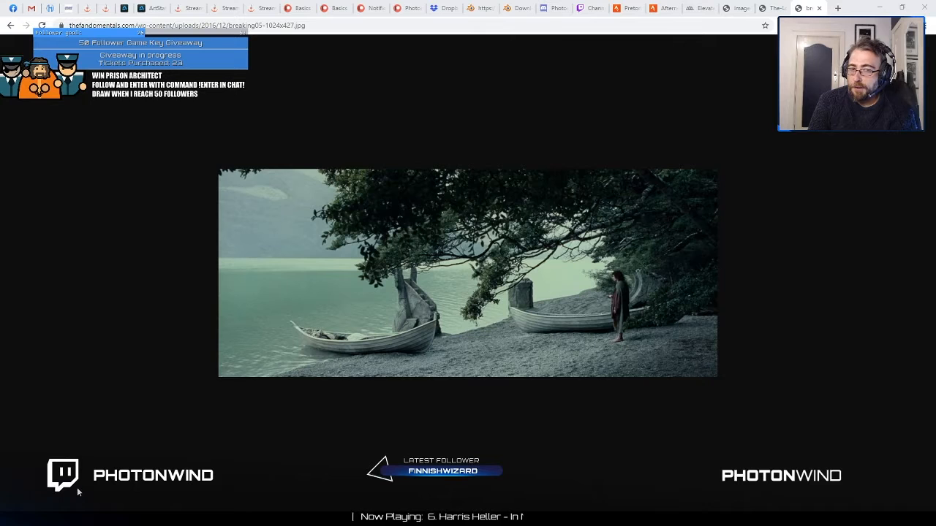
# Look through the boat reference images in the browser: the shoreline, the stone foot and the top-down view.
pyautogui.click(156, 476)
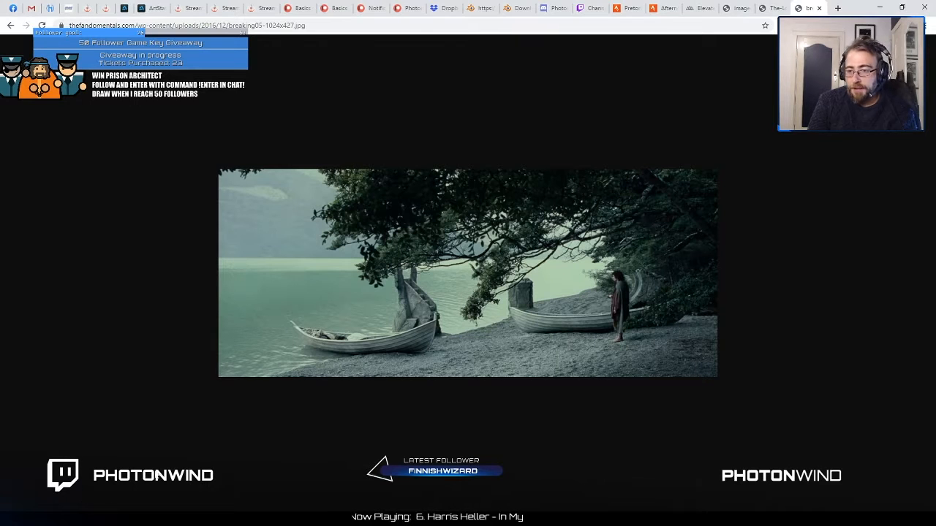
pyautogui.click(779, 6)
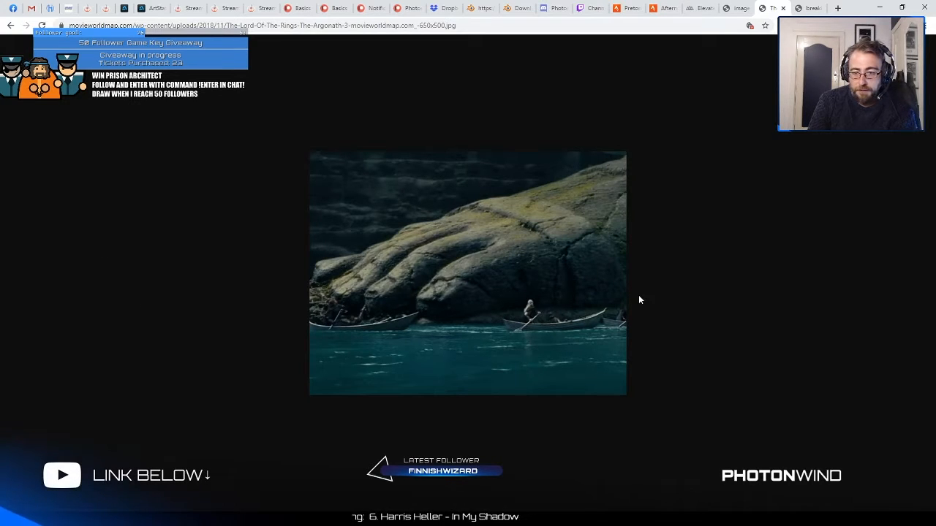
pyautogui.click(742, 8)
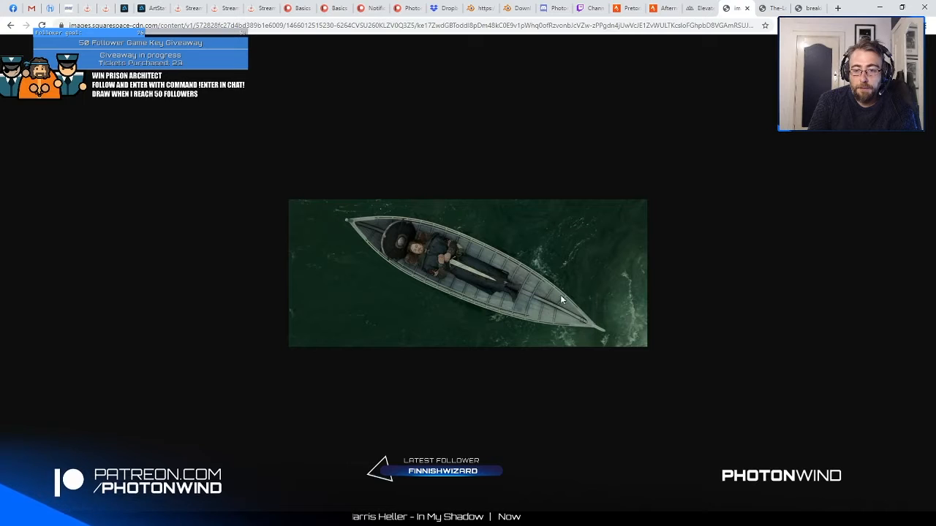
pyautogui.click(806, 7)
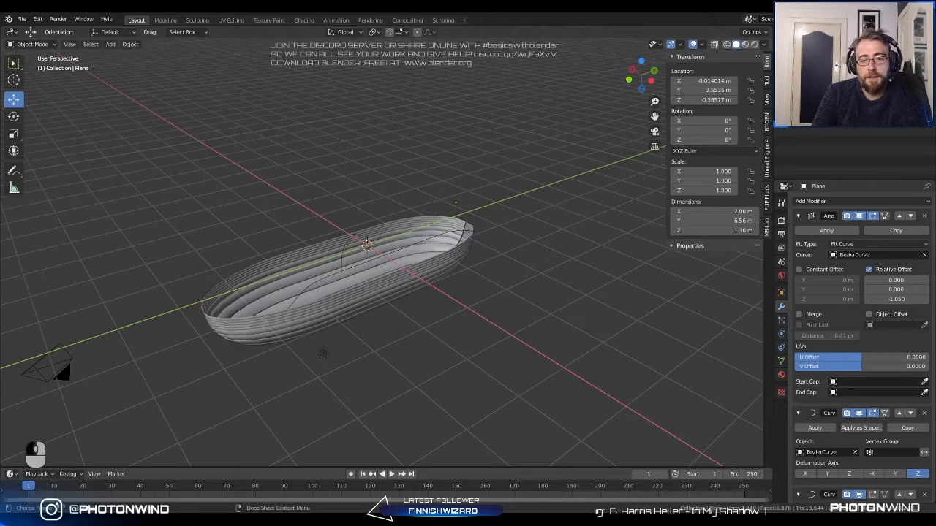
# Switch to Blender and examine the finished plank hull from several angles along with its Array, Curve, Boolean and Mirror modifiers.
pyautogui.moveTo(415, 308); pyautogui.dragTo(424, 277, button='middle')
pyautogui.scroll(3, 427, 260)
pyautogui.moveTo(424, 277)
pyautogui.mouseDown(button='middle')
pyautogui.moveTo(386, 267)
pyautogui.moveTo(430, 279)
pyautogui.moveTo(391, 287)
pyautogui.moveTo(411, 286)
pyautogui.mouseUp(button='middle')
pyautogui.scroll(-4, 402, 278)
pyautogui.click(387, 265)
pyautogui.scroll(3, 408, 292)
pyautogui.scroll(-4, 415, 282)
pyautogui.scroll(-12, 913, 340)
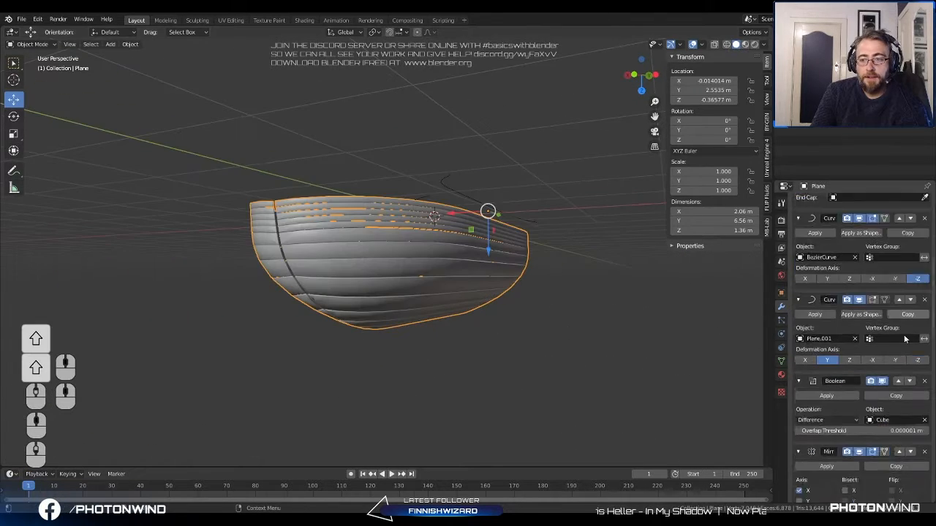
pyautogui.scroll(12, 914, 351)
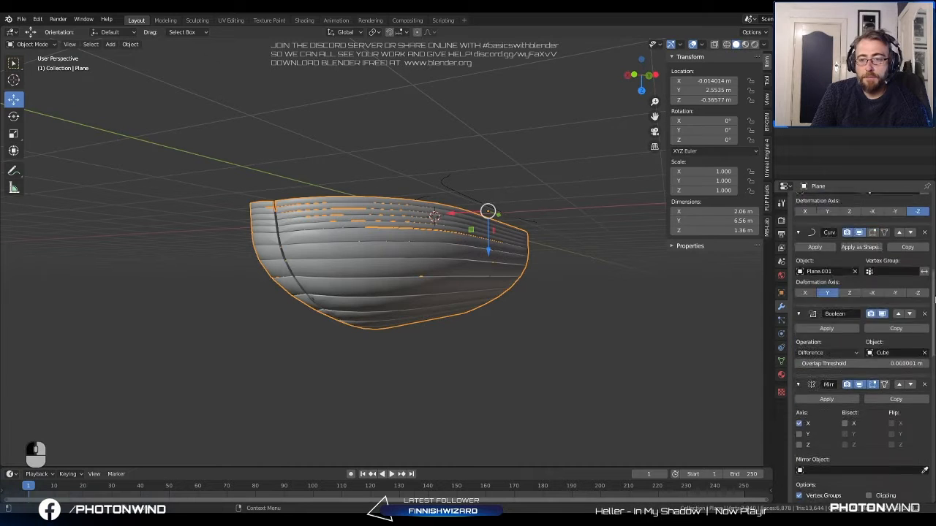
pyautogui.moveTo(527, 292); pyautogui.dragTo(573, 272, button='middle')
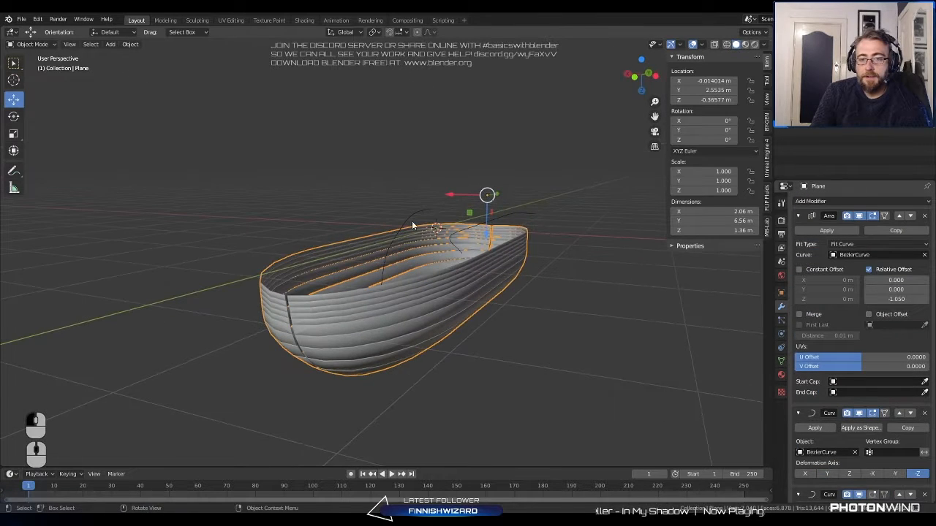
# Try moving the hull's BezierCurve profile curve in Object Mode to test how the planks follow it.
pyautogui.click(490, 257)
pyautogui.click(509, 219)
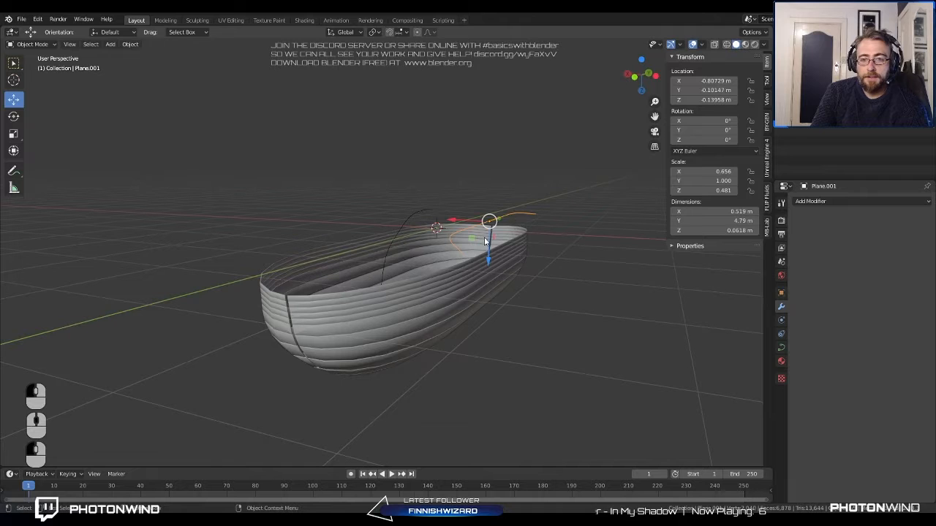
pyautogui.click(411, 226)
pyautogui.click(401, 224)
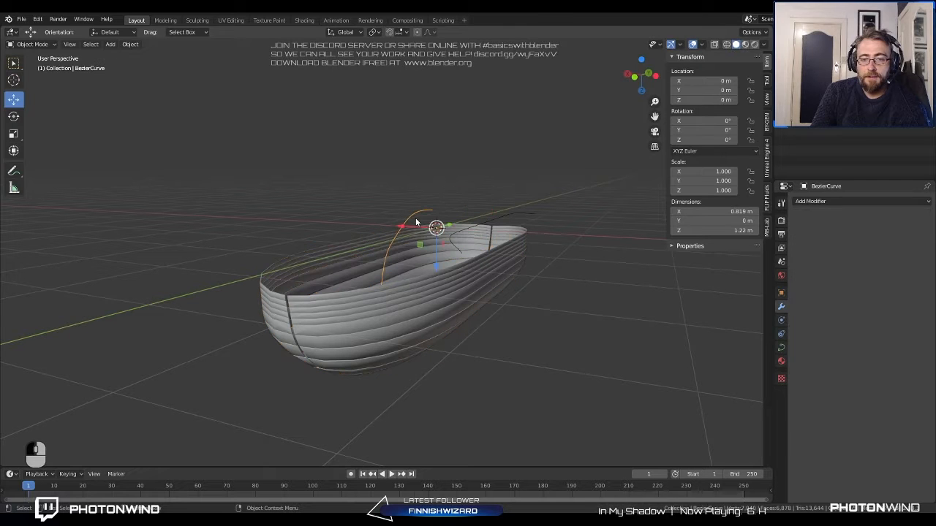
pyautogui.press('g')
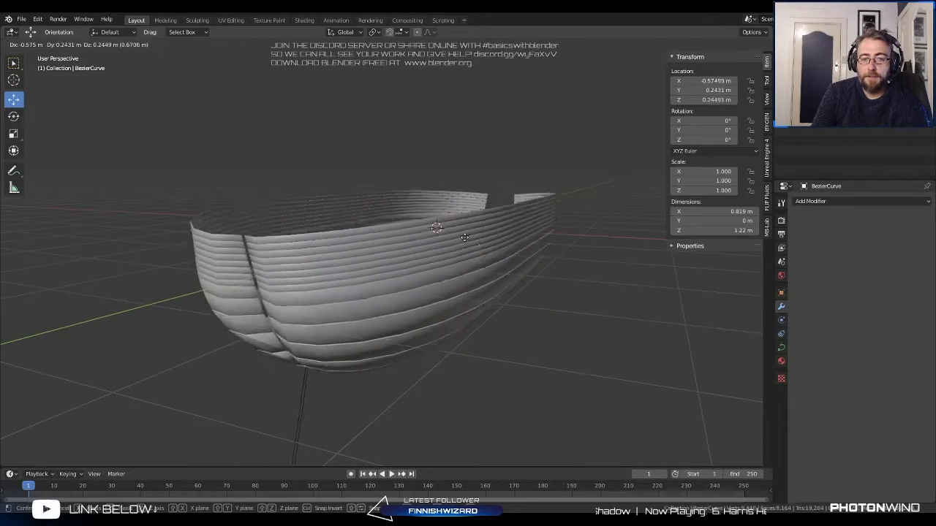
pyautogui.rightClick(404, 261)
pyautogui.scroll(-3, 403, 260)
pyautogui.moveTo(403, 260); pyautogui.dragTo(552, 315, button='middle')
pyautogui.scroll(3, 398, 262)
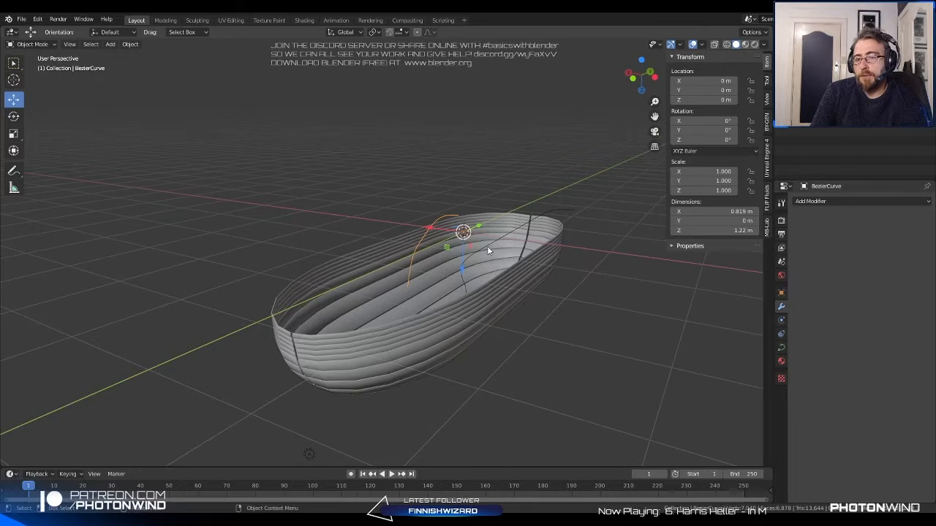
# Try moving a control point of the profile curve in Edit Mode to reshape the hull, and undo the change.
pyautogui.press('Tab')
pyautogui.click(440, 213)
pyautogui.press('g')
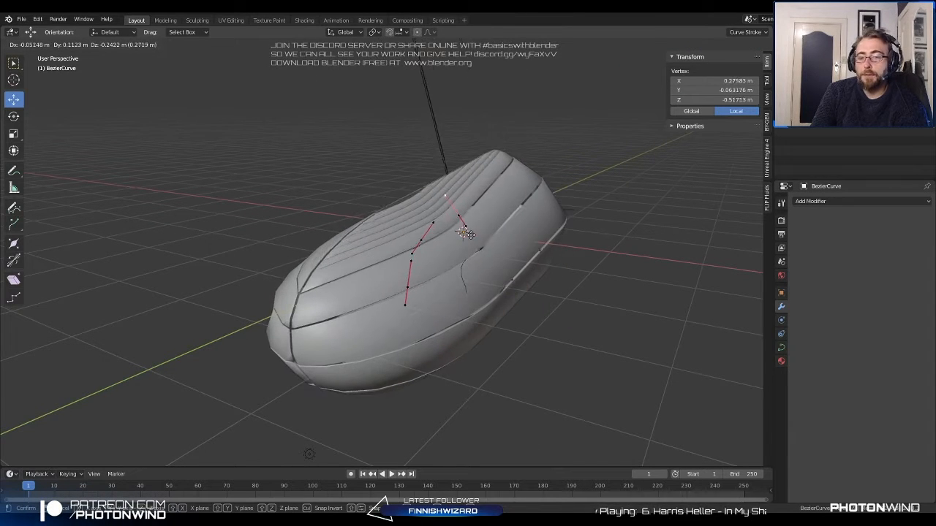
pyautogui.click(465, 232)
pyautogui.moveTo(465, 233); pyautogui.dragTo(449, 279, button='middle')
pyautogui.press('Tab')
pyautogui.hotkey('ctrl', 'z')
pyautogui.hotkey('ctrl', 'z')
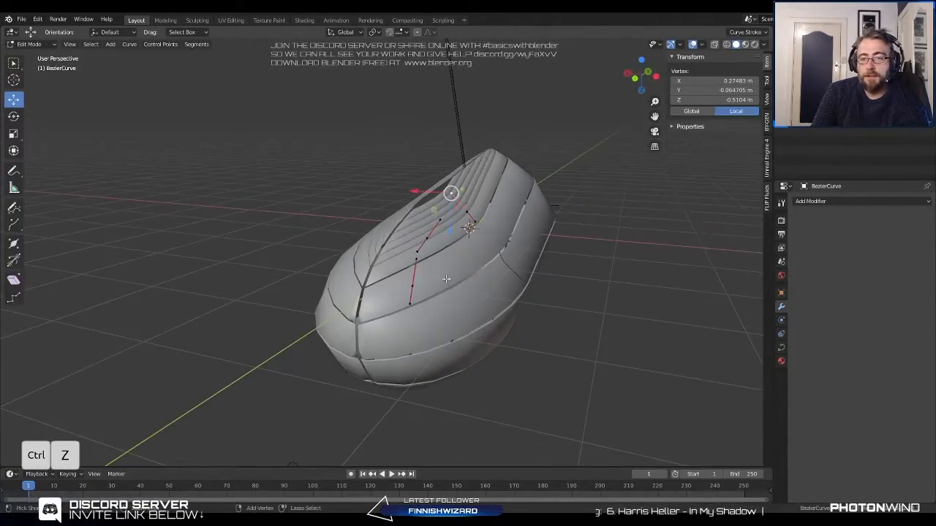
pyautogui.click(318, 216)
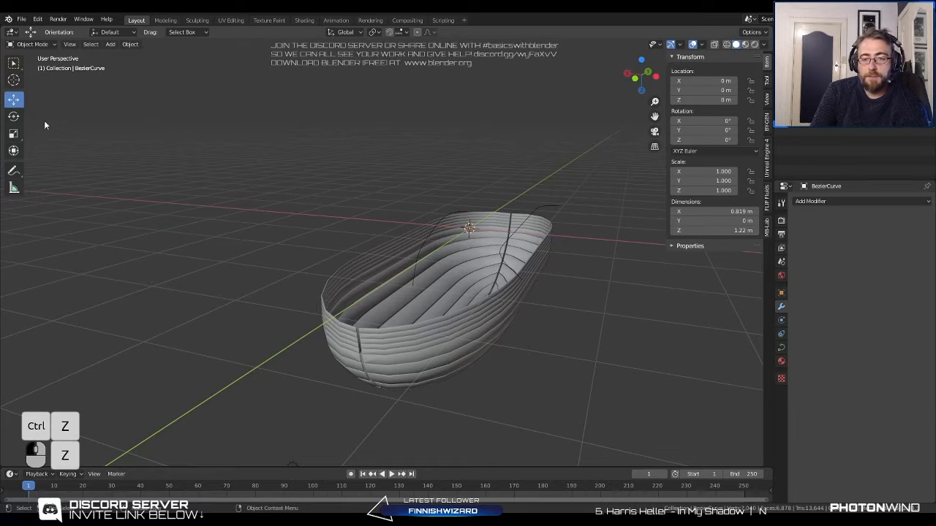
# Start a new General file without saving the changes to the example boat.
pyautogui.click(8, 19)
pyautogui.moveTo(22, 19)
pyautogui.moveTo(65, 34)
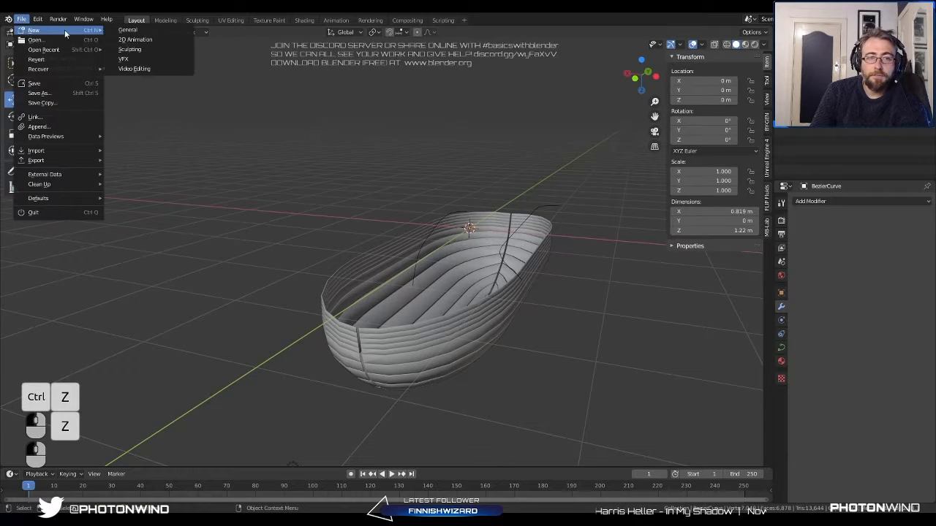
pyautogui.click(128, 29)
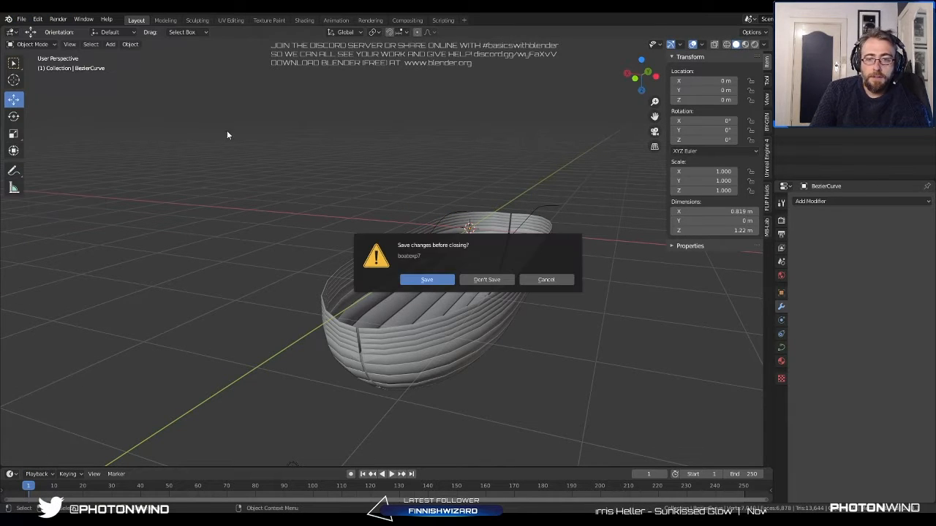
pyautogui.click(497, 280)
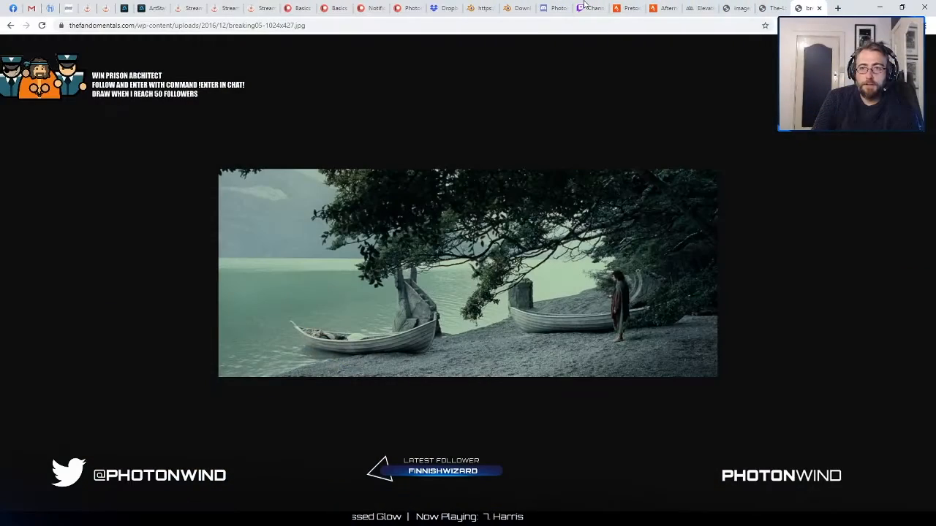
# Bring up the already open Blender web page in the browser.
pyautogui.click(492, 8)
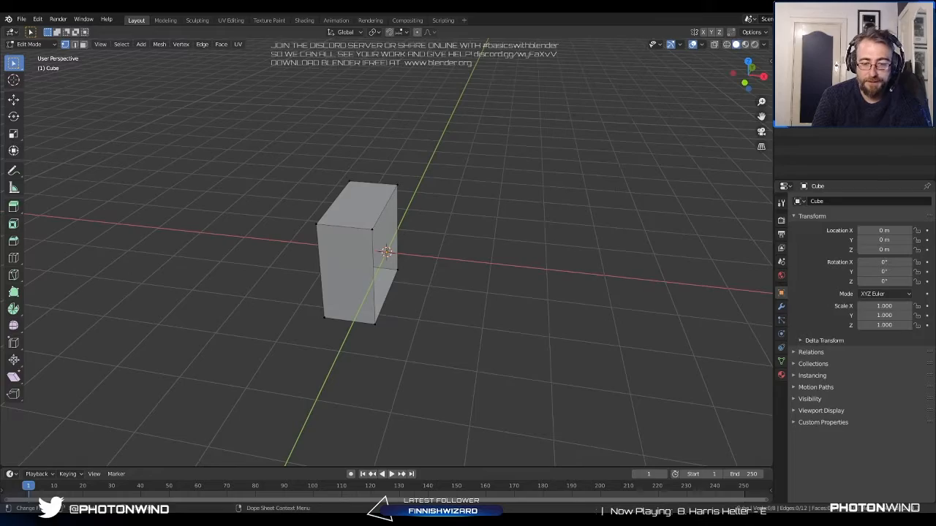
# Undo the removal of half of the cube to restore the full default cube.
pyautogui.moveTo(418, 267)
pyautogui.mouseDown(button='middle')
pyautogui.moveTo(461, 270)
pyautogui.moveTo(355, 278)
pyautogui.moveTo(380, 300)
pyautogui.moveTo(416, 261)
pyautogui.moveTo(482, 268)
pyautogui.moveTo(428, 281)
pyautogui.moveTo(428, 252)
pyautogui.mouseUp(button='middle')
pyautogui.hotkey('ctrl', 'z')
pyautogui.hotkey('ctrl', 'z')
pyautogui.scroll(2, 429, 278)
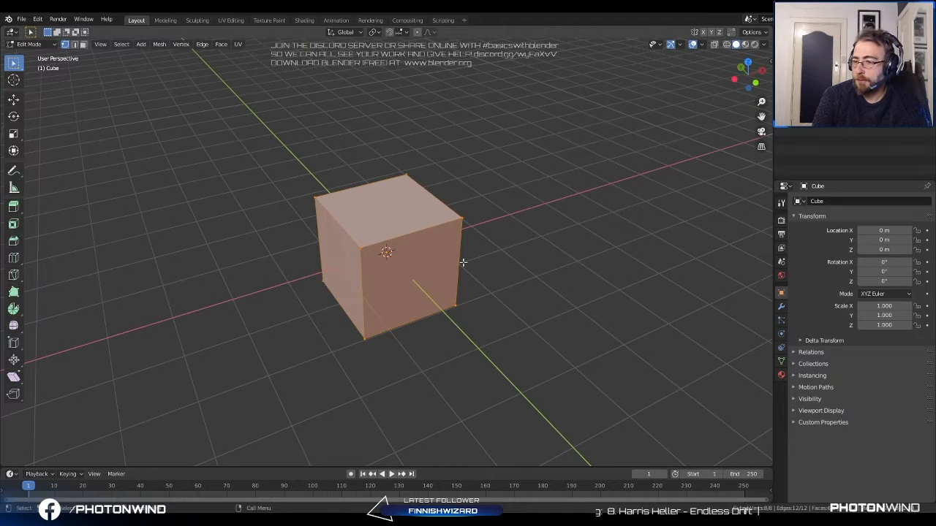
# Toggle the cube between Edit Mode and Object Mode several times, ending in Edit Mode.
pyautogui.press('Tab')
pyautogui.press('Tab')
pyautogui.press('Tab')
pyautogui.press('Tab')
pyautogui.press('Tab')
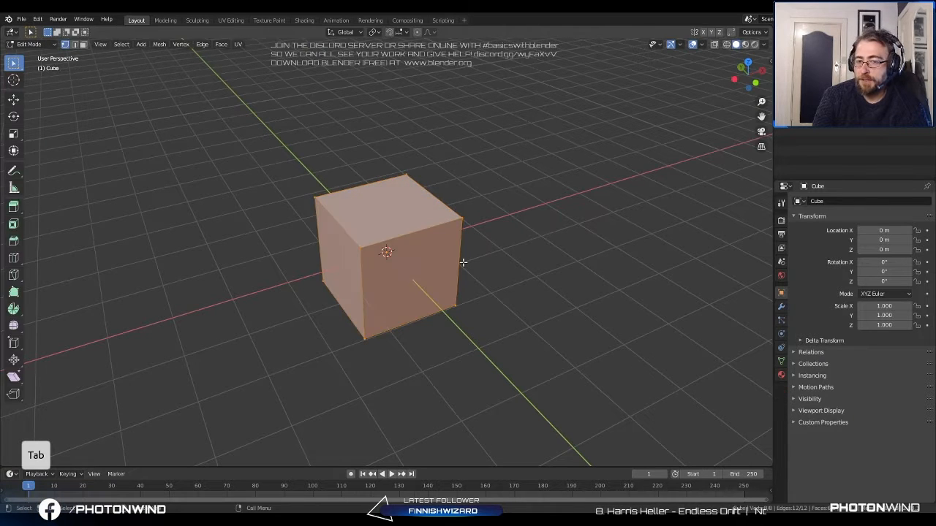
pyautogui.press('Tab')
pyautogui.click(35, 44)
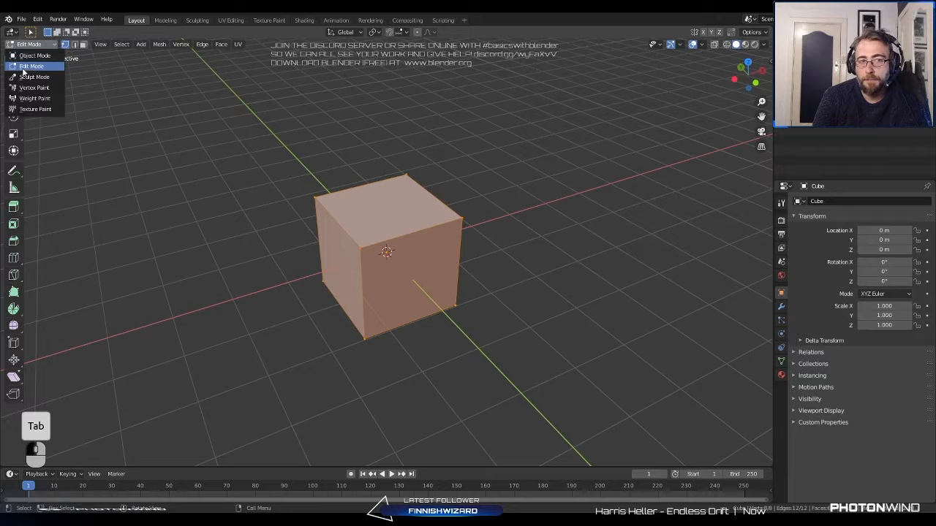
pyautogui.click(34, 56)
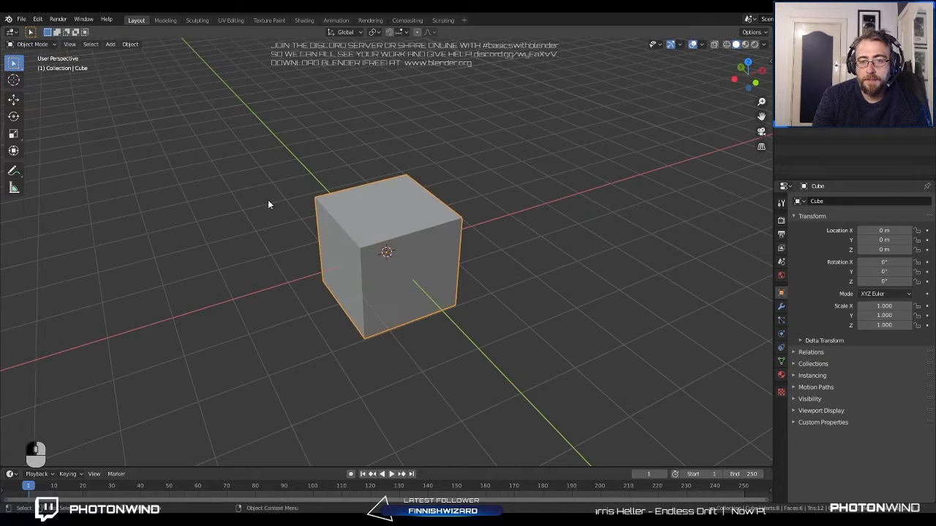
pyautogui.click(35, 44)
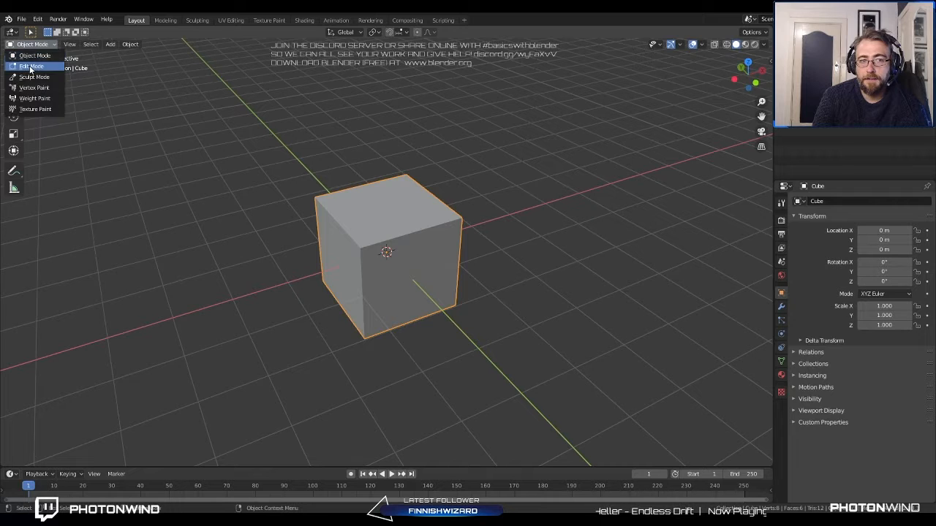
pyautogui.click(30, 66)
# Add a single centred loop cut that splits the cube into two halves along the X axis, and activate the Move tool.
pyautogui.moveTo(442, 227); pyautogui.dragTo(408, 232, button='middle')
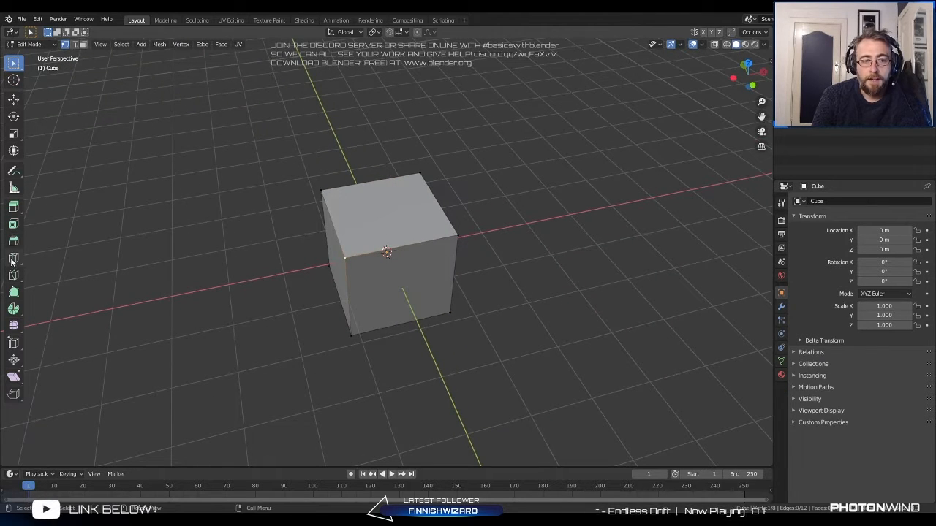
pyautogui.hotkey('ctrl', 'r')
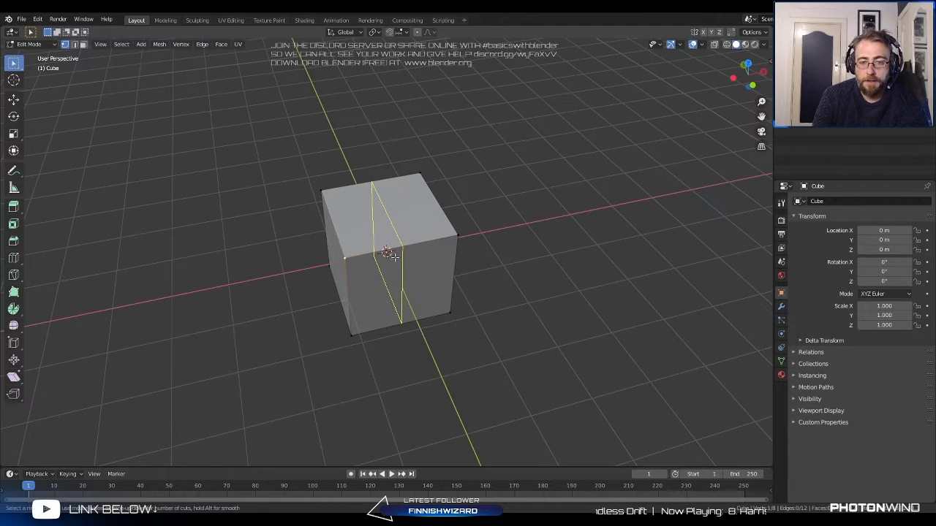
pyautogui.rightClick(165, 280)
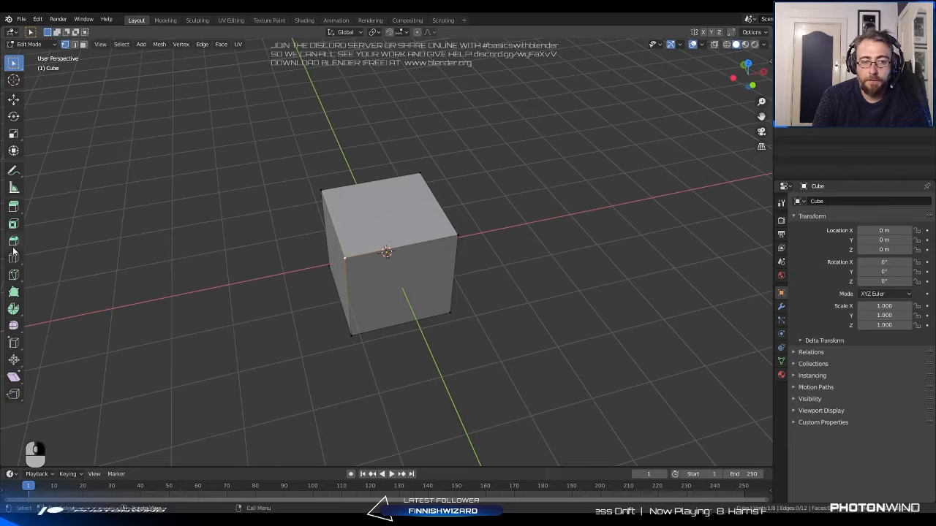
pyautogui.click(16, 260)
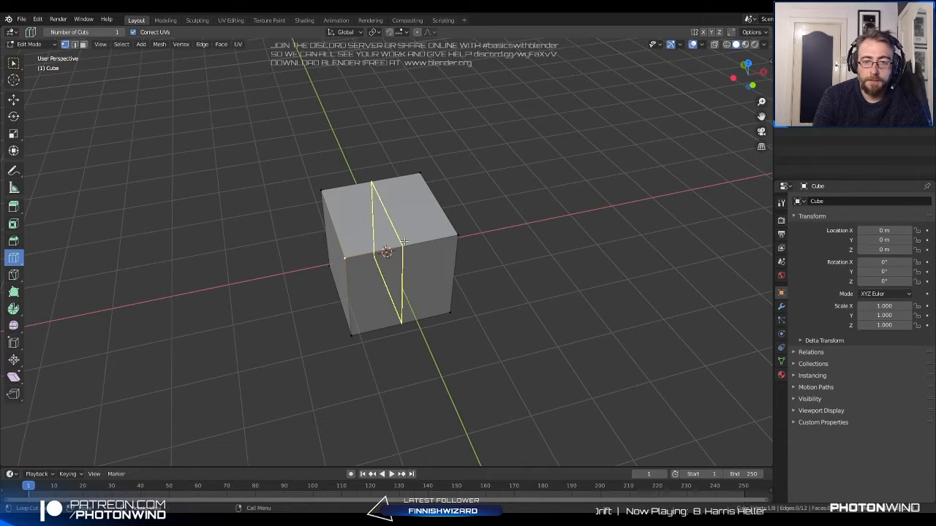
pyautogui.click(401, 260)
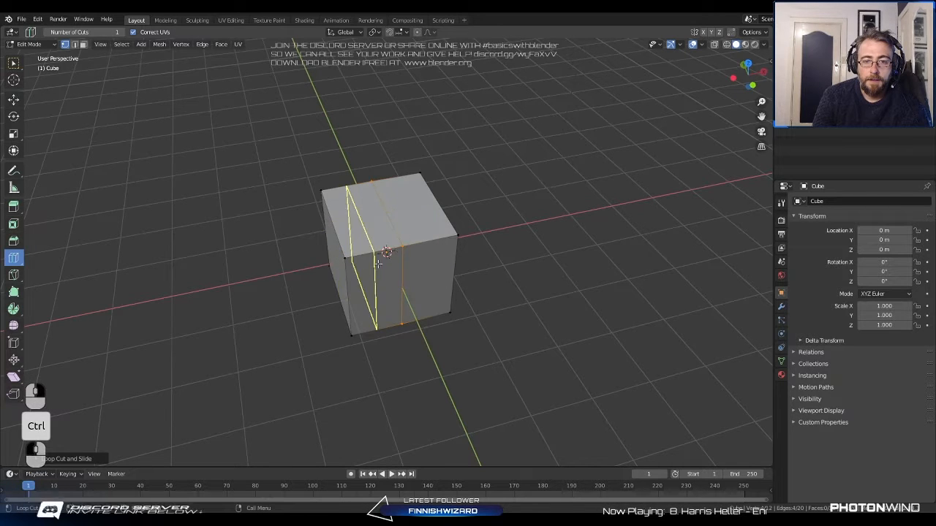
pyautogui.rightClick(89, 266)
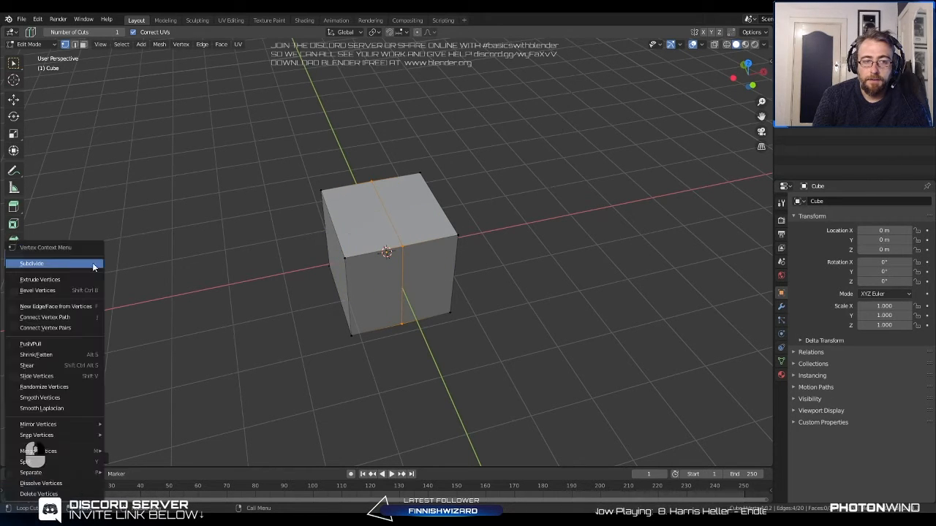
pyautogui.click(13, 99)
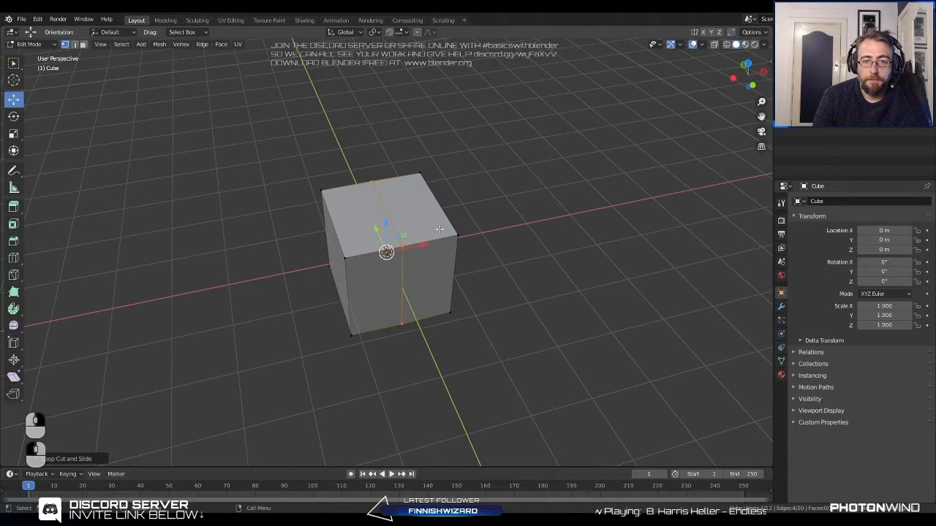
# Delete the half of the cube on the positive X side of the loop cut and return to Object Mode.
pyautogui.moveTo(406, 255); pyautogui.dragTo(393, 251, button='middle')
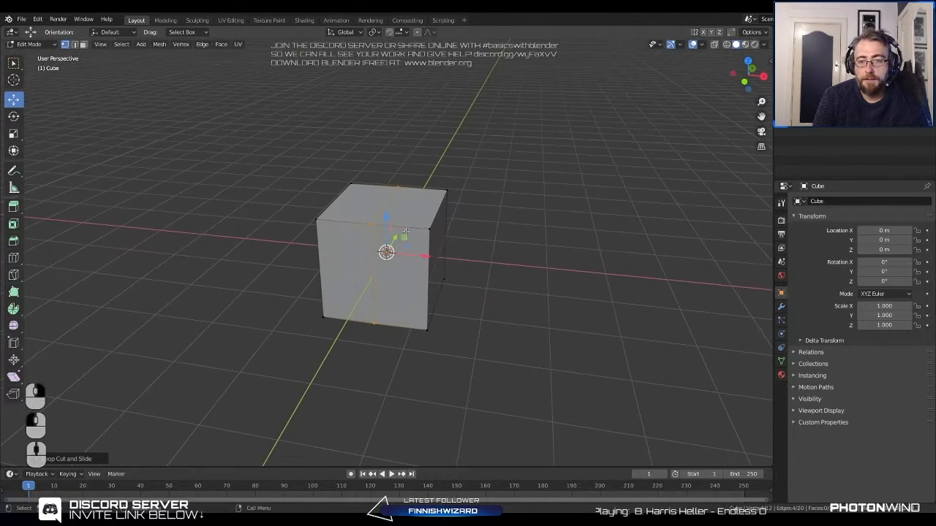
pyautogui.press('b')
pyautogui.moveTo(414, 166); pyautogui.dragTo(505, 317)
pyautogui.moveTo(505, 318); pyautogui.dragTo(402, 324, button='middle')
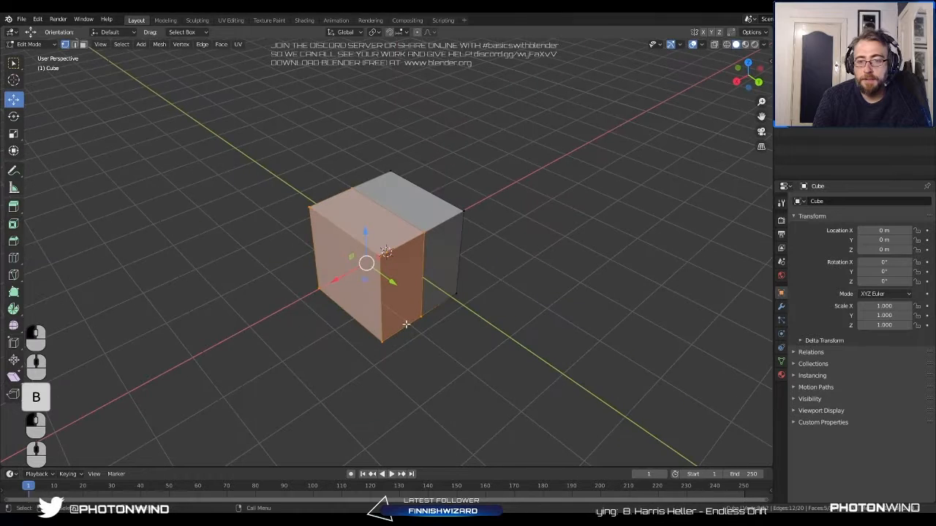
pyautogui.press('x')
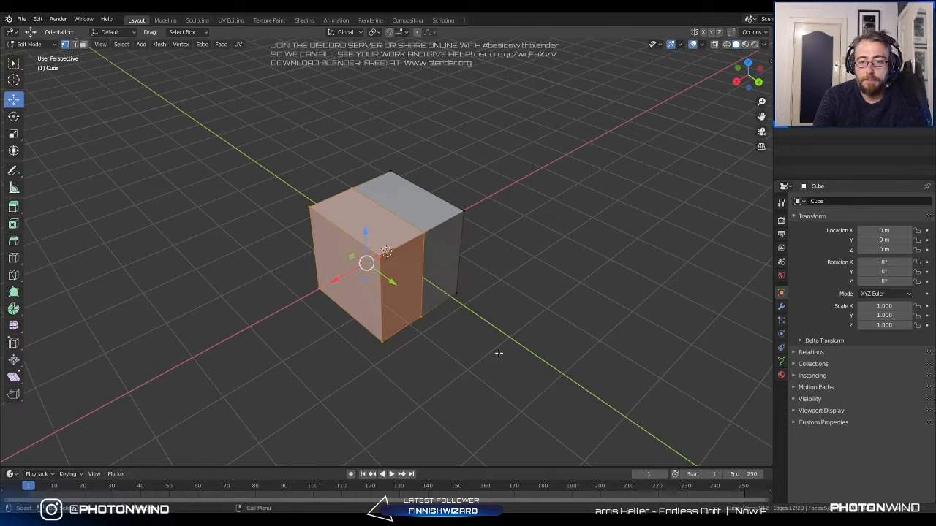
pyautogui.press('x')
pyautogui.click(417, 263)
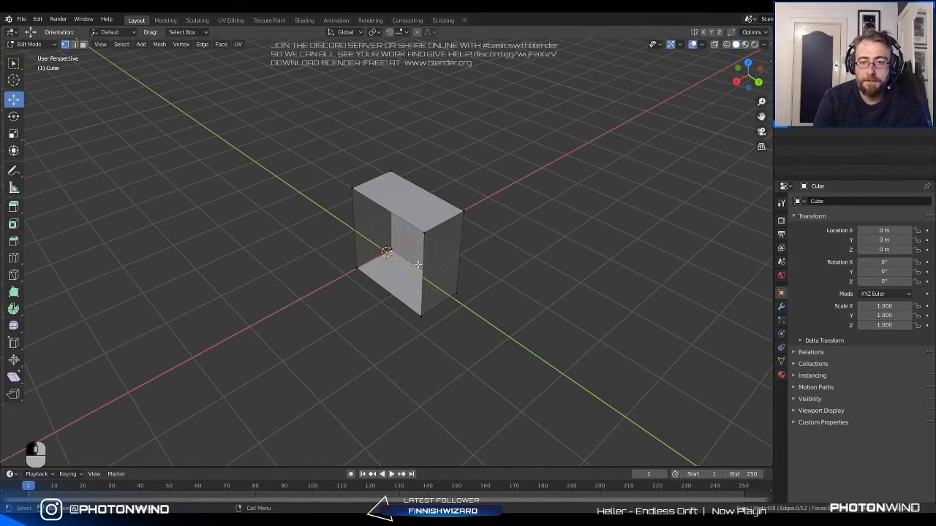
pyautogui.press('Tab')
pyautogui.moveTo(418, 263); pyautogui.dragTo(592, 227, button='middle')
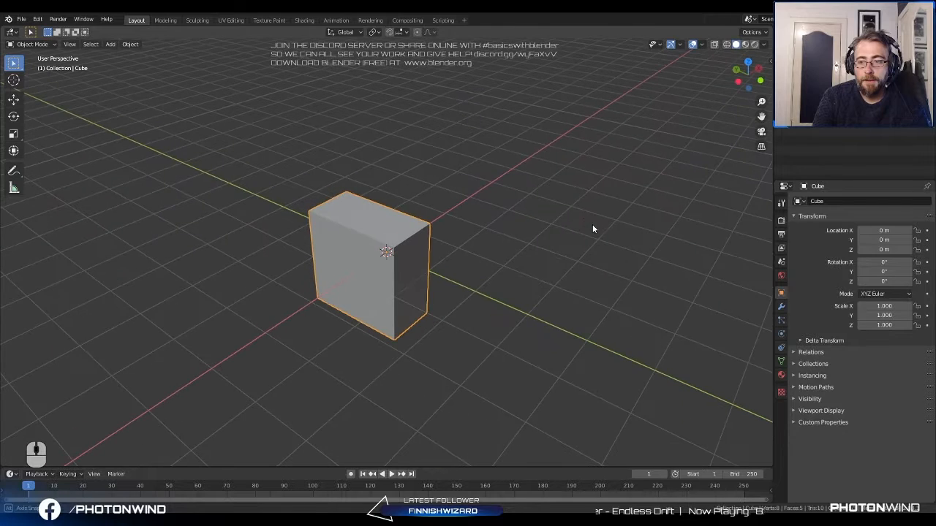
# Delete the top face of the half cube in Edit Mode and return to Object Mode.
pyautogui.scroll(3, 563, 217)
pyautogui.press('Tab')
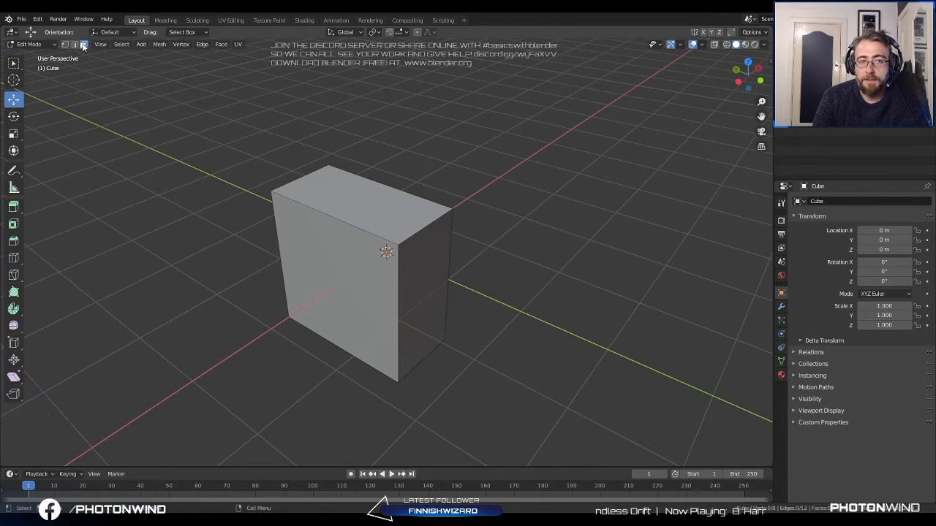
pyautogui.click(380, 221)
pyautogui.press('x')
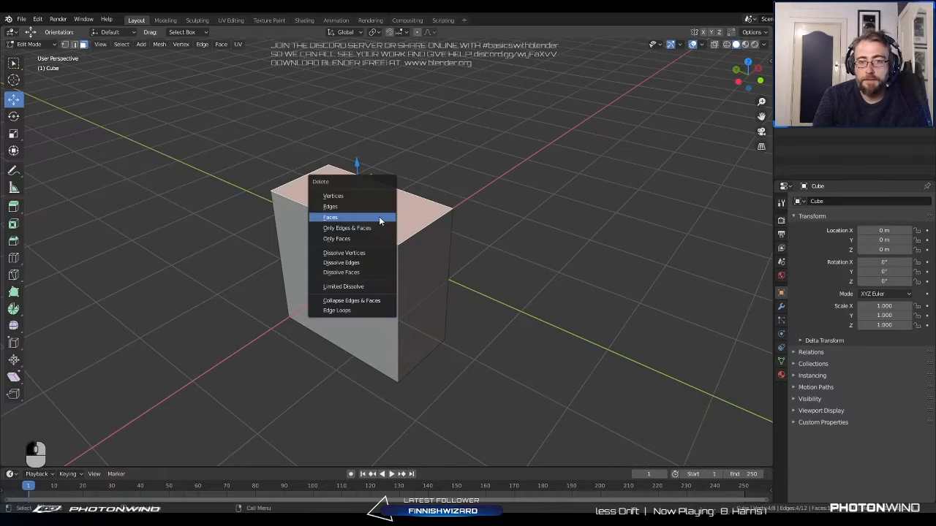
pyautogui.click(380, 221)
pyautogui.moveTo(261, 174); pyautogui.dragTo(185, 231, button='middle')
pyautogui.press('Tab')
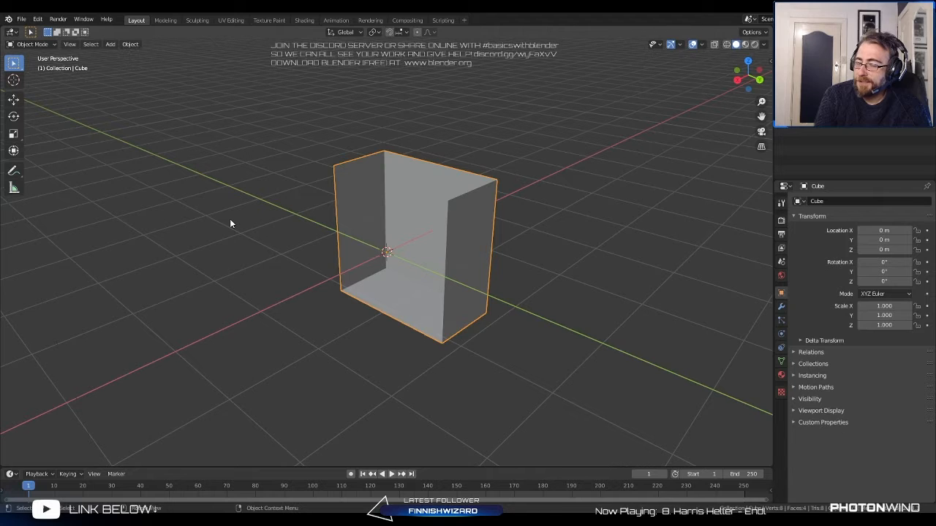
pyautogui.moveTo(229, 218); pyautogui.dragTo(472, 211, button='middle')
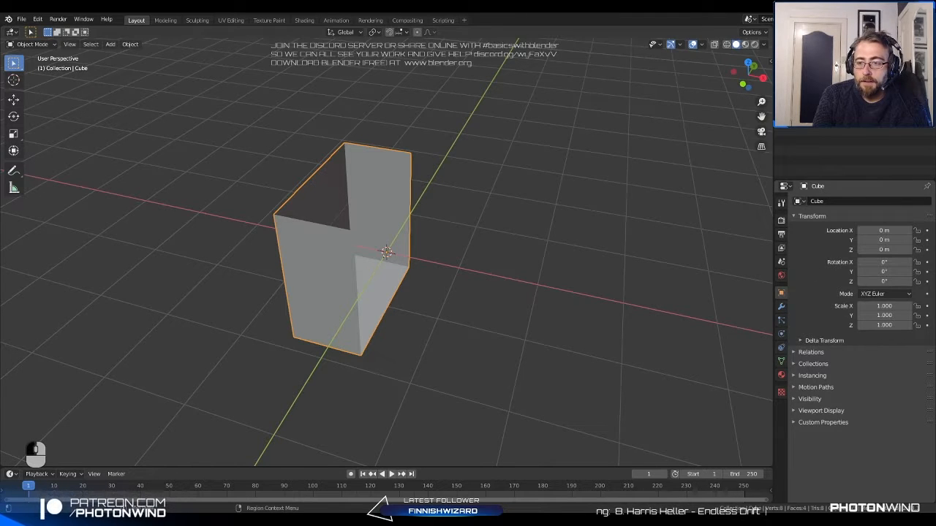
# Add a Mirror modifier to the open half cube so it is mirrored across the X axis.
pyautogui.click(781, 306)
pyautogui.click(826, 201)
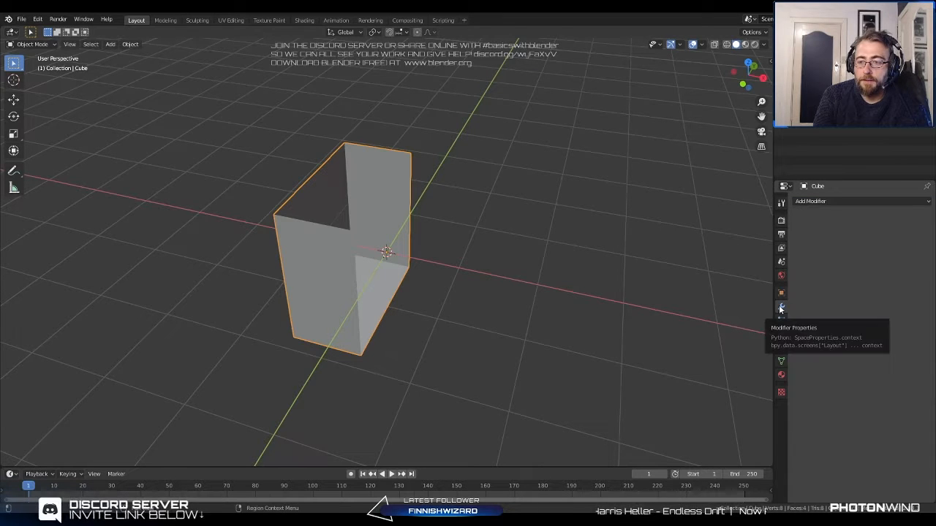
pyautogui.click(824, 202)
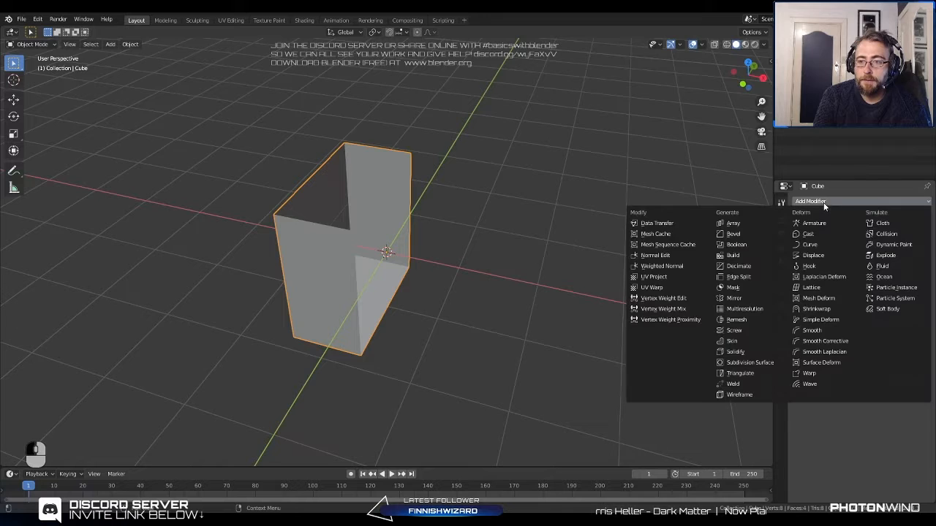
pyautogui.click(753, 298)
pyautogui.moveTo(518, 203); pyautogui.dragTo(318, 313, button='middle')
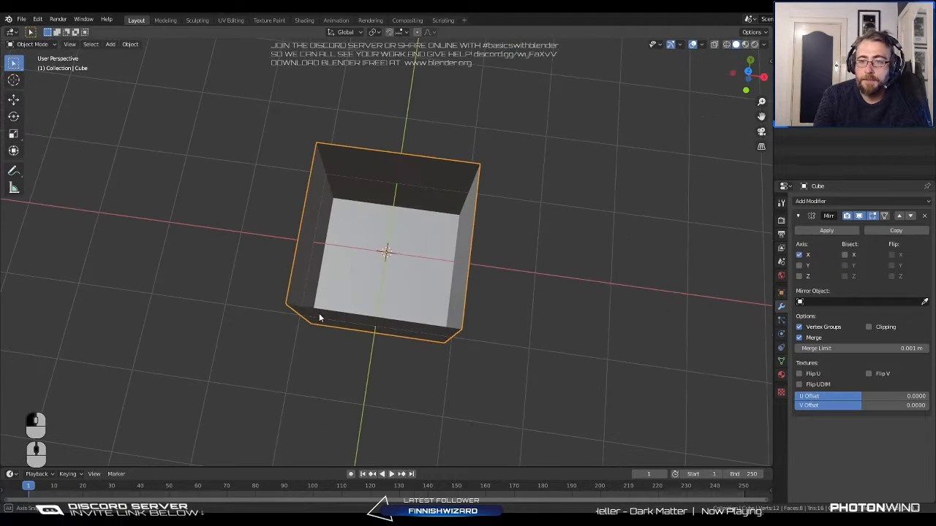
pyautogui.moveTo(393, 267); pyautogui.dragTo(410, 202, button='middle')
# Try to move the upper outer corner vertex at the far end of the half cube along the Z axis.
pyautogui.press('Tab')
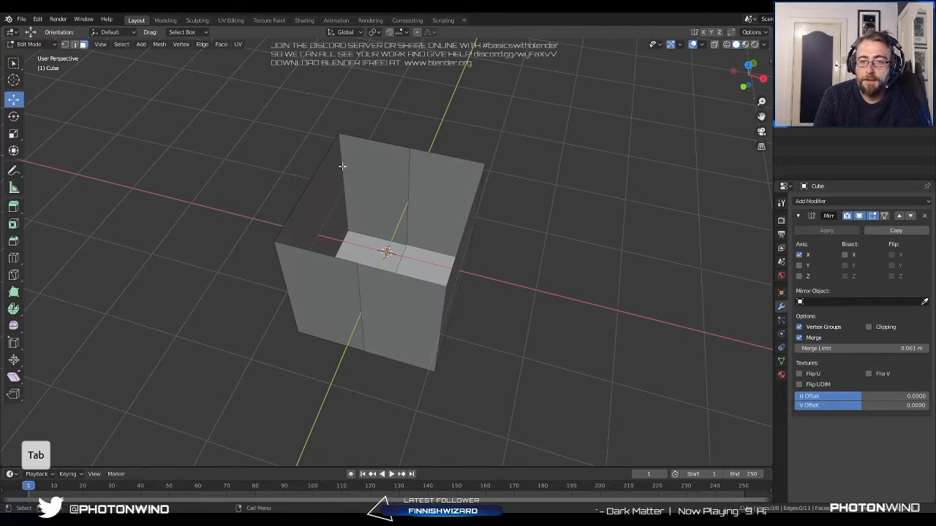
pyautogui.press('1')
pyautogui.click(340, 133)
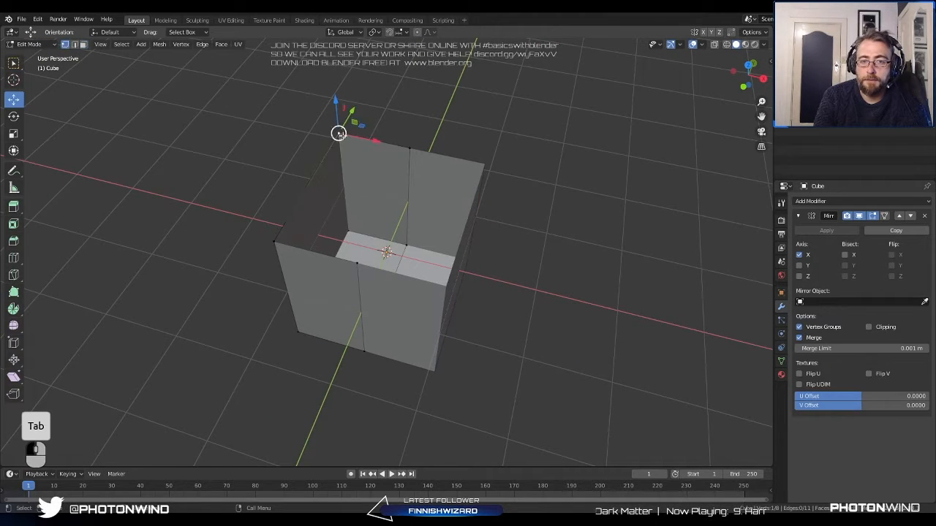
pyautogui.press('f')
pyautogui.hotkey('ctrl', 'z')
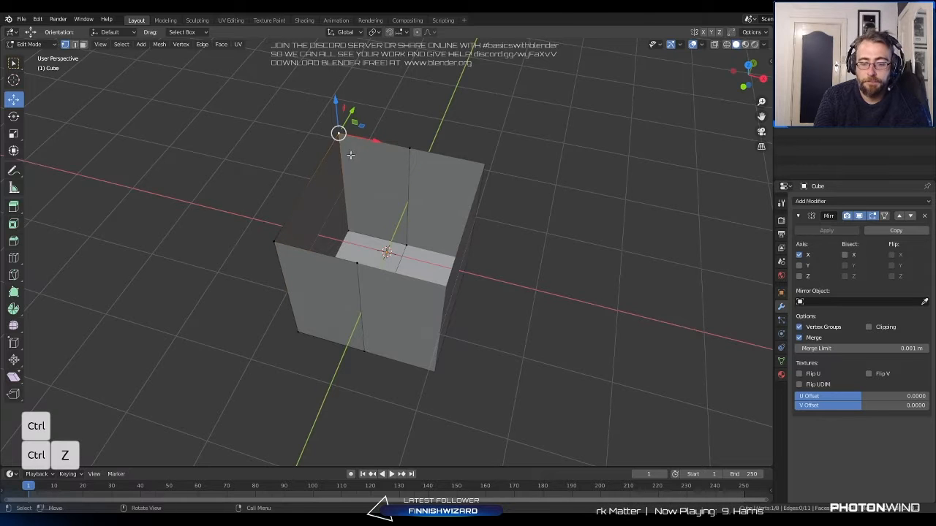
pyautogui.press('g')
pyautogui.press('z')
pyautogui.rightClick(342, 136)
pyautogui.moveTo(266, 188); pyautogui.dragTo(254, 187, button='middle')
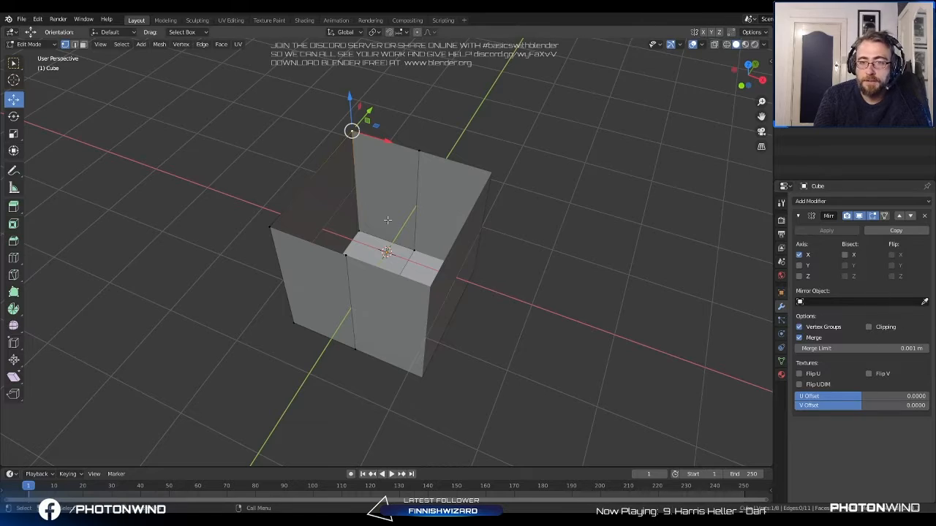
# Examine the mirrored open box from several angles, comparing its appearance in Edit Mode and Object Mode.
pyautogui.moveTo(387, 219); pyautogui.dragTo(448, 196, button='middle')
pyautogui.moveTo(386, 163); pyautogui.dragTo(373, 205, button='middle')
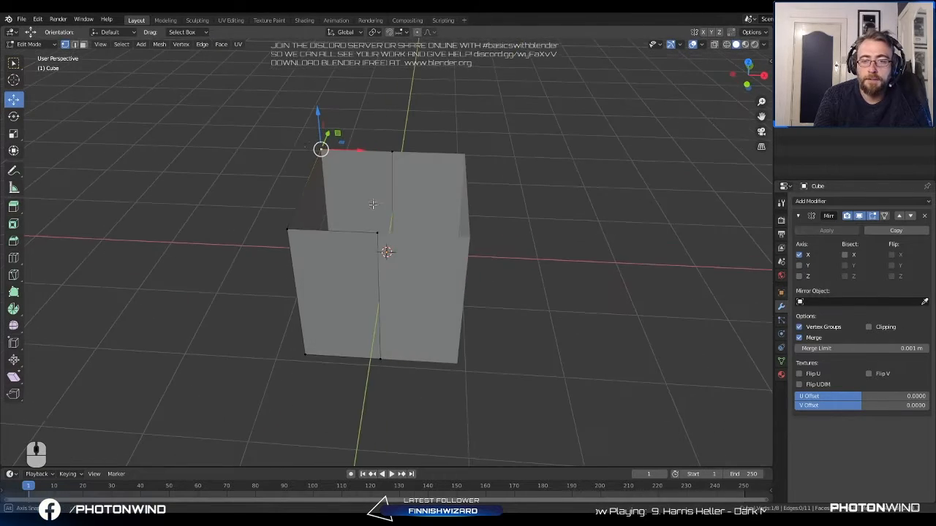
pyautogui.moveTo(328, 155); pyautogui.dragTo(323, 338, button='middle')
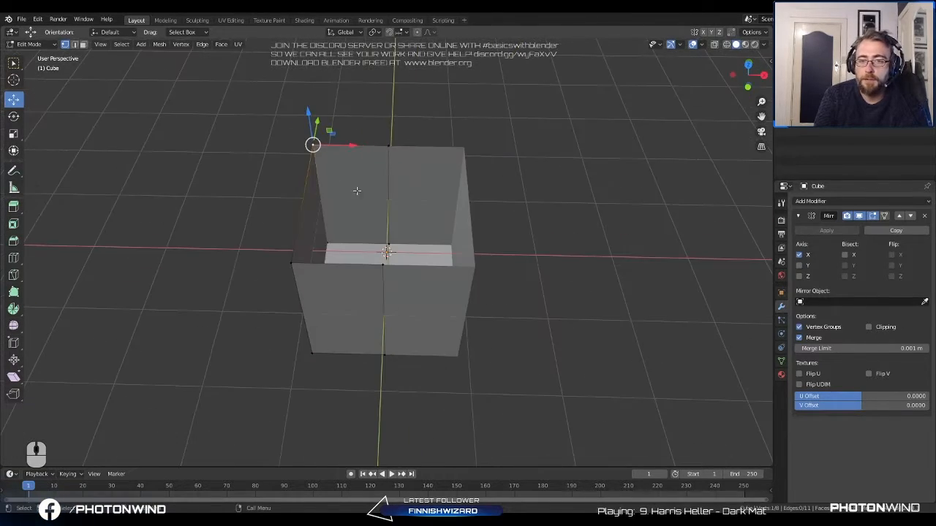
pyautogui.press('Tab')
pyautogui.moveTo(427, 274)
pyautogui.mouseDown(button='middle')
pyautogui.moveTo(392, 268)
pyautogui.moveTo(428, 291)
pyautogui.mouseUp(button='middle')
pyautogui.press('Tab')
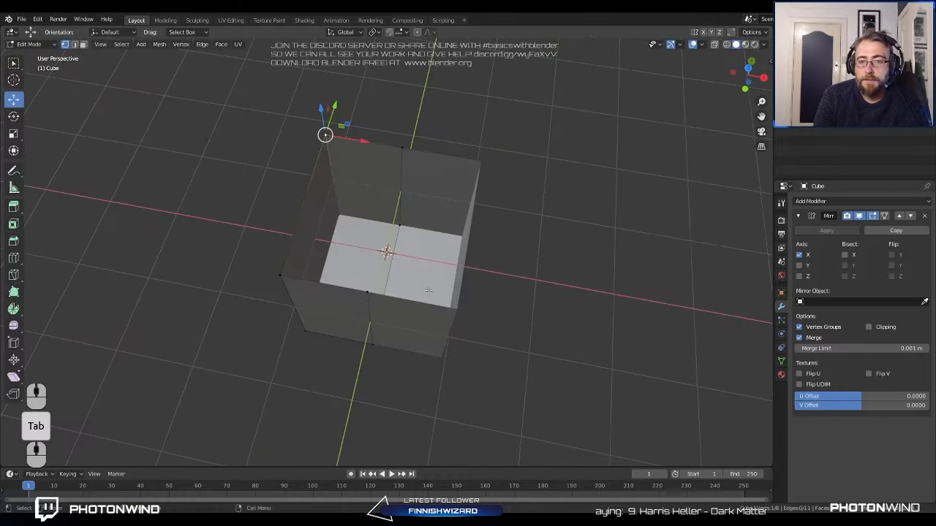
pyautogui.moveTo(389, 193); pyautogui.dragTo(380, 175, button='middle')
pyautogui.moveTo(376, 234); pyautogui.dragTo(384, 218, button='middle')
pyautogui.press('Tab')
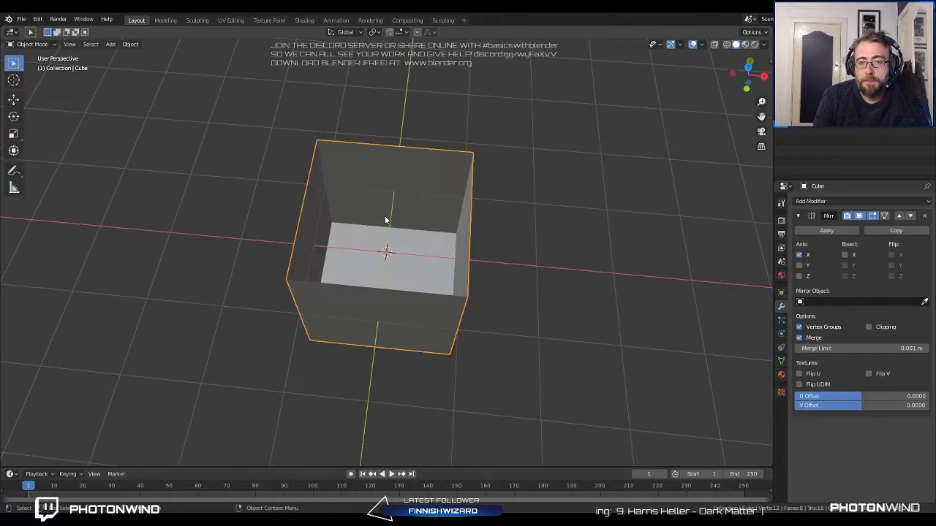
# Try rotating the entire mesh about 90° around the global Z axis in Edit Mode, and undo the rotation.
pyautogui.press('Tab')
pyautogui.press('a')
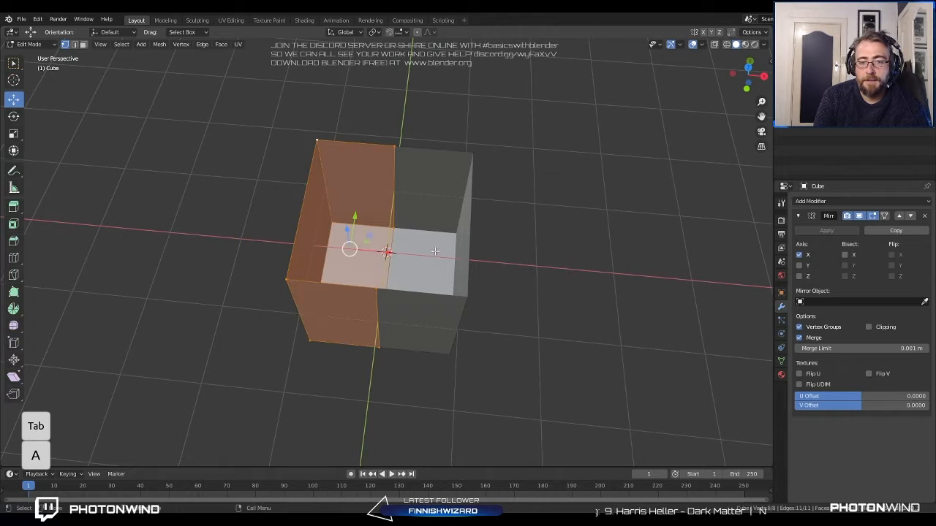
pyautogui.press('r')
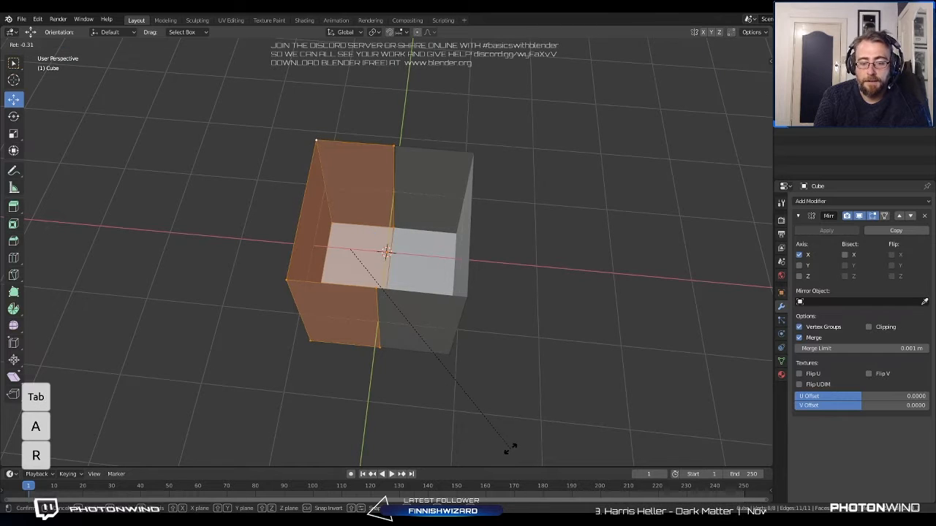
pyautogui.press('y')
pyautogui.press('z')
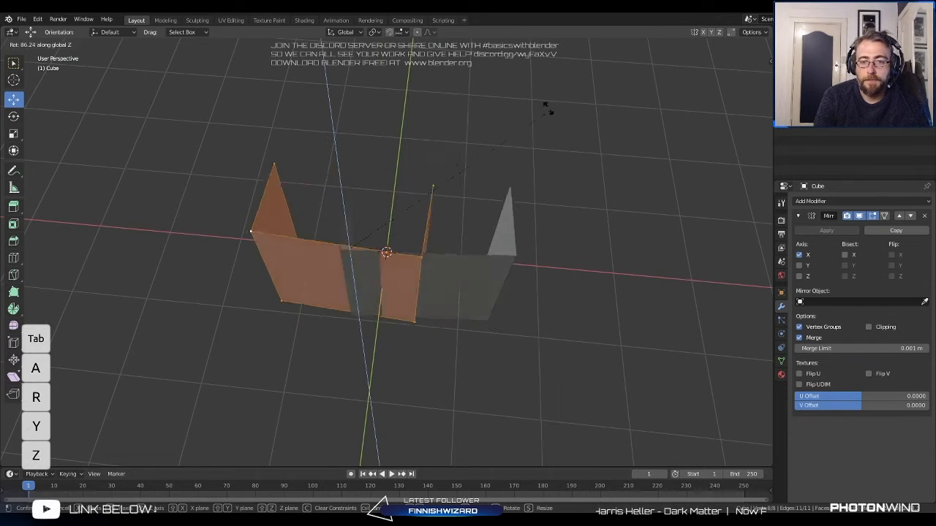
pyautogui.keyDown('ctrl'); pyautogui.click(504, 141); pyautogui.keyUp('ctrl')
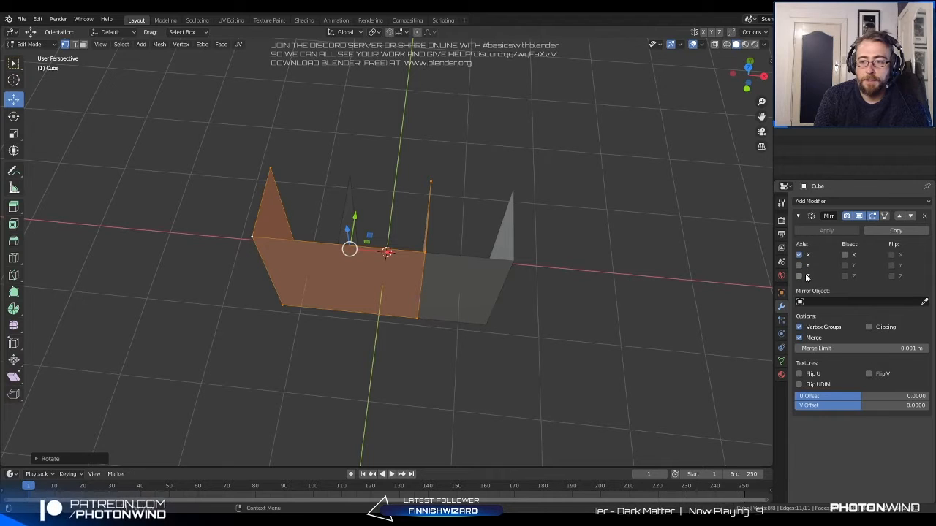
pyautogui.hotkey('ctrl', 'z')
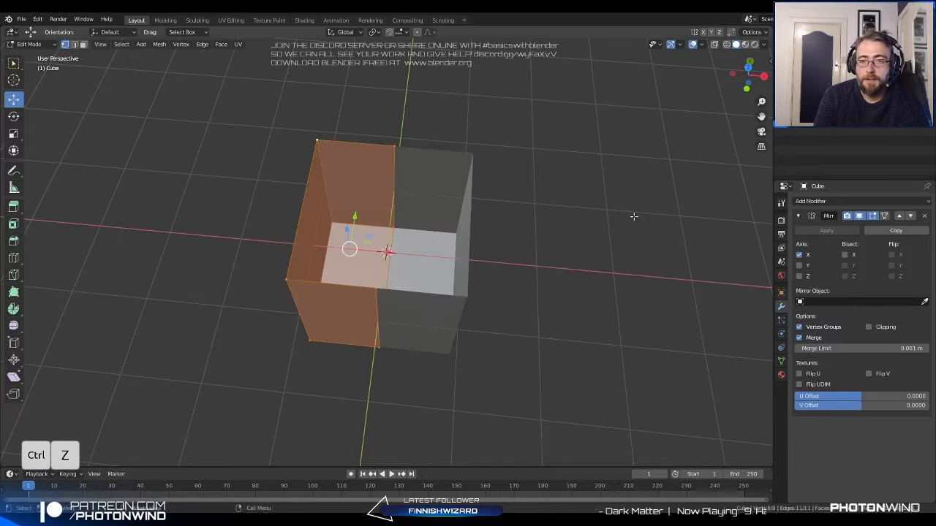
# Enable the Mirror modifier's Y axis, return to Object Mode, and disable the Y axis again.
pyautogui.press('Tab')
pyautogui.press('Tab')
pyautogui.click(798, 266)
pyautogui.press('Tab')
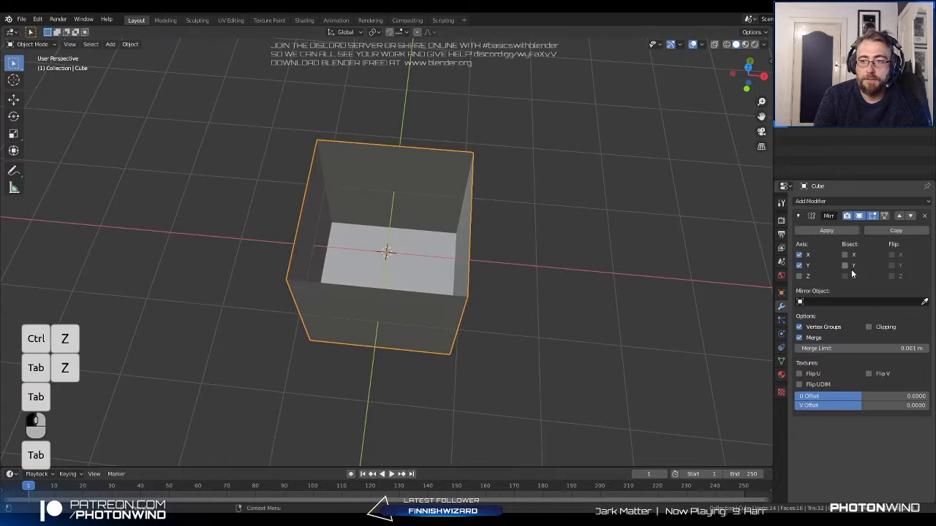
pyautogui.click(802, 262)
# Toggle the Mirror modifier's X axis off and on several times, leaving it enabled.
pyautogui.click(801, 256)
pyautogui.click(800, 256)
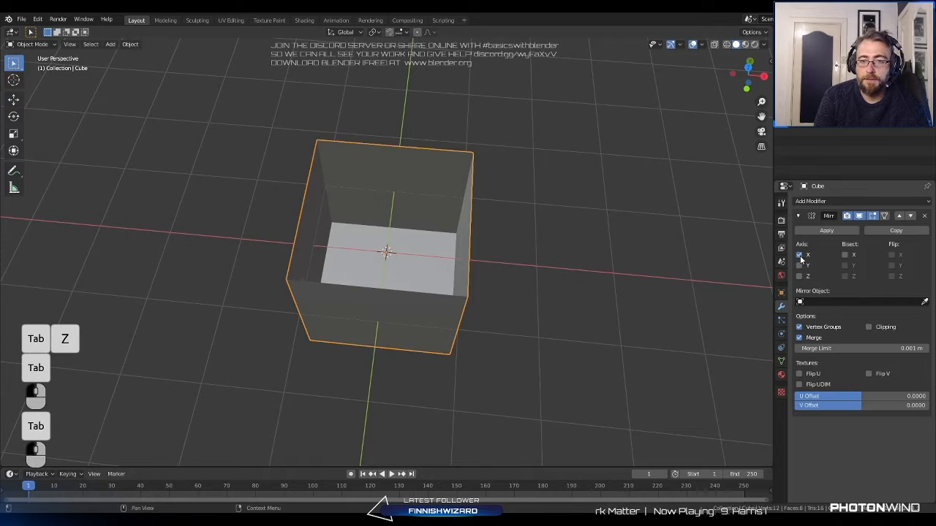
pyautogui.click(801, 256)
pyautogui.click(801, 256)
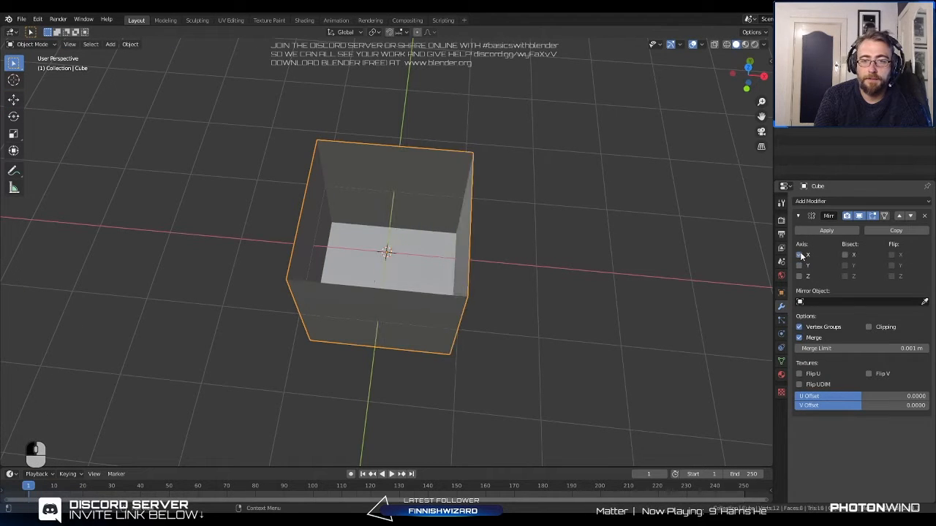
pyautogui.click(801, 256)
pyautogui.click(801, 256)
pyautogui.click(801, 255)
pyautogui.click(800, 255)
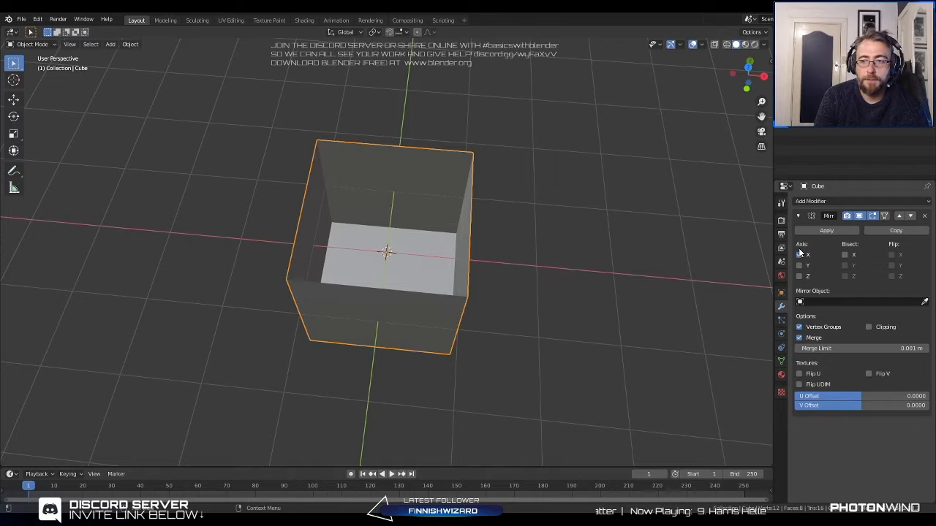
# Try mirroring the mesh on the Y axis alone and on the Z axis alone, and restore the X axis.
pyautogui.click(799, 255)
pyautogui.click(800, 265)
pyautogui.click(799, 266)
pyautogui.click(799, 277)
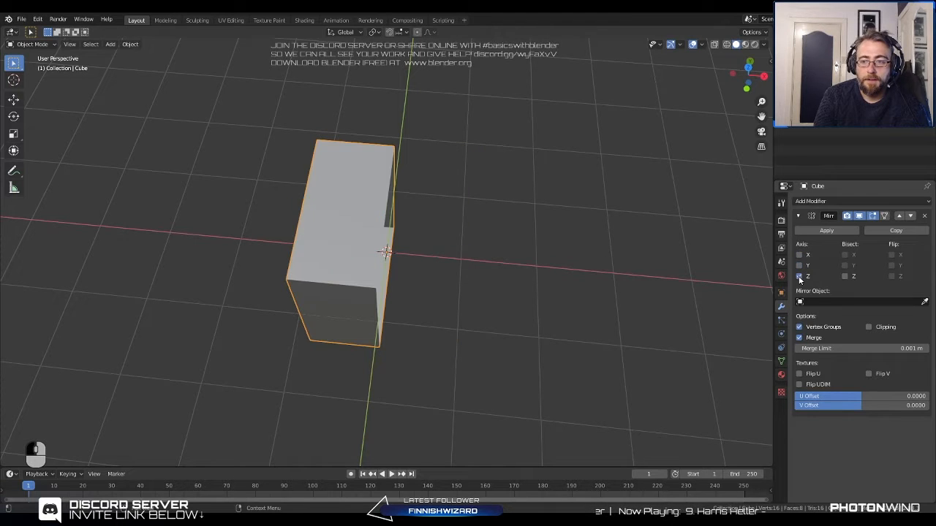
pyautogui.click(799, 276)
pyautogui.click(800, 256)
# Enable the Mirror modifier's Y and Z axes alongside X, and disable both again.
pyautogui.moveTo(443, 277); pyautogui.dragTo(342, 224, button='middle')
pyautogui.click(800, 265)
pyautogui.click(799, 276)
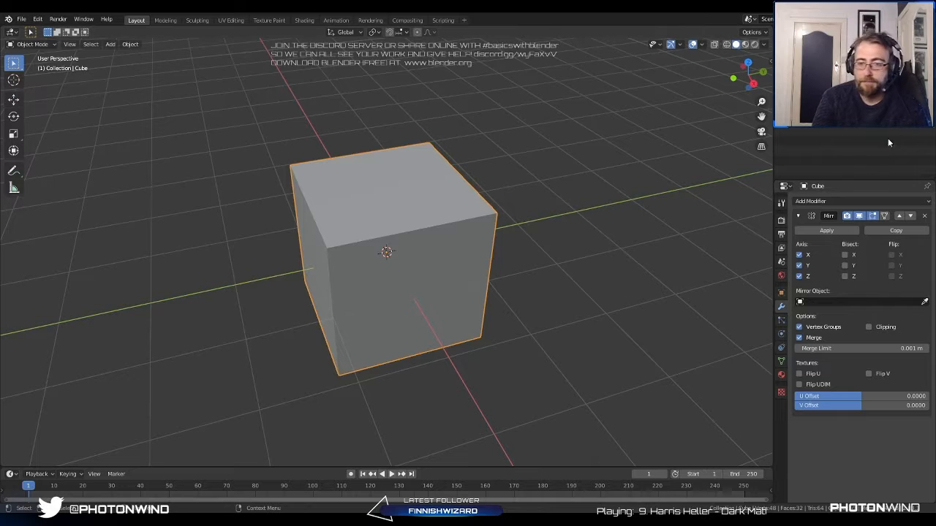
pyautogui.click(799, 277)
pyautogui.click(799, 266)
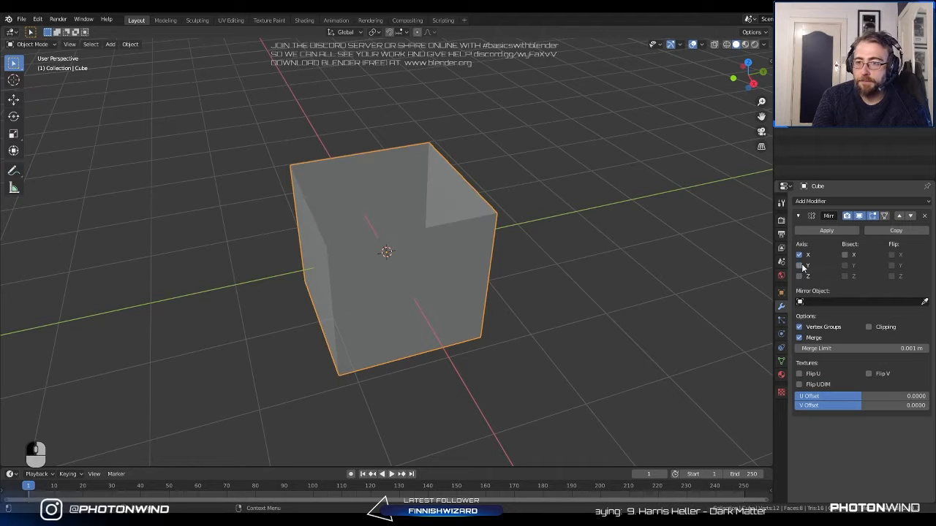
# Compare the selected half and its mirrored half in Edit Mode and Object Mode from different angles.
pyautogui.moveTo(375, 259)
pyautogui.mouseDown(button='middle')
pyautogui.moveTo(413, 243)
pyautogui.moveTo(466, 240)
pyautogui.moveTo(290, 251)
pyautogui.moveTo(370, 257)
pyautogui.mouseUp(button='middle')
pyautogui.scroll(2, 468, 244)
pyautogui.press('Tab')
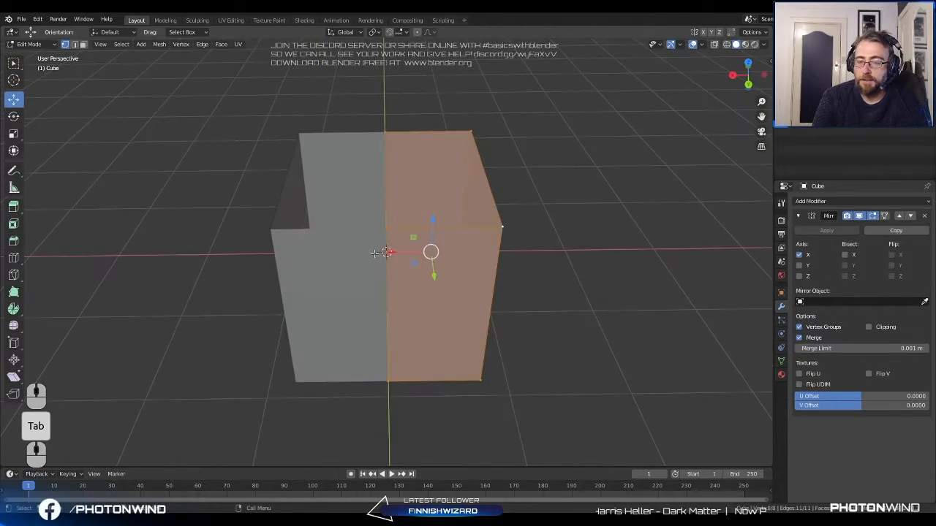
pyautogui.scroll(-2, 385, 251)
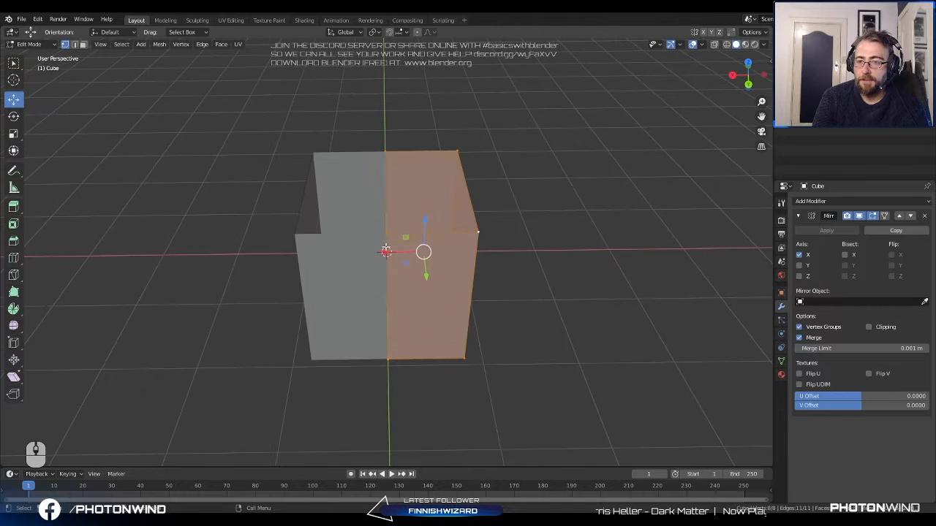
pyautogui.moveTo(386, 251)
pyautogui.mouseDown(button='middle')
pyautogui.moveTo(360, 295)
pyautogui.moveTo(398, 250)
pyautogui.mouseUp(button='middle')
pyautogui.press('Tab')
pyautogui.press('Tab')
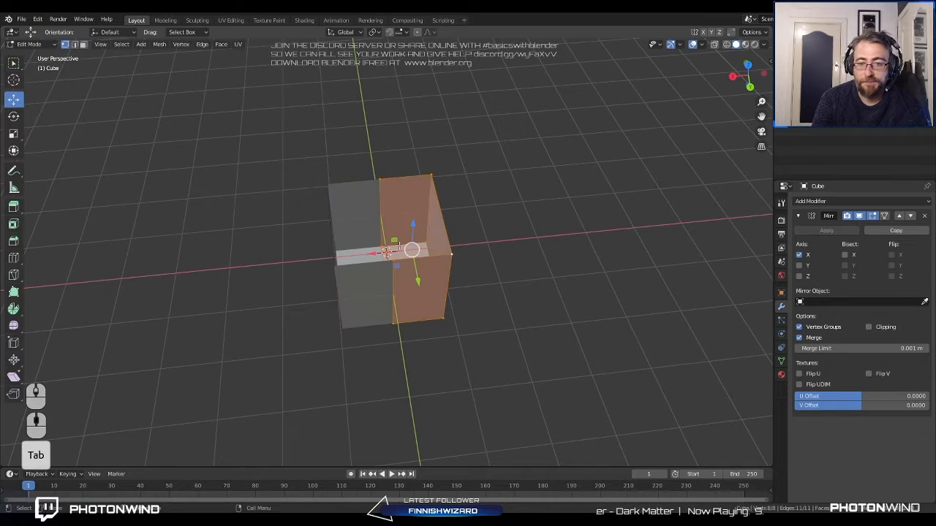
# Return to Object Mode and start a new General file without saving the current changes.
pyautogui.press('Tab')
pyautogui.click(22, 19)
pyautogui.moveTo(33, 30)
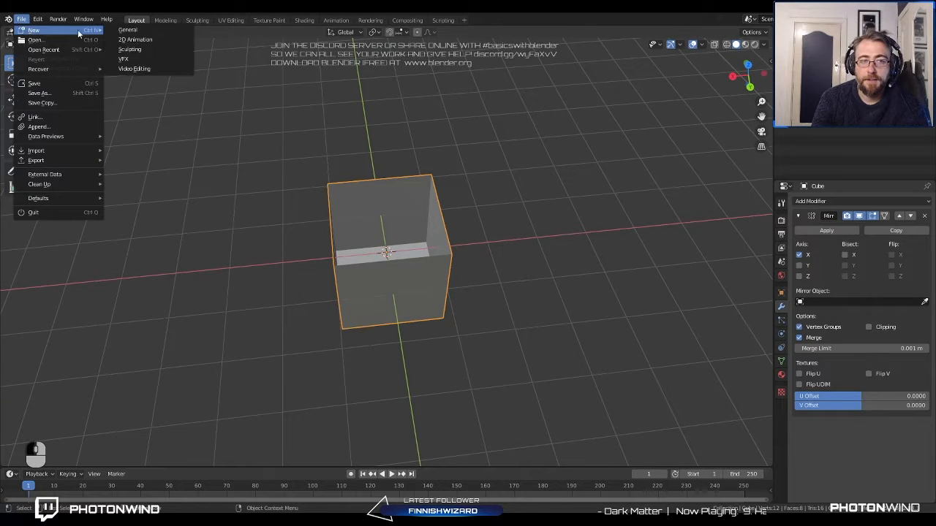
pyautogui.click(128, 30)
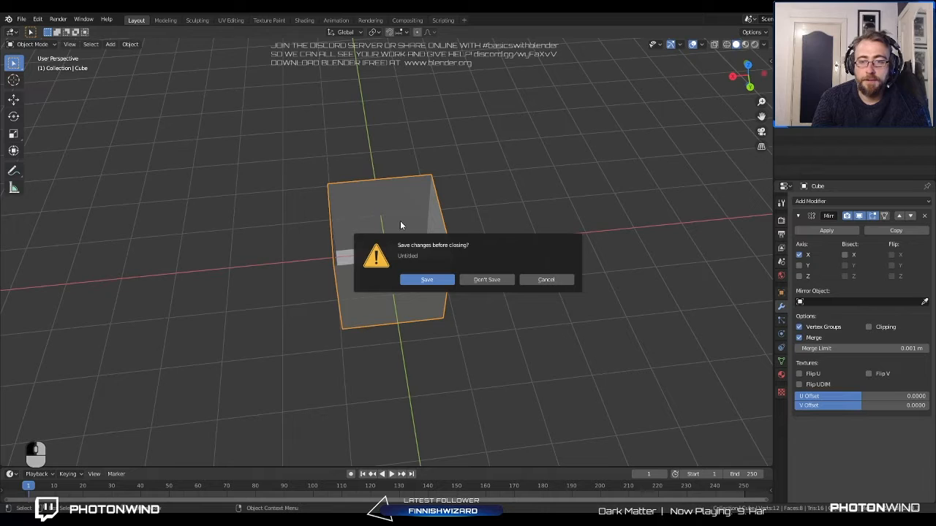
pyautogui.click(494, 280)
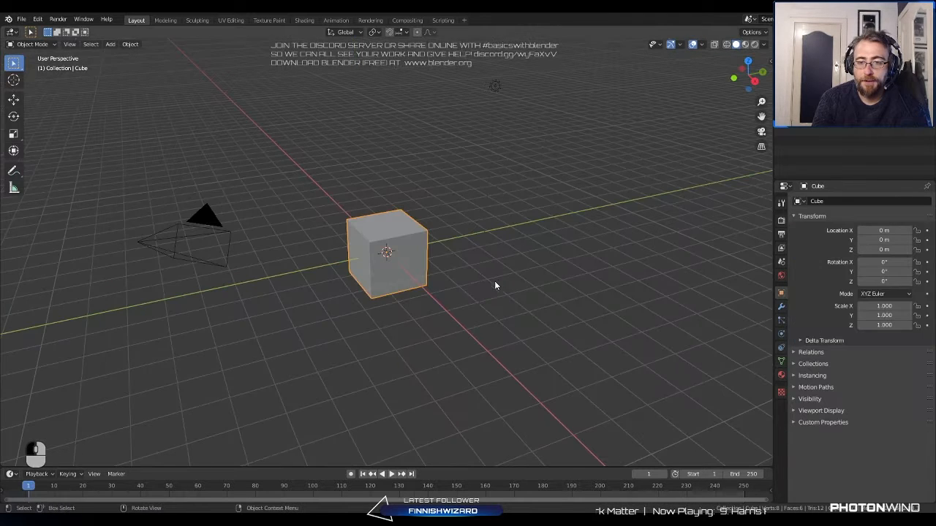
pyautogui.scroll(5, 470, 257)
pyautogui.press('Tab')
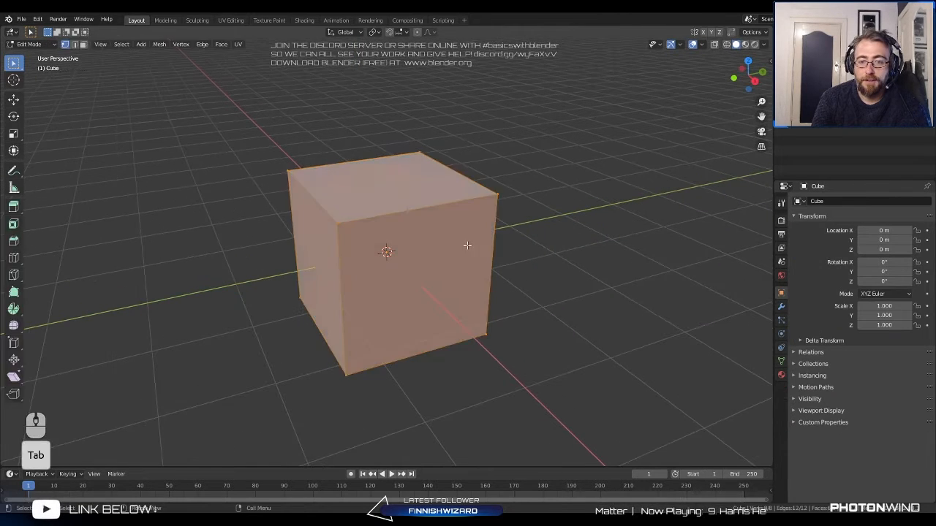
pyautogui.press('Tab')
pyautogui.scroll(-4, 483, 248)
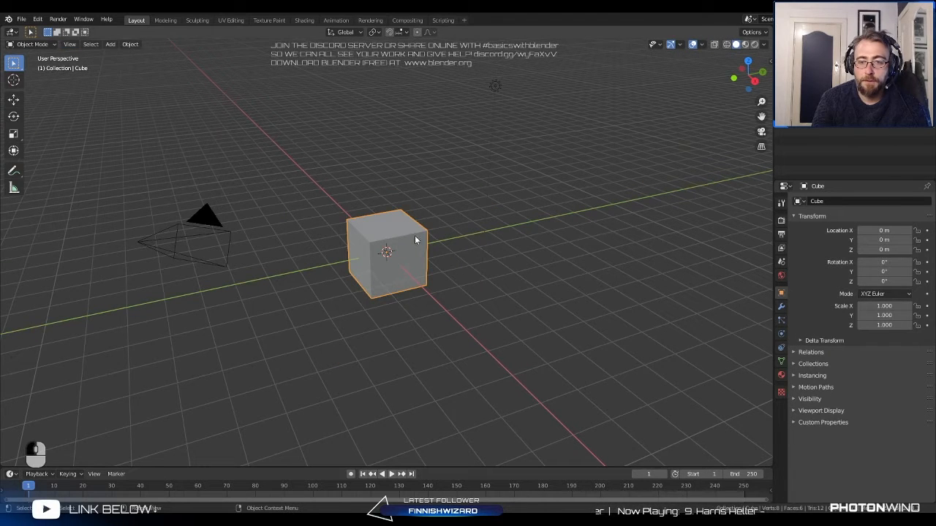
# Add one centred loop cut to the cube in Edit Mode, splitting it in half across the Y axis.
pyautogui.press('Tab')
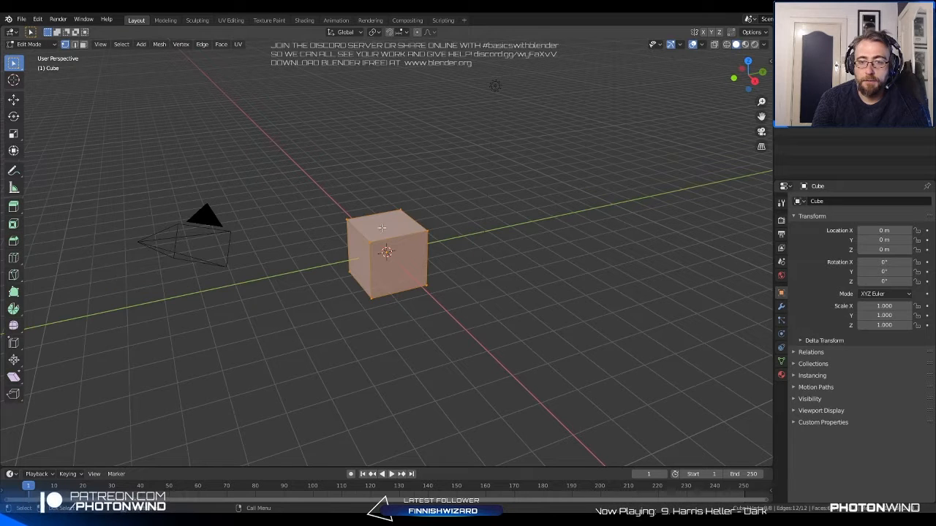
pyautogui.click(13, 258)
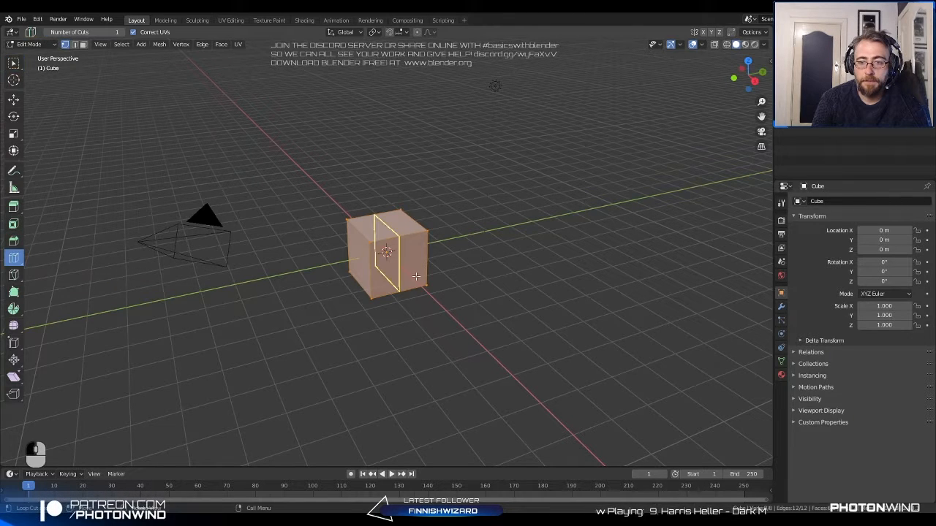
pyautogui.click(390, 233)
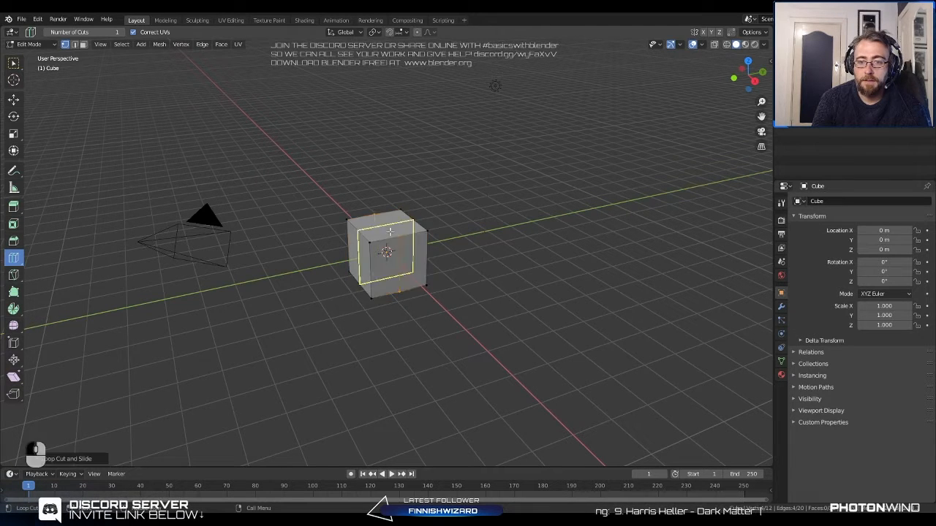
pyautogui.rightClick(391, 264)
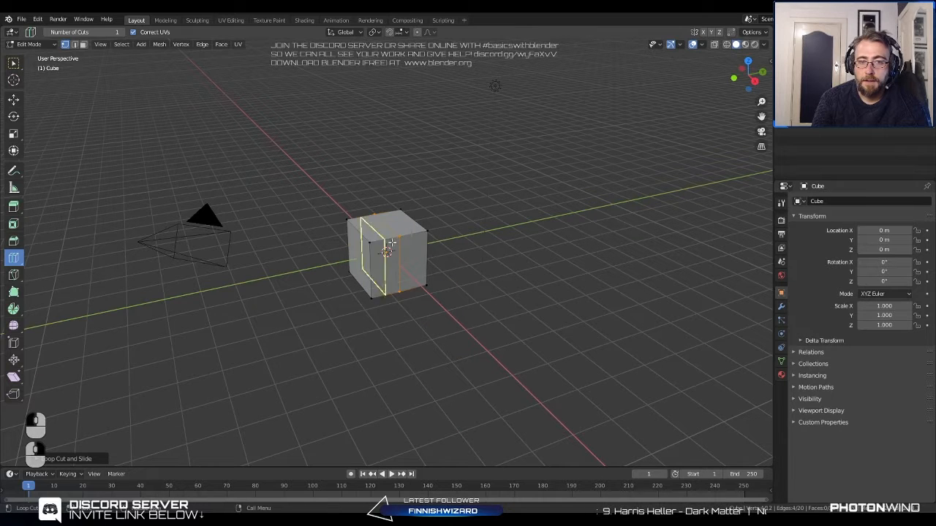
pyautogui.click(19, 65)
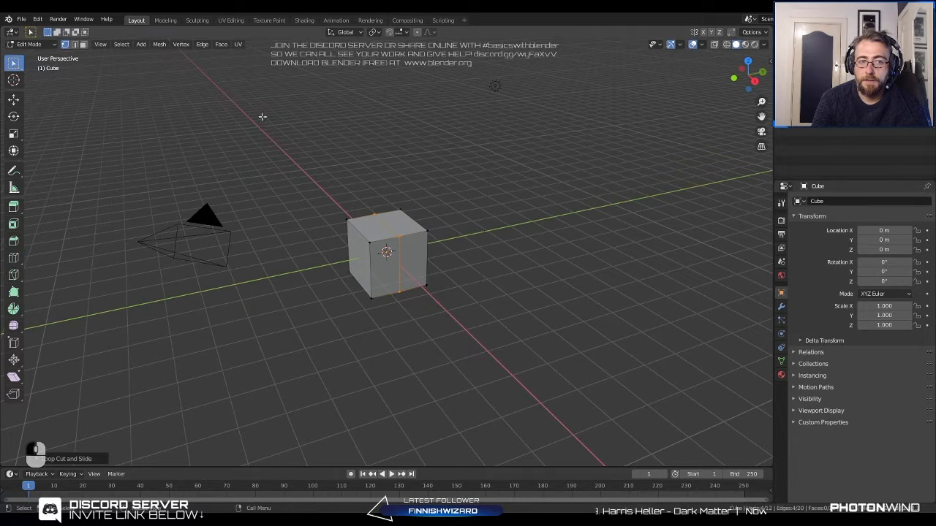
# Select the four corner vertices of the cube's +Y end face and delete them to leave an open half.
pyautogui.moveTo(261, 115); pyautogui.dragTo(337, 169, button='middle')
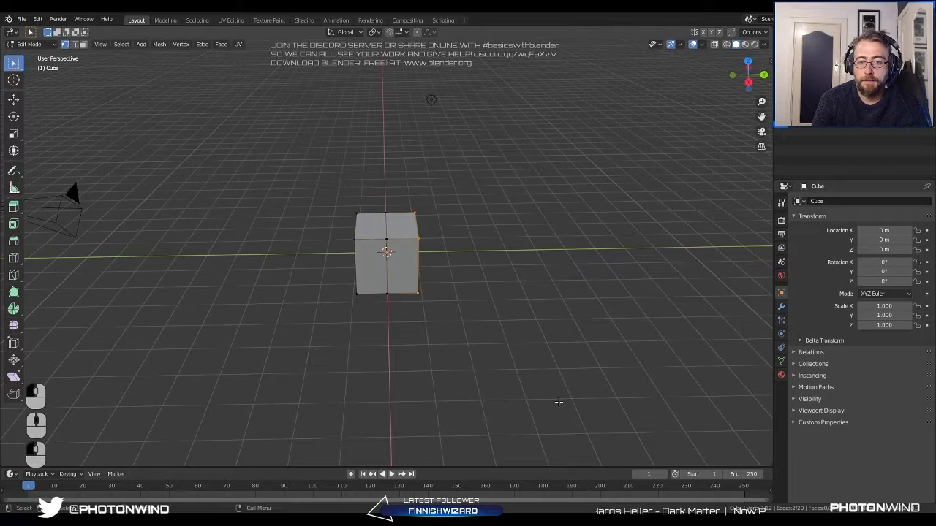
pyautogui.moveTo(558, 402); pyautogui.dragTo(493, 329, button='middle')
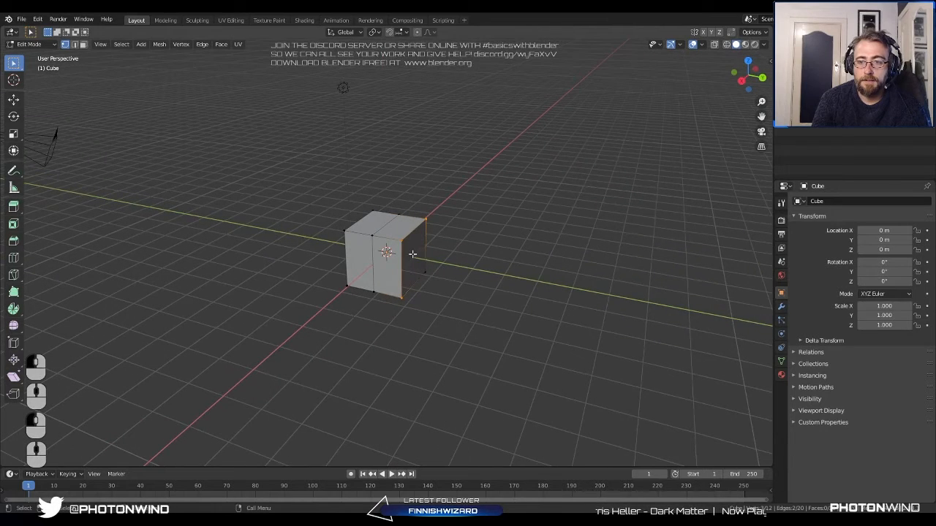
pyautogui.keyDown('shift'); pyautogui.click(413, 254); pyautogui.keyUp('shift')
pyautogui.scroll(3, 463, 299)
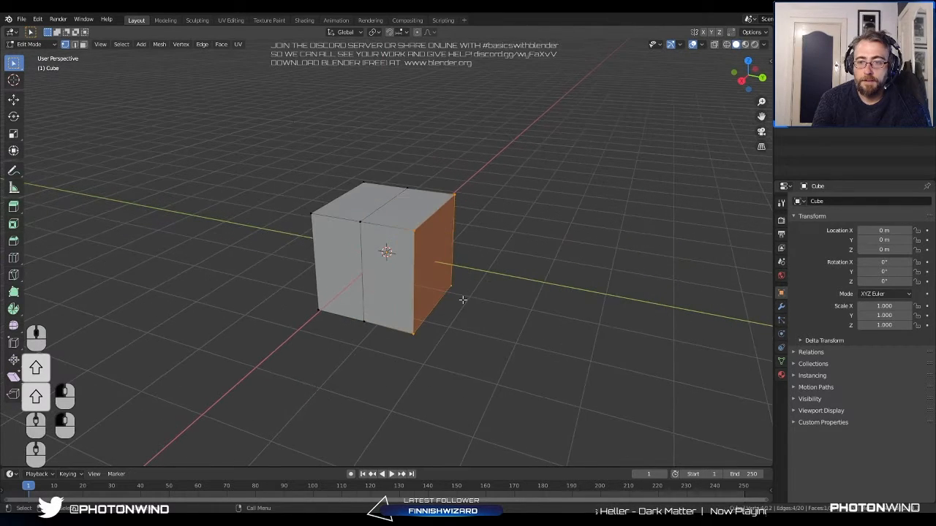
pyautogui.moveTo(466, 299)
pyautogui.keyDown('shift'); pyautogui.mouseDown(button='middle')
pyautogui.moveTo(444, 310)
pyautogui.moveTo(461, 310)
pyautogui.mouseUp(button='middle'); pyautogui.keyUp('shift')
pyautogui.scroll(1, 445, 311)
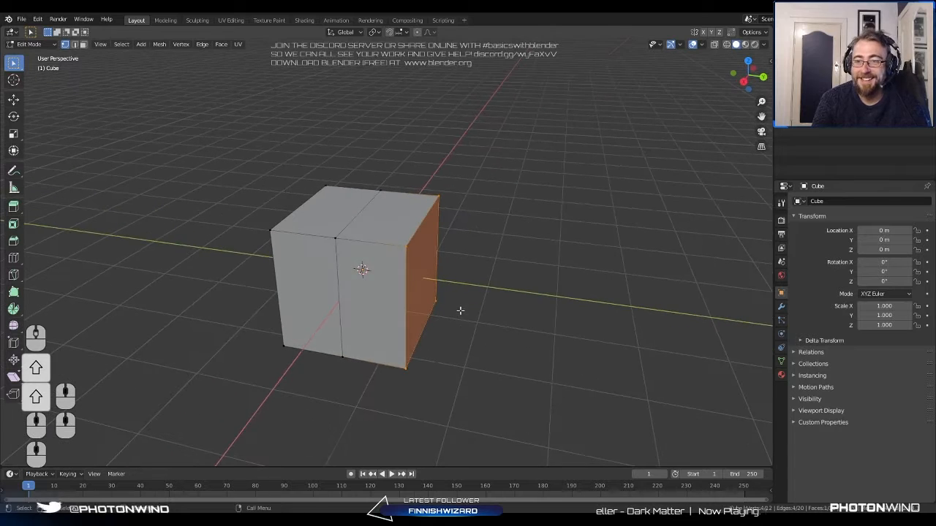
pyautogui.scroll(1, 461, 308)
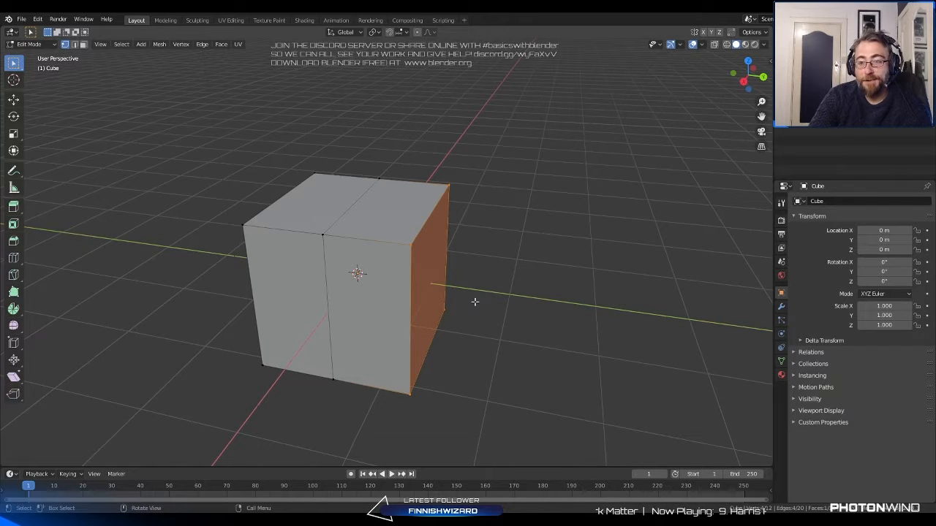
pyautogui.press('x')
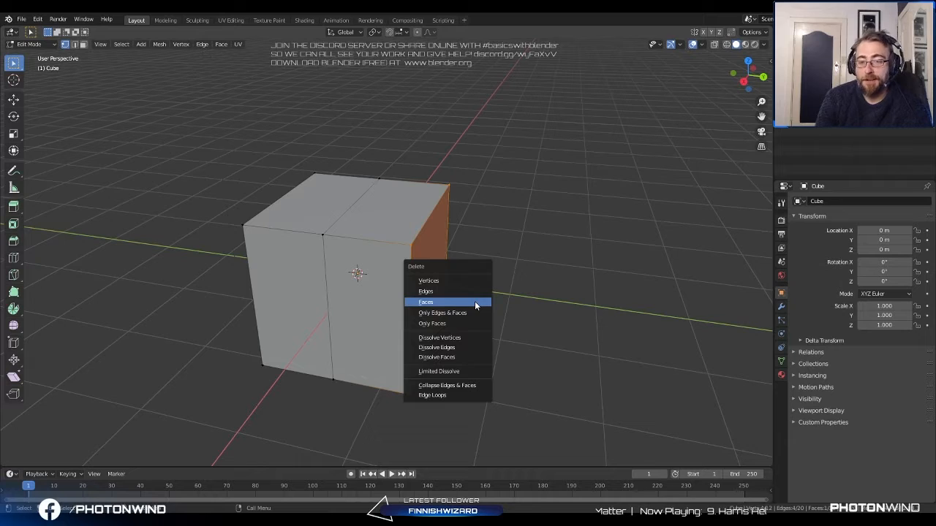
pyautogui.click(473, 279)
# Delete the top face of the remaining half of the cube.
pyautogui.moveTo(388, 265)
pyautogui.mouseDown(button='middle')
pyautogui.moveTo(443, 269)
pyautogui.moveTo(264, 206)
pyautogui.moveTo(329, 221)
pyautogui.moveTo(485, 209)
pyautogui.moveTo(451, 215)
pyautogui.moveTo(493, 278)
pyautogui.moveTo(288, 255)
pyautogui.moveTo(486, 255)
pyautogui.moveTo(334, 266)
pyautogui.moveTo(409, 271)
pyautogui.moveTo(380, 256)
pyautogui.mouseUp(button='middle')
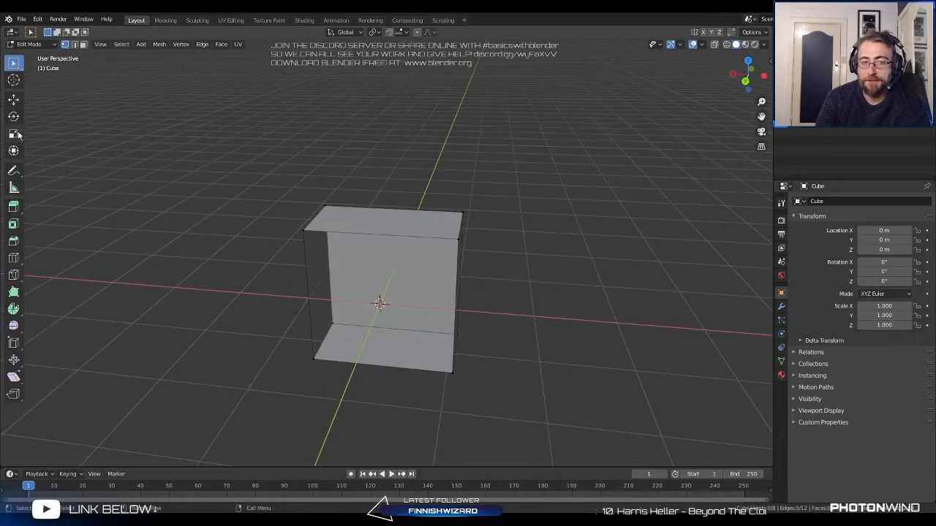
pyautogui.click(410, 217)
pyautogui.press('x')
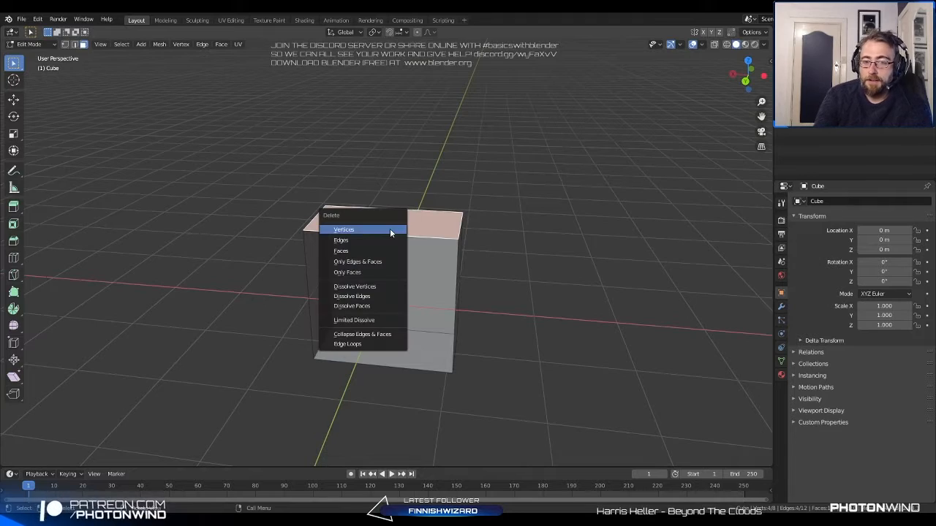
pyautogui.click(376, 250)
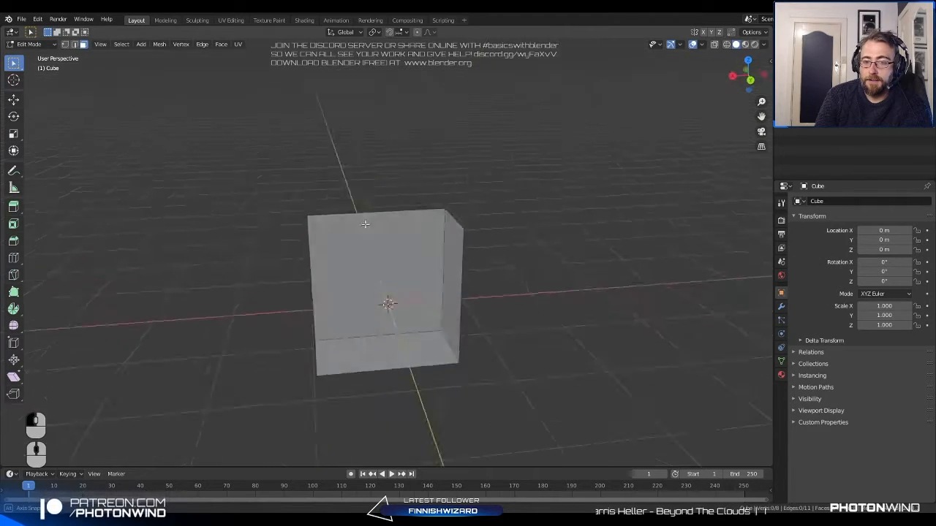
pyautogui.moveTo(377, 250); pyautogui.dragTo(439, 246, button='middle')
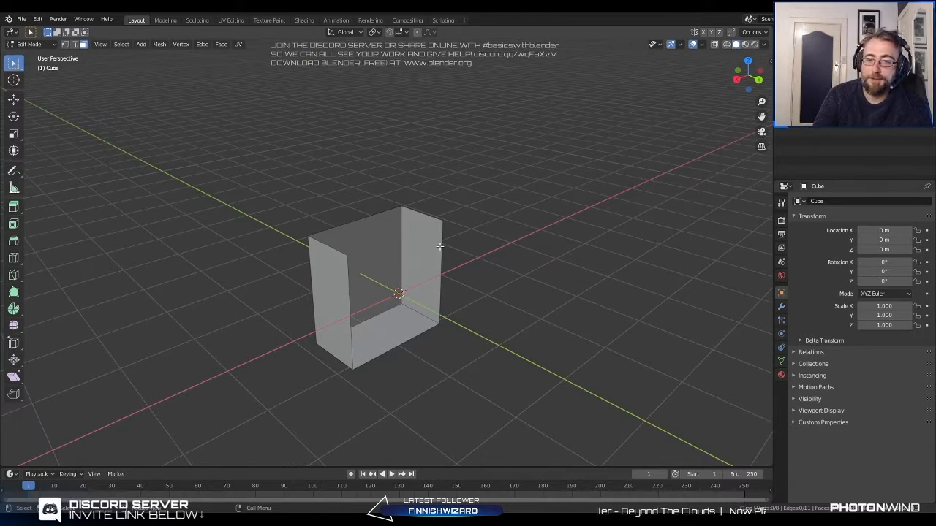
# Examine the open half-box from several angles in Object Mode and Edit Mode, and look through the available modifiers.
pyautogui.moveTo(439, 246); pyautogui.dragTo(447, 310, button='middle')
pyautogui.press('Tab')
pyautogui.press('Tab')
pyautogui.press('Tab')
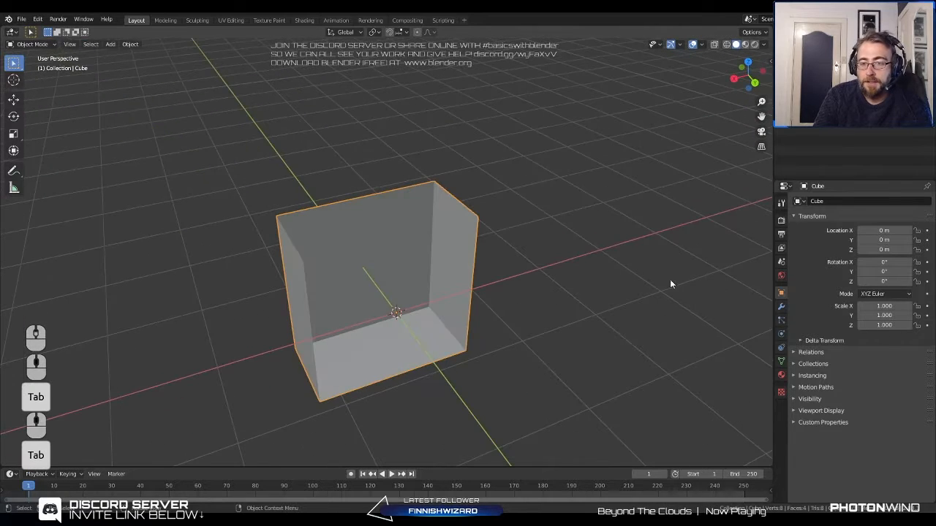
pyautogui.click(780, 306)
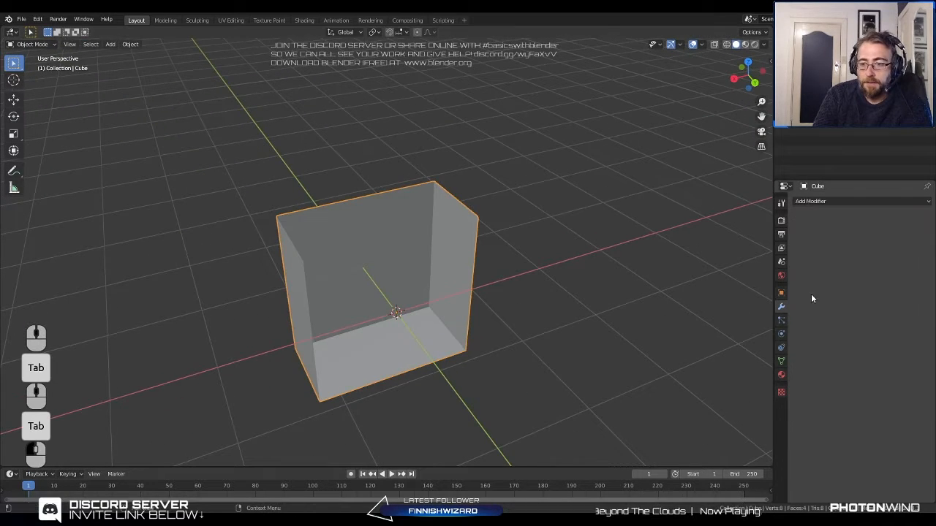
pyautogui.click(839, 203)
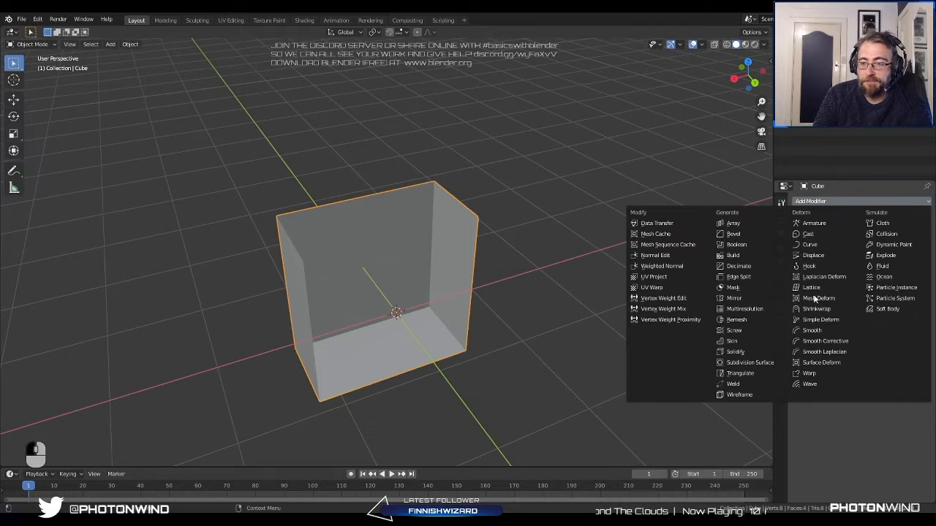
pyautogui.moveTo(350, 252); pyautogui.dragTo(437, 253, button='middle')
pyautogui.moveTo(354, 397); pyautogui.dragTo(393, 209, button='middle')
pyautogui.moveTo(320, 190); pyautogui.dragTo(415, 222, button='middle')
pyautogui.press('Tab')
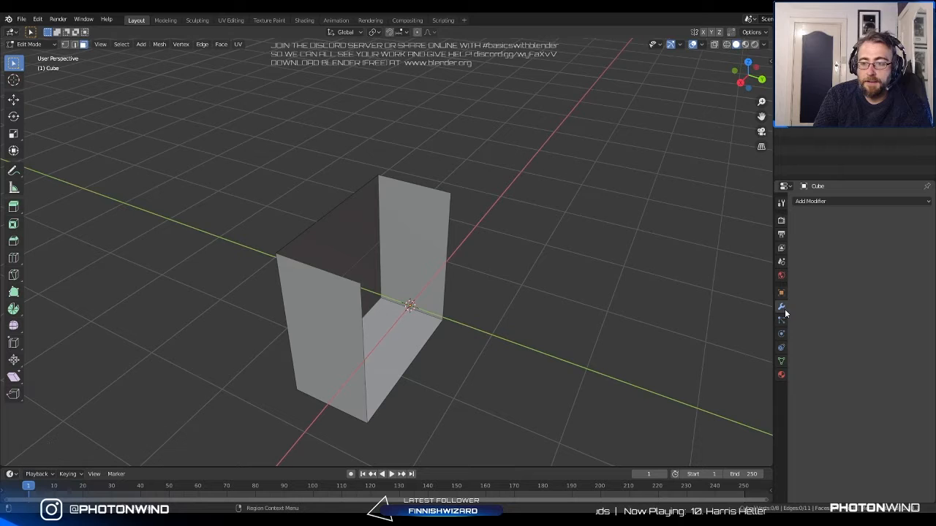
pyautogui.click(402, 273)
pyautogui.press('Tab')
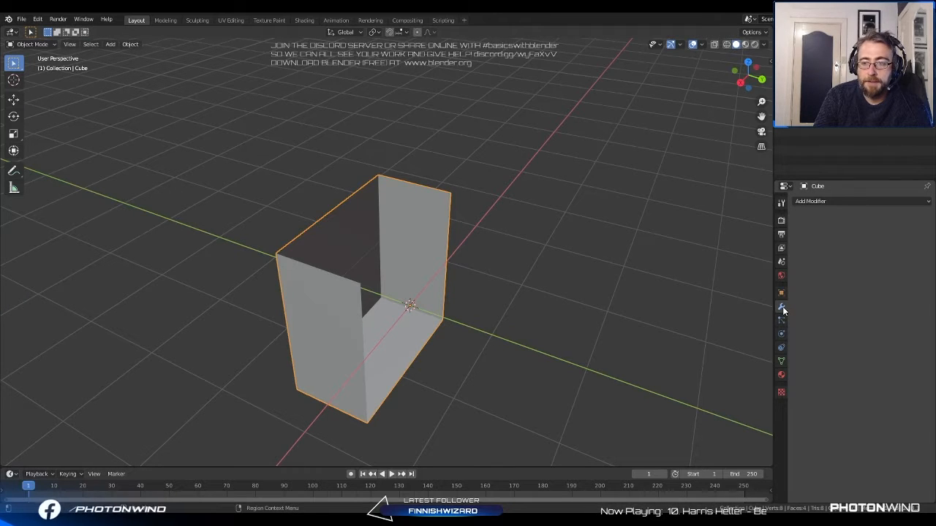
# Add a Mirror modifier to the half-box and mirror it on the Y axis instead of X.
pyautogui.click(834, 201)
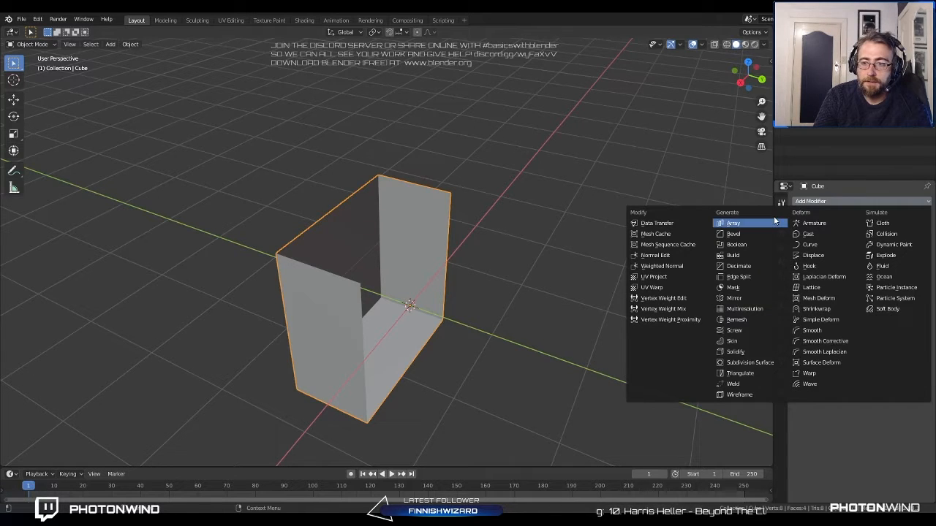
pyautogui.click(800, 202)
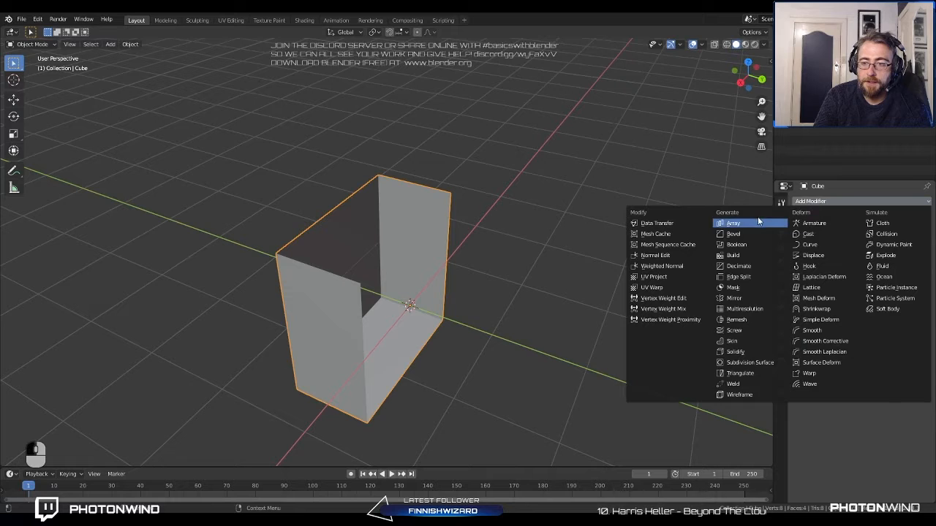
pyautogui.click(774, 299)
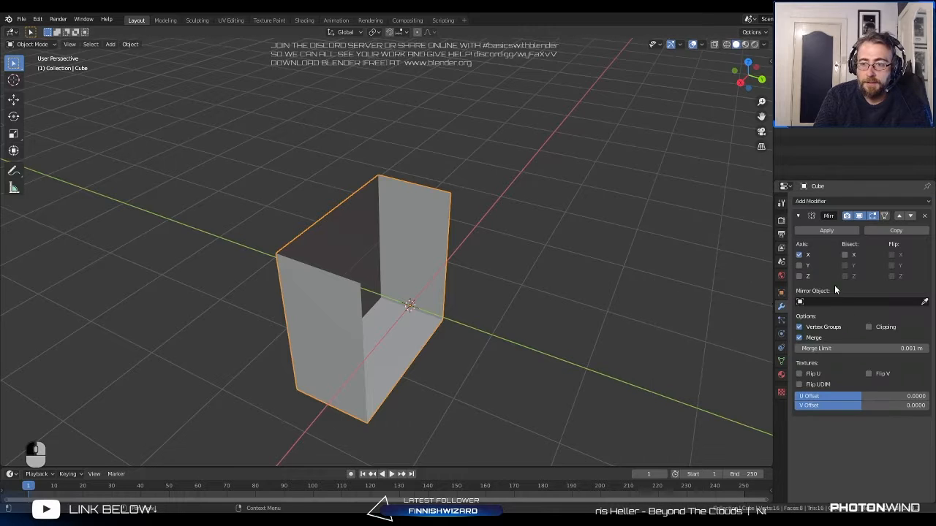
pyautogui.click(797, 268)
pyautogui.click(799, 257)
pyautogui.moveTo(372, 251); pyautogui.dragTo(412, 279, button='middle')
pyautogui.moveTo(512, 278); pyautogui.dragTo(484, 272, button='middle')
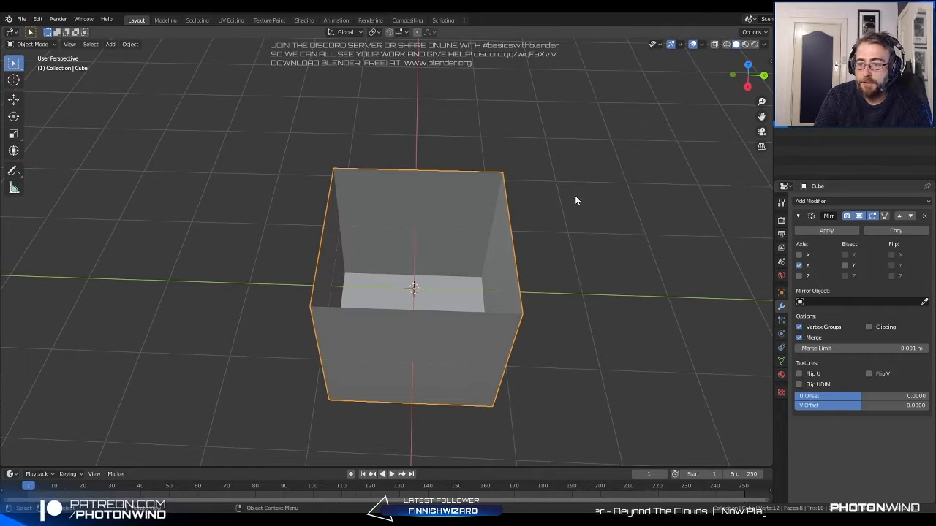
# Compare the selected real half with its mirrored half from different angles, switching between Edit Mode and Object Mode.
pyautogui.moveTo(575, 197); pyautogui.dragTo(246, 255, button='middle')
pyautogui.click(413, 157)
pyautogui.press('Tab')
pyautogui.press('Tab')
pyautogui.press('a')
pyautogui.press('Tab')
pyautogui.scroll(-5, 343, 218)
pyautogui.press('Tab')
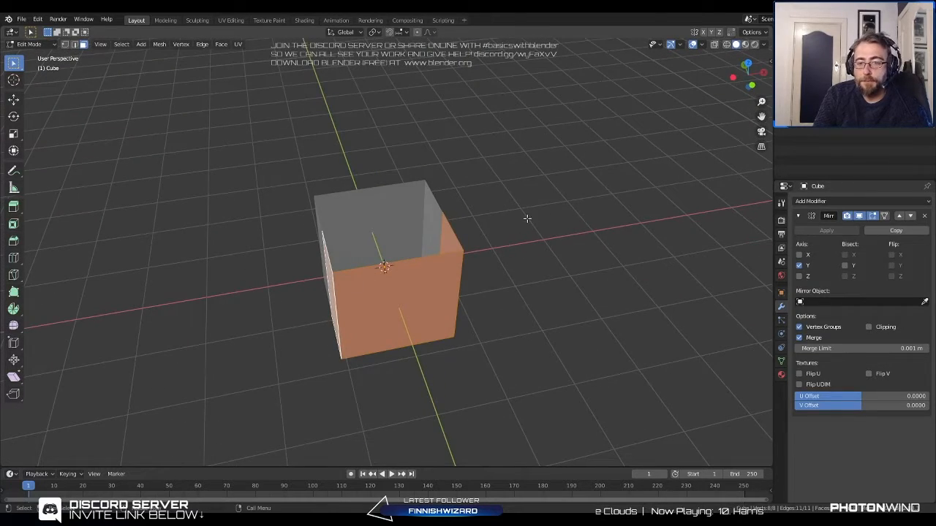
pyautogui.moveTo(324, 291); pyautogui.dragTo(249, 295, button='middle')
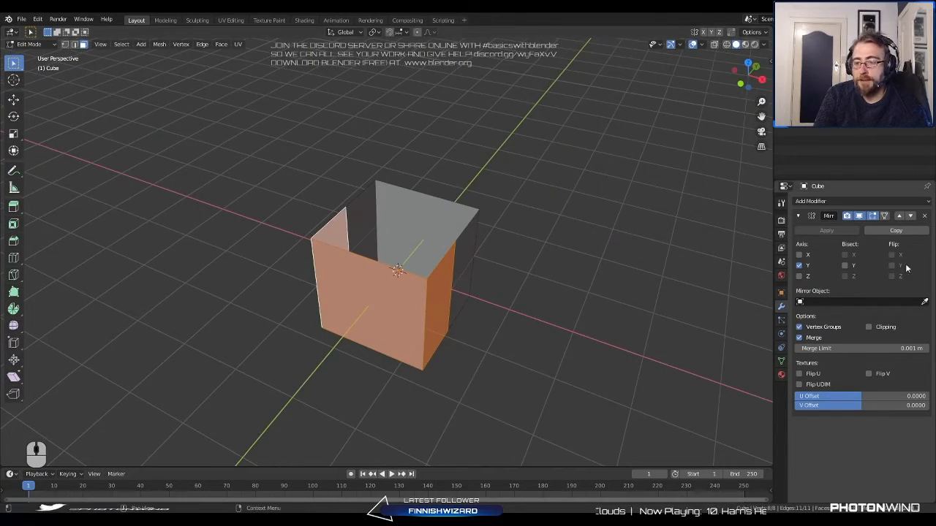
pyautogui.moveTo(575, 362); pyautogui.dragTo(668, 254, button='middle')
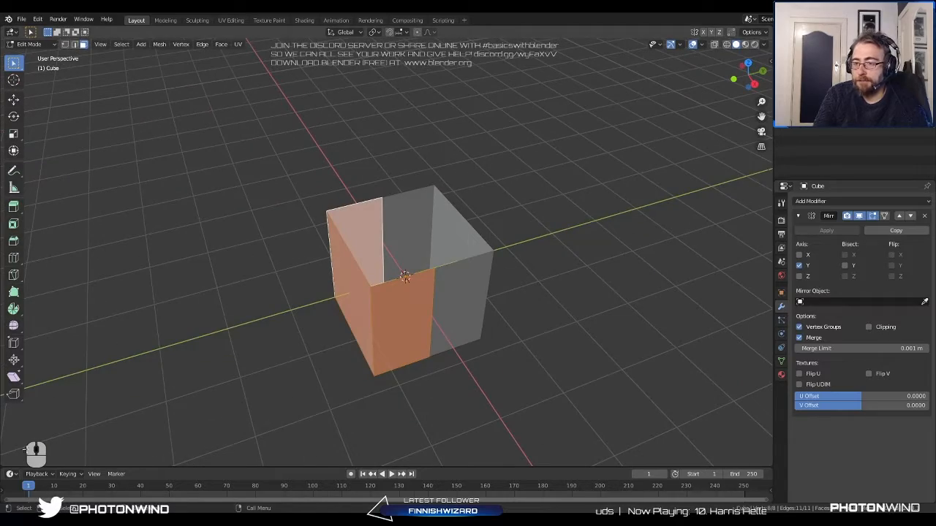
pyautogui.moveTo(274, 360); pyautogui.dragTo(230, 355, button='middle')
pyautogui.press('Tab')
pyautogui.moveTo(288, 345); pyautogui.dragTo(354, 318, button='middle')
pyautogui.press('Tab')
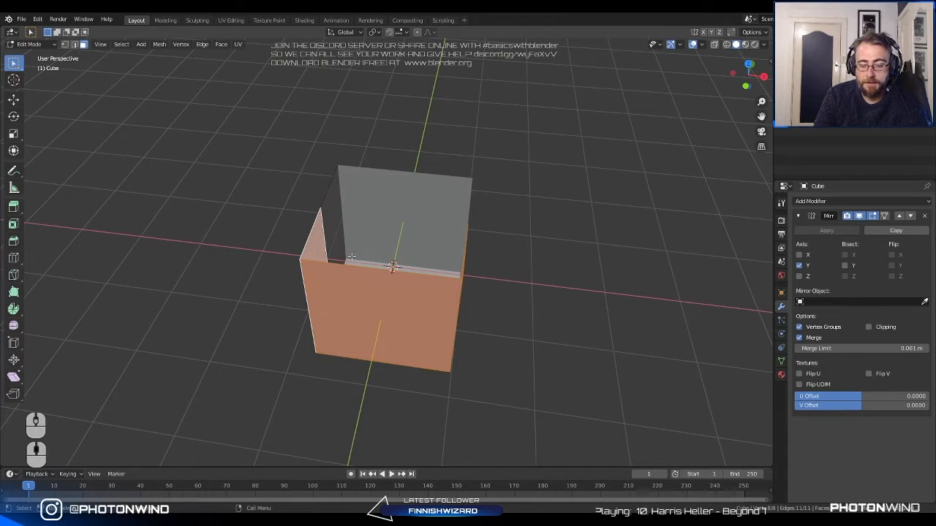
# Add four vertical loop cuts through the long side and bottom of the half-box.
pyautogui.hotkey('ctrl', 'r')
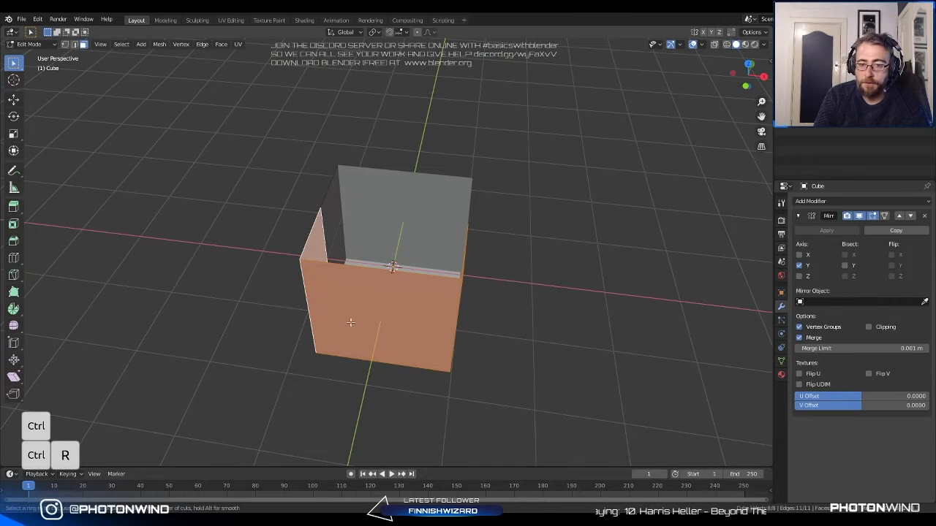
pyautogui.hotkey('ctrl', 'r')
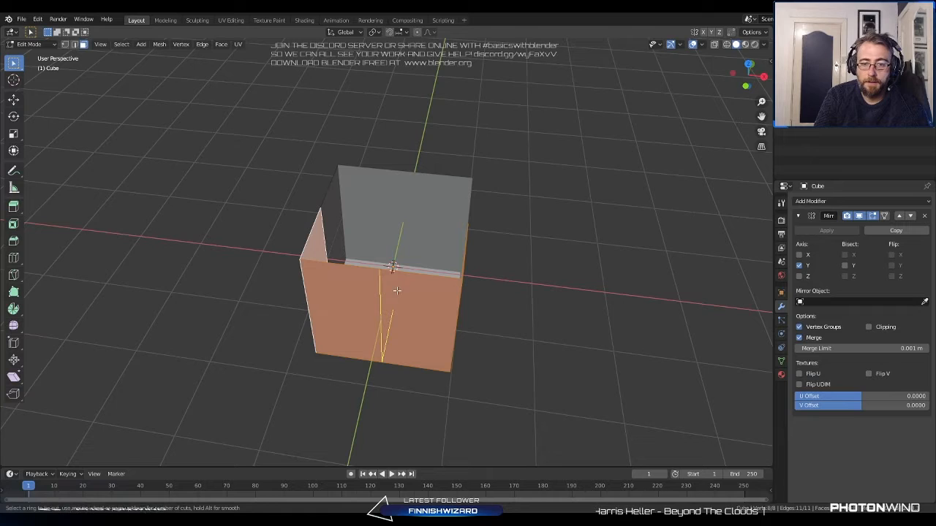
pyautogui.scroll(2, 402, 283)
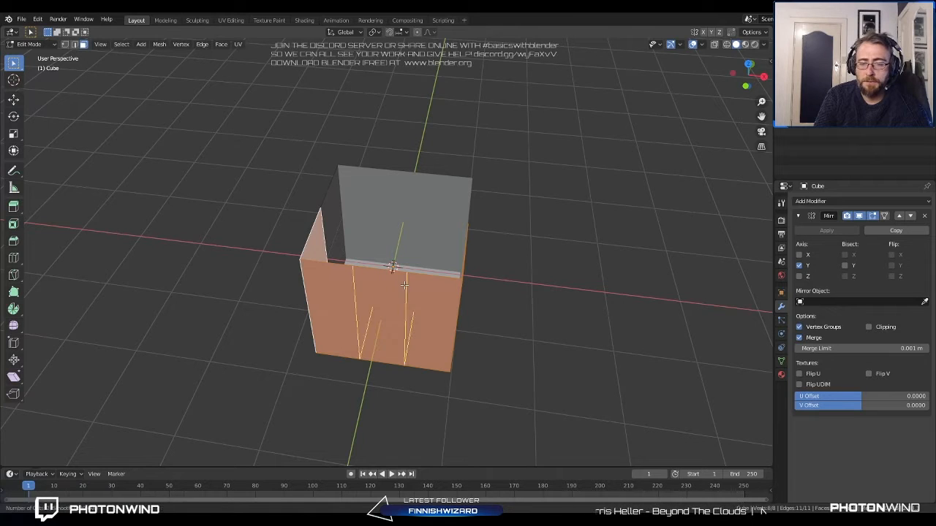
pyautogui.scroll(2, 405, 286)
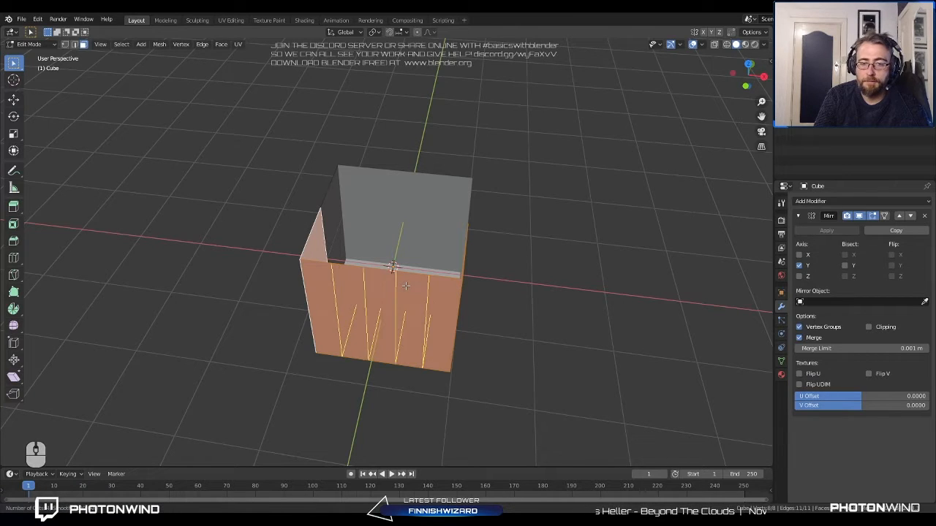
pyautogui.scroll(1, 406, 286)
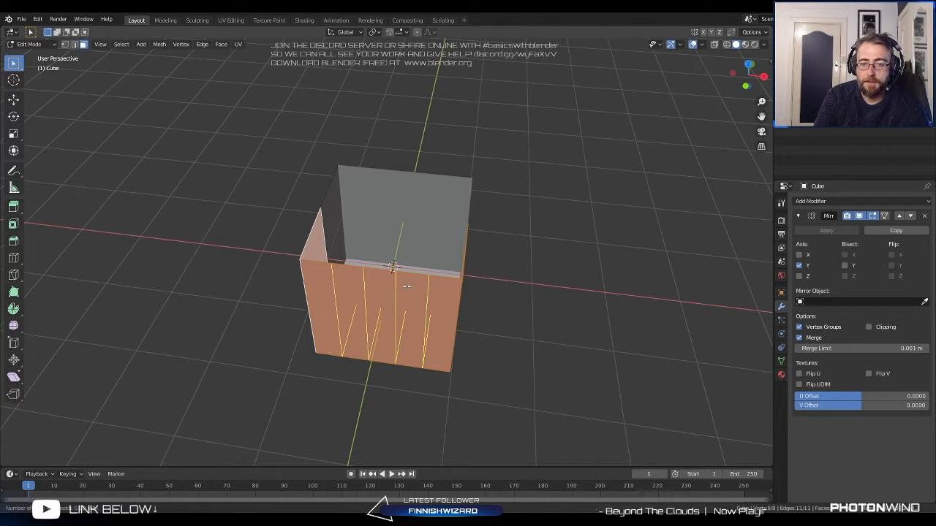
pyautogui.click(407, 286)
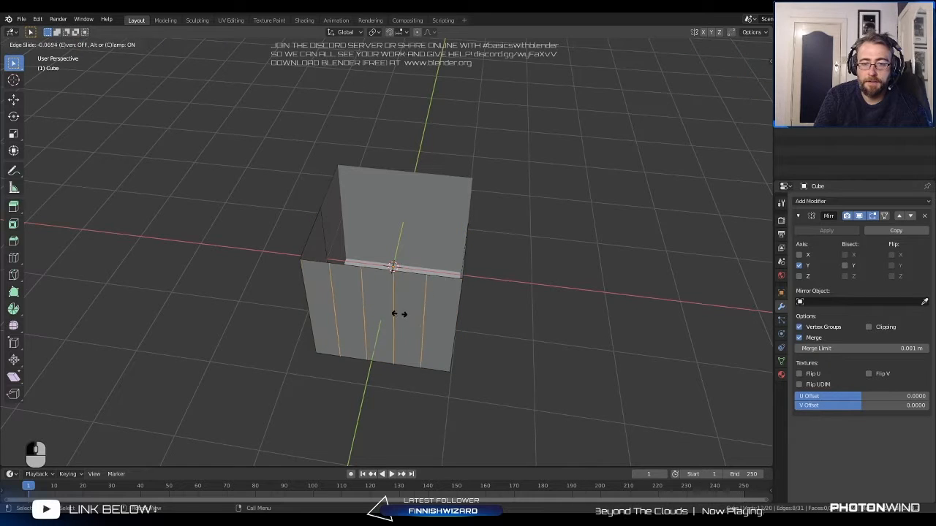
pyautogui.click(418, 345)
# Check the subdivided box in Object Mode and select the entire mesh in Edit Mode.
pyautogui.moveTo(325, 372); pyautogui.dragTo(354, 337, button='middle')
pyautogui.press('Tab')
pyautogui.press('Tab')
pyautogui.press('a')
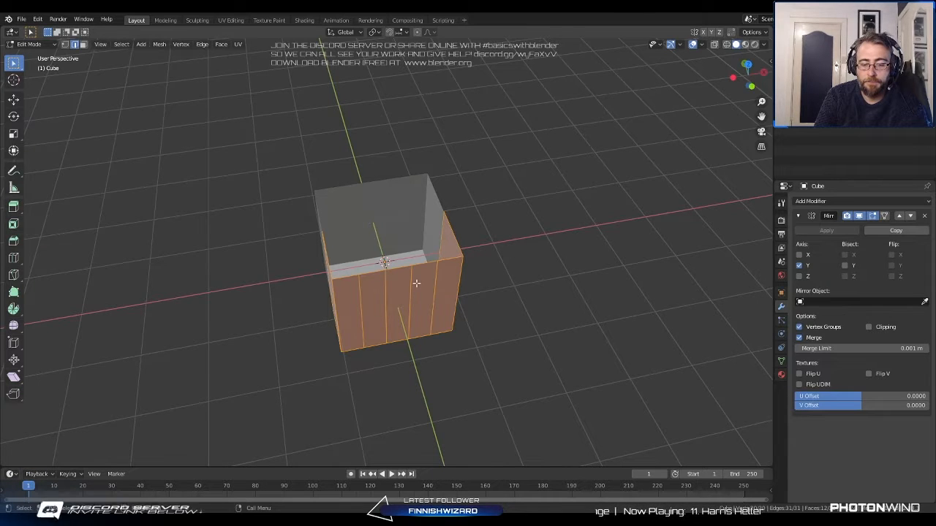
# Scale the whole half-box along the X axis to about four times its length and check its proportions.
pyautogui.press('s')
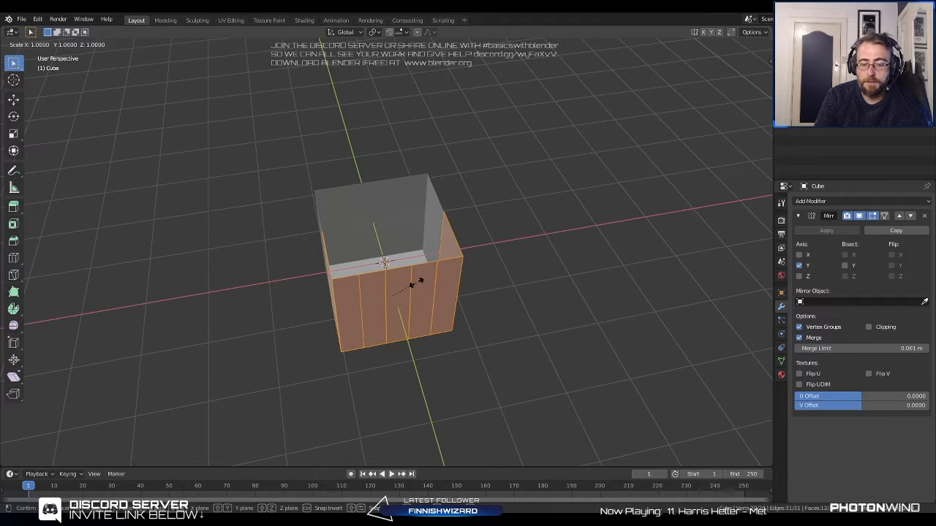
pyautogui.press('y')
pyautogui.press('z')
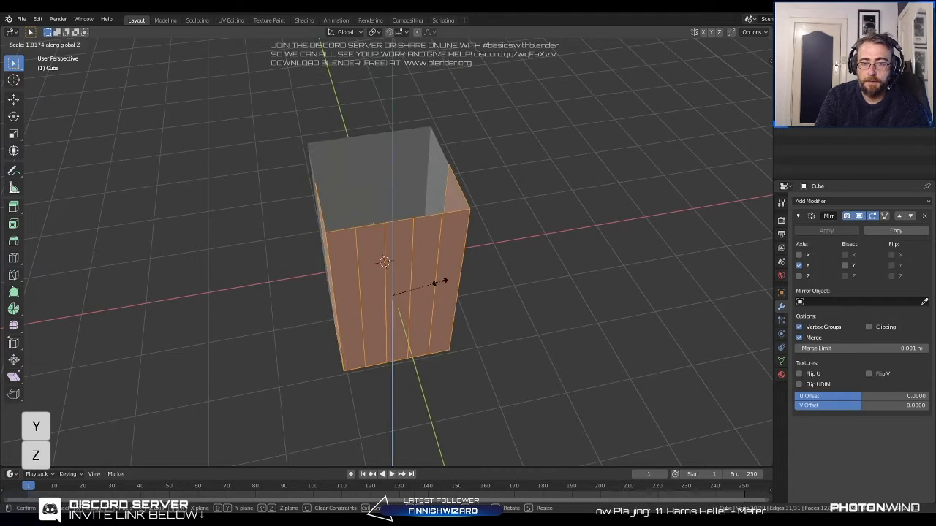
pyautogui.press('x')
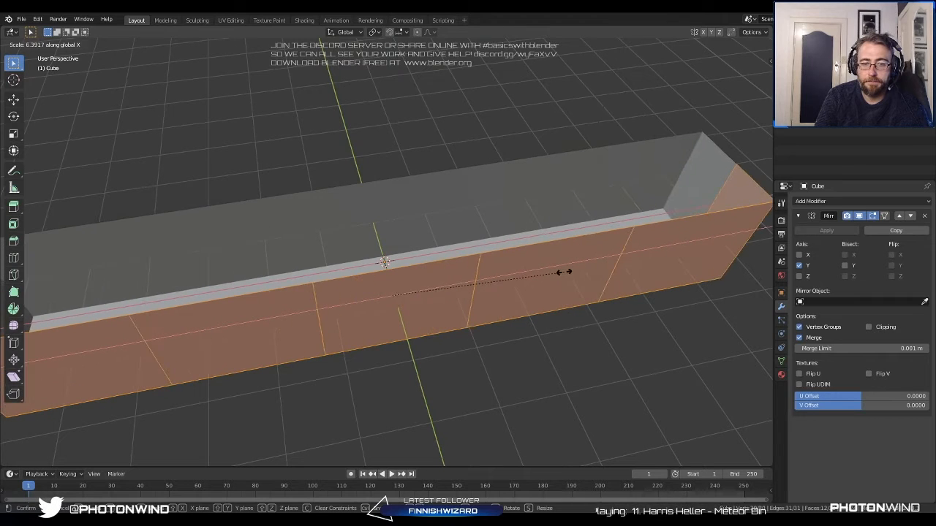
pyautogui.press('ctrl')
pyautogui.click(499, 269)
pyautogui.moveTo(468, 265); pyautogui.dragTo(398, 215, button='middle')
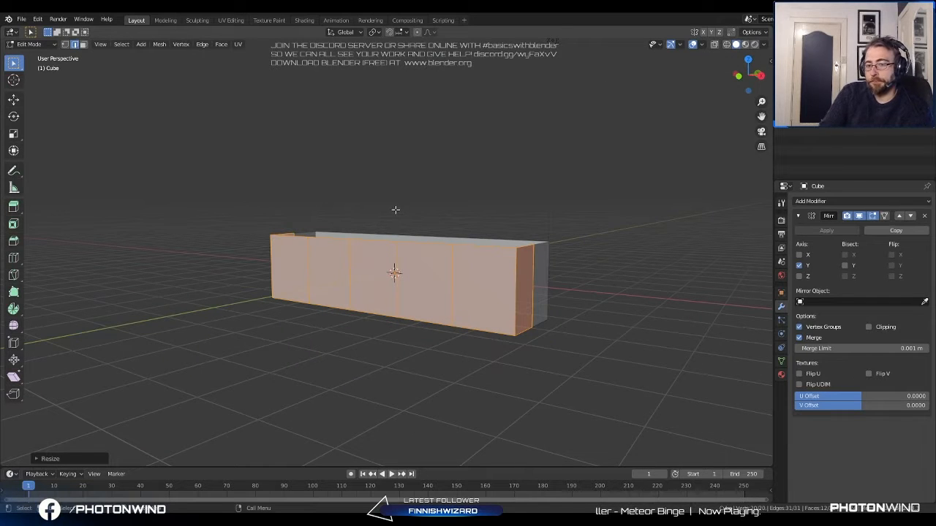
pyautogui.moveTo(443, 182); pyautogui.dragTo(425, 222, button='middle')
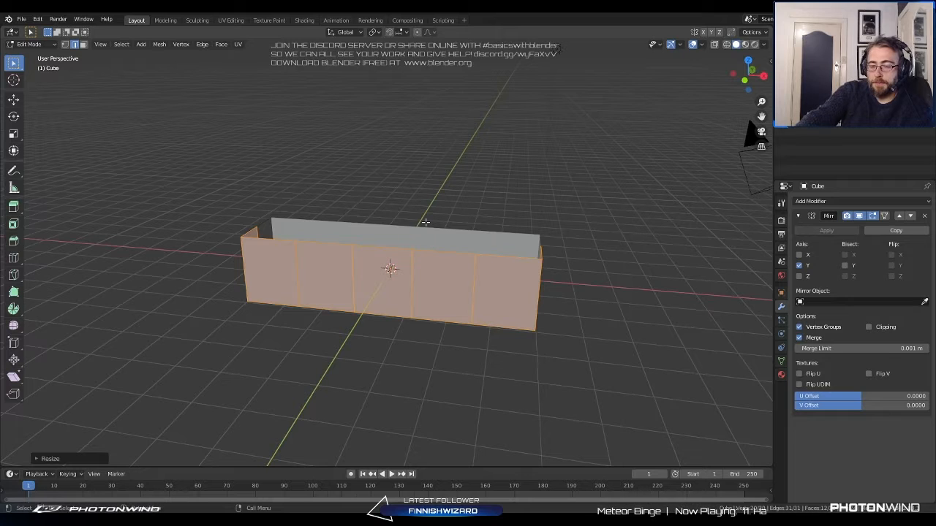
# In front orthographic view, switch to vertex selection and deselect the whole mesh.
pyautogui.press('KP_1')
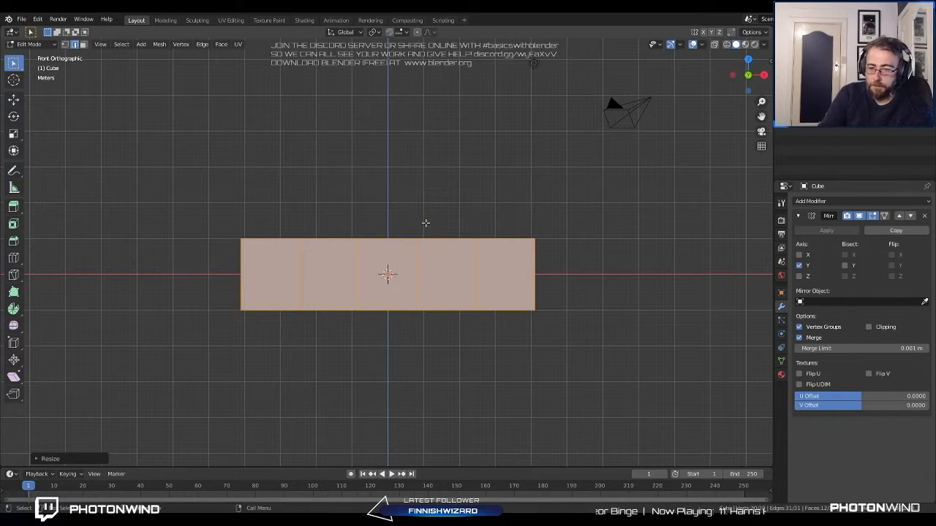
pyautogui.scroll(2, 459, 286)
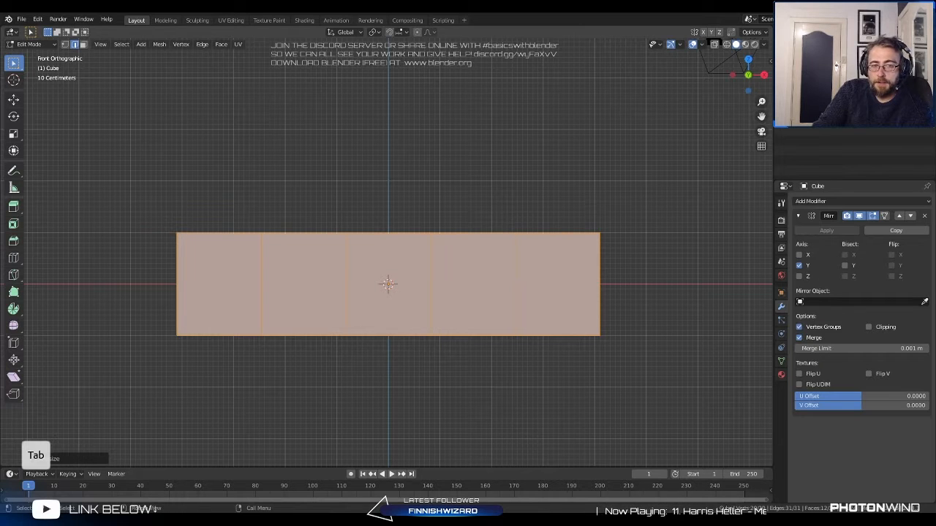
pyautogui.click(65, 45)
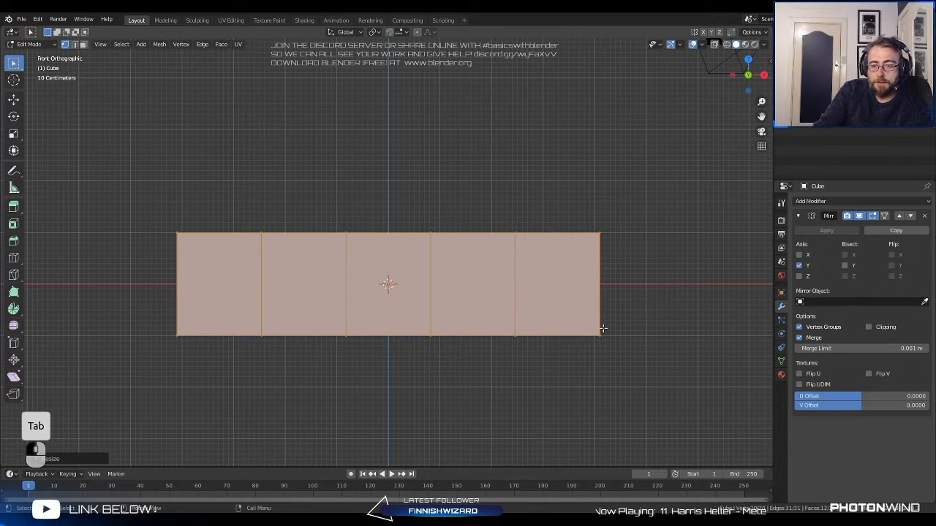
pyautogui.press('a')
pyautogui.press('a')
pyautogui.press('a')
pyautogui.press('b')
pyautogui.rightClick(582, 314)
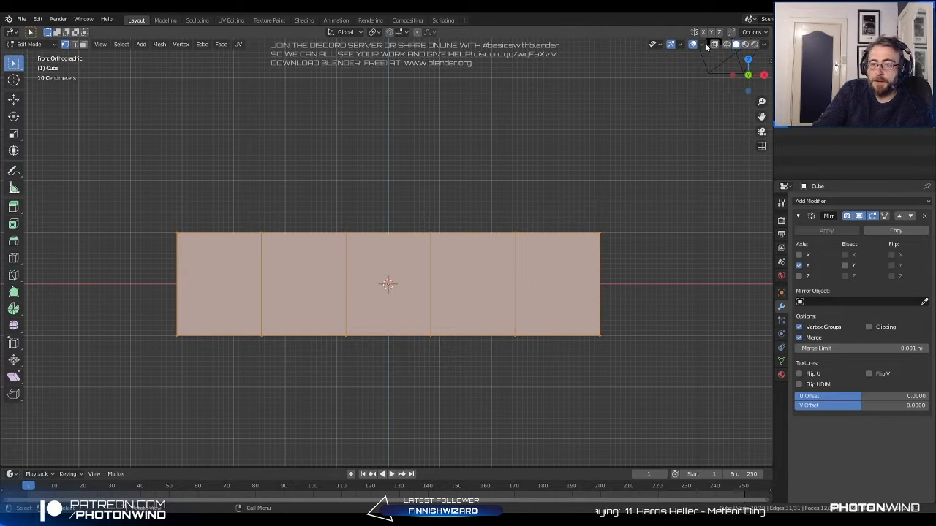
pyautogui.press('a')
pyautogui.press('b')
pyautogui.press('a')
pyautogui.rightClick(626, 315)
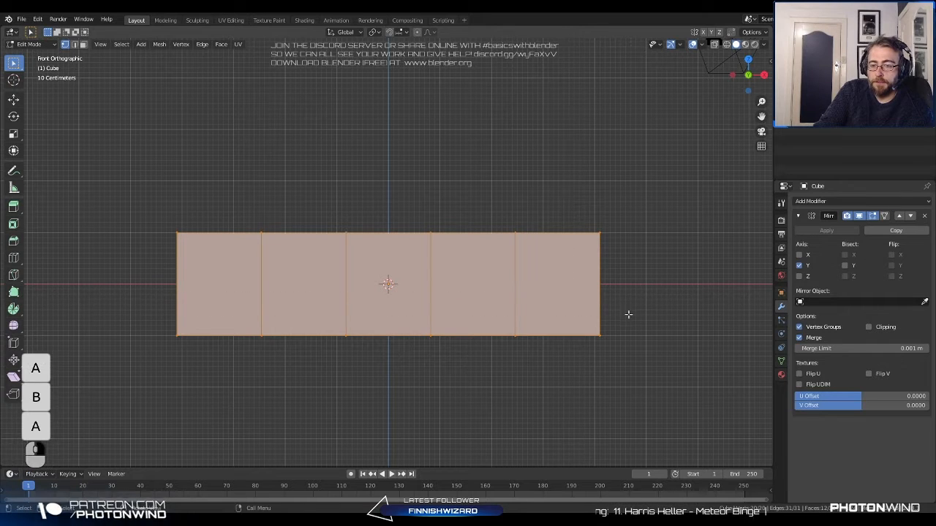
pyautogui.click(121, 44)
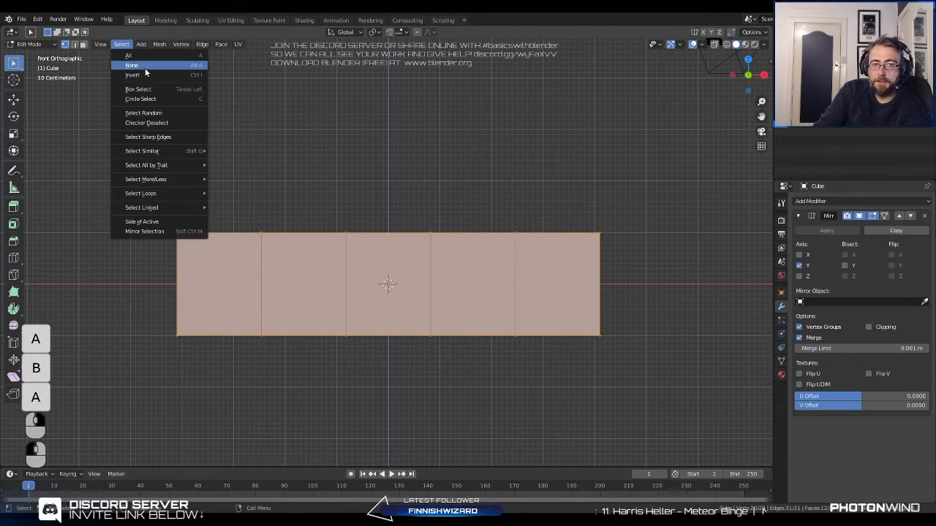
pyautogui.click(128, 68)
# Try raising the single lower corner vertex at the +X end, inspect it from an angle, and undo the move.
pyautogui.press('b')
pyautogui.moveTo(583, 319); pyautogui.dragTo(624, 362)
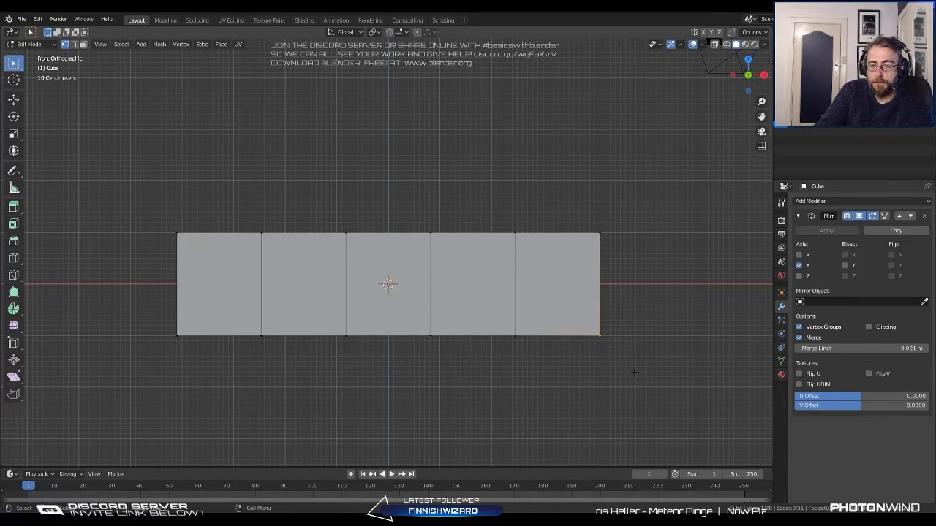
pyautogui.press('g')
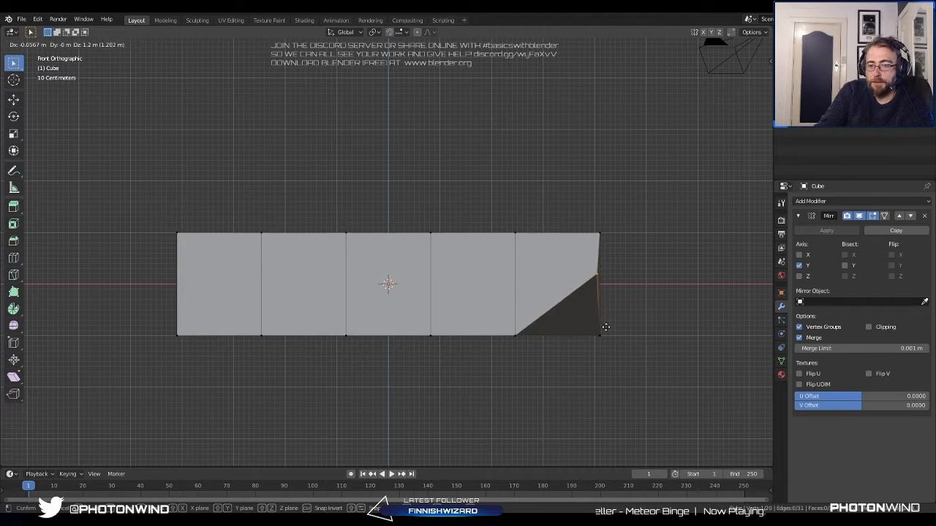
pyautogui.press('ctrl')
pyautogui.keyDown('ctrl'); pyautogui.click(607, 312); pyautogui.keyUp('ctrl')
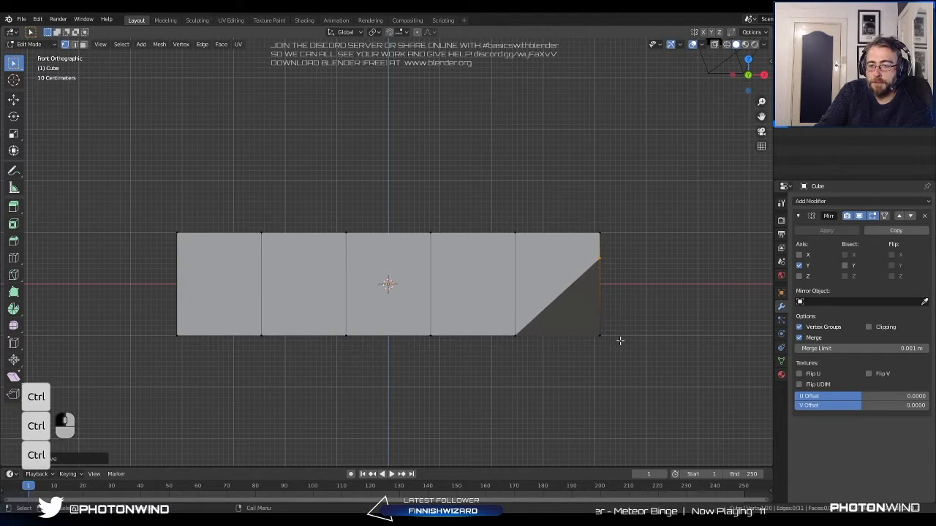
pyautogui.moveTo(619, 339); pyautogui.dragTo(547, 340, button='middle')
pyautogui.hotkey('ctrl', 'z')
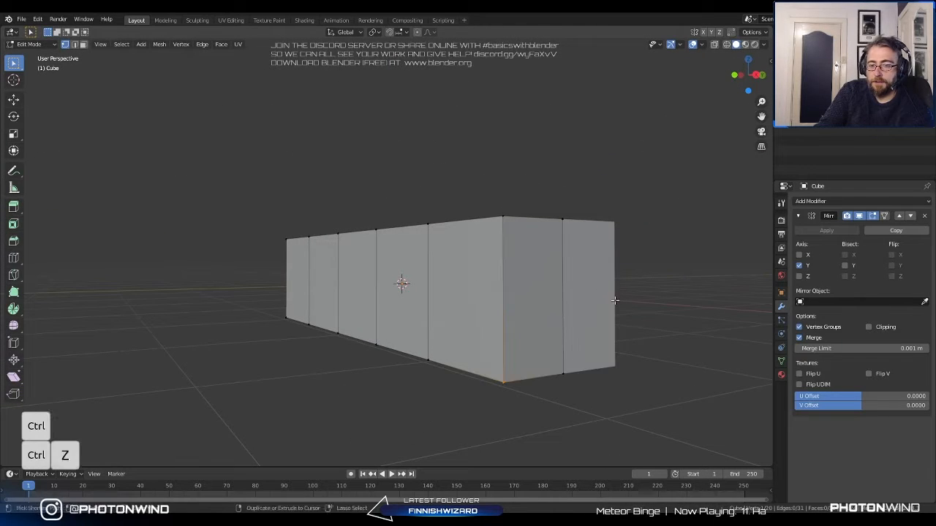
# Turn on X-ray display and box-select both lower vertices at the +X end in front view.
pyautogui.click(713, 43)
pyautogui.moveTo(521, 356); pyautogui.dragTo(539, 341, button='middle')
pyautogui.press('b')
pyautogui.moveTo(568, 319); pyautogui.dragTo(636, 368)
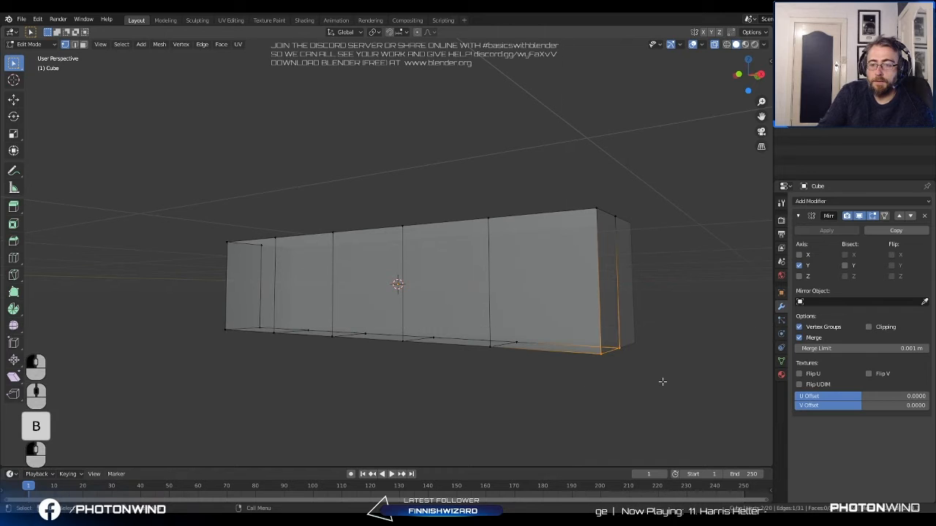
pyautogui.press('KP_3')
pyautogui.press('KP_1')
pyautogui.press('a')
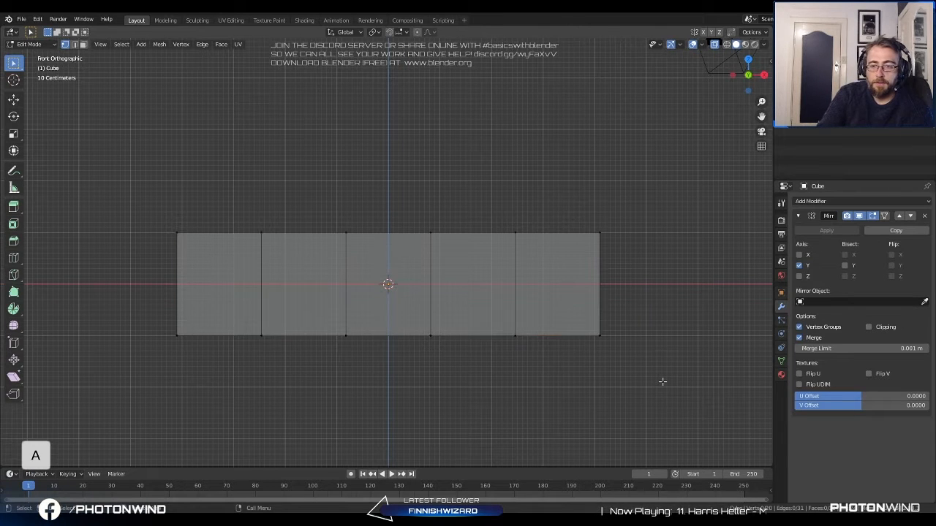
pyautogui.press('b')
pyautogui.moveTo(569, 298); pyautogui.dragTo(708, 424)
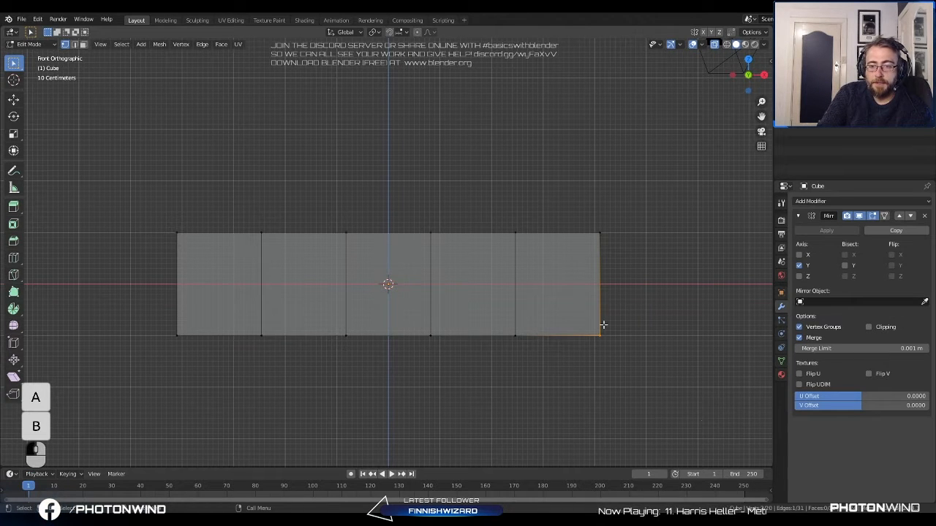
# Move the lower +X end vertices about 1.5 m up and slightly inward to form a sloped boat end.
pyautogui.press('g')
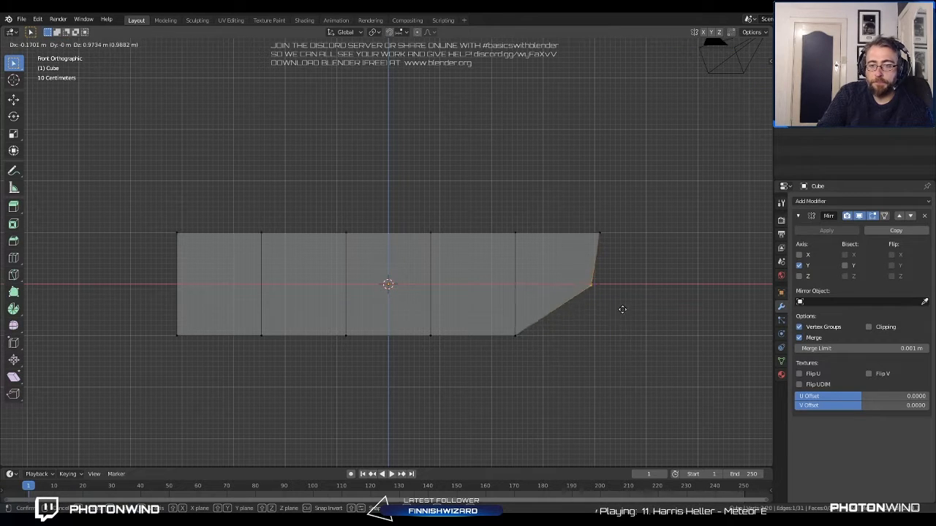
pyautogui.click(613, 309)
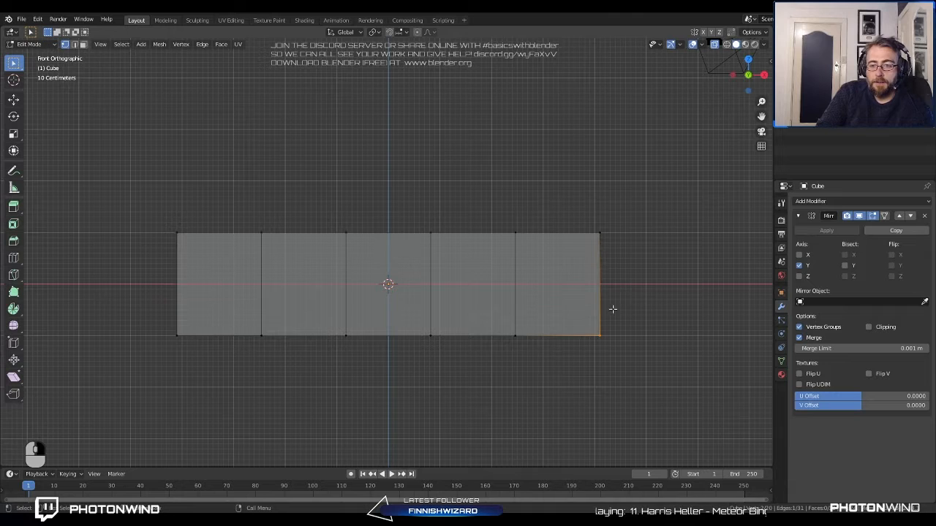
pyautogui.scroll(-2, 594, 311)
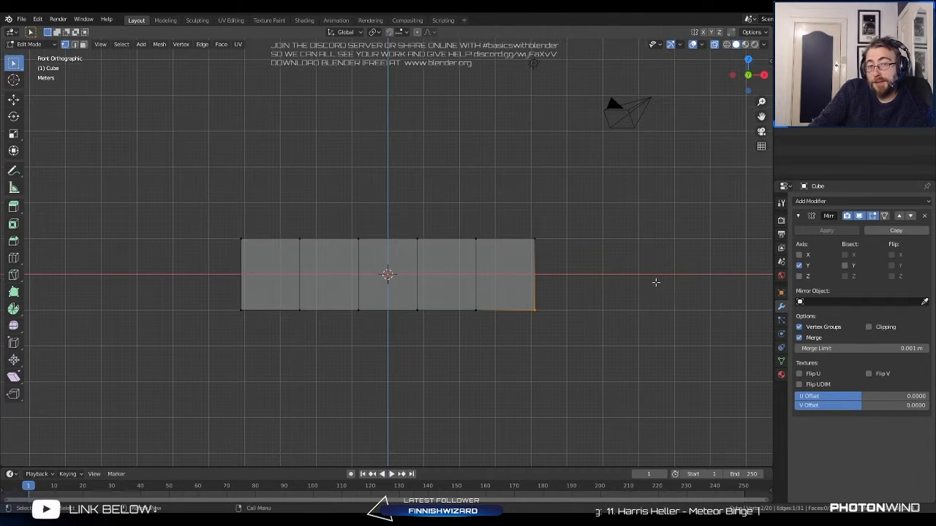
pyautogui.scroll(3, 656, 282)
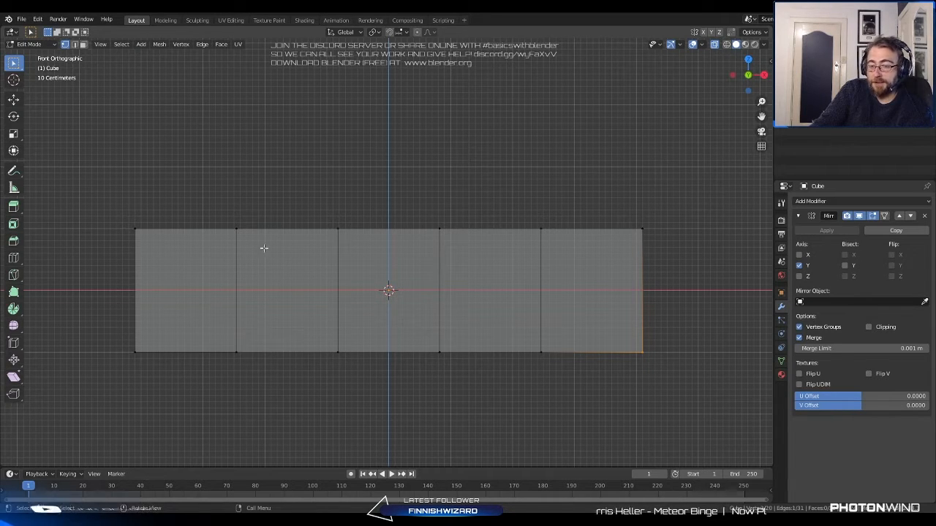
pyautogui.press('g')
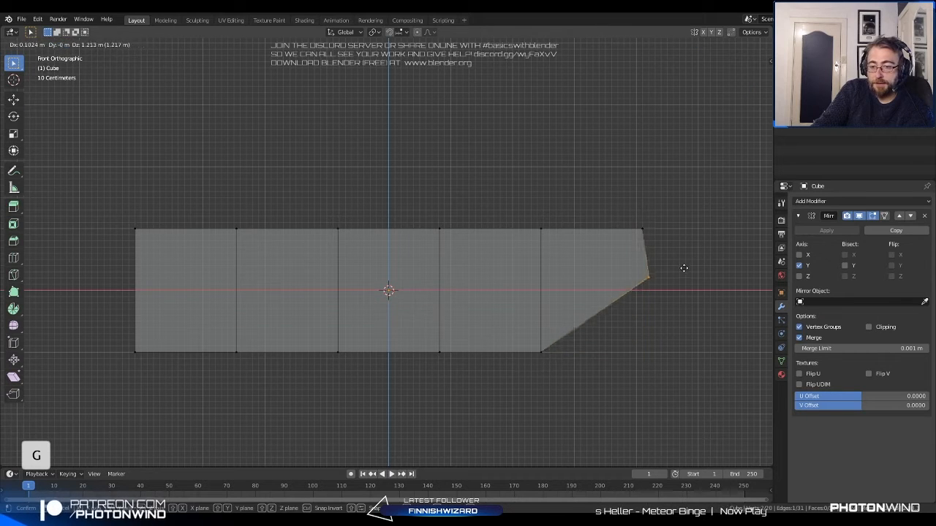
pyautogui.press('shift')
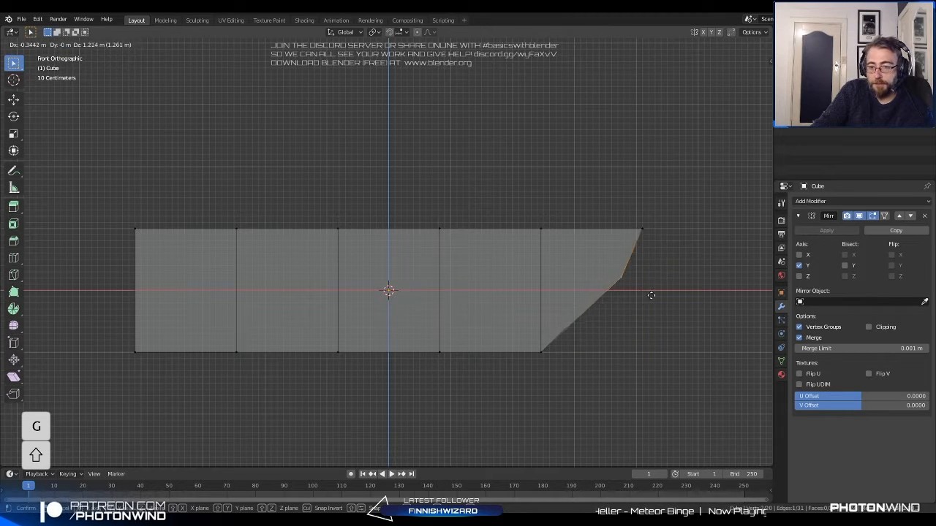
pyautogui.click(663, 280)
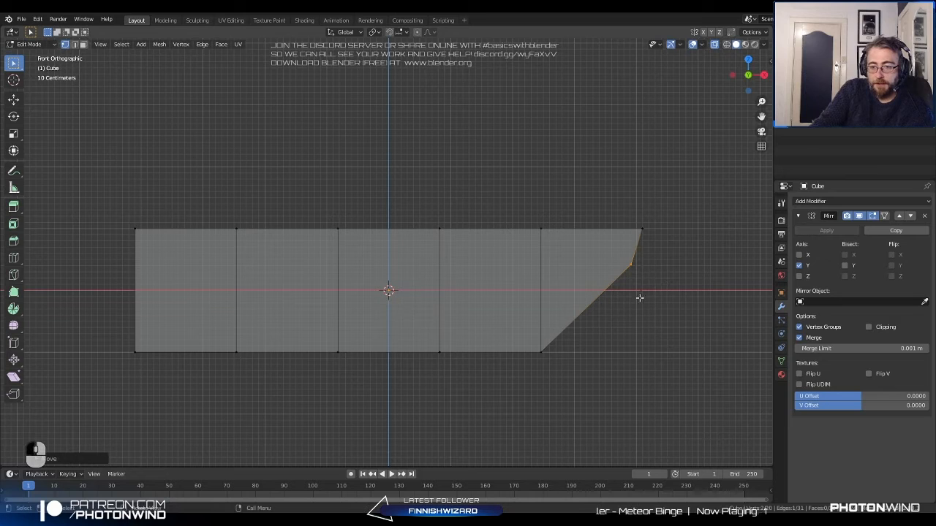
pyautogui.press('g')
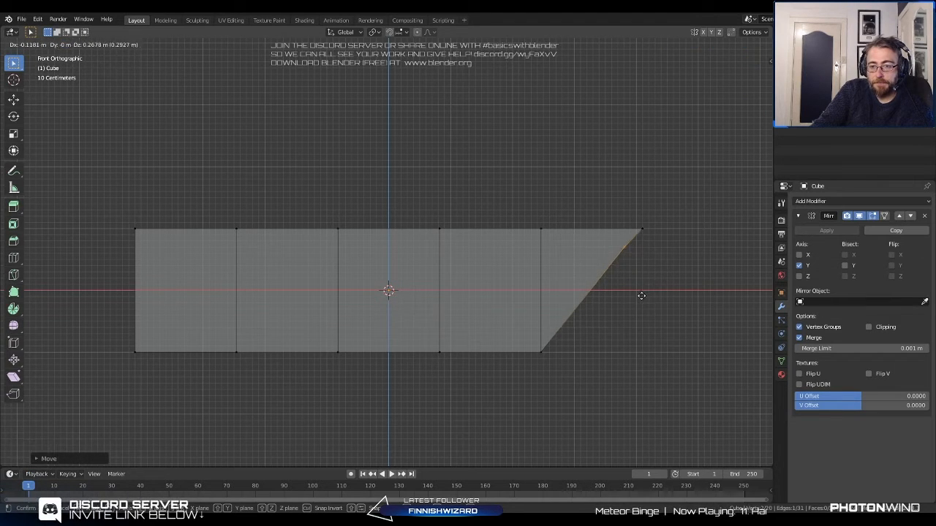
pyautogui.click(650, 305)
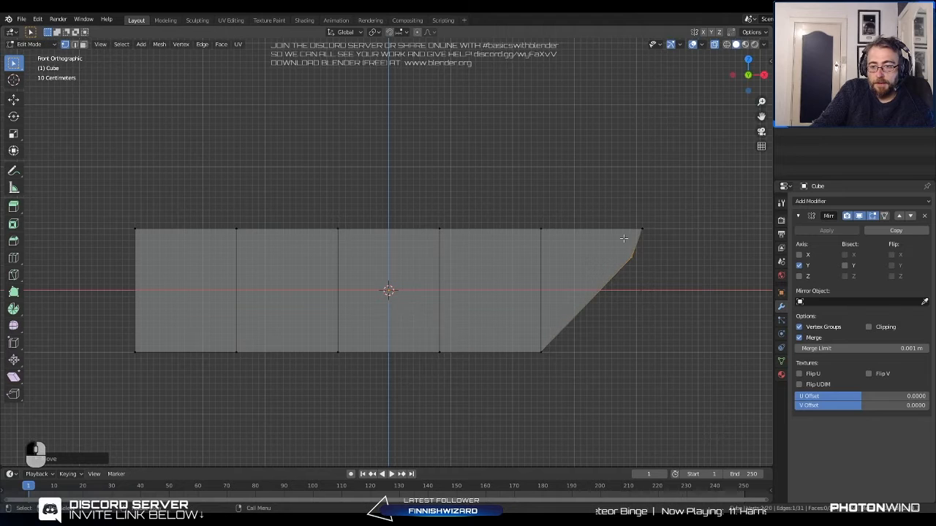
# Raise the bottom vertices of the loop cut nearest the +X end by about 0.8 m to continue the hull curve.
pyautogui.press('a')
pyautogui.press('a')
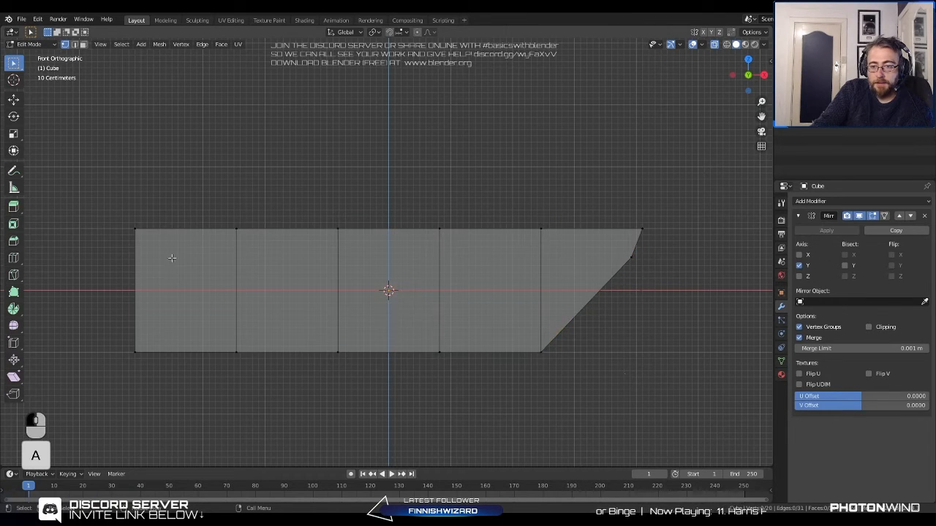
pyautogui.moveTo(503, 316); pyautogui.dragTo(576, 390)
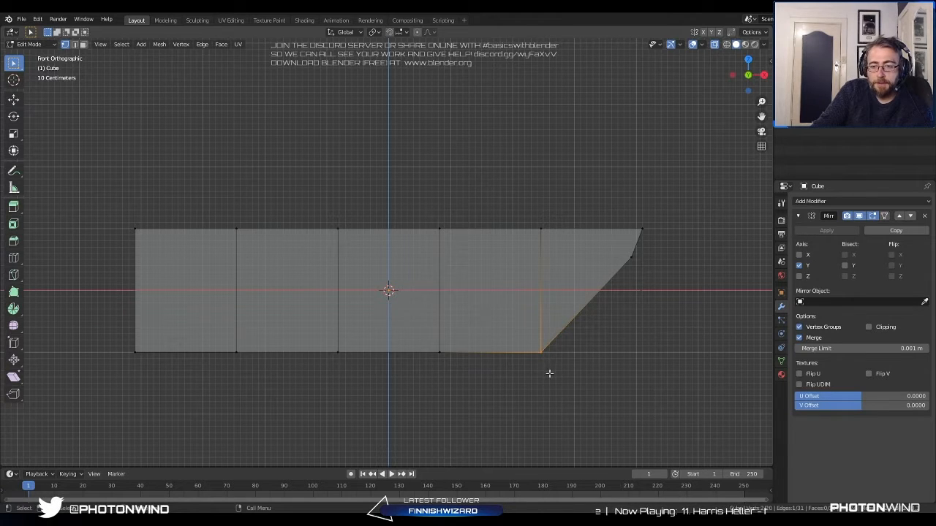
pyautogui.press('g')
pyautogui.click(545, 316)
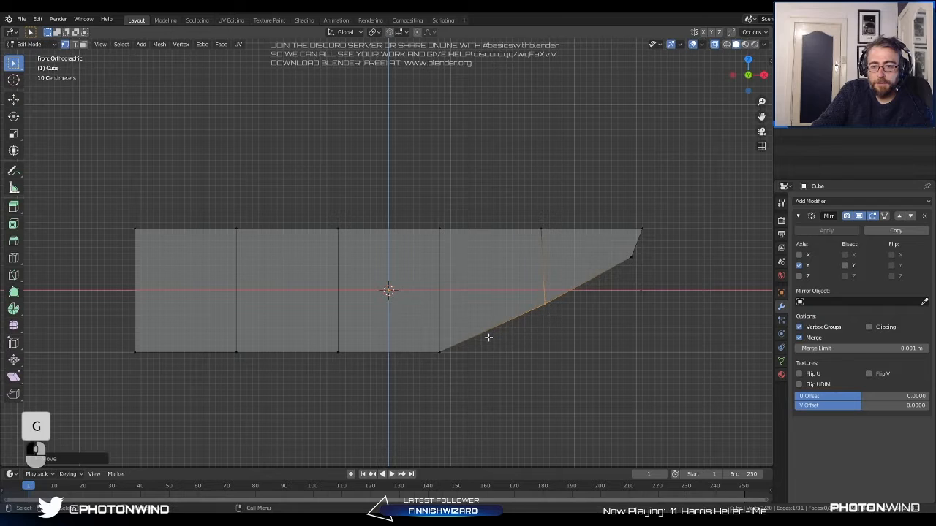
# Raise the bottom vertices of the second loop cut from the +X end by about 0.45 m, slightly toward the centre.
pyautogui.press('a')
pyautogui.hotkey('alt', 'a')
pyautogui.press('b')
pyautogui.moveTo(414, 321); pyautogui.dragTo(465, 376)
pyautogui.press('g')
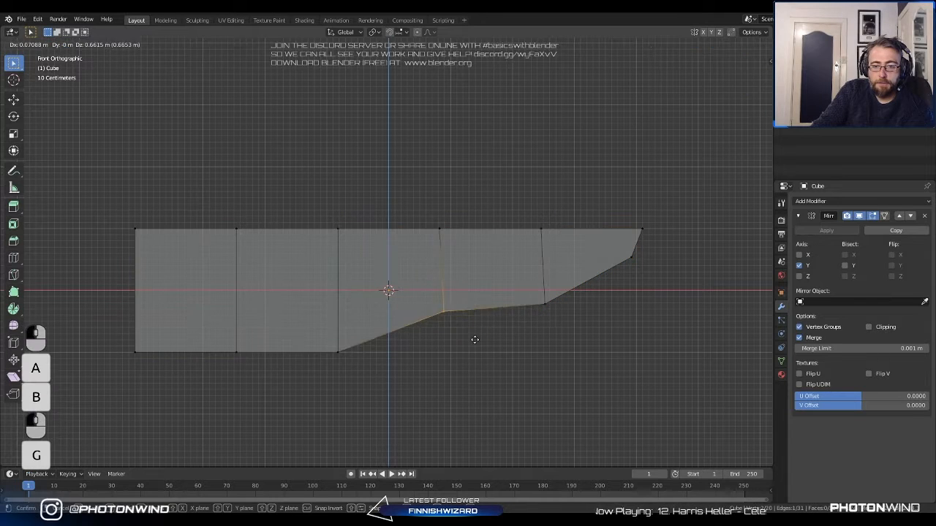
pyautogui.click(464, 353)
# Raise the bottom vertices of the third loop cut from the +X end by about 0.4 m, slightly toward -X.
pyautogui.press('a')
pyautogui.press('a')
pyautogui.press('b')
pyautogui.moveTo(291, 320); pyautogui.dragTo(363, 398)
pyautogui.press('g')
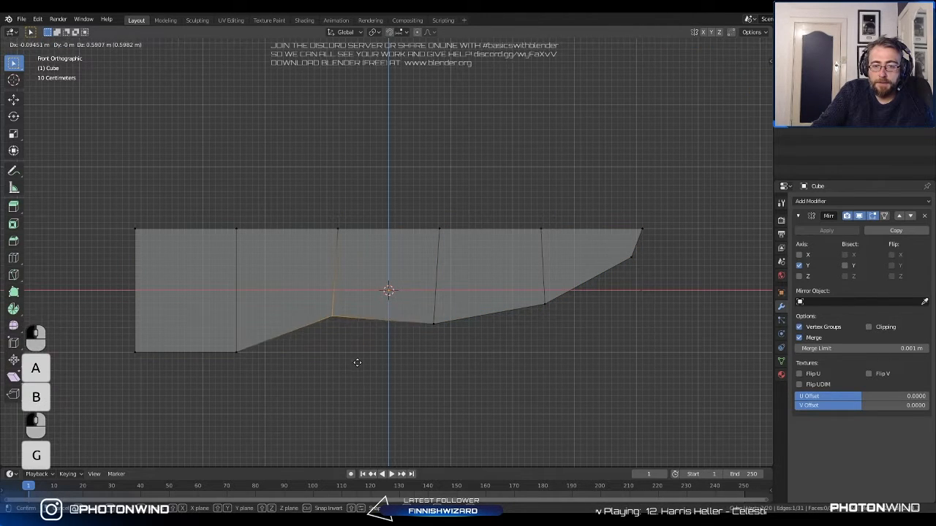
pyautogui.click(353, 374)
# Raise the bottom vertices of the loop cut nearest the -X end by about 0.7 m, slightly outward.
pyautogui.press('a')
pyautogui.press('a')
pyautogui.press('b')
pyautogui.moveTo(216, 331); pyautogui.dragTo(266, 391)
pyautogui.press('g')
pyautogui.click(258, 349)
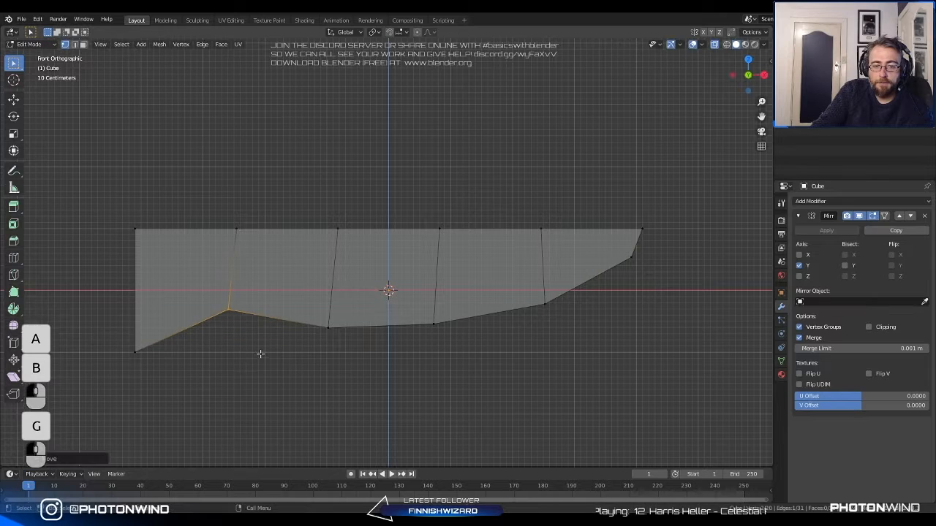
# Move the lower vertices at the -X end about 1.4 m up and slightly inward to slope that end.
pyautogui.press('a')
pyautogui.press('a')
pyautogui.press('b')
pyautogui.moveTo(117, 331); pyautogui.dragTo(176, 381)
pyautogui.press('g')
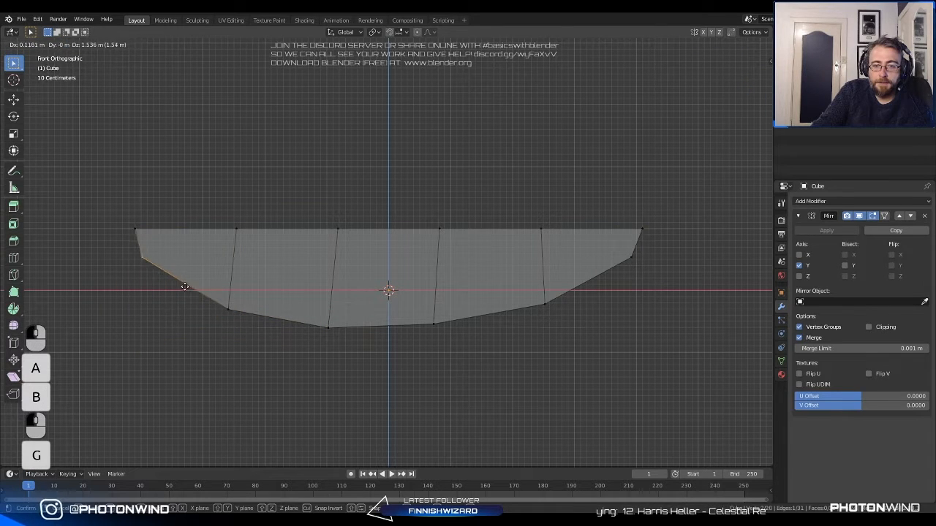
pyautogui.click(192, 290)
# Move the top vertices at the -X end about 0.3 m up and 0.15 m outward.
pyautogui.press('a')
pyautogui.press('a')
pyautogui.press('b')
pyautogui.moveTo(122, 191); pyautogui.dragTo(150, 241)
pyautogui.press('g')
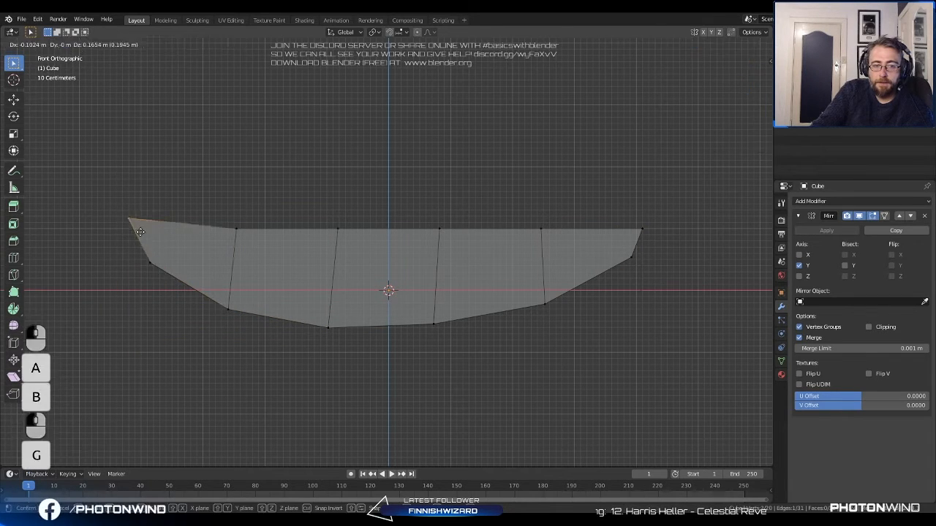
pyautogui.click(140, 223)
# Move the top vertices at the +X end about 0.3 m up and slightly outward.
pyautogui.press('a')
pyautogui.press('a')
pyautogui.press('b')
pyautogui.moveTo(580, 175); pyautogui.dragTo(673, 247)
pyautogui.press('g')
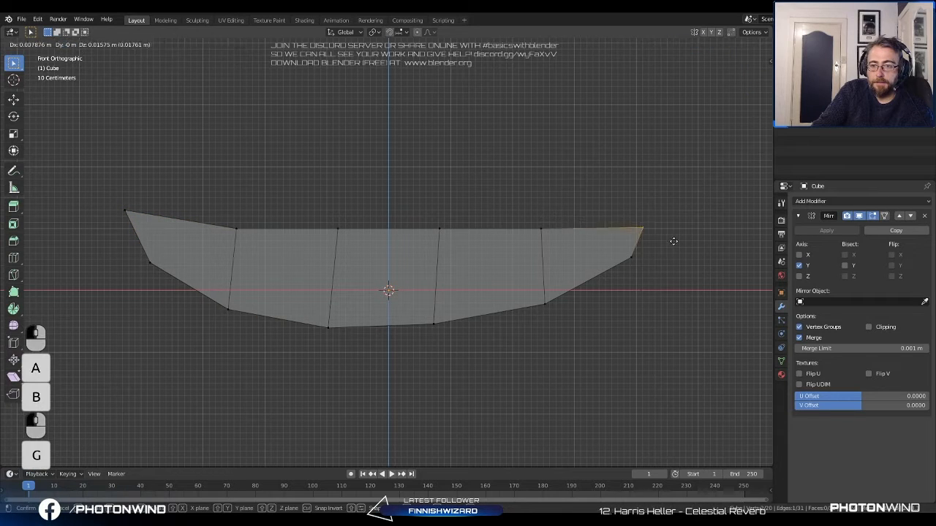
pyautogui.click(682, 225)
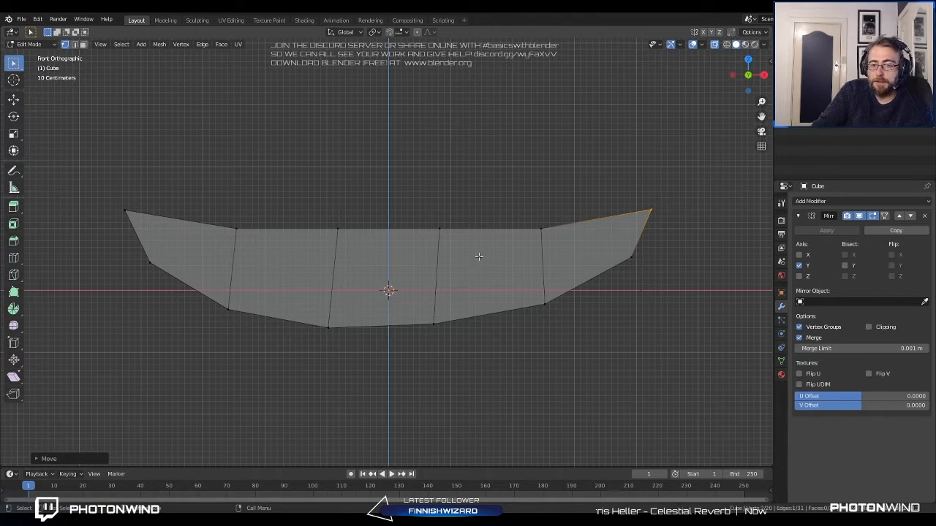
# Move the lower side vertices of the two middle loop cuts about 0.2 m toward the centreline and 0.3 m up.
pyautogui.moveTo(427, 295); pyautogui.dragTo(341, 295, button='middle')
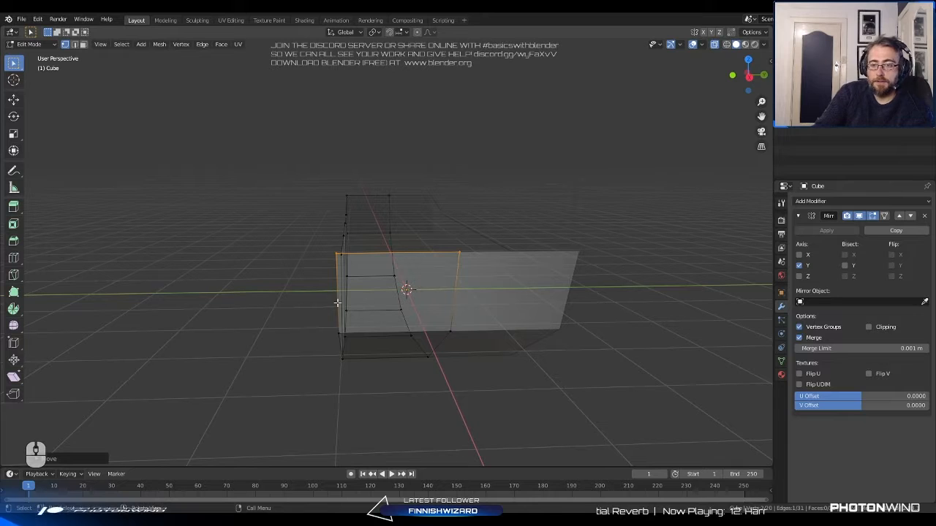
pyautogui.press('KP_3')
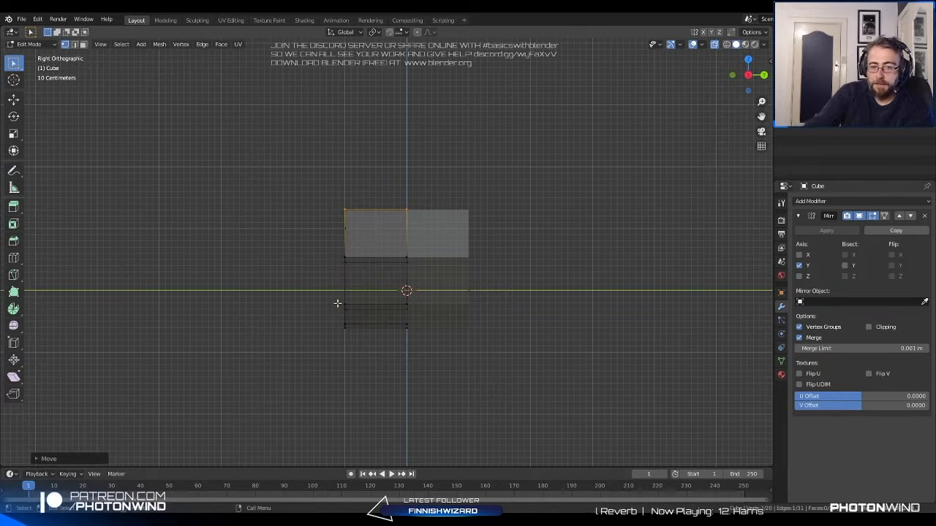
pyautogui.scroll(3, 365, 289)
pyautogui.press('a')
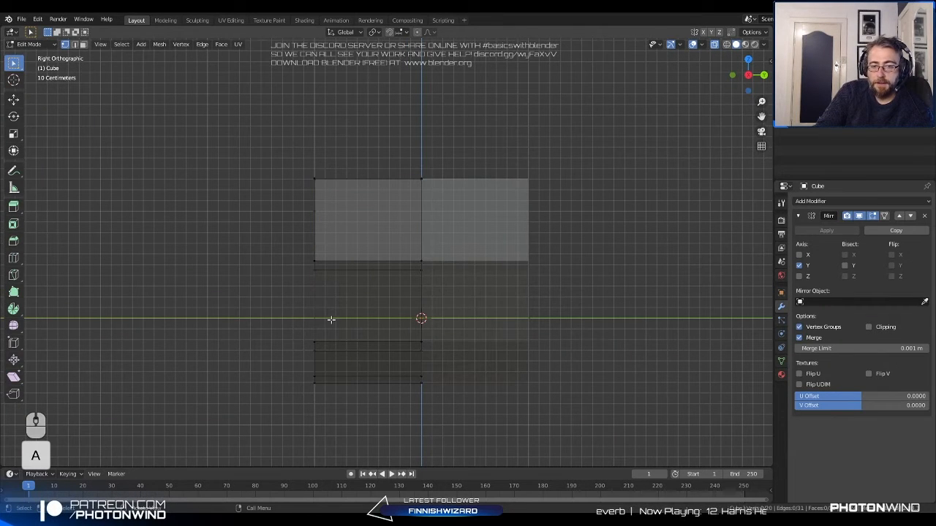
pyautogui.press('b')
pyautogui.moveTo(266, 363); pyautogui.dragTo(334, 393)
pyautogui.press('g')
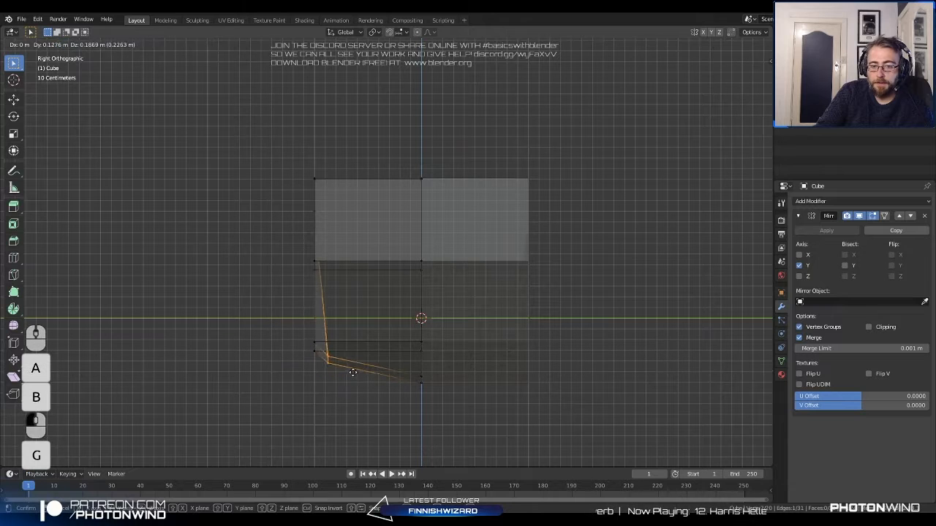
pyautogui.click(360, 363)
# Move the lower side vertices of all four loop cuts about 0.1 m toward the centreline and 0.2 m up.
pyautogui.press('a')
pyautogui.press('a')
pyautogui.press('b')
pyautogui.moveTo(281, 329); pyautogui.dragTo(349, 371)
pyautogui.press('g')
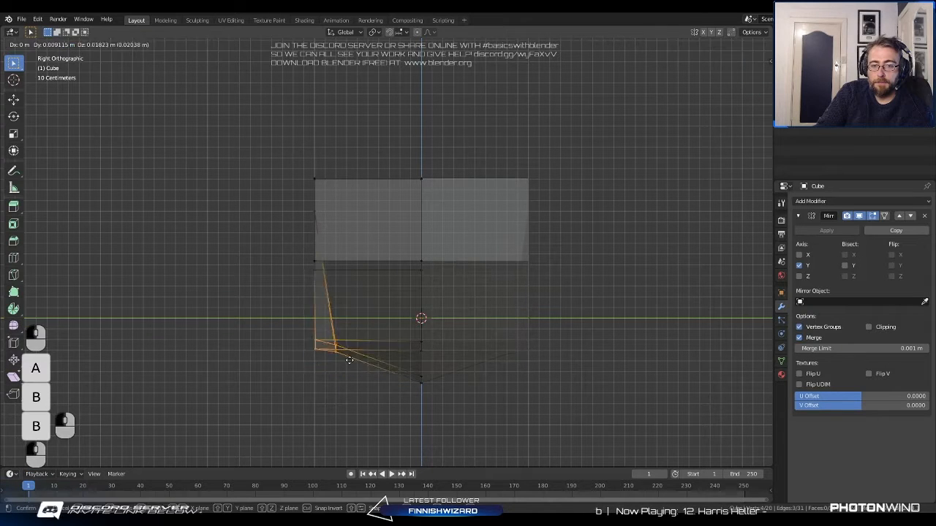
pyautogui.click(362, 336)
# Raise the lower side vertices at both ends of the hull by about 0.3 m.
pyautogui.press('a')
pyautogui.press('a')
pyautogui.press('b')
pyautogui.moveTo(288, 248); pyautogui.dragTo(337, 322)
pyautogui.press('g')
pyautogui.click(334, 260)
# Raise the lower side vertices of the loop cuts nearest each end by about 0.2 m.
pyautogui.press('a')
pyautogui.press('a')
pyautogui.press('b')
pyautogui.press('g')
pyautogui.click(332, 324)
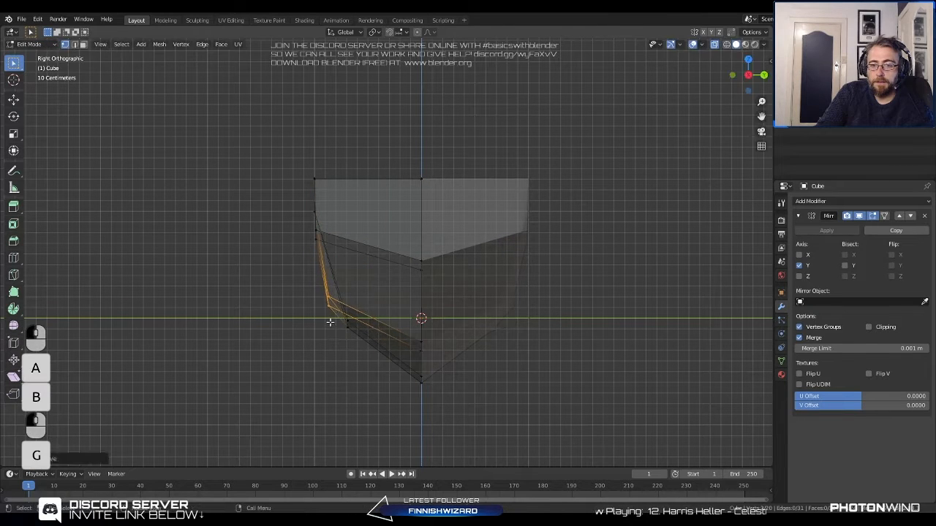
# Return the hull to Object Mode and turn off X-ray display.
pyautogui.scroll(-3, 309, 314)
pyautogui.press('Tab')
pyautogui.moveTo(309, 314); pyautogui.dragTo(555, 219, button='middle')
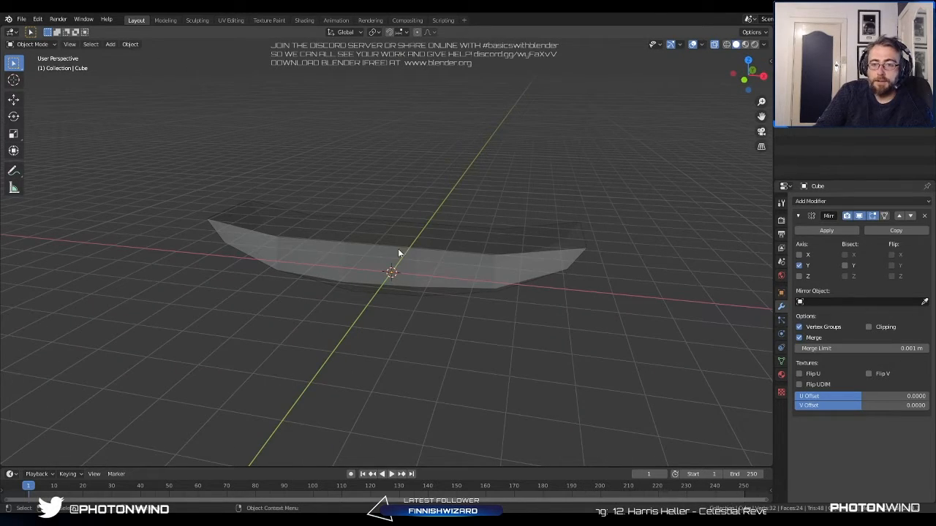
pyautogui.click(714, 44)
pyautogui.moveTo(714, 44); pyautogui.dragTo(468, 198, button='middle')
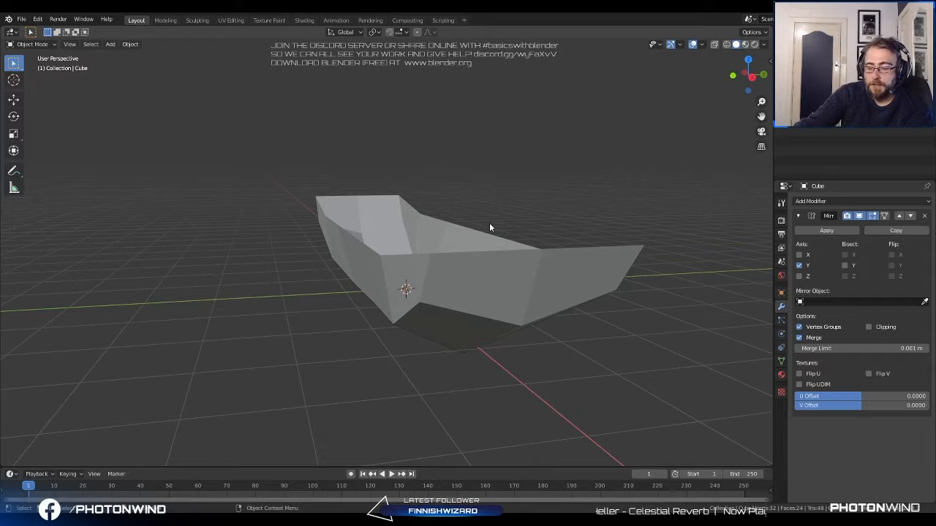
# In top view, move the side vertices at the +X end about 0.7 m toward the centreline and slightly toward -X.
pyautogui.press('KP_1')
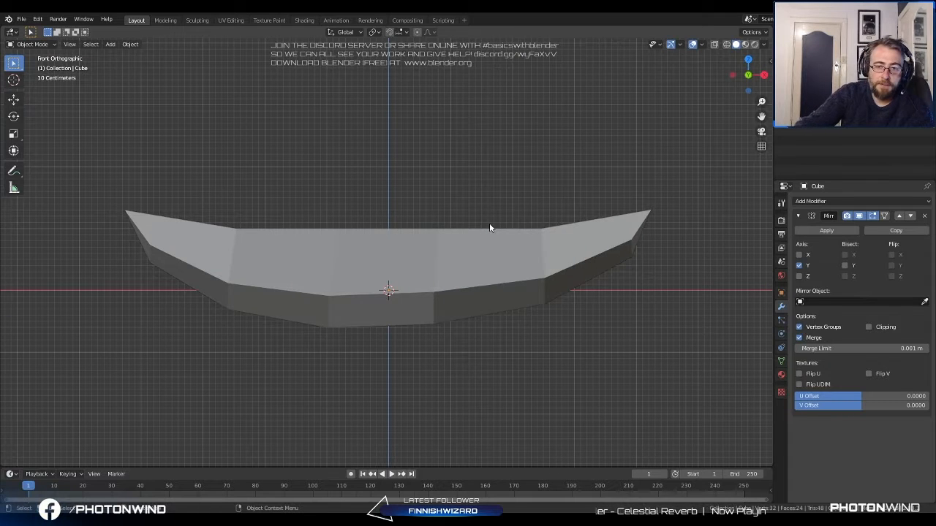
pyautogui.press('KP_3')
pyautogui.press('KP_7')
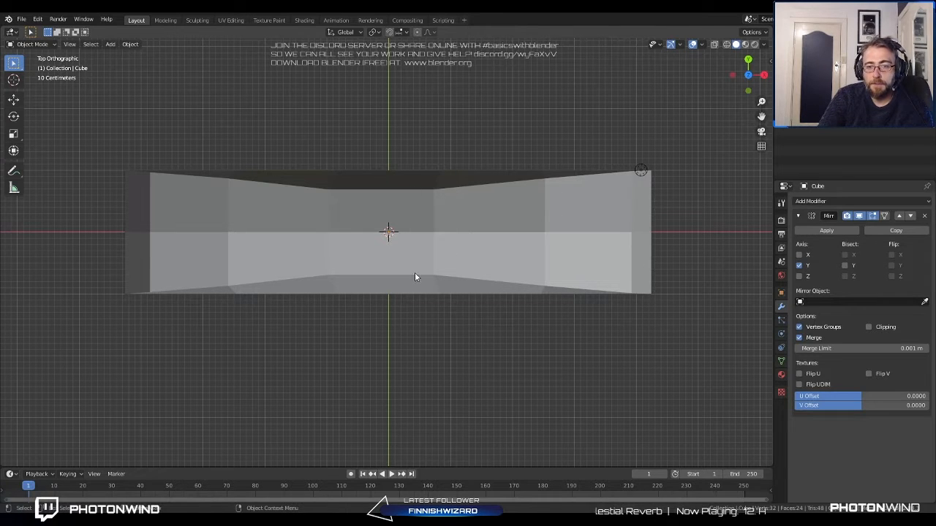
pyautogui.press('Tab')
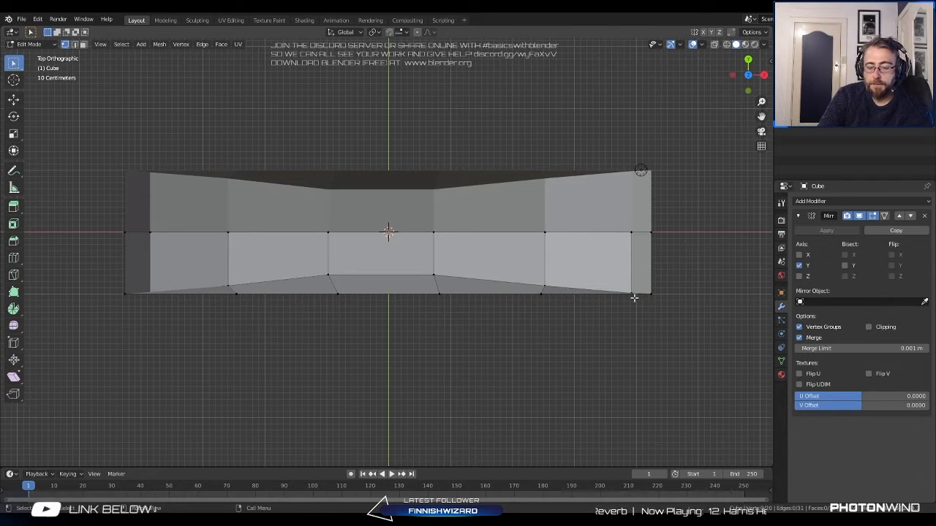
pyautogui.click(121, 45)
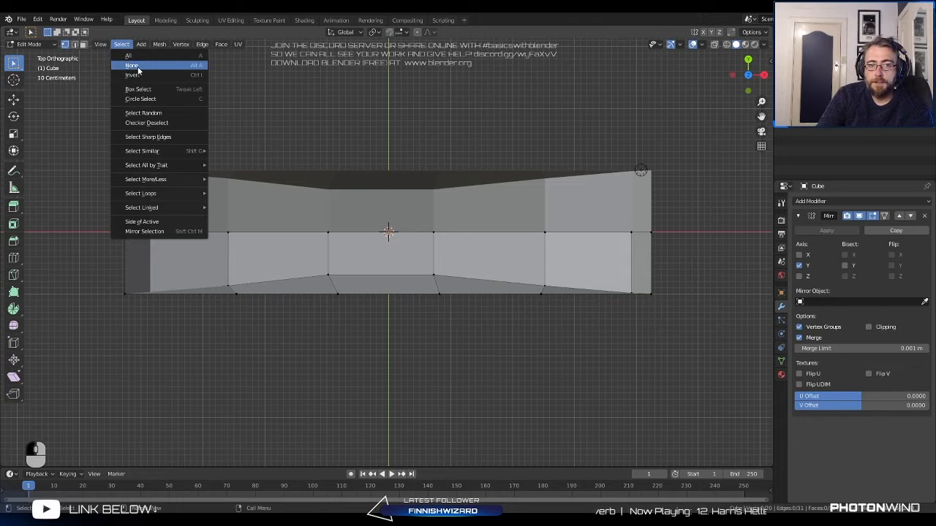
pyautogui.click(137, 68)
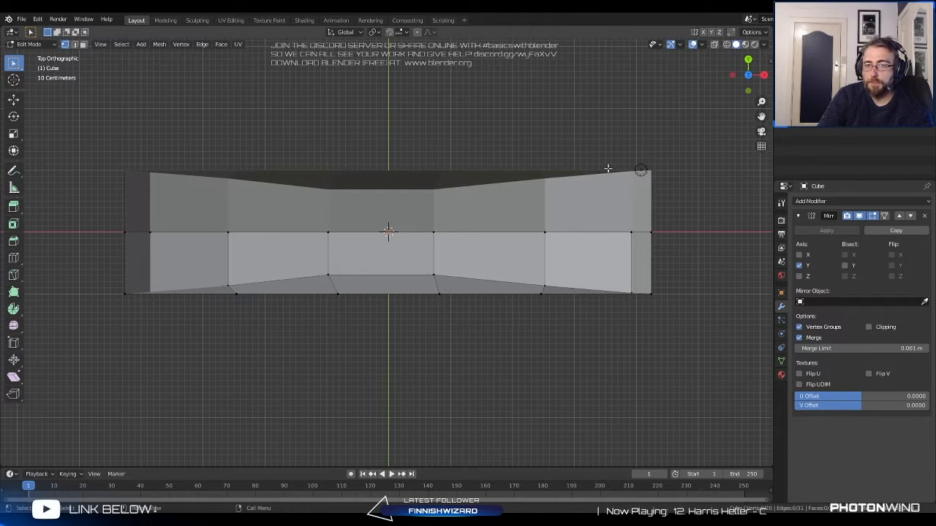
pyautogui.press('a')
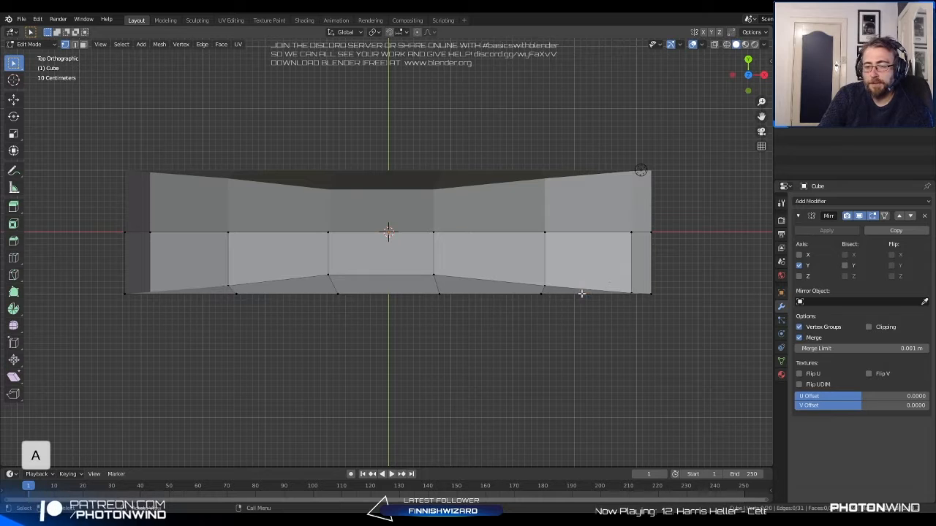
pyautogui.press('b')
pyautogui.moveTo(612, 282); pyautogui.dragTo(710, 356)
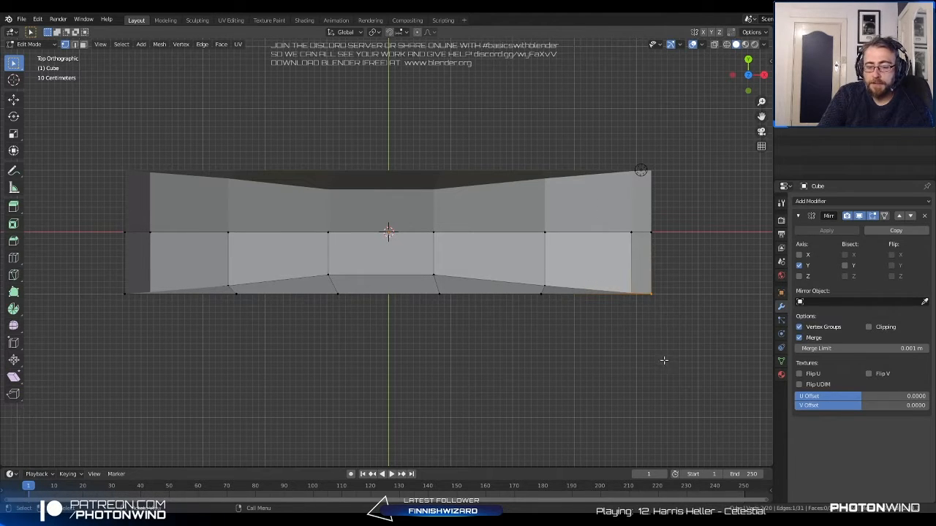
pyautogui.press('g')
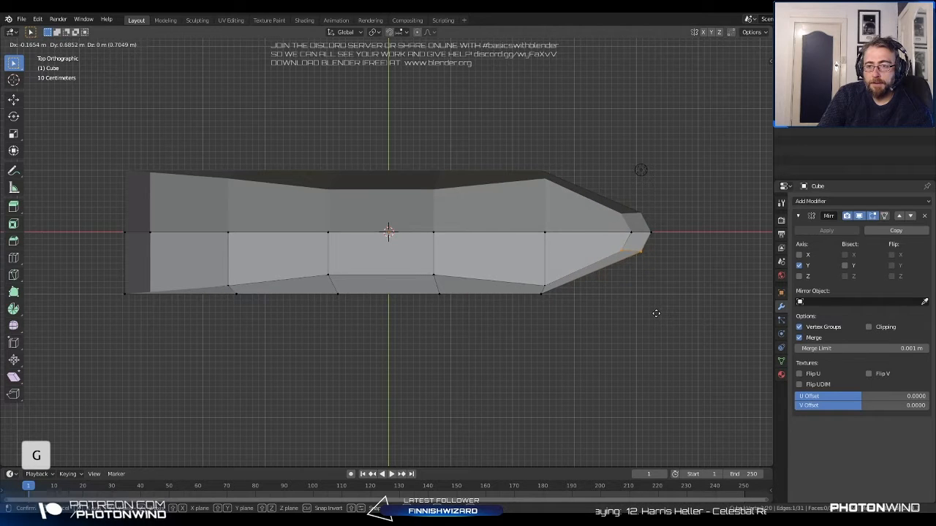
pyautogui.click(657, 313)
# Move the side vertices of the loop cut nearest the +X end about 0.2 m toward the centreline.
pyautogui.press('a')
pyautogui.press('a')
pyautogui.press('b')
pyautogui.moveTo(506, 283); pyautogui.dragTo(576, 334)
pyautogui.press('g')
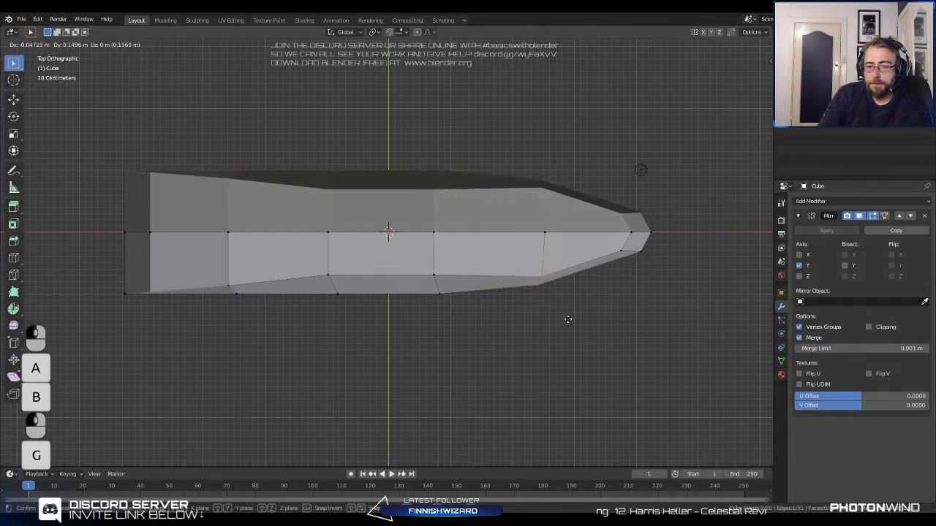
pyautogui.click(568, 318)
# Move the side vertices of the second loop cut from the -X end about 0.15 m toward the centreline.
pyautogui.press('a')
pyautogui.press('b')
pyautogui.moveTo(310, 263); pyautogui.dragTo(372, 323)
pyautogui.press('g')
pyautogui.click(368, 314)
# Move the side vertices of the loop cut nearest the -X end about 0.45 m toward the centreline.
pyautogui.press('a')
pyautogui.press('a')
pyautogui.press('b')
pyautogui.moveTo(212, 286); pyautogui.dragTo(257, 322)
pyautogui.press('g')
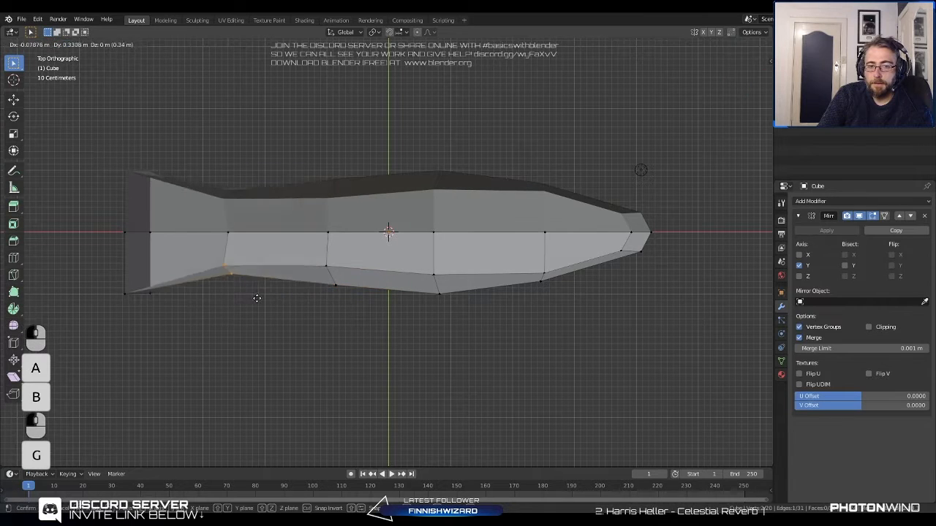
pyautogui.click(259, 292)
# Move the side vertices at the -X end about 0.75 m toward the centreline to taper that end.
pyautogui.press('a')
pyautogui.press('a')
pyautogui.press('b')
pyautogui.moveTo(106, 274); pyautogui.dragTo(168, 320)
pyautogui.press('g')
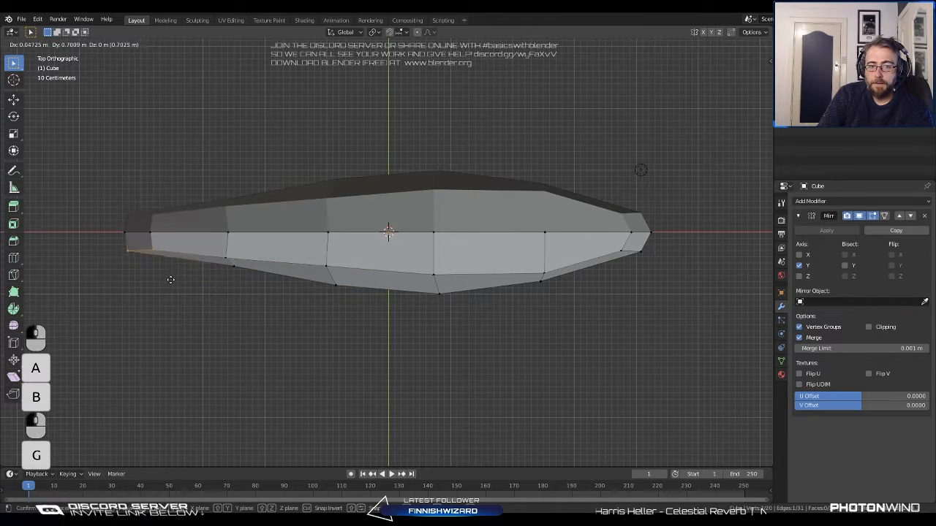
pyautogui.click(171, 276)
# Nudge the rim vertex of the loop cut nearest the -X end about 0.07 m outward and its lower side vertex about 0.04 m outward.
pyautogui.press('a')
pyautogui.press('a')
pyautogui.press('b')
pyautogui.moveTo(212, 261); pyautogui.dragTo(250, 281)
pyautogui.press('g')
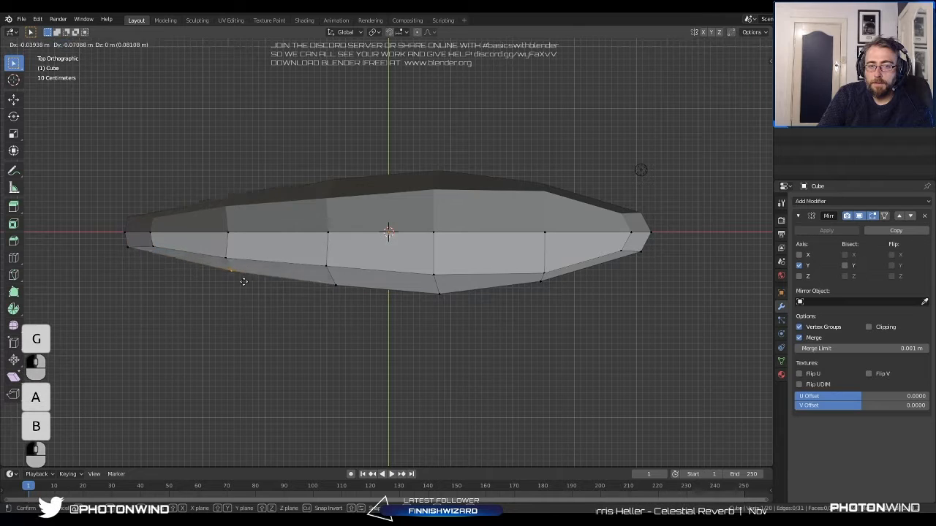
pyautogui.click(246, 284)
pyautogui.press('a')
pyautogui.press('a')
pyautogui.press('b')
pyautogui.moveTo(214, 248); pyautogui.dragTo(230, 262)
pyautogui.press('g')
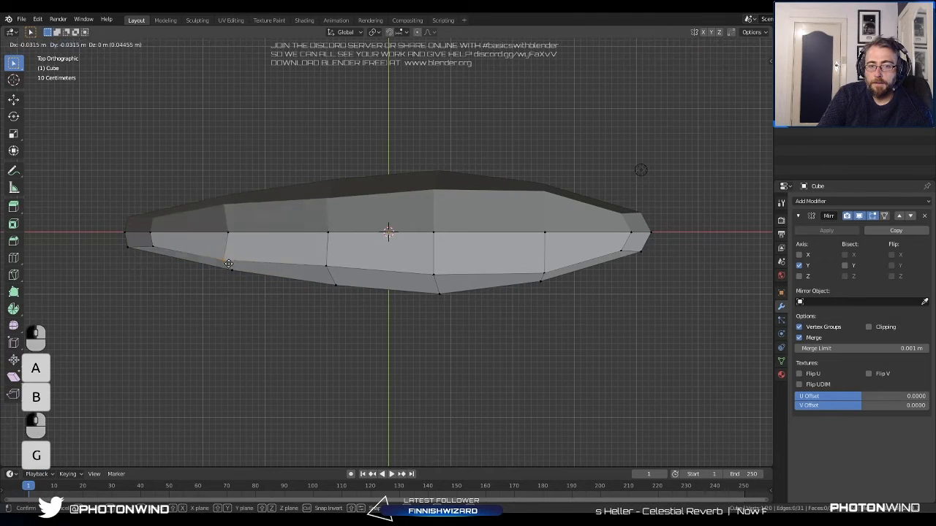
pyautogui.click(228, 264)
# Move the lower side vertex of the second loop cut from the -X end about 0.1 m toward the centreline.
pyautogui.press('a')
pyautogui.press('a')
pyautogui.press('b')
pyautogui.moveTo(309, 252); pyautogui.dragTo(345, 274)
pyautogui.press('g')
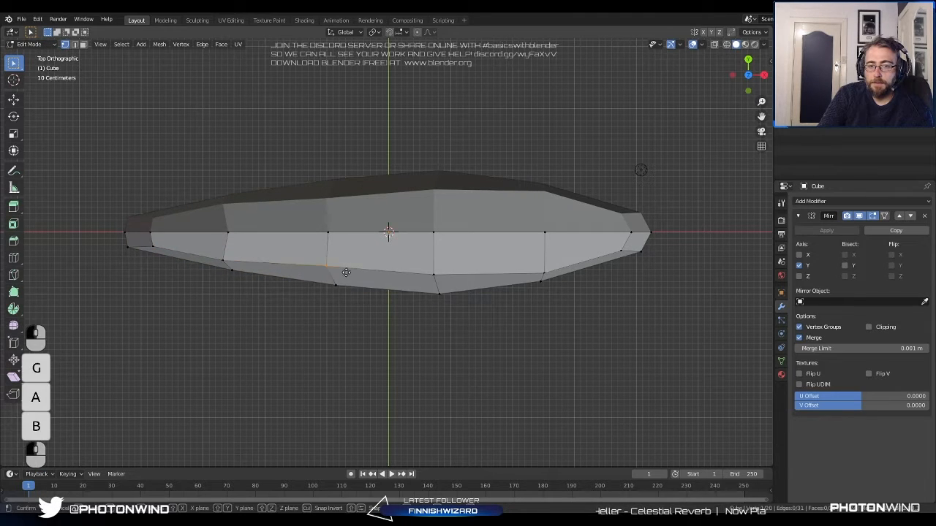
pyautogui.click(345, 267)
# Move the lower side vertex of the loop cut nearest the -X end about 0.15 m toward the centreline.
pyautogui.press('a')
pyautogui.press('a')
pyautogui.press('b')
pyautogui.moveTo(210, 249); pyautogui.dragTo(242, 264)
pyautogui.press('g')
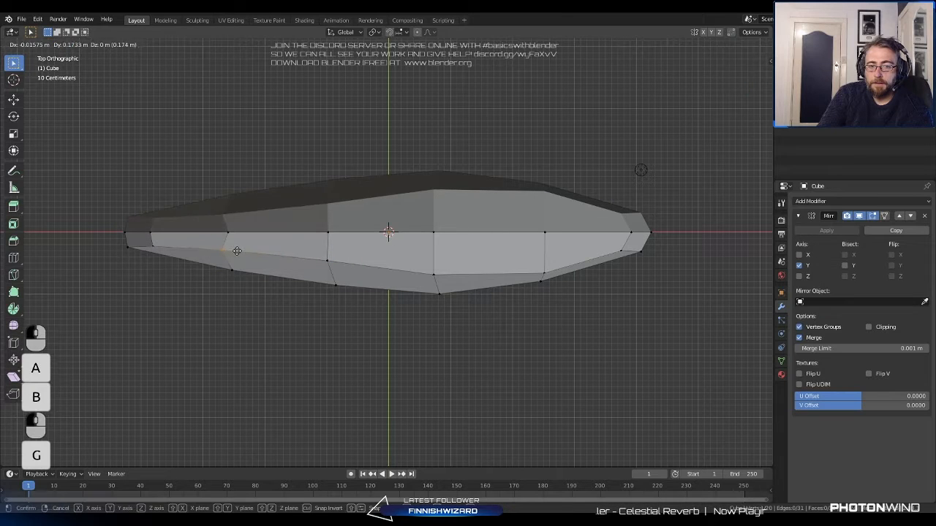
pyautogui.click(247, 254)
# Move the lower side vertex of the second loop cut from the +X end about 0.15 m toward the centreline.
pyautogui.press('a')
pyautogui.press('a')
pyautogui.press('b')
pyautogui.moveTo(419, 264); pyautogui.dragTo(449, 283)
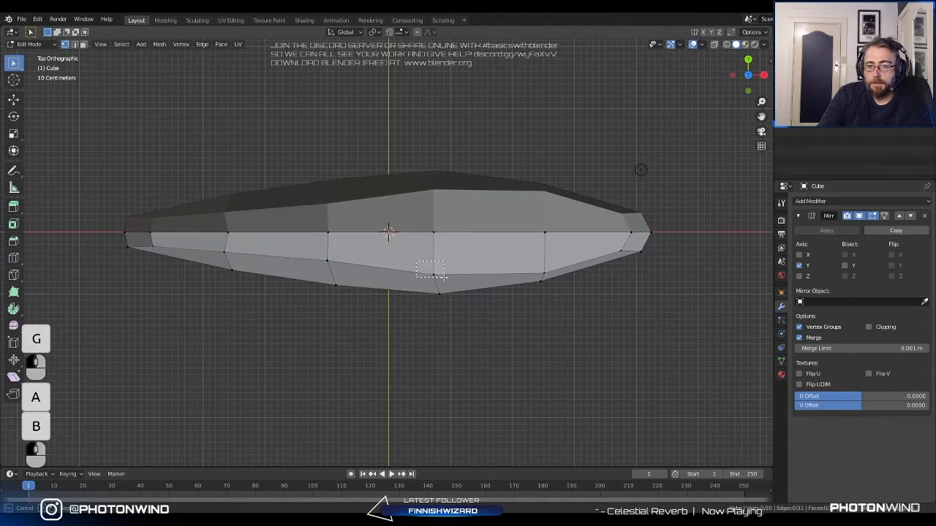
pyautogui.press('g')
pyautogui.click(442, 268)
# Move the lower side vertex of the loop cut nearest the +X end about 0.2 m toward the centreline.
pyautogui.press('a')
pyautogui.press('a')
pyautogui.press('b')
pyautogui.moveTo(531, 255); pyautogui.dragTo(565, 272)
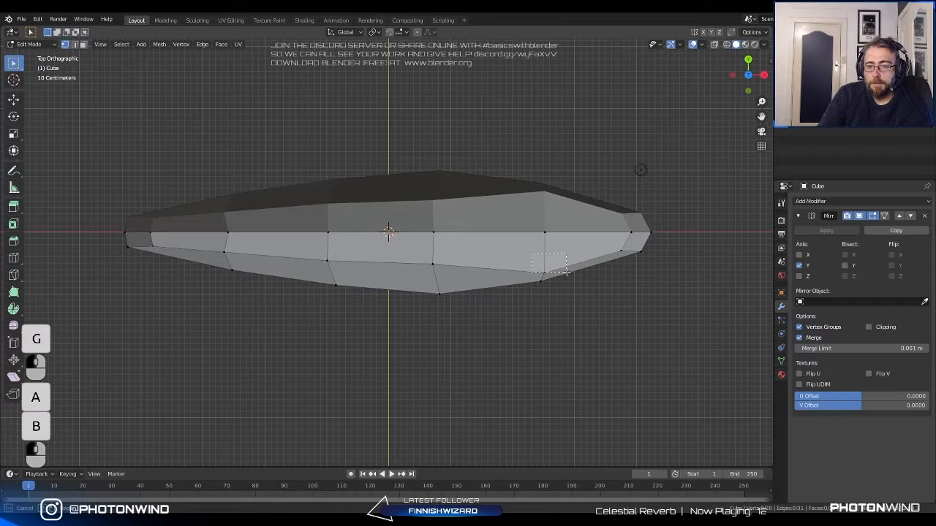
pyautogui.press('g')
pyautogui.click(565, 260)
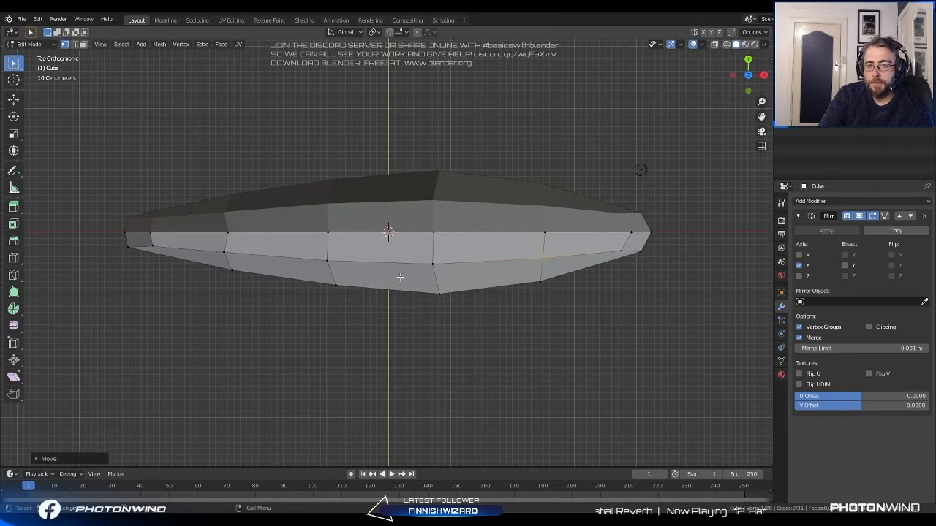
# With the Move tool, nudge the rim vertices of the second and third loop cuts from the -X end slightly outward along Y.
pyautogui.moveTo(391, 281); pyautogui.dragTo(345, 218, button='middle')
pyautogui.click(13, 99)
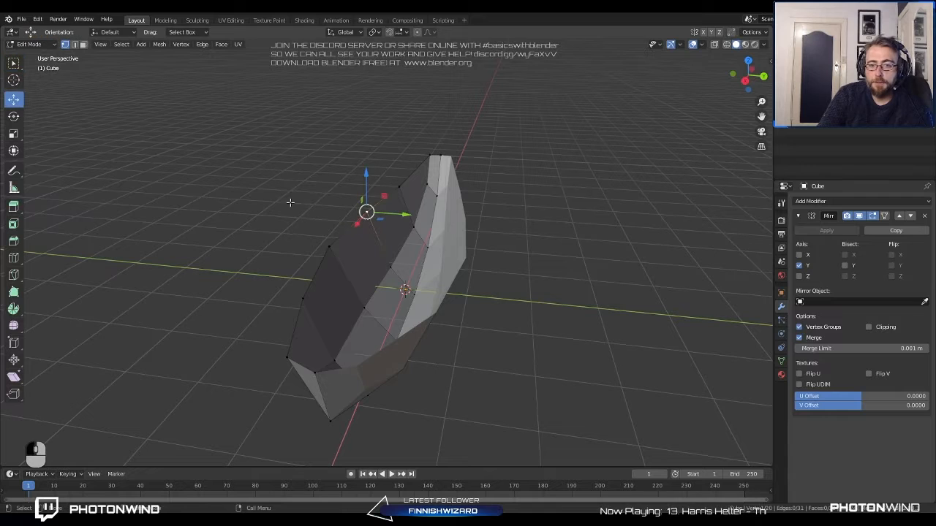
pyautogui.moveTo(405, 216); pyautogui.dragTo(396, 208)
pyautogui.click(328, 247)
pyautogui.moveTo(365, 250); pyautogui.dragTo(360, 246)
pyautogui.moveTo(361, 246)
pyautogui.mouseDown(button='middle')
pyautogui.moveTo(370, 227)
pyautogui.moveTo(426, 222)
pyautogui.moveTo(371, 231)
pyautogui.moveTo(372, 247)
pyautogui.mouseUp(button='middle')
pyautogui.moveTo(371, 247); pyautogui.dragTo(370, 247)
# Fine-tune the rim vertices of the two loop cuts nearest the -X end along Y to smooth the rim curve.
pyautogui.click(355, 216)
pyautogui.moveTo(393, 217); pyautogui.dragTo(416, 197)
pyautogui.click(381, 195)
pyautogui.moveTo(371, 245); pyautogui.dragTo(391, 309, button='middle')
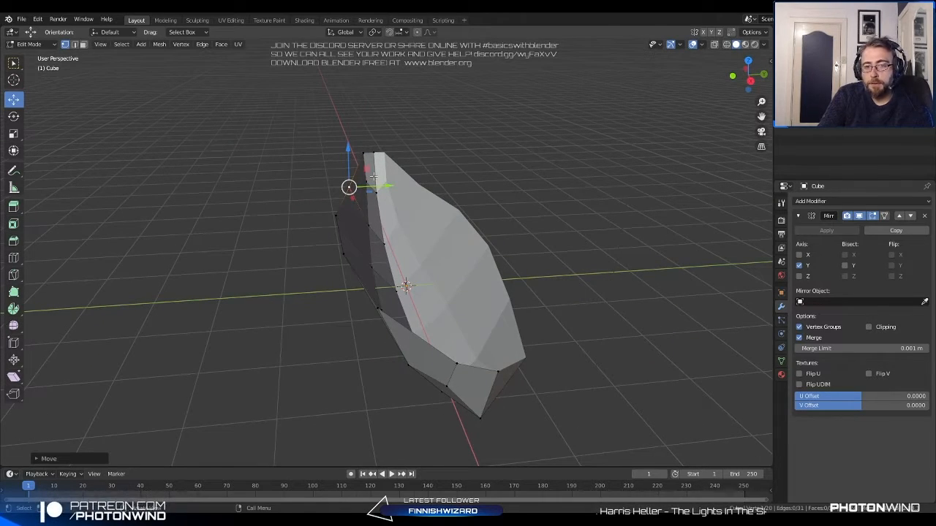
pyautogui.moveTo(385, 186); pyautogui.dragTo(382, 191)
# Return to Object Mode and hide the hull object.
pyautogui.moveTo(427, 257); pyautogui.dragTo(485, 242, button='middle')
pyautogui.press('Tab')
pyautogui.click(485, 243)
pyautogui.press('h')
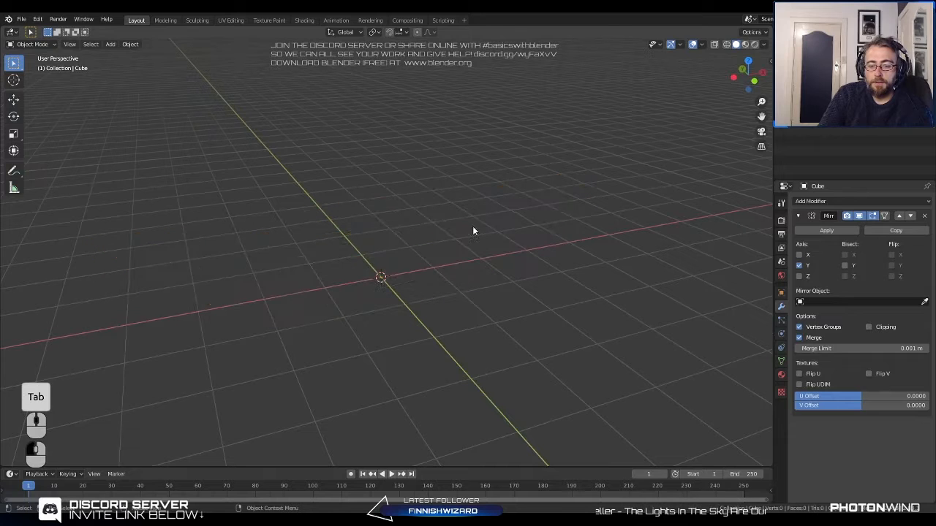
# Add a new cube mesh at the origin and enter Edit Mode on it.
pyautogui.click(114, 44)
pyautogui.moveTo(144, 56)
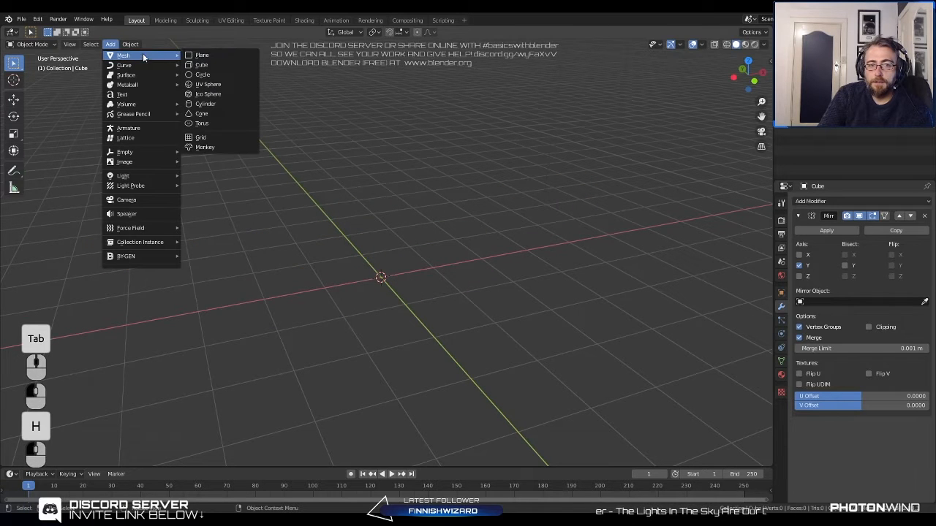
pyautogui.click(219, 65)
pyautogui.moveTo(356, 191); pyautogui.dragTo(306, 245, button='middle')
pyautogui.moveTo(400, 250); pyautogui.dragTo(184, 290, button='middle')
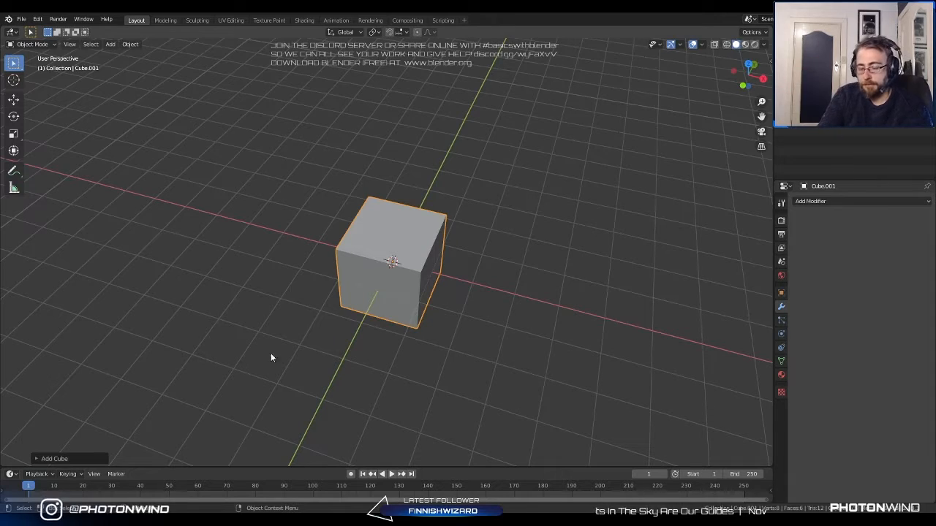
pyautogui.scroll(2, 522, 297)
pyautogui.moveTo(522, 298); pyautogui.dragTo(353, 407, button='middle')
pyautogui.scroll(-2, 514, 314)
pyautogui.press('Tab')
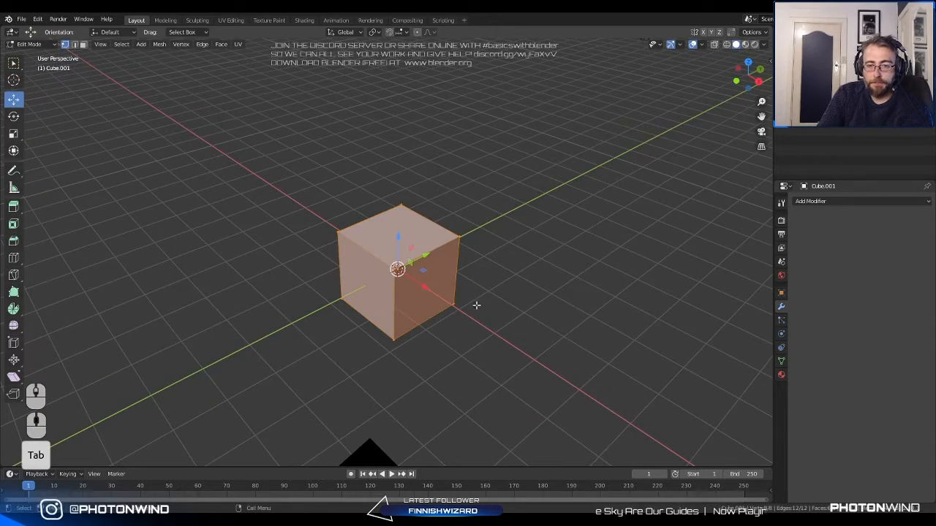
# Add one centred loop cut that splits the new cube in half across the Y axis.
pyautogui.moveTo(476, 305); pyautogui.dragTo(388, 238, button='middle')
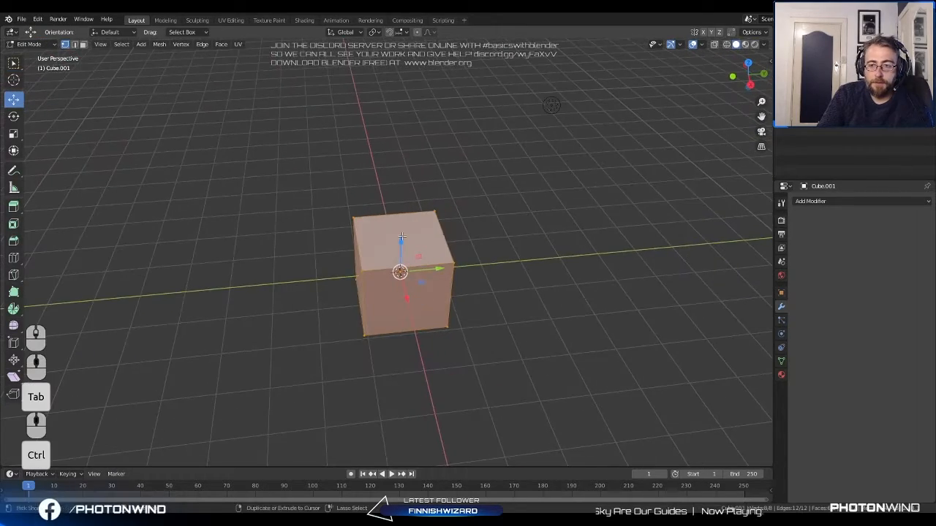
pyautogui.hotkey('ctrl', 'r')
pyautogui.click(410, 275)
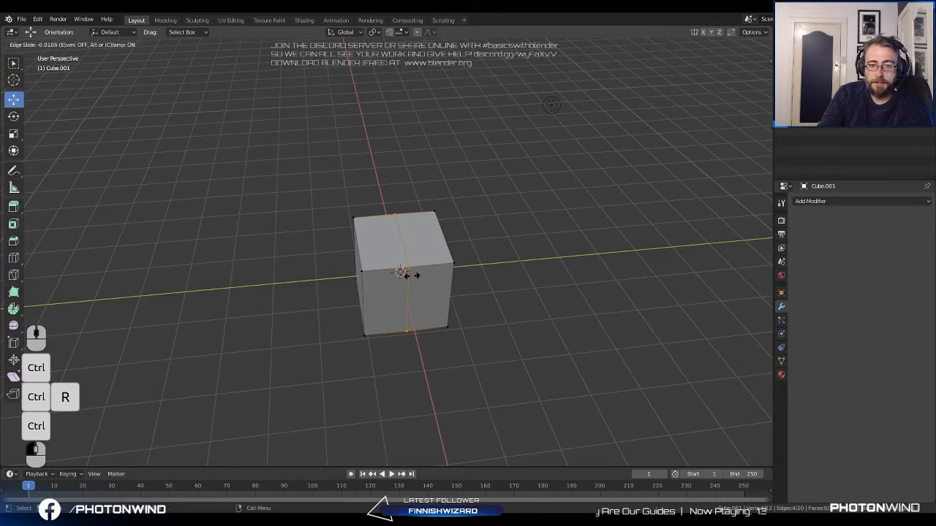
pyautogui.click(406, 275)
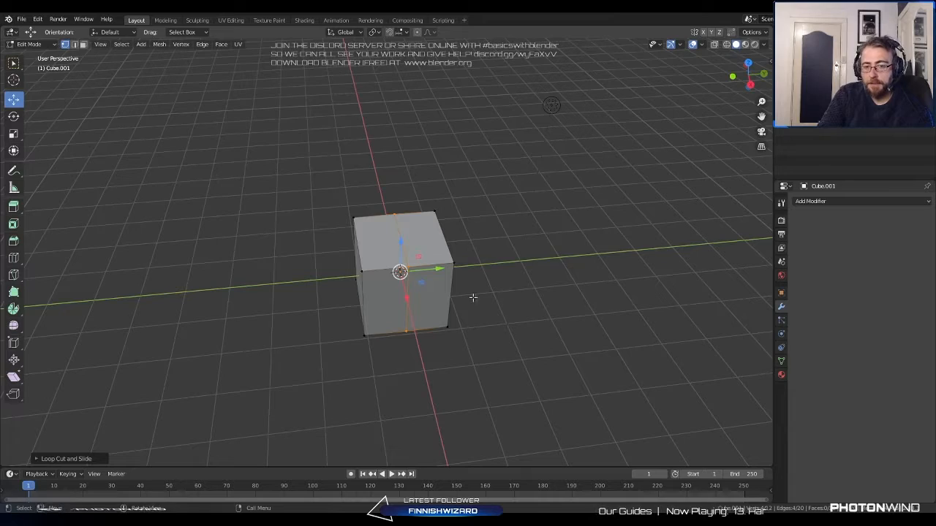
pyautogui.moveTo(419, 318)
pyautogui.mouseDown(button='middle')
pyautogui.moveTo(405, 273)
pyautogui.moveTo(422, 320)
pyautogui.moveTo(433, 310)
pyautogui.mouseUp(button='middle')
# Box-select the +Y half of the cube and delete its geometry.
pyautogui.moveTo(449, 273); pyautogui.dragTo(419, 188, button='middle')
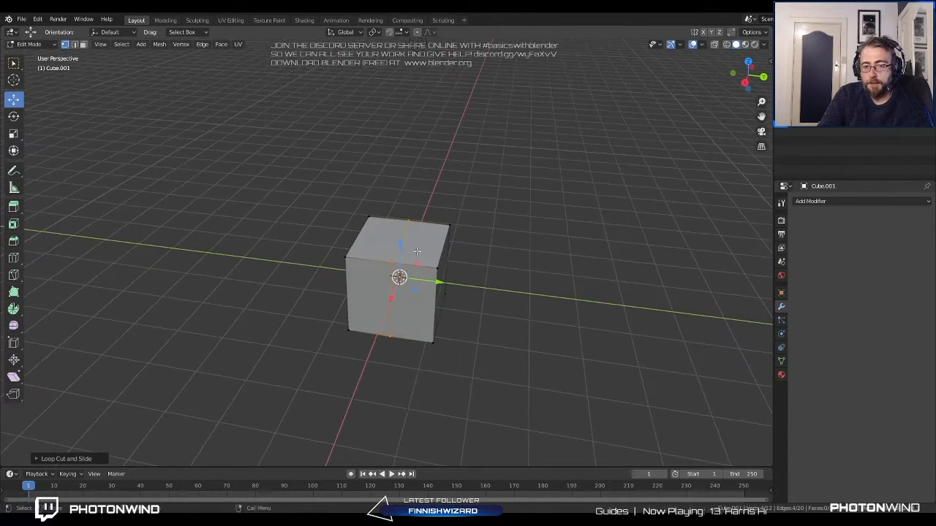
pyautogui.press('b')
pyautogui.moveTo(423, 183); pyautogui.dragTo(509, 428)
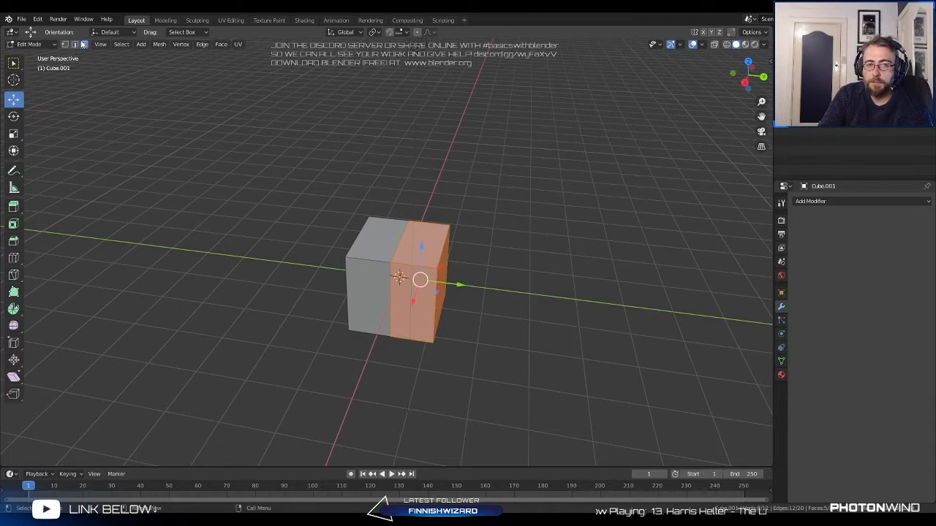
pyautogui.press('x')
pyautogui.click(461, 282)
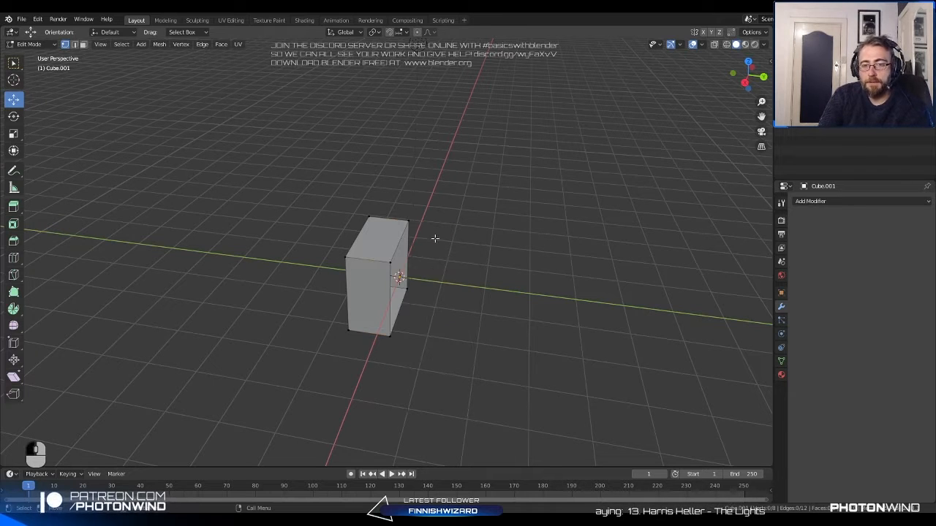
# Select the top face of the remaining half-cube and delete it.
pyautogui.press('Tab')
pyautogui.moveTo(398, 265); pyautogui.dragTo(410, 241, button='middle')
pyautogui.press('Tab')
pyautogui.click(376, 247)
pyautogui.click(377, 227)
pyautogui.press('x')
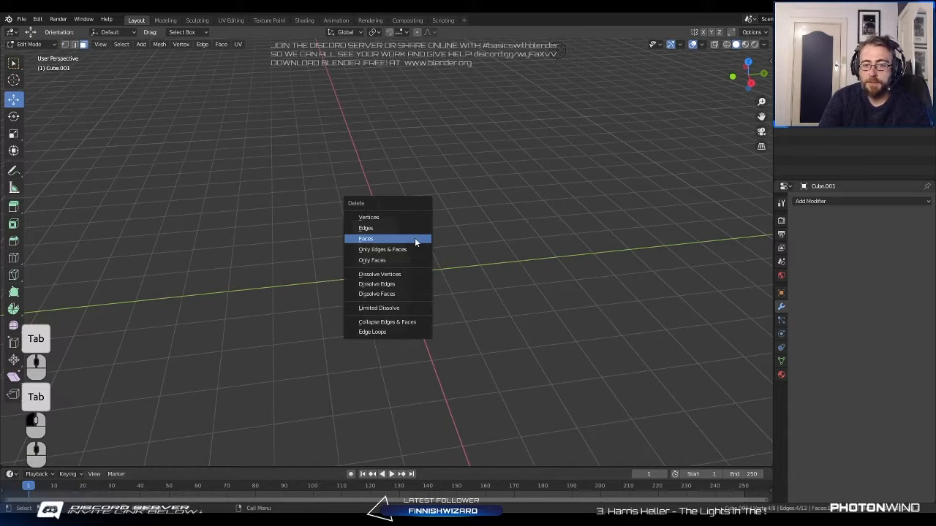
pyautogui.click(415, 239)
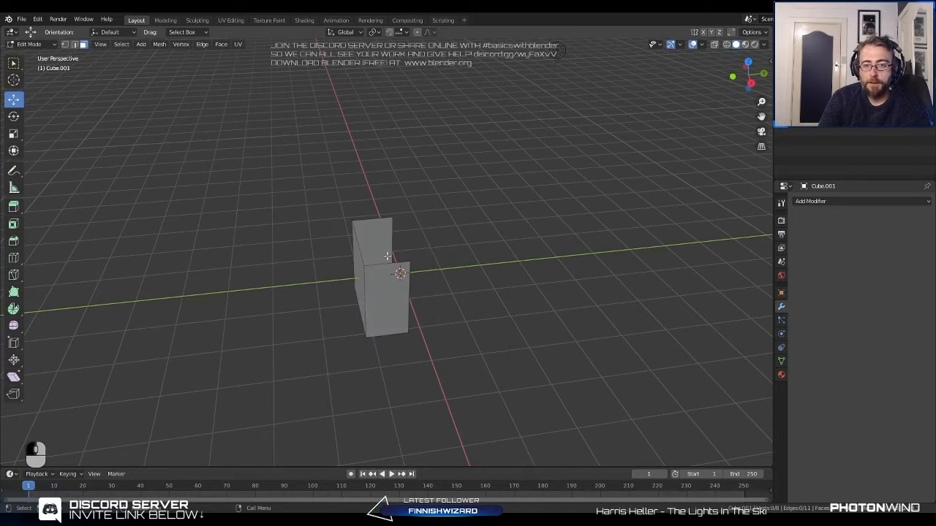
# Inspect the half-box's remaining inner and outer faces by selecting them one at a time.
pyautogui.click(382, 278)
pyautogui.click(358, 261)
pyautogui.click(374, 250)
pyautogui.click(380, 277)
pyautogui.click(376, 255)
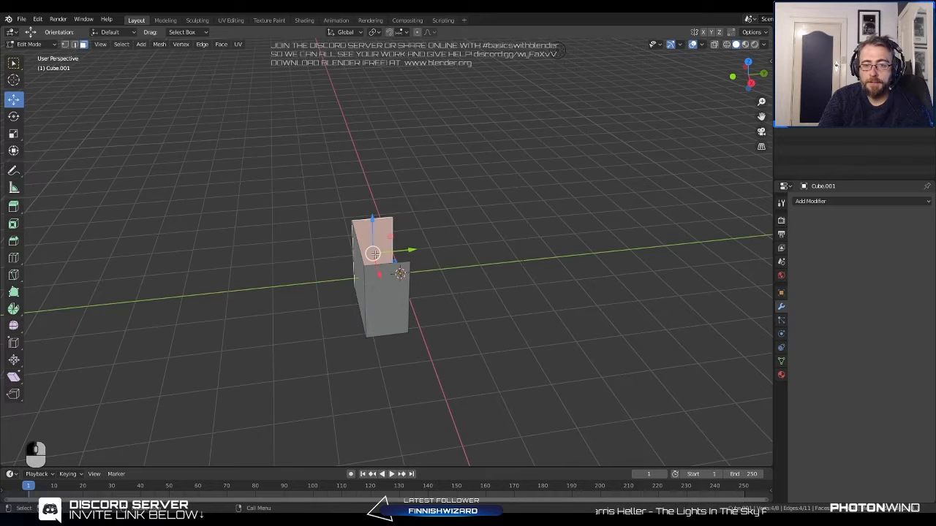
pyautogui.click(376, 289)
pyautogui.click(375, 240)
pyautogui.click(372, 288)
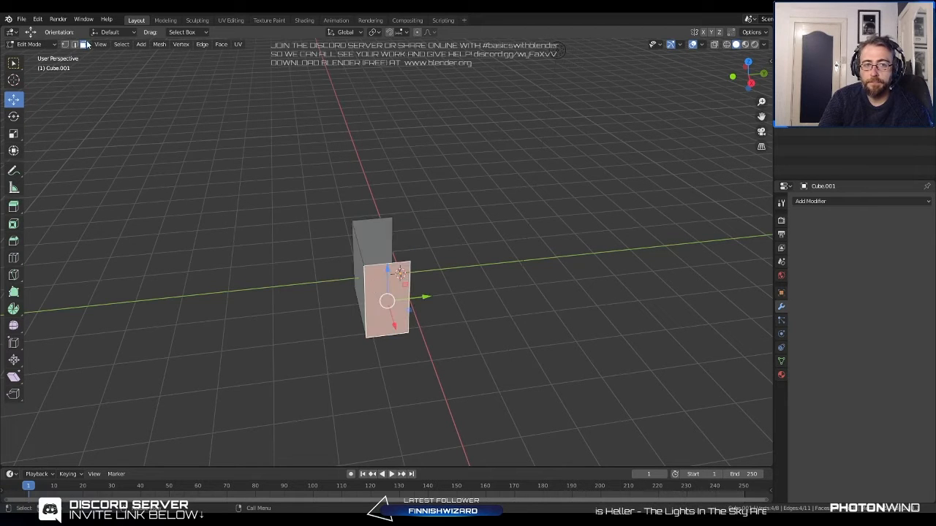
# In Object Mode, add a Mirror modifier to the half-box and set it to mirror across Y only.
pyautogui.moveTo(185, 136); pyautogui.dragTo(416, 261, button='middle')
pyautogui.press('Tab')
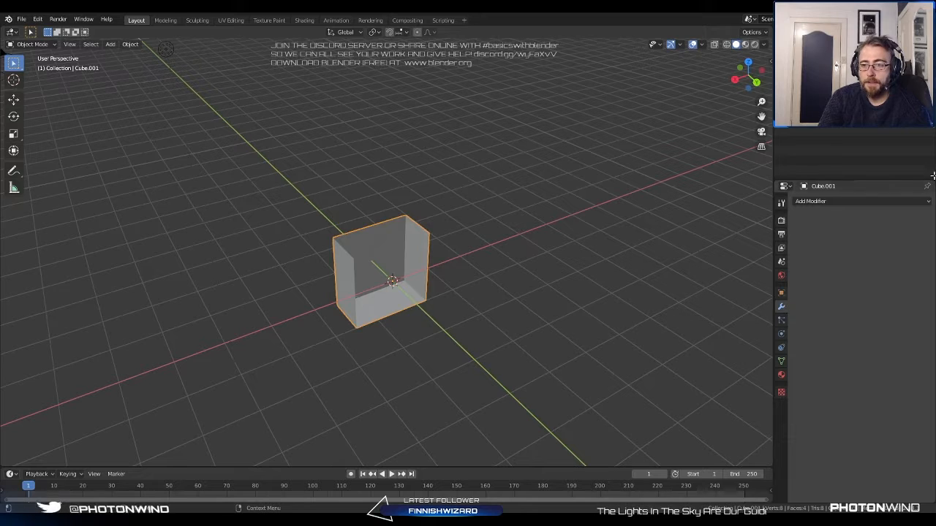
pyautogui.click(899, 199)
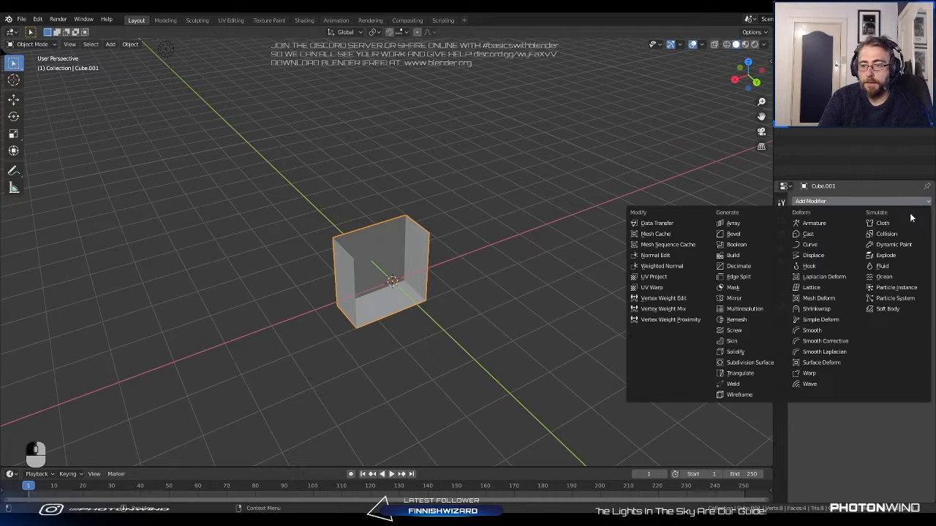
pyautogui.click(741, 300)
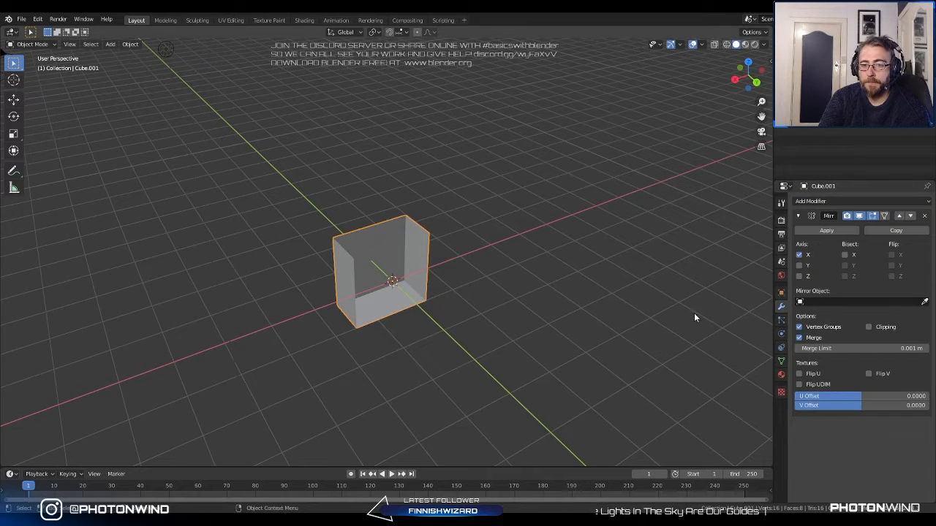
pyautogui.click(800, 266)
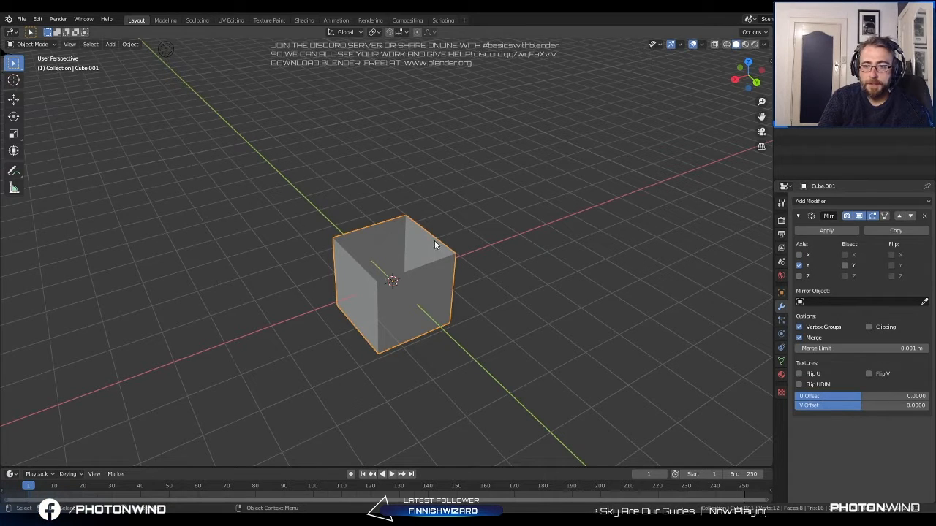
# Toggle the Mirror modifier's X, Y and Z axes to compare their effect, ending with only Y enabled.
pyautogui.click(800, 256)
pyautogui.click(800, 256)
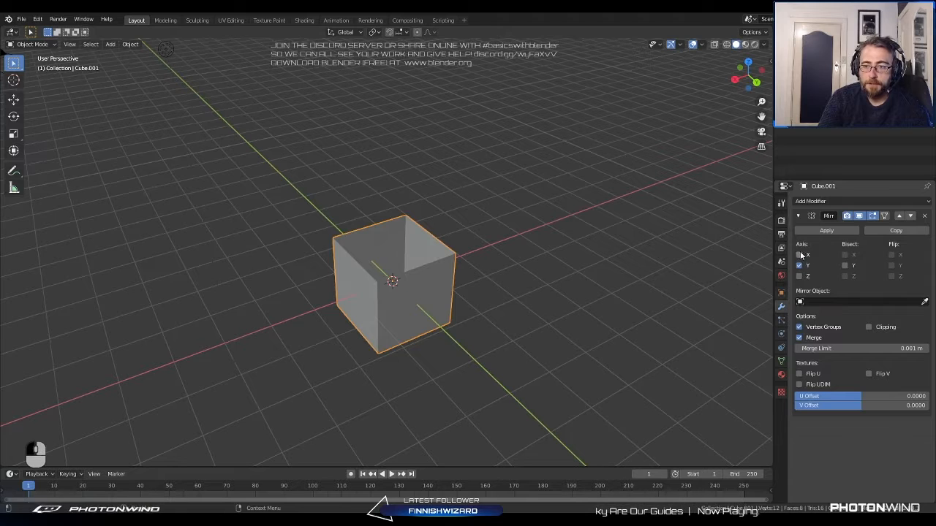
pyautogui.click(800, 275)
pyautogui.click(799, 276)
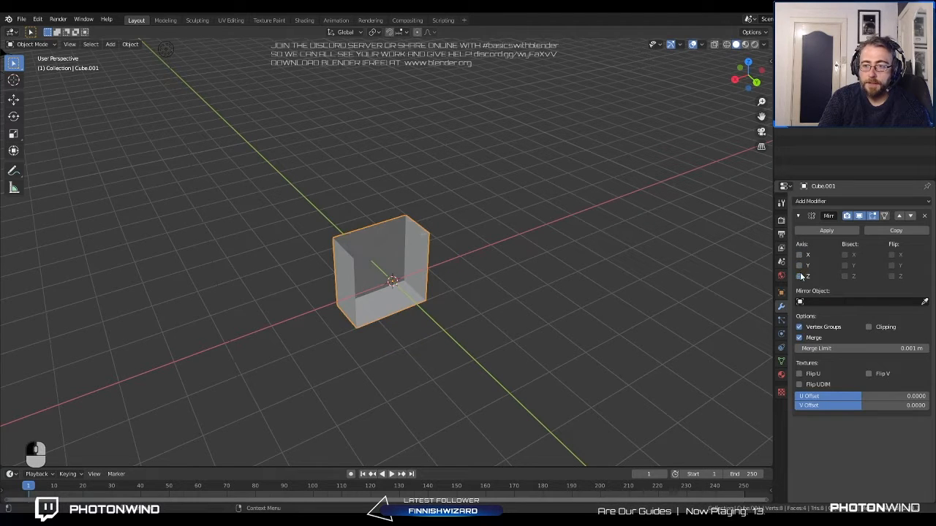
pyautogui.click(800, 267)
pyautogui.click(800, 256)
pyautogui.click(800, 268)
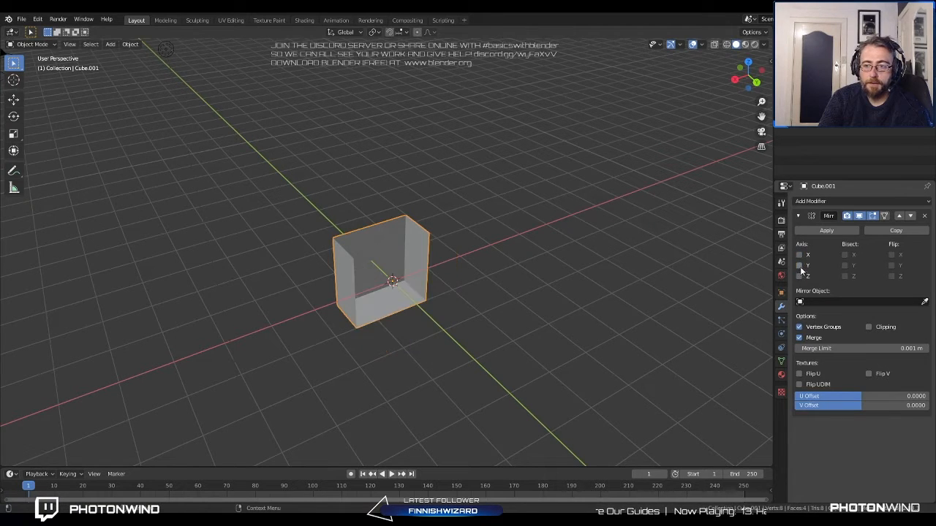
pyautogui.click(800, 268)
# Enter Edit Mode, select all of the half-box geometry and move it away from the origin.
pyautogui.moveTo(420, 290); pyautogui.dragTo(436, 318, button='middle')
pyautogui.scroll(3, 436, 318)
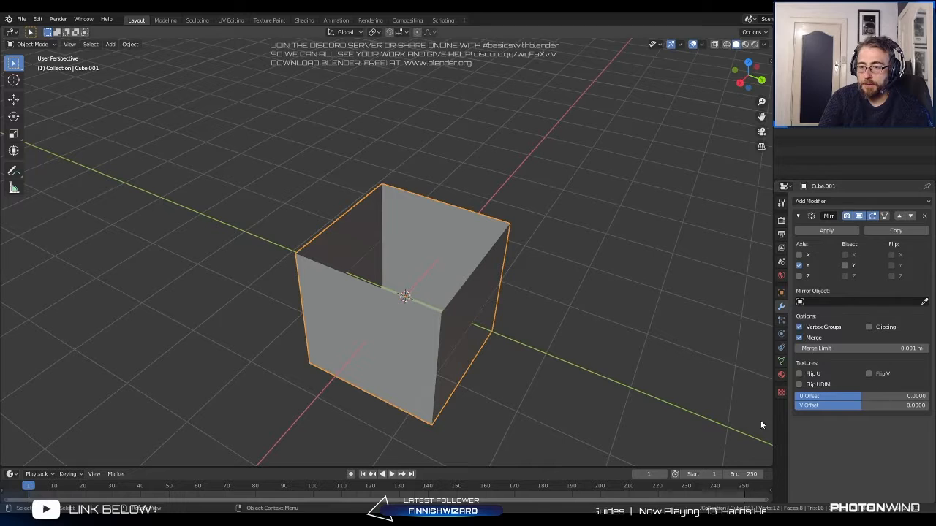
pyautogui.moveTo(760, 420); pyautogui.dragTo(698, 408, button='middle')
pyautogui.moveTo(594, 393); pyautogui.dragTo(719, 333, button='middle')
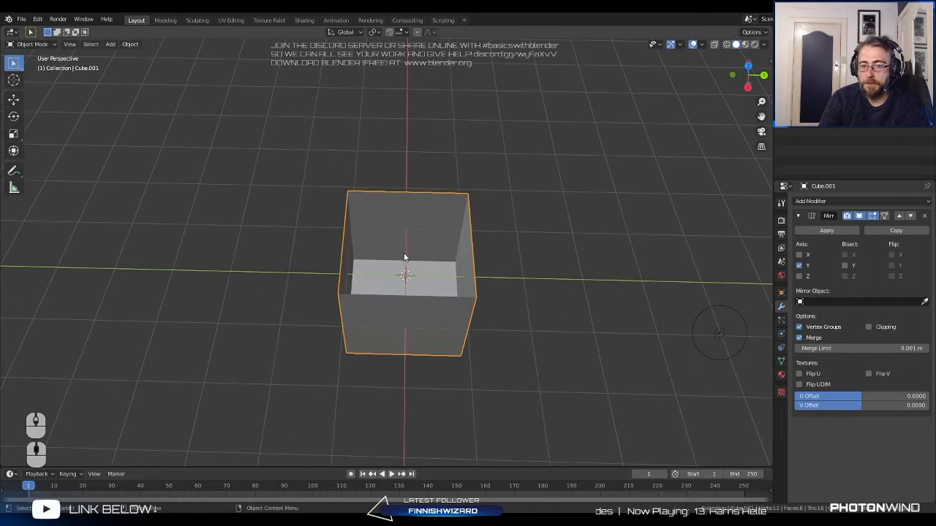
pyautogui.scroll(-2, 544, 324)
pyautogui.press('Tab')
pyautogui.press('Tab')
pyautogui.press('Tab')
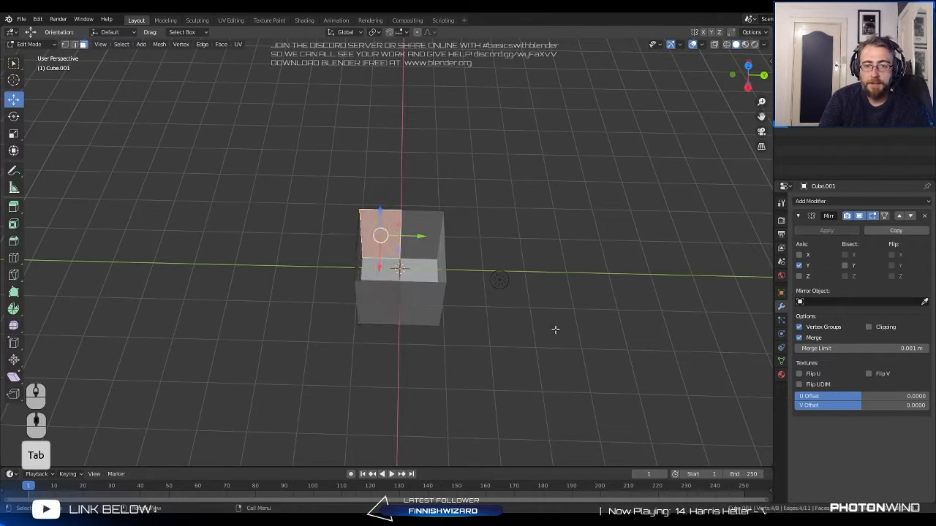
pyautogui.press('a')
pyautogui.press('g')
pyautogui.click(372, 204)
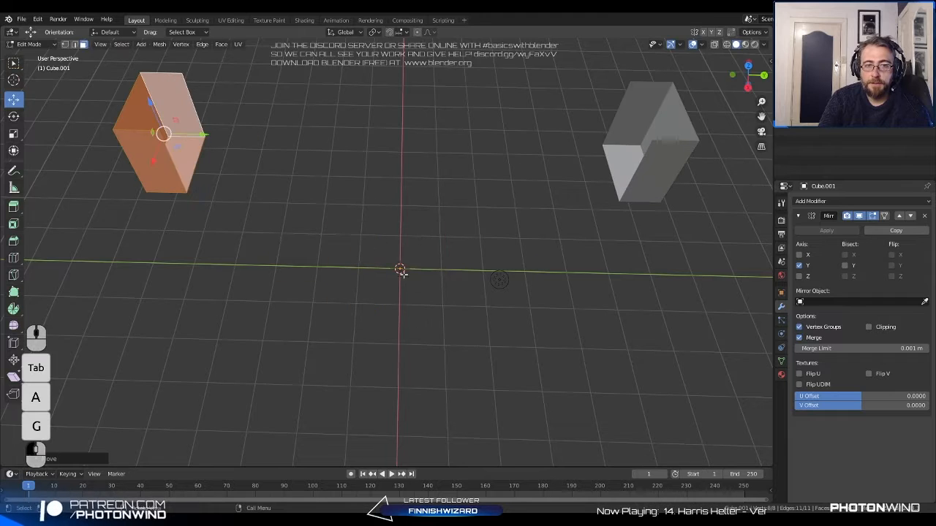
# Examine the separated mirrored halves around the origin in Object Mode and undo the geometry move.
pyautogui.press('Tab')
pyautogui.moveTo(424, 268); pyautogui.dragTo(393, 238, button='middle')
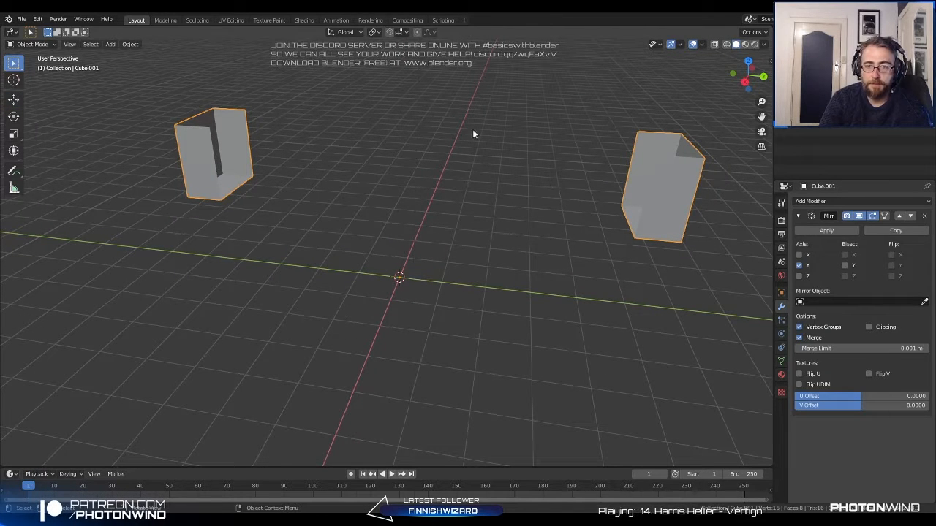
pyautogui.moveTo(419, 205); pyautogui.dragTo(446, 247, button='middle')
pyautogui.moveTo(355, 328); pyautogui.dragTo(397, 285, button='middle')
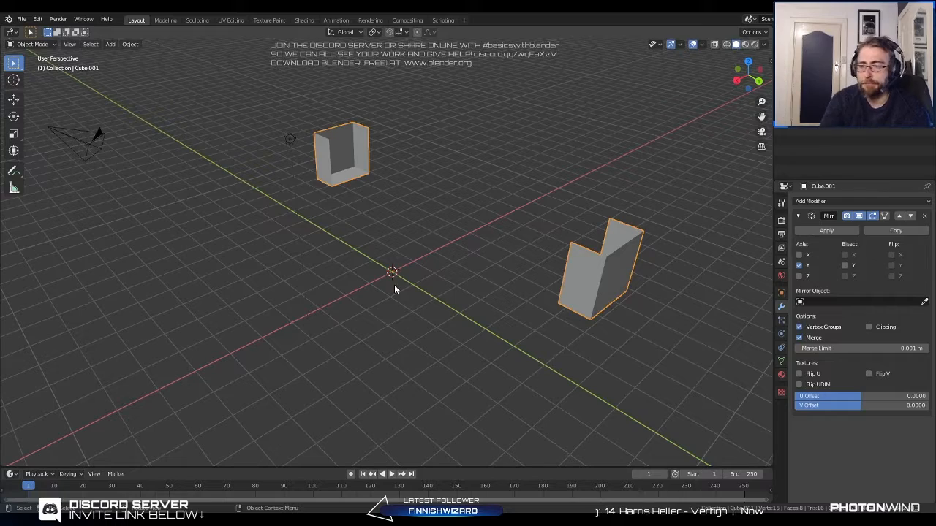
pyautogui.moveTo(428, 238); pyautogui.dragTo(430, 200, button='middle')
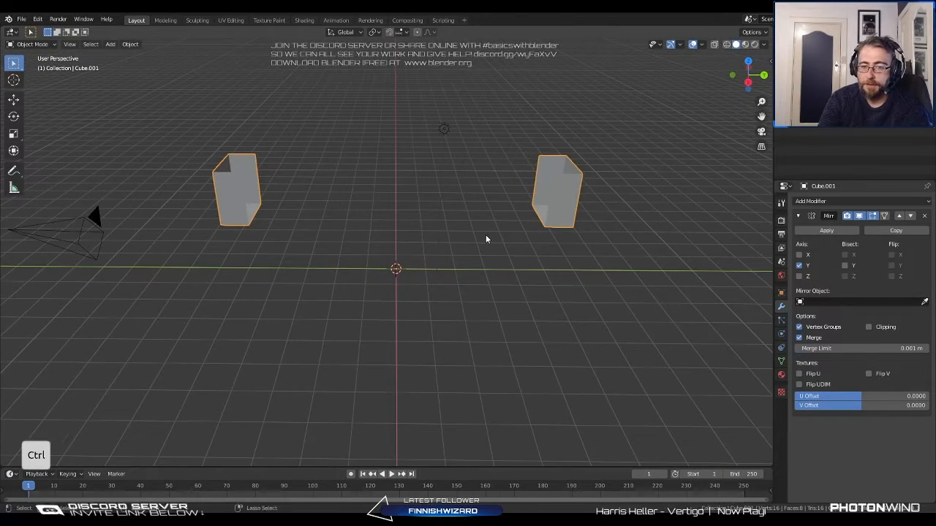
pyautogui.hotkey('ctrl', 'z')
pyautogui.hotkey('ctrl', 'z')
pyautogui.press('Tab')
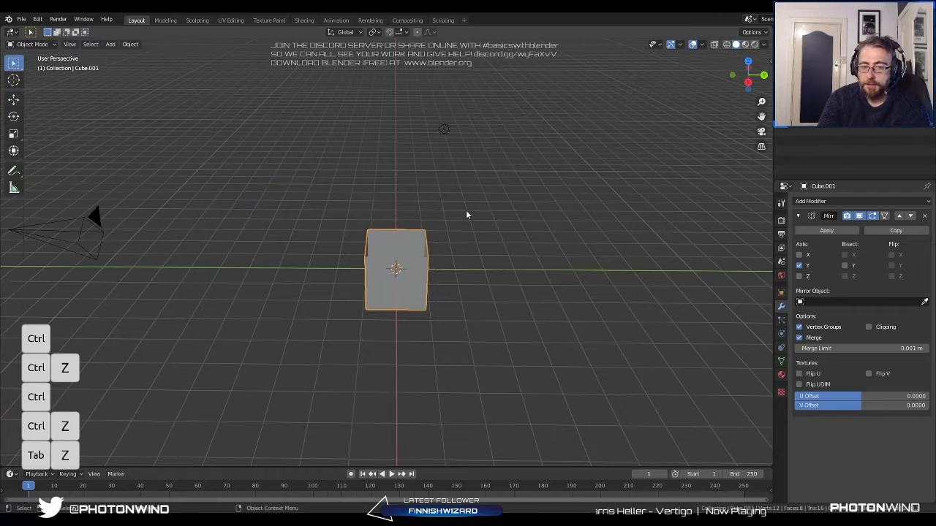
# In Edit Mode, add five evenly spaced, unshifted loop cuts running vertically down the half-box's long -Y side.
pyautogui.moveTo(465, 213); pyautogui.dragTo(479, 301, button='middle')
pyautogui.press('Tab')
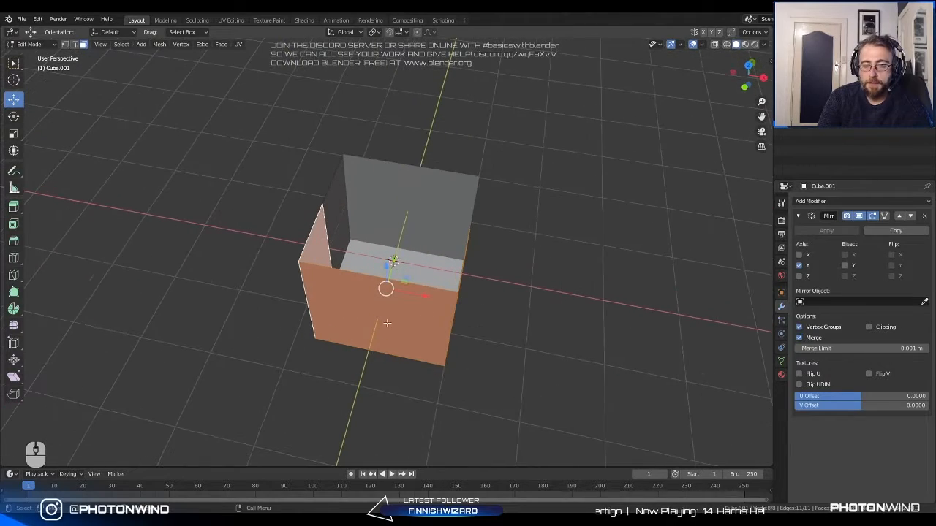
pyautogui.hotkey('ctrl', 'r')
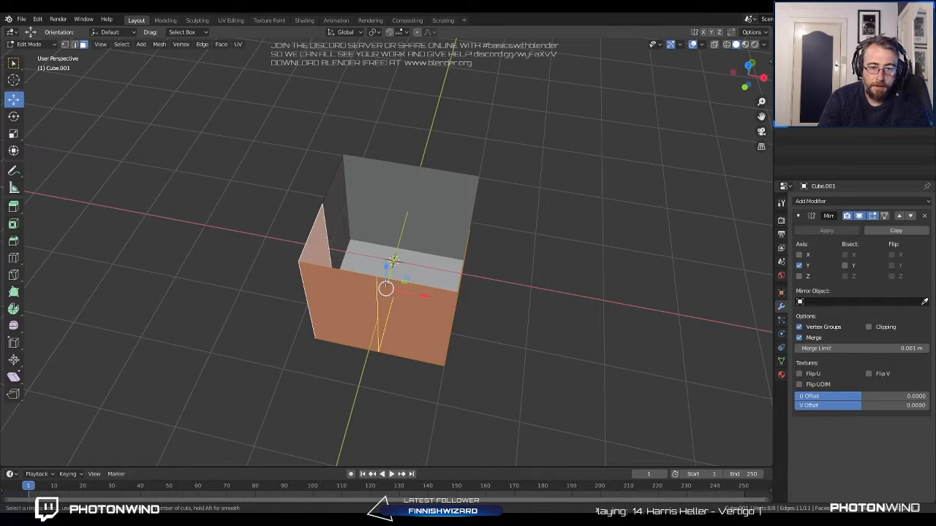
pyautogui.scroll(5, 378, 289)
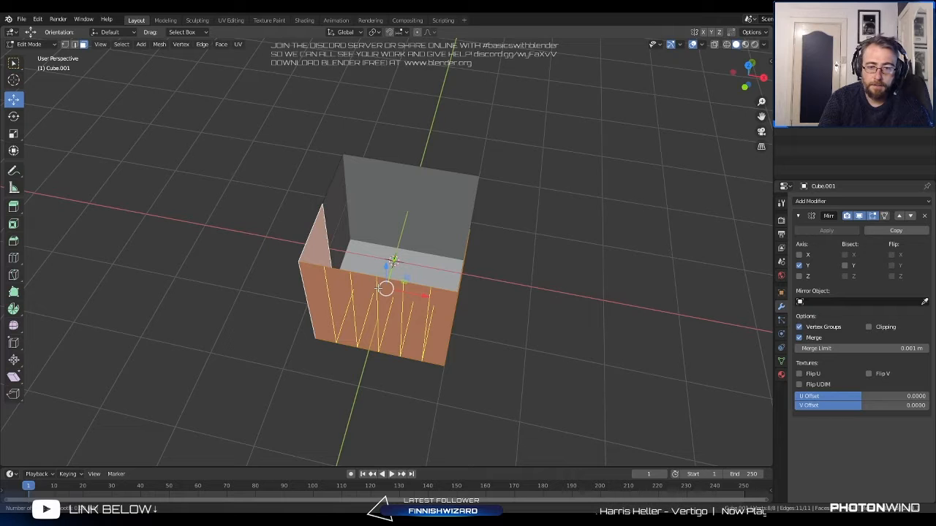
pyautogui.click(378, 288)
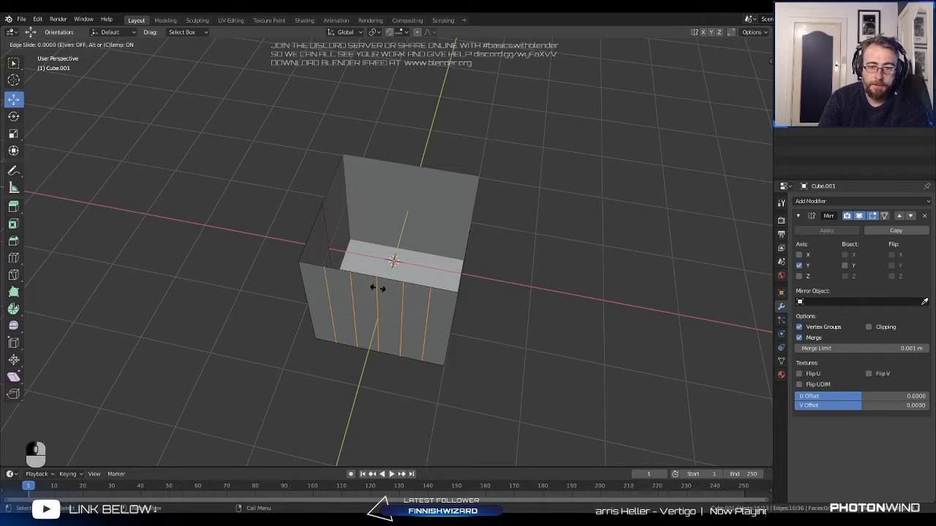
pyautogui.click(378, 289)
# View the box from the front in orthographic projection and switch to the right orthographic viewpoint.
pyautogui.moveTo(403, 267); pyautogui.dragTo(413, 250, button='middle')
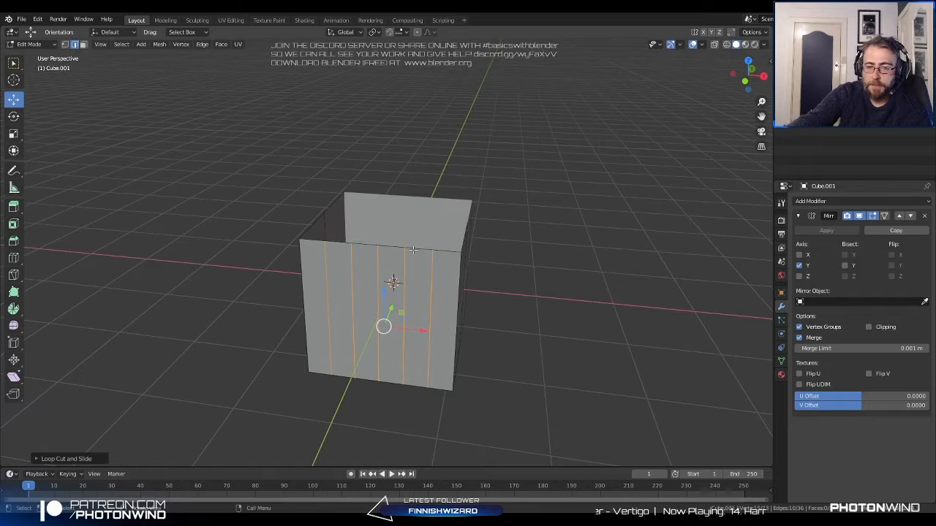
pyautogui.press('KP_1')
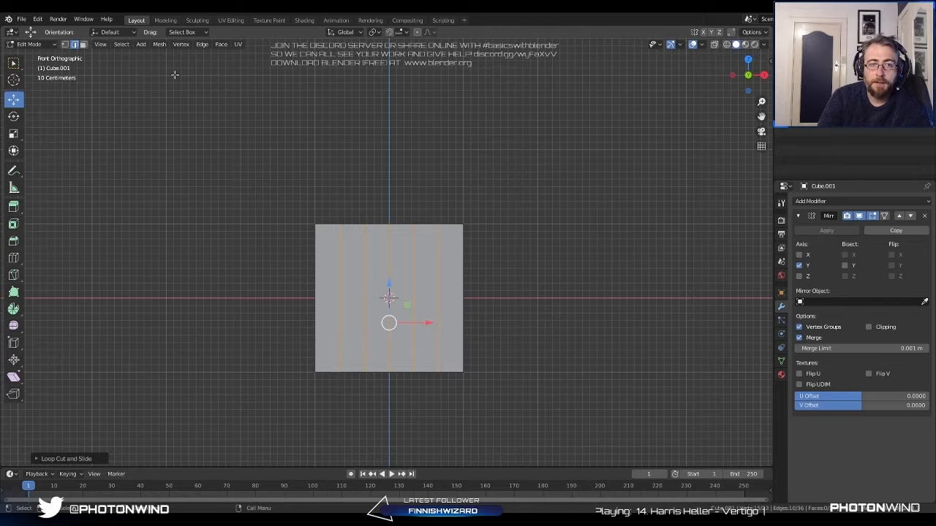
pyautogui.click(100, 44)
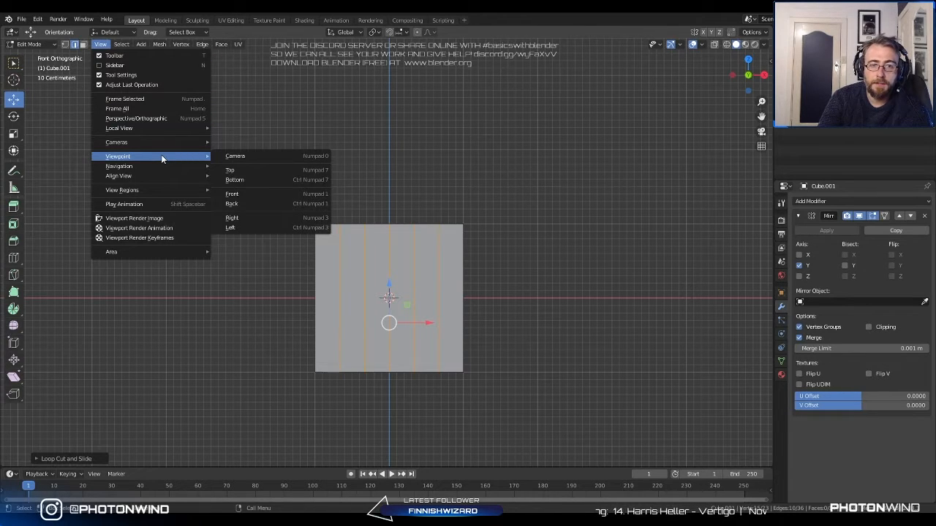
pyautogui.click(101, 45)
pyautogui.click(100, 45)
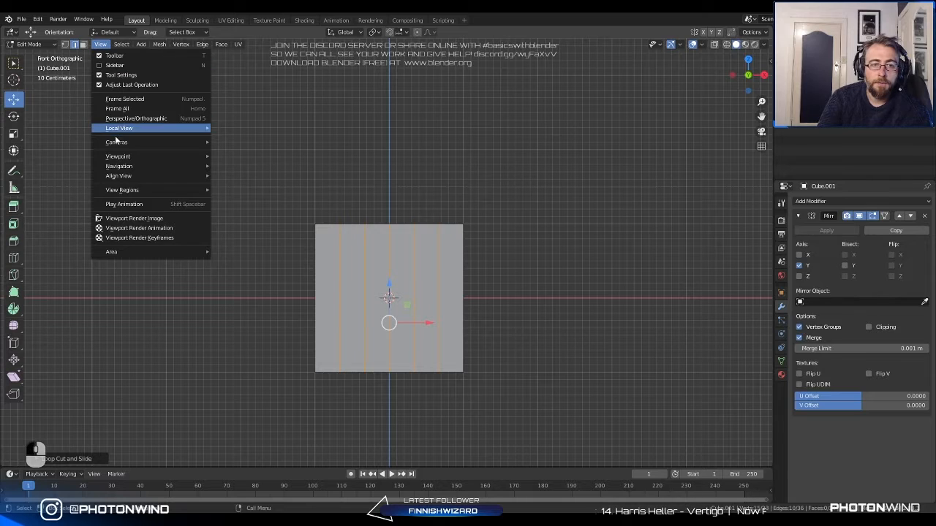
pyautogui.moveTo(120, 157)
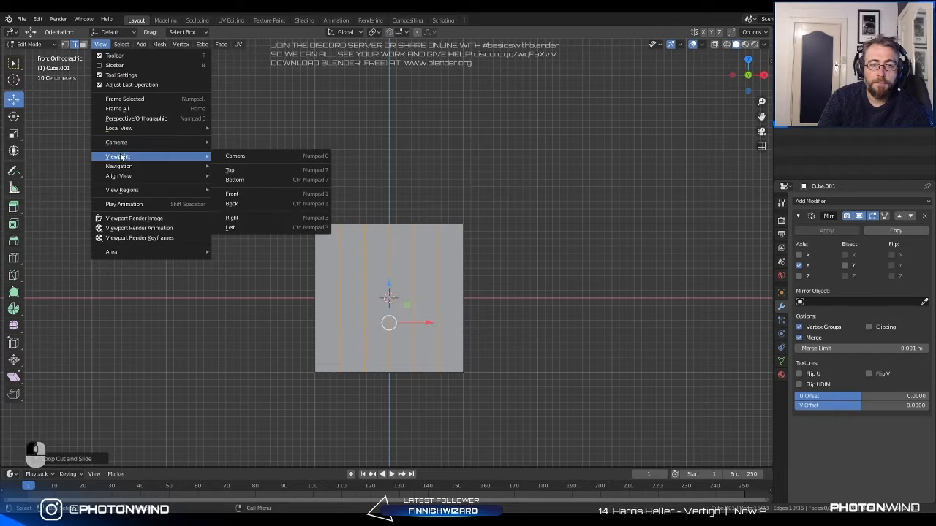
pyautogui.click(256, 218)
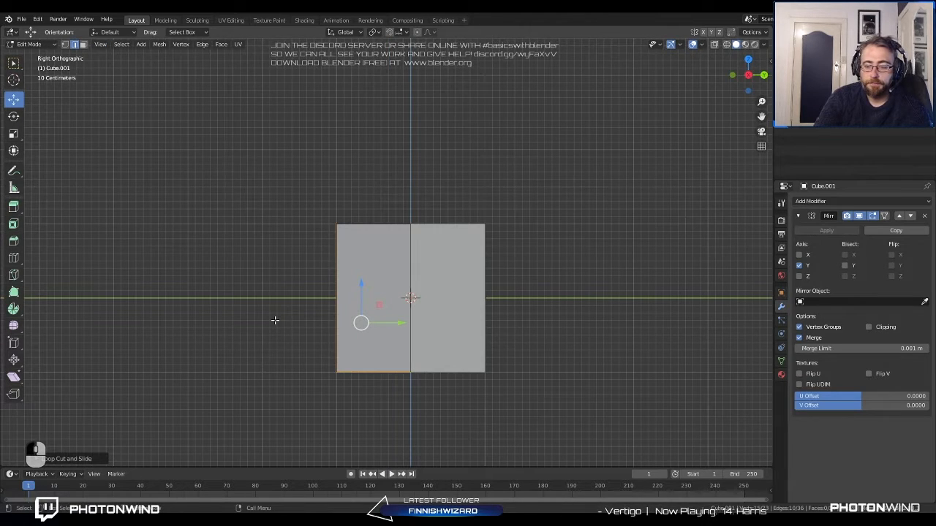
# In front orthographic view, select all of the half-box geometry and scale it along the global X axis to about 4.6 times its length.
pyautogui.press('KP_1')
pyautogui.scroll(-4, 445, 217)
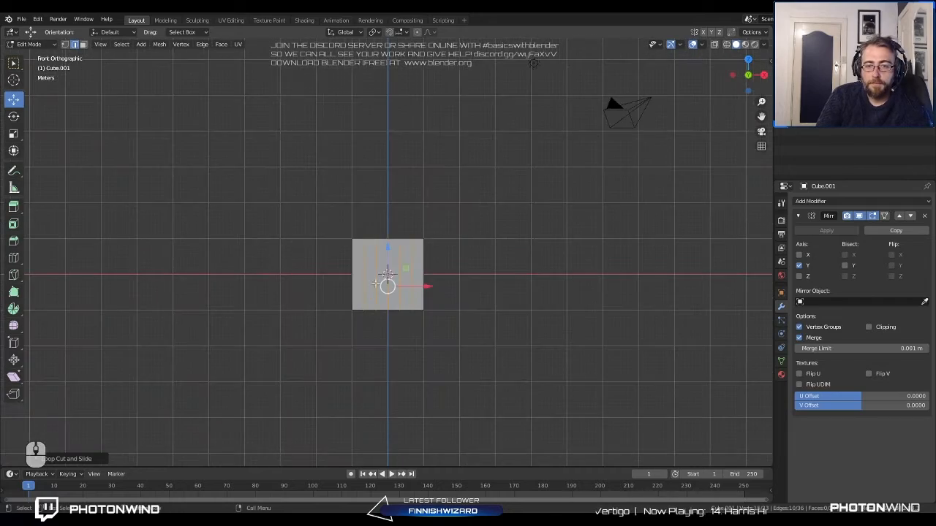
pyautogui.moveTo(375, 283); pyautogui.dragTo(484, 378, button='middle')
pyautogui.press('KP_1')
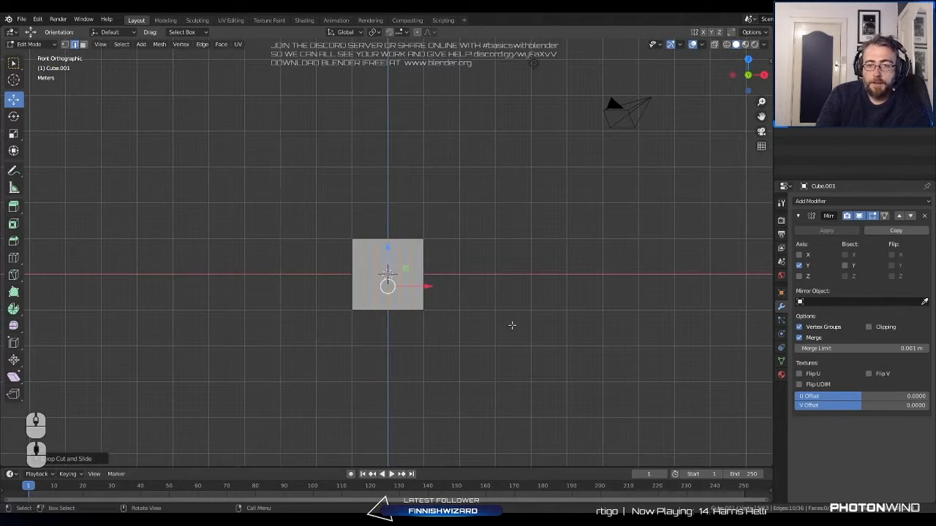
pyautogui.scroll(4, 512, 326)
pyautogui.press('a')
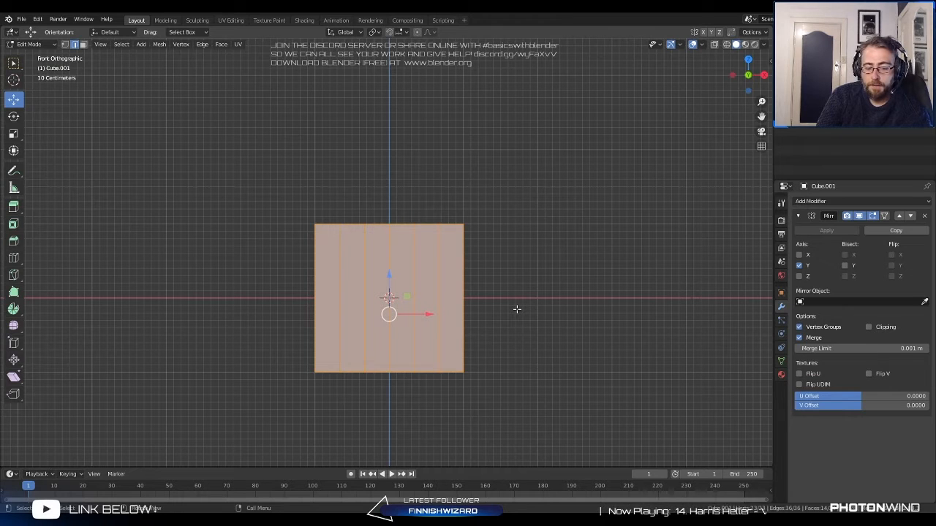
pyautogui.press('s')
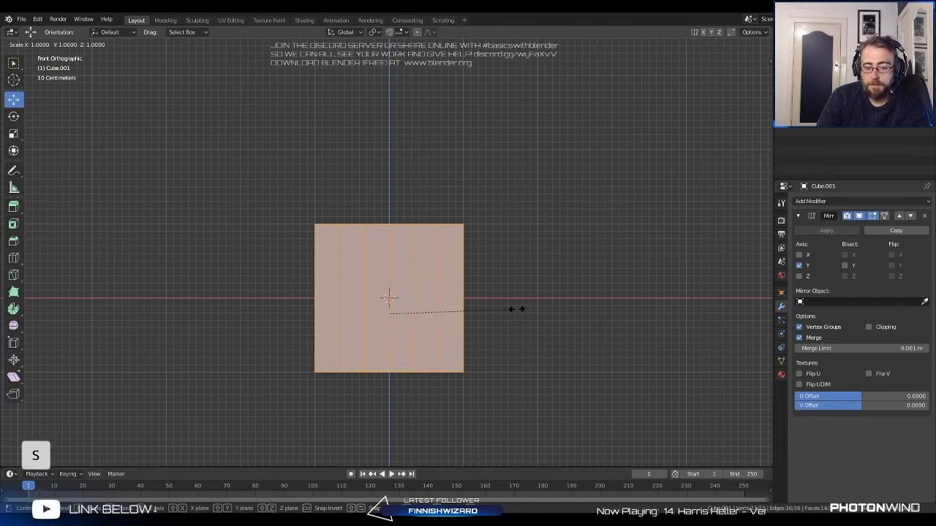
pyautogui.press('x')
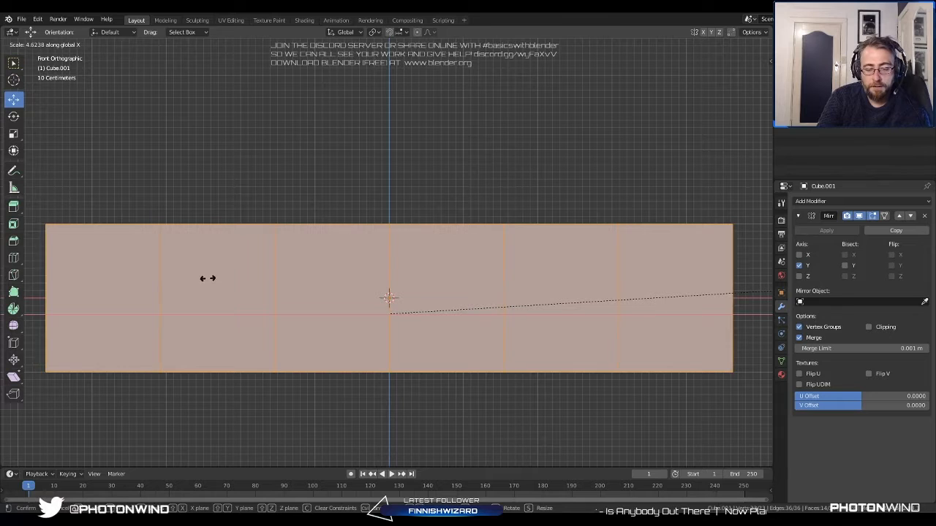
pyautogui.press('shift')
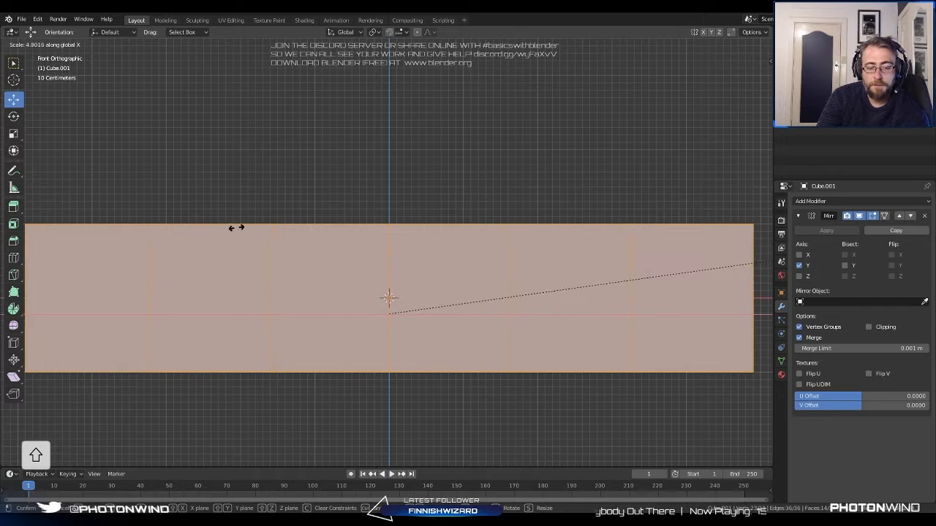
pyautogui.press('ctrl')
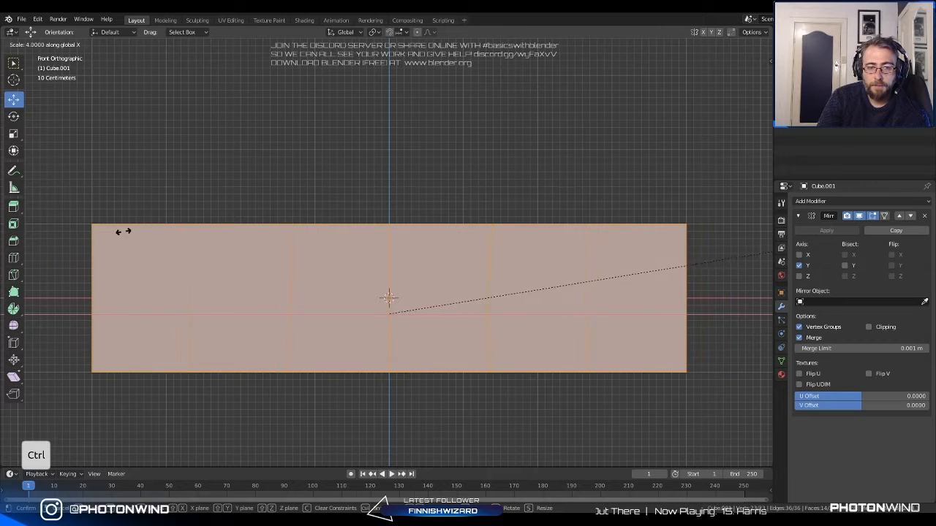
pyautogui.click(194, 196)
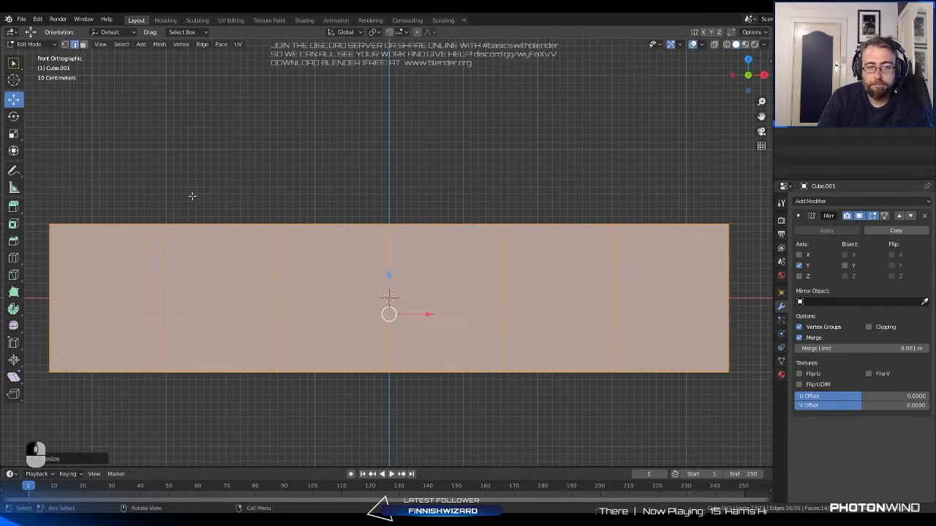
pyautogui.click(219, 109)
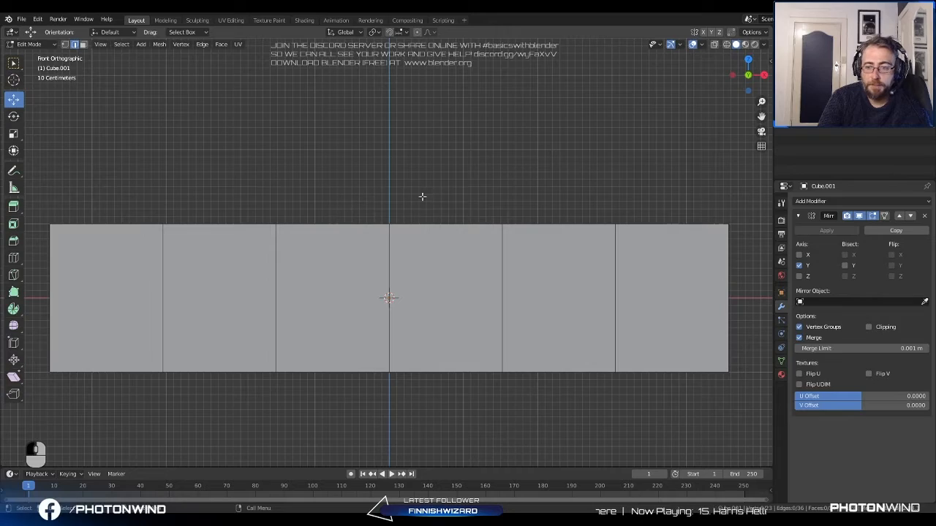
# Turn on X-ray display for the stretched box and return to the front orthographic view.
pyautogui.moveTo(242, 231); pyautogui.dragTo(269, 333, button='middle')
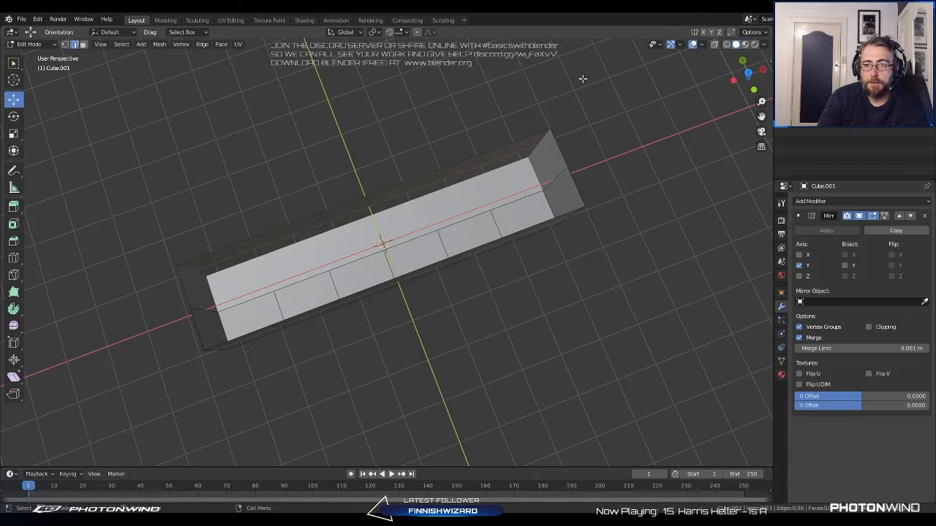
pyautogui.click(701, 45)
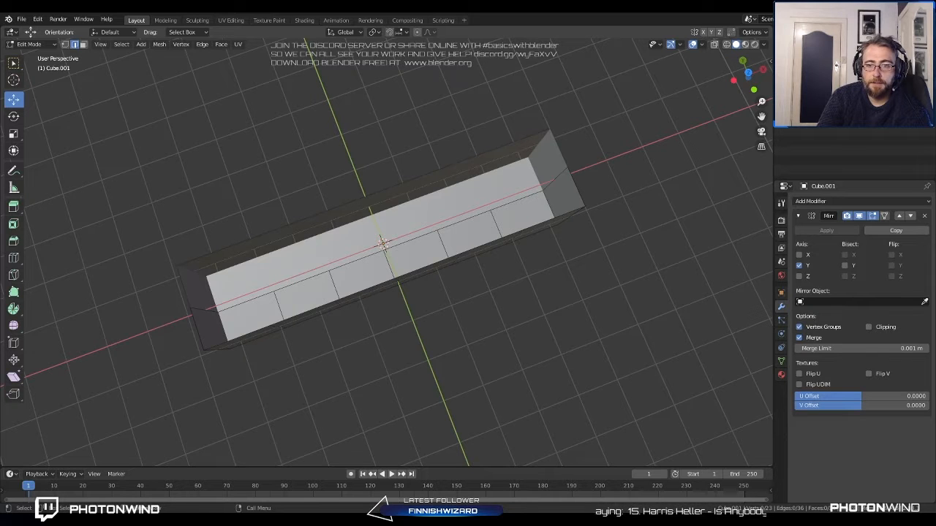
pyautogui.hotkey('alt', 'z')
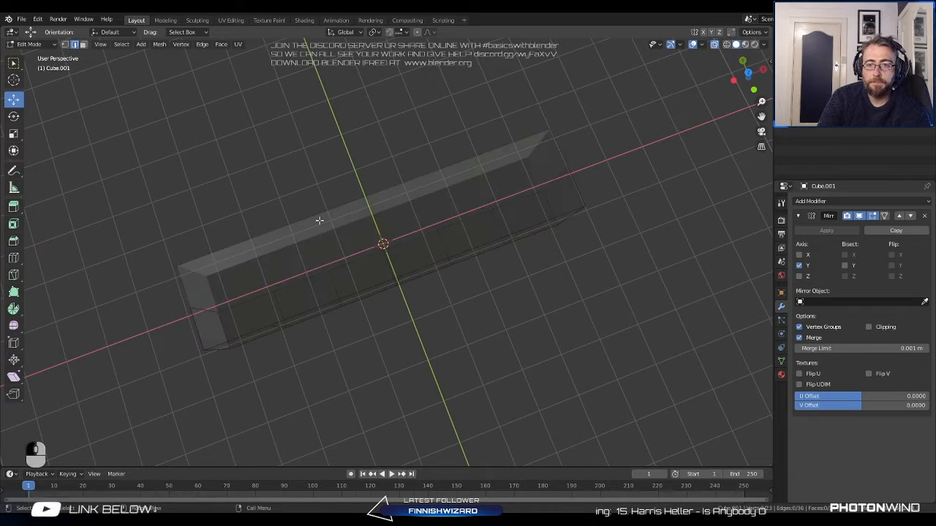
pyautogui.press('KP_1')
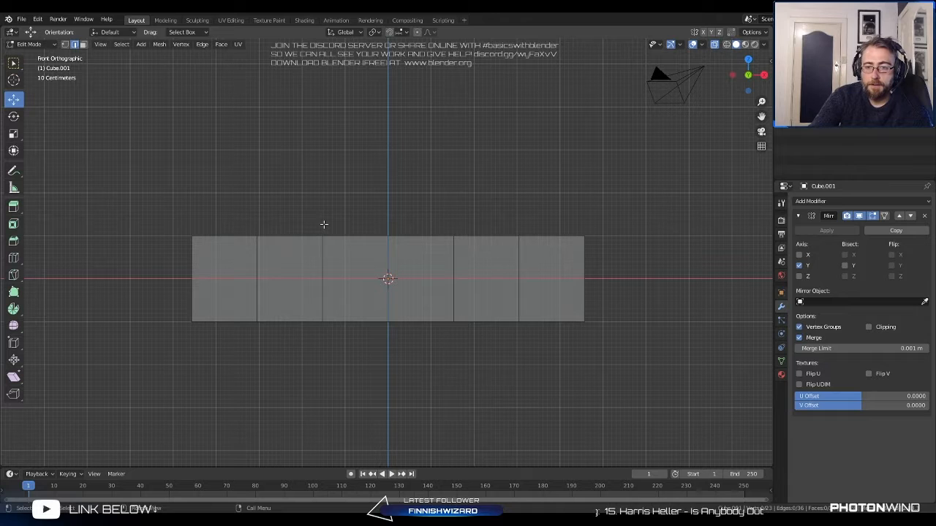
pyautogui.scroll(2, 388, 233)
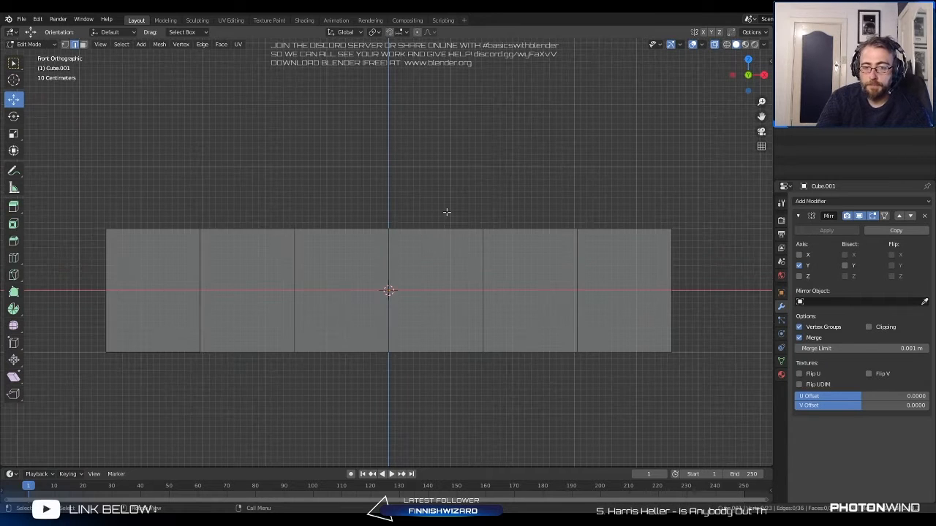
# Compare the stretched box's proportions in the front and right orthographic views.
pyautogui.scroll(-3, 578, 347)
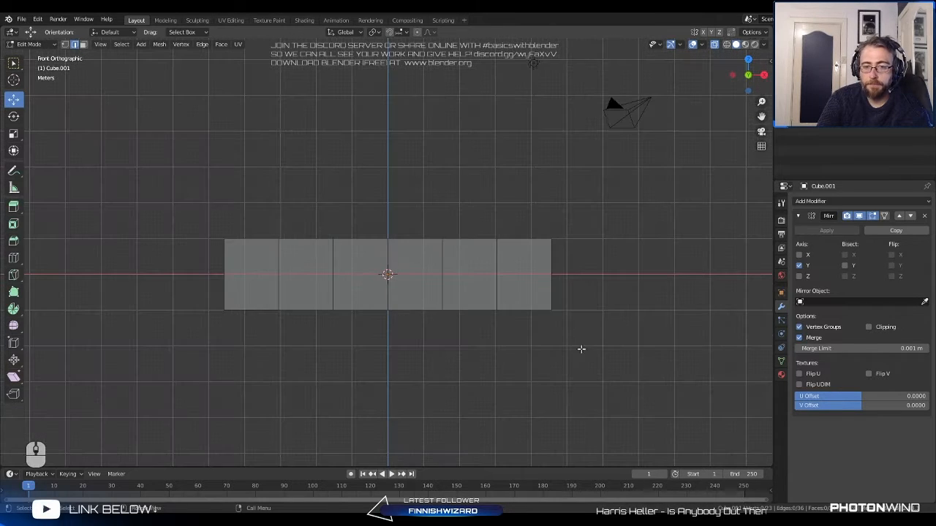
pyautogui.keyDown('shift'); pyautogui.moveTo(513, 280); pyautogui.dragTo(492, 280, button='middle'); pyautogui.keyUp('shift')
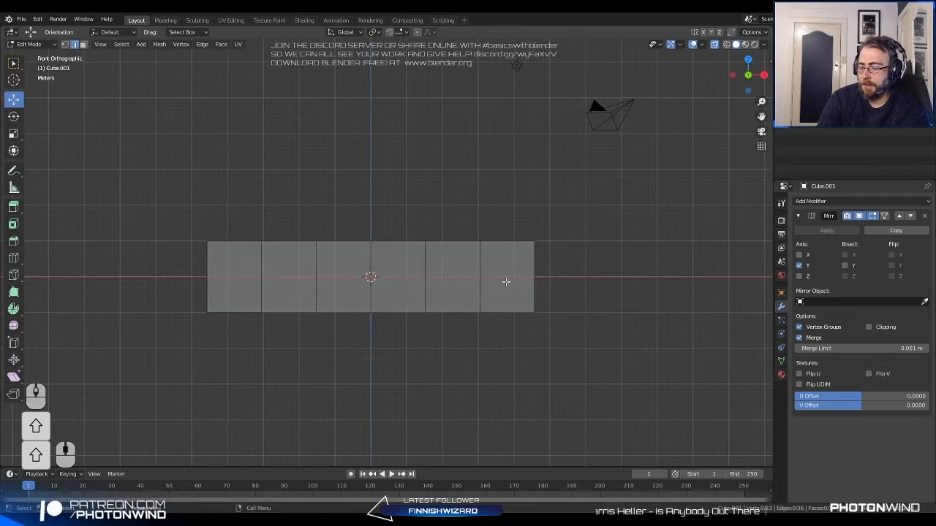
pyautogui.scroll(3, 498, 280)
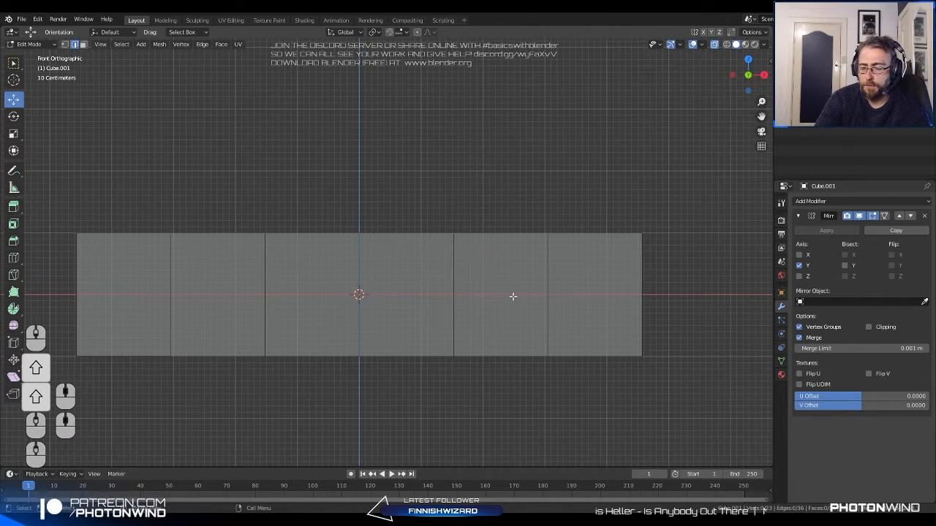
pyautogui.moveTo(512, 295); pyautogui.dragTo(513, 297, button='middle')
pyautogui.press('KP_3')
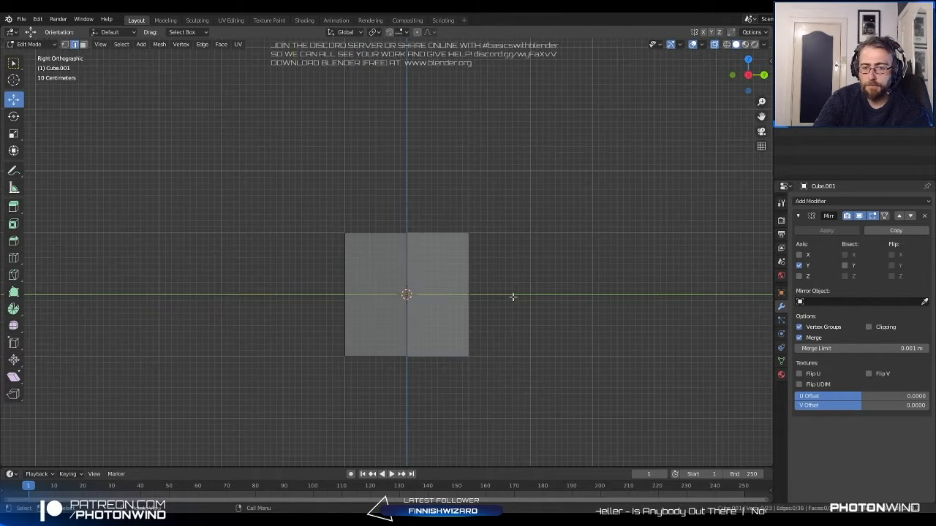
pyautogui.press('KP_1')
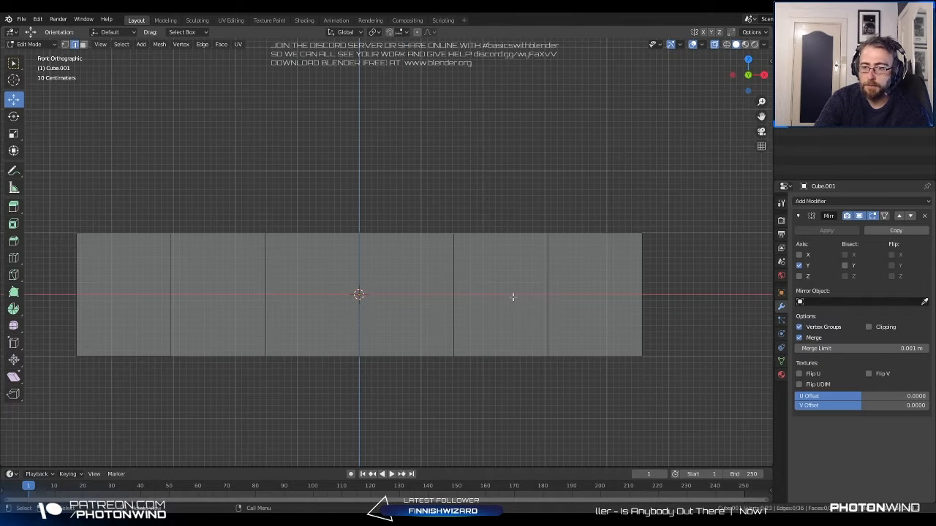
pyautogui.press('KP_3')
pyautogui.press('KP_1')
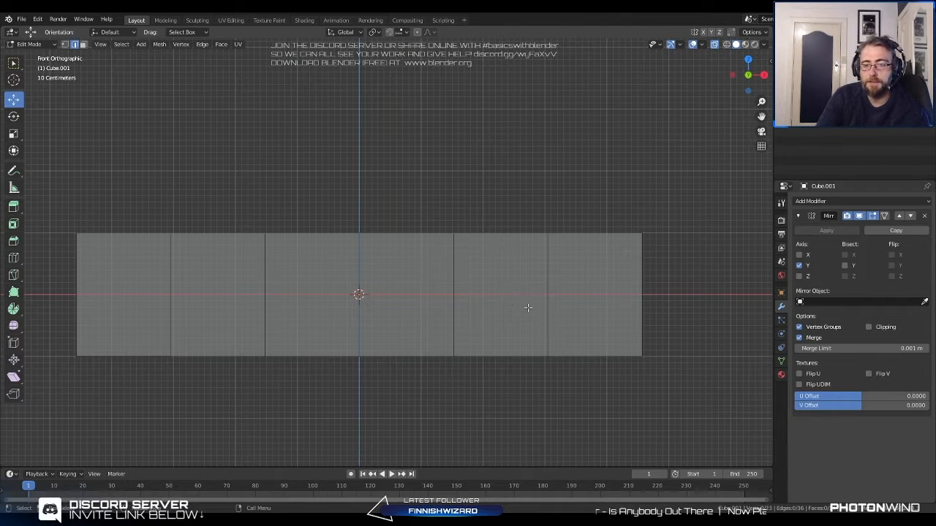
pyautogui.press('Tab')
pyautogui.press('Tab')
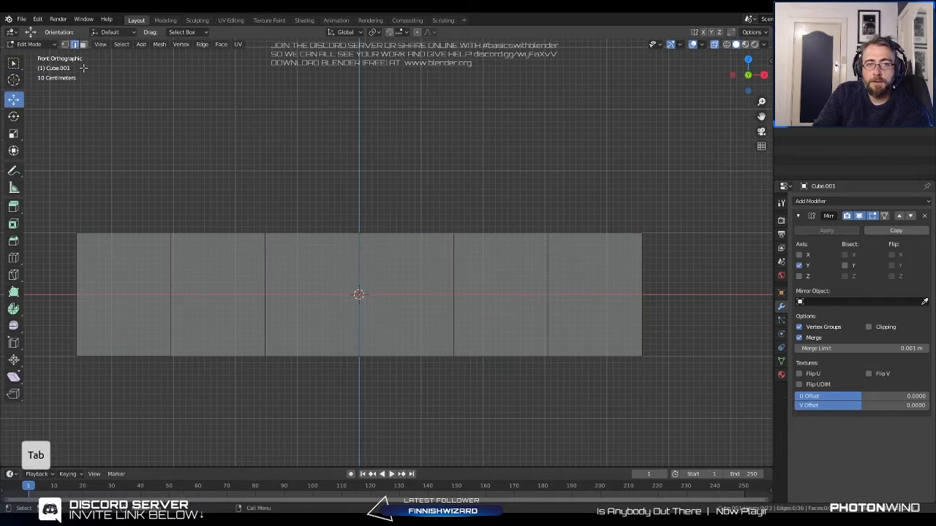
# Switch to vertex selection and box-select the bottom corner vertices at the box's +X end, leaving their position unchanged.
pyautogui.click(65, 44)
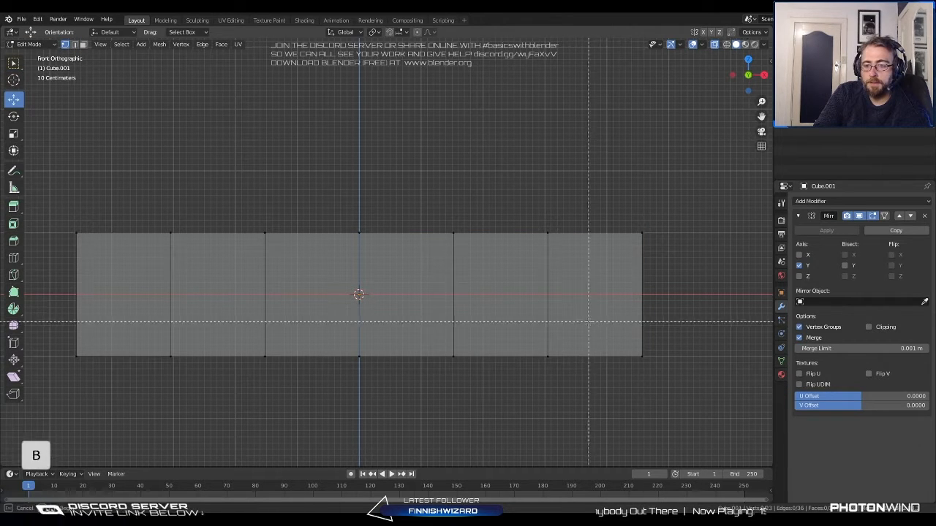
pyautogui.press('b')
pyautogui.moveTo(610, 332); pyautogui.dragTo(655, 367)
pyautogui.press('g')
pyautogui.rightClick(637, 360)
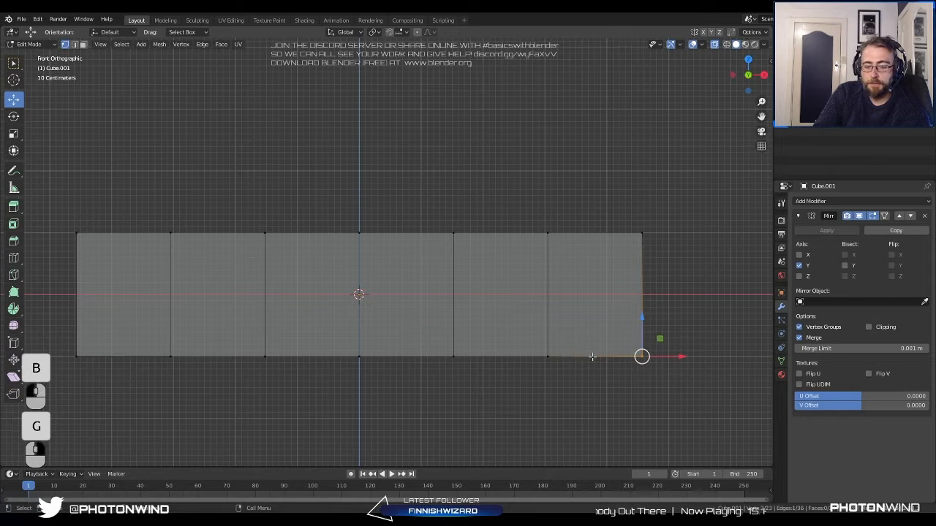
# Box-select the bottom vertices at the +X end again and raise them to about a quarter of the side's height below the upper edge, slightly inward.
pyautogui.press('b')
pyautogui.moveTo(602, 333); pyautogui.dragTo(730, 434)
pyautogui.press('b')
pyautogui.moveTo(586, 319); pyautogui.dragTo(651, 380)
pyautogui.press('b')
pyautogui.press('b')
pyautogui.moveTo(612, 342); pyautogui.dragTo(691, 405)
pyautogui.press('b')
pyautogui.moveTo(595, 322); pyautogui.dragTo(690, 408)
pyautogui.press('b')
pyautogui.press('g')
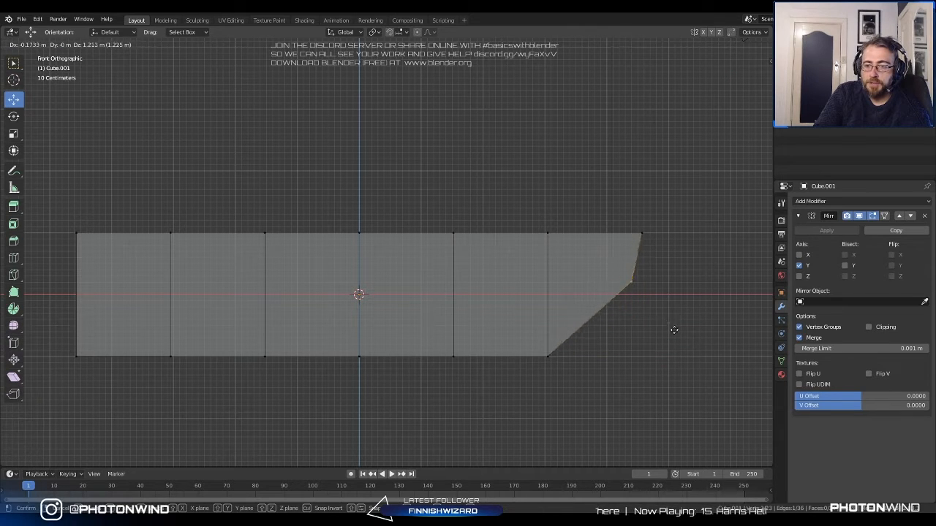
pyautogui.click(671, 312)
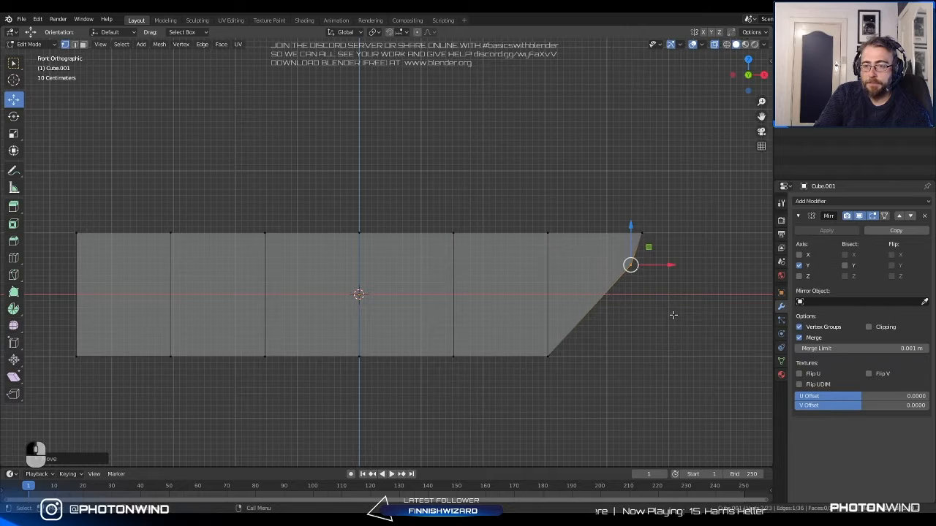
# Raise the bottom vertices of the cut nearest the +X end to slightly below mid-height, continuing the curve of the hull's underside.
pyautogui.press('a')
pyautogui.press('a')
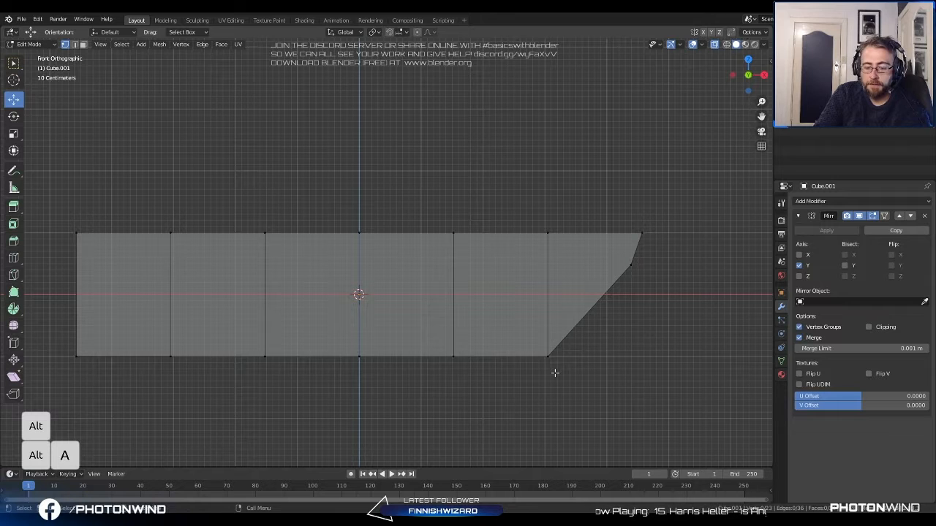
pyautogui.moveTo(516, 322); pyautogui.dragTo(562, 366)
pyautogui.press('g')
pyautogui.click(514, 316)
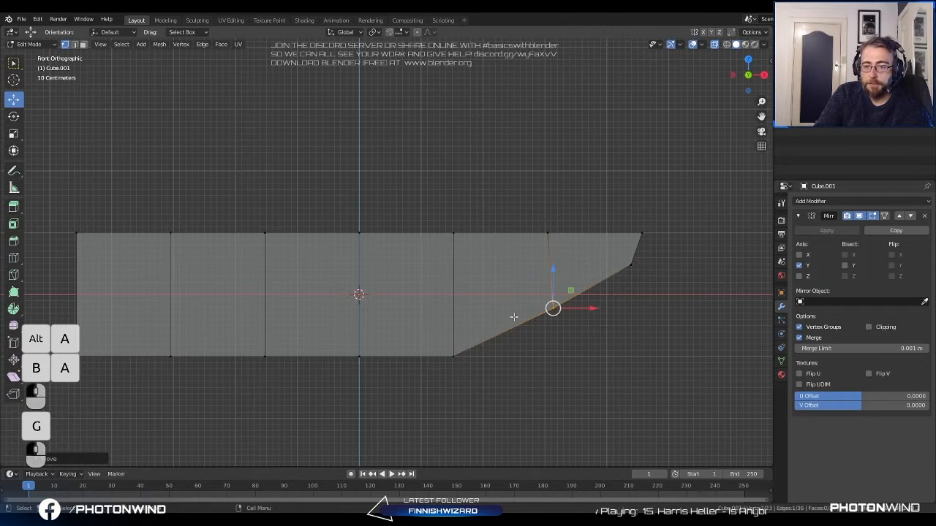
# Raise the bottom vertices of the second cut from the +X end by about a quarter of the height, and the middle cut's slightly less.
pyautogui.press('a')
pyautogui.press('a')
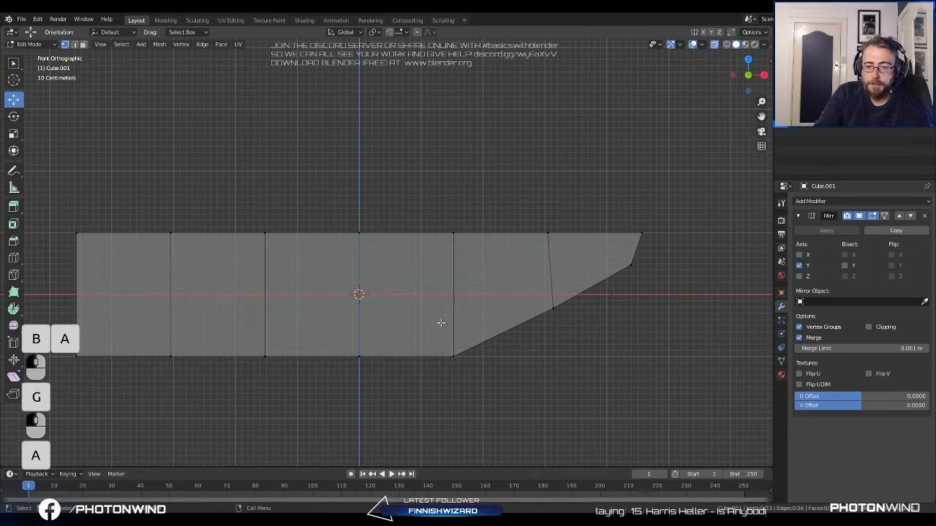
pyautogui.moveTo(436, 330); pyautogui.dragTo(485, 379)
pyautogui.press('g')
pyautogui.click(470, 354)
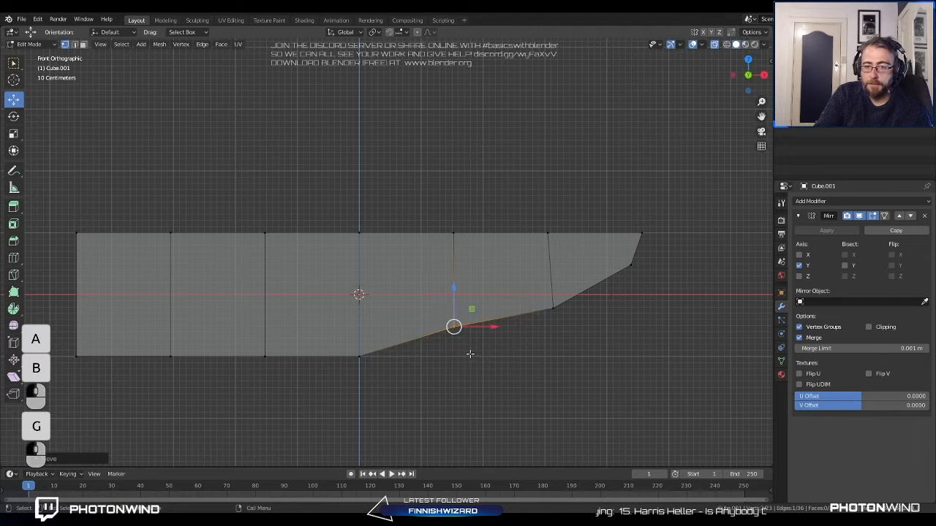
pyautogui.moveTo(348, 335); pyautogui.dragTo(380, 372)
pyautogui.press('g')
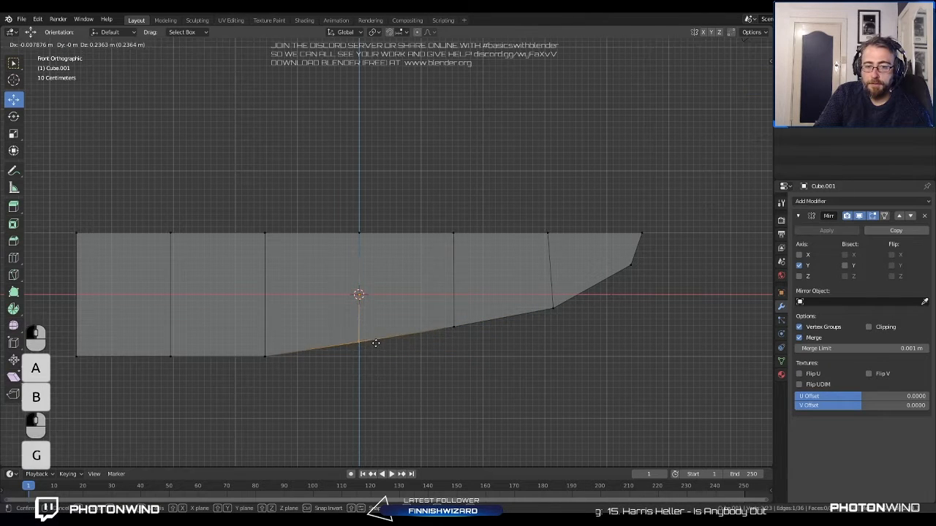
pyautogui.click(362, 342)
# Move the bottom vertices of the first cut on the -X side of the middle up to just above the middle cut's bottom, slightly outward.
pyautogui.press('b')
pyautogui.moveTo(248, 343); pyautogui.dragTo(296, 387)
pyautogui.press('g')
pyautogui.click(282, 353)
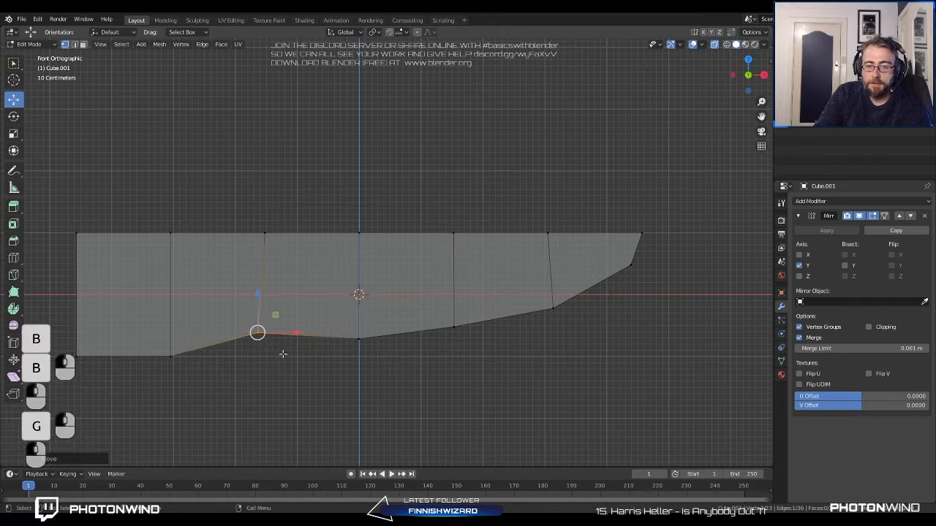
pyautogui.press('a')
pyautogui.press('a')
# Raise the bottom vertices of the cut nearest the -X end by about a third of the side's height, slightly outward.
pyautogui.press('b')
pyautogui.moveTo(164, 333); pyautogui.dragTo(184, 375)
pyautogui.press('g')
pyautogui.click(180, 335)
pyautogui.press('a')
pyautogui.press('a')
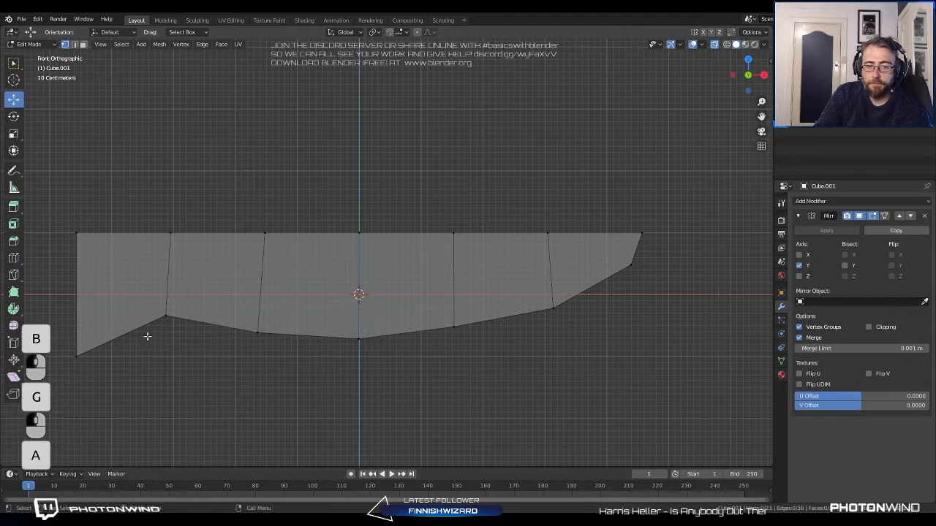
# Raise the bottom corner vertices at the -X end to about a quarter of the side's height below the upper edge.
pyautogui.press('b')
pyautogui.moveTo(62, 338); pyautogui.dragTo(92, 385)
pyautogui.press('g')
pyautogui.click(79, 260)
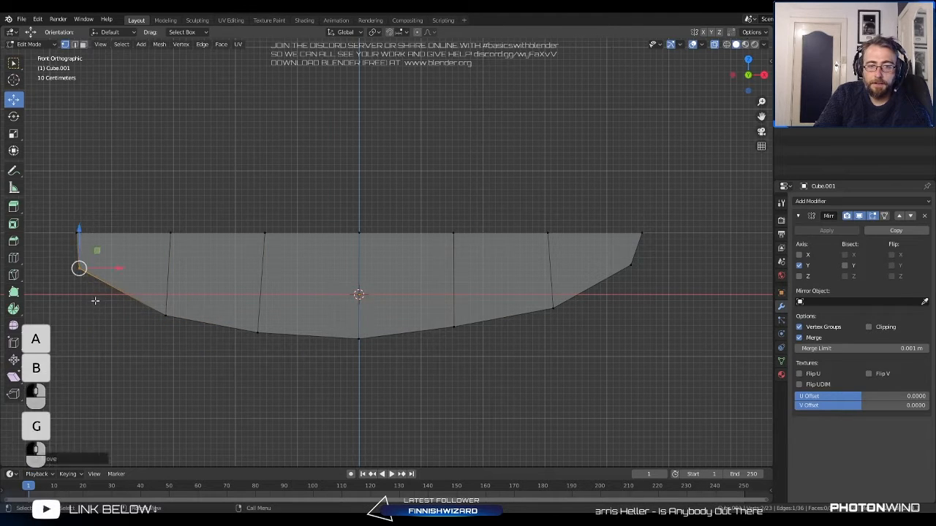
pyautogui.press('a')
pyautogui.press('a')
# Select both the upper and lower vertices at the -X end and move them together upward and slightly outward.
pyautogui.press('b')
pyautogui.moveTo(51, 204); pyautogui.dragTo(97, 306)
pyautogui.press('g')
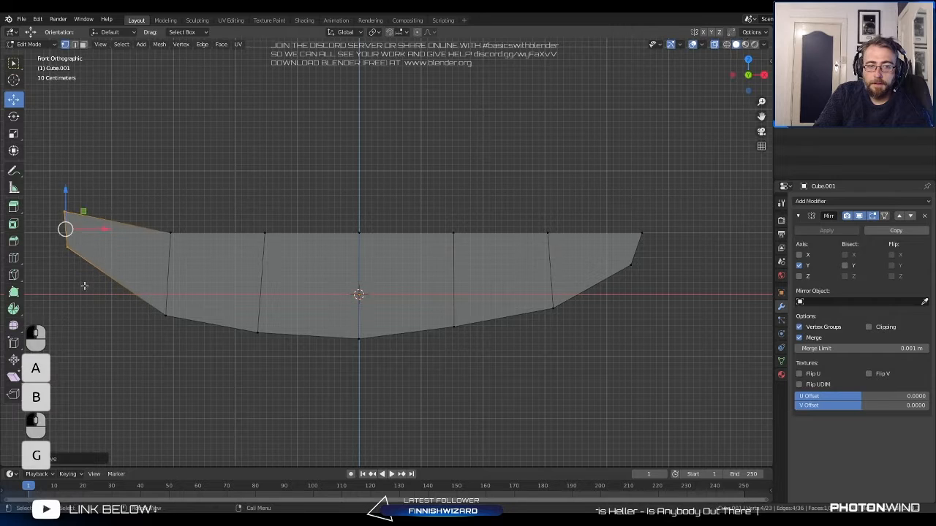
pyautogui.click(85, 286)
pyautogui.press('a')
pyautogui.press('a')
# Move the upper and lower vertices of the cut nearest the -X end slightly up and outward to follow the raised end.
pyautogui.press('b')
pyautogui.moveTo(110, 211); pyautogui.dragTo(201, 356)
pyautogui.press('g')
pyautogui.click(192, 346)
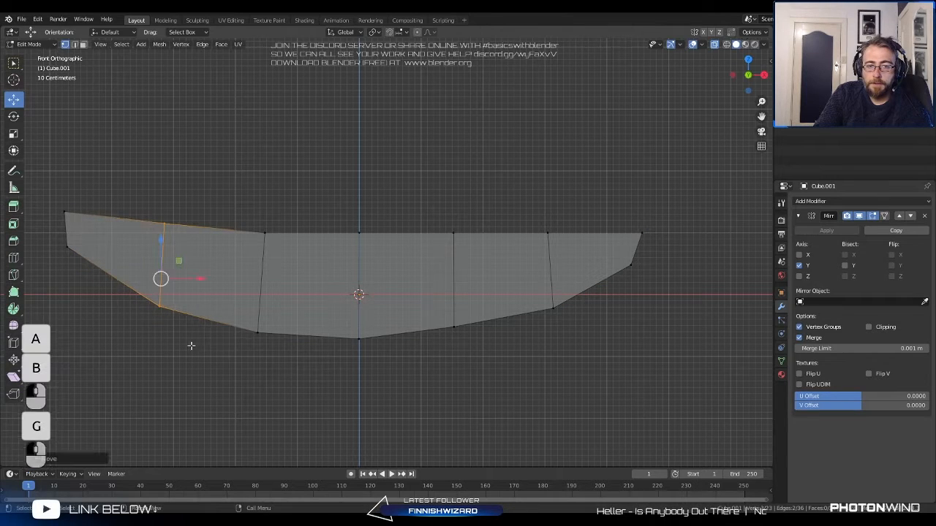
# Raise the upper and lower vertices at the -X end about 0.3 m further and slightly outward.
pyautogui.press('a')
pyautogui.press('a')
pyautogui.press('b')
pyautogui.moveTo(46, 175); pyautogui.dragTo(98, 272)
pyautogui.press('g')
pyautogui.click(87, 261)
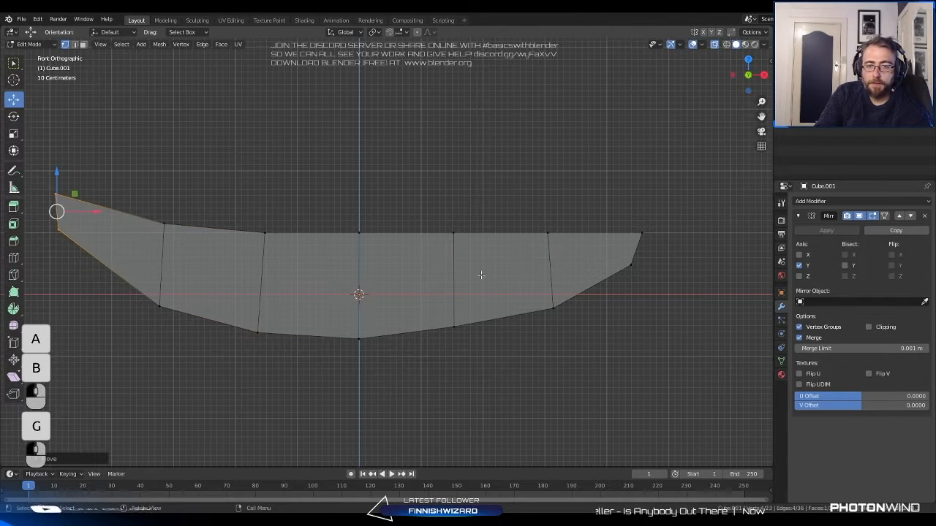
# Move the upper and lower vertices at the +X end about 0.5 m up and 0.5 m outward.
pyautogui.press('a')
pyautogui.press('a')
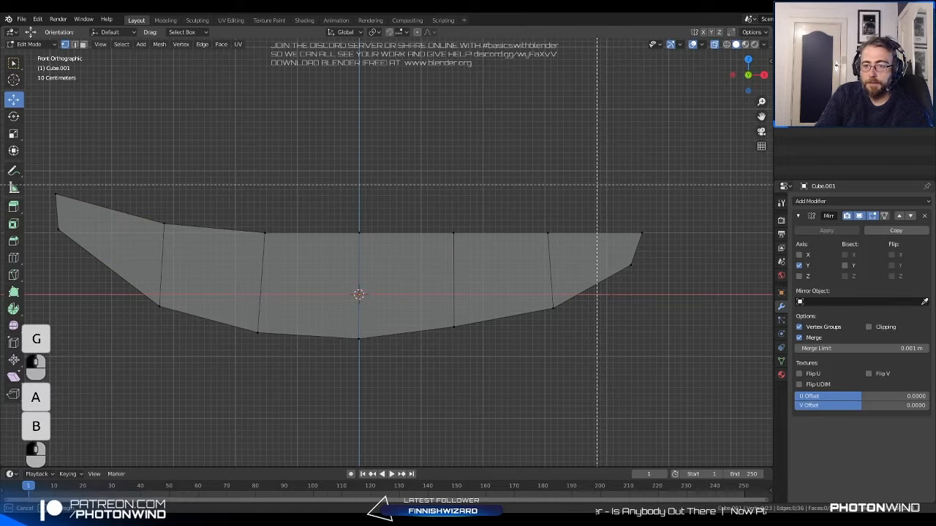
pyautogui.moveTo(597, 185); pyautogui.dragTo(704, 320)
pyautogui.press('g')
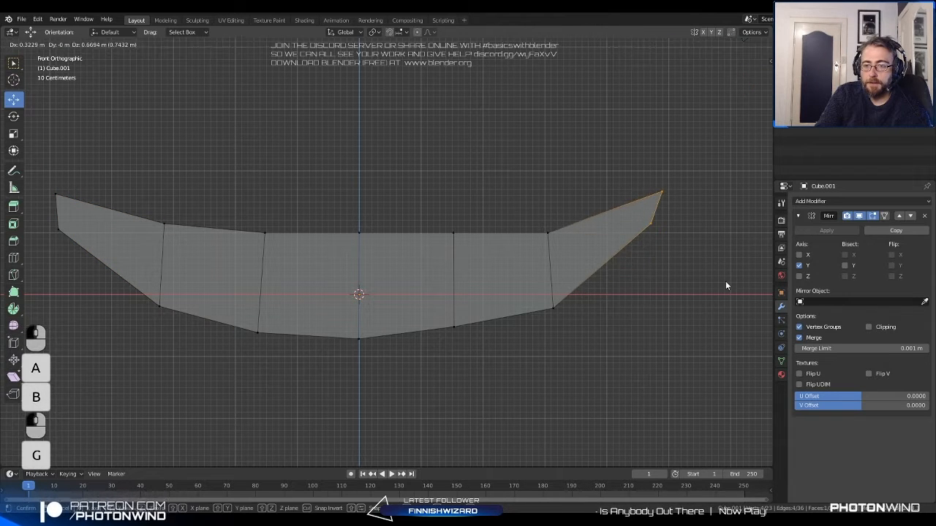
pyautogui.click(736, 289)
# Move the vertices of the cut nearest the +X end about 0.2 m outward and 0.1 m up.
pyautogui.press('a')
pyautogui.press('a')
pyautogui.press('b')
pyautogui.moveTo(501, 207); pyautogui.dragTo(596, 361)
pyautogui.press('g')
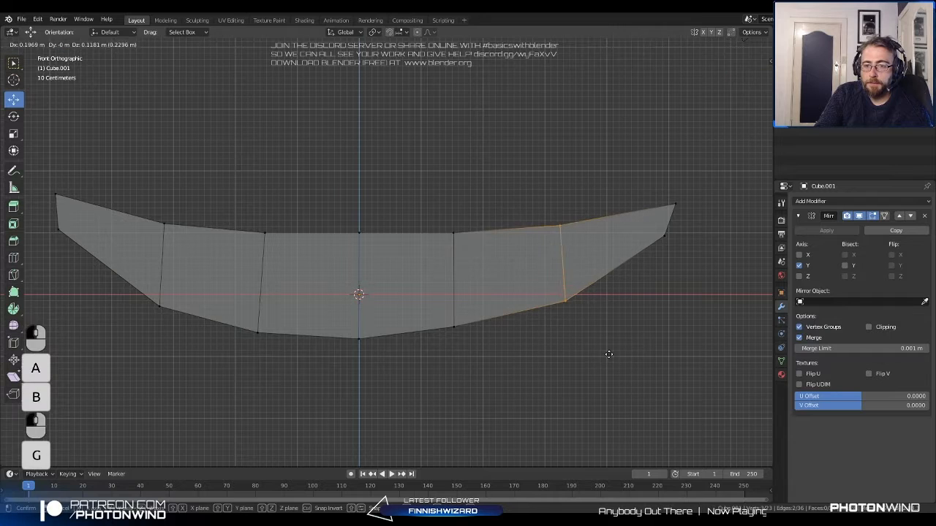
pyautogui.click(609, 354)
# Shift the vertices of the first cut on the +X side of the centre about 0.13 m outward and slightly up.
pyautogui.press('a')
pyautogui.press('b')
pyautogui.moveTo(433, 204); pyautogui.dragTo(506, 359)
pyautogui.press('g')
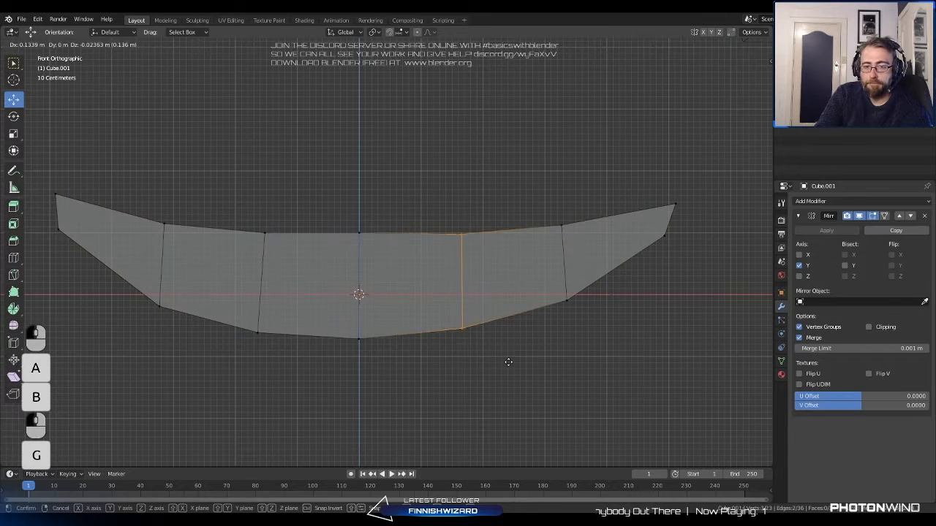
pyautogui.click(508, 358)
# Raise the vertices of the first cut on the -X side of the centre by about 0.04 m.
pyautogui.press('a')
pyautogui.press('b')
pyautogui.moveTo(217, 198); pyautogui.dragTo(293, 352)
pyautogui.press('g')
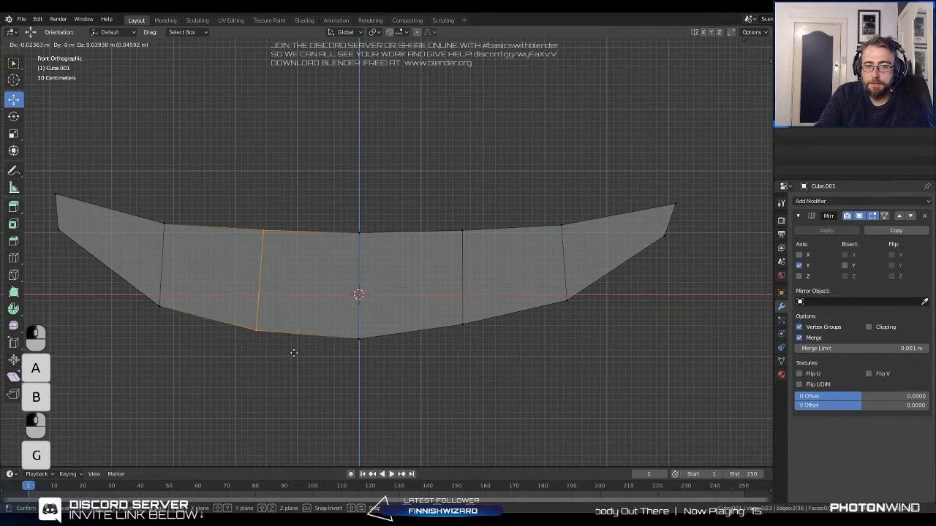
pyautogui.click(294, 353)
# Move the vertices of the cut nearest the -X end about 0.08 m up and slightly outward.
pyautogui.press('a')
pyautogui.press('b')
pyautogui.moveTo(129, 188); pyautogui.dragTo(203, 336)
pyautogui.press('g')
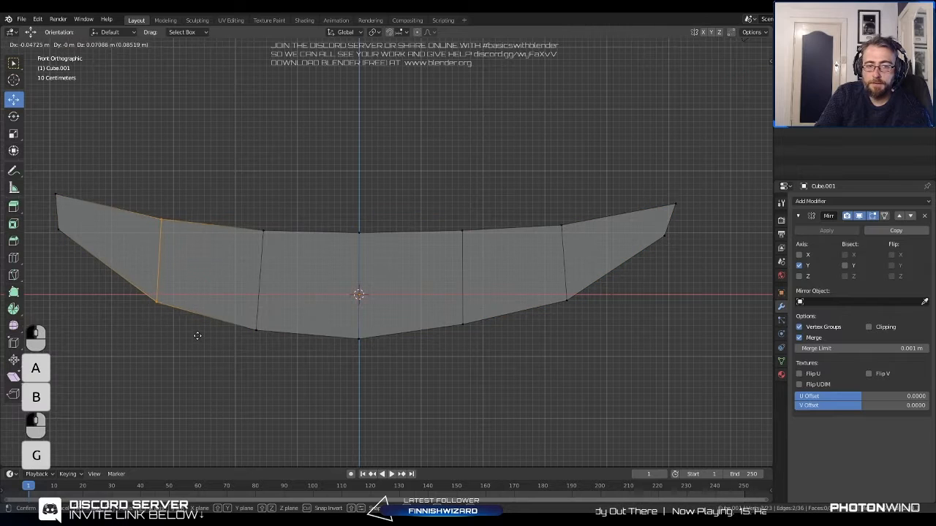
pyautogui.click(257, 315)
# In top view, pull the outer vertices at the -X end about 0.7 m toward the centre line.
pyautogui.scroll(-3, 257, 315)
pyautogui.scroll(1, 303, 303)
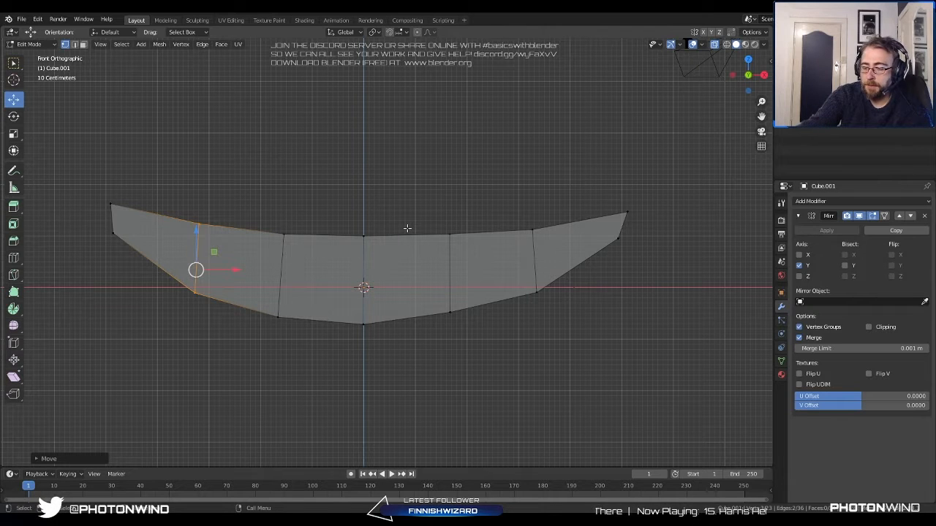
pyautogui.press('KP_7')
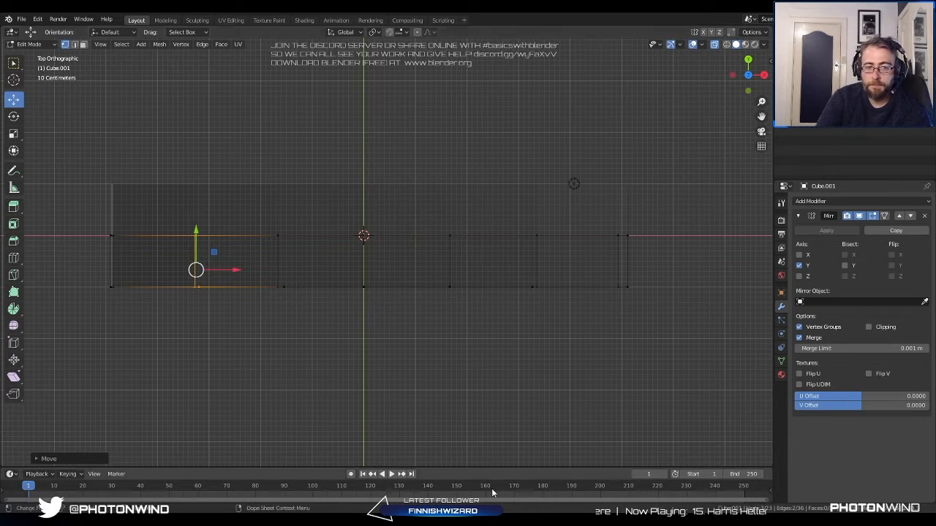
pyautogui.hotkey('alt', 'a')
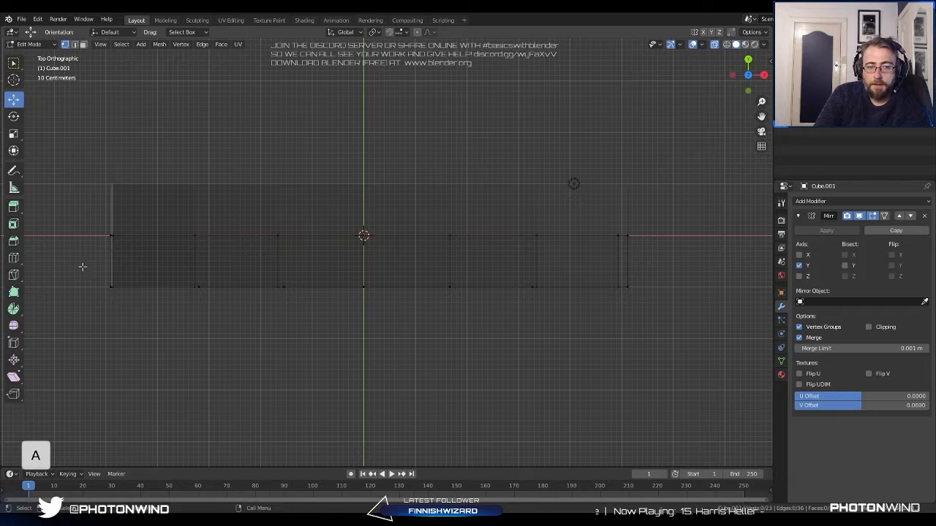
pyautogui.press('b')
pyautogui.moveTo(75, 263); pyautogui.dragTo(115, 301)
pyautogui.press('g')
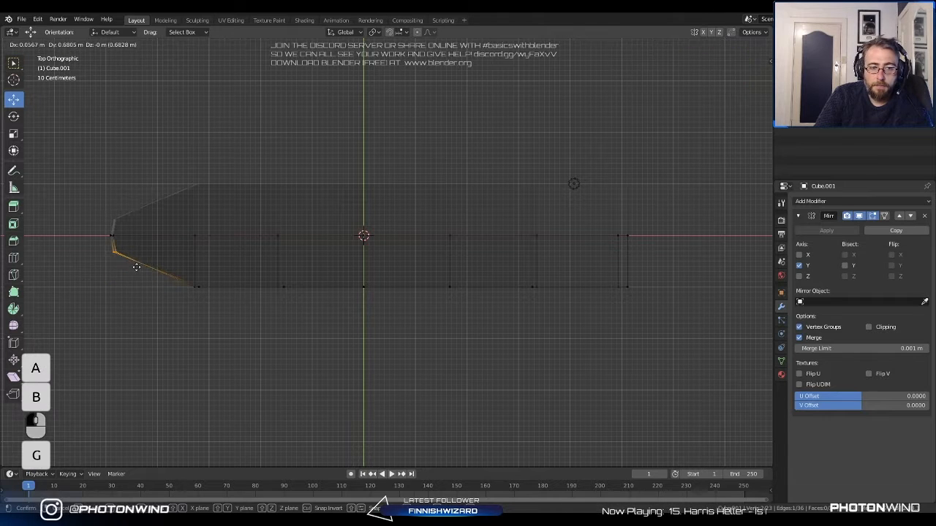
pyautogui.click(117, 248)
# Pull the outer vertices of the cut nearest the -X end about 0.3 m toward the centre line.
pyautogui.hotkey('alt', 'a')
pyautogui.press('b')
pyautogui.moveTo(155, 263); pyautogui.dragTo(211, 304)
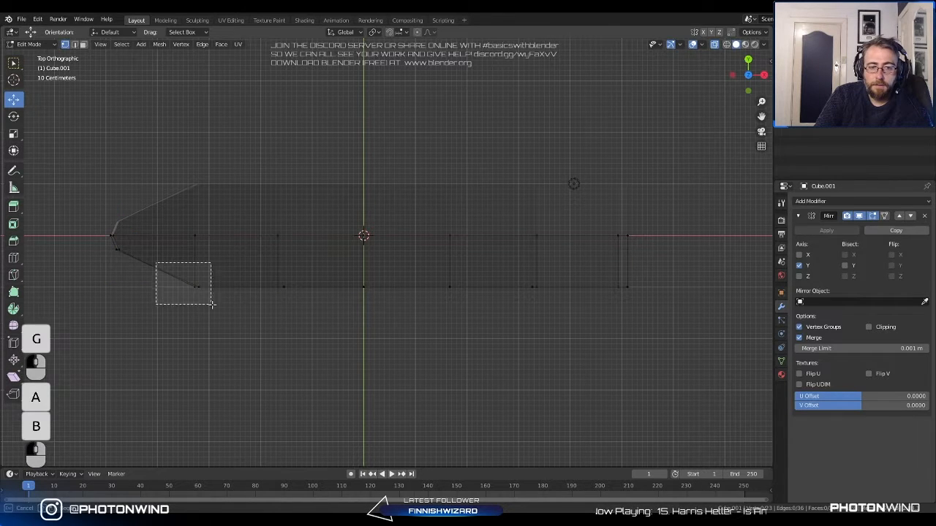
pyautogui.press('g')
pyautogui.click(221, 292)
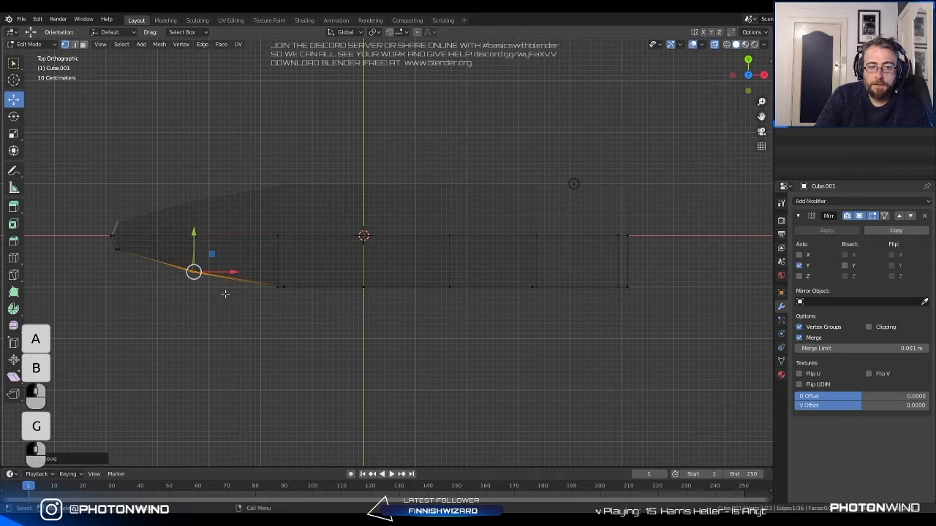
# Move the outer vertices of the second cut from the -X end about 0.1 m toward the centre line.
pyautogui.hotkey('alt', 'a')
pyautogui.press('b')
pyautogui.press('g')
pyautogui.moveTo(249, 274); pyautogui.dragTo(389, 307)
pyautogui.click(315, 299)
pyautogui.press('a')
pyautogui.press('a')
pyautogui.press('b')
pyautogui.press('g')
pyautogui.rightClick(390, 305)
pyautogui.press('a')
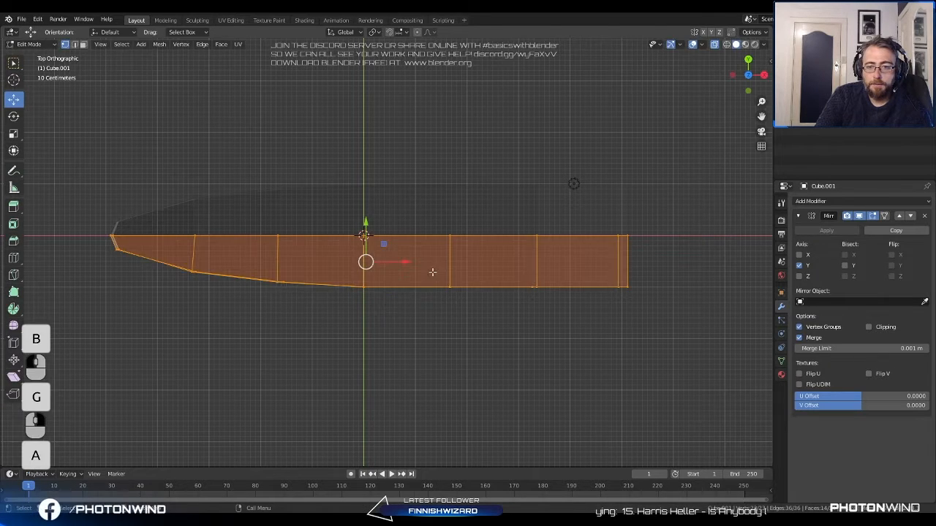
pyautogui.press('a')
pyautogui.press('b')
pyautogui.moveTo(436, 272); pyautogui.dragTo(480, 316)
pyautogui.rightClick(483, 319)
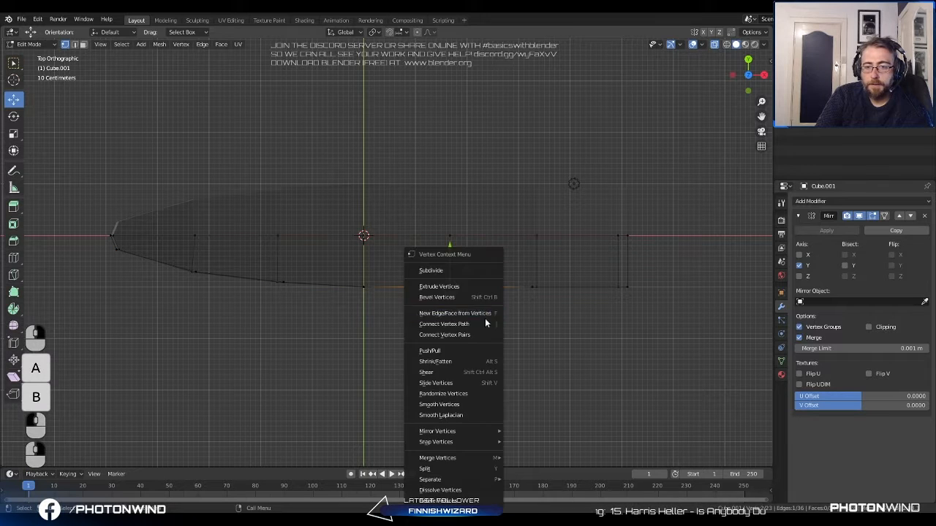
# Move the outer vertices of the cut nearest the +X end about 0.2 m toward the centre line.
pyautogui.keyDown('shift'); pyautogui.moveTo(417, 149); pyautogui.dragTo(294, 161, button='middle'); pyautogui.keyUp('shift')
pyautogui.press('a')
pyautogui.press('a')
pyautogui.press('b')
pyautogui.moveTo(396, 286); pyautogui.dragTo(439, 324)
pyautogui.press('g')
pyautogui.click(438, 316)
# Pull the outer vertices at the +X end about 0.8 m toward the centre line, tapering that end.
pyautogui.press('a')
pyautogui.press('a')
pyautogui.press('b')
pyautogui.moveTo(472, 282); pyautogui.dragTo(523, 319)
pyautogui.press('g')
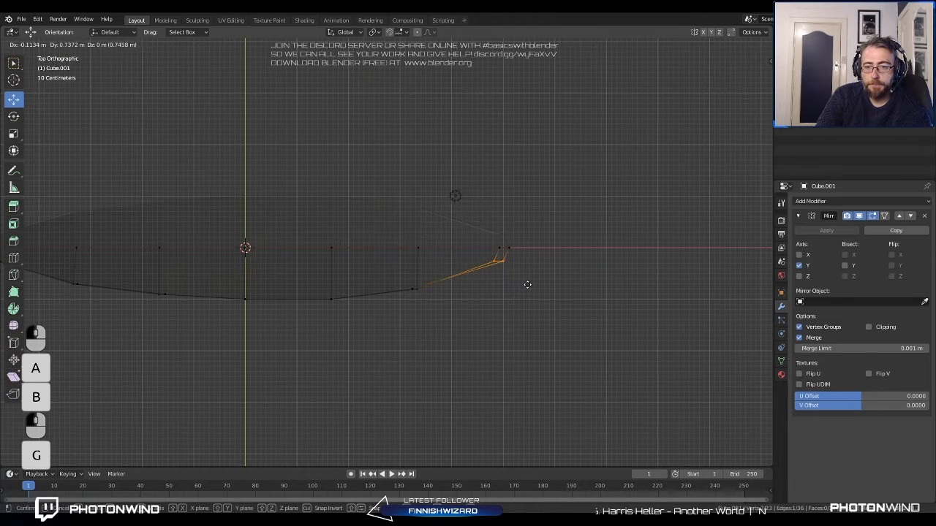
pyautogui.click(527, 285)
pyautogui.scroll(-1, 505, 291)
pyautogui.scroll(2, 499, 286)
pyautogui.press('g')
pyautogui.click(503, 301)
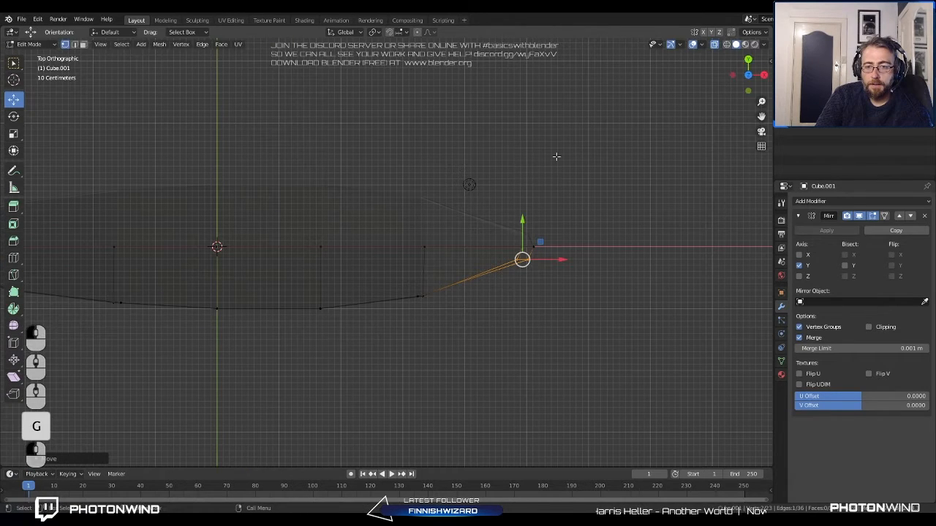
# Turn off X-ray and move the selected +X end vertices about 0.5 m toward -X and 0.2 m outward to form a point.
pyautogui.click(716, 46)
pyautogui.scroll(-1, 453, 220)
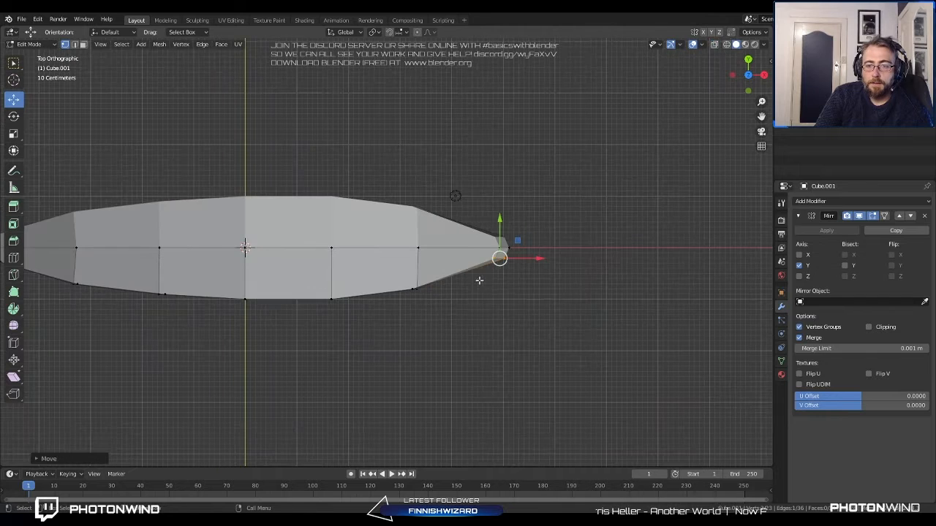
pyautogui.press('g')
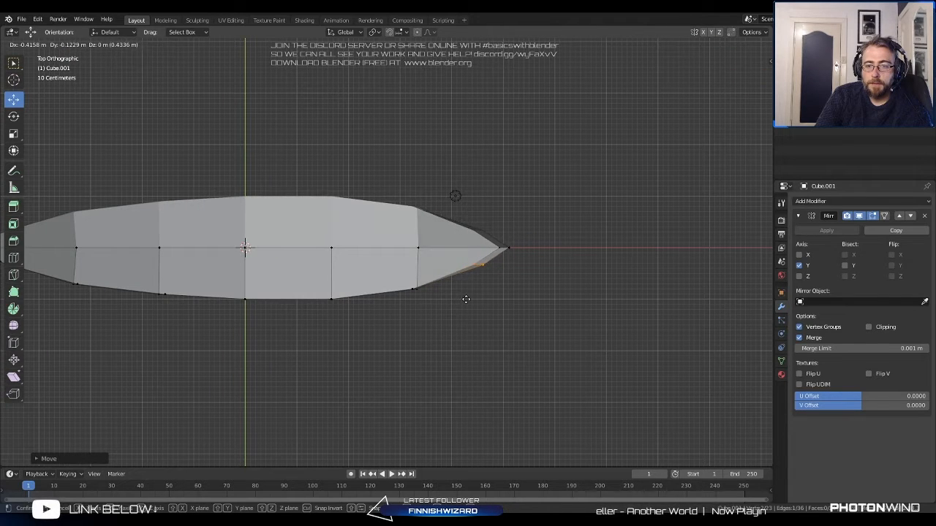
pyautogui.click(460, 304)
pyautogui.keyDown('shift'); pyautogui.moveTo(264, 263); pyautogui.dragTo(426, 270, button='middle'); pyautogui.keyUp('shift')
pyautogui.scroll(-1, 426, 270)
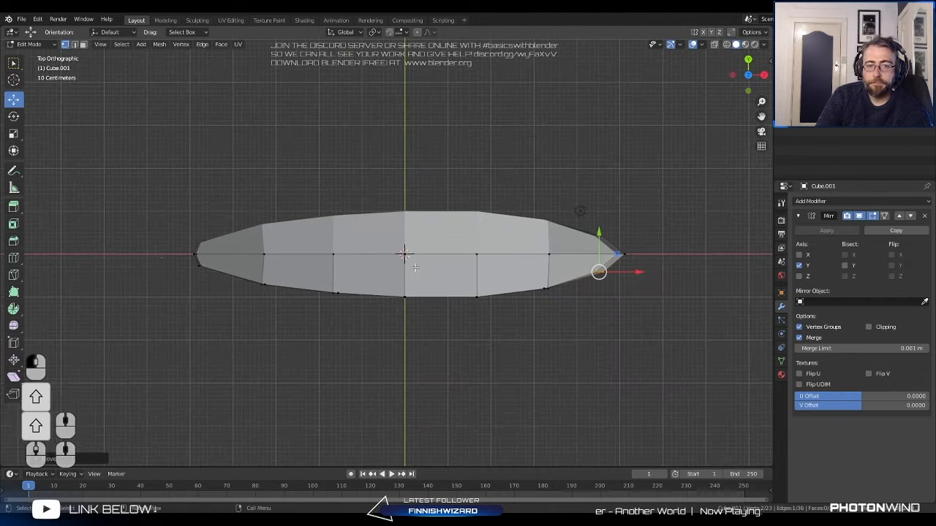
# Select the outer vertices at the -X end and shift them slightly toward +X.
pyautogui.press('a')
pyautogui.press('a')
pyautogui.press('b')
pyautogui.moveTo(171, 260); pyautogui.dragTo(206, 275)
pyautogui.press('g')
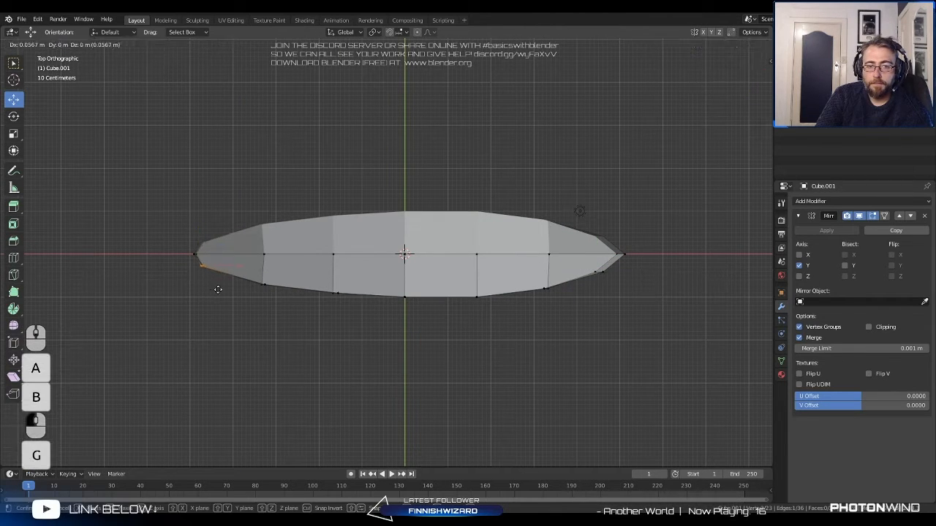
pyautogui.click(221, 288)
# In right view, raise the visible lower outer vertices about 0.75 m and move them about 0.15 m inward to angle the hull bottom.
pyautogui.moveTo(221, 288); pyautogui.dragTo(236, 274, button='middle')
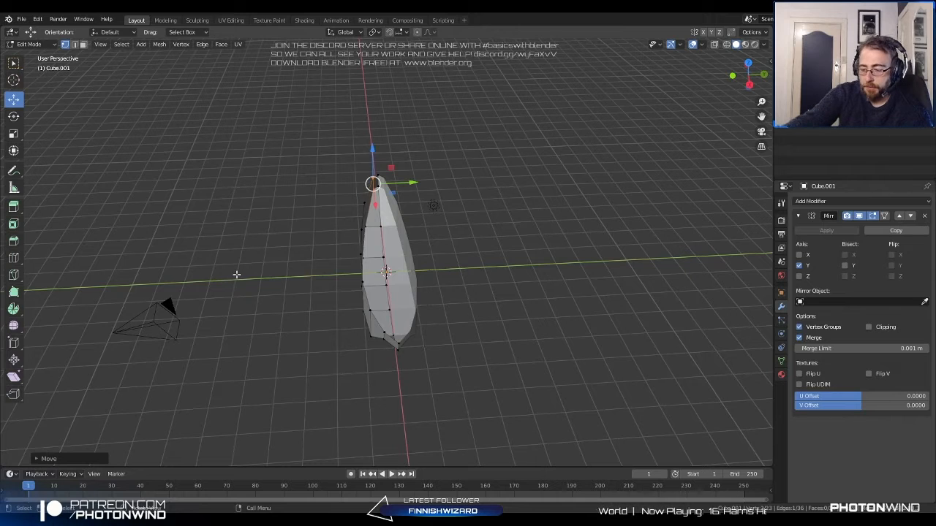
pyautogui.press('KP_3')
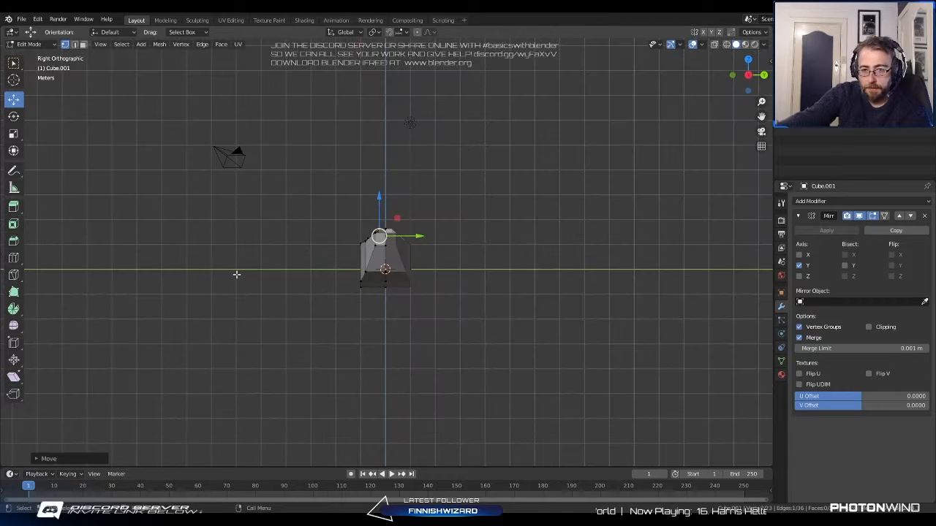
pyautogui.scroll(5, 236, 274)
pyautogui.hotkey('alt', 'a')
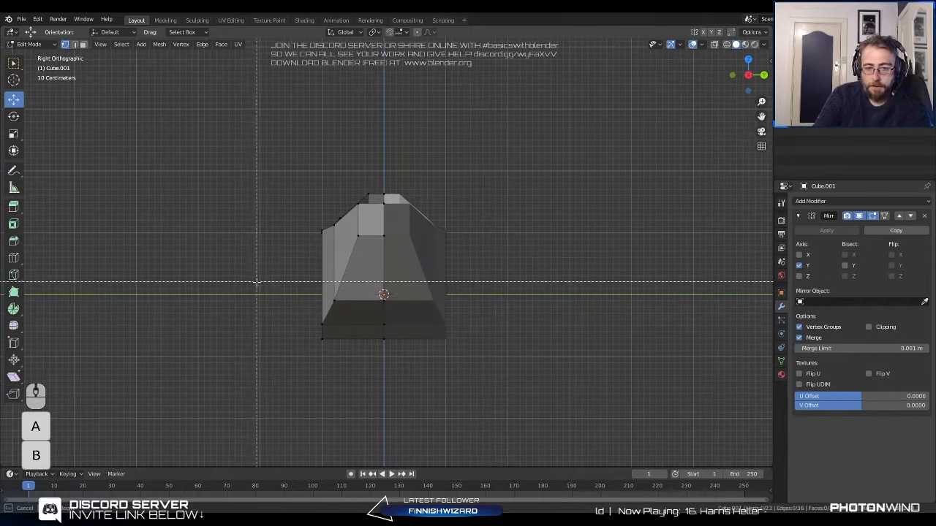
pyautogui.moveTo(256, 289); pyautogui.dragTo(358, 386)
pyautogui.press('g')
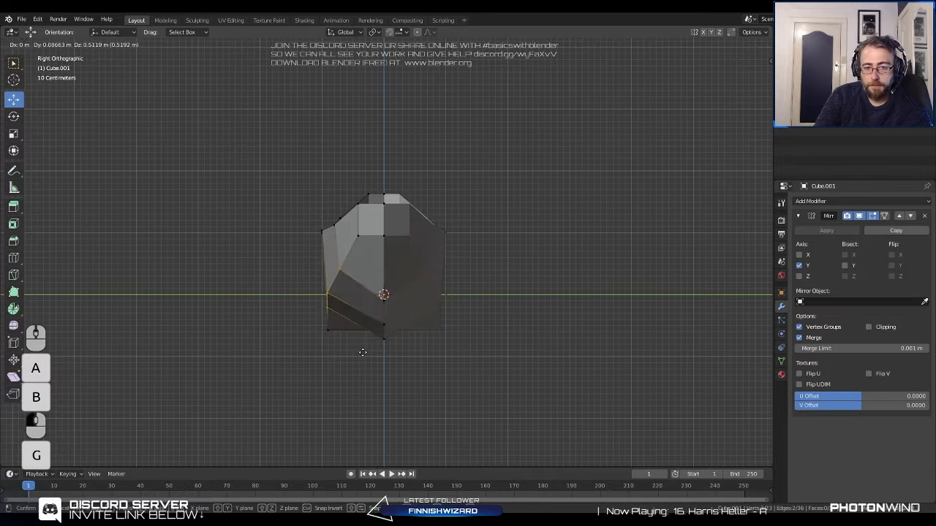
pyautogui.click(366, 337)
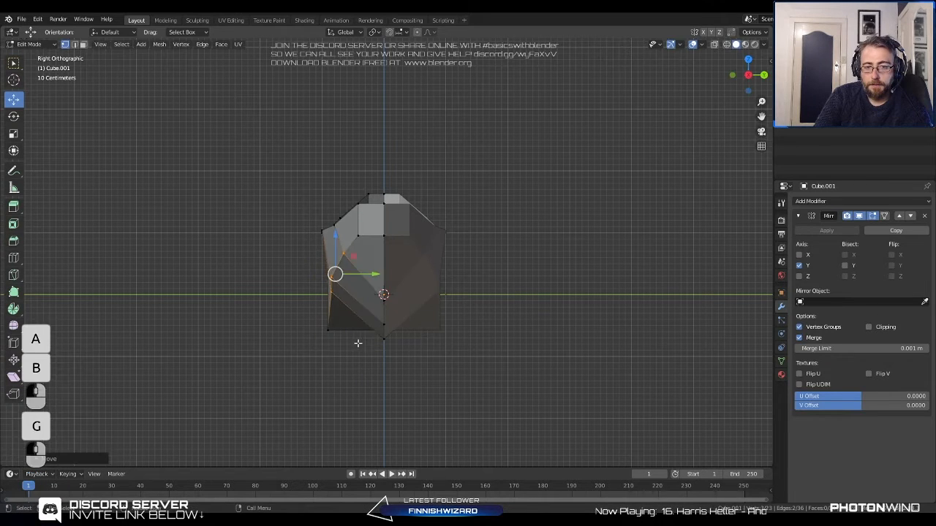
# Raise the remaining low outer vertex on the -X side about 0.6 m and move it slightly inward.
pyautogui.hotkey('alt', 'a')
pyautogui.press('b')
pyautogui.moveTo(309, 313); pyautogui.dragTo(342, 353)
pyautogui.press('g')
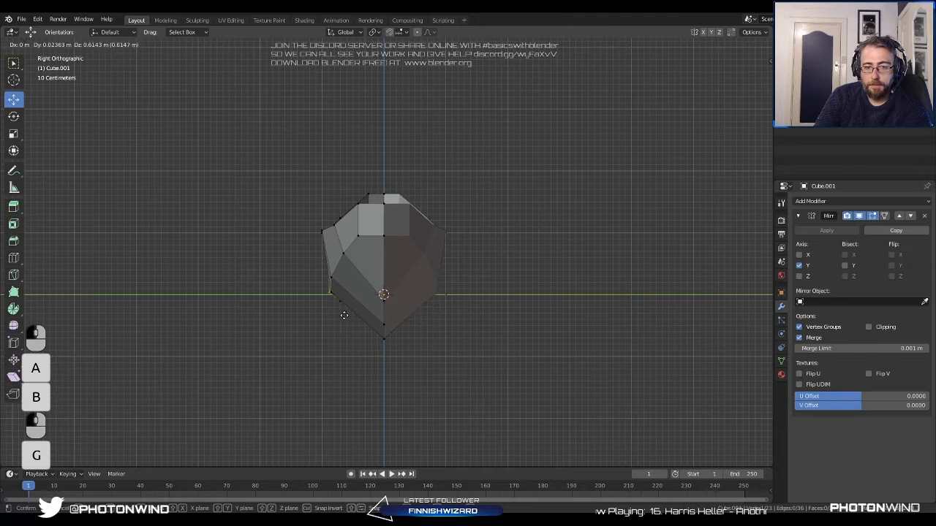
pyautogui.click(346, 316)
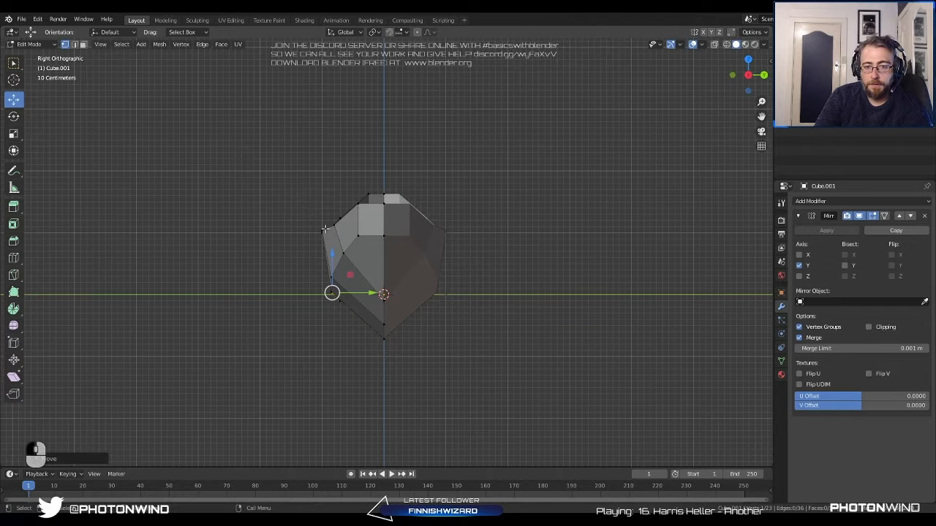
# Raise the lower outer vertex of the cut nearest the -X end to even out the hull side.
pyautogui.moveTo(388, 339); pyautogui.dragTo(333, 281, button='middle')
pyautogui.press('g')
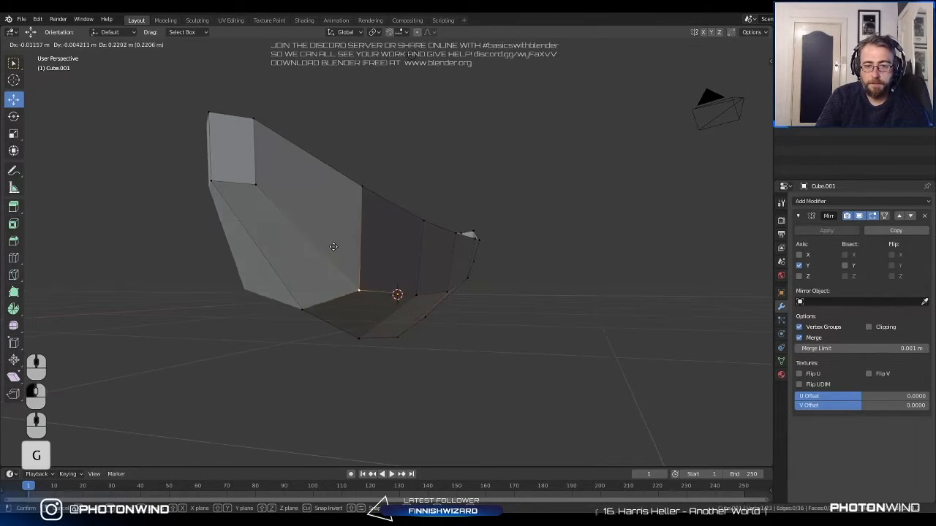
pyautogui.click(326, 233)
# In Object Mode, widen the whole hull by scaling it about 1.59 along Y.
pyautogui.moveTo(326, 233); pyautogui.dragTo(277, 310, button='middle')
pyautogui.press('Tab')
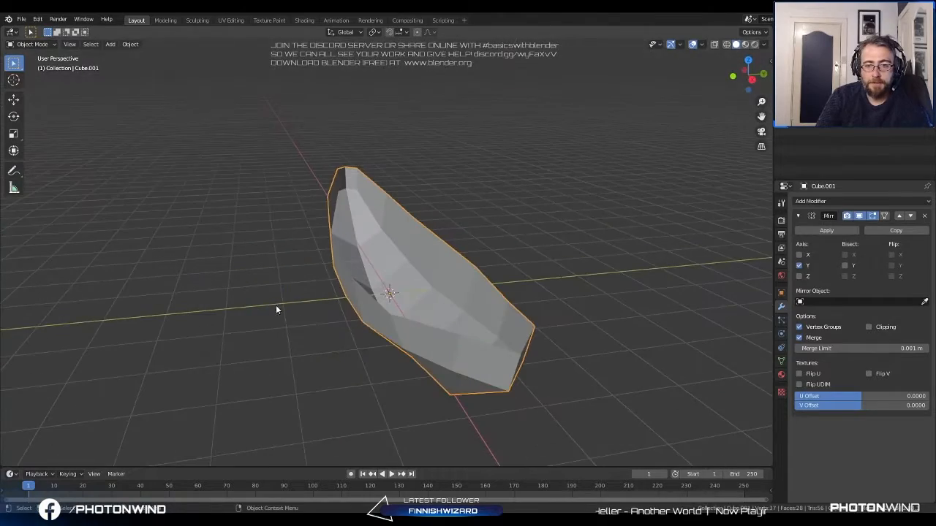
pyautogui.press('Tab')
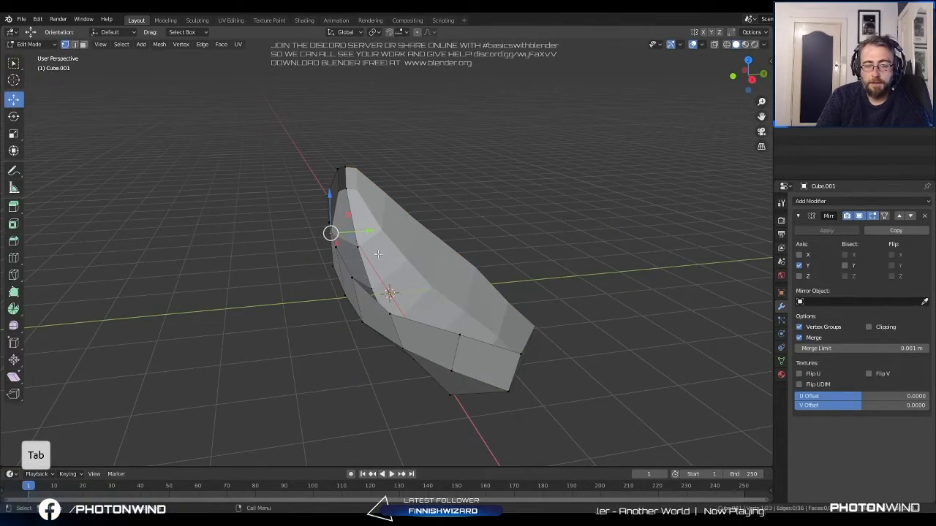
pyautogui.press('Tab')
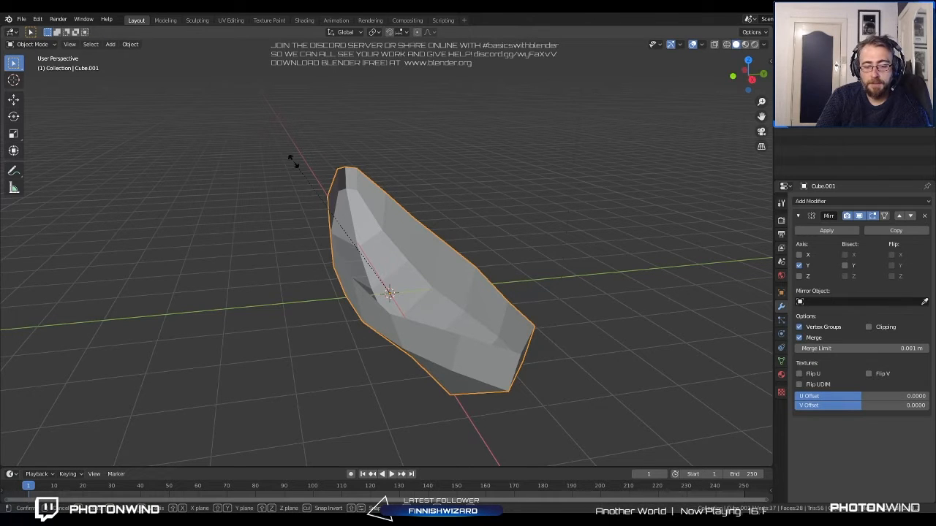
pyautogui.press('s')
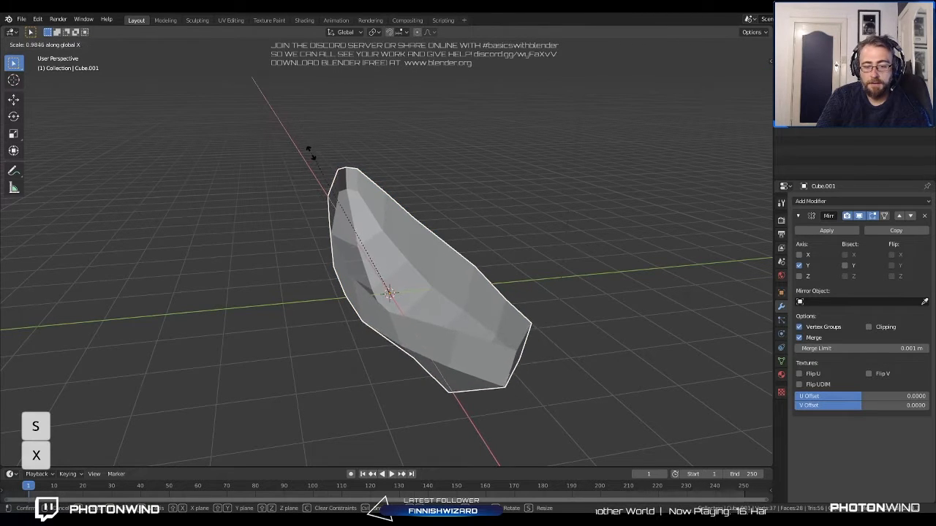
pyautogui.press('y')
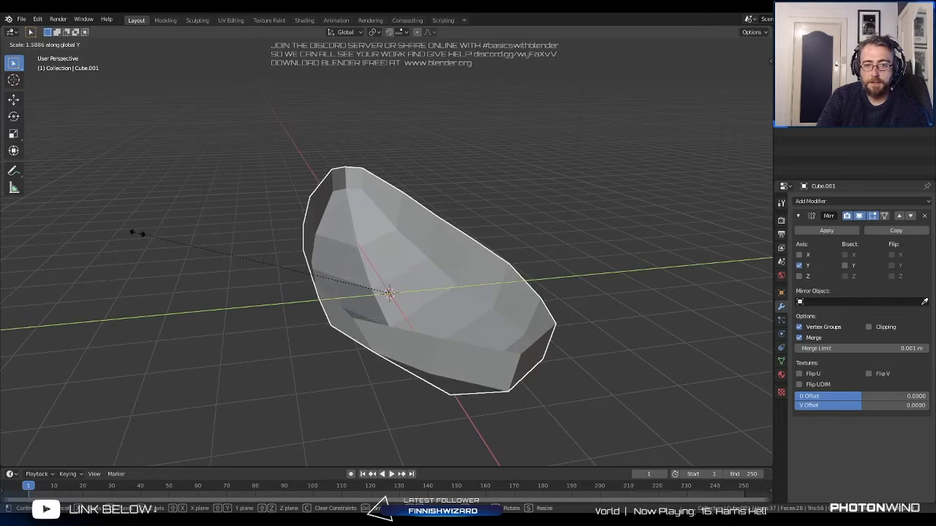
pyautogui.click(139, 236)
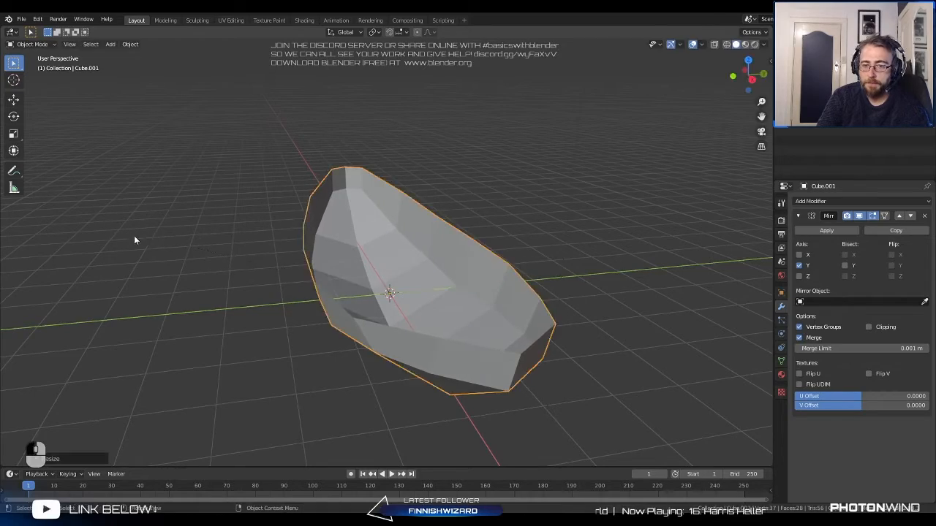
# Examine the widened hull from the side and from above to judge its proportions.
pyautogui.moveTo(134, 235)
pyautogui.mouseDown(button='middle')
pyautogui.moveTo(224, 214)
pyautogui.moveTo(270, 270)
pyautogui.moveTo(345, 277)
pyautogui.moveTo(432, 211)
pyautogui.moveTo(465, 173)
pyautogui.moveTo(307, 189)
pyautogui.moveTo(193, 234)
pyautogui.moveTo(119, 226)
pyautogui.mouseUp(button='middle')
pyautogui.click(181, 230)
pyautogui.moveTo(181, 229); pyautogui.dragTo(300, 251, button='middle')
pyautogui.moveTo(370, 251); pyautogui.dragTo(568, 311, button='middle')
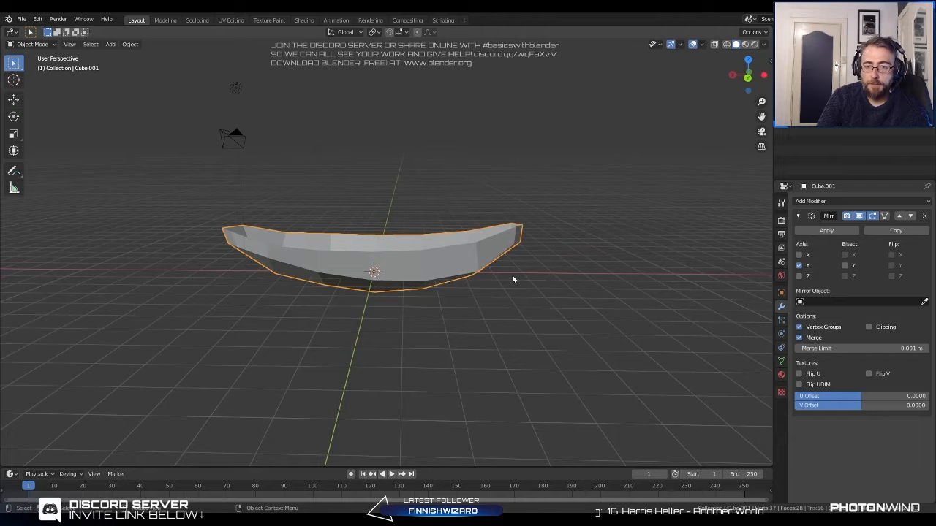
pyautogui.moveTo(207, 305); pyautogui.dragTo(329, 177, button='middle')
pyautogui.press('Tab')
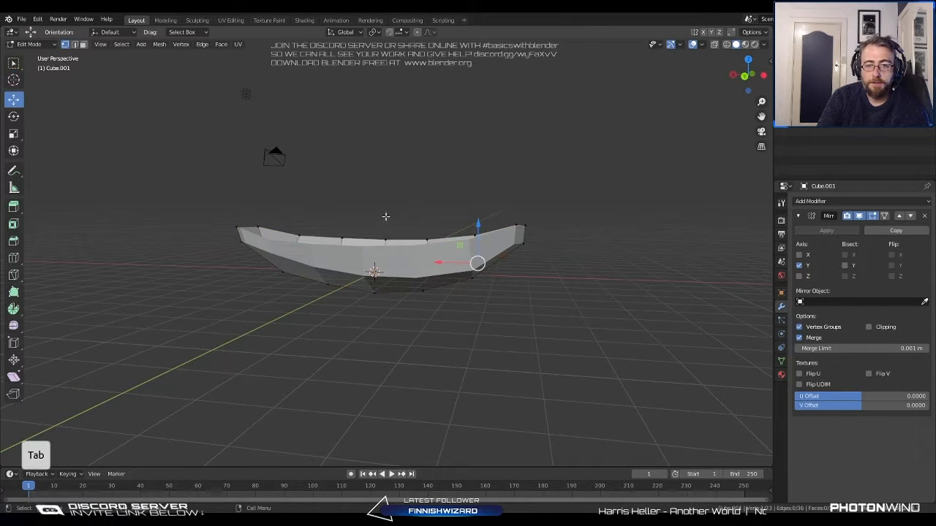
pyautogui.moveTo(377, 214)
pyautogui.mouseDown()
pyautogui.moveTo(384, 231)
pyautogui.moveTo(377, 232)
pyautogui.mouseUp()
pyautogui.press('Tab')
pyautogui.moveTo(377, 232); pyautogui.dragTo(265, 245, button='middle')
pyautogui.moveTo(332, 210); pyautogui.dragTo(317, 261, button='middle')
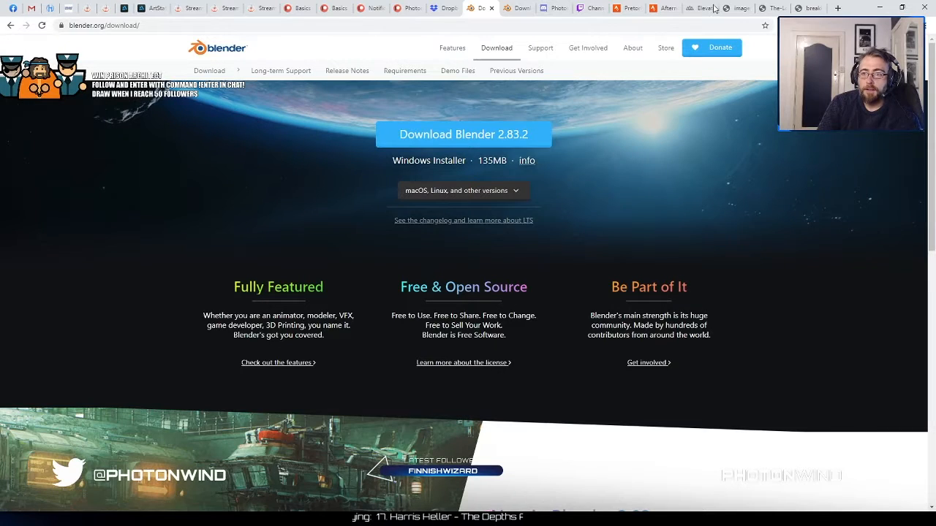
# Switch to the browser and review the film stills of the wooden boats as shape references.
pyautogui.click(734, 8)
pyautogui.click(772, 8)
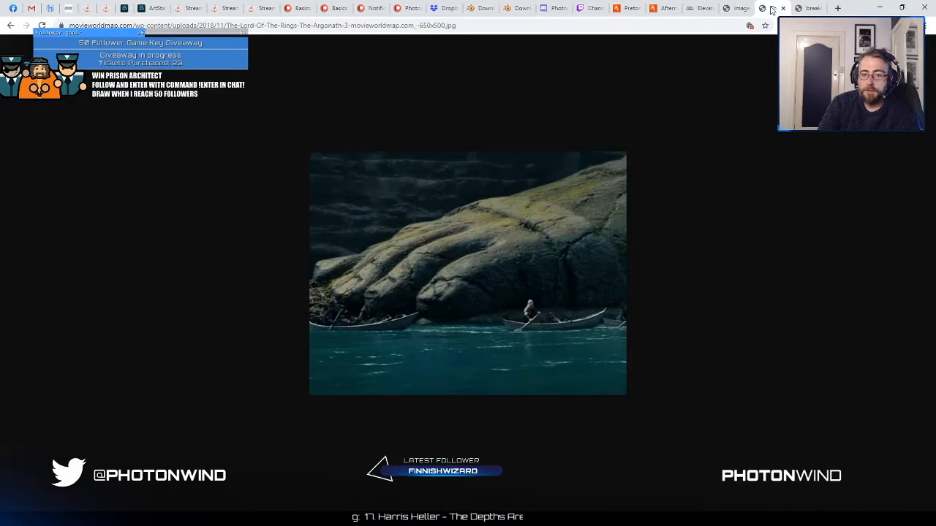
pyautogui.click(811, 8)
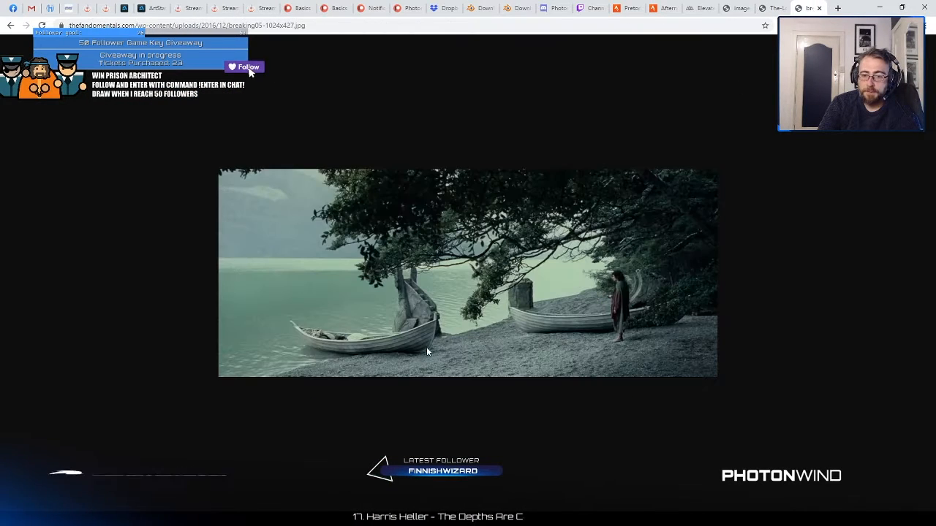
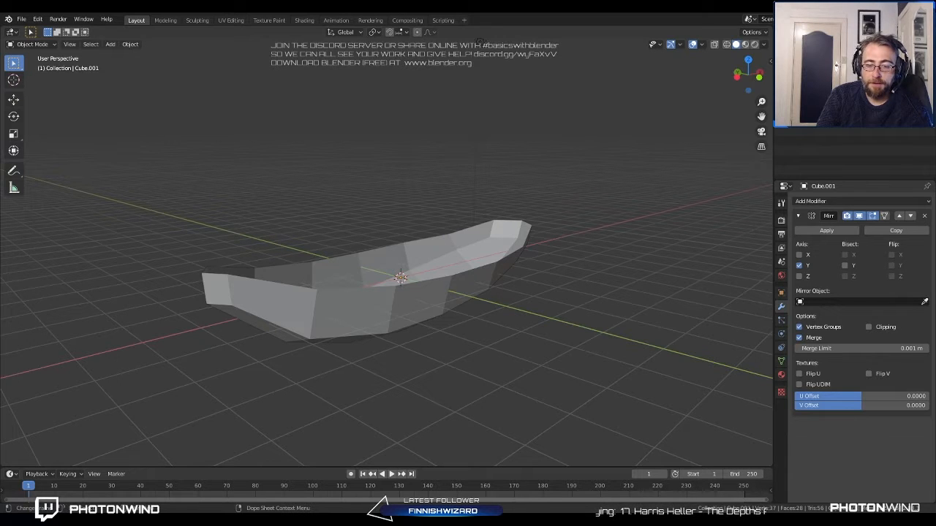
# Back in Blender, apply smooth shading to the hull object.
pyautogui.moveTo(486, 358); pyautogui.dragTo(287, 319, button='middle')
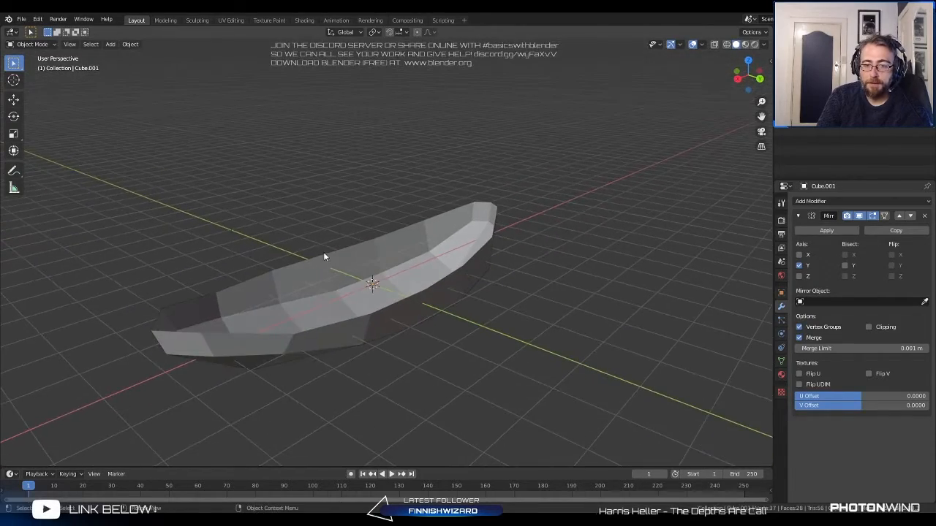
pyautogui.click(356, 259)
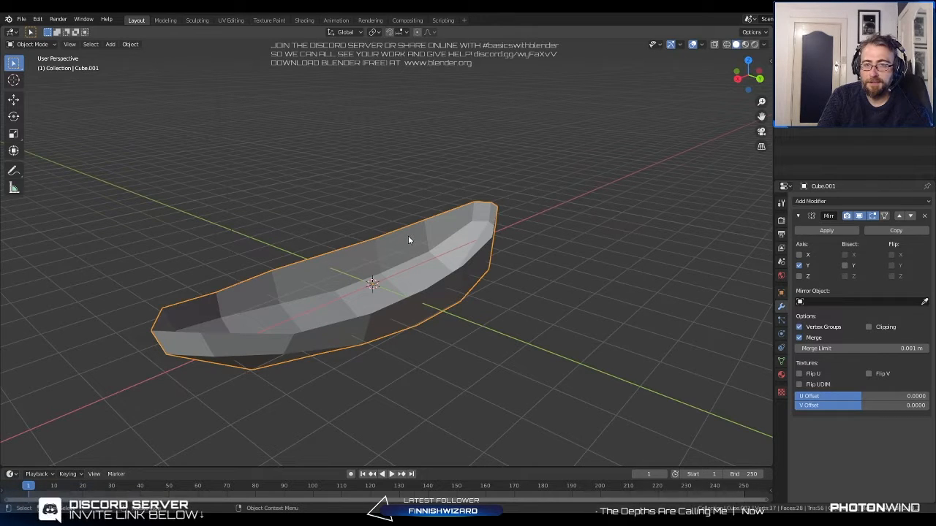
pyautogui.rightClick(346, 259)
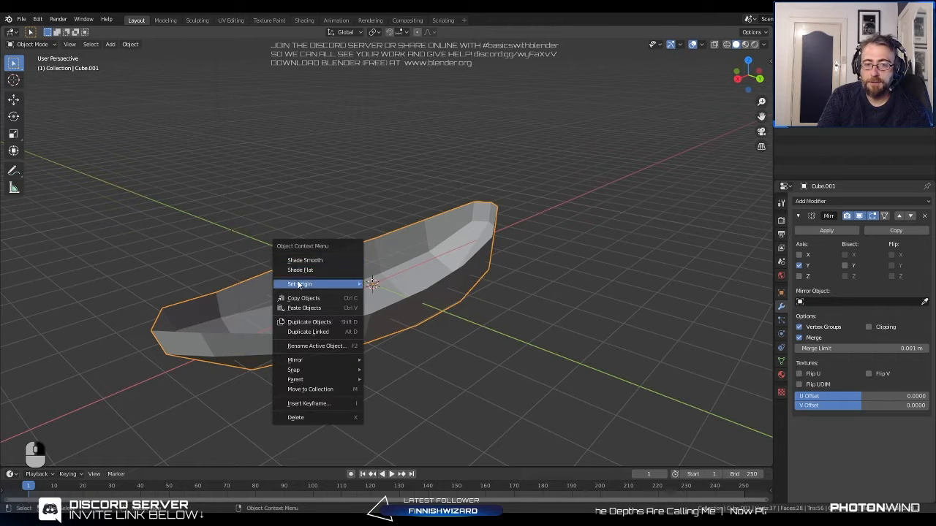
pyautogui.click(275, 204)
pyautogui.click(365, 264)
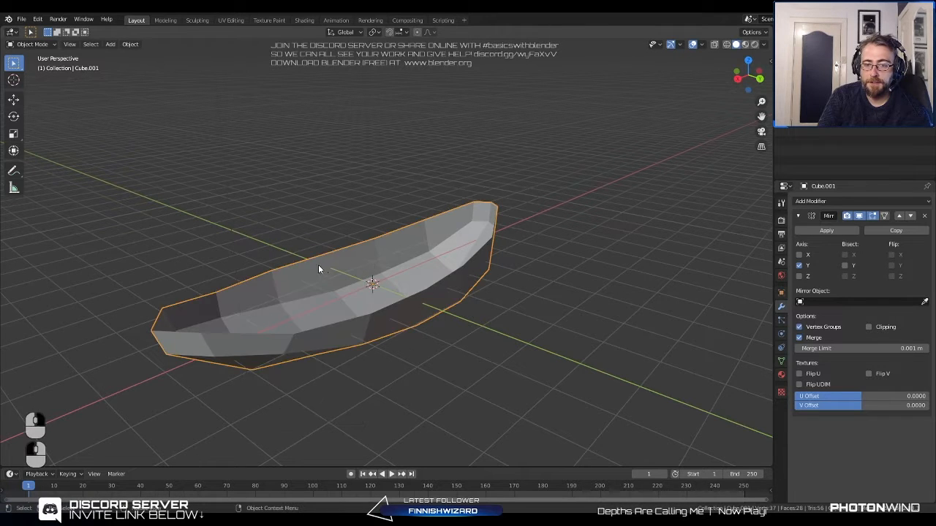
pyautogui.rightClick(316, 266)
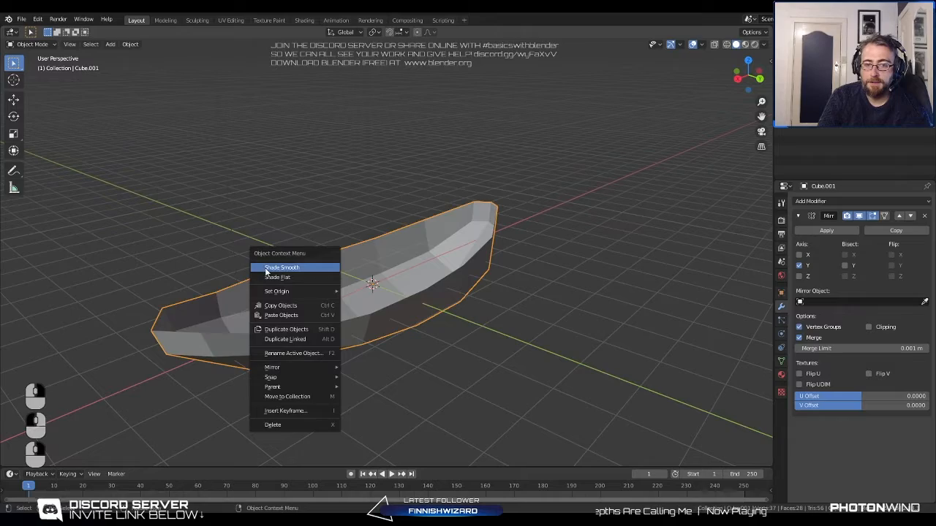
pyautogui.click(274, 268)
pyautogui.moveTo(264, 267); pyautogui.dragTo(244, 302, button='middle')
pyautogui.click(241, 198)
pyautogui.moveTo(241, 198); pyautogui.dragTo(305, 151, button='middle')
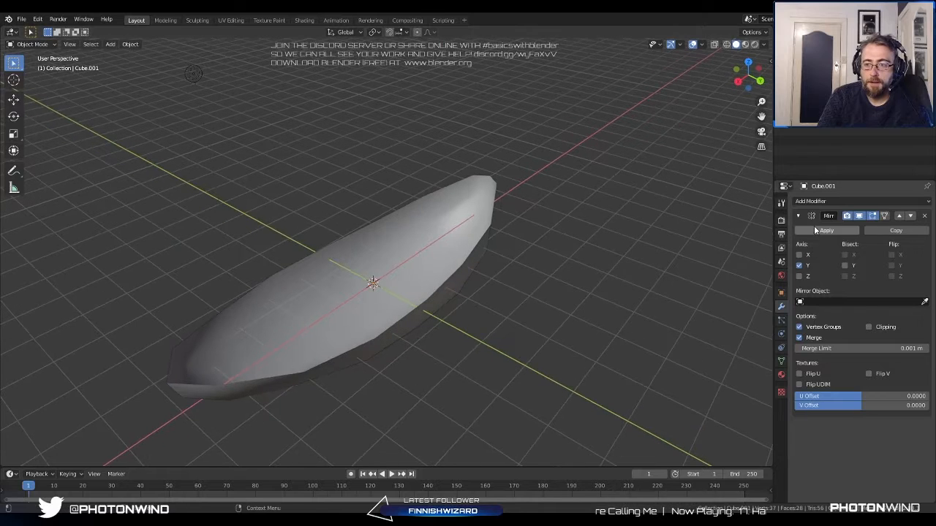
# Add a Subdivision Surface modifier to the hull and examine the rounded shape from its end and side.
pyautogui.click(808, 202)
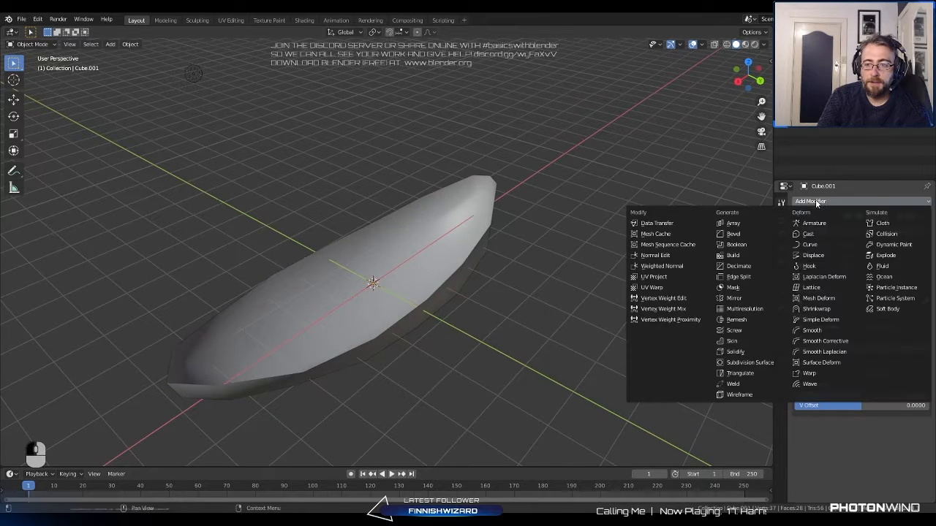
pyautogui.click(750, 363)
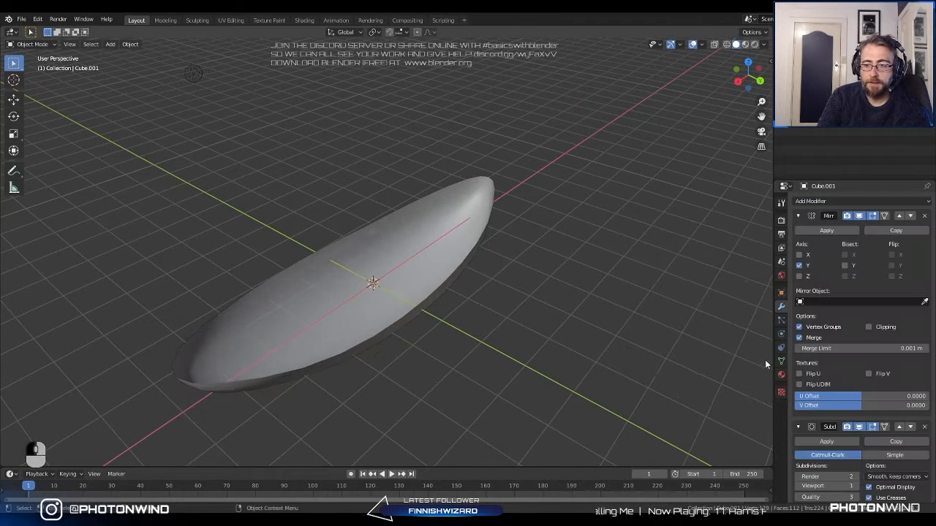
pyautogui.moveTo(554, 392); pyautogui.dragTo(594, 346, button='middle')
pyautogui.scroll(-2, 804, 385)
pyautogui.moveTo(395, 271); pyautogui.dragTo(315, 295, button='middle')
pyautogui.scroll(4, 315, 295)
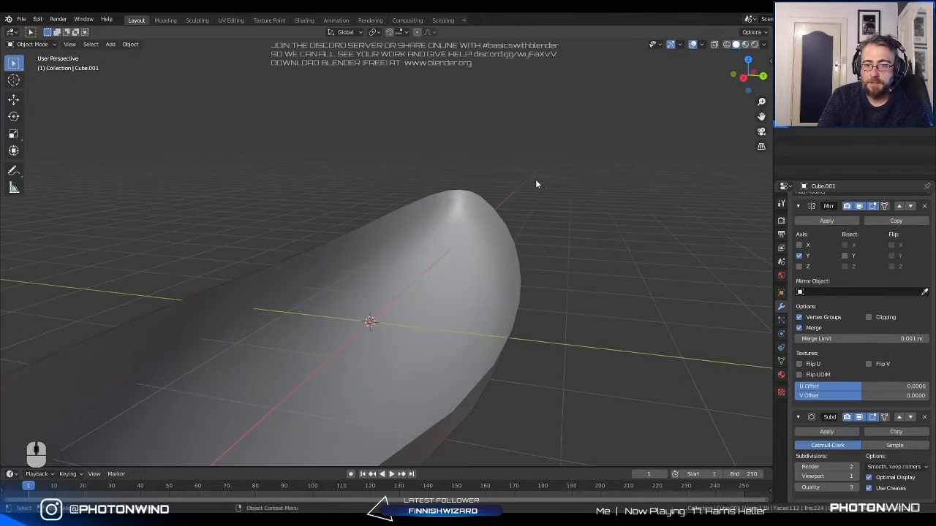
pyautogui.moveTo(536, 182); pyautogui.dragTo(612, 233, button='middle')
pyautogui.moveTo(235, 364); pyautogui.dragTo(286, 343, button='middle')
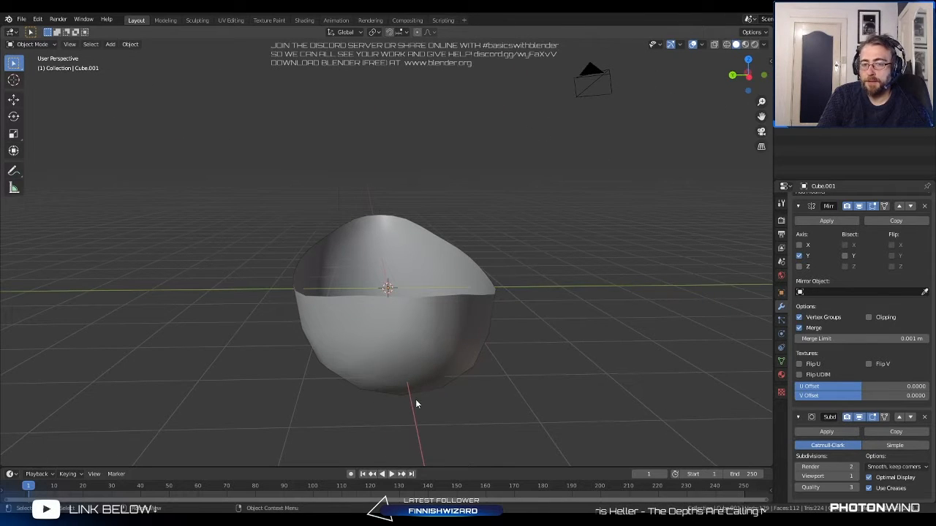
pyautogui.moveTo(408, 375); pyautogui.dragTo(401, 269, button='middle')
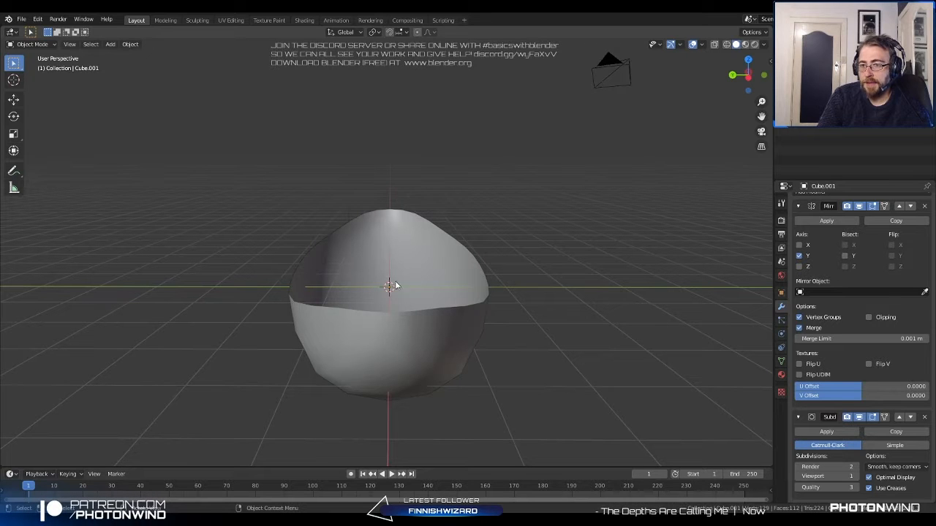
pyautogui.moveTo(339, 383); pyautogui.dragTo(574, 307, button='middle')
pyautogui.scroll(2, 417, 371)
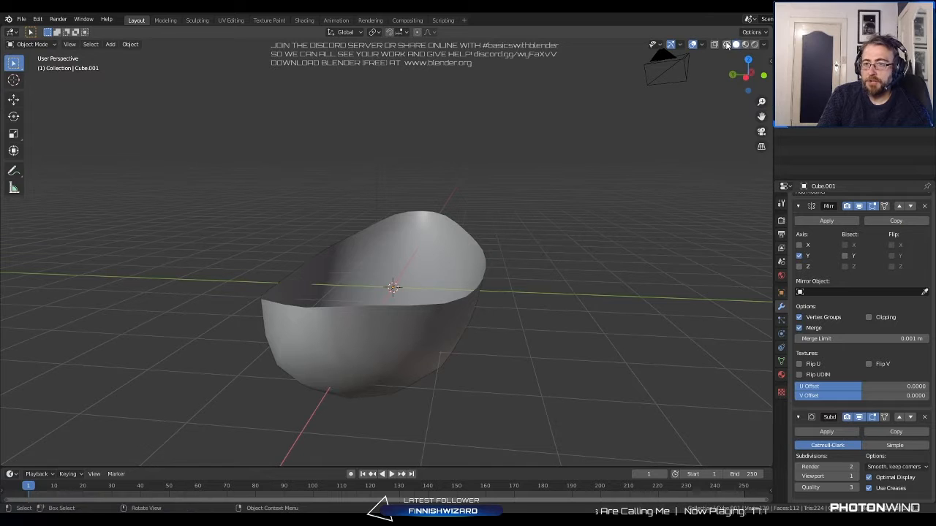
pyautogui.moveTo(646, 90); pyautogui.dragTo(265, 207, button='middle')
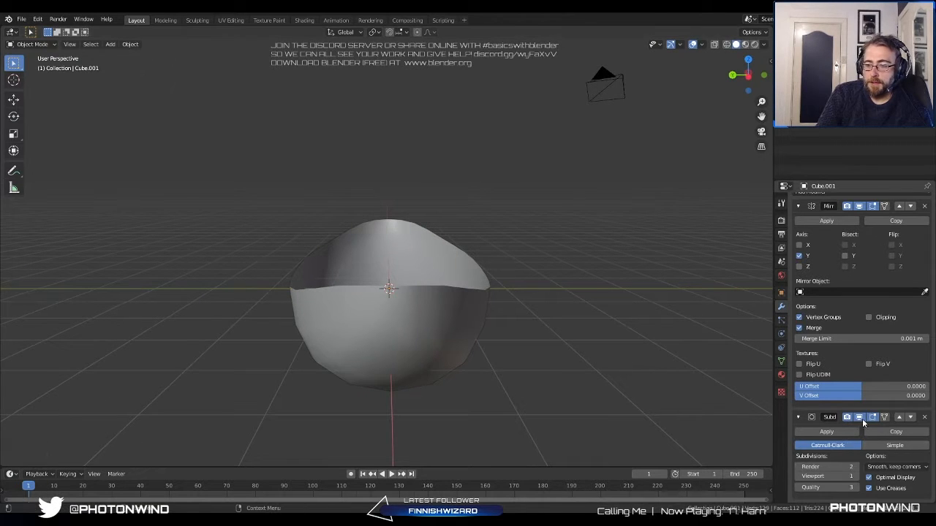
pyautogui.moveTo(468, 325); pyautogui.dragTo(490, 324, button='middle')
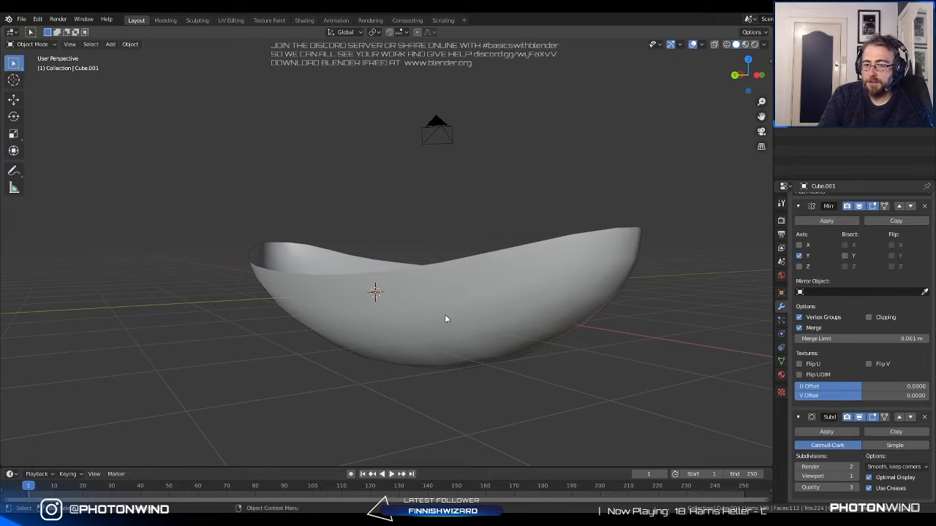
# Undo the Subdivision Surface modifier and the smooth shading on the hull.
pyautogui.hotkey('ctrl', 'z')
pyautogui.hotkey('ctrl', 'z')
pyautogui.hotkey('ctrl', 'z')
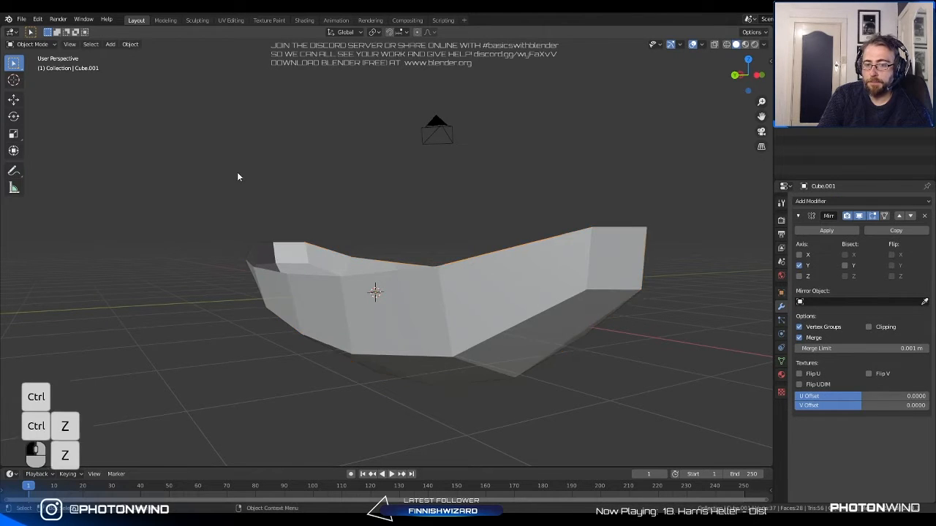
pyautogui.moveTo(237, 176); pyautogui.dragTo(331, 280, button='middle')
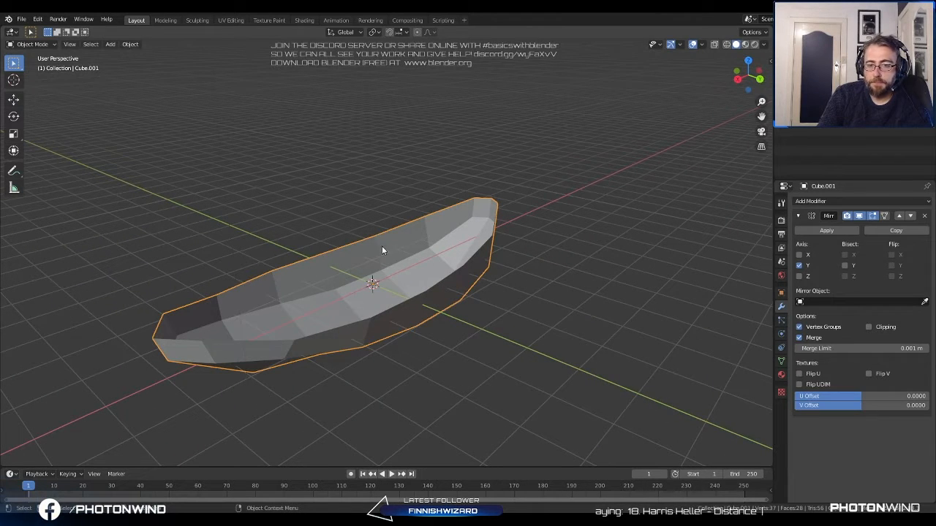
# Shade the hull smooth again and check its inner and outer surfaces.
pyautogui.rightClick(367, 264)
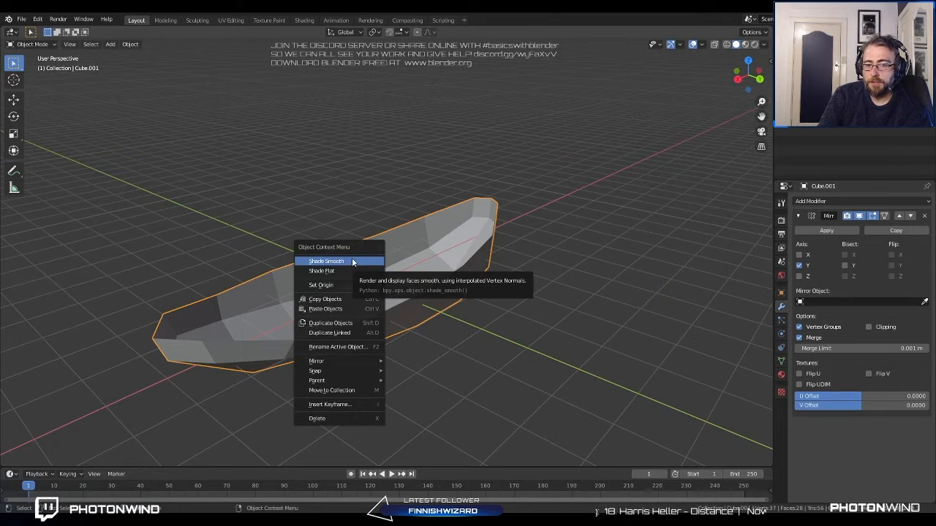
pyautogui.click(351, 263)
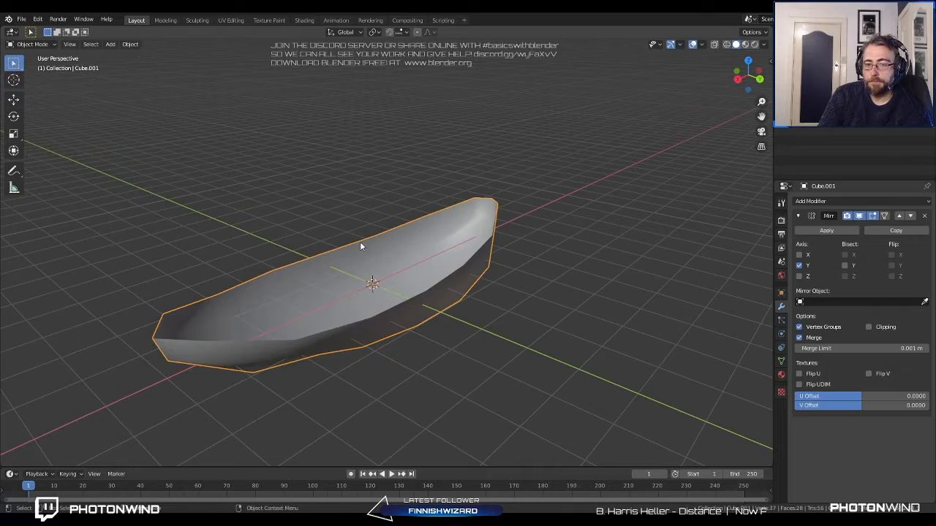
pyautogui.moveTo(182, 339); pyautogui.dragTo(428, 274, button='middle')
pyautogui.scroll(2, 374, 282)
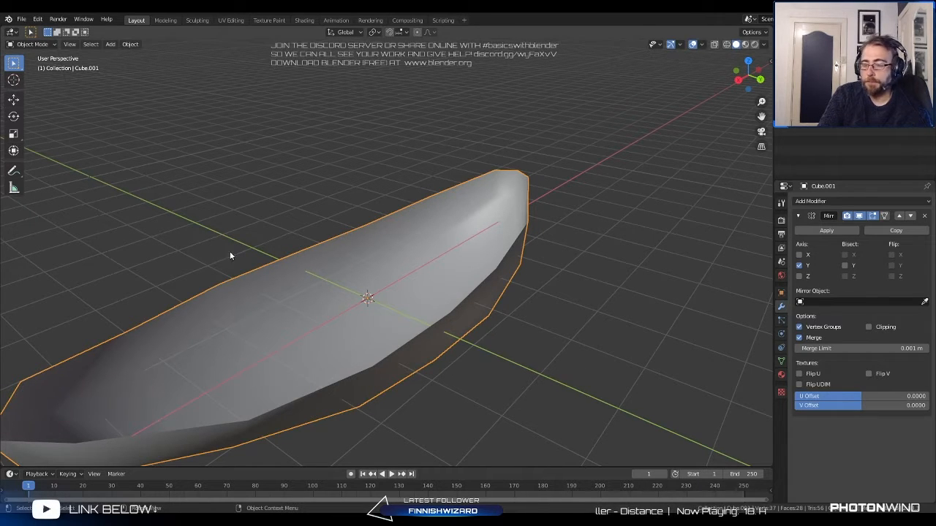
pyautogui.moveTo(419, 239); pyautogui.dragTo(447, 223, button='middle')
pyautogui.scroll(3, 446, 224)
pyautogui.moveTo(403, 275); pyautogui.dragTo(287, 322, button='middle')
pyautogui.scroll(-5, 307, 244)
pyautogui.moveTo(367, 351); pyautogui.dragTo(468, 362, button='middle')
# Add a Subdivision Surface modifier to the hull with 2 viewport subdivisions.
pyautogui.click(820, 203)
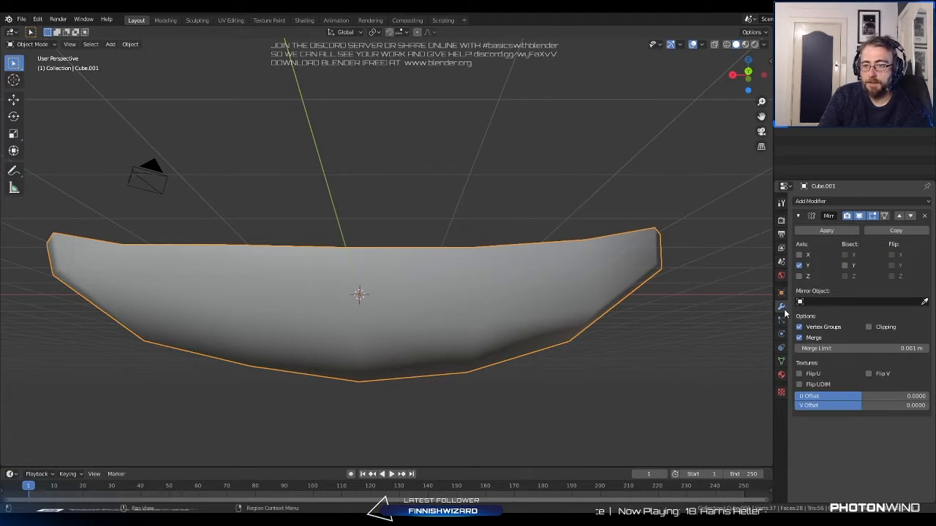
pyautogui.click(819, 203)
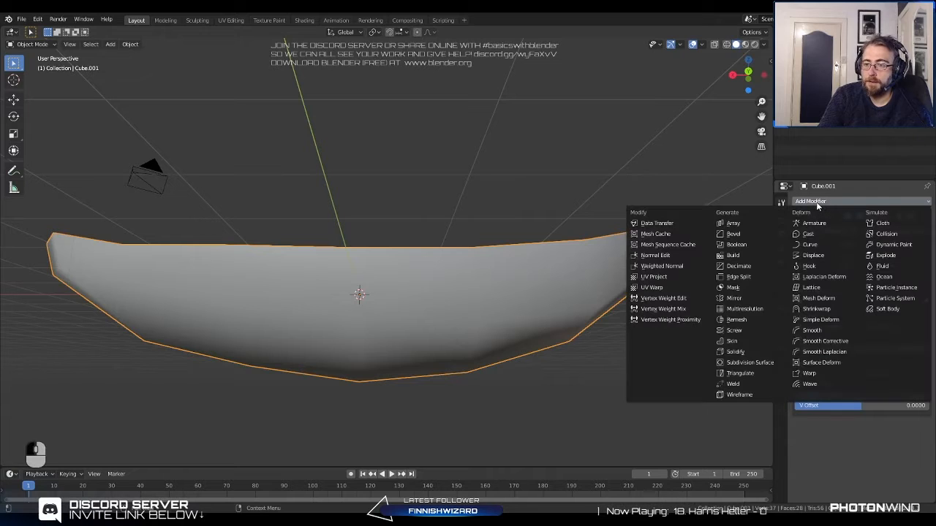
pyautogui.click(771, 363)
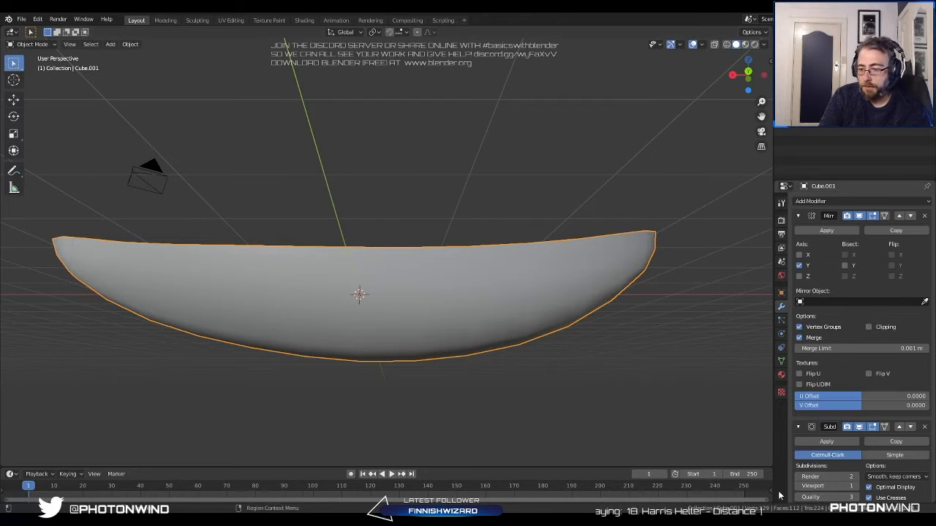
pyautogui.click(858, 486)
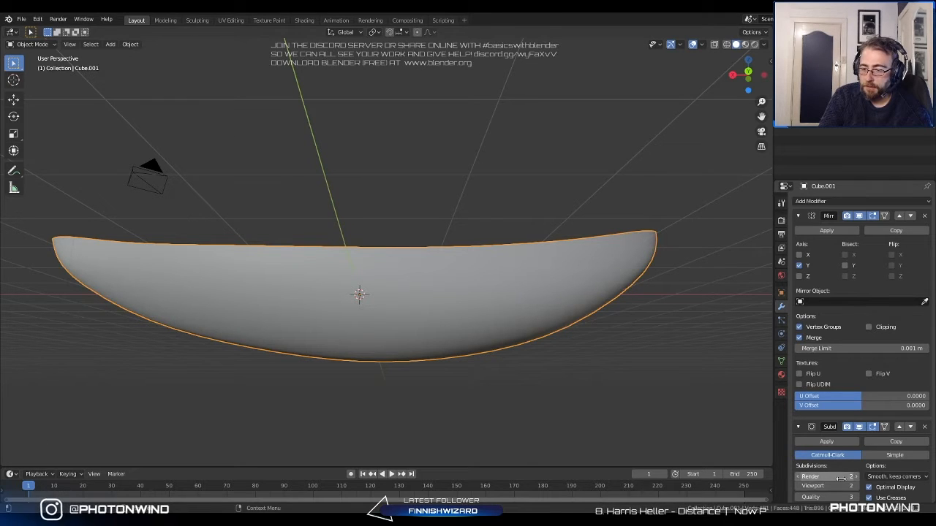
pyautogui.moveTo(606, 389); pyautogui.dragTo(558, 410, button='middle')
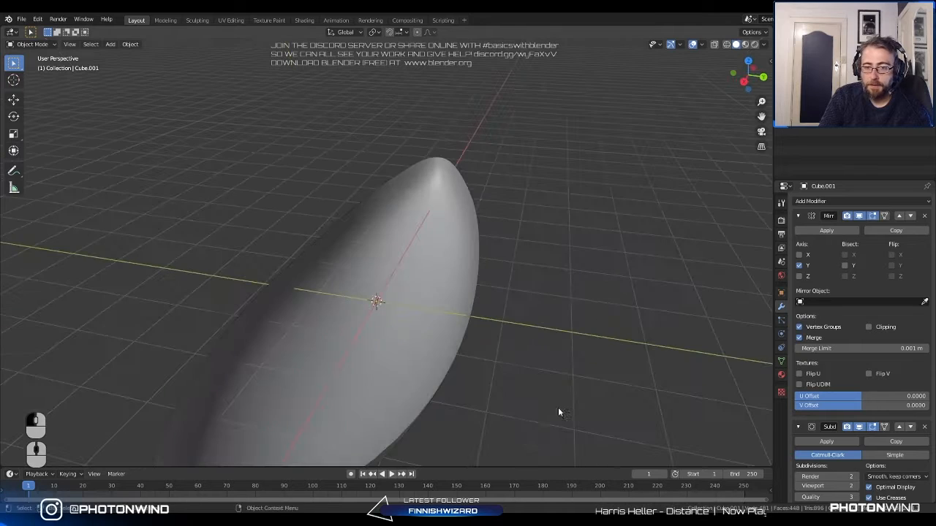
pyautogui.moveTo(456, 379); pyautogui.dragTo(489, 319, button='middle')
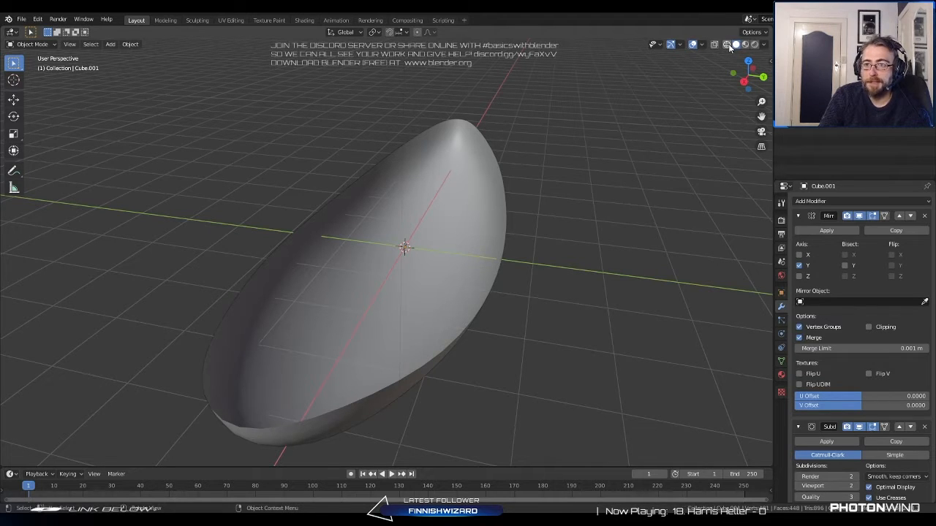
# Display the viewport in wireframe to inspect the hull's edge layout.
pyautogui.click(726, 44)
pyautogui.moveTo(479, 256); pyautogui.dragTo(343, 227, button='middle')
pyautogui.moveTo(278, 237); pyautogui.dragTo(344, 292, button='middle')
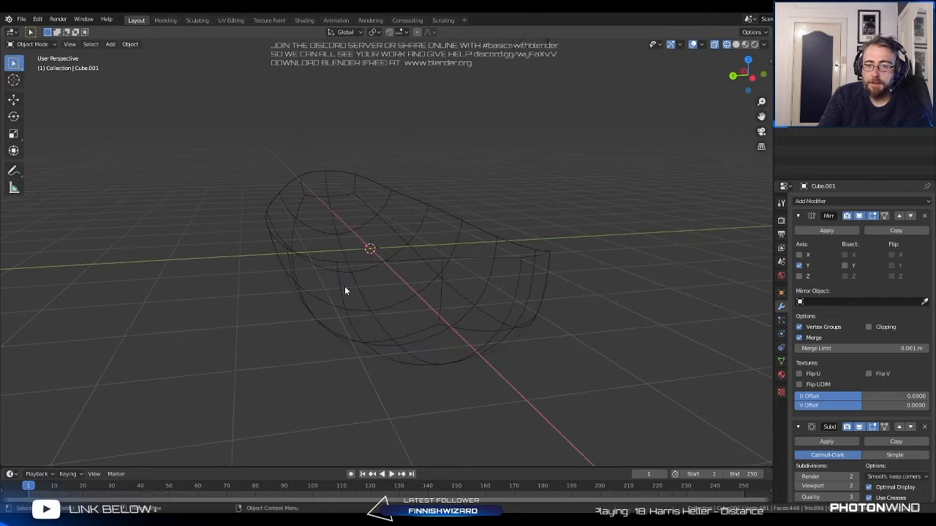
# Remove the Subdivision Surface modifier and examine the hull's original edges around the ends and bottom.
pyautogui.click(924, 427)
pyautogui.moveTo(358, 264); pyautogui.dragTo(303, 251, button='middle')
pyautogui.moveTo(333, 281); pyautogui.dragTo(284, 308, button='middle')
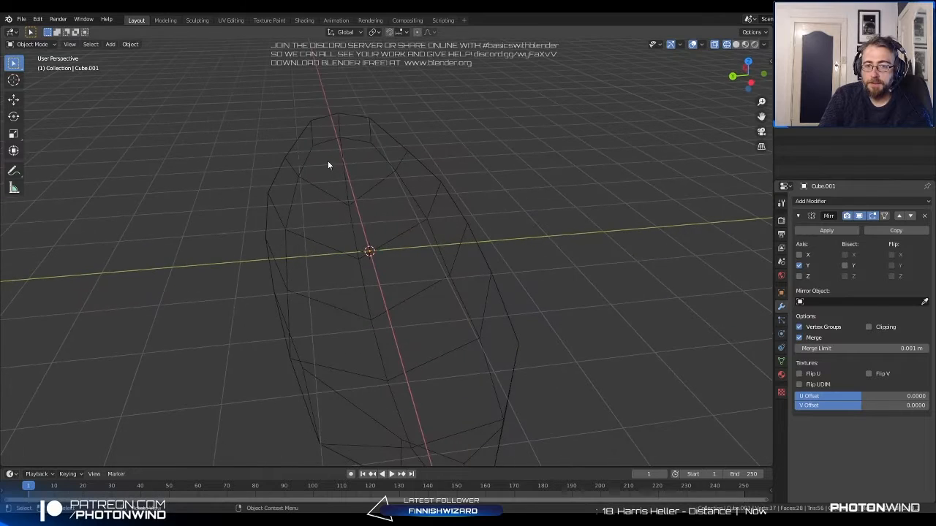
pyautogui.moveTo(328, 166); pyautogui.dragTo(344, 193, button='middle')
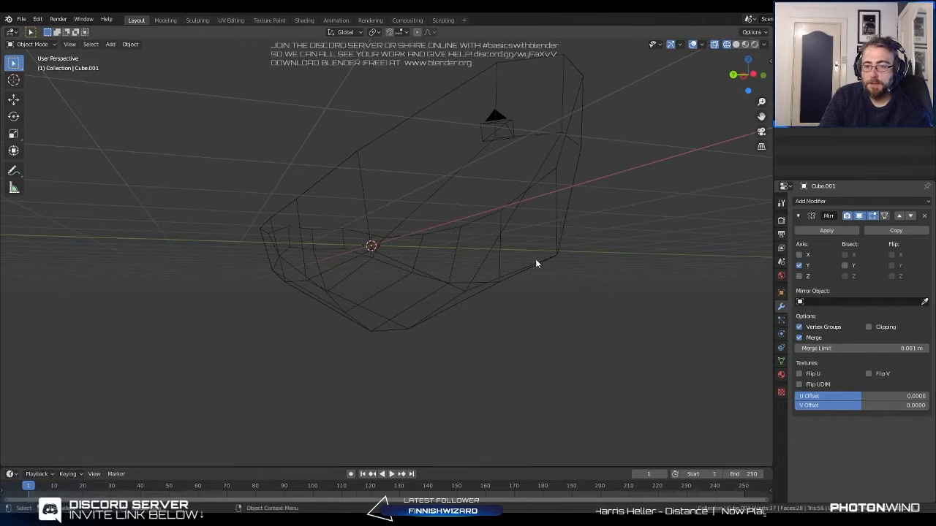
pyautogui.moveTo(474, 315); pyautogui.dragTo(373, 272, button='middle')
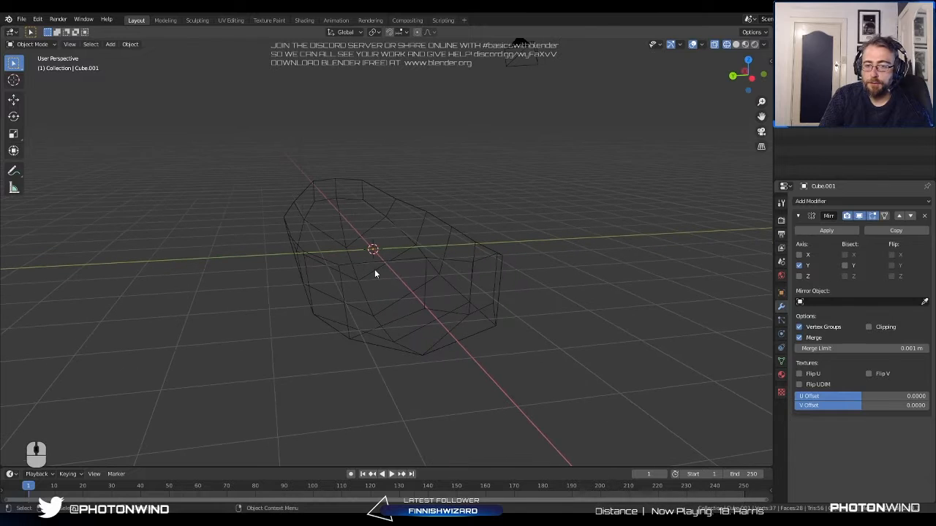
# Add a Subdivision Surface modifier to the mirrored hull, keeping 1 viewport subdivision.
pyautogui.click(814, 203)
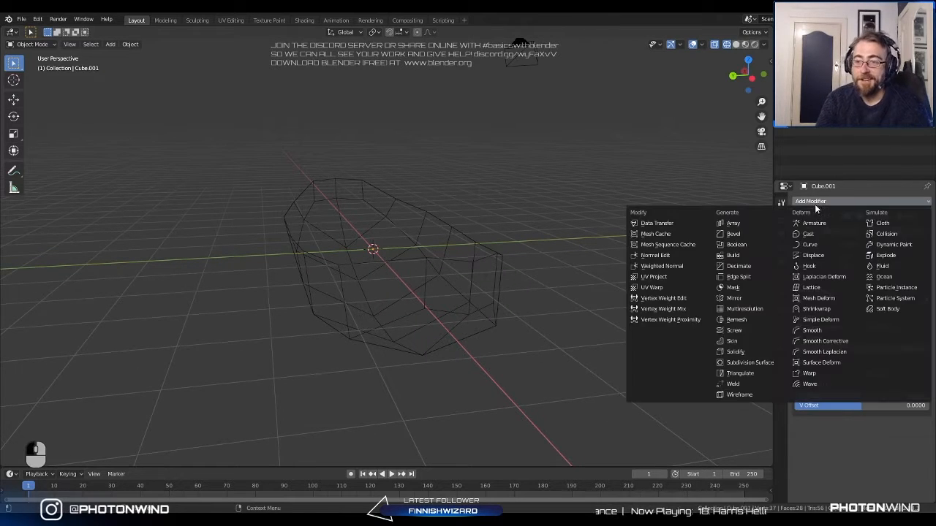
pyautogui.click(766, 363)
pyautogui.moveTo(386, 298); pyautogui.dragTo(388, 307, button='middle')
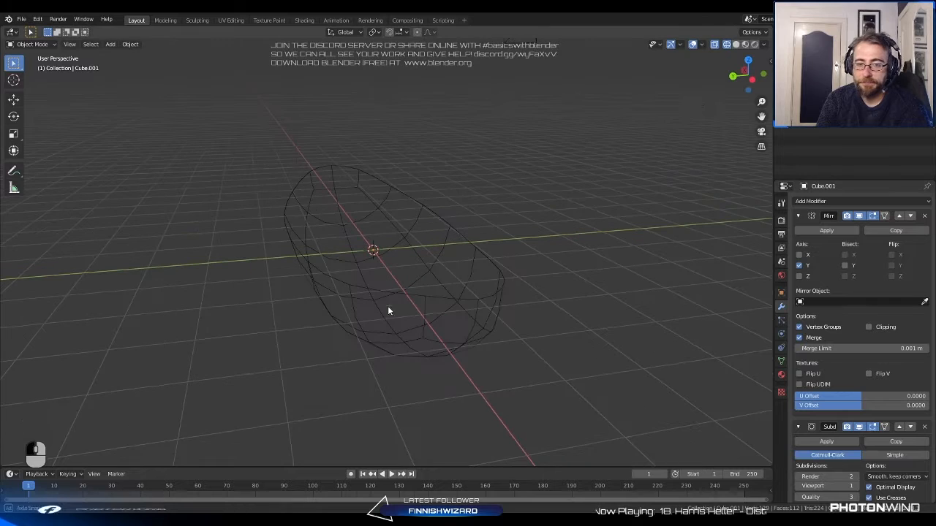
# Compare the subdivided hull in solid, material preview, rendered and wireframe shading, finishing in solid.
pyautogui.click(738, 44)
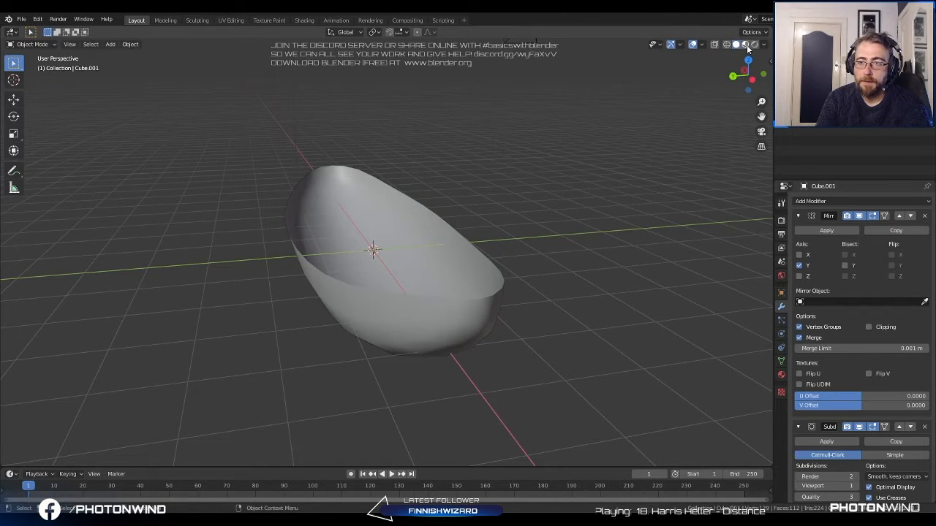
pyautogui.click(747, 44)
pyautogui.click(752, 45)
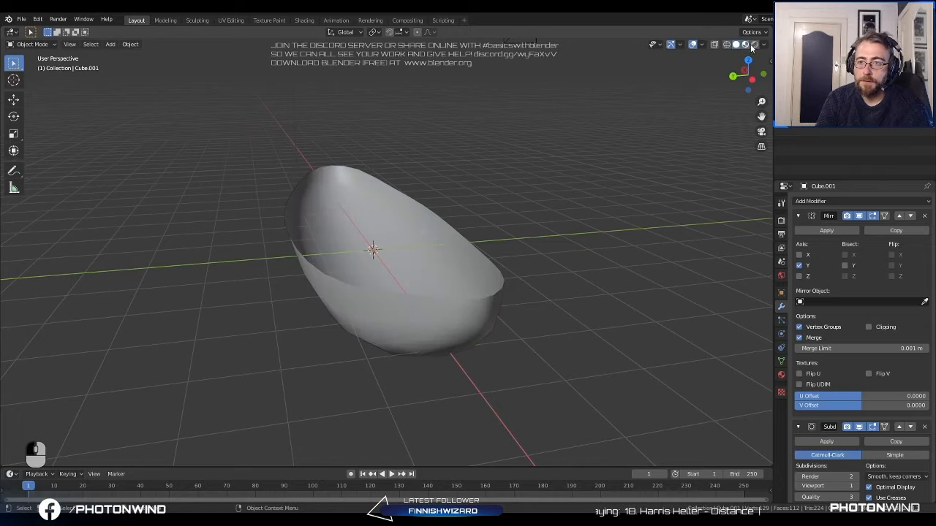
pyautogui.click(746, 45)
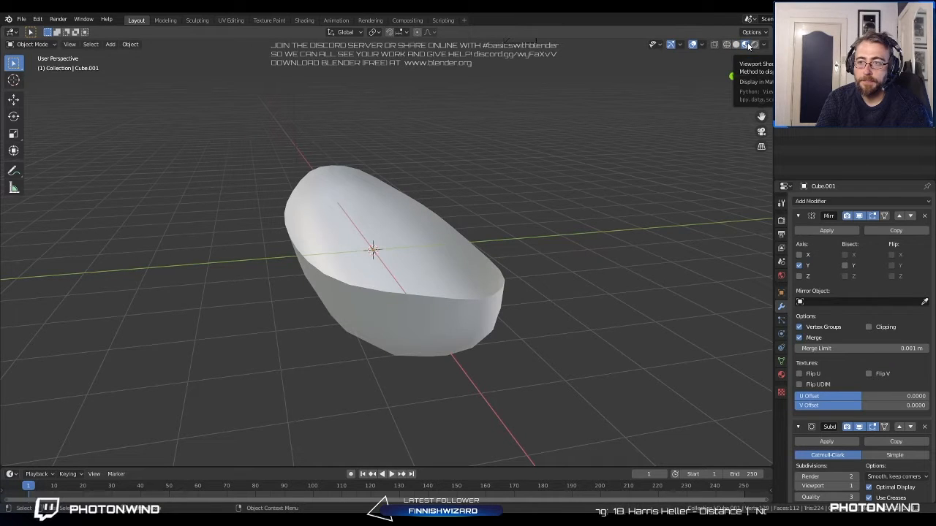
pyautogui.click(754, 46)
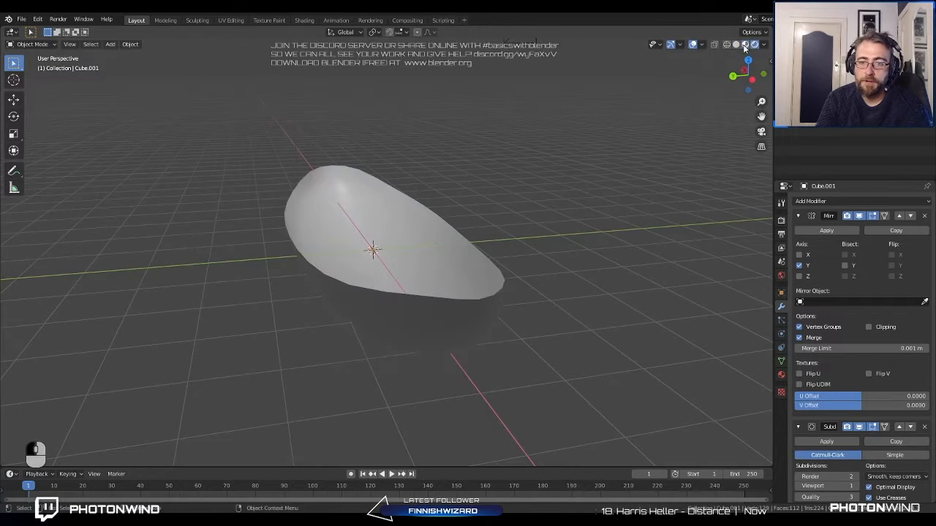
pyautogui.click(747, 46)
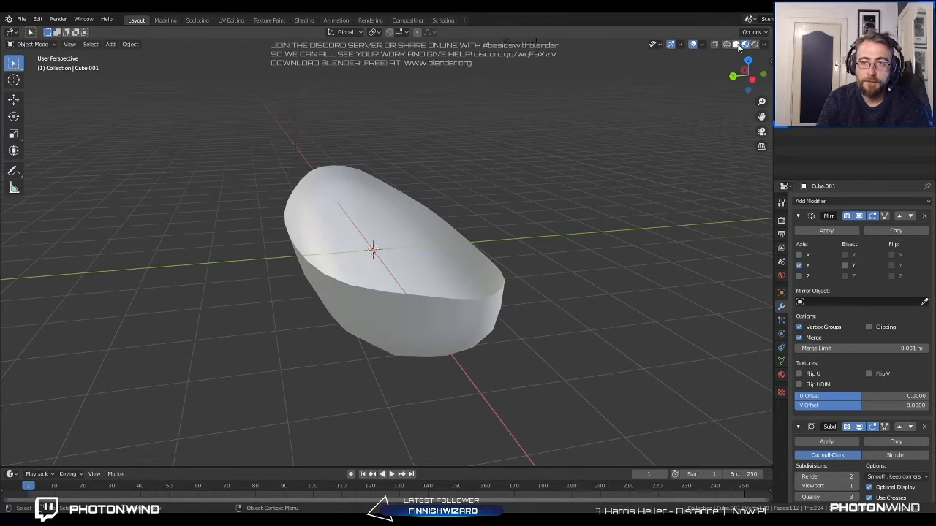
pyautogui.click(737, 45)
pyautogui.click(727, 44)
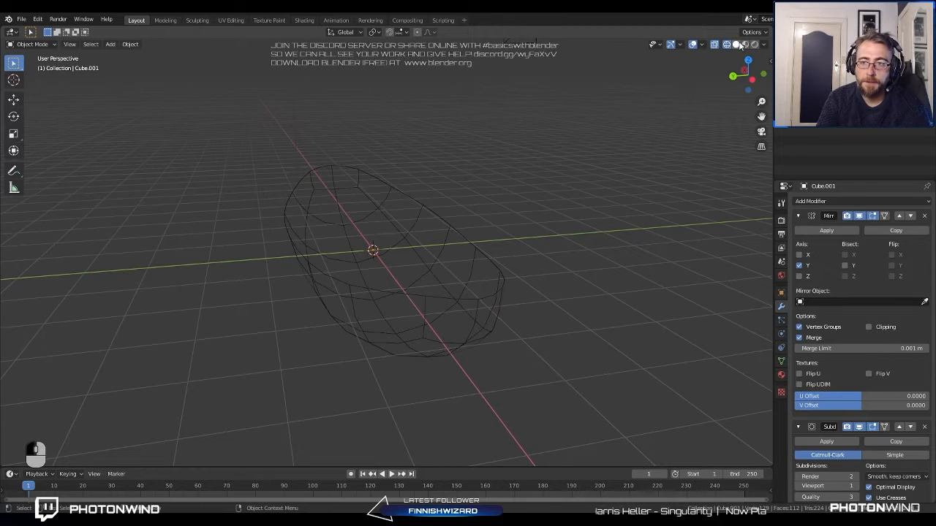
pyautogui.click(737, 45)
# Try scaling the whole hull uniformly and along the global X and Y axes in Object Mode.
pyautogui.click(452, 210)
pyautogui.moveTo(445, 198); pyautogui.dragTo(418, 234, button='middle')
pyautogui.click(400, 212)
pyautogui.press('Tab')
pyautogui.press('Tab')
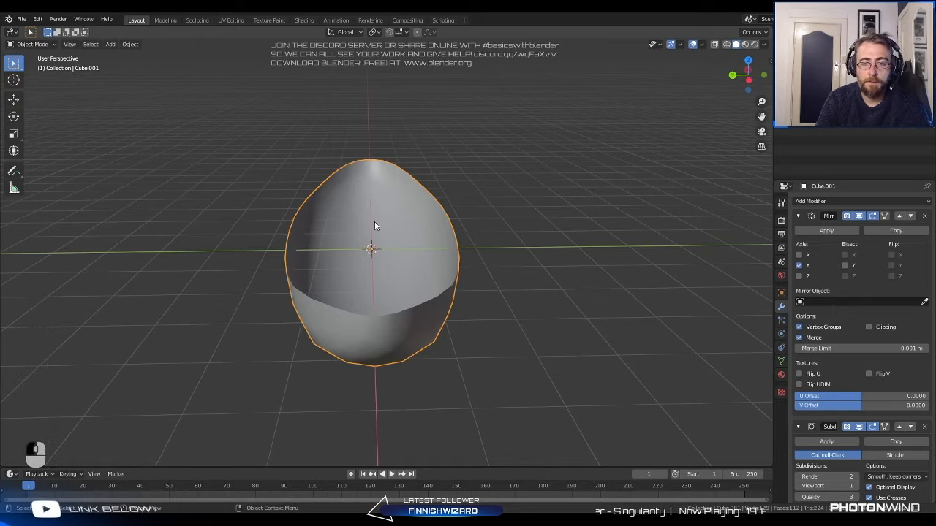
pyautogui.click(509, 225)
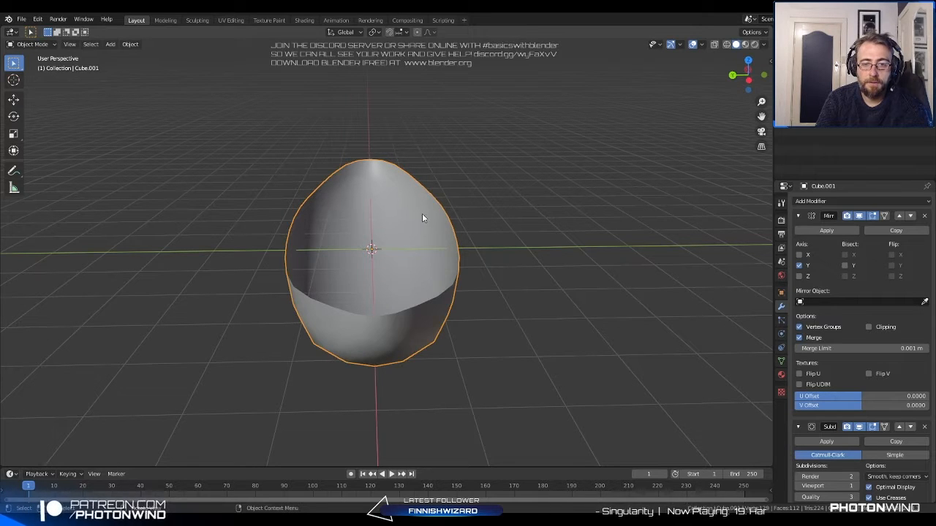
pyautogui.press('s')
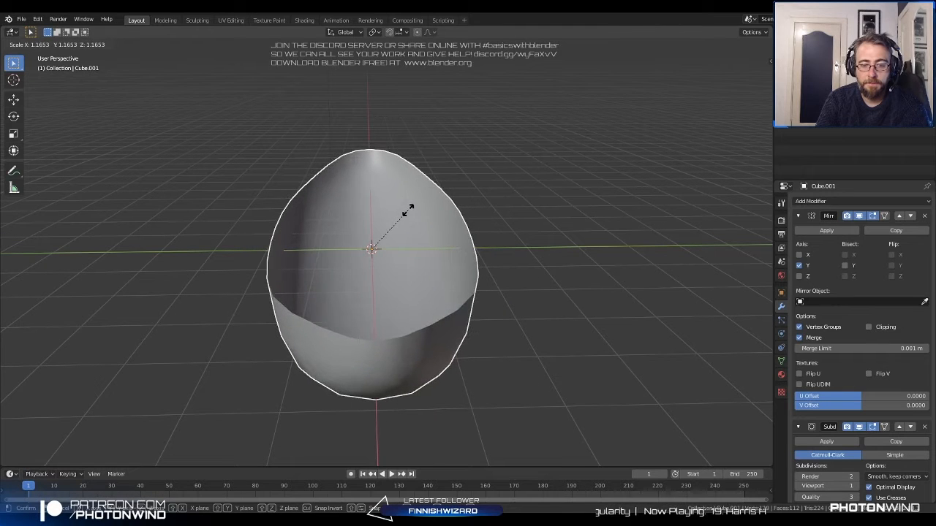
pyautogui.press('x')
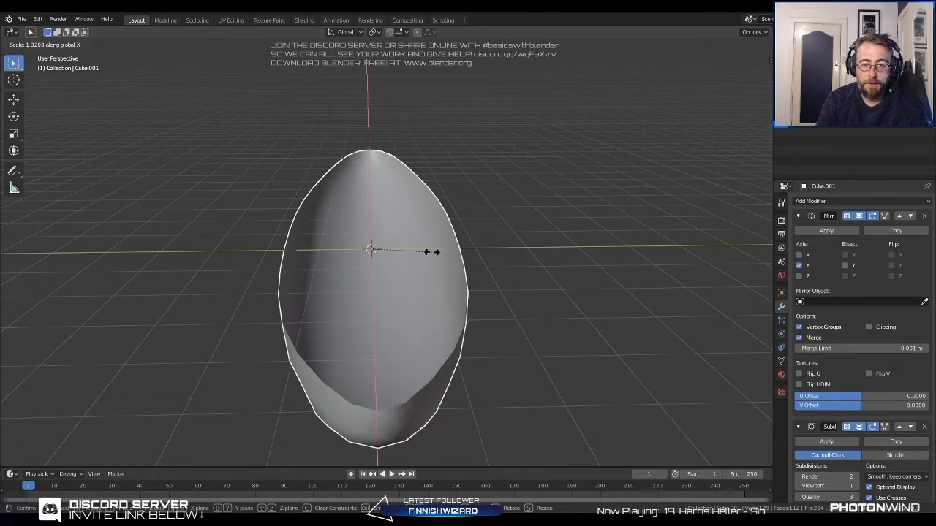
pyautogui.press('y')
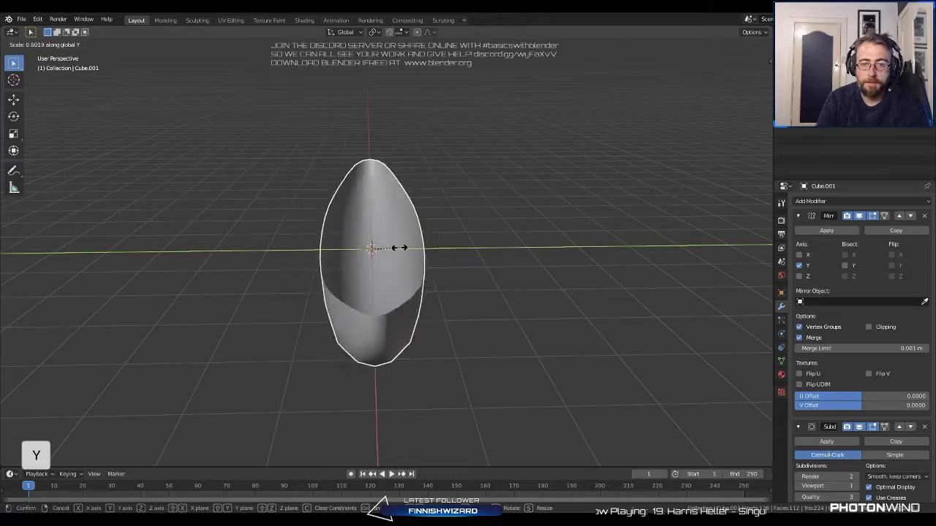
pyautogui.click(350, 253)
# Open the hull's mesh for editing in the right orthographic view with X-ray enabled.
pyautogui.moveTo(351, 253); pyautogui.dragTo(401, 224, button='middle')
pyautogui.click(275, 216)
pyautogui.click(388, 247)
pyautogui.press('Tab')
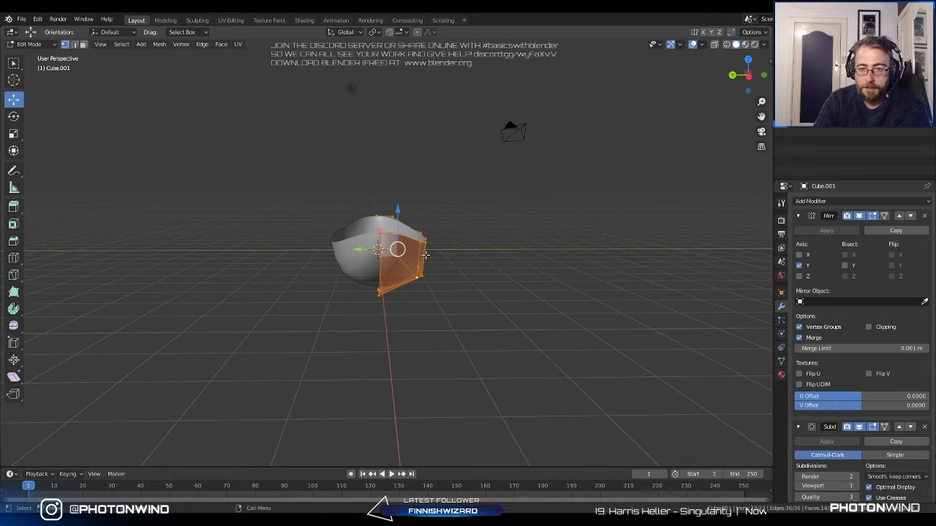
pyautogui.press('KP_3')
pyautogui.scroll(4, 370, 216)
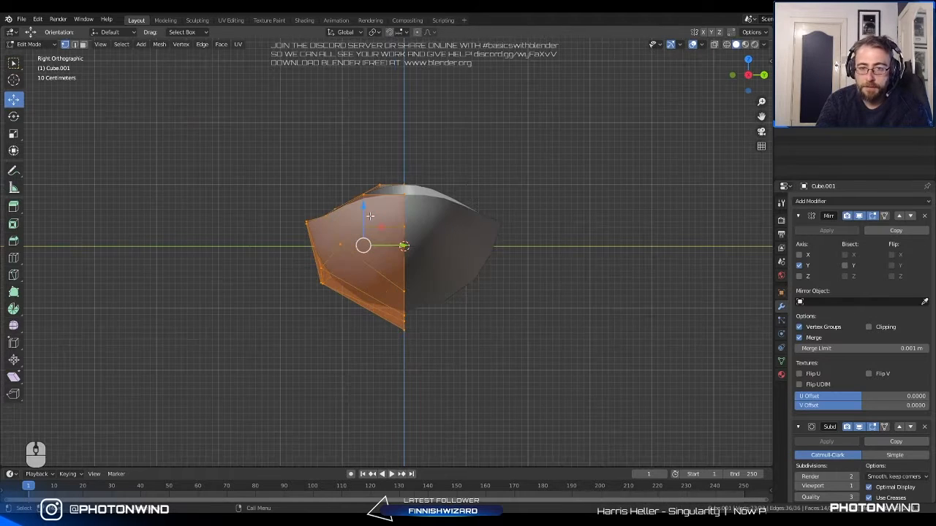
pyautogui.click(717, 45)
# Try widening the hull by moving all vertices beside the centerline outward, check its outline, and undo the move.
pyautogui.press('a')
pyautogui.press('b')
pyautogui.moveTo(210, 130); pyautogui.dragTo(398, 398)
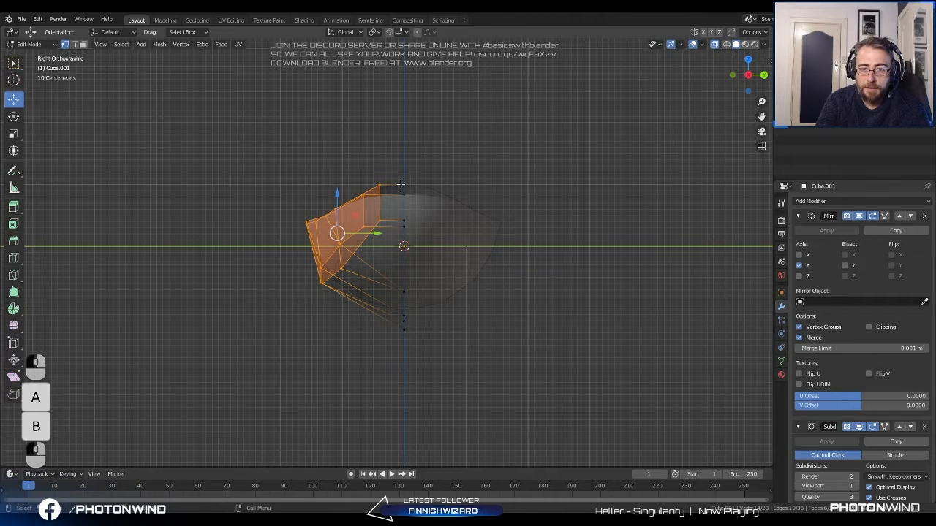
pyautogui.press('g')
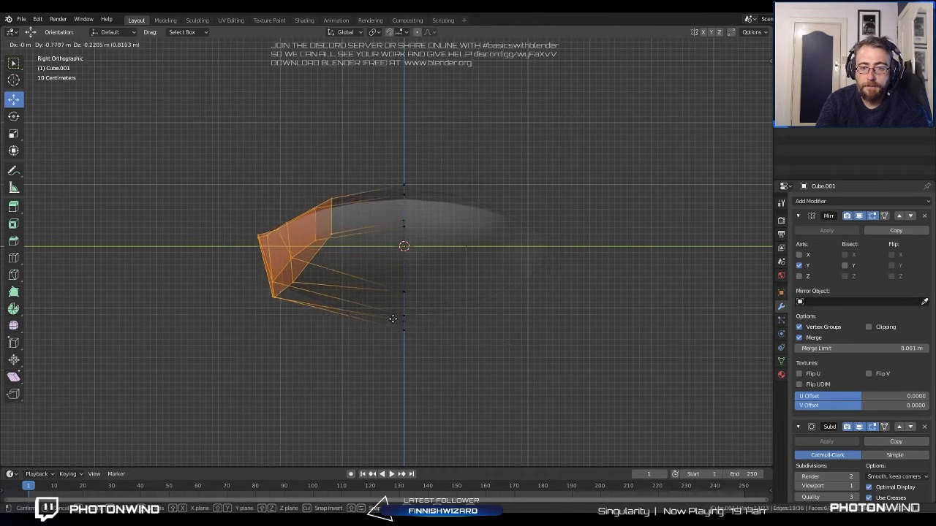
pyautogui.click(421, 313)
pyautogui.press('Tab')
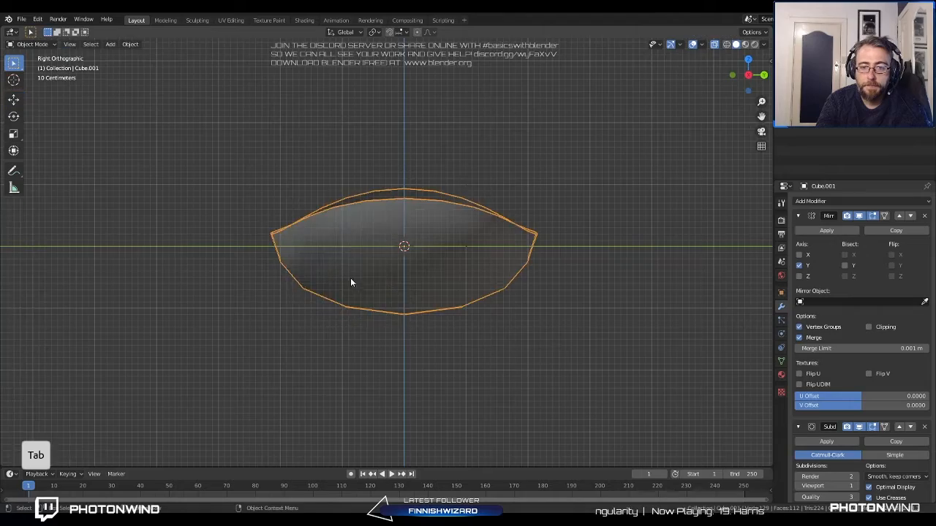
pyautogui.moveTo(350, 277); pyautogui.dragTo(385, 324, button='middle')
pyautogui.hotkey('ctrl', 'z')
pyautogui.hotkey('ctrl', 'z')
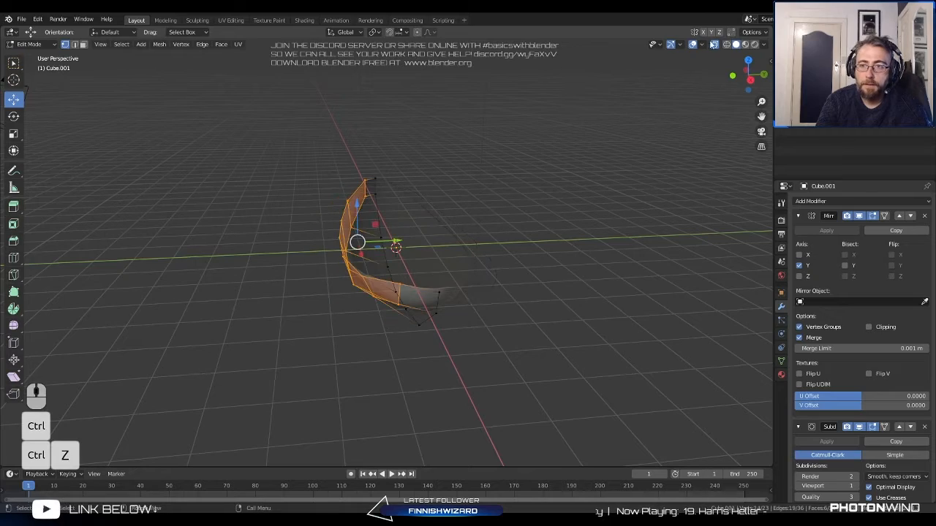
# Display the hull in wireframe and examine its side profile and edge flow in front orthographic view.
pyautogui.click(727, 45)
pyautogui.press('Tab')
pyautogui.moveTo(416, 170); pyautogui.dragTo(381, 249, button='middle')
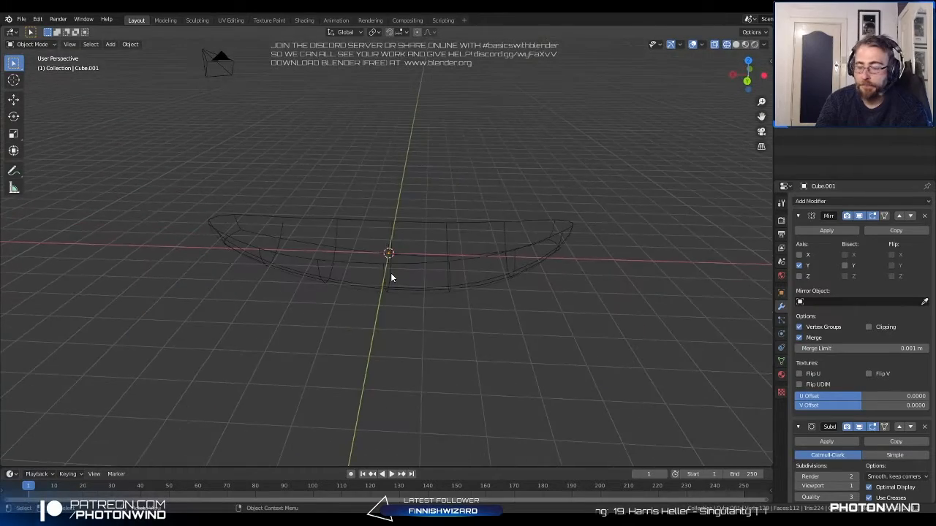
pyautogui.press('KP_3')
pyautogui.press('KP_1')
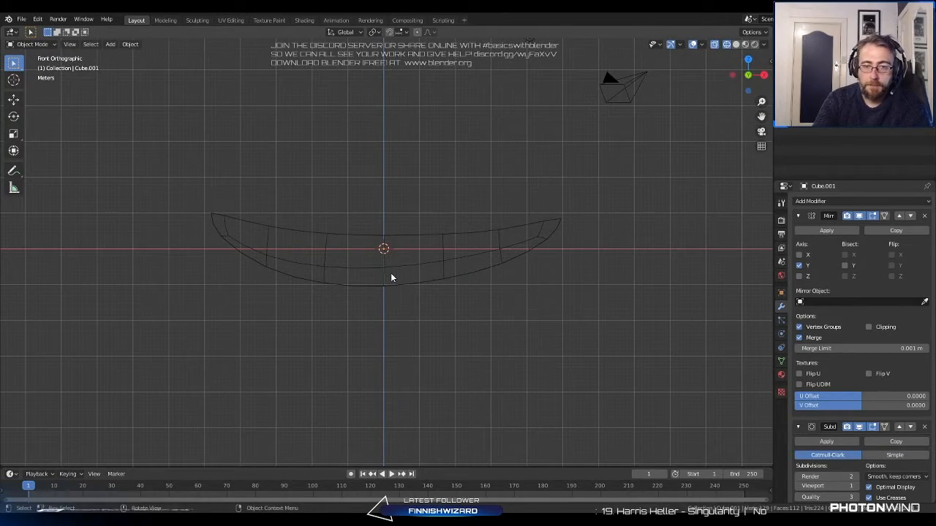
pyautogui.scroll(1, 373, 298)
pyautogui.keyDown('shift'); pyautogui.moveTo(474, 276); pyautogui.dragTo(370, 325, button='middle'); pyautogui.keyUp('shift')
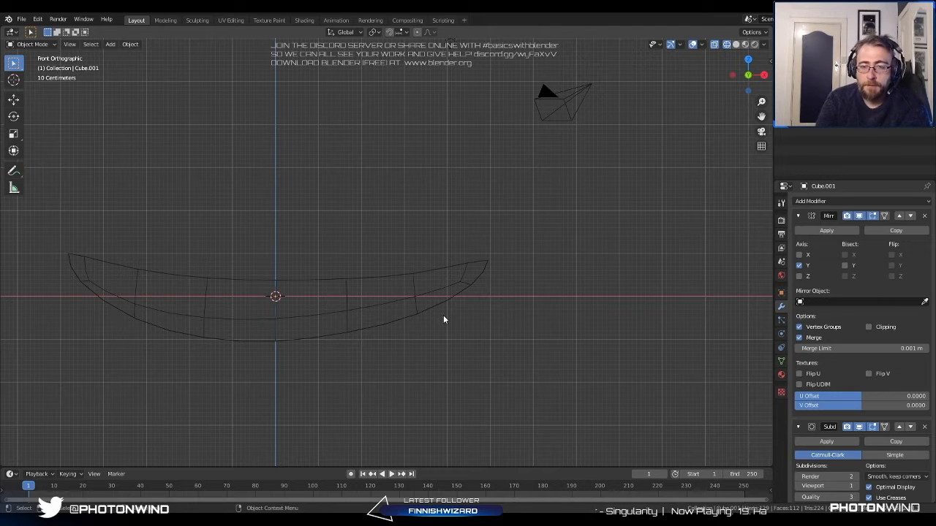
pyautogui.scroll(3, 385, 252)
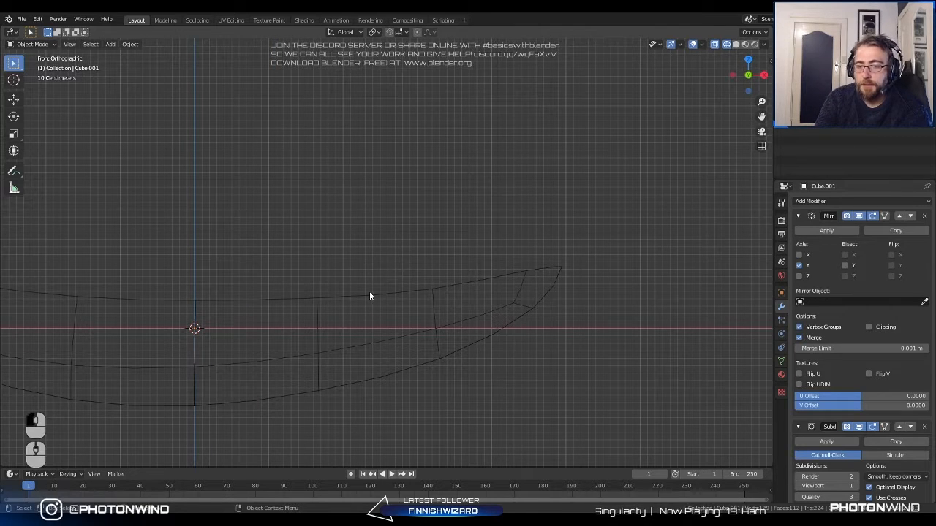
pyautogui.keyDown('shift'); pyautogui.moveTo(359, 288); pyautogui.dragTo(393, 278, button='middle'); pyautogui.keyUp('shift')
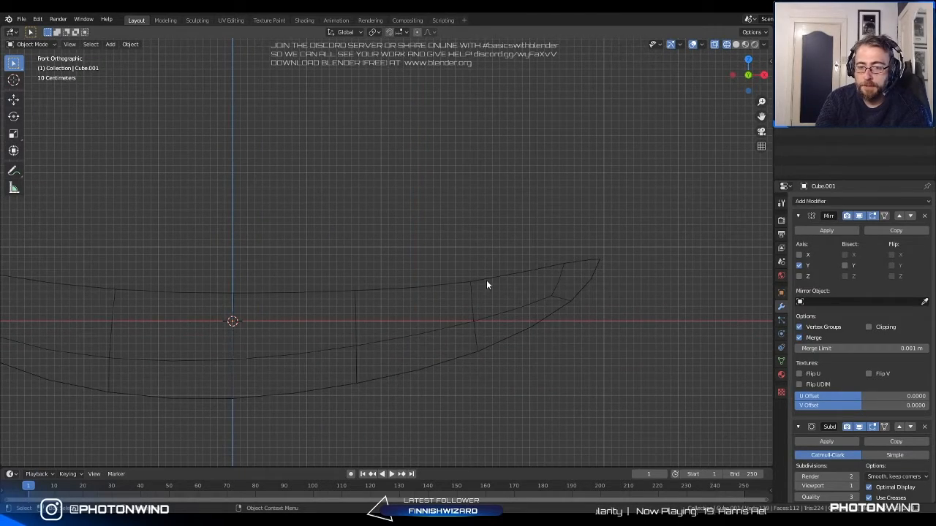
pyautogui.scroll(-2, 556, 266)
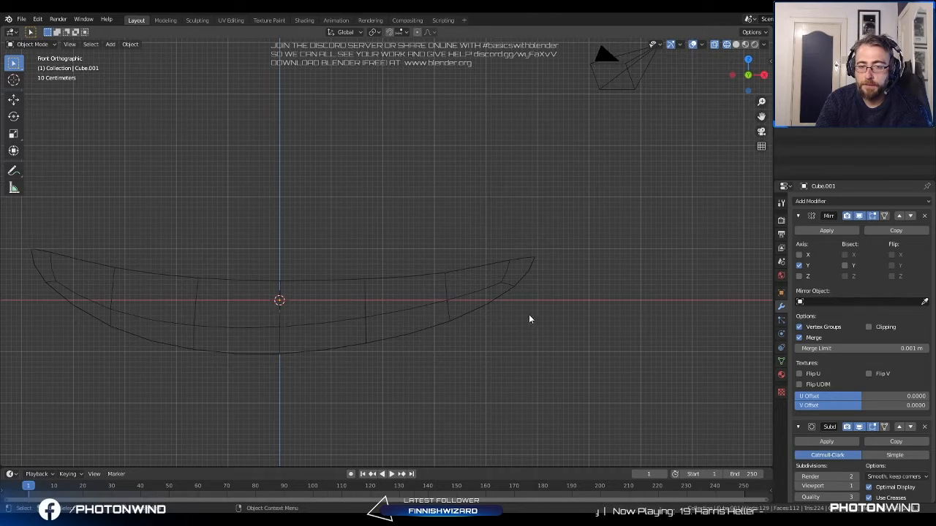
pyautogui.moveTo(529, 318); pyautogui.dragTo(628, 193, button='middle')
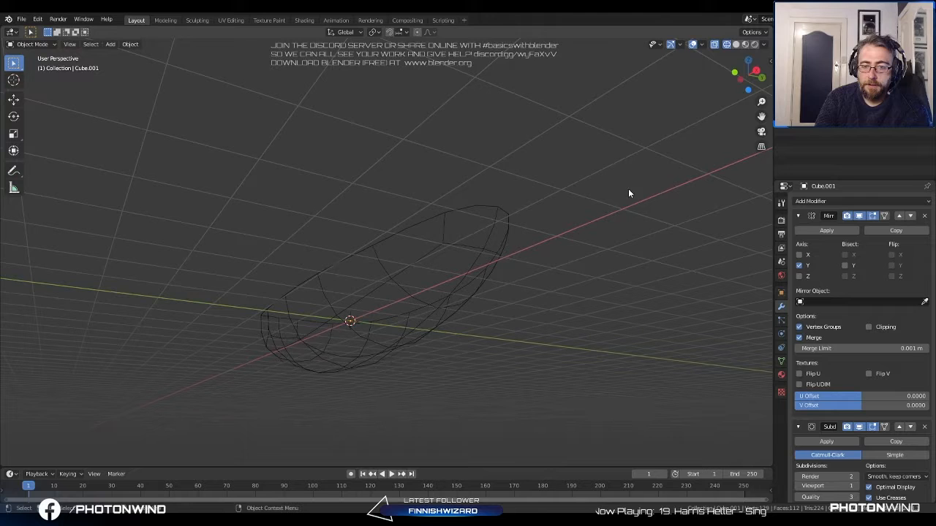
# Return the viewport to solid shading and inspect the hull's underside and sides.
pyautogui.click(735, 45)
pyautogui.moveTo(454, 253); pyautogui.dragTo(361, 280, button='middle')
pyautogui.click(408, 302)
pyautogui.moveTo(408, 303); pyautogui.dragTo(422, 303, button='middle')
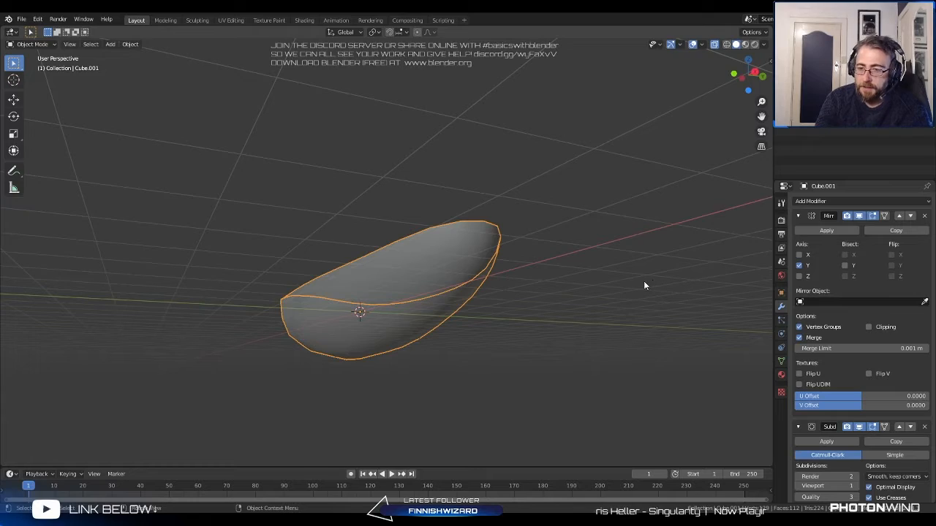
pyautogui.moveTo(702, 289); pyautogui.dragTo(456, 315, button='middle')
# Extrude a single side face near the hull's end in place and inspect its effect on the smooth shading.
pyautogui.press('Tab')
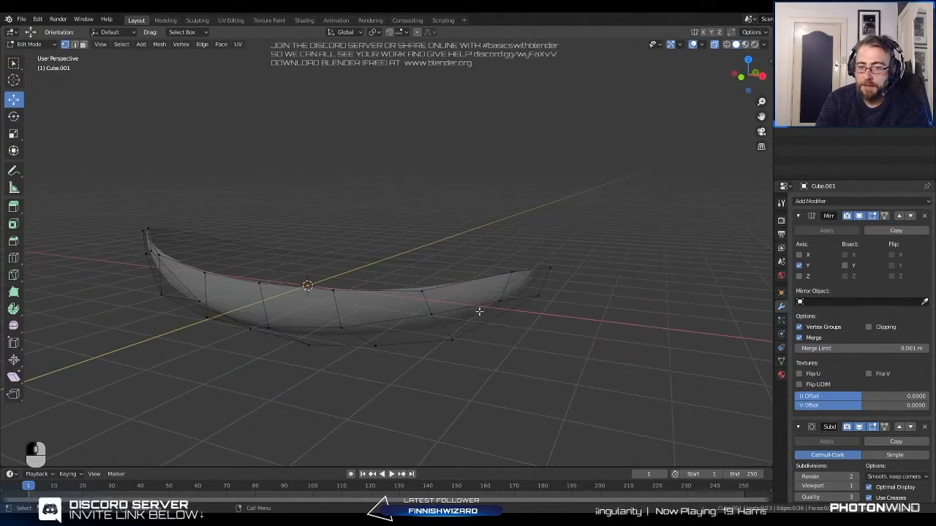
pyautogui.click(83, 46)
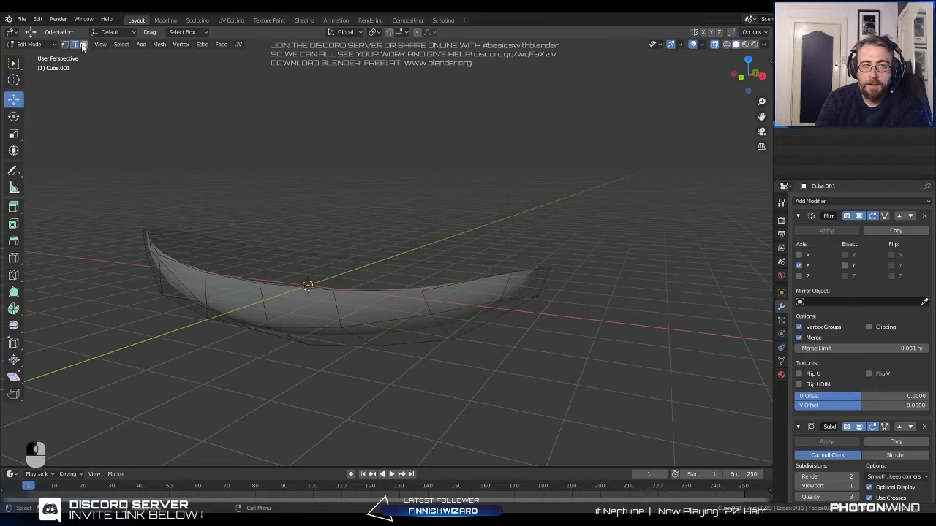
pyautogui.click(465, 292)
pyautogui.moveTo(465, 293); pyautogui.dragTo(411, 315, button='middle')
pyautogui.press('e')
pyautogui.rightClick(463, 324)
pyautogui.press('Tab')
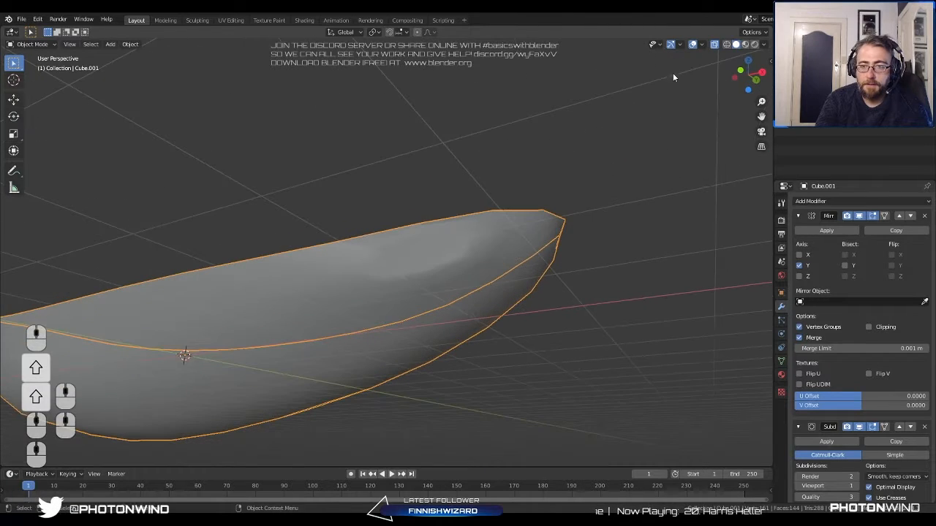
pyautogui.moveTo(512, 168); pyautogui.dragTo(385, 327, button='middle')
# Undo the in-place face extrusion on the hull's side in Edit Mode.
pyautogui.press('Tab')
pyautogui.hotkey('ctrl', 'z')
pyautogui.hotkey('ctrl', 'z')
pyautogui.hotkey('ctrl', 'z')
pyautogui.keyDown('shift'); pyautogui.click(386, 326); pyautogui.keyUp('shift')
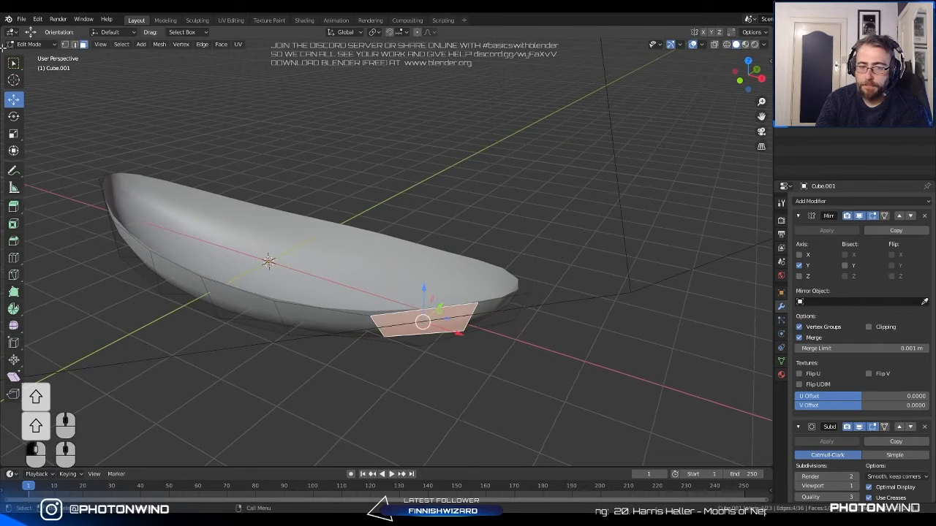
# Try extruding the upper rim edge near the hull's end in place, and undo it.
pyautogui.click(64, 44)
pyautogui.click(388, 340)
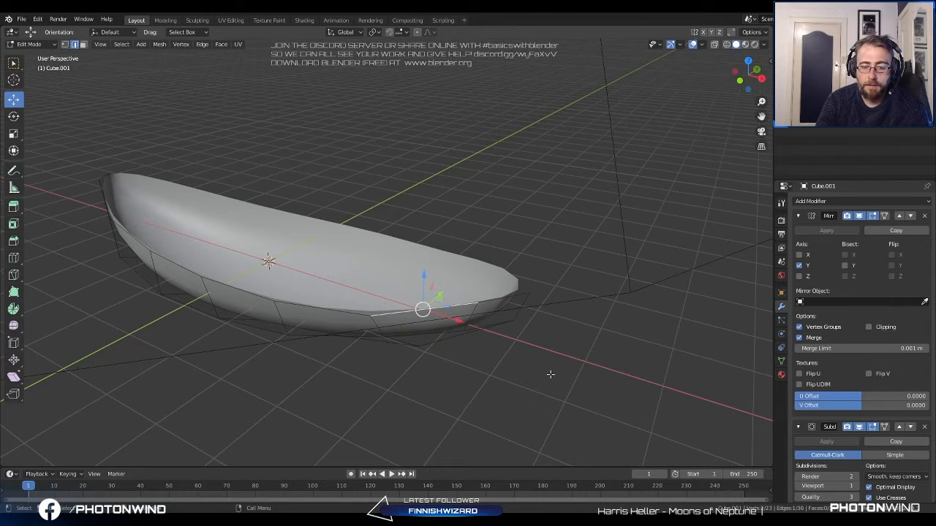
pyautogui.press('e')
pyautogui.rightClick(545, 331)
pyautogui.hotkey('ctrl', 'z')
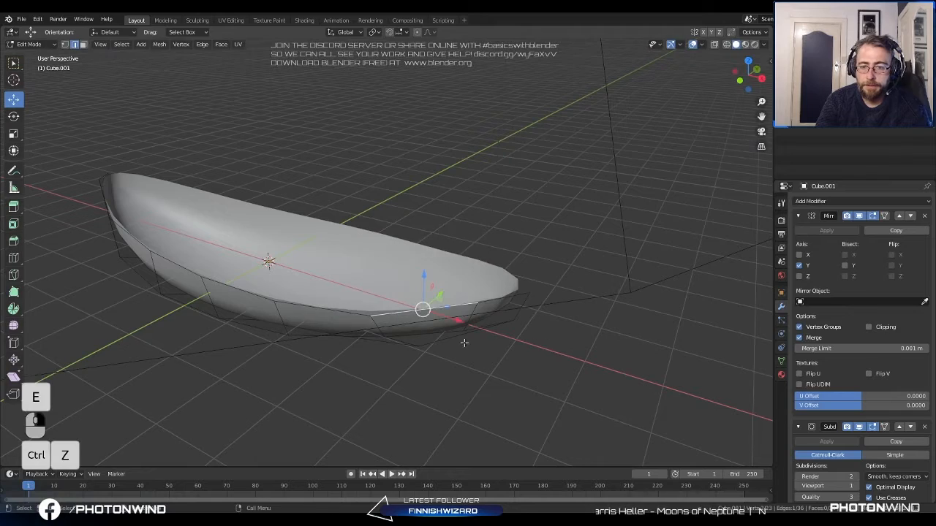
pyautogui.click(407, 237)
pyautogui.moveTo(464, 343); pyautogui.dragTo(373, 277, button='middle')
pyautogui.moveTo(378, 285); pyautogui.dragTo(552, 284, button='middle')
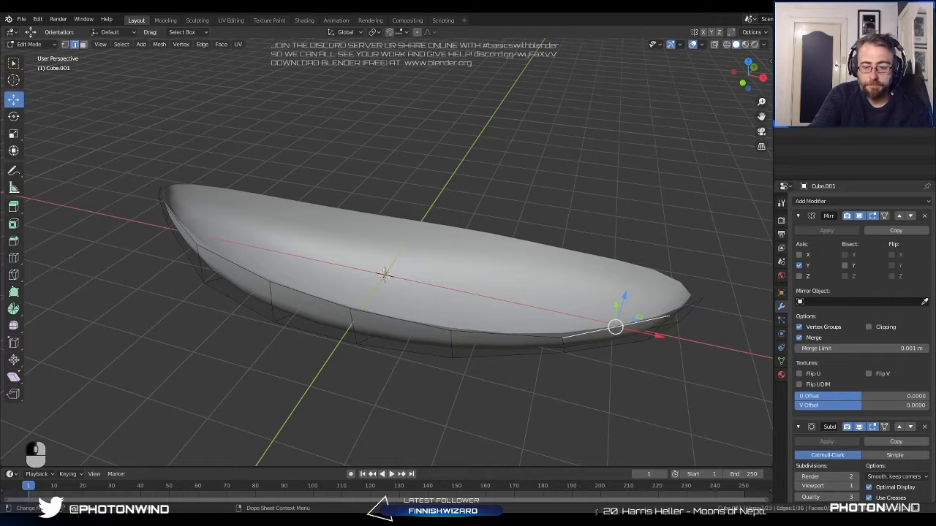
pyautogui.write('looks ofd!')
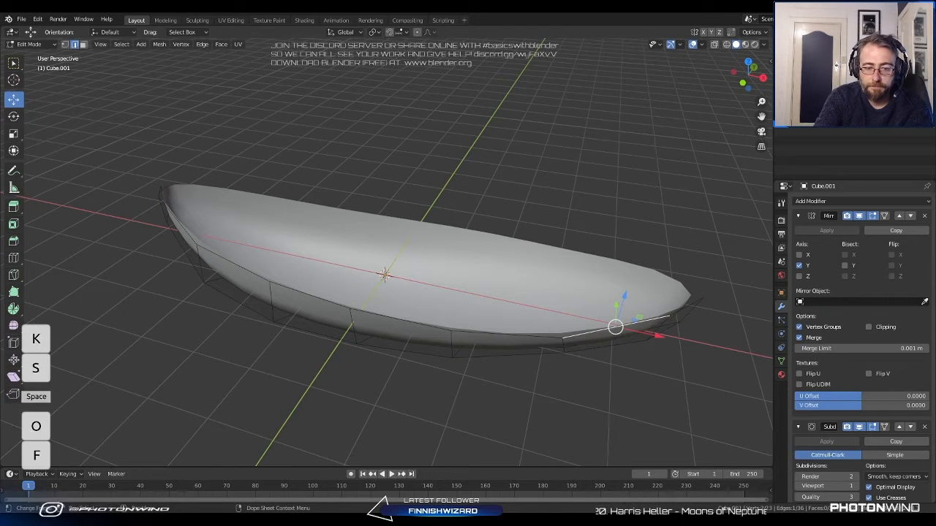
pyautogui.press('Return')
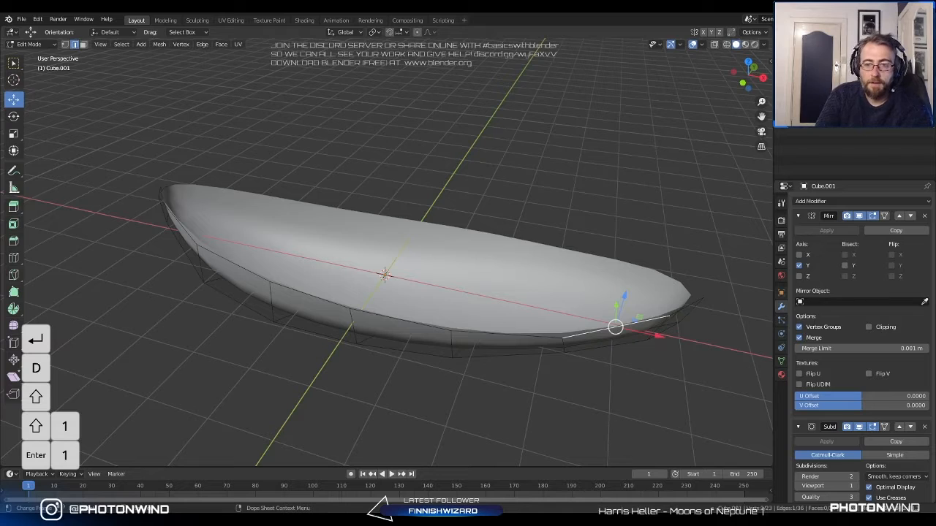
# Try moving a single hull vertex freely without an axis constraint and examine its position from several angles.
pyautogui.moveTo(329, 336); pyautogui.dragTo(248, 342, button='middle')
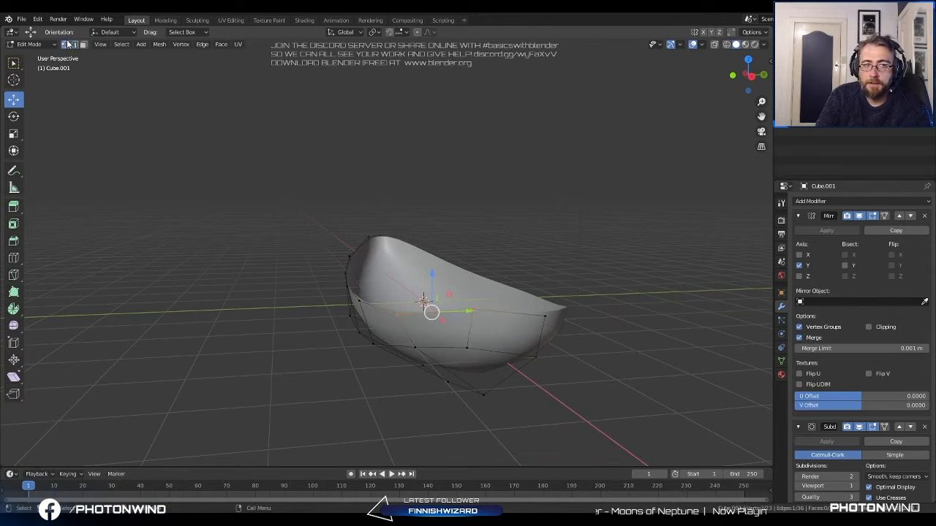
pyautogui.moveTo(428, 287); pyautogui.dragTo(376, 349, button='middle')
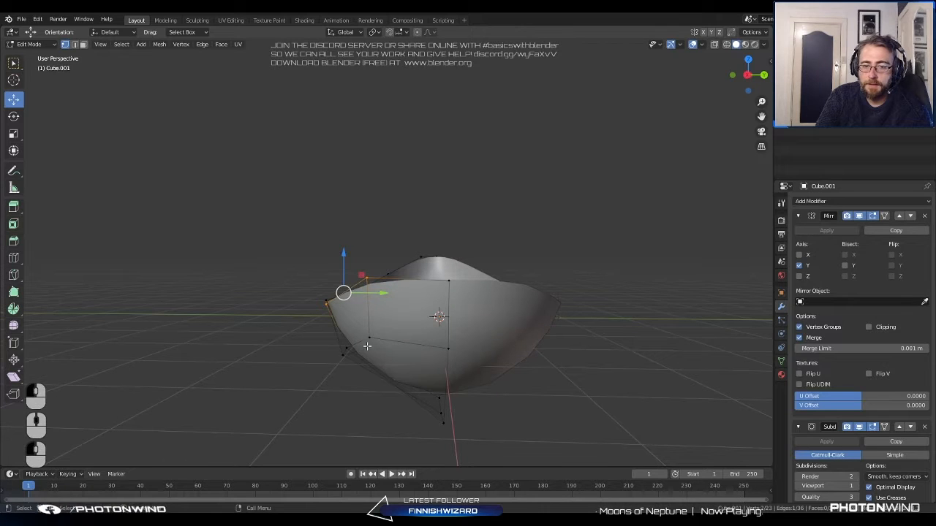
pyautogui.press('g')
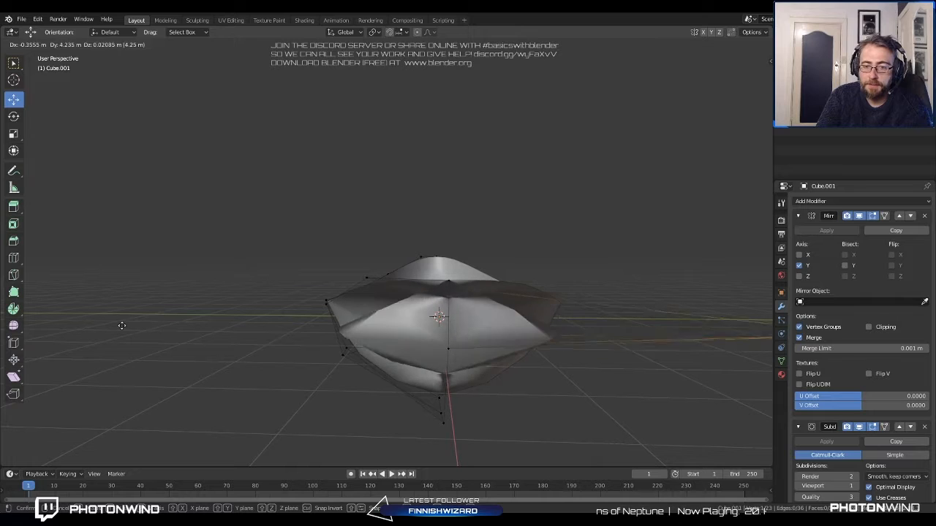
pyautogui.click(82, 314)
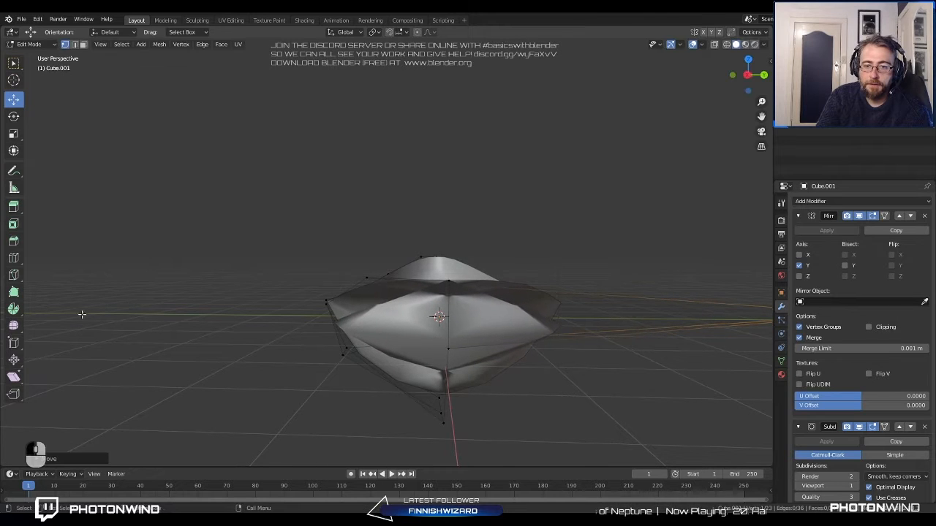
pyautogui.scroll(-2, 212, 339)
pyautogui.moveTo(262, 324); pyautogui.dragTo(245, 329, button='middle')
pyautogui.keyDown('shift'); pyautogui.moveTo(245, 329); pyautogui.dragTo(218, 349, button='middle'); pyautogui.keyUp('shift')
pyautogui.press('g')
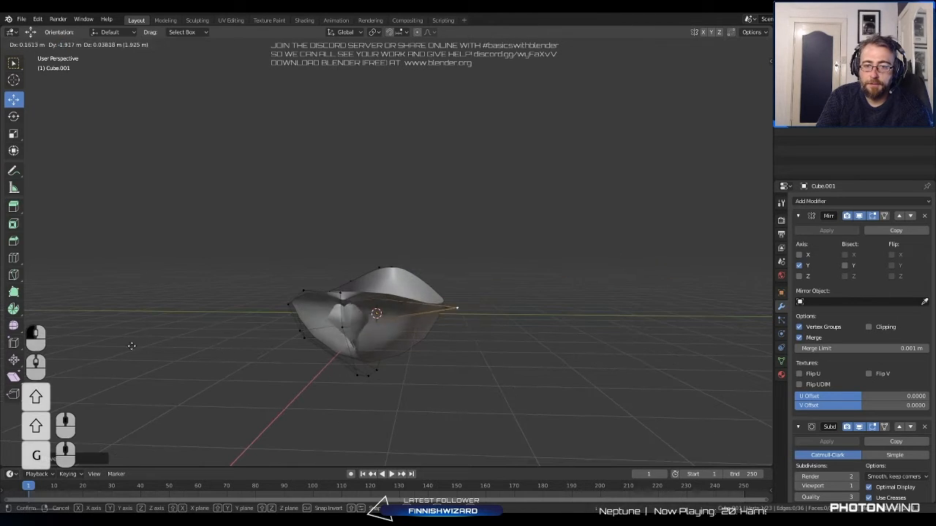
pyautogui.click(100, 348)
pyautogui.moveTo(100, 348); pyautogui.dragTo(111, 346, button='middle')
pyautogui.scroll(3, 183, 349)
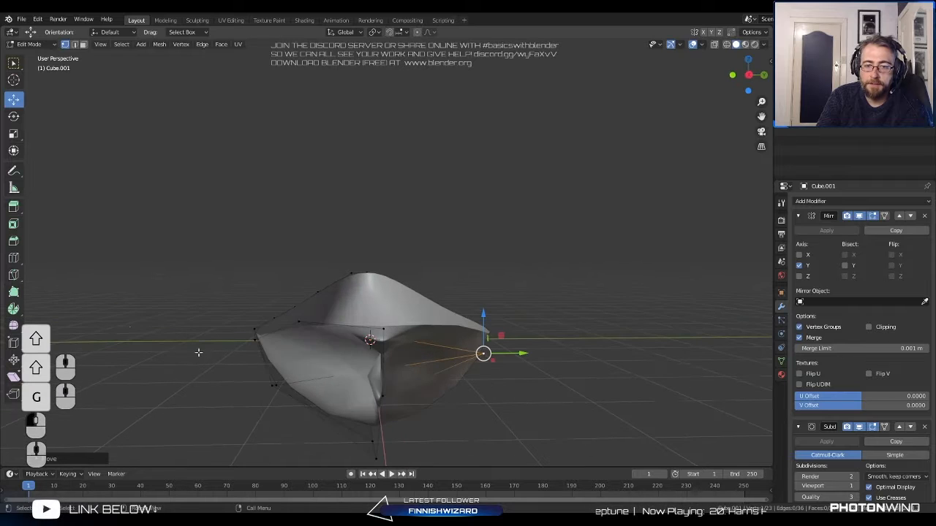
# Try repositioning the same hull vertex with further unconstrained moves from different view angles.
pyautogui.press('g')
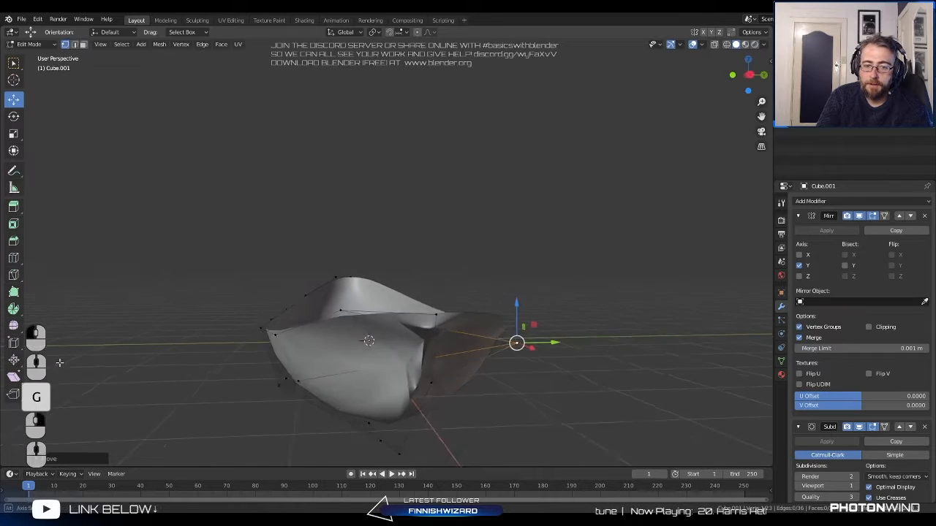
pyautogui.rightClick(377, 421)
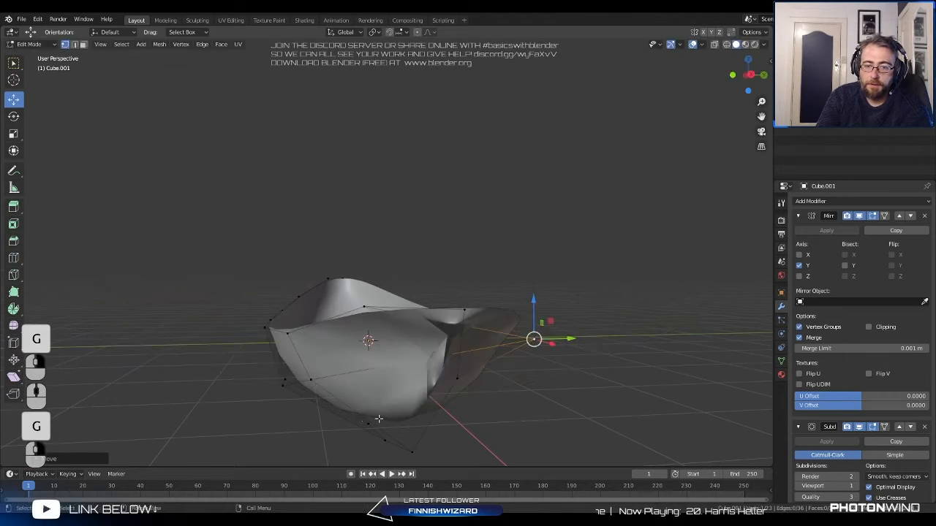
pyautogui.press('g')
pyautogui.click(317, 324)
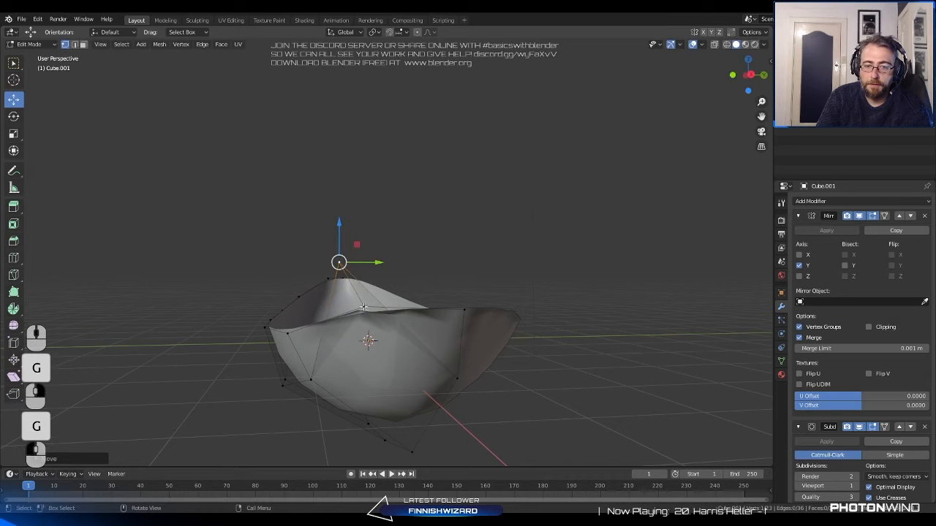
pyautogui.press('g')
pyautogui.click(368, 374)
pyautogui.moveTo(368, 373)
pyautogui.mouseDown(button='middle')
pyautogui.moveTo(387, 355)
pyautogui.moveTo(362, 375)
pyautogui.moveTo(373, 377)
pyautogui.mouseUp(button='middle')
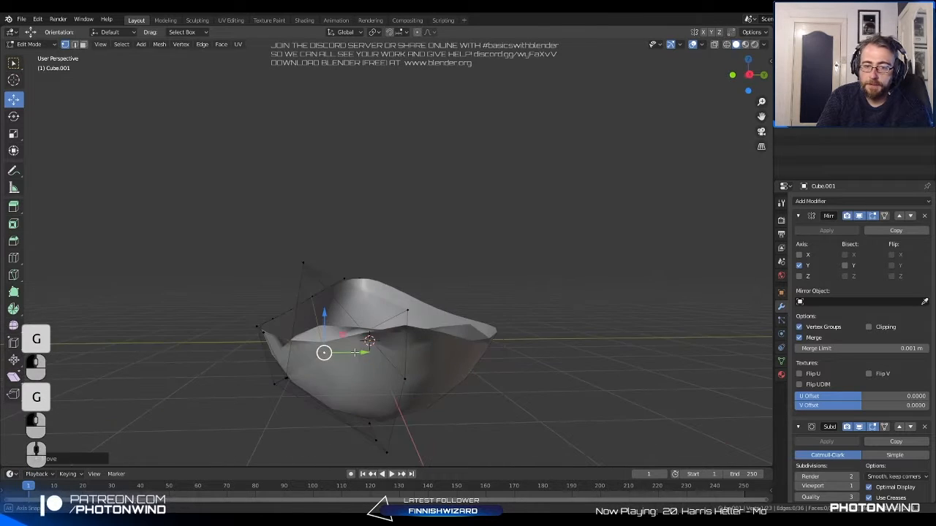
# Undo all of the free vertex moves on the hull.
pyautogui.hotkey('ctrl', 'z')
pyautogui.hotkey('ctrl', 'z')
pyautogui.hotkey('ctrl', 'z')
pyautogui.hotkey('ctrl', 'z')
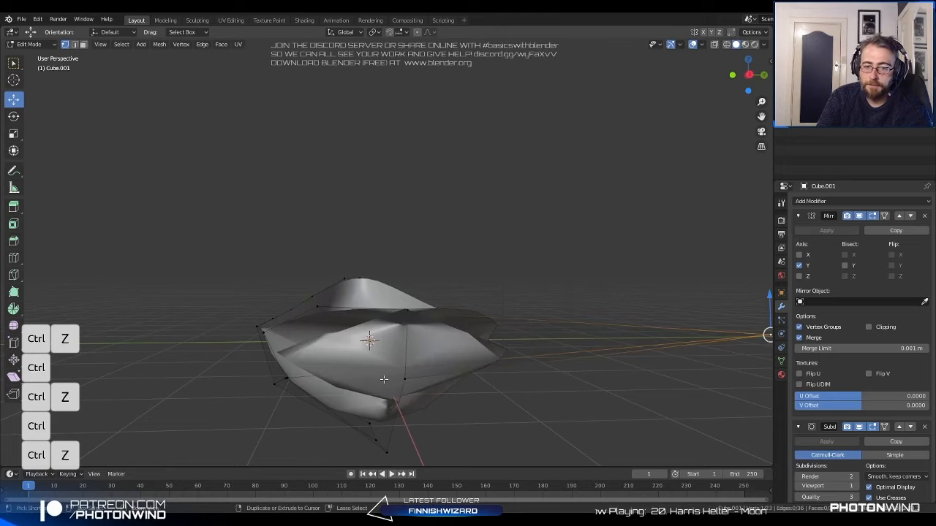
pyautogui.hotkey('ctrl', 'z')
# Return to Object Mode, make the light the selected object and inspect the unselected hull from the side.
pyautogui.moveTo(375, 378); pyautogui.dragTo(315, 323, button='middle')
pyautogui.press('Tab')
pyautogui.scroll(3, 427, 350)
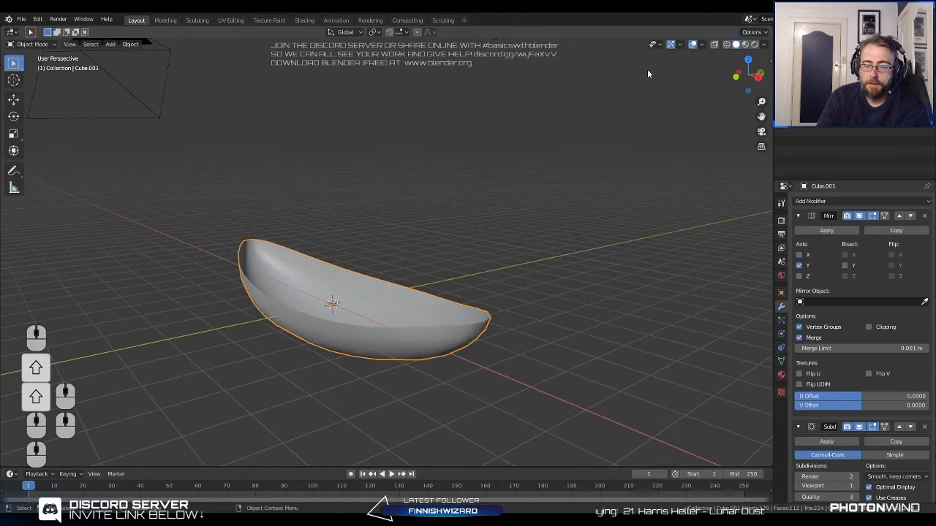
pyautogui.click(856, 66)
pyautogui.moveTo(388, 224); pyautogui.dragTo(313, 207, button='middle')
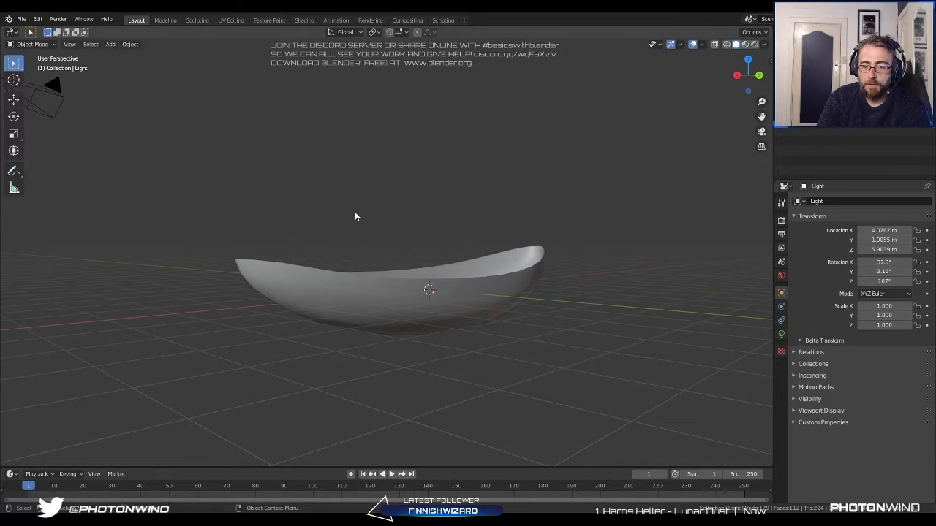
# Switch to Discord and look through the axe models shared in the basicswithblender channel.
pyautogui.hotkey('ctrl', 'alt')
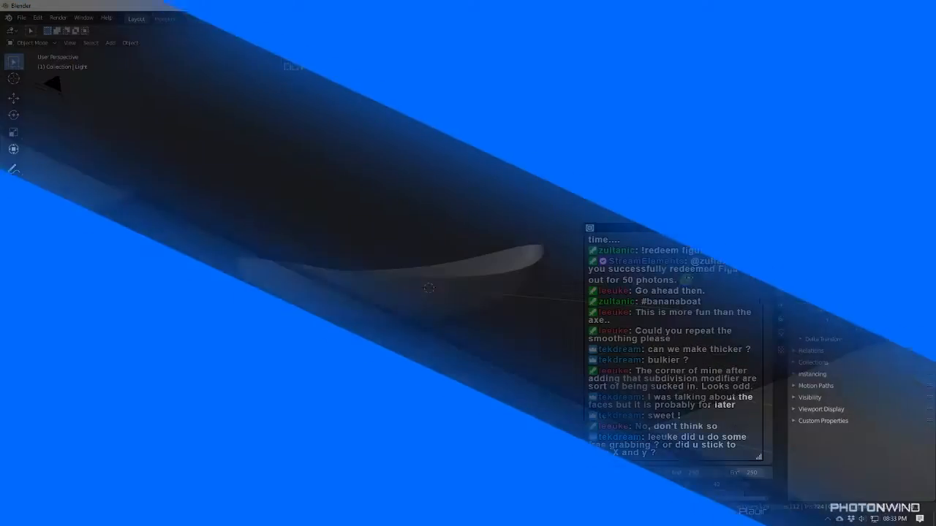
pyautogui.click(301, 521)
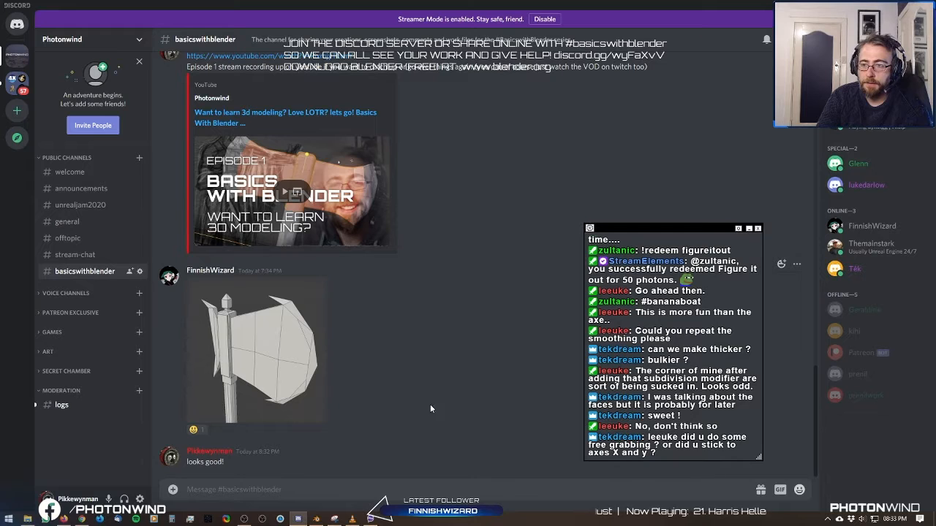
pyautogui.scroll(15, 436, 401)
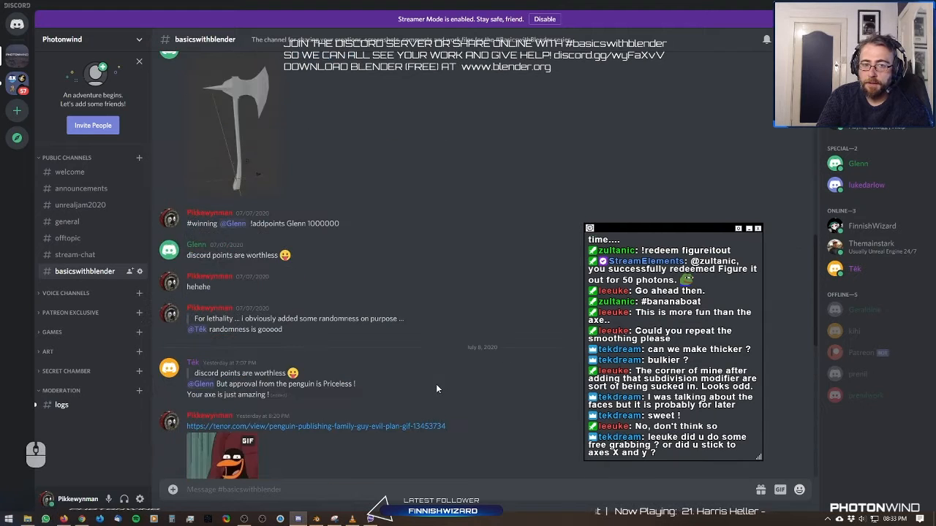
pyautogui.scroll(15, 435, 384)
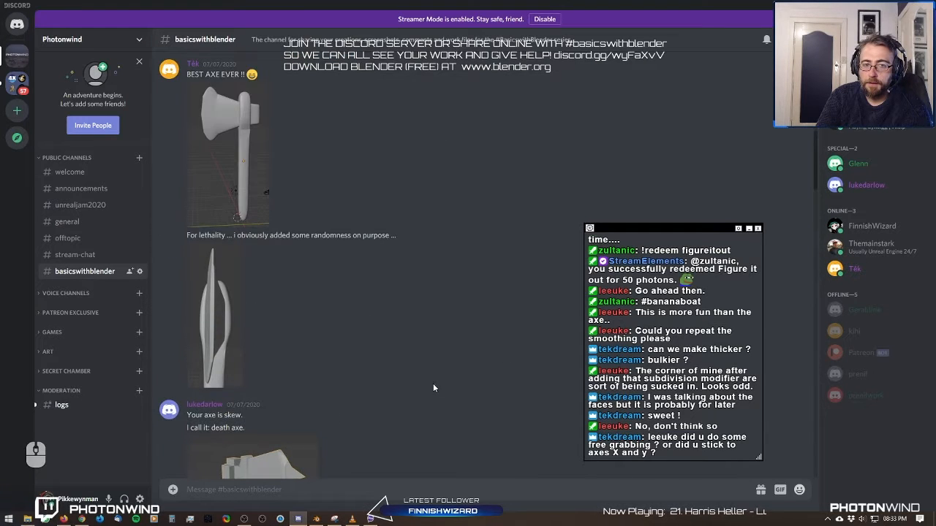
pyautogui.scroll(-10, 433, 381)
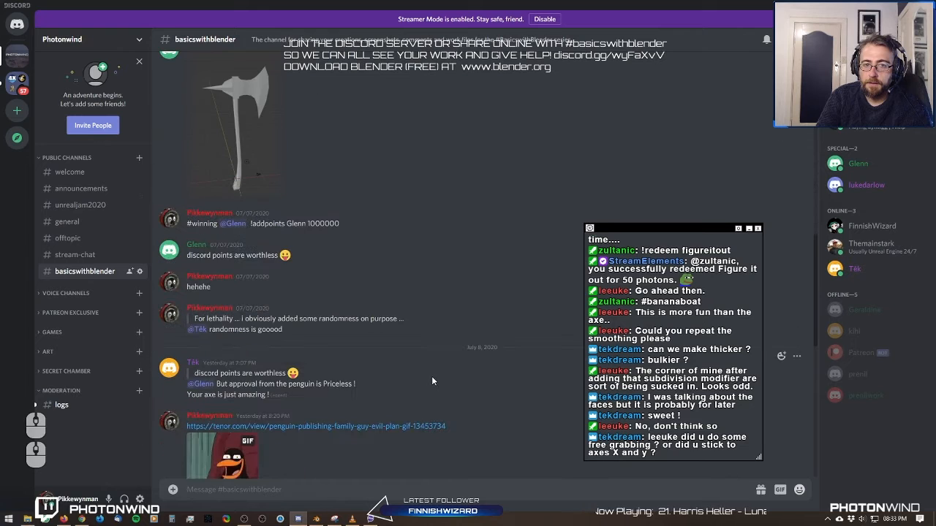
pyautogui.scroll(2, 394, 243)
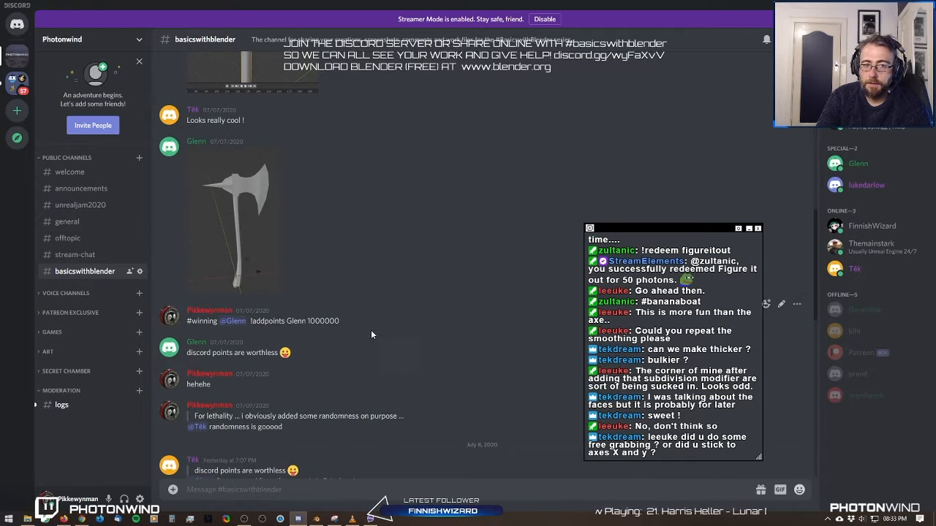
pyautogui.scroll(-10, 419, 331)
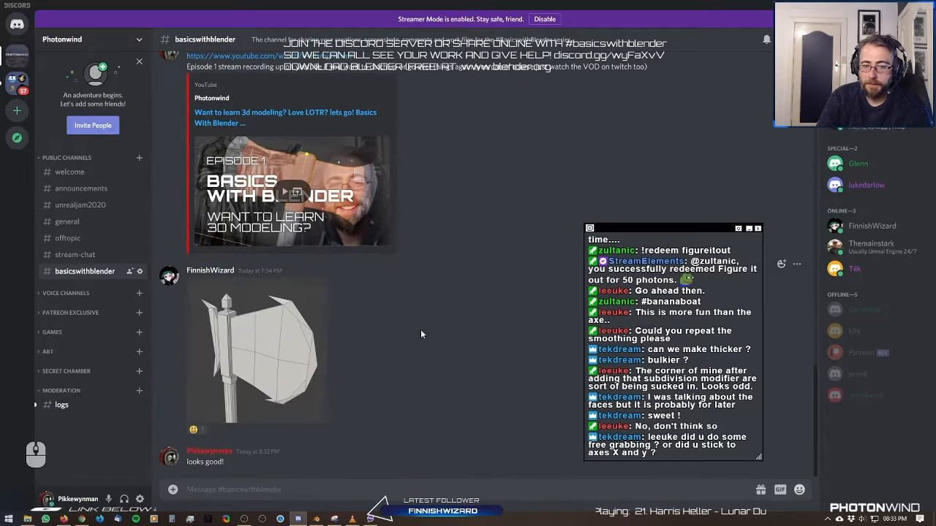
# Switch back to Blender and select the boat hull in Object Mode.
pyautogui.click(315, 519)
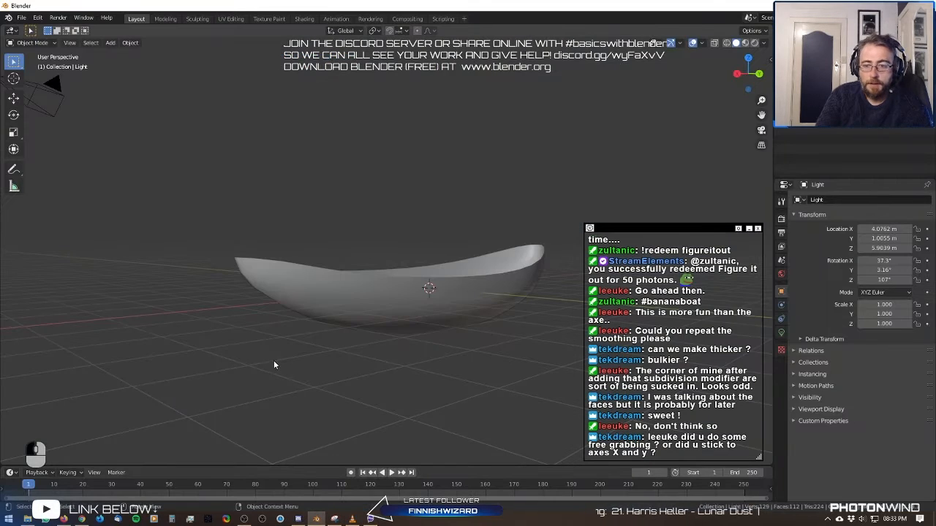
pyautogui.moveTo(273, 362); pyautogui.dragTo(292, 335, button='middle')
pyautogui.keyDown('shift'); pyautogui.moveTo(292, 334); pyautogui.dragTo(421, 347, button='middle'); pyautogui.keyUp('shift')
pyautogui.press('Tab')
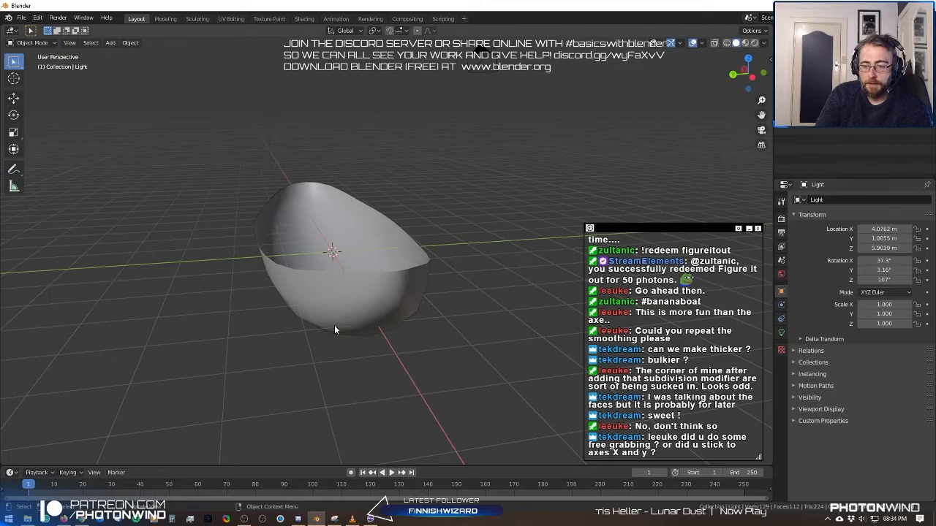
pyautogui.moveTo(334, 324); pyautogui.dragTo(311, 275, button='middle')
pyautogui.click(415, 302)
pyautogui.press('Tab')
pyautogui.keyDown('shift'); pyautogui.moveTo(311, 275); pyautogui.dragTo(240, 303, button='middle'); pyautogui.keyUp('shift')
pyautogui.moveTo(562, 273); pyautogui.dragTo(388, 324, button='middle')
pyautogui.press('Tab')
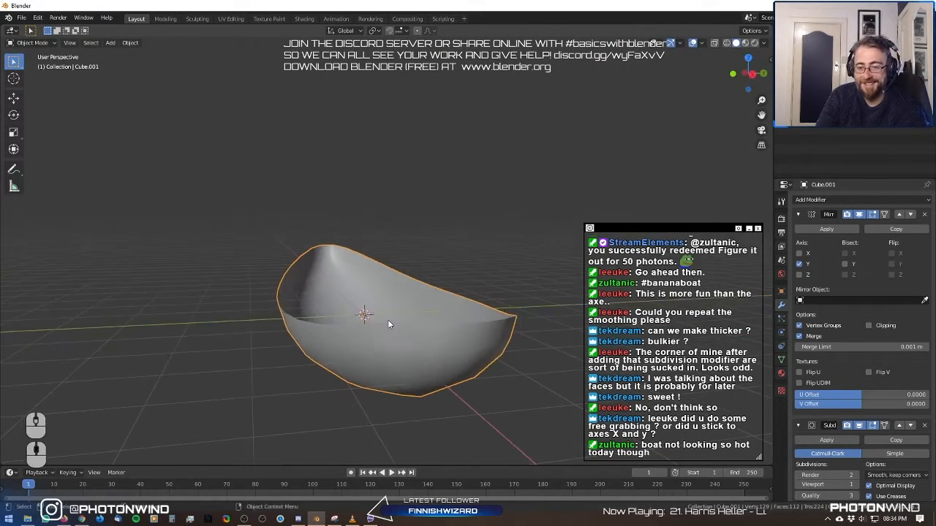
# Duplicate the boat hull in place and hide the duplicate.
pyautogui.hotkey('shift', 'd')
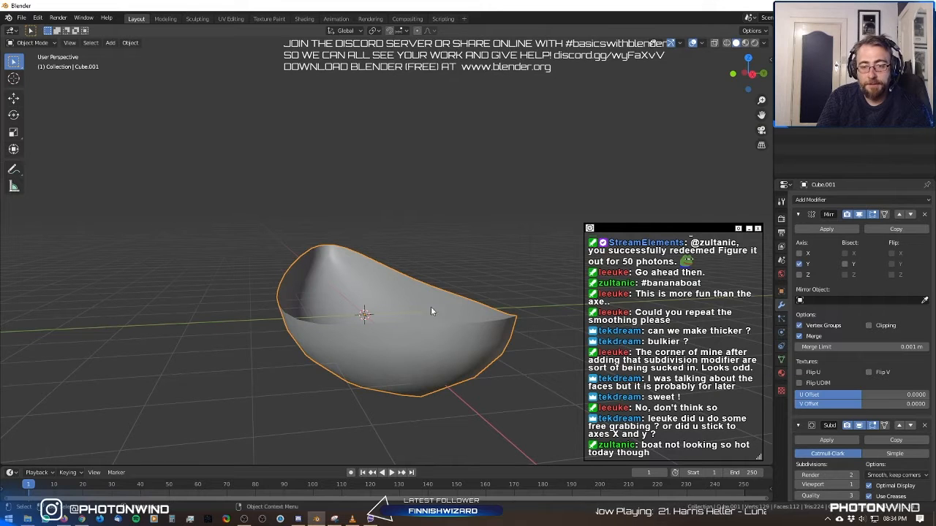
pyautogui.press('Escape')
pyautogui.click(931, 89)
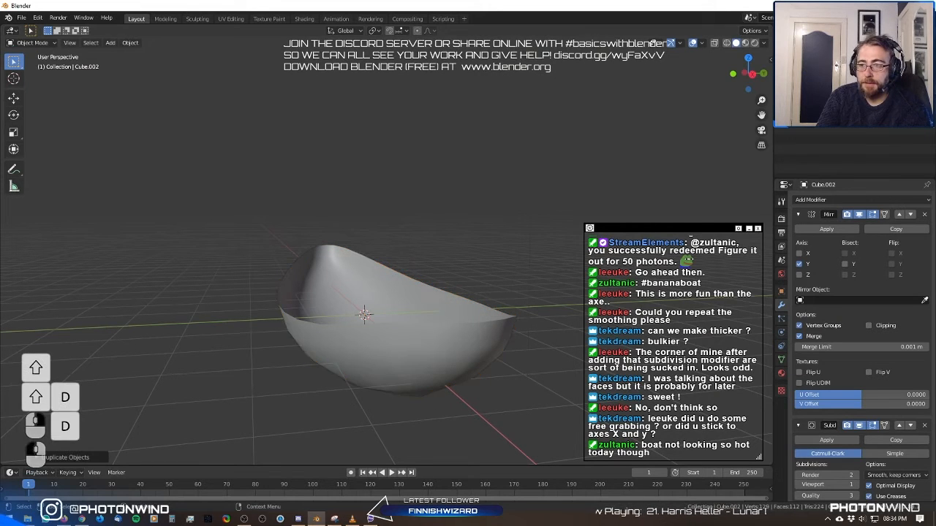
# Add three evenly spaced lengthwise loop cuts to the upper side band of the original hull in Edit Mode.
pyautogui.click(385, 338)
pyautogui.moveTo(385, 338)
pyautogui.mouseDown(button='middle')
pyautogui.moveTo(404, 325)
pyautogui.moveTo(402, 339)
pyautogui.mouseUp(button='middle')
pyautogui.press('Tab')
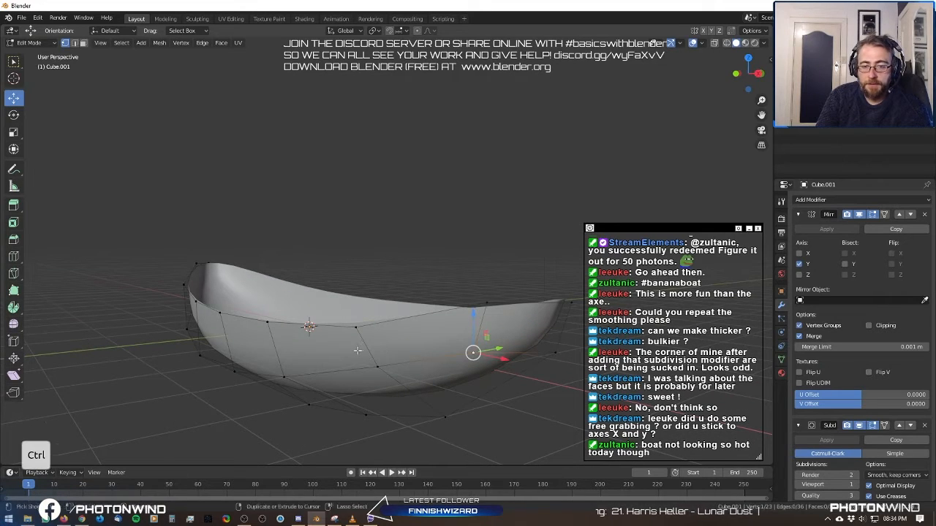
pyautogui.hotkey('ctrl', 'r')
pyautogui.scroll(1, 361, 350)
pyautogui.scroll(1, 359, 351)
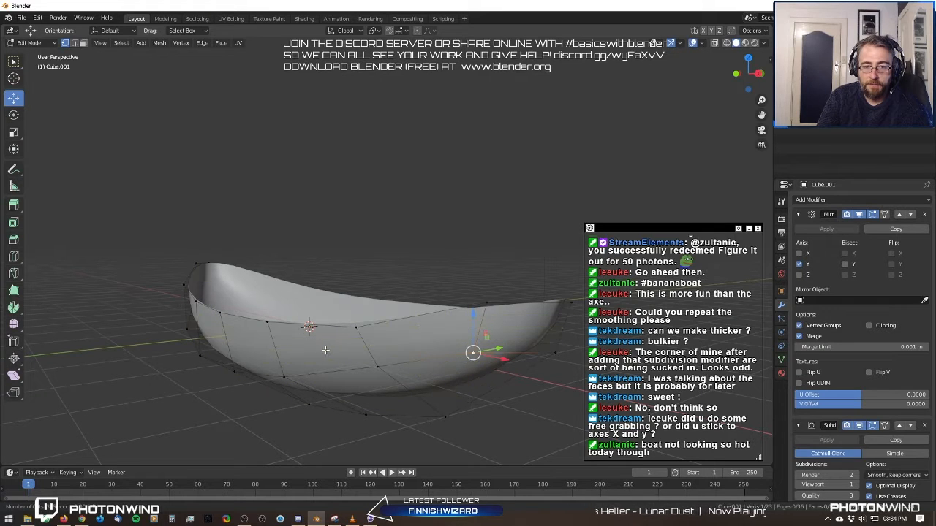
pyautogui.click(281, 345)
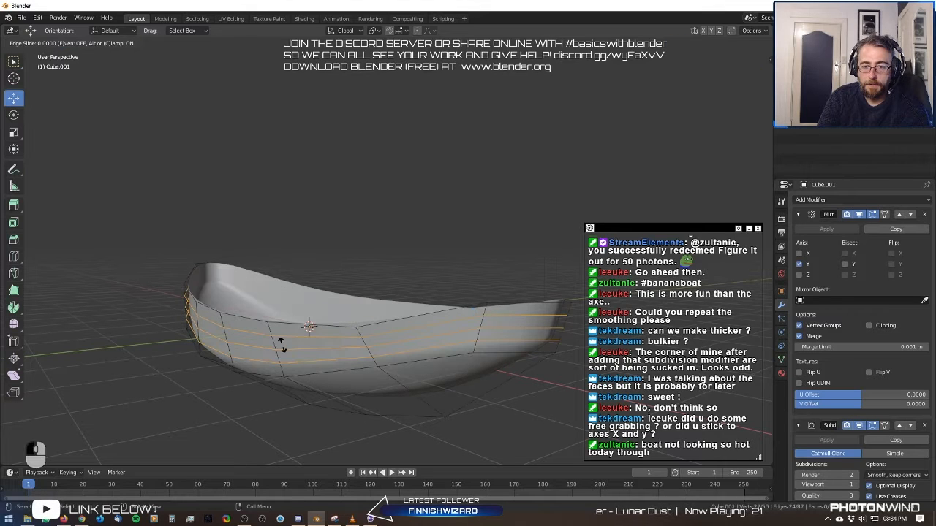
pyautogui.click(280, 344)
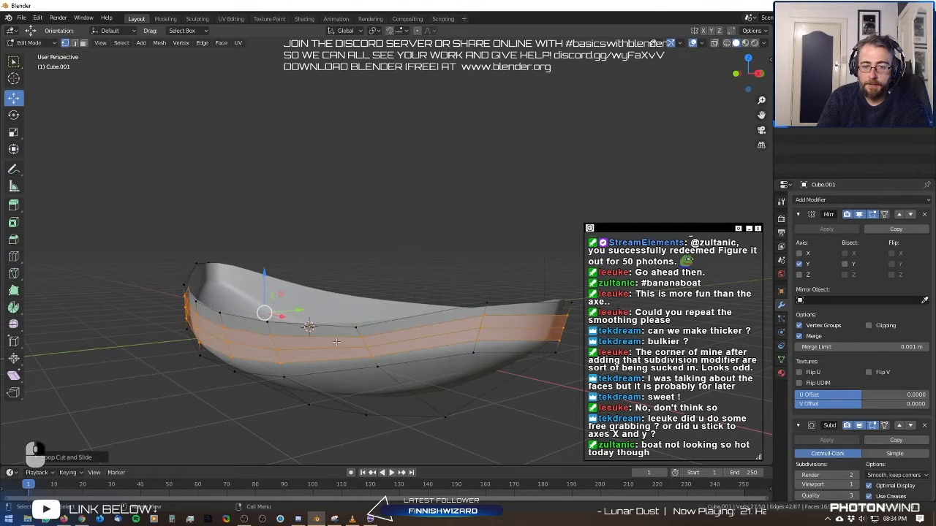
# Change to face selection mode and select the lengthwise face loop along the hull's top edge.
pyautogui.moveTo(336, 343); pyautogui.dragTo(387, 322, button='middle')
pyautogui.moveTo(252, 369); pyautogui.dragTo(332, 290, button='middle')
pyautogui.press('Tab')
pyautogui.press('Tab')
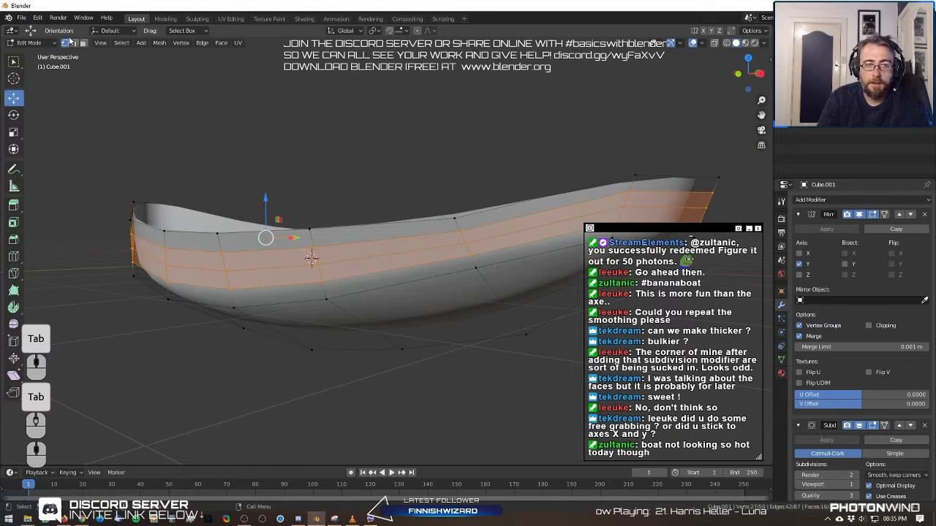
pyautogui.click(83, 43)
pyautogui.press('alt')
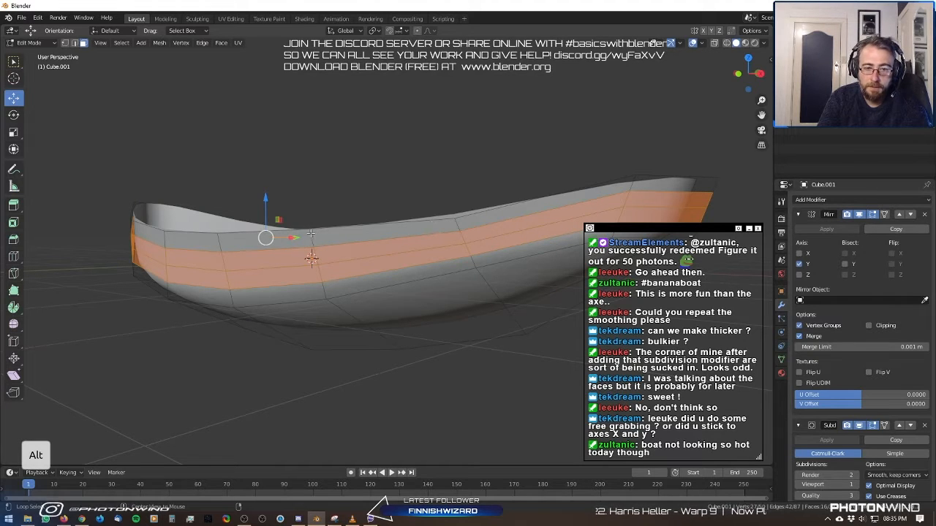
pyautogui.keyDown('alt'); pyautogui.click(312, 237); pyautogui.keyUp('alt')
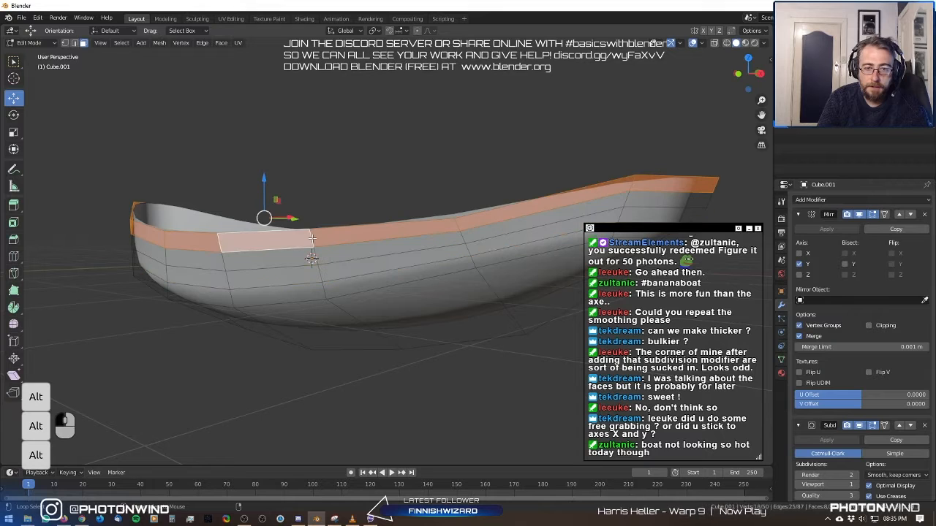
# Select the lengthwise face loops on the hull's side one after another, ending with the crosswise loop near its rounded end.
pyautogui.moveTo(302, 237); pyautogui.dragTo(341, 259, button='middle')
pyautogui.scroll(4, 423, 244)
pyautogui.keyDown('alt'); pyautogui.click(341, 259); pyautogui.keyUp('alt')
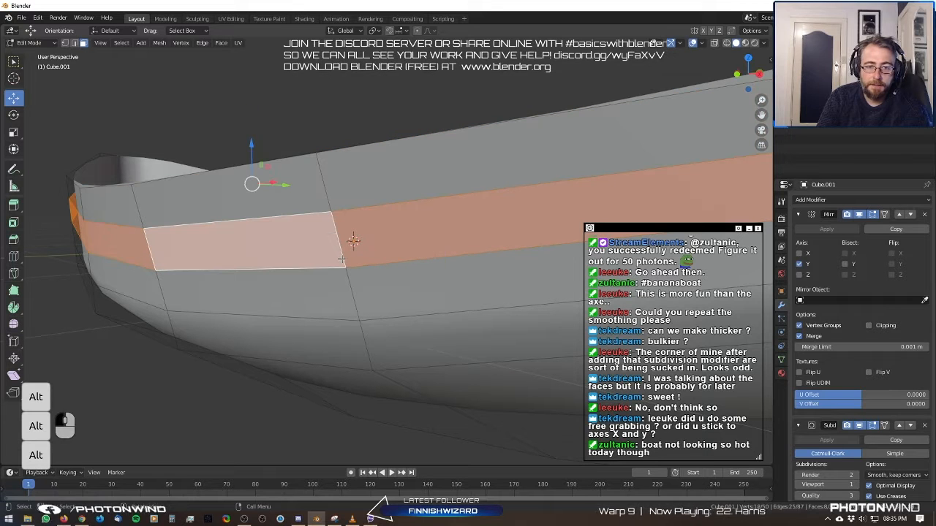
pyautogui.moveTo(49, 110); pyautogui.dragTo(345, 278, button='middle')
pyautogui.keyDown('alt'); pyautogui.click(348, 313); pyautogui.keyUp('alt')
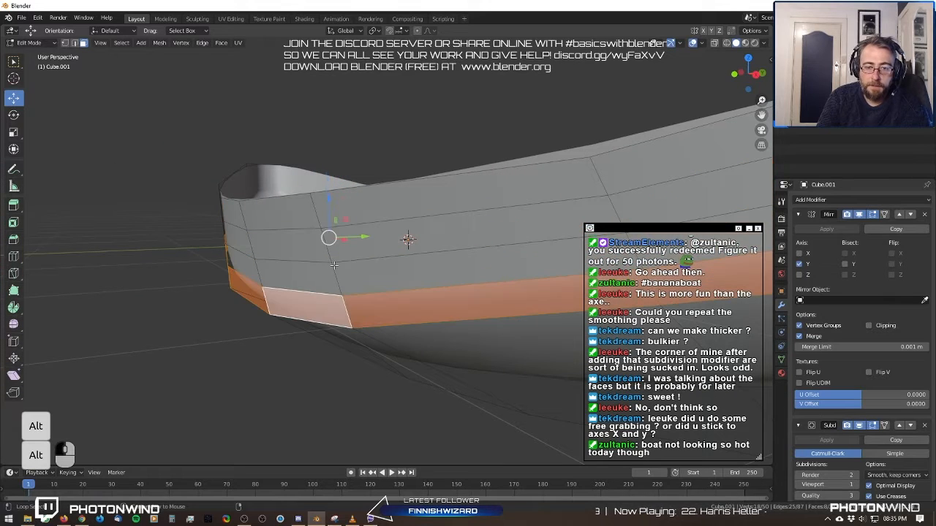
pyautogui.keyDown('alt'); pyautogui.click(338, 281); pyautogui.keyUp('alt')
pyautogui.keyDown('alt'); pyautogui.click(326, 247); pyautogui.keyUp('alt')
pyautogui.keyDown('alt'); pyautogui.click(317, 212); pyautogui.keyUp('alt')
pyautogui.keyDown('alt'); pyautogui.click(326, 264); pyautogui.keyUp('alt')
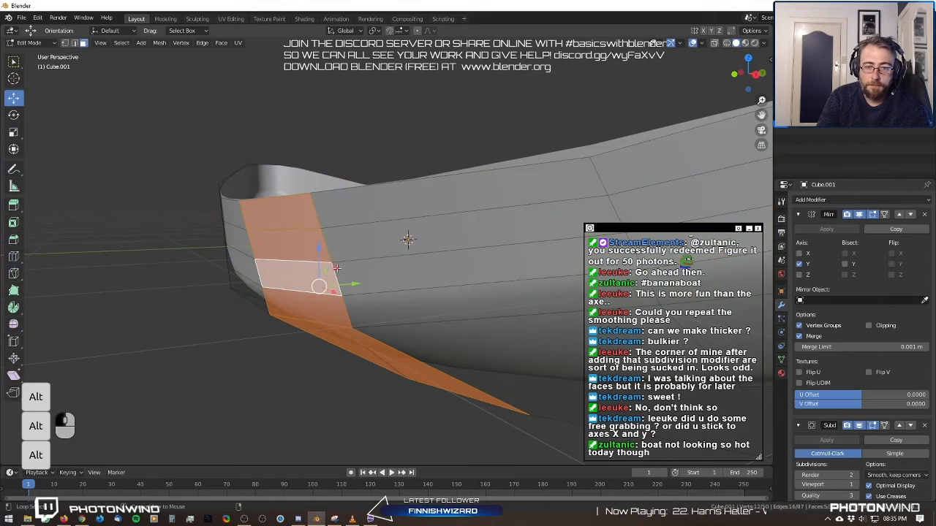
# Select each lengthwise face loop from the top edge downwards, finishing with the top loop selected.
pyautogui.keyDown('alt'); pyautogui.click(315, 210); pyautogui.keyUp('alt')
pyautogui.keyDown('alt'); pyautogui.click(326, 246); pyautogui.keyUp('alt')
pyautogui.keyDown('alt'); pyautogui.click(336, 279); pyautogui.keyUp('alt')
pyautogui.keyDown('alt'); pyautogui.click(345, 311); pyautogui.keyUp('alt')
pyautogui.keyDown('alt'); pyautogui.click(316, 213); pyautogui.keyUp('alt')
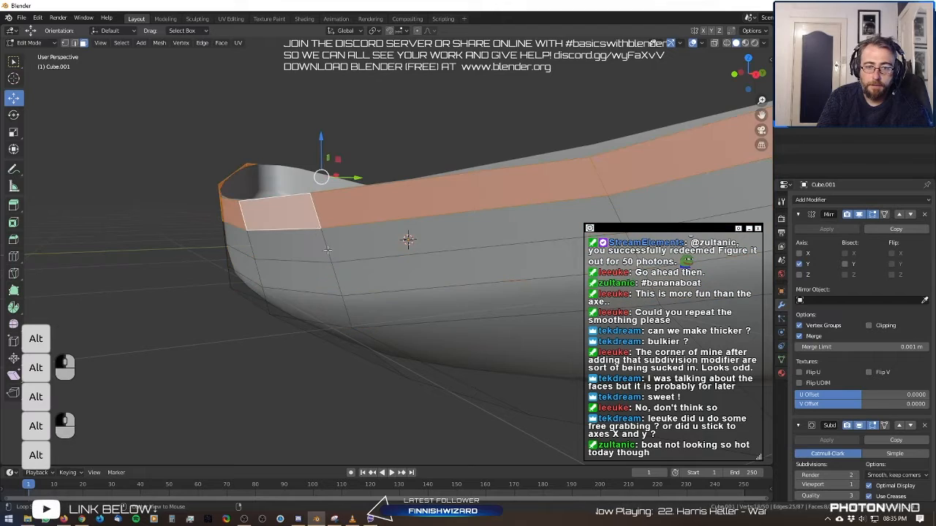
# Extrude the top face loop outward by about 0.036 m and view the hull in Object Mode before resuming editing.
pyautogui.moveTo(328, 250); pyautogui.dragTo(529, 243, button='middle')
pyautogui.scroll(4, 528, 243)
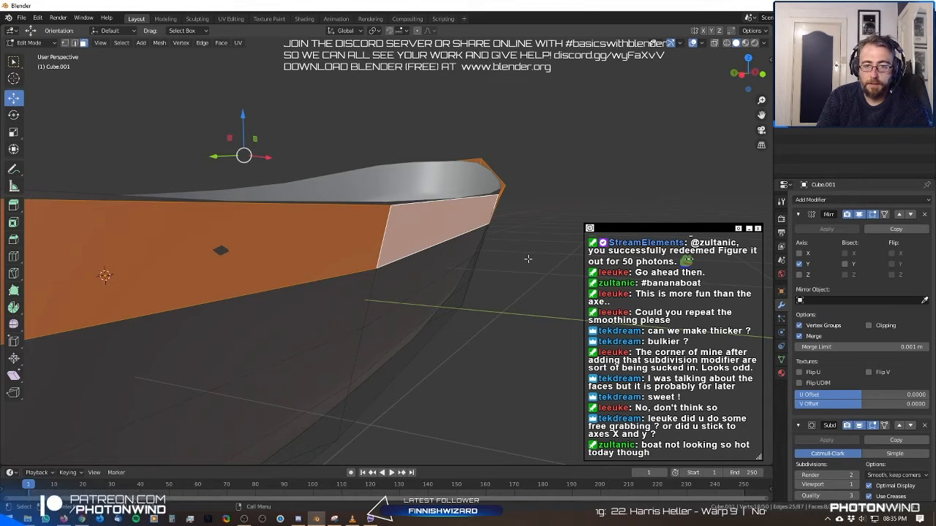
pyautogui.moveTo(528, 259); pyautogui.dragTo(501, 238, button='middle')
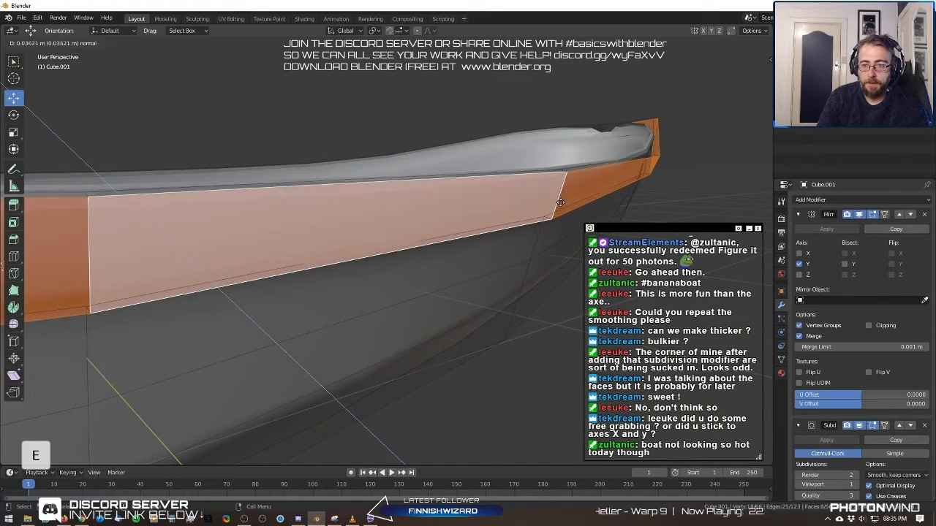
pyautogui.press('e')
pyautogui.press('Tab')
pyautogui.moveTo(560, 203); pyautogui.dragTo(271, 361, button='middle')
pyautogui.moveTo(538, 169); pyautogui.dragTo(305, 243, button='middle')
pyautogui.press('Tab')
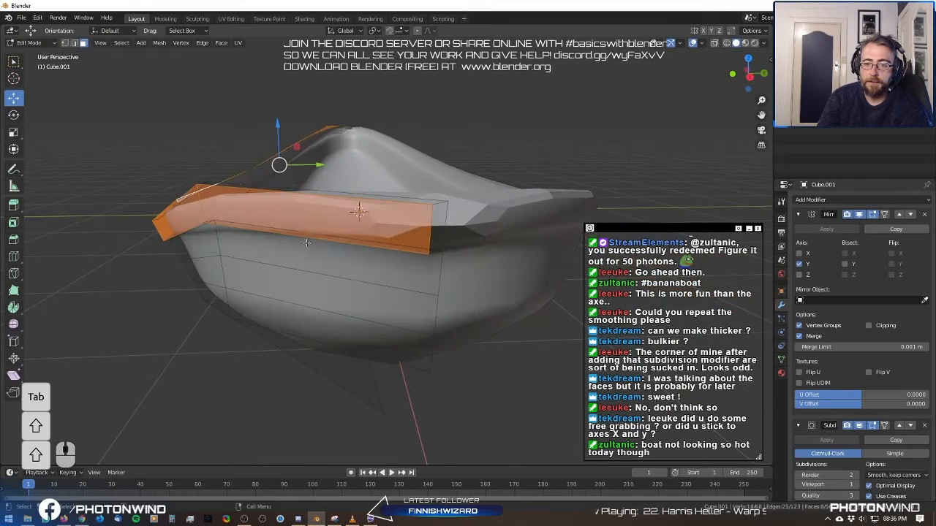
# Examine the end face of the extruded top plank and the shape of the hull around it.
pyautogui.click(439, 226)
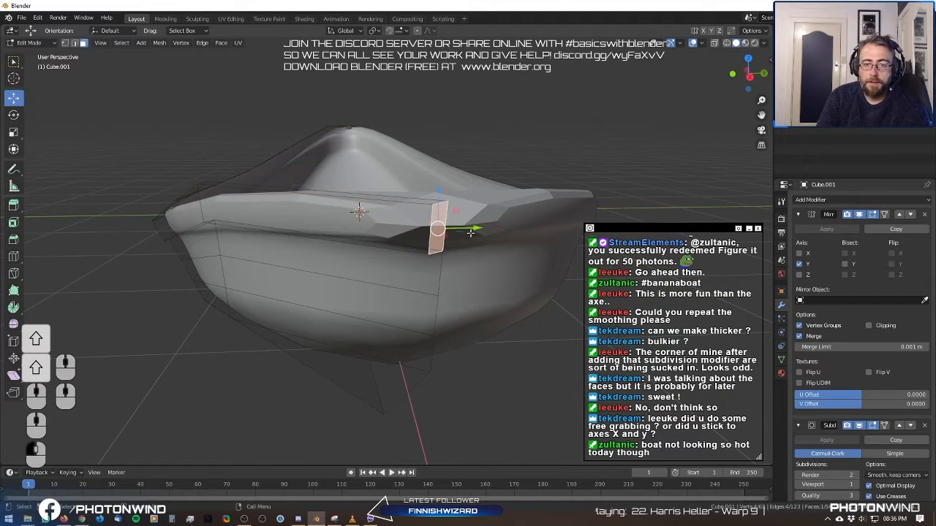
pyautogui.moveTo(470, 234); pyautogui.dragTo(158, 199, button='middle')
pyautogui.moveTo(186, 160); pyautogui.dragTo(425, 204, button='middle')
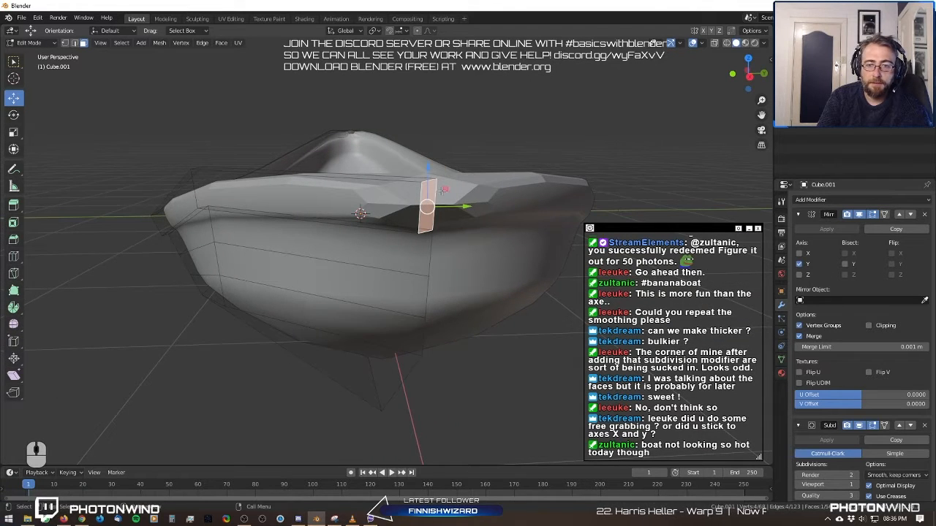
pyautogui.scroll(-4, 441, 191)
pyautogui.press('Tab')
pyautogui.moveTo(372, 176); pyautogui.dragTo(484, 171, button='middle')
pyautogui.press('Tab')
pyautogui.scroll(5, 405, 229)
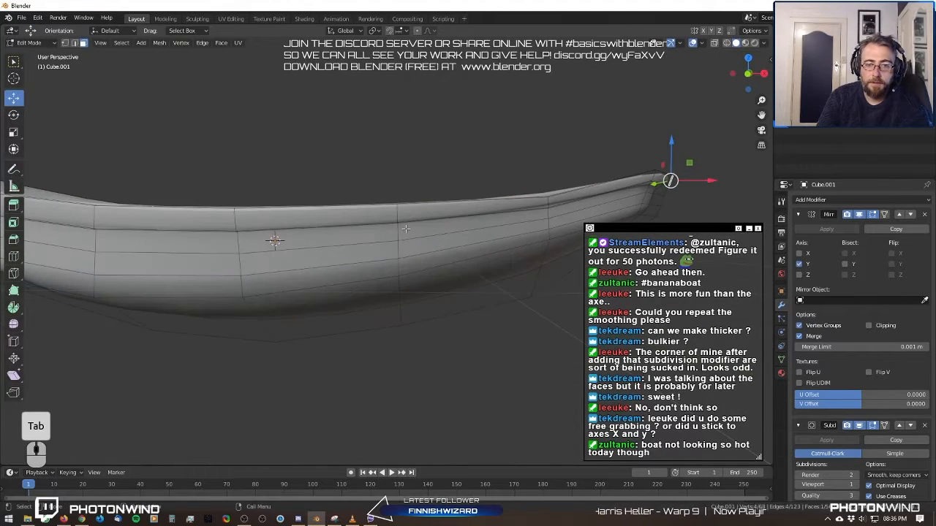
# Extrude the second lengthwise face loop outward by about 0.045 m.
pyautogui.keyDown('alt'); pyautogui.click(403, 239); pyautogui.keyUp('alt')
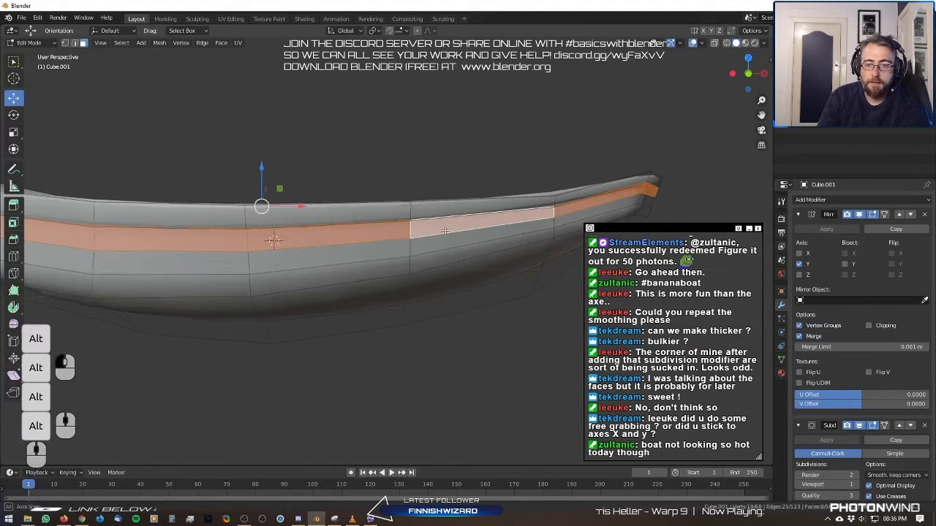
pyautogui.moveTo(407, 236); pyautogui.dragTo(504, 226, button='middle')
pyautogui.press('e')
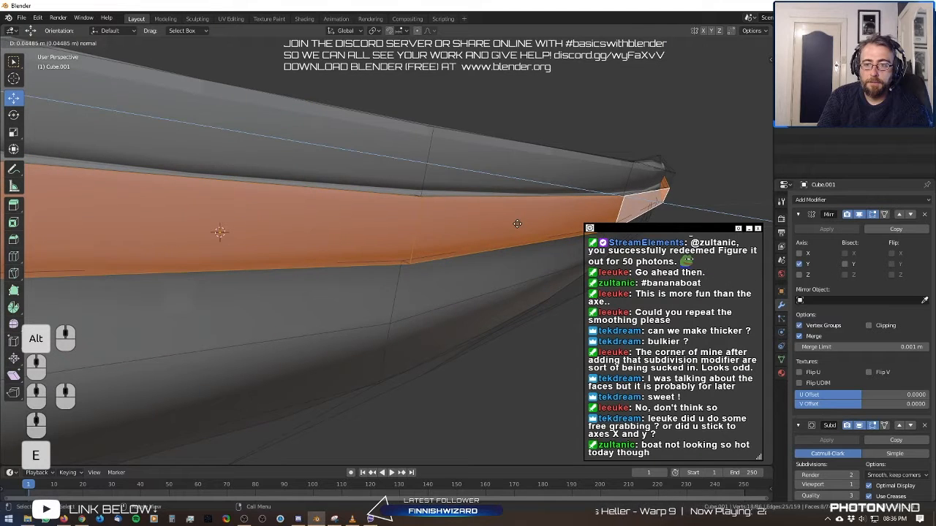
pyautogui.click(517, 220)
# Undo the extrusion of a single third-row face, and extrude the whole third lengthwise face loop outward instead.
pyautogui.click(402, 282)
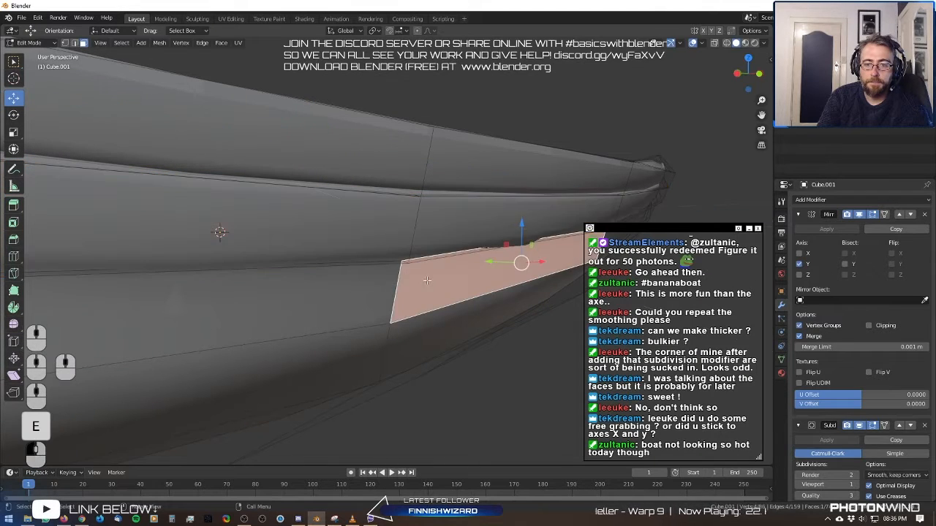
pyautogui.press('e')
pyautogui.rightClick(401, 282)
pyautogui.hotkey('ctrl', 'z')
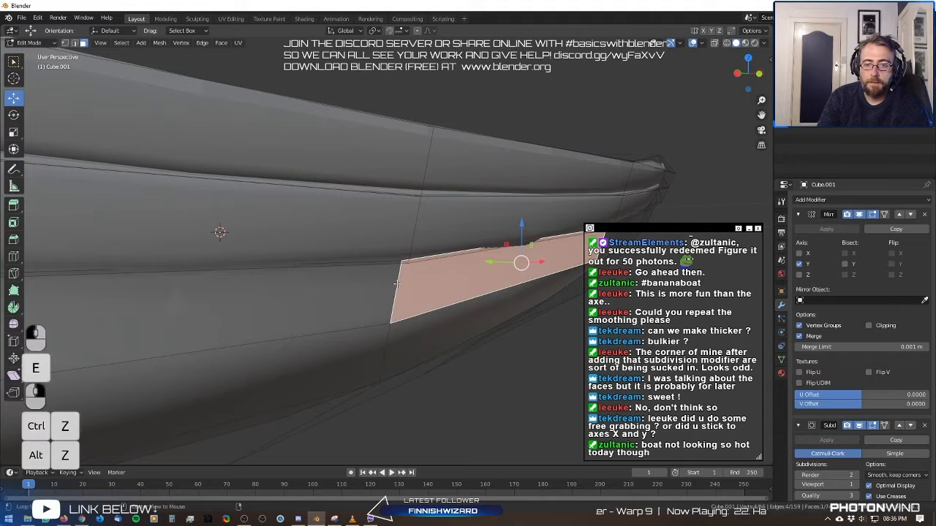
pyautogui.keyDown('alt'); pyautogui.click(406, 282); pyautogui.keyUp('alt')
pyautogui.press('e')
pyautogui.click(412, 285)
# Extrude the fourth lengthwise face loop outward and view the planked hull in Object Mode.
pyautogui.moveTo(421, 282); pyautogui.dragTo(415, 251, button='middle')
pyautogui.keyDown('alt'); pyautogui.click(367, 250); pyautogui.keyUp('alt')
pyautogui.press('e')
pyautogui.click(366, 251)
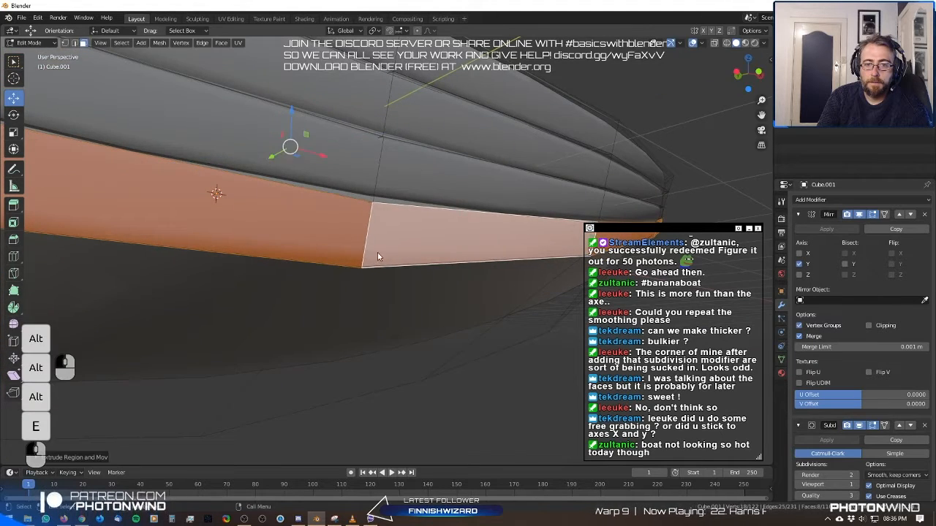
pyautogui.press('Tab')
pyautogui.scroll(-8, 405, 253)
pyautogui.scroll(5, 293, 269)
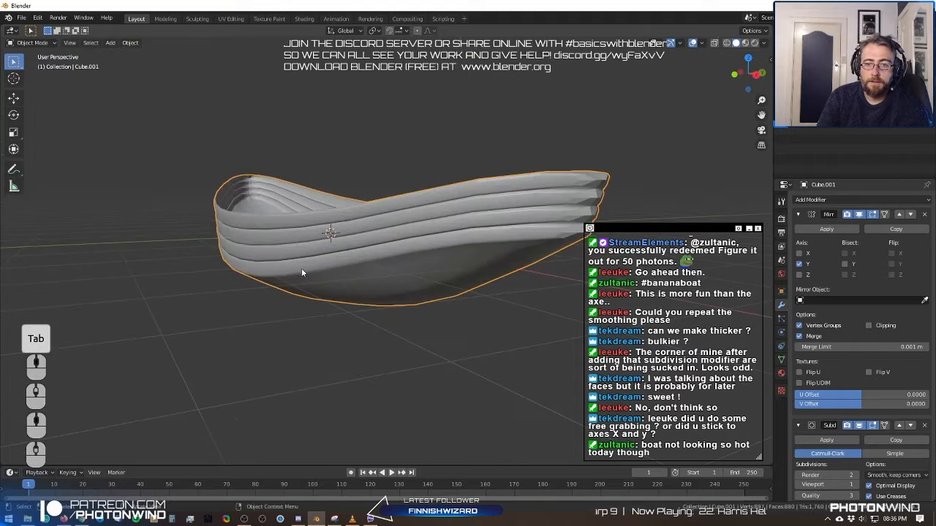
pyautogui.moveTo(301, 268); pyautogui.dragTo(344, 193, button='middle')
pyautogui.moveTo(393, 256); pyautogui.dragTo(321, 294, button='middle')
pyautogui.scroll(2, 323, 294)
pyautogui.press('Tab')
pyautogui.moveTo(380, 320); pyautogui.dragTo(365, 296, button='middle')
pyautogui.keyDown('shift'); pyautogui.moveTo(366, 296); pyautogui.dragTo(344, 261, button='middle'); pyautogui.keyUp('shift')
pyautogui.hotkey('ctrl', 'r')
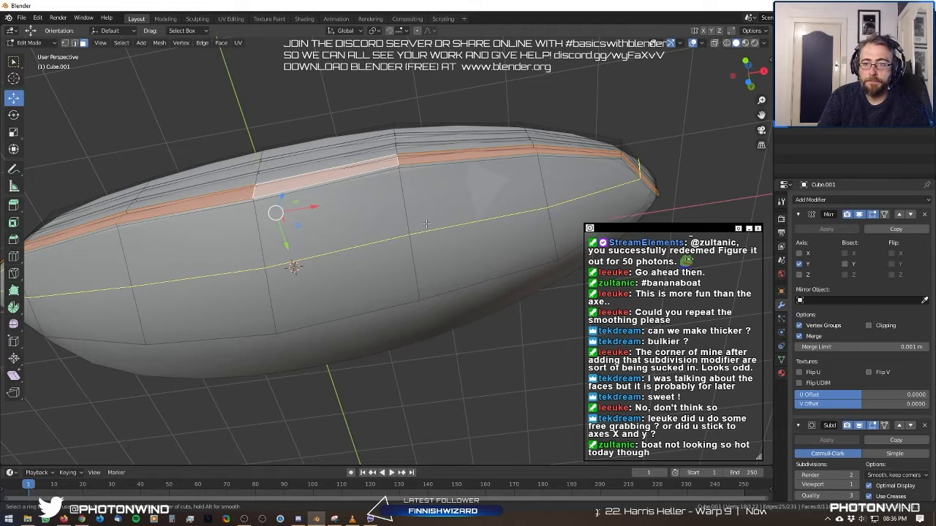
pyautogui.moveTo(411, 216); pyautogui.dragTo(396, 265, button='middle')
pyautogui.hotkey('ctrl', 'r')
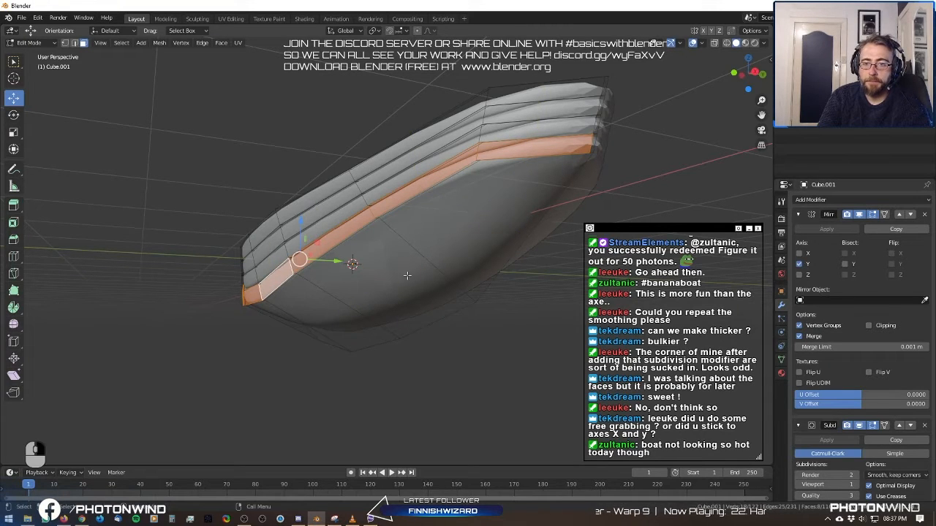
# Select the large bottom face at the hull's raised end, below the lowest plank.
pyautogui.moveTo(407, 275); pyautogui.dragTo(380, 234, button='middle')
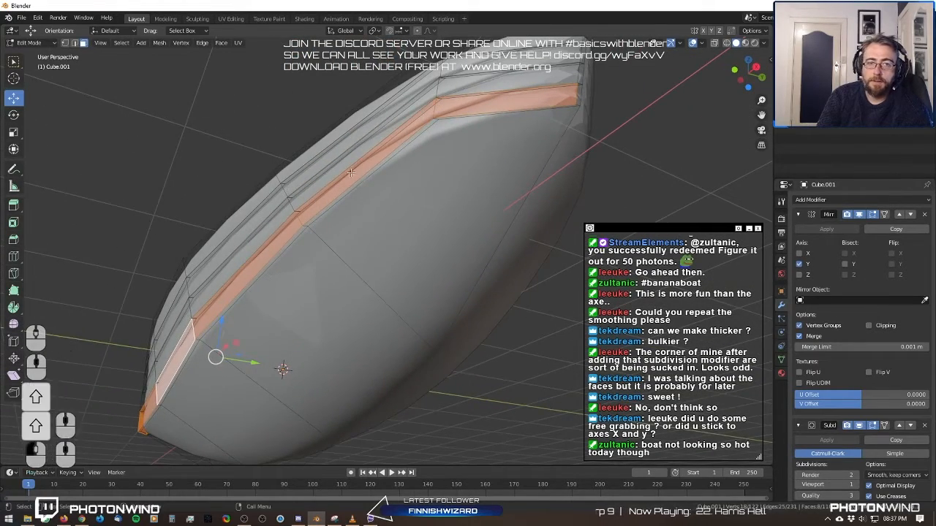
pyautogui.click(448, 202)
pyautogui.scroll(-3, 449, 203)
pyautogui.moveTo(449, 203); pyautogui.dragTo(418, 219, button='middle')
pyautogui.scroll(-2, 529, 180)
pyautogui.scroll(4, 351, 250)
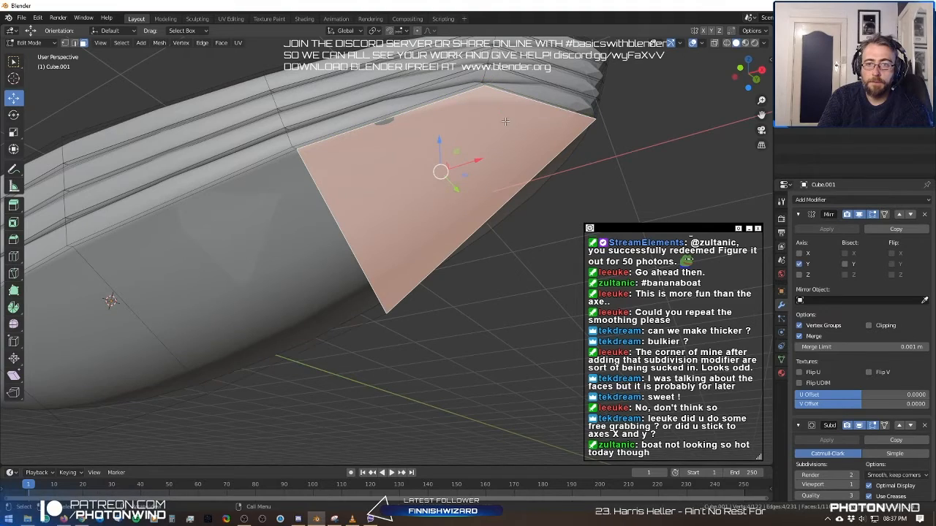
# Knife-cut the large bottom face from its corner below the planks to the opposite corner at the keel.
pyautogui.scroll(3, 506, 121)
pyautogui.keyDown('shift'); pyautogui.moveTo(497, 103); pyautogui.dragTo(396, 281, button='middle'); pyautogui.keyUp('shift')
pyautogui.scroll(2, 421, 212)
pyautogui.moveTo(424, 201)
pyautogui.mouseDown(button='middle')
pyautogui.moveTo(449, 150)
pyautogui.moveTo(435, 216)
pyautogui.mouseUp(button='middle')
pyautogui.scroll(-2, 435, 216)
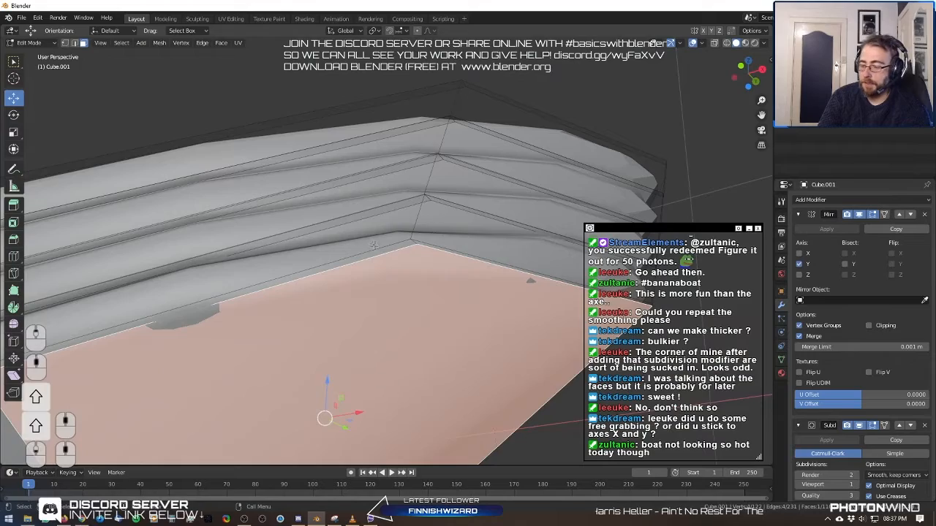
pyautogui.scroll(3, 358, 232)
pyautogui.scroll(-1, 369, 257)
pyautogui.moveTo(368, 256); pyautogui.dragTo(384, 242, button='middle')
pyautogui.scroll(-1, 398, 237)
pyautogui.scroll(1, 398, 234)
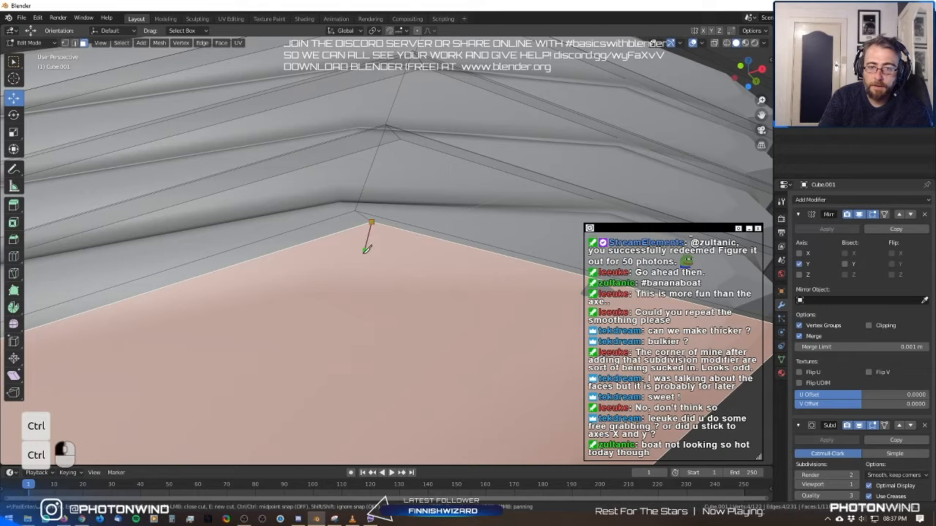
pyautogui.keyDown('ctrl'); pyautogui.moveTo(367, 249); pyautogui.dragTo(360, 290, button='middle'); pyautogui.keyUp('ctrl')
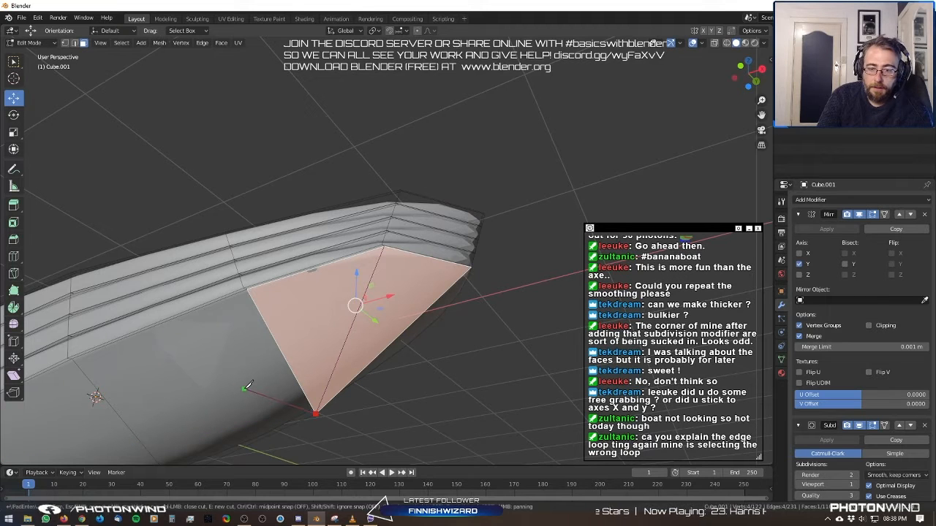
pyautogui.press('Return')
pyautogui.moveTo(244, 388); pyautogui.dragTo(371, 321, button='middle')
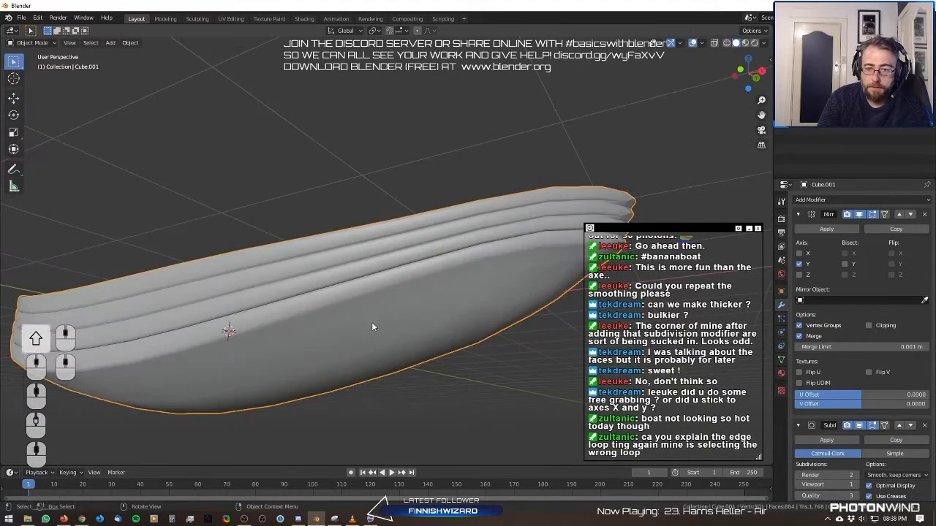
pyautogui.press('Tab')
# Undo the knife cut and all the plank extrusions on the hull's side.
pyautogui.scroll(2, 374, 330)
pyautogui.moveTo(462, 356); pyautogui.dragTo(351, 354, button='middle')
pyautogui.keyDown('shift'); pyautogui.moveTo(351, 354); pyautogui.dragTo(327, 295, button='middle'); pyautogui.keyUp('shift')
pyautogui.scroll(-4, 409, 296)
pyautogui.hotkey('ctrl', 'z')
pyautogui.hotkey('ctrl', 'z')
pyautogui.hotkey('ctrl', 'z')
pyautogui.hotkey('ctrl', 'z')
pyautogui.hotkey('ctrl', 'z')
pyautogui.hotkey('ctrl', 'z')
pyautogui.hotkey('ctrl', 'z')
pyautogui.hotkey('ctrl', 'z')
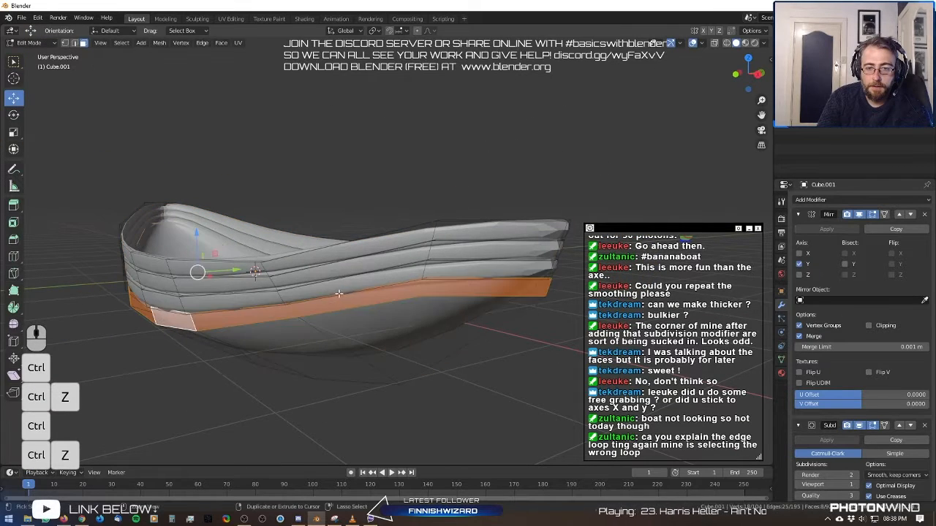
pyautogui.hotkey('ctrl', 'z')
pyautogui.hotkey('ctrl', 'z')
pyautogui.hotkey('ctrl', 'z')
pyautogui.hotkey('ctrl', 'z')
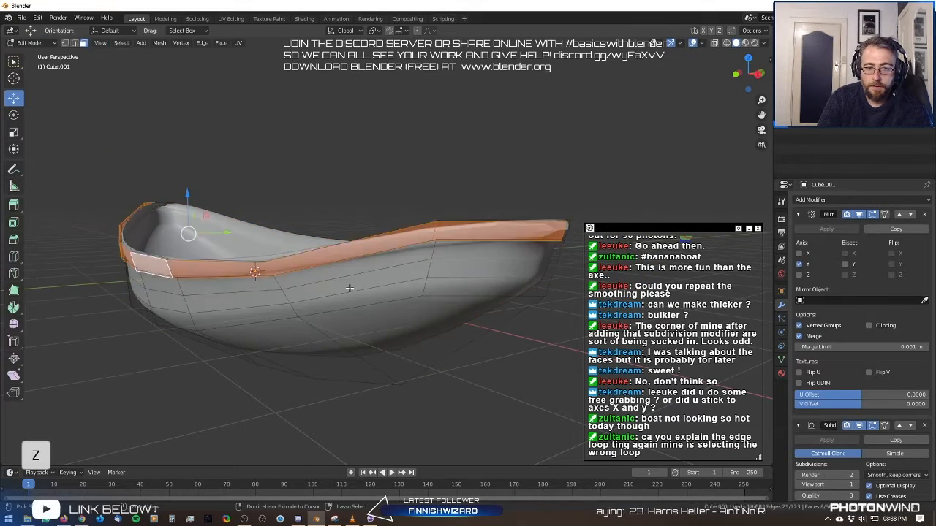
pyautogui.hotkey('ctrl', 'z')
pyautogui.moveTo(351, 289)
pyautogui.mouseDown(button='middle')
pyautogui.moveTo(371, 291)
pyautogui.moveTo(323, 284)
pyautogui.moveTo(364, 273)
pyautogui.moveTo(359, 280)
pyautogui.mouseUp(button='middle')
pyautogui.hotkey('ctrl', 'z')
pyautogui.hotkey('ctrl', 'z')
pyautogui.hotkey('ctrl', 'z')
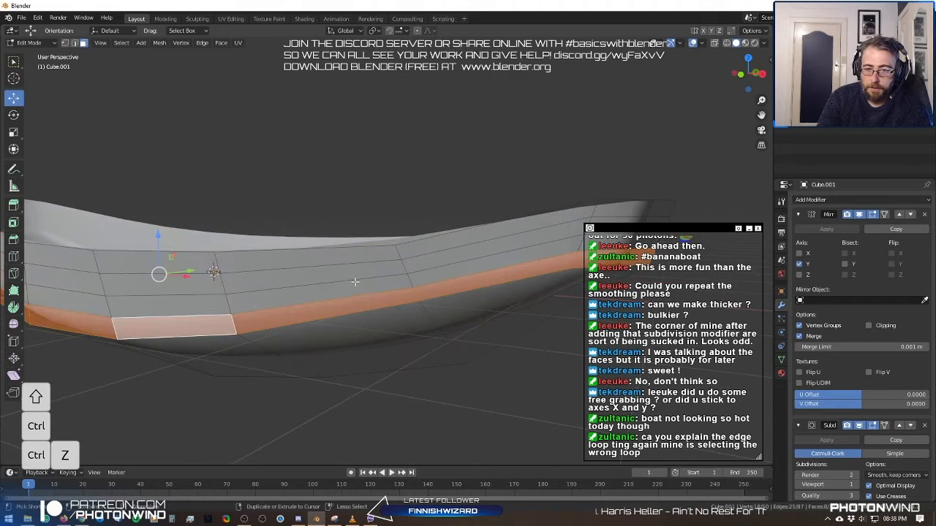
# Undo the face loop selections and the three lengthwise loop cuts on the hull's upper side band.
pyautogui.hotkey('ctrl', 'z')
pyautogui.hotkey('ctrl', 'z')
pyautogui.hotkey('ctrl', 'z')
pyautogui.hotkey('ctrl', 'z')
pyautogui.hotkey('ctrl', 'z')
pyautogui.hotkey('ctrl', 'z')
pyautogui.hotkey('ctrl', 'z')
pyautogui.hotkey('ctrl', 'z')
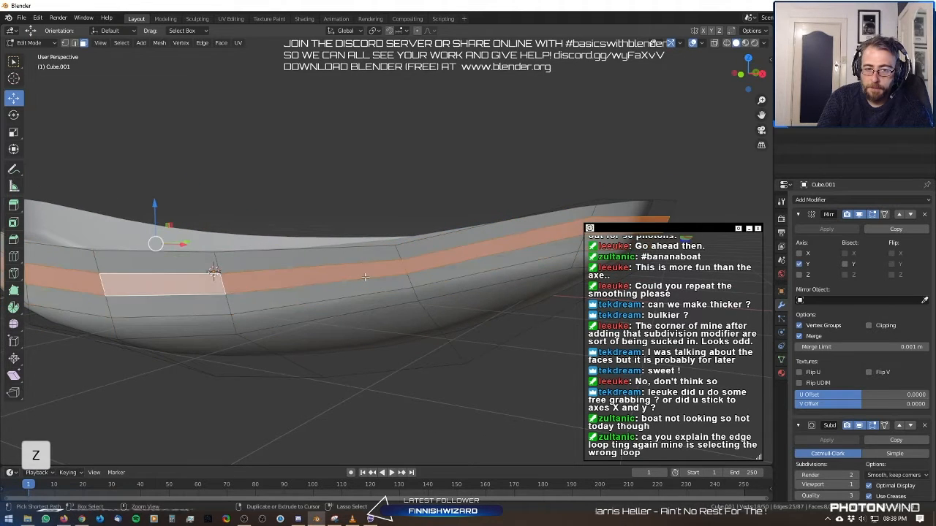
pyautogui.hotkey('ctrl', 'z')
pyautogui.hotkey('ctrl', 'z')
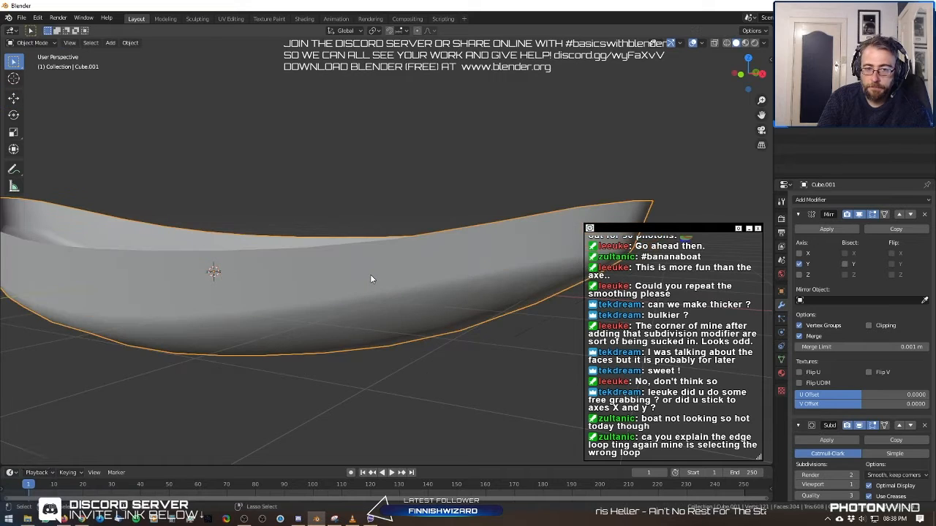
# Add four evenly spaced lengthwise loop cuts to the hull's upper side band in Edit Mode, without sliding them.
pyautogui.scroll(3, 370, 274)
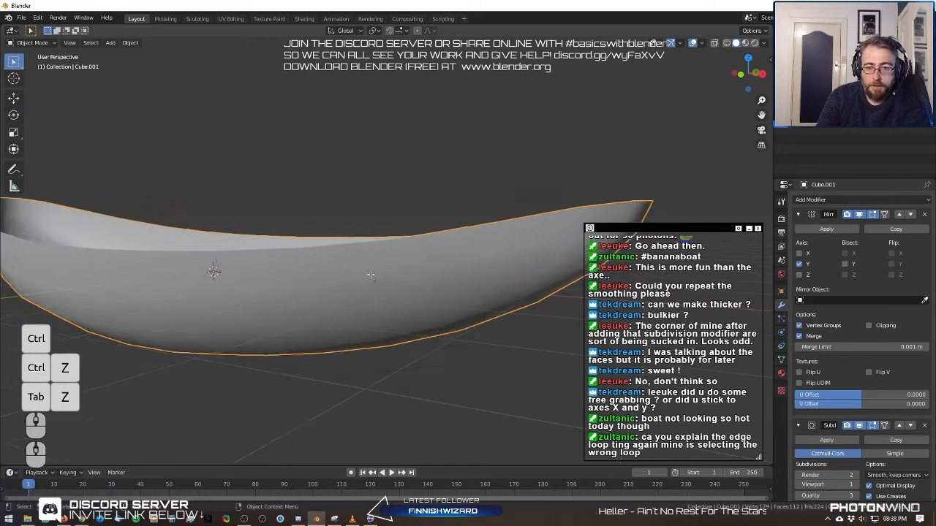
pyautogui.press('Tab')
pyautogui.scroll(2, 380, 278)
pyautogui.keyDown('shift'); pyautogui.moveTo(380, 277); pyautogui.dragTo(405, 282, button='middle'); pyautogui.keyUp('shift')
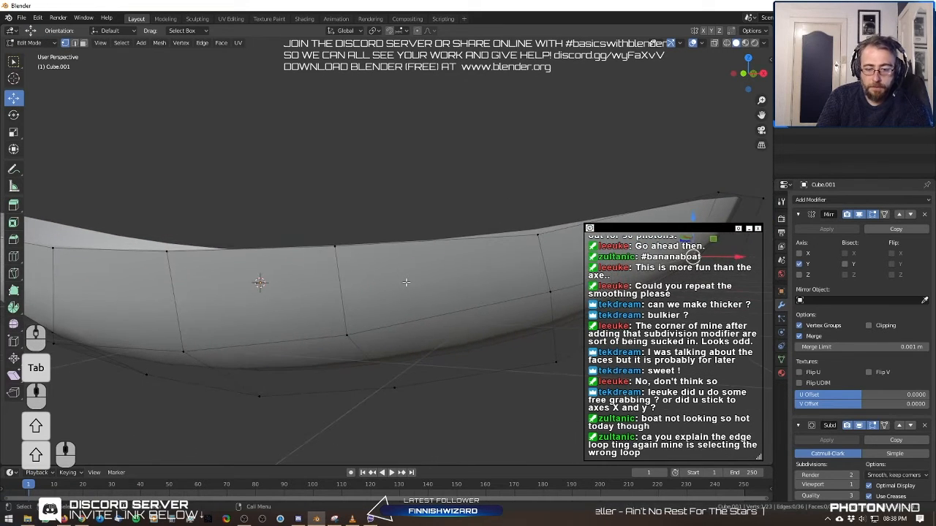
pyautogui.press('ctrl')
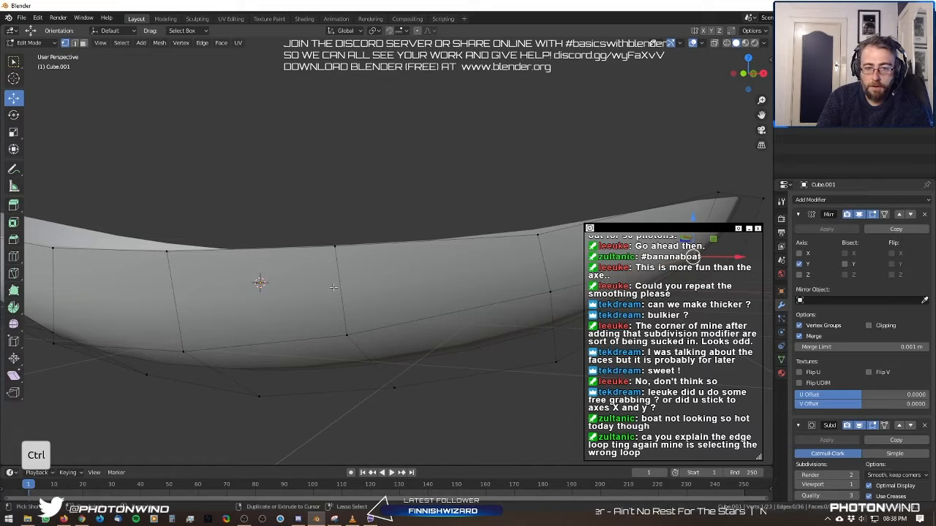
pyautogui.hotkey('ctrl', 'r')
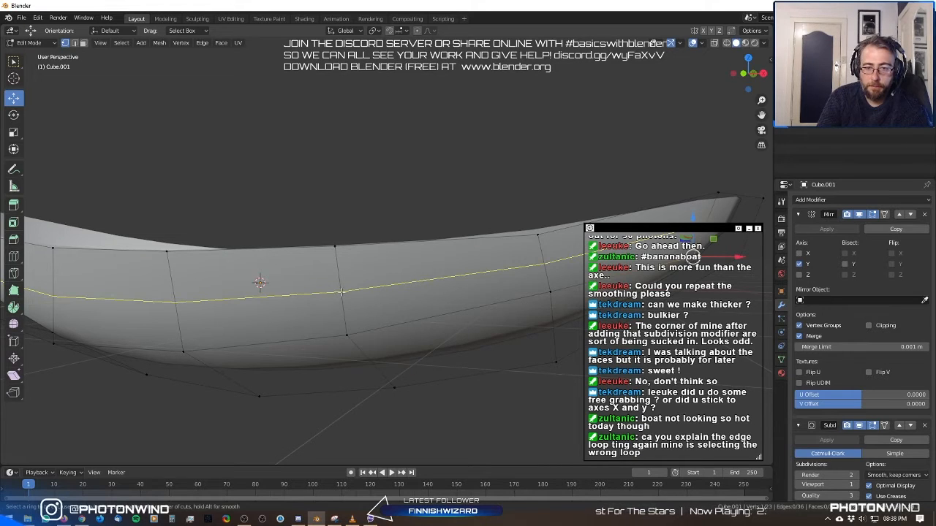
pyautogui.scroll(4, 343, 293)
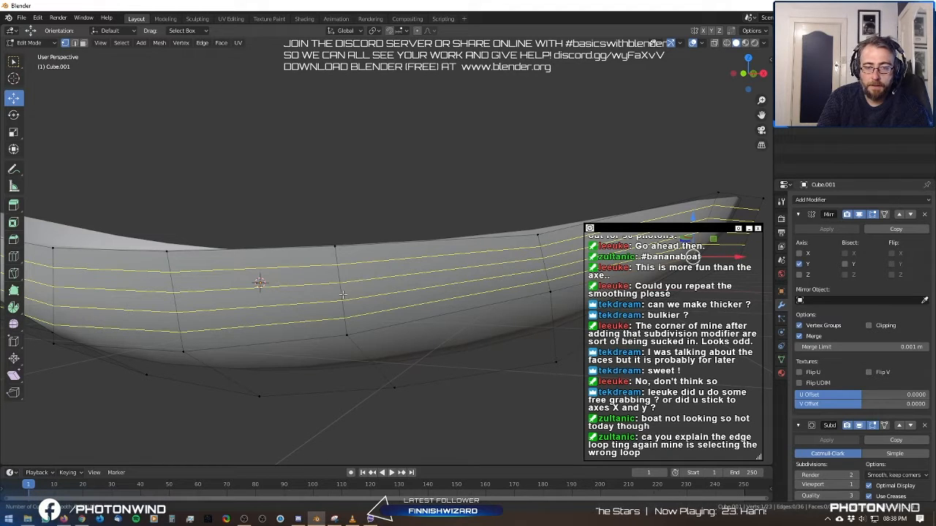
pyautogui.click(342, 294)
pyautogui.rightClick(343, 293)
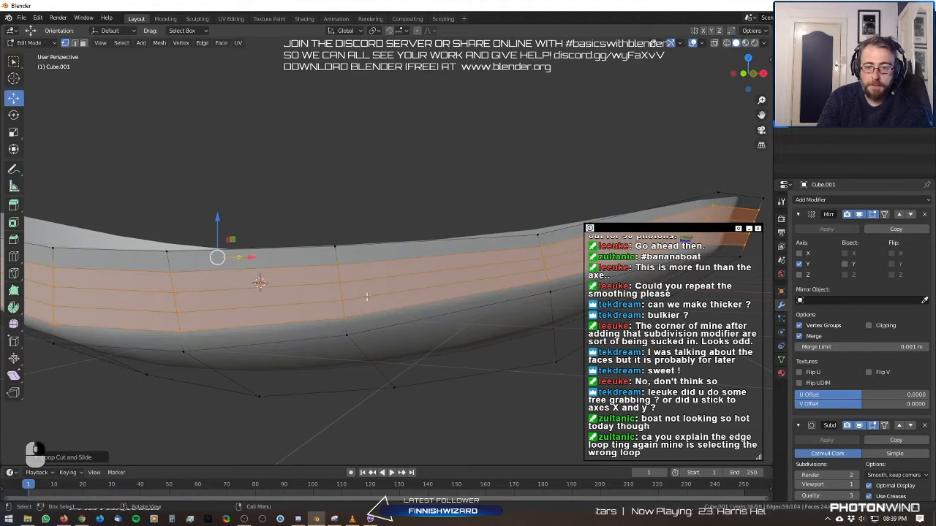
# Switch to face selection and select the lengthwise face loop along the hull's upper edge.
pyautogui.moveTo(366, 297); pyautogui.dragTo(315, 278, button='middle')
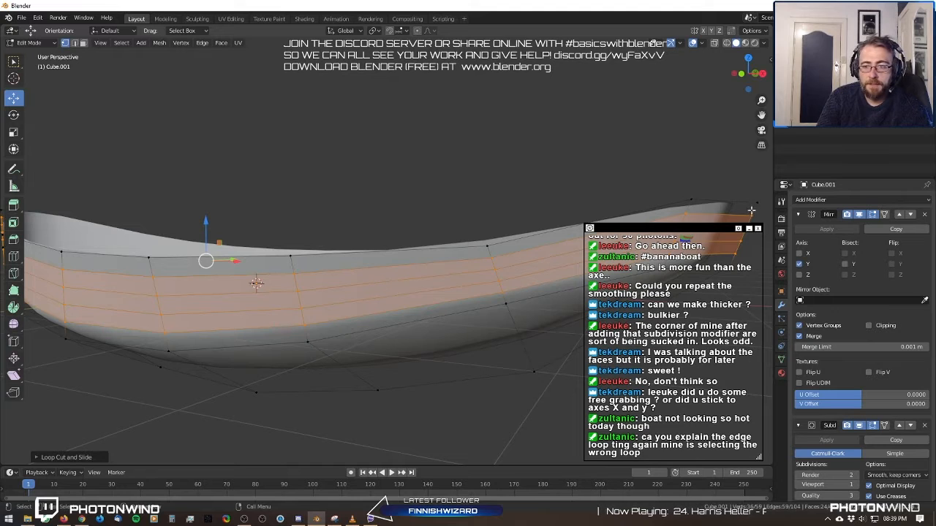
pyautogui.moveTo(750, 210); pyautogui.dragTo(629, 205, button='middle')
pyautogui.moveTo(247, 268); pyautogui.dragTo(360, 261, button='middle')
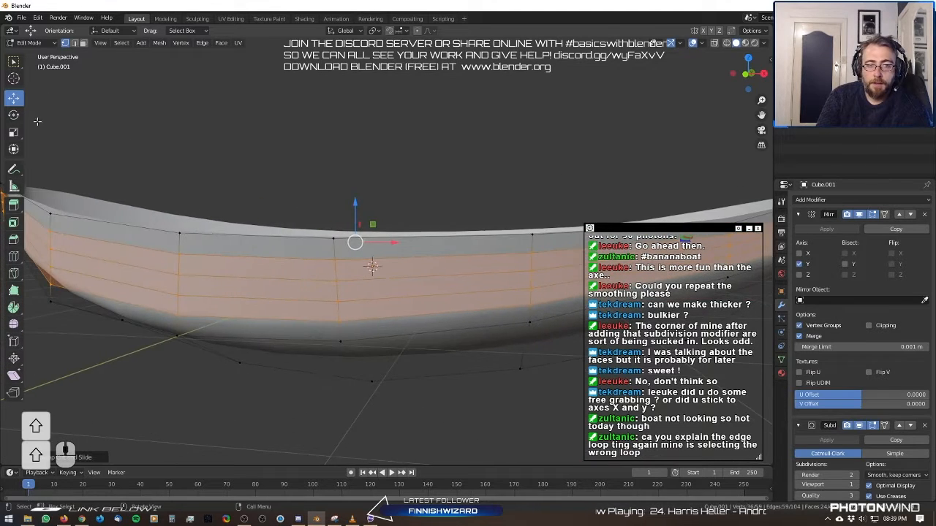
pyautogui.click(84, 44)
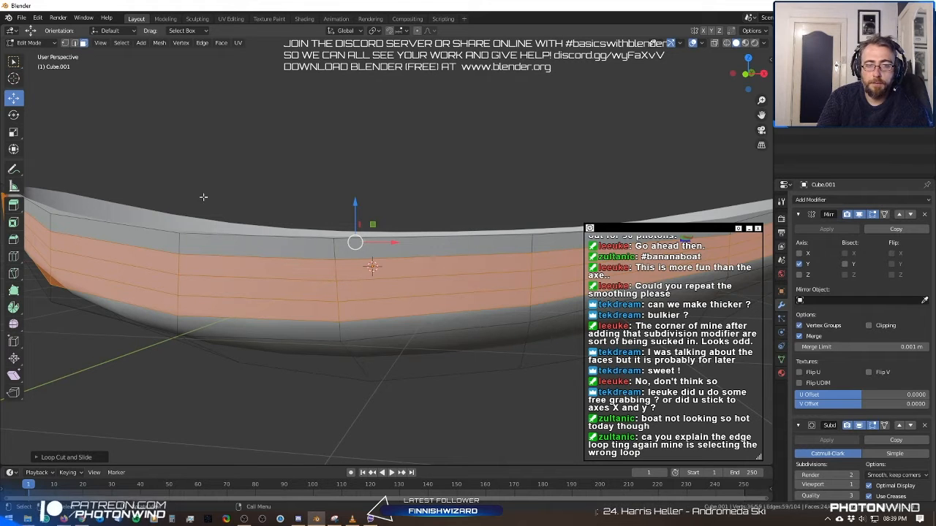
pyautogui.scroll(1, 349, 269)
pyautogui.moveTo(348, 268); pyautogui.dragTo(20, 120, button='middle')
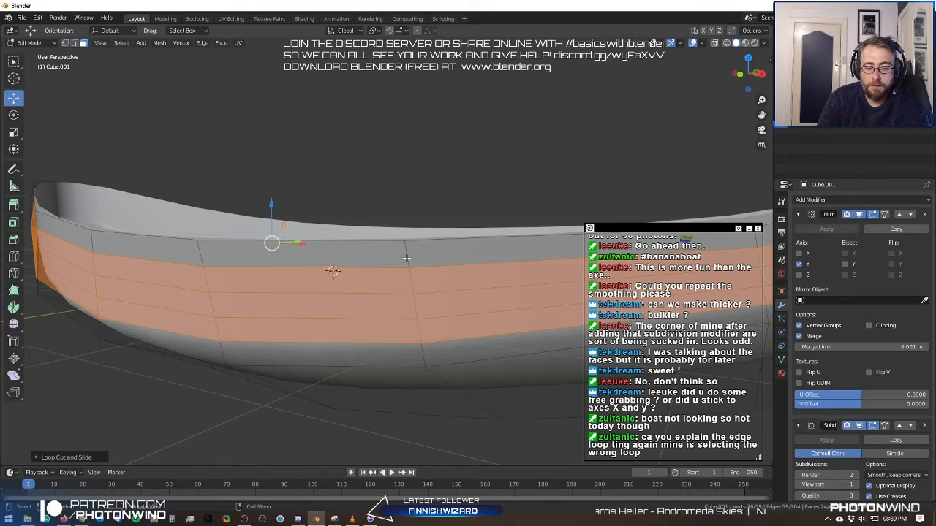
pyautogui.press('alt')
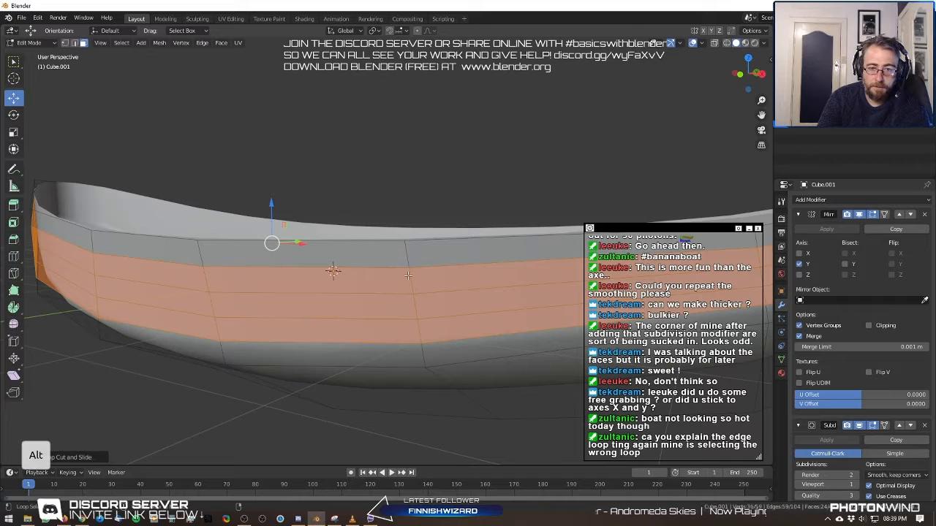
pyautogui.keyDown('alt'); pyautogui.click(406, 256); pyautogui.keyUp('alt')
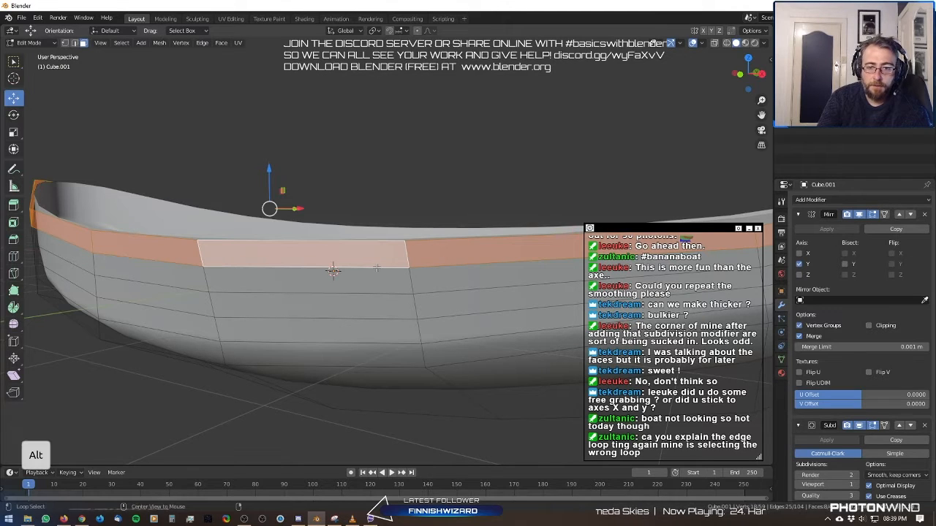
# Try selecting the crosswise face loop amidships, compared with the individual lengthwise plank loops on the hull's side.
pyautogui.keyDown('alt'); pyautogui.click(333, 270); pyautogui.keyUp('alt')
pyautogui.moveTo(332, 270); pyautogui.dragTo(395, 262, button='middle')
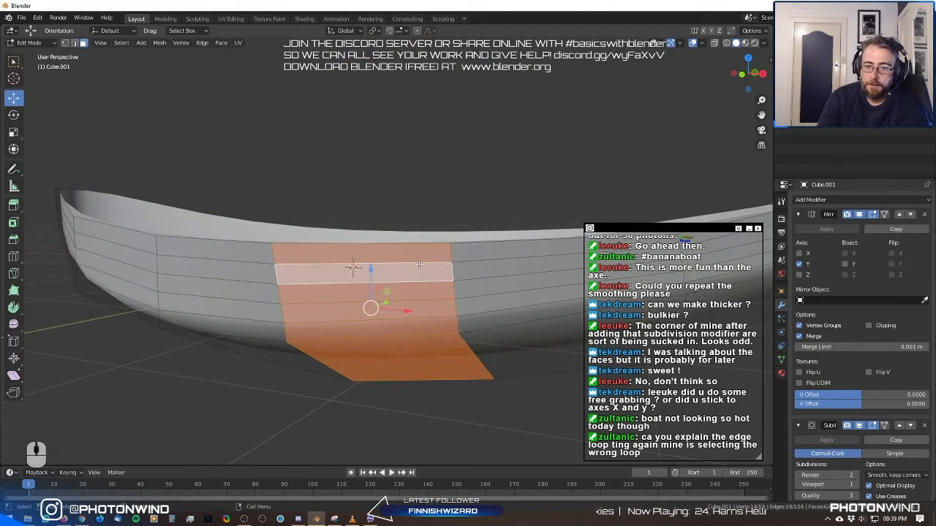
pyautogui.keyDown('alt'); pyautogui.click(450, 250); pyautogui.keyUp('alt')
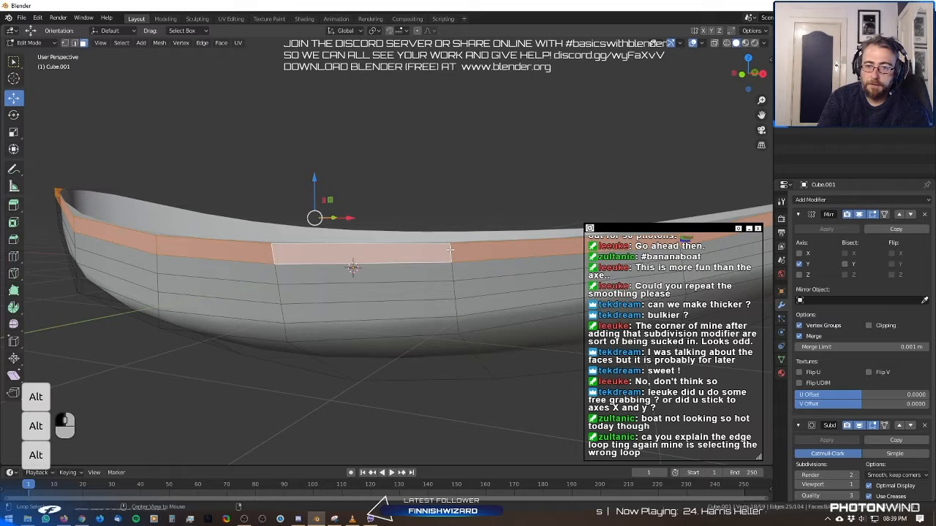
pyautogui.press('alt')
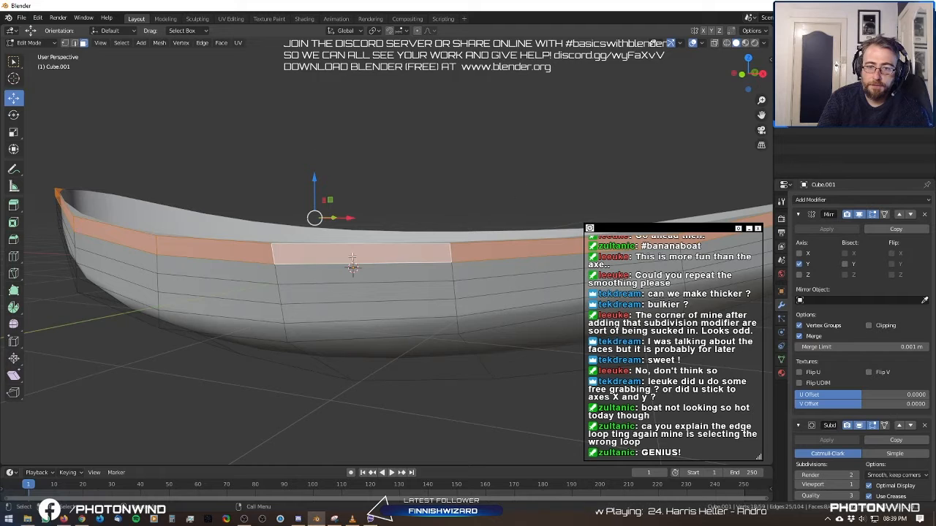
pyautogui.keyDown('alt'); pyautogui.click(405, 222); pyautogui.keyUp('alt')
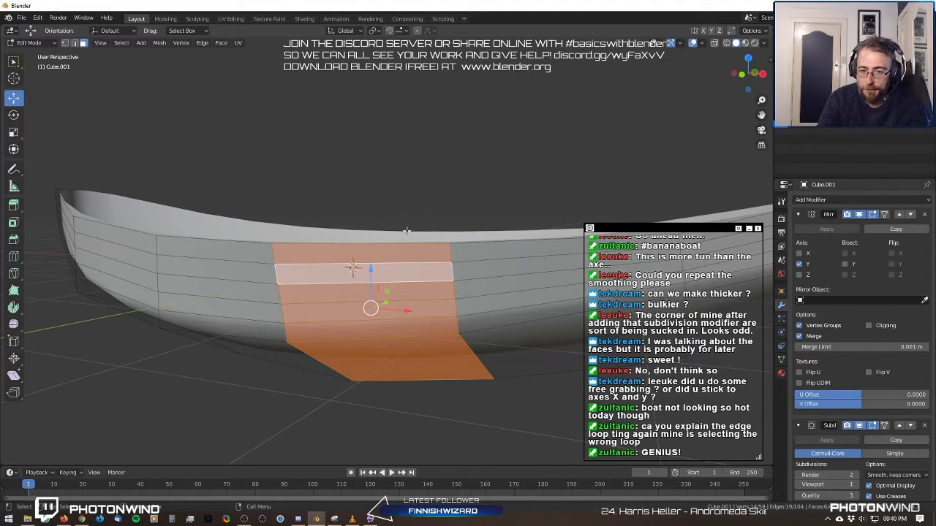
pyautogui.keyDown('alt'); pyautogui.click(454, 259); pyautogui.keyUp('alt')
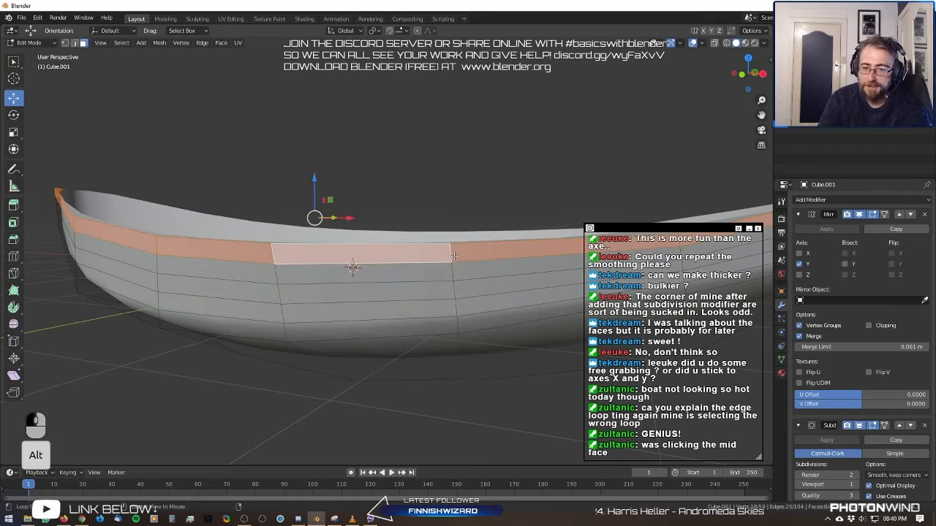
pyautogui.keyDown('alt'); pyautogui.click(454, 296); pyautogui.keyUp('alt')
pyautogui.keyDown('alt'); pyautogui.click(456, 314); pyautogui.keyUp('alt')
pyautogui.keyDown('alt'); pyautogui.click(457, 330); pyautogui.keyUp('alt')
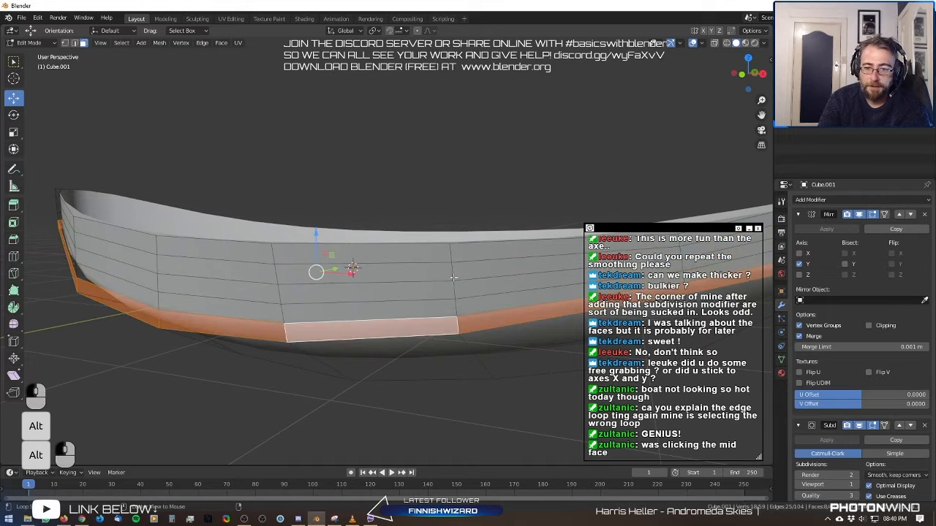
# Select the uppermost lengthwise face loop and extrude it outward by about 0.03 m as the first plank.
pyautogui.keyDown('alt'); pyautogui.click(453, 252); pyautogui.keyUp('alt')
pyautogui.moveTo(443, 264); pyautogui.dragTo(468, 263, button='middle')
pyautogui.scroll(3, 391, 279)
pyautogui.press('e')
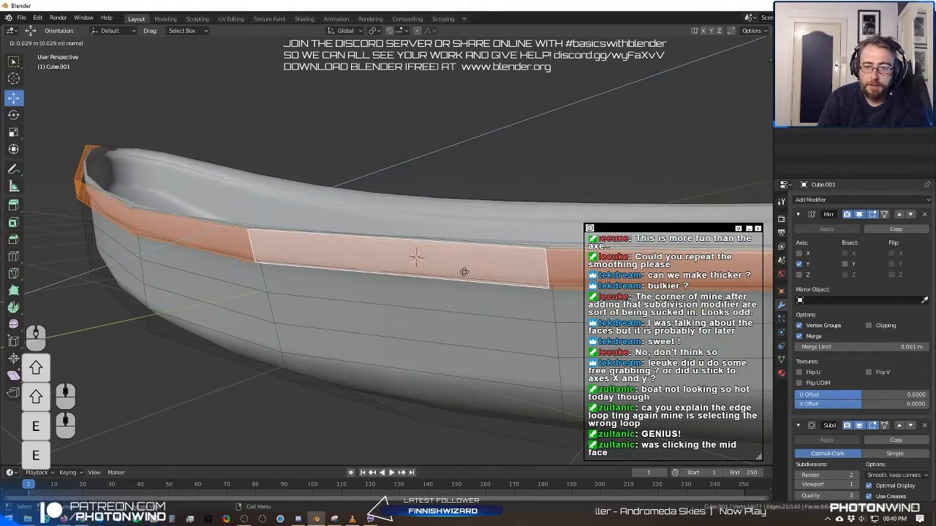
pyautogui.click(461, 279)
# Extrude the second lengthwise face loop outward by about 0.04 m, and the third one outward by a similar amount.
pyautogui.keyDown('alt'); pyautogui.click(550, 307); pyautogui.keyUp('alt')
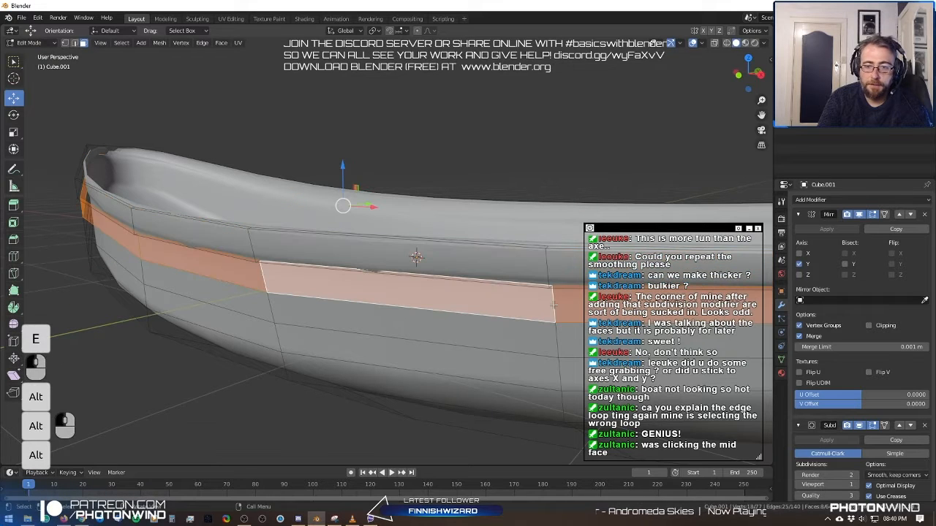
pyautogui.press('e')
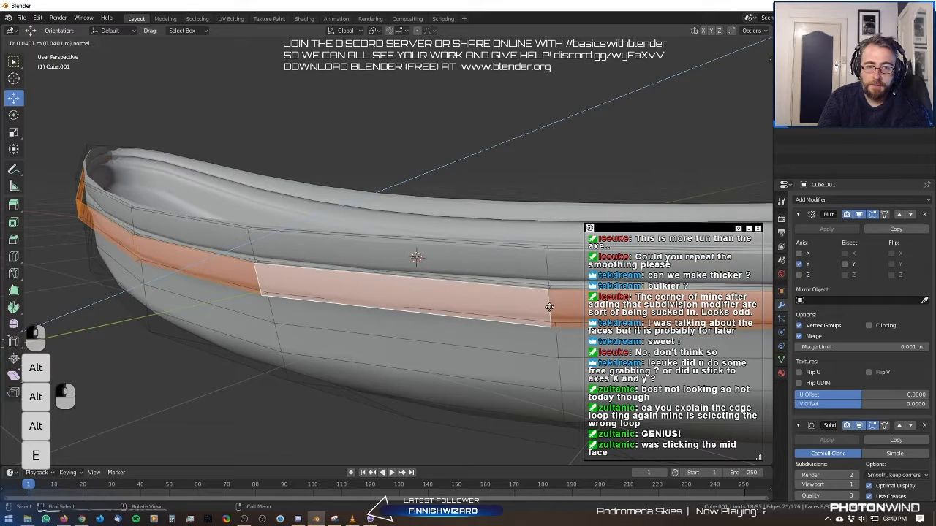
pyautogui.click(549, 307)
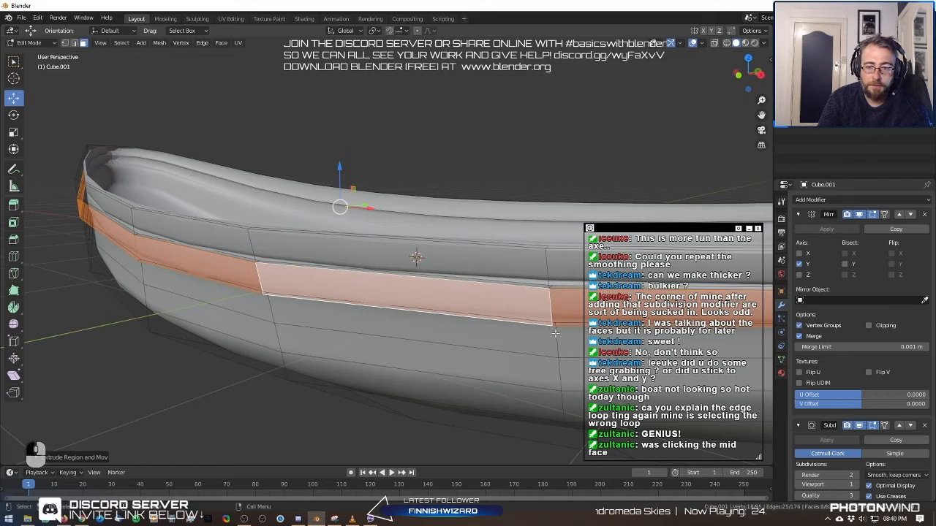
pyautogui.keyDown('alt'); pyautogui.click(558, 339); pyautogui.keyUp('alt')
pyautogui.press('e')
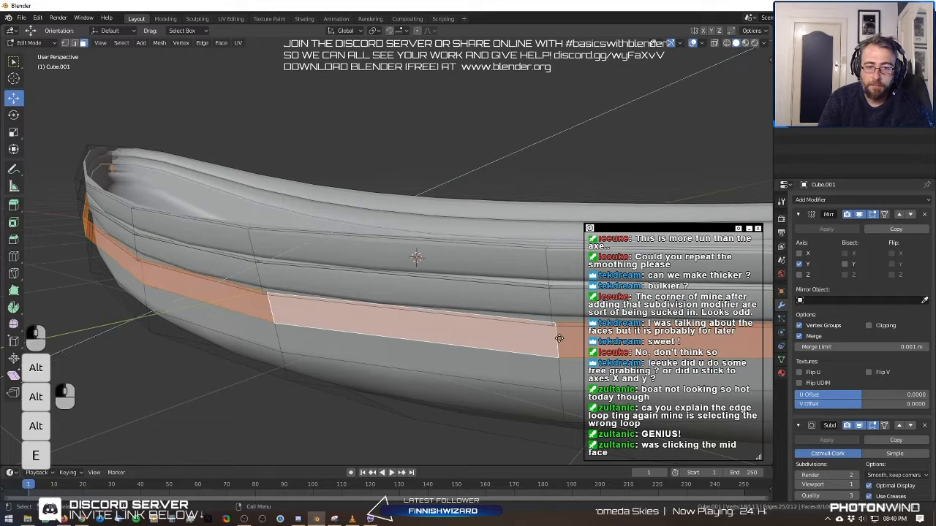
pyautogui.click(555, 340)
# Extrude the fourth and fifth lengthwise face loops outward as planks and check the hull in Object Mode.
pyautogui.moveTo(555, 340); pyautogui.dragTo(443, 327, button='middle')
pyautogui.moveTo(260, 221); pyautogui.dragTo(195, 315, button='middle')
pyautogui.keyDown('alt'); pyautogui.click(349, 311); pyautogui.keyUp('alt')
pyautogui.keyDown('alt'); pyautogui.click(349, 311); pyautogui.keyUp('alt')
pyautogui.press('e')
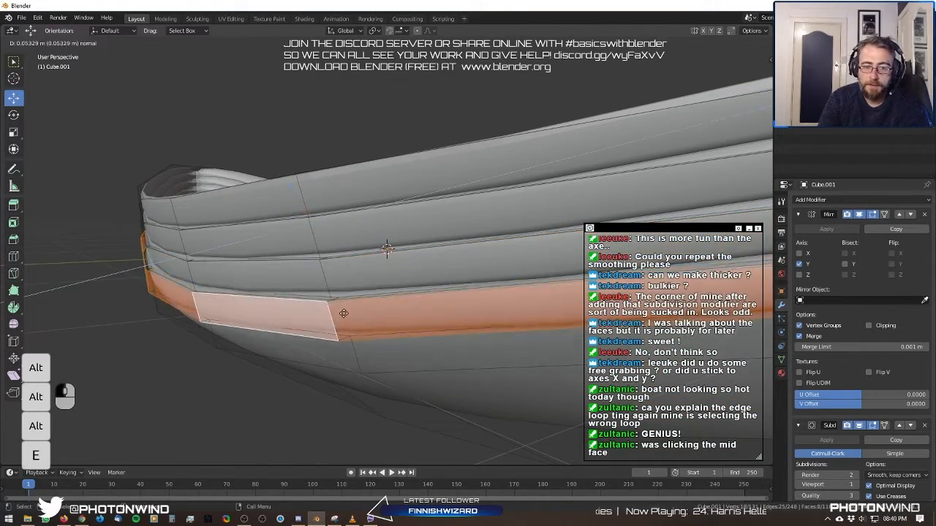
pyautogui.click(354, 352)
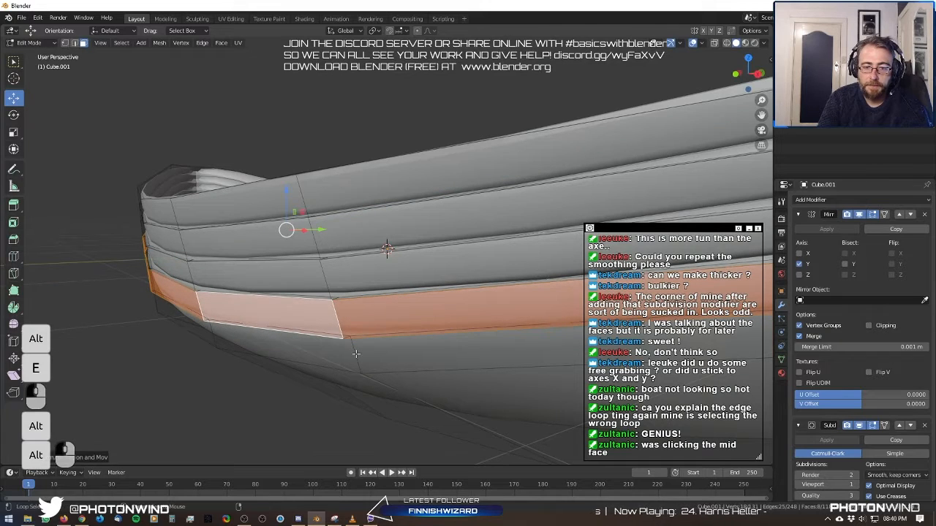
pyautogui.press('e')
pyautogui.click(354, 353)
pyautogui.moveTo(354, 352); pyautogui.dragTo(434, 241, button='middle')
pyautogui.press('Tab')
pyautogui.press('Tab')
# Try face loop selection on the extruded planks, comparing picks near the lengthwise edges with picks on the crosswise edges.
pyautogui.keyDown('shift'); pyautogui.moveTo(493, 253); pyautogui.dragTo(456, 261, button='middle'); pyautogui.keyUp('shift')
pyautogui.scroll(6, 456, 261)
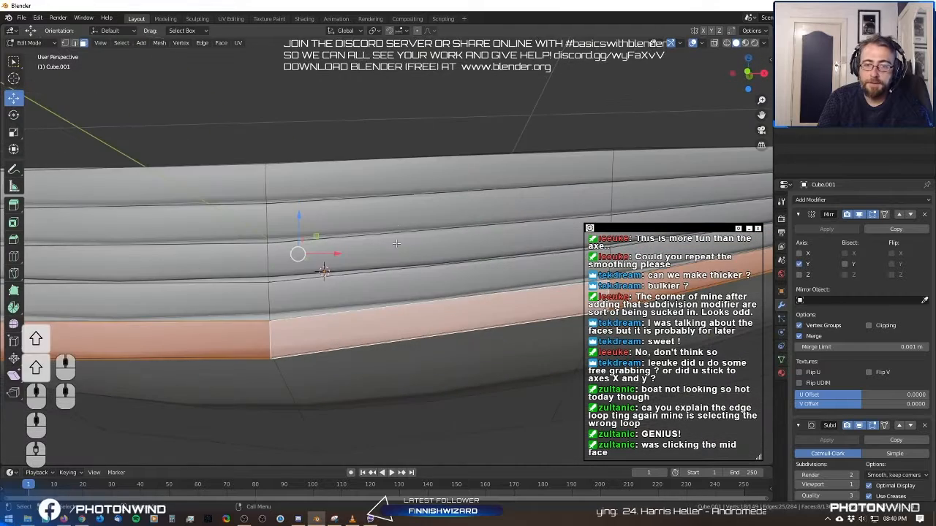
pyautogui.keyDown('alt'); pyautogui.click(395, 213); pyautogui.keyUp('alt')
pyautogui.keyDown('alt'); pyautogui.click(386, 222); pyautogui.keyUp('alt')
pyautogui.keyDown('alt'); pyautogui.click(496, 212); pyautogui.keyUp('alt')
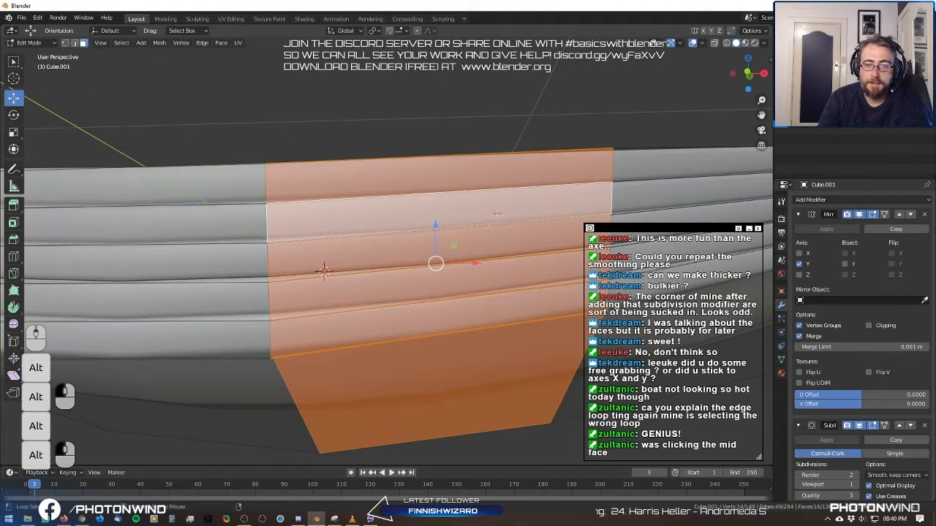
pyautogui.keyDown('alt'); pyautogui.click(334, 167); pyautogui.keyUp('alt')
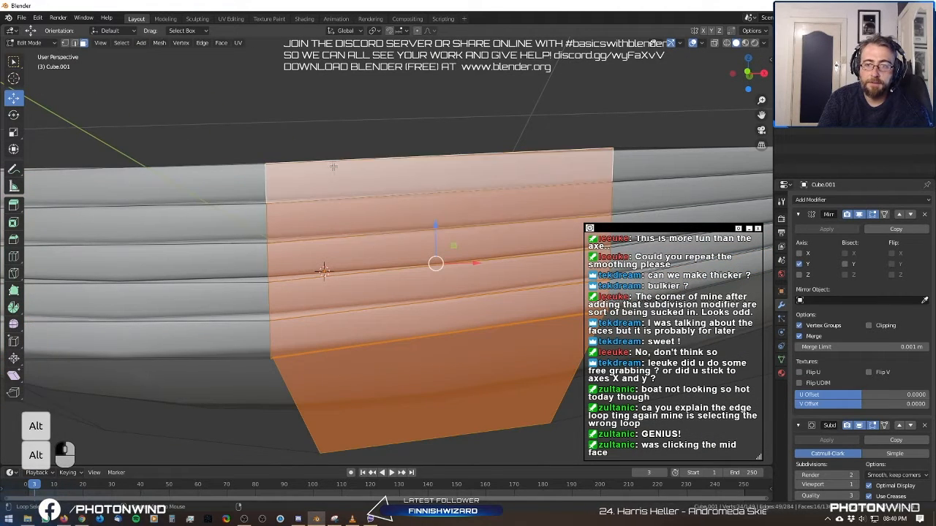
pyautogui.keyDown('alt'); pyautogui.click(227, 194); pyautogui.keyUp('alt')
pyautogui.keyDown('alt'); pyautogui.click(268, 184); pyautogui.keyUp('alt')
pyautogui.keyDown('alt'); pyautogui.click(404, 207); pyautogui.keyUp('alt')
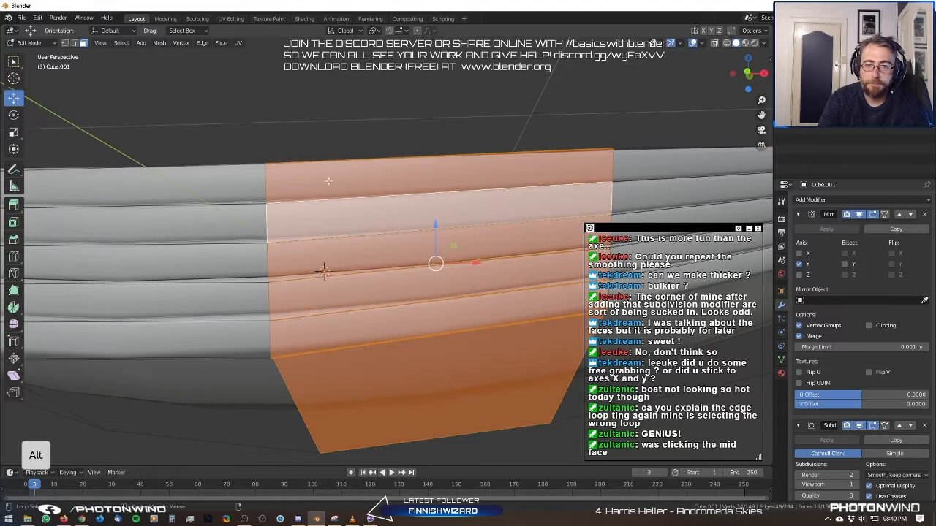
pyautogui.keyDown('alt'); pyautogui.click(245, 199); pyautogui.keyUp('alt')
pyautogui.keyDown('alt'); pyautogui.click(265, 198); pyautogui.keyUp('alt')
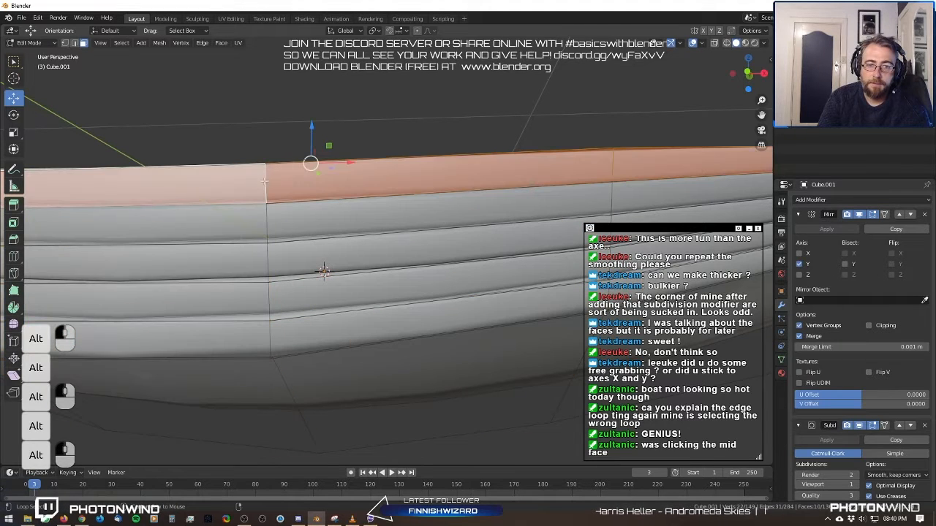
pyautogui.keyDown('alt'); pyautogui.click(343, 192); pyautogui.keyUp('alt')
pyautogui.scroll(-4, 373, 287)
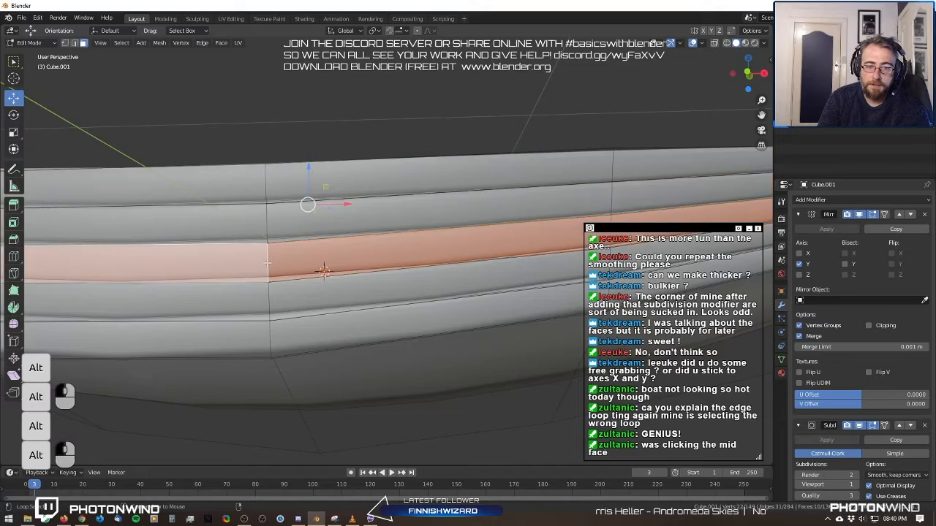
# Try a single lengthwise loop cut through the middle of the hull's large bottom faces, and undo it.
pyautogui.moveTo(372, 287); pyautogui.dragTo(395, 243, button='middle')
pyautogui.hotkey('ctrl', 'r')
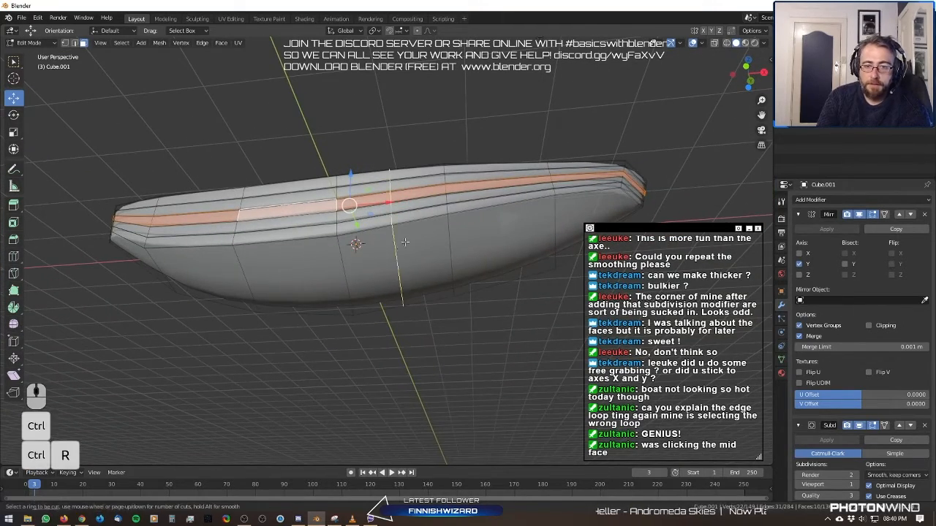
pyautogui.click(462, 239)
pyautogui.click(383, 228)
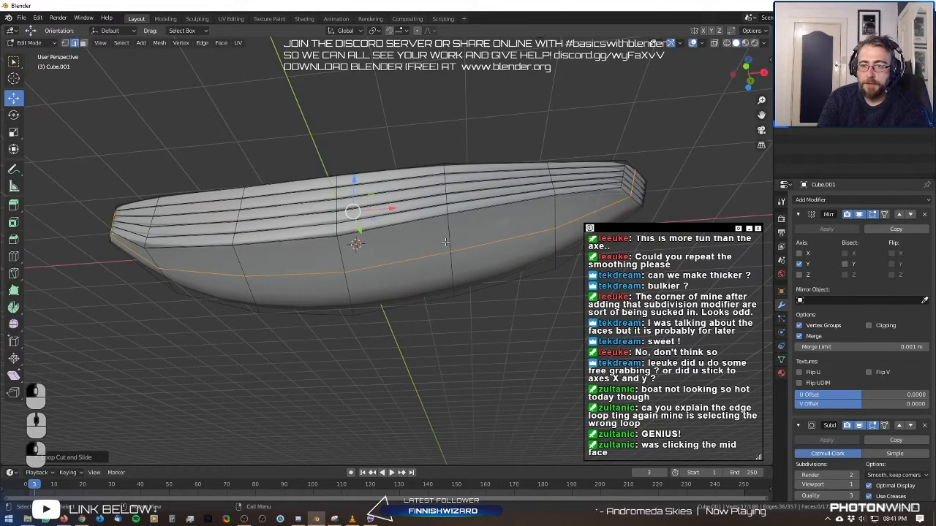
pyautogui.moveTo(383, 228)
pyautogui.mouseDown(button='middle')
pyautogui.moveTo(411, 170)
pyautogui.moveTo(357, 236)
pyautogui.moveTo(307, 249)
pyautogui.moveTo(315, 243)
pyautogui.moveTo(323, 256)
pyautogui.moveTo(314, 243)
pyautogui.moveTo(366, 219)
pyautogui.moveTo(353, 228)
pyautogui.moveTo(386, 267)
pyautogui.moveTo(395, 225)
pyautogui.mouseUp(button='middle')
pyautogui.hotkey('ctrl', 'z')
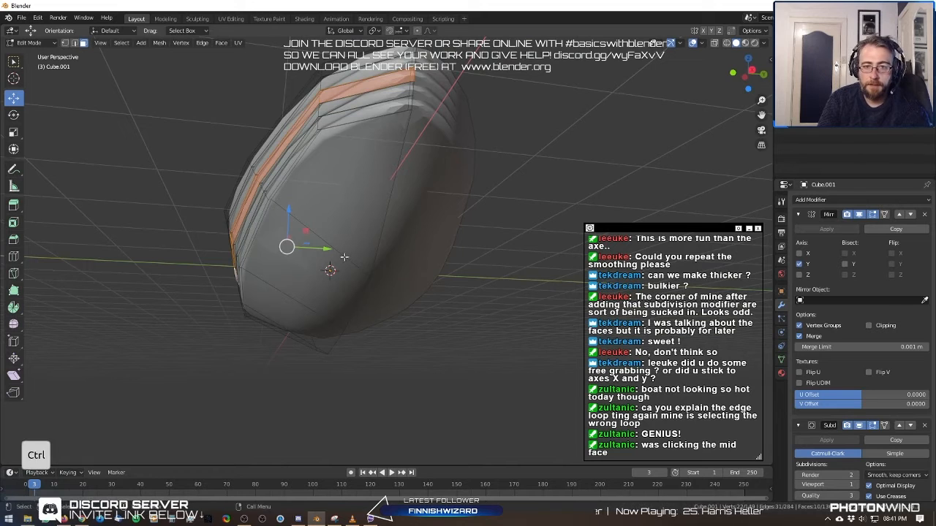
# Add one lengthwise loop cut to the hull's bottom faces and slide it close to the keel centreline.
pyautogui.hotkey('ctrl', 'r')
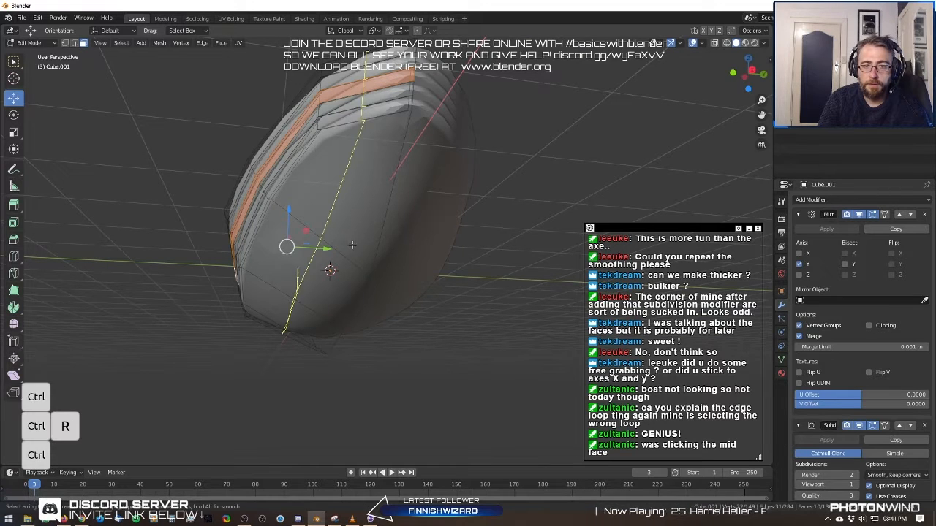
pyautogui.click(338, 246)
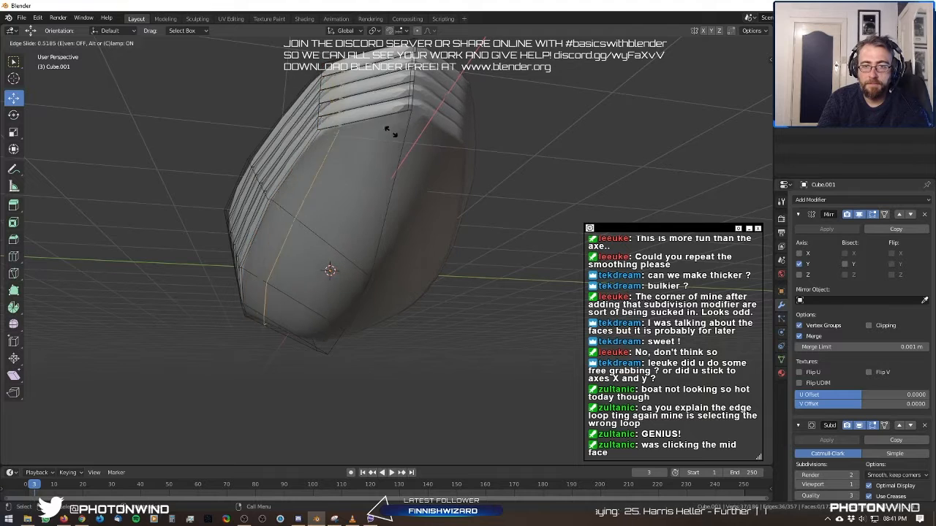
pyautogui.click(464, 163)
pyautogui.moveTo(381, 225); pyautogui.dragTo(364, 289, button='middle')
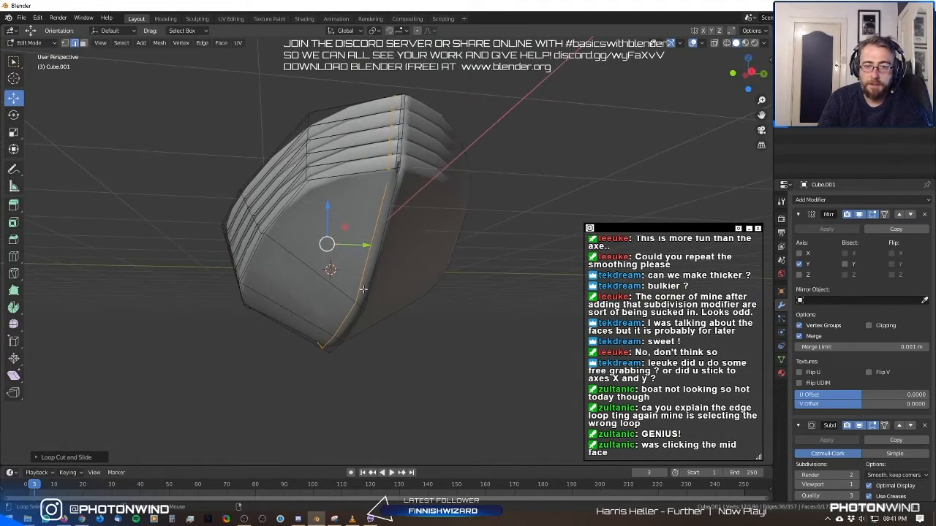
# Select the narrow face loop along the keel centreline in face mode and extrude it.
pyautogui.keyDown('alt'); pyautogui.click(358, 304); pyautogui.keyUp('alt')
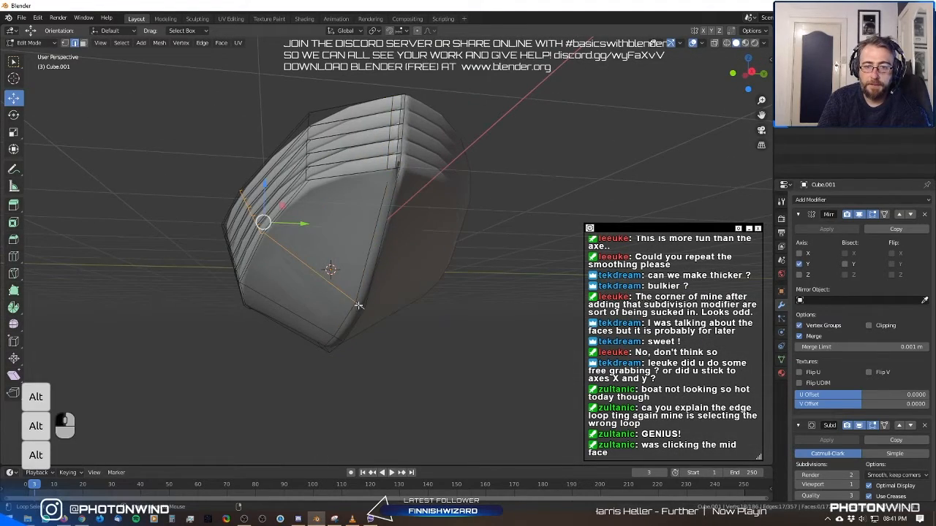
pyautogui.click(83, 43)
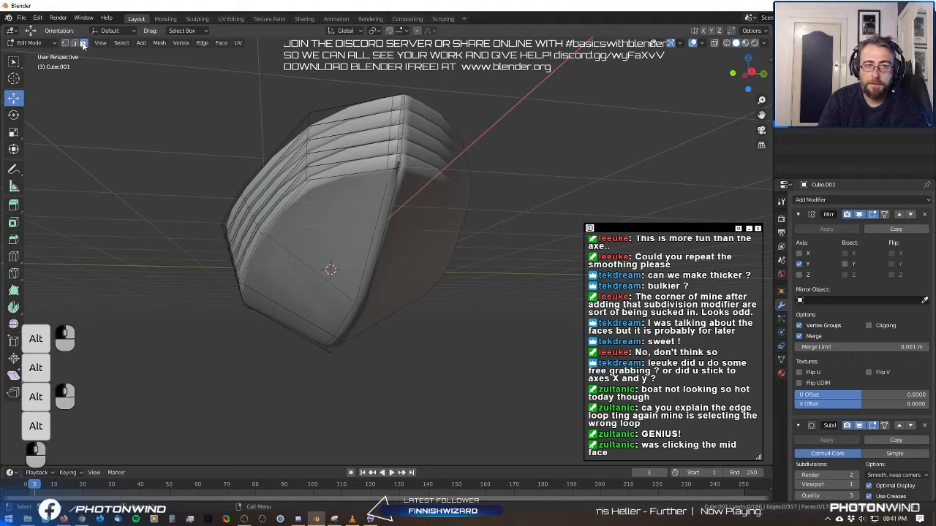
pyautogui.keyDown('alt'); pyautogui.click(359, 302); pyautogui.keyUp('alt')
pyautogui.moveTo(359, 302)
pyautogui.mouseDown(button='middle')
pyautogui.moveTo(344, 287)
pyautogui.moveTo(355, 276)
pyautogui.moveTo(360, 307)
pyautogui.mouseUp(button='middle')
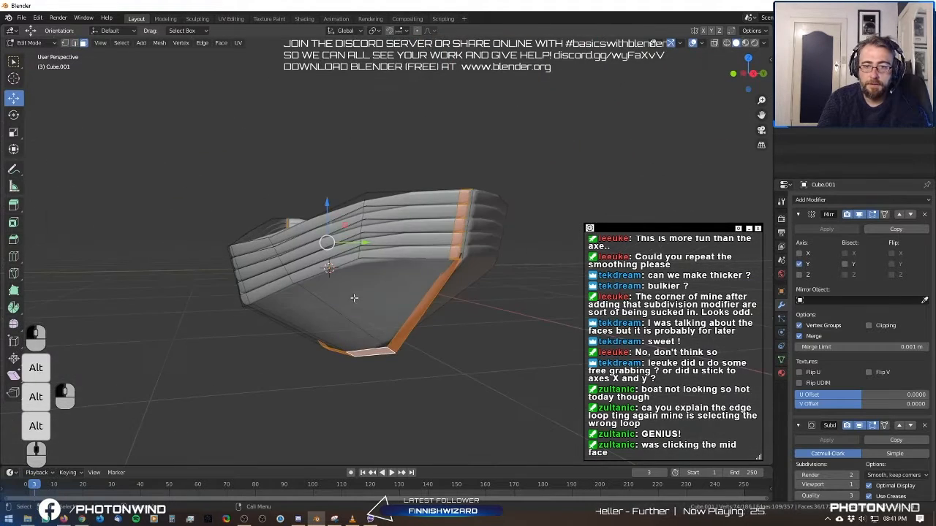
pyautogui.press('e')
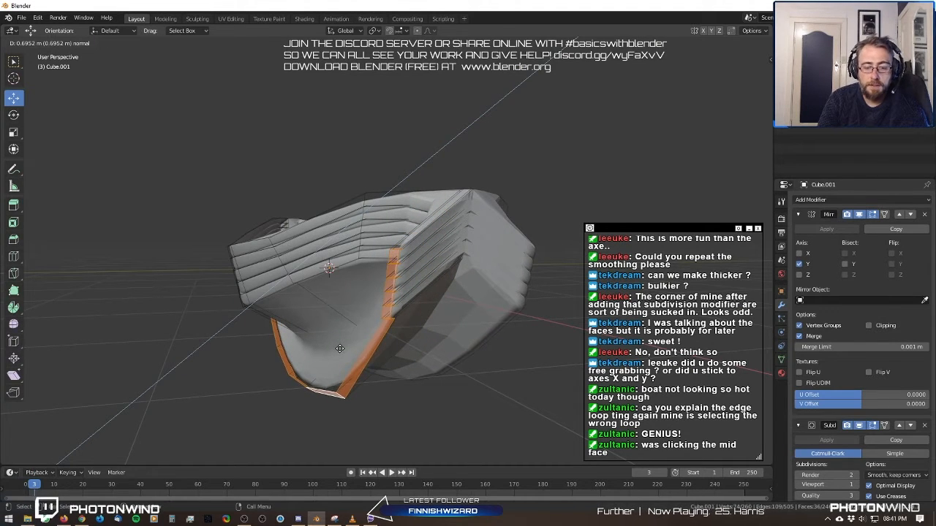
pyautogui.press('z')
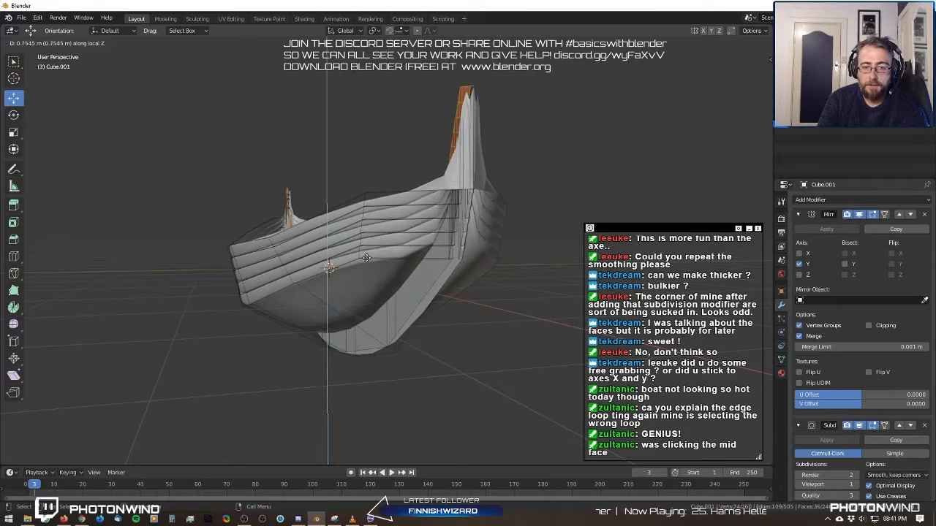
pyautogui.click(372, 300)
# Scale the extruded keel face loop up slightly, by a factor of about 1.009.
pyautogui.moveTo(372, 300); pyautogui.dragTo(408, 298, button='middle')
pyautogui.press('s')
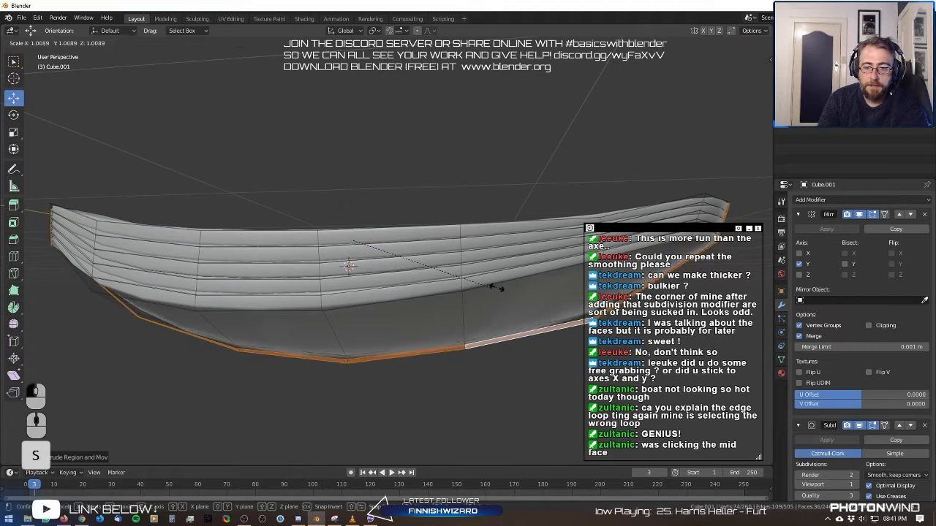
pyautogui.click(492, 289)
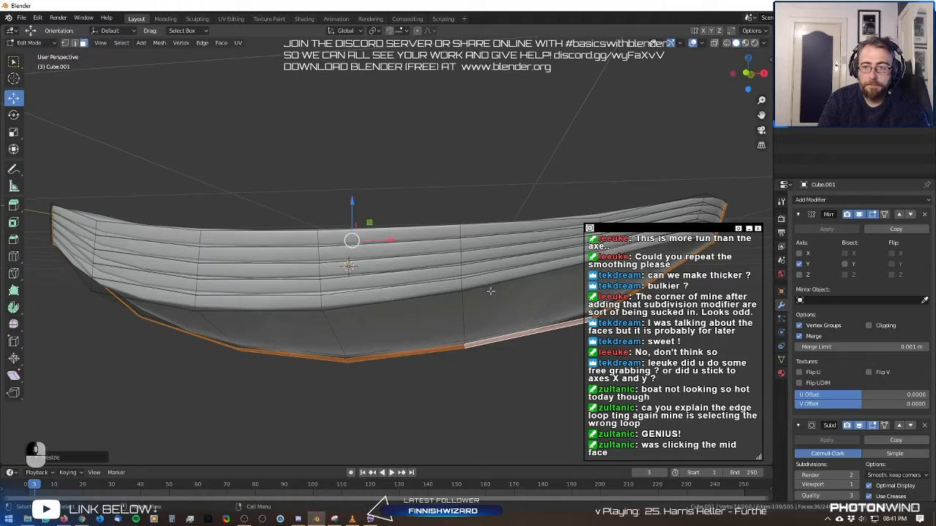
# Compare the hull and its new keel in Object and Edit Mode, and clear the face selection.
pyautogui.press('Tab')
pyautogui.moveTo(491, 290); pyautogui.dragTo(429, 273, button='middle')
pyautogui.press('Tab')
pyautogui.press('Tab')
pyautogui.press('Tab')
pyautogui.scroll(2, 365, 270)
pyautogui.press('Tab')
pyautogui.press('Tab')
pyautogui.press('a')
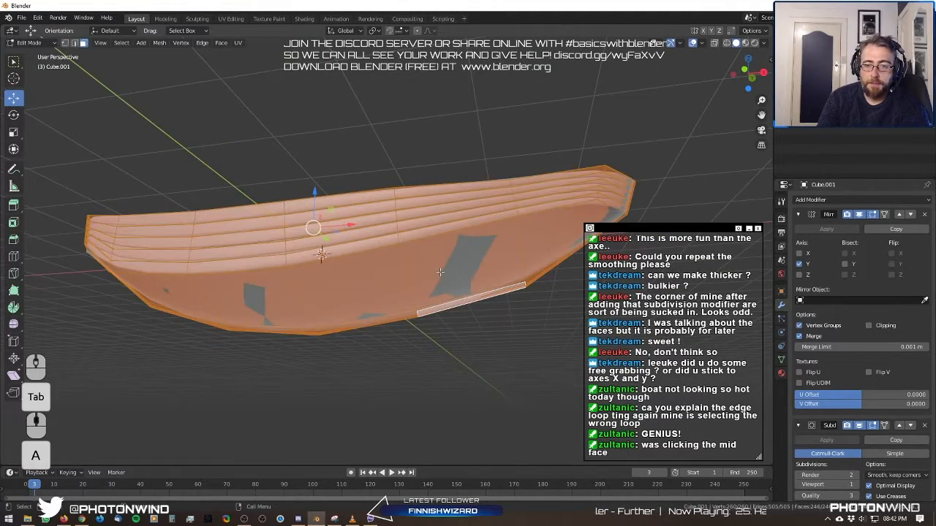
pyautogui.hotkey('alt', 'a')
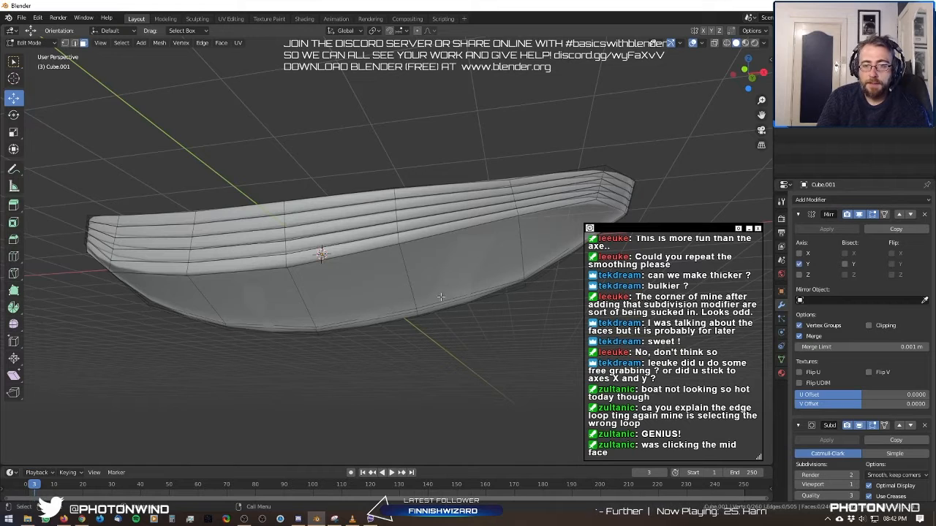
pyautogui.hotkey('ctrl', 'r')
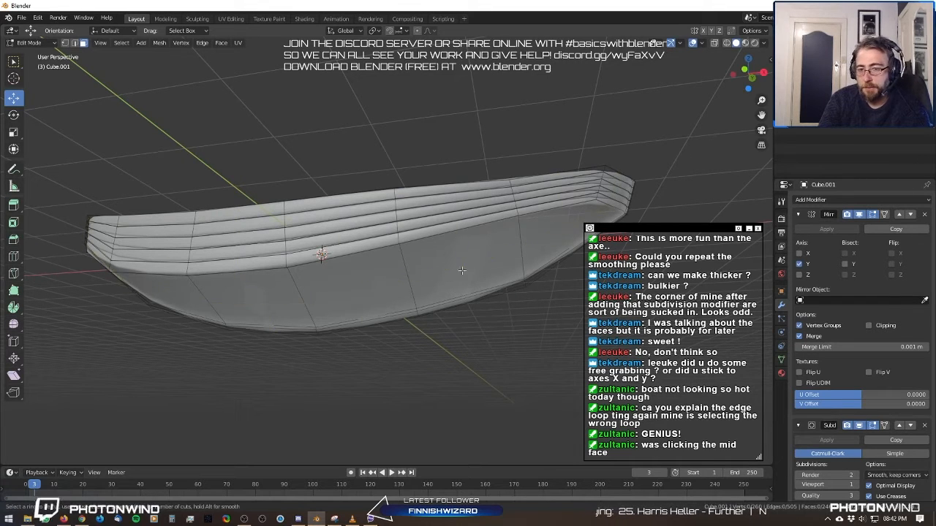
pyautogui.rightClick(493, 266)
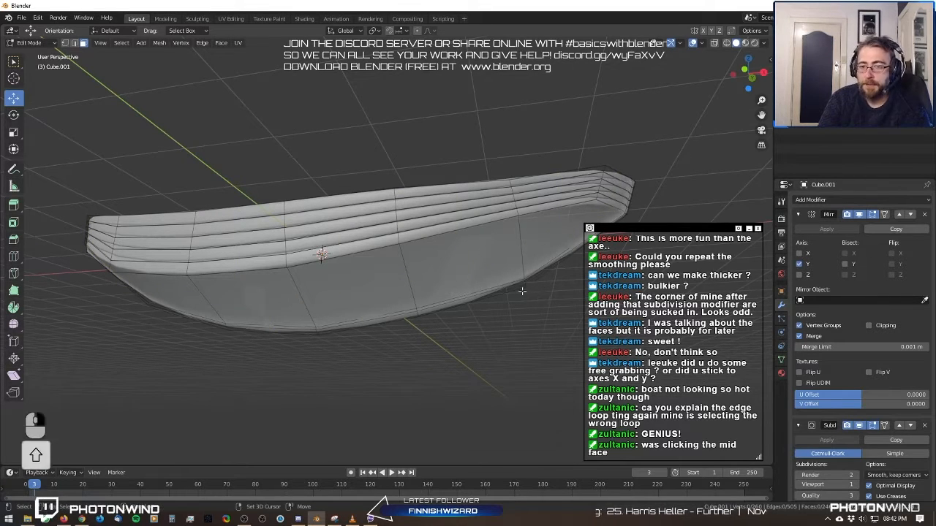
# Knife-cut a diagonal edge across the bottom face at one end of the hull, from the lowest plank's corner to the keel vertex.
pyautogui.keyDown('shift'); pyautogui.moveTo(523, 290); pyautogui.dragTo(401, 299, button='middle'); pyautogui.keyUp('shift')
pyautogui.scroll(3, 411, 297)
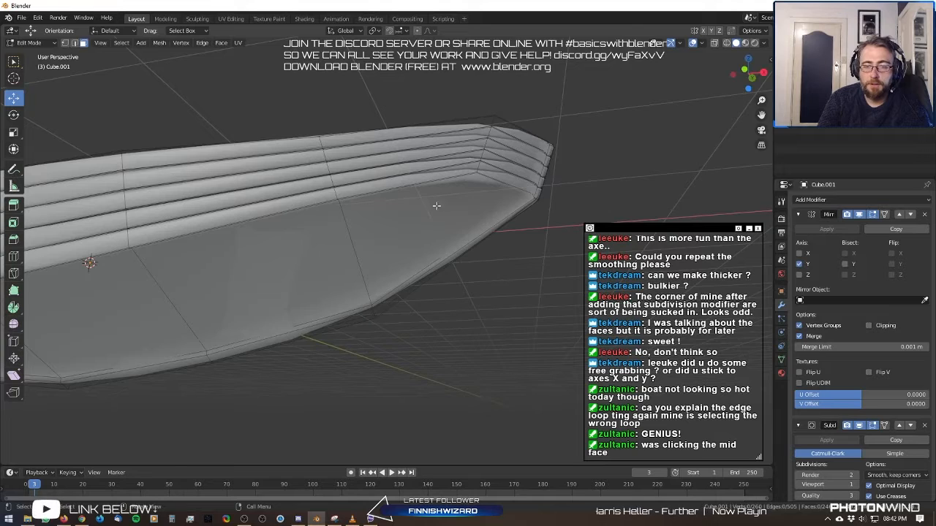
pyautogui.scroll(5, 437, 205)
pyautogui.scroll(-2, 464, 163)
pyautogui.keyDown('shift'); pyautogui.moveTo(462, 162); pyautogui.dragTo(501, 149, button='middle'); pyautogui.keyUp('shift')
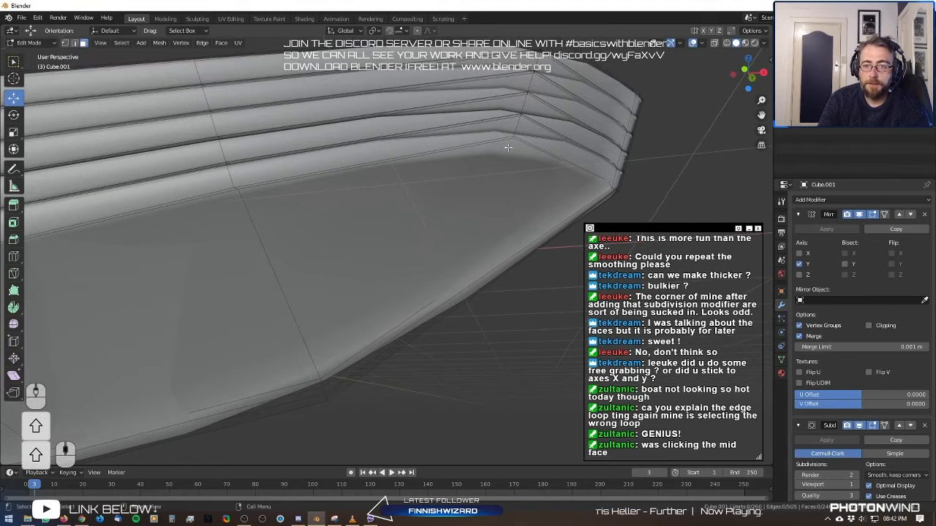
pyautogui.press('k')
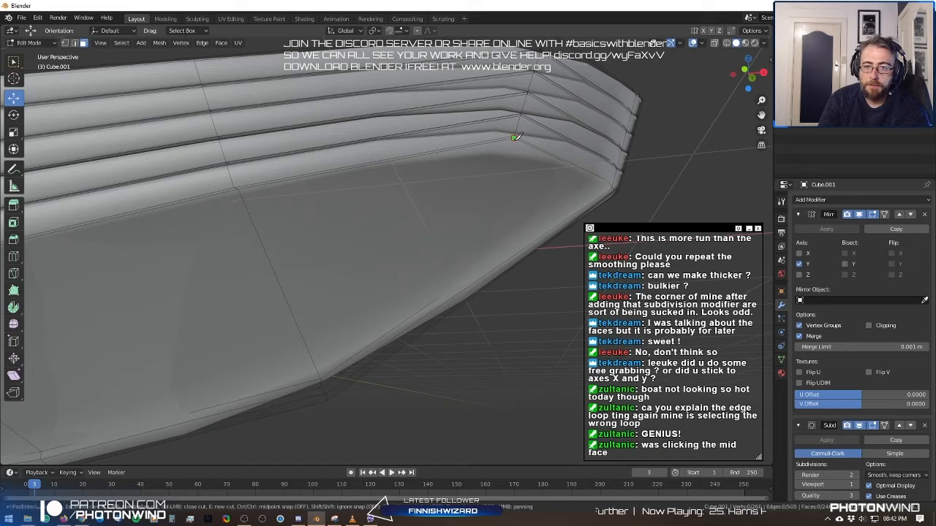
pyautogui.click(515, 138)
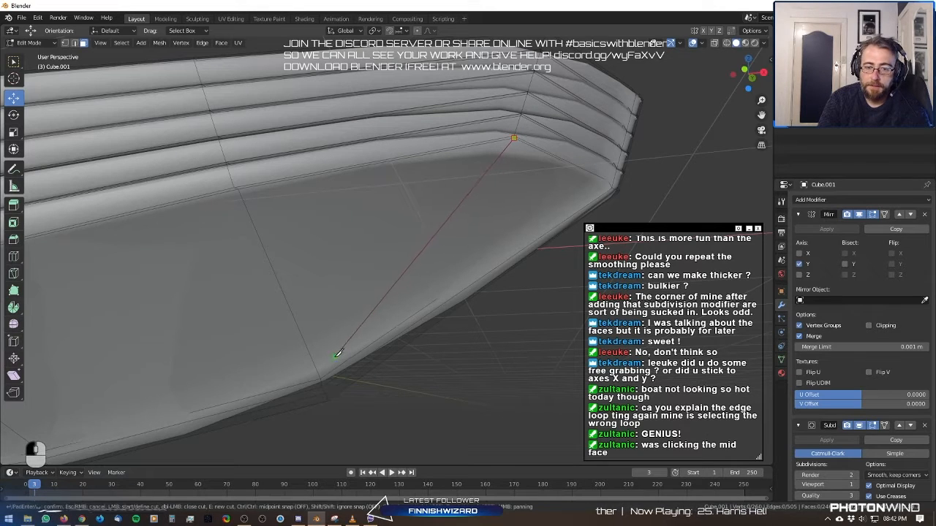
pyautogui.click(320, 377)
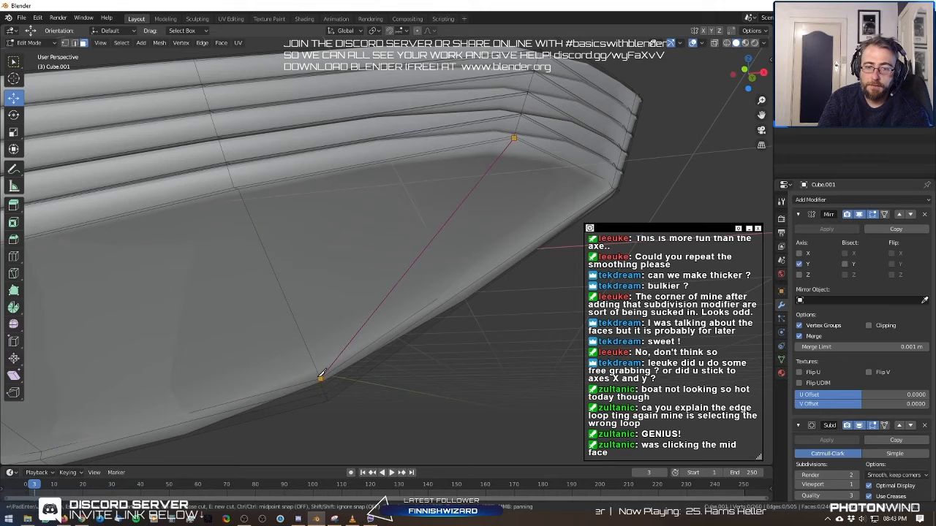
pyautogui.click(321, 375)
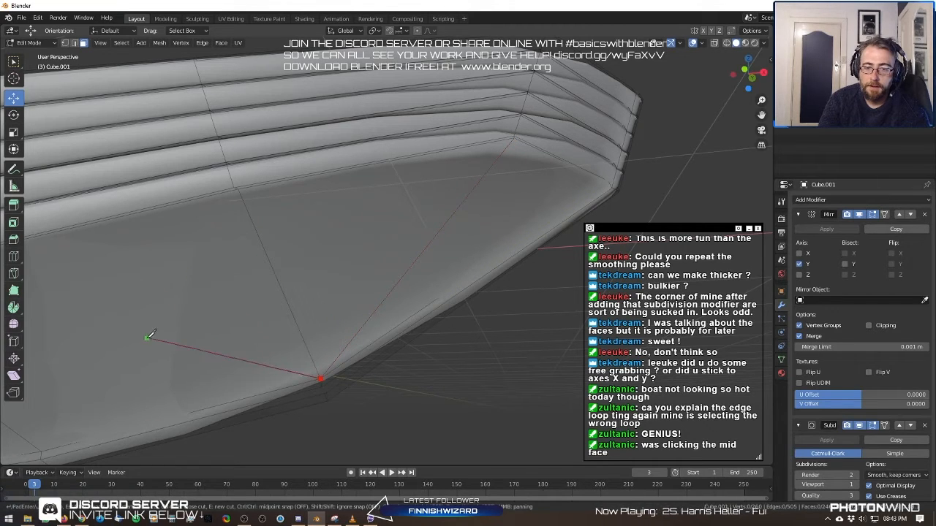
pyautogui.press('Return')
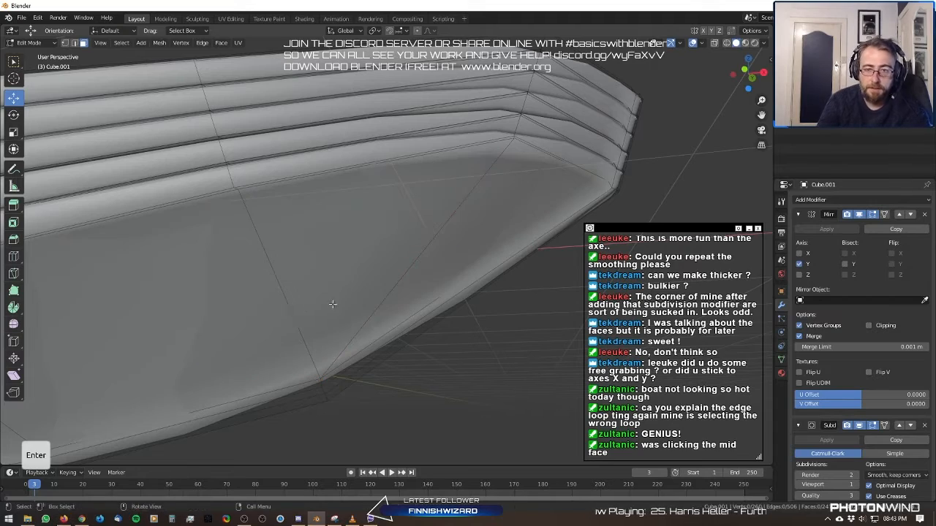
# Knife-cut a matching diagonal at the hull's opposite end, from the keel vertex to the lowest plank's corner.
pyautogui.scroll(-3, 352, 299)
pyautogui.keyDown('shift'); pyautogui.moveTo(102, 309); pyautogui.dragTo(426, 251, button='middle'); pyautogui.keyUp('shift')
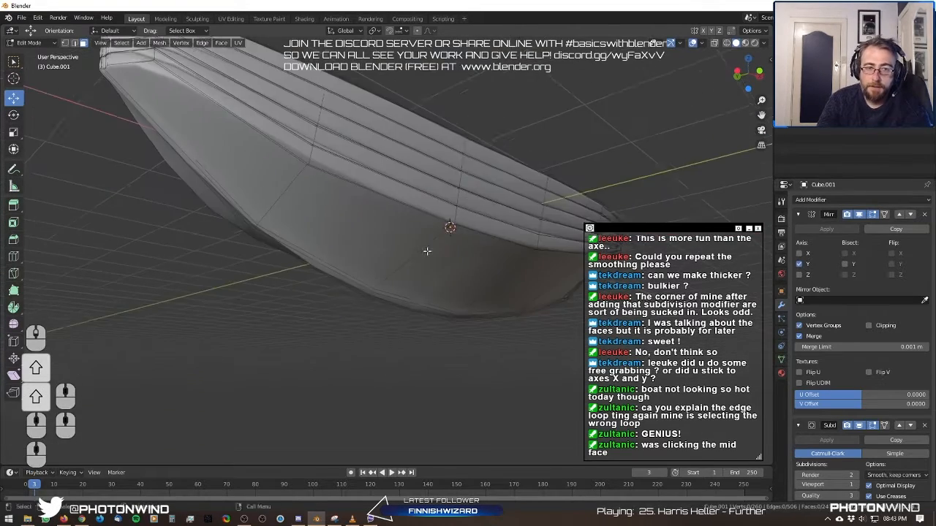
pyautogui.keyDown('shift'); pyautogui.moveTo(319, 219); pyautogui.dragTo(401, 261, button='middle'); pyautogui.keyUp('shift')
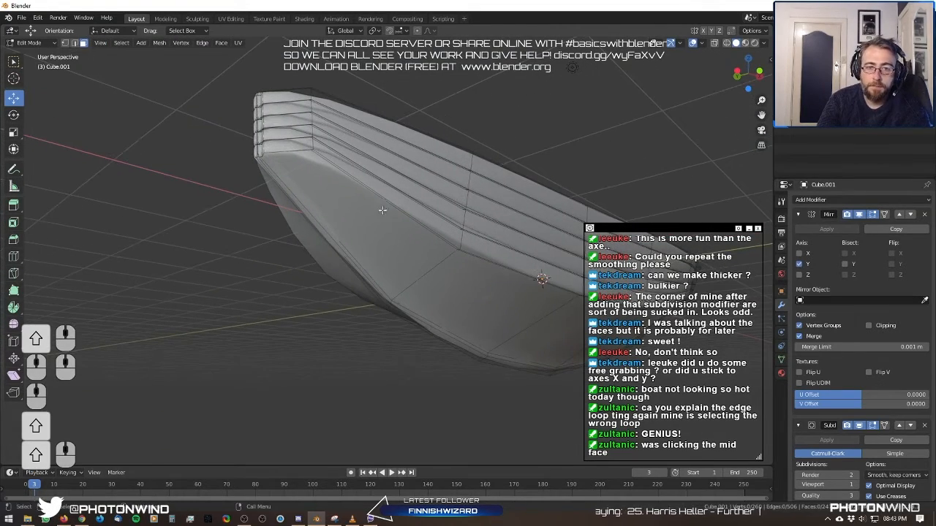
pyautogui.scroll(2, 329, 168)
pyautogui.press('k')
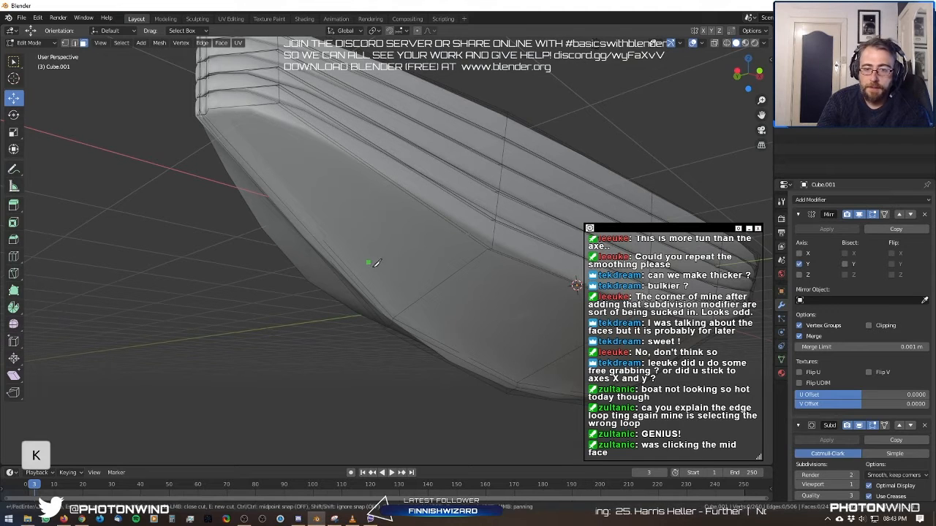
pyautogui.click(394, 318)
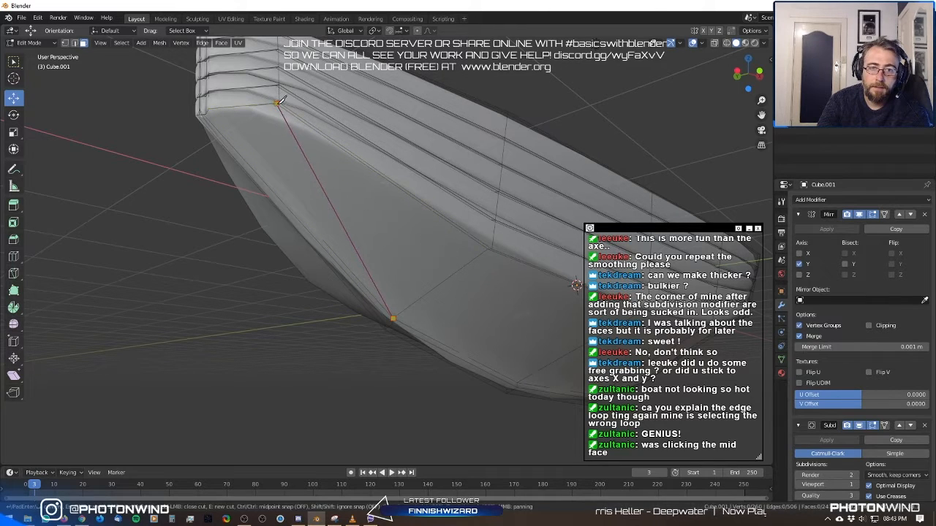
pyautogui.scroll(3, 284, 115)
pyautogui.keyDown('shift'); pyautogui.moveTo(285, 115); pyautogui.dragTo(311, 141, button='middle'); pyautogui.keyUp('shift')
pyautogui.keyDown('shift'); pyautogui.moveTo(312, 141); pyautogui.dragTo(329, 180, button='middle'); pyautogui.keyUp('shift')
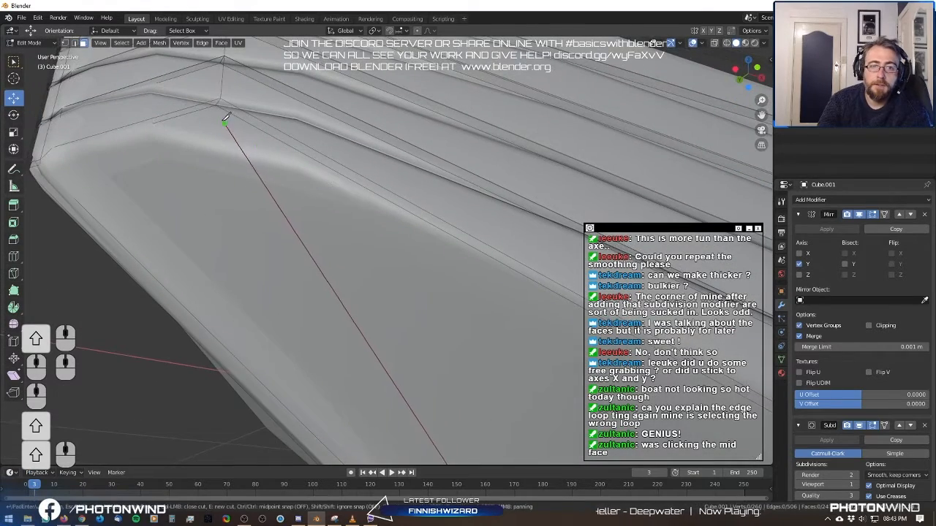
pyautogui.click(218, 101)
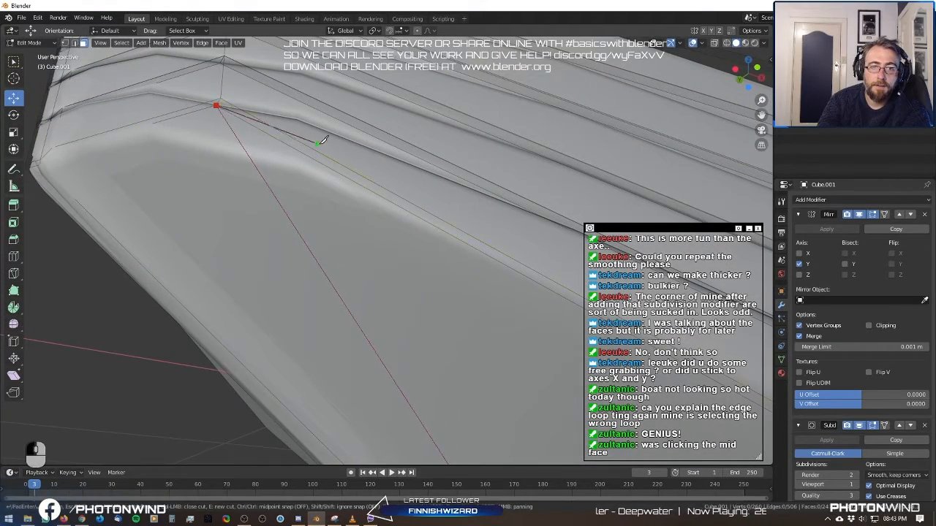
pyautogui.press('Return')
pyautogui.scroll(-10, 324, 193)
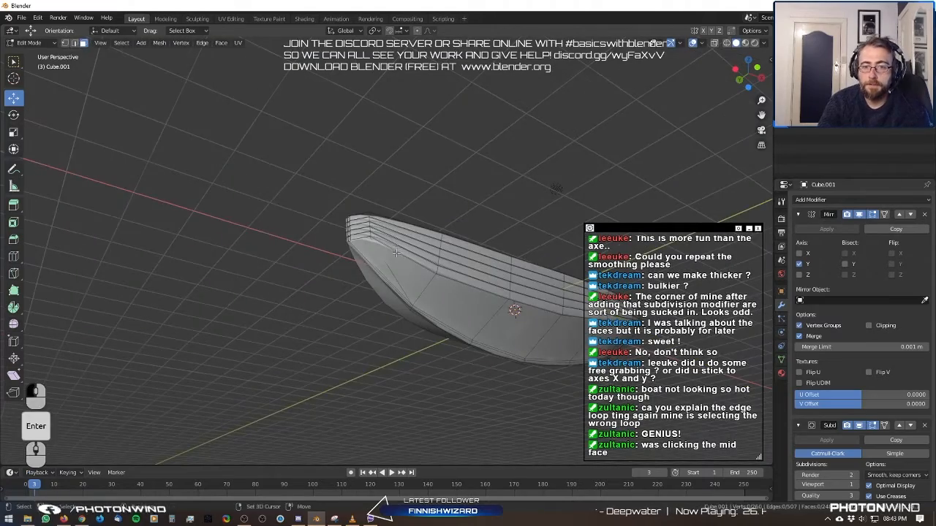
# Add seven evenly spaced lengthwise loop cuts across the hull's bottom faces between the two diagonal end cuts.
pyautogui.moveTo(324, 192); pyautogui.dragTo(384, 297, button='middle')
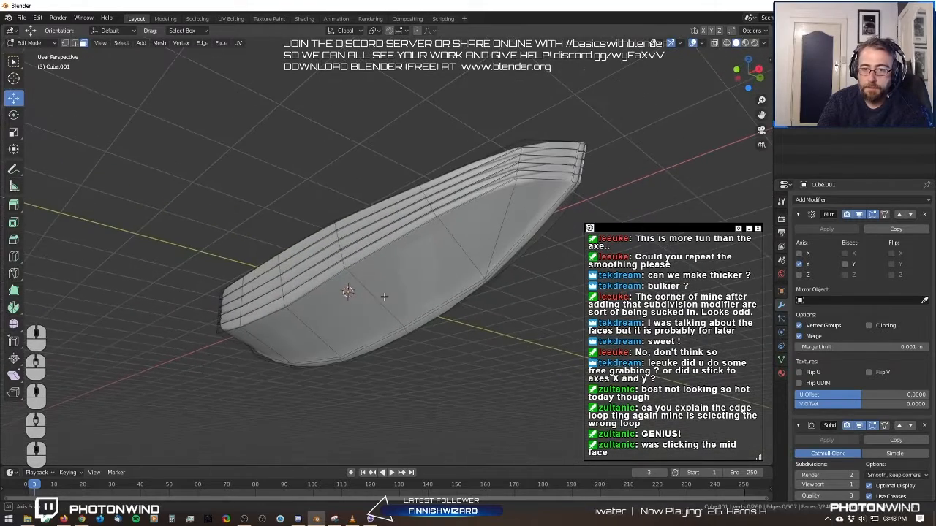
pyautogui.hotkey('ctrl', 'r')
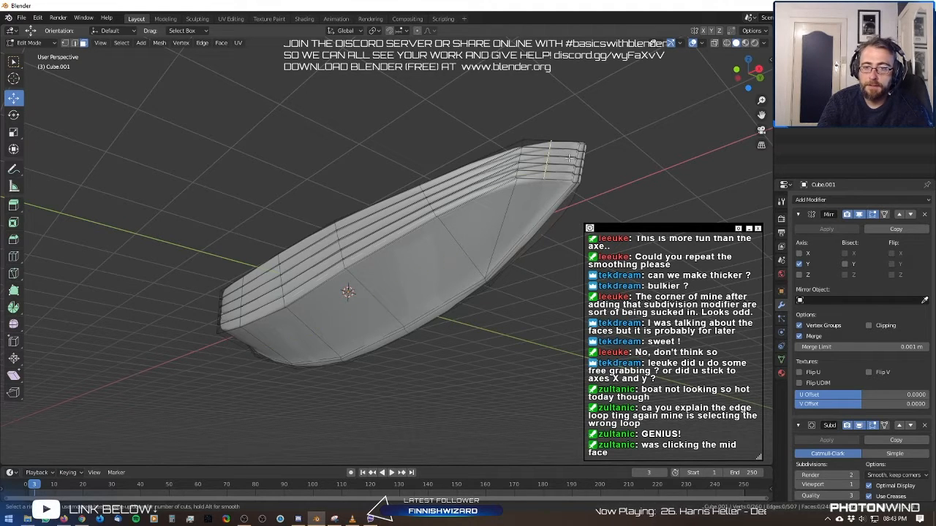
pyautogui.scroll(4, 457, 256)
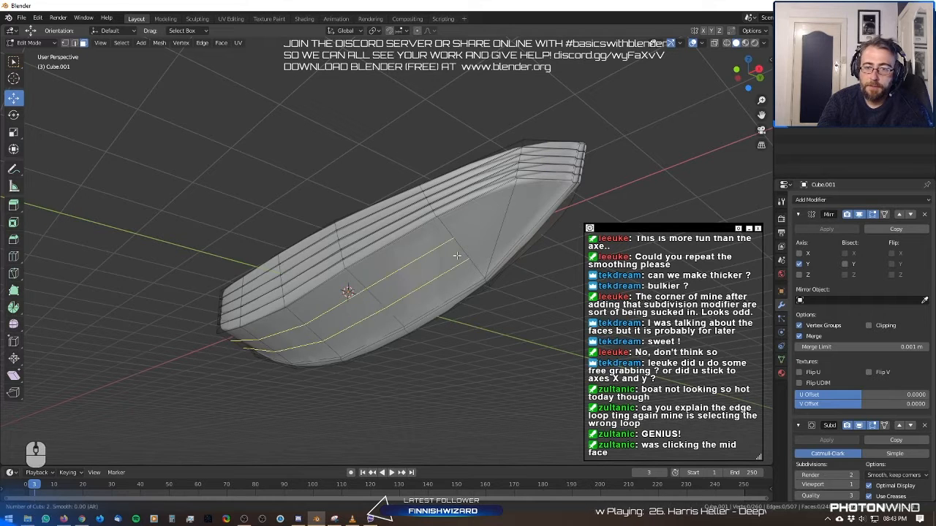
pyautogui.scroll(3, 457, 256)
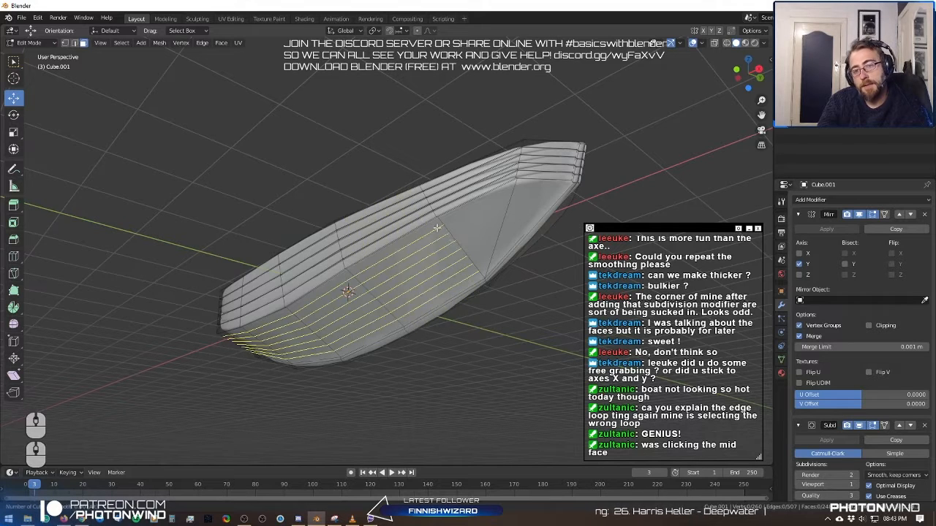
pyautogui.click(462, 261)
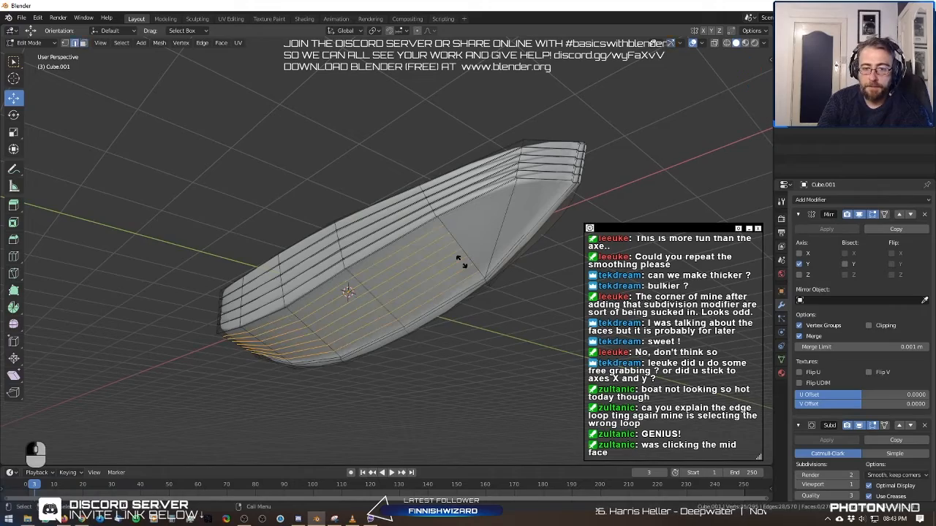
pyautogui.click(462, 262)
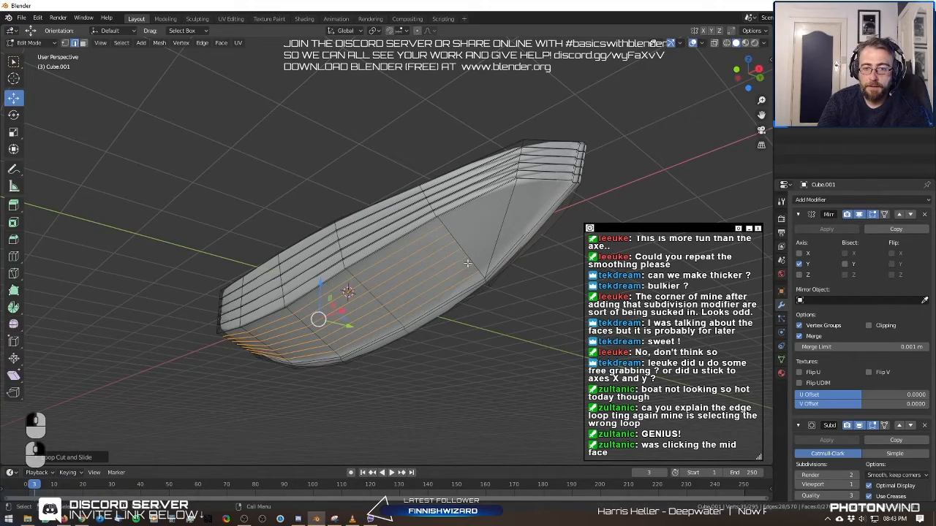
# Select the diagonal edge running from the lowest plank's corner to the keel at one end of the hull's bottom.
pyautogui.moveTo(468, 263); pyautogui.dragTo(359, 250, button='middle')
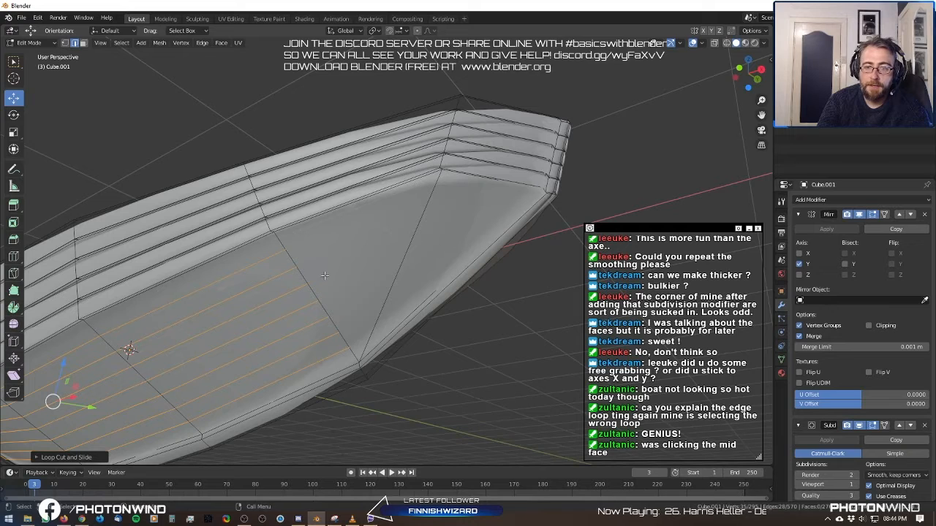
pyautogui.click(416, 226)
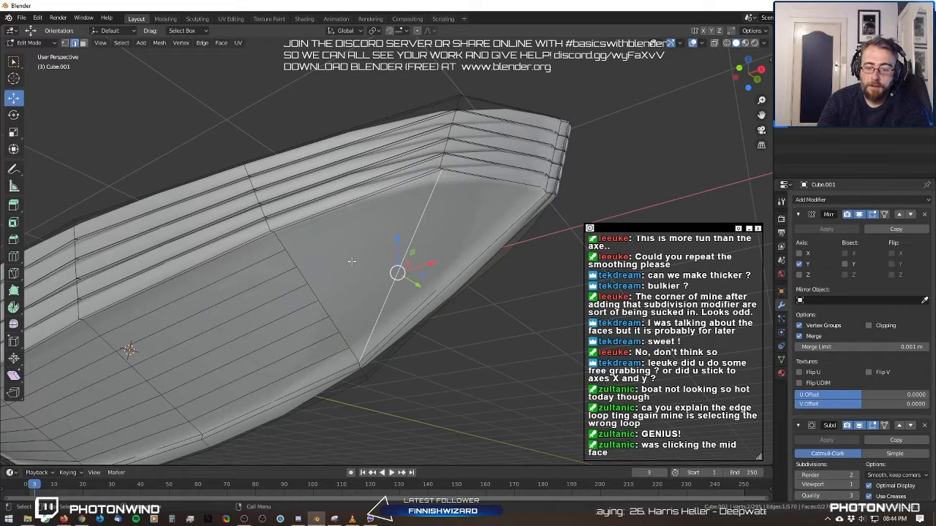
pyautogui.press('k')
pyautogui.click(285, 250)
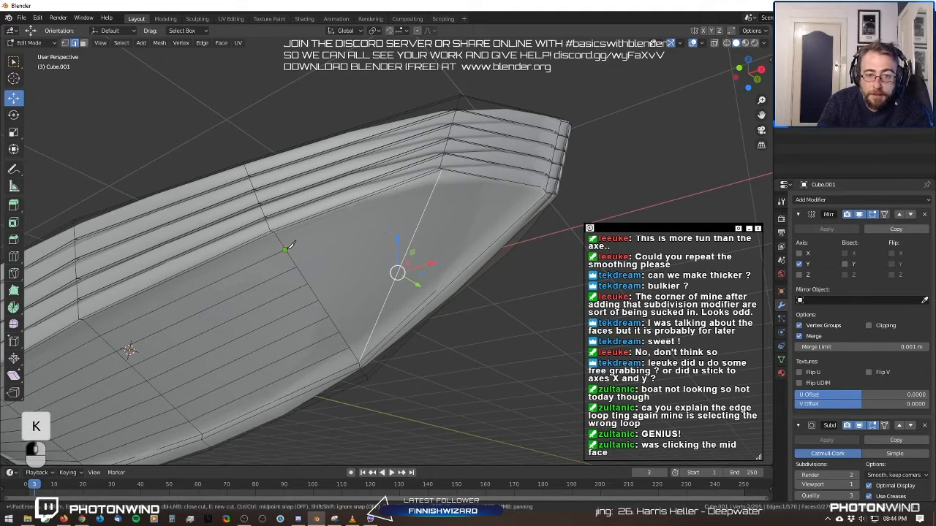
pyautogui.click(435, 188)
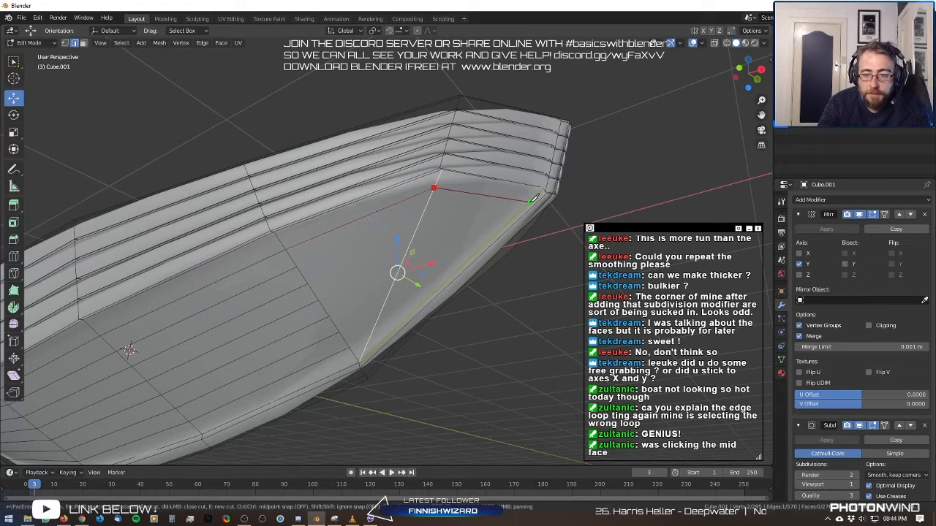
pyautogui.rightClick(320, 236)
# Add the adjoining keel-side edge to the selected diagonal edge and subdivide both with 7 cuts.
pyautogui.scroll(2, 430, 235)
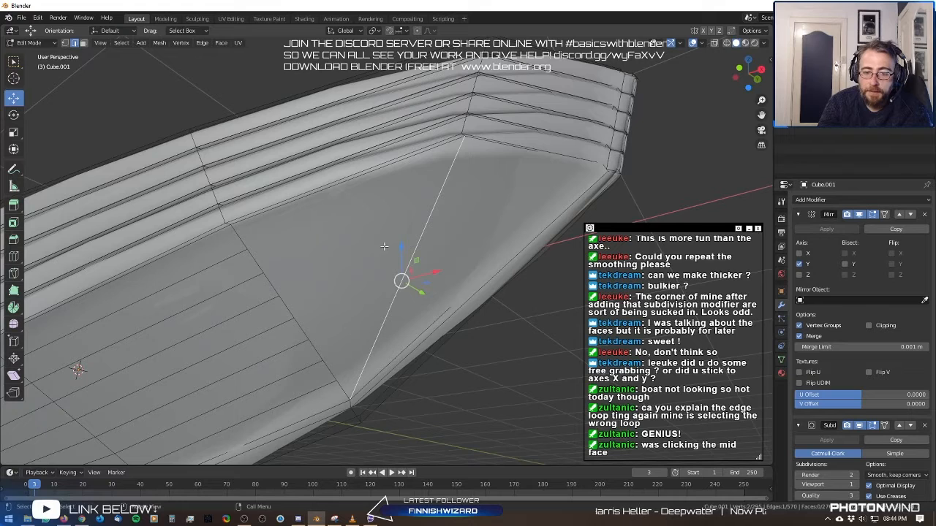
pyautogui.keyDown('shift'); pyautogui.click(450, 310); pyautogui.keyUp('shift')
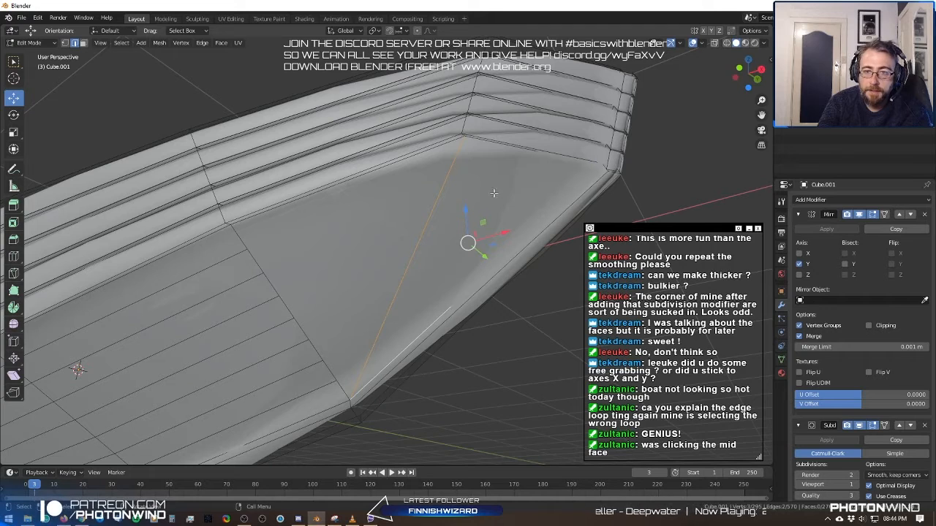
pyautogui.press('space')
pyautogui.write('s')
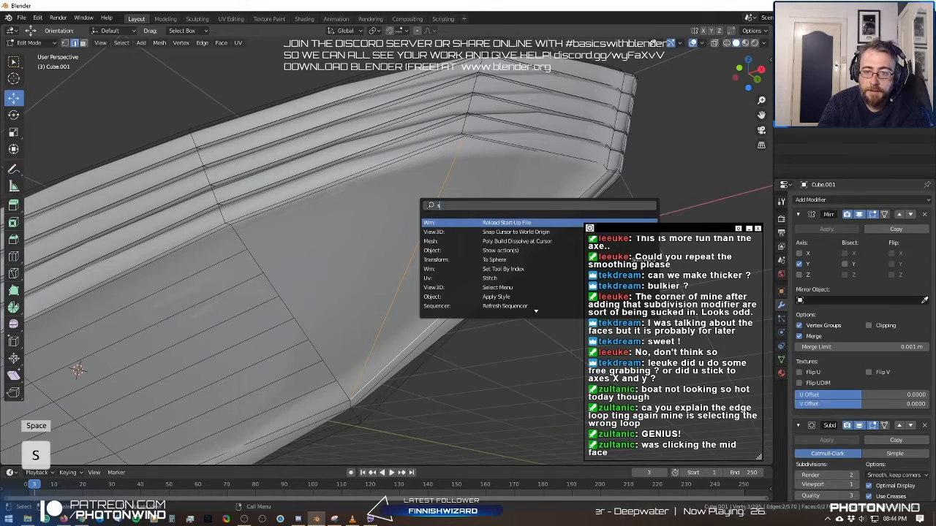
pyautogui.write('ub')
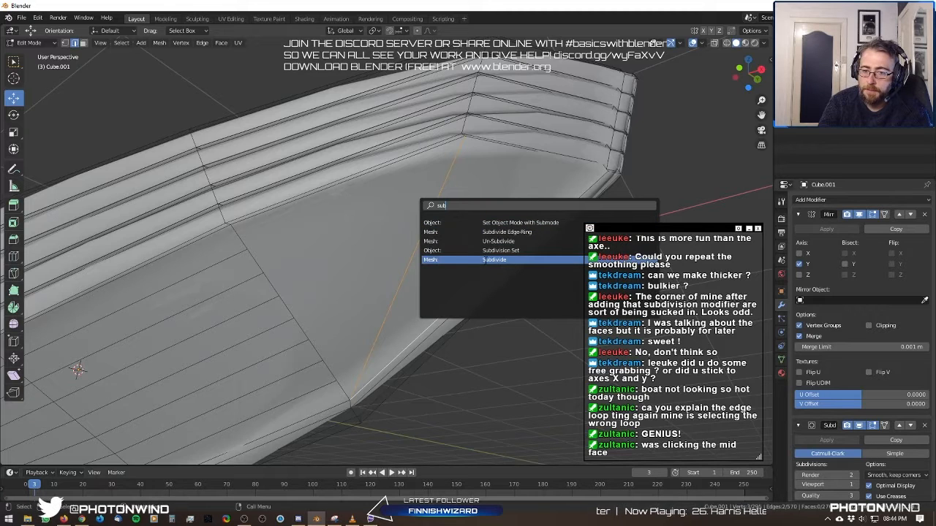
pyautogui.click(487, 261)
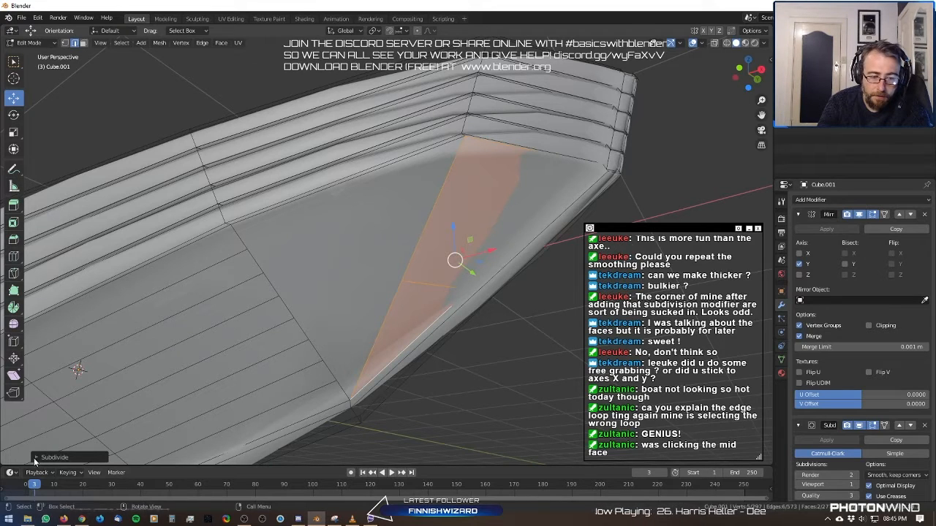
pyautogui.click(41, 457)
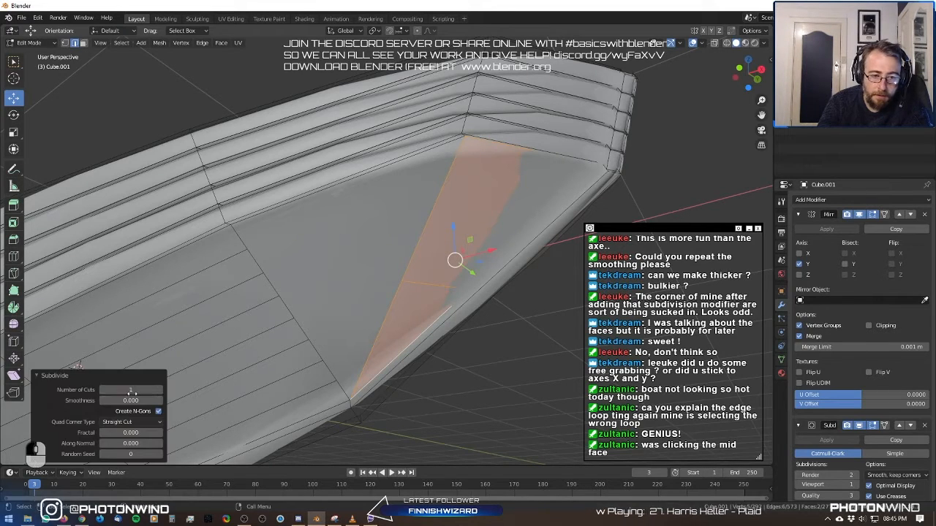
pyautogui.moveTo(132, 391); pyautogui.dragTo(156, 392)
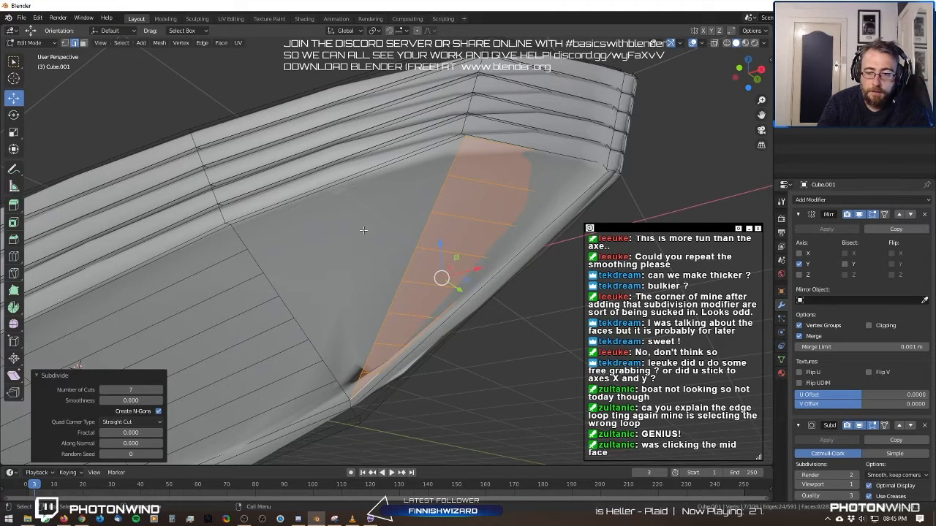
# Knife-cut an edge from the diagonal's subdivision point nearest the lowest plank to the end of the first lengthwise loop cut.
pyautogui.press('k')
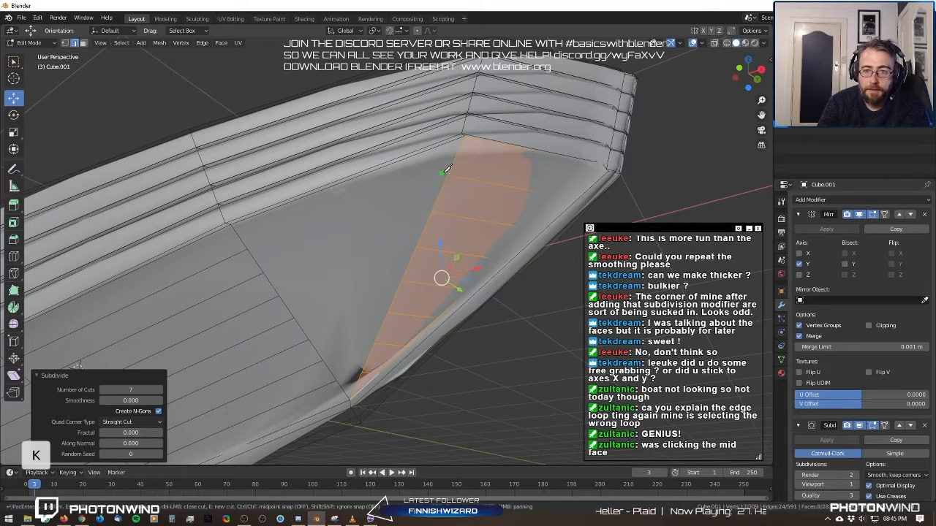
pyautogui.click(448, 176)
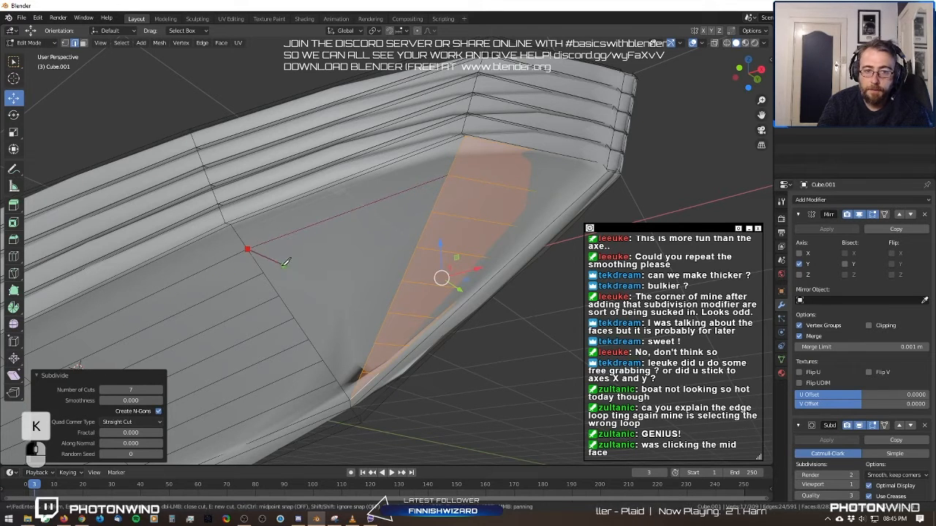
pyautogui.press('Return')
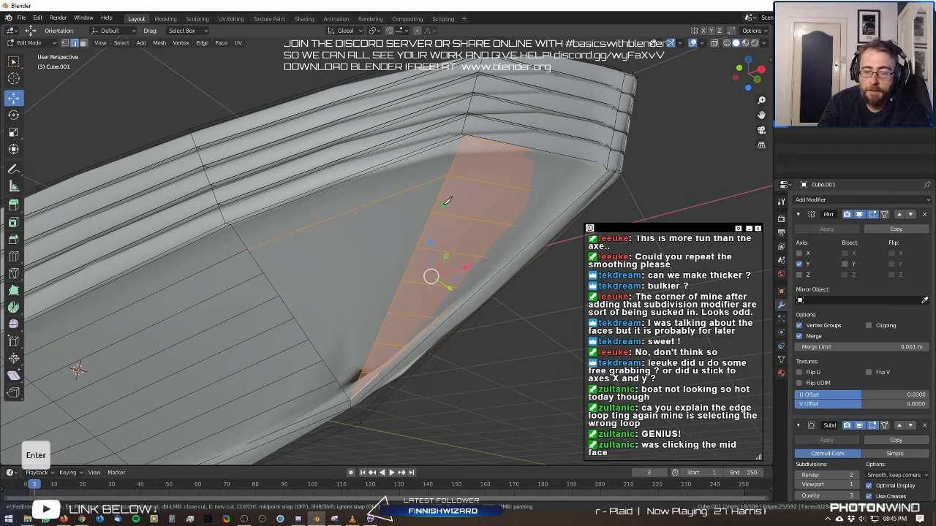
pyautogui.press('k')
pyautogui.click(431, 213)
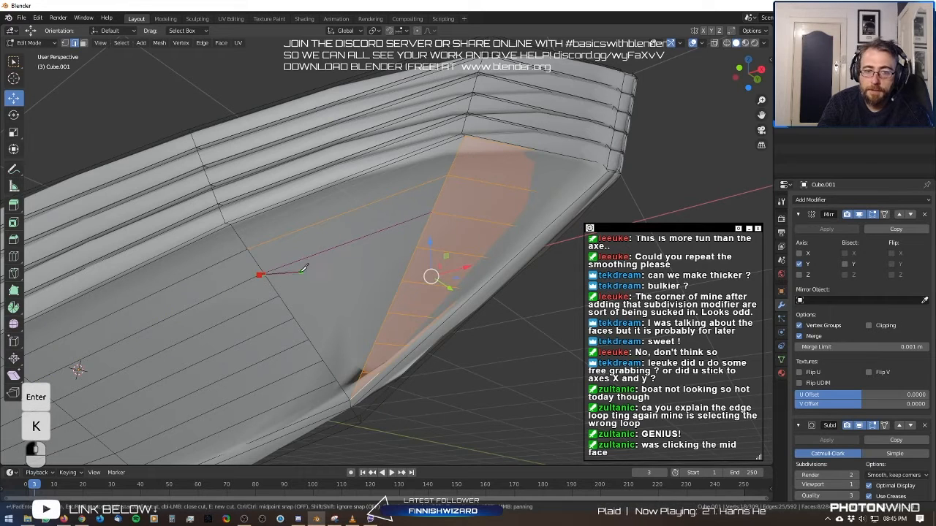
pyautogui.hotkey('ctrl', 'z')
pyautogui.rightClick(310, 295)
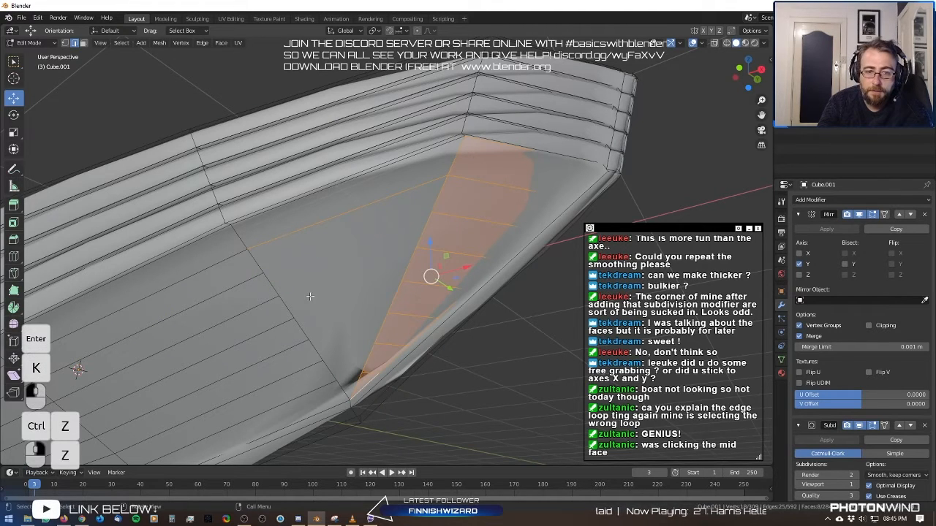
# Knife-cut the second, third and fourth connecting edges from the diagonal's subdivision points to the ends of the matching lengthwise loop cuts.
pyautogui.press('k')
pyautogui.click(431, 213)
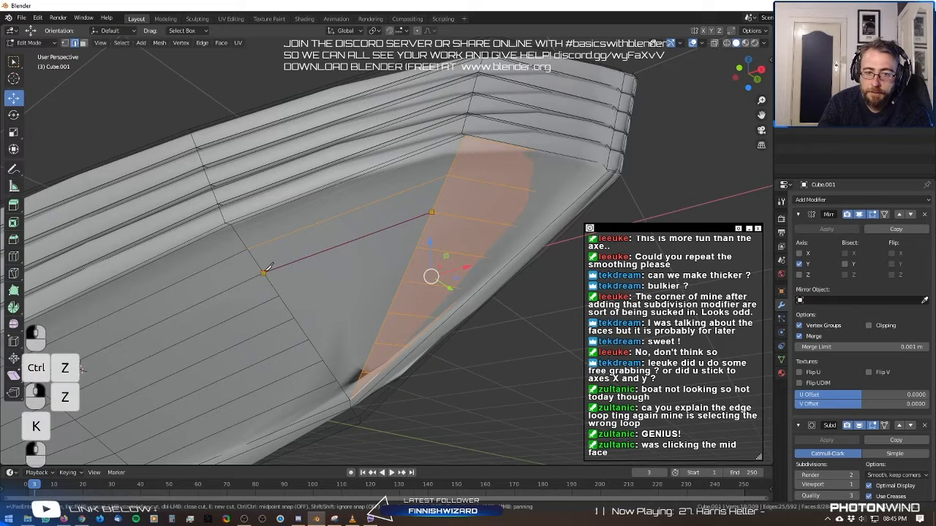
pyautogui.press('Return')
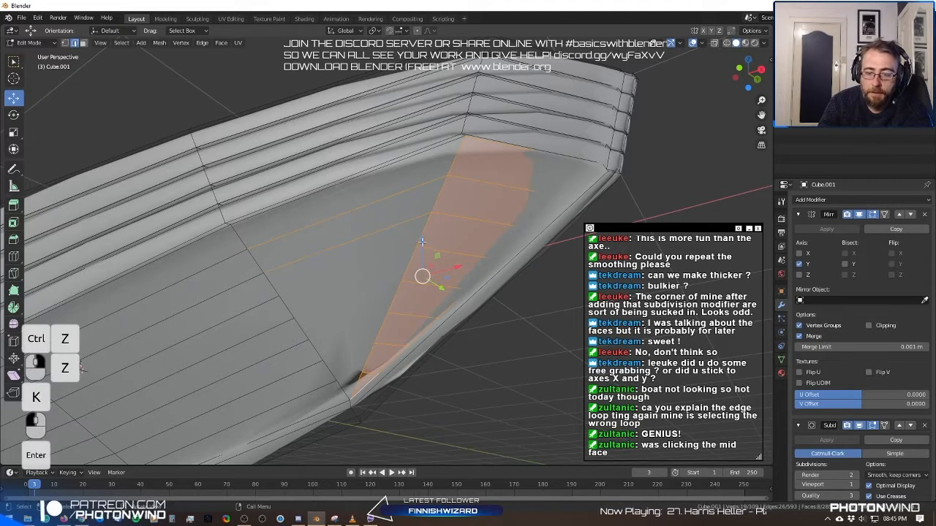
pyautogui.press('k')
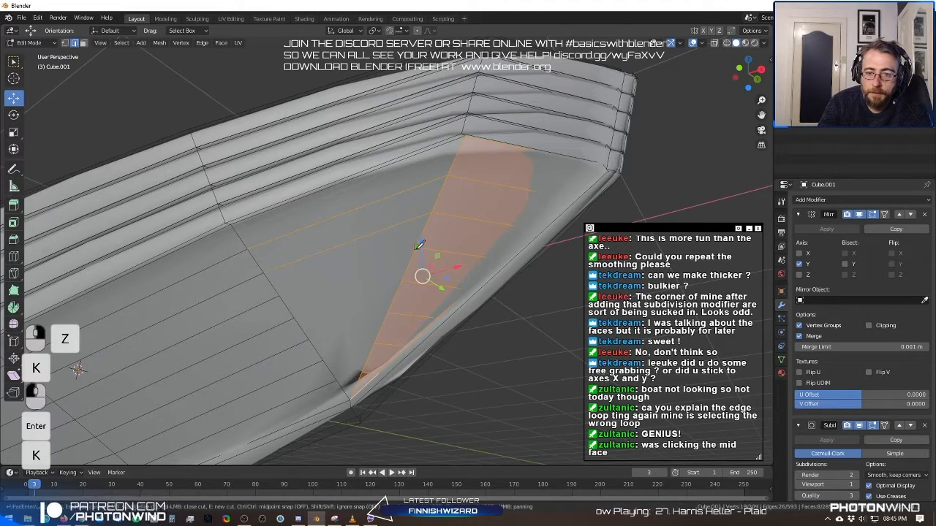
pyautogui.click(416, 247)
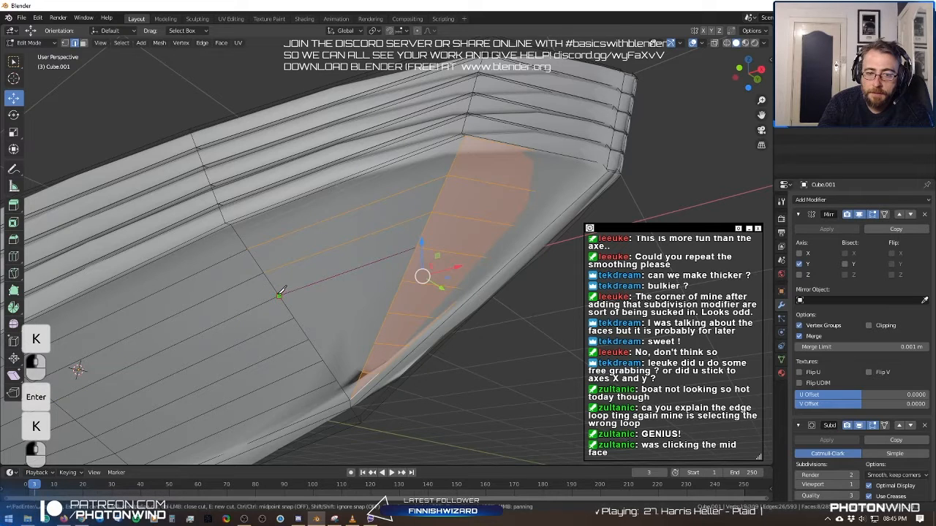
pyautogui.press('Return')
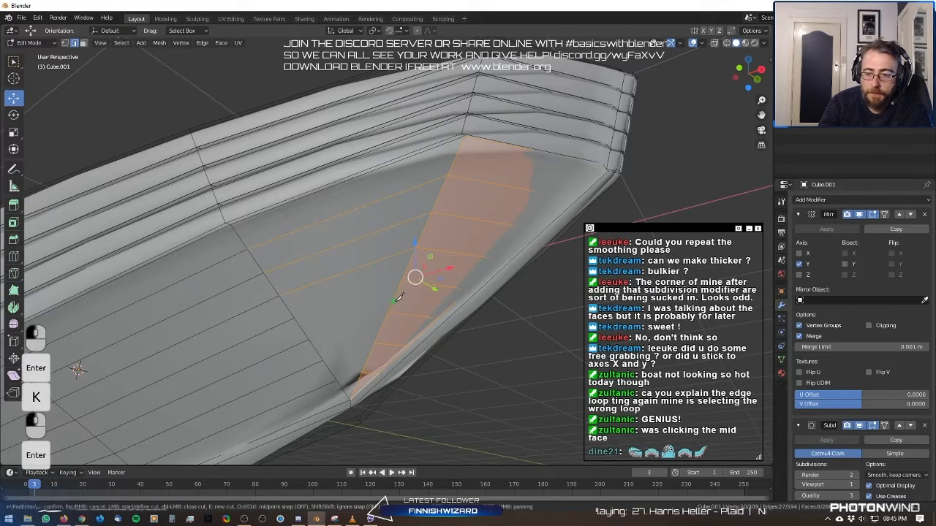
pyautogui.press('k')
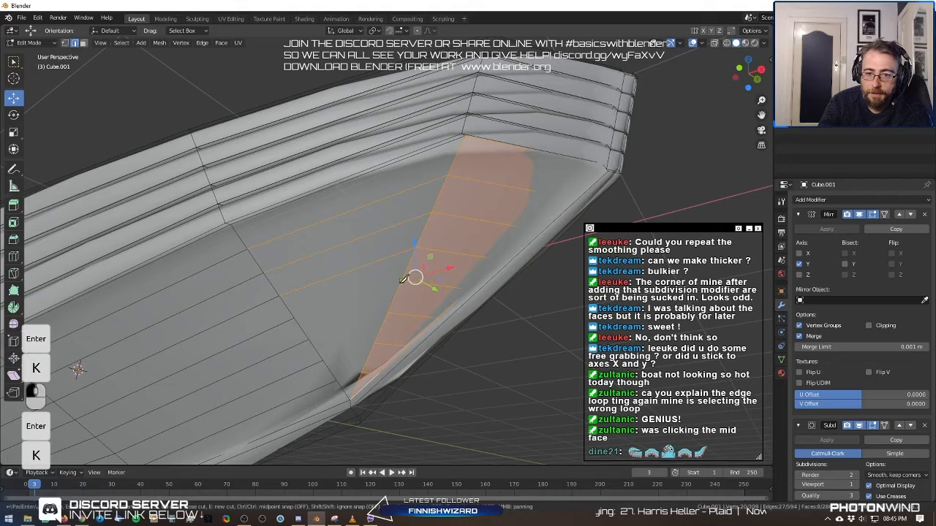
pyautogui.click(402, 280)
pyautogui.press('Return')
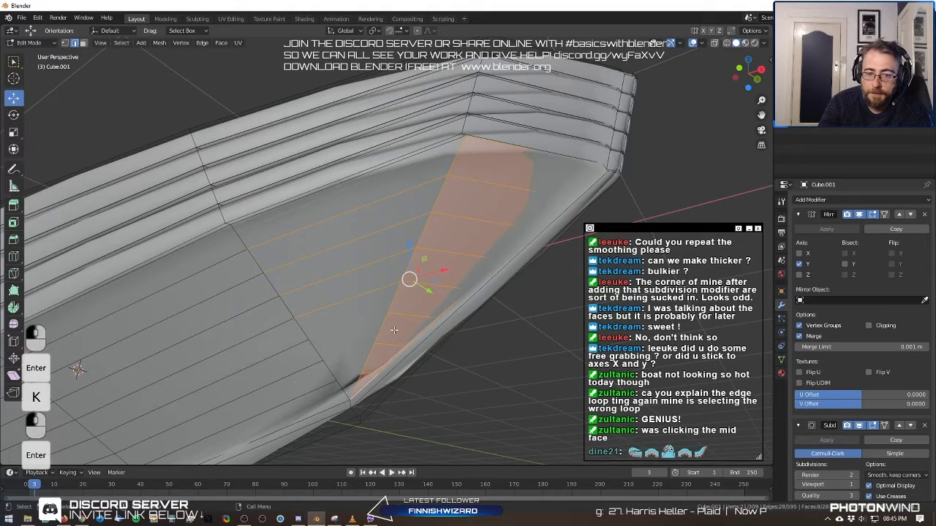
# Knife-cut the last three connecting edges near the keel, joining the diagonal's remaining subdivision points to the matching loop cuts.
pyautogui.press('k')
pyautogui.click(388, 313)
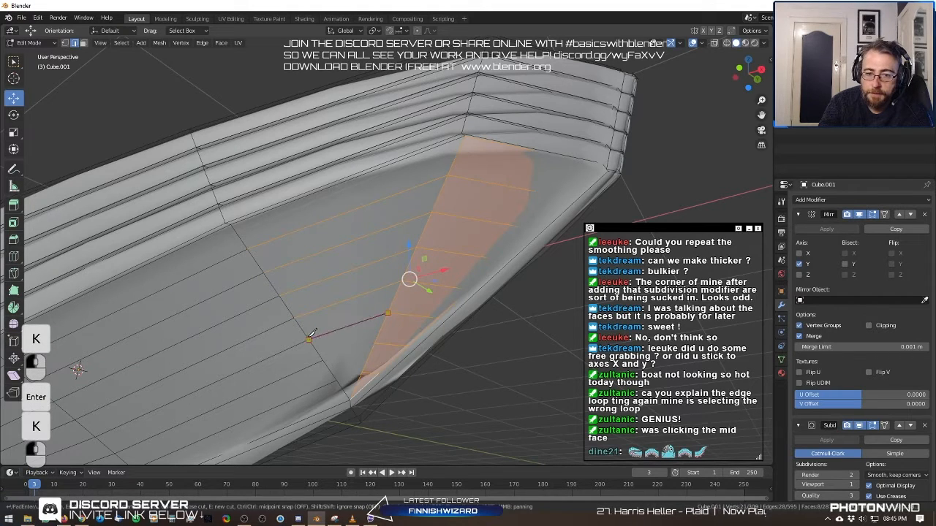
pyautogui.press('Return')
pyautogui.press('k')
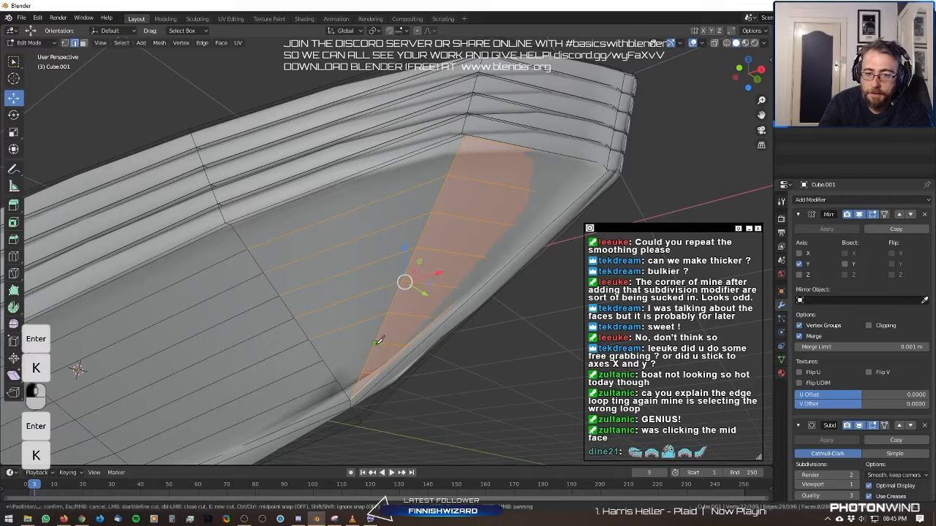
pyautogui.click(374, 343)
pyautogui.press('Return')
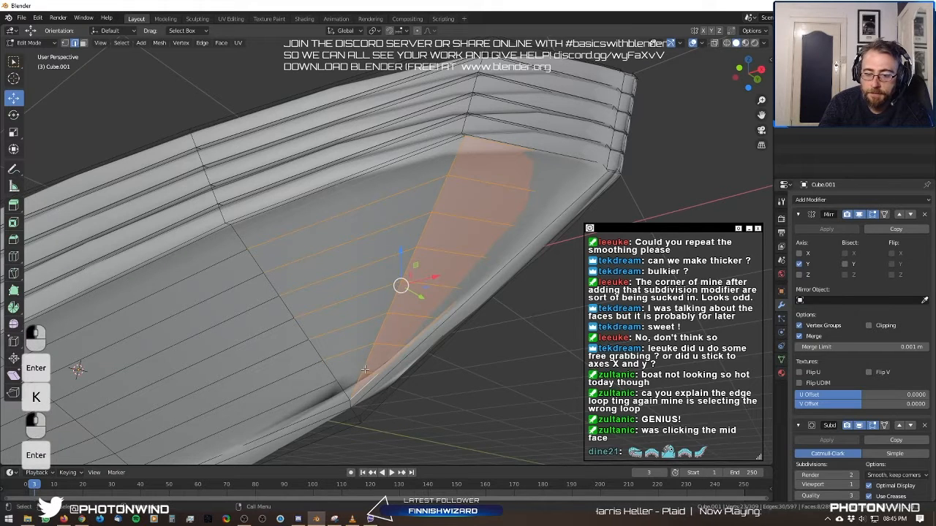
pyautogui.press('k')
pyautogui.click(363, 372)
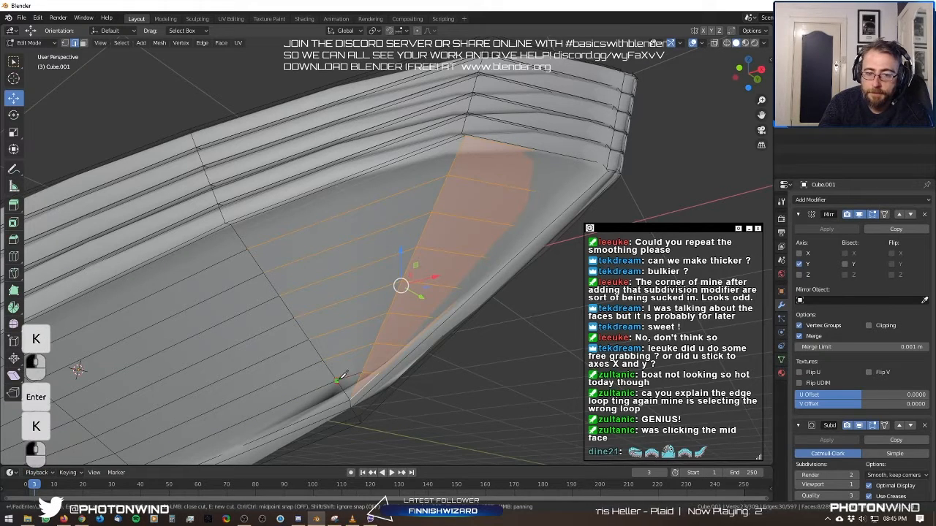
pyautogui.press('Return')
# Examine the hull's inside, side planks and newly cut bottom from several angles, comparing Object and Edit Mode.
pyautogui.moveTo(342, 376); pyautogui.dragTo(110, 335, button='middle')
pyautogui.press('Tab')
pyautogui.press('Tab')
pyautogui.scroll(-4, 495, 328)
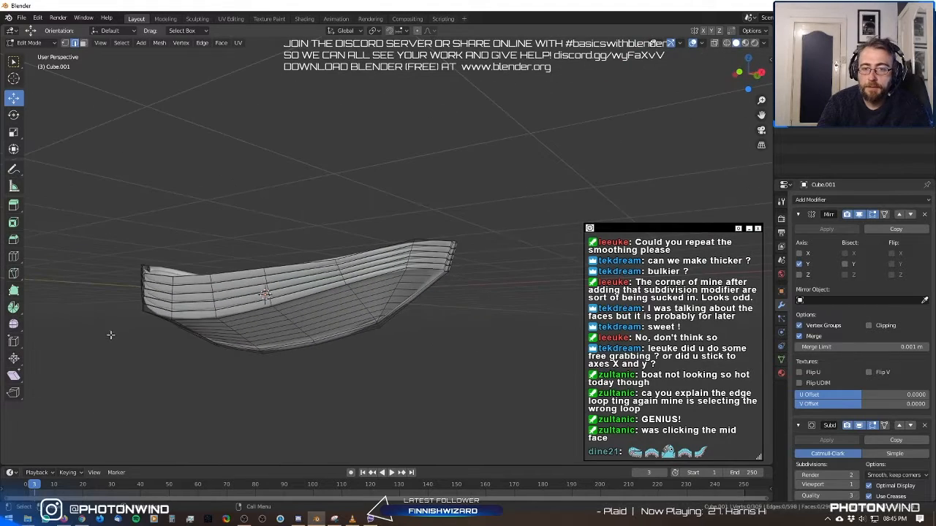
pyautogui.moveTo(194, 335); pyautogui.dragTo(311, 291, button='middle')
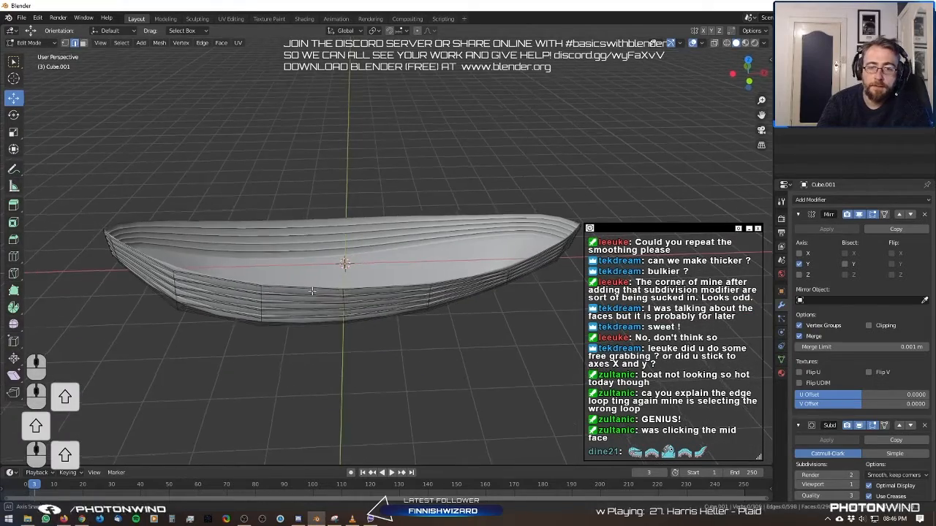
pyautogui.keyDown('shift'); pyautogui.moveTo(353, 221); pyautogui.dragTo(399, 230, button='middle'); pyautogui.keyUp('shift')
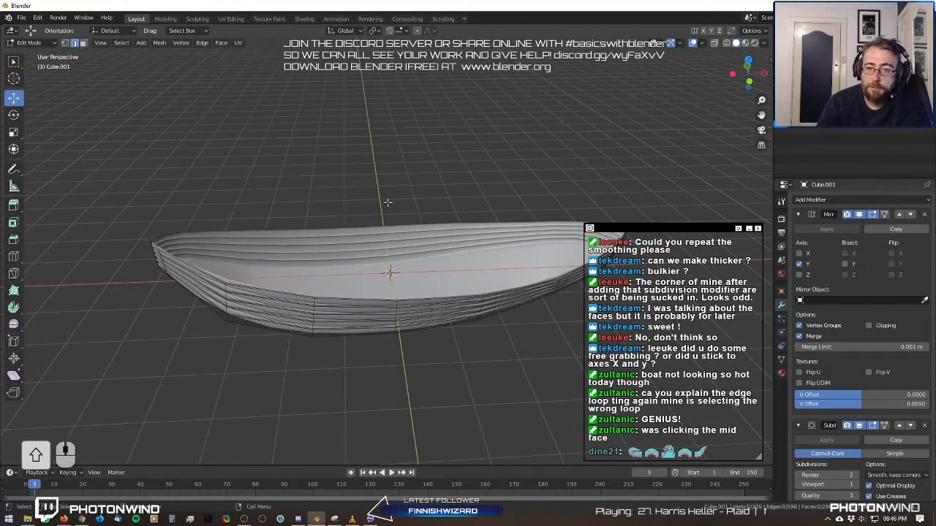
pyautogui.moveTo(380, 191); pyautogui.dragTo(377, 252, button='middle')
pyautogui.press('Tab')
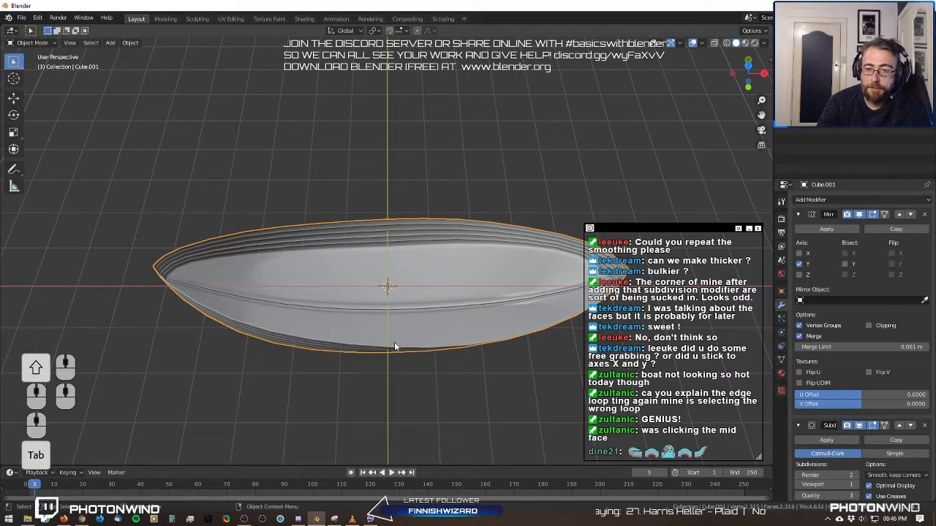
pyautogui.moveTo(443, 157); pyautogui.dragTo(413, 248, button='middle')
pyautogui.press('Tab')
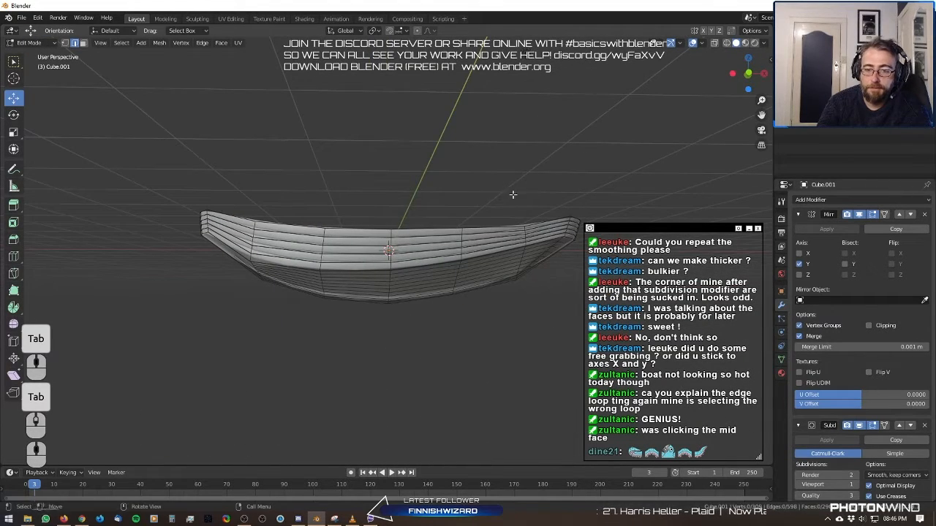
pyautogui.moveTo(511, 196); pyautogui.dragTo(506, 200, button='middle')
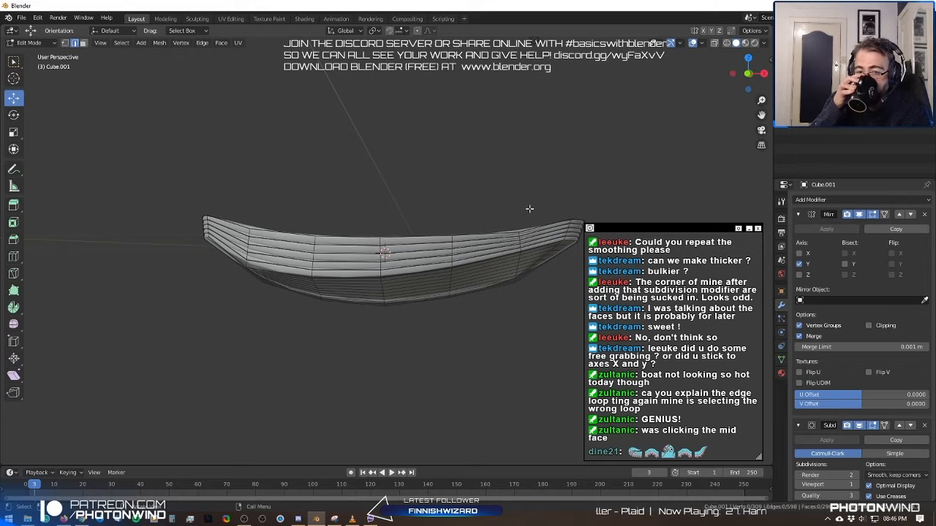
pyautogui.press('Tab')
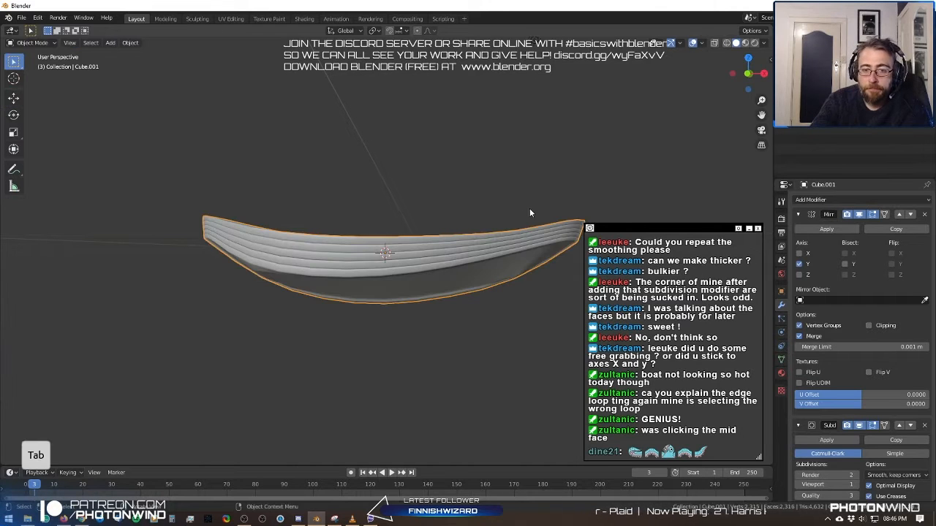
pyautogui.press('Tab')
pyautogui.scroll(5, 419, 234)
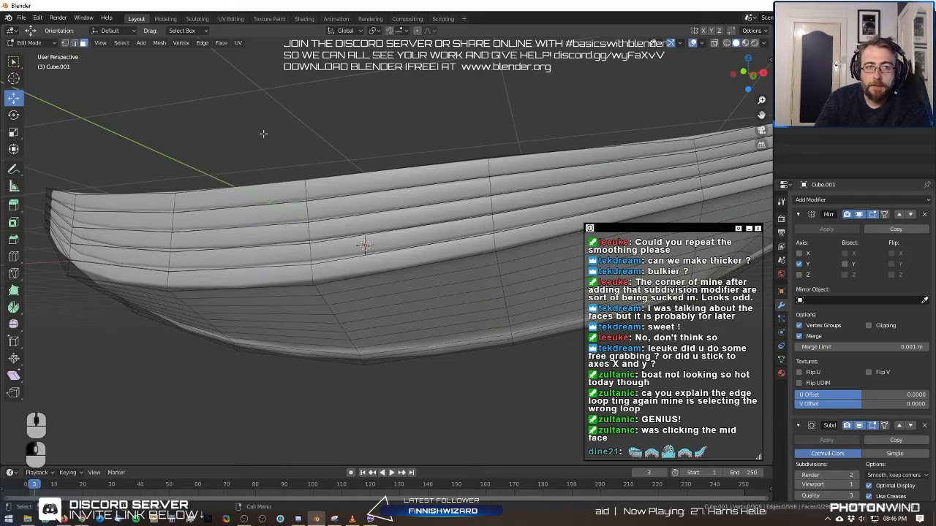
# Check the bottom's lengthwise face loops and a crosswise loop at the already cut hull end by selecting them, and clear the selection.
pyautogui.keyDown('shift'); pyautogui.moveTo(419, 235); pyautogui.dragTo(246, 207, button='middle'); pyautogui.keyUp('shift')
pyautogui.keyDown('alt'); pyautogui.click(416, 208); pyautogui.keyUp('alt')
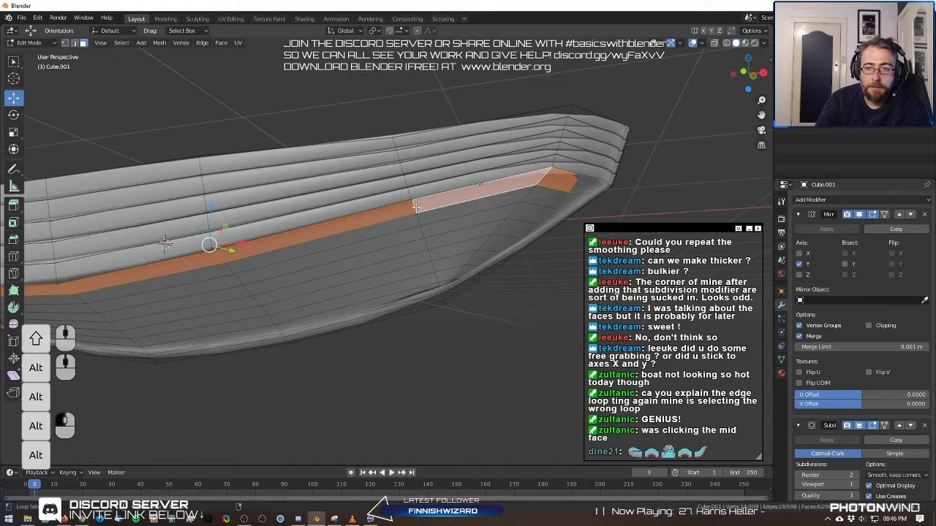
pyautogui.keyDown('alt'); pyautogui.click(423, 244); pyautogui.keyUp('alt')
pyautogui.keyDown('alt'); pyautogui.click(431, 258); pyautogui.keyUp('alt')
pyautogui.keyDown('alt'); pyautogui.click(431, 261); pyautogui.keyUp('alt')
pyautogui.keyDown('alt'); pyautogui.click(434, 270); pyautogui.keyUp('alt')
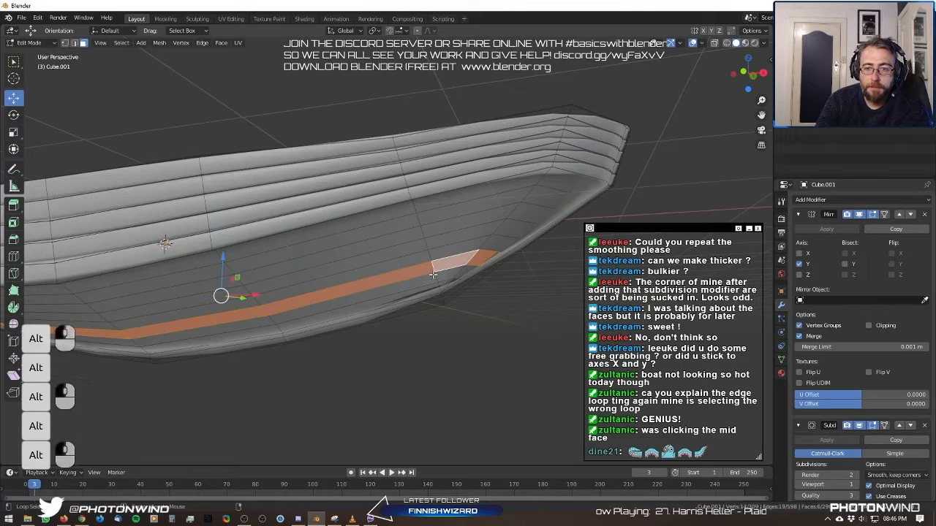
pyautogui.keyDown('alt'); pyautogui.click(437, 279); pyautogui.keyUp('alt')
pyautogui.keyDown('alt'); pyautogui.click(438, 286); pyautogui.keyUp('alt')
pyautogui.keyDown('alt'); pyautogui.click(427, 258); pyautogui.keyUp('alt')
pyautogui.keyDown('alt'); pyautogui.click(423, 231); pyautogui.keyUp('alt')
pyautogui.keyDown('alt'); pyautogui.click(415, 213); pyautogui.keyUp('alt')
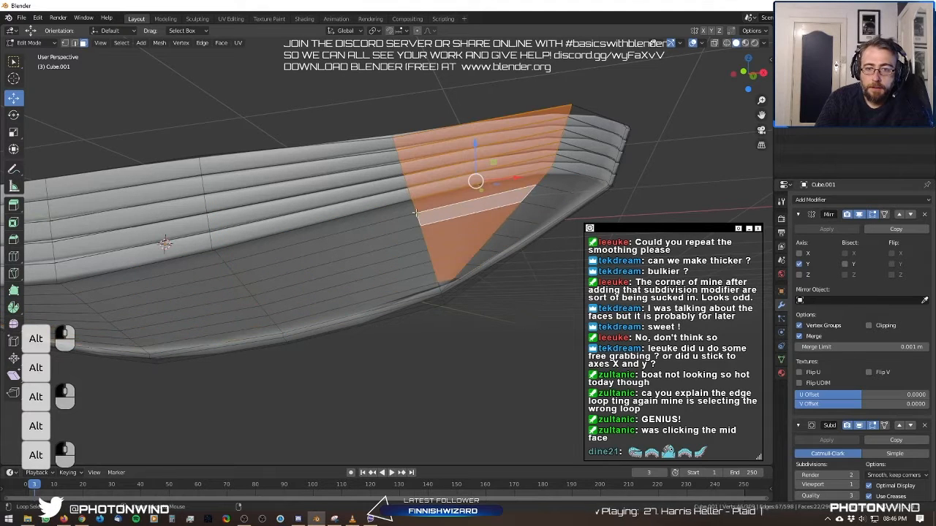
pyautogui.press('a')
# Subdivide the diagonal edge and the neighbouring keel-side edge at the uncut hull end with 7 cuts.
pyautogui.scroll(-4, 351, 234)
pyautogui.moveTo(198, 272); pyautogui.dragTo(305, 189, button='middle')
pyautogui.scroll(4, 358, 211)
pyautogui.scroll(2, 305, 188)
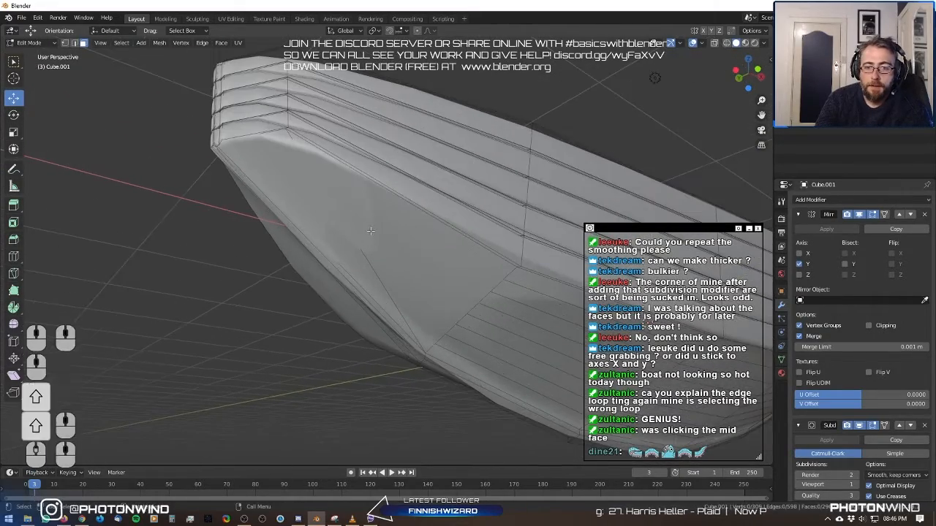
pyautogui.click(74, 43)
pyautogui.click(378, 277)
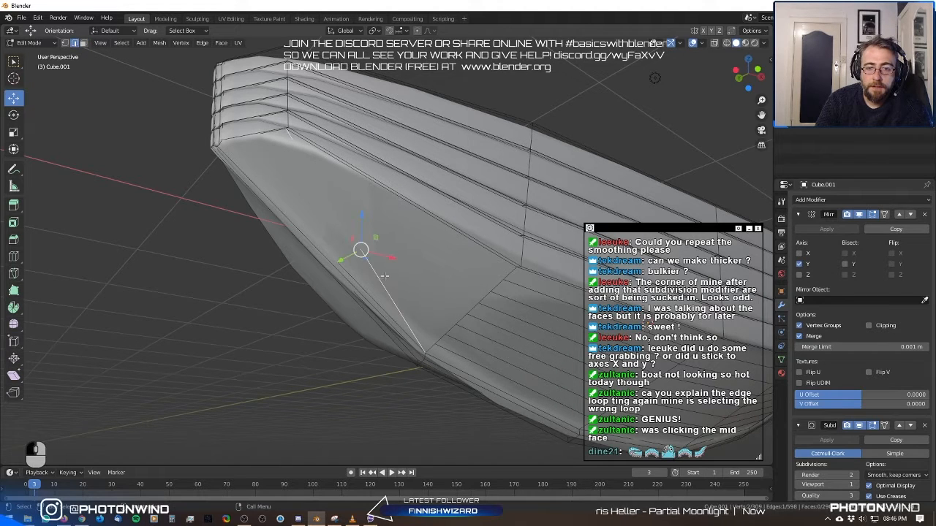
pyautogui.keyDown('shift'); pyautogui.click(353, 278); pyautogui.keyUp('shift')
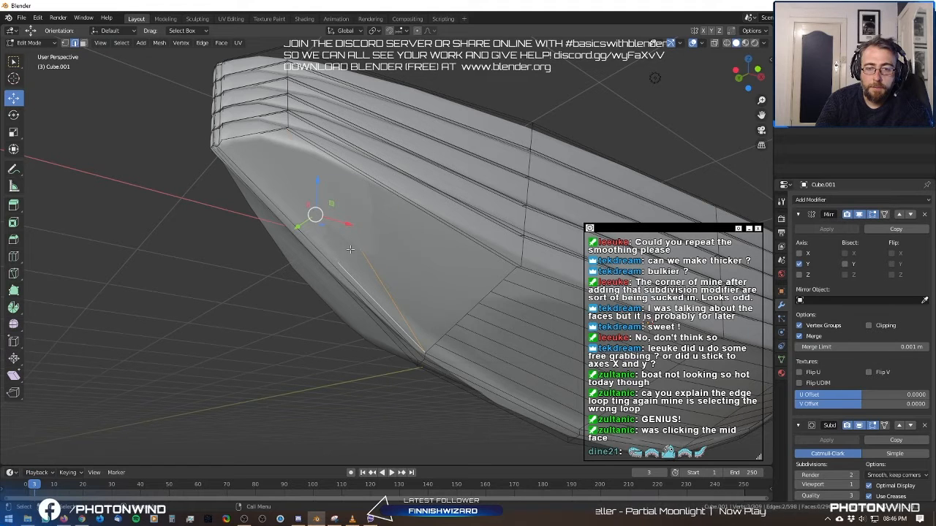
pyautogui.press('space')
pyautogui.write('Subdivide')
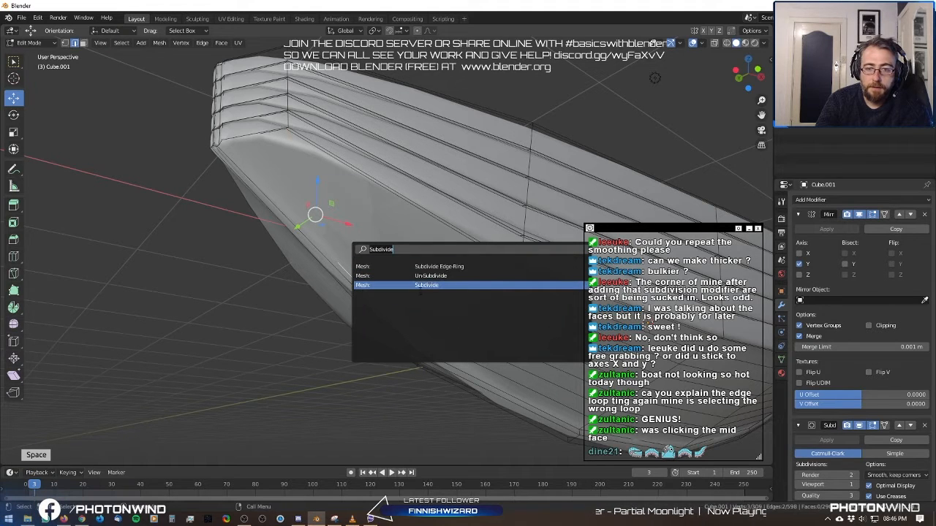
pyautogui.click(433, 285)
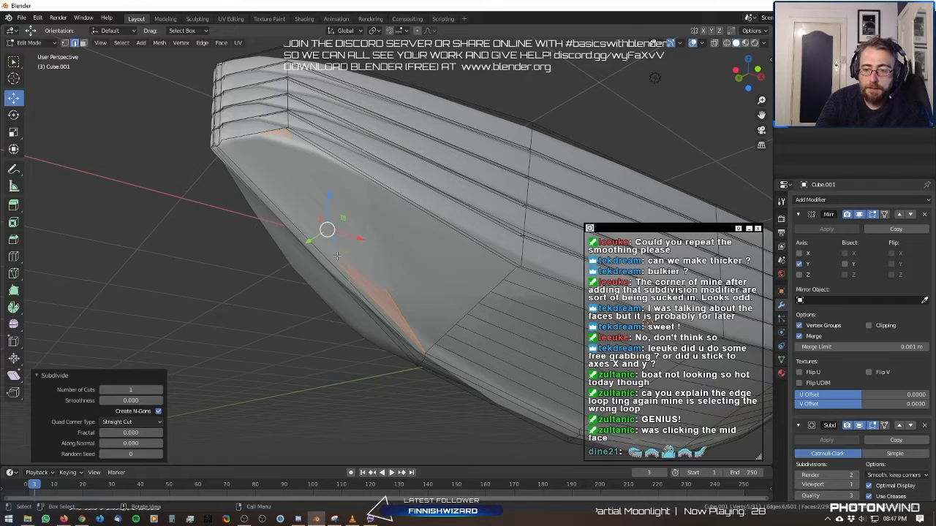
pyautogui.moveTo(127, 390)
pyautogui.mouseDown()
pyautogui.moveTo(149, 390)
pyautogui.moveTo(136, 389)
pyautogui.mouseUp()
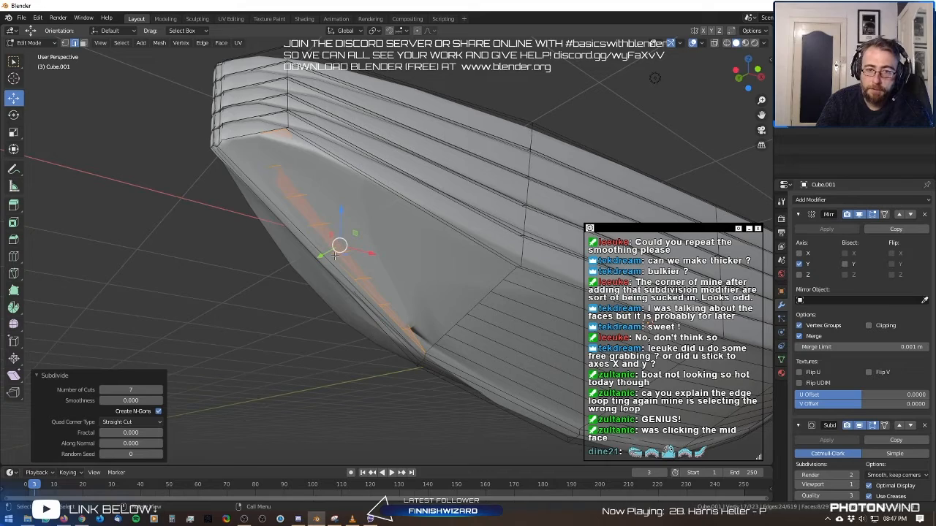
# Knife-cut the first two connecting edges near the keel, joining the diagonal's subdivision points to the ends of the matching lengthwise loop cuts.
pyautogui.moveTo(335, 255); pyautogui.dragTo(429, 285, button='middle')
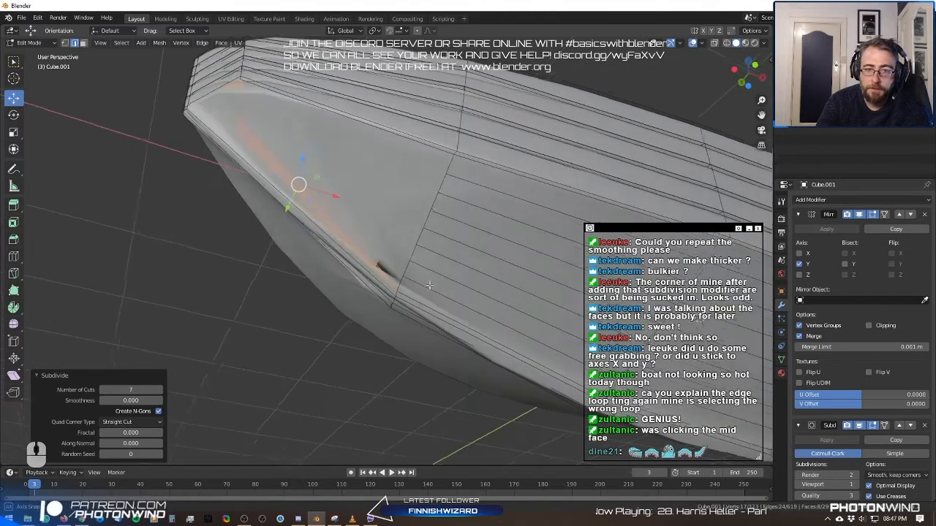
pyautogui.scroll(5, 429, 285)
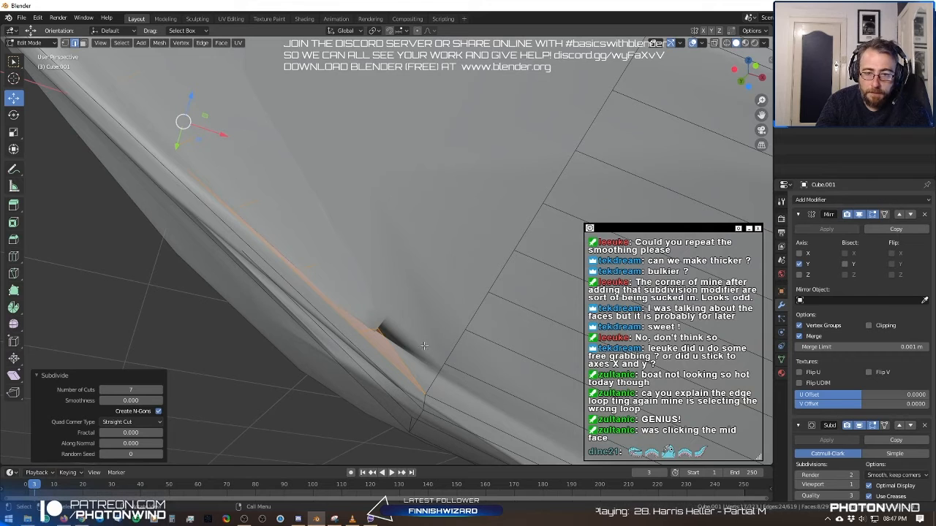
pyautogui.moveTo(424, 346); pyautogui.dragTo(428, 338, button='middle')
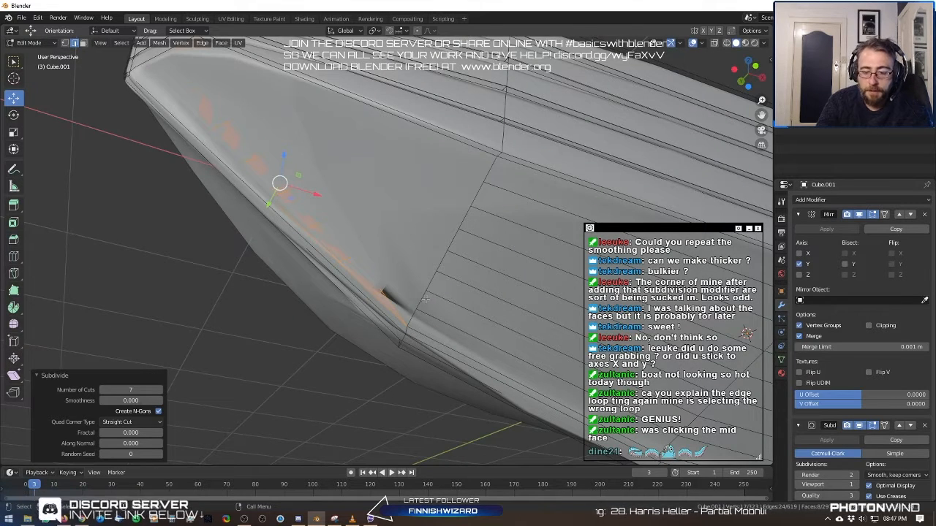
pyautogui.press('k')
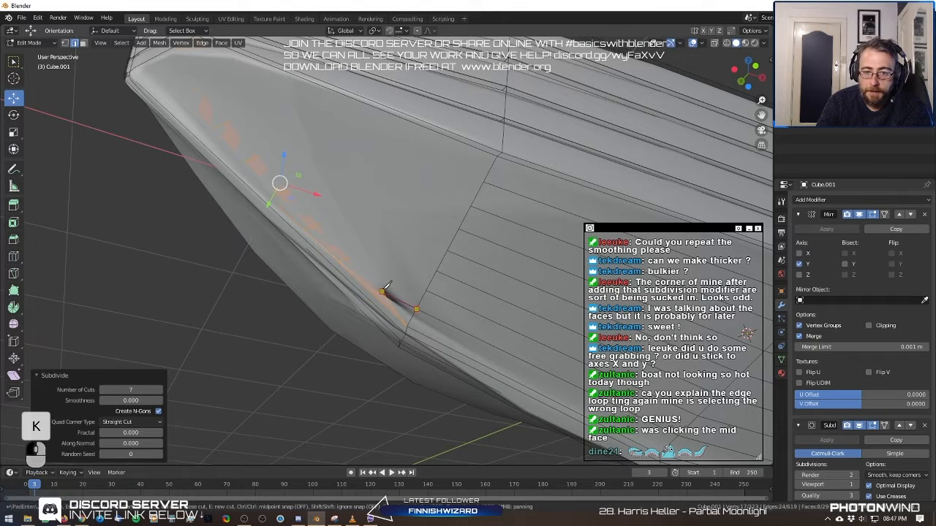
pyautogui.click(410, 294)
pyautogui.press('Return')
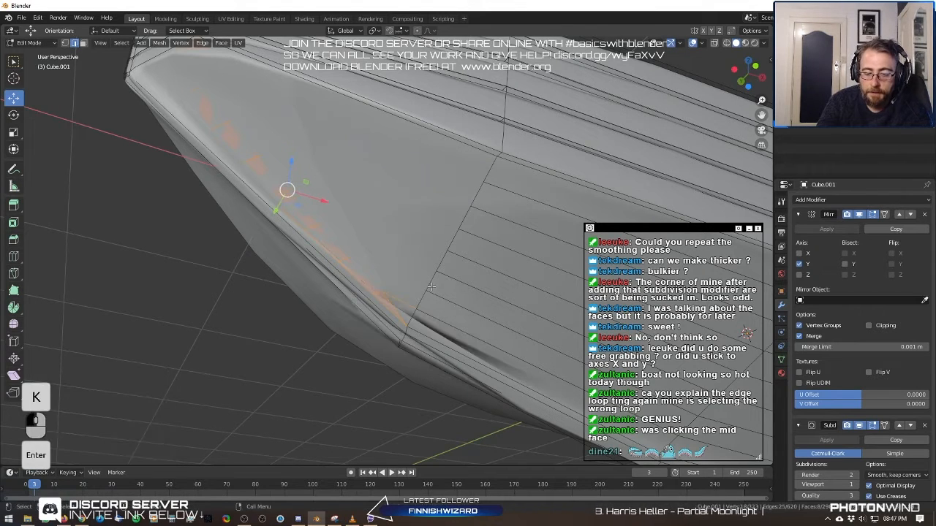
pyautogui.press('k')
pyautogui.click(428, 288)
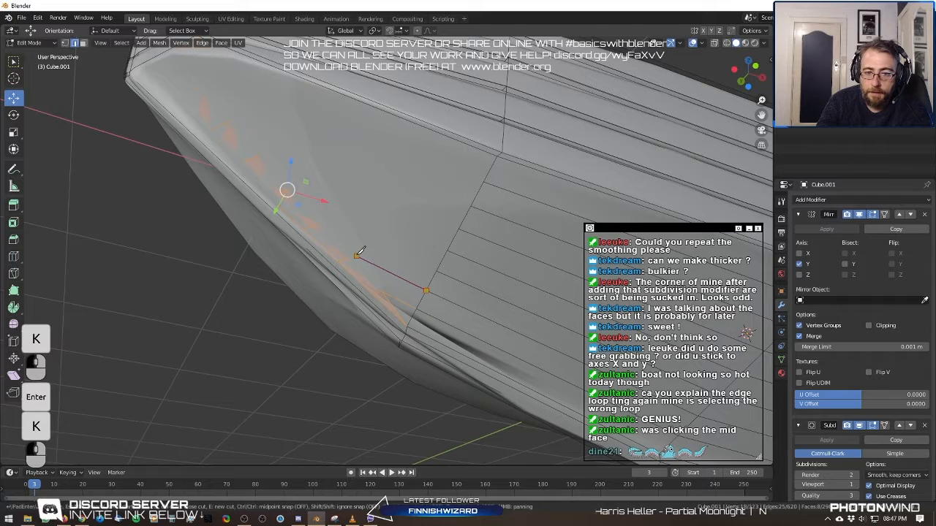
pyautogui.press('Return')
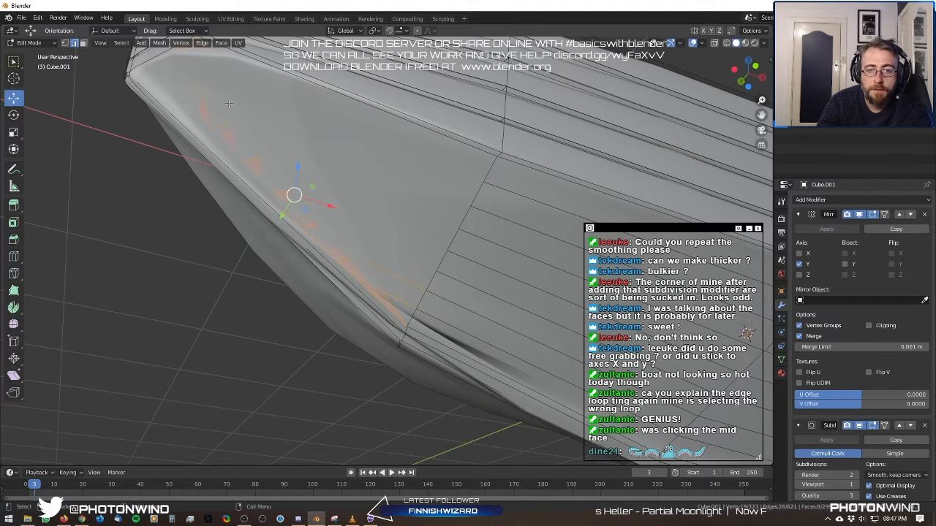
# Inspect the subdivided hull end in wireframe shading and return to solid shading.
pyautogui.click(726, 43)
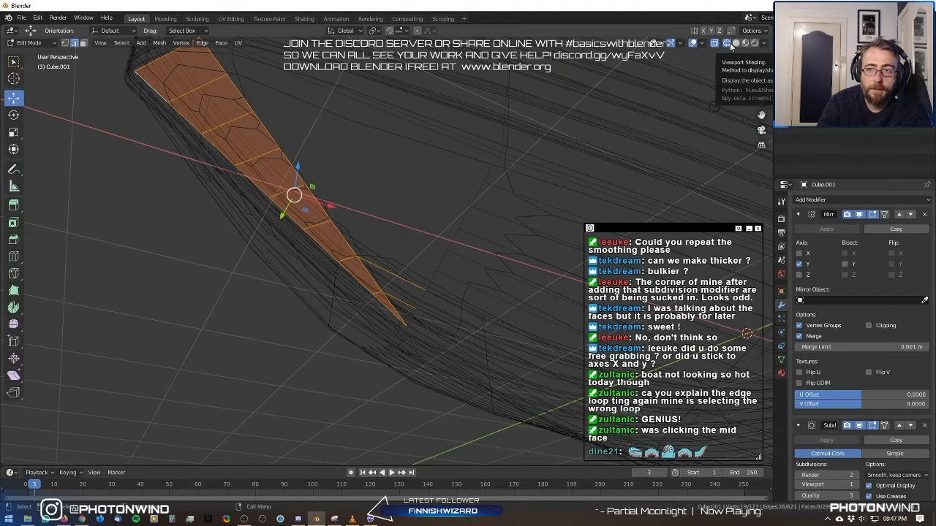
pyautogui.moveTo(462, 256); pyautogui.dragTo(483, 232, button='middle')
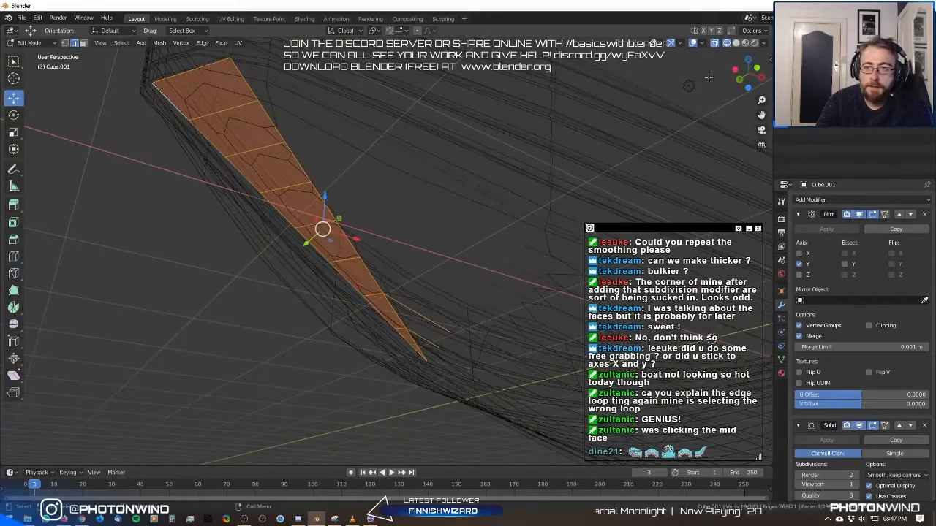
pyautogui.click(735, 43)
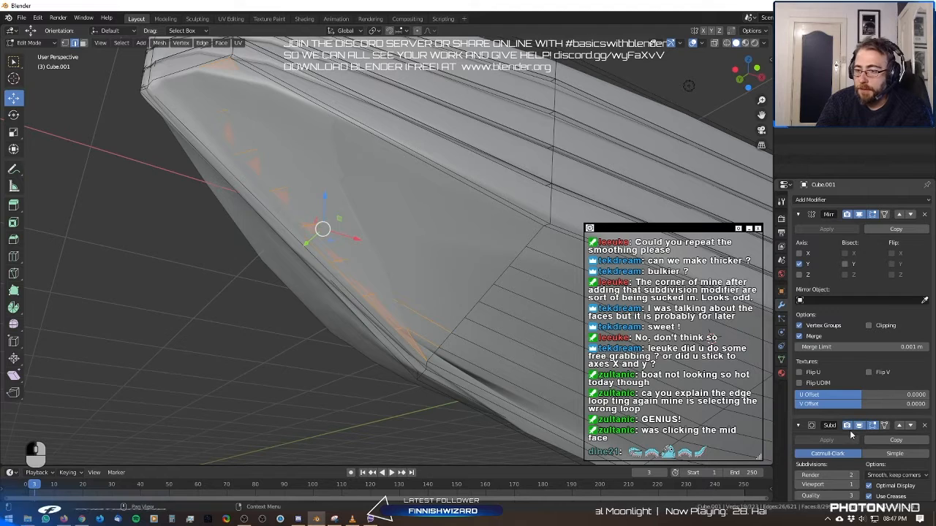
# Collapse the Subdivision modifier's settings and turn off its viewport display, leaving its render display enabled.
pyautogui.click(798, 426)
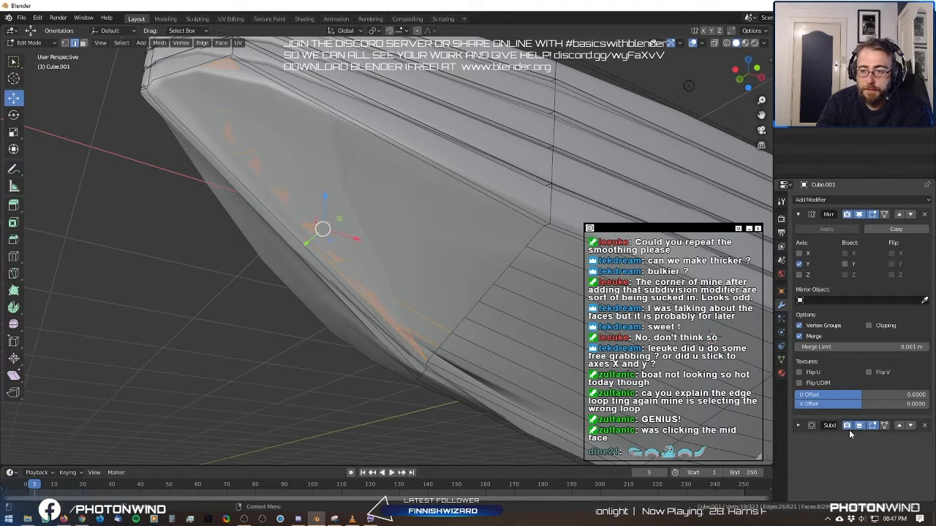
pyautogui.scroll(2, 351, 198)
pyautogui.moveTo(270, 146); pyautogui.dragTo(230, 127, button='middle')
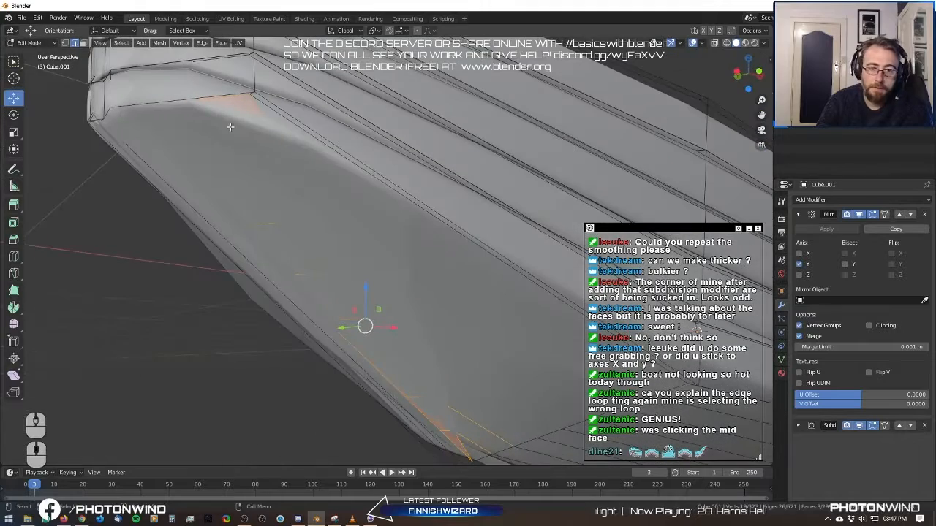
pyautogui.click(849, 427)
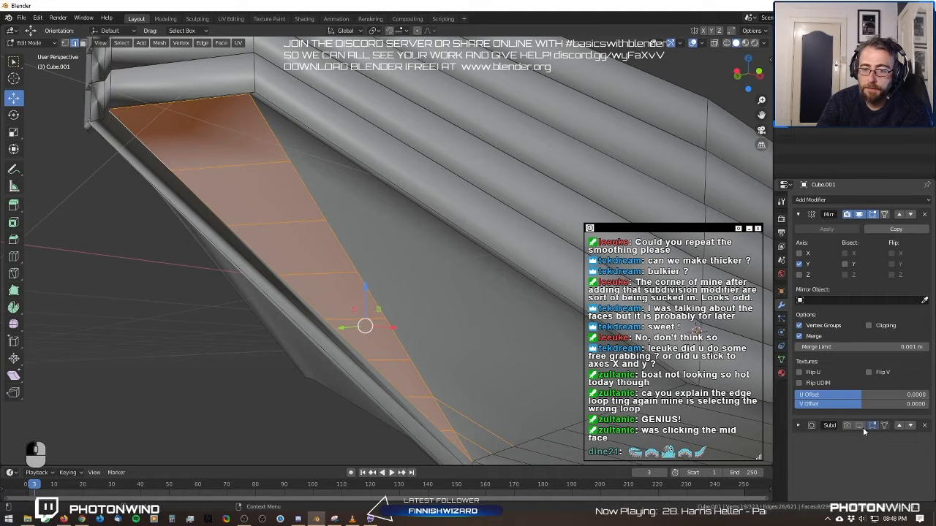
pyautogui.click(848, 425)
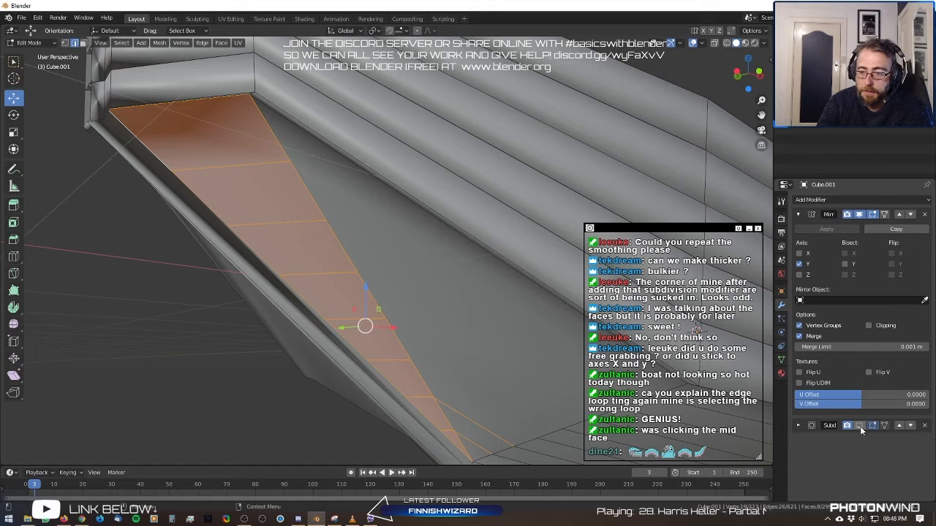
pyautogui.click(859, 425)
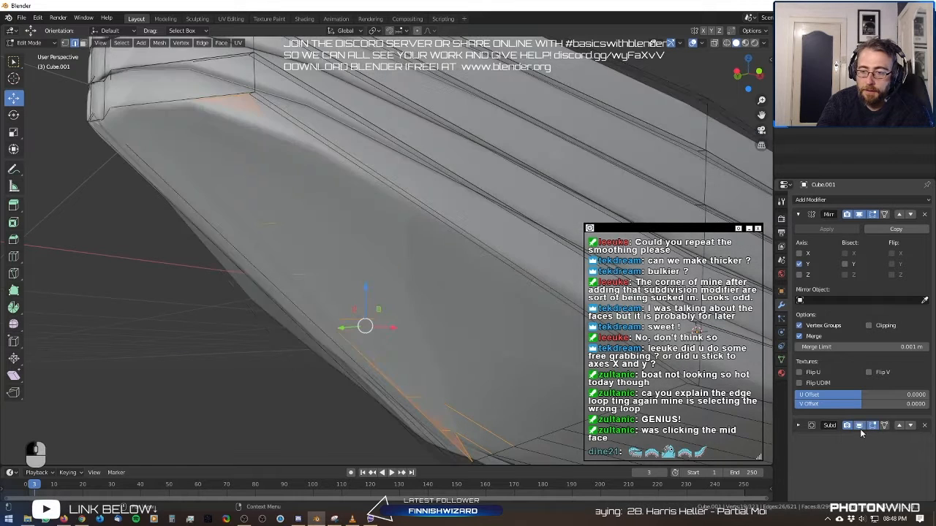
pyautogui.click(860, 427)
pyautogui.click(858, 425)
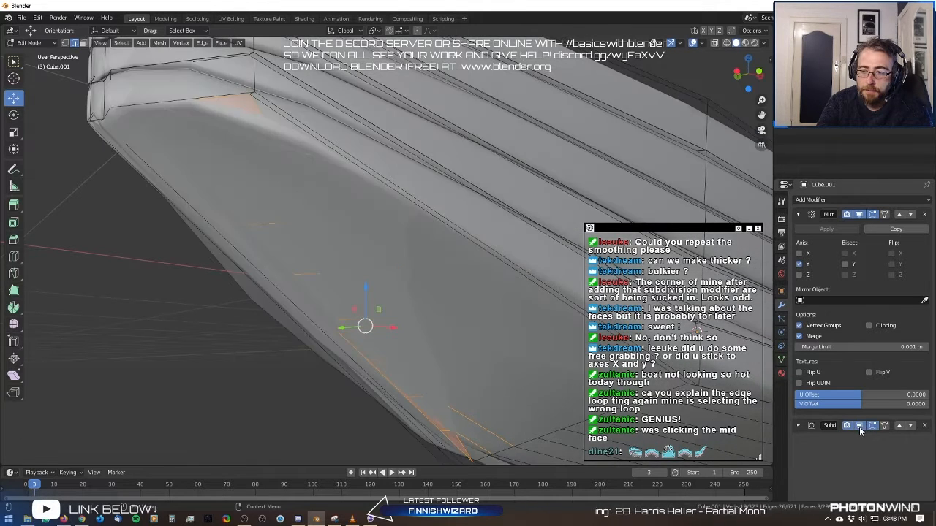
pyautogui.click(859, 427)
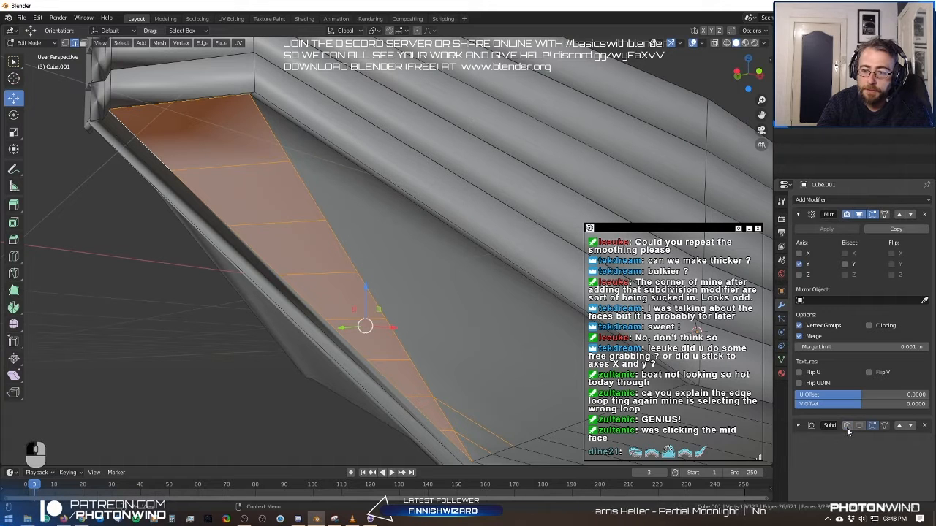
pyautogui.click(846, 426)
pyautogui.click(846, 428)
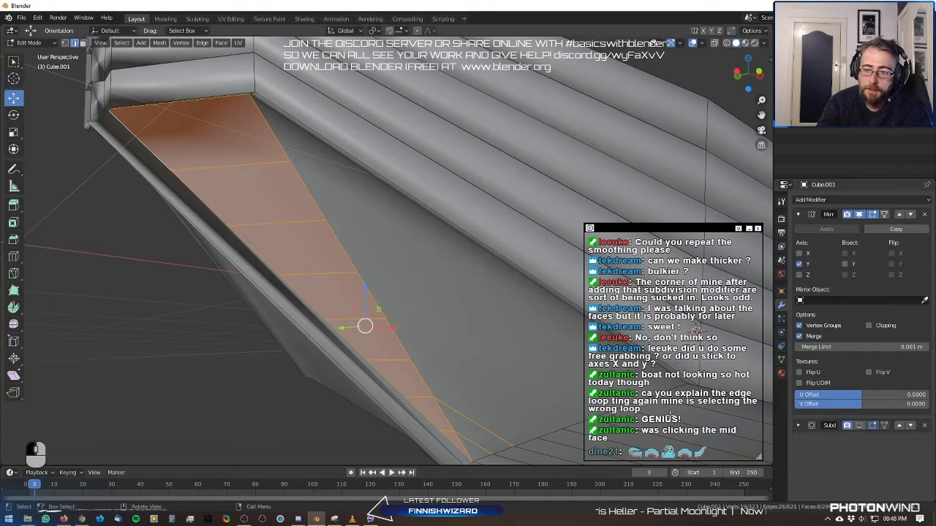
# Knife-cut the third, fourth and fifth connecting edges from the keel, joining the diagonal's subdivision points to the matching lengthwise loop cuts.
pyautogui.scroll(-3, 432, 269)
pyautogui.moveTo(432, 269); pyautogui.dragTo(424, 254, button='middle')
pyautogui.press('k')
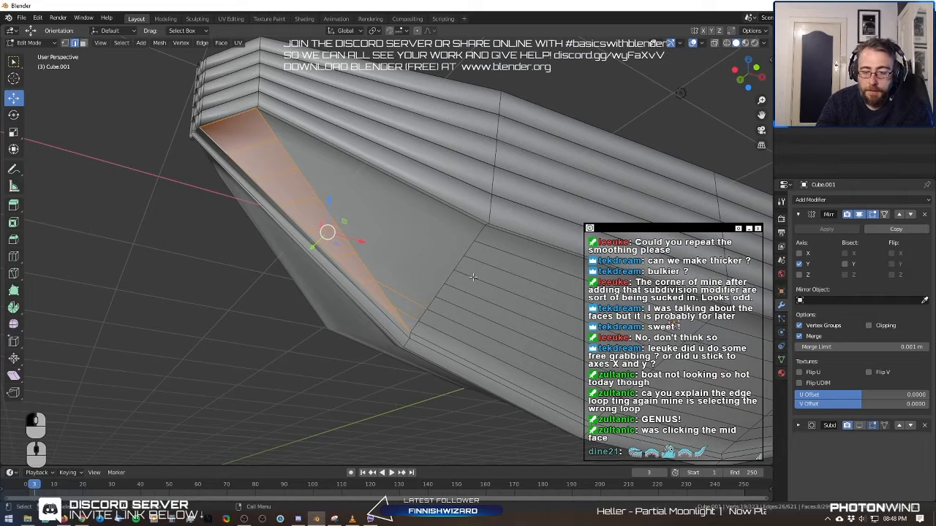
pyautogui.click(437, 294)
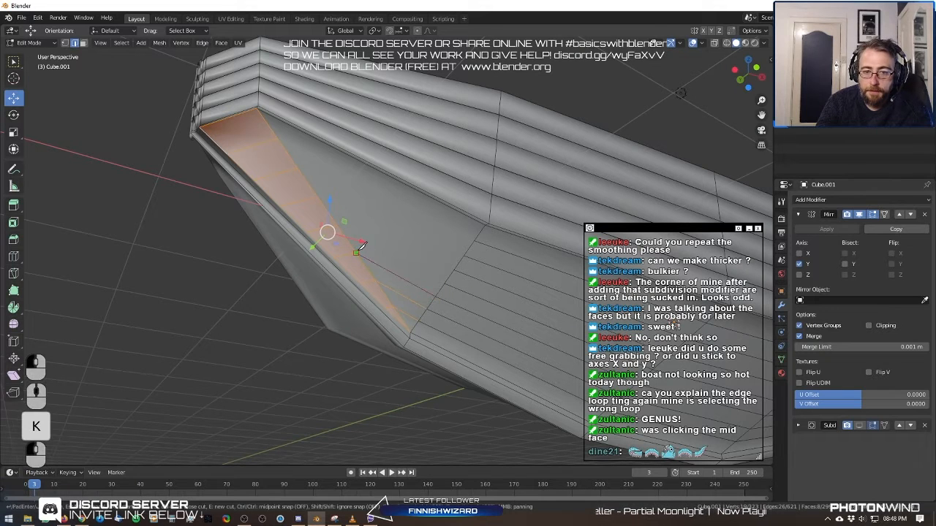
pyautogui.press('Return')
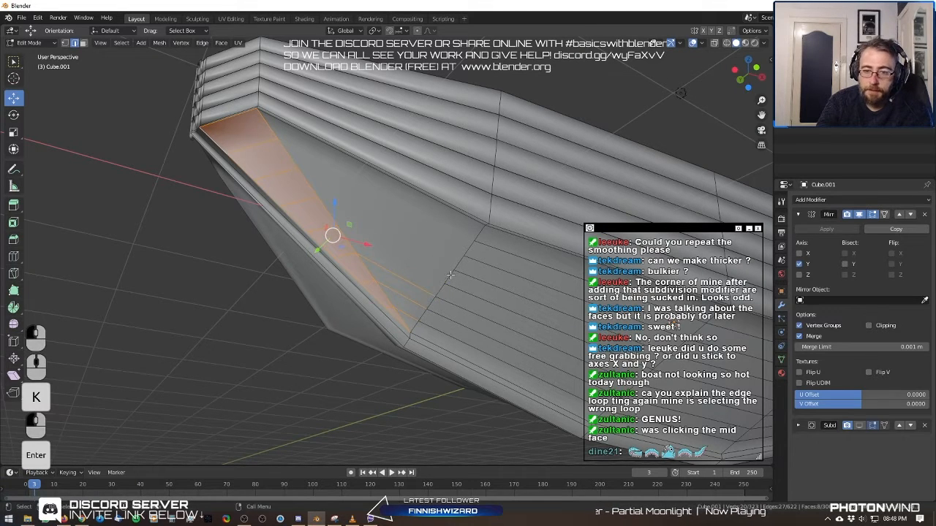
pyautogui.press('k')
pyautogui.click(449, 271)
pyautogui.press('Return')
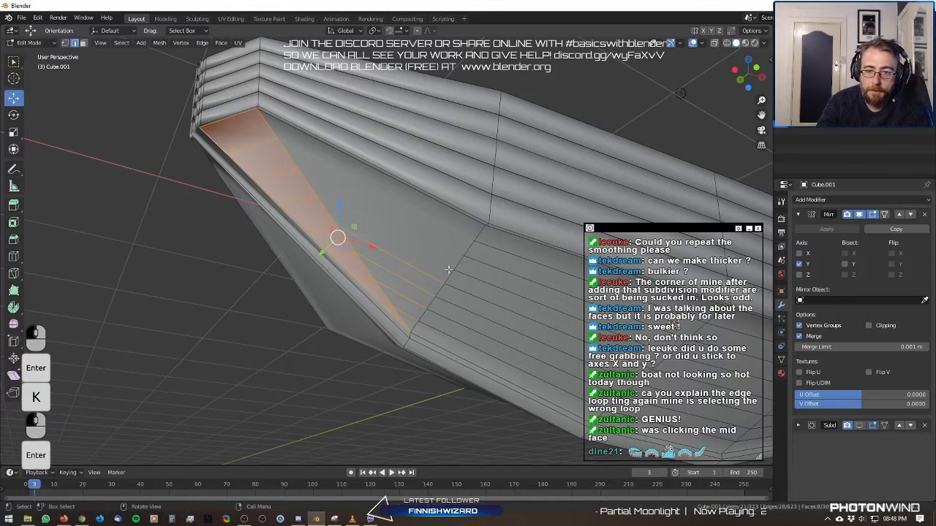
pyautogui.press('k')
pyautogui.click(451, 271)
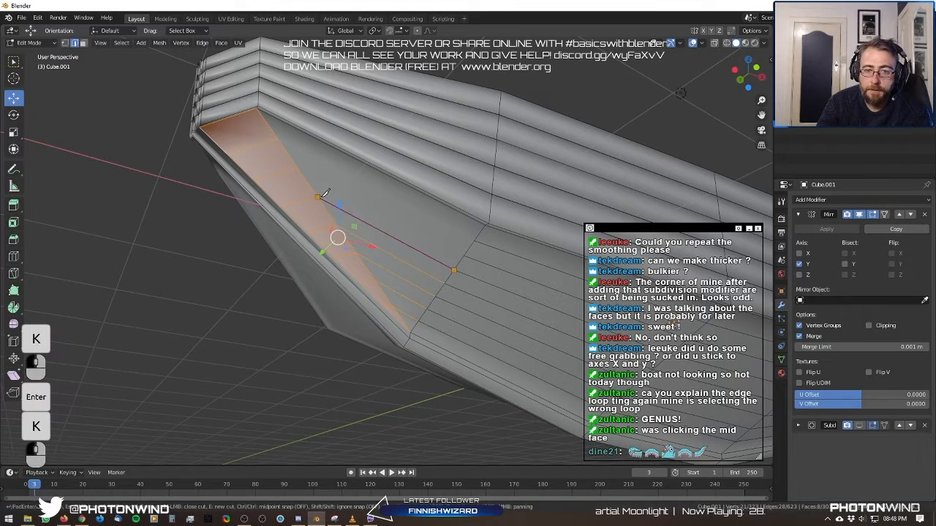
pyautogui.press('Return')
pyautogui.press('k')
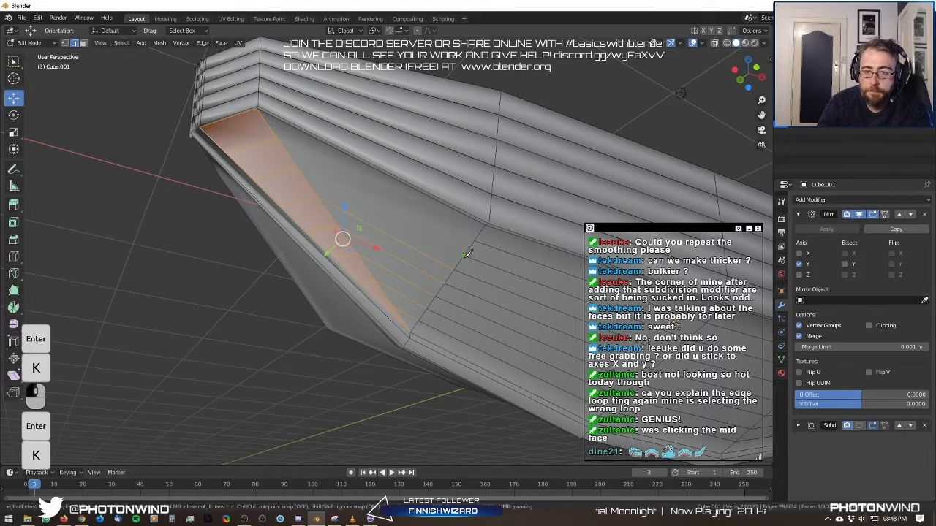
pyautogui.click(463, 257)
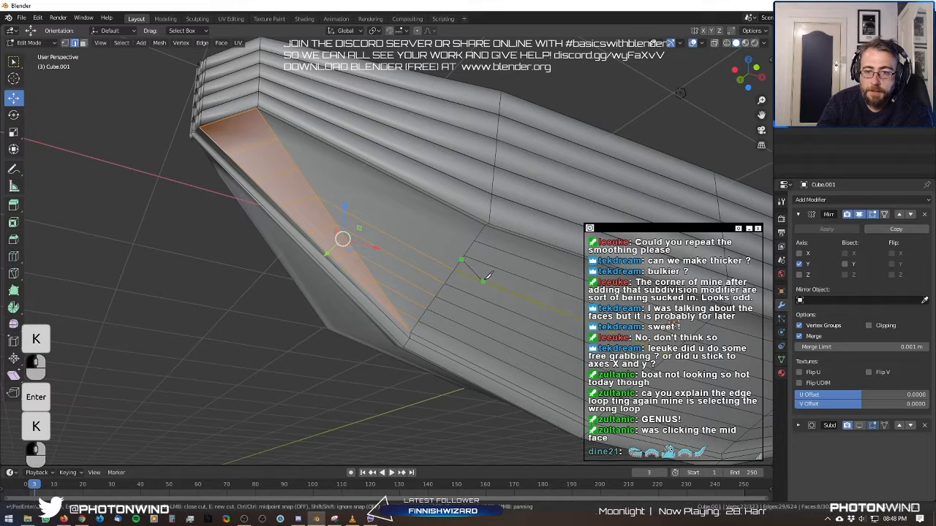
pyautogui.moveTo(462, 261); pyautogui.dragTo(488, 292, button='middle')
pyautogui.rightClick(487, 294)
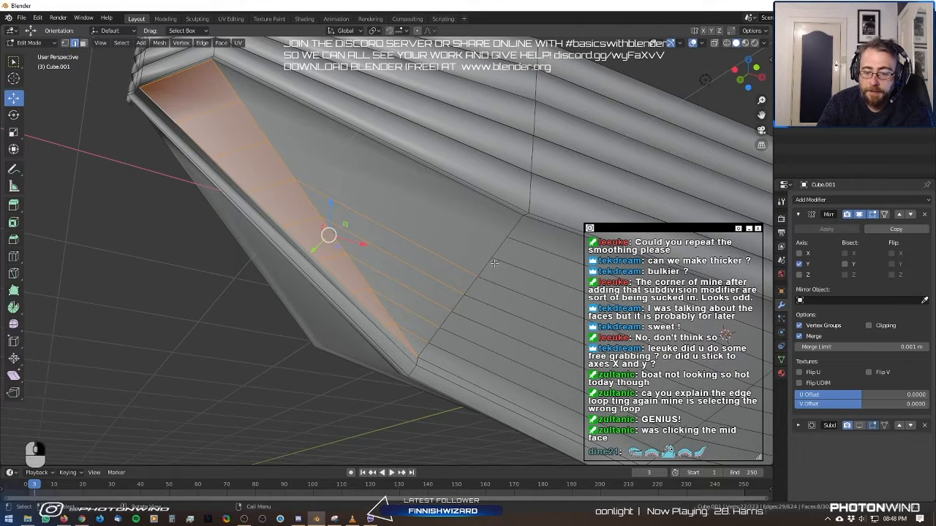
# Knife-cut the last two connecting edges farthest from the keel, joining the diagonal's subdivision points to the matching lengthwise loop cuts.
pyautogui.press('k')
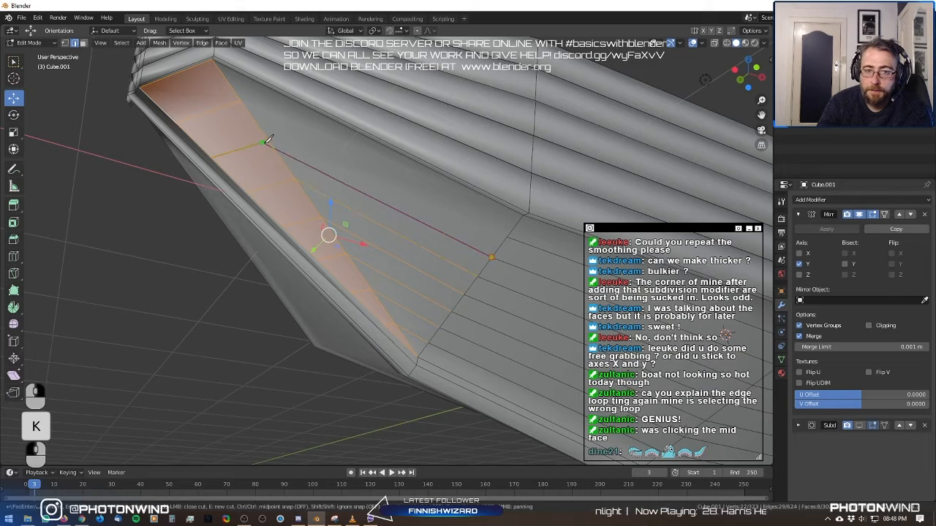
pyautogui.press('Return')
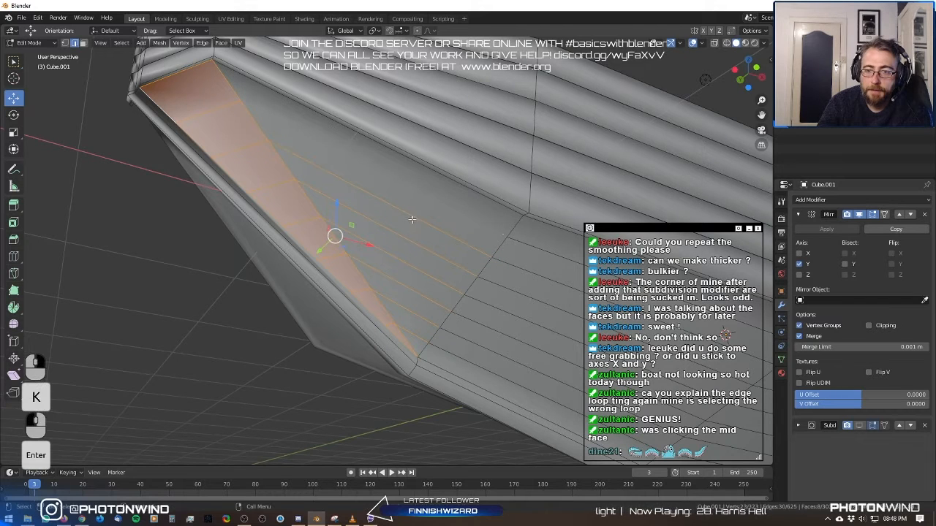
pyautogui.press('k')
pyautogui.click(508, 236)
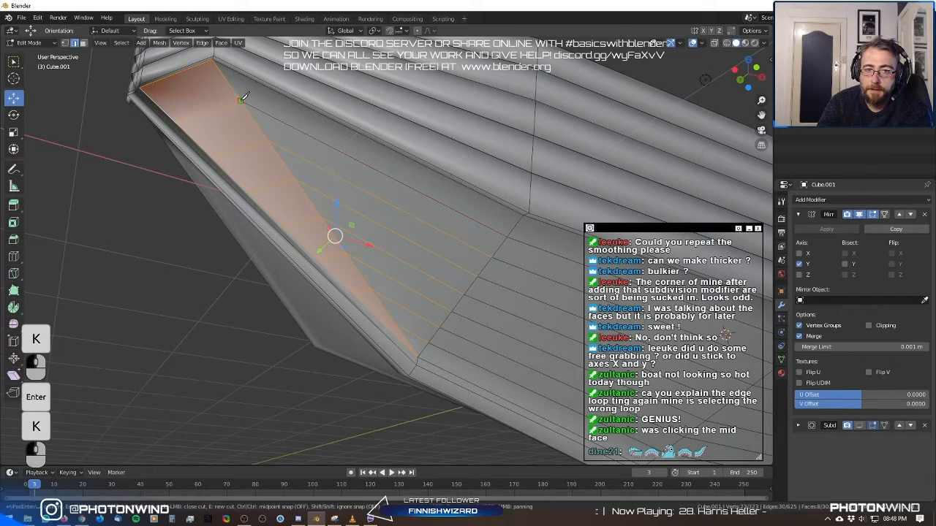
pyautogui.press('Return')
pyautogui.moveTo(244, 97); pyautogui.dragTo(303, 244, button='middle')
pyautogui.press('Tab')
pyautogui.press('Tab')
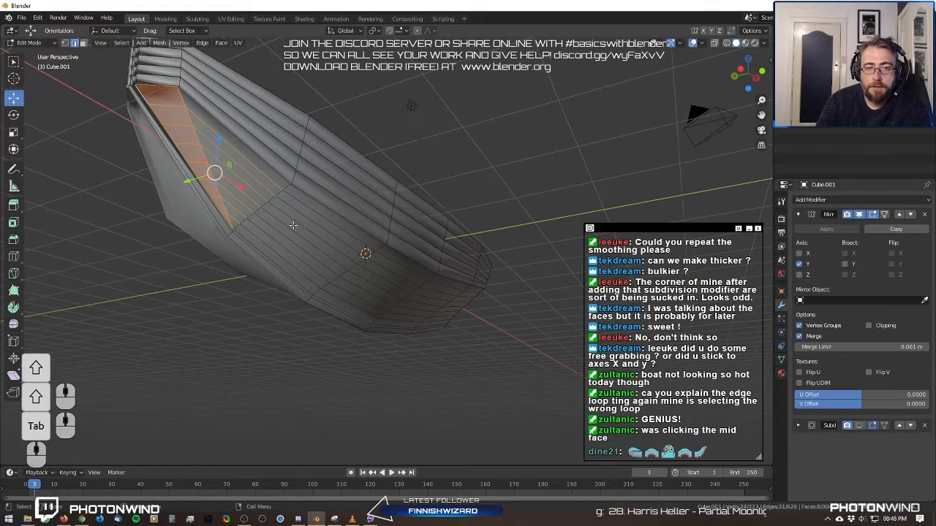
# In face selection mode, select the outermost lengthwise strip of the hull bottom, just below the side planks, and extrude it outward about 0.035 m.
pyautogui.keyDown('alt'); pyautogui.click(297, 208); pyautogui.keyUp('alt')
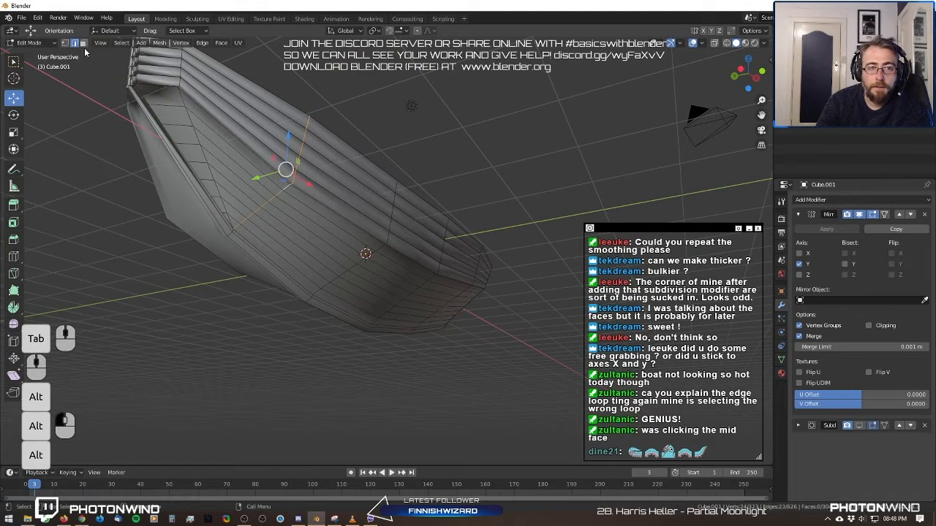
pyautogui.click(83, 44)
pyautogui.keyDown('alt'); pyautogui.click(285, 185); pyautogui.keyUp('alt')
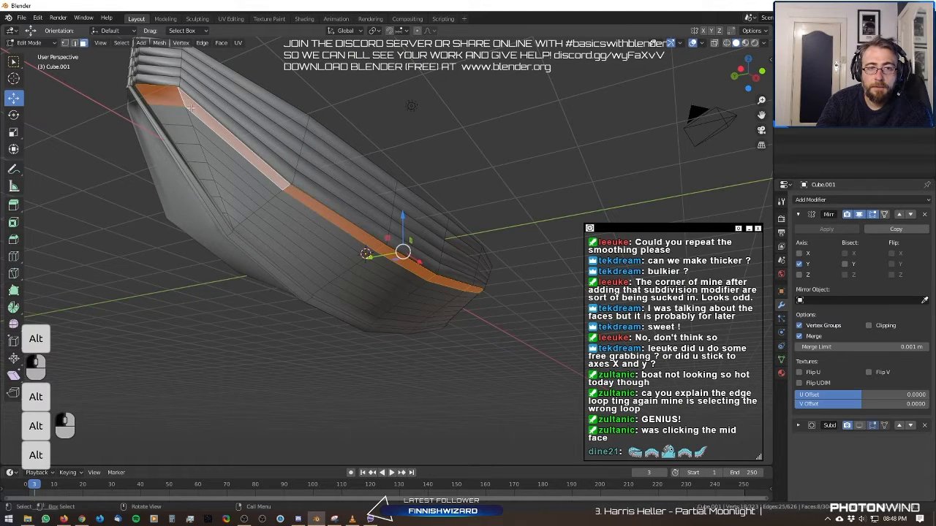
pyautogui.moveTo(330, 229); pyautogui.dragTo(435, 278, button='middle')
pyautogui.press('e')
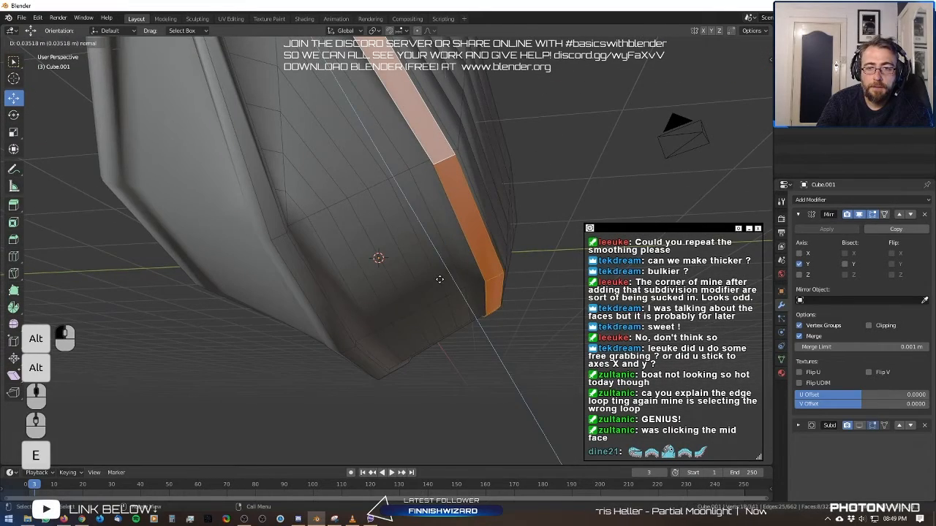
pyautogui.click(440, 279)
# Select the second, third and fourth bottom strips towards the keel in turn and extrude each face loop slightly outward as a separate plank.
pyautogui.keyDown('alt'); pyautogui.click(421, 199); pyautogui.keyUp('alt')
pyautogui.press('e')
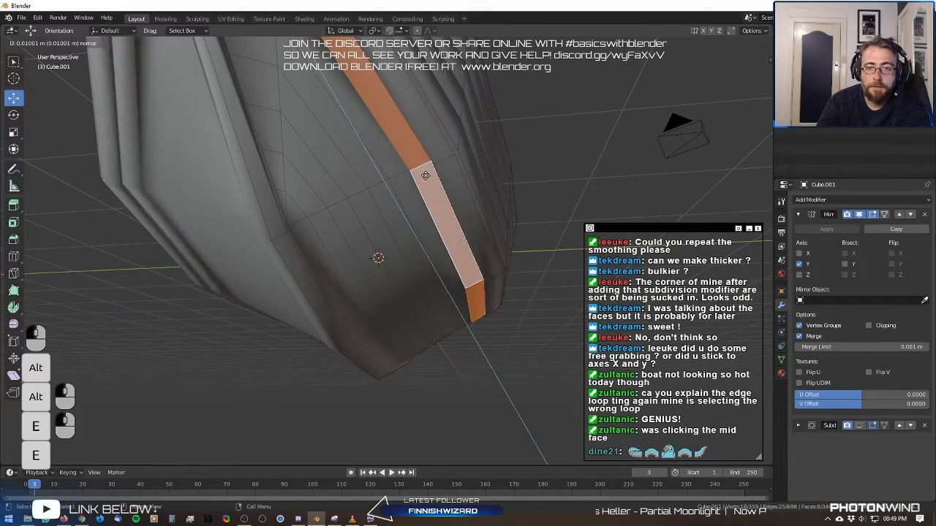
pyautogui.click(427, 177)
pyautogui.keyDown('alt'); pyautogui.click(404, 177); pyautogui.keyUp('alt')
pyautogui.press('e')
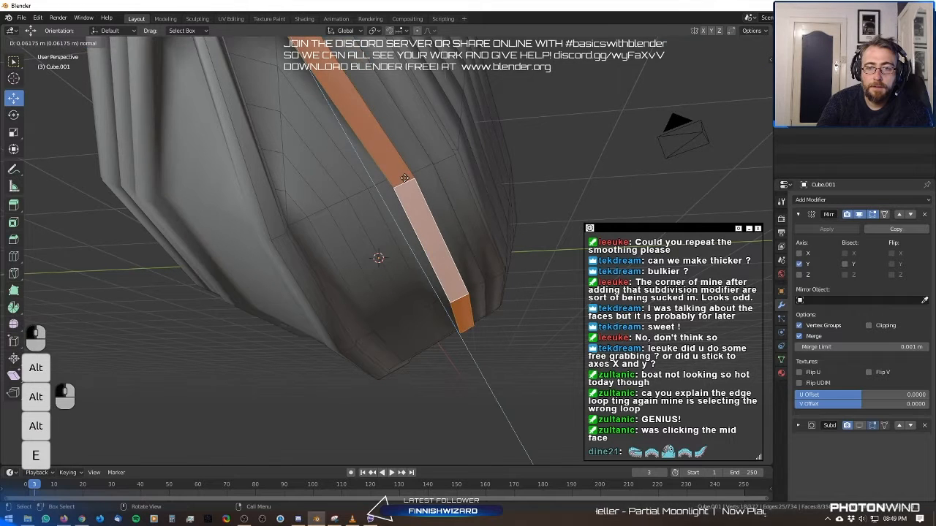
pyautogui.click(431, 278)
pyautogui.keyDown('alt'); pyautogui.click(383, 184); pyautogui.keyUp('alt')
pyautogui.press('e')
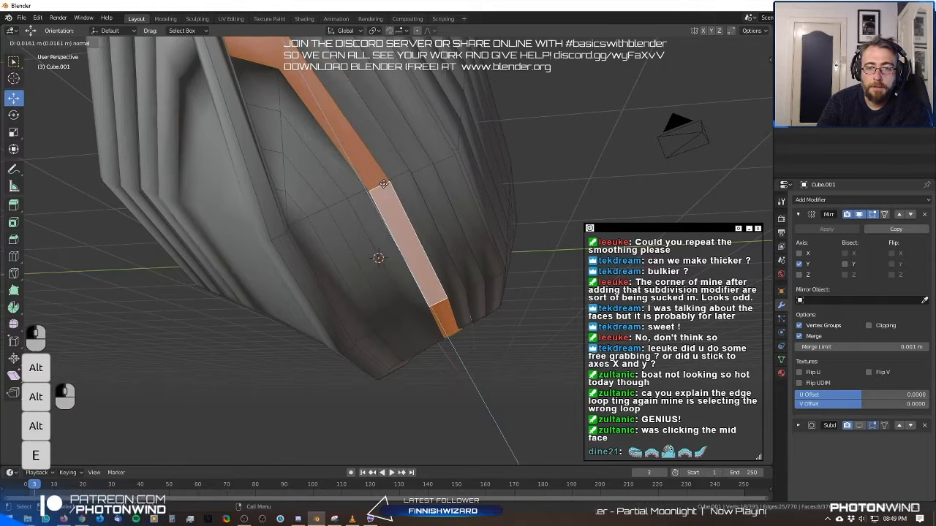
pyautogui.click(382, 185)
# Extrude the three remaining bottom strips nearest the keel slightly outward one by one, and return to Object Mode.
pyautogui.keyDown('alt'); pyautogui.click(355, 193); pyautogui.keyUp('alt')
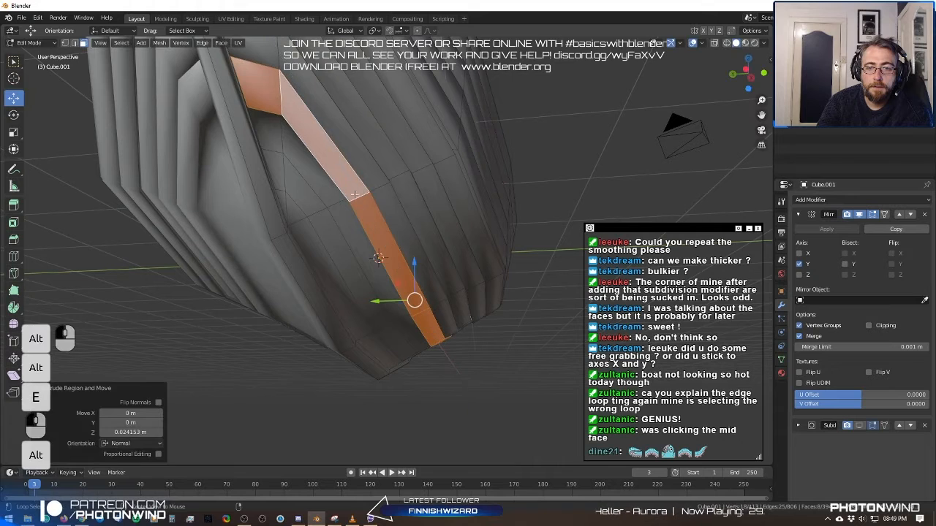
pyautogui.press('e')
pyautogui.click(339, 203)
pyautogui.keyDown('alt'); pyautogui.click(315, 217); pyautogui.keyUp('alt')
pyautogui.press('e')
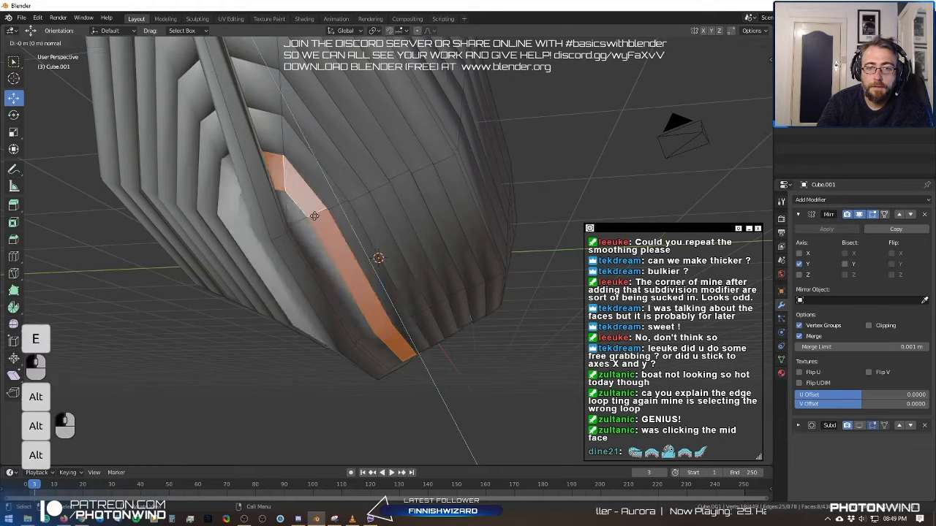
pyautogui.click(314, 216)
pyautogui.keyDown('alt'); pyautogui.click(300, 223); pyautogui.keyUp('alt')
pyautogui.press('e')
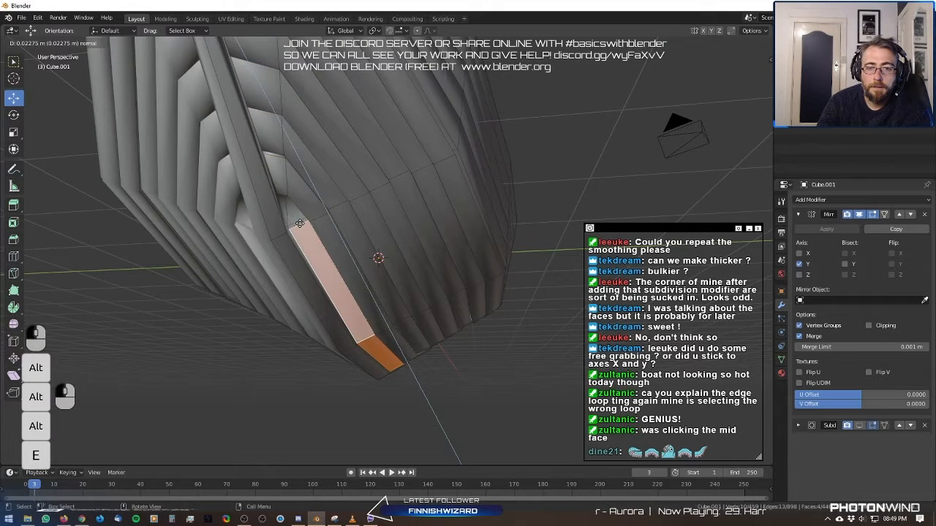
pyautogui.click(299, 223)
pyautogui.press('Tab')
# Deselect the planked hull and turn the Subdivision modifier's viewport display back on.
pyautogui.scroll(-6, 143, 251)
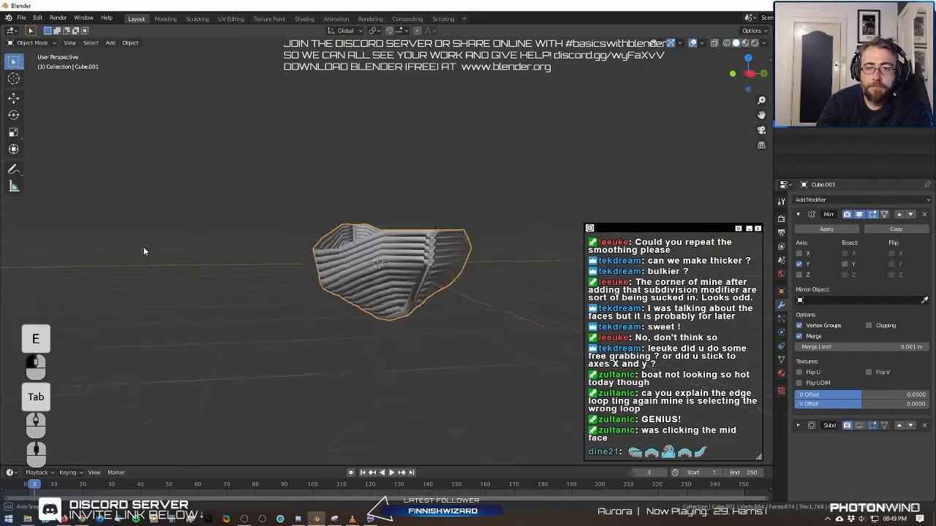
pyautogui.click(143, 248)
pyautogui.moveTo(143, 248); pyautogui.dragTo(365, 214, button='middle')
pyautogui.scroll(6, 395, 253)
pyautogui.scroll(-6, 498, 207)
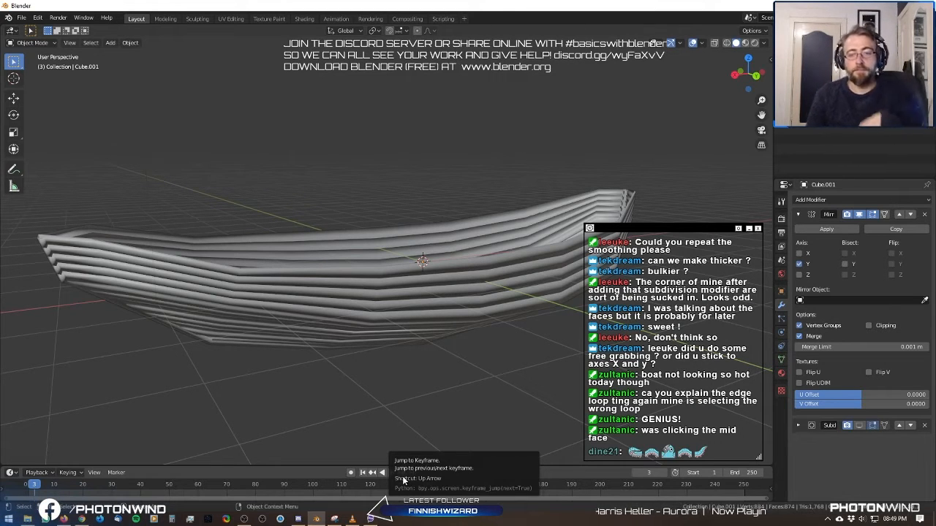
pyautogui.moveTo(297, 261); pyautogui.dragTo(319, 285, button='middle')
pyautogui.moveTo(326, 349); pyautogui.dragTo(929, 383, button='middle')
pyautogui.scroll(3, 344, 325)
pyautogui.moveTo(856, 429); pyautogui.dragTo(399, 356, button='middle')
pyautogui.moveTo(897, 385); pyautogui.dragTo(435, 316, button='middle')
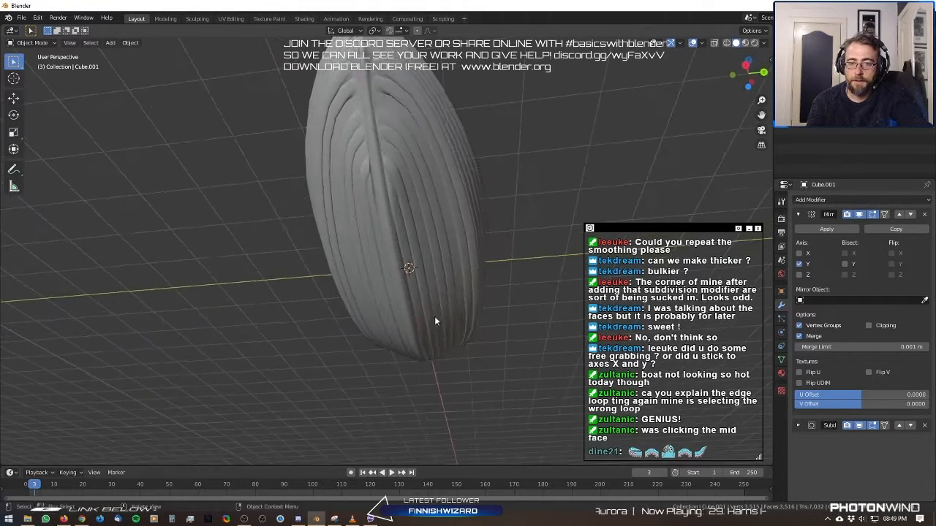
# Examine the smoothed planks and their joints with the keel at the hull end, with the Subdivision modifier's settings expanded.
pyautogui.moveTo(835, 427); pyautogui.dragTo(565, 224, button='middle')
pyautogui.scroll(5, 563, 224)
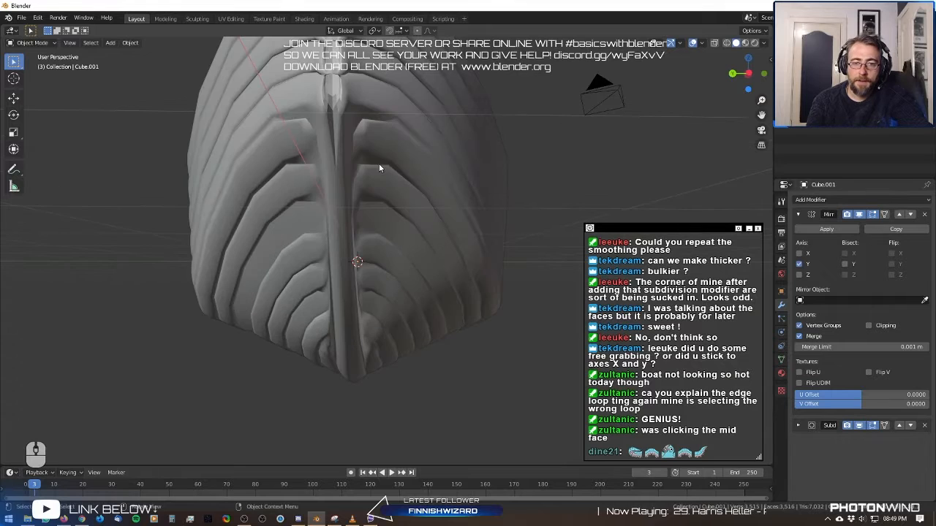
pyautogui.moveTo(374, 174)
pyautogui.mouseDown(button='middle')
pyautogui.moveTo(363, 151)
pyautogui.moveTo(368, 303)
pyautogui.moveTo(372, 176)
pyautogui.mouseUp(button='middle')
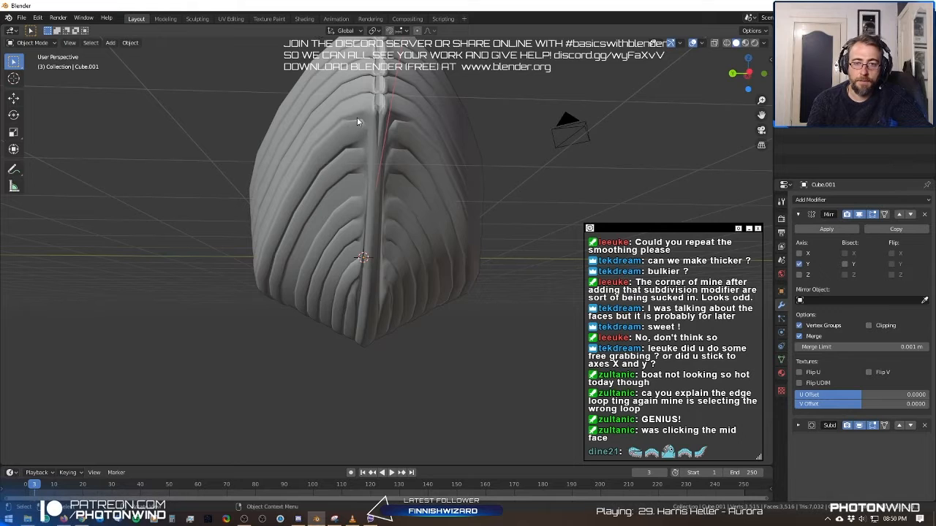
pyautogui.moveTo(374, 192); pyautogui.dragTo(445, 266, button='middle')
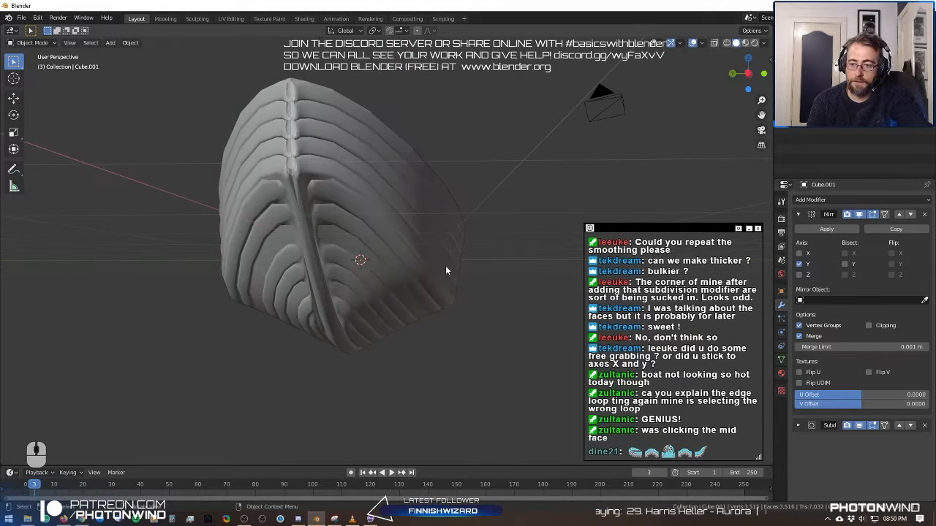
pyautogui.click(798, 424)
pyautogui.scroll(-1, 807, 414)
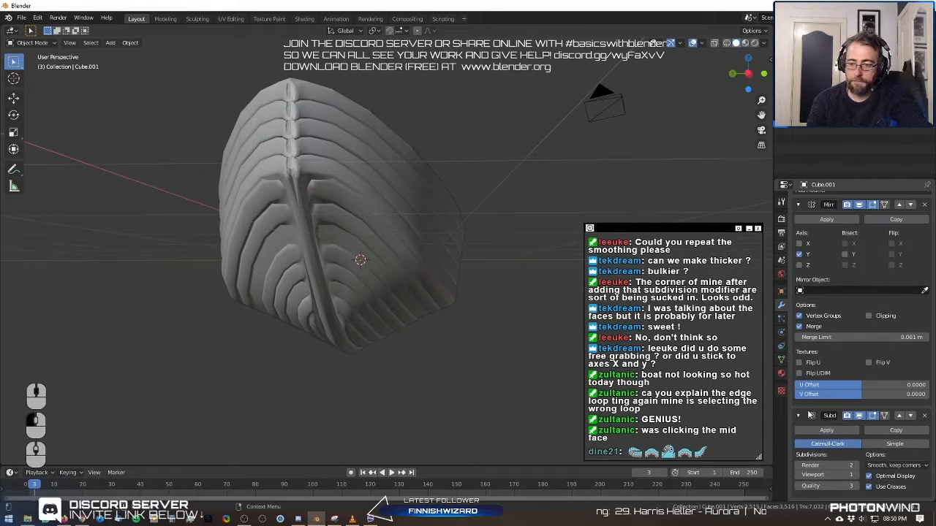
pyautogui.moveTo(220, 186); pyautogui.dragTo(403, 210, button='middle')
pyautogui.moveTo(430, 250); pyautogui.dragTo(236, 249, button='middle')
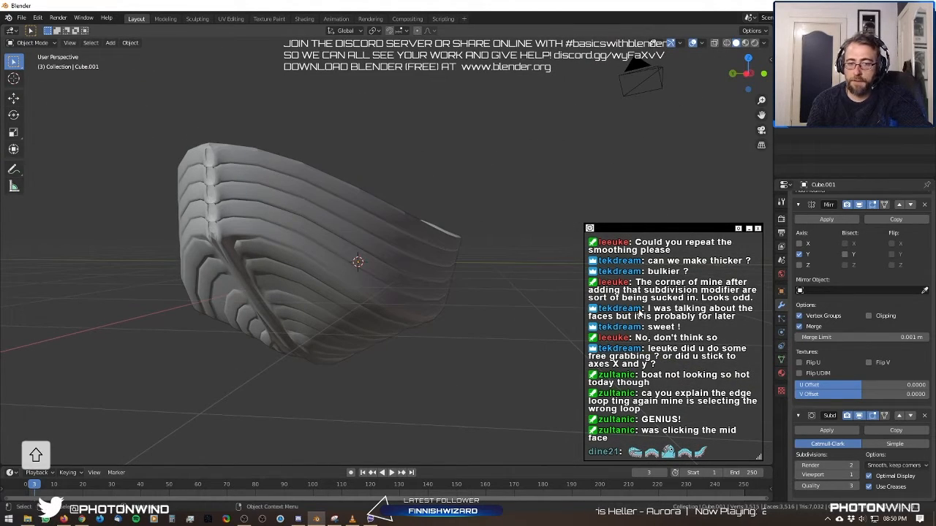
pyautogui.scroll(1, 870, 299)
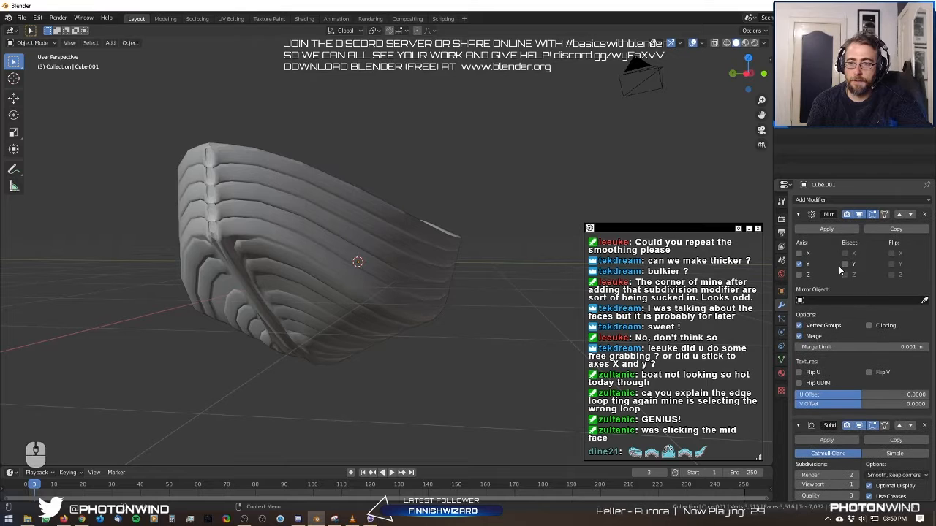
# Add a Bevel modifier to the hull and bring its settings into view.
pyautogui.click(830, 199)
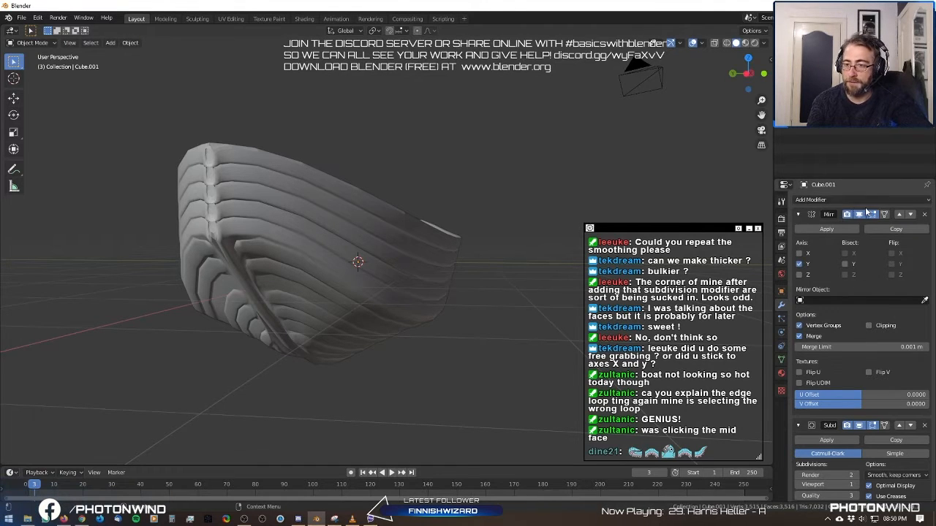
pyautogui.click(829, 200)
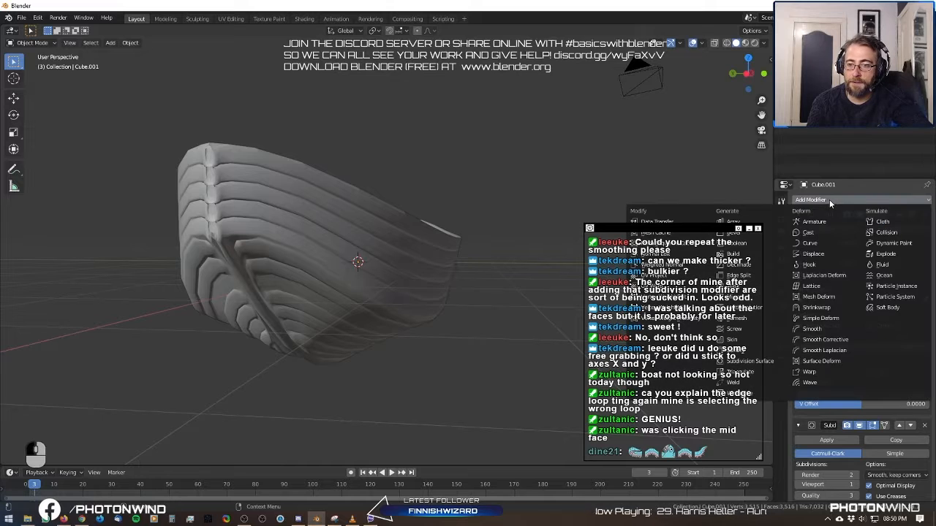
pyautogui.click(731, 296)
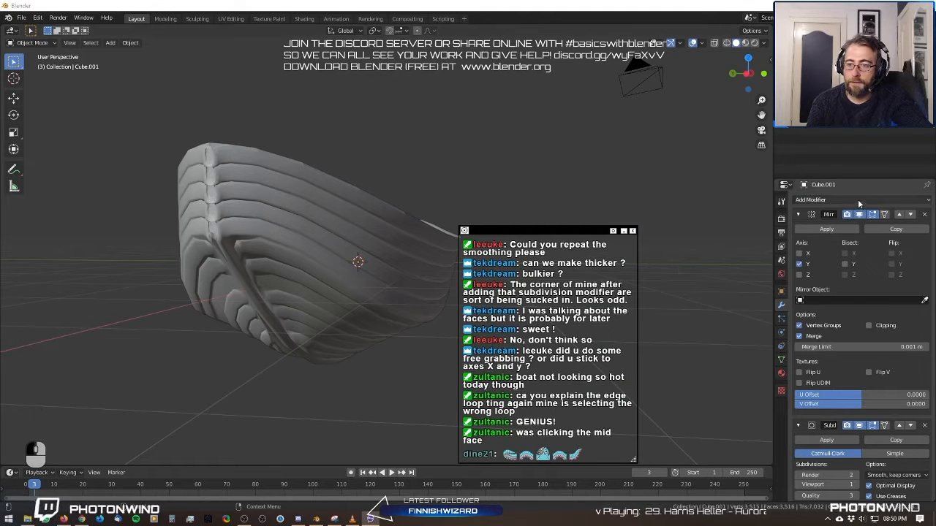
pyautogui.click(833, 201)
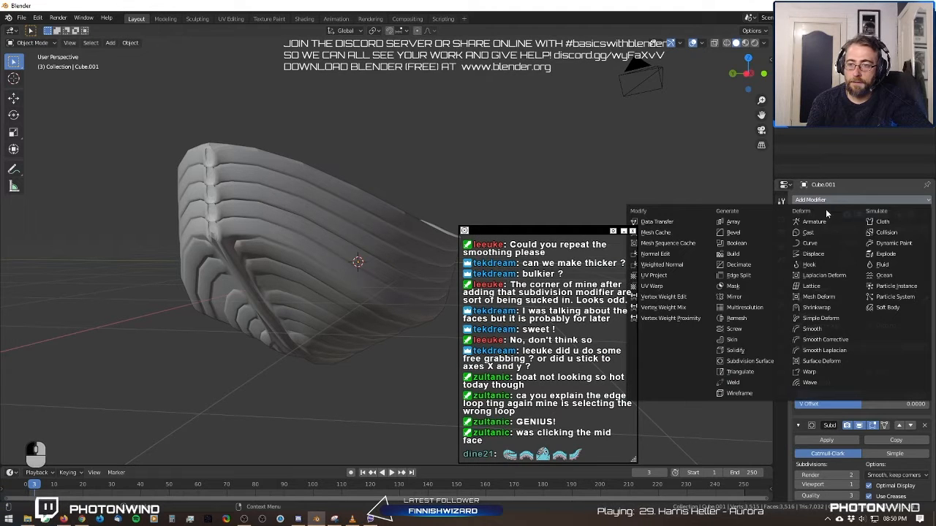
pyautogui.click(748, 232)
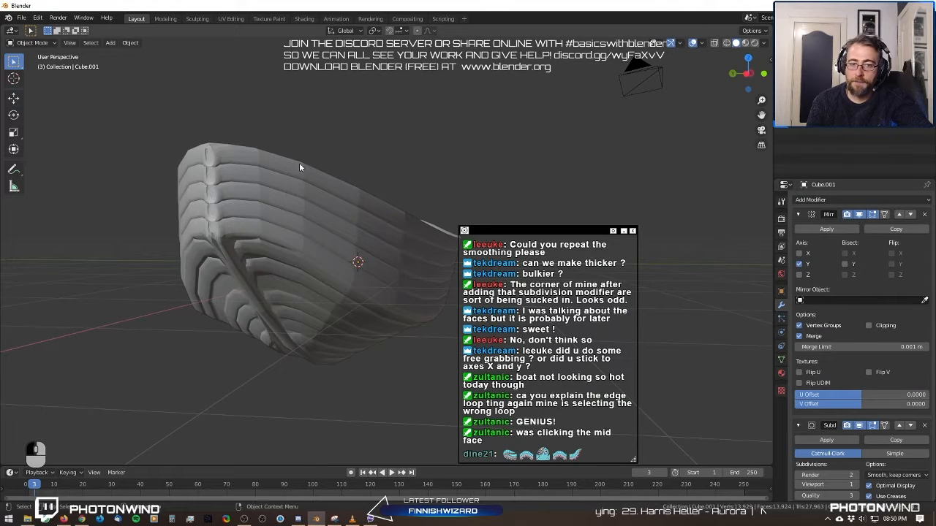
pyautogui.scroll(3, 300, 198)
pyautogui.scroll(-8, 865, 444)
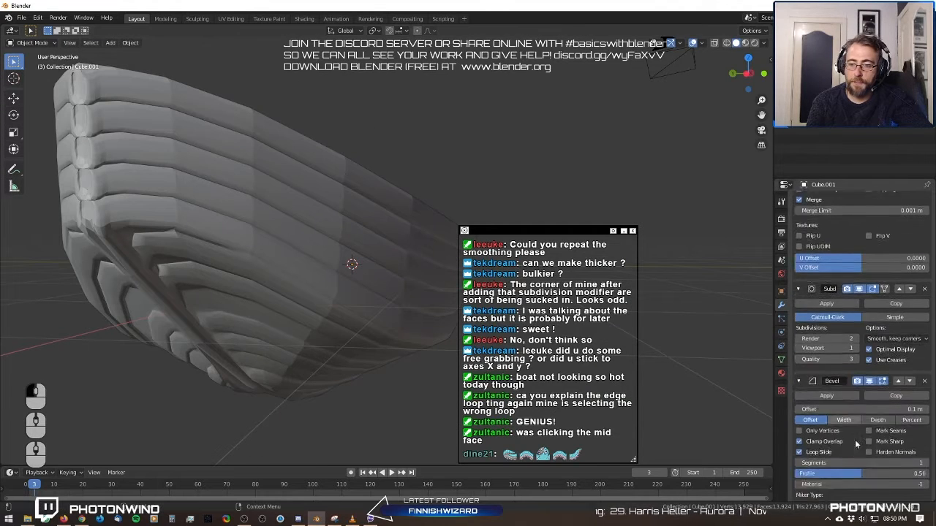
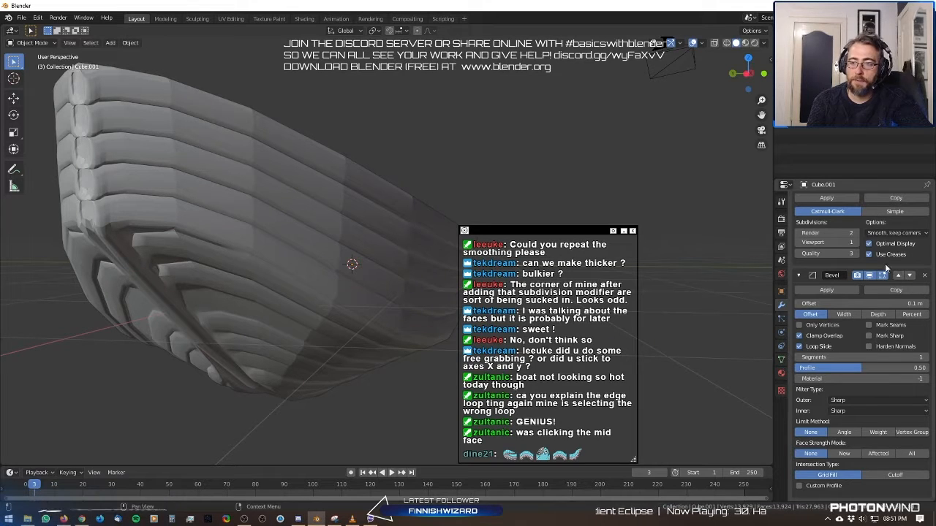
# Move the Bevel modifier above the Subdivision modifier in the stack and inspect its effect on the plank edges.
pyautogui.click(896, 277)
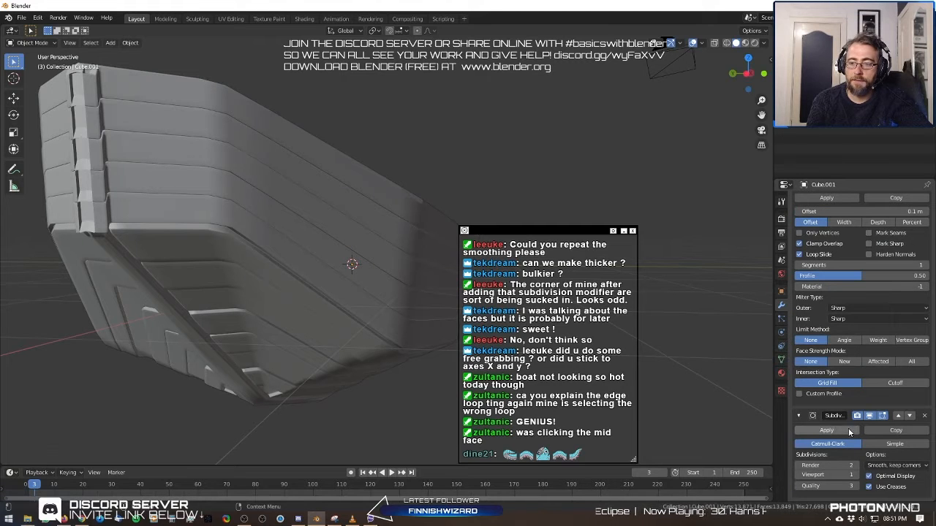
pyautogui.moveTo(365, 336); pyautogui.dragTo(224, 216, button='middle')
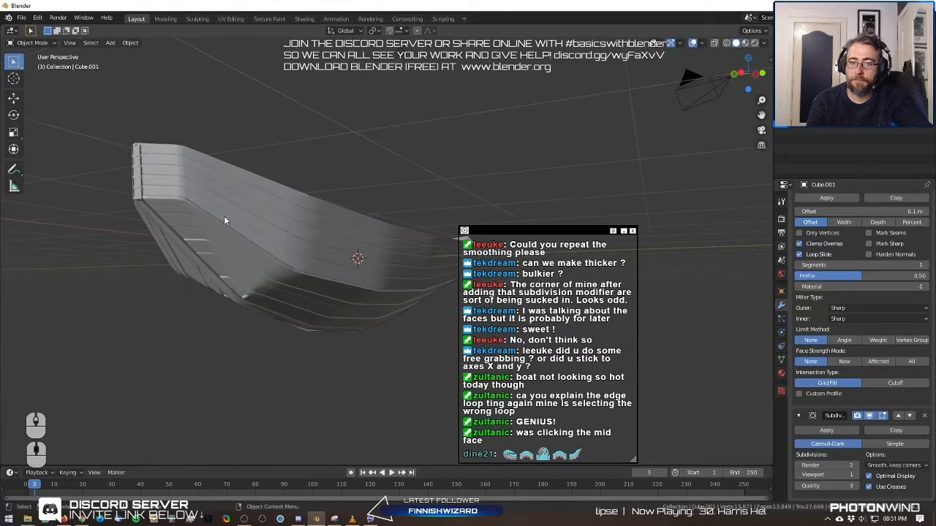
pyautogui.moveTo(279, 276); pyautogui.dragTo(307, 285, button='middle')
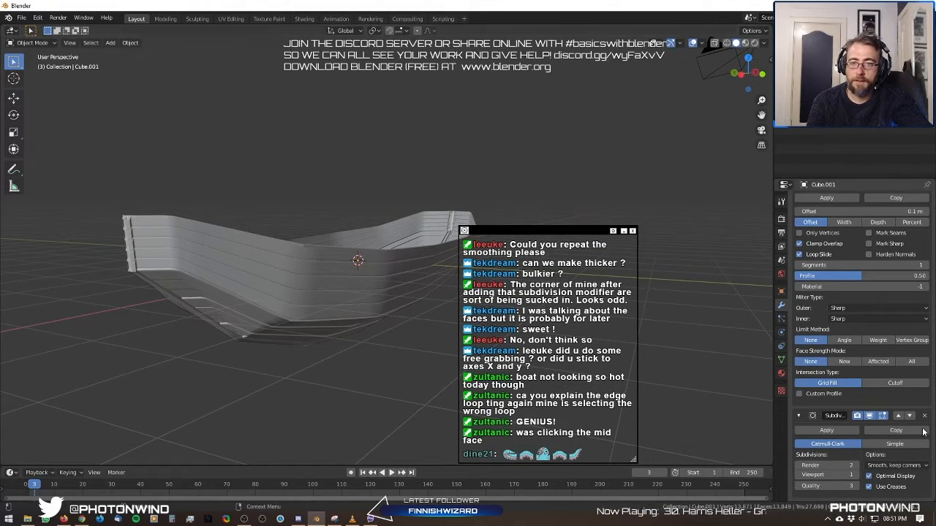
pyautogui.scroll(3, 899, 284)
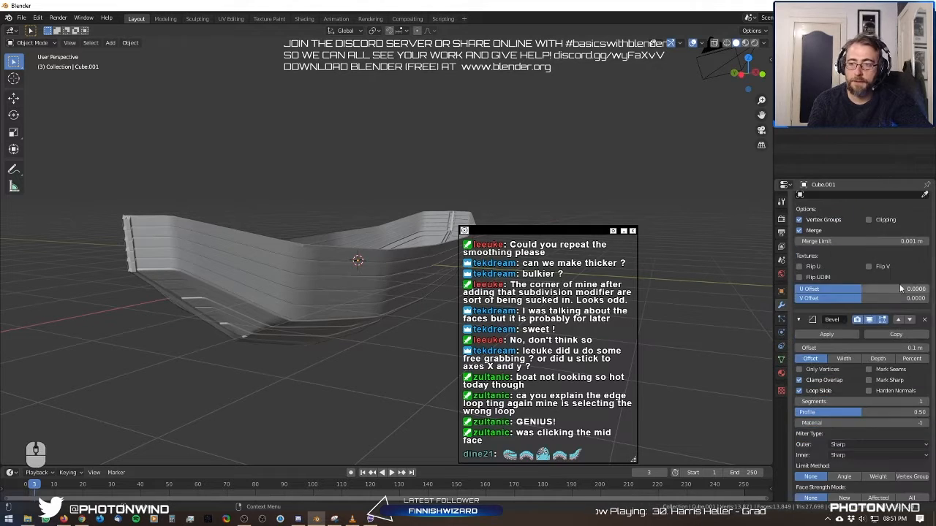
pyautogui.scroll(-3, 895, 411)
pyautogui.scroll(10, 317, 307)
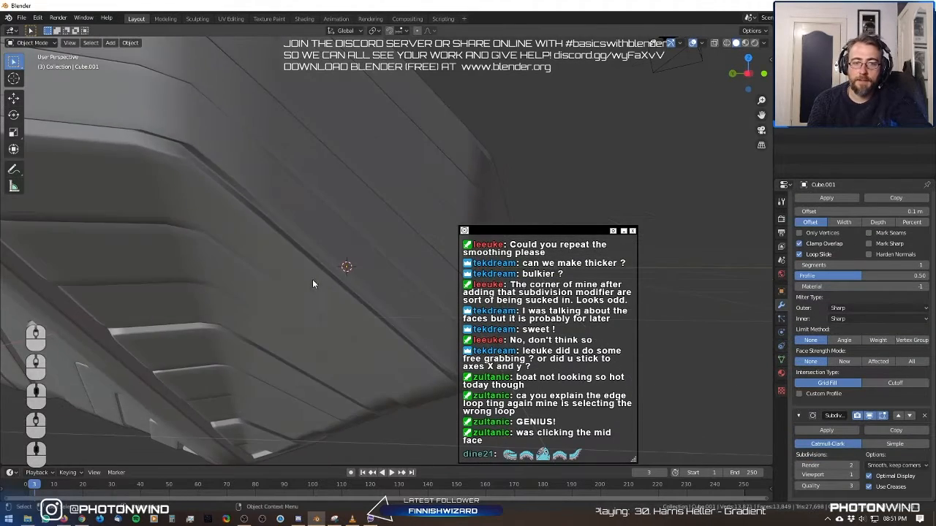
pyautogui.moveTo(313, 280); pyautogui.dragTo(316, 283, button='middle')
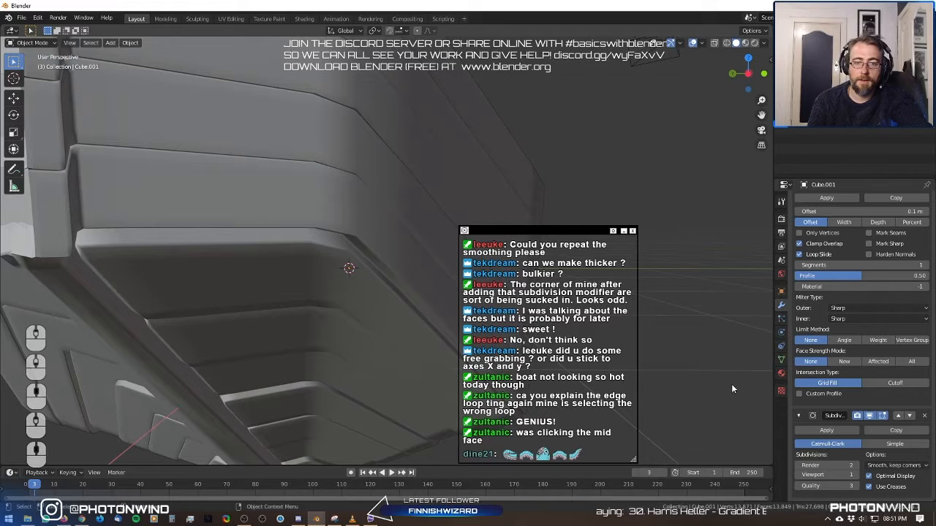
# Remove the Subdivision modifier from the hull, leaving the Bevel modifier as the last one in its stack.
pyautogui.scroll(1, 870, 282)
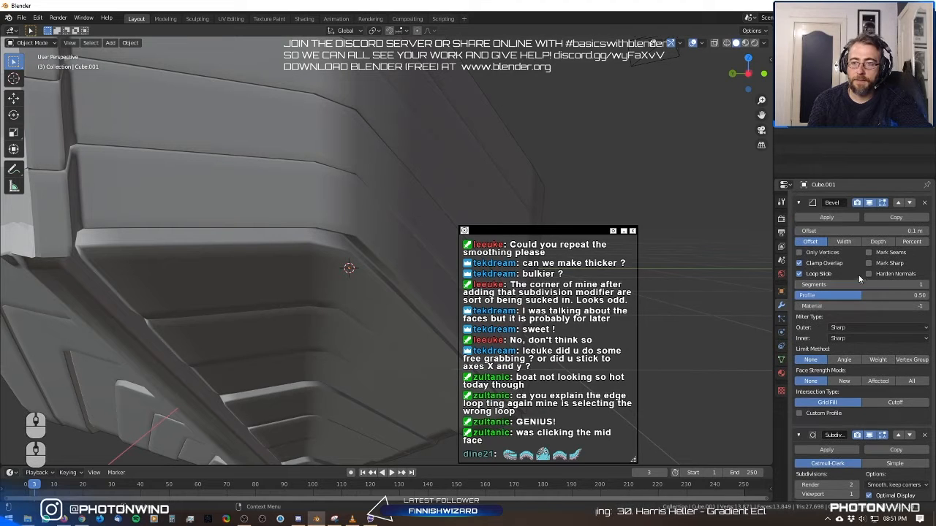
pyautogui.scroll(-6, 307, 245)
pyautogui.moveTo(383, 307); pyautogui.dragTo(362, 306, button='middle')
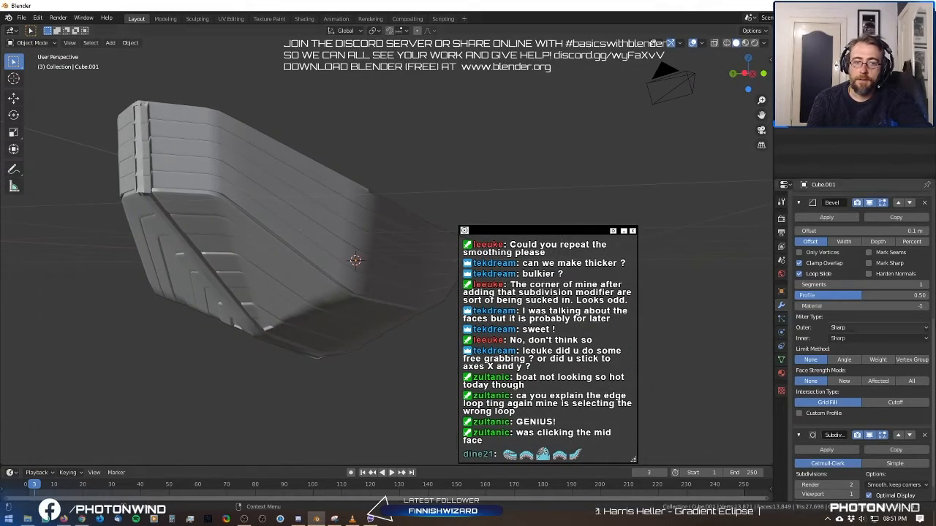
pyautogui.click(924, 438)
pyautogui.moveTo(252, 269); pyautogui.dragTo(234, 292, button='middle')
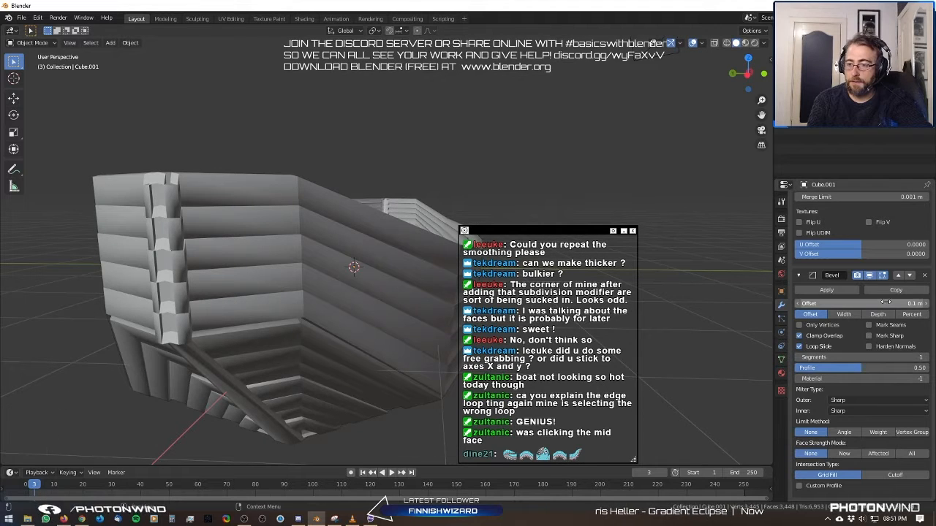
# Try the Bevel's Percent width method at about 8.67% on the planks and set Segments to 2.
pyautogui.moveTo(862, 303); pyautogui.dragTo(869, 304)
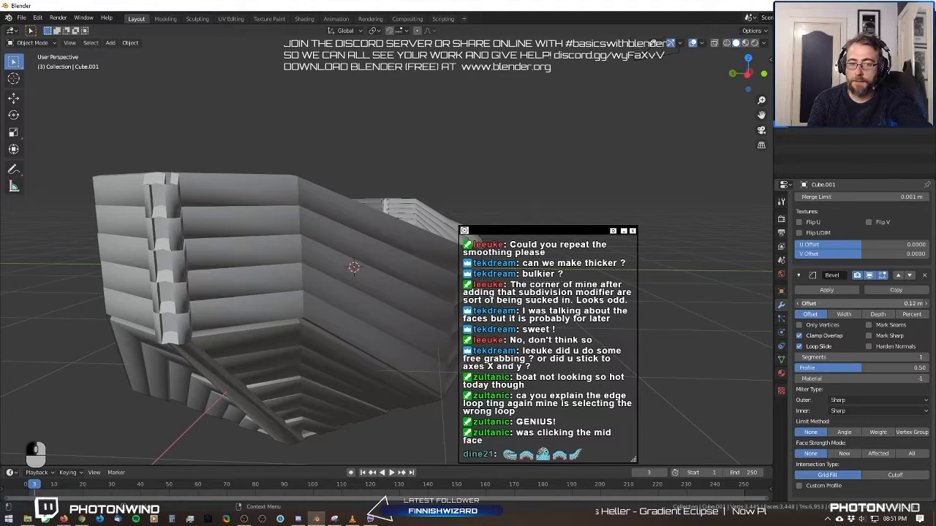
pyautogui.click(910, 314)
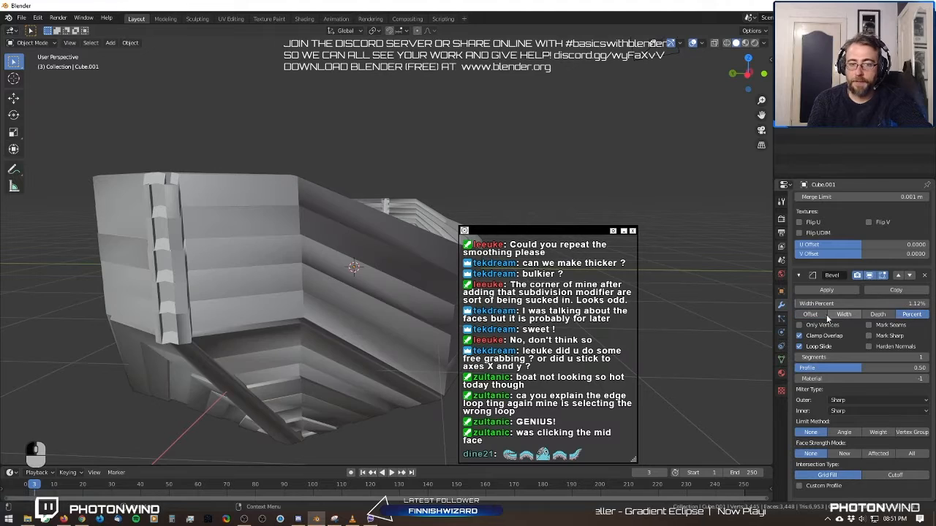
pyautogui.moveTo(896, 304); pyautogui.dragTo(929, 304)
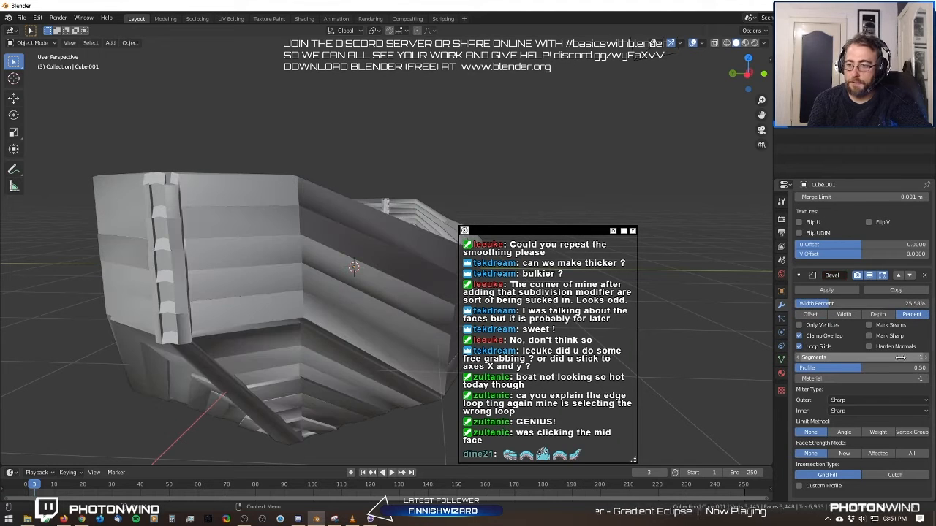
pyautogui.moveTo(901, 357); pyautogui.dragTo(911, 358)
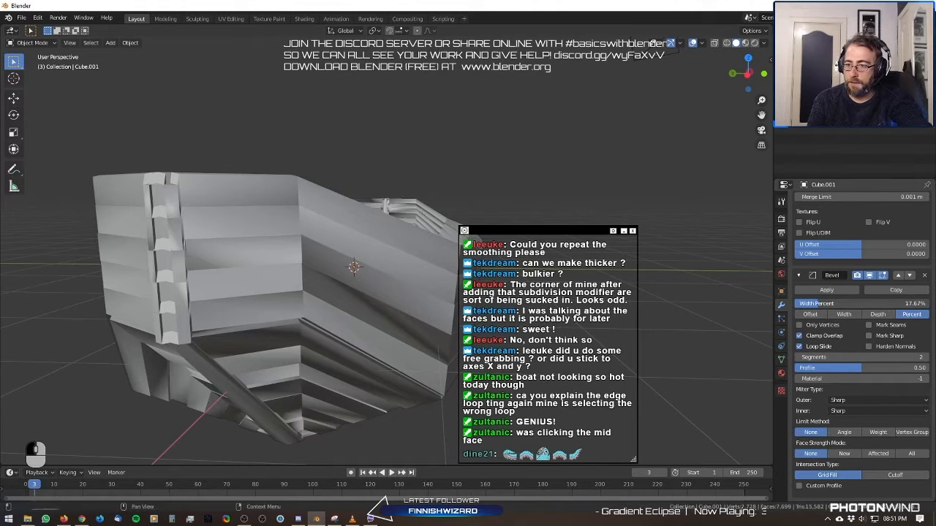
pyautogui.moveTo(818, 304)
pyautogui.mouseDown()
pyautogui.moveTo(796, 304)
pyautogui.moveTo(808, 305)
pyautogui.mouseUp()
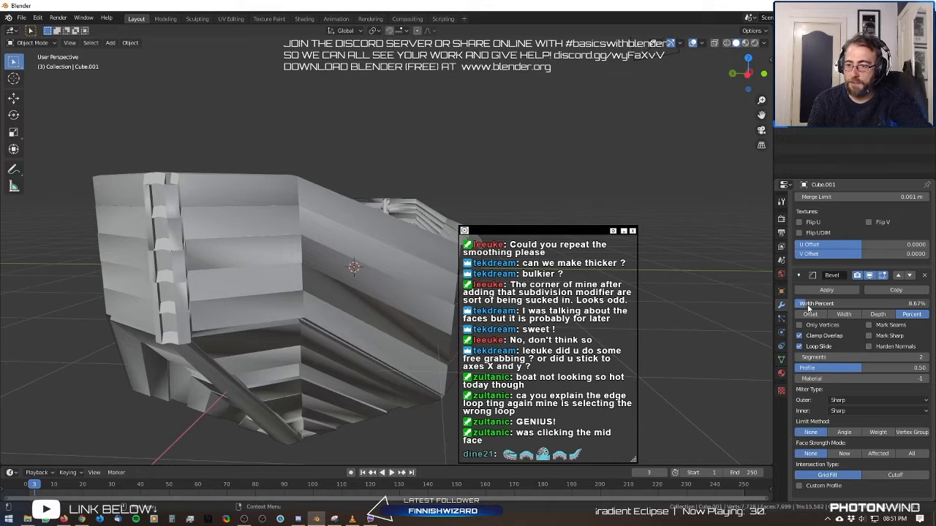
# Set the Bevel's width method to Offset at 0.03367 m and limit it by an angle of 49°.
pyautogui.click(810, 314)
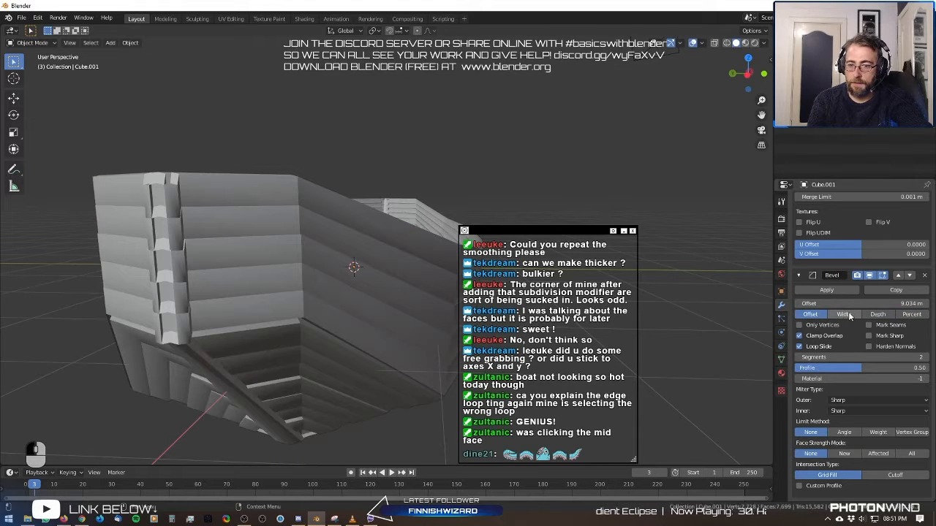
pyautogui.moveTo(856, 304); pyautogui.dragTo(822, 303)
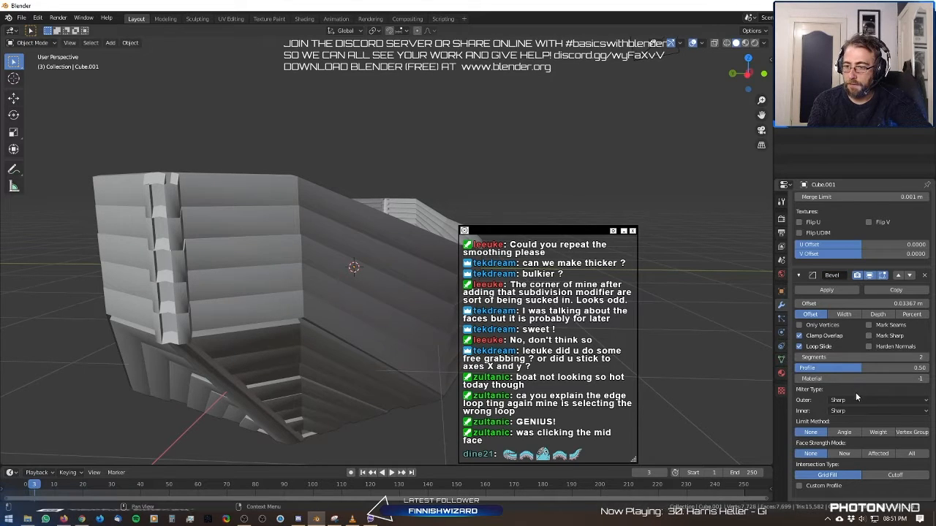
pyautogui.click(844, 433)
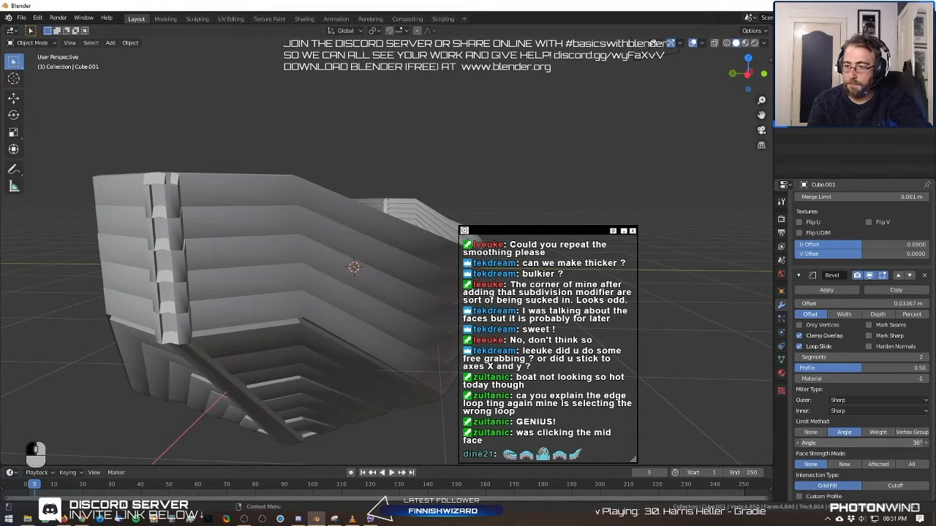
pyautogui.moveTo(862, 443)
pyautogui.mouseDown()
pyautogui.moveTo(889, 443)
pyautogui.moveTo(878, 443)
pyautogui.mouseUp()
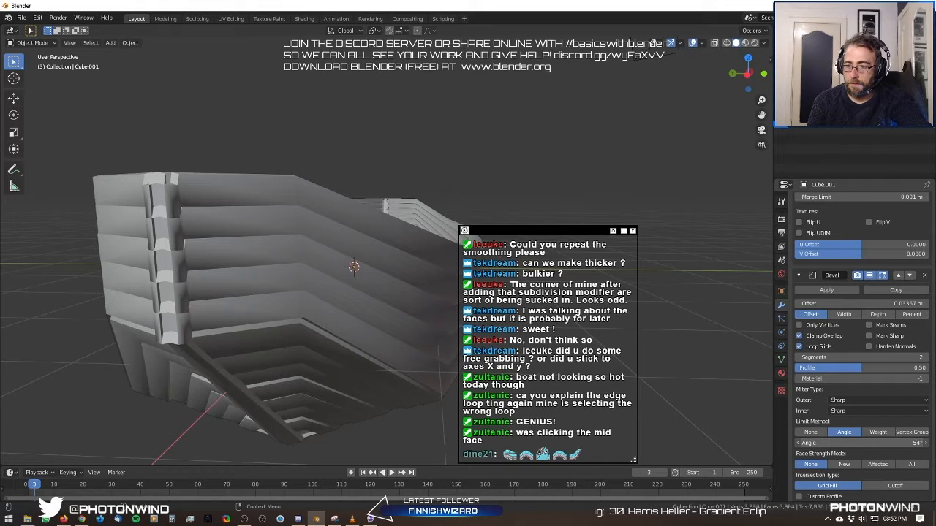
pyautogui.moveTo(878, 443)
pyautogui.mouseDown()
pyautogui.moveTo(907, 443)
pyautogui.moveTo(876, 443)
pyautogui.mouseUp()
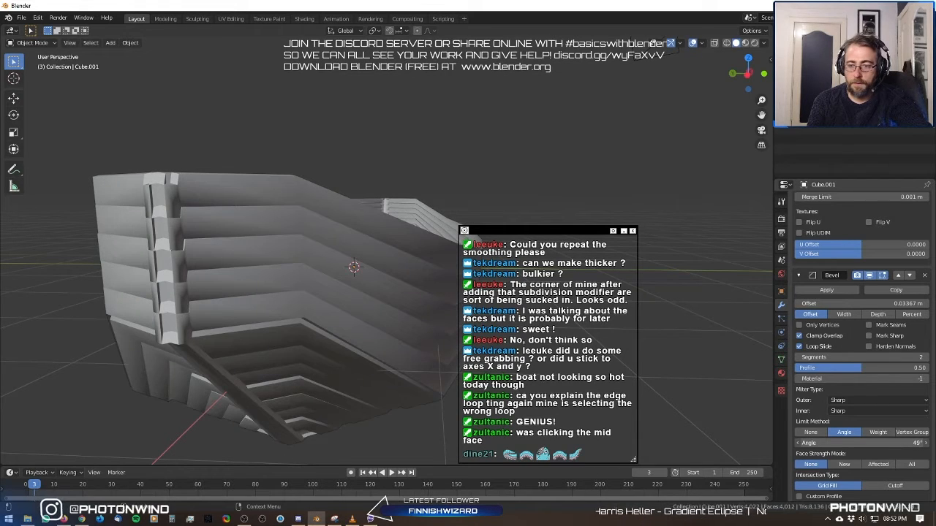
# Raise the Bevel's offset to 6.744 m while checking the plank ends at the hull's tip.
pyautogui.scroll(-4, 442, 254)
pyautogui.moveTo(435, 248); pyautogui.dragTo(207, 253, button='middle')
pyautogui.scroll(5, 201, 239)
pyautogui.scroll(-5, 207, 254)
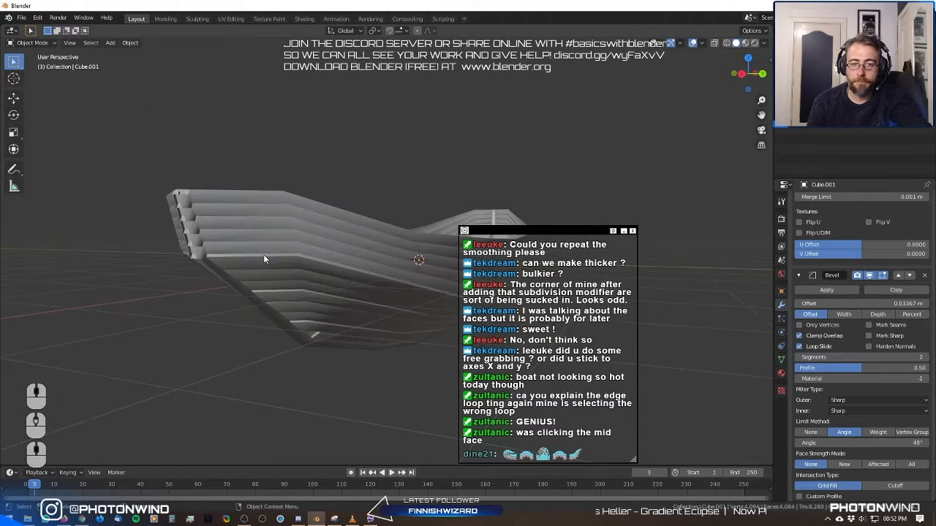
pyautogui.moveTo(265, 259)
pyautogui.mouseDown(button='middle')
pyautogui.moveTo(283, 251)
pyautogui.moveTo(261, 253)
pyautogui.mouseUp(button='middle')
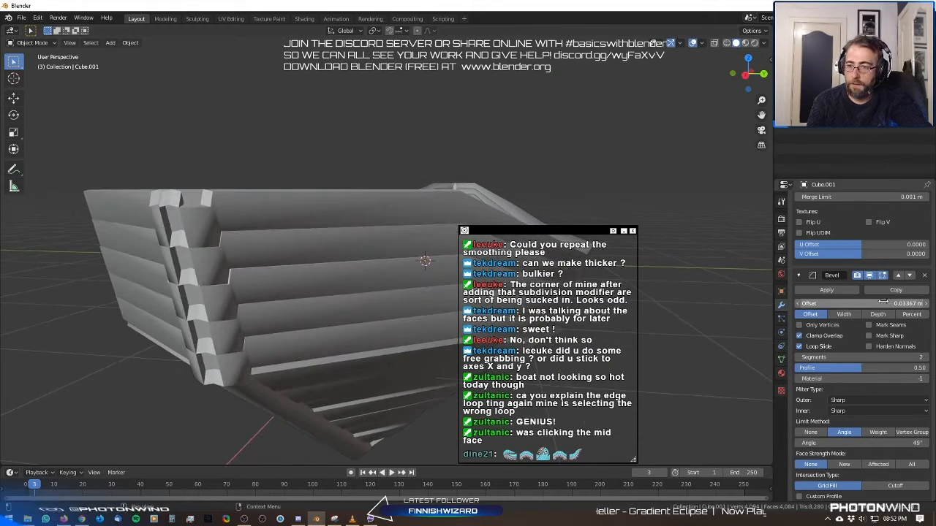
pyautogui.moveTo(887, 304); pyautogui.dragTo(918, 304)
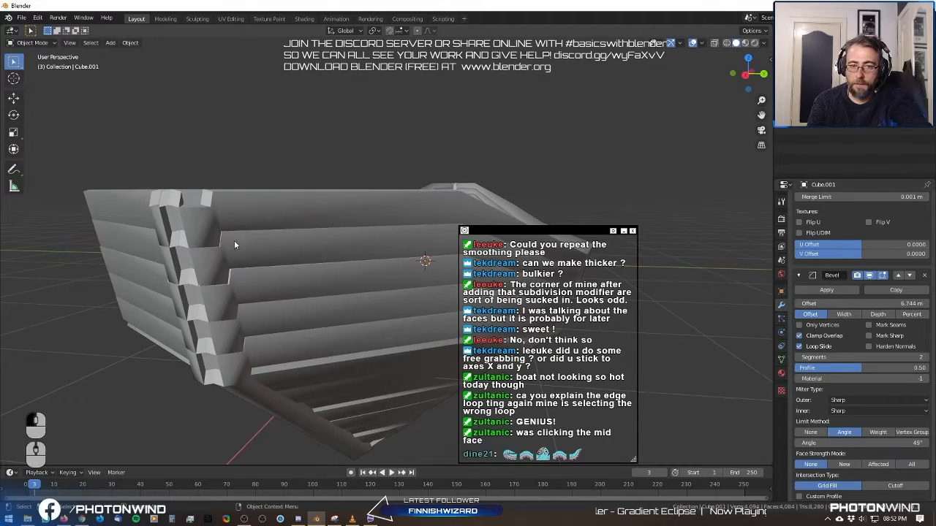
# Compare the hull's editable mesh with its beveled result and examine the planks from the side, below and above.
pyautogui.press('Tab')
pyautogui.scroll(-4, 228, 150)
pyautogui.press('Tab')
pyautogui.moveTo(227, 152); pyautogui.dragTo(361, 182, button='middle')
pyautogui.press('Tab')
pyautogui.scroll(-4, 360, 232)
pyautogui.press('Tab')
pyautogui.press('Tab')
pyautogui.moveTo(433, 174); pyautogui.dragTo(419, 179, button='middle')
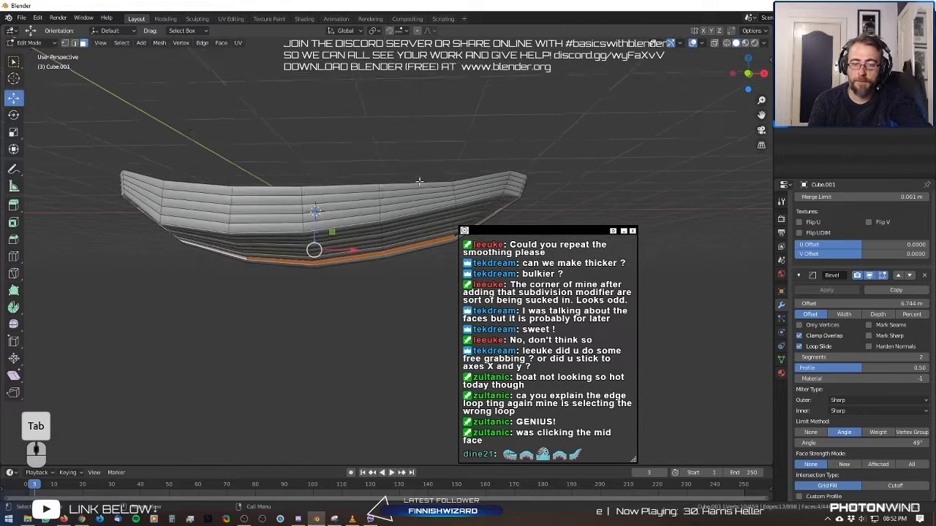
pyautogui.scroll(3, 418, 182)
pyautogui.scroll(-2, 417, 187)
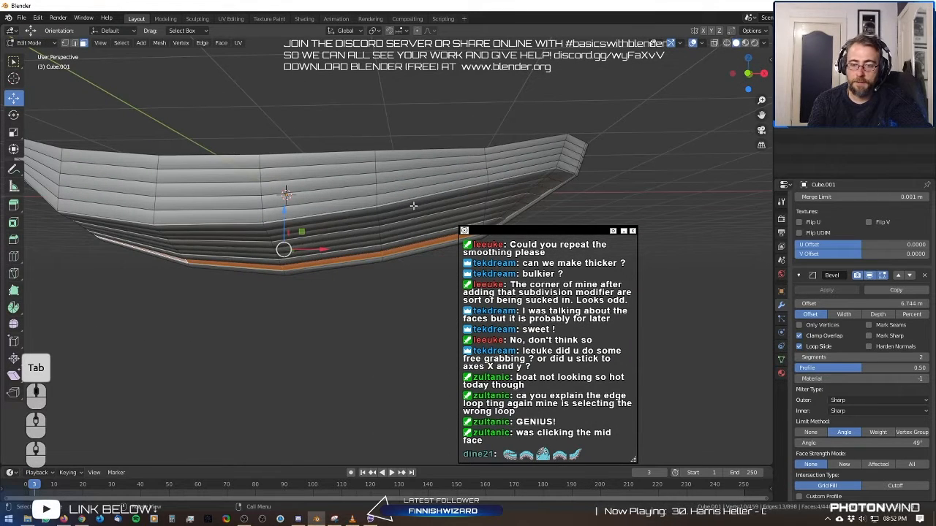
pyautogui.press('Tab')
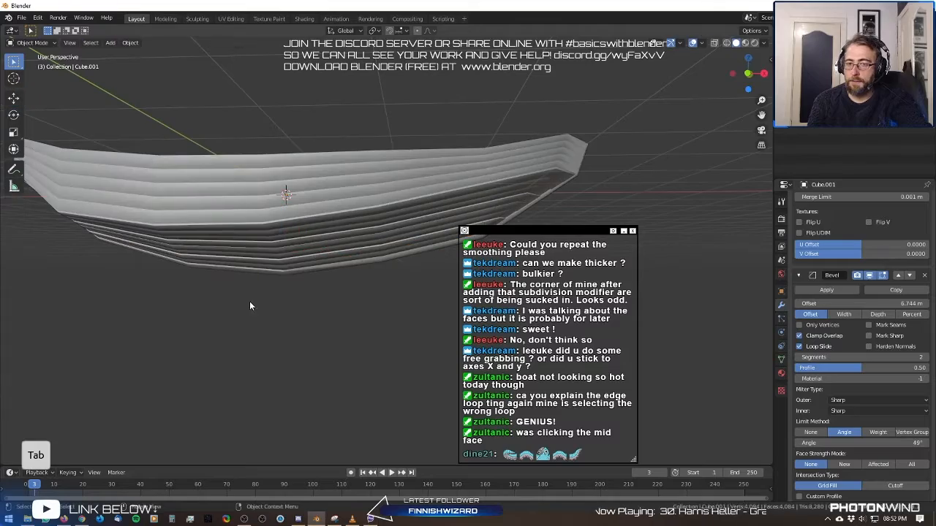
pyautogui.moveTo(250, 301); pyautogui.dragTo(345, 251, button='middle')
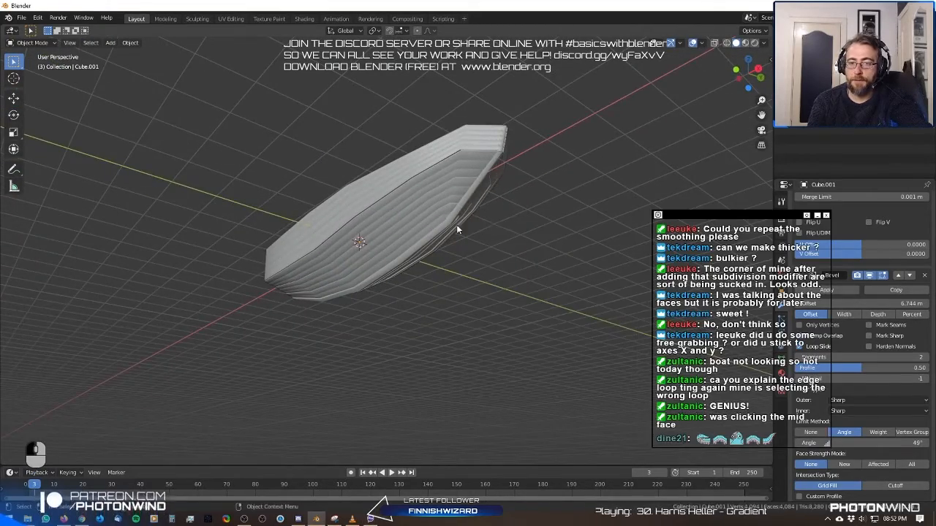
pyautogui.moveTo(455, 226)
pyautogui.mouseDown(button='middle')
pyautogui.moveTo(393, 246)
pyautogui.moveTo(489, 240)
pyautogui.moveTo(632, 290)
pyautogui.moveTo(499, 242)
pyautogui.moveTo(474, 250)
pyautogui.moveTo(502, 244)
pyautogui.moveTo(494, 240)
pyautogui.moveTo(476, 261)
pyautogui.moveTo(491, 252)
pyautogui.moveTo(492, 233)
pyautogui.moveTo(475, 277)
pyautogui.moveTo(485, 256)
pyautogui.moveTo(484, 271)
pyautogui.moveTo(256, 266)
pyautogui.moveTo(272, 271)
pyautogui.moveTo(441, 226)
pyautogui.moveTo(451, 232)
pyautogui.mouseUp(button='middle')
pyautogui.scroll(5, 562, 268)
pyautogui.keyDown('shift'); pyautogui.moveTo(450, 232); pyautogui.dragTo(472, 286, button='middle'); pyautogui.keyUp('shift')
pyautogui.scroll(-2, 462, 274)
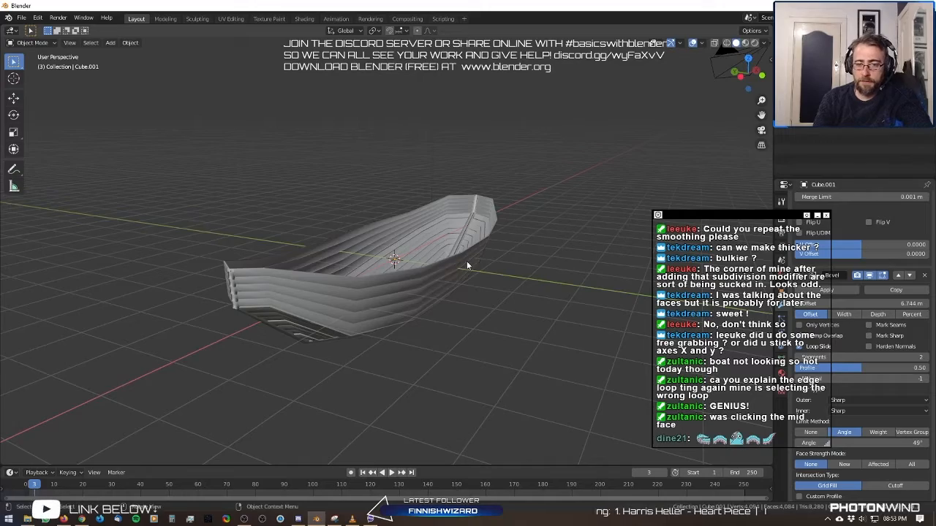
# Select the planked hull and duplicate it, offsetting the copy by about 0.52 m in X, 0.45 m in Y and 0.58 m in Z.
pyautogui.moveTo(467, 266); pyautogui.dragTo(404, 264, button='middle')
pyautogui.scroll(3, 395, 257)
pyautogui.click(407, 267)
pyautogui.scroll(-2, 432, 253)
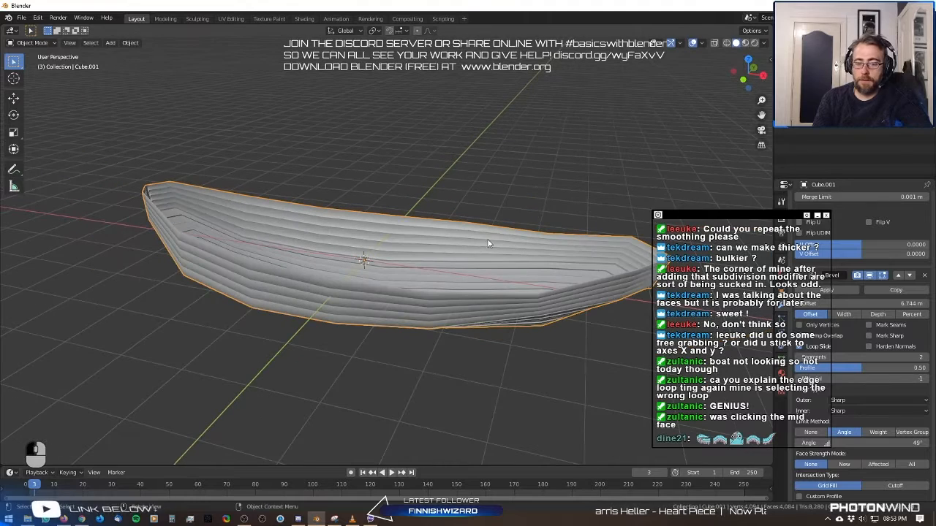
pyautogui.hotkey('shift', 'd')
pyautogui.click(456, 271)
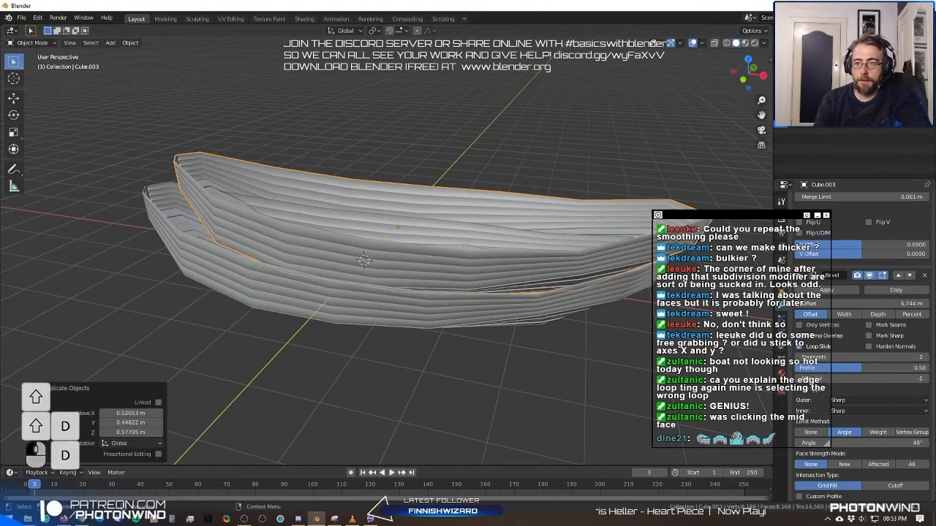
# Hide the planked hull and its duplicate, then show and select the smooth hull without planks.
pyautogui.click(926, 80)
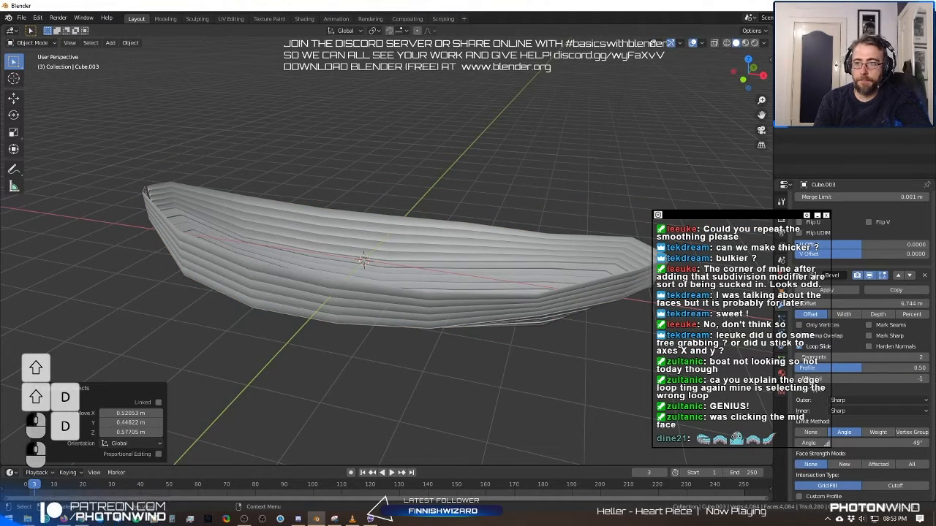
pyautogui.click(927, 71)
pyautogui.click(927, 61)
pyautogui.click(424, 270)
# Enter Edit Mode on the smooth hull with its end facing the view and clear the mesh selection.
pyautogui.moveTo(347, 284)
pyautogui.mouseDown(button='middle')
pyautogui.moveTo(288, 270)
pyautogui.moveTo(239, 294)
pyautogui.moveTo(268, 295)
pyautogui.moveTo(335, 257)
pyautogui.moveTo(346, 270)
pyautogui.mouseUp(button='middle')
pyautogui.press('Tab')
pyautogui.press('Tab')
pyautogui.press('Tab')
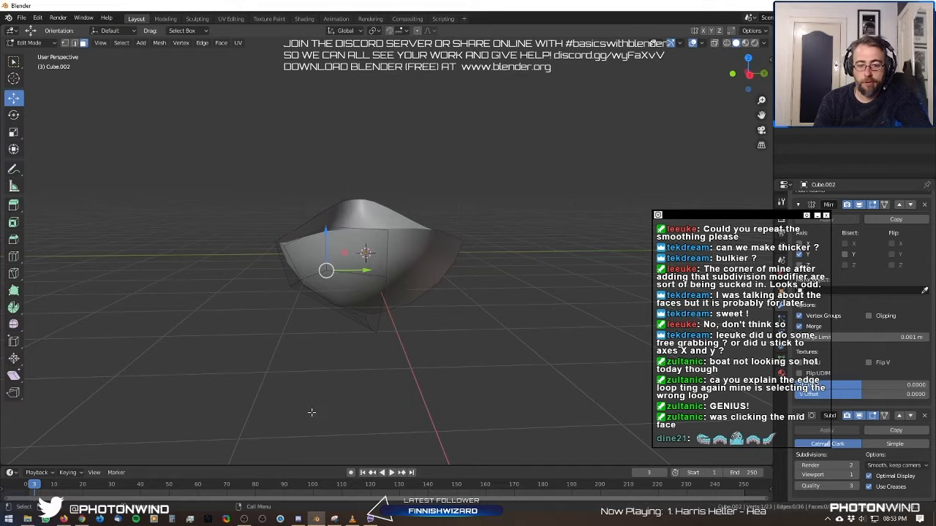
pyautogui.moveTo(244, 519)
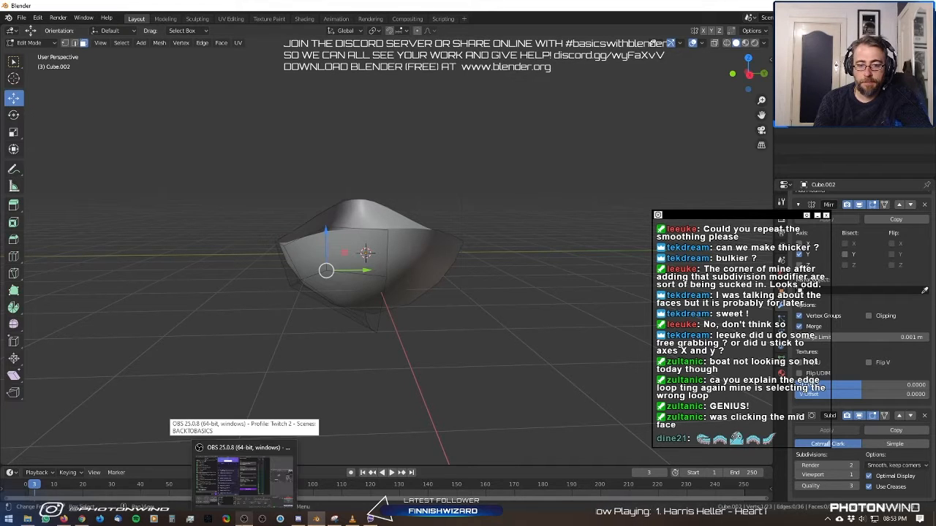
pyautogui.click(509, 215)
pyautogui.moveTo(459, 221)
pyautogui.mouseDown(button='middle')
pyautogui.moveTo(437, 257)
pyautogui.moveTo(442, 225)
pyautogui.moveTo(459, 223)
pyautogui.moveTo(452, 228)
pyautogui.mouseUp(button='middle')
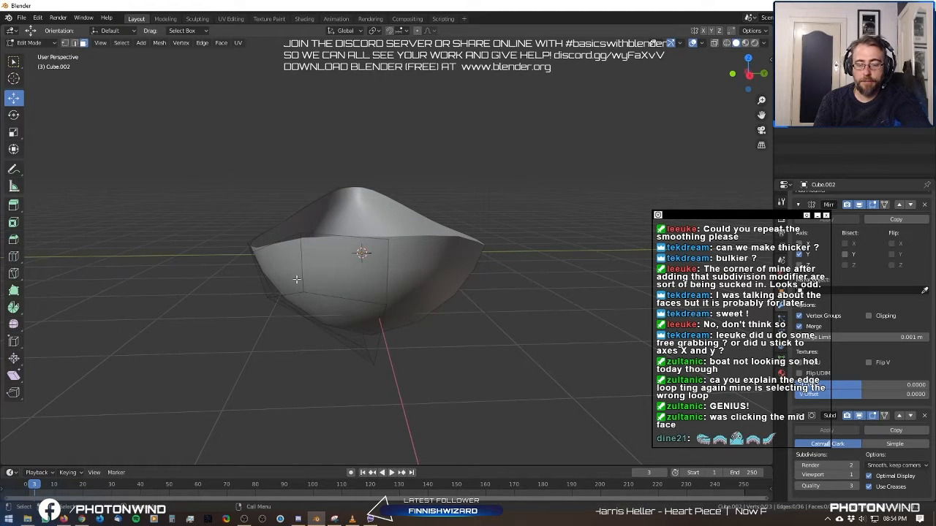
pyautogui.hotkey('ctrl', 'r')
pyautogui.click(345, 249)
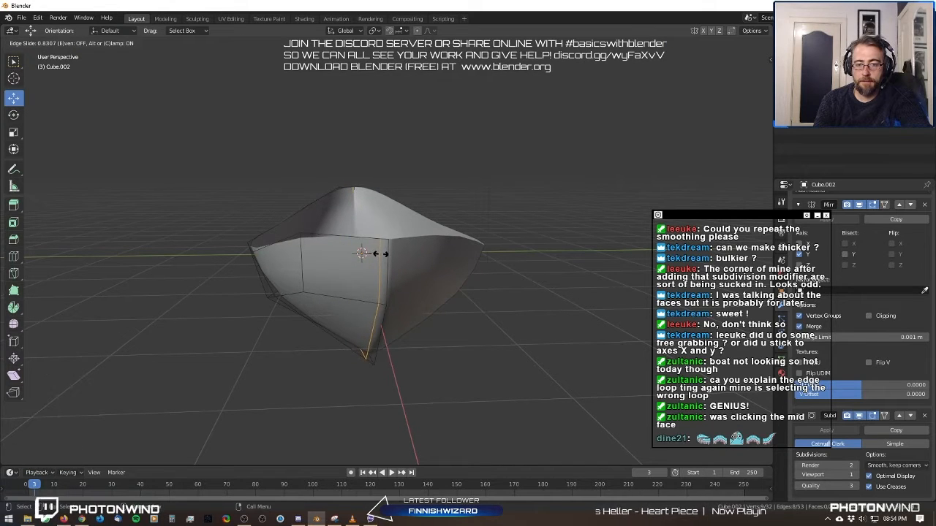
pyautogui.rightClick(363, 253)
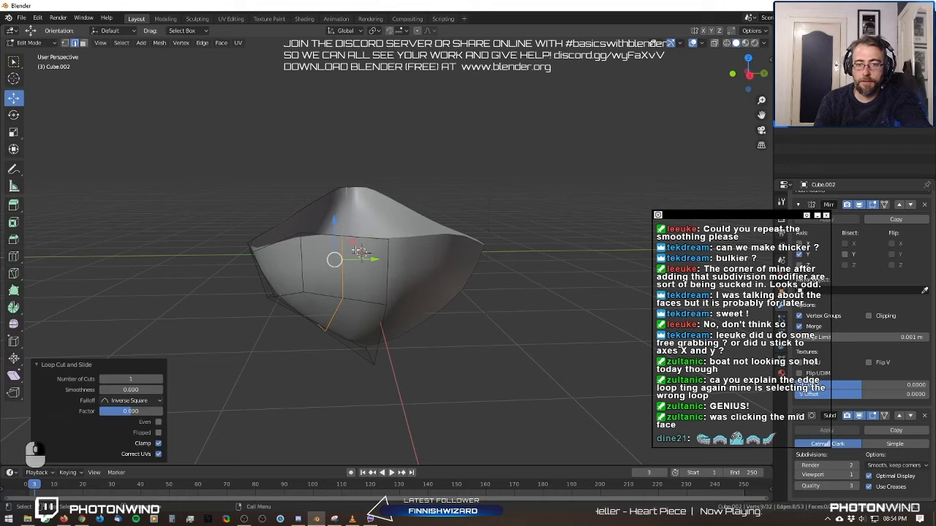
pyautogui.hotkey('ctrl', 'z')
# Add a lengthwise loop cut to the smooth hull and slide it toward the centreline with a factor of 0.852.
pyautogui.hotkey('ctrl', 'r')
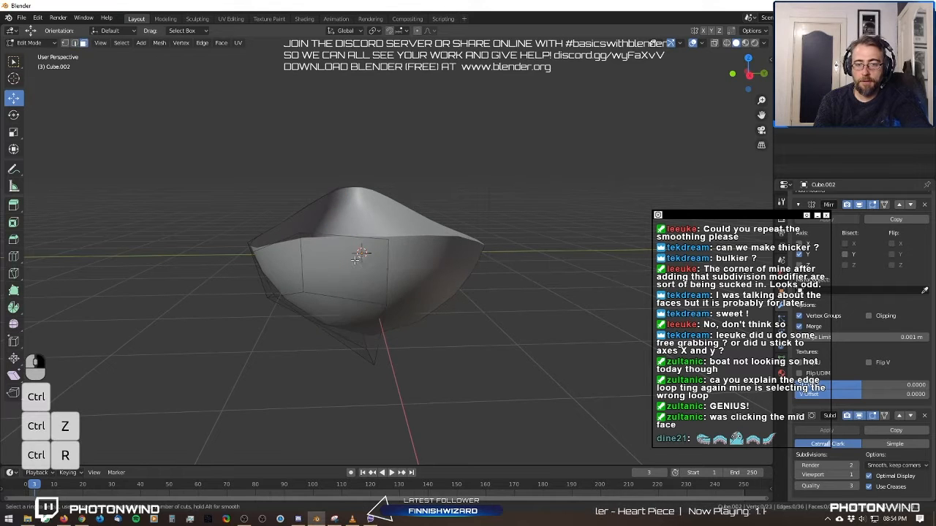
pyautogui.click(365, 321)
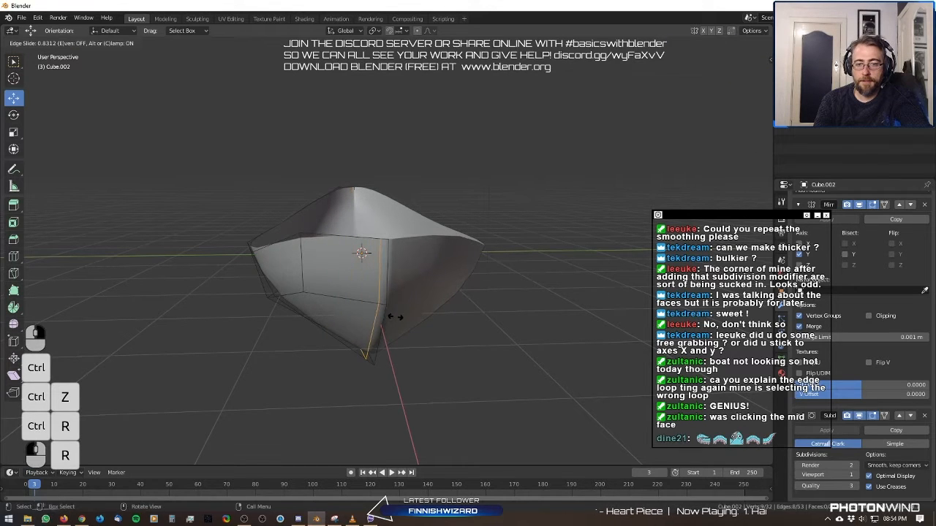
pyautogui.click(395, 316)
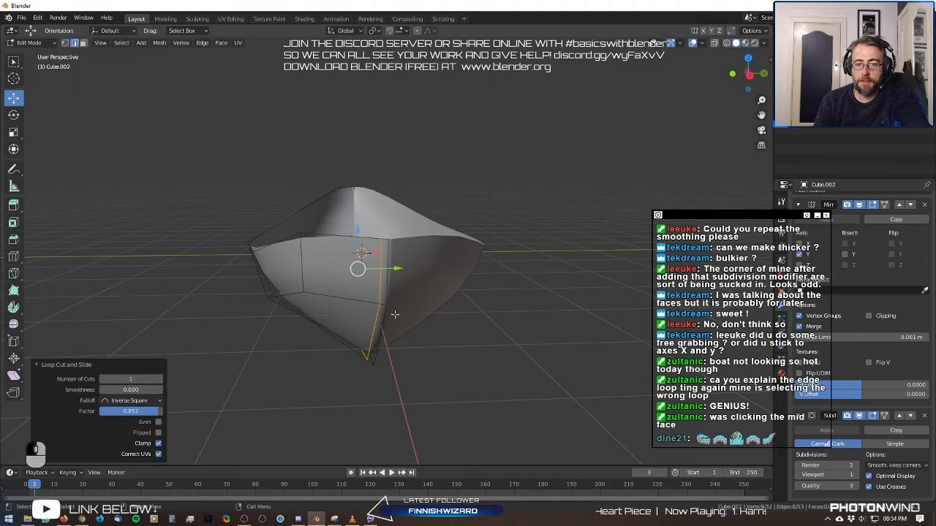
pyautogui.scroll(4, 383, 306)
pyautogui.scroll(-3, 383, 306)
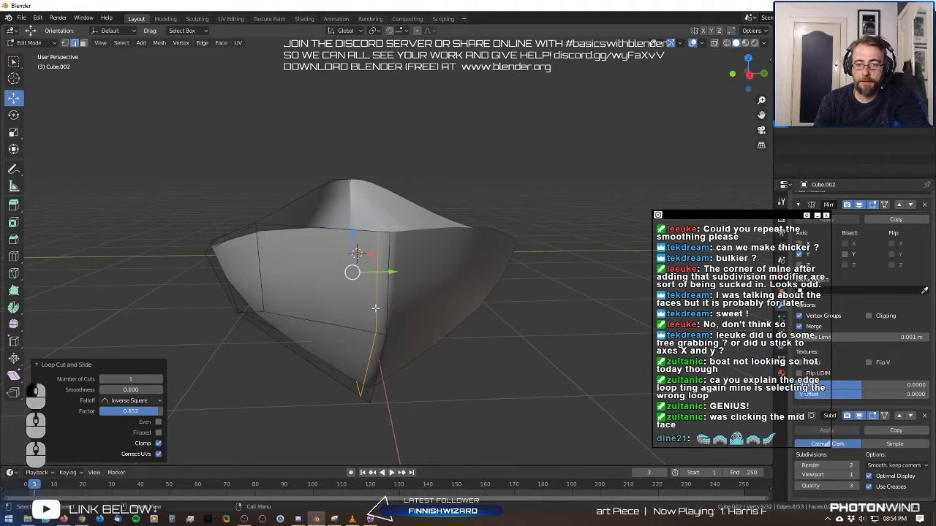
# Add another lengthwise loop cut to the lower hull, slid about -0.97 toward the first one, and check the shape in Object Mode.
pyautogui.hotkey('ctrl', 'r')
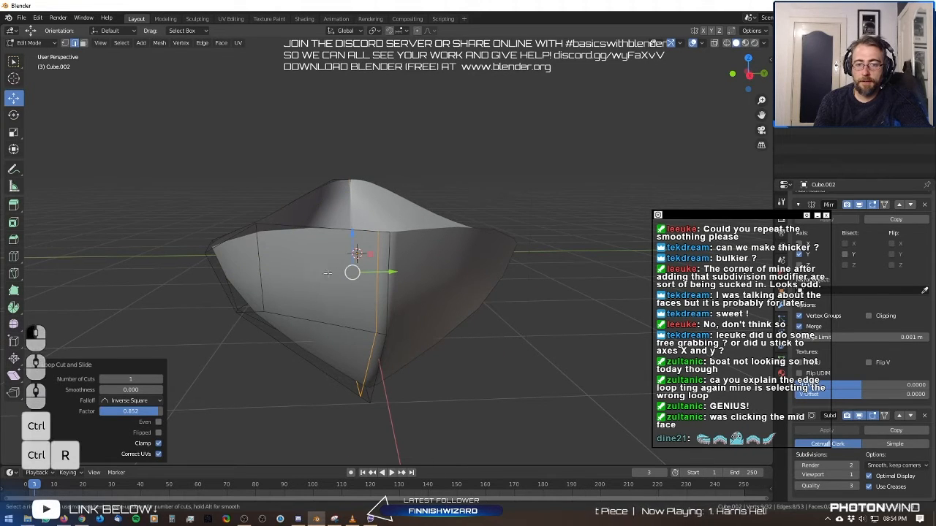
pyautogui.click(332, 338)
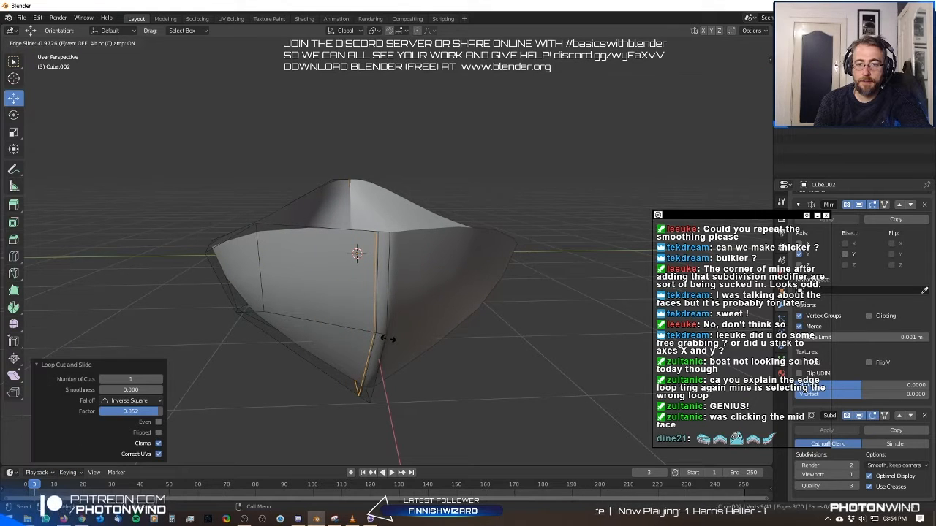
pyautogui.click(388, 338)
pyautogui.press('Tab')
pyautogui.moveTo(387, 338); pyautogui.dragTo(515, 269, button='middle')
pyautogui.press('Tab')
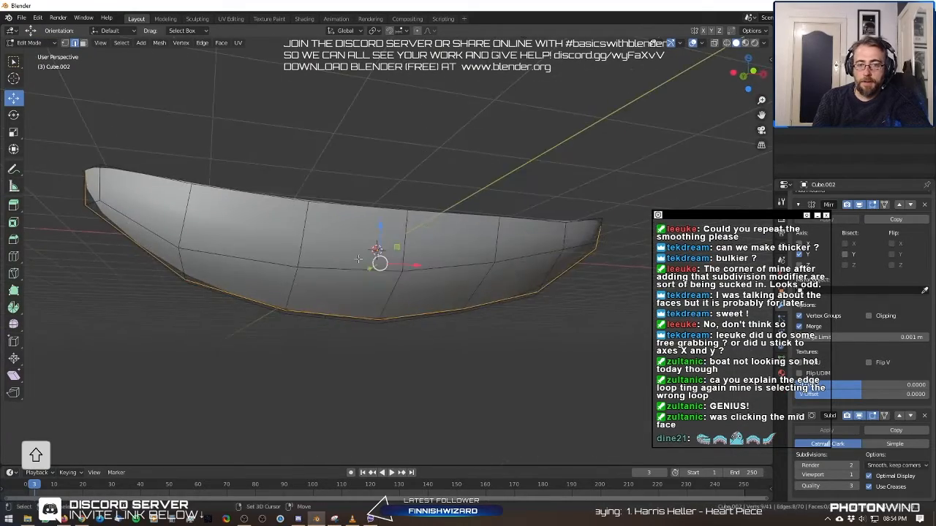
pyautogui.keyDown('shift'); pyautogui.moveTo(251, 268); pyautogui.dragTo(416, 281, button='middle'); pyautogui.keyUp('shift')
pyautogui.press('k')
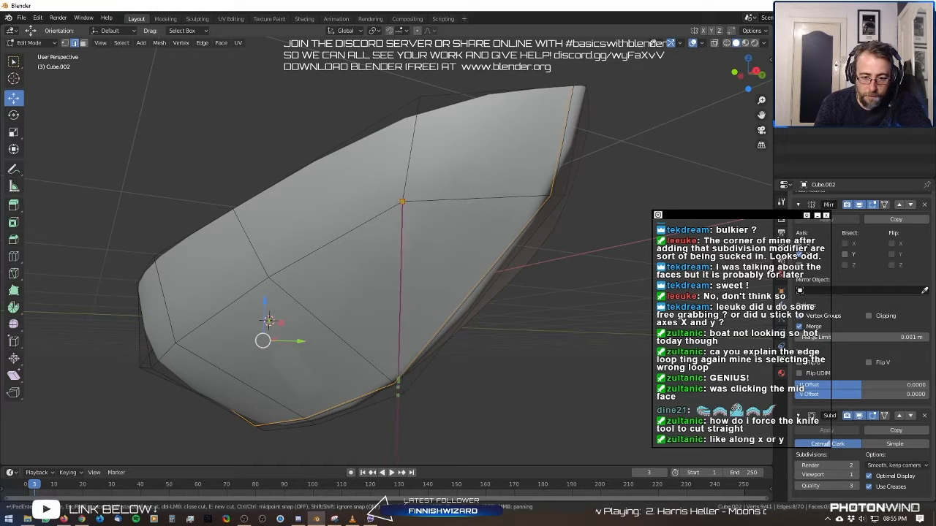
pyautogui.press('c')
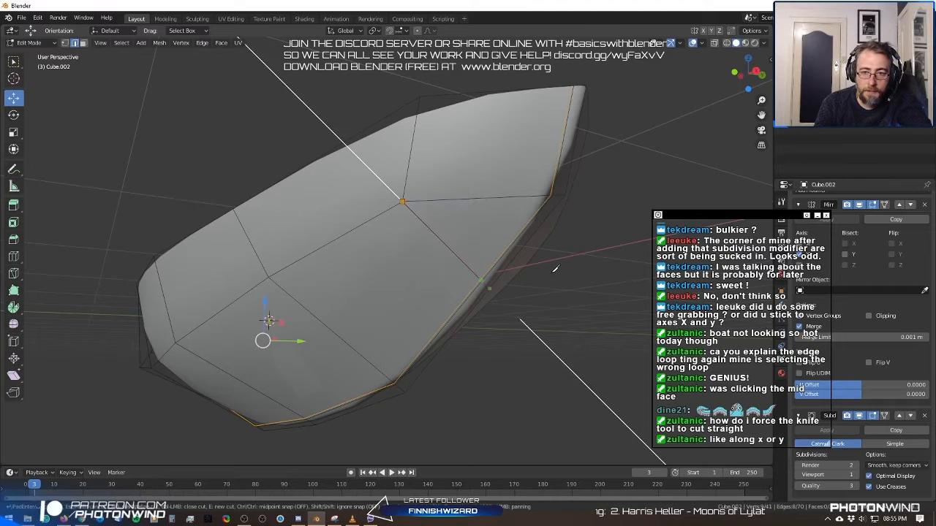
pyautogui.rightClick(591, 292)
# Try a straight horizontal Knife cut across the hull's side in front view, using the angle constraint and cut-through.
pyautogui.press('KP_1')
pyautogui.scroll(-4, 543, 273)
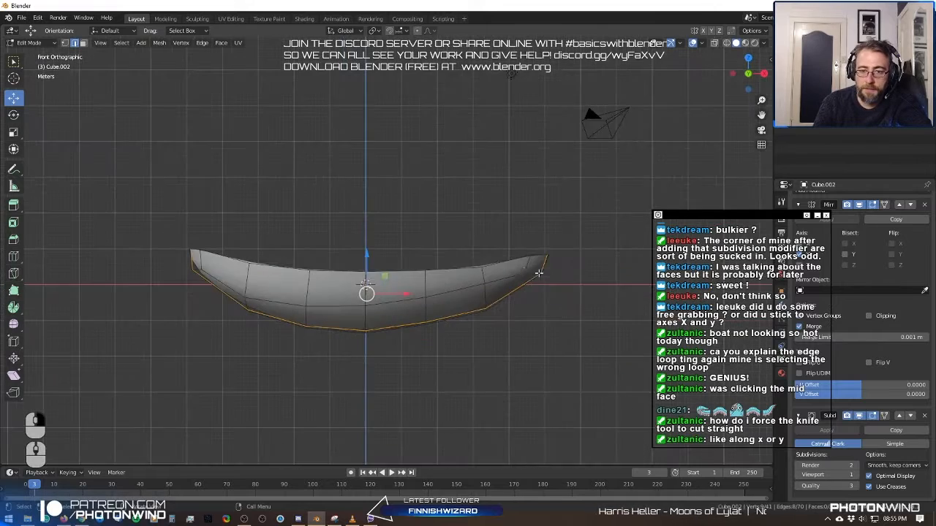
pyautogui.scroll(2, 493, 304)
pyautogui.press('c')
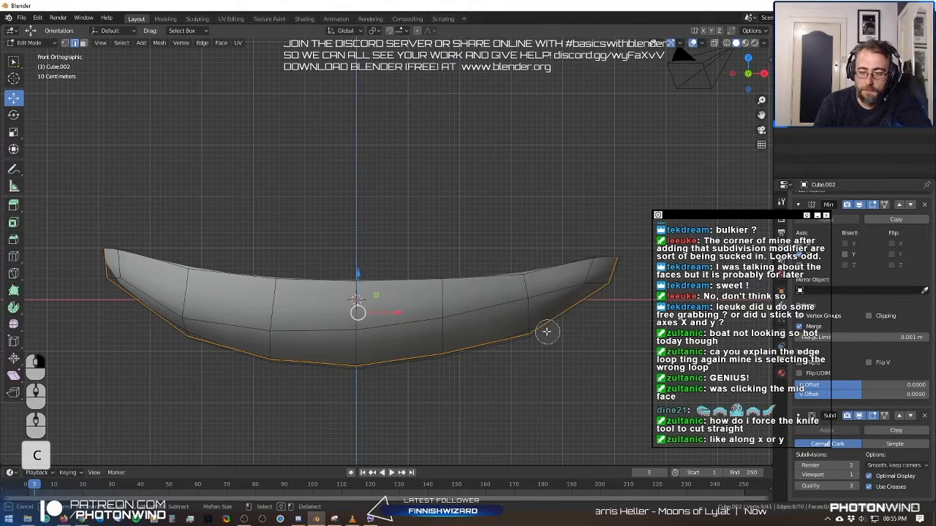
pyautogui.rightClick(547, 331)
pyautogui.press('k')
pyautogui.click(585, 283)
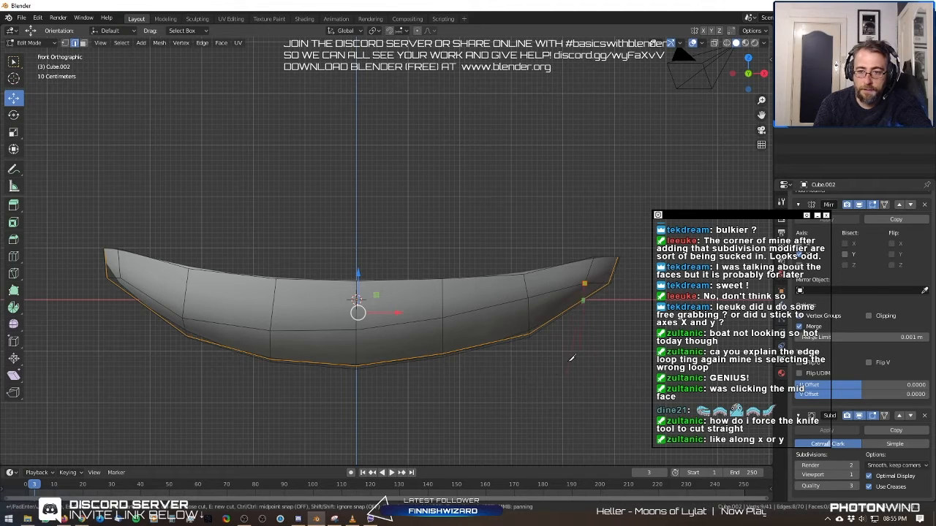
pyautogui.press('c')
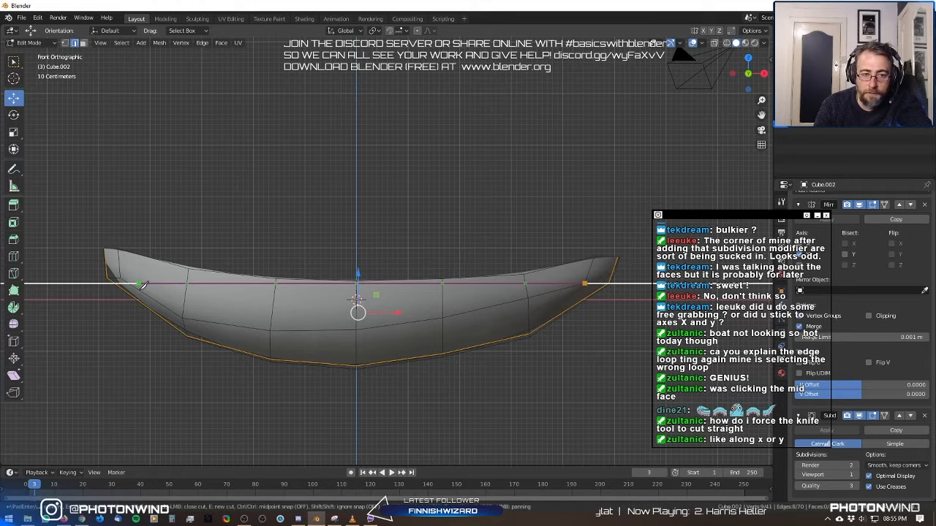
pyautogui.press('z')
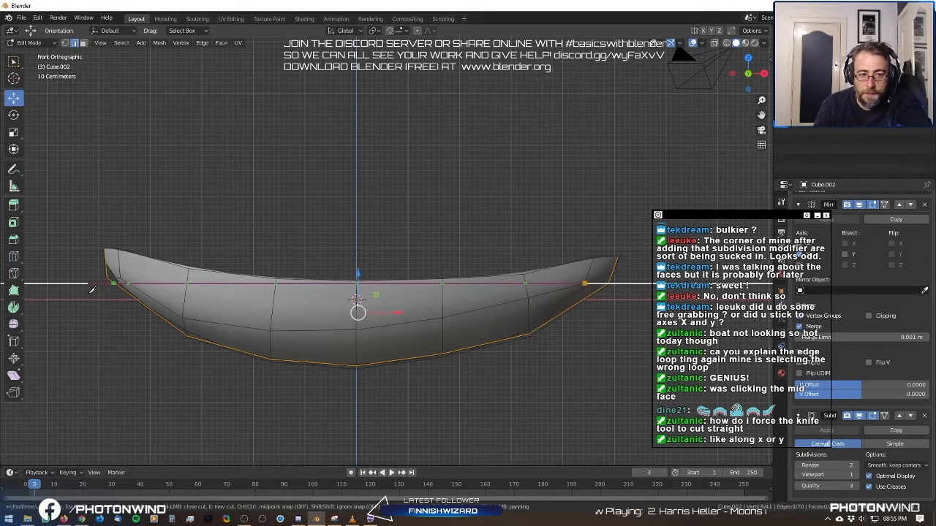
pyautogui.click(90, 287)
pyautogui.press('Return')
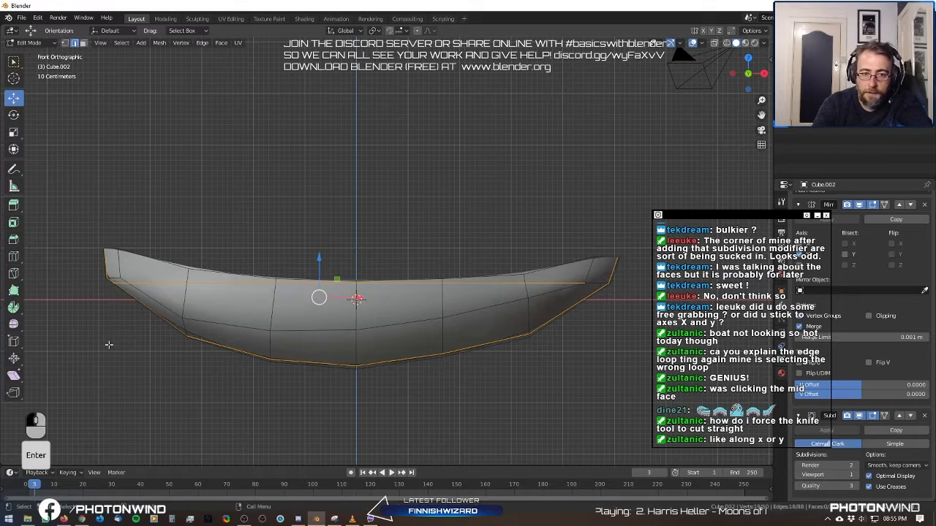
# Inspect the horizontal knife cut on the hull's side and undo it.
pyautogui.moveTo(113, 341); pyautogui.dragTo(534, 227, button='middle')
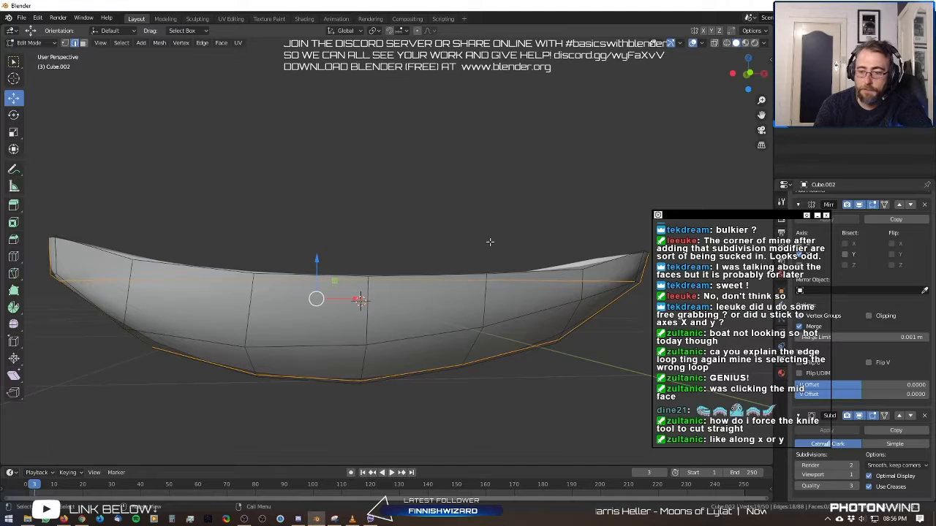
pyautogui.press('KP_3')
pyautogui.press('KP_1')
pyautogui.hotkey('ctrl', 'z')
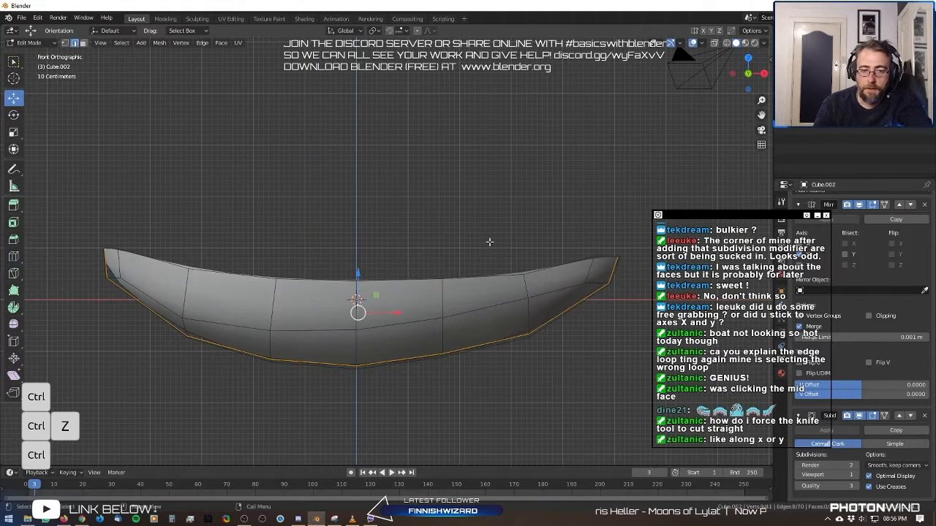
pyautogui.scroll(1, 480, 231)
pyautogui.keyDown('shift'); pyautogui.moveTo(486, 252); pyautogui.dragTo(413, 264, button='middle'); pyautogui.keyUp('shift')
pyautogui.press('k')
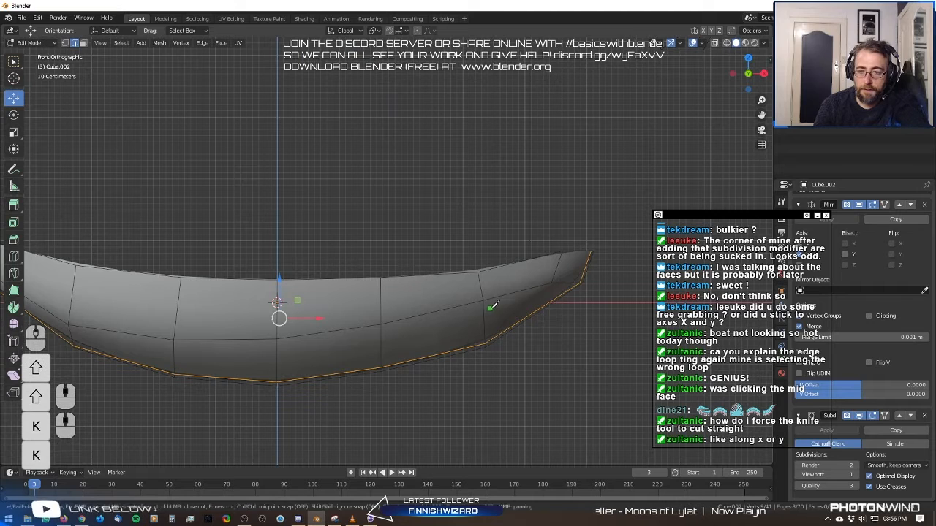
pyautogui.click(551, 283)
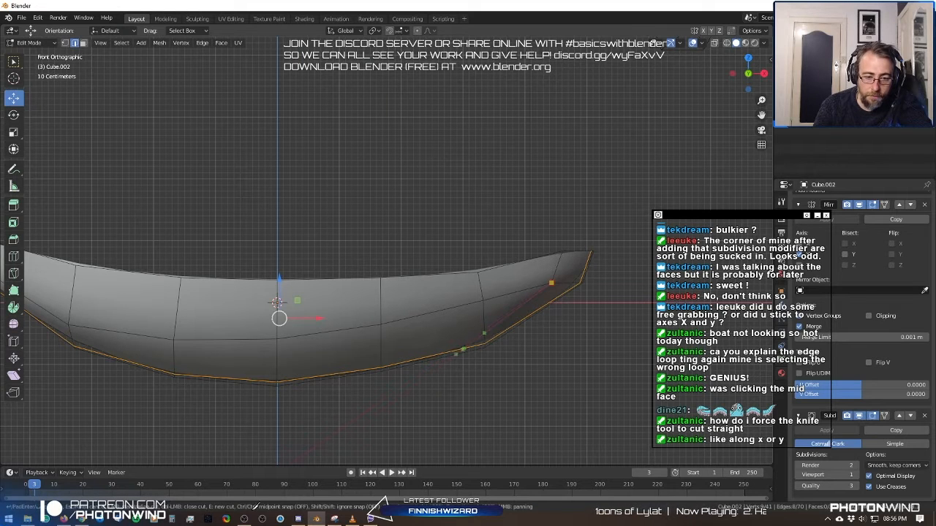
pyautogui.press('ctrl')
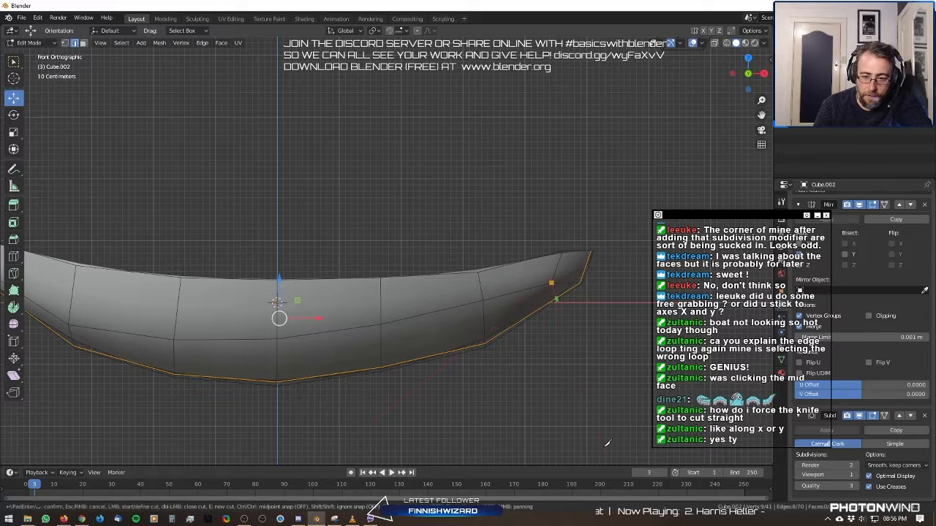
pyautogui.moveTo(496, 369)
pyautogui.mouseDown(button='middle')
pyautogui.moveTo(352, 336)
pyautogui.moveTo(427, 323)
pyautogui.mouseUp(button='middle')
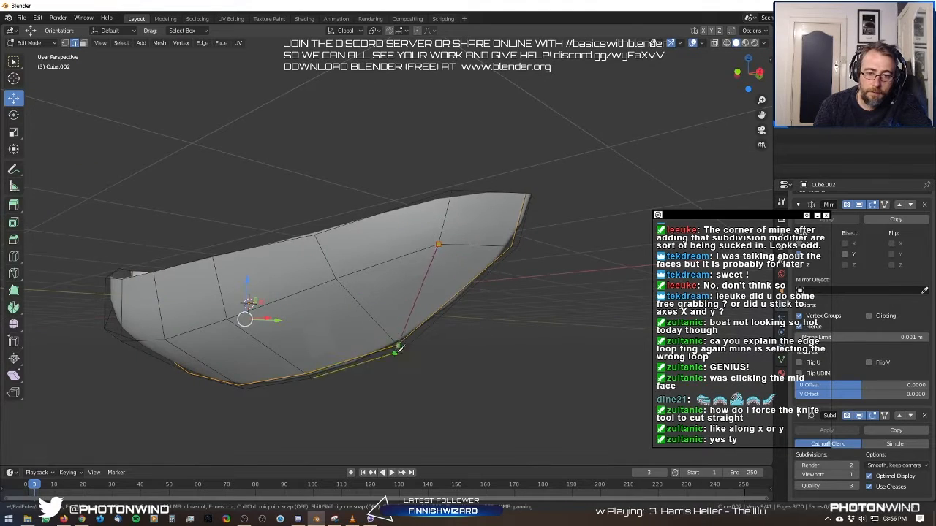
pyautogui.scroll(5, 399, 350)
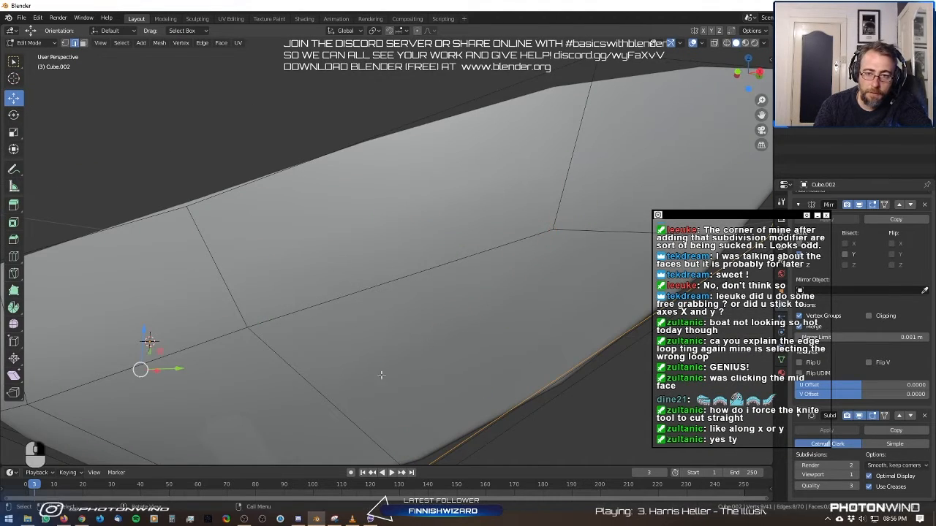
# Knife a diagonal edge across the lower hull face at one end, from its upper side vertex to the keel-side vertex.
pyautogui.moveTo(381, 375); pyautogui.dragTo(359, 326, button='middle')
pyautogui.scroll(-2, 359, 326)
pyautogui.press('k')
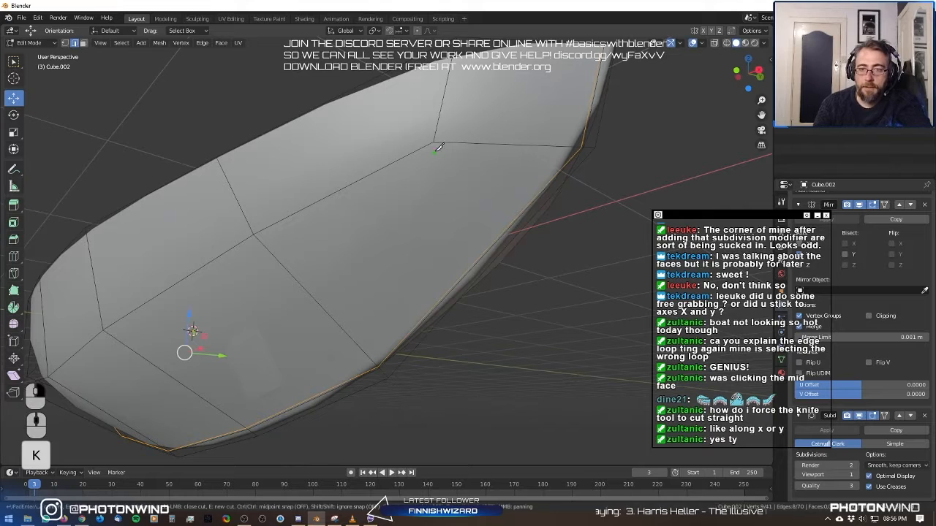
pyautogui.click(436, 145)
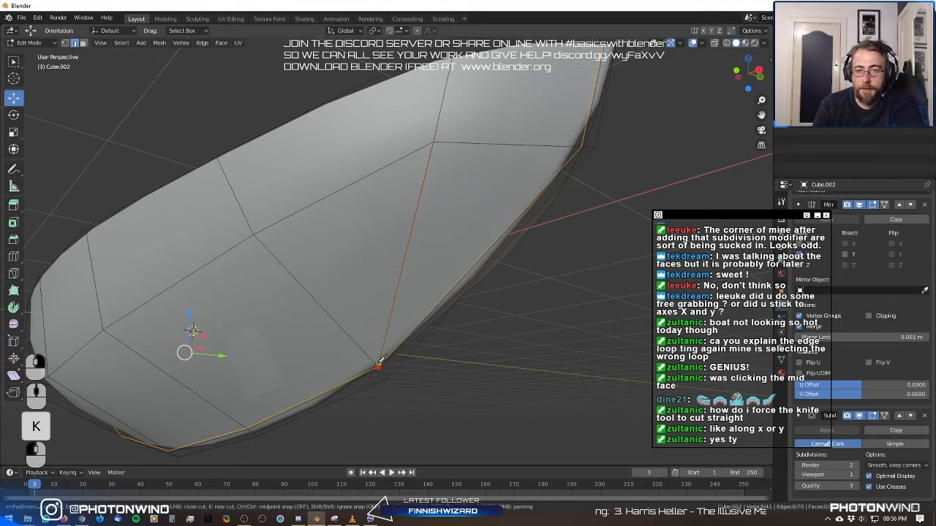
pyautogui.press('Return')
# Knife a matching diagonal edge across the lower face at the hull's opposite end, from the side vertex to the keel-side vertex.
pyautogui.scroll(-2, 378, 357)
pyautogui.moveTo(227, 338); pyautogui.dragTo(375, 321, button='middle')
pyautogui.keyDown('shift'); pyautogui.moveTo(286, 287); pyautogui.dragTo(318, 266, button='middle'); pyautogui.keyUp('shift')
pyautogui.press('k')
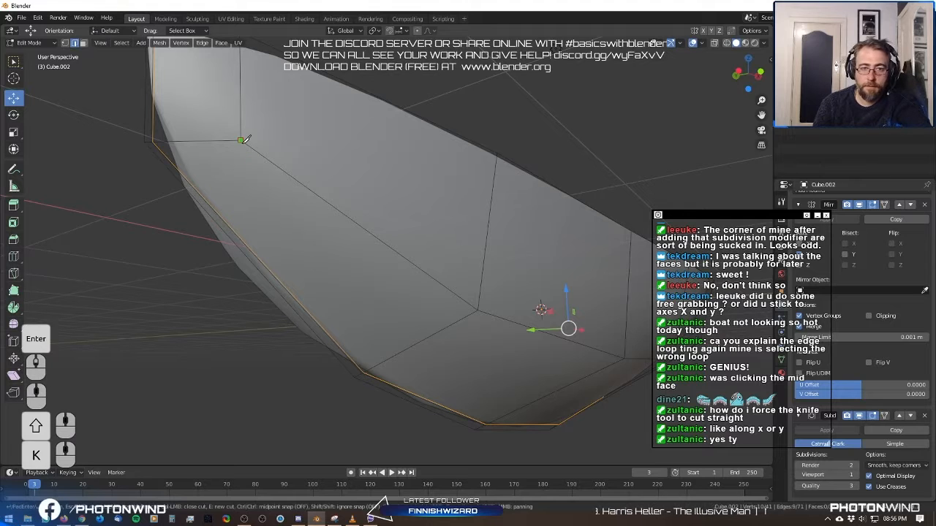
pyautogui.click(242, 141)
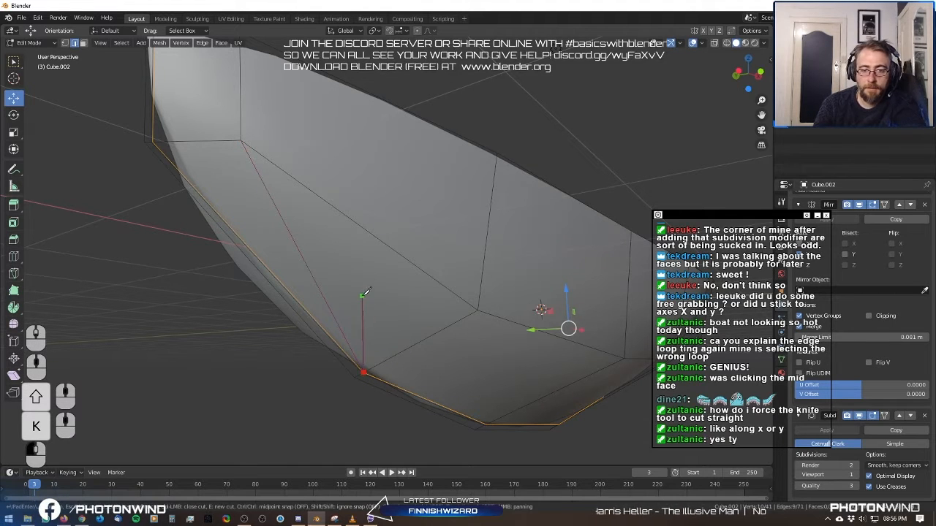
pyautogui.press('Return')
# Add a lengthwise loop cut through the lower hull faces between the two diagonals, with a slide factor of 0.
pyautogui.scroll(-3, 365, 296)
pyautogui.moveTo(369, 296)
pyautogui.mouseDown(button='middle')
pyautogui.moveTo(379, 300)
pyautogui.moveTo(355, 301)
pyautogui.mouseUp(button='middle')
pyautogui.hotkey('ctrl', 'r')
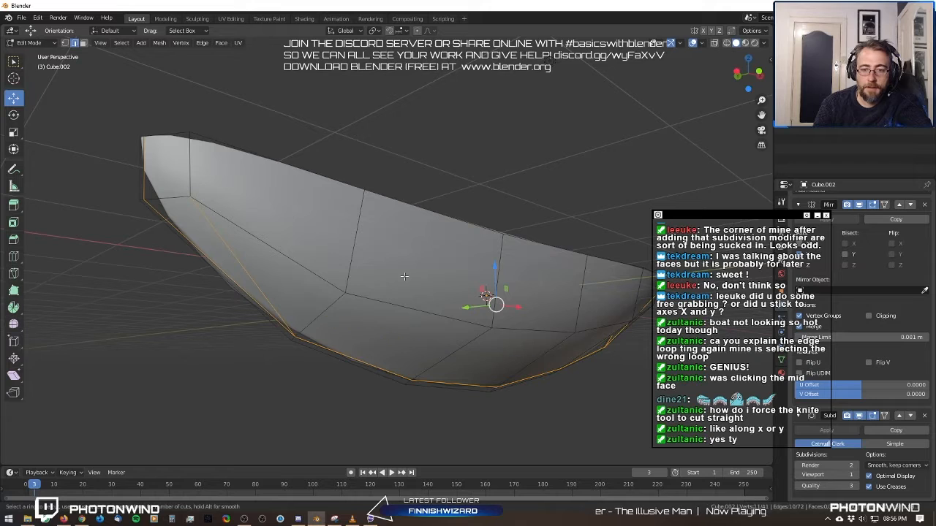
pyautogui.click(347, 320)
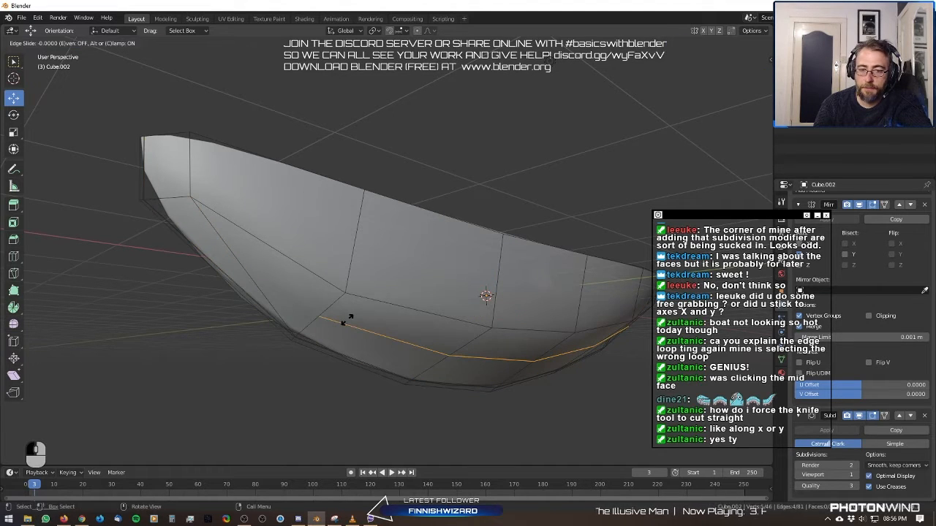
pyautogui.moveTo(347, 319); pyautogui.dragTo(393, 296, button='middle')
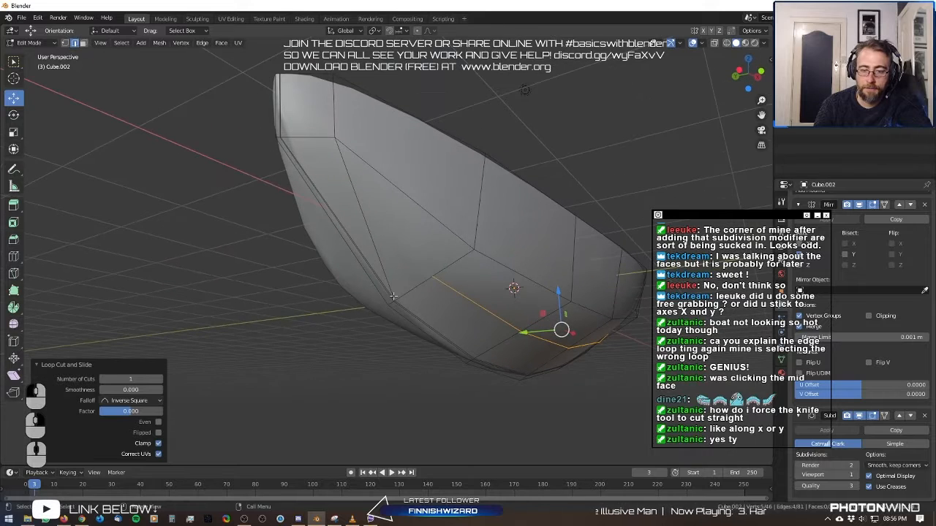
# Extend the new loop's end with a Knife cut through the midpoints of the diagonal edge and the adjoining keel-side edge.
pyautogui.press('k')
pyautogui.click(434, 275)
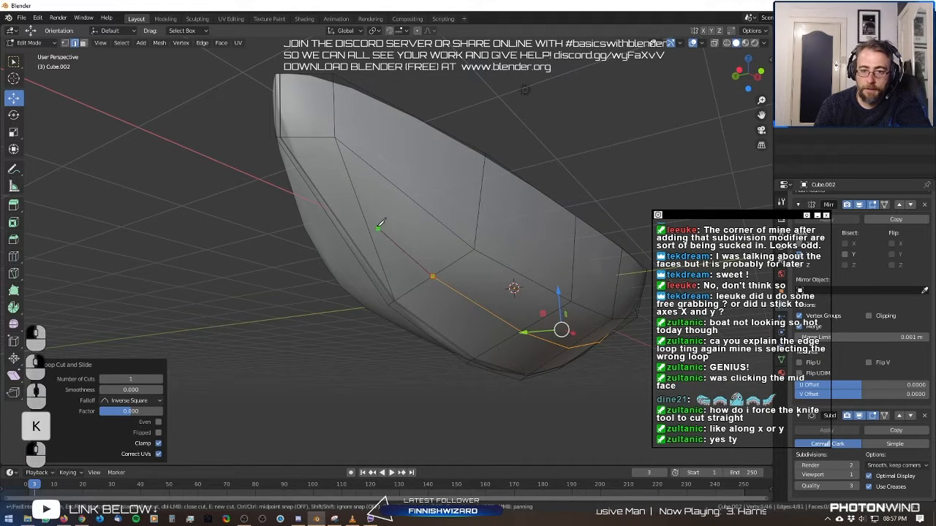
pyautogui.press('ctrl')
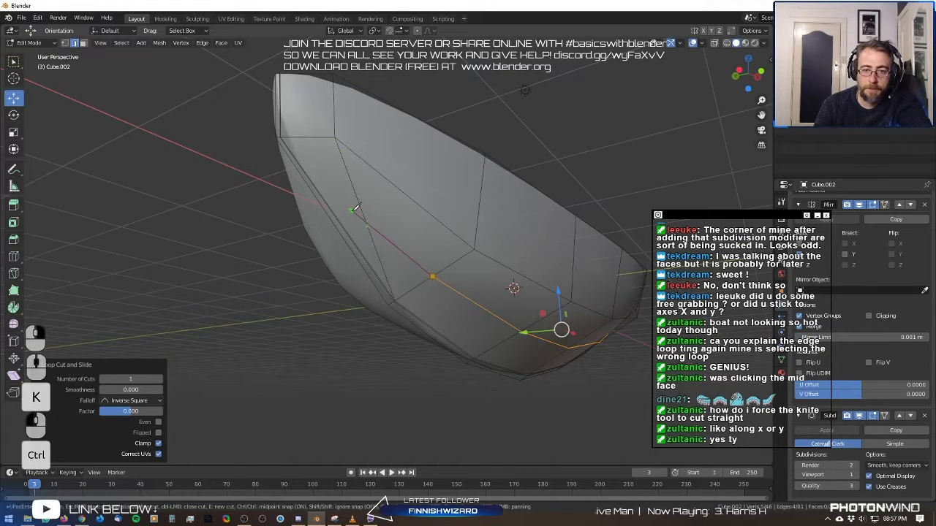
pyautogui.keyDown('ctrl'); pyautogui.click(350, 168); pyautogui.keyUp('ctrl')
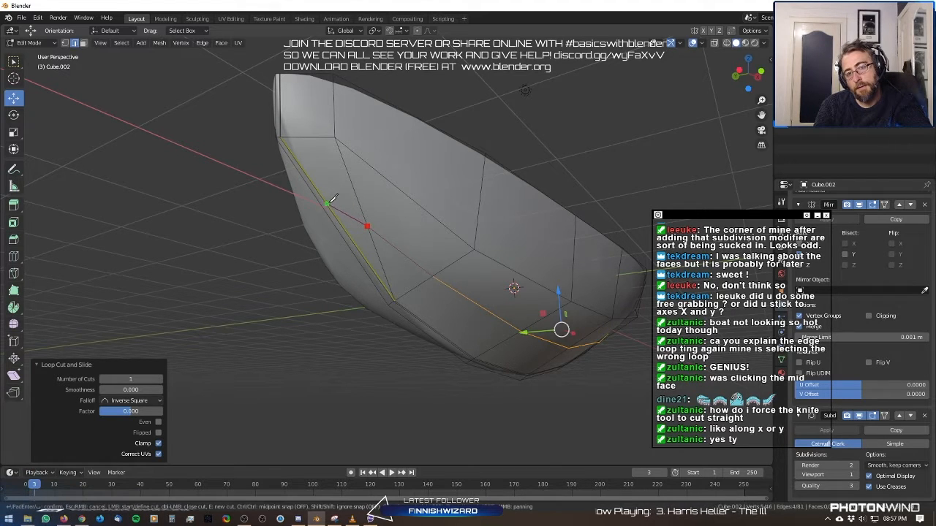
pyautogui.click(332, 198)
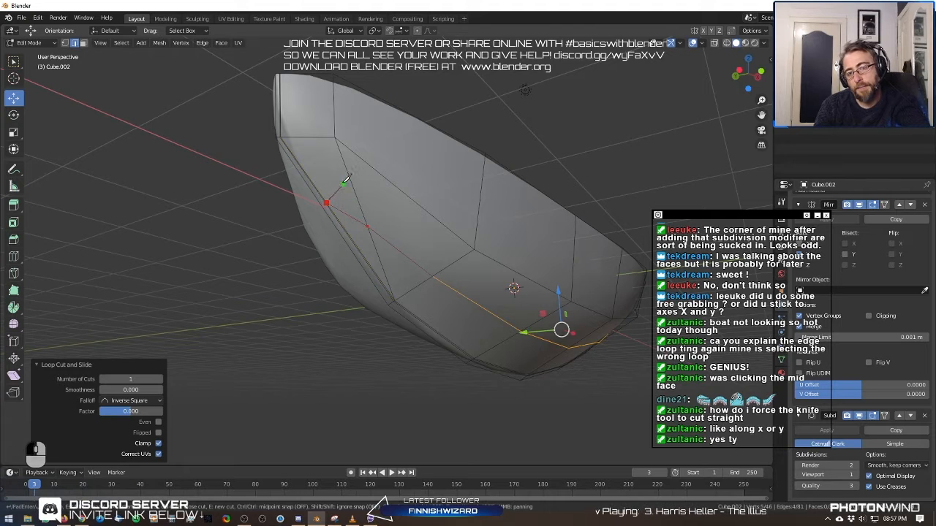
pyautogui.press('Return')
pyautogui.moveTo(347, 180); pyautogui.dragTo(343, 277, button='middle')
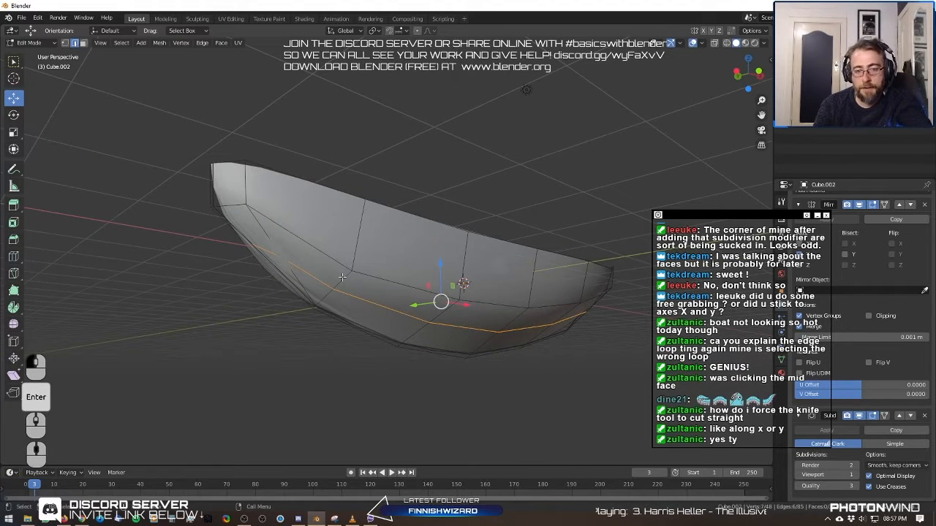
pyautogui.hotkey('ctrl', 'r')
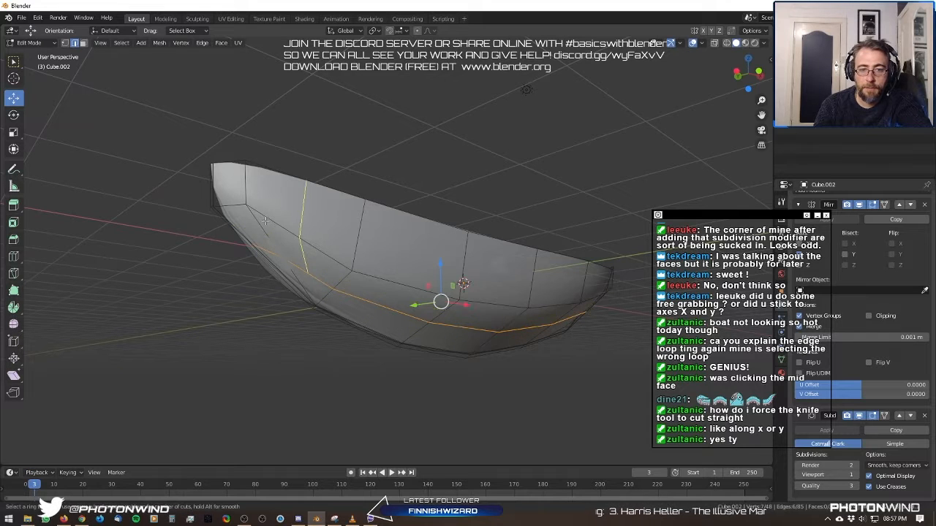
pyautogui.moveTo(327, 295); pyautogui.dragTo(354, 276, button='middle')
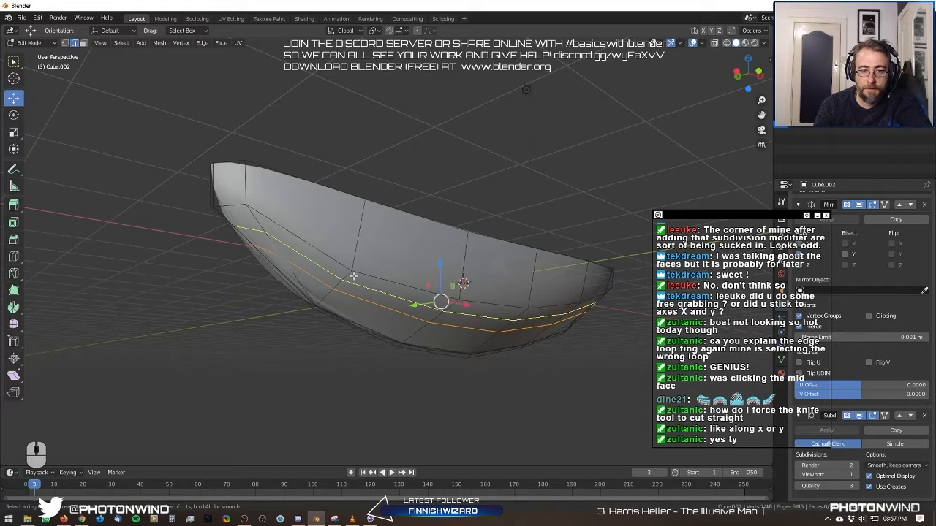
pyautogui.rightClick(286, 326)
pyautogui.moveTo(286, 326); pyautogui.dragTo(348, 297, button='middle')
pyautogui.scroll(3, 437, 219)
pyautogui.hotkey('ctrl', 'r')
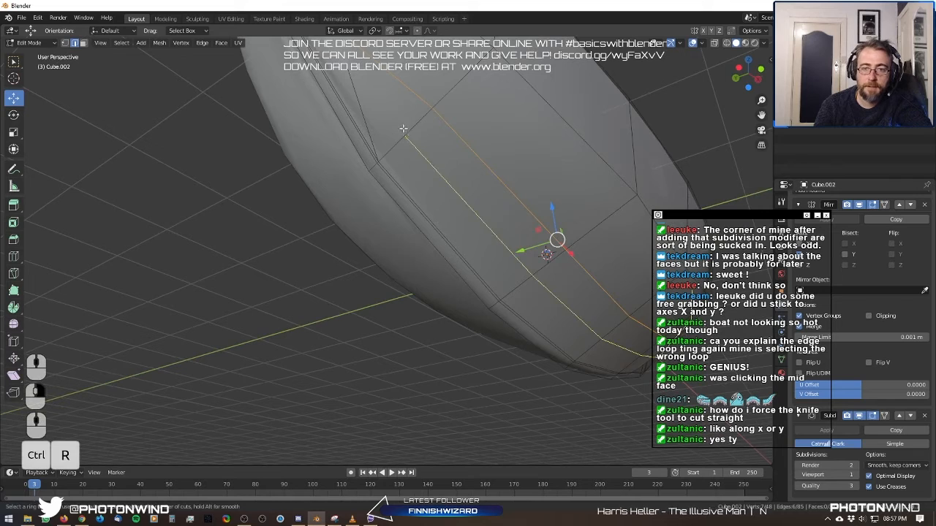
pyautogui.rightClick(537, 297)
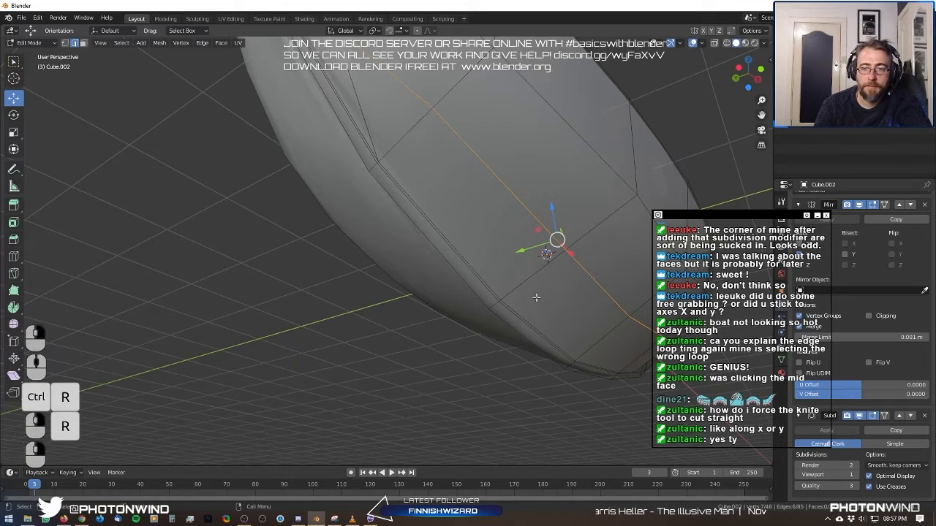
# Switch the hull between Edit Mode and Object Mode to compare its smoothed surface, and undo the last change.
pyautogui.scroll(-4, 468, 270)
pyautogui.moveTo(380, 212); pyautogui.dragTo(441, 268, button='middle')
pyautogui.scroll(-3, 345, 236)
pyautogui.press('Tab')
pyautogui.press('Tab')
pyautogui.press('Tab')
pyautogui.press('Tab')
pyautogui.hotkey('ctrl', 'z')
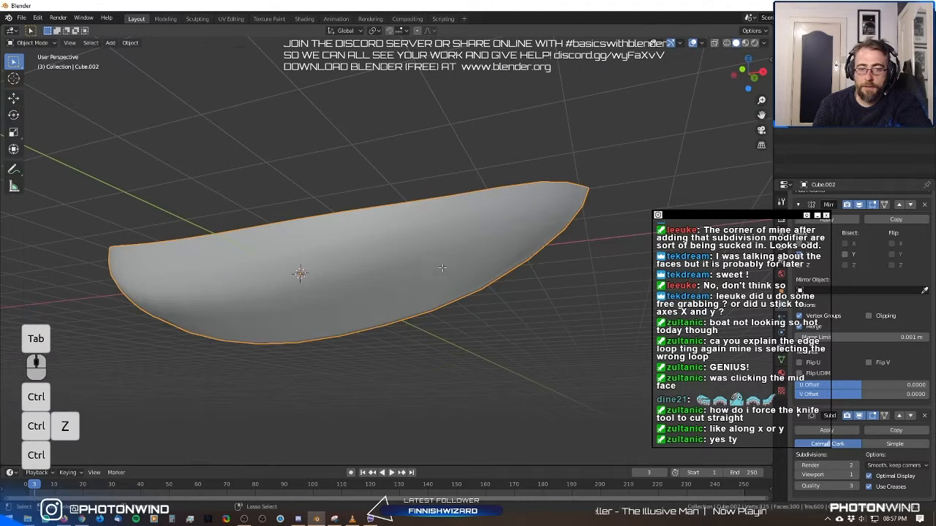
# Undo the lower loop cut and Knife an edge from the crosswise edge's midpoint through the diagonal's midpoint to the keel-side edge.
pyautogui.hotkey('ctrl', 'z')
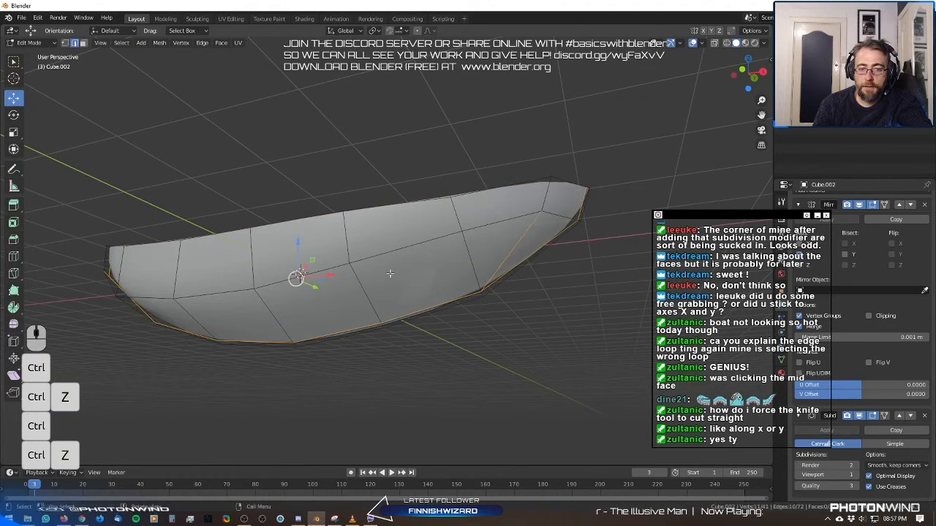
pyautogui.moveTo(398, 273)
pyautogui.mouseDown(button='middle')
pyautogui.moveTo(351, 278)
pyautogui.moveTo(383, 278)
pyautogui.mouseUp(button='middle')
pyautogui.press('k')
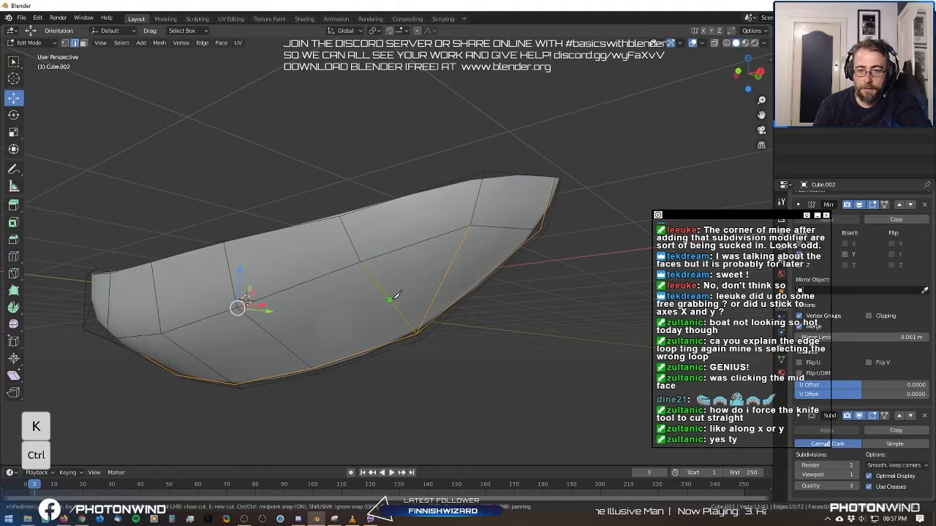
pyautogui.keyDown('ctrl'); pyautogui.click(390, 299); pyautogui.keyUp('ctrl')
pyautogui.keyDown('ctrl'); pyautogui.click(454, 270); pyautogui.keyUp('ctrl')
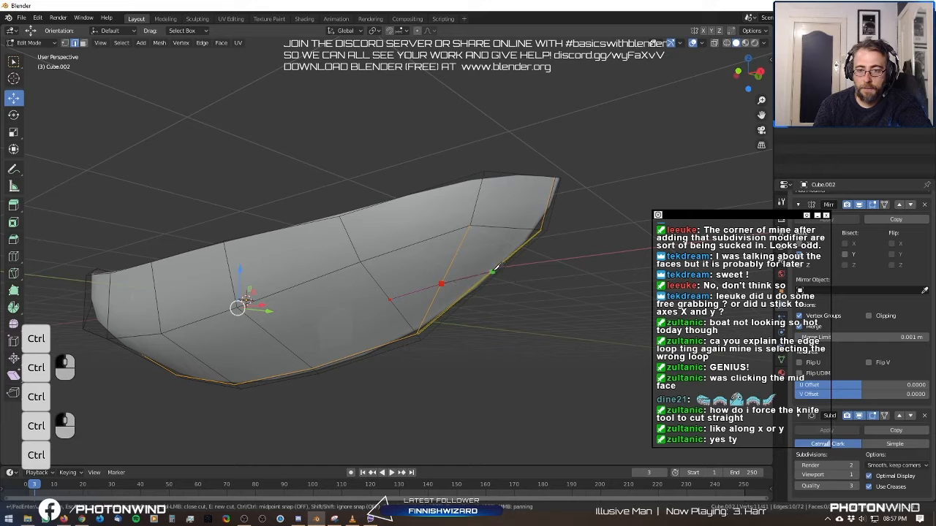
pyautogui.click(491, 272)
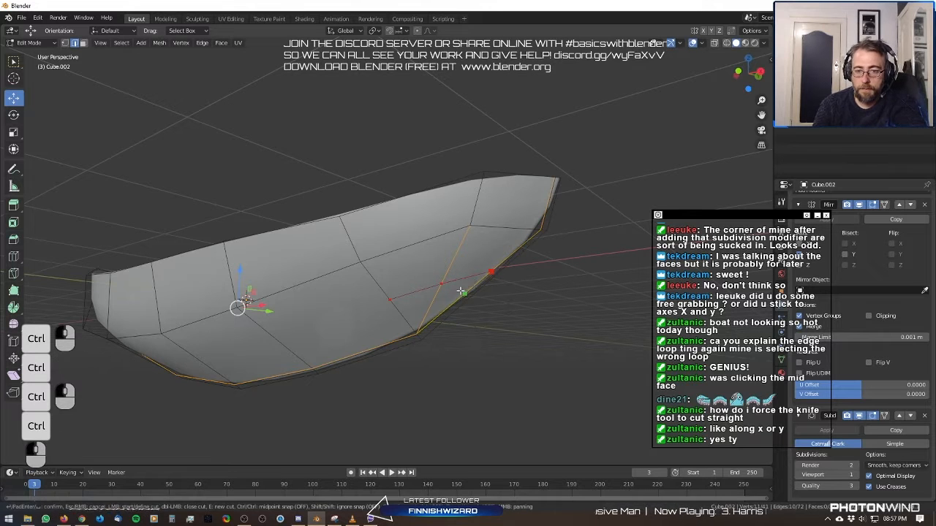
pyautogui.press('Return')
pyautogui.moveTo(461, 291); pyautogui.dragTo(334, 297, button='middle')
pyautogui.press('k')
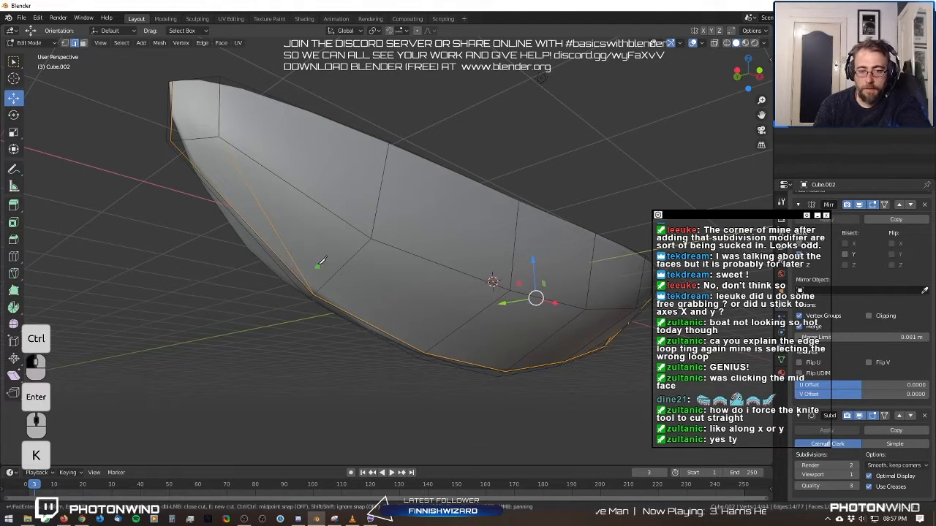
pyautogui.keyDown('ctrl'); pyautogui.click(348, 264); pyautogui.keyUp('ctrl')
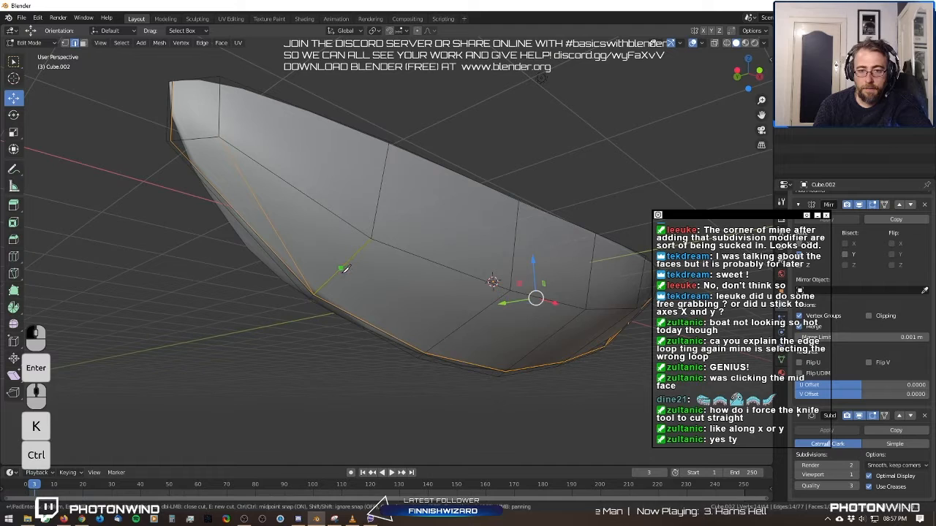
pyautogui.keyDown('ctrl'); pyautogui.click(272, 215); pyautogui.keyUp('ctrl')
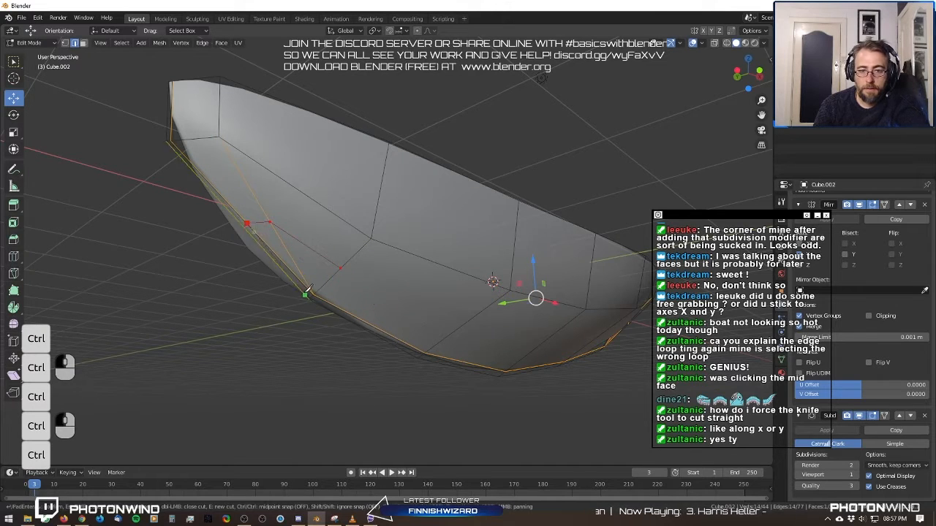
pyautogui.rightClick(238, 208)
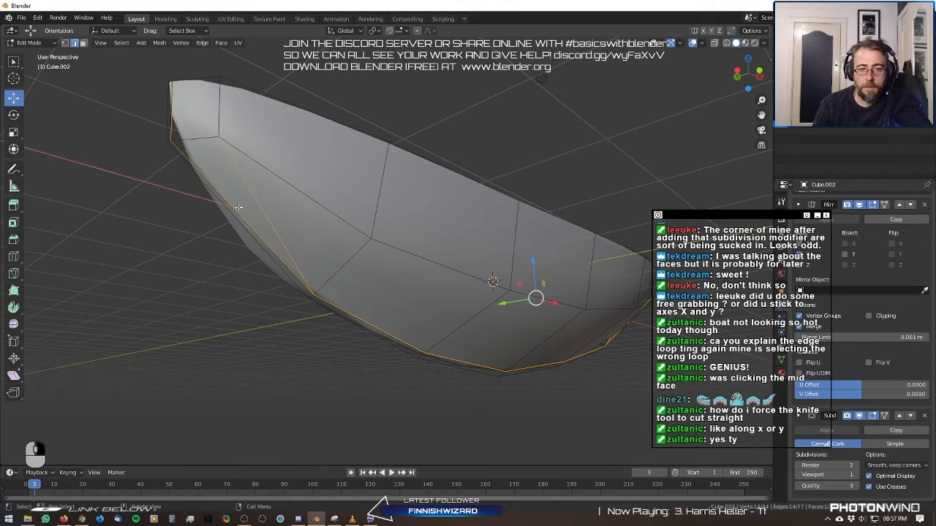
# Knife a matching edge at the hull's opposite end, from the crosswise edge's midpoint through the diagonal's midpoint to the keel-side edge.
pyautogui.press('k')
pyautogui.keyDown('ctrl'); pyautogui.click(353, 257); pyautogui.keyUp('ctrl')
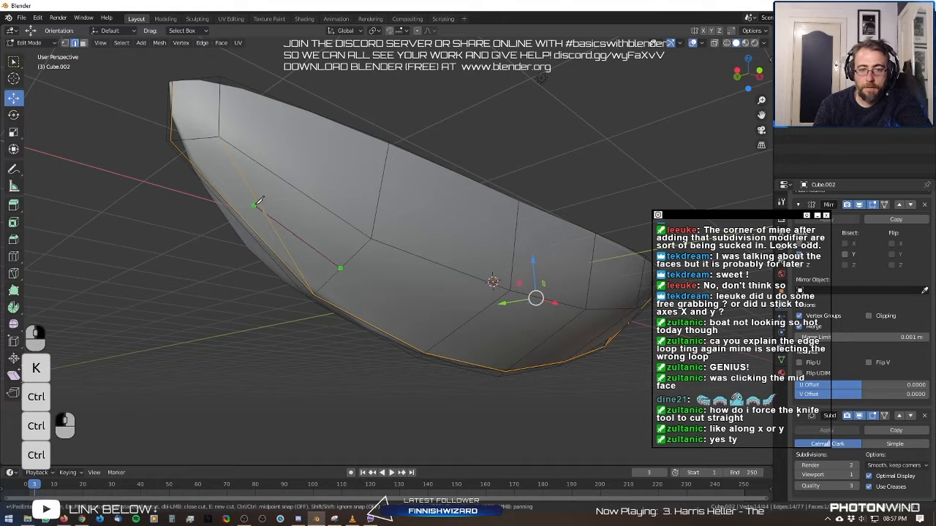
pyautogui.keyDown('ctrl'); pyautogui.click(268, 212); pyautogui.keyUp('ctrl')
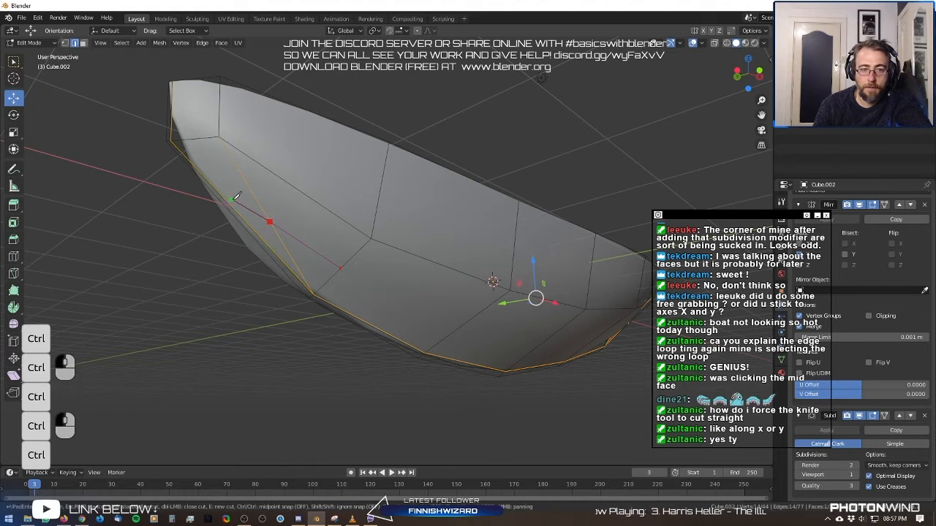
pyautogui.click(231, 198)
pyautogui.press('Return')
# Add one lengthwise loop cut through the lower faces in the middle of the hull, with a slide factor of 0.
pyautogui.moveTo(231, 197); pyautogui.dragTo(276, 246, button='middle')
pyautogui.hotkey('ctrl', 'r')
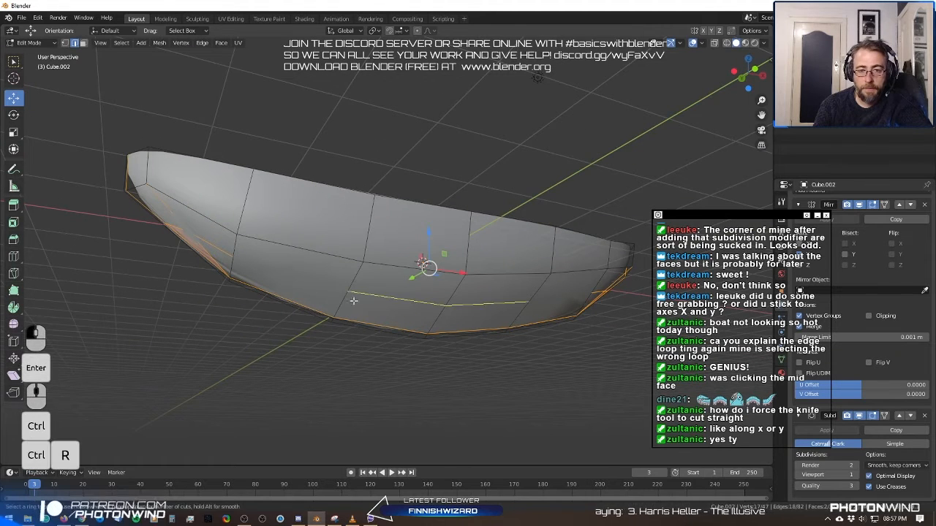
pyautogui.click(353, 300)
pyautogui.rightClick(353, 301)
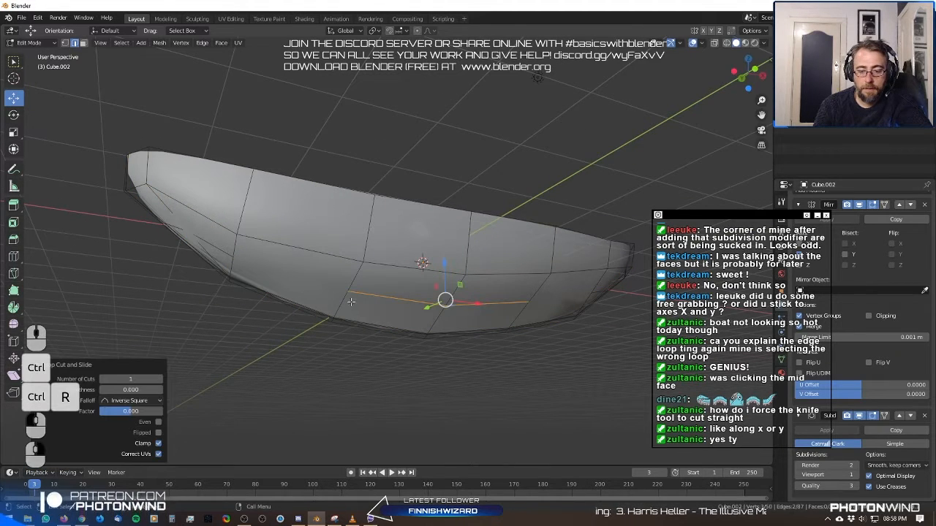
# Connect both ends of the new lower loop to the cut edges at the hull's ends with Knife cuts.
pyautogui.press('k')
pyautogui.click(349, 289)
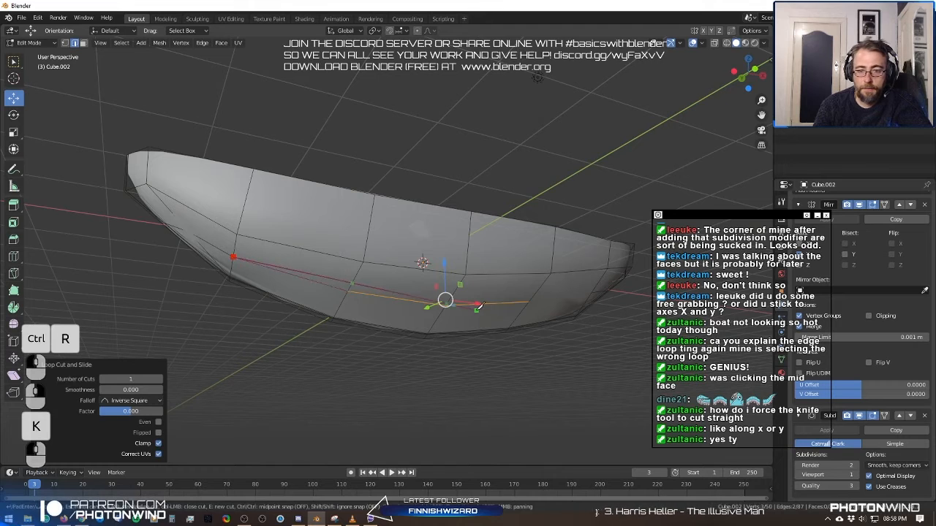
pyautogui.press('Return')
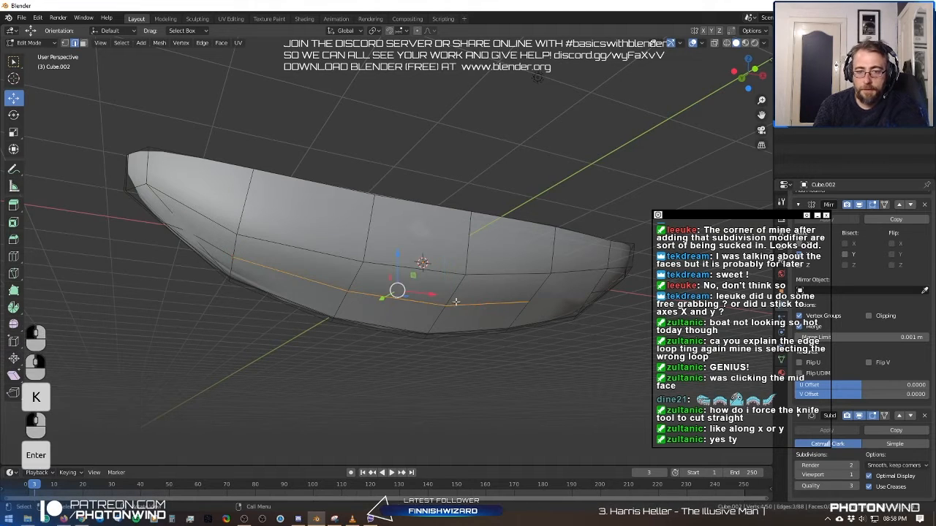
pyautogui.press('k')
pyautogui.click(529, 302)
pyautogui.click(591, 293)
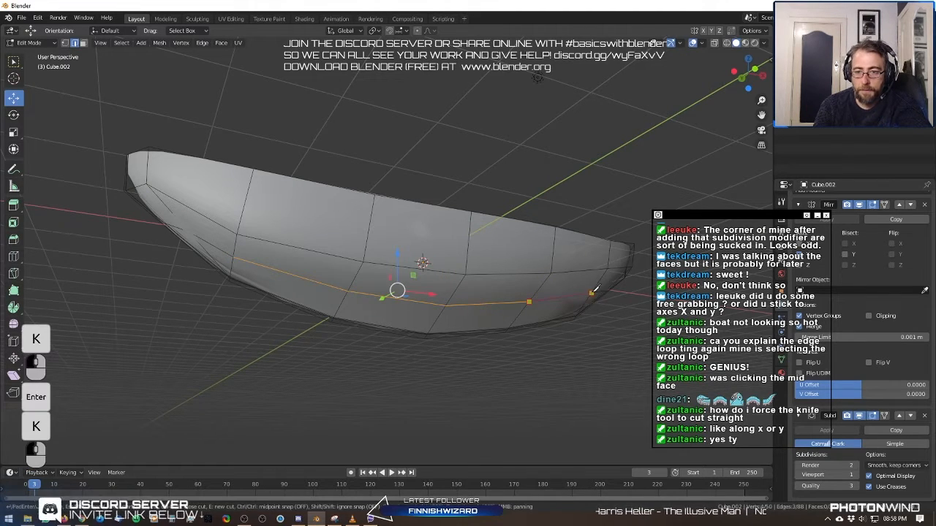
pyautogui.press('Return')
# Examine the smoothed hull from several sides, comparing Object Mode with Edit Mode.
pyautogui.scroll(-1, 557, 287)
pyautogui.press('Tab')
pyautogui.moveTo(539, 291); pyautogui.dragTo(303, 282, button='middle')
pyautogui.press('Tab')
pyautogui.scroll(4, 426, 321)
pyautogui.moveTo(329, 249); pyautogui.dragTo(369, 246, button='middle')
pyautogui.press('Tab')
pyautogui.press('Tab')
pyautogui.scroll(3, 377, 266)
pyautogui.scroll(-2, 376, 267)
# Add three lengthwise loop cuts through the hull's upper side faces, with a slide factor of 0.
pyautogui.hotkey('ctrl', 'r')
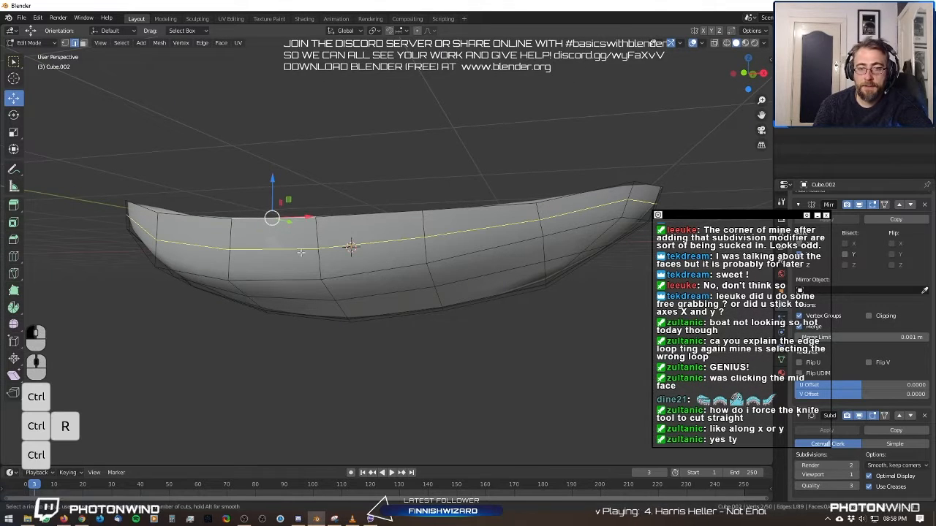
pyautogui.scroll(3, 318, 249)
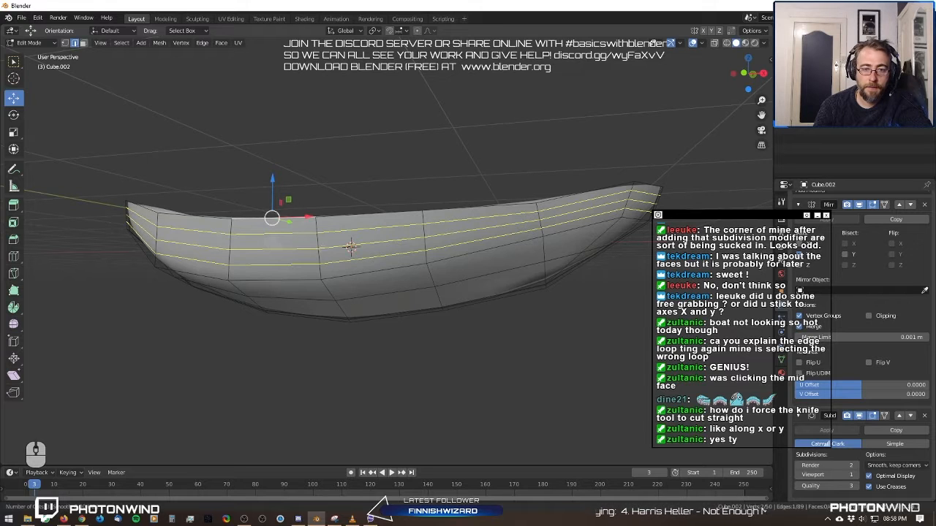
pyautogui.click(321, 249)
pyautogui.rightClick(325, 250)
# Add two unslid lengthwise loop cuts to each of the two lower strips of hull faces.
pyautogui.moveTo(352, 295); pyautogui.dragTo(323, 251, button='middle')
pyautogui.hotkey('ctrl', 'r')
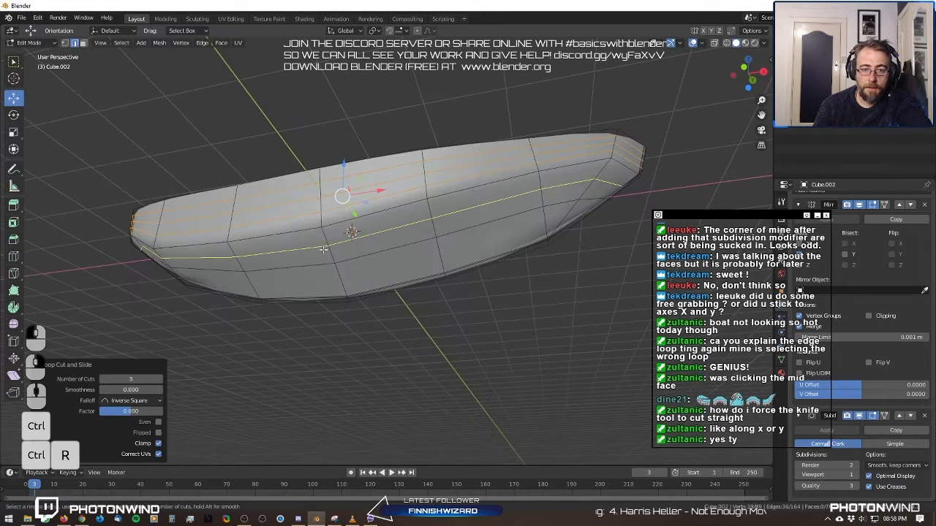
pyautogui.click(325, 248)
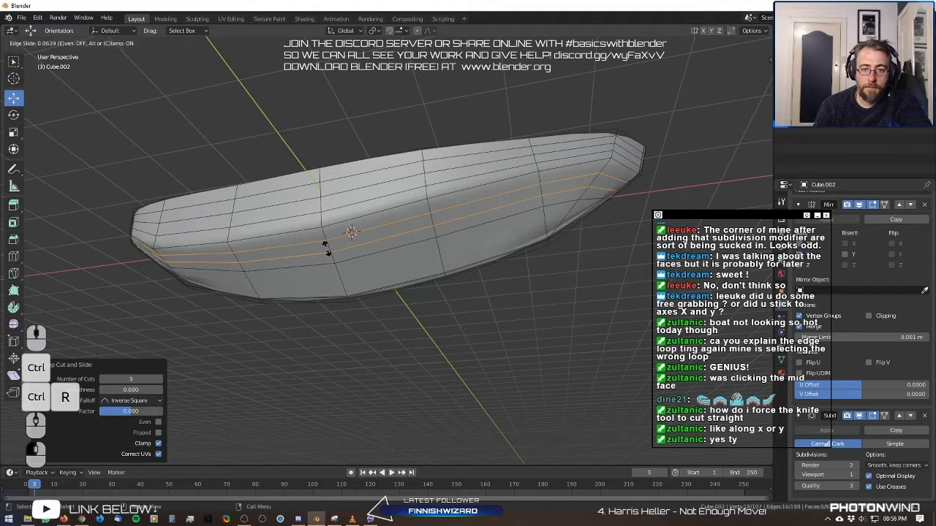
pyautogui.rightClick(326, 249)
pyautogui.hotkey('ctrl', 'r')
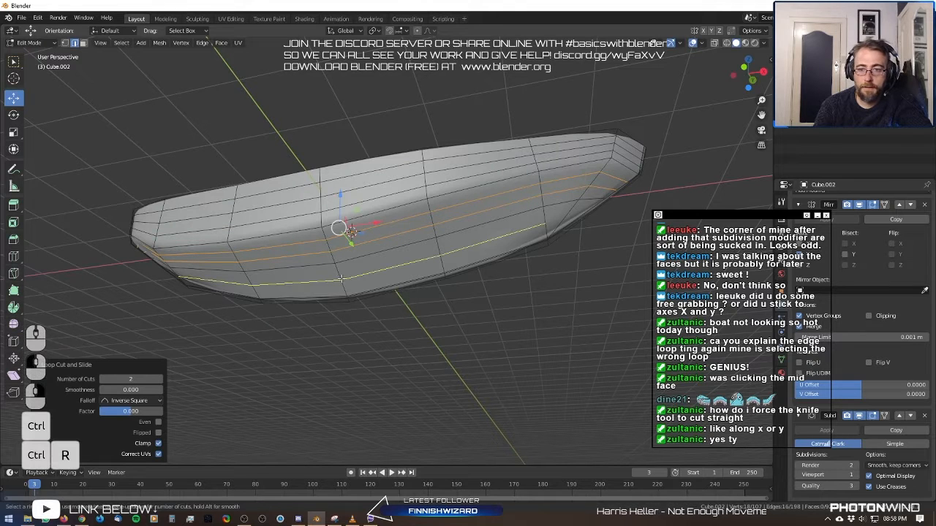
pyautogui.click(341, 278)
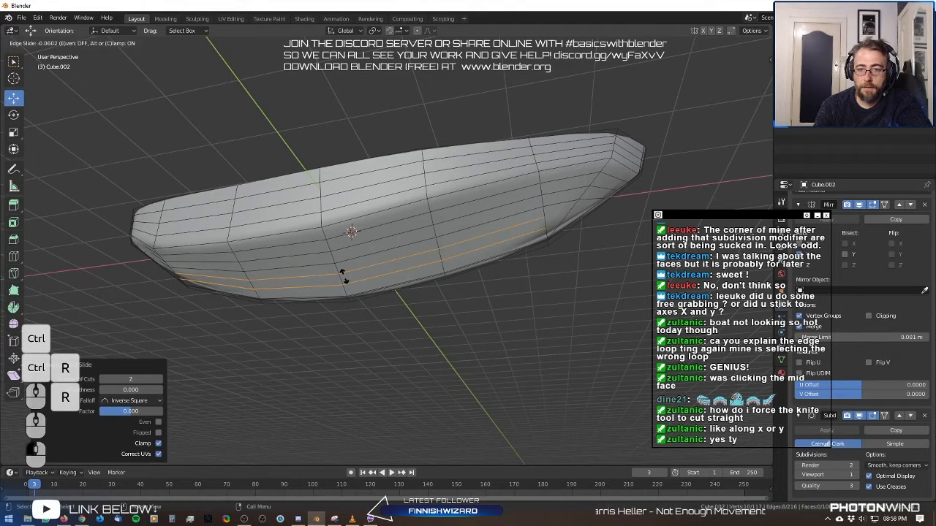
pyautogui.rightClick(343, 277)
# Extend the two keel-side loops at one end of the hull with Knife cuts across the diagonal edge to the keel-side edge.
pyautogui.moveTo(365, 276); pyautogui.dragTo(417, 238, button='middle')
pyautogui.scroll(2, 416, 238)
pyautogui.keyDown('shift'); pyautogui.moveTo(444, 187); pyautogui.dragTo(364, 234, button='middle'); pyautogui.keyUp('shift')
pyautogui.press('k')
pyautogui.click(373, 248)
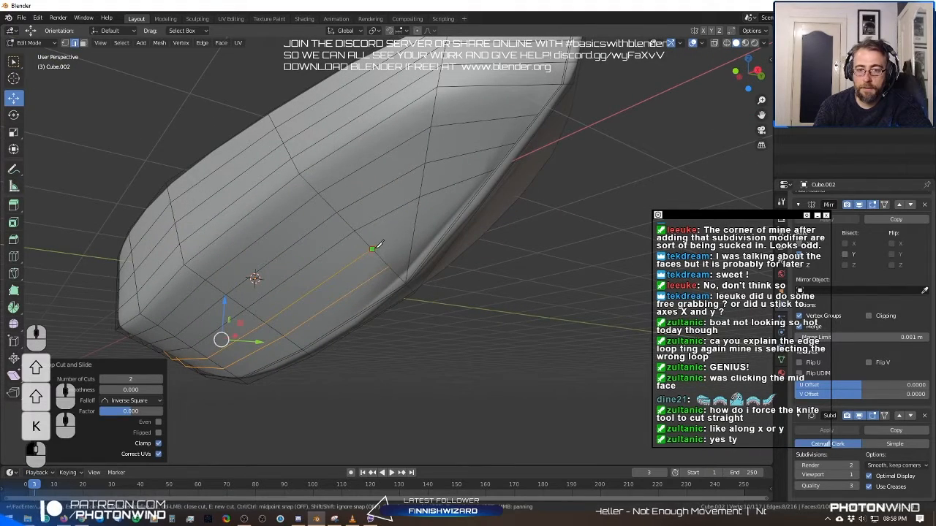
pyautogui.click(415, 226)
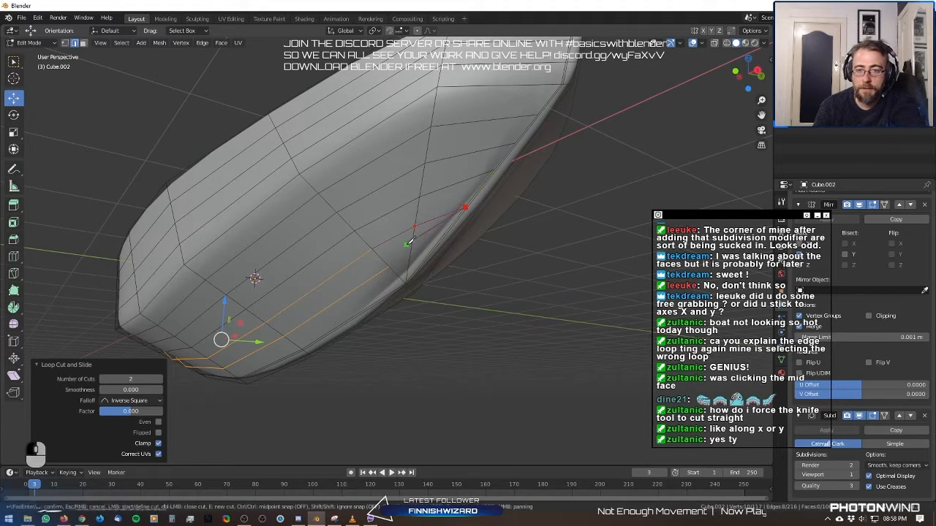
pyautogui.press('Return')
pyautogui.press('k')
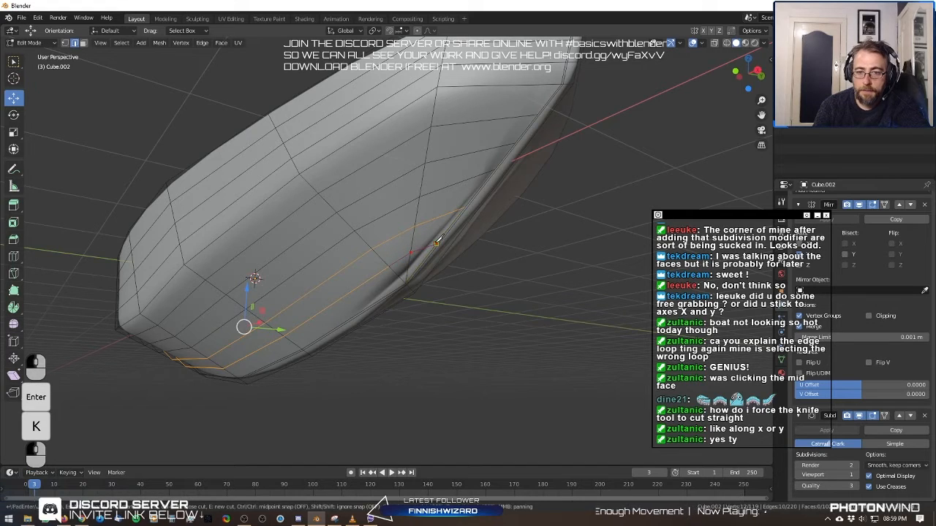
pyautogui.press('Return')
# Extend the same two keel-side loops at the hull's opposite end with Knife cuts across the diagonal to the keel-side edge.
pyautogui.moveTo(439, 243); pyautogui.dragTo(337, 283, button='middle')
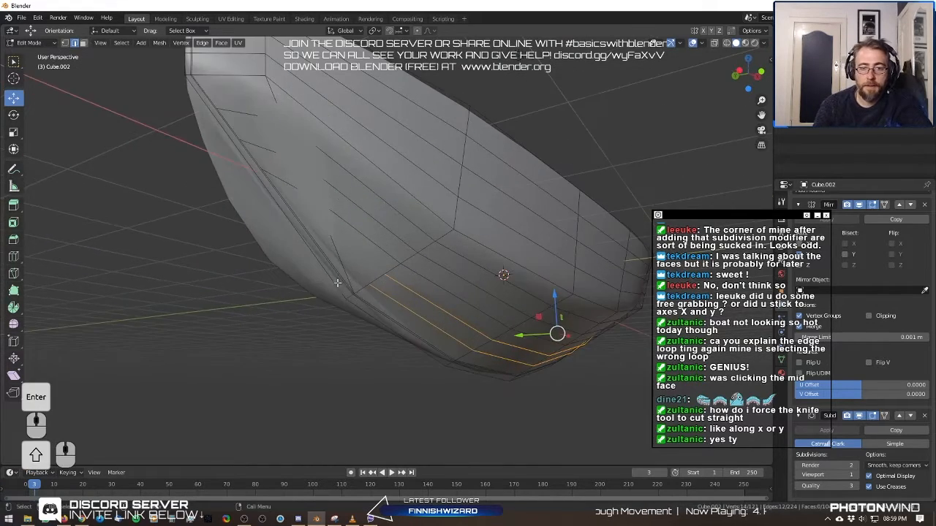
pyautogui.scroll(1, 354, 290)
pyautogui.press('k')
pyautogui.click(383, 288)
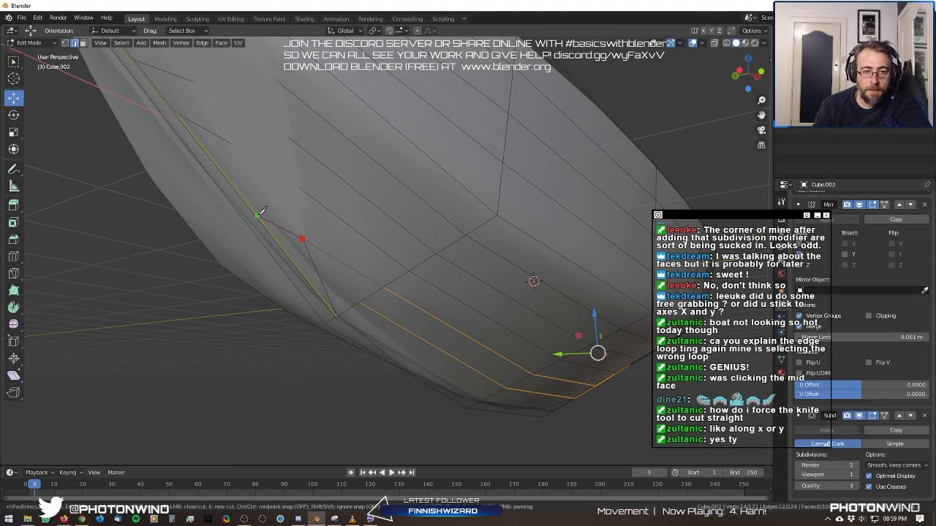
pyautogui.click(291, 231)
pyautogui.press('Return')
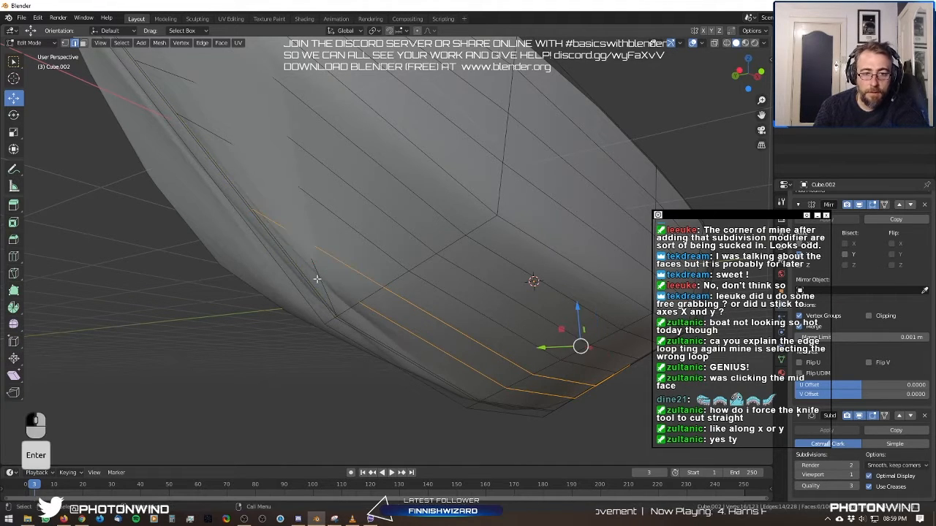
pyautogui.press('k')
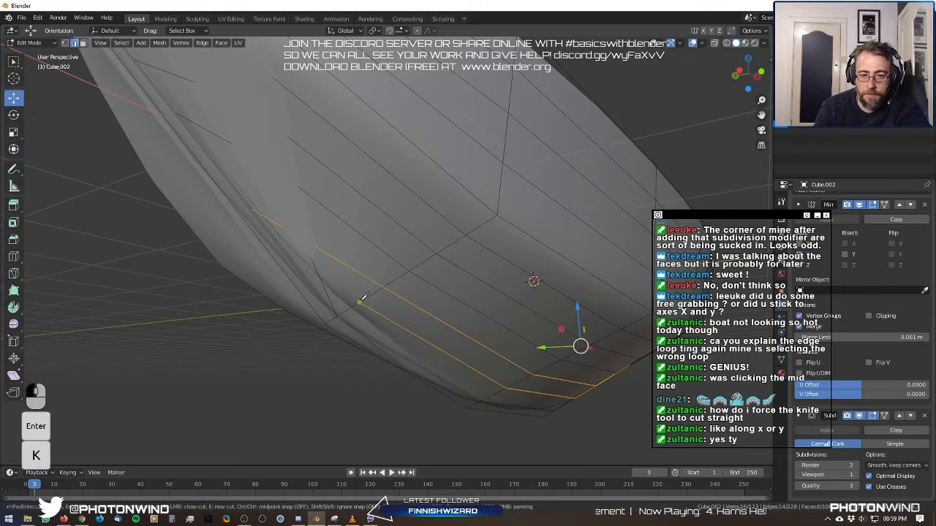
pyautogui.click(361, 299)
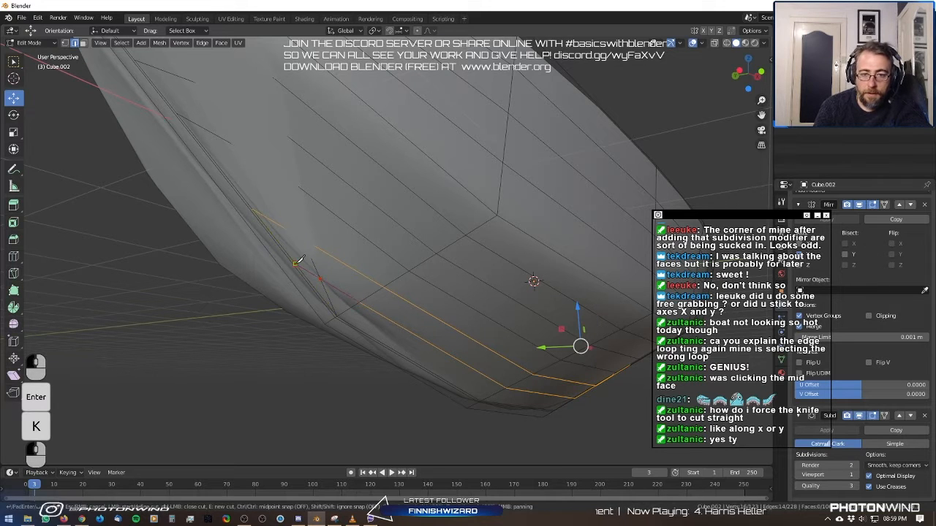
pyautogui.press('Return')
# Check the shading of the refined hull up close and from afar, in both Object Mode and Edit Mode.
pyautogui.scroll(-5, 300, 267)
pyautogui.moveTo(341, 291); pyautogui.dragTo(299, 303, button='middle')
pyautogui.press('Tab')
pyautogui.press('Tab')
pyautogui.scroll(4, 247, 322)
pyautogui.press('Tab')
pyautogui.scroll(-2, 290, 324)
pyautogui.press('Tab')
pyautogui.scroll(-3, 314, 334)
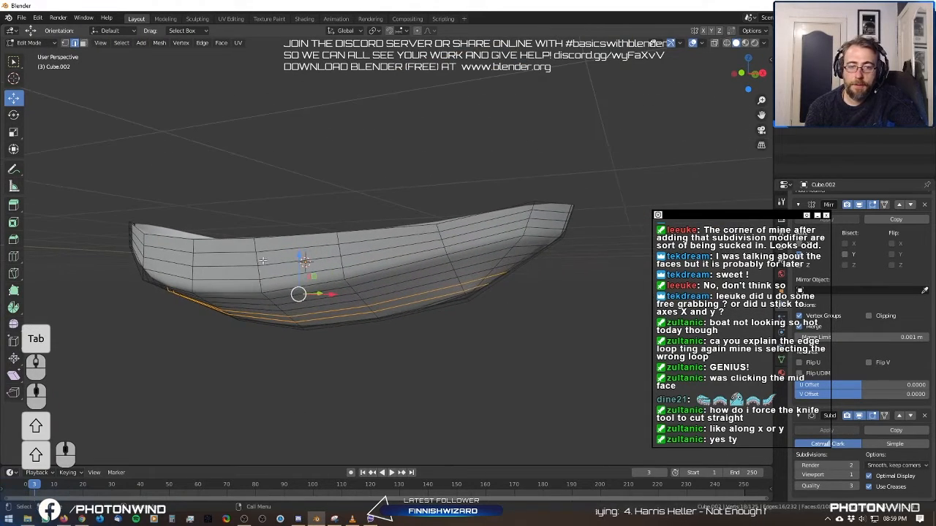
pyautogui.moveTo(263, 260)
pyautogui.mouseDown(button='middle')
pyautogui.moveTo(277, 283)
pyautogui.moveTo(270, 272)
pyautogui.mouseUp(button='middle')
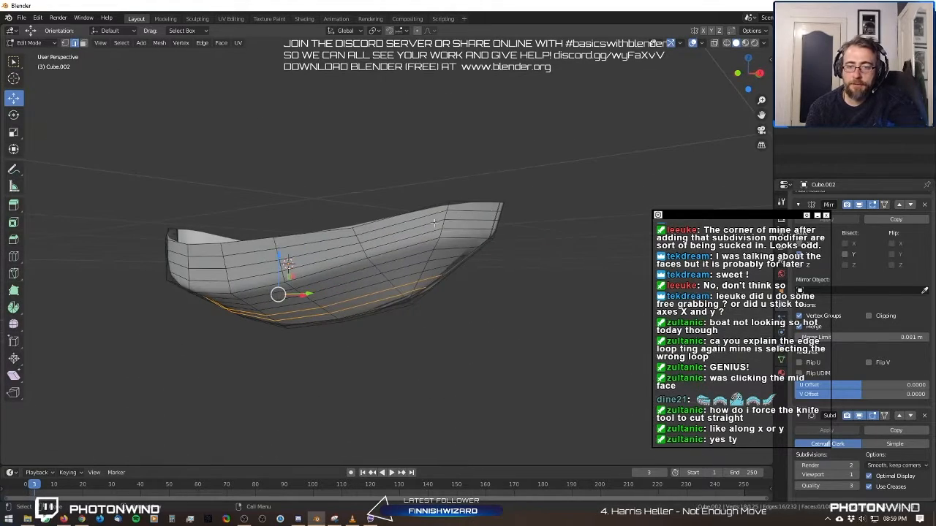
# Switch to face selection and select the hull's uppermost lengthwise face loop.
pyautogui.moveTo(353, 322); pyautogui.dragTo(386, 311, button='middle')
pyautogui.keyDown('alt'); pyautogui.click(339, 264); pyautogui.keyUp('alt')
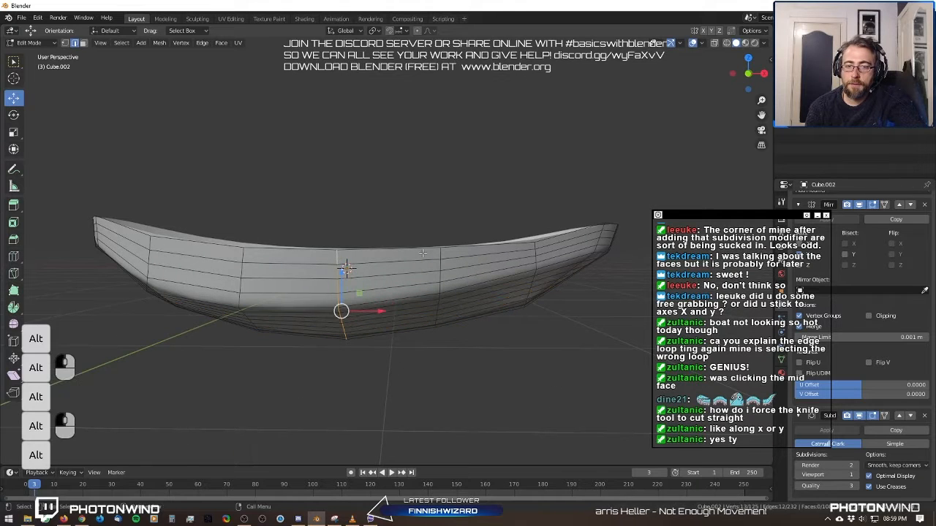
pyautogui.scroll(3, 422, 253)
pyautogui.click(83, 42)
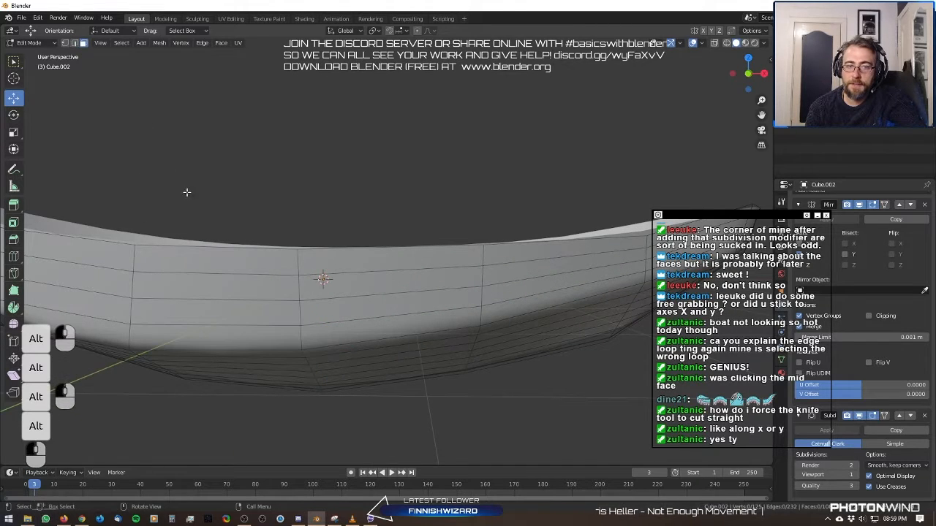
pyautogui.keyDown('alt'); pyautogui.click(299, 260); pyautogui.keyUp('alt')
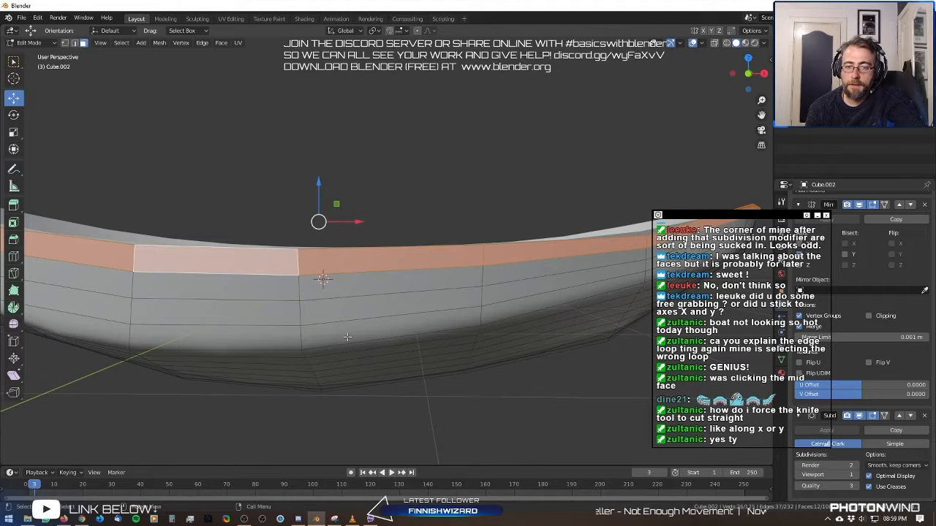
# Try to move the selected top face loop away from the hull while it is attached, and cancel the move.
pyautogui.press('g')
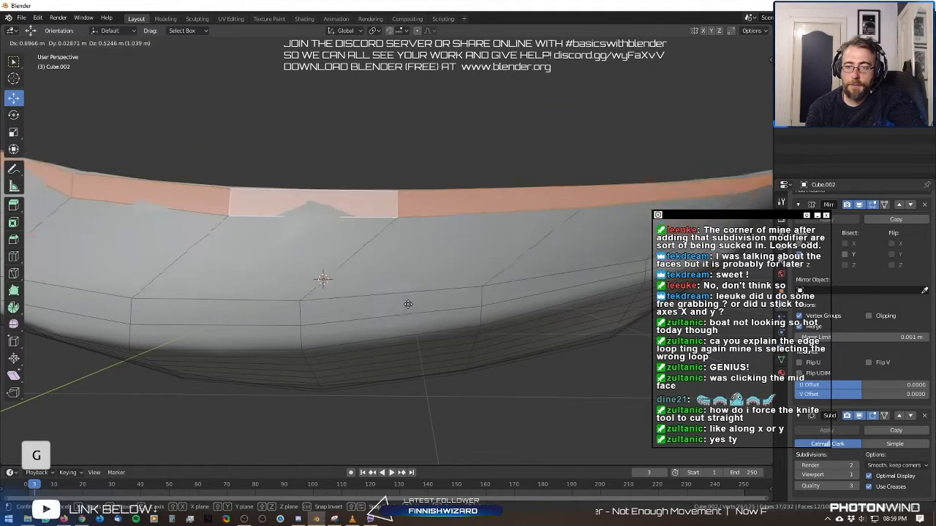
pyautogui.rightClick(358, 342)
pyautogui.moveTo(358, 342); pyautogui.dragTo(294, 347, button='middle')
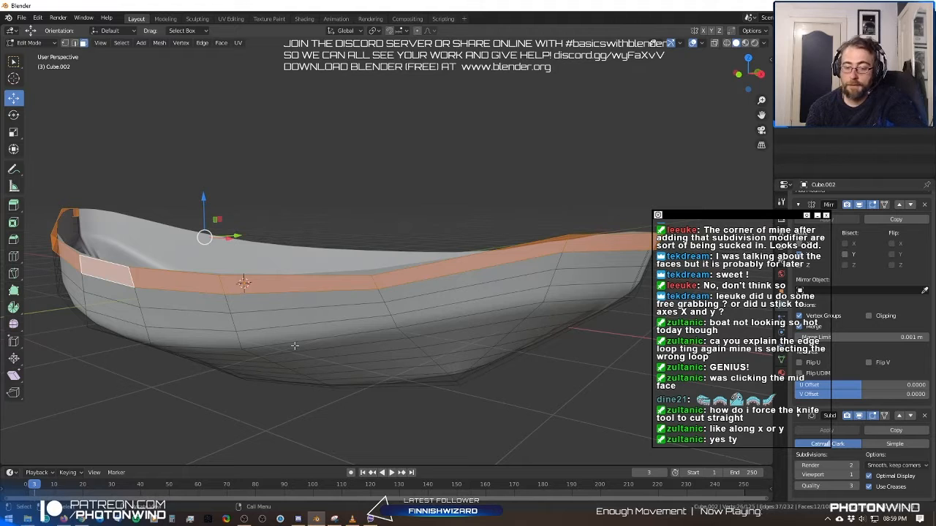
pyautogui.hotkey('ctrl', 'z')
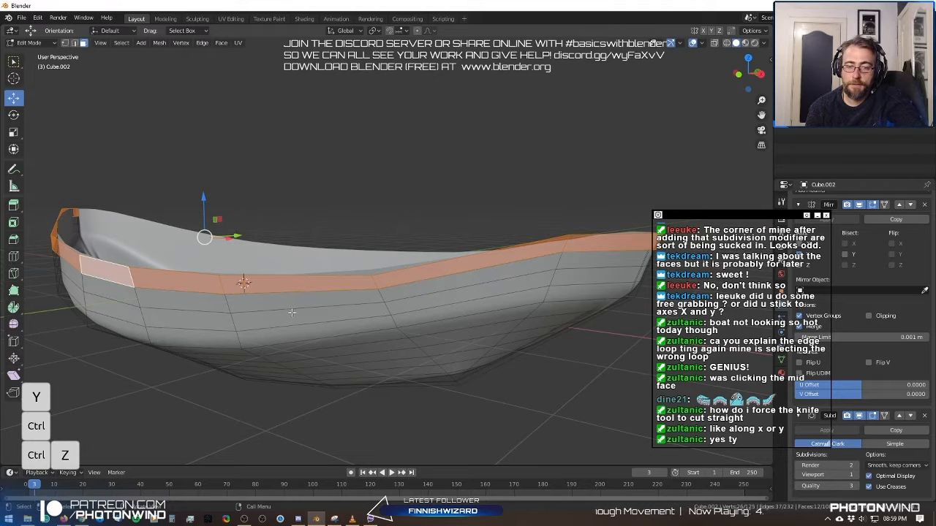
# Separate the selected top face loop from the hull into its own object by Selection.
pyautogui.press('space')
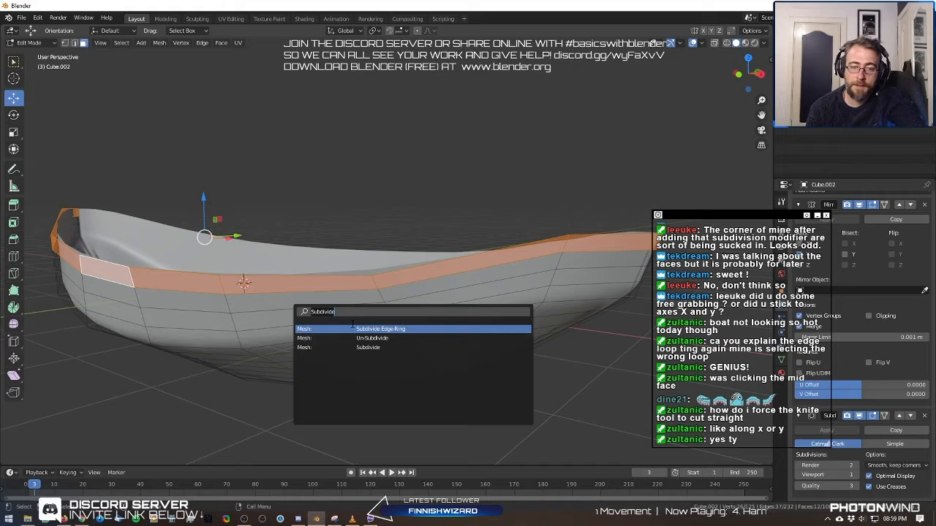
pyautogui.write('sep')
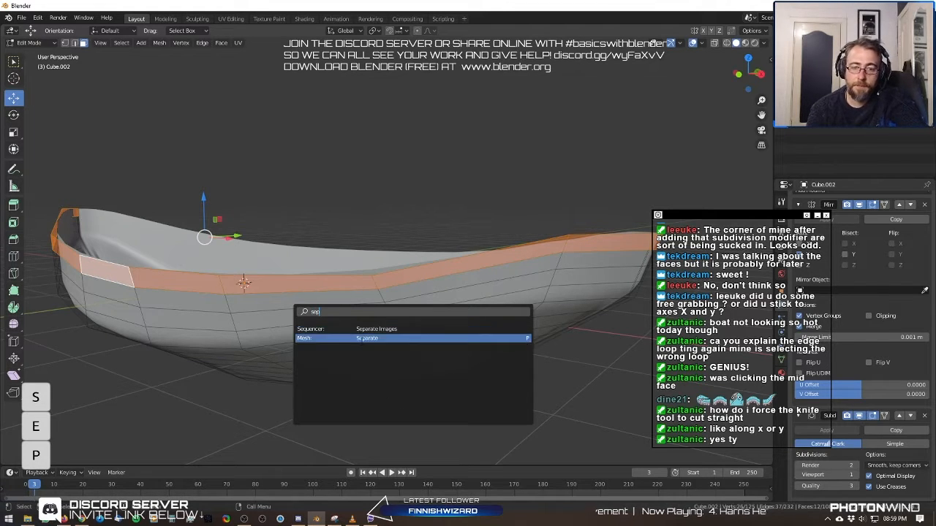
pyautogui.click(363, 339)
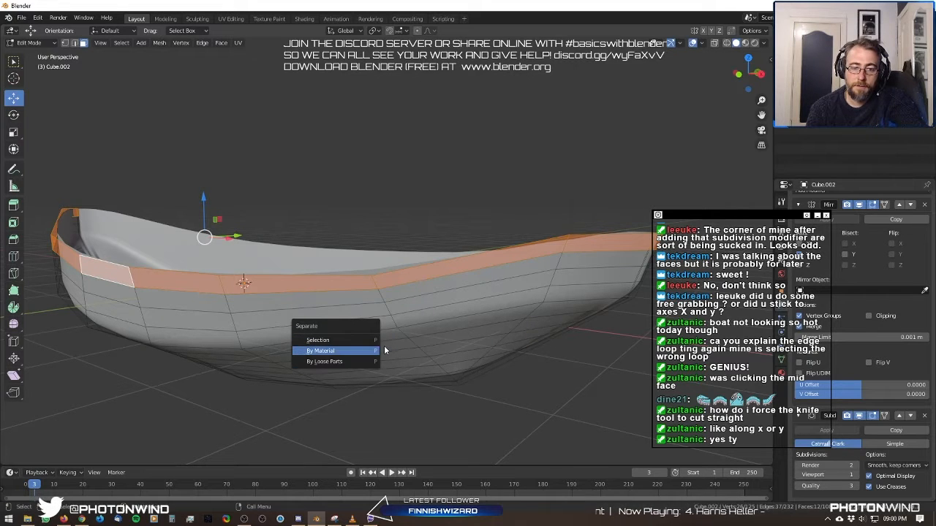
pyautogui.click(335, 343)
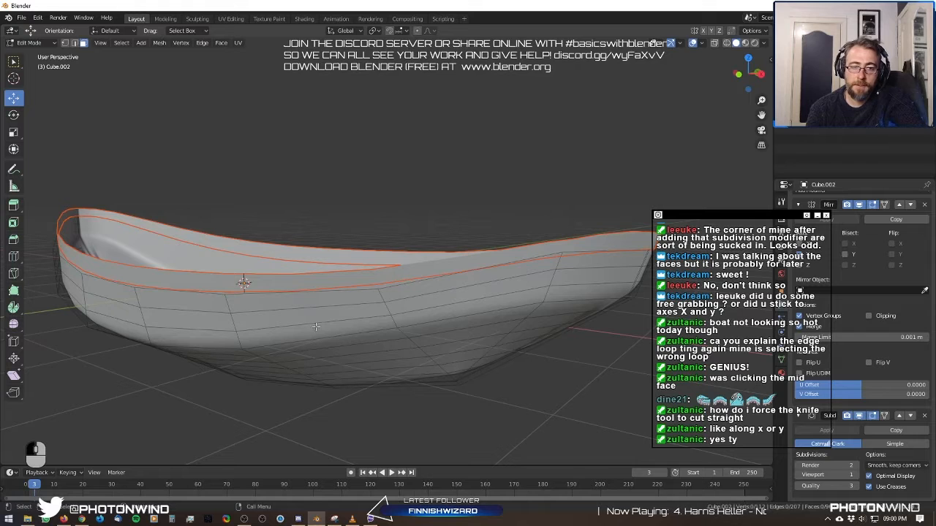
# Trial-move the separated top strip off the hull in Object Mode from several angles, cancelling each move.
pyautogui.moveTo(349, 310); pyautogui.dragTo(305, 326, button='middle')
pyautogui.press('Tab')
pyautogui.press('g')
pyautogui.rightClick(296, 247)
pyautogui.press('g')
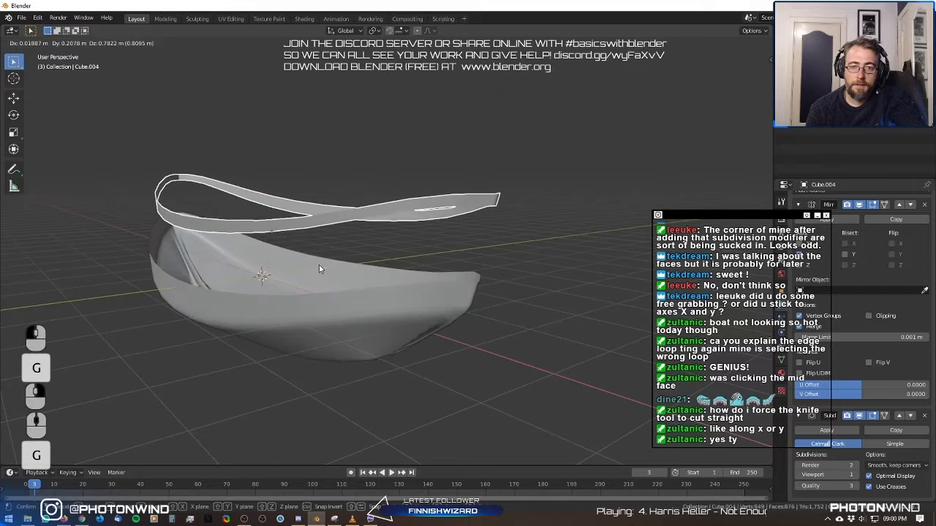
pyautogui.rightClick(319, 269)
pyautogui.moveTo(319, 269); pyautogui.dragTo(266, 284, button='middle')
pyautogui.press('g')
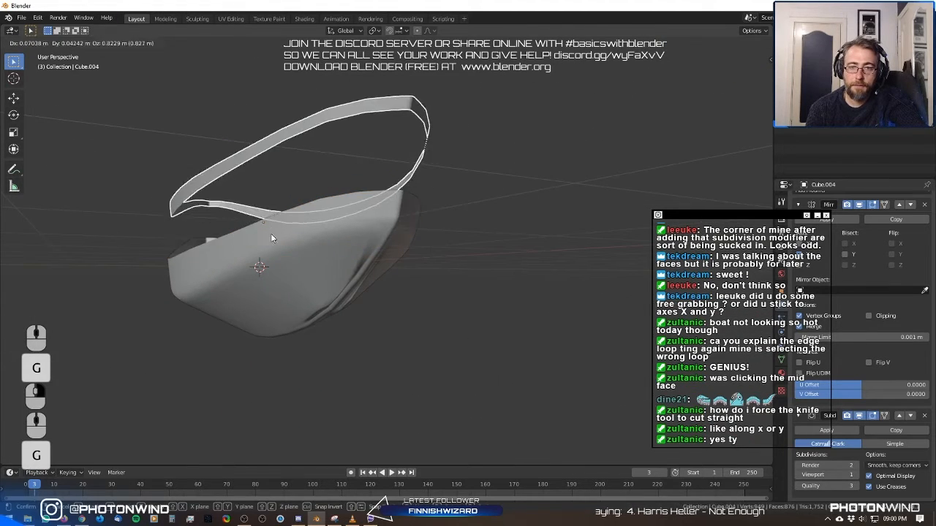
pyautogui.rightClick(271, 234)
pyautogui.moveTo(271, 235); pyautogui.dragTo(309, 253, button='middle')
pyautogui.press('g')
pyautogui.rightClick(234, 237)
pyautogui.press('g')
pyautogui.rightClick(238, 228)
pyautogui.press('g')
pyautogui.rightClick(327, 257)
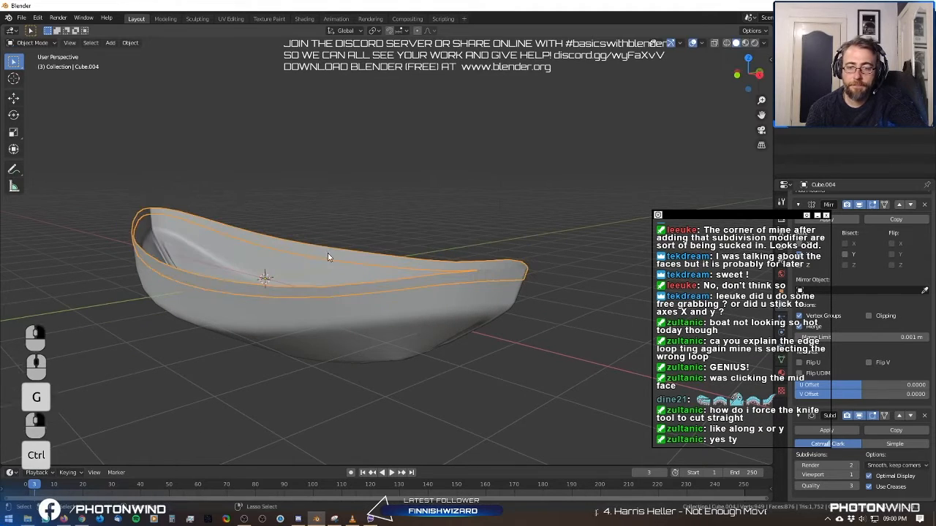
# Undo the separation of the top strip and return to editing the hull mesh.
pyautogui.hotkey('ctrl', 'z')
pyautogui.hotkey('ctrl', 'z')
pyautogui.hotkey('ctrl', 'z')
pyautogui.hotkey('ctrl', 'z')
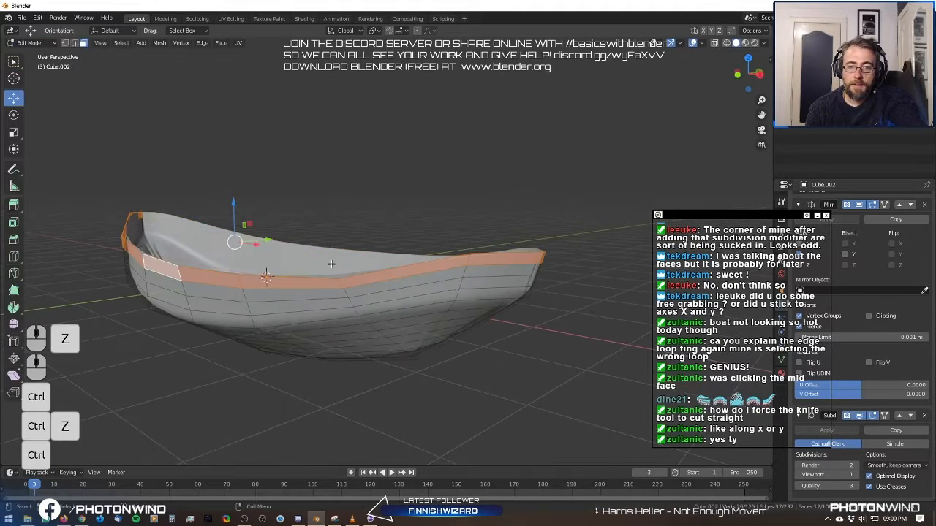
# Test-move the rejoined top face loop, cancel the move, and examine the strips along the hull's side.
pyautogui.moveTo(331, 264); pyautogui.dragTo(340, 269, button='middle')
pyautogui.scroll(1, 341, 269)
pyautogui.scroll(-1, 347, 277)
pyautogui.press('g')
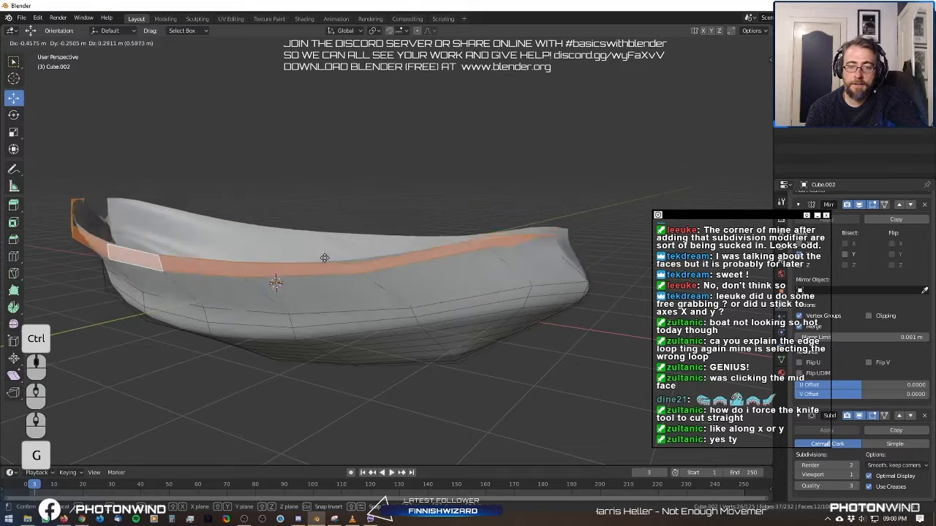
pyautogui.rightClick(326, 259)
pyautogui.moveTo(377, 285); pyautogui.dragTo(364, 306, button='middle')
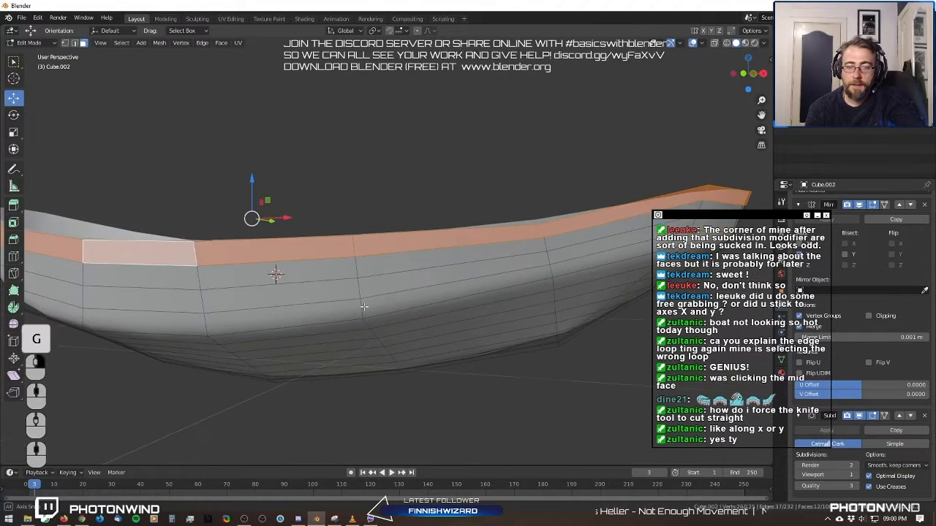
pyautogui.moveTo(346, 274); pyautogui.dragTo(324, 270, button='middle')
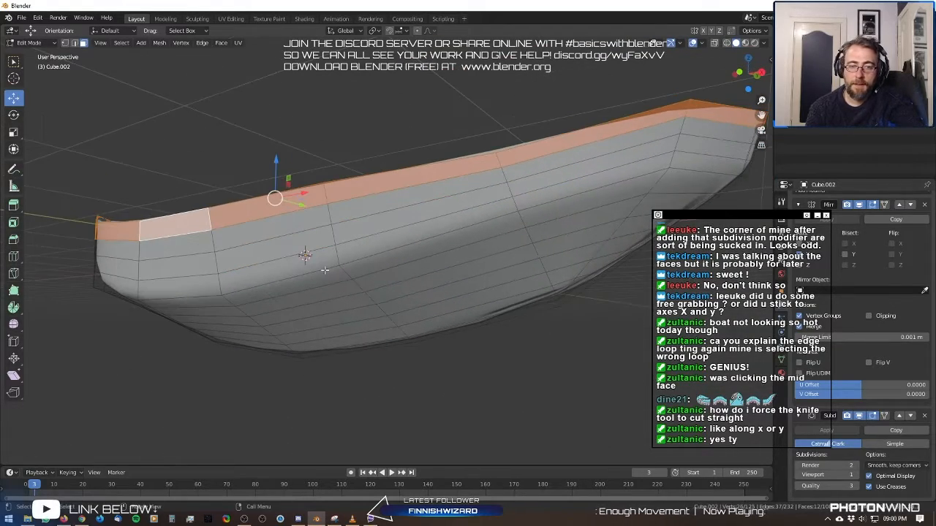
# In the right orthographic view, select the vertices midway along the lower hull in vertex mode and move them slightly outward and down.
pyautogui.press('KP_3')
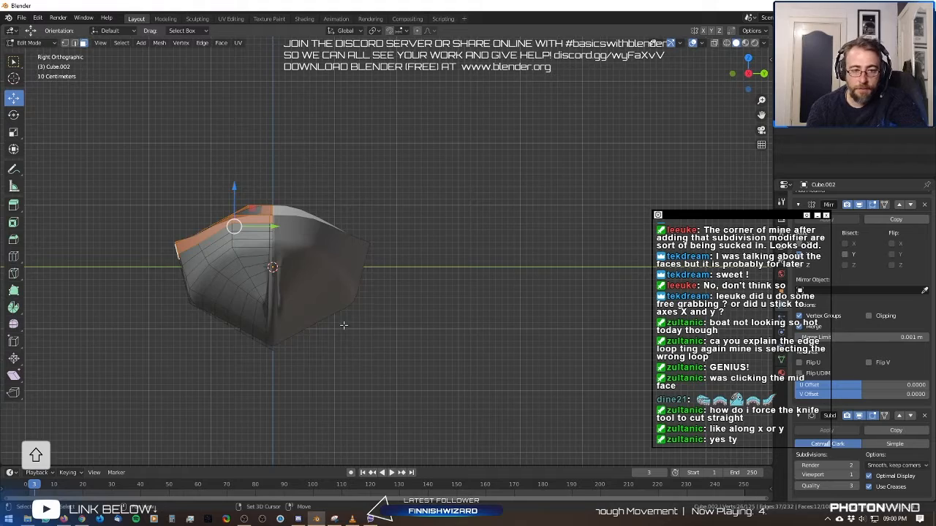
pyautogui.keyDown('shift'); pyautogui.moveTo(344, 325); pyautogui.dragTo(415, 284, button='middle'); pyautogui.keyUp('shift')
pyautogui.scroll(3, 439, 283)
pyautogui.keyDown('shift'); pyautogui.moveTo(305, 305); pyautogui.dragTo(416, 318, button='middle'); pyautogui.keyUp('shift')
pyautogui.scroll(1, 388, 317)
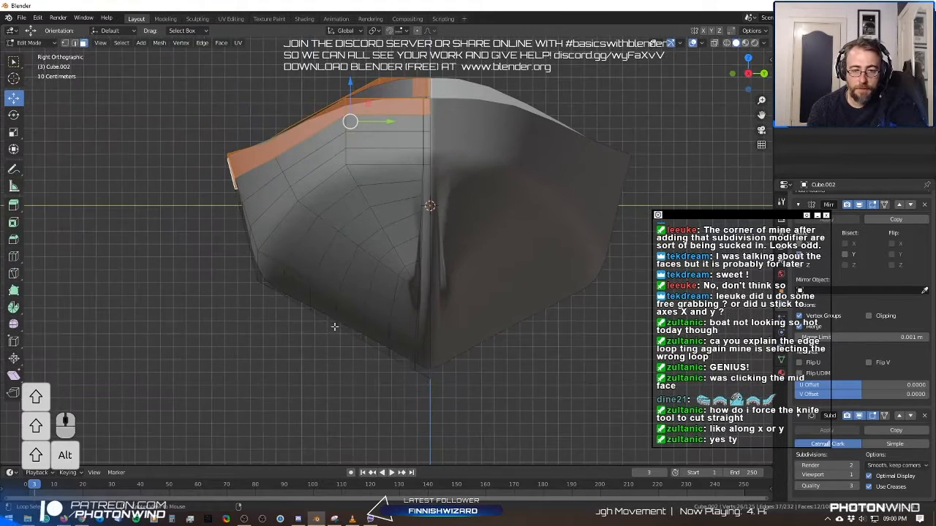
pyautogui.keyDown('alt'); pyautogui.click(353, 329); pyautogui.keyUp('alt')
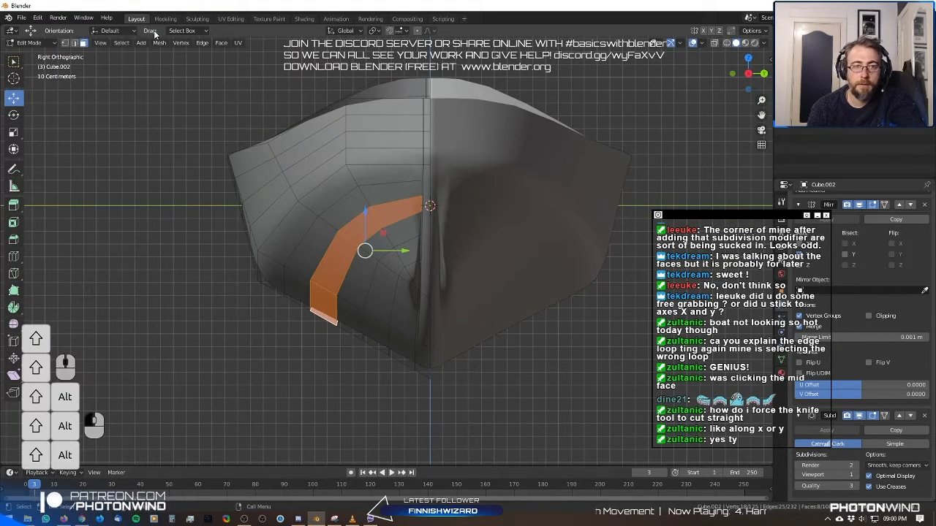
pyautogui.press('a')
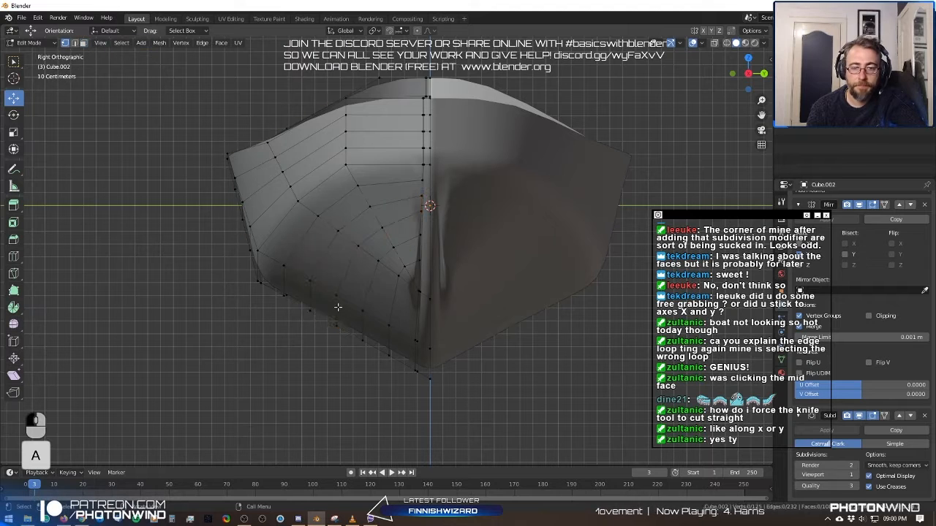
pyautogui.press('b')
pyautogui.moveTo(291, 287); pyautogui.dragTo(379, 368)
pyautogui.press('g')
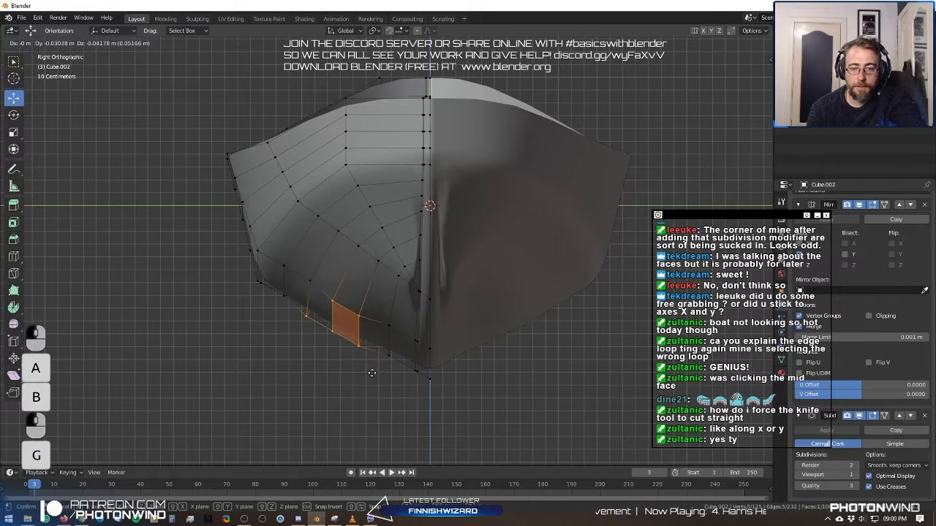
pyautogui.click(370, 377)
# Select the vertices near the hull's outer lower corner and move them slightly outward and down to round the profile.
pyautogui.press('a')
pyautogui.press('a')
pyautogui.press('b')
pyautogui.moveTo(256, 255); pyautogui.dragTo(316, 338)
pyautogui.press('g')
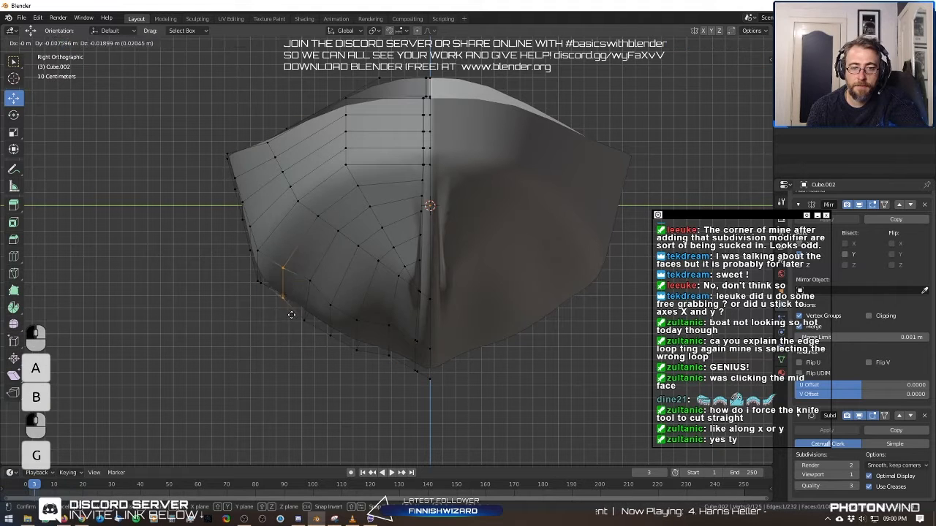
pyautogui.click(292, 318)
pyautogui.press('a')
pyautogui.press('a')
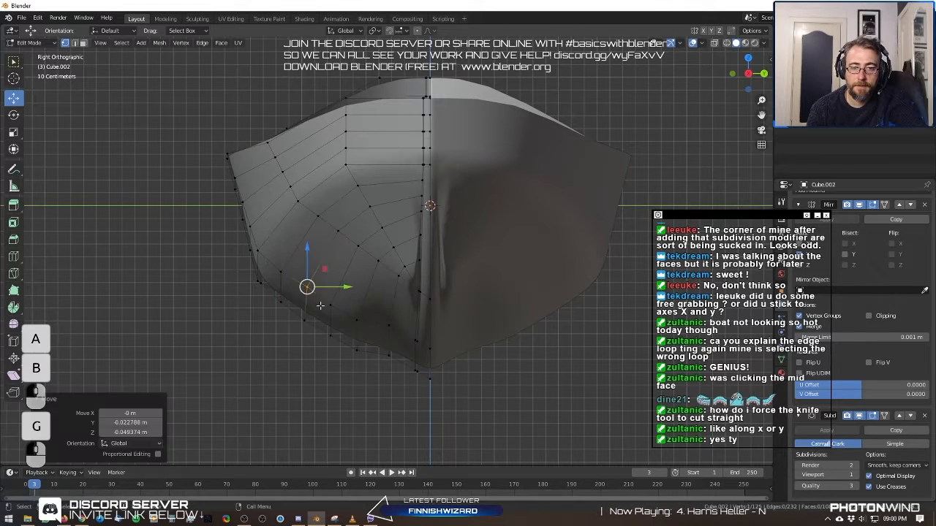
# Reposition the vertices beside the keel in two small moves to even out the lower hull curve.
pyautogui.press('b')
pyautogui.moveTo(372, 307); pyautogui.dragTo(389, 359)
pyautogui.press('g')
pyautogui.click(396, 349)
pyautogui.press('a')
pyautogui.press('a')
pyautogui.press('b')
pyautogui.press('g')
pyautogui.click(387, 361)
pyautogui.press('a')
pyautogui.press('a')
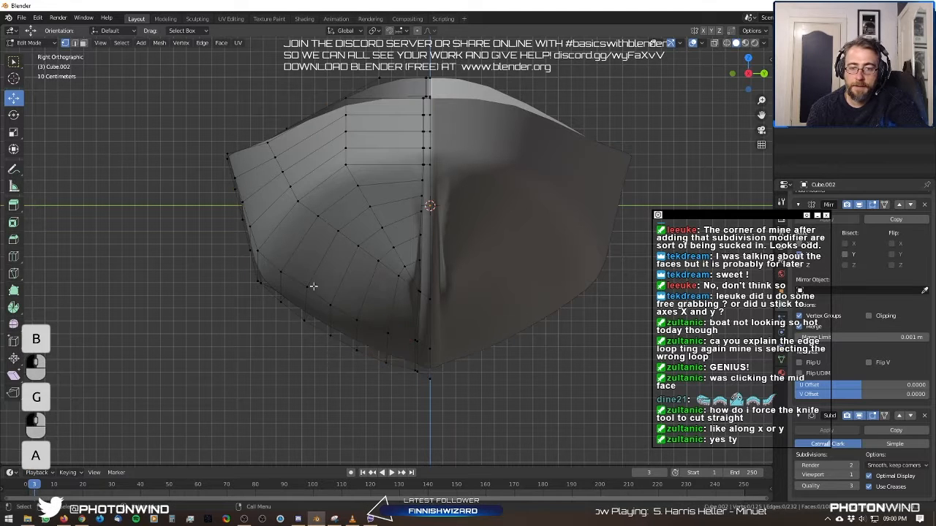
# Move the three middle vertices on the hull's outer side about -0.027 m in Y and -0.019 m in Z.
pyautogui.press('b')
pyautogui.moveTo(227, 199); pyautogui.dragTo(237, 209)
pyautogui.moveTo(256, 239); pyautogui.dragTo(257, 240)
pyautogui.press('g')
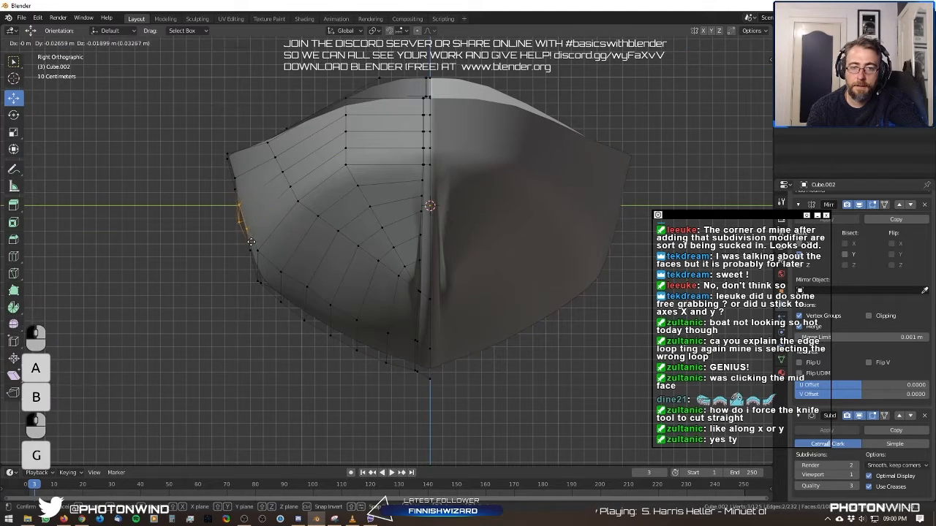
pyautogui.click(251, 242)
pyautogui.press('a')
pyautogui.press('a')
# Refine the hull's outer side by moving its vertices outward, shifting the lower ones about -0.03 m in Y and -0.011 m in Z.
pyautogui.press('b')
pyautogui.moveTo(221, 172); pyautogui.dragTo(259, 264)
pyautogui.press('g')
pyautogui.click(242, 203)
pyautogui.press('a')
pyautogui.press('a')
pyautogui.press('b')
pyautogui.press('g')
pyautogui.click(250, 258)
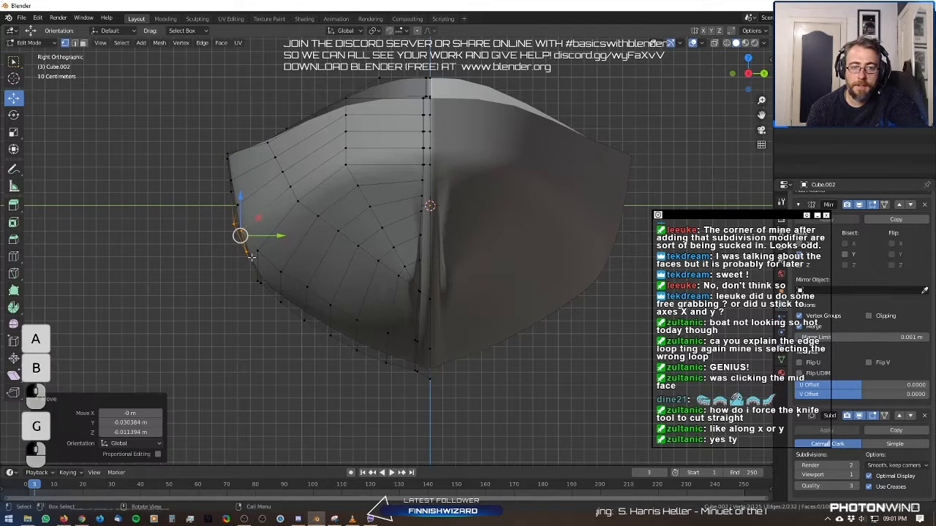
# Inspect the reshaped hull in Object Mode and from a side perspective.
pyautogui.press('Tab')
pyautogui.press('Tab')
pyautogui.press('Tab')
pyautogui.moveTo(260, 252); pyautogui.dragTo(346, 234, button='middle')
pyautogui.scroll(-5, 372, 224)
pyautogui.press('Tab')
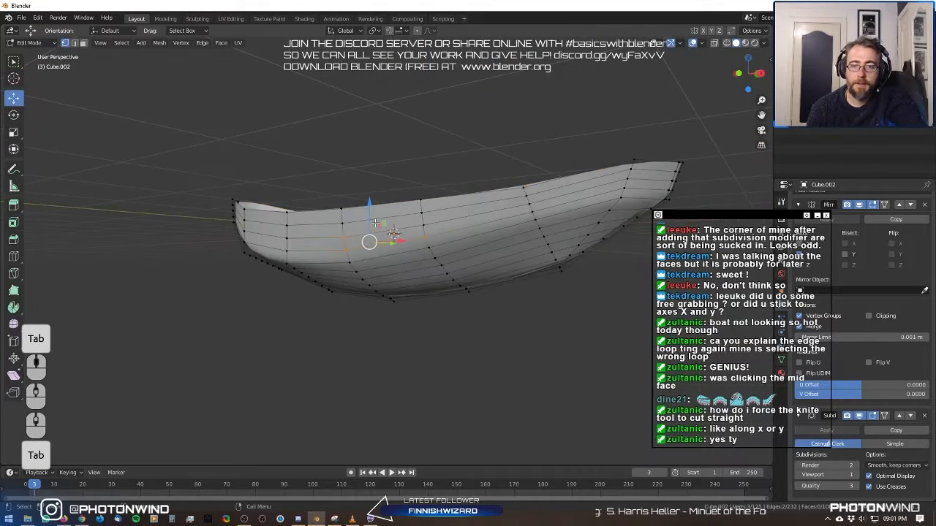
# Try Smooth Vertices on the entire hull mesh at a smoothing factor of about 1.009.
pyautogui.keyDown('alt'); pyautogui.click(408, 205); pyautogui.keyUp('alt')
pyautogui.keyDown('alt'); pyautogui.keyDown('shift'); pyautogui.click(410, 204); pyautogui.keyUp('shift'); pyautogui.keyUp('alt')
pyautogui.press('a')
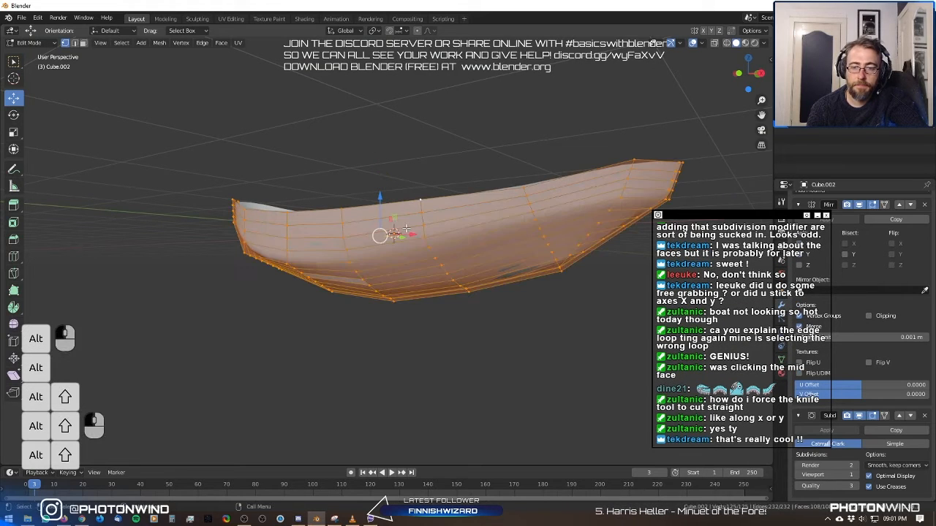
pyautogui.press('space')
pyautogui.write('smo')
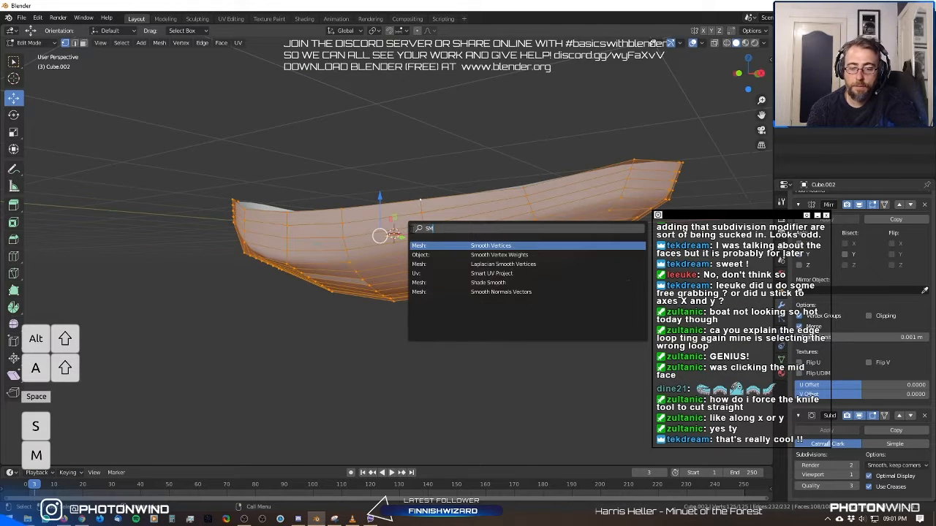
pyautogui.click(487, 246)
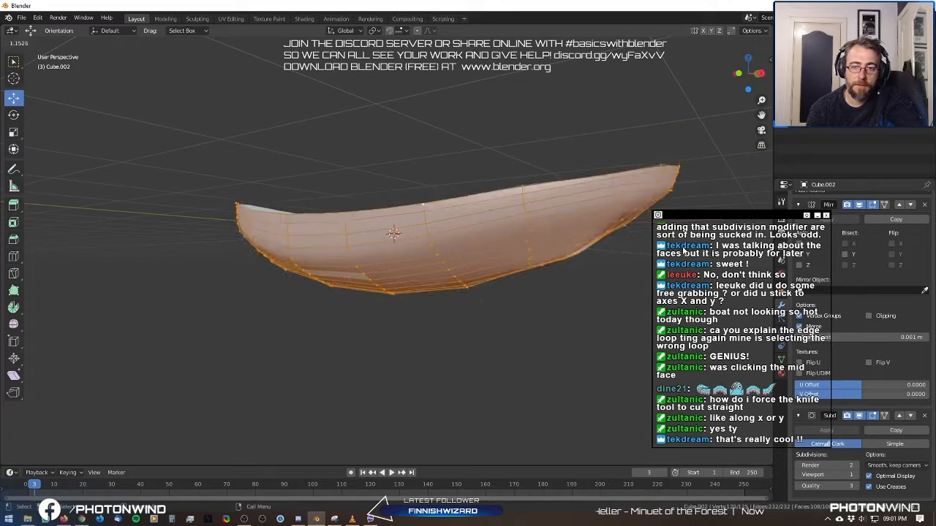
pyautogui.click(639, 246)
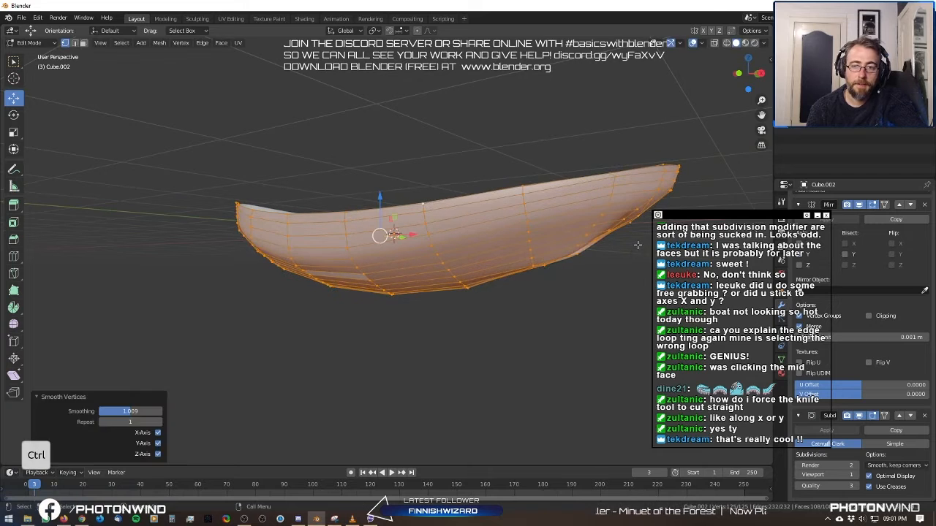
pyautogui.hotkey('ctrl', 'z')
# Switch to face selection and remove the narrow face loop along the hull's centreline from the full selection.
pyautogui.moveTo(637, 245); pyautogui.dragTo(520, 242, button='middle')
pyautogui.scroll(3, 519, 241)
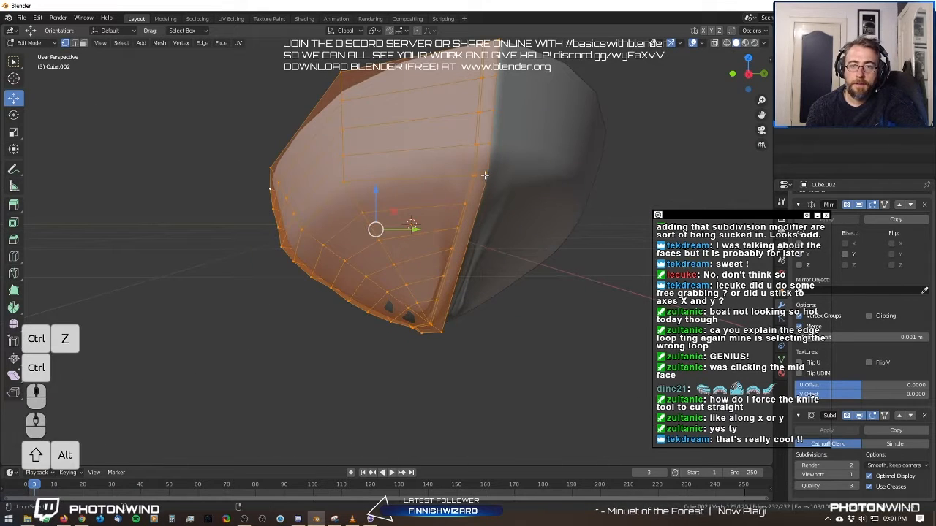
pyautogui.keyDown('alt'); pyautogui.keyDown('shift'); pyautogui.click(465, 156); pyautogui.keyUp('shift'); pyautogui.keyUp('alt')
pyautogui.hotkey('ctrl', 'z')
pyautogui.click(82, 42)
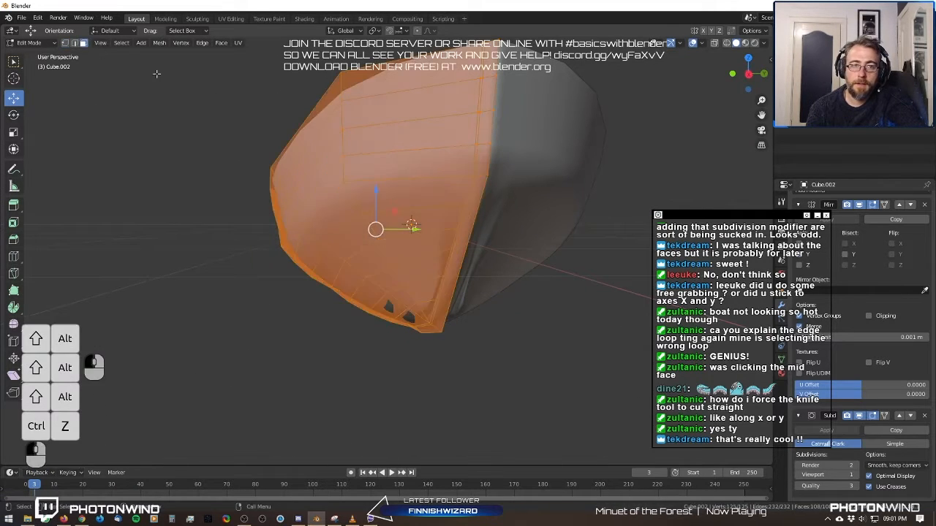
pyautogui.keyDown('alt'); pyautogui.keyDown('shift'); pyautogui.click(482, 147); pyautogui.keyUp('shift'); pyautogui.keyUp('alt')
pyautogui.keyDown('alt'); pyautogui.keyDown('shift'); pyautogui.click(475, 146); pyautogui.keyUp('shift'); pyautogui.keyUp('alt')
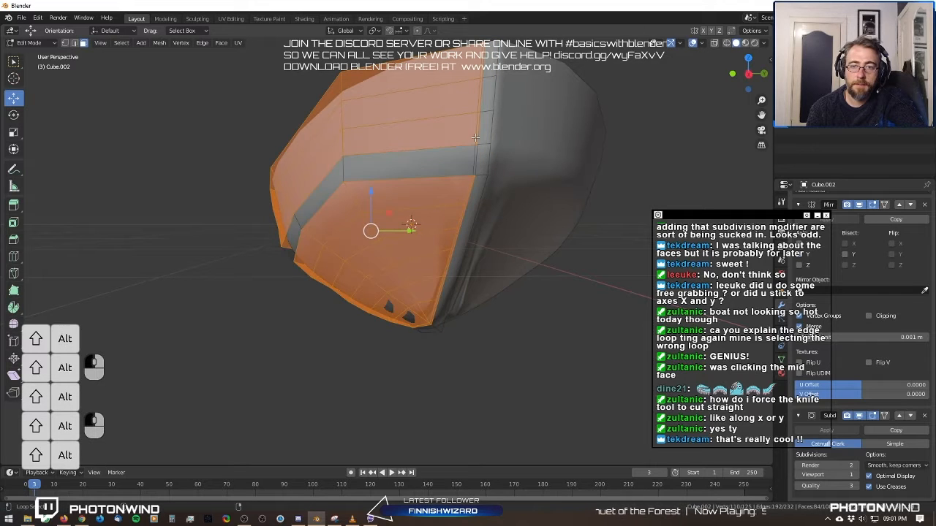
pyautogui.hotkey('ctrl', 'z')
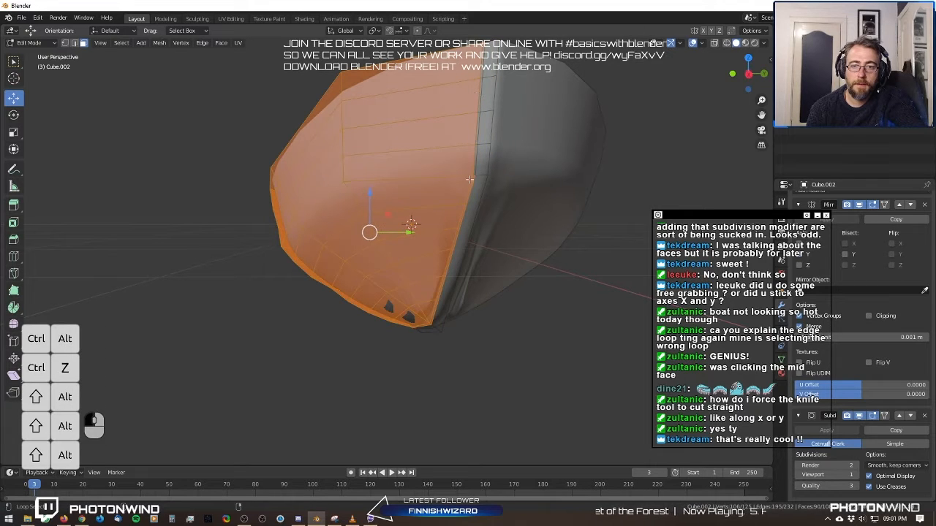
pyautogui.keyDown('alt'); pyautogui.keyDown('shift'); pyautogui.click(473, 174); pyautogui.keyUp('shift'); pyautogui.keyUp('alt')
pyautogui.hotkey('ctrl', 'z')
# Remove the remaining narrow face strips along the keel and the end of the hull from the selection.
pyautogui.scroll(5, 472, 219)
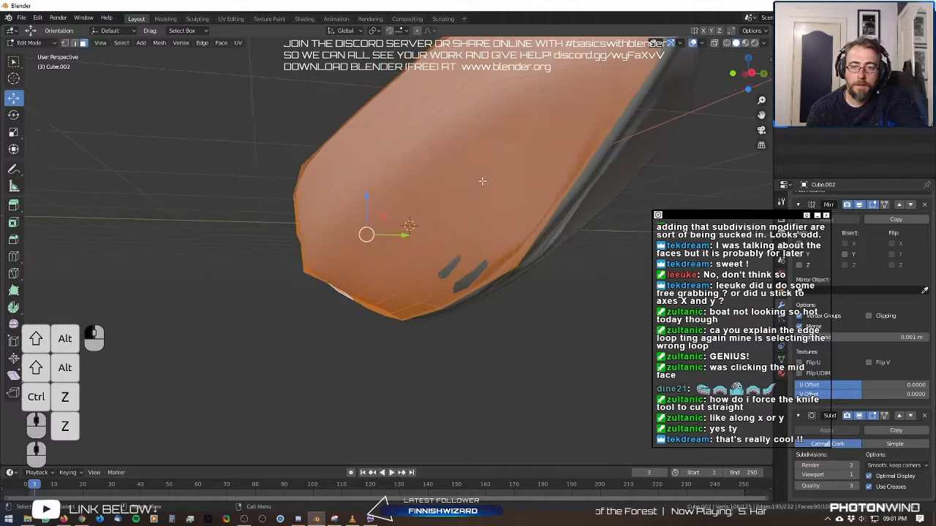
pyautogui.keyDown('shift'); pyautogui.moveTo(472, 219); pyautogui.dragTo(399, 223, button='middle'); pyautogui.keyUp('shift')
pyautogui.scroll(1, 453, 309)
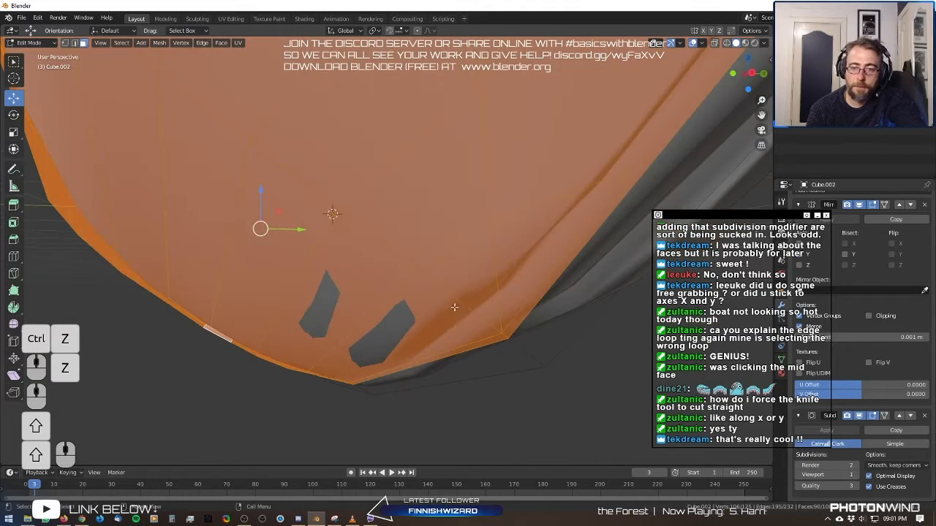
pyautogui.keyDown('alt'); pyautogui.keyDown('shift'); pyautogui.click(506, 336); pyautogui.keyUp('shift'); pyautogui.keyUp('alt')
pyautogui.scroll(-3, 520, 319)
pyautogui.moveTo(522, 304); pyautogui.dragTo(618, 294, button='middle')
pyautogui.scroll(-3, 614, 294)
pyautogui.moveTo(386, 281); pyautogui.dragTo(378, 229, button='middle')
pyautogui.keyDown('alt'); pyautogui.keyDown('shift'); pyautogui.click(252, 316); pyautogui.keyUp('shift'); pyautogui.keyUp('alt')
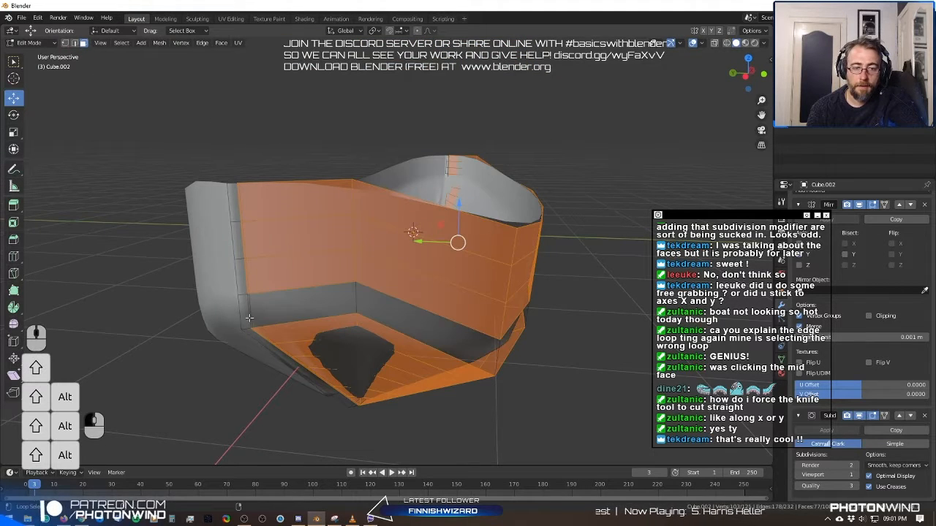
pyautogui.hotkey('ctrl', 'z')
pyautogui.keyDown('alt'); pyautogui.keyDown('shift'); pyautogui.click(244, 267); pyautogui.keyUp('shift'); pyautogui.keyUp('alt')
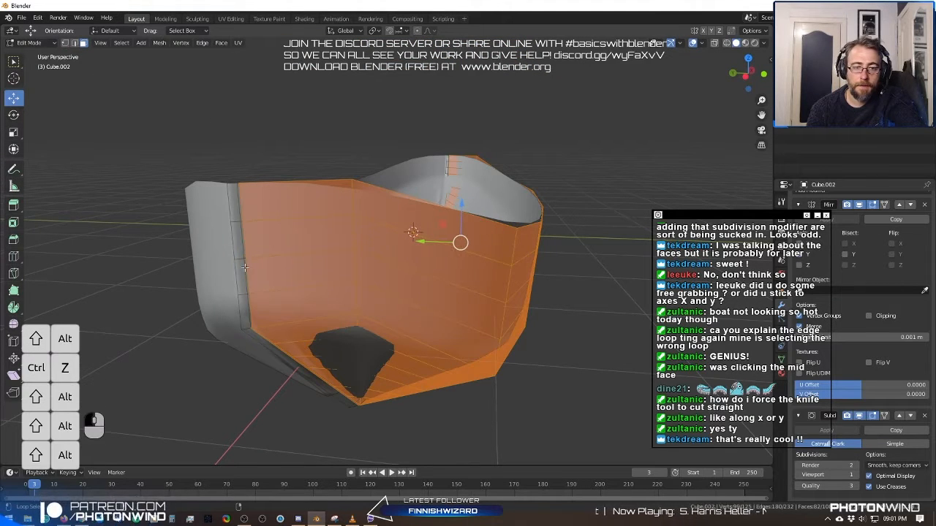
# Correct the face loops around the keel and add the missing lengthwise hull strip back to the selection.
pyautogui.keyDown('alt'); pyautogui.keyDown('shift'); pyautogui.click(256, 334); pyautogui.keyUp('shift'); pyautogui.keyUp('alt')
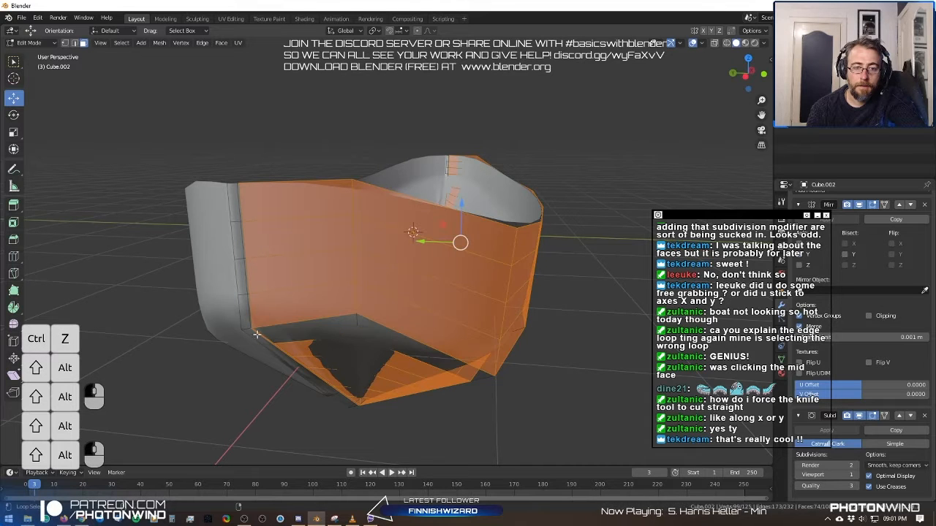
pyautogui.press('z')
pyautogui.moveTo(308, 374)
pyautogui.mouseDown(button='middle')
pyautogui.moveTo(286, 348)
pyautogui.moveTo(278, 354)
pyautogui.mouseUp(button='middle')
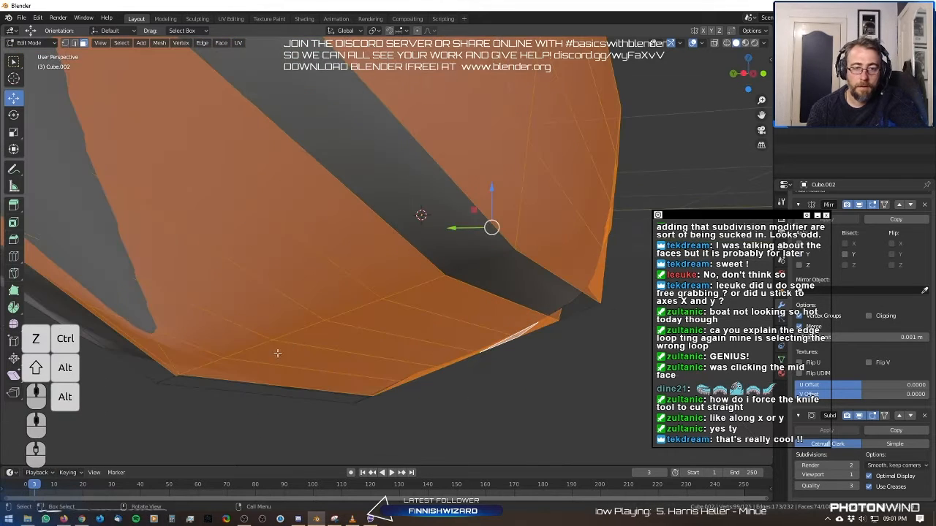
pyautogui.keyDown('alt'); pyautogui.keyDown('shift'); pyautogui.click(179, 378); pyautogui.keyUp('shift'); pyautogui.keyUp('alt')
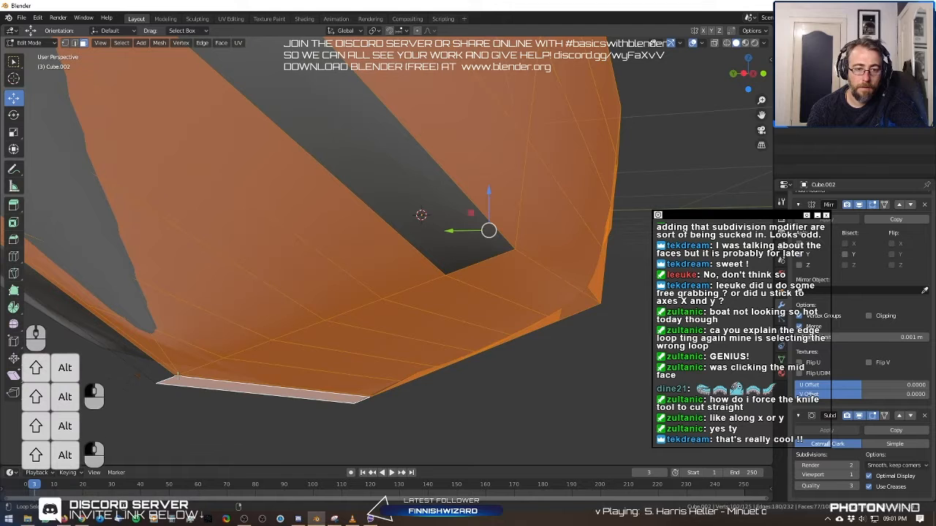
pyautogui.keyDown('alt'); pyautogui.keyDown('shift'); pyautogui.click(219, 377); pyautogui.keyUp('shift'); pyautogui.keyUp('alt')
pyautogui.hotkey('ctrl', 'z')
pyautogui.scroll(-5, 225, 360)
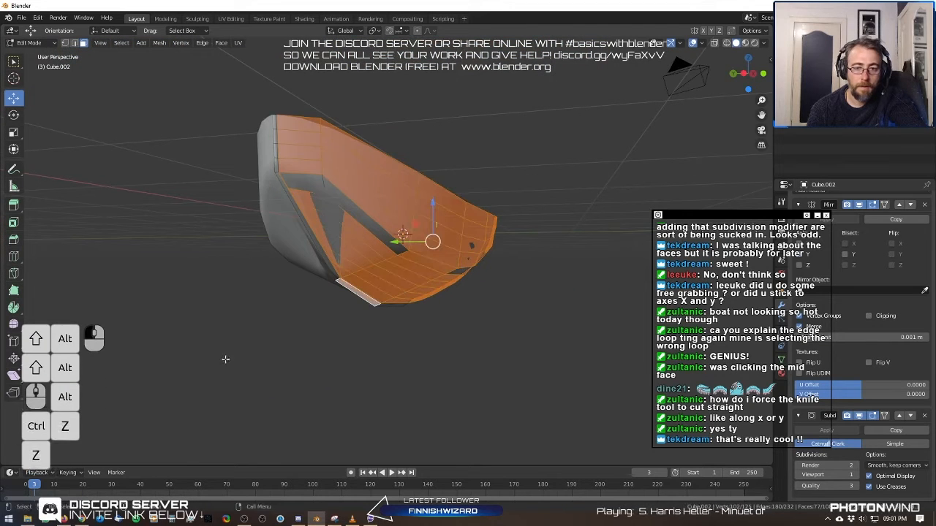
pyautogui.keyDown('alt'); pyautogui.keyDown('shift'); pyautogui.click(324, 182); pyautogui.keyUp('shift'); pyautogui.keyUp('alt')
pyautogui.moveTo(307, 191); pyautogui.dragTo(358, 243, button='middle')
# Try Smooth Vertices on the selected hull faces with the end and keel strips excluded.
pyautogui.press('space')
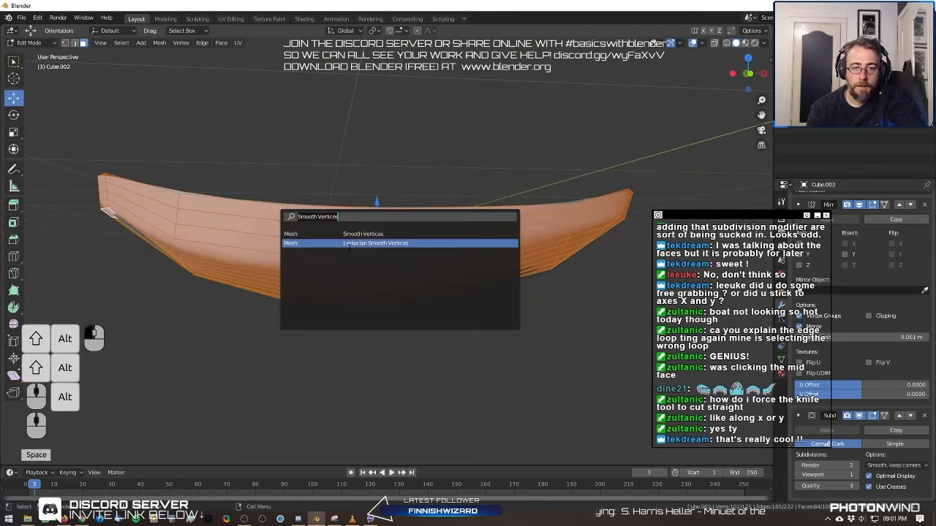
pyautogui.click(366, 233)
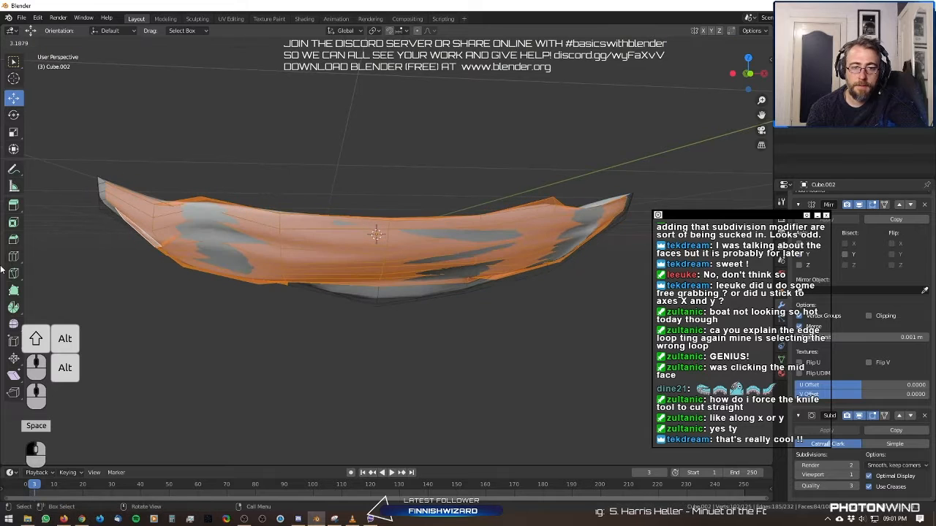
pyautogui.click(291, 370)
pyautogui.hotkey('ctrl', 'z')
pyautogui.hotkey('ctrl', 'z')
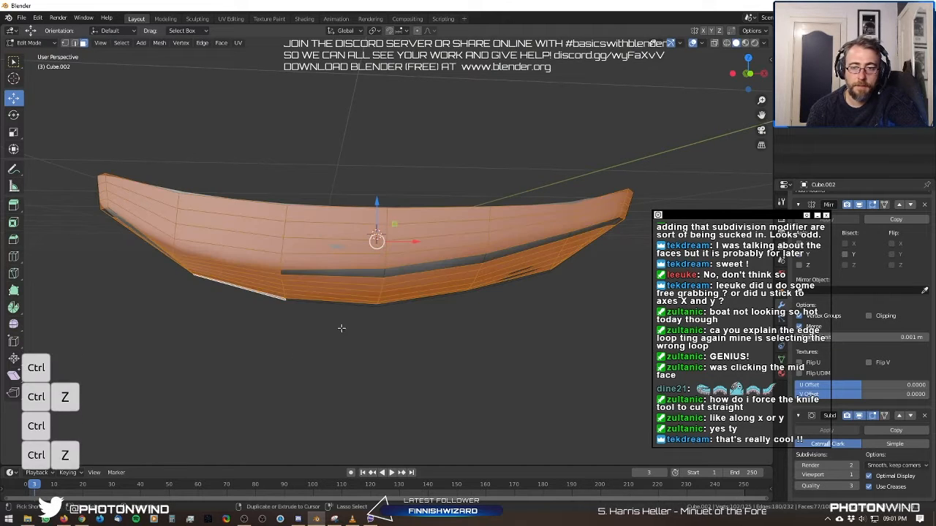
# Compare the hull in Object Mode and Edit Mode from its end.
pyautogui.press('Tab')
pyautogui.moveTo(375, 308); pyautogui.dragTo(339, 298, button='middle')
pyautogui.press('Tab')
pyautogui.press('Tab')
pyautogui.press('Tab')
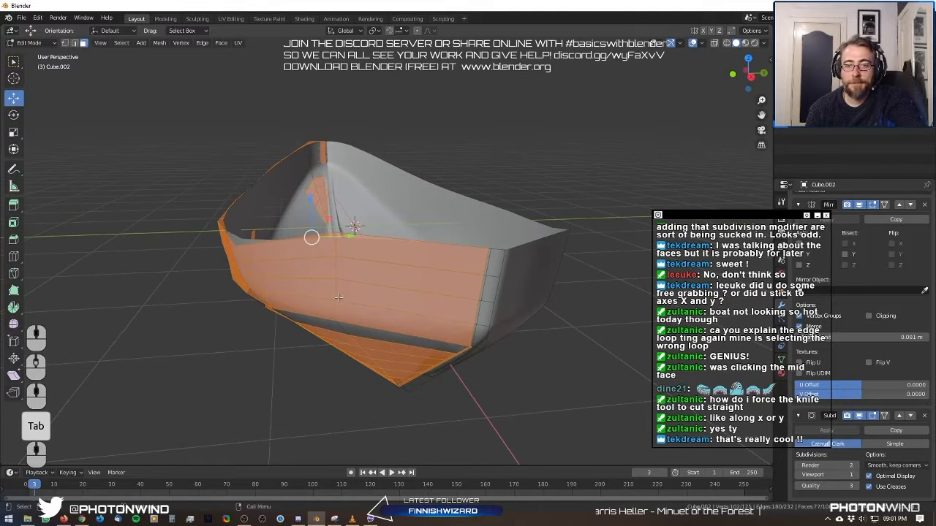
# Switch to edge selection and select all the lengthwise edge loops of the hull from the upper rim down to the keel.
pyautogui.click(75, 43)
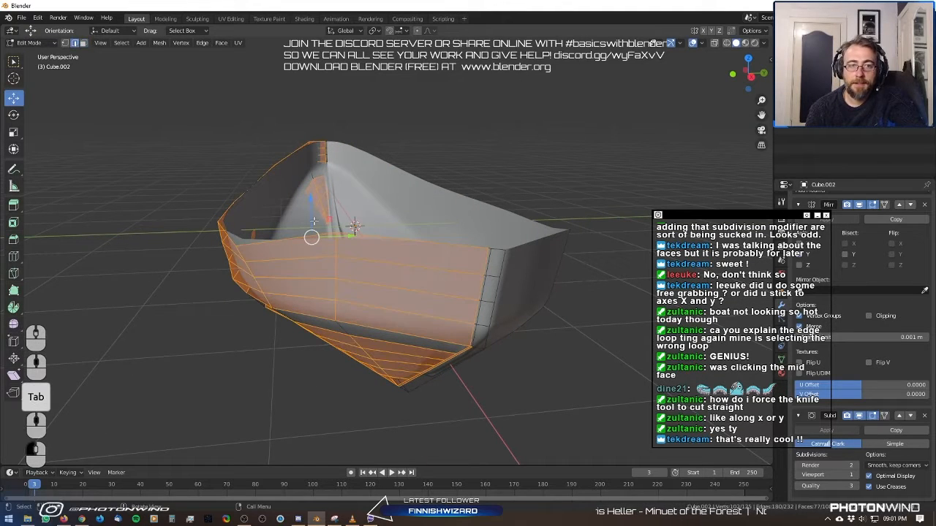
pyautogui.moveTo(380, 235); pyautogui.dragTo(381, 227, button='middle')
pyautogui.keyDown('alt'); pyautogui.click(369, 207); pyautogui.keyUp('alt')
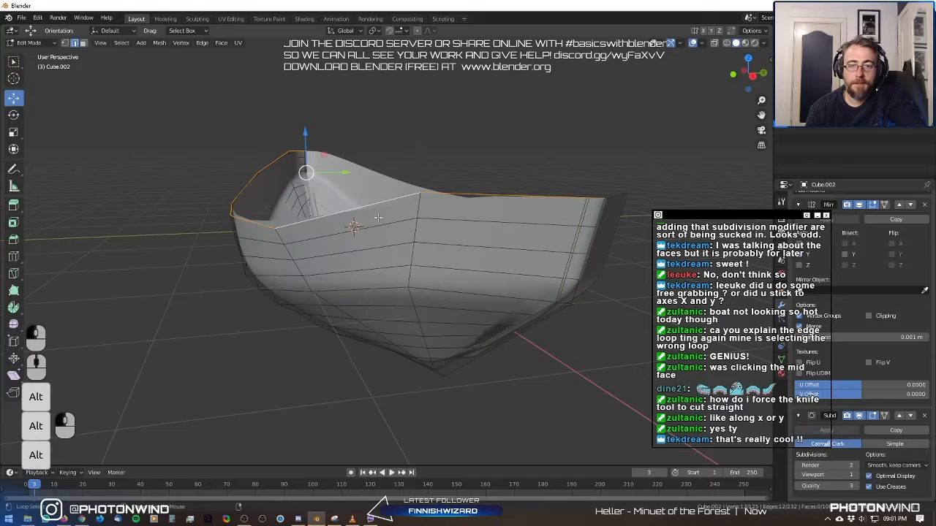
pyautogui.keyDown('alt'); pyautogui.keyDown('shift'); pyautogui.click(384, 228); pyautogui.keyUp('shift'); pyautogui.keyUp('alt')
pyautogui.keyDown('alt'); pyautogui.keyDown('shift'); pyautogui.click(385, 260); pyautogui.keyUp('shift'); pyautogui.keyUp('alt')
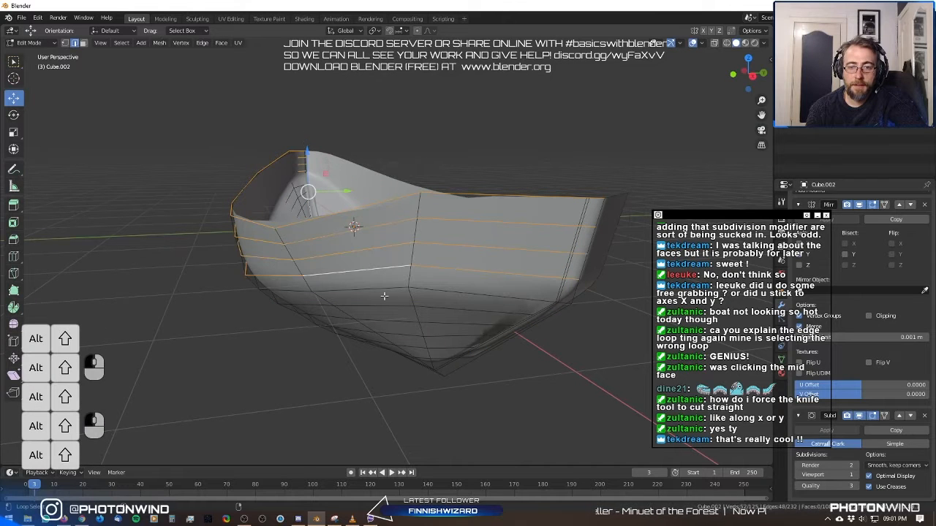
pyautogui.moveTo(385, 308); pyautogui.dragTo(413, 266, button='middle')
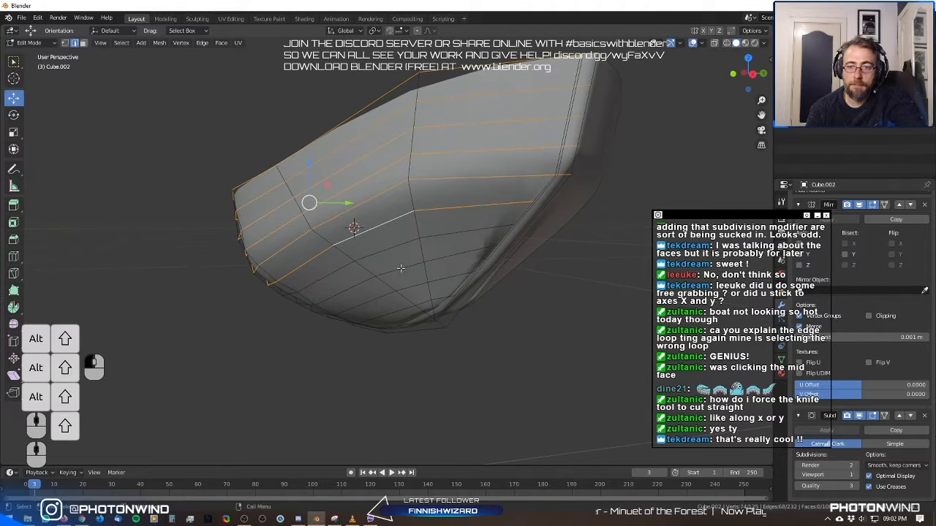
pyautogui.keyDown('alt'); pyautogui.keyDown('shift'); pyautogui.click(413, 285); pyautogui.keyUp('shift'); pyautogui.keyUp('alt')
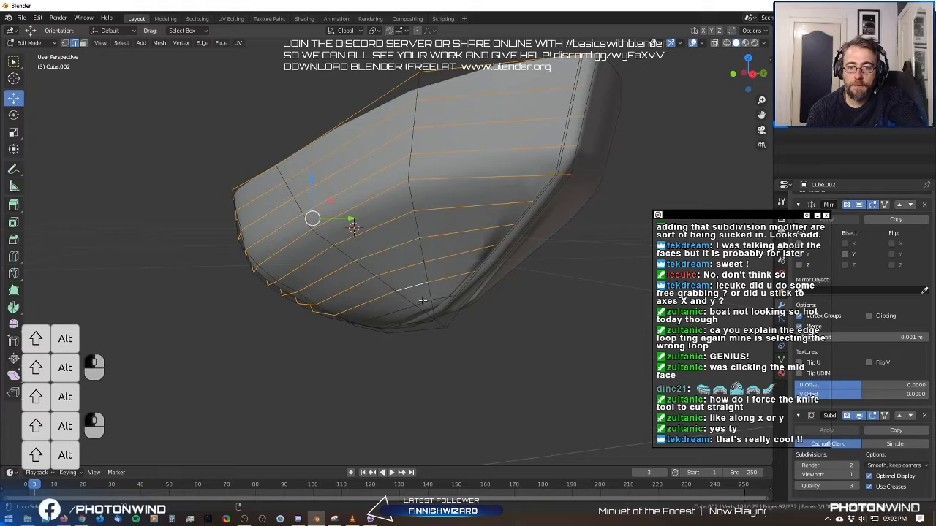
pyautogui.moveTo(423, 300); pyautogui.dragTo(372, 267, button='middle')
pyautogui.keyDown('alt'); pyautogui.keyDown('shift'); pyautogui.click(423, 286); pyautogui.keyUp('shift'); pyautogui.keyUp('alt')
# Bevel the selected lengthwise edge loops with an offset of about 0.0039 m and a single segment.
pyautogui.scroll(-4, 430, 279)
pyautogui.scroll(3, 433, 278)
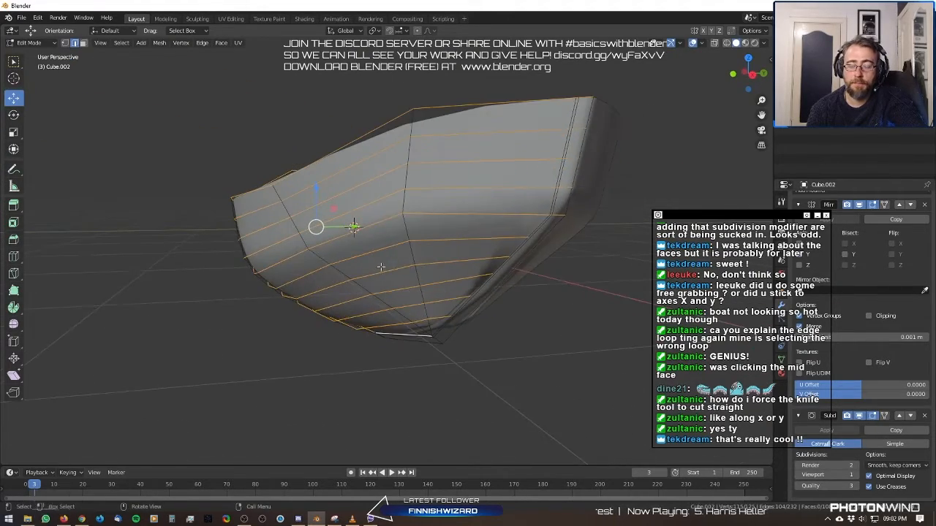
pyautogui.scroll(3, 383, 266)
pyautogui.scroll(-3, 383, 266)
pyautogui.scroll(2, 394, 261)
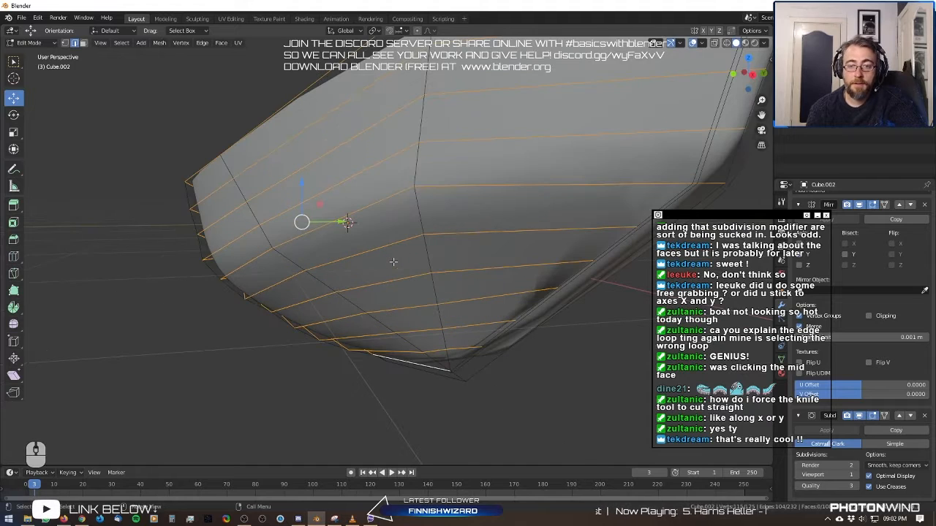
pyautogui.scroll(-2, 420, 209)
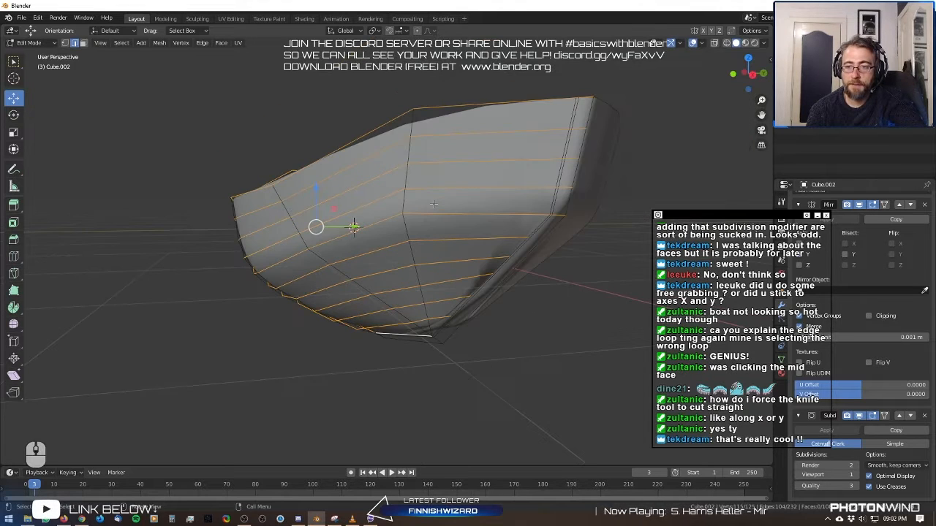
pyautogui.hotkey('ctrl', 'b')
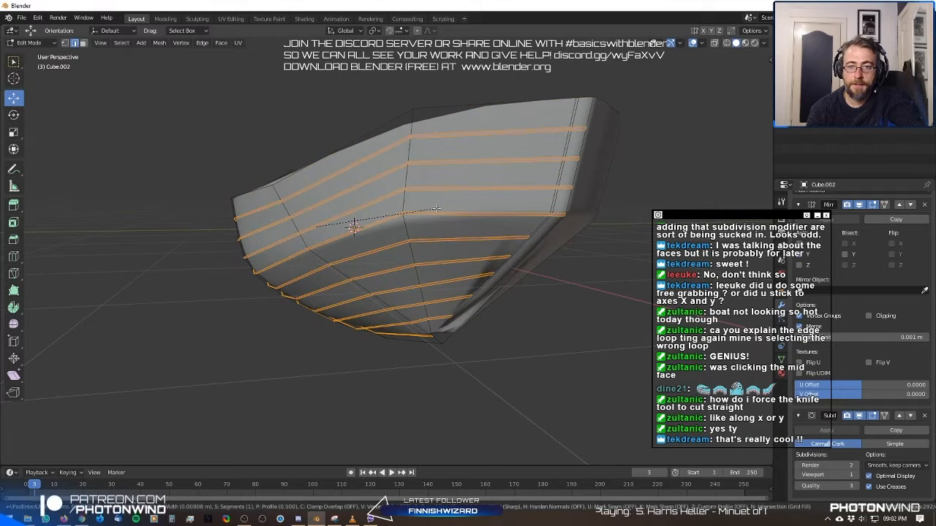
pyautogui.press('shift')
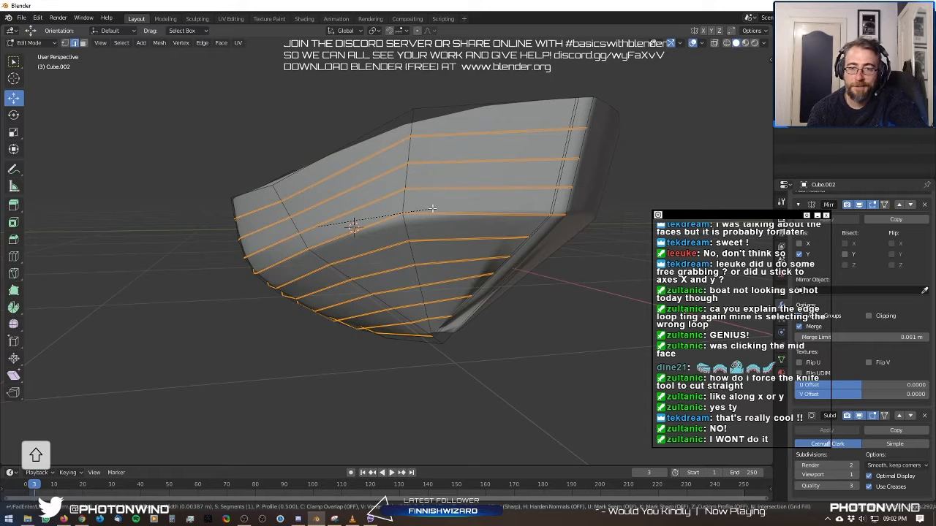
pyautogui.click(432, 210)
# Delete the narrow beveled faces to open gaps between the hull planks and return to Object Mode.
pyautogui.moveTo(432, 210); pyautogui.dragTo(360, 244, button='middle')
pyautogui.scroll(2, 397, 221)
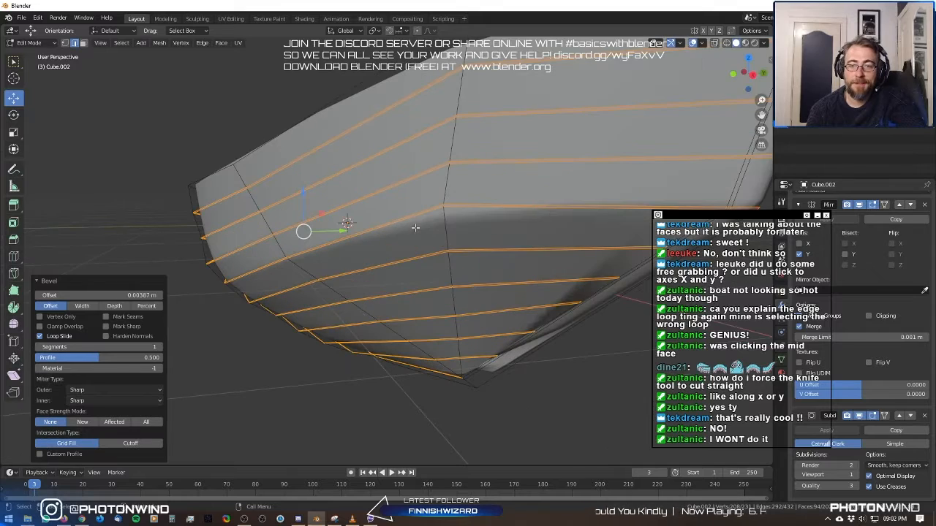
pyautogui.press('x')
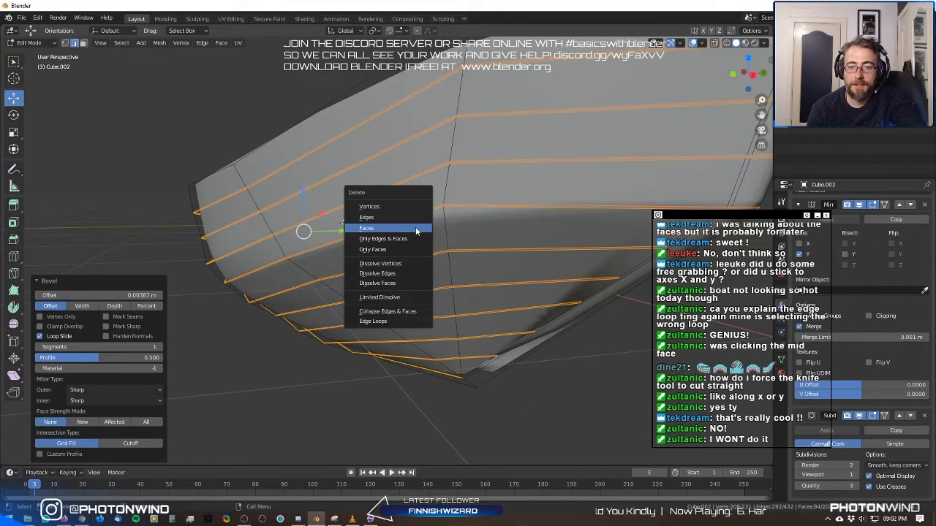
pyautogui.click(416, 231)
pyautogui.scroll(-4, 413, 233)
pyautogui.press('Tab')
# Move the floating chat window off the modifier settings and examine the gaps between the planks along the hull and its end.
pyautogui.moveTo(397, 250); pyautogui.dragTo(495, 180, button='middle')
pyautogui.scroll(2, 495, 180)
pyautogui.click(498, 139)
pyautogui.moveTo(497, 139); pyautogui.dragTo(506, 172, button='middle')
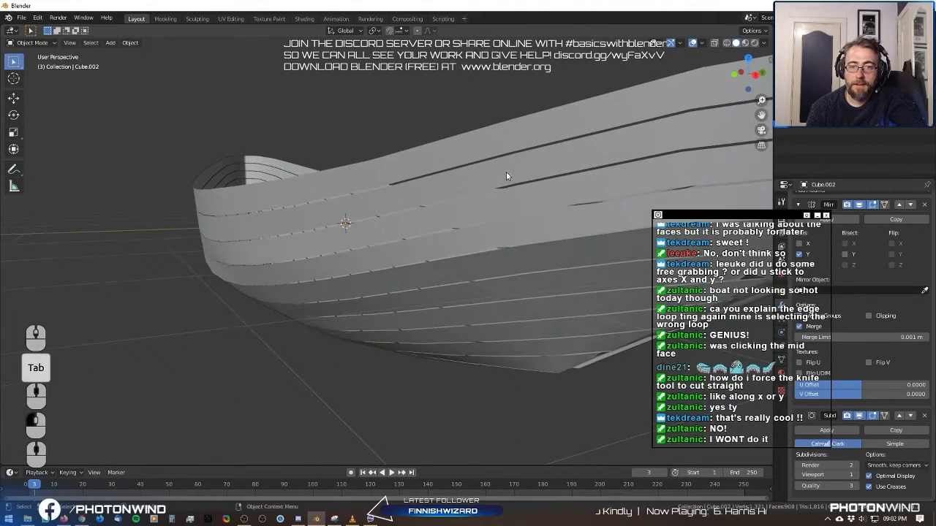
pyautogui.moveTo(786, 218); pyautogui.dragTo(123, 257)
pyautogui.scroll(-2, 501, 164)
pyautogui.moveTo(501, 163); pyautogui.dragTo(677, 238, button='middle')
pyautogui.scroll(-4, 551, 135)
pyautogui.scroll(3, 585, 220)
pyautogui.scroll(-3, 573, 201)
pyautogui.scroll(1, 848, 255)
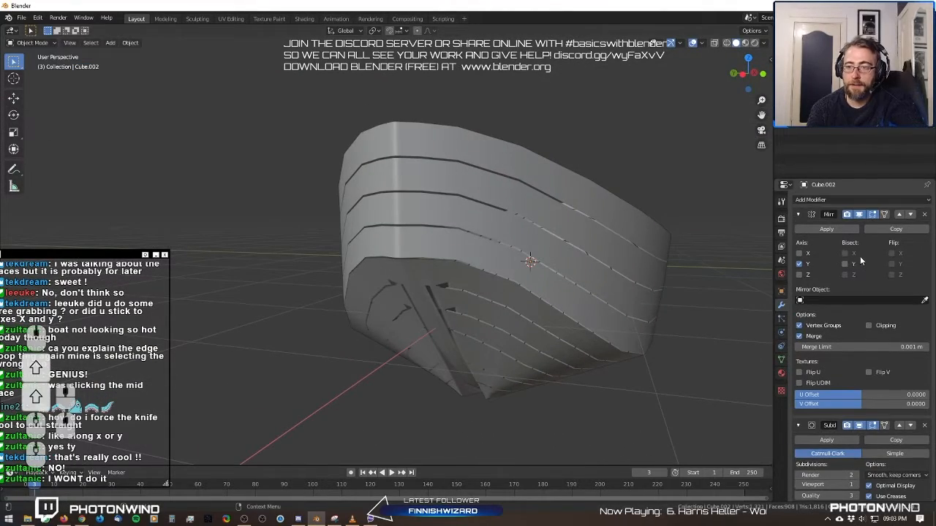
# Add a Solidify modifier to the planked hull and set its thickness to 0.03 m.
pyautogui.click(825, 199)
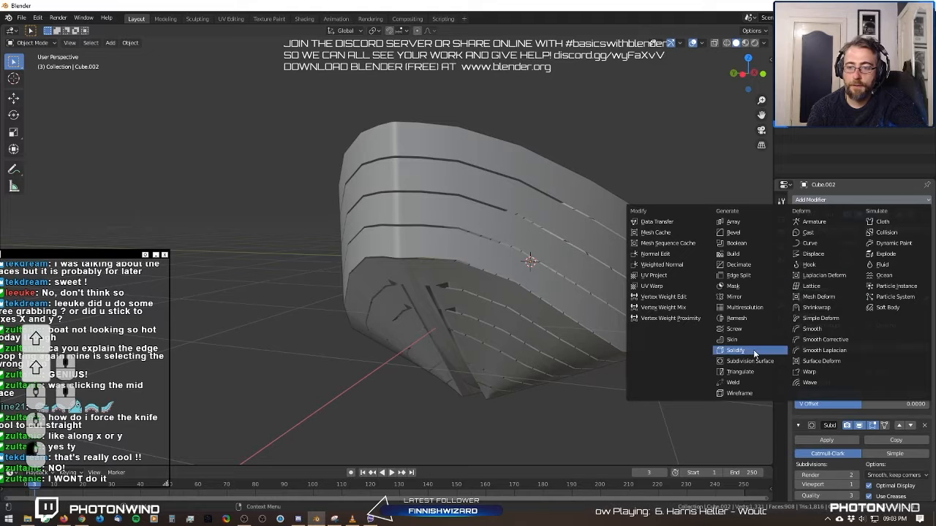
pyautogui.click(733, 296)
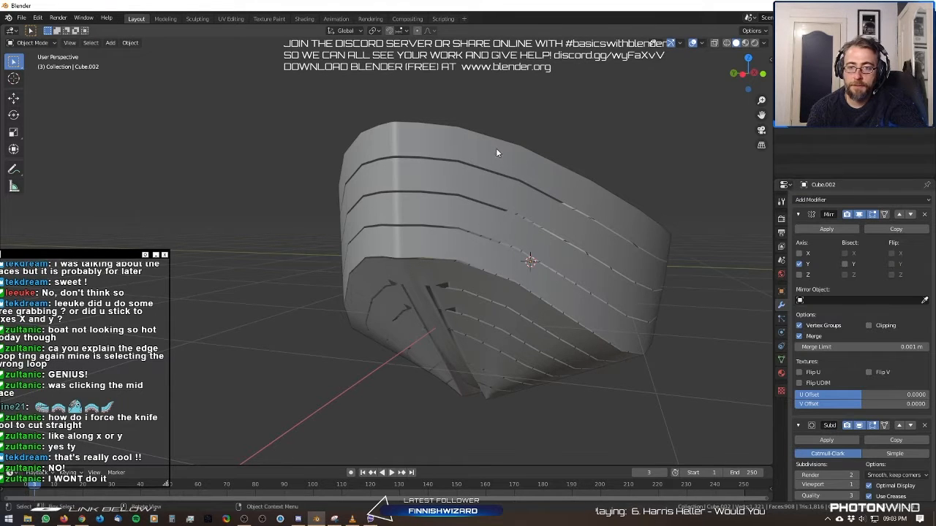
pyautogui.moveTo(495, 152); pyautogui.dragTo(588, 286, button='middle')
pyautogui.click(807, 200)
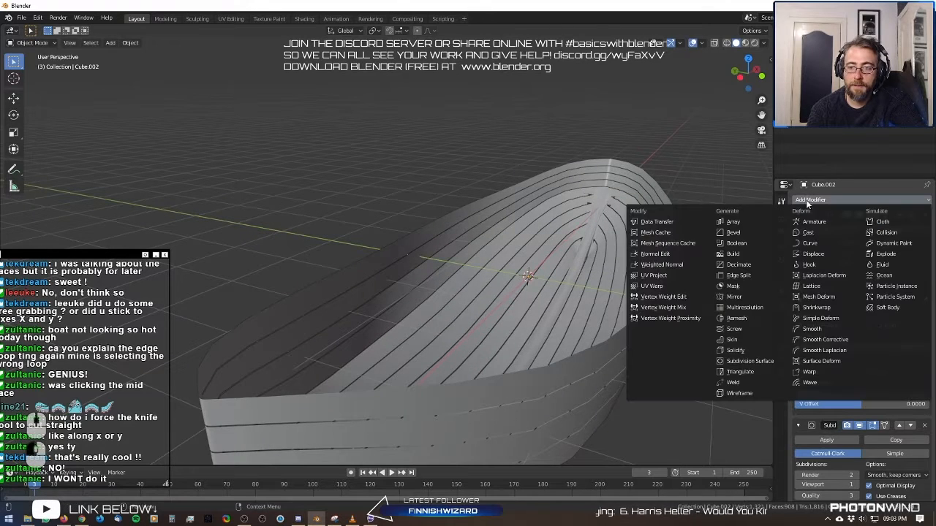
pyautogui.click(766, 351)
pyautogui.moveTo(770, 352); pyautogui.dragTo(618, 339, button='middle')
pyautogui.scroll(-6, 880, 383)
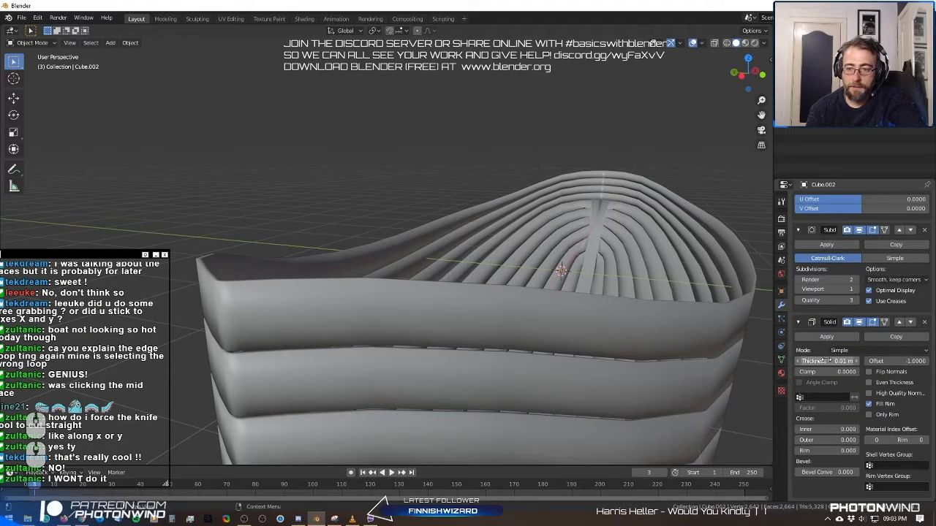
pyautogui.moveTo(825, 360)
pyautogui.mouseDown()
pyautogui.moveTo(859, 361)
pyautogui.moveTo(814, 361)
pyautogui.mouseUp()
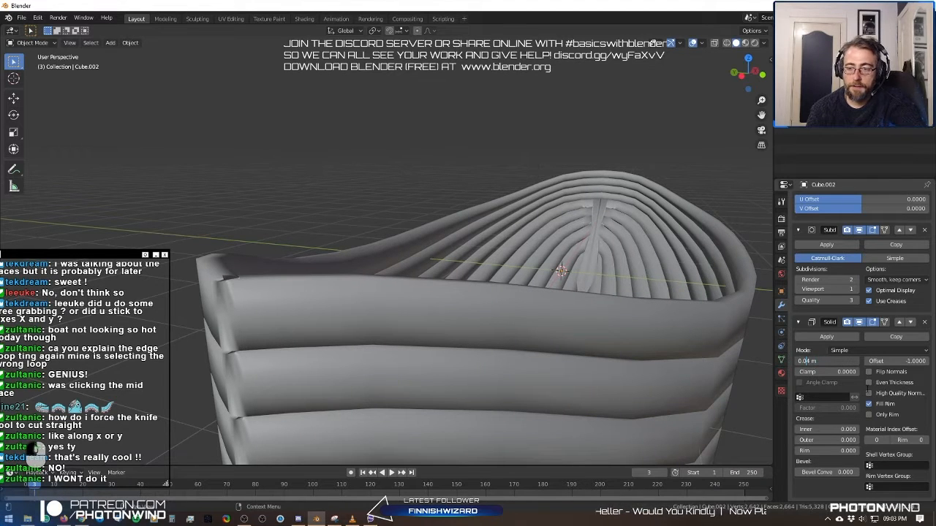
pyautogui.write('3')
pyautogui.press('Return')
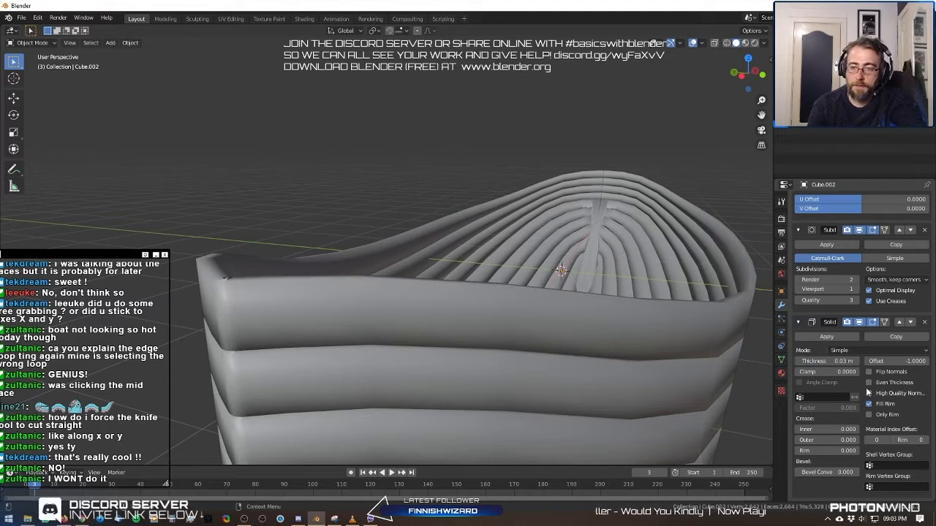
# Examine the thickened planks from the hull's end, along the keel underneath, and from the side.
pyautogui.scroll(-4, 404, 211)
pyautogui.moveTo(404, 212); pyautogui.dragTo(428, 217, button='middle')
pyautogui.scroll(4, 429, 219)
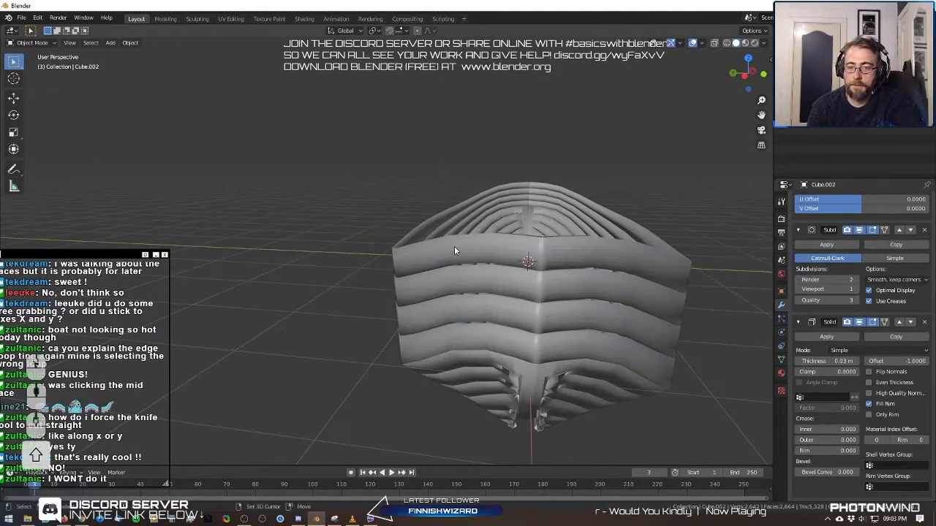
pyautogui.keyDown('shift'); pyautogui.moveTo(456, 248); pyautogui.dragTo(402, 249, button='middle'); pyautogui.keyUp('shift')
pyautogui.moveTo(402, 249); pyautogui.dragTo(356, 193, button='middle')
pyautogui.scroll(3, 355, 192)
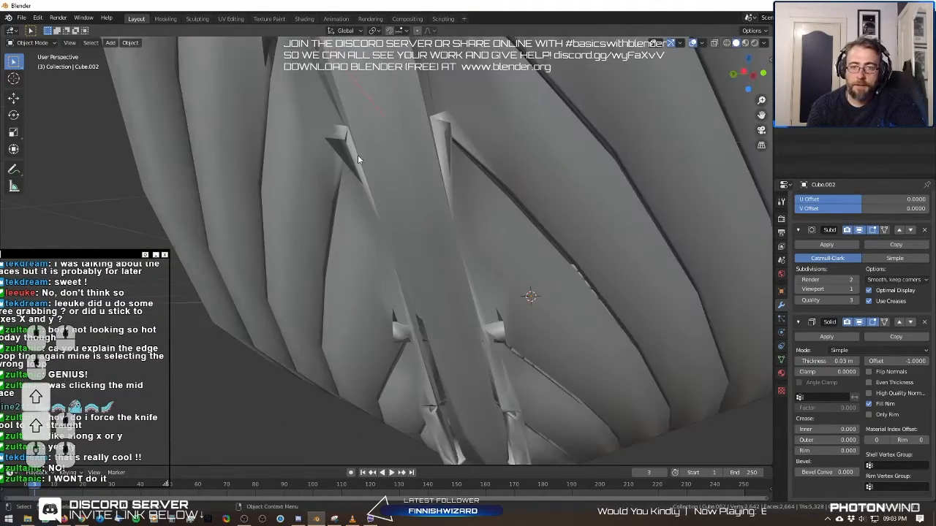
pyautogui.scroll(-2, 358, 157)
pyautogui.moveTo(340, 117); pyautogui.dragTo(381, 288, button='middle')
pyautogui.scroll(-2, 393, 247)
pyautogui.scroll(2, 306, 280)
pyautogui.scroll(3, 462, 309)
pyautogui.scroll(-3, 370, 281)
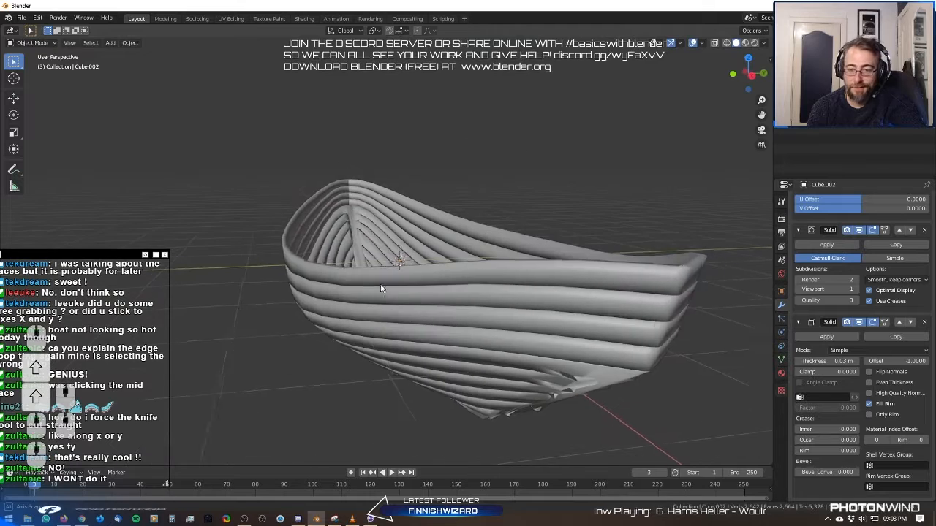
pyautogui.scroll(-2, 575, 351)
pyautogui.scroll(2, 498, 306)
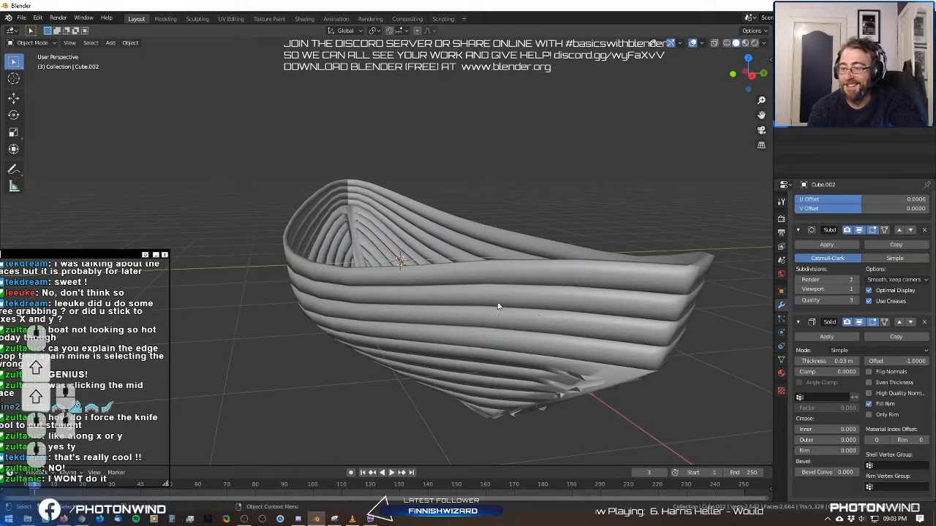
# Enable Auto Smooth for the hull mesh's normals.
pyautogui.click(782, 362)
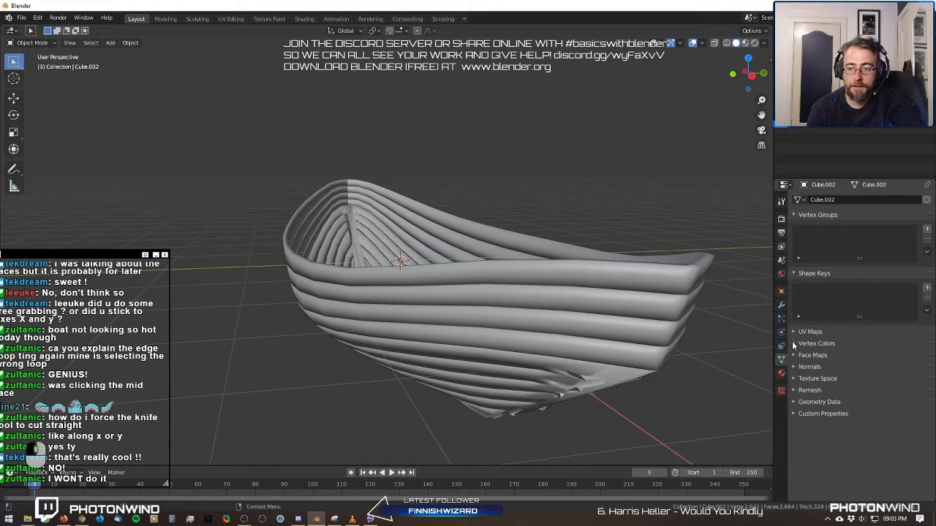
pyautogui.click(791, 367)
pyautogui.click(809, 378)
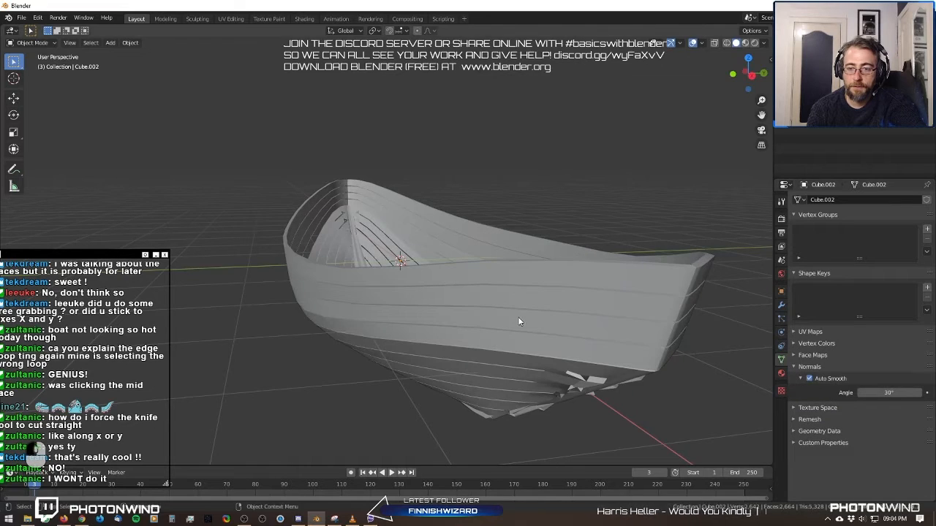
# Inspect the shading and plank edges close up along the keel, the side and the upper rim.
pyautogui.scroll(4, 552, 302)
pyautogui.moveTo(553, 302); pyautogui.dragTo(654, 257, button='middle')
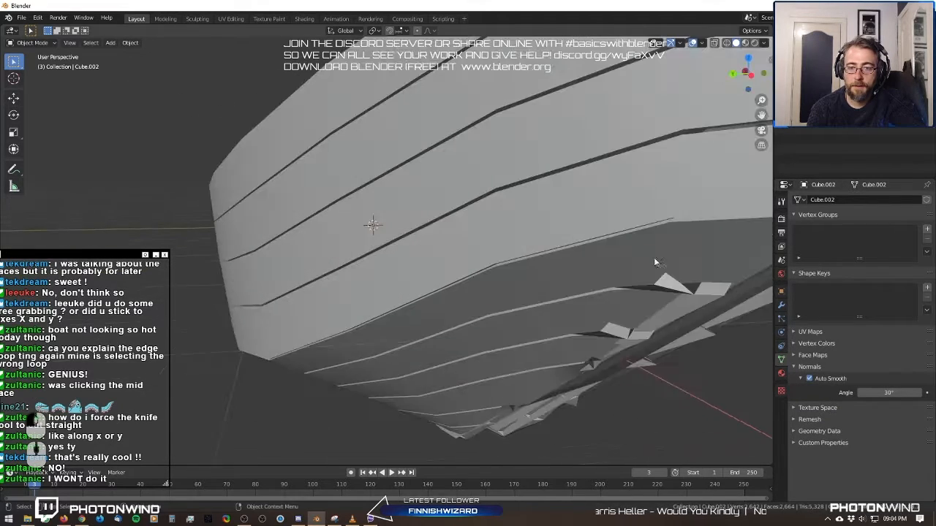
pyautogui.click(523, 289)
pyautogui.scroll(-5, 523, 291)
pyautogui.click(251, 181)
pyautogui.moveTo(251, 182); pyautogui.dragTo(498, 272, button='middle')
pyautogui.keyDown('shift'); pyautogui.moveTo(497, 272); pyautogui.dragTo(326, 295, button='middle'); pyautogui.keyUp('shift')
pyautogui.scroll(2, 559, 313)
pyautogui.scroll(-2, 352, 271)
pyautogui.scroll(2, 328, 294)
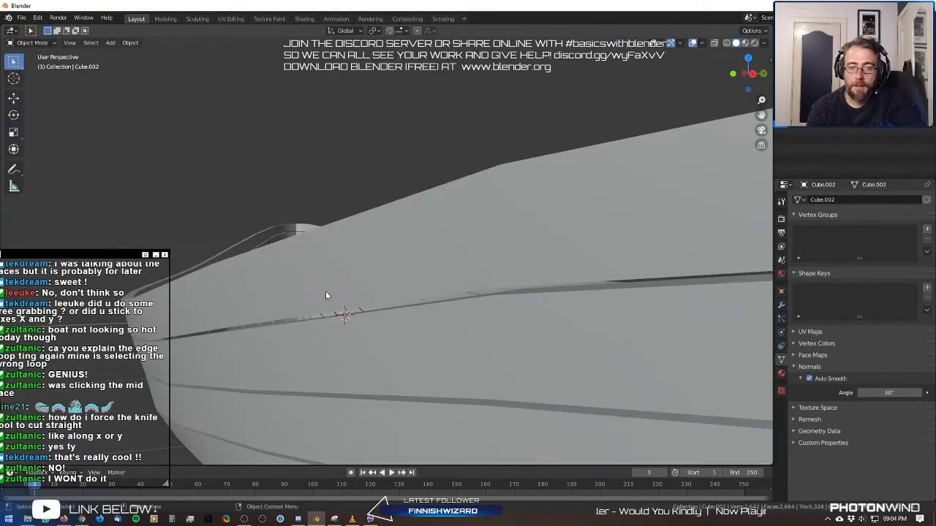
# Add a Bevel modifier to the hull and set its limit method to Angle.
pyautogui.click(781, 306)
pyautogui.scroll(5, 841, 241)
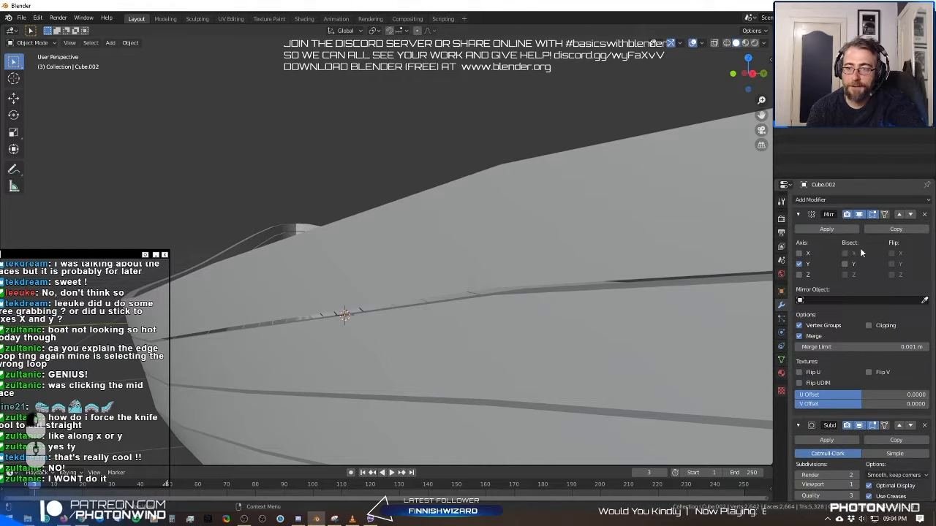
pyautogui.click(816, 201)
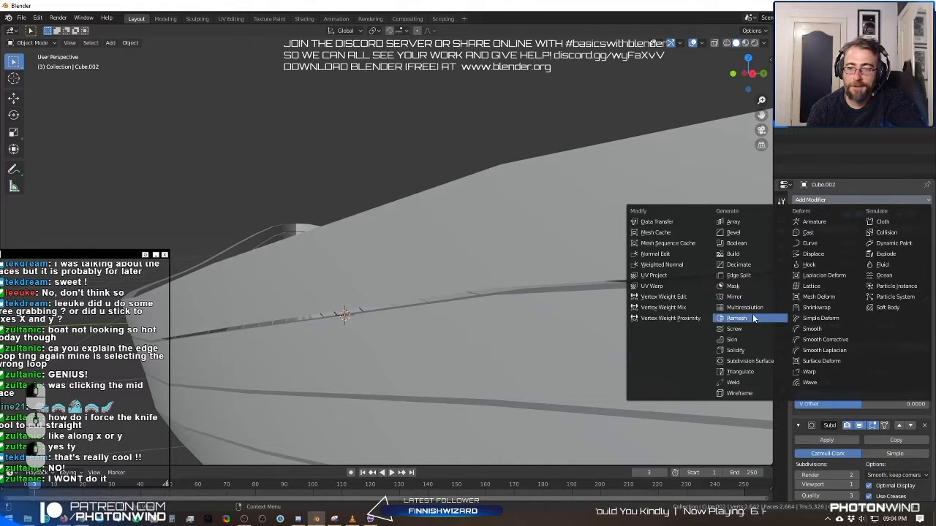
pyautogui.click(746, 233)
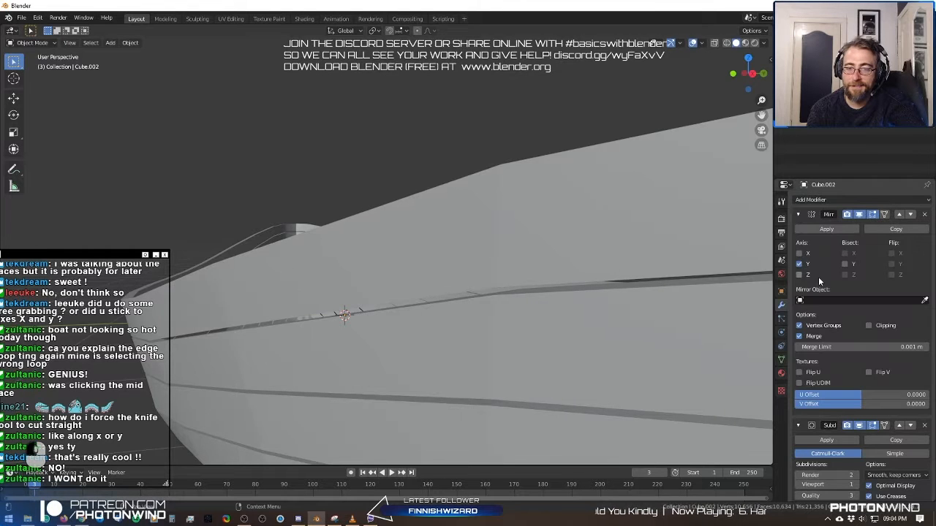
pyautogui.scroll(-8, 833, 307)
pyautogui.scroll(-5, 831, 305)
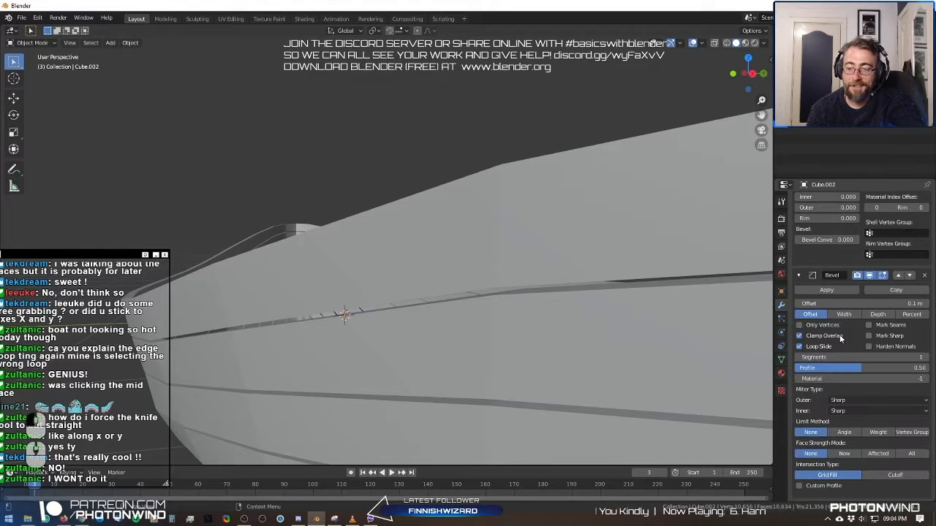
pyautogui.click(849, 433)
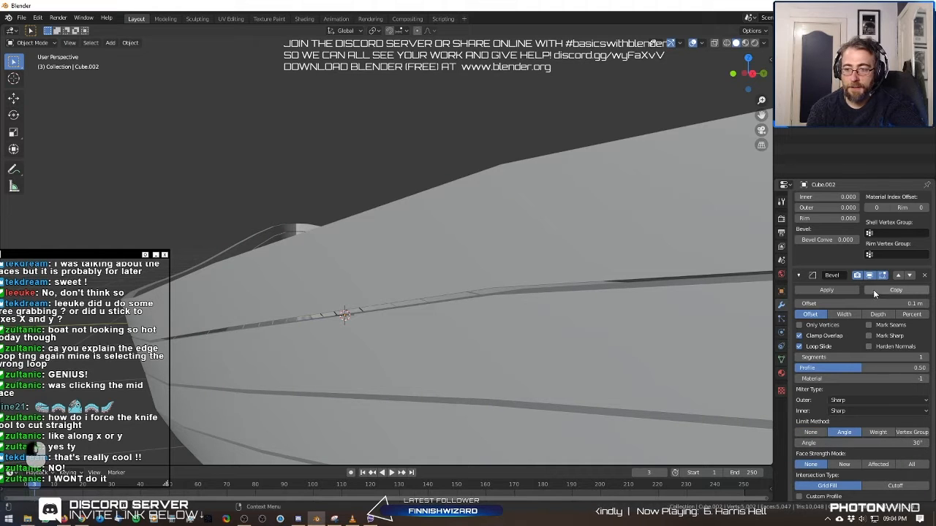
# Try a Bevel offset of 21.24 m and check its effect on the planks along the side and underside.
pyautogui.moveTo(863, 304); pyautogui.dragTo(881, 304)
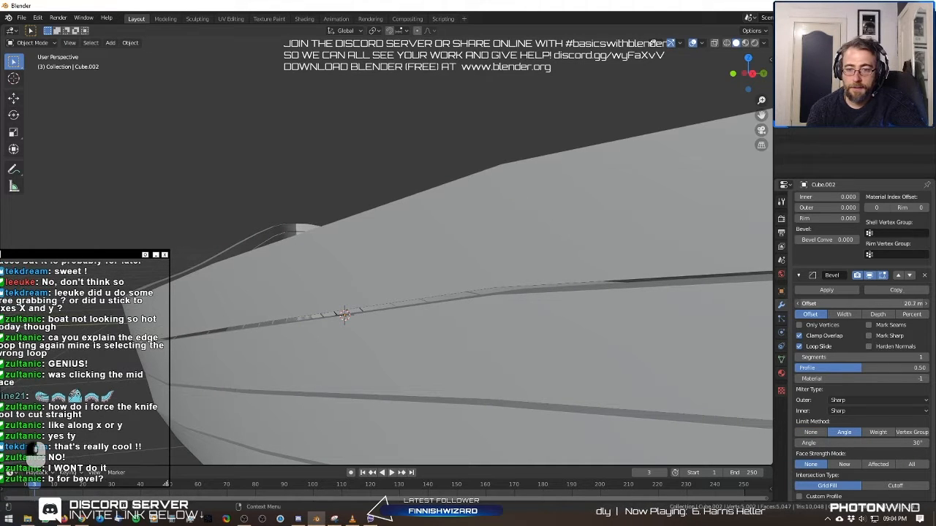
pyautogui.click(798, 336)
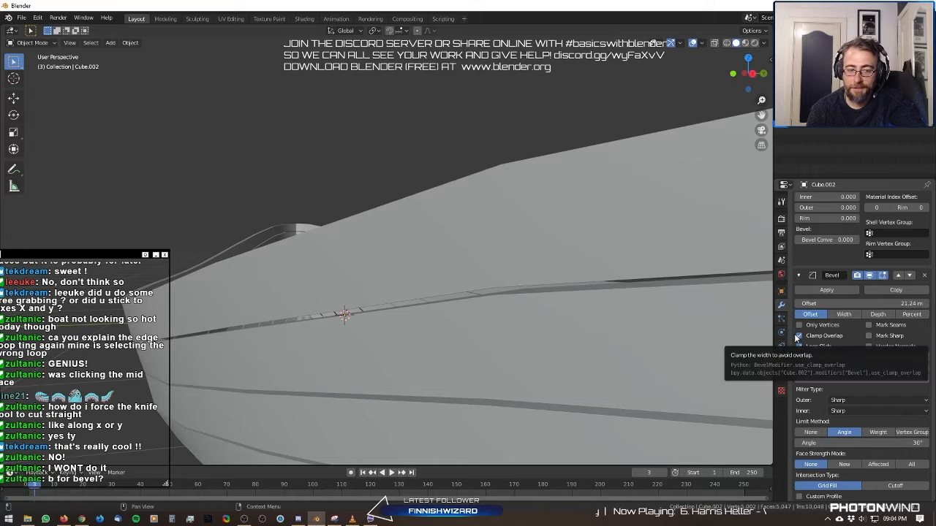
pyautogui.scroll(-6, 367, 283)
pyautogui.scroll(4, 388, 285)
pyautogui.moveTo(381, 284); pyautogui.dragTo(395, 294, button='middle')
pyautogui.scroll(-3, 405, 294)
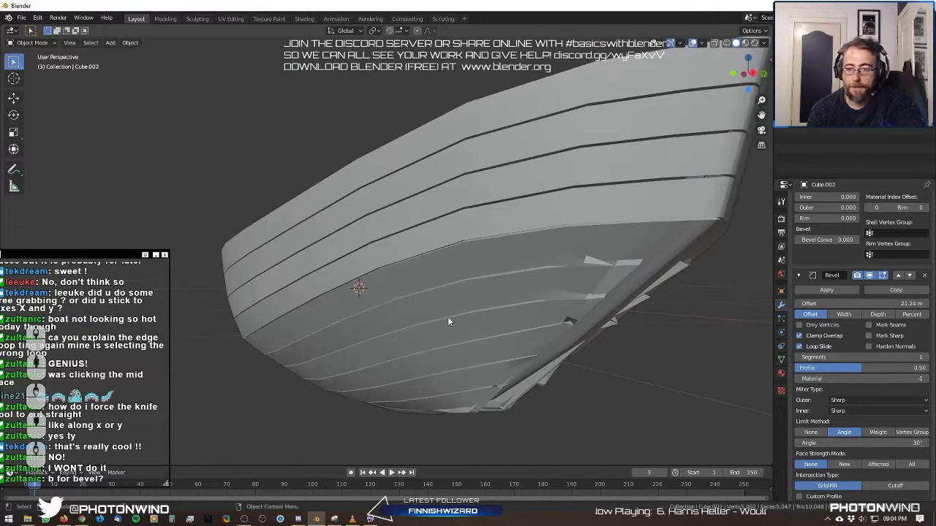
# Give the Bevel modifier 2 segments and measure its width by Percent at 7.31%.
pyautogui.moveTo(862, 358)
pyautogui.mouseDown()
pyautogui.moveTo(893, 358)
pyautogui.moveTo(870, 357)
pyautogui.mouseUp()
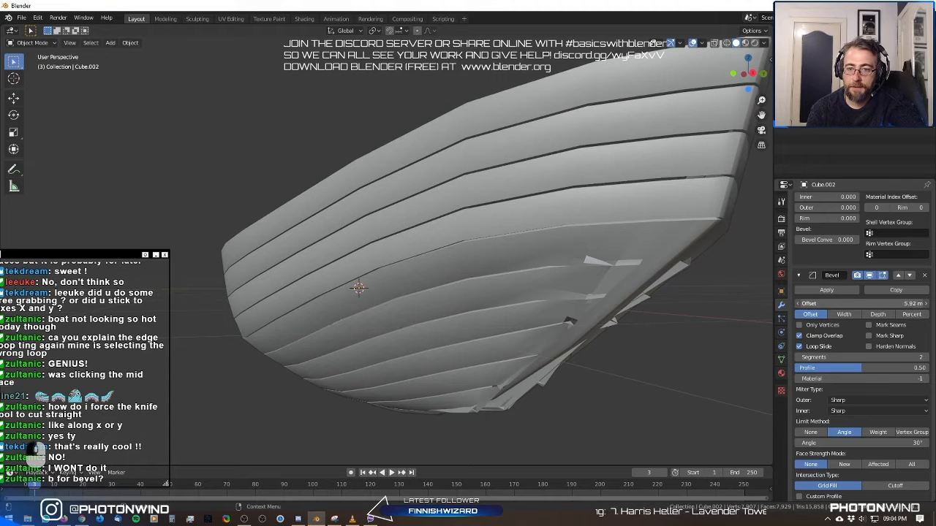
pyautogui.moveTo(862, 303)
pyautogui.mouseDown()
pyautogui.moveTo(834, 303)
pyautogui.moveTo(862, 303)
pyautogui.mouseUp()
pyautogui.click(911, 314)
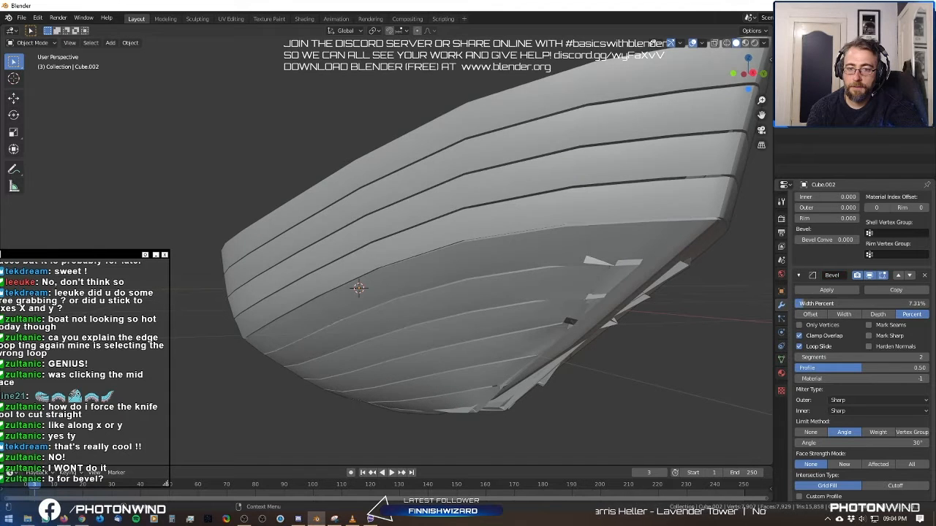
# Examine the beveled planks along the hull's side, upper rim and underside, especially where they meet the keel.
pyautogui.moveTo(491, 281); pyautogui.dragTo(436, 299, button='middle')
pyautogui.scroll(5, 415, 291)
pyautogui.scroll(-8, 437, 299)
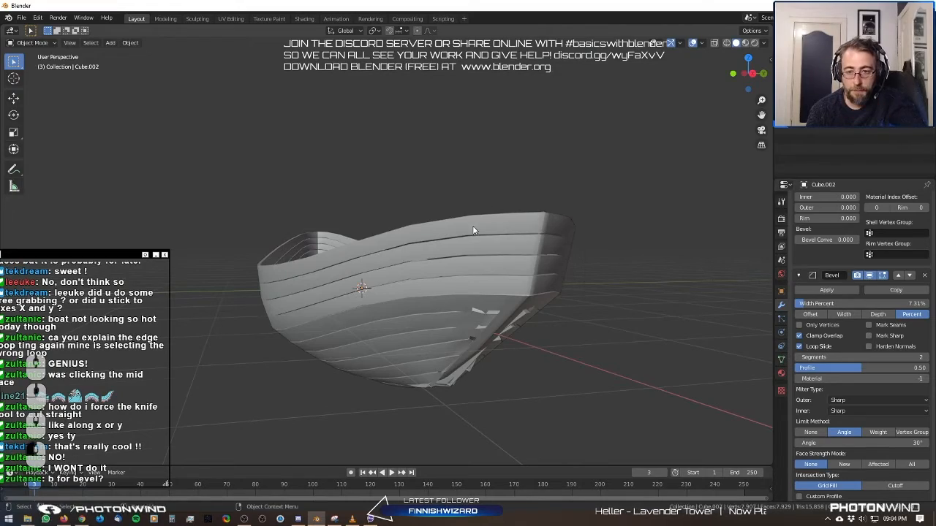
pyautogui.moveTo(473, 230); pyautogui.dragTo(520, 311, button='middle')
pyautogui.click(520, 311)
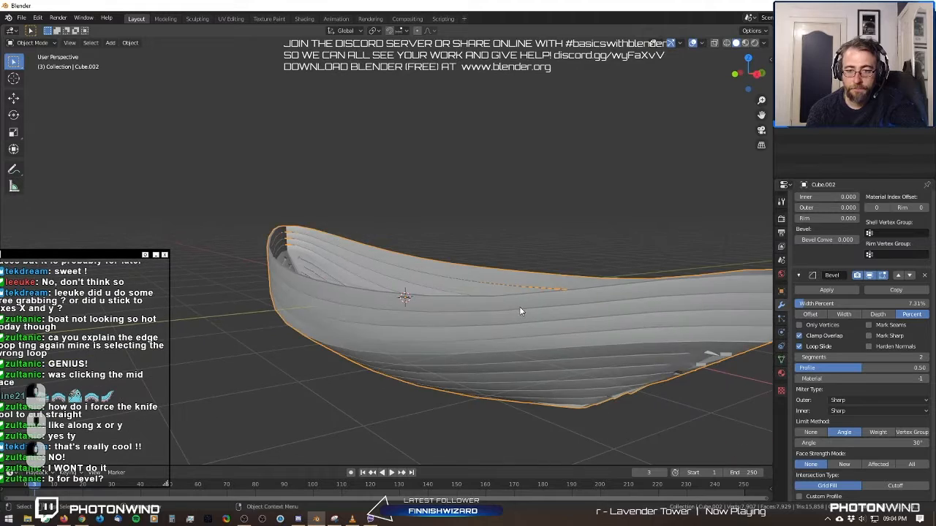
pyautogui.scroll(-3, 547, 302)
pyautogui.click(515, 211)
pyautogui.moveTo(515, 212); pyautogui.dragTo(349, 151, button='middle')
pyautogui.scroll(3, 506, 212)
pyautogui.scroll(3, 373, 163)
pyautogui.scroll(-3, 372, 164)
# Enter Edit Mode with vertex selection and try moving the end vertex of a lower plank beside the keel.
pyautogui.press('Tab')
pyautogui.scroll(6, 439, 197)
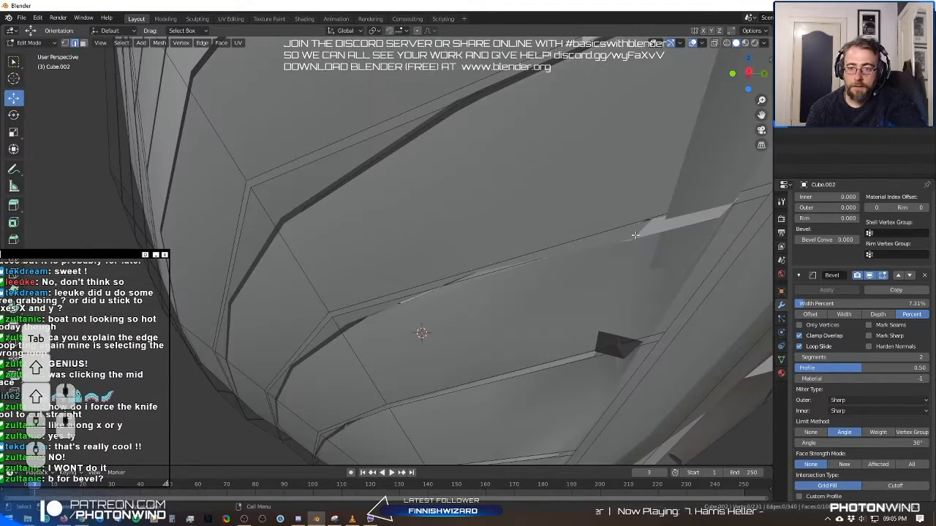
pyautogui.click(634, 235)
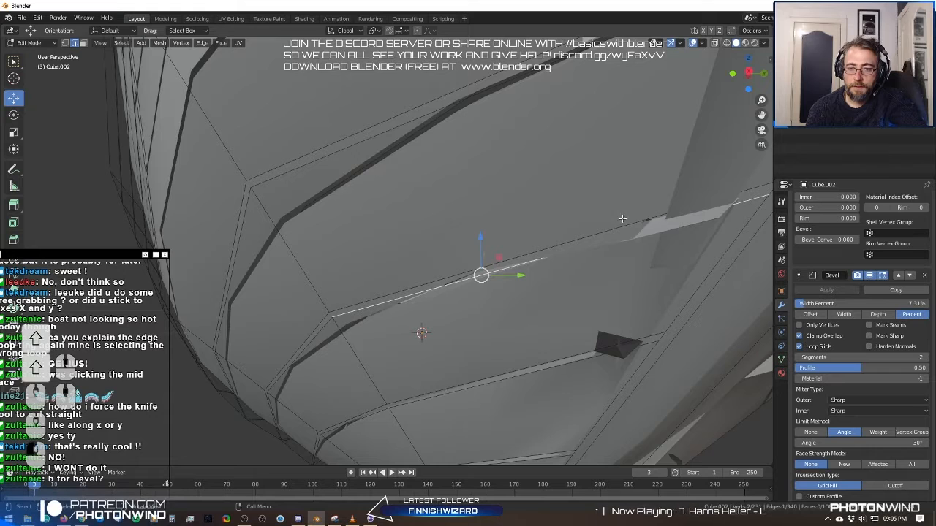
pyautogui.click(66, 43)
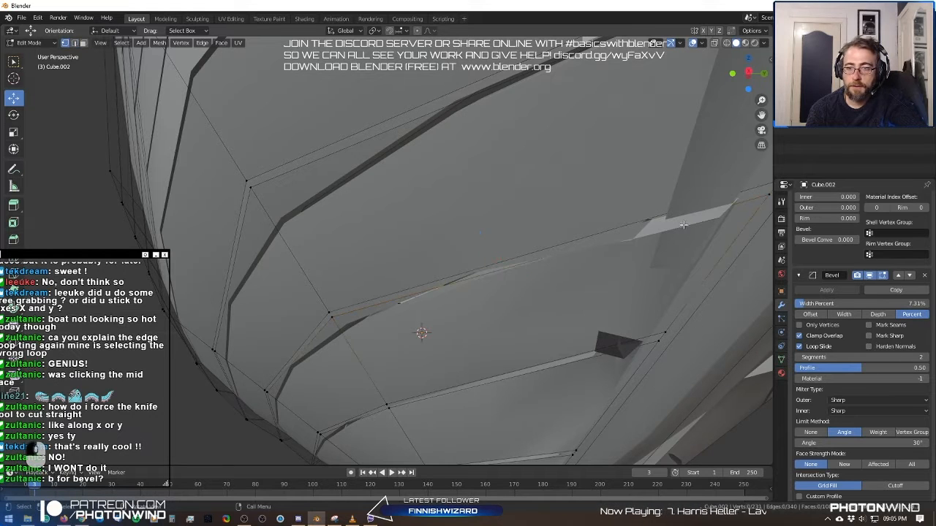
pyautogui.press('g')
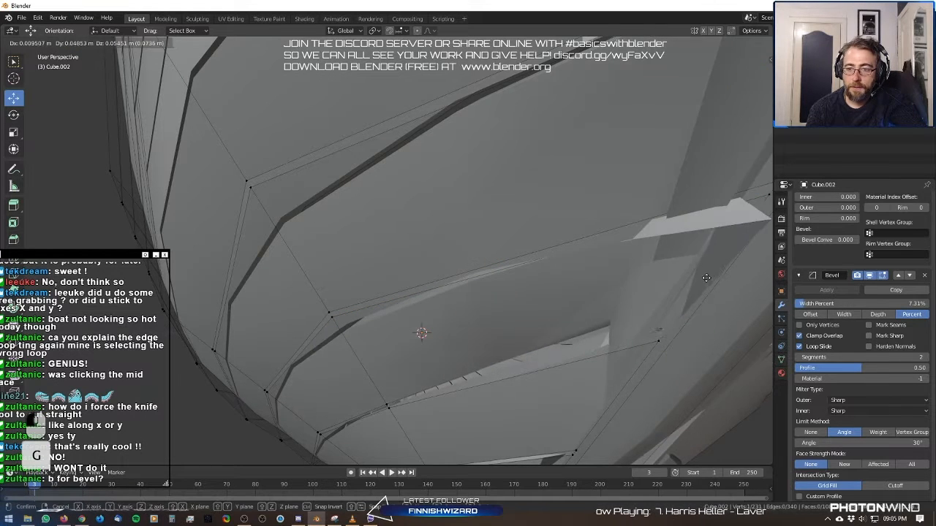
pyautogui.rightClick(652, 301)
pyautogui.keyDown('shift'); pyautogui.moveTo(680, 297); pyautogui.dragTo(660, 299, button='middle'); pyautogui.keyUp('shift')
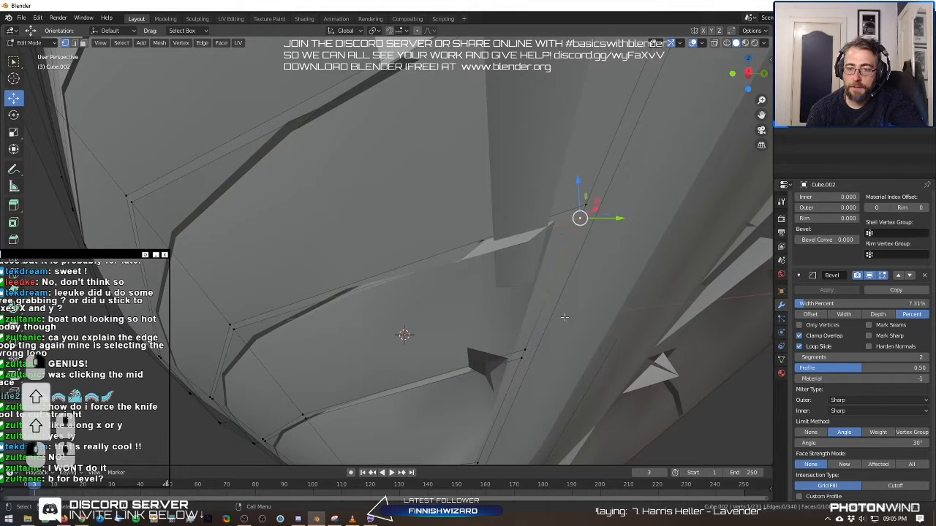
# Enable Even Thickness in the hull's Solidify modifier.
pyautogui.scroll(6, 841, 322)
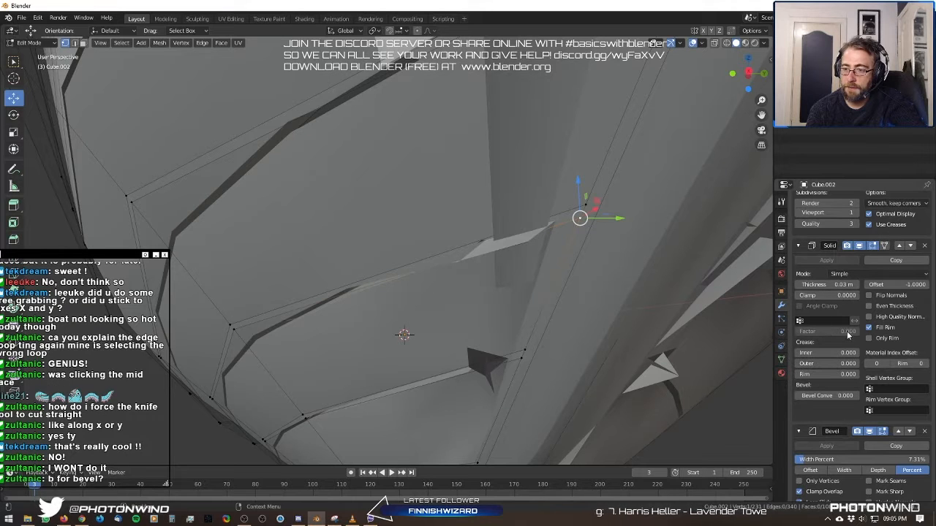
pyautogui.click(869, 306)
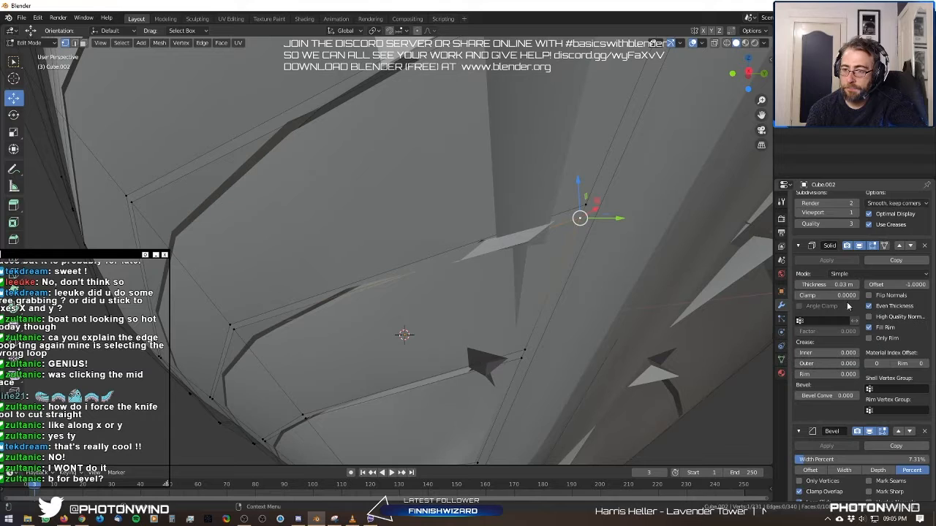
pyautogui.moveTo(799, 296)
pyautogui.mouseDown()
pyautogui.moveTo(840, 296)
pyautogui.moveTo(798, 296)
pyautogui.moveTo(809, 308)
pyautogui.moveTo(820, 296)
pyautogui.moveTo(797, 296)
pyautogui.mouseUp()
pyautogui.click(800, 307)
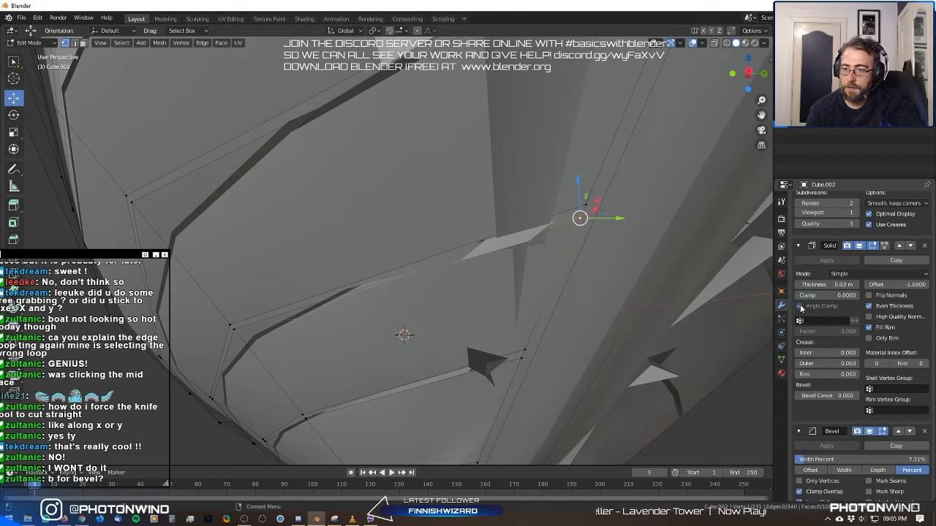
pyautogui.click(871, 331)
pyautogui.click(872, 331)
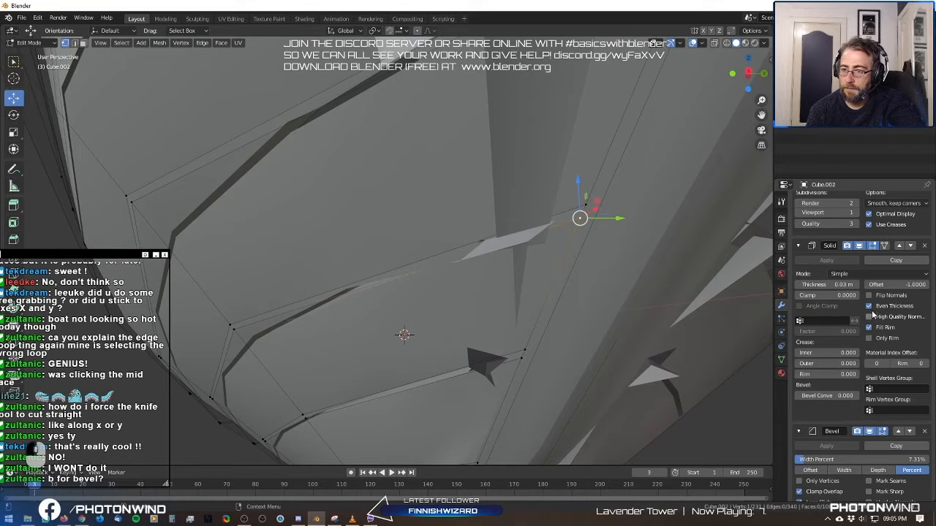
pyautogui.click(874, 299)
pyautogui.click(874, 300)
# Try High Quality Normals in the Solidify modifier and check its effect on the whole hull.
pyautogui.click(873, 318)
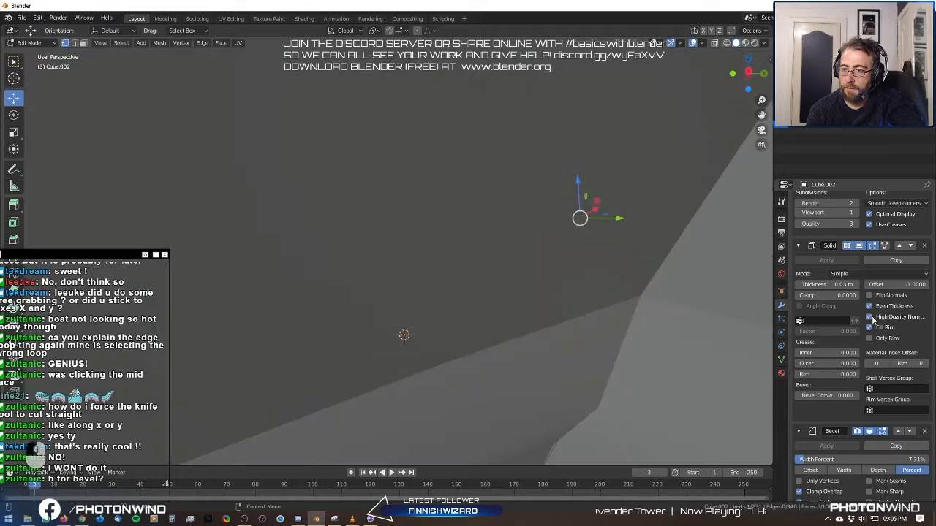
pyautogui.click(872, 318)
pyautogui.scroll(-10, 443, 239)
pyautogui.click(870, 319)
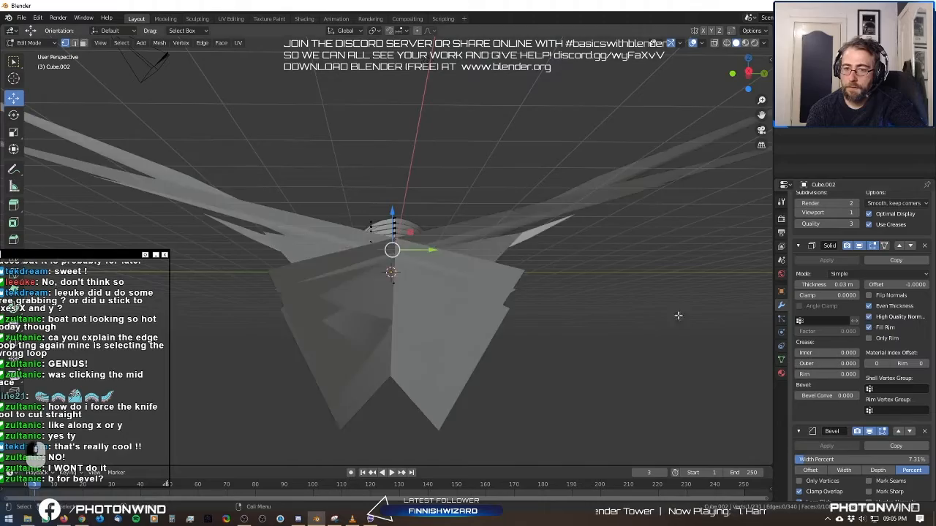
pyautogui.moveTo(677, 315); pyautogui.dragTo(510, 216, button='middle')
pyautogui.click(870, 320)
# Examine the narrow strip of faces where the plank ends meet the hull's centre line, from the side, below and the end.
pyautogui.scroll(5, 633, 337)
pyautogui.scroll(2, 554, 243)
pyautogui.scroll(1, 523, 218)
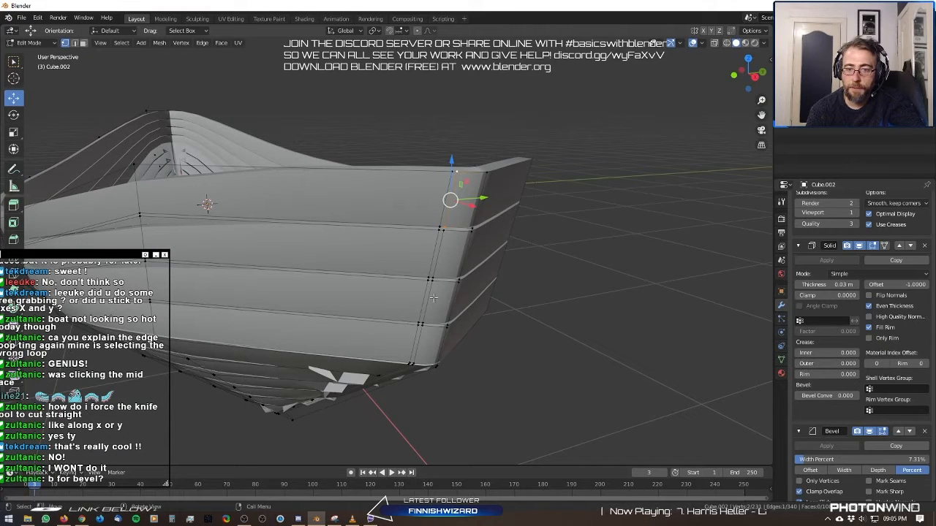
pyautogui.moveTo(429, 305); pyautogui.dragTo(479, 296, button='middle')
pyautogui.scroll(-4, 488, 313)
pyautogui.scroll(5, 424, 300)
pyautogui.moveTo(479, 296); pyautogui.dragTo(729, 257, button='middle')
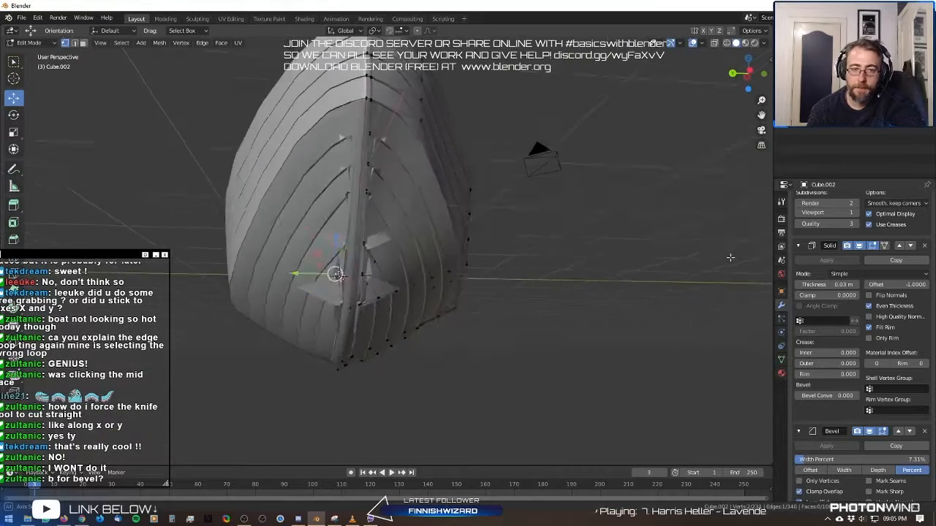
pyautogui.moveTo(435, 164); pyautogui.dragTo(417, 200, button='middle')
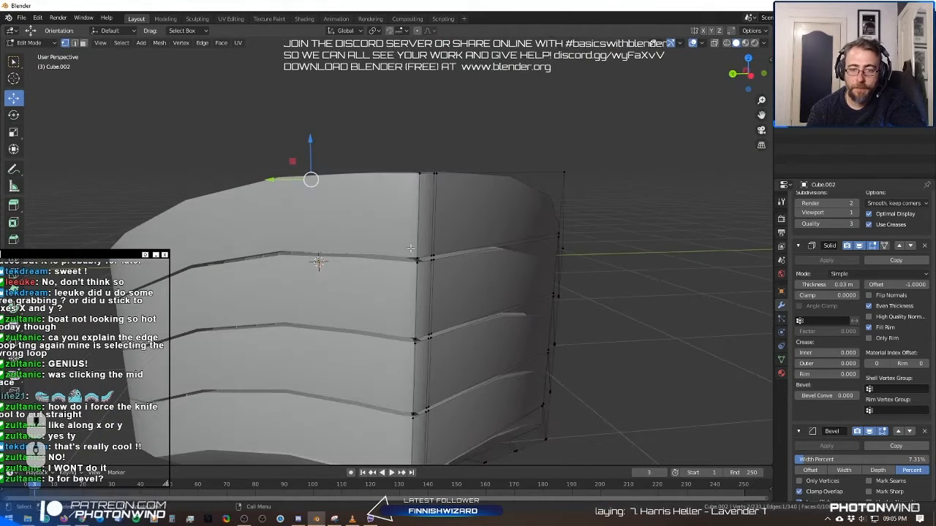
pyautogui.scroll(5, 414, 246)
pyautogui.keyDown('alt'); pyautogui.click(423, 253); pyautogui.keyUp('alt')
pyautogui.scroll(-6, 416, 252)
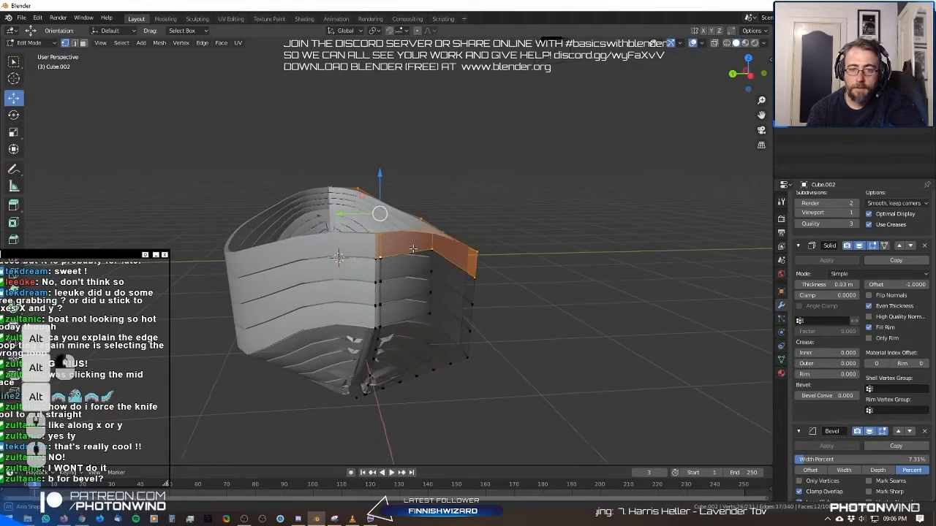
# Show the hull in right orthographic view with X-ray and box-select the vertices along its centre line.
pyautogui.press('KP_3')
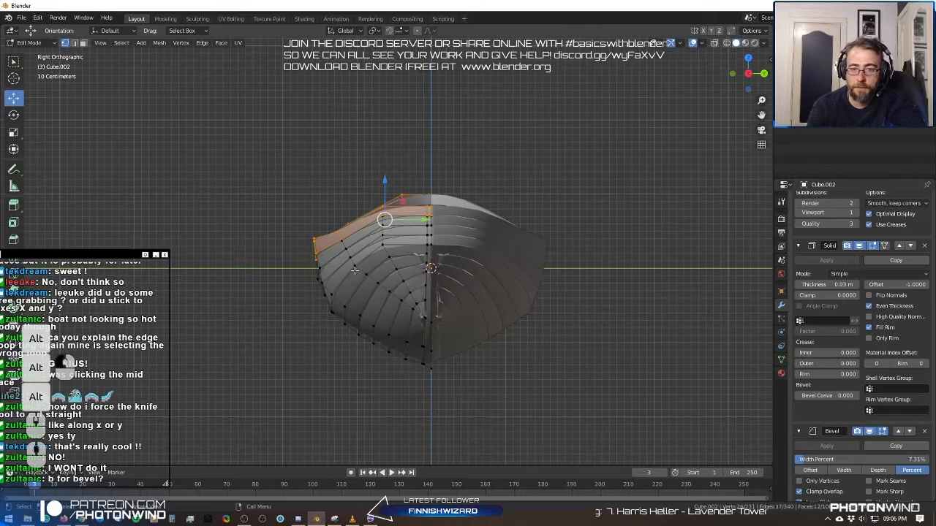
pyautogui.click(714, 42)
pyautogui.press('a')
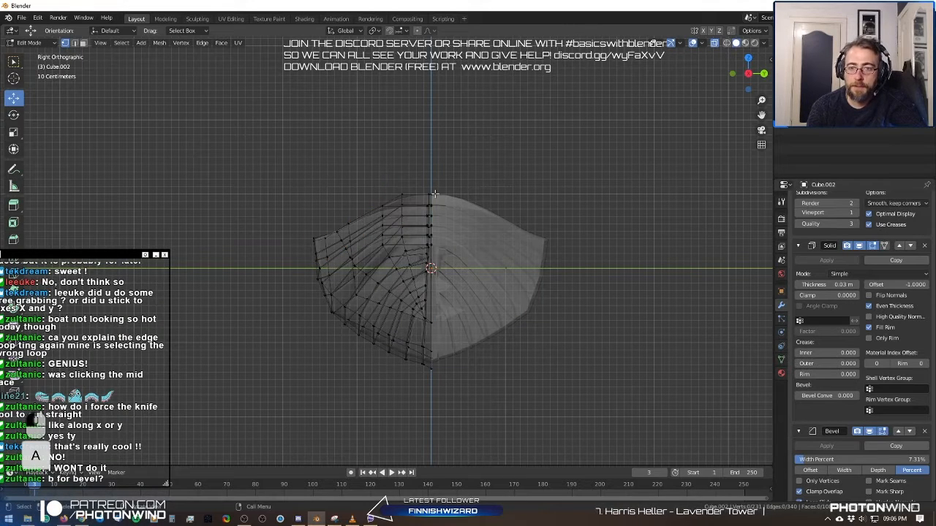
pyautogui.press('b')
pyautogui.moveTo(425, 165); pyautogui.dragTo(462, 373)
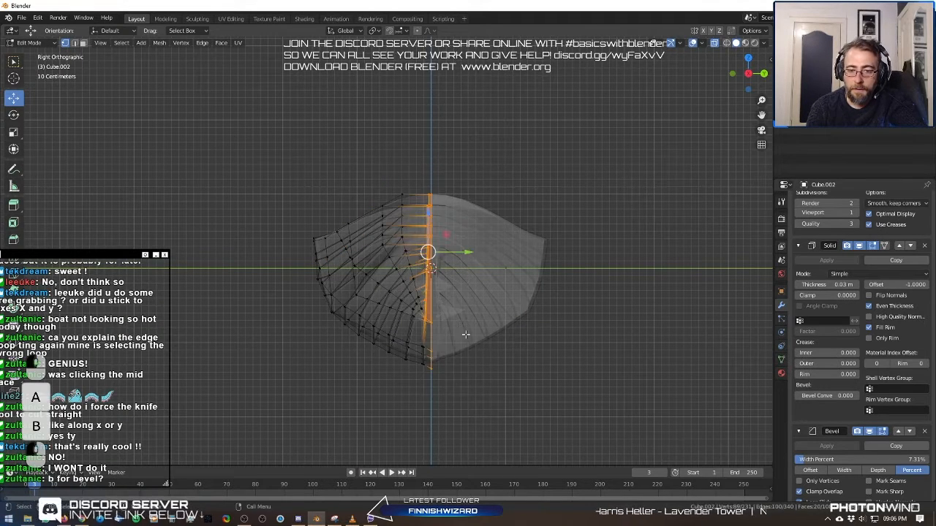
pyautogui.scroll(2, 453, 358)
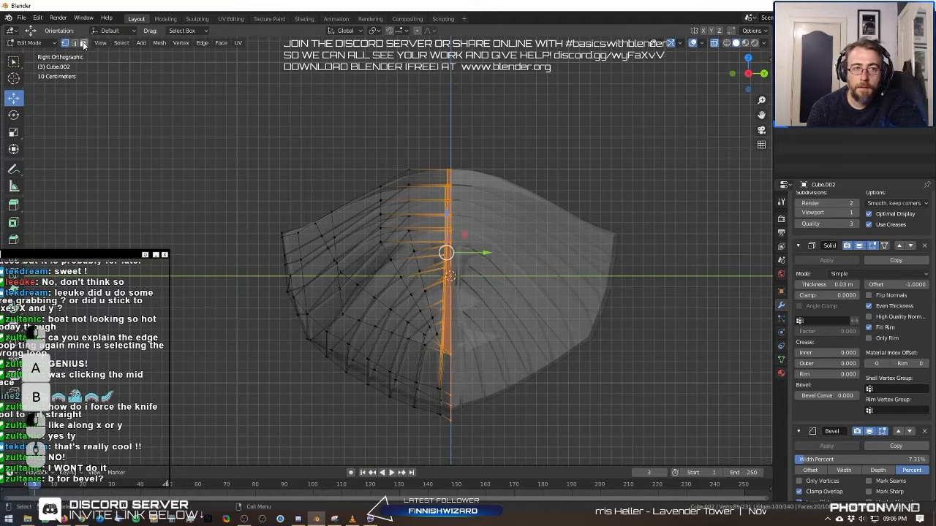
# Delete the narrow strip of faces along the centre line, excluding the adjoining plank faces, and return to Object Mode.
pyautogui.click(83, 42)
pyautogui.moveTo(430, 66); pyautogui.dragTo(525, 355)
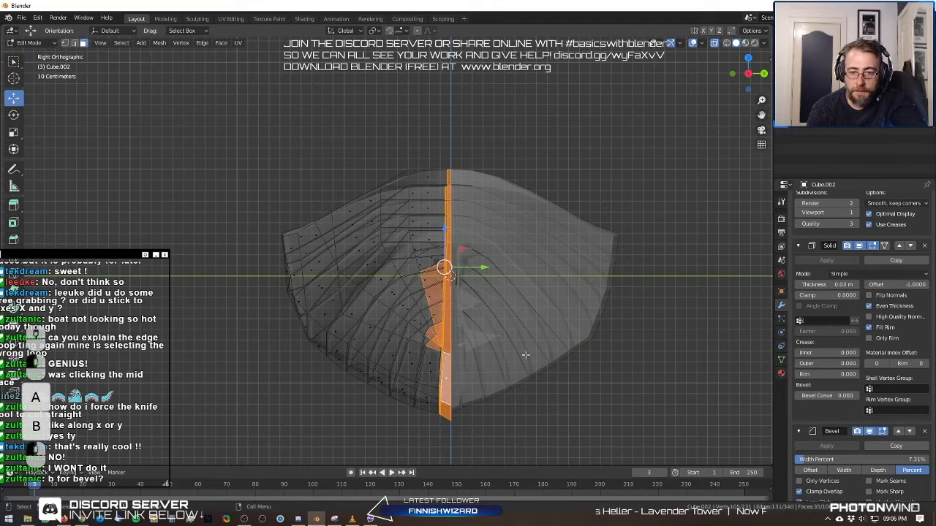
pyautogui.press('b')
pyautogui.keyDown('shift'); pyautogui.moveTo(390, 274); pyautogui.dragTo(439, 369); pyautogui.keyUp('shift')
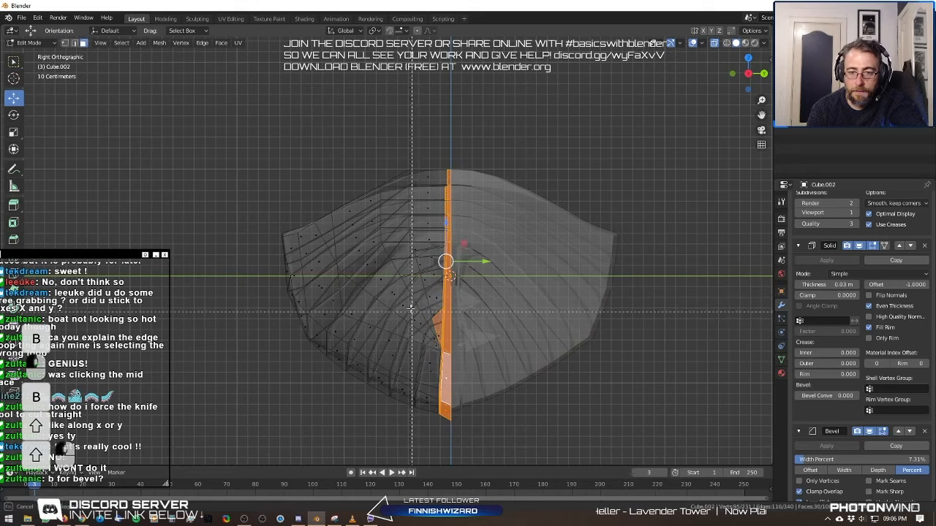
pyautogui.keyDown('shift'); pyautogui.moveTo(413, 310); pyautogui.dragTo(441, 332); pyautogui.keyUp('shift')
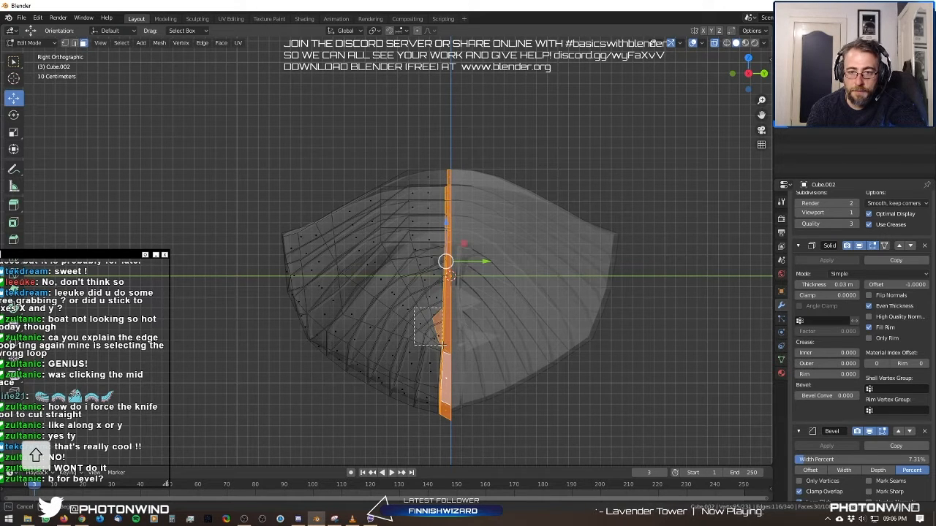
pyautogui.keyDown('shift'); pyautogui.moveTo(411, 335); pyautogui.dragTo(334, 356); pyautogui.keyUp('shift')
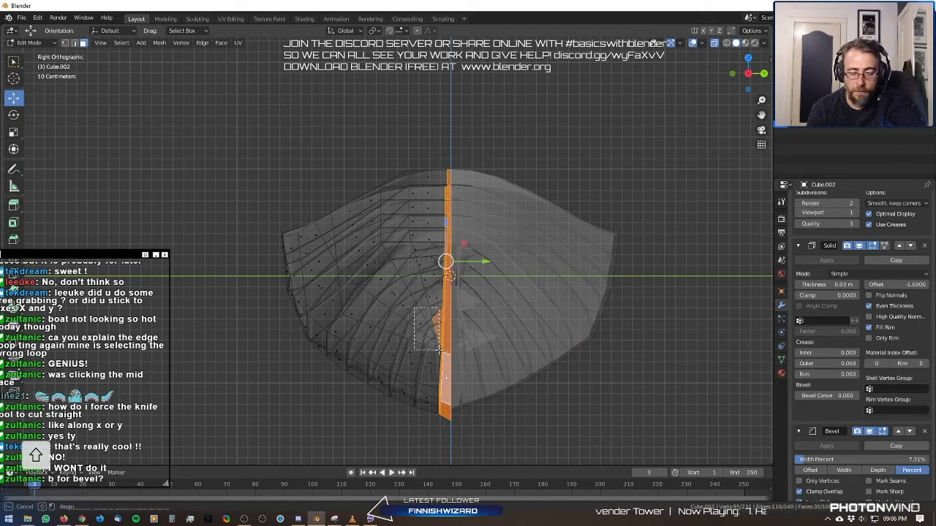
pyautogui.keyDown('shift'); pyautogui.moveTo(443, 348); pyautogui.dragTo(442, 348); pyautogui.keyUp('shift')
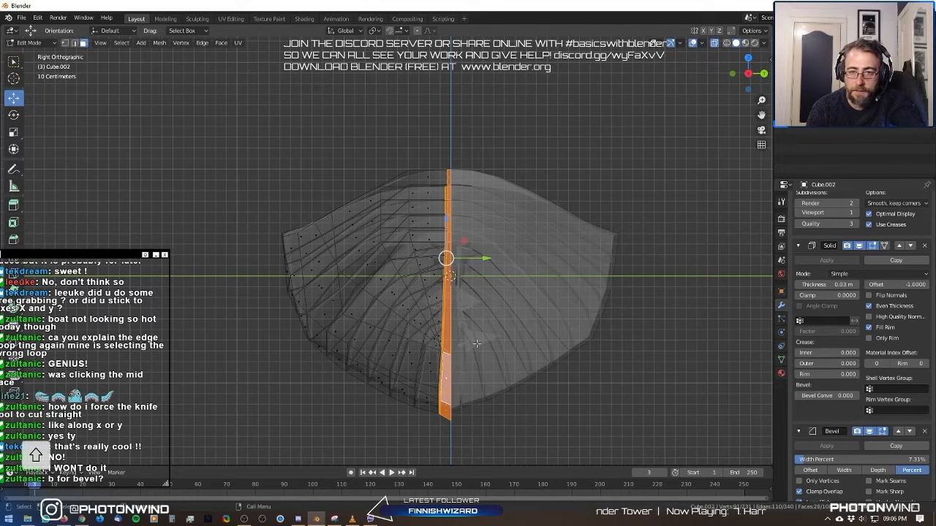
pyautogui.press('x')
pyautogui.click(478, 348)
pyautogui.press('Tab')
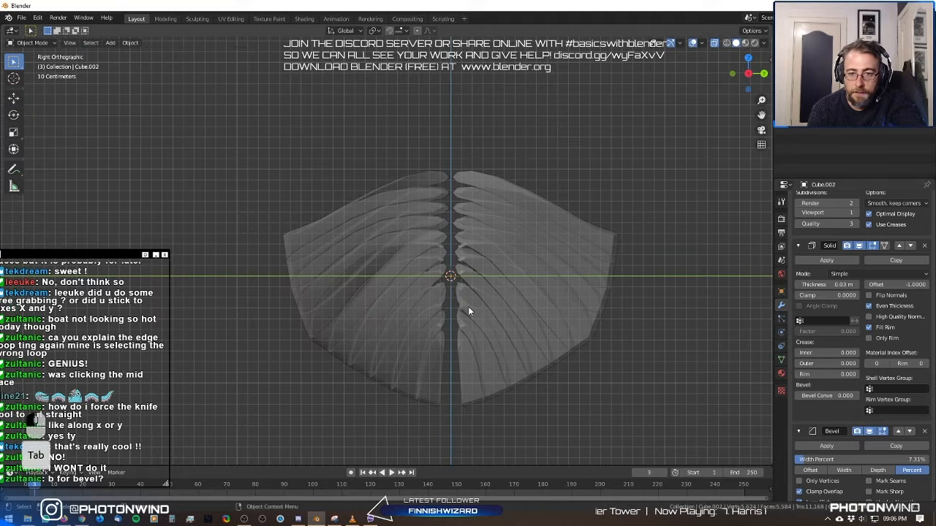
# Reenter Edit Mode, turn off X-ray and inspect the plank ends on both sides of the centre line.
pyautogui.moveTo(468, 306); pyautogui.dragTo(412, 163, button='middle')
pyautogui.press('Tab')
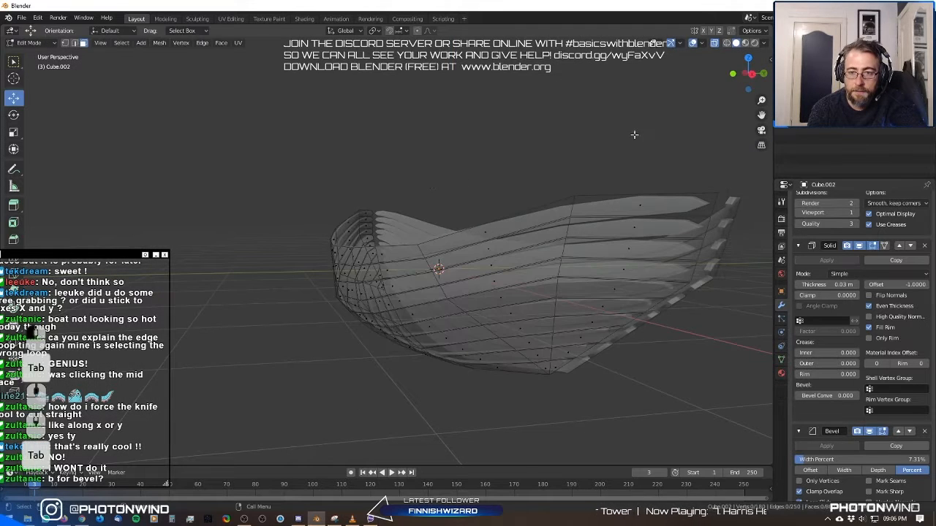
pyautogui.click(716, 43)
pyautogui.moveTo(531, 157); pyautogui.dragTo(504, 210, button='middle')
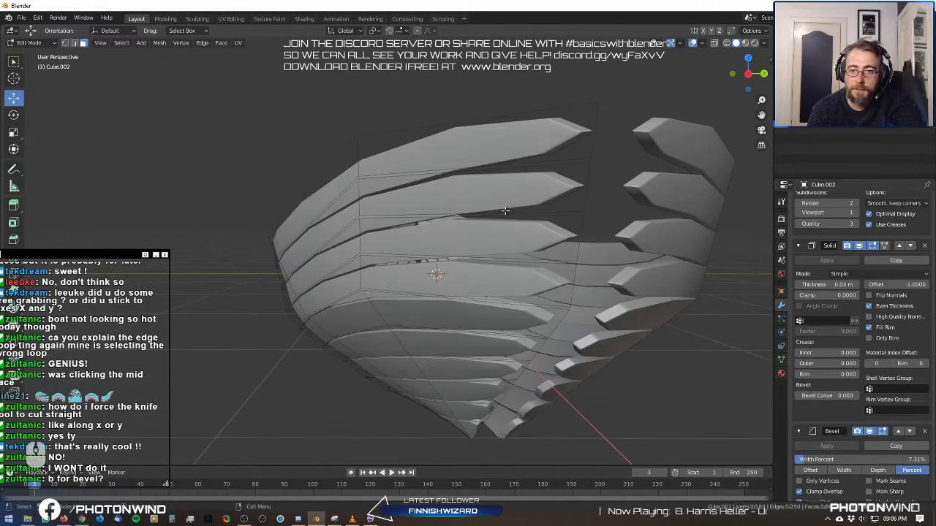
pyautogui.moveTo(550, 258); pyautogui.dragTo(577, 263, button='middle')
pyautogui.scroll(5, 839, 343)
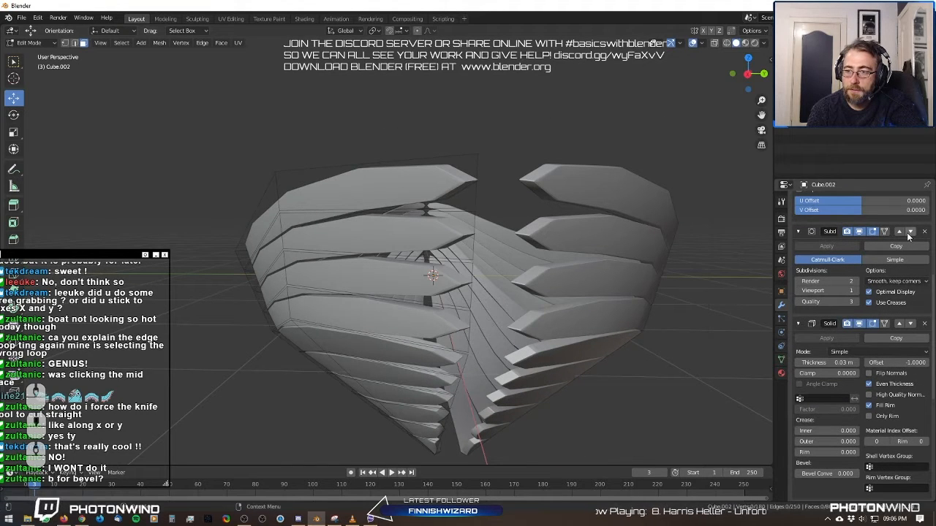
# Move the Subdivision modifier below the Solidify and Bevel modifiers, and delete it from the hull.
pyautogui.click(910, 232)
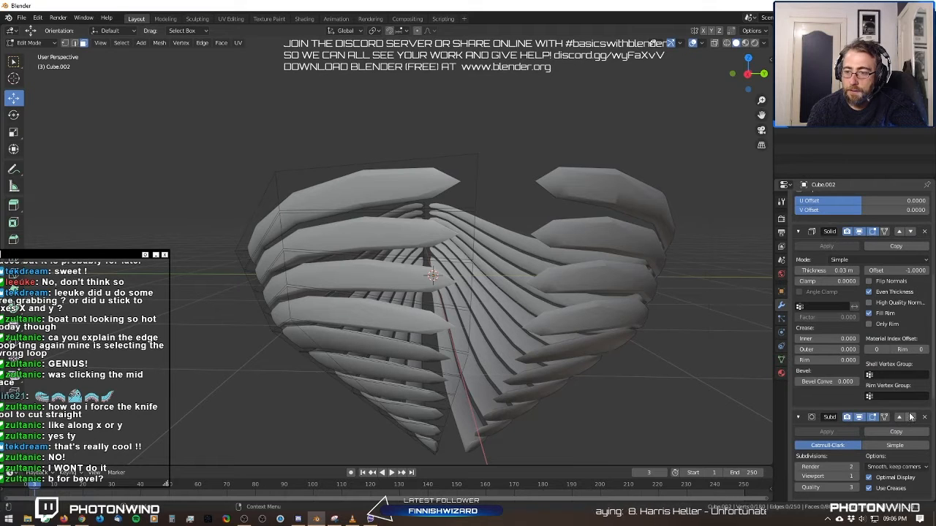
pyautogui.click(911, 417)
pyautogui.scroll(-8, 885, 395)
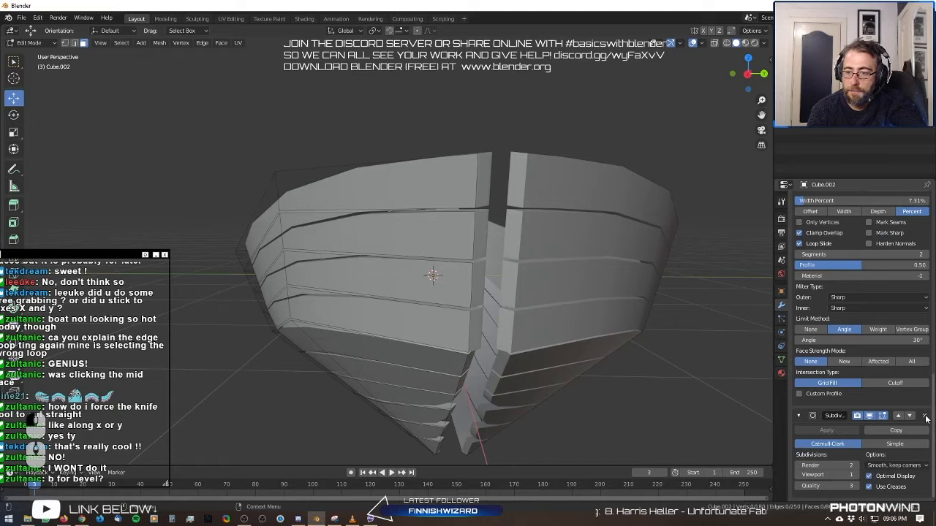
pyautogui.click(925, 417)
pyautogui.scroll(-5, 555, 256)
# Examine the hull's planks from the side and the end, in both Object Mode and Edit Mode.
pyautogui.moveTo(344, 167); pyautogui.dragTo(392, 136, button='middle')
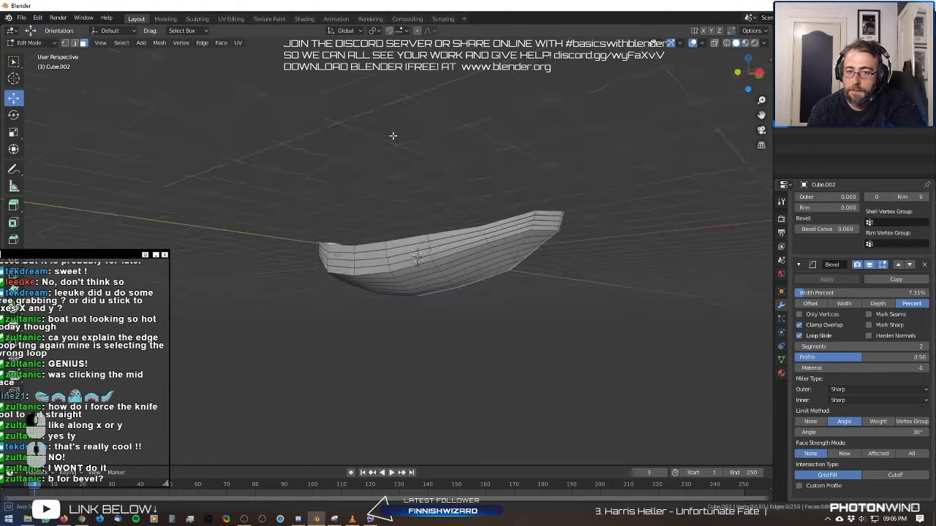
pyautogui.scroll(3, 408, 151)
pyautogui.press('Tab')
pyautogui.moveTo(424, 162); pyautogui.dragTo(346, 244, button='middle')
pyautogui.scroll(3, 365, 187)
pyautogui.scroll(4, 361, 173)
pyautogui.scroll(-4, 602, 168)
pyautogui.press('Tab')
pyautogui.scroll(-6, 539, 249)
pyautogui.press('Tab')
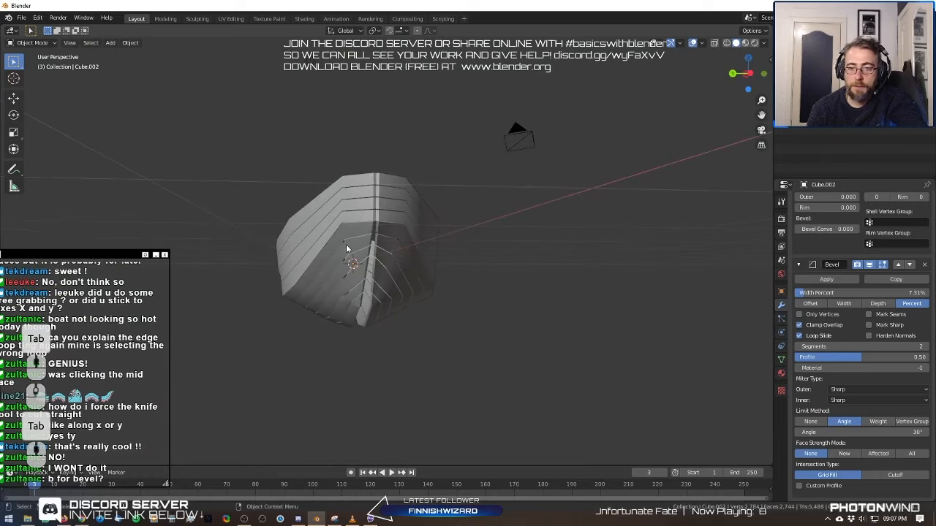
# Check the hull's faces and the gap along its centre line in right orthographic view.
pyautogui.press('KP_3')
pyautogui.press('Tab')
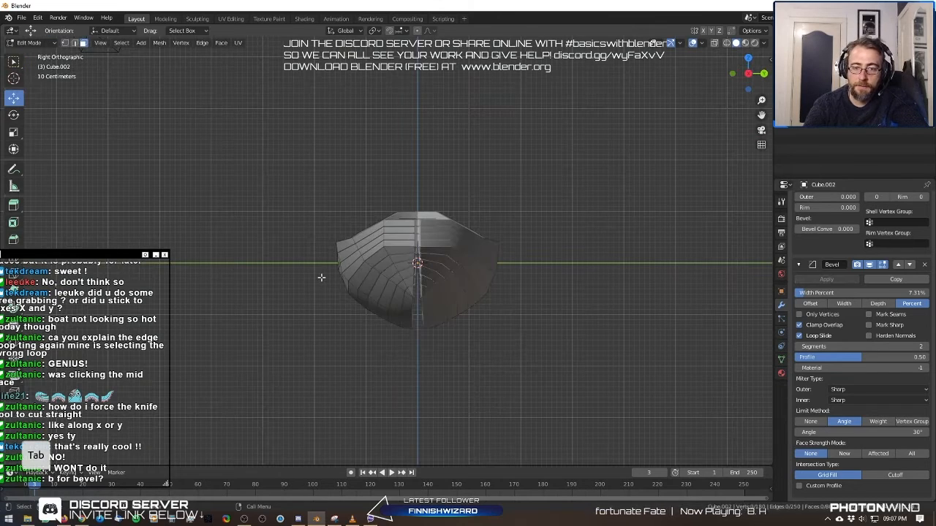
pyautogui.scroll(2, 321, 275)
pyautogui.scroll(3, 394, 256)
pyautogui.keyDown('shift'); pyautogui.moveTo(319, 300); pyautogui.dragTo(353, 249, button='middle'); pyautogui.keyUp('shift')
pyautogui.press('a')
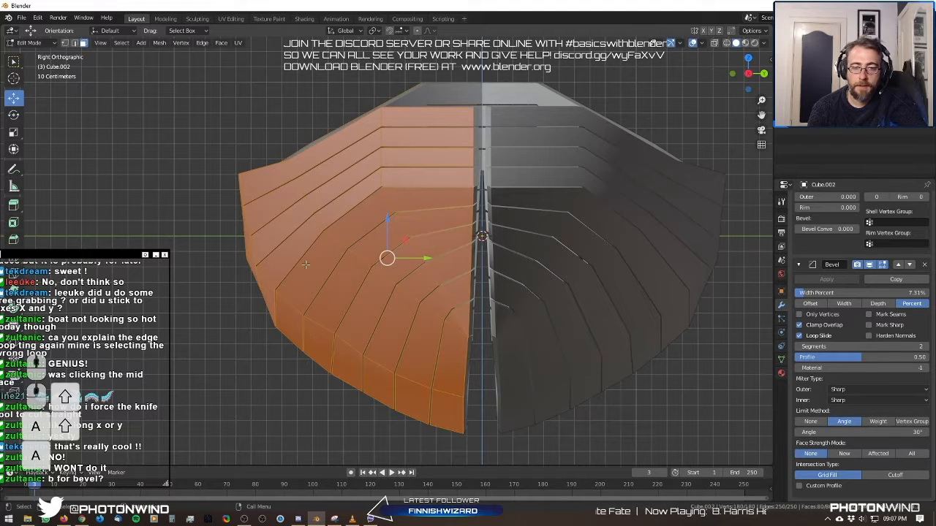
pyautogui.press('a')
pyautogui.press('a')
pyautogui.scroll(-2, 363, 219)
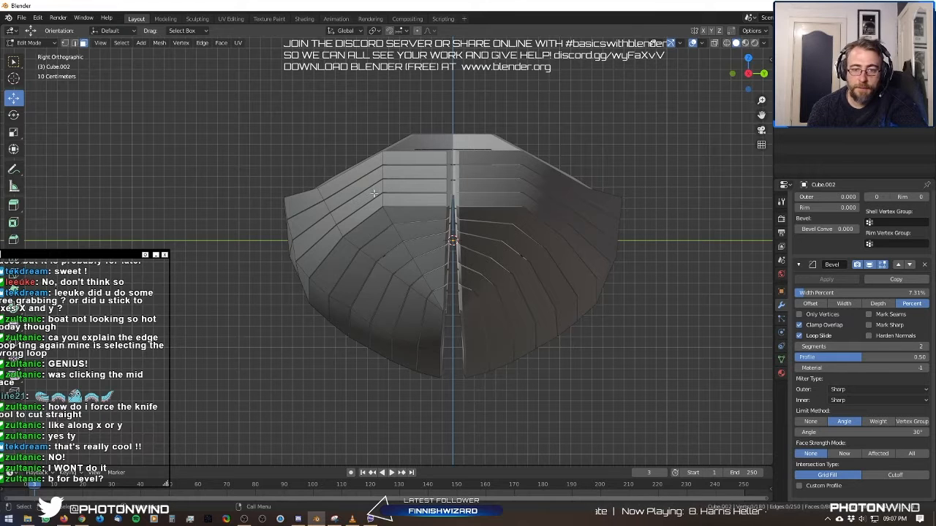
pyautogui.press('Tab')
pyautogui.press('Tab')
pyautogui.press('Tab')
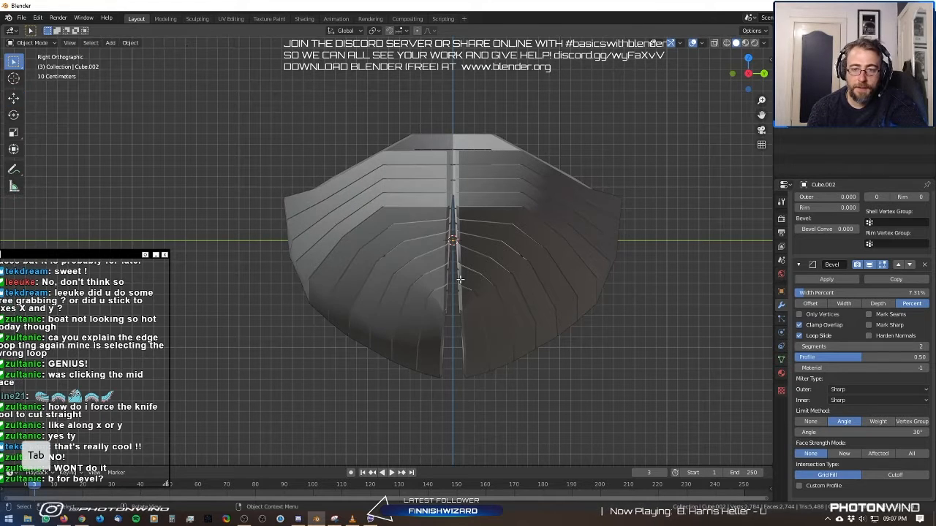
# Examine the plank edges and the bevels between them from below, from the side and close up.
pyautogui.moveTo(477, 364); pyautogui.dragTo(448, 184, button='middle')
pyautogui.press('Tab')
pyautogui.press('Tab')
pyautogui.moveTo(361, 137); pyautogui.dragTo(256, 187, button='middle')
pyautogui.scroll(4, 289, 183)
pyautogui.scroll(-5, 262, 191)
pyautogui.scroll(2, 257, 186)
pyautogui.moveTo(556, 254); pyautogui.dragTo(335, 157, button='middle')
pyautogui.click(451, 200)
pyautogui.scroll(-2, 550, 222)
pyautogui.click(474, 173)
# Set the Bevel modifier's width percent to 100% with the plank edges in close view.
pyautogui.moveTo(398, 280); pyautogui.dragTo(373, 292, button='middle')
pyautogui.scroll(3, 378, 289)
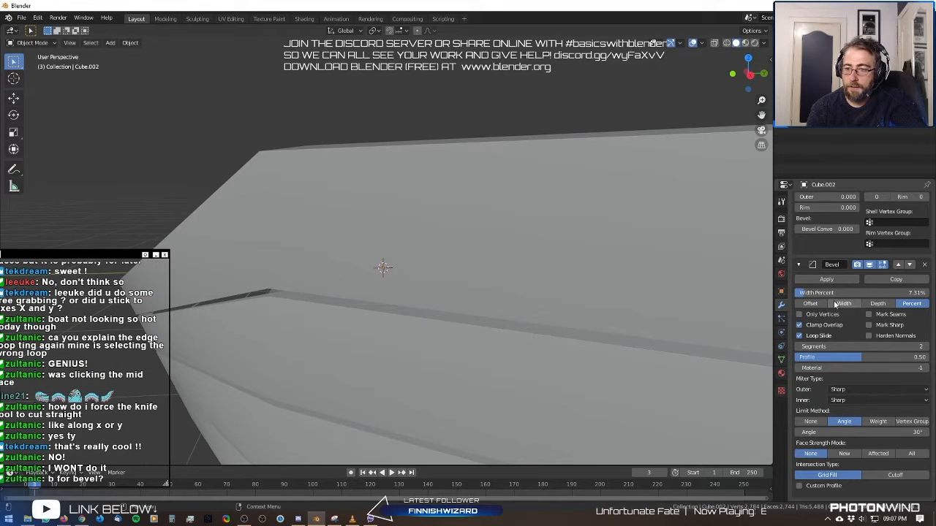
pyautogui.moveTo(840, 294); pyautogui.dragTo(927, 294)
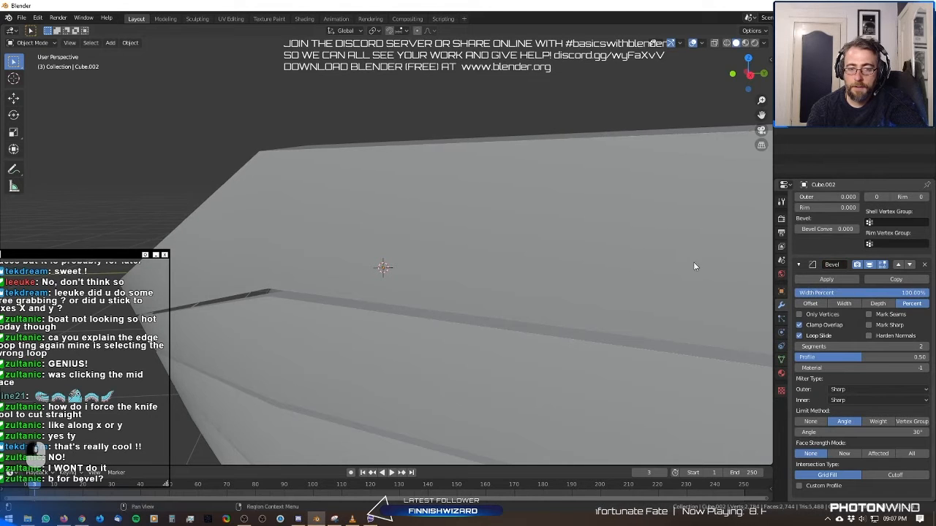
# Try Apply Object Transform on the hull, inspect the planks at both ends, and undo it.
pyautogui.scroll(-10, 432, 263)
pyautogui.scroll(3, 410, 272)
pyautogui.click(431, 272)
pyautogui.press('space')
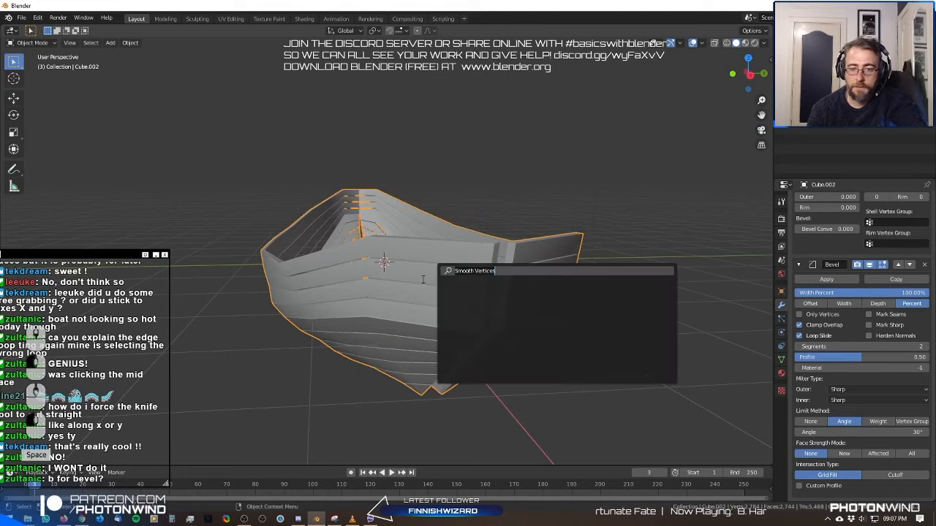
pyautogui.write('APPL')
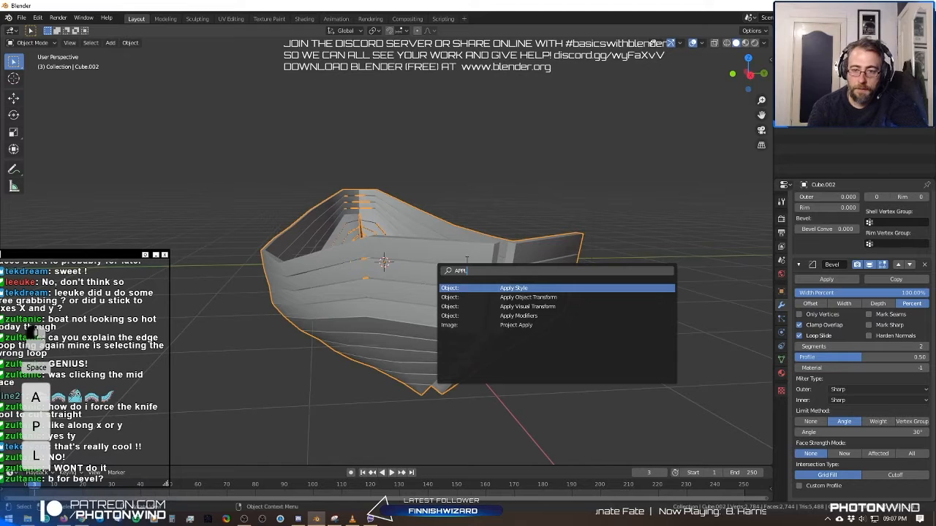
pyautogui.click(588, 298)
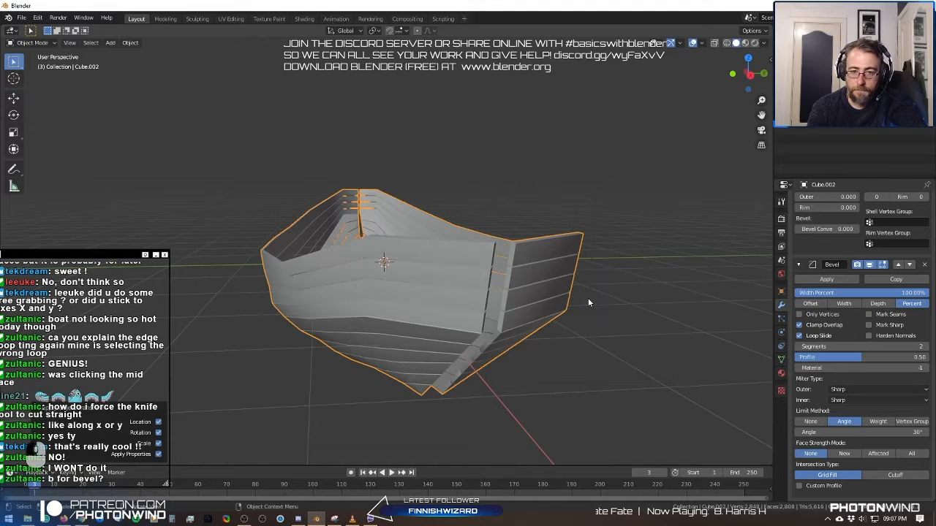
pyautogui.click(493, 197)
pyautogui.scroll(3, 877, 351)
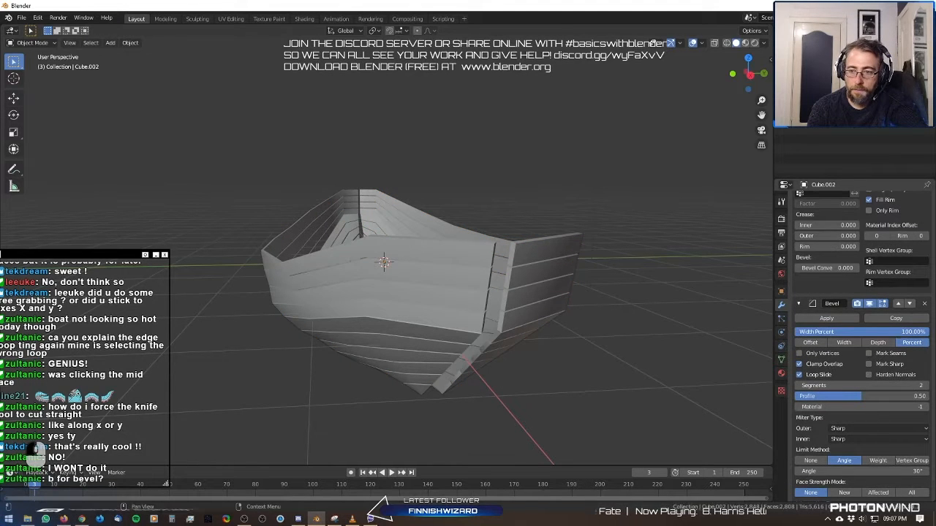
pyautogui.scroll(5, 505, 339)
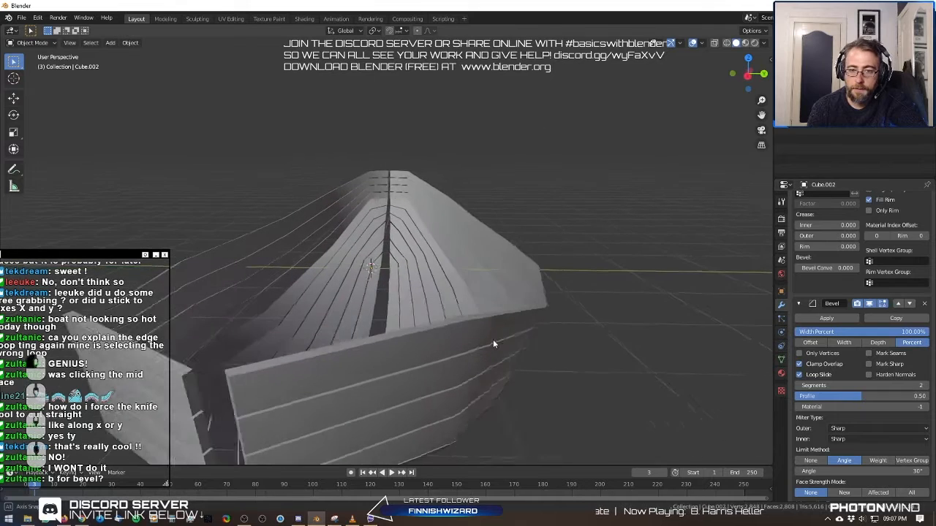
pyautogui.scroll(-5, 494, 339)
pyautogui.hotkey('ctrl', 'z')
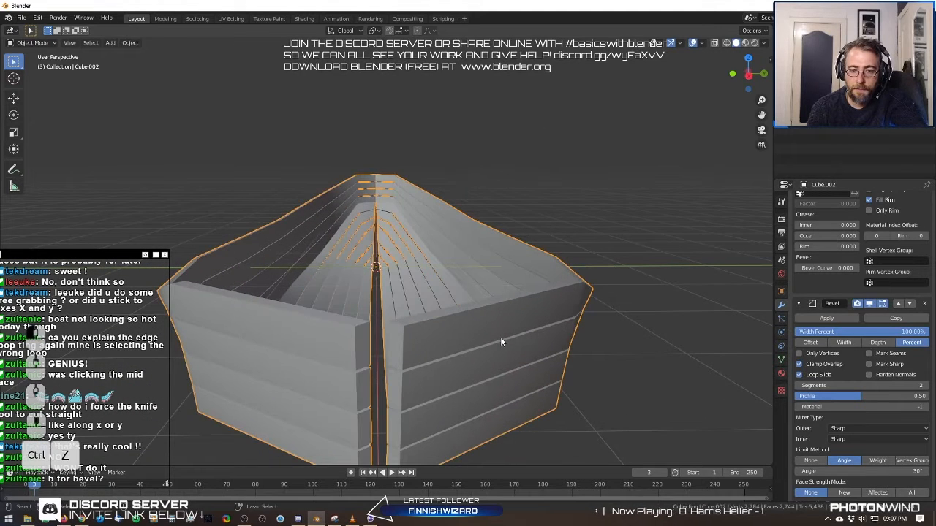
# Try applying the hull's location, rotation and scale again, and undo the change.
pyautogui.hotkey('ctrl', 'a')
pyautogui.click(579, 354)
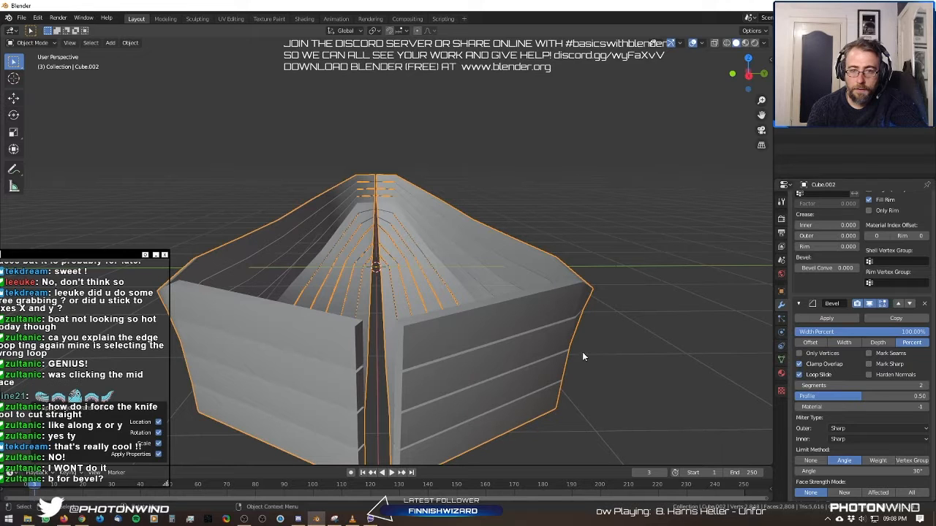
pyautogui.hotkey('ctrl', 'z')
pyautogui.hotkey('ctrl', 'z')
pyautogui.hotkey('ctrl', 'z')
pyautogui.hotkey('ctrl', 'z')
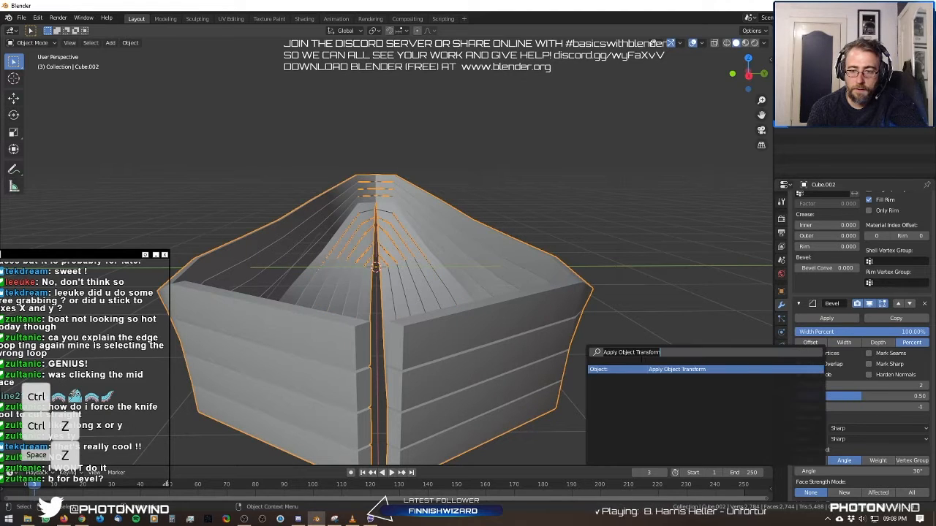
# Apply the object transform to the hull and check the bevels along the planks.
pyautogui.moveTo(585, 231); pyautogui.dragTo(571, 254, button='middle')
pyautogui.click(560, 340)
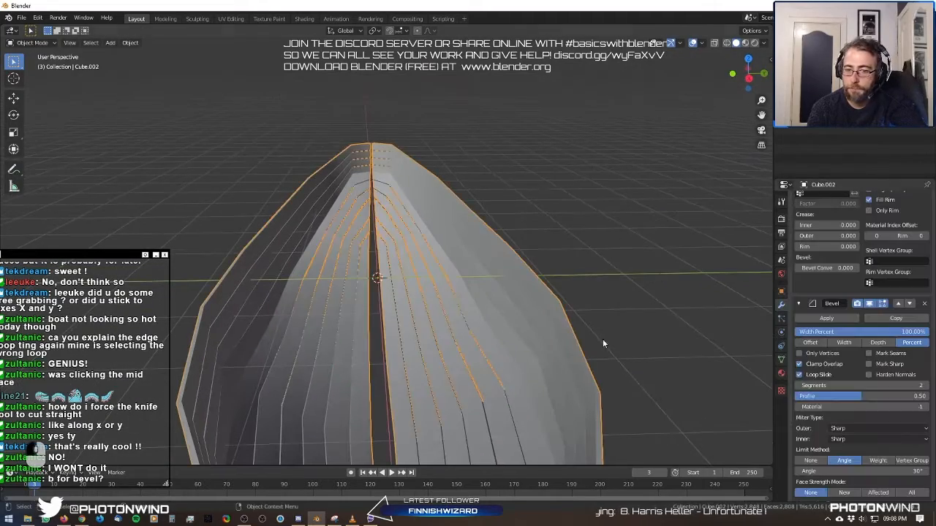
pyautogui.keyDown('shift'); pyautogui.moveTo(413, 345); pyautogui.dragTo(449, 261, button='middle'); pyautogui.keyUp('shift')
pyautogui.scroll(-3, 449, 261)
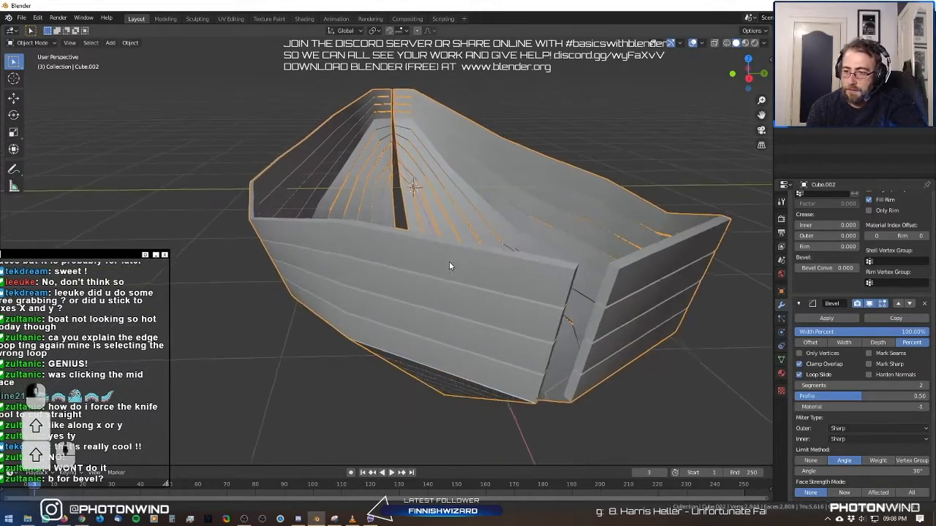
pyautogui.scroll(3, 450, 262)
# Compare the Depth, Width and Percent bevel width types, and set the width percent to 74.46%.
pyautogui.click(881, 343)
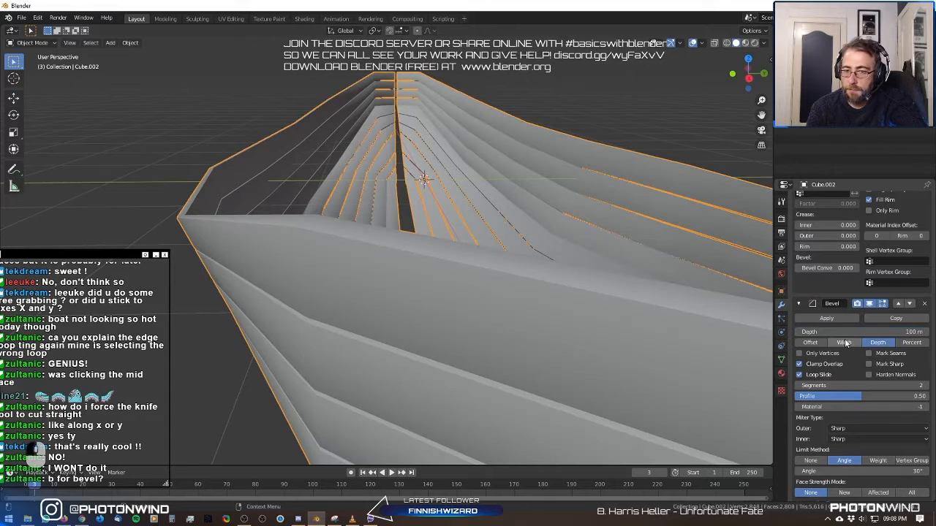
pyautogui.click(844, 342)
pyautogui.click(912, 342)
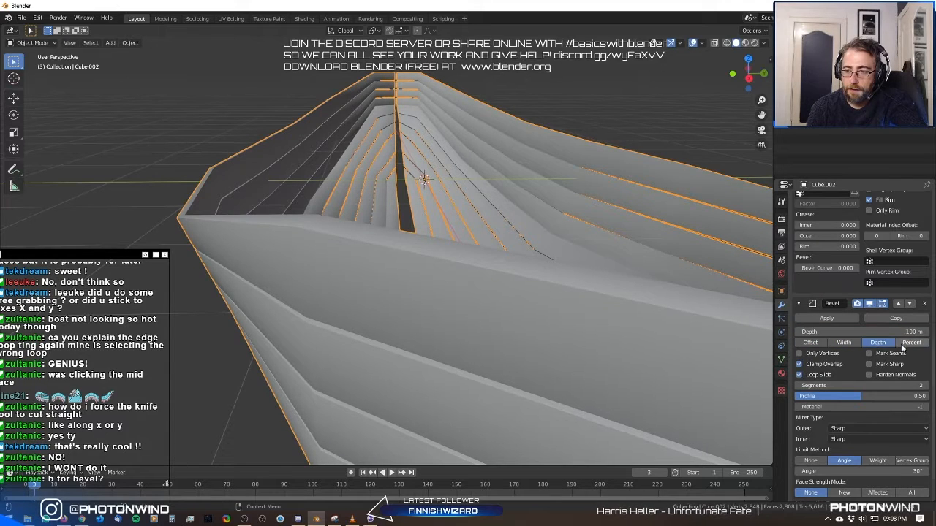
pyautogui.moveTo(796, 331); pyautogui.dragTo(894, 332)
# Try a bevel profile of 0.95, and set the profile to 0.13 and the segments to 4.
pyautogui.moveTo(859, 399); pyautogui.dragTo(920, 398)
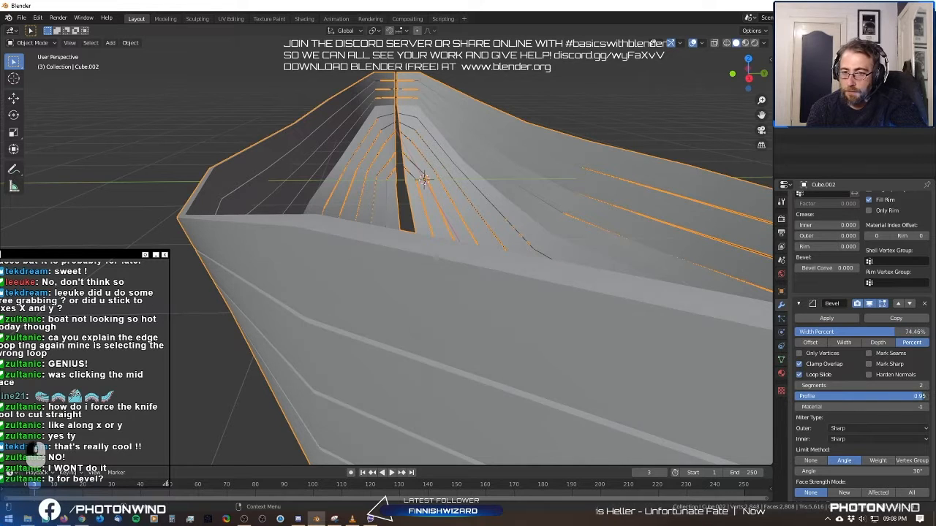
pyautogui.moveTo(795, 396); pyautogui.dragTo(832, 386)
pyautogui.scroll(-1, 884, 439)
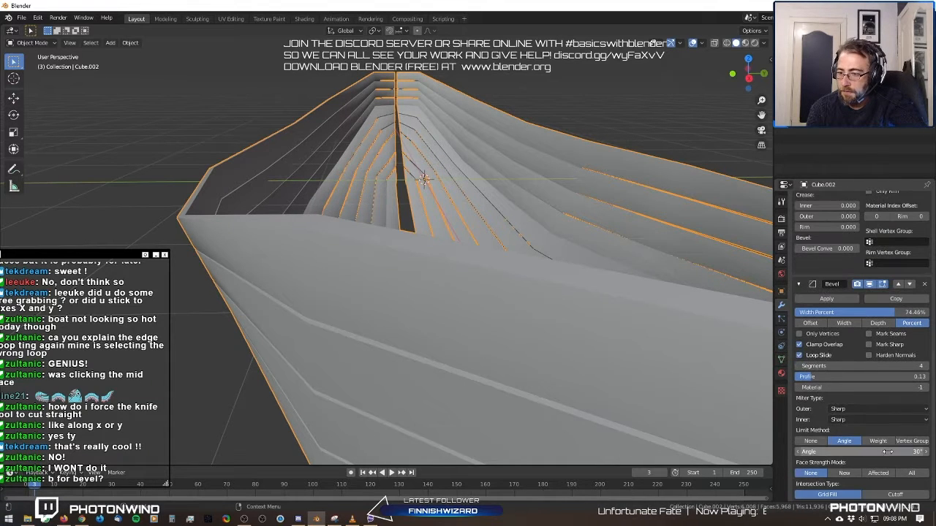
# Test the Bevel modifier's New face strength, Only Vertices and Harden Normals options, restoring each one.
pyautogui.scroll(-1, 886, 436)
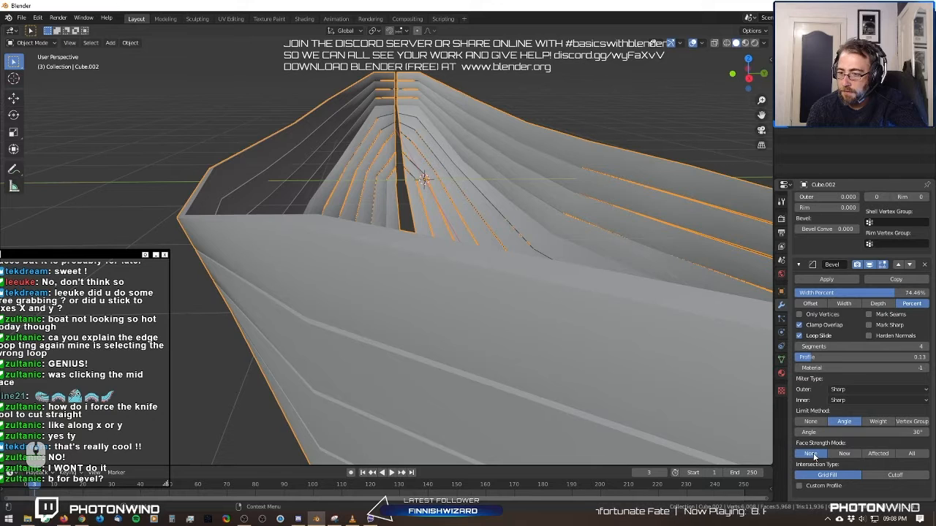
pyautogui.click(843, 453)
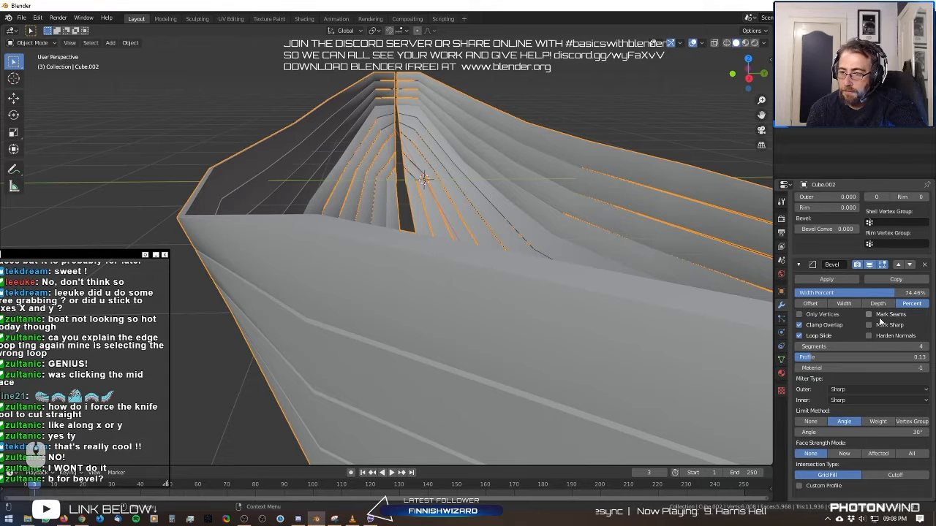
pyautogui.click(818, 314)
pyautogui.click(819, 313)
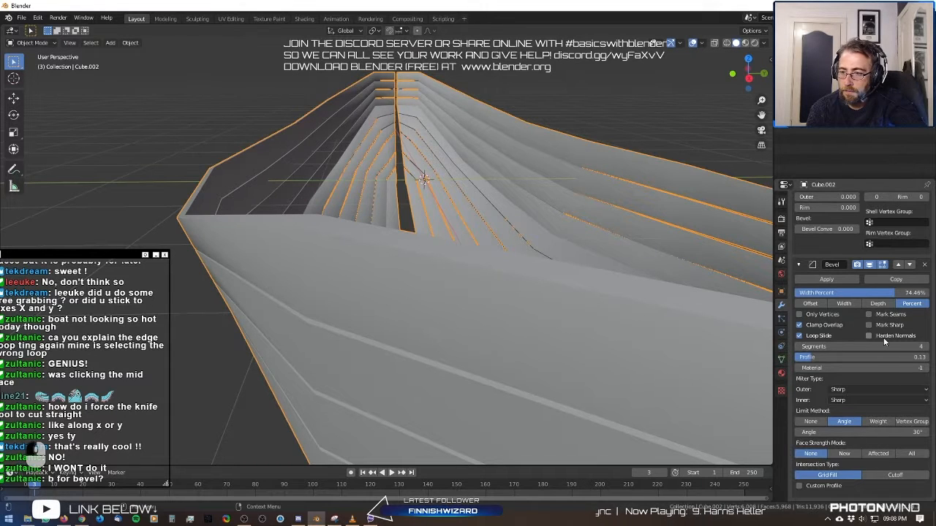
pyautogui.click(886, 338)
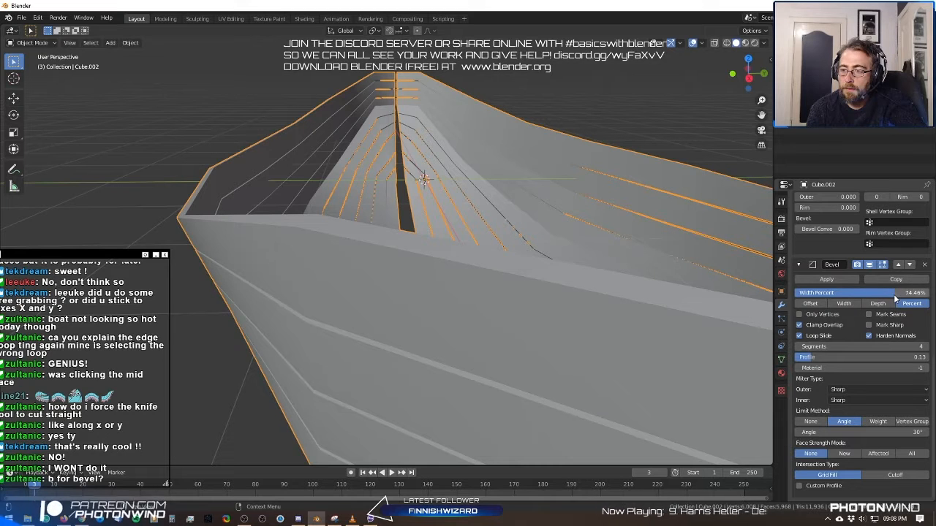
pyautogui.click(878, 336)
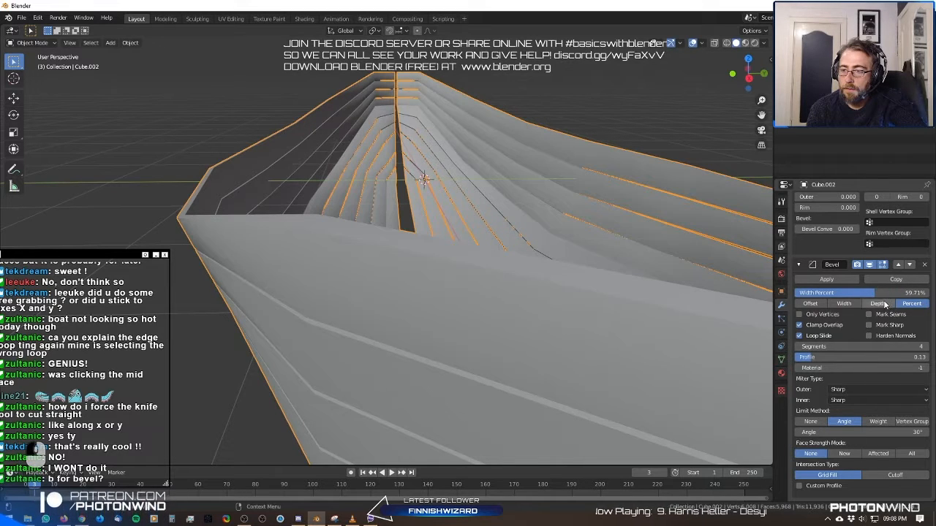
# Switch the bevel width type to Depth and set the depth to 50.54 m.
pyautogui.click(844, 304)
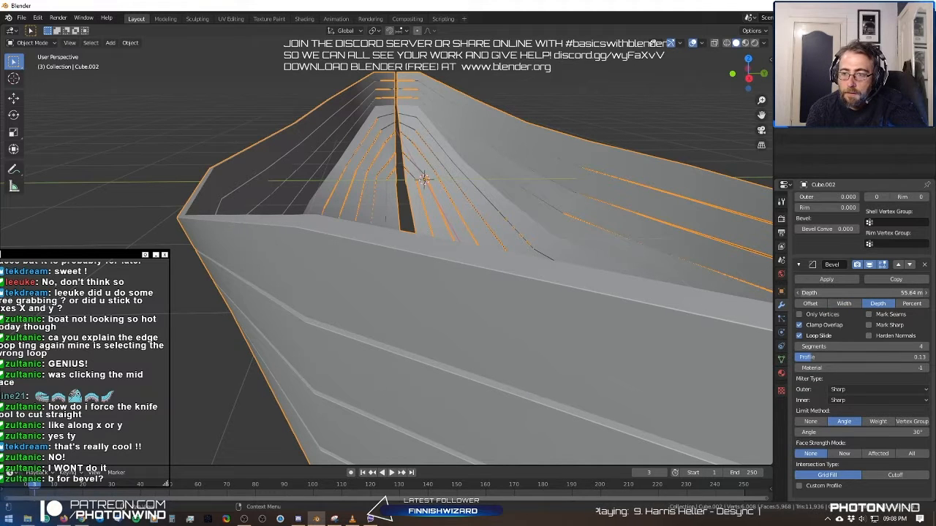
pyautogui.scroll(-8, 498, 281)
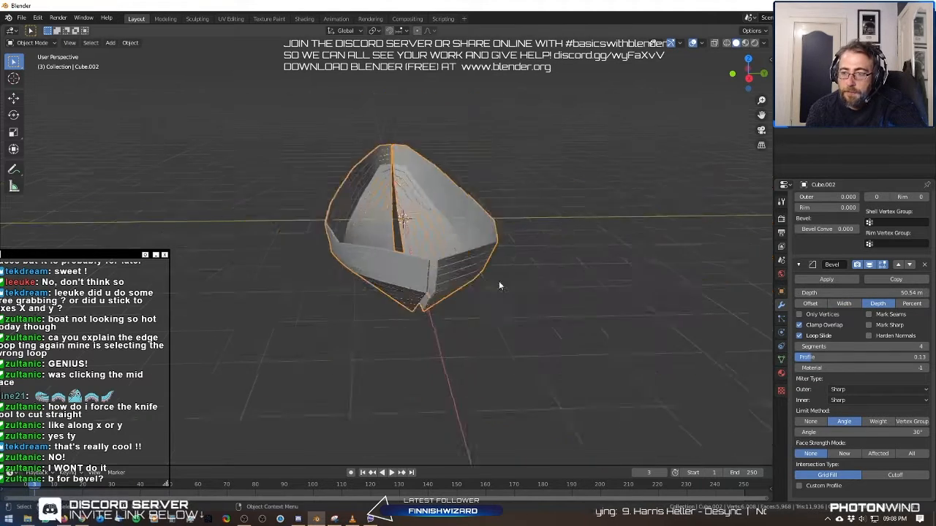
pyautogui.moveTo(498, 280); pyautogui.dragTo(320, 270, button='middle')
# Examine the whole hull from above, the side and in right orthographic view, comparing Edit Mode and Object Mode.
pyautogui.scroll(-3, 234, 227)
pyautogui.press('Tab')
pyautogui.scroll(4, 294, 250)
pyautogui.press('Tab')
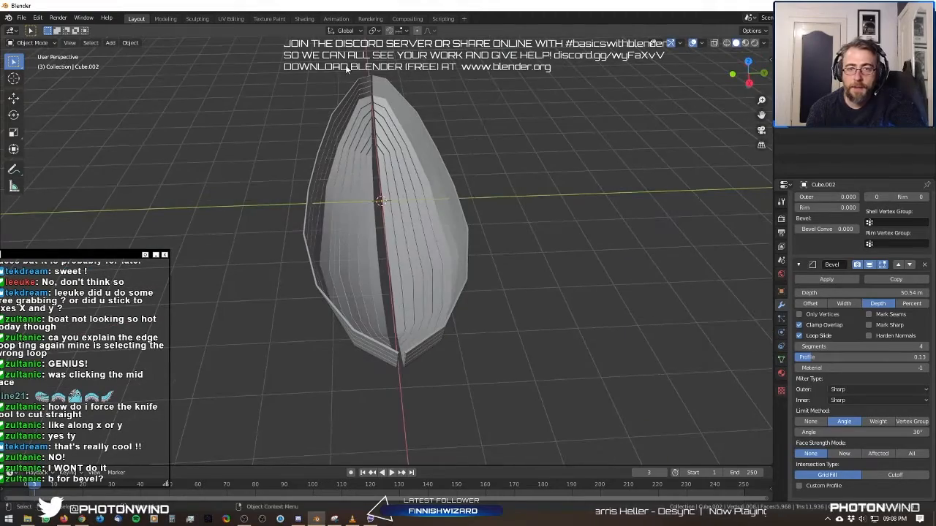
pyautogui.moveTo(371, 101); pyautogui.dragTo(299, 396, button='middle')
pyautogui.moveTo(509, 208); pyautogui.dragTo(408, 299, button='middle')
pyautogui.press('Tab')
pyautogui.press('Tab')
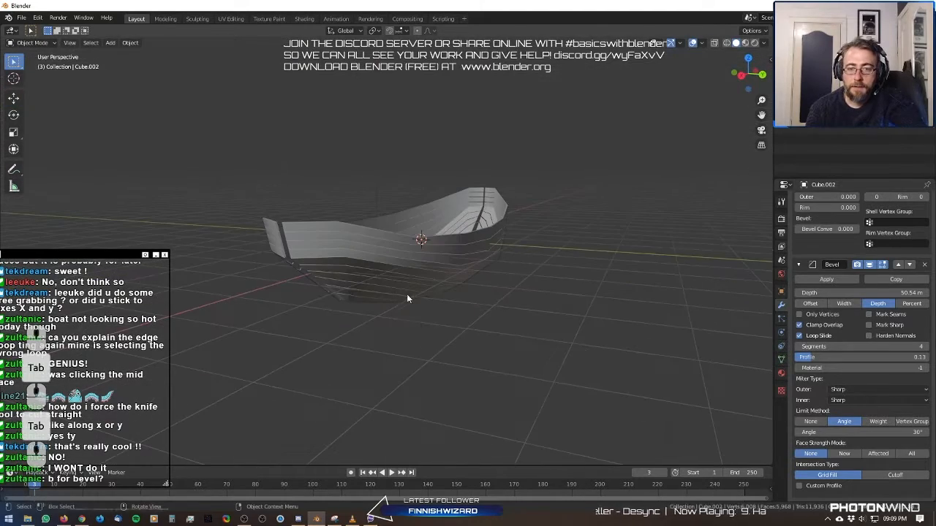
pyautogui.press('KP_3')
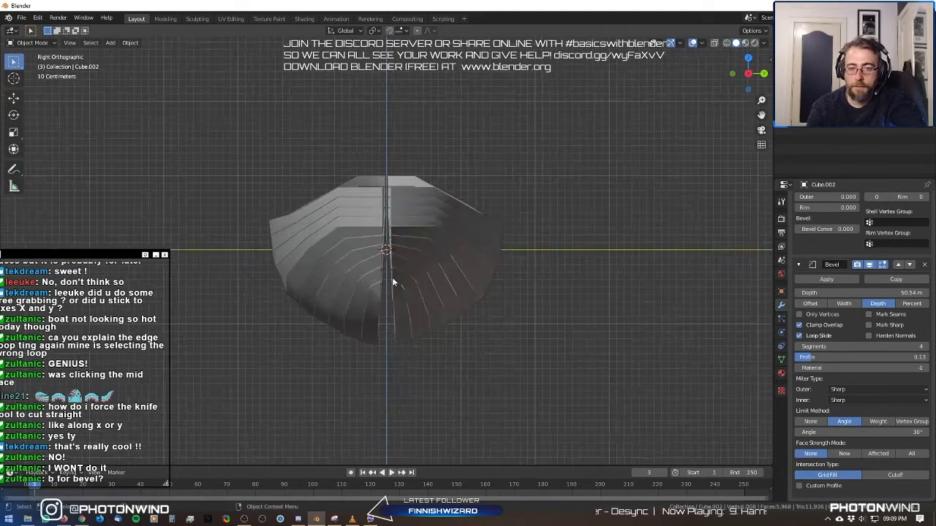
pyautogui.scroll(1, 395, 276)
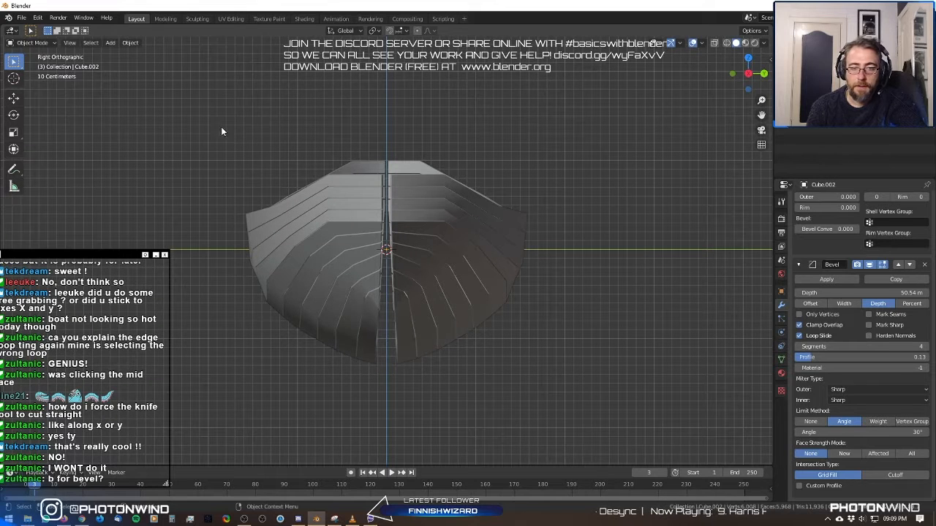
# Examine the planked hull and its centre gap, briefly showing the hidden hull objects for comparison and hiding them again.
pyautogui.click(109, 43)
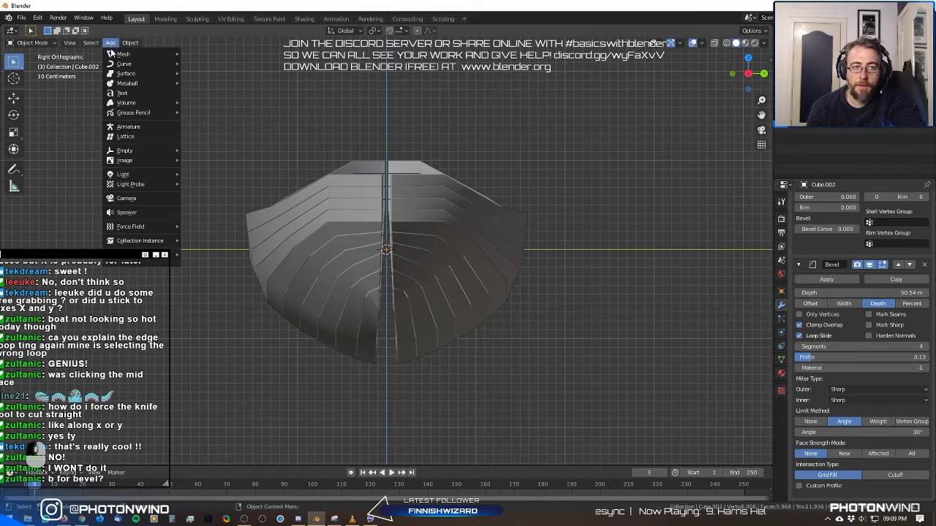
pyautogui.moveTo(114, 54)
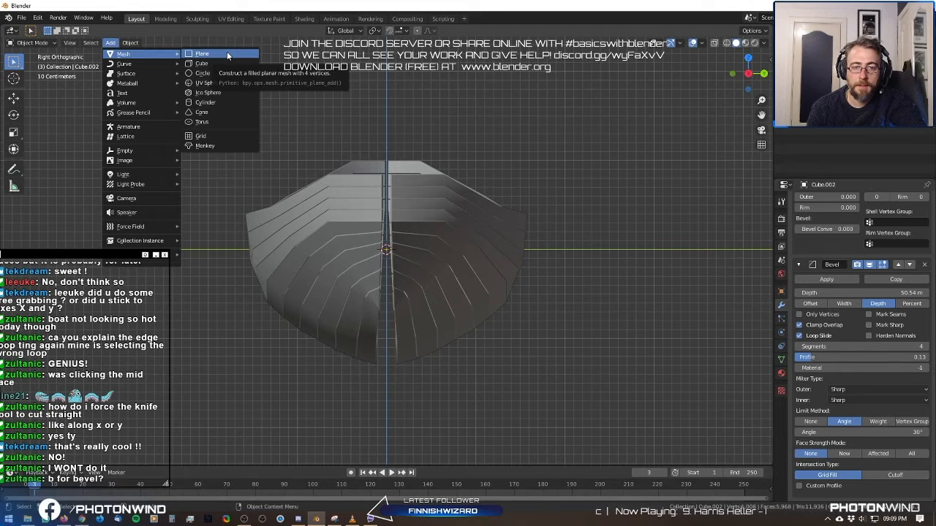
pyautogui.moveTo(376, 114); pyautogui.dragTo(490, 222, button='middle')
pyautogui.click(491, 234)
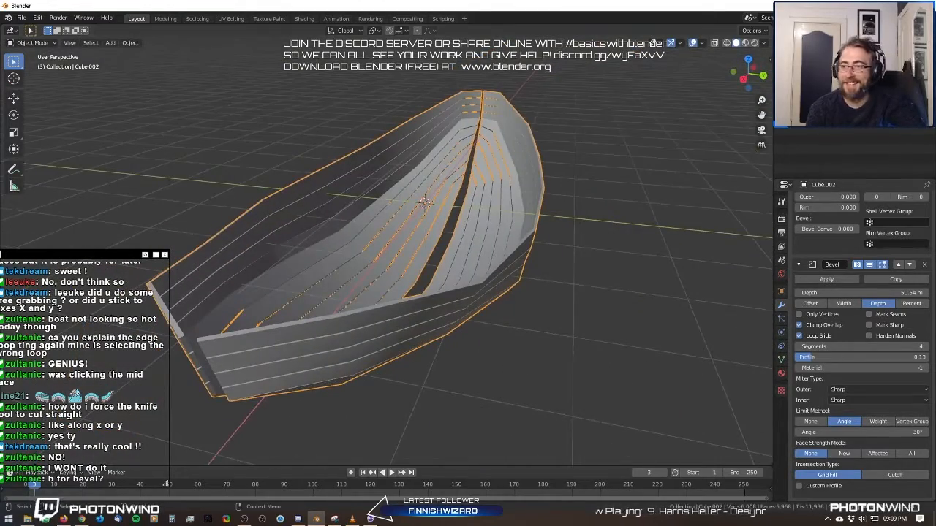
pyautogui.moveTo(550, 265); pyautogui.dragTo(410, 273, button='middle')
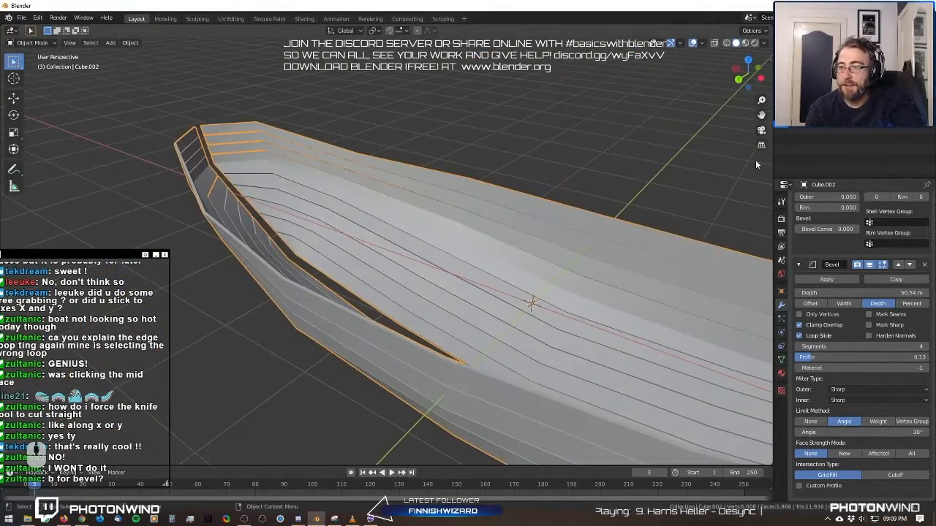
pyautogui.click(927, 72)
pyautogui.scroll(-3, 492, 246)
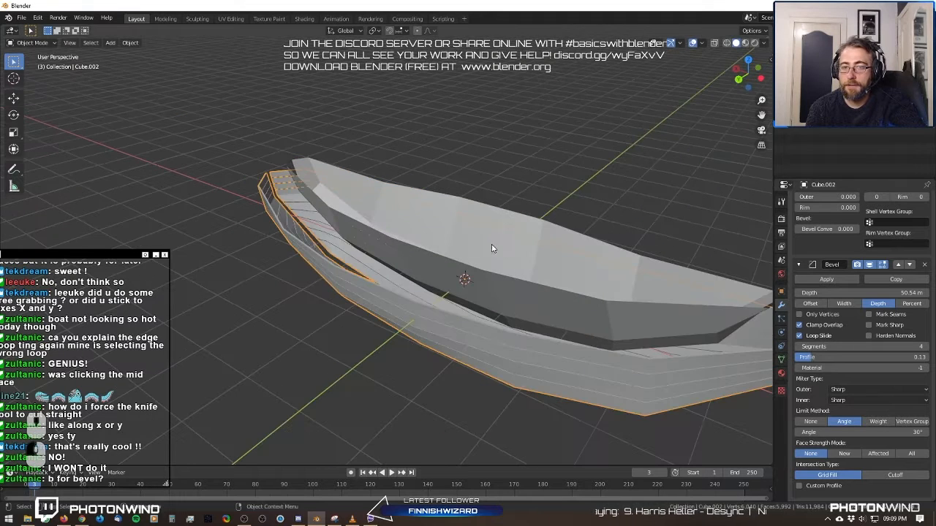
pyautogui.click(927, 71)
pyautogui.click(929, 83)
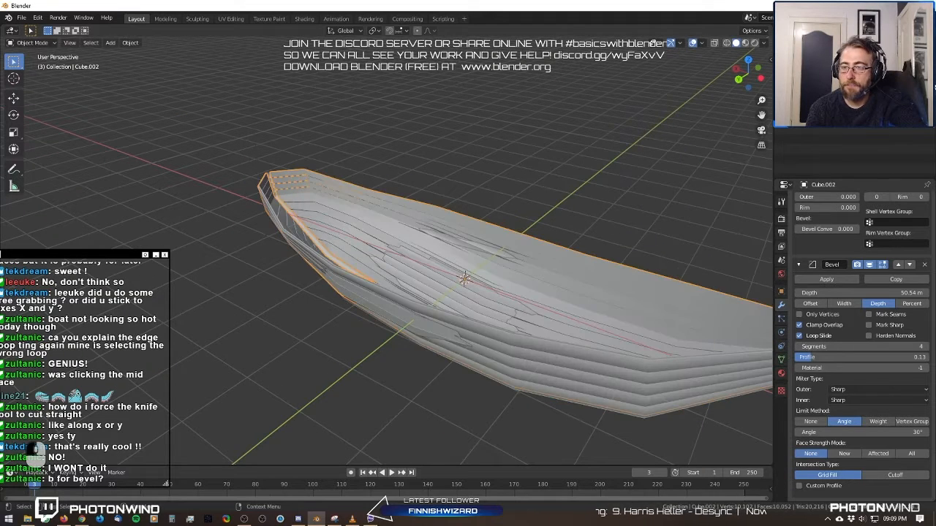
pyautogui.moveTo(483, 219); pyautogui.dragTo(353, 217, button='middle')
pyautogui.press('Tab')
pyautogui.press('Tab')
# Add a cube at the hull's centre and split it lengthwise with one centred edge loop.
pyautogui.click(109, 42)
pyautogui.moveTo(124, 56)
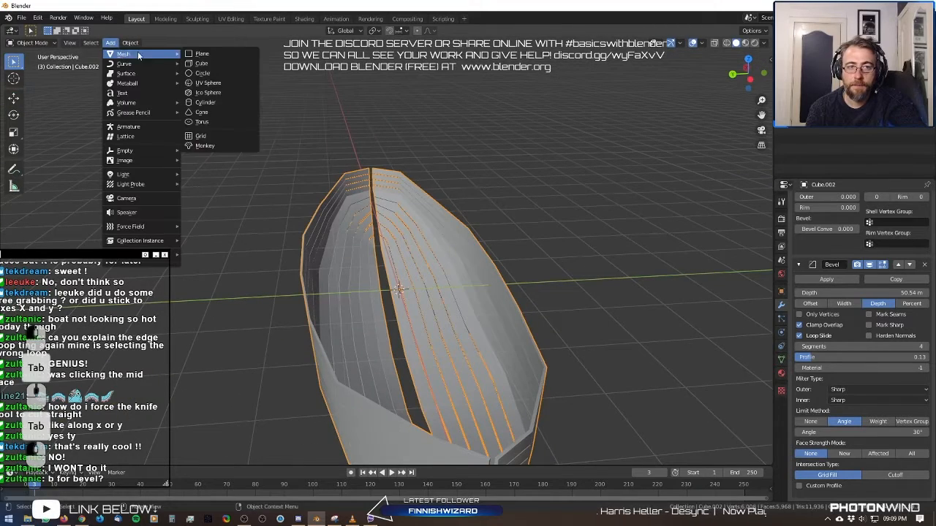
pyautogui.click(230, 54)
pyautogui.moveTo(307, 127); pyautogui.dragTo(437, 226, button='middle')
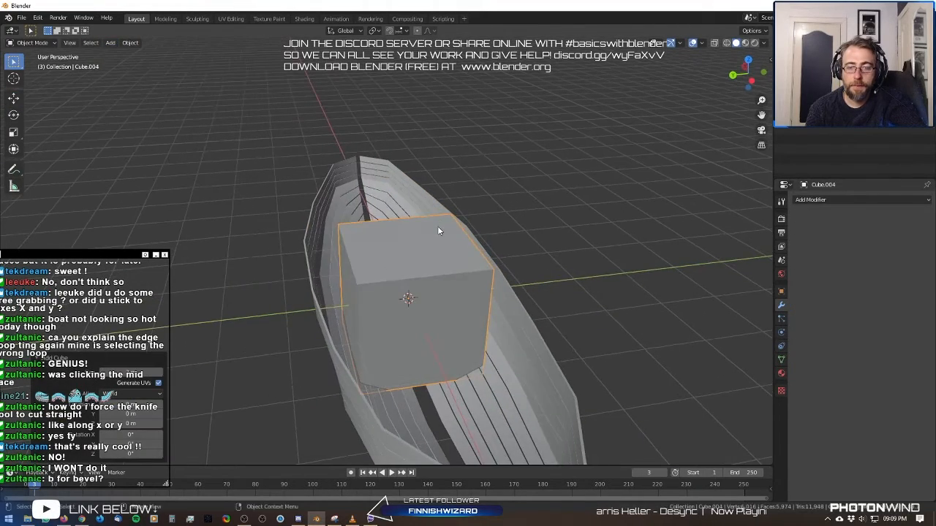
pyautogui.press('Tab')
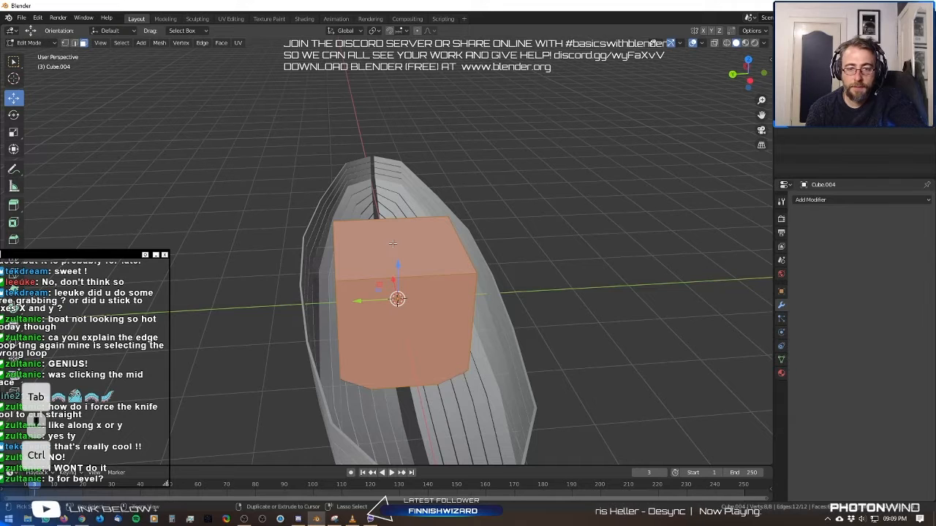
pyautogui.hotkey('ctrl', 'r')
pyautogui.click(417, 271)
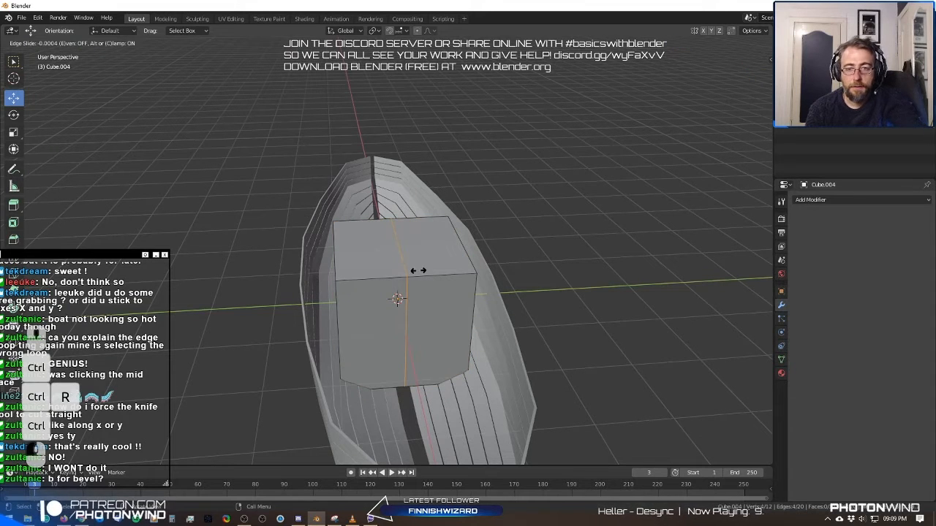
pyautogui.rightClick(421, 272)
pyautogui.moveTo(436, 278); pyautogui.dragTo(420, 280, button='middle')
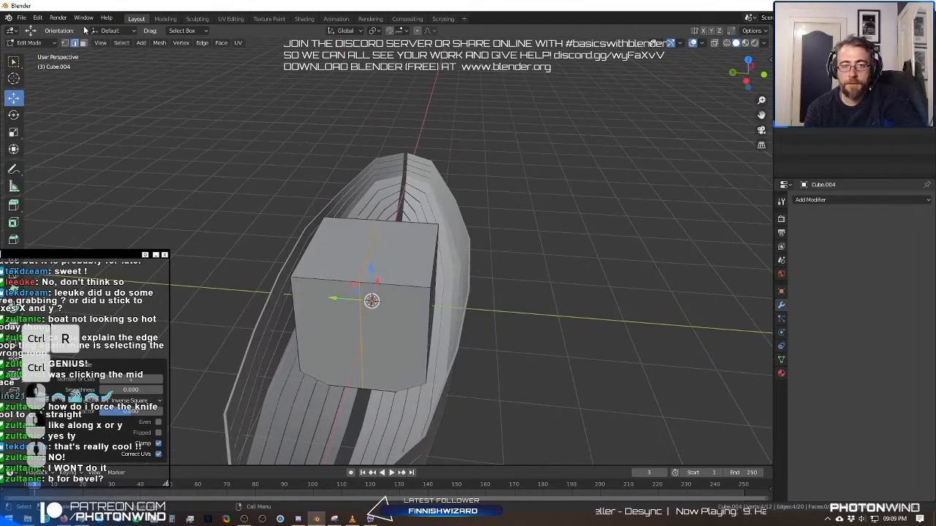
# Select the vertices on one side of the cube's centre loop and delete that half's faces.
pyautogui.click(66, 44)
pyautogui.moveTo(351, 186); pyautogui.dragTo(399, 185, button='middle')
pyautogui.press('b')
pyautogui.moveTo(399, 186); pyautogui.dragTo(560, 479)
pyautogui.moveTo(560, 321); pyautogui.dragTo(515, 367, button='middle')
pyautogui.press('x')
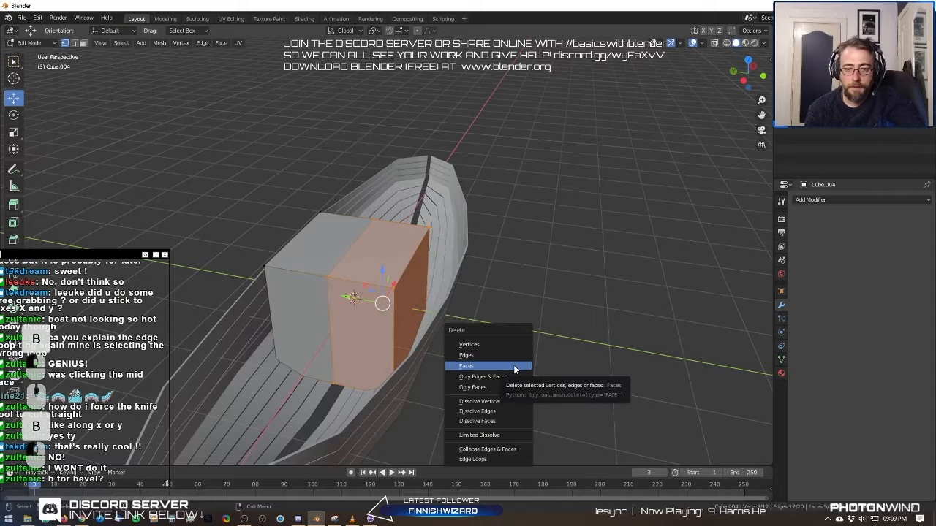
pyautogui.click(513, 365)
# Add a Mirror modifier to the half cube, mirroring along the Y axis instead of X.
pyautogui.press('Tab')
pyautogui.click(878, 199)
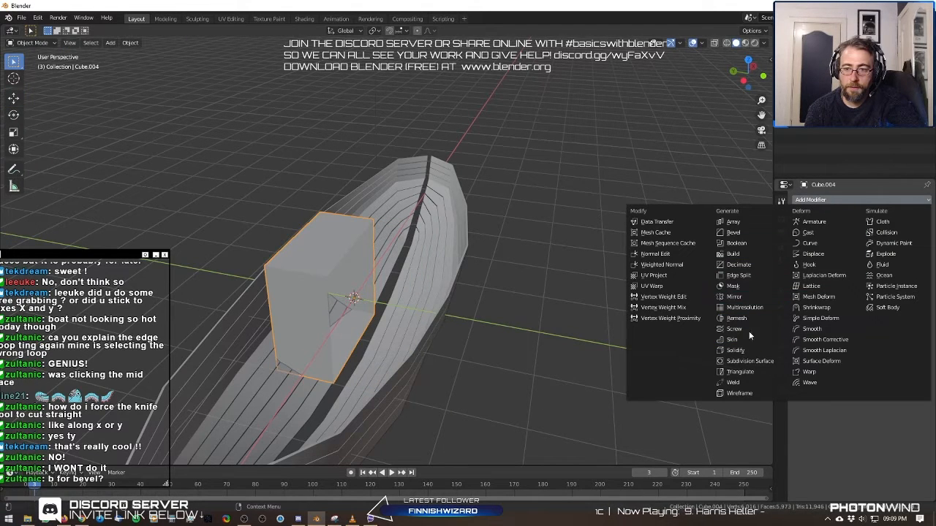
pyautogui.click(742, 297)
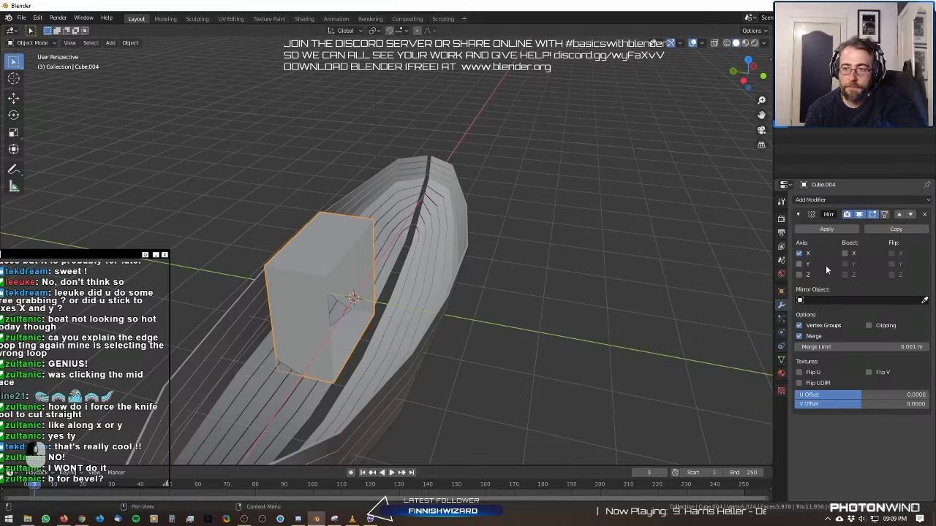
pyautogui.click(800, 264)
pyautogui.moveTo(366, 276); pyautogui.dragTo(503, 299, button='middle')
pyautogui.press('Tab')
pyautogui.press('Tab')
pyautogui.press('Tab')
pyautogui.scroll(2, 501, 298)
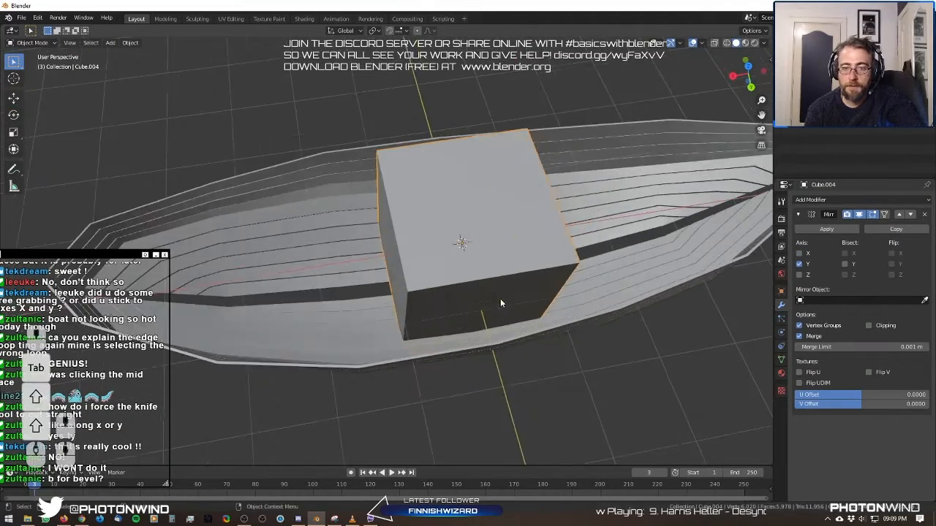
# Scale the whole half cube down along the X axis into a thin upright slab across the hull.
pyautogui.press('Tab')
pyautogui.press('a')
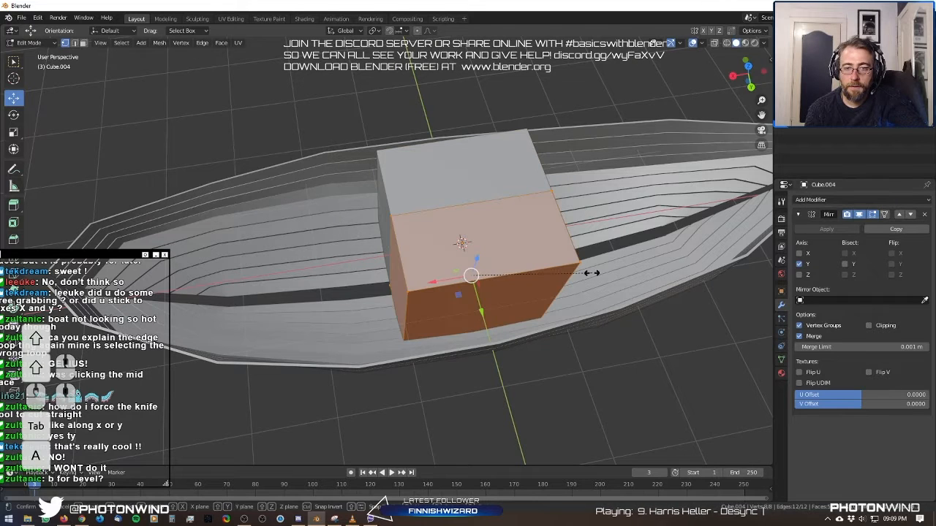
pyautogui.press('s')
pyautogui.rightClick(592, 274)
pyautogui.press('s')
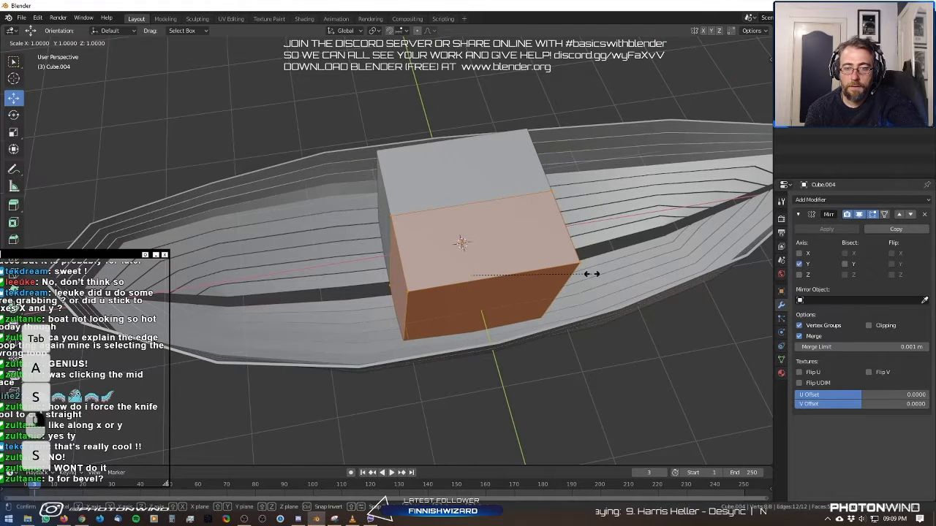
pyautogui.press('x')
pyautogui.click(505, 283)
pyautogui.moveTo(505, 283); pyautogui.dragTo(406, 278, button='middle')
pyautogui.press('s')
pyautogui.press('x')
pyautogui.click(487, 266)
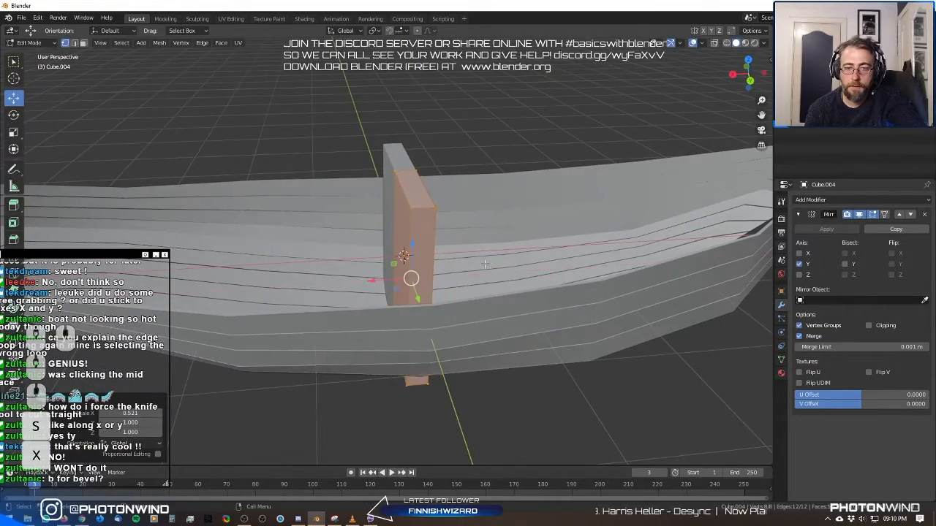
# Lower the slab's upper vertices by about 1.85 m so it forms a low block on the hull floor.
pyautogui.moveTo(485, 263); pyautogui.dragTo(514, 260, button='middle')
pyautogui.press('a')
pyautogui.press('b')
pyautogui.moveTo(345, 140); pyautogui.dragTo(492, 242)
pyautogui.moveTo(490, 240); pyautogui.dragTo(401, 234, button='middle')
pyautogui.moveTo(435, 159); pyautogui.dragTo(460, 361)
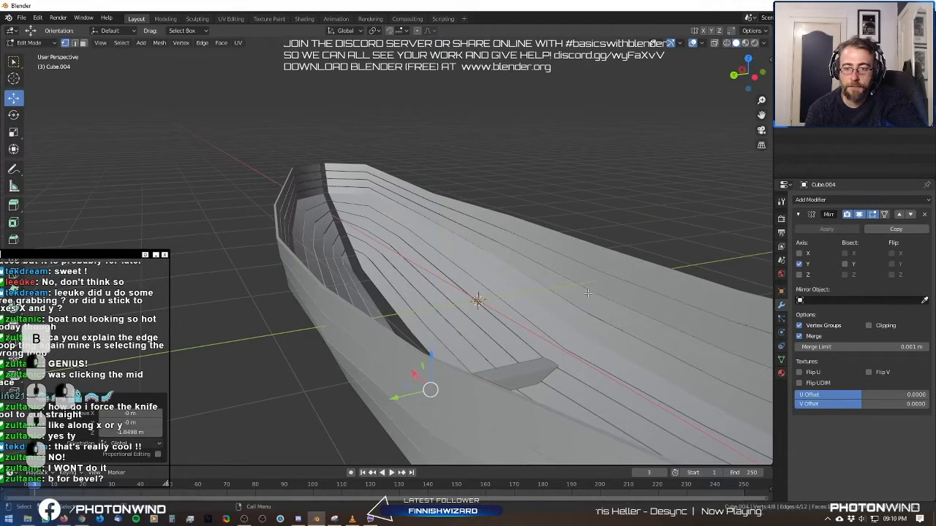
# Move the block's outer end inward along Y by about 0.75 m, shortening it to span the centre gap.
pyautogui.moveTo(446, 387); pyautogui.dragTo(420, 430, button='middle')
pyautogui.keyDown('shift'); pyautogui.moveTo(421, 430); pyautogui.dragTo(320, 350, button='middle'); pyautogui.keyUp('shift')
pyautogui.moveTo(323, 286); pyautogui.dragTo(393, 305)
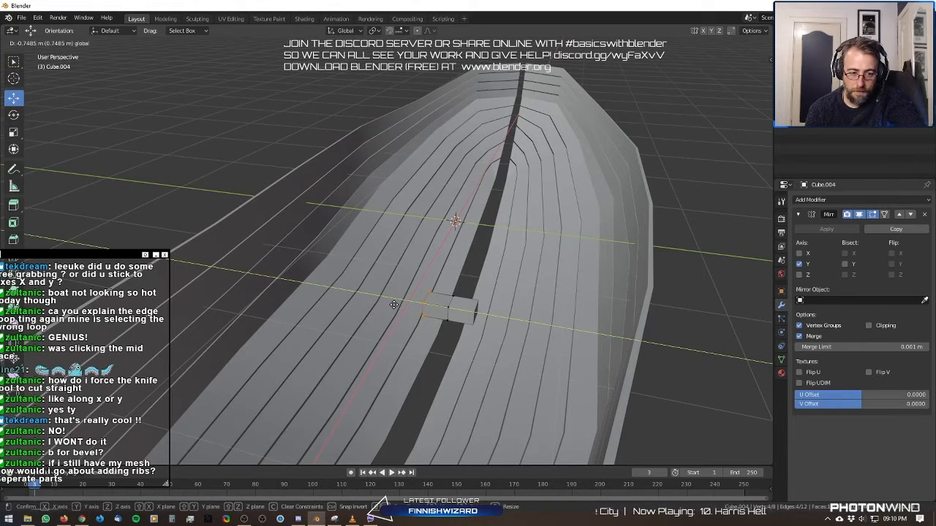
pyautogui.moveTo(401, 304); pyautogui.dragTo(402, 303)
# Open the planked hull for editing and select the upper vertices of one vertical cross-section on its side.
pyautogui.moveTo(401, 303); pyautogui.dragTo(248, 202, button='middle')
pyautogui.press('Tab')
pyautogui.click(472, 287)
pyautogui.press('Tab')
pyautogui.keyDown('alt'); pyautogui.click(413, 254); pyautogui.keyUp('alt')
pyautogui.keyDown('shift'); pyautogui.click(259, 193); pyautogui.keyUp('shift')
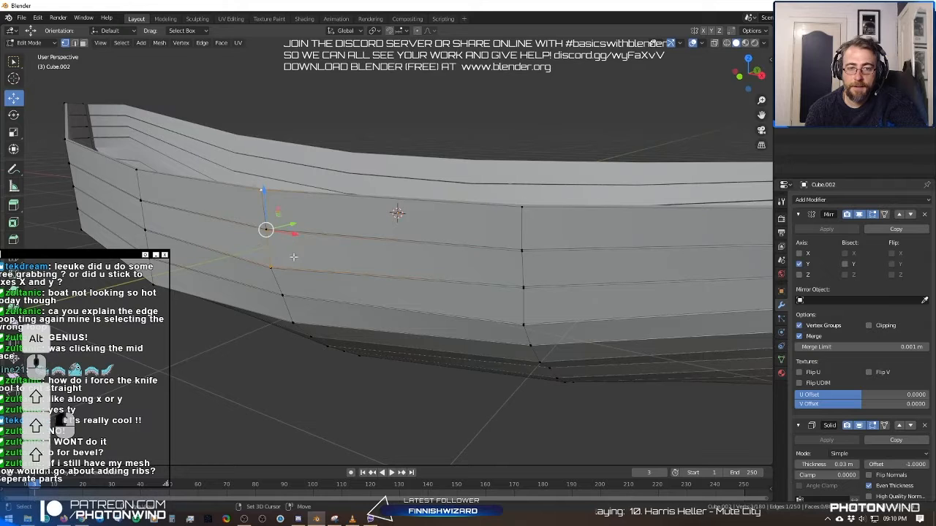
pyautogui.moveTo(287, 306)
pyautogui.mouseDown(button='middle')
pyautogui.moveTo(333, 279)
pyautogui.moveTo(356, 280)
pyautogui.mouseUp(button='middle')
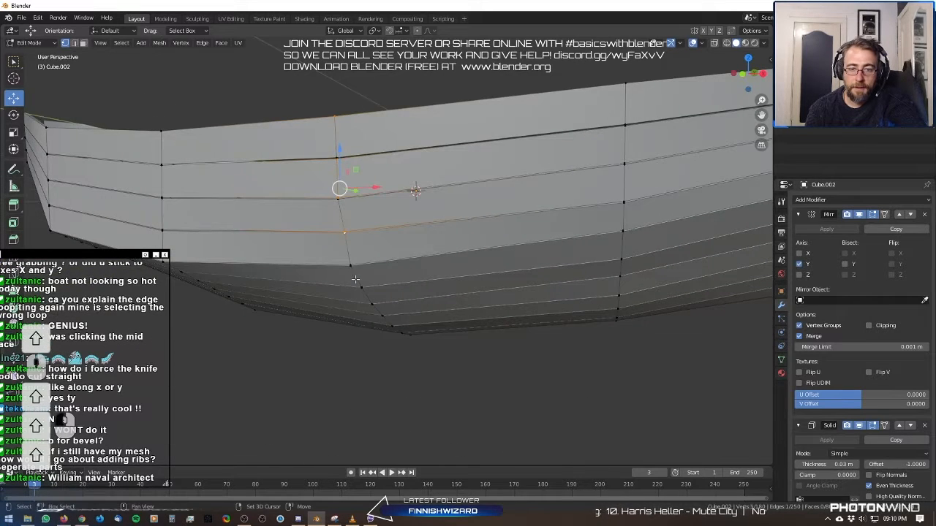
# In edge selection mode, select the vertical plank edges of one hull cross-section from the top plank to the bottom.
pyautogui.click(74, 43)
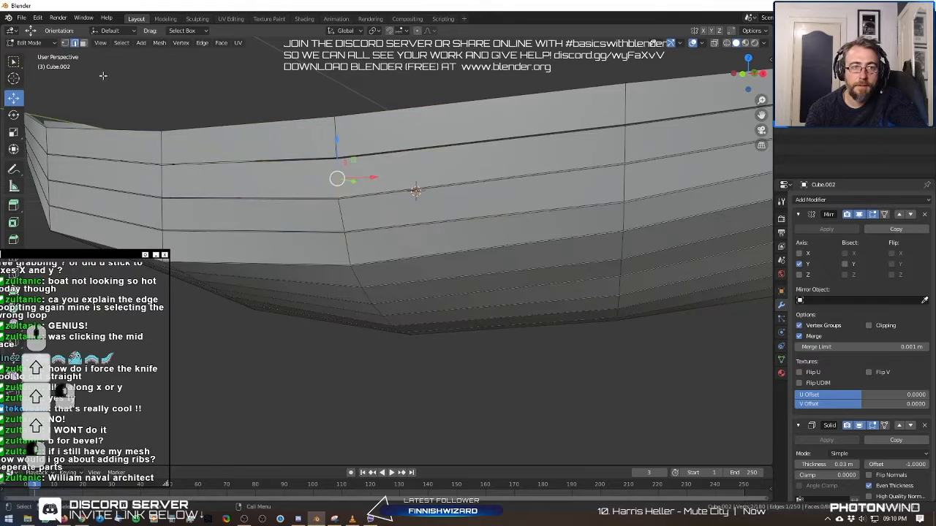
pyautogui.keyDown('alt'); pyautogui.click(348, 250); pyautogui.keyUp('alt')
pyautogui.keyDown('alt'); pyautogui.keyDown('shift'); pyautogui.click(341, 217); pyautogui.keyUp('shift'); pyautogui.keyUp('alt')
pyautogui.keyDown('alt'); pyautogui.keyDown('shift'); pyautogui.click(329, 134); pyautogui.keyUp('shift'); pyautogui.keyUp('alt')
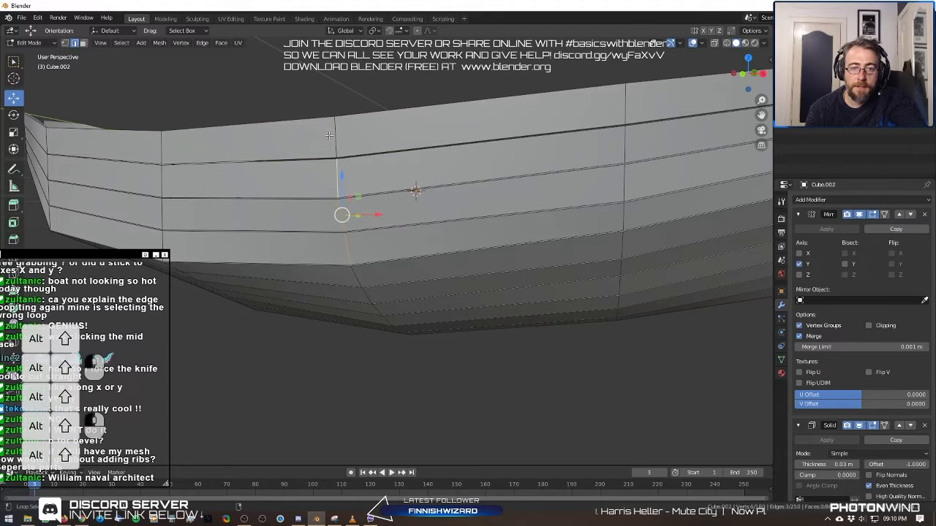
pyautogui.keyDown('alt'); pyautogui.keyDown('shift'); pyautogui.click(360, 272); pyautogui.keyUp('shift'); pyautogui.keyUp('alt')
pyautogui.hotkey('ctrl', 'z')
pyautogui.keyDown('alt'); pyautogui.keyDown('shift'); pyautogui.click(356, 276); pyautogui.keyUp('shift'); pyautogui.keyUp('alt')
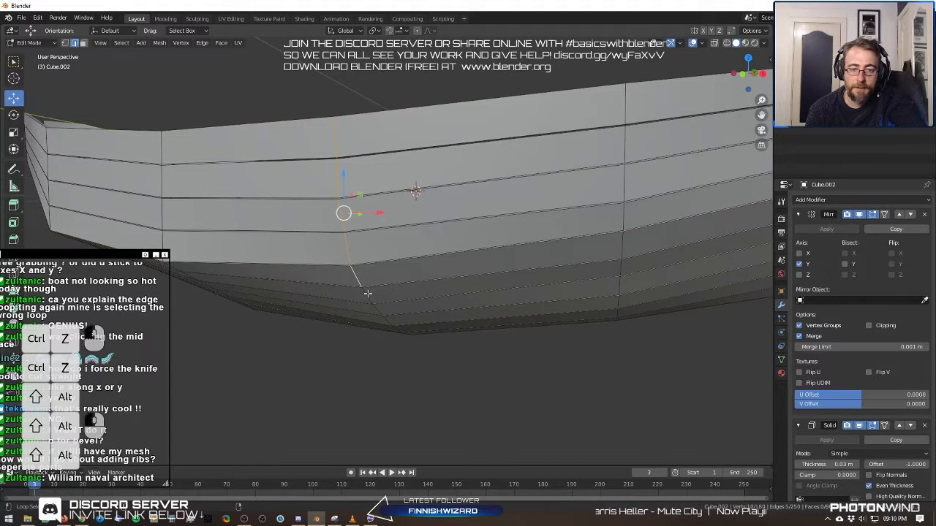
pyautogui.keyDown('alt'); pyautogui.keyDown('shift'); pyautogui.click(368, 294); pyautogui.keyUp('shift'); pyautogui.keyUp('alt')
pyautogui.keyDown('alt'); pyautogui.keyDown('shift'); pyautogui.click(378, 310); pyautogui.keyUp('shift'); pyautogui.keyUp('alt')
pyautogui.moveTo(380, 311); pyautogui.dragTo(399, 274, button='middle')
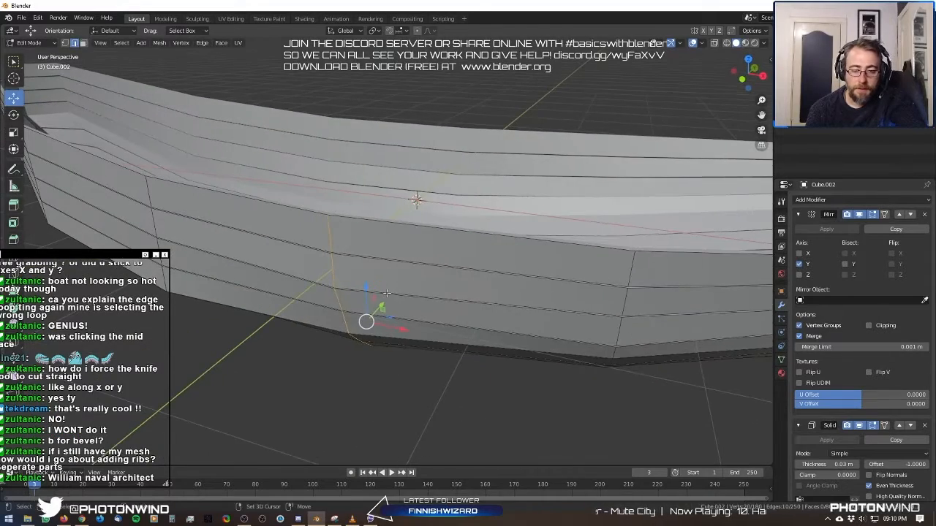
# Duplicate the selected cross-section edges in place and scale the copy to 0.856 as a rib line.
pyautogui.hotkey('shift', 'd')
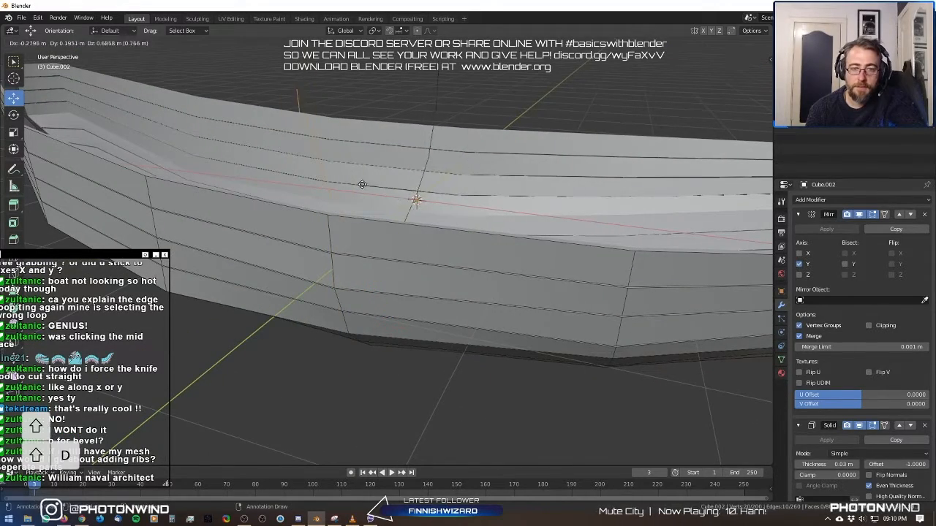
pyautogui.click(362, 184)
pyautogui.moveTo(362, 185); pyautogui.dragTo(309, 249, button='middle')
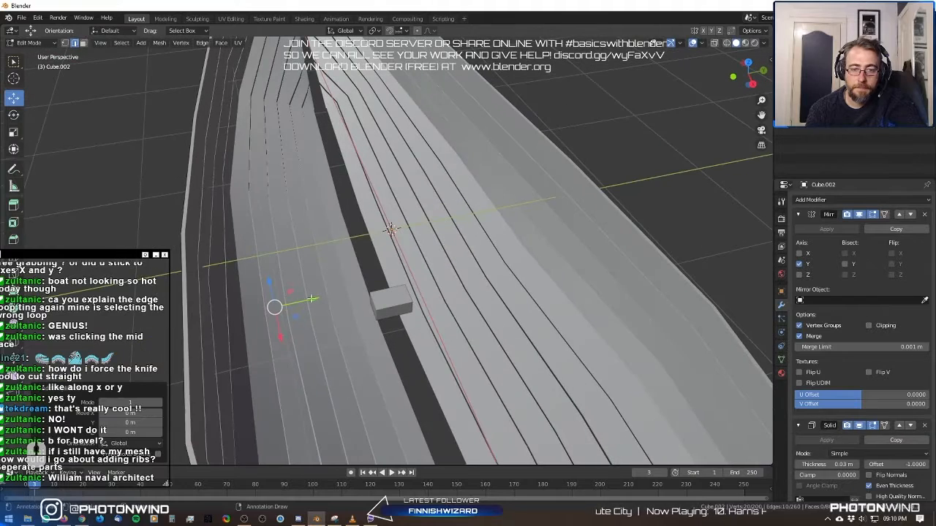
pyautogui.press('s')
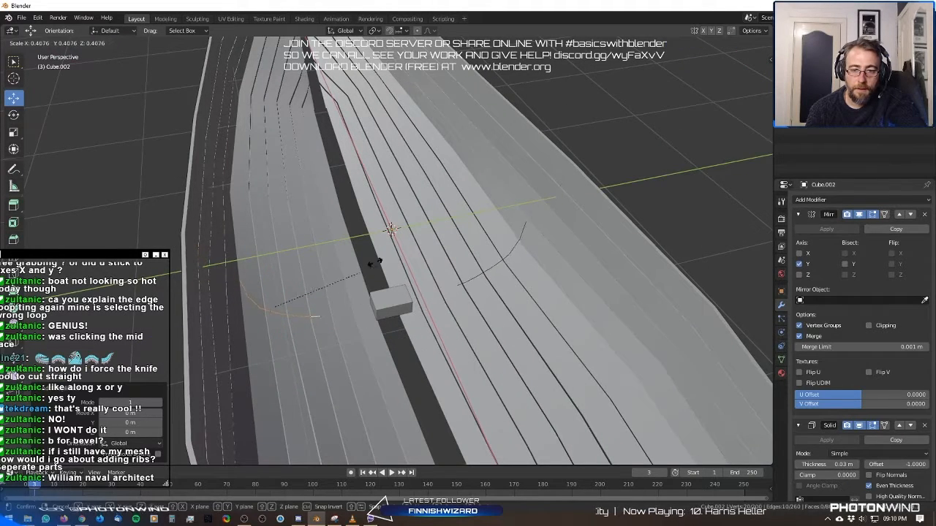
pyautogui.click(502, 377)
pyautogui.moveTo(335, 321); pyautogui.dragTo(298, 277, button='middle')
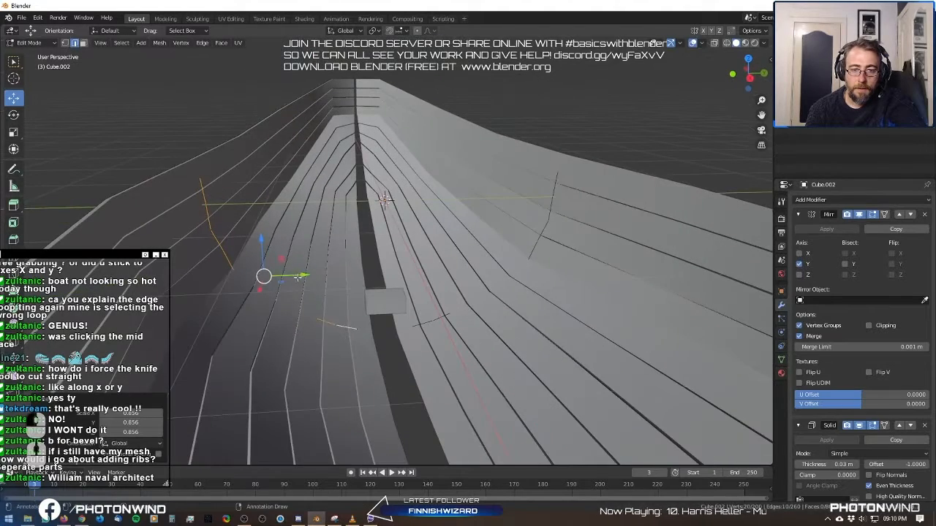
# Move the scaled rib line inward along the Y axis toward the hull's centre gap.
pyautogui.moveTo(298, 277); pyautogui.dragTo(332, 274)
pyautogui.moveTo(332, 275); pyautogui.dragTo(360, 313, button='middle')
pyautogui.scroll(2, 360, 313)
pyautogui.keyDown('shift'); pyautogui.moveTo(275, 285); pyautogui.dragTo(327, 281, button='middle'); pyautogui.keyUp('shift')
pyautogui.scroll(2, 292, 278)
pyautogui.keyDown('shift'); pyautogui.moveTo(252, 267); pyautogui.dragTo(295, 287, button='middle'); pyautogui.keyUp('shift')
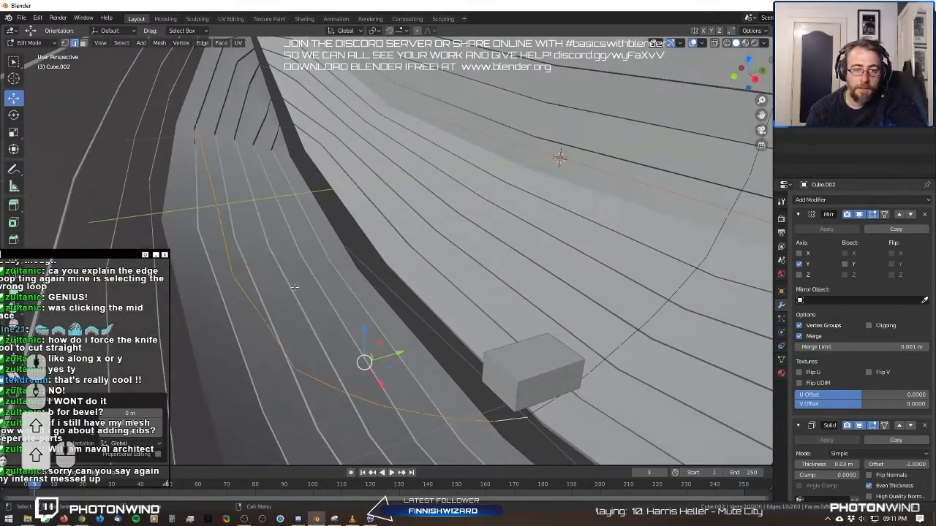
# Merge the rib line's overlapping vertices by distance, with the merge distance set to 0.1 m.
pyautogui.press('Tab')
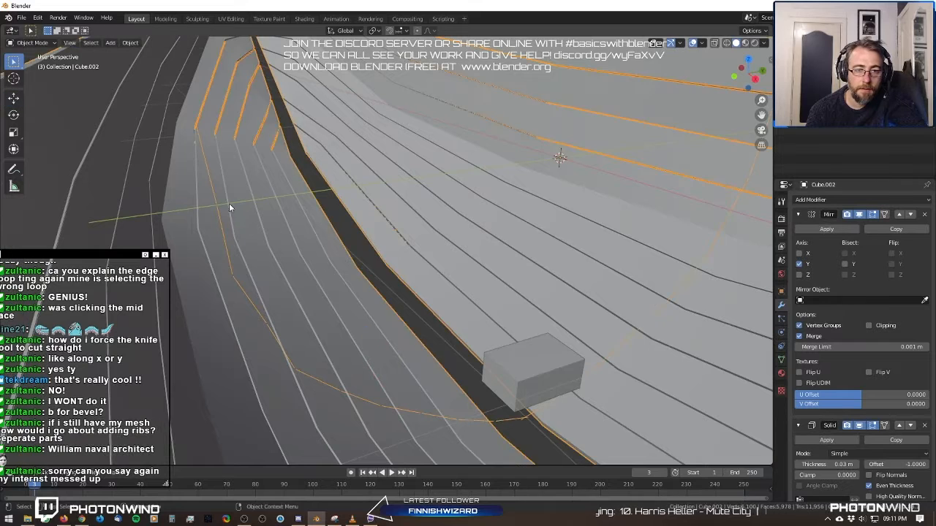
pyautogui.press('Tab')
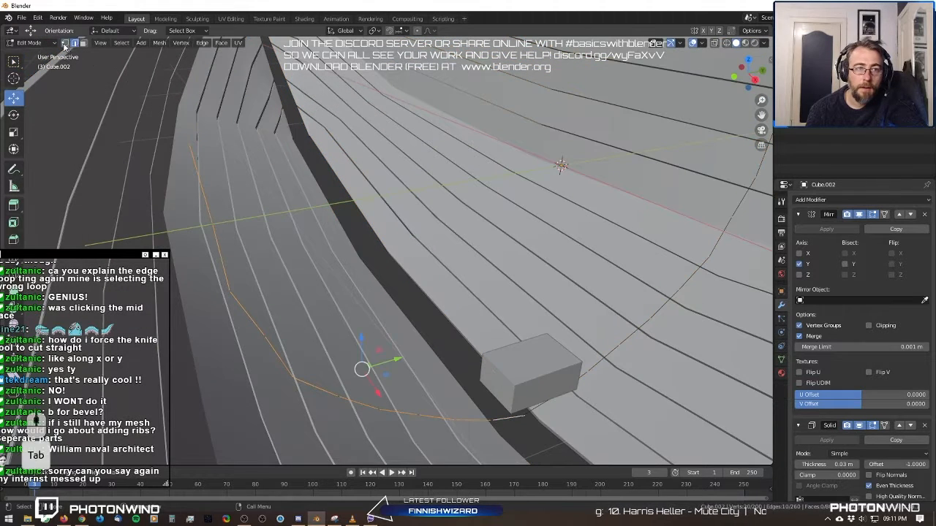
pyautogui.press('space')
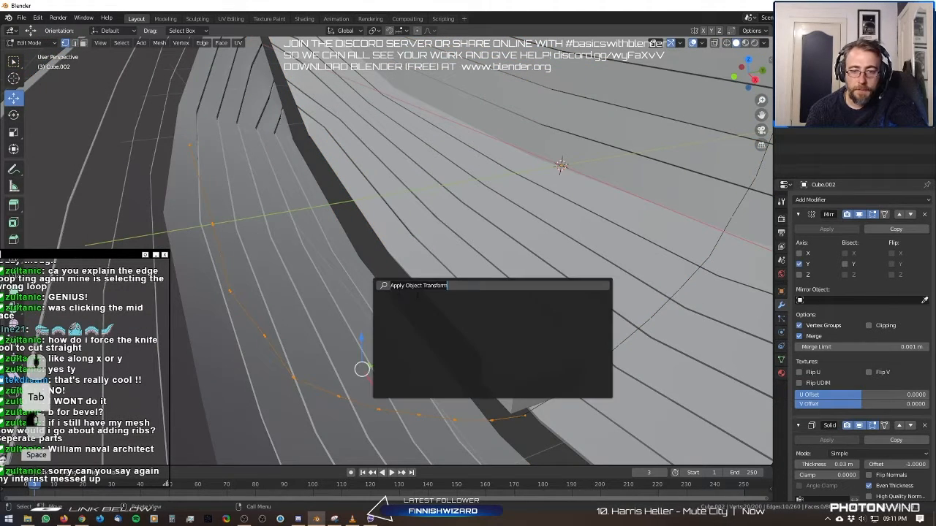
pyautogui.write('merge')
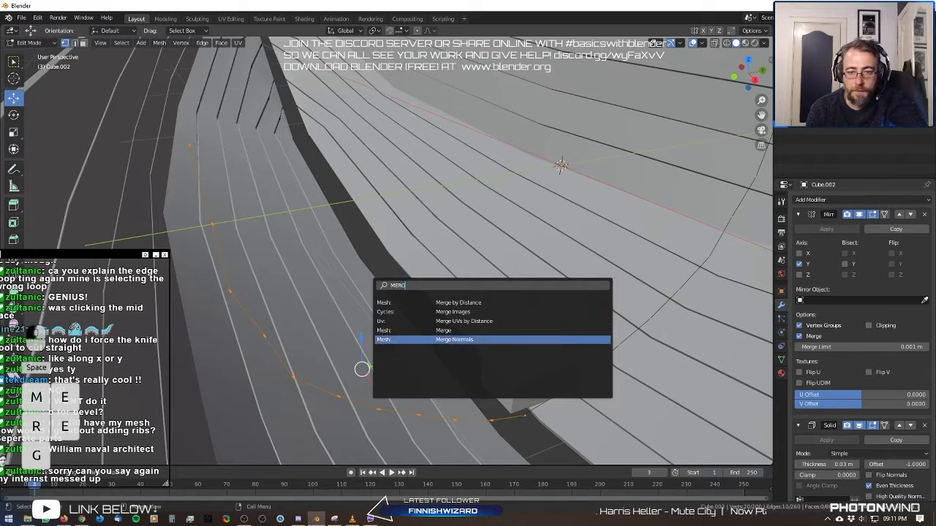
pyautogui.click(454, 301)
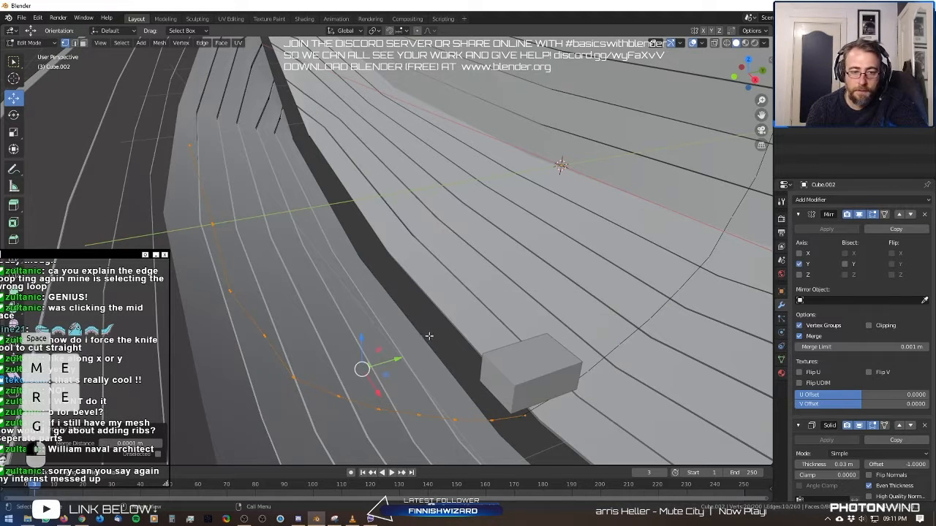
pyautogui.moveTo(98, 255); pyautogui.dragTo(111, 210)
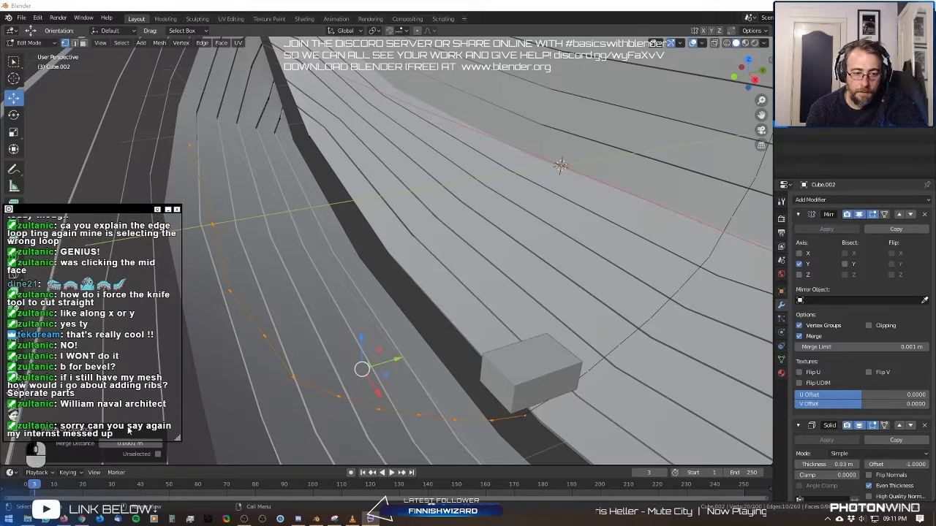
pyautogui.moveTo(117, 444)
pyautogui.mouseDown()
pyautogui.moveTo(144, 445)
pyautogui.moveTo(132, 444)
pyautogui.mouseUp()
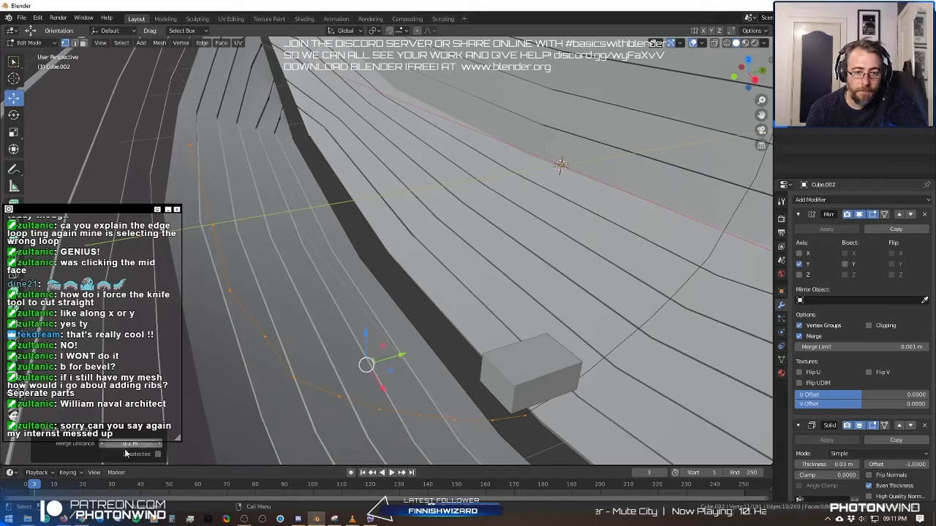
pyautogui.moveTo(438, 351); pyautogui.dragTo(423, 310, button='middle')
pyautogui.press('Tab')
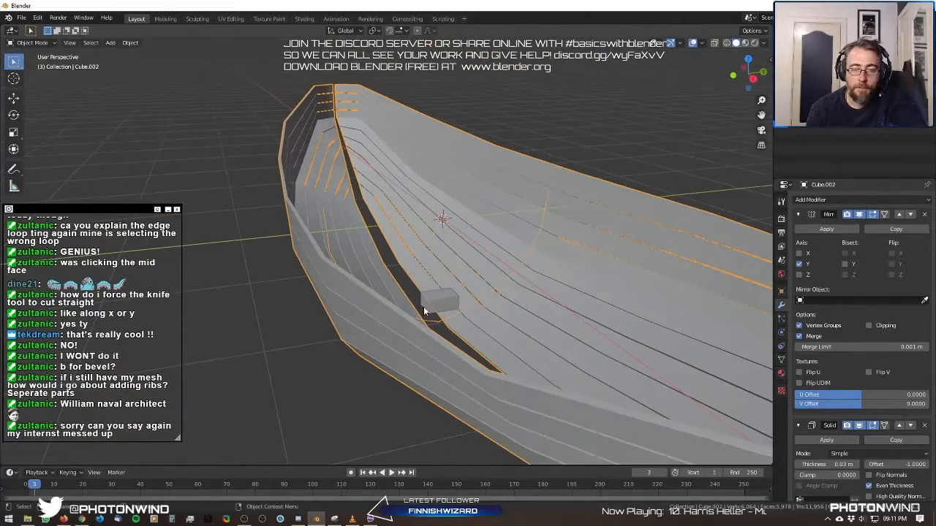
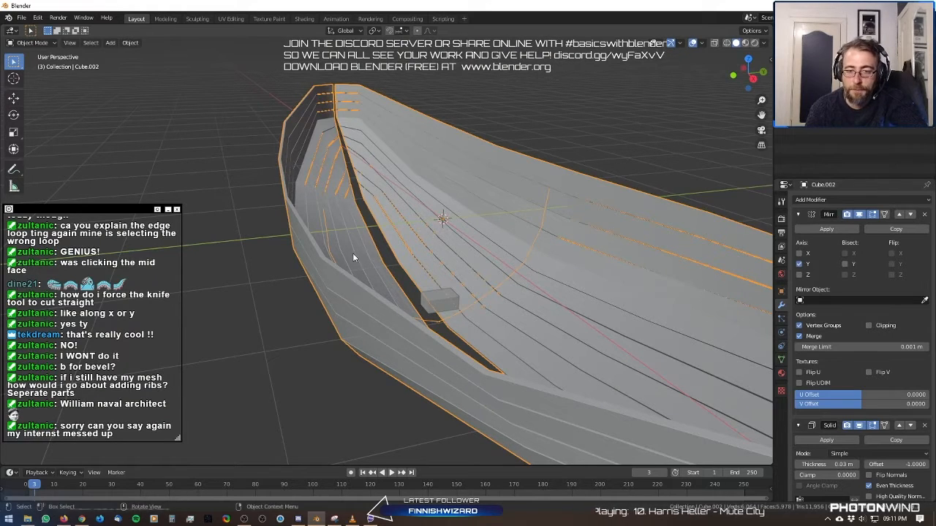
# Reopen the planked hull for editing in edge selection mode at a cross-section on its outer side.
pyautogui.moveTo(353, 253); pyautogui.dragTo(518, 352, button='middle')
pyautogui.click(439, 322)
pyautogui.moveTo(438, 323); pyautogui.dragTo(321, 319, button='middle')
pyautogui.press('Tab')
pyautogui.press('Tab')
pyautogui.click(265, 312)
pyautogui.moveTo(267, 312); pyautogui.dragTo(330, 285, button='middle')
pyautogui.press('Tab')
pyautogui.click(374, 234)
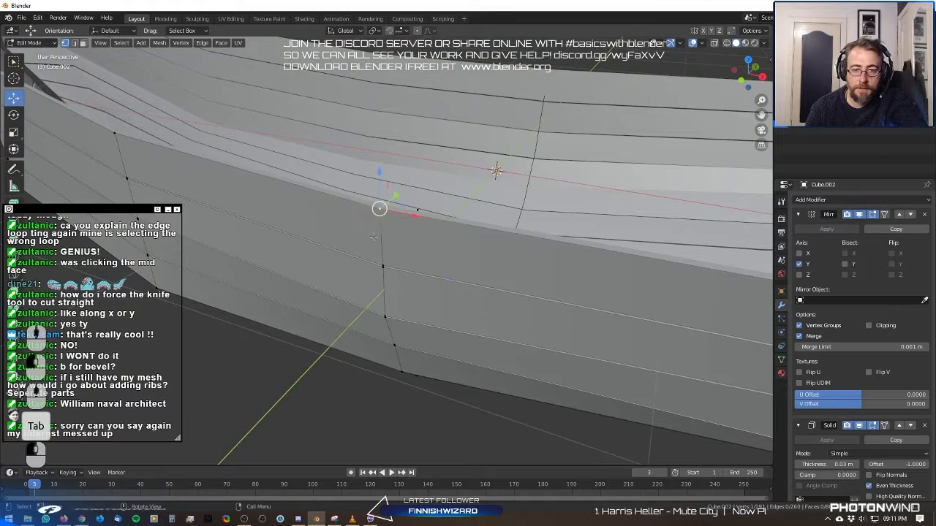
pyautogui.click(75, 44)
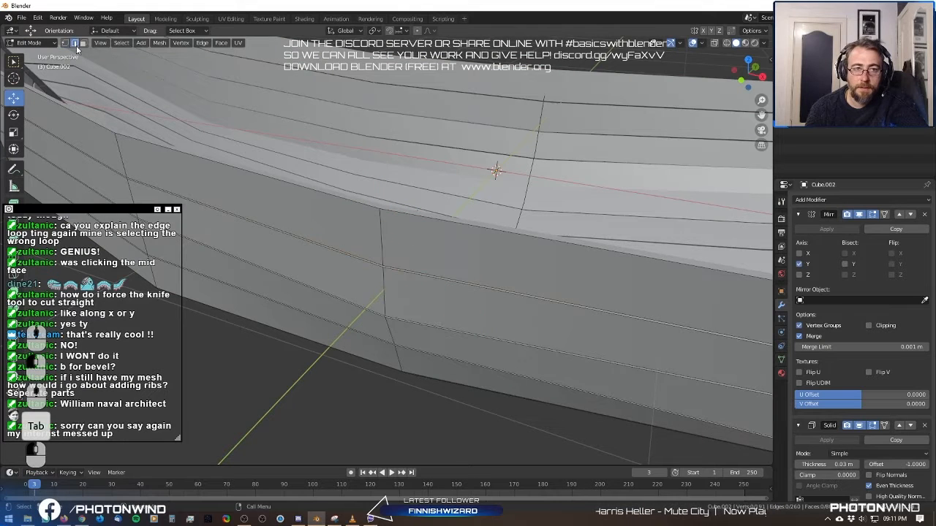
# Select the vertical plank edges of that cross-section from the top plank down to the keel side.
pyautogui.keyDown('shift'); pyautogui.click(382, 242); pyautogui.keyUp('shift')
pyautogui.keyDown('shift'); pyautogui.click(385, 331); pyautogui.keyUp('shift')
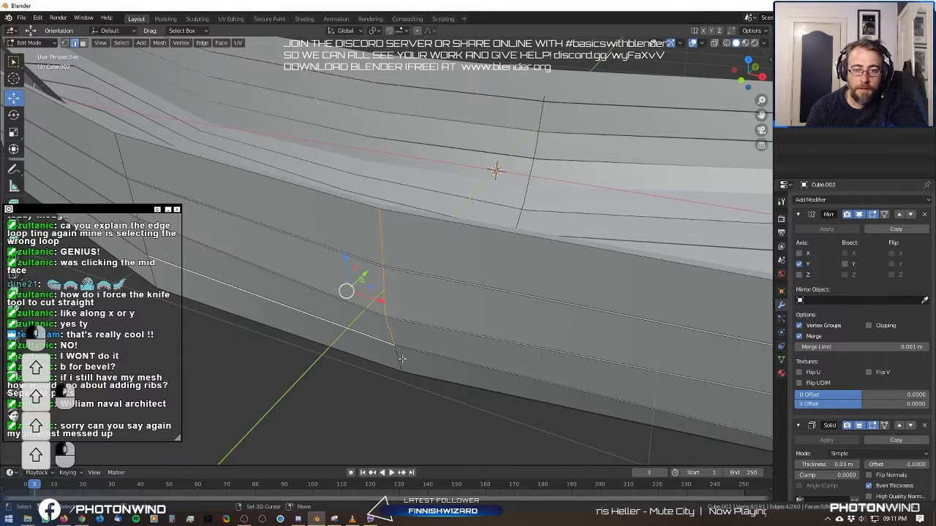
pyautogui.hotkey('ctrl', 'z')
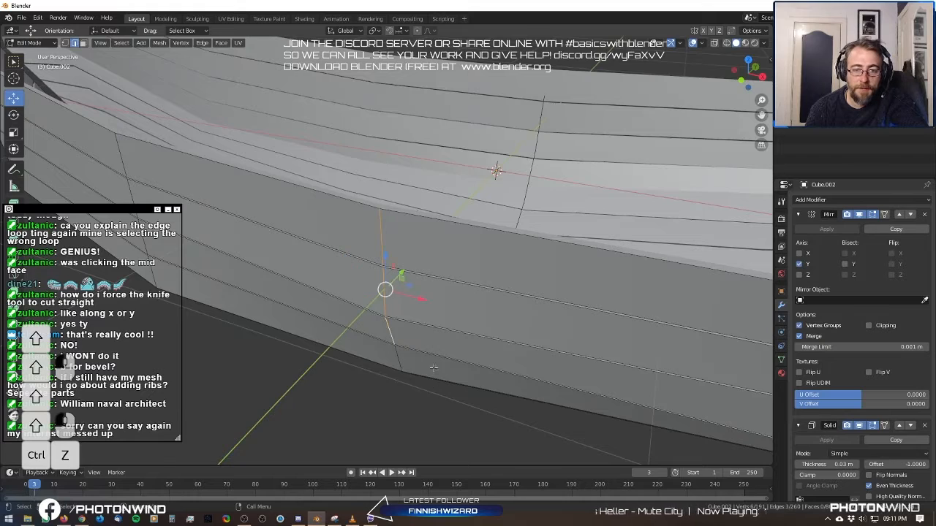
pyautogui.moveTo(434, 368); pyautogui.dragTo(418, 304, button='middle')
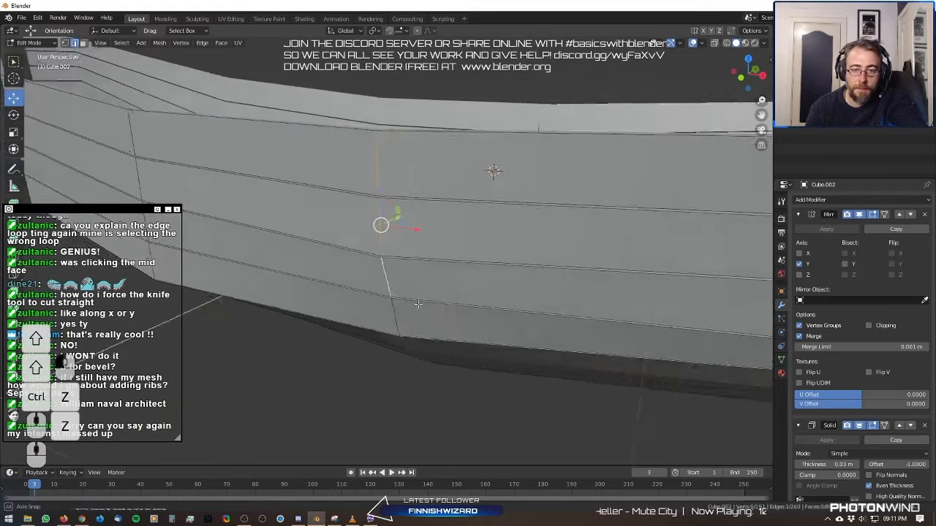
pyautogui.keyDown('shift'); pyautogui.click(371, 255); pyautogui.keyUp('shift')
pyautogui.keyDown('shift'); pyautogui.click(389, 300); pyautogui.keyUp('shift')
pyautogui.keyDown('shift'); pyautogui.click(409, 322); pyautogui.keyUp('shift')
pyautogui.keyDown('shift'); pyautogui.click(422, 335); pyautogui.keyUp('shift')
pyautogui.moveTo(422, 335); pyautogui.dragTo(429, 367, button='middle')
# Duplicate the selected cross-section edges in place, scale the copy down and move it inward along the Y axis.
pyautogui.hotkey('shift', 'd')
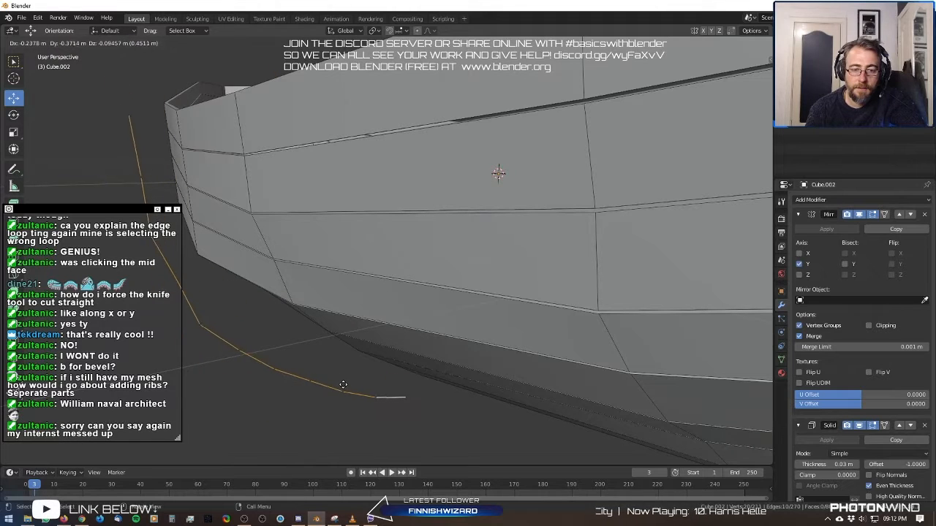
pyautogui.rightClick(344, 385)
pyautogui.moveTo(375, 350); pyautogui.dragTo(347, 373, button='middle')
pyautogui.press('s')
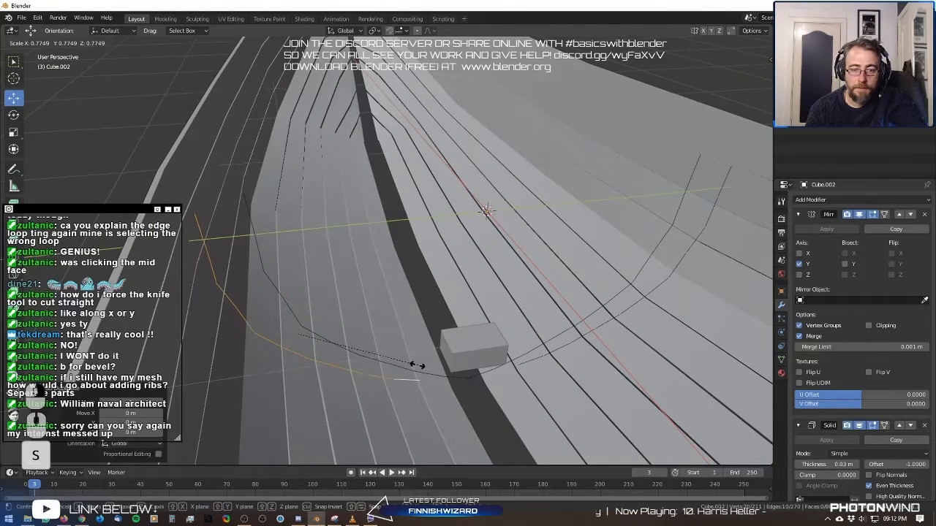
pyautogui.click(368, 372)
pyautogui.moveTo(341, 333); pyautogui.dragTo(400, 334)
# Merge the new copy's overlapping vertices by distance, using a merge distance of 0.1 m.
pyautogui.scroll(3, 400, 333)
pyautogui.moveTo(399, 334); pyautogui.dragTo(396, 263, button='middle')
pyautogui.scroll(3, 361, 304)
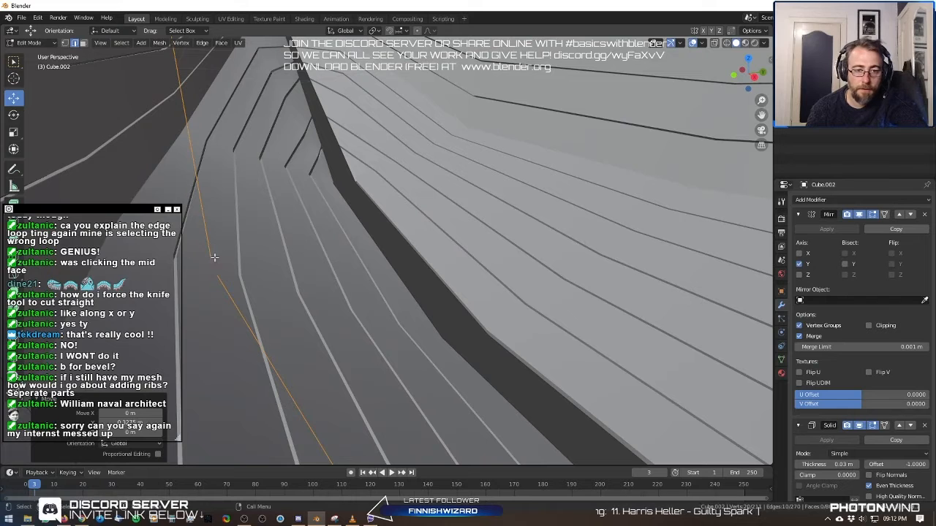
pyautogui.moveTo(411, 307); pyautogui.dragTo(471, 288, button='middle')
pyautogui.press('space')
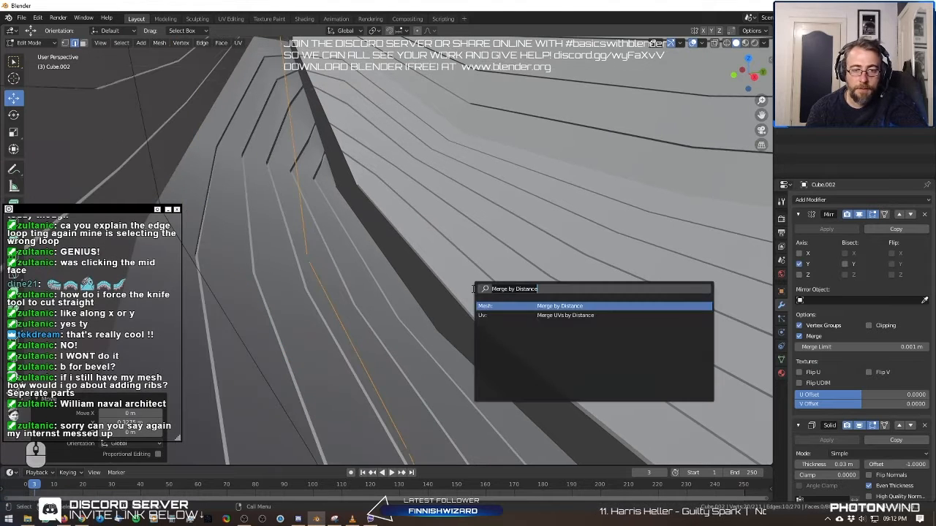
pyautogui.click(539, 305)
pyautogui.moveTo(539, 306); pyautogui.dragTo(491, 295, button='middle')
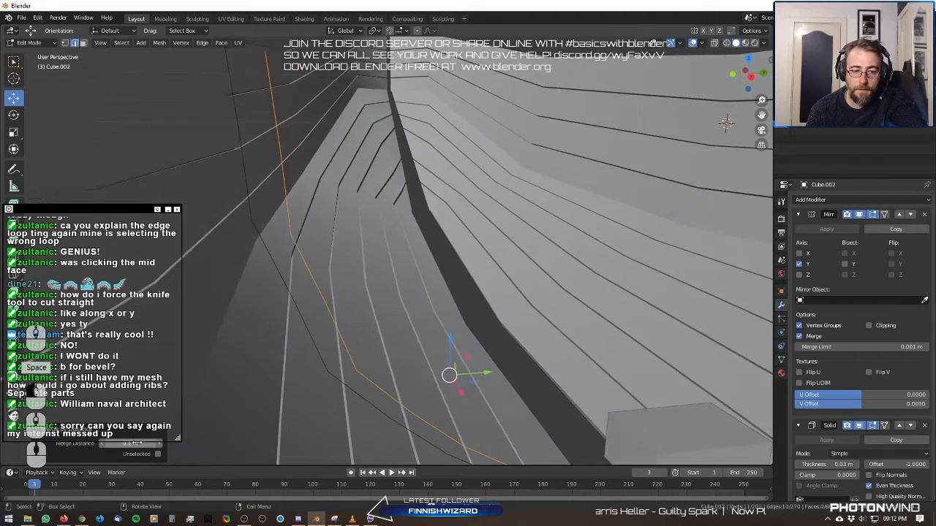
pyautogui.moveTo(382, 344); pyautogui.dragTo(291, 351, button='middle')
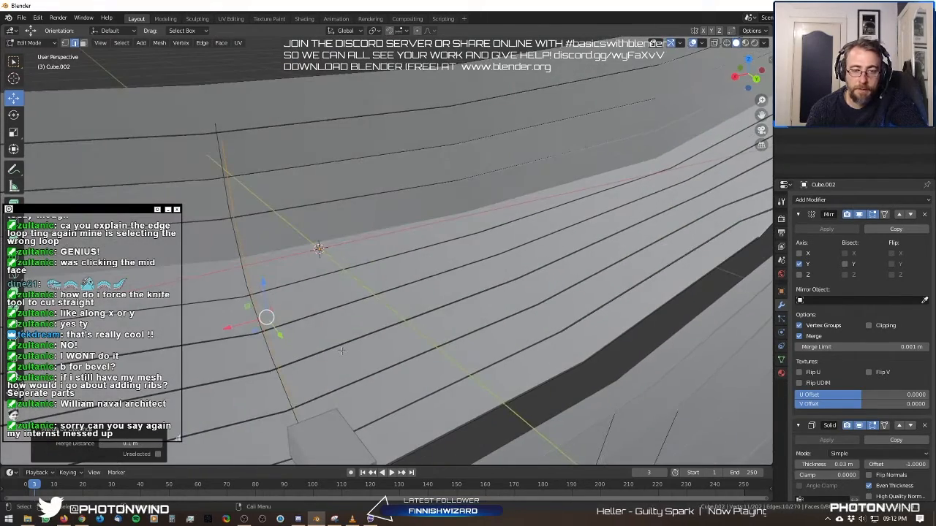
# Extrude the merged rib line and move the extruded edges along the X axis to form a strip.
pyautogui.press('e')
pyautogui.rightClick(360, 348)
pyautogui.moveTo(227, 329); pyautogui.dragTo(255, 325)
pyautogui.press('Tab')
pyautogui.moveTo(255, 325)
pyautogui.mouseDown(button='middle')
pyautogui.moveTo(304, 330)
pyautogui.moveTo(364, 317)
pyautogui.moveTo(273, 310)
pyautogui.moveTo(297, 332)
pyautogui.moveTo(379, 321)
pyautogui.moveTo(284, 322)
pyautogui.moveTo(322, 322)
pyautogui.moveTo(315, 323)
pyautogui.moveTo(345, 349)
pyautogui.moveTo(315, 335)
pyautogui.moveTo(256, 337)
pyautogui.mouseUp(button='middle')
pyautogui.press('Tab')
# Expand the selection to cover all faces of the extruded rib strip.
pyautogui.keyDown('ctrl'); pyautogui.click(276, 370); pyautogui.keyUp('ctrl')
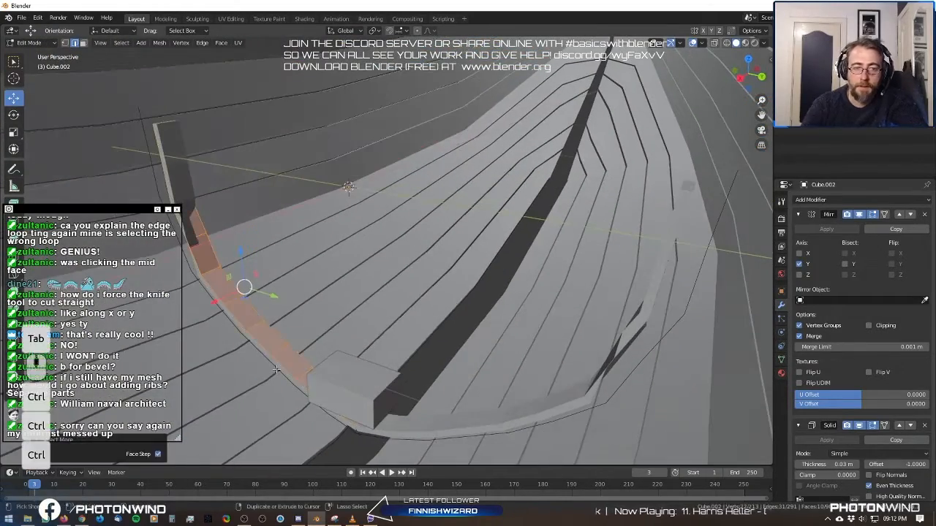
pyautogui.moveTo(274, 383); pyautogui.dragTo(356, 294, button='middle')
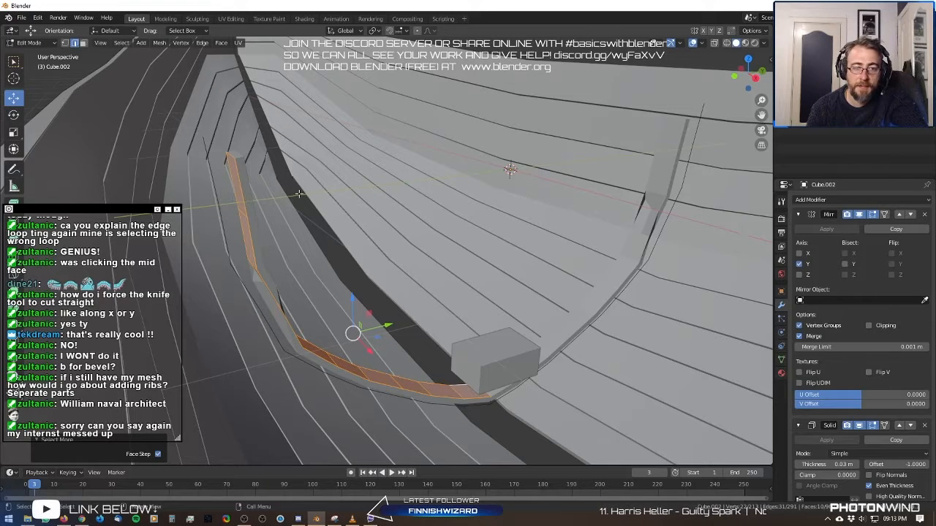
pyautogui.moveTo(269, 212); pyautogui.dragTo(315, 284, button='middle')
pyautogui.scroll(4, 296, 187)
pyautogui.scroll(-3, 296, 190)
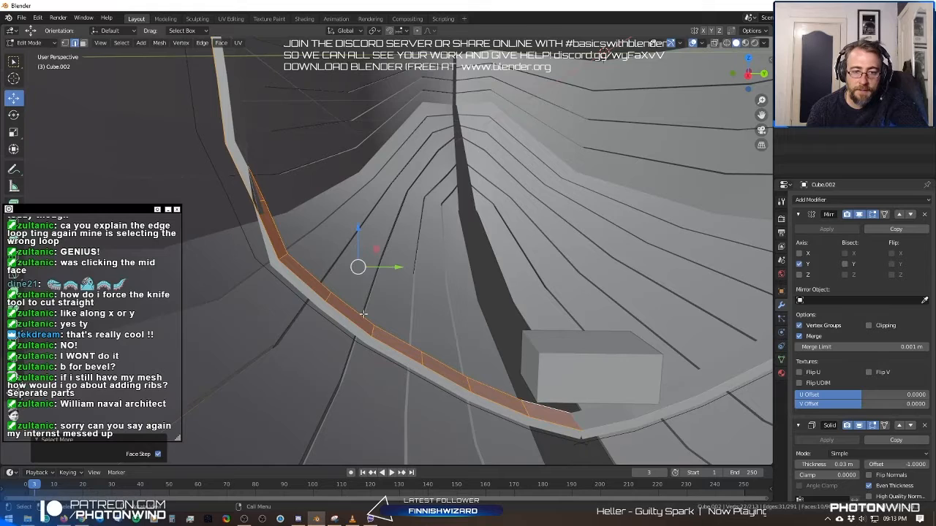
pyautogui.moveTo(363, 314); pyautogui.dragTo(337, 284, button='middle')
pyautogui.moveTo(440, 333); pyautogui.dragTo(345, 185, button='middle')
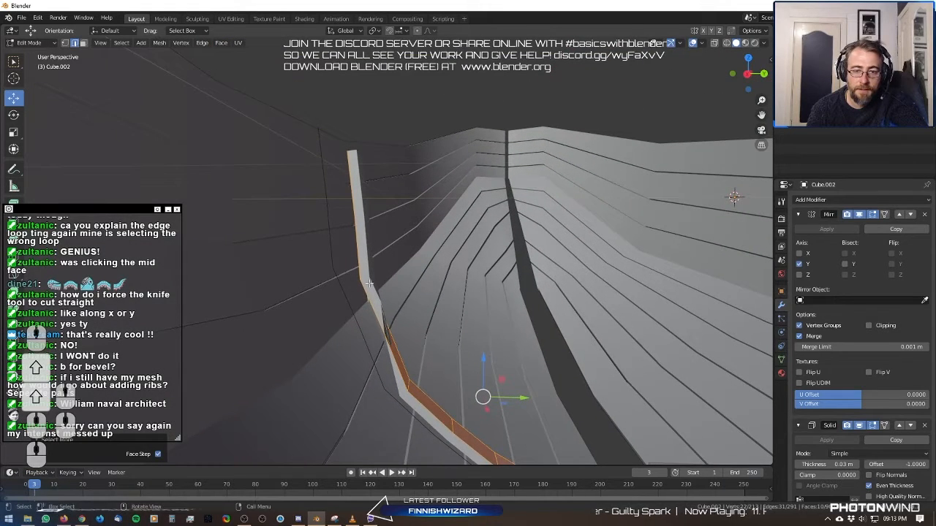
pyautogui.moveTo(369, 284); pyautogui.dragTo(356, 230, button='middle')
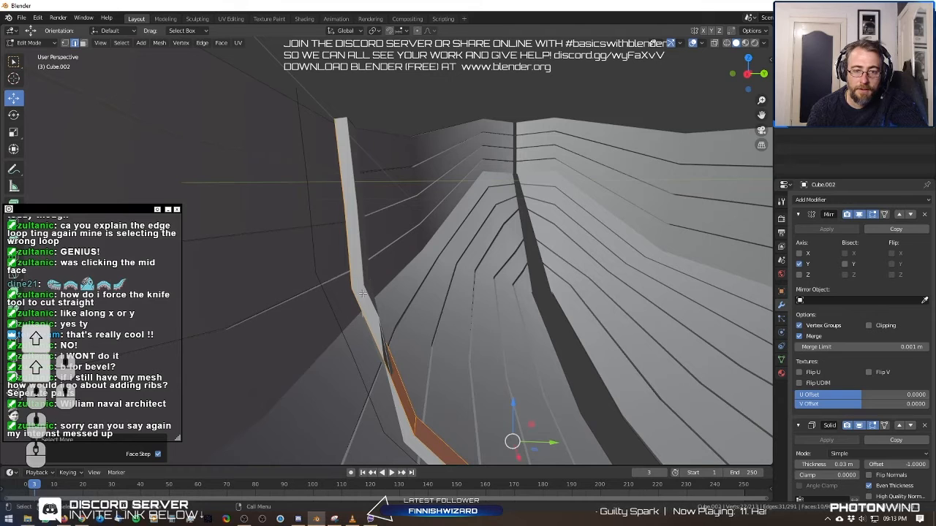
pyautogui.moveTo(363, 293); pyautogui.dragTo(357, 289, button='middle')
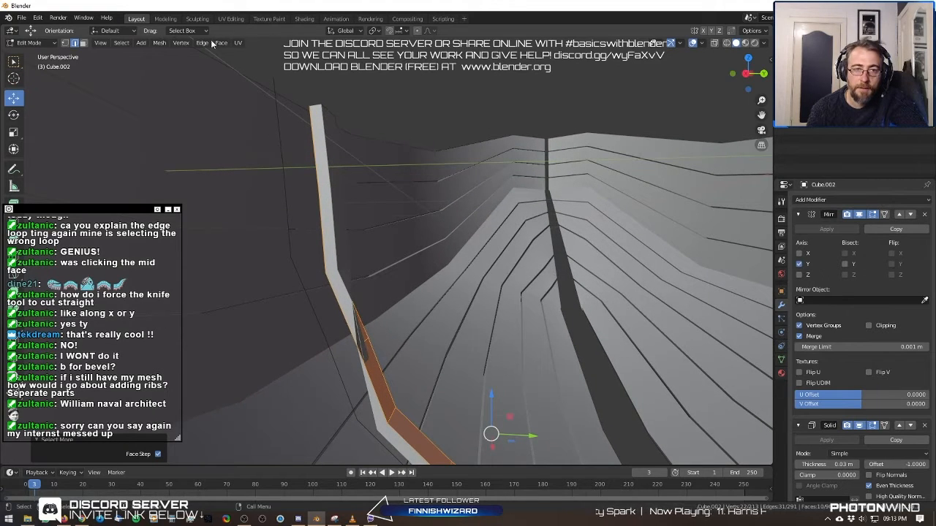
# Recalculate the normals of the selected rib faces to the outside.
pyautogui.click(181, 43)
pyautogui.click(220, 43)
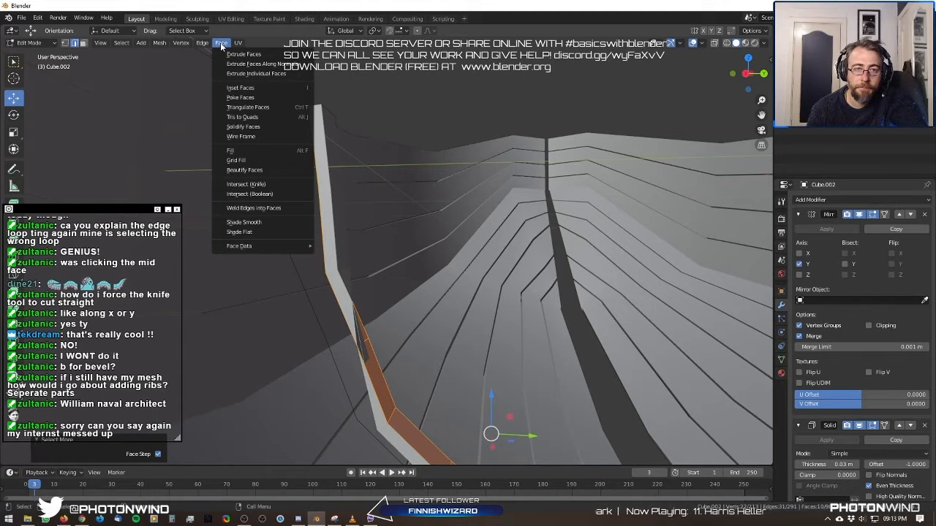
pyautogui.moveTo(159, 46)
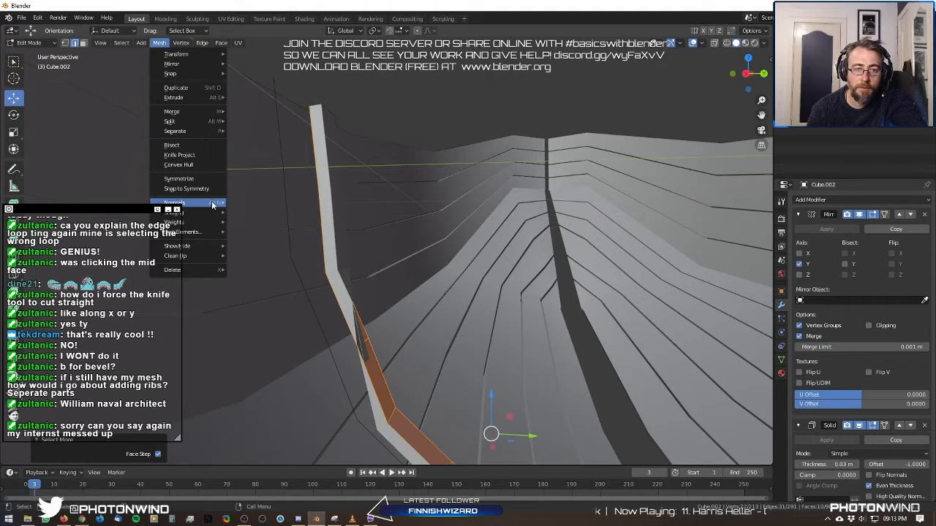
pyautogui.moveTo(213, 205)
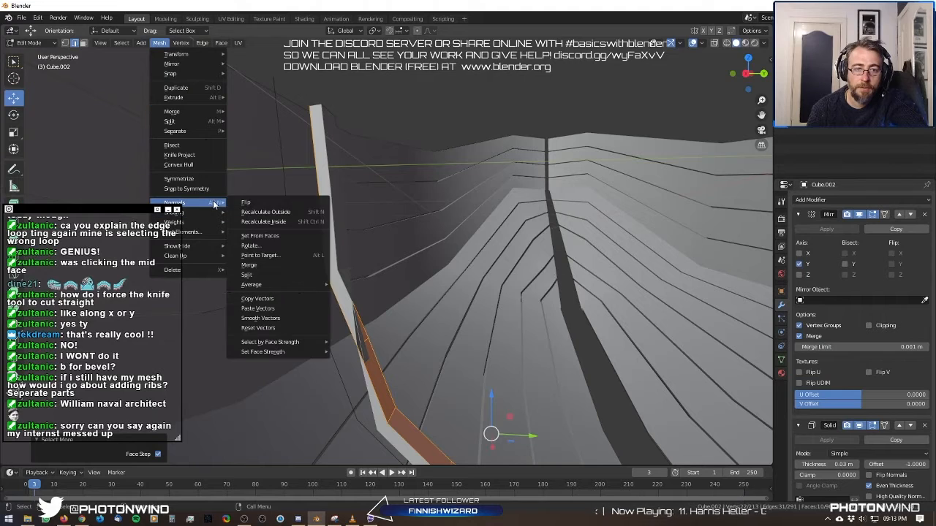
pyautogui.click(305, 213)
pyautogui.scroll(-3, 416, 255)
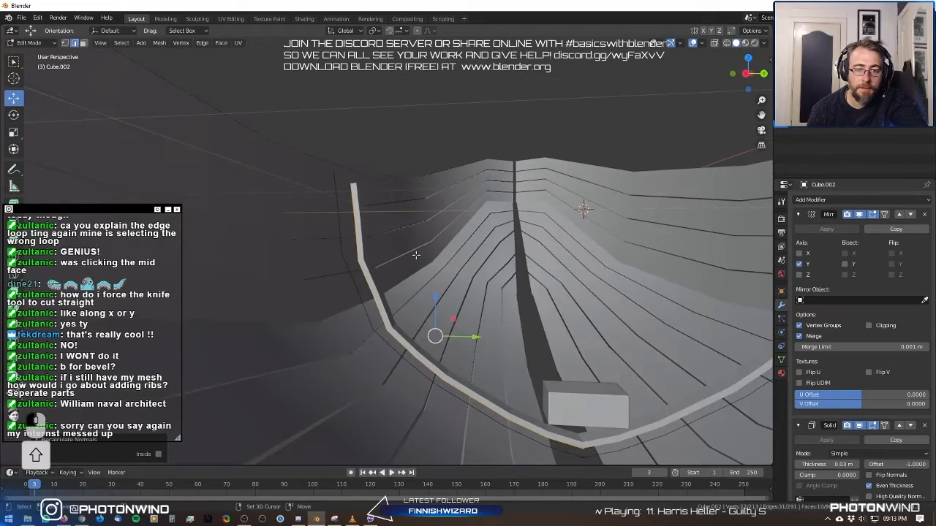
pyautogui.keyDown('shift'); pyautogui.moveTo(416, 255); pyautogui.dragTo(320, 214, button='middle'); pyautogui.keyUp('shift')
pyautogui.scroll(3, 348, 244)
pyautogui.keyDown('shift'); pyautogui.moveTo(348, 244); pyautogui.dragTo(388, 249, button='middle'); pyautogui.keyUp('shift')
pyautogui.scroll(-4, 439, 351)
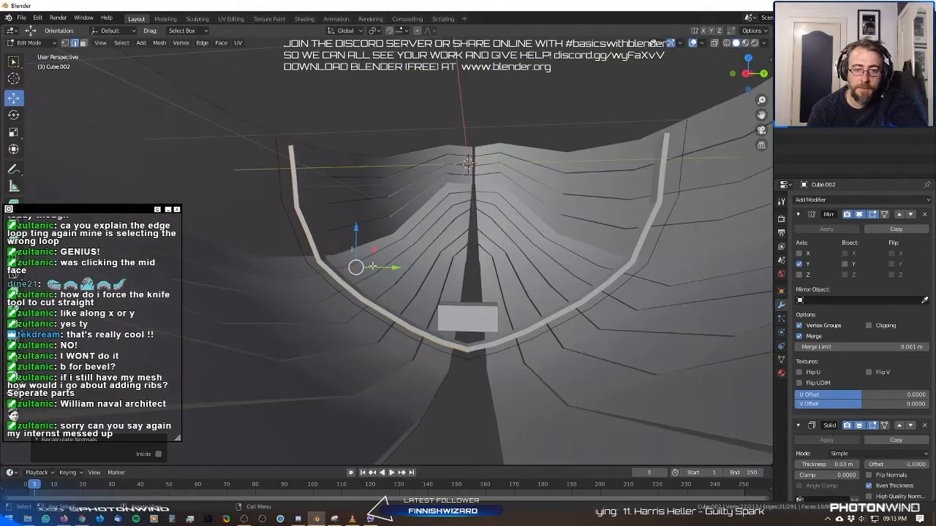
# Scale the selected rib strip up to about 1.14 and move it along the Y axis outward to the hull side.
pyautogui.moveTo(308, 219); pyautogui.dragTo(372, 306, button='middle')
pyautogui.press('s')
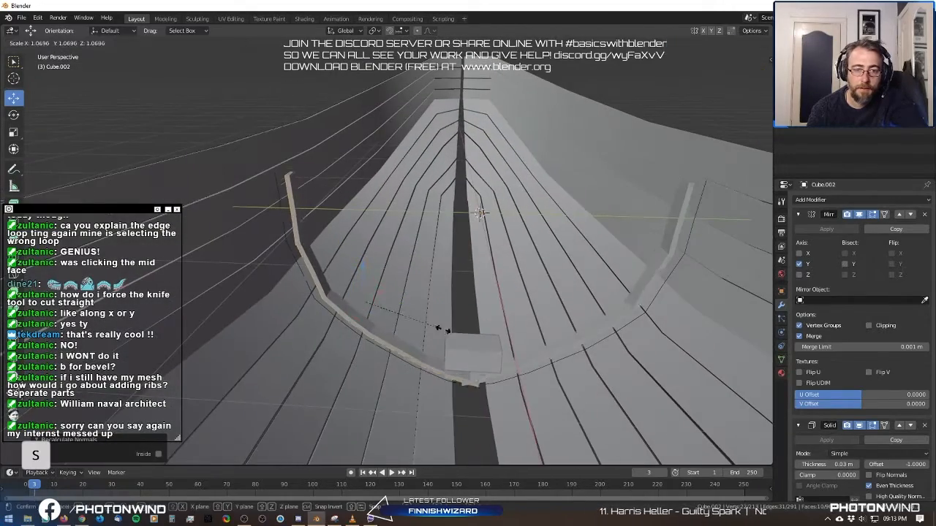
pyautogui.click(437, 339)
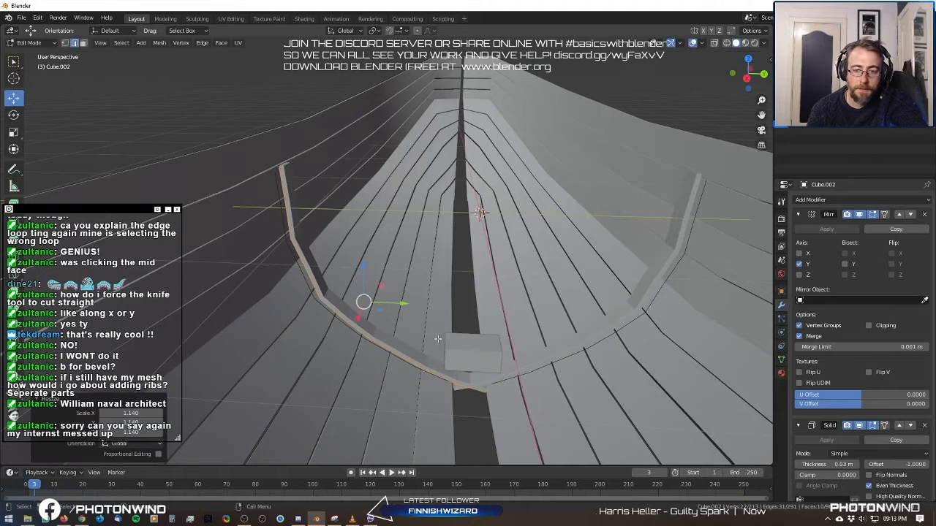
pyautogui.moveTo(392, 305); pyautogui.dragTo(383, 313)
pyautogui.moveTo(383, 312); pyautogui.dragTo(419, 314, button='middle')
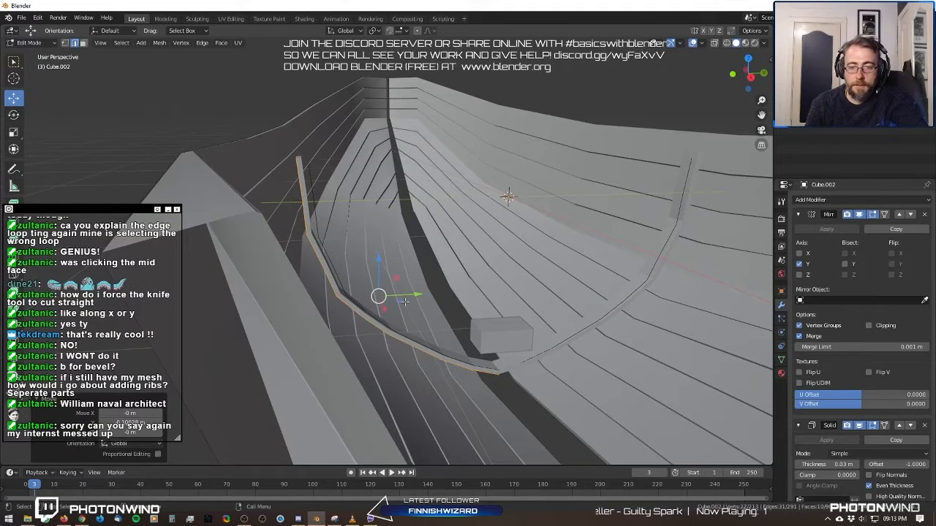
pyautogui.moveTo(405, 301); pyautogui.dragTo(382, 309)
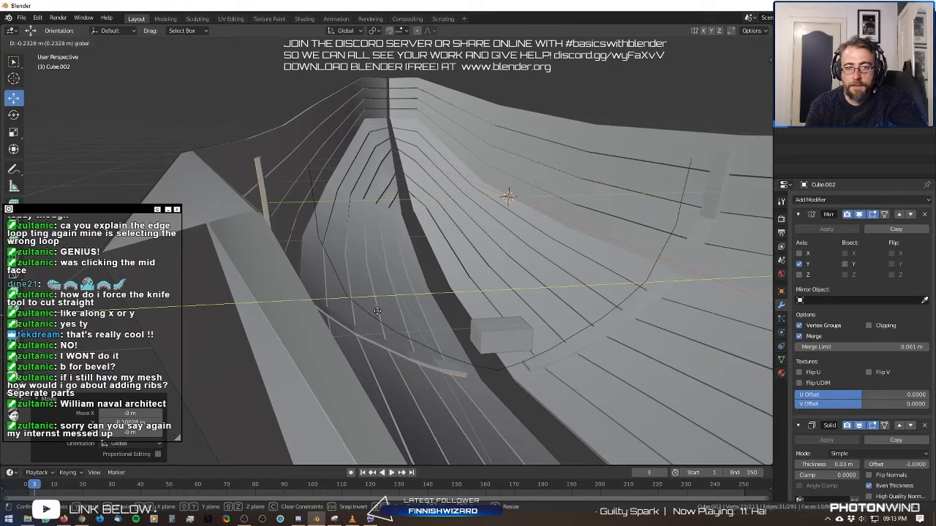
pyautogui.moveTo(376, 312); pyautogui.dragTo(373, 315)
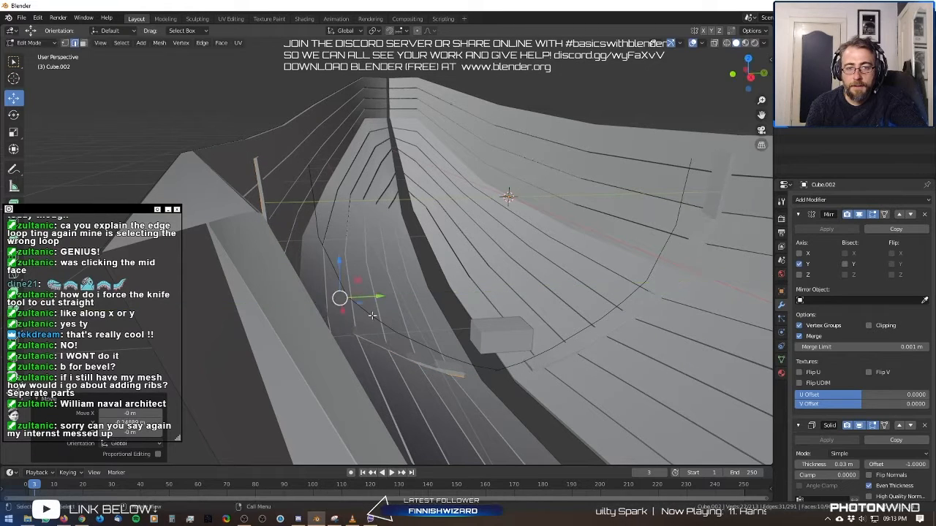
# Check the rib strip against the planks in Object Mode and shift it back along the Y axis by about 0.026 m.
pyautogui.moveTo(256, 290); pyautogui.dragTo(321, 251, button='middle')
pyautogui.press('Tab')
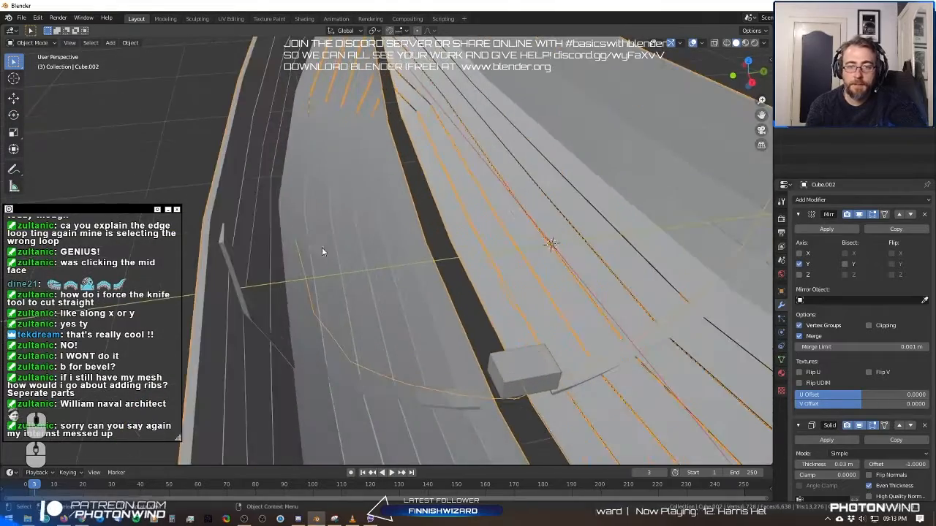
pyautogui.moveTo(222, 245); pyautogui.dragTo(230, 242, button='middle')
pyautogui.press('Tab')
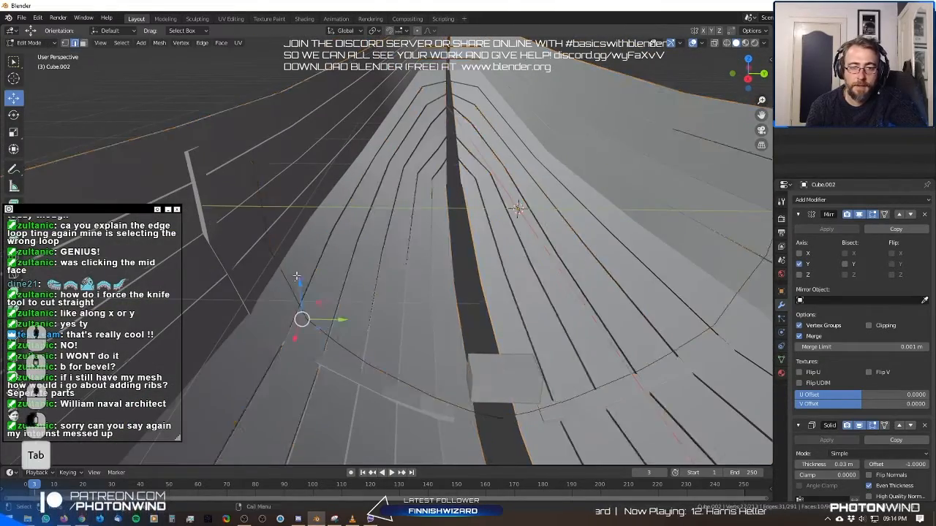
pyautogui.moveTo(307, 292); pyautogui.dragTo(325, 278, button='middle')
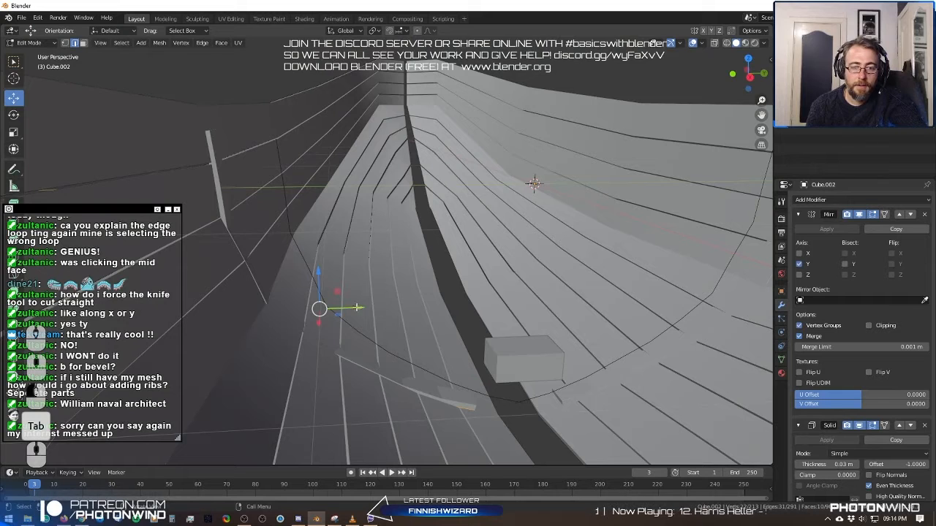
pyautogui.moveTo(358, 307); pyautogui.dragTo(365, 296)
pyautogui.click(363, 296)
pyautogui.moveTo(362, 296)
pyautogui.mouseDown(button='middle')
pyautogui.moveTo(340, 309)
pyautogui.moveTo(356, 292)
pyautogui.mouseUp(button='middle')
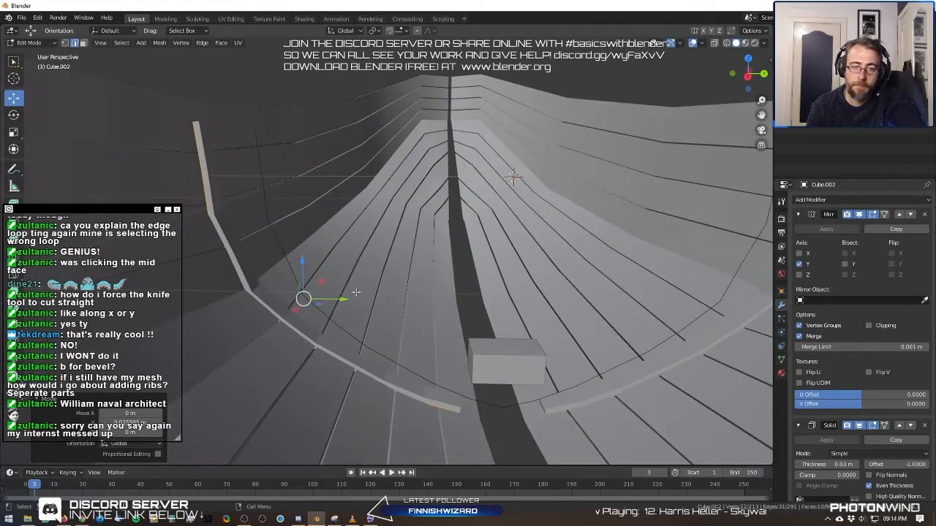
# Raise the rib strip slightly along the Z axis to sit against the inner side of the planks.
pyautogui.moveTo(326, 259); pyautogui.dragTo(351, 278, button='middle')
pyautogui.press('Tab')
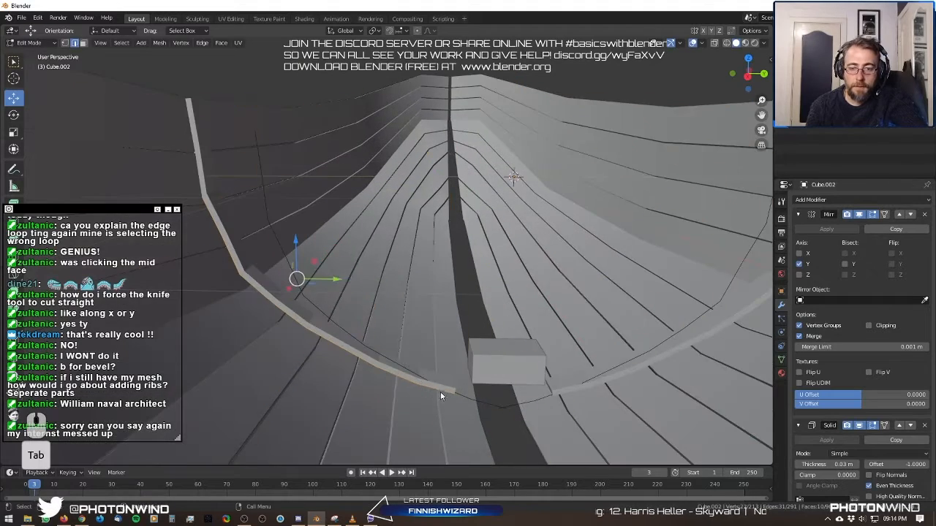
pyautogui.press('Tab')
pyautogui.press('Tab')
pyautogui.press('Tab')
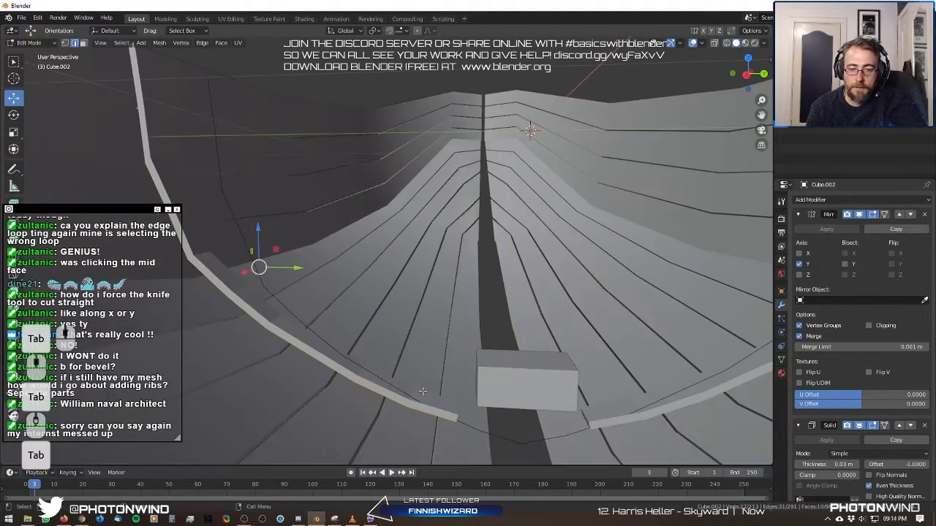
# Enable proportional editing for connected geometry only and move the rib's lower end vertex down towards the keel centreline.
pyautogui.keyDown('shift'); pyautogui.moveTo(407, 365); pyautogui.dragTo(405, 306, button='middle'); pyautogui.keyUp('shift')
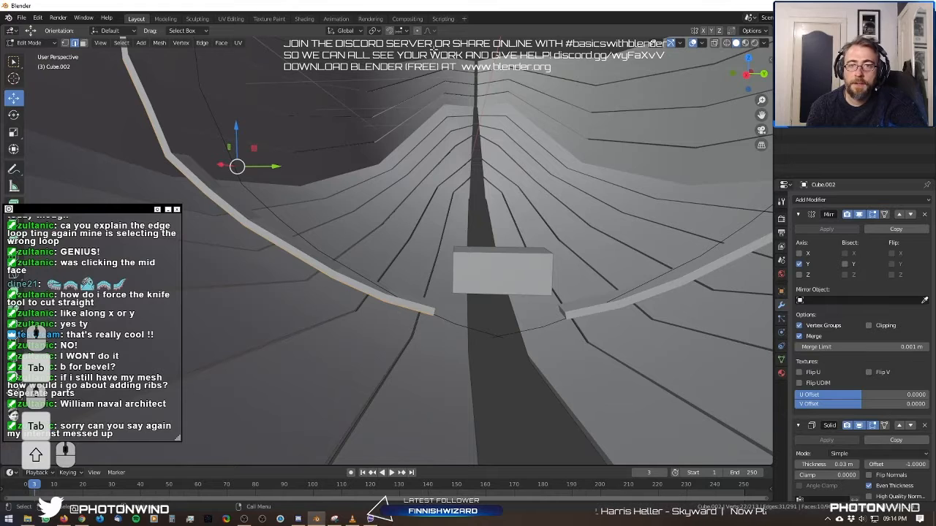
pyautogui.click(418, 32)
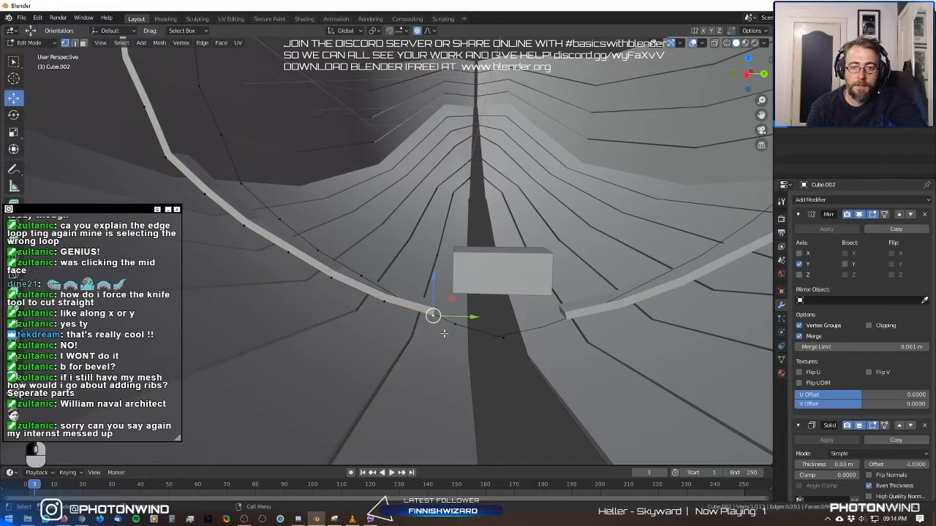
pyautogui.press('g')
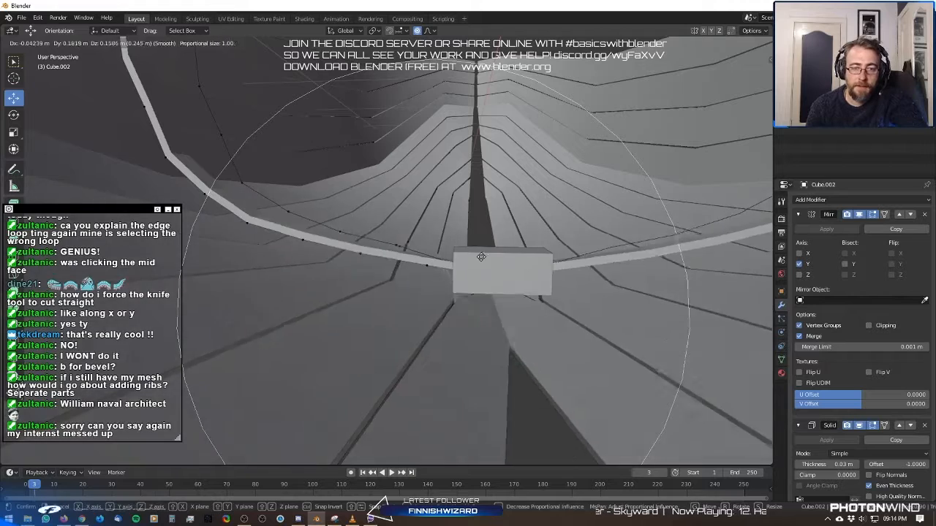
pyautogui.click(461, 305)
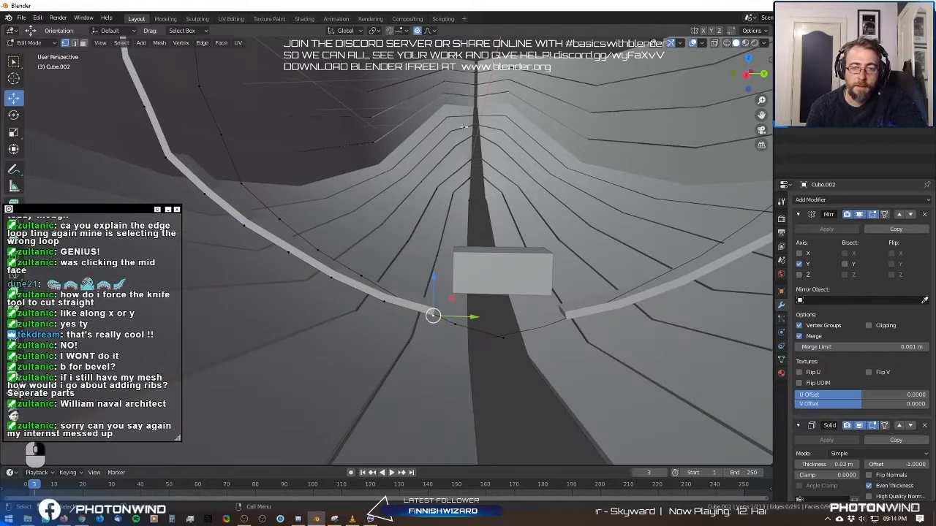
pyautogui.click(432, 30)
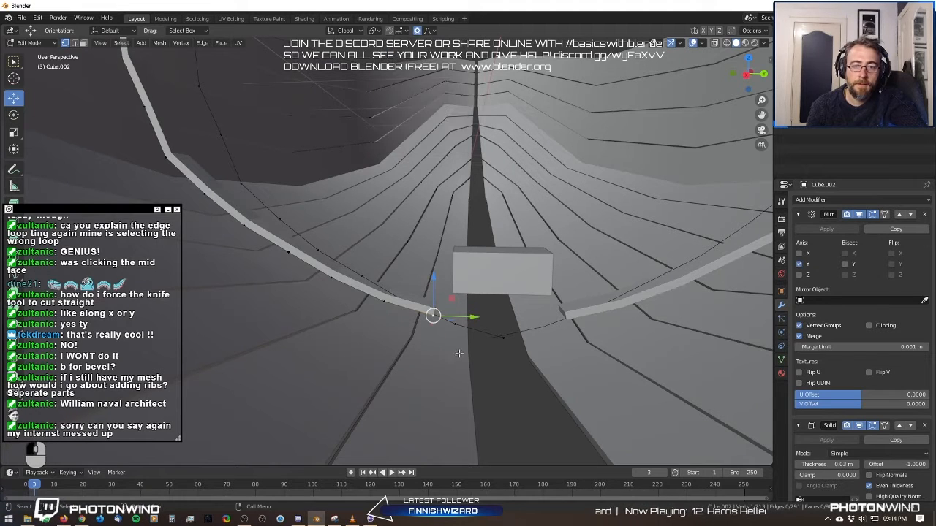
pyautogui.press('g')
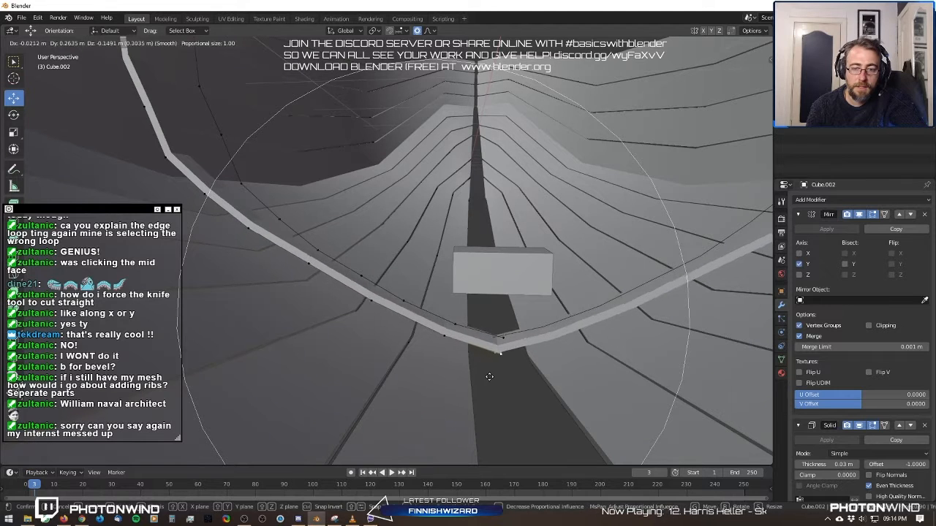
pyautogui.click(479, 378)
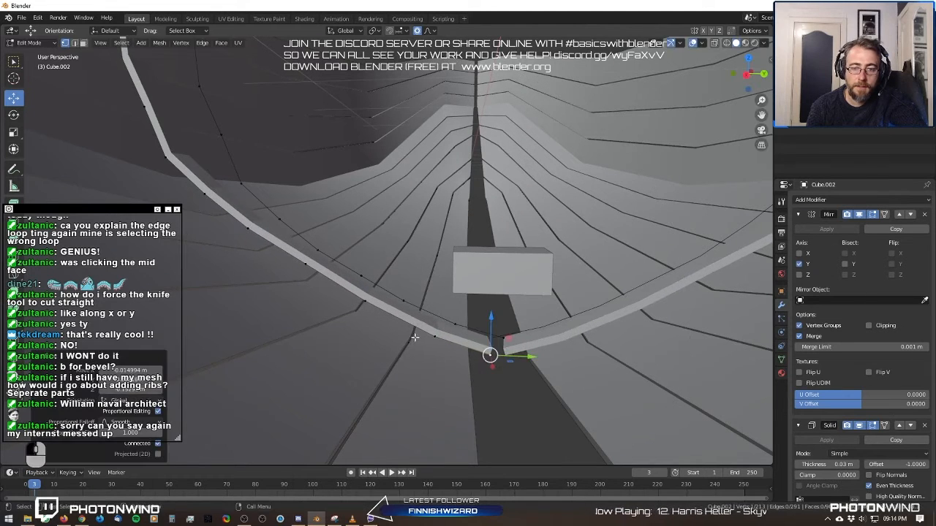
# Move the next rib vertices up from the keel with proportional editing to follow the hull planks.
pyautogui.click(439, 340)
pyautogui.press('g')
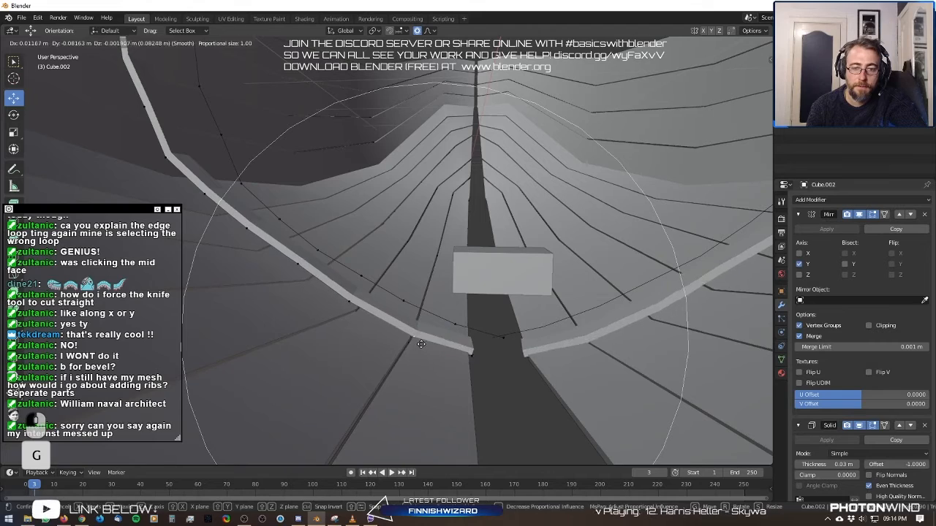
pyautogui.click(351, 295)
pyautogui.press('g')
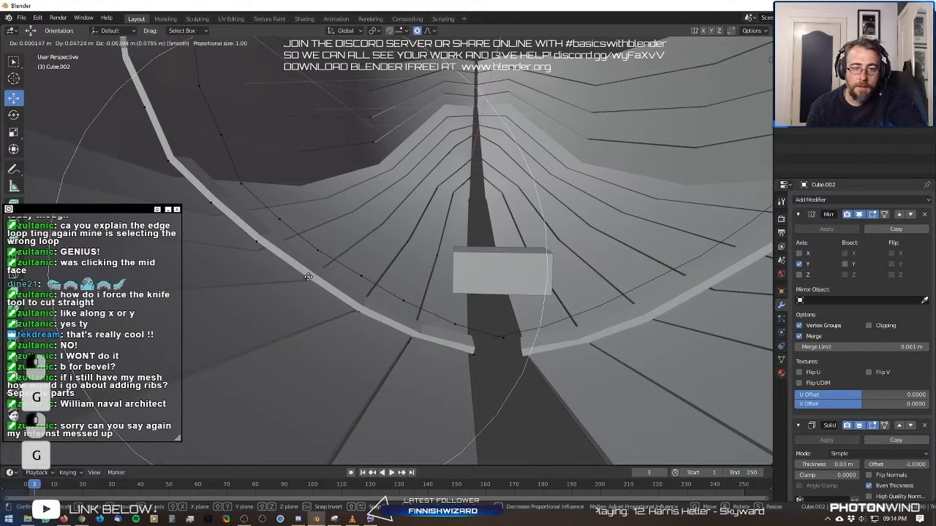
pyautogui.click(308, 277)
# Fine-tune the rib vertices just below the hull's side bend to align the strip with the planks.
pyautogui.scroll(-3, 308, 277)
pyautogui.keyDown('shift'); pyautogui.moveTo(307, 277); pyautogui.dragTo(421, 298, button='middle'); pyautogui.keyUp('shift')
pyautogui.scroll(4, 331, 320)
pyautogui.press('g')
pyautogui.click(373, 258)
pyautogui.click(368, 253)
pyautogui.press('g')
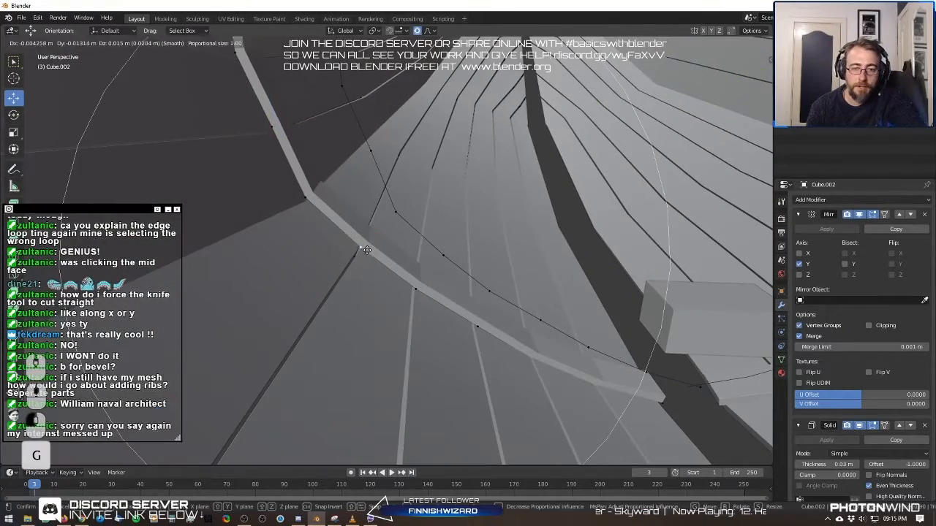
pyautogui.click(364, 248)
# Adjust the rib's mid and lower vertices and its keel end vertex to fit the strip to the planking.
pyautogui.moveTo(390, 270); pyautogui.dragTo(388, 258, button='middle')
pyautogui.click(389, 258)
pyautogui.press('g')
pyautogui.click(384, 253)
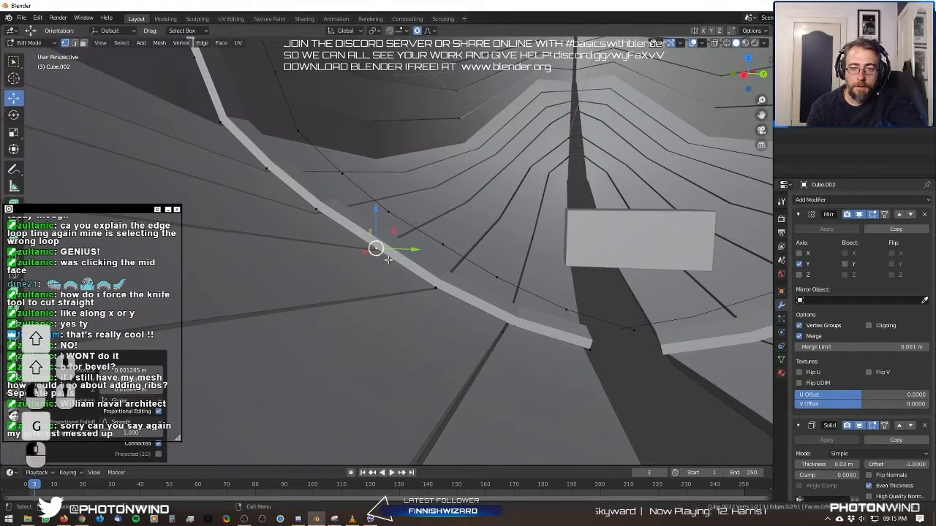
pyautogui.click(443, 287)
pyautogui.press('g')
pyautogui.click(442, 287)
pyautogui.click(588, 351)
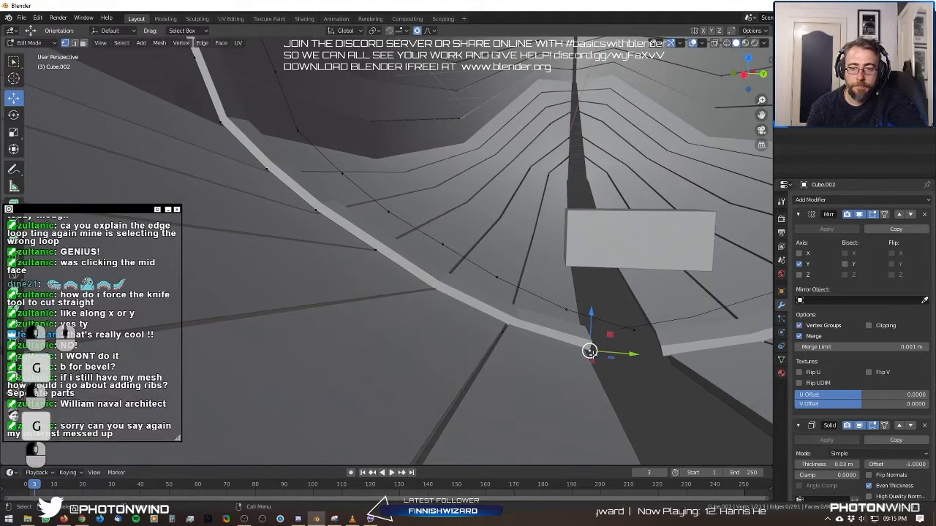
pyautogui.press('g')
pyautogui.click(586, 347)
# Select the leftover loose edge line beside the fitted rib and delete its edges.
pyautogui.moveTo(586, 347); pyautogui.dragTo(437, 302, button='middle')
pyautogui.press('Tab')
pyautogui.moveTo(446, 276); pyautogui.dragTo(353, 242, button='middle')
pyautogui.click(364, 257)
pyautogui.scroll(3, 390, 249)
pyautogui.press('Tab')
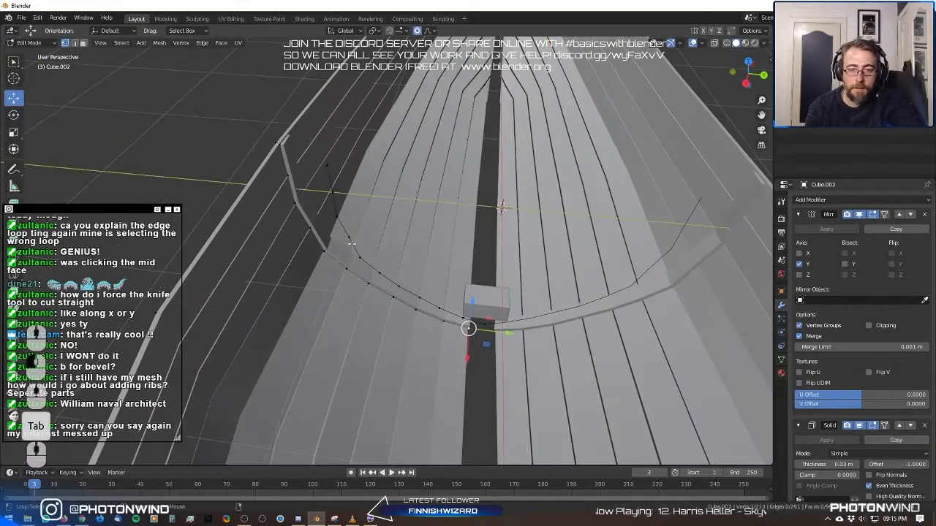
pyautogui.keyDown('alt'); pyautogui.click(351, 245); pyautogui.keyUp('alt')
pyautogui.keyDown('alt'); pyautogui.click(354, 252); pyautogui.keyUp('alt')
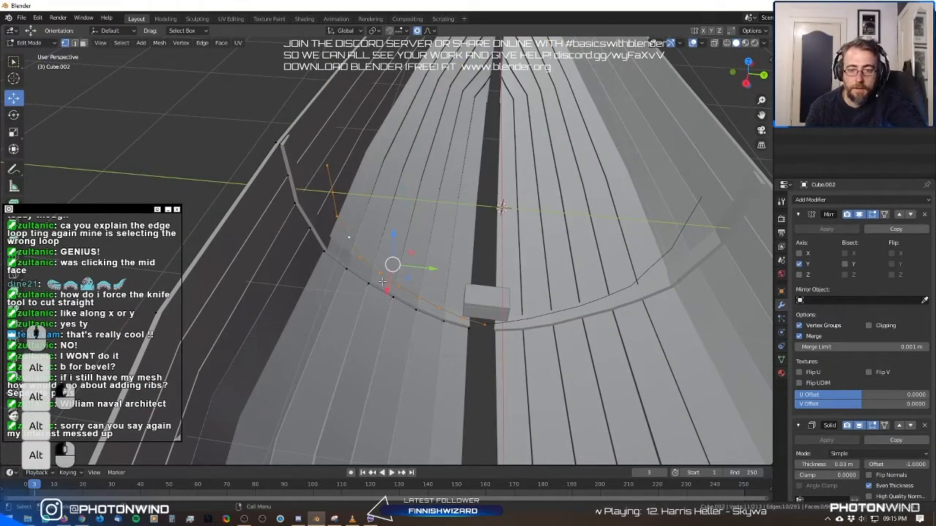
pyautogui.press('x')
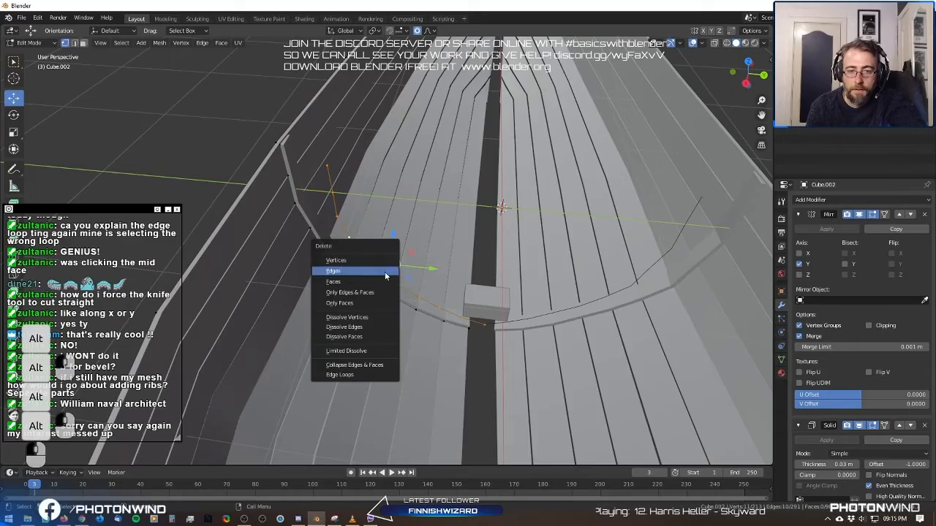
pyautogui.click(385, 271)
# Select the whole fitted rib strip, duplicate it and move the copy about -0.89 m along the X axis.
pyautogui.press('Tab')
pyautogui.moveTo(390, 274); pyautogui.dragTo(280, 284, button='middle')
pyautogui.press('Tab')
pyautogui.scroll(1, 314, 252)
pyautogui.keyDown('alt'); pyautogui.click(310, 262); pyautogui.keyUp('alt')
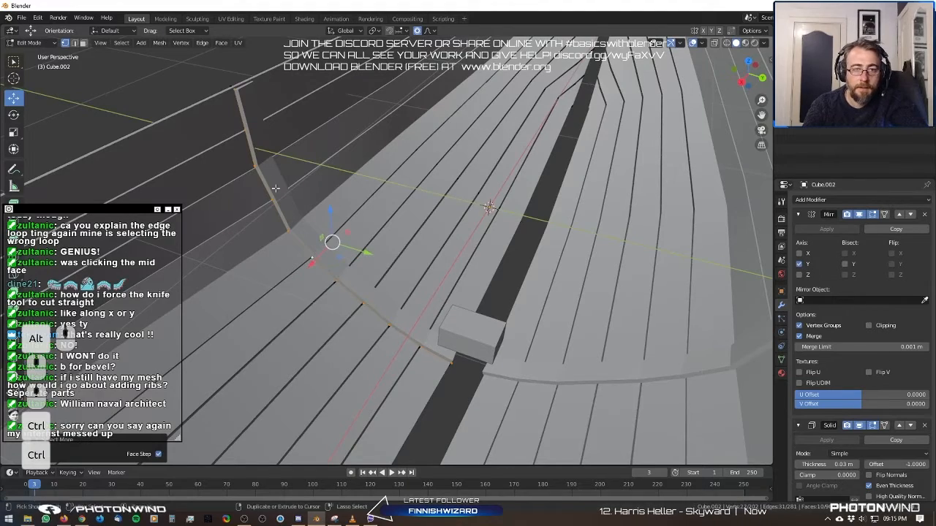
pyautogui.moveTo(278, 183); pyautogui.dragTo(373, 271, button='middle')
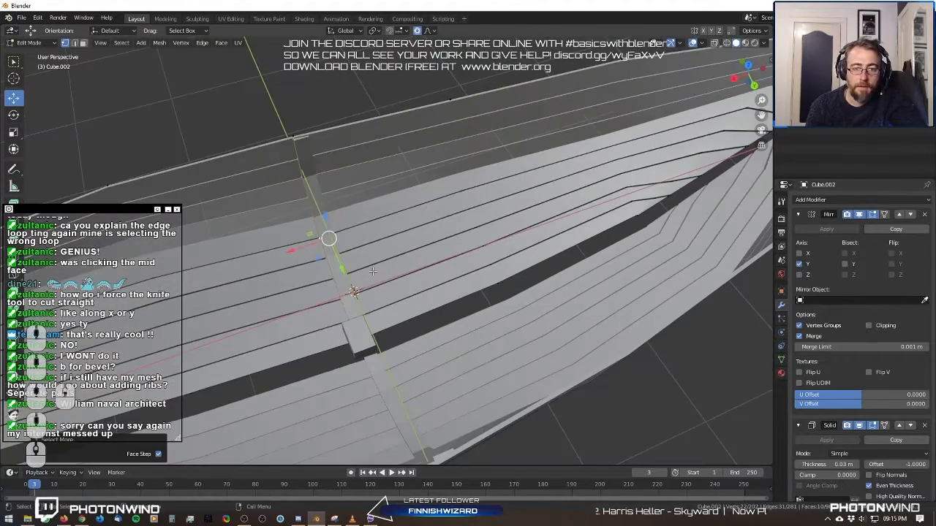
pyautogui.hotkey('shift', 'd')
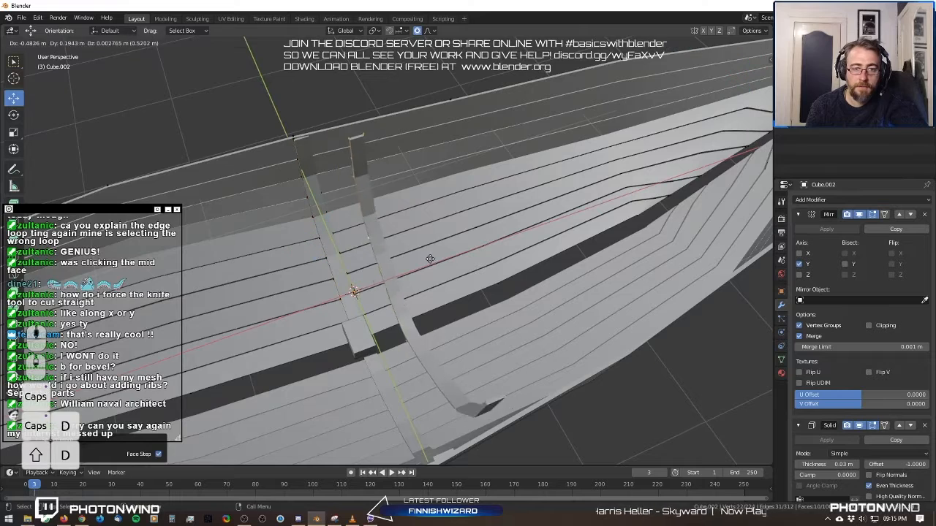
pyautogui.rightClick(400, 257)
pyautogui.moveTo(294, 251); pyautogui.dragTo(352, 232)
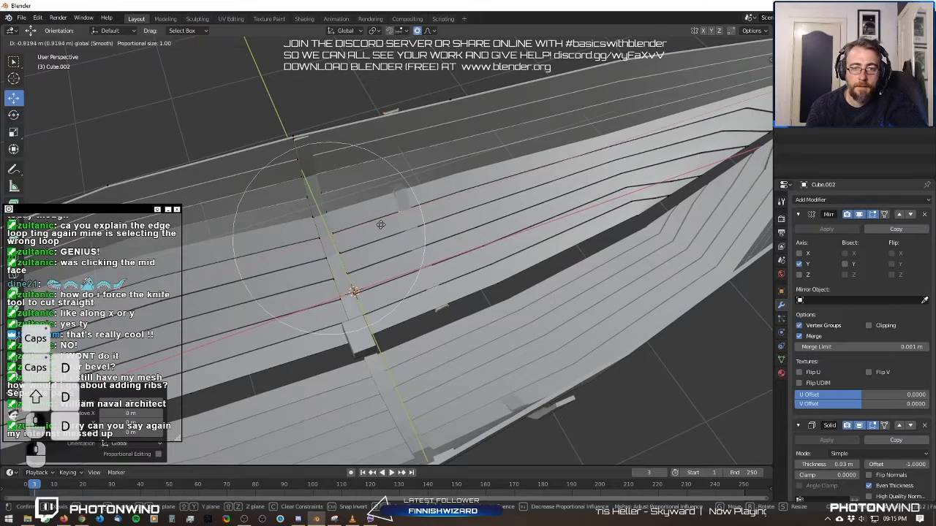
pyautogui.click(381, 226)
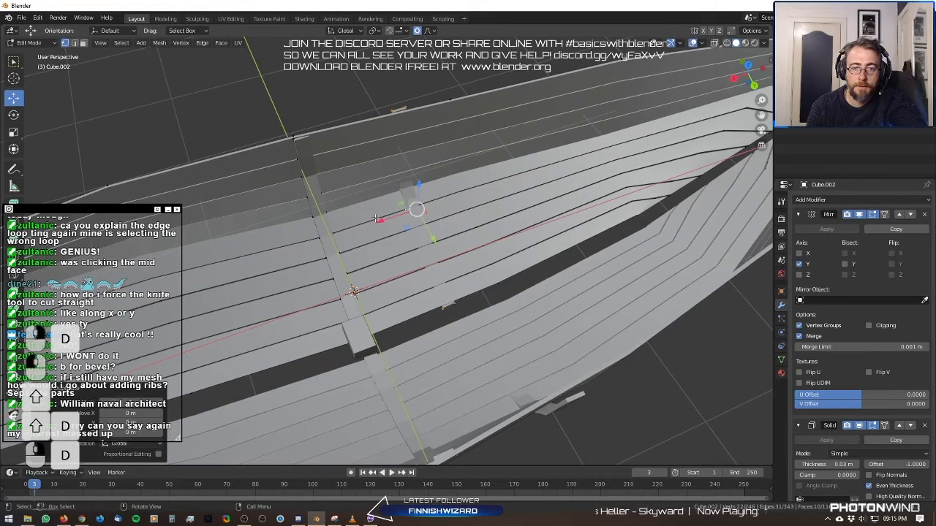
# Duplicate the rib twice more towards the same hull end, moving the copies about 1.23 m and 1.31 m further along the X axis.
pyautogui.hotkey('shift', 'd')
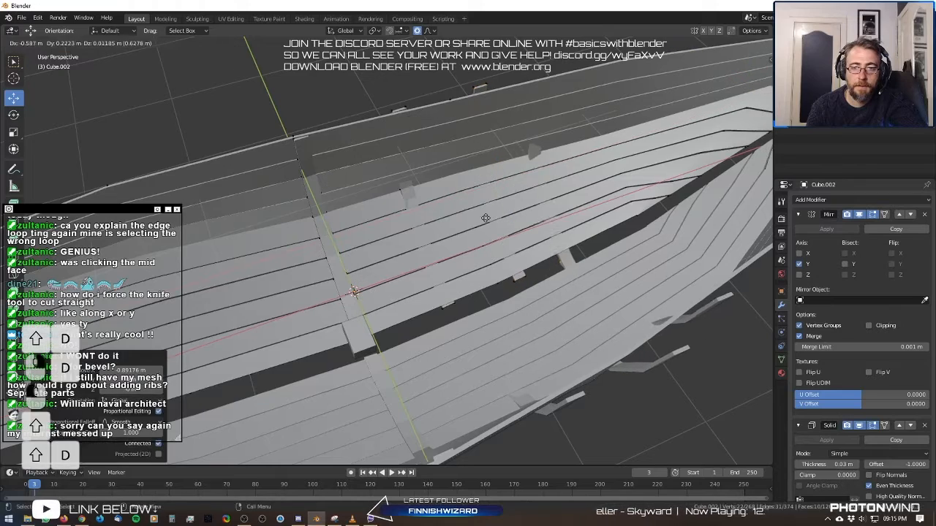
pyautogui.moveTo(554, 166); pyautogui.dragTo(554, 166)
pyautogui.scroll(-5, 554, 166)
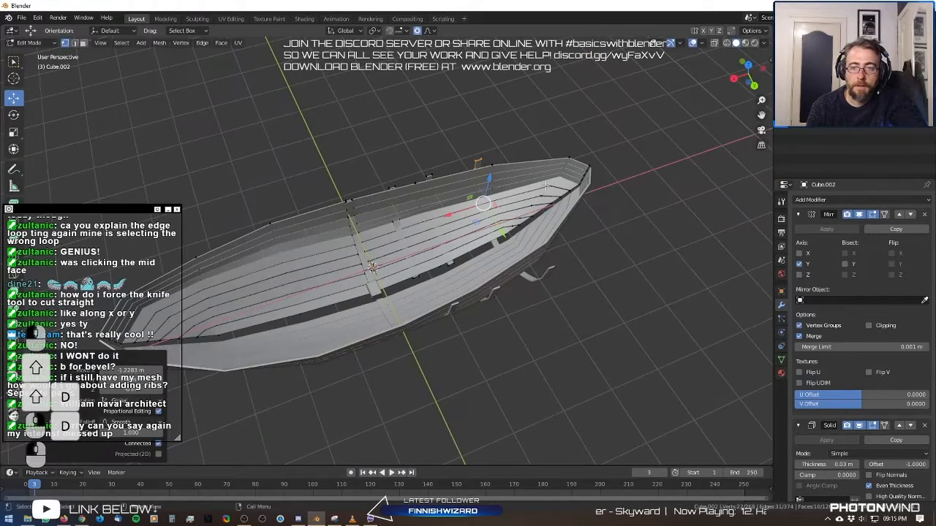
pyautogui.hotkey('shift', 'd')
pyautogui.rightClick(452, 212)
pyautogui.moveTo(449, 210); pyautogui.dragTo(505, 189)
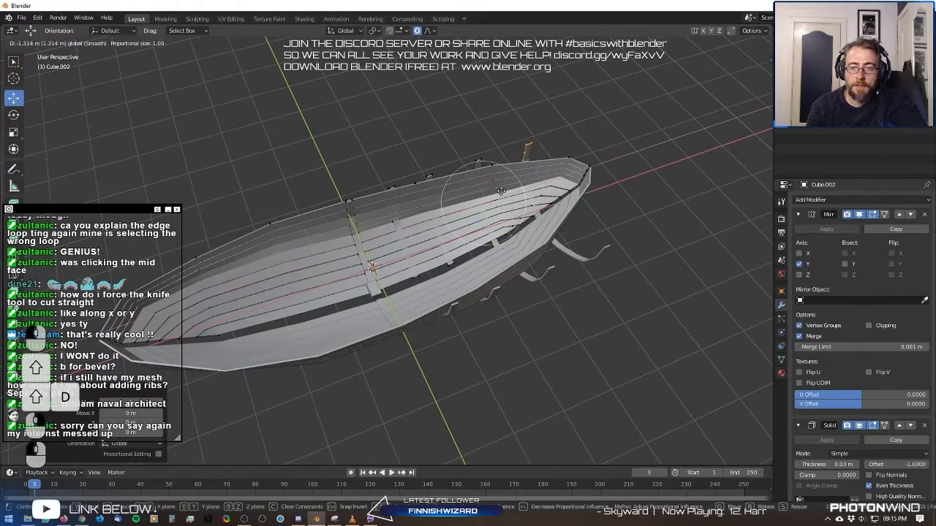
pyautogui.click(501, 191)
# Duplicate the rib to the hull's other half, moving the copy about 5.54 m along X, and duplicate it again about 1.02 m back towards that end.
pyautogui.hotkey('shift', 'd')
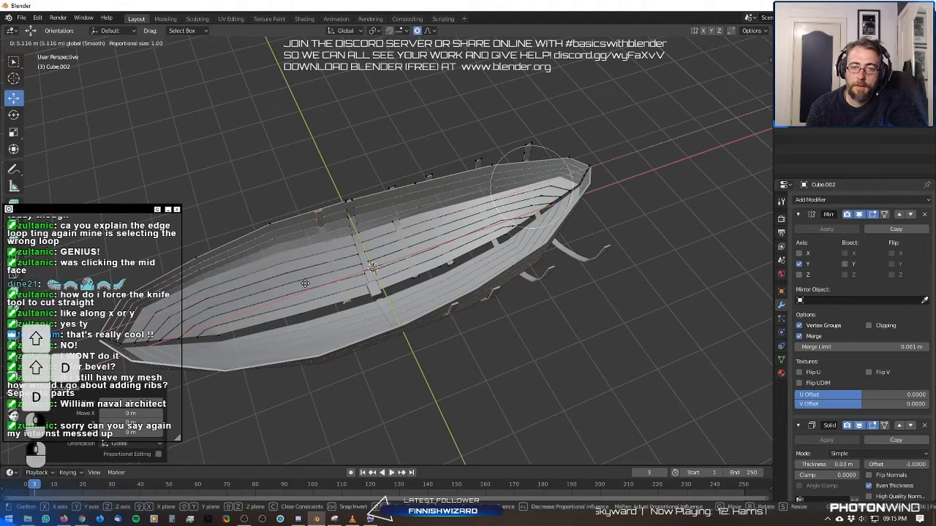
pyautogui.click(286, 292)
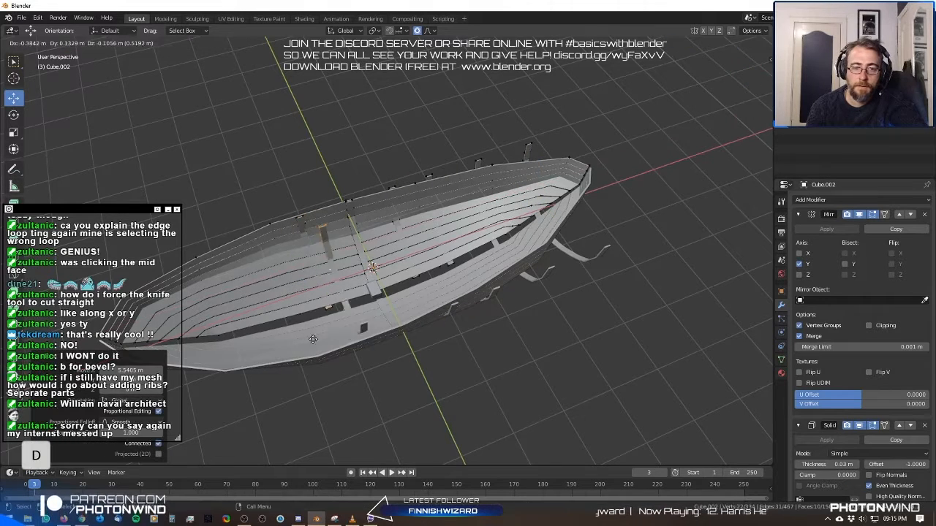
pyautogui.hotkey('shift', 'd')
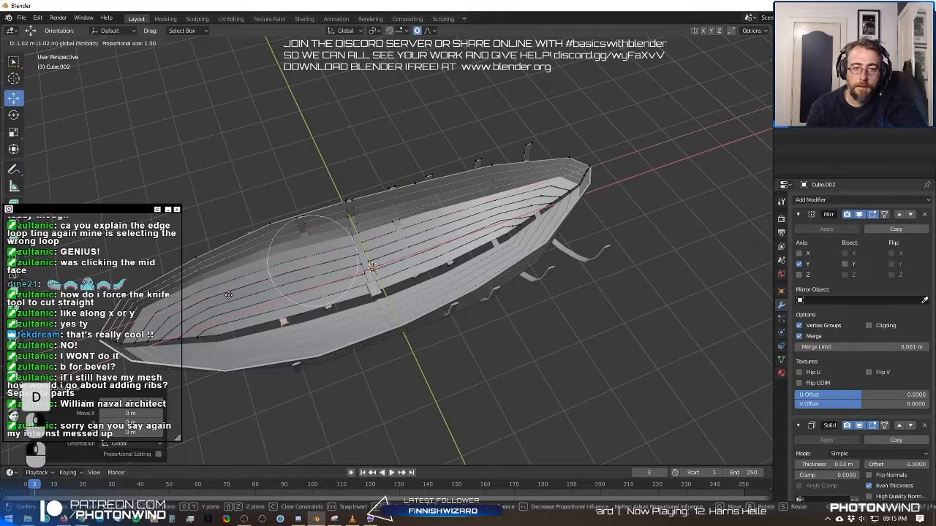
pyautogui.click(228, 296)
# Duplicate the rib once more, placing the copy about 0.98 m further along X towards the near hull end.
pyautogui.keyDown('shift'); pyautogui.moveTo(247, 300); pyautogui.dragTo(371, 286, button='middle'); pyautogui.keyUp('shift')
pyautogui.hotkey('shift', 'd')
pyautogui.rightClick(331, 279)
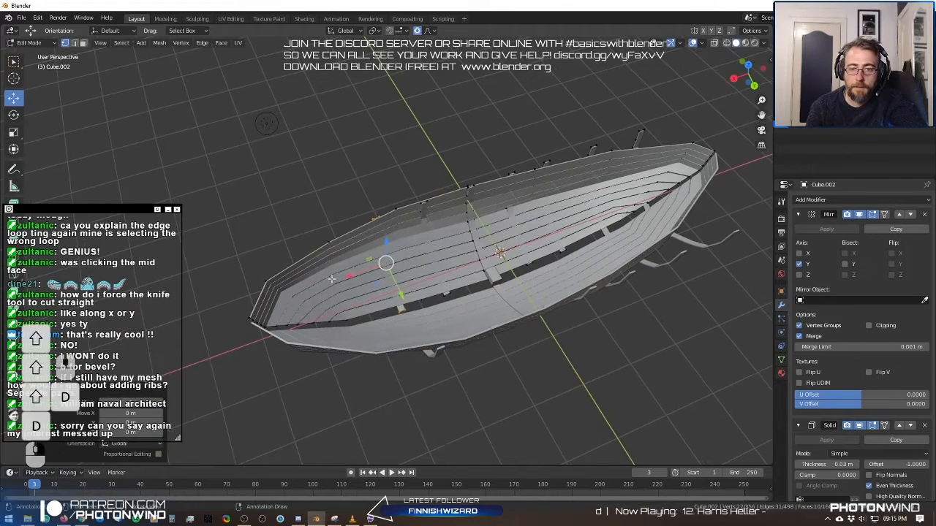
pyautogui.hotkey('shift', 'd')
pyautogui.moveTo(302, 294); pyautogui.dragTo(278, 299)
pyautogui.hotkey('shift', 'd')
pyautogui.rightClick(243, 319)
# Scale the end rib copy to 0.788 and, in the right orthographic view, move it about 0.31 m in Y and 0.49 m in Z.
pyautogui.moveTo(277, 299); pyautogui.dragTo(427, 275, button='middle')
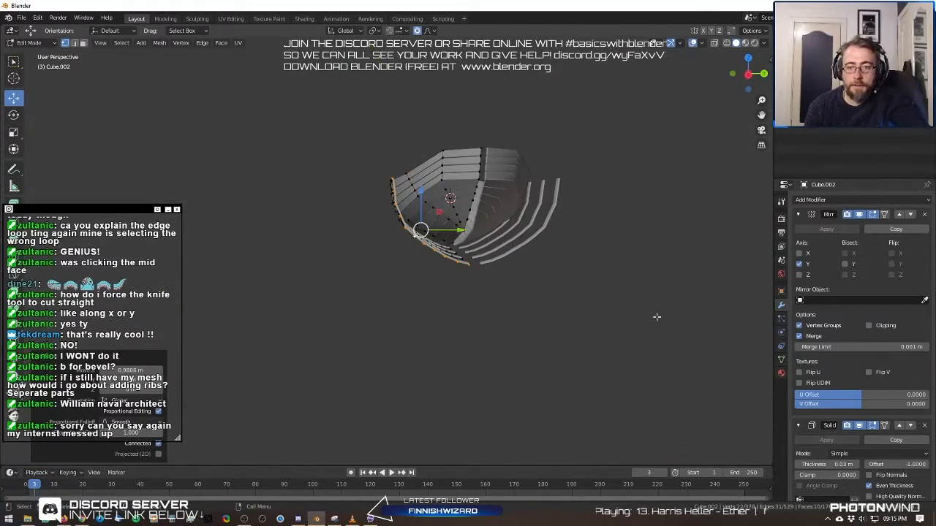
pyautogui.press('s')
pyautogui.click(620, 288)
pyautogui.keyDown('shift'); pyautogui.moveTo(526, 254); pyautogui.dragTo(507, 273, button='middle'); pyautogui.keyUp('shift')
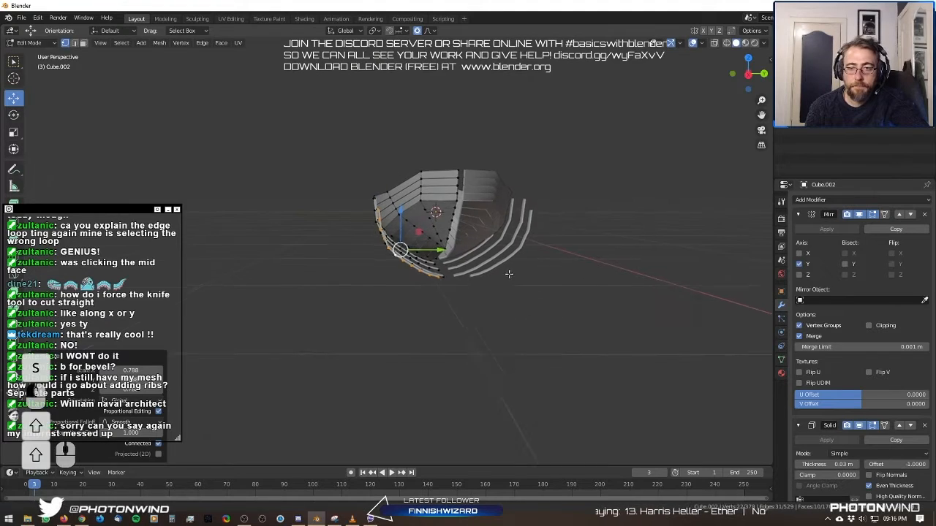
pyautogui.press('KP_1')
pyautogui.press('KP_3')
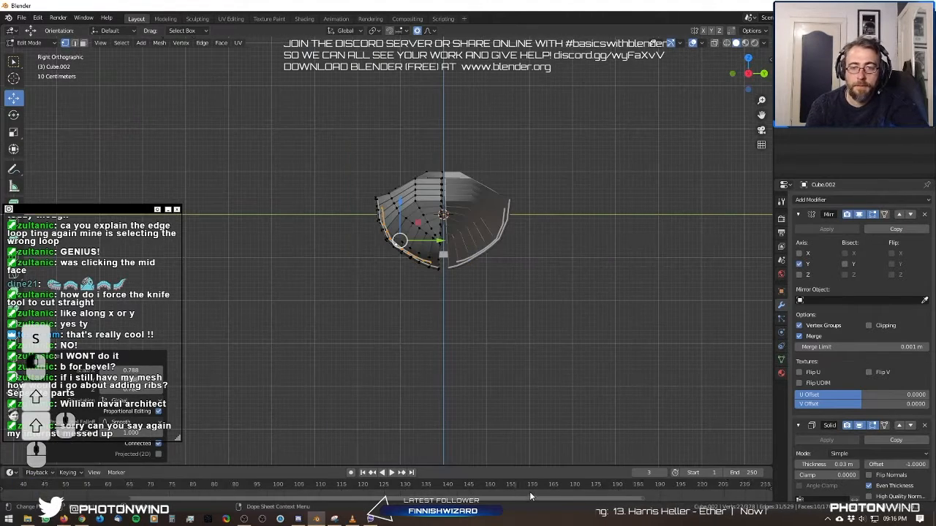
pyautogui.scroll(4, 504, 309)
pyautogui.keyDown('shift'); pyautogui.moveTo(562, 236); pyautogui.dragTo(526, 300, button='middle'); pyautogui.keyUp('shift')
pyautogui.press('g')
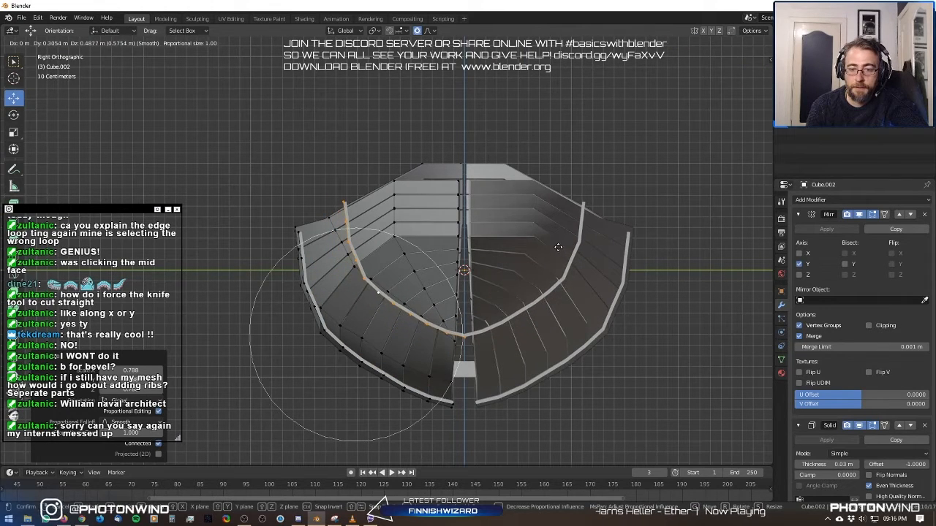
pyautogui.click(559, 247)
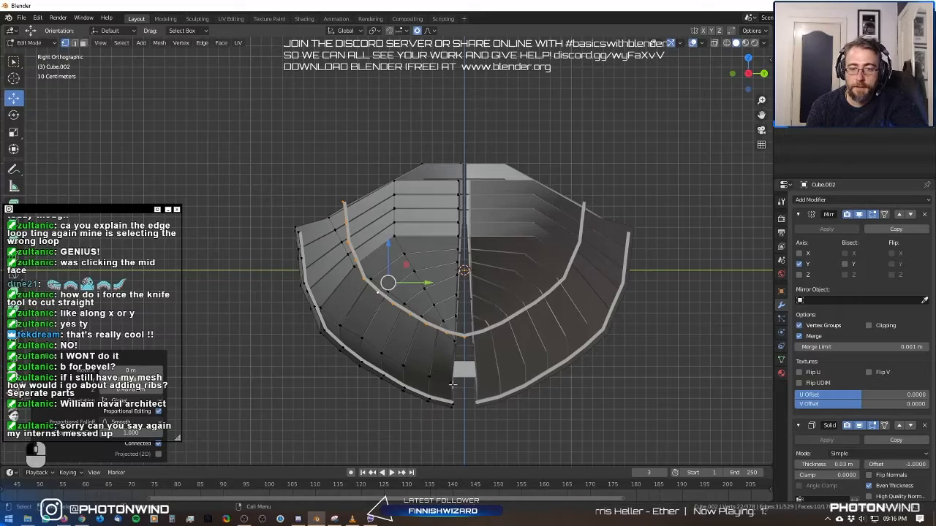
# Move the scaled end rib about 0.38 m along the Y axis to bring it inside the planking.
pyautogui.moveTo(429, 355); pyautogui.dragTo(537, 318, button='middle')
pyautogui.press('g')
pyautogui.press('y')
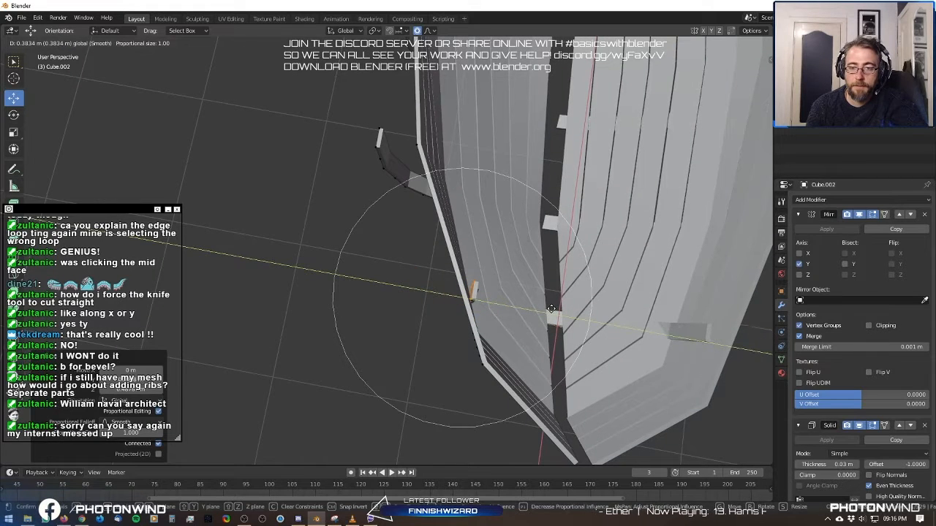
pyautogui.click(551, 309)
# Select the keel-end edge of the end rib and move it with proportional editing towards the keel.
pyautogui.moveTo(550, 307); pyautogui.dragTo(375, 242, button='middle')
pyautogui.press('a')
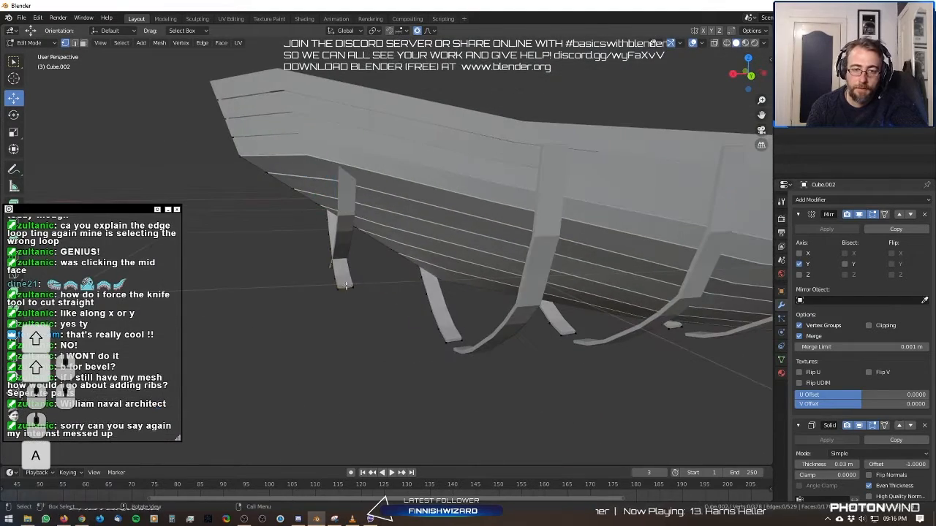
pyautogui.press('b')
pyautogui.moveTo(333, 282); pyautogui.dragTo(368, 304)
pyautogui.moveTo(369, 304); pyautogui.dragTo(506, 244, button='middle')
pyautogui.press('g')
pyautogui.click(424, 257)
# Select the edge at the end rib's upper bend and move it about 0.15 m inward and up with proportional editing.
pyautogui.scroll(3, 472, 208)
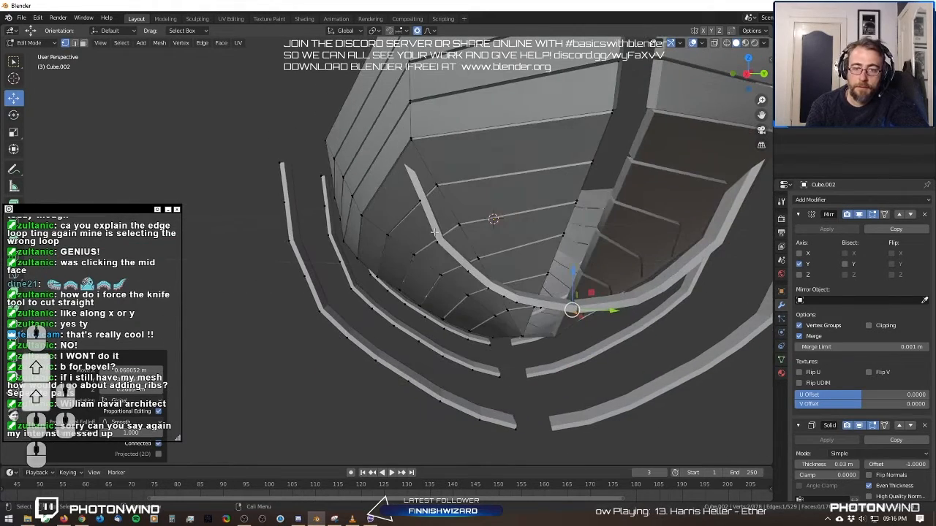
pyautogui.press('a')
pyautogui.press('a')
pyautogui.press('b')
pyautogui.moveTo(426, 227); pyautogui.dragTo(450, 248)
pyautogui.press('g')
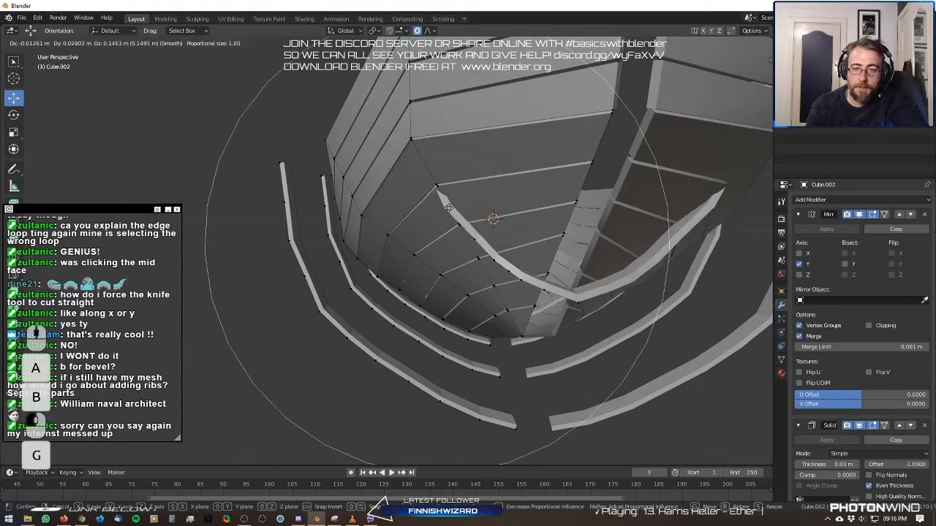
pyautogui.click(455, 202)
# Select the rib's keel-end edge, rotate it about 36° and move it about 0.17 m up to the planking.
pyautogui.press('a')
pyautogui.press('a')
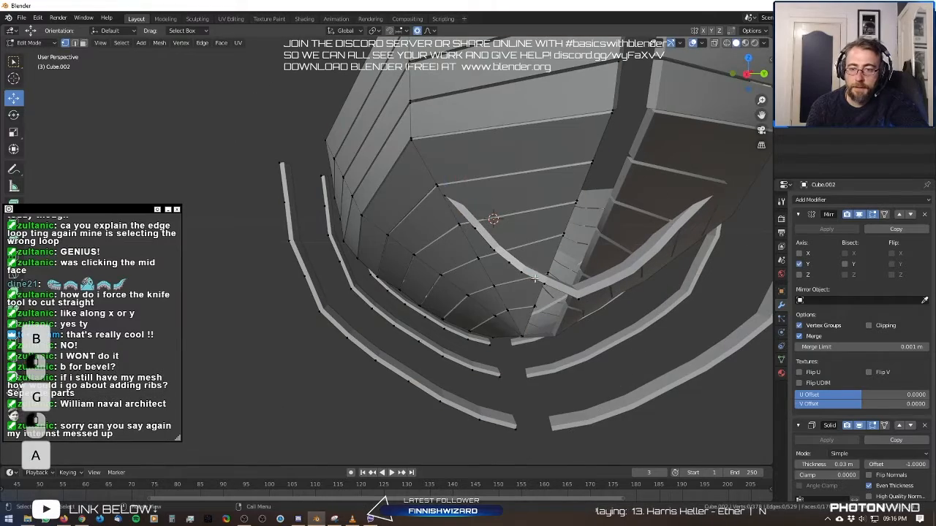
pyautogui.moveTo(457, 205); pyautogui.dragTo(515, 237, button='middle')
pyautogui.press('b')
pyautogui.moveTo(535, 196); pyautogui.dragTo(566, 228)
pyautogui.moveTo(566, 228); pyautogui.dragTo(477, 348, button='middle')
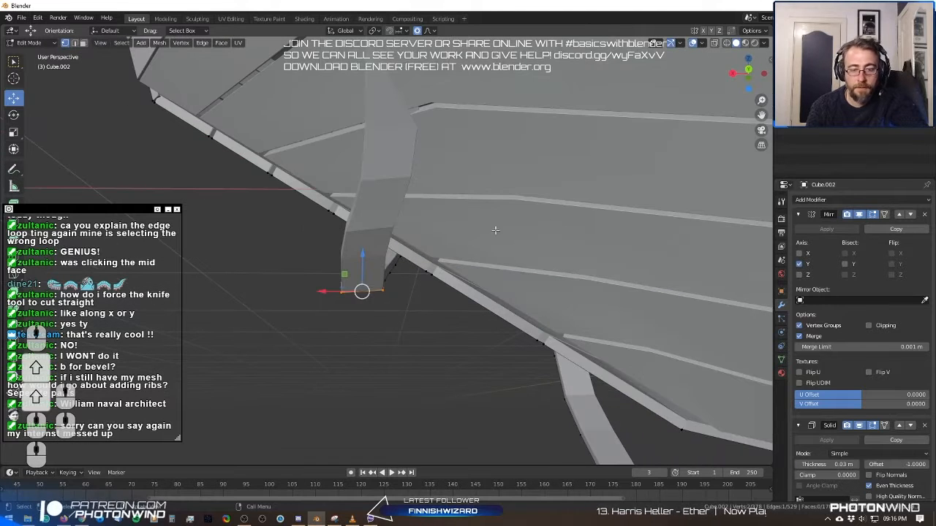
pyautogui.press('r')
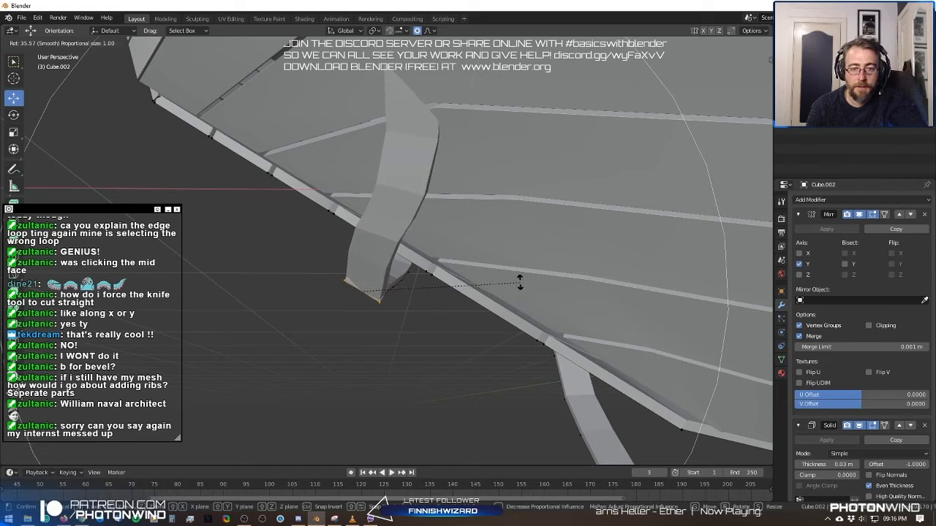
pyautogui.click(520, 283)
pyautogui.press('g')
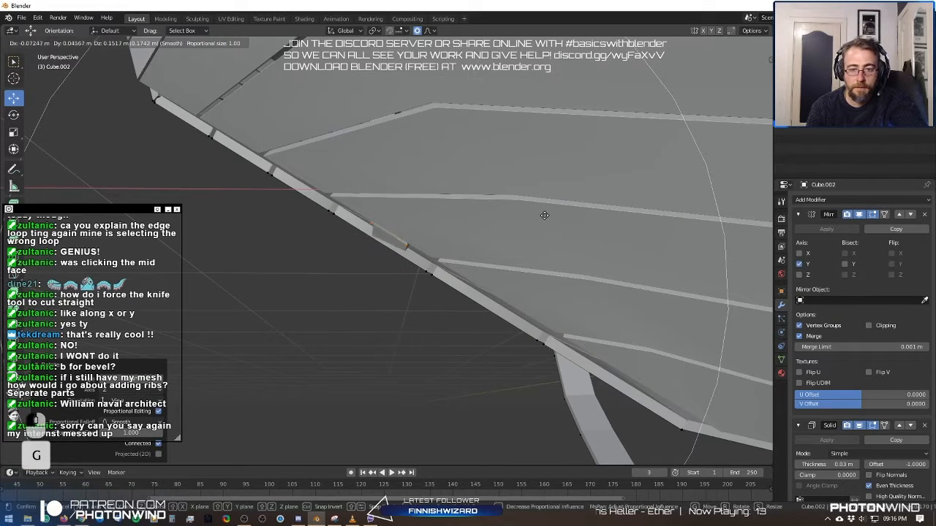
pyautogui.click(543, 218)
# Refine the keel-end edge's position and shift the rib's middle edge with a proportional size of 0.62 to even out its curve.
pyautogui.moveTo(541, 217); pyautogui.dragTo(459, 242, button='middle')
pyautogui.press('g')
pyautogui.click(395, 278)
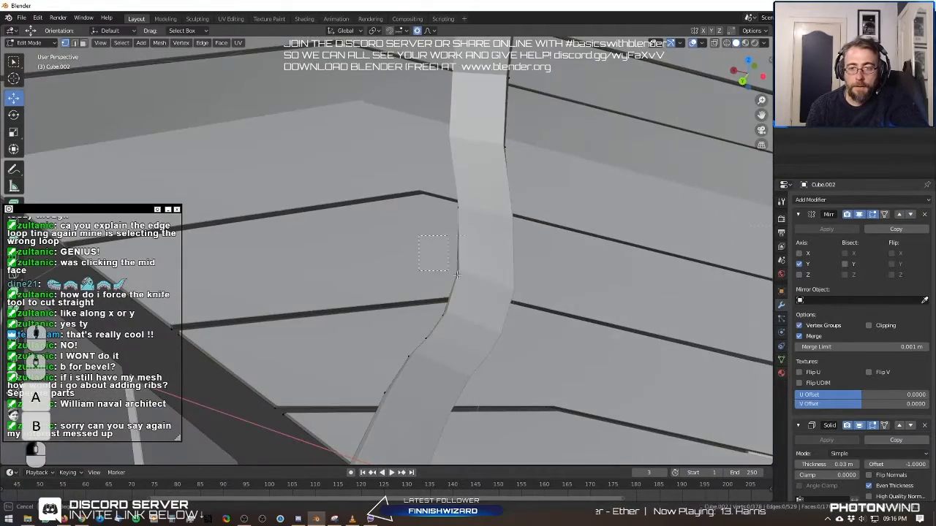
pyautogui.press('g')
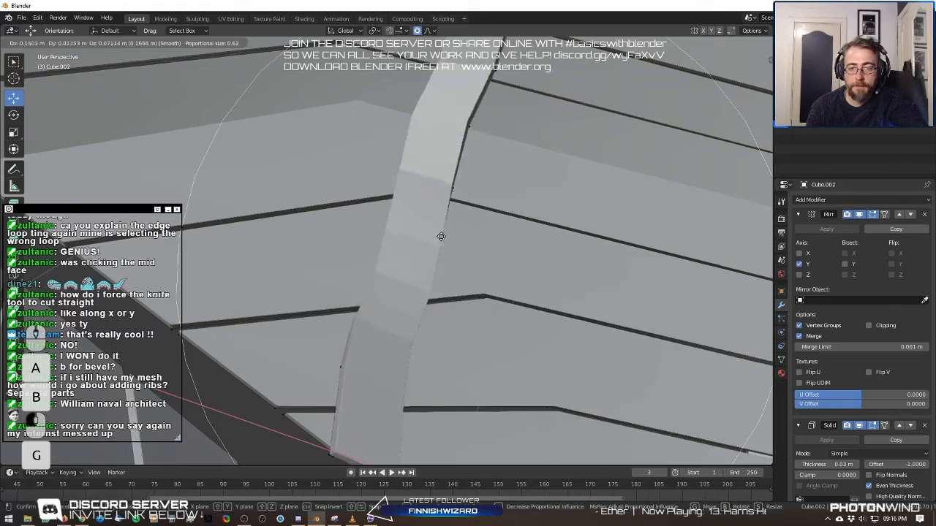
pyautogui.click(465, 251)
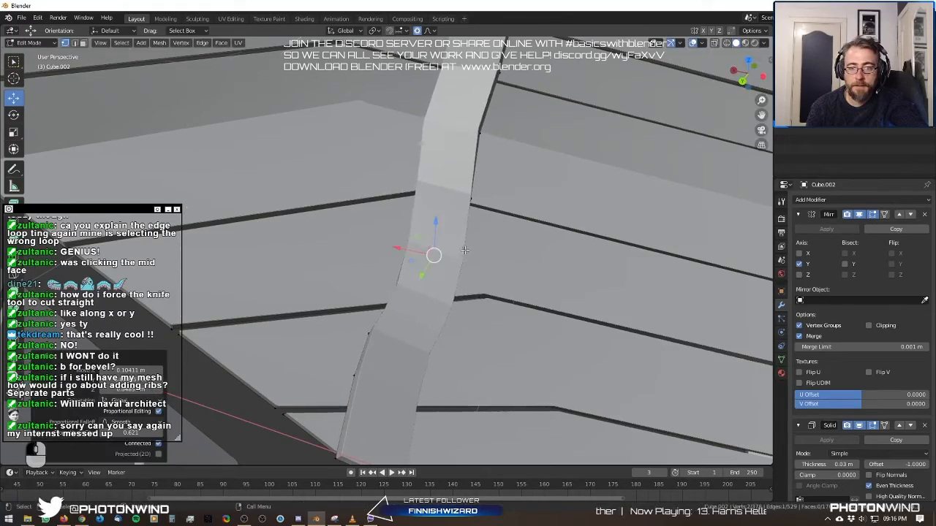
# Select the long edge loop along the end rib's side facing the hull end.
pyautogui.moveTo(439, 256); pyautogui.dragTo(402, 132, button='middle')
pyautogui.press('a')
pyautogui.keyDown('alt'); pyautogui.click(410, 218); pyautogui.keyUp('alt')
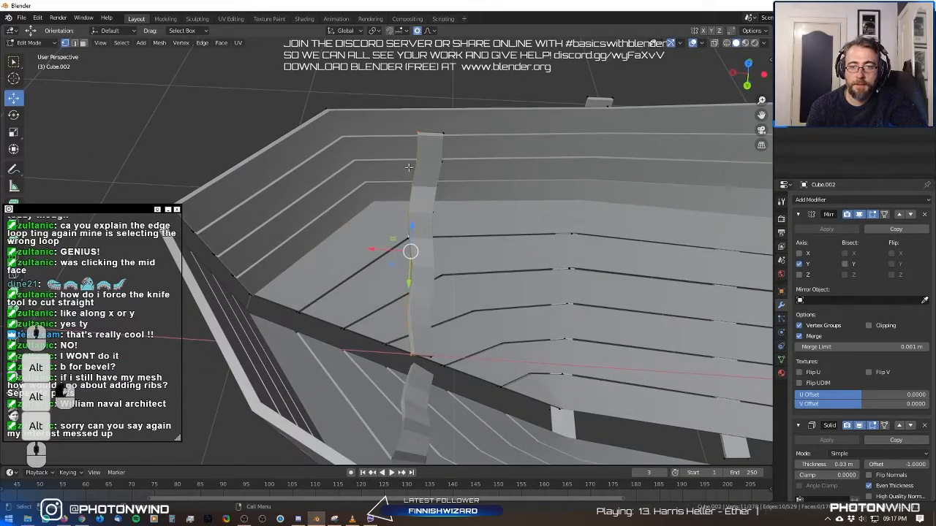
pyautogui.moveTo(408, 212); pyautogui.dragTo(88, 47, button='middle')
pyautogui.moveTo(372, 167); pyautogui.dragTo(395, 111, button='middle')
pyautogui.scroll(5, 394, 117)
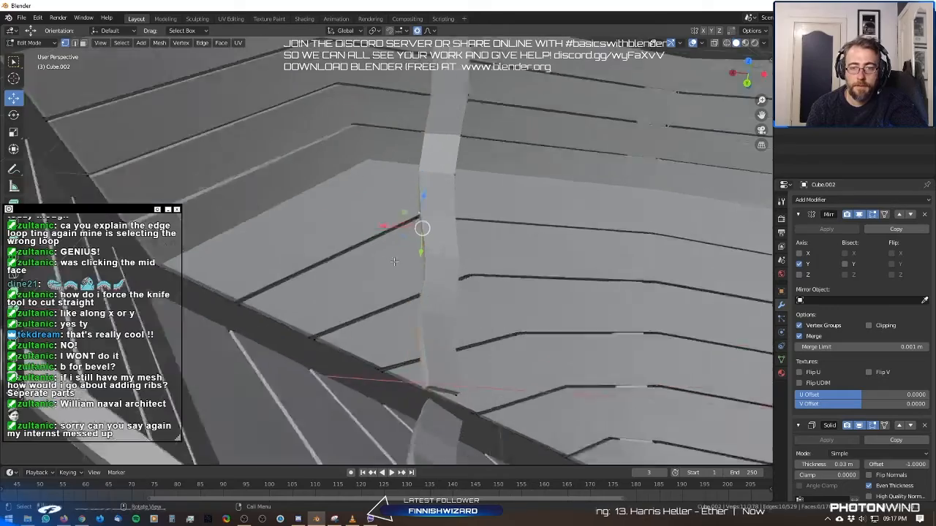
pyautogui.moveTo(377, 161); pyautogui.dragTo(385, 134, button='middle')
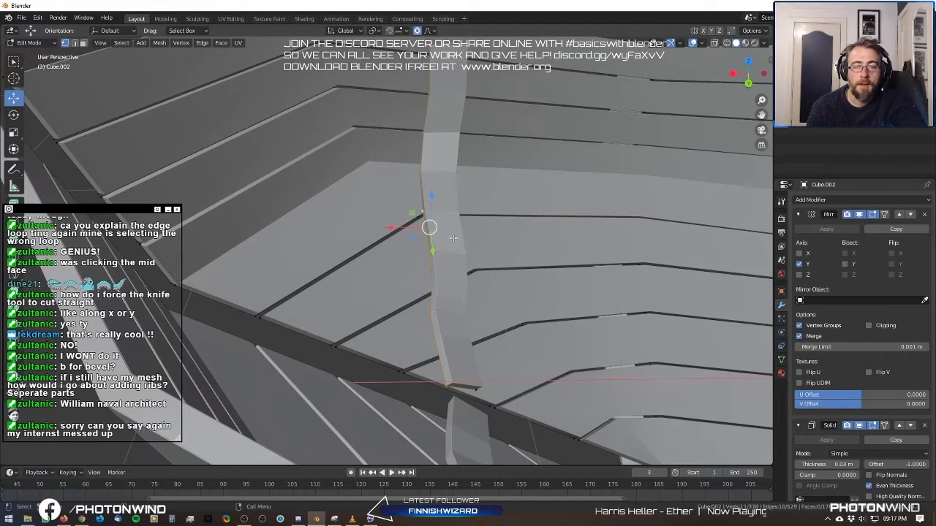
pyautogui.press('s')
pyautogui.press('z')
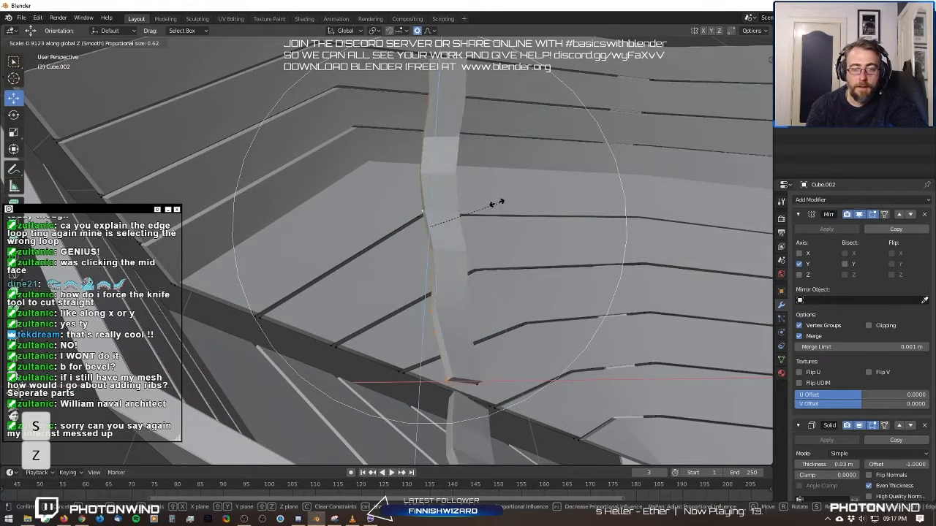
pyautogui.press('y')
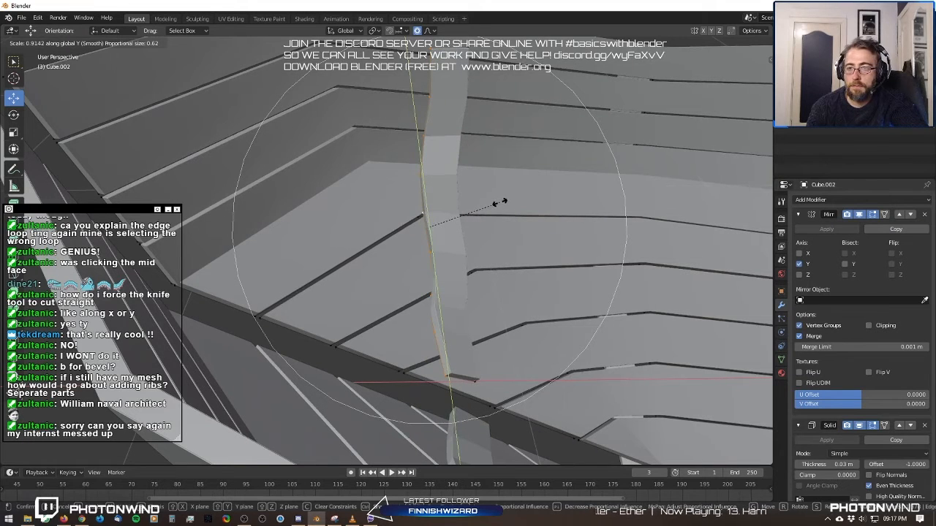
pyautogui.press('x')
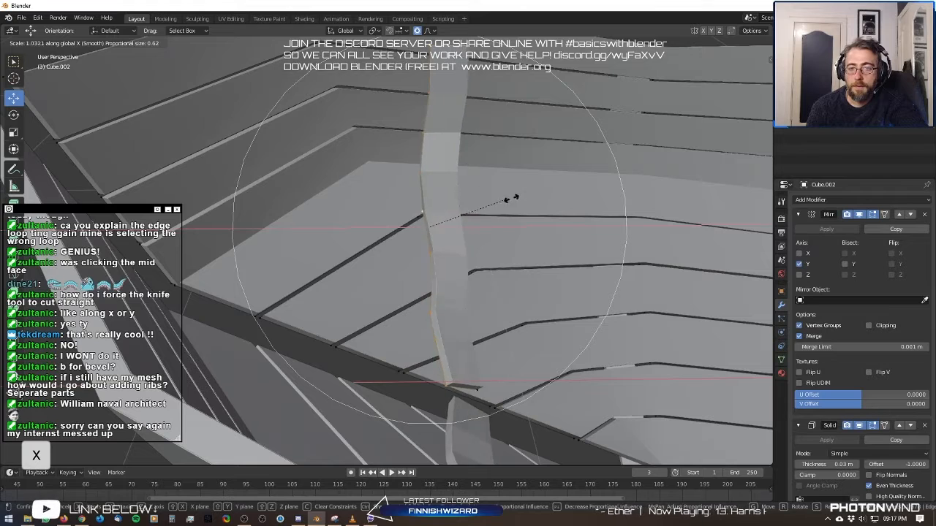
pyautogui.rightClick(483, 194)
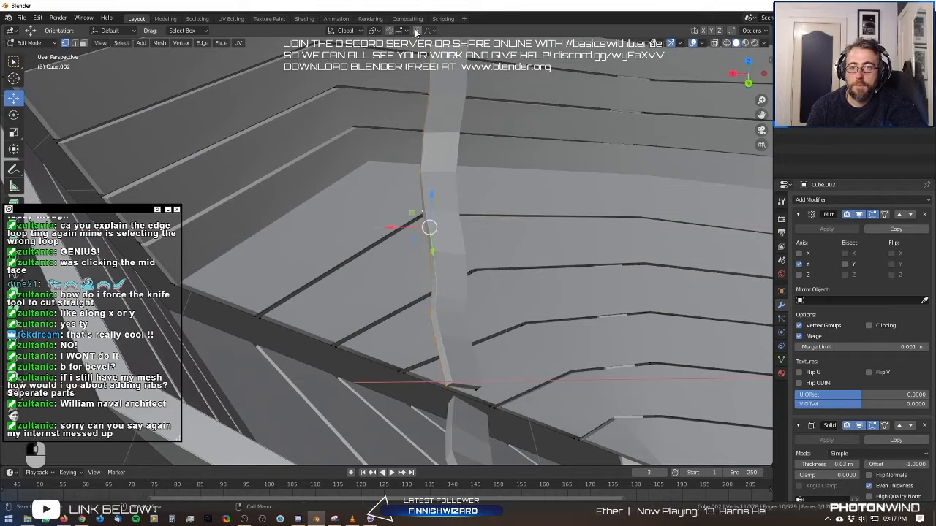
# Turn proportional editing off and flatten the selected rib side loop by scaling it along X with increment snapping.
pyautogui.press('x')
pyautogui.press('s')
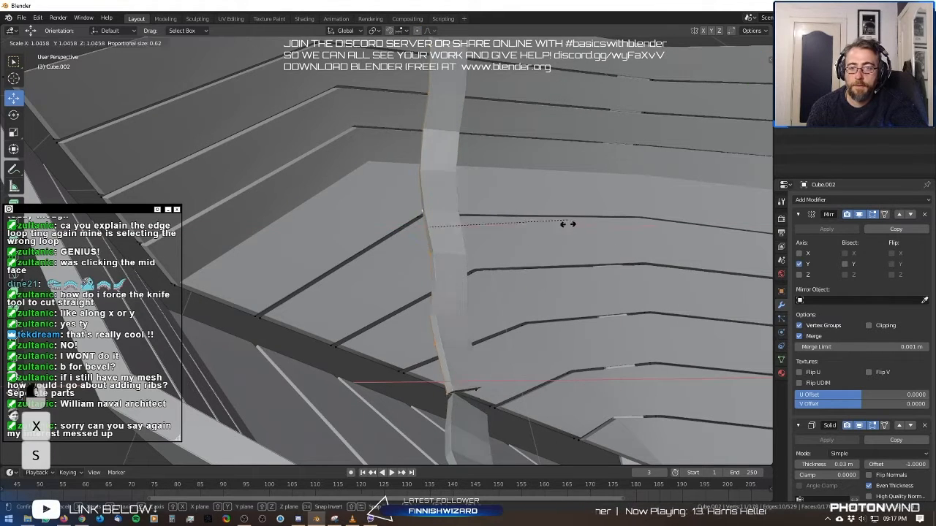
pyautogui.press('x')
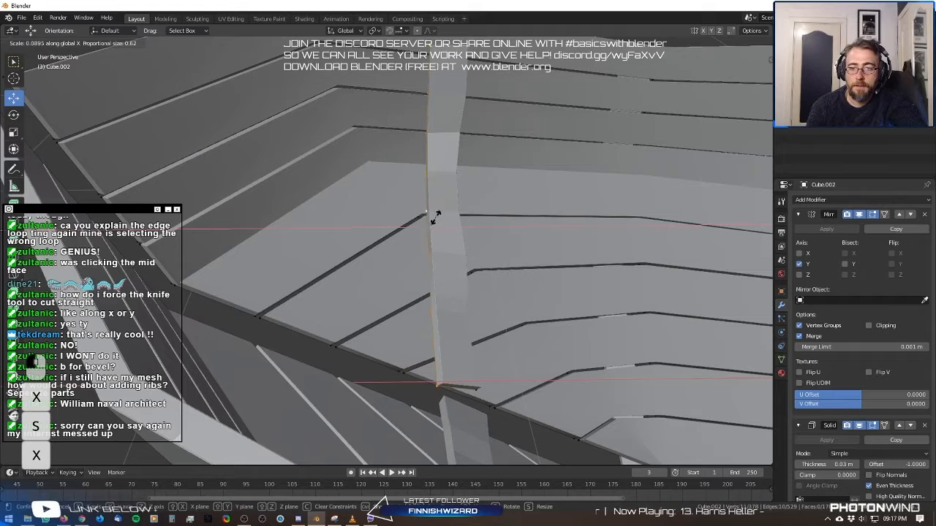
pyautogui.press('ctrl')
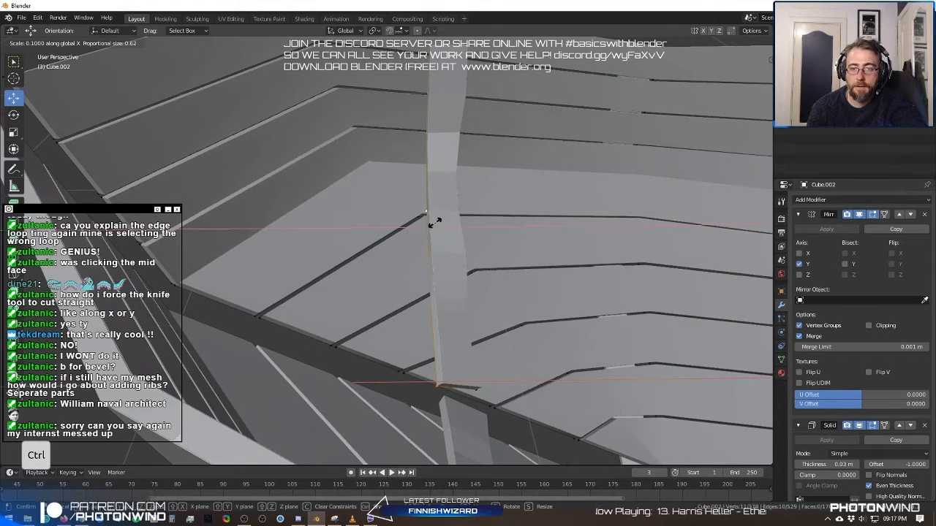
pyautogui.keyDown('ctrl'); pyautogui.click(431, 224); pyautogui.keyUp('ctrl')
# Select the edge loop on the rib's opposite side, scale it to 0 along X, and check the rib outside Edit Mode.
pyautogui.moveTo(524, 233)
pyautogui.mouseDown(button='middle')
pyautogui.moveTo(479, 220)
pyautogui.moveTo(525, 224)
pyautogui.mouseUp(button='middle')
pyautogui.keyDown('alt'); pyautogui.click(437, 186); pyautogui.keyUp('alt')
pyautogui.press('s')
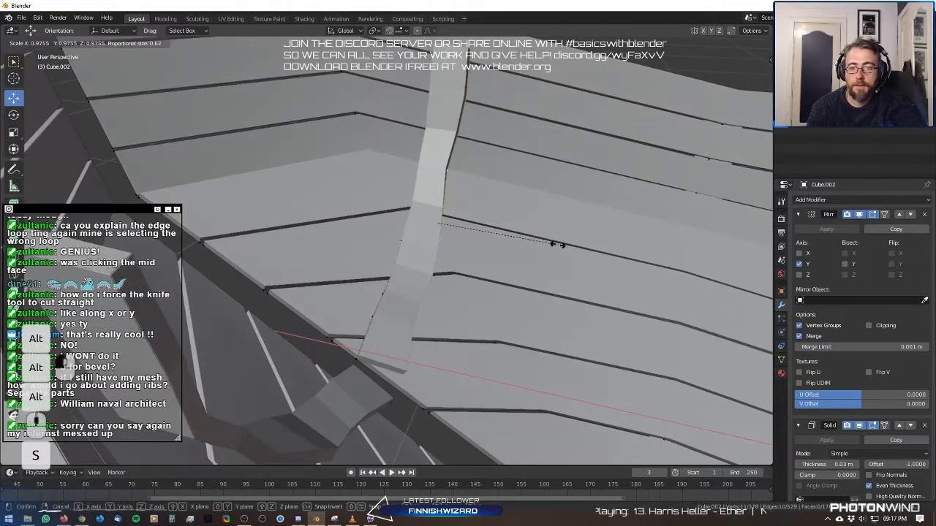
pyautogui.press('x')
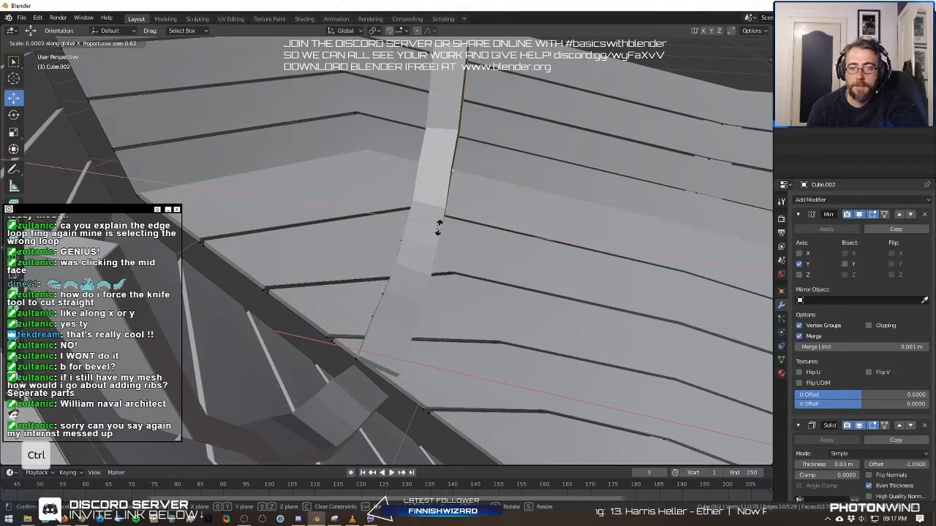
pyautogui.keyDown('ctrl'); pyautogui.click(439, 221); pyautogui.keyUp('ctrl')
pyautogui.scroll(-6, 456, 228)
pyautogui.press('Tab')
pyautogui.moveTo(457, 231); pyautogui.dragTo(404, 313, button='middle')
# Enter Edit Mode and move a corner vertex at the end rib's top toward the planking with a proportional size of 0.62.
pyautogui.press('Tab')
pyautogui.scroll(4, 416, 293)
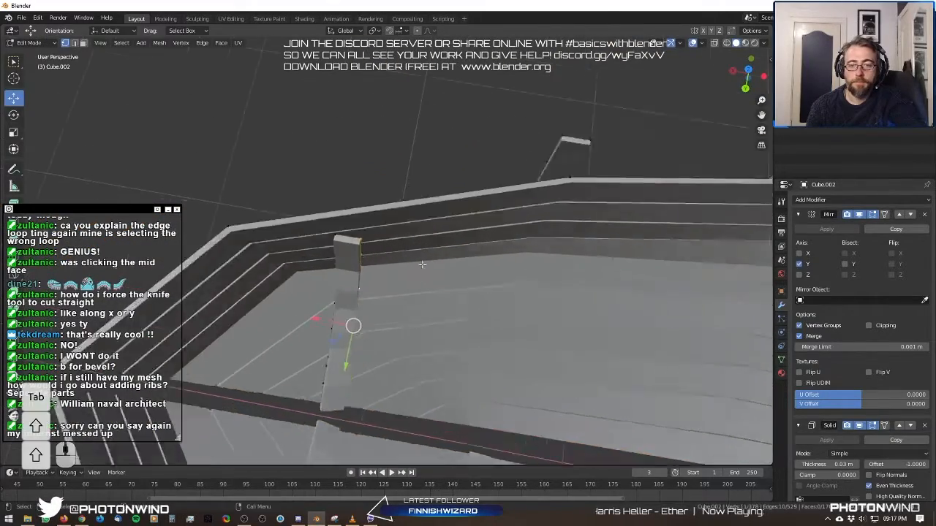
pyautogui.keyDown('shift'); pyautogui.moveTo(429, 254); pyautogui.dragTo(428, 210, button='middle'); pyautogui.keyUp('shift')
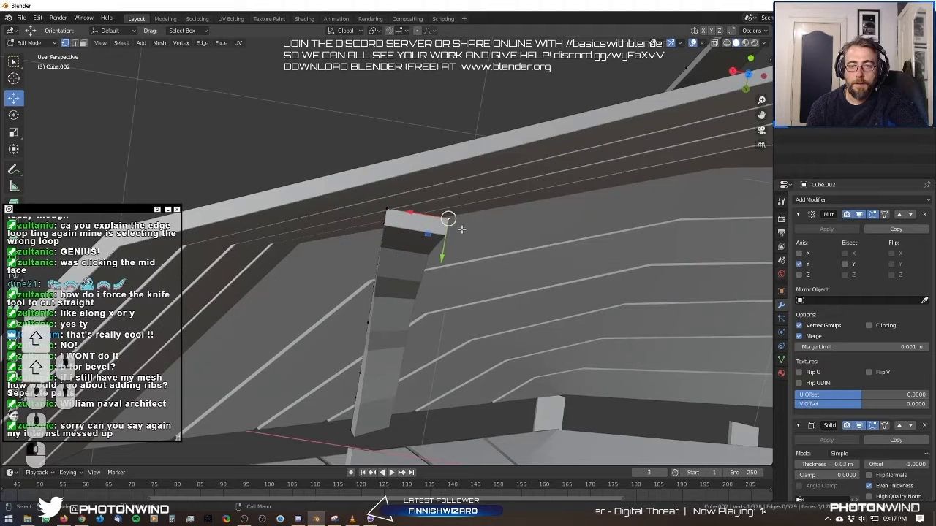
pyautogui.press('g')
pyautogui.rightClick(439, 210)
pyautogui.press('g')
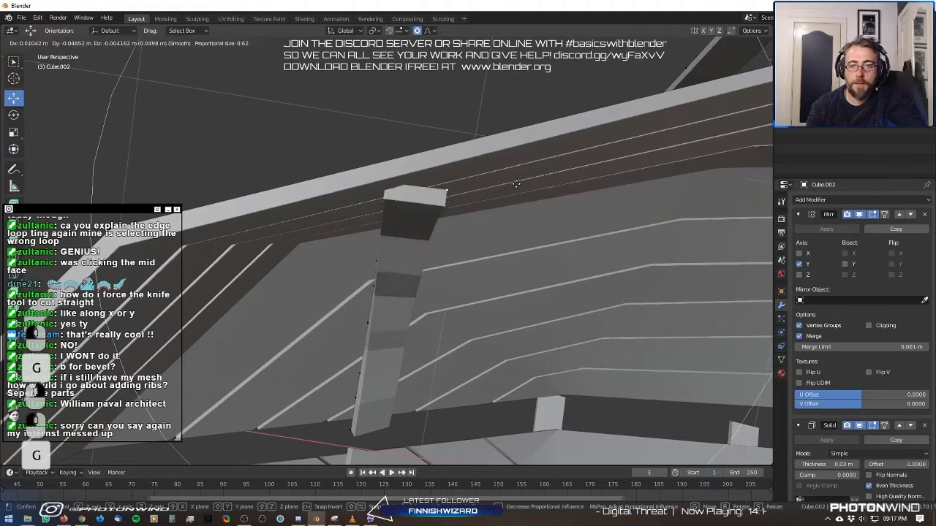
pyautogui.click(523, 186)
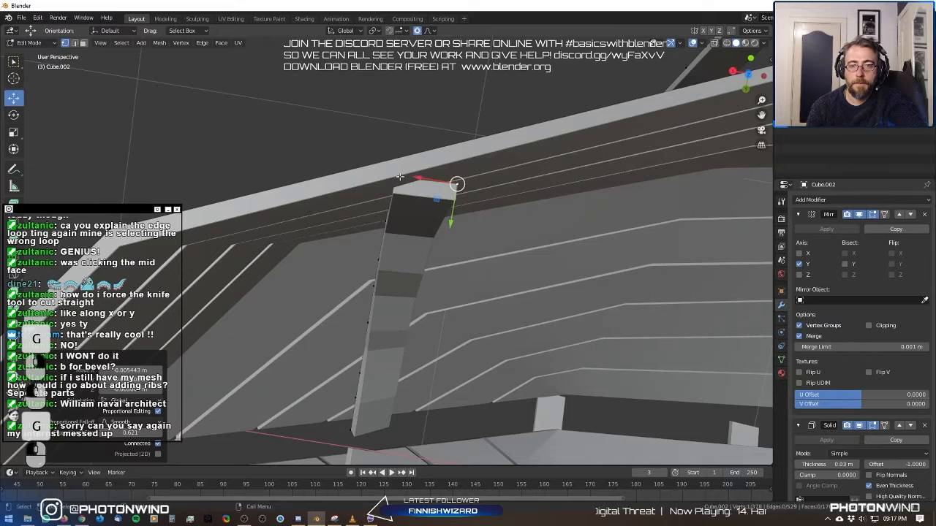
# Adjust both plank-side corners of the end rib's top so the top face lines up with the upper plank.
pyautogui.press('g')
pyautogui.click(403, 201)
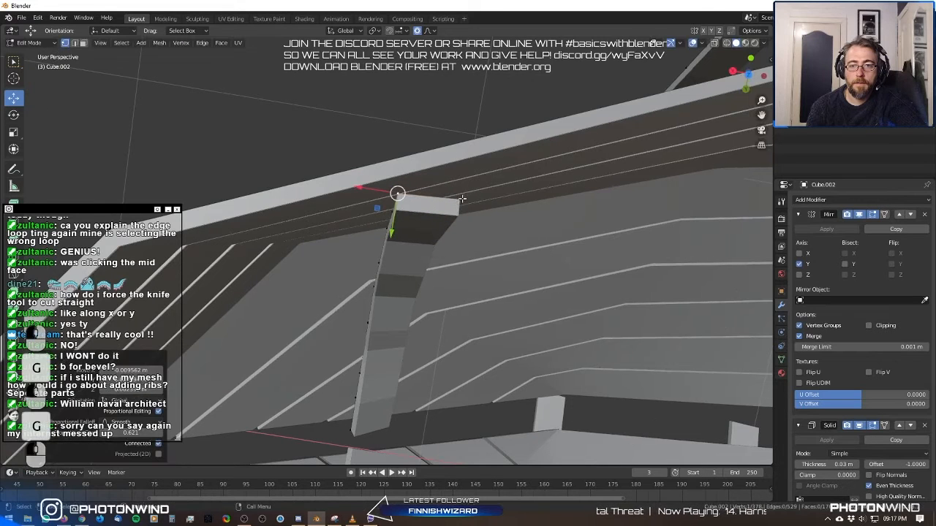
pyautogui.click(461, 198)
pyautogui.press('g')
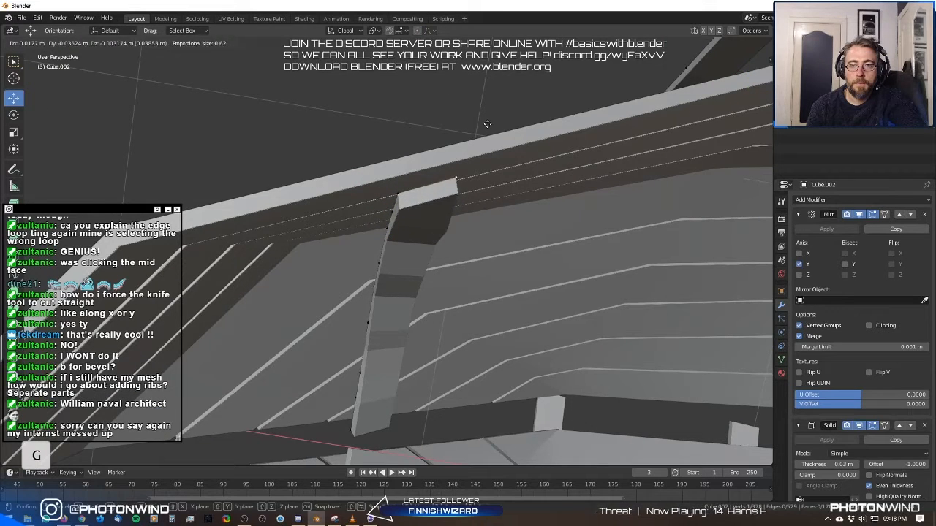
pyautogui.click(487, 124)
# Fine-tune the individual corner vertices of the end rib's top from a changed angle to fit the planking.
pyautogui.moveTo(487, 123); pyautogui.dragTo(407, 193, button='middle')
pyautogui.press('g')
pyautogui.click(429, 144)
pyautogui.press('g')
pyautogui.click(438, 142)
pyautogui.click(409, 166)
pyautogui.press('g')
pyautogui.click(425, 176)
pyautogui.click(395, 194)
pyautogui.press('g')
pyautogui.click(400, 201)
# Leave Edit Mode and examine the fitted end rib and the unfitted ribs around the whole hull.
pyautogui.moveTo(358, 222); pyautogui.dragTo(577, 322, button='middle')
pyautogui.press('Tab')
pyautogui.scroll(-6, 413, 228)
pyautogui.keyDown('shift'); pyautogui.moveTo(630, 147); pyautogui.dragTo(420, 132, button='middle'); pyautogui.keyUp('shift')
pyautogui.scroll(-7, 424, 169)
pyautogui.moveTo(429, 199); pyautogui.dragTo(373, 328, button='middle')
pyautogui.scroll(4, 477, 270)
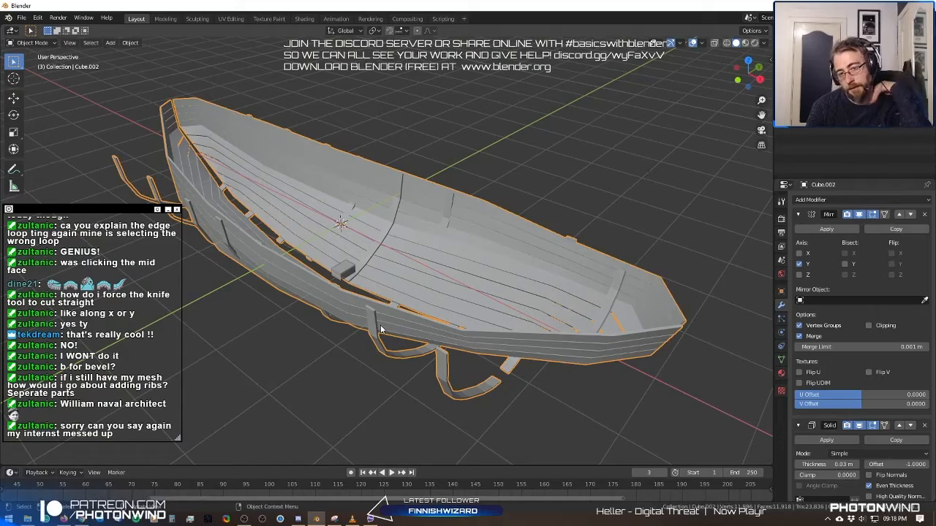
pyautogui.moveTo(381, 326); pyautogui.dragTo(493, 299, button='middle')
# Enter Edit Mode and box-select the upper end of the unfitted rib next to the fitted end rib.
pyautogui.press('Tab')
pyautogui.moveTo(544, 254); pyautogui.dragTo(572, 268, button='middle')
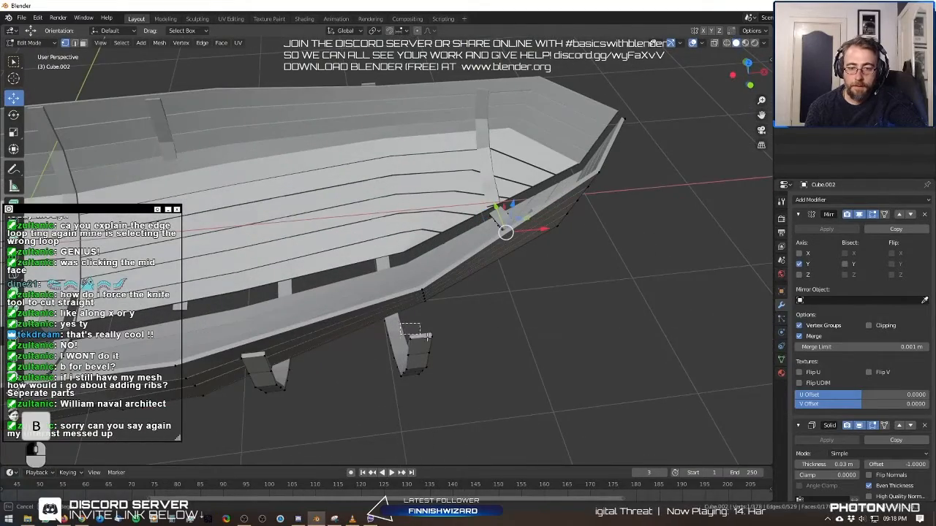
pyautogui.moveTo(433, 339); pyautogui.dragTo(601, 329, button='middle')
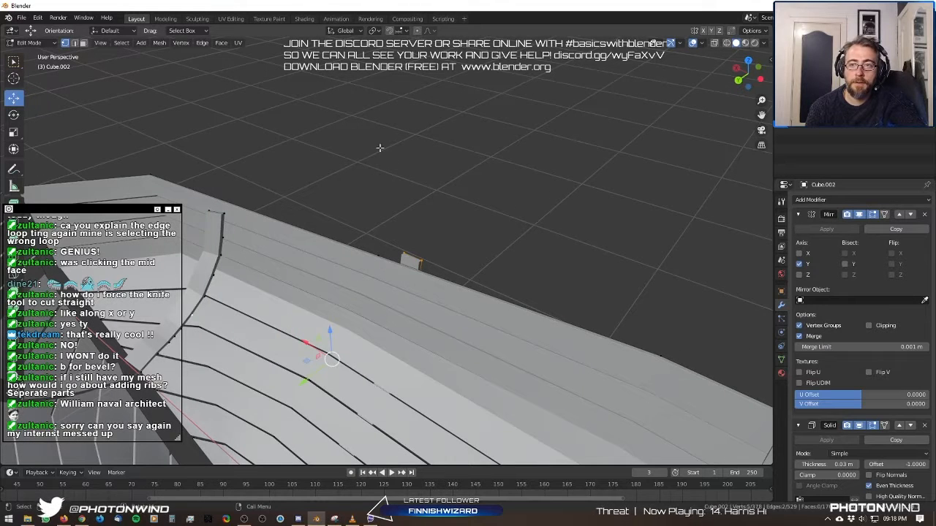
# Turn snapping on and set the snap target to Face.
pyautogui.click(374, 31)
pyautogui.click(375, 35)
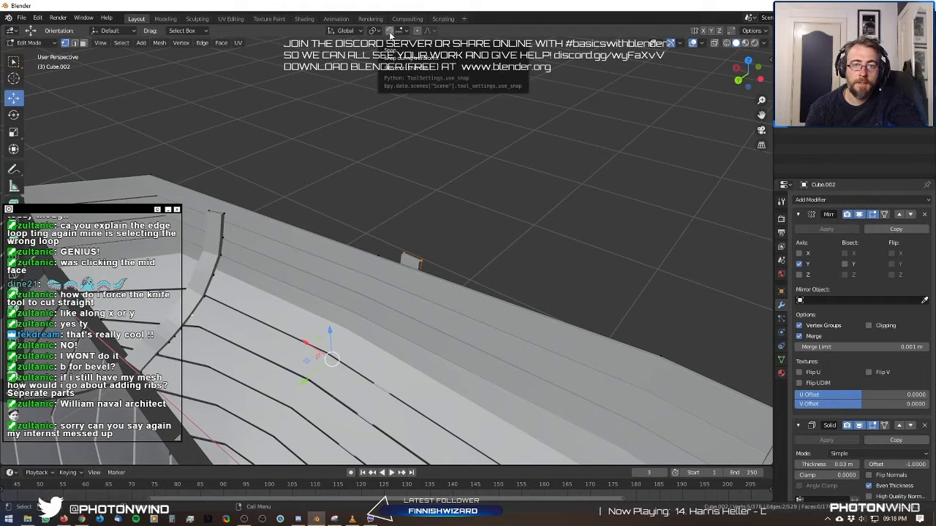
pyautogui.click(391, 34)
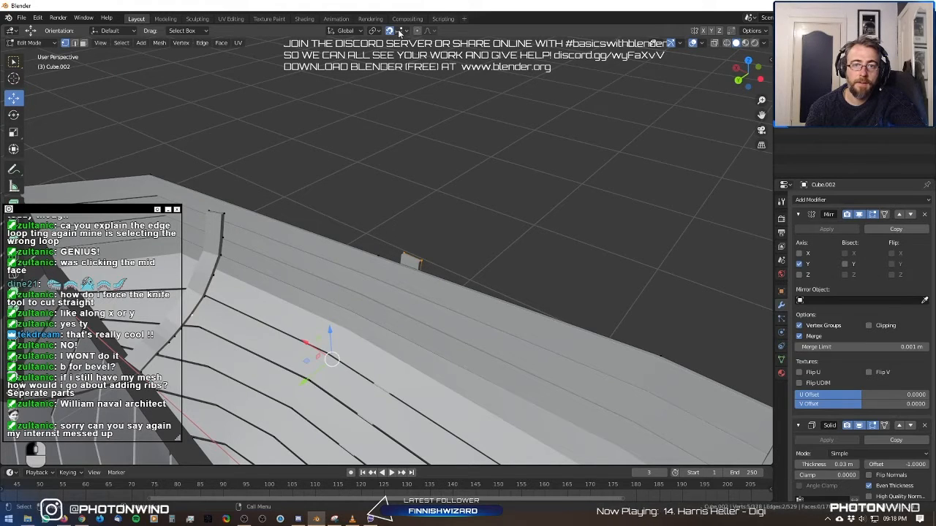
pyautogui.click(407, 33)
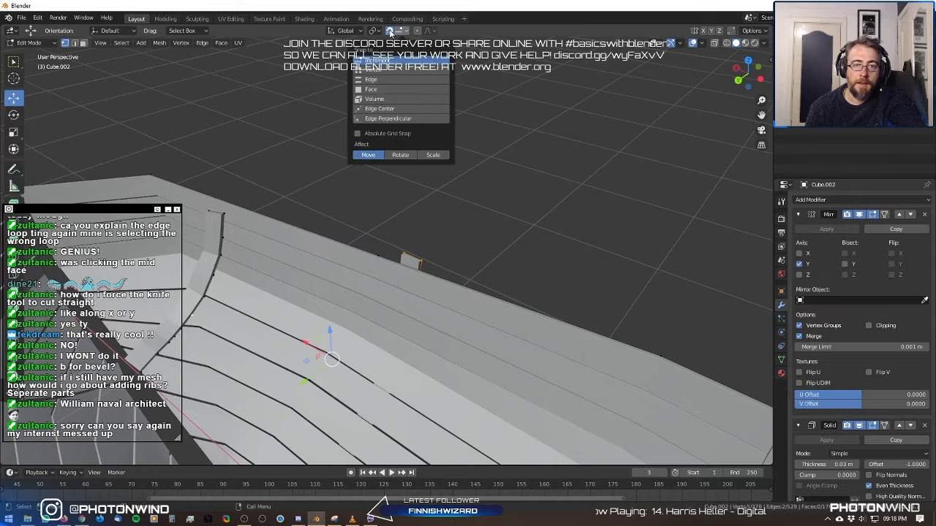
pyautogui.click(407, 33)
pyautogui.click(405, 33)
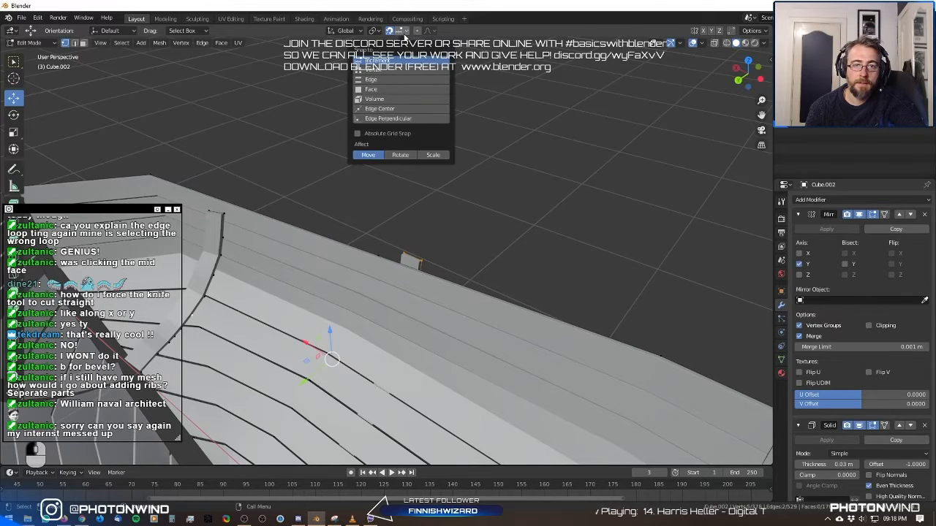
pyautogui.click(393, 89)
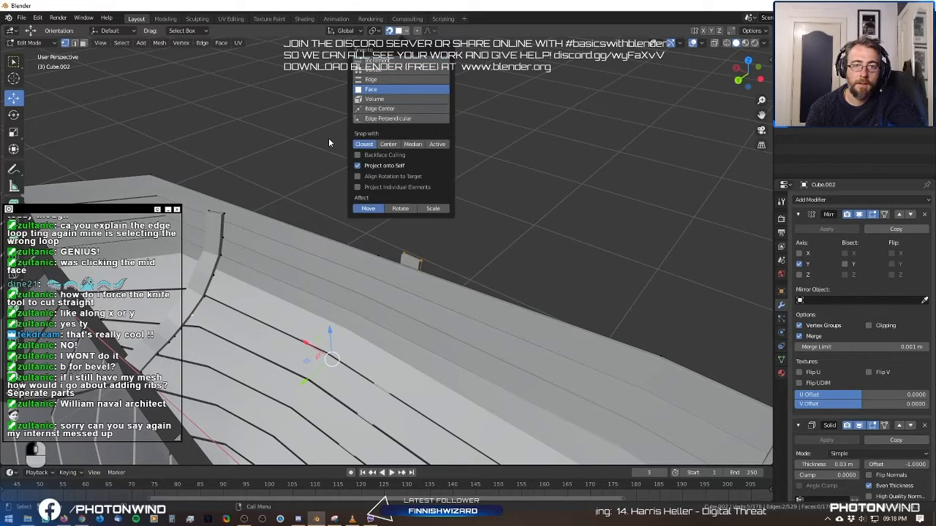
# Select the top edge of the unfitted rib and move it onto the upper plank using face snapping.
pyautogui.moveTo(329, 143); pyautogui.dragTo(442, 290, button='middle')
pyautogui.press('g')
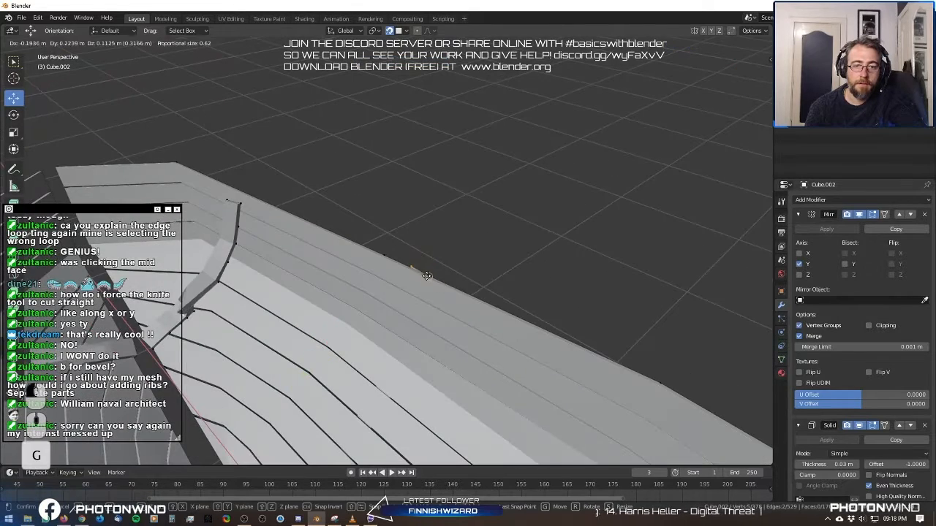
pyautogui.click(390, 257)
pyautogui.moveTo(454, 176); pyautogui.dragTo(363, 178, button='middle')
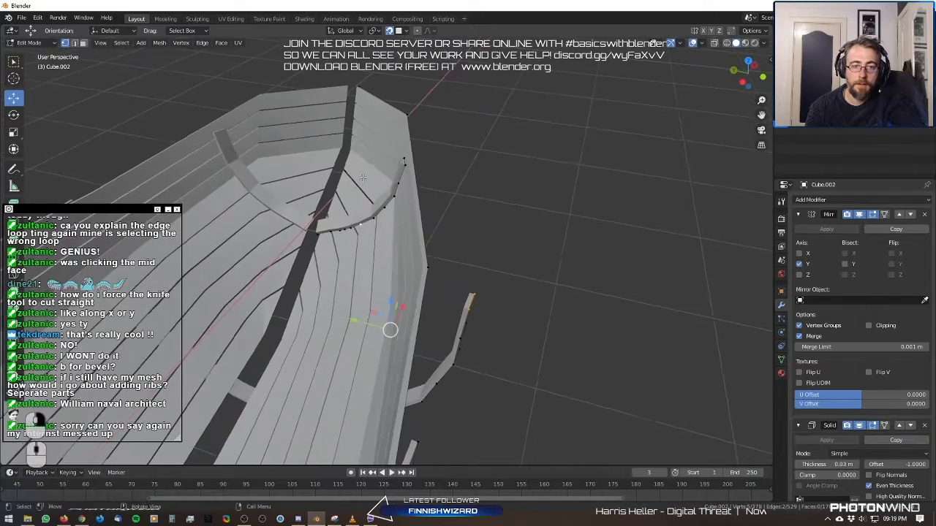
pyautogui.moveTo(490, 312); pyautogui.dragTo(489, 311)
pyautogui.press('g')
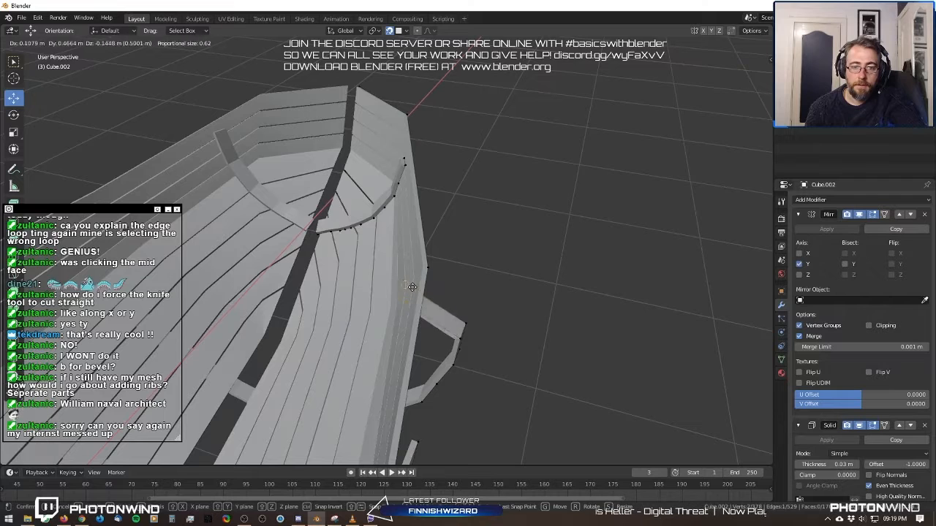
pyautogui.click(422, 280)
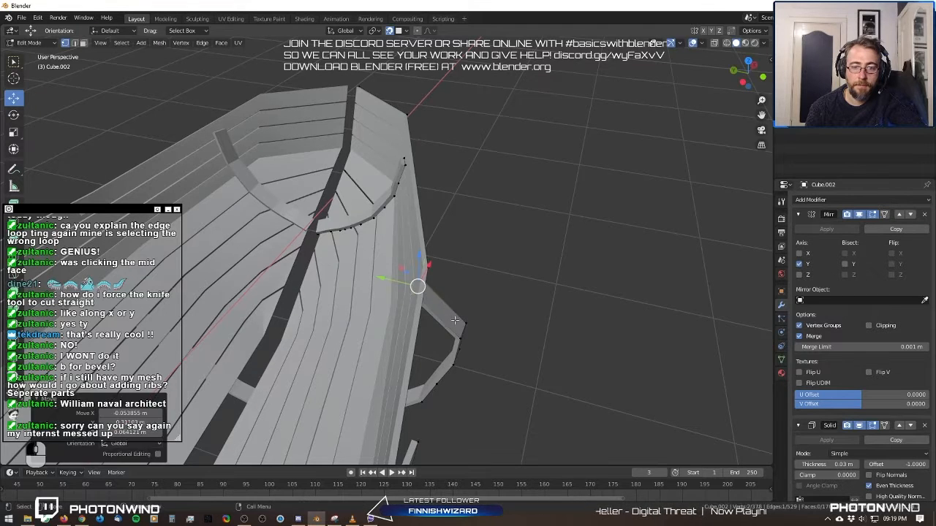
# Try to move the rib's second edge from the top onto the planking using face snapping.
pyautogui.press('a')
pyautogui.press('a')
pyautogui.moveTo(480, 337); pyautogui.dragTo(480, 338)
pyautogui.press('g')
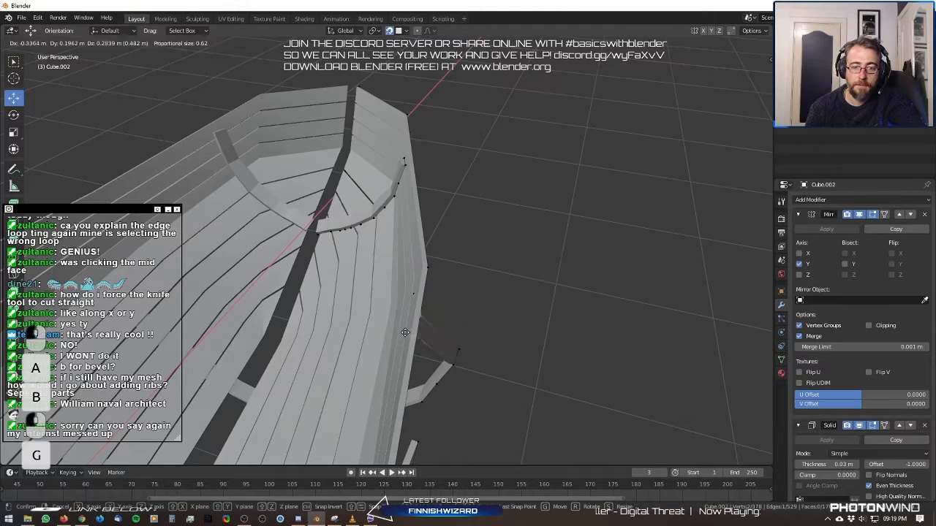
pyautogui.click(426, 318)
# Try to snap the rib's further edges onto the hull planking one after another.
pyautogui.moveTo(427, 318); pyautogui.dragTo(401, 195, button='middle')
pyautogui.moveTo(509, 268); pyautogui.dragTo(489, 272, button='middle')
pyautogui.press('g')
pyautogui.click(467, 235)
pyautogui.press('g')
pyautogui.click(349, 227)
pyautogui.moveTo(507, 306); pyautogui.dragTo(438, 336, button='middle')
pyautogui.press('g')
pyautogui.click(367, 280)
pyautogui.press('g')
pyautogui.middleClick(435, 367)
pyautogui.rightClick(434, 342)
# Undo the moves of the rib edges below the top edge.
pyautogui.hotkey('ctrl', 'z')
pyautogui.hotkey('ctrl', 'z')
pyautogui.hotkey('ctrl', 'z')
pyautogui.hotkey('ctrl', 'z')
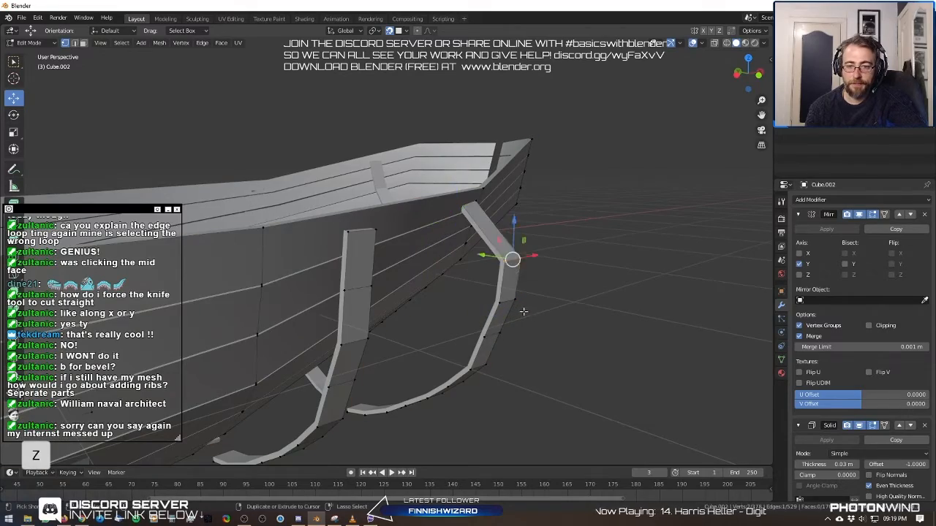
# Leave Edit Mode and inspect how the rib's snapped top meets the planking and how the other ribs sit.
pyautogui.press('Tab')
pyautogui.moveTo(532, 309); pyautogui.dragTo(331, 153, button='middle')
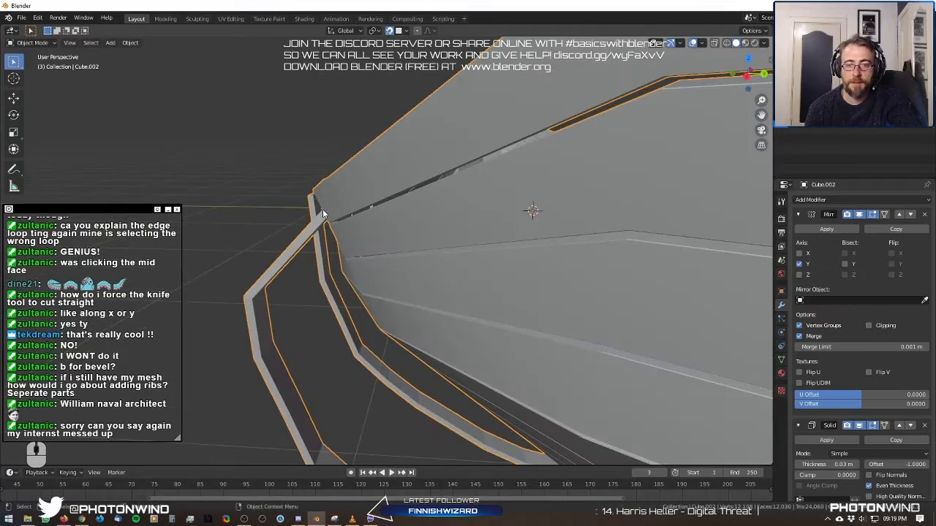
pyautogui.moveTo(460, 325); pyautogui.dragTo(386, 314, button='middle')
pyautogui.scroll(2, 489, 307)
pyautogui.scroll(-5, 386, 314)
pyautogui.click(428, 205)
pyautogui.moveTo(428, 205); pyautogui.dragTo(410, 197, button='middle')
pyautogui.scroll(3, 407, 218)
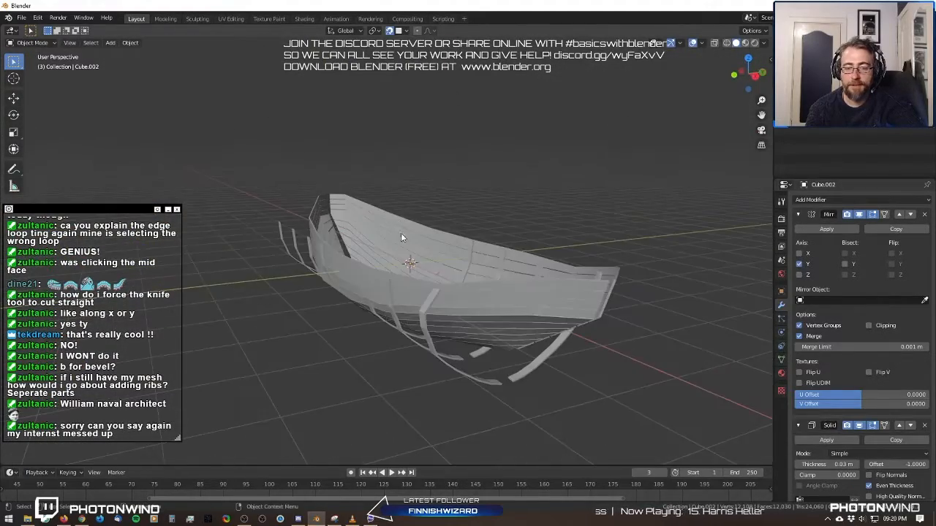
pyautogui.moveTo(401, 233); pyautogui.dragTo(507, 337, button='middle')
# In front view, box-select the rib's lower end and raise it to the hull bottom, without snapping, using a proportional size of 2.594.
pyautogui.press('Tab')
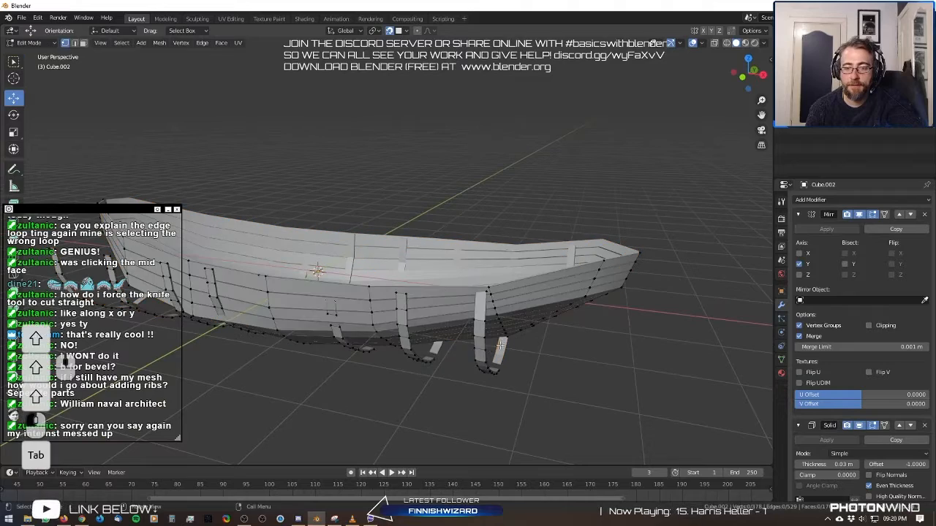
pyautogui.press('KP_1')
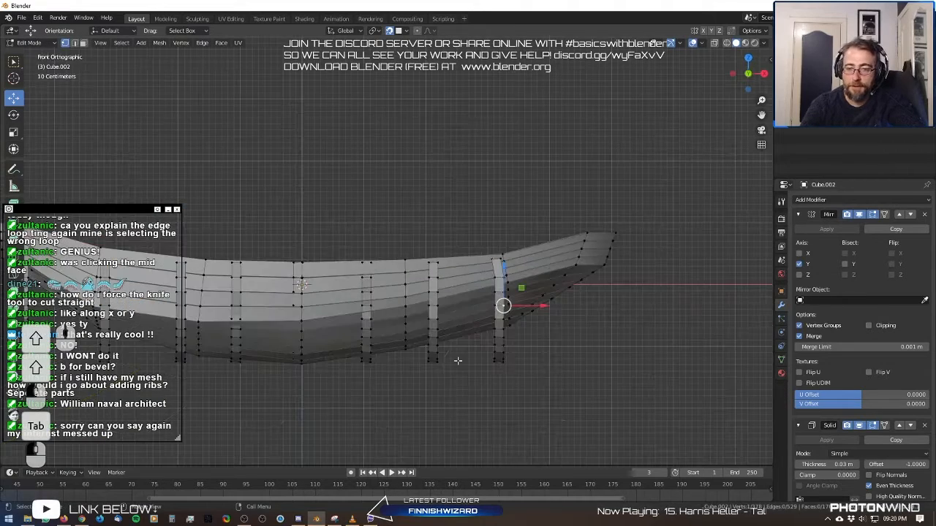
pyautogui.scroll(6, 458, 358)
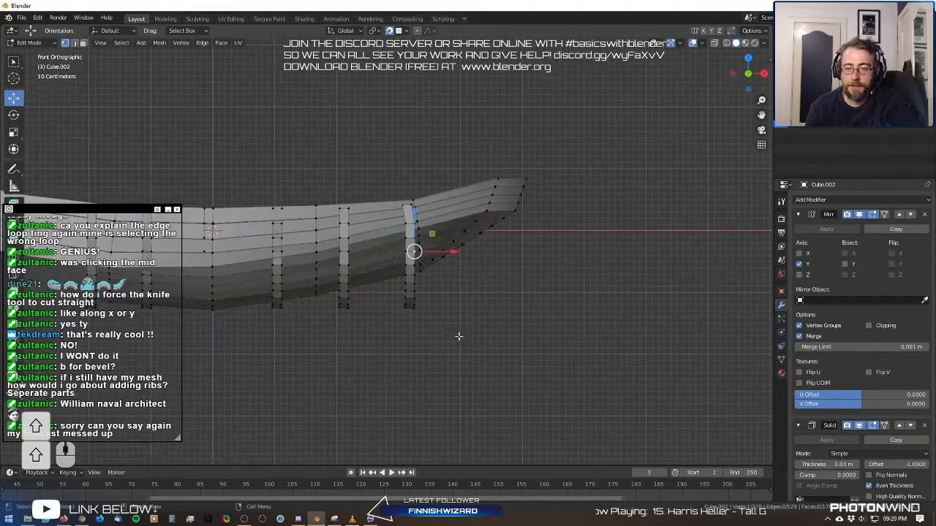
pyautogui.press('a')
pyautogui.press('b')
pyautogui.moveTo(388, 321); pyautogui.dragTo(492, 412)
pyautogui.press('g')
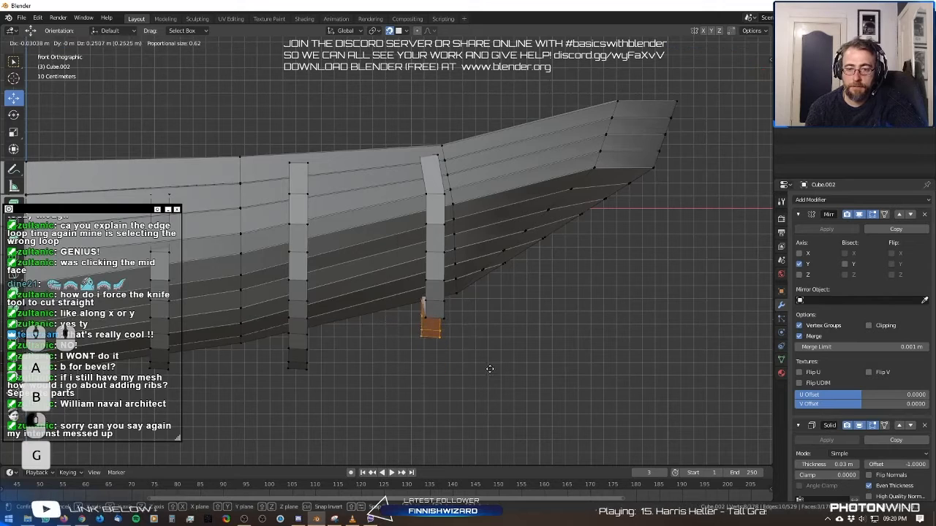
pyautogui.click(492, 397)
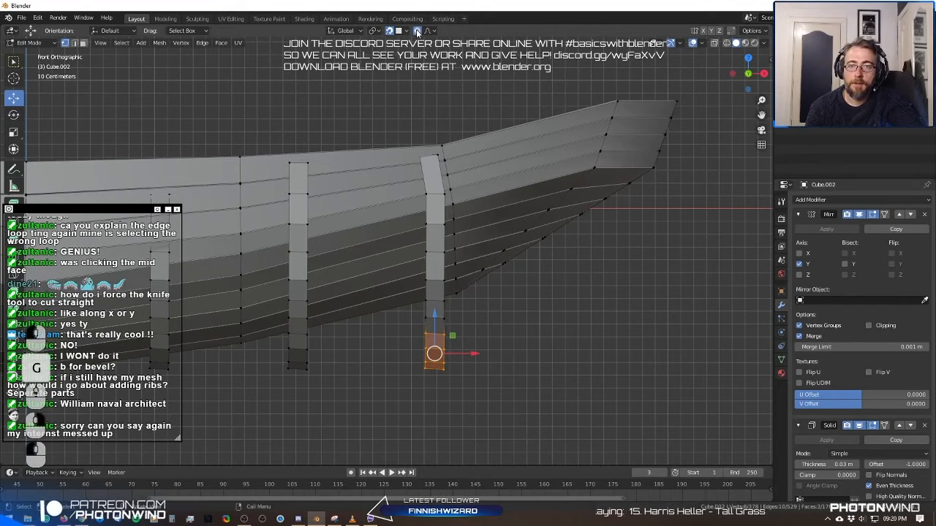
pyautogui.press('g')
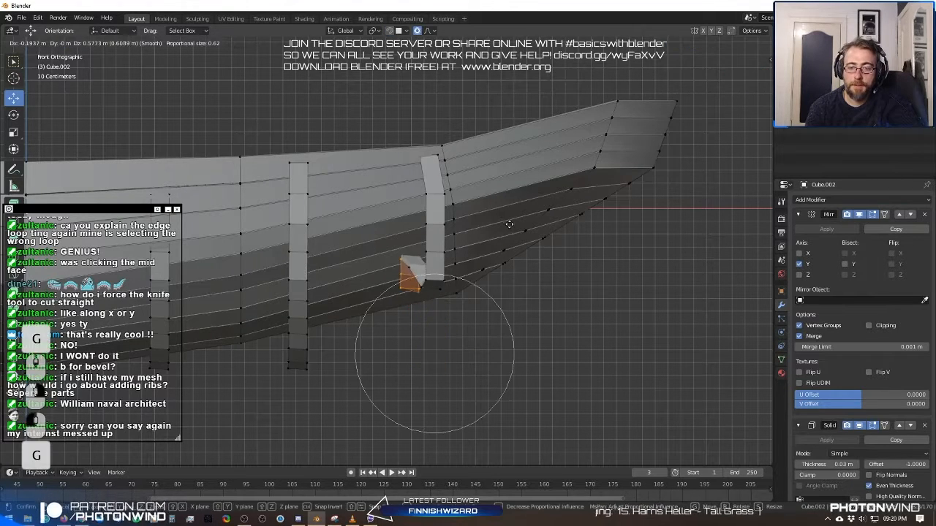
pyautogui.scroll(-11, 519, 229)
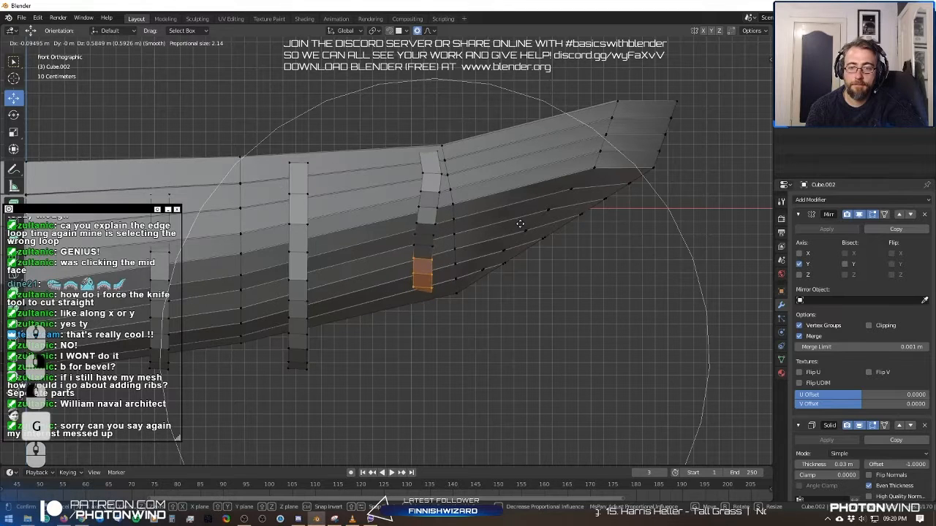
pyautogui.click(518, 231)
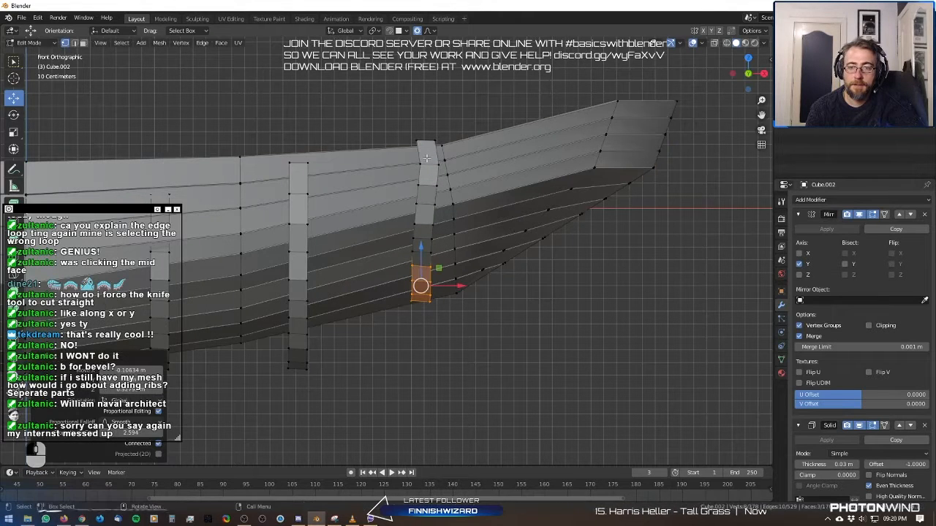
# Box-select the rib's top edge and move it level with the hull's upper rim using a proportional size of 2.594.
pyautogui.hotkey('alt', 'a')
pyautogui.press('b')
pyautogui.moveTo(439, 149); pyautogui.dragTo(439, 150)
pyautogui.press('g')
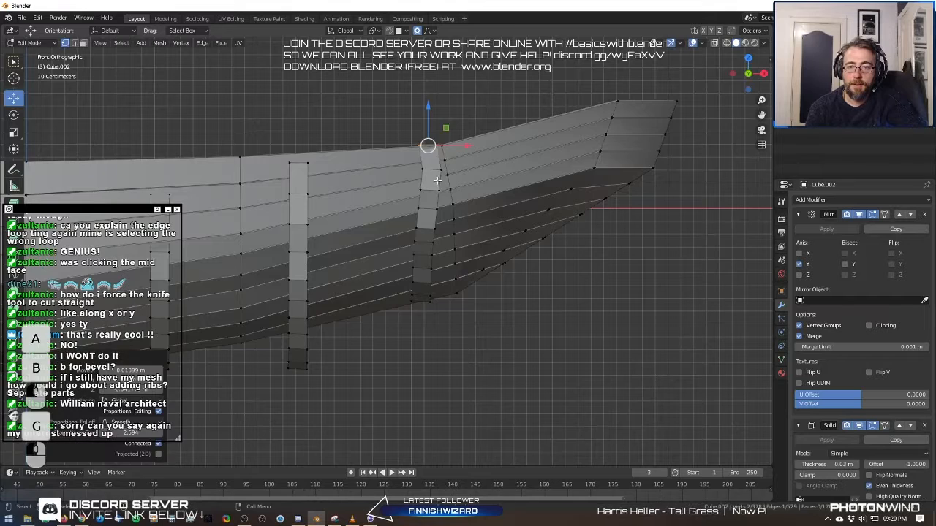
# Select the rib's middle cross edge and shift it with a proportional size of 1.95 to even out the curve.
pyautogui.moveTo(440, 223); pyautogui.dragTo(441, 222)
pyautogui.press('g')
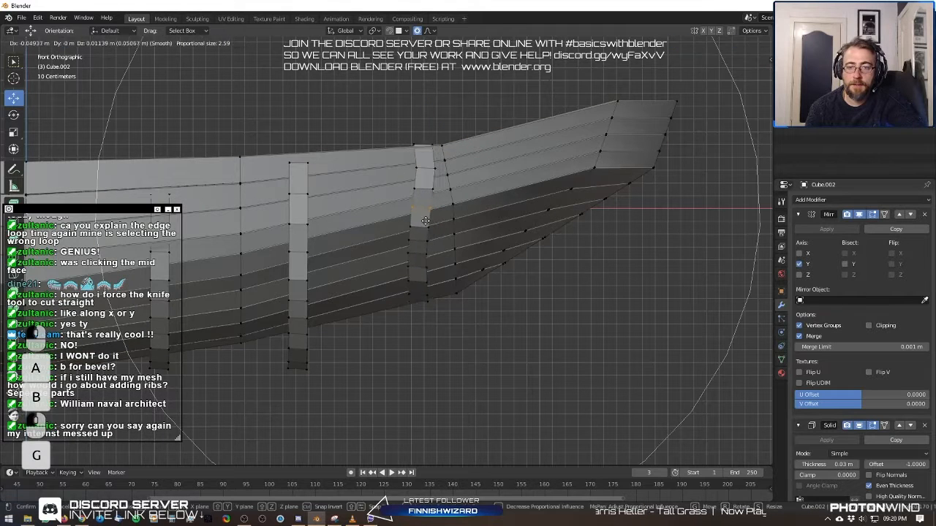
pyautogui.scroll(3, 444, 263)
pyautogui.click(440, 265)
pyautogui.press('a')
pyautogui.press('a')
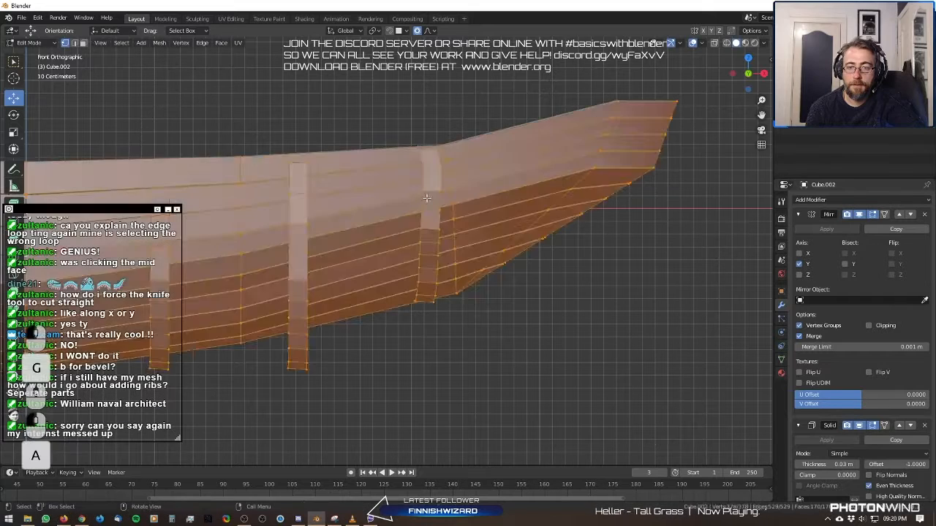
# Shift the rib's upper cross edges one by one with a proportional size of 1.95 to straighten the rib in front view.
pyautogui.press('b')
pyautogui.moveTo(414, 179); pyautogui.dragTo(441, 178)
pyautogui.press('g')
pyautogui.click(446, 201)
pyautogui.press('a')
pyautogui.press('a')
pyautogui.press('b')
pyautogui.press('g')
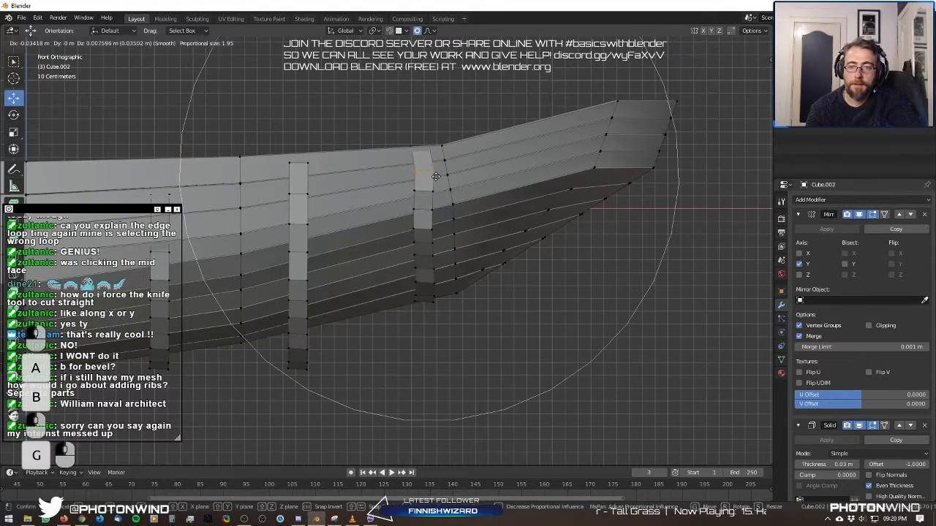
pyautogui.click(427, 173)
pyautogui.press('a')
pyautogui.press('a')
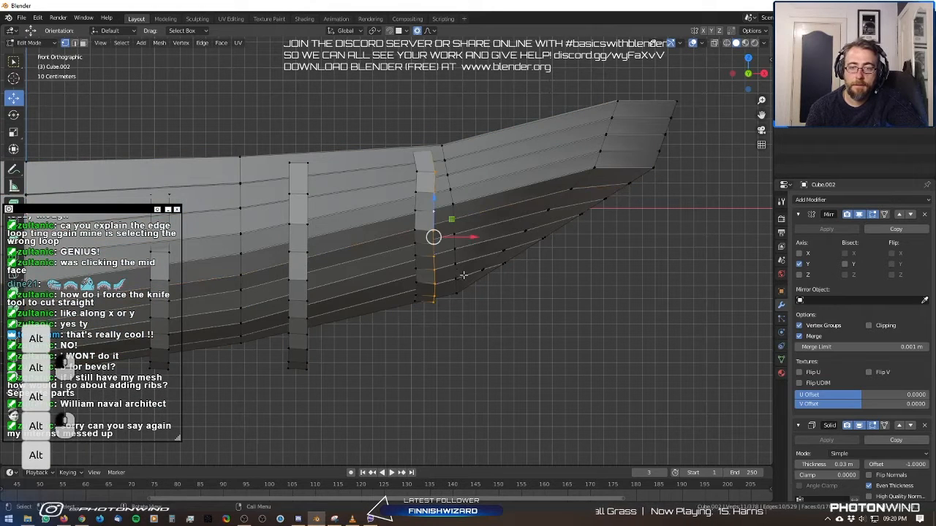
# Raise the rib's side edge loop about 0.07 m in front view using a proportional size of 0.26.
pyautogui.press('g')
pyautogui.scroll(9, 443, 191)
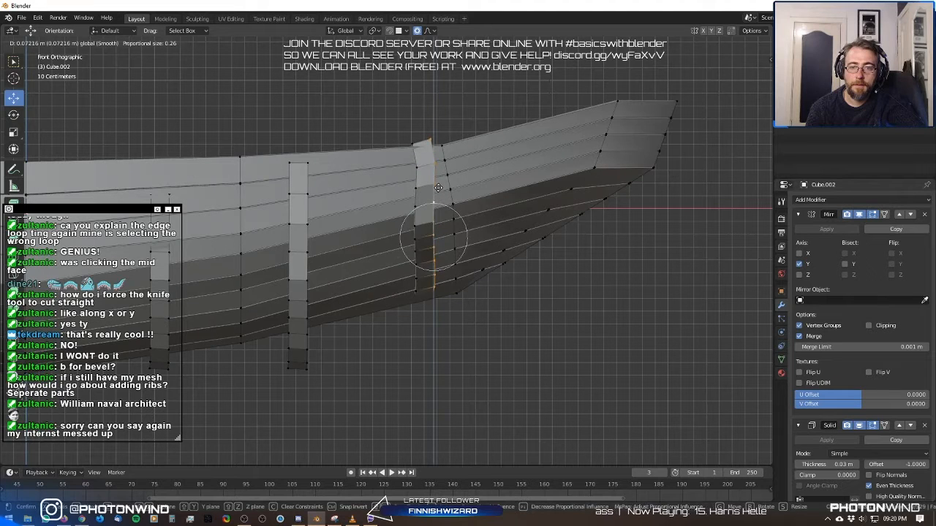
pyautogui.click(437, 188)
# Grow the selection to the whole rib, scale it to about 0.91 and lower it about 0.07 m to fit the hull's height.
pyautogui.press('ctrl+KP_Add')
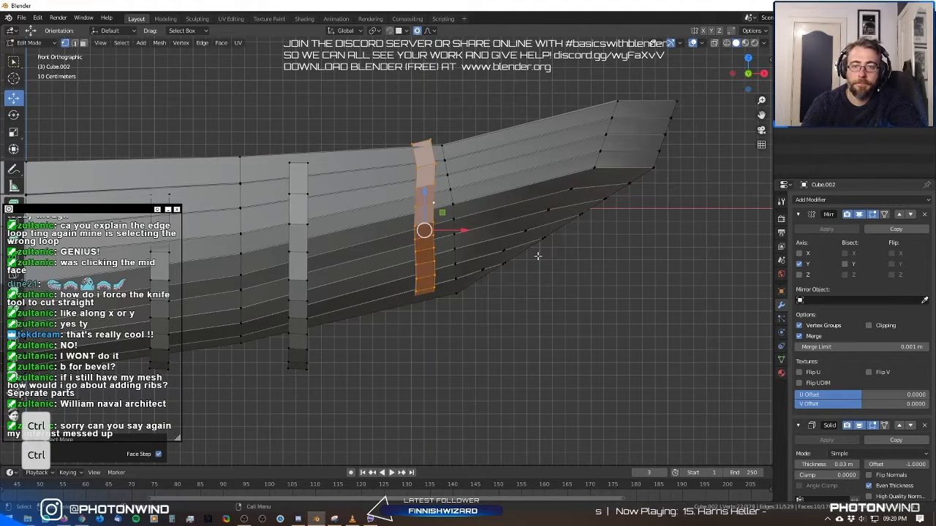
pyautogui.press('s')
pyautogui.click(574, 283)
pyautogui.press('g')
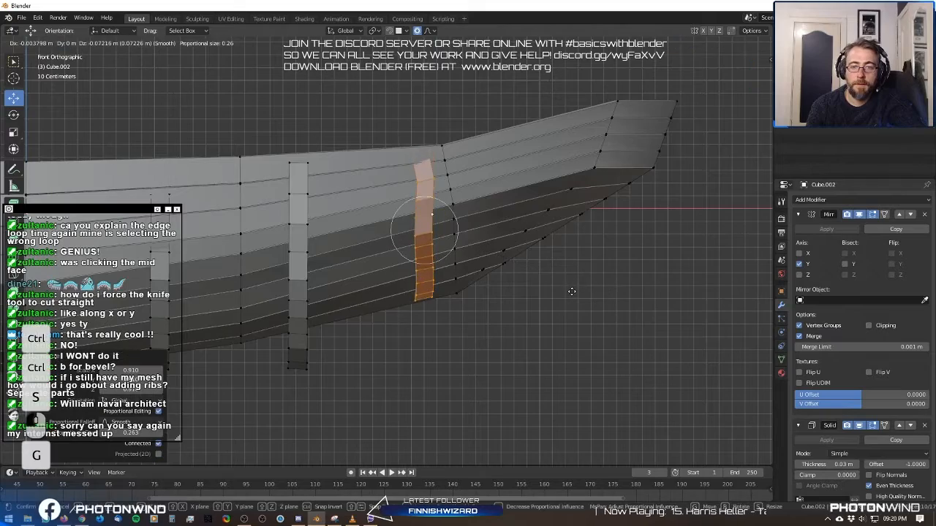
pyautogui.click(572, 290)
# Shift the rib in perspective view with a proportional size of 0.26 so that it sits closer to the hull's planking.
pyautogui.moveTo(548, 296); pyautogui.dragTo(369, 320, button='middle')
pyautogui.press('g')
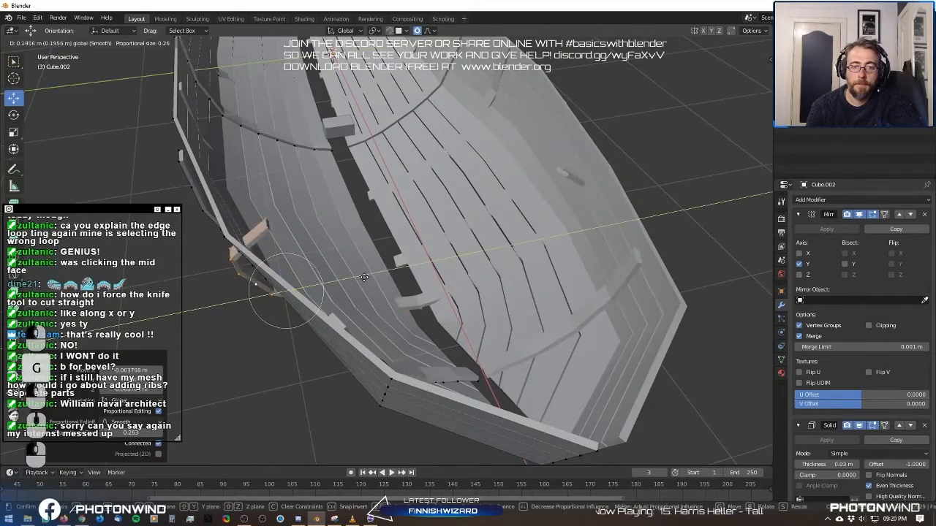
pyautogui.click(380, 280)
pyautogui.moveTo(380, 280); pyautogui.dragTo(372, 303, button='middle')
pyautogui.click(343, 270)
pyautogui.moveTo(344, 271); pyautogui.dragTo(433, 284, button='middle')
pyautogui.press('g')
pyautogui.click(304, 204)
# Examine how the ribs meet the planking from inside and outside the hull, in both object and edit mode.
pyautogui.keyDown('shift'); pyautogui.moveTo(432, 284); pyautogui.dragTo(446, 340, button='middle'); pyautogui.keyUp('shift')
pyautogui.press('Tab')
pyautogui.press('Tab')
pyautogui.press('Tab')
pyautogui.press('Tab')
pyautogui.scroll(-5, 362, 393)
pyautogui.scroll(-4, 457, 324)
pyautogui.keyDown('shift'); pyautogui.moveTo(511, 347); pyautogui.dragTo(325, 269, button='middle'); pyautogui.keyUp('shift')
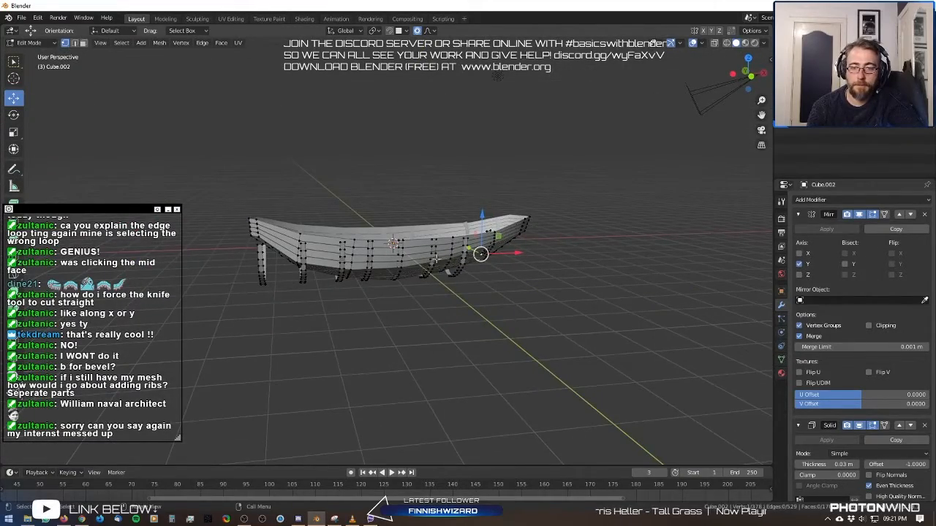
pyautogui.press('Tab')
pyautogui.moveTo(627, 213); pyautogui.dragTo(336, 249, button='middle')
pyautogui.scroll(4, 418, 280)
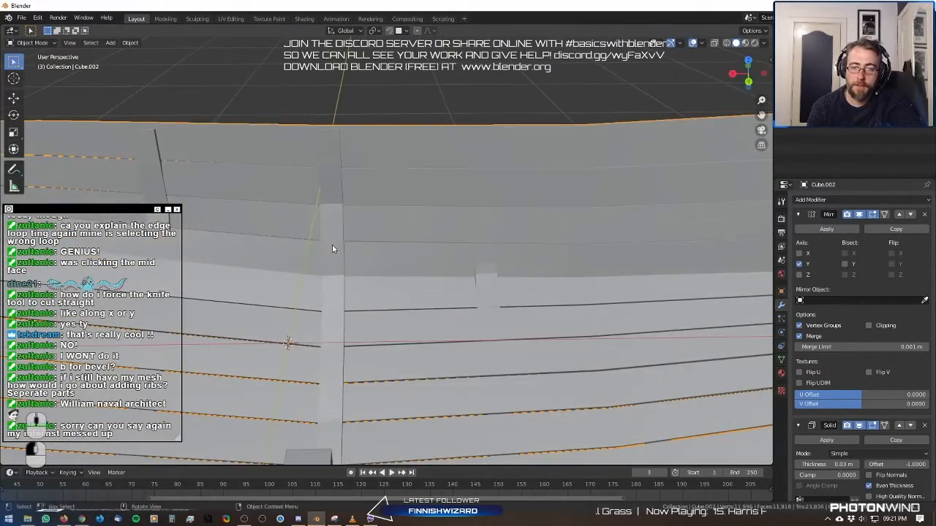
pyautogui.press('Tab')
pyautogui.press('Tab')
pyautogui.moveTo(388, 231); pyautogui.dragTo(469, 247, button='middle')
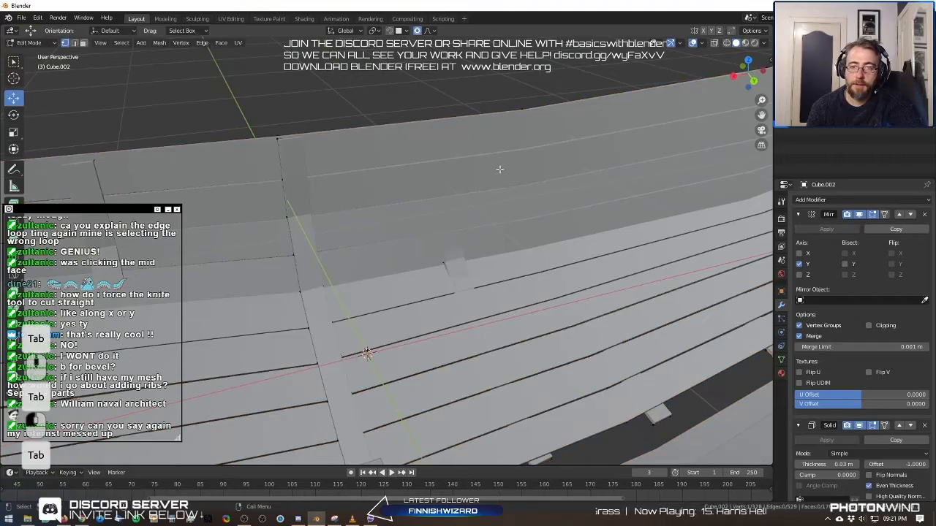
pyautogui.press('Tab')
pyautogui.keyDown('shift'); pyautogui.moveTo(505, 172); pyautogui.dragTo(185, 62, button='middle'); pyautogui.keyUp('shift')
pyautogui.moveTo(280, 102); pyautogui.dragTo(491, 121, button='middle')
pyautogui.keyDown('shift'); pyautogui.moveTo(491, 121); pyautogui.dragTo(395, 208, button='middle'); pyautogui.keyUp('shift')
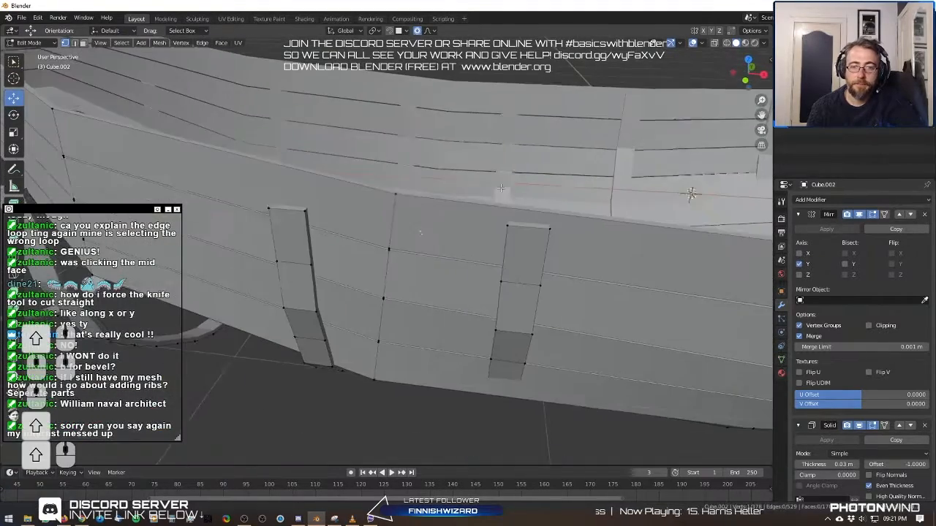
pyautogui.moveTo(385, 351); pyautogui.dragTo(388, 284, button='middle')
# Select edges along the hull's cross seam between two ribs, then leave edit mode.
pyautogui.keyDown('alt'); pyautogui.keyDown('shift'); pyautogui.click(394, 321); pyautogui.keyUp('shift'); pyautogui.keyUp('alt')
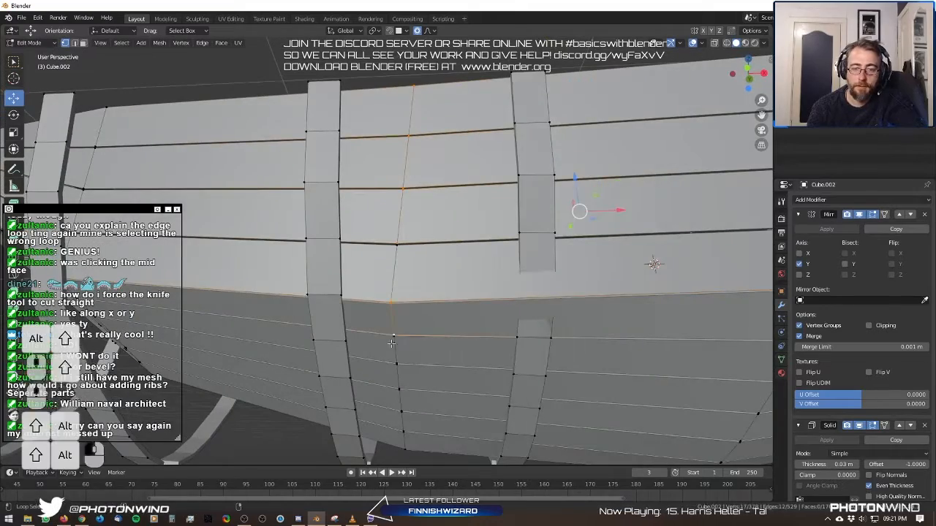
pyautogui.keyDown('alt'); pyautogui.keyDown('shift'); pyautogui.click(395, 350); pyautogui.keyUp('shift'); pyautogui.keyUp('alt')
pyautogui.keyDown('alt'); pyautogui.keyDown('shift'); pyautogui.click(403, 403); pyautogui.keyUp('shift'); pyautogui.keyUp('alt')
pyautogui.scroll(-5, 420, 371)
pyautogui.moveTo(416, 344); pyautogui.dragTo(665, 390, button='middle')
pyautogui.press('Tab')
# Select all of the small keel block's geometry in edit mode and lower it along Z into the gap at the hull bottom.
pyautogui.moveTo(534, 332); pyautogui.dragTo(505, 295, button='middle')
pyautogui.click(421, 316)
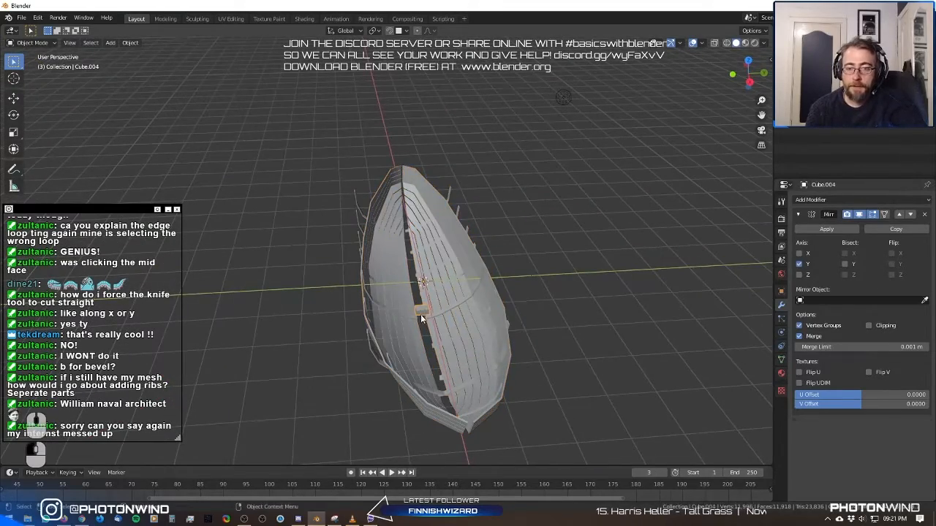
pyautogui.press('Tab')
pyautogui.scroll(3, 432, 306)
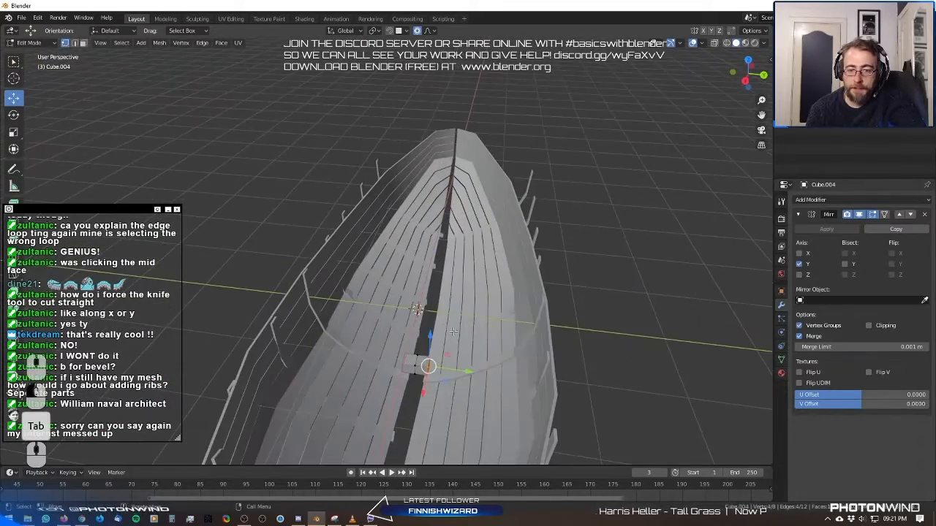
pyautogui.moveTo(437, 363); pyautogui.dragTo(415, 263, button='middle')
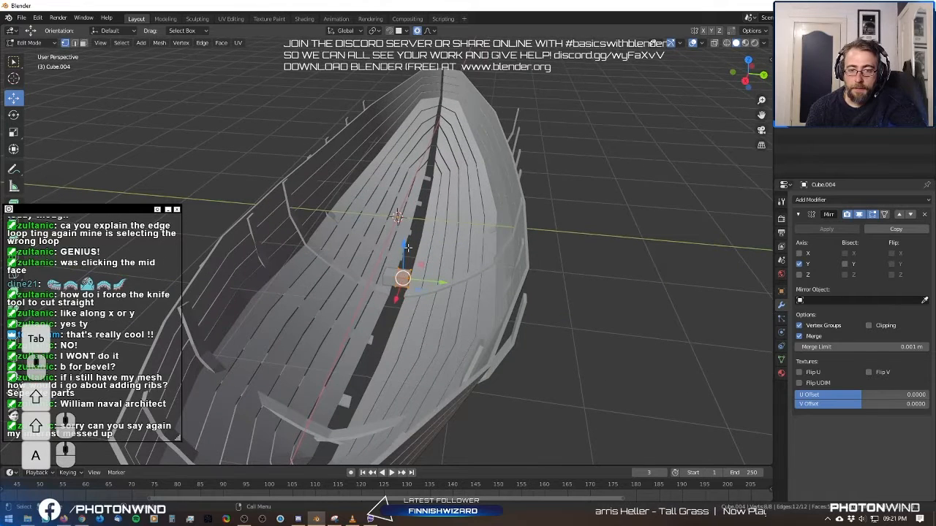
pyautogui.press('g')
pyautogui.press('z')
pyautogui.click(412, 299)
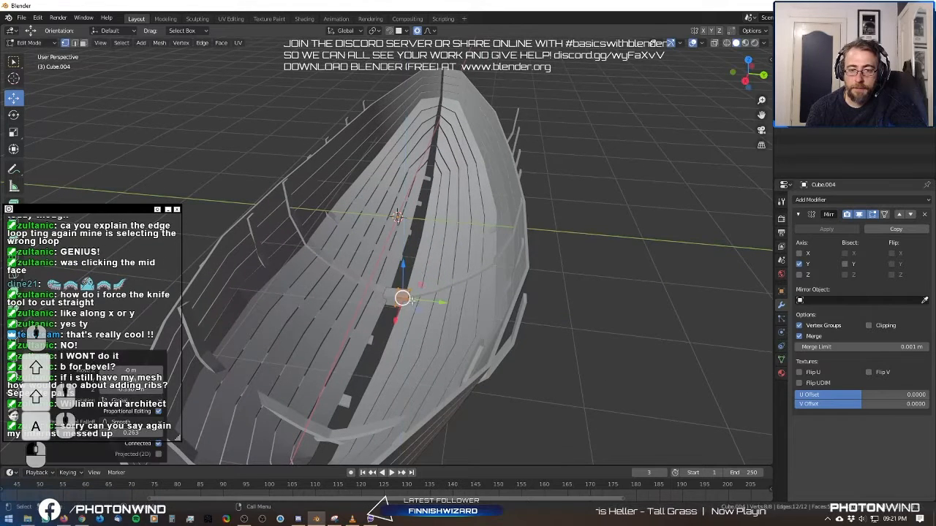
pyautogui.press('g')
pyautogui.moveTo(406, 264); pyautogui.dragTo(407, 263)
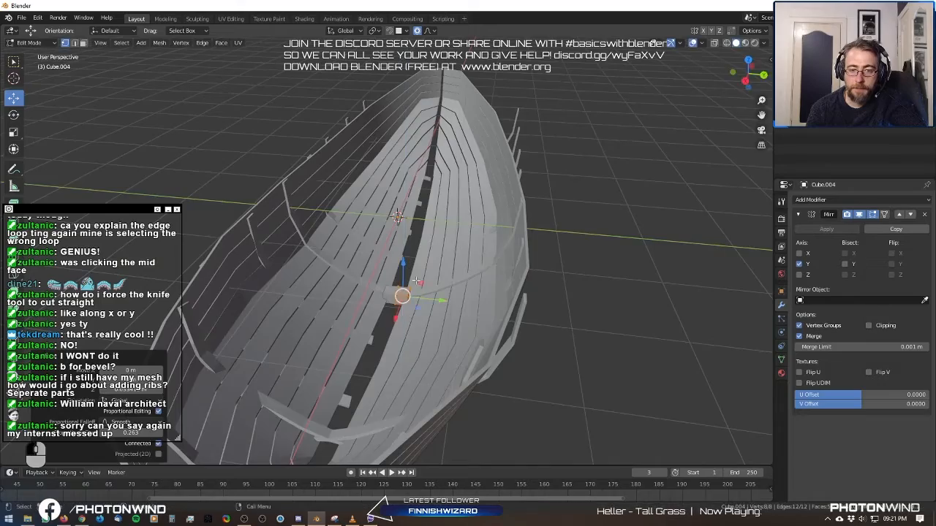
# Try to box-select the keel block's centre edge from below the hull.
pyautogui.moveTo(407, 265); pyautogui.dragTo(237, 217, button='middle')
pyautogui.scroll(3, 400, 278)
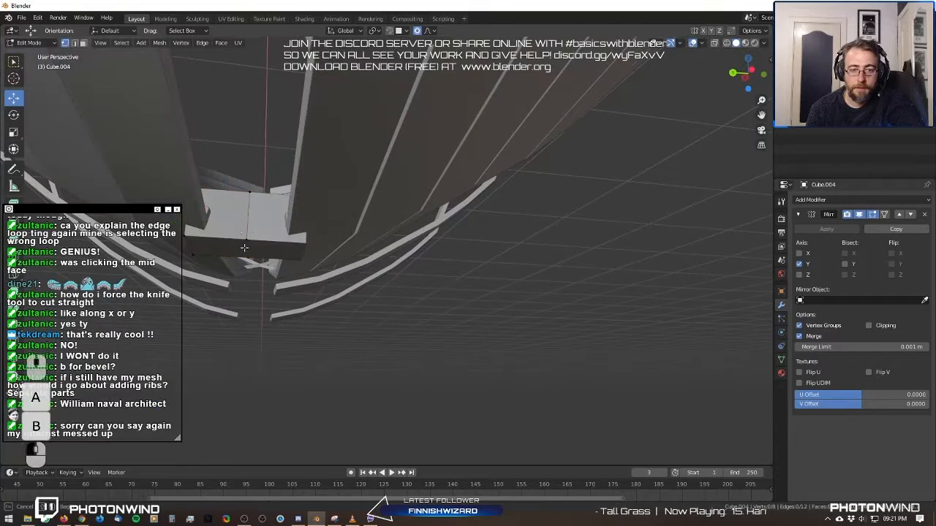
pyautogui.moveTo(250, 227); pyautogui.dragTo(251, 251)
pyautogui.press('Tab')
pyautogui.moveTo(251, 251); pyautogui.dragTo(333, 293, button='middle')
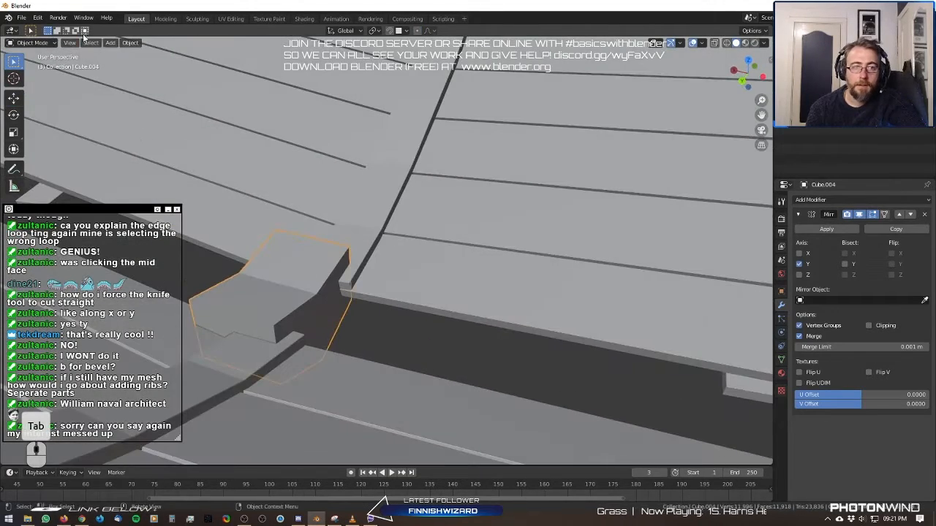
# Select the keel block's face pointing toward negative X, and display the boat as a wireframe in top view.
pyautogui.press('Tab')
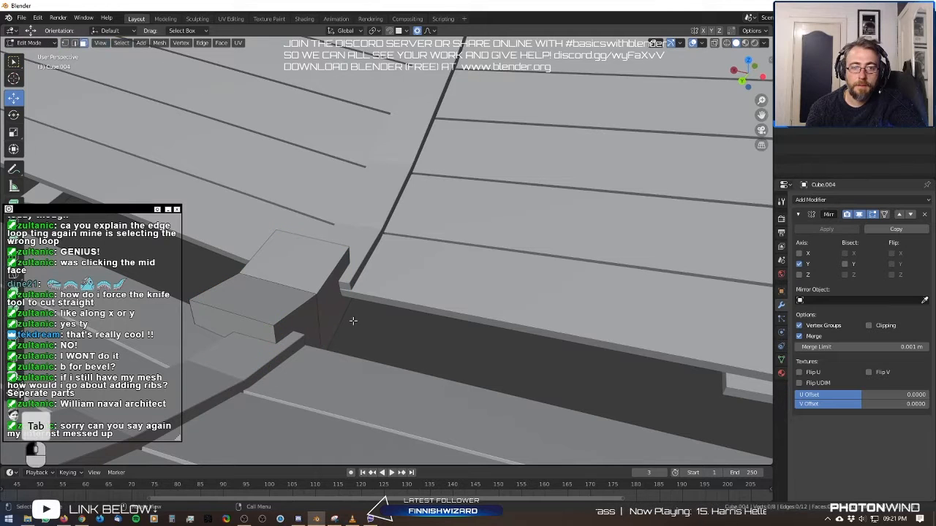
pyautogui.click(302, 312)
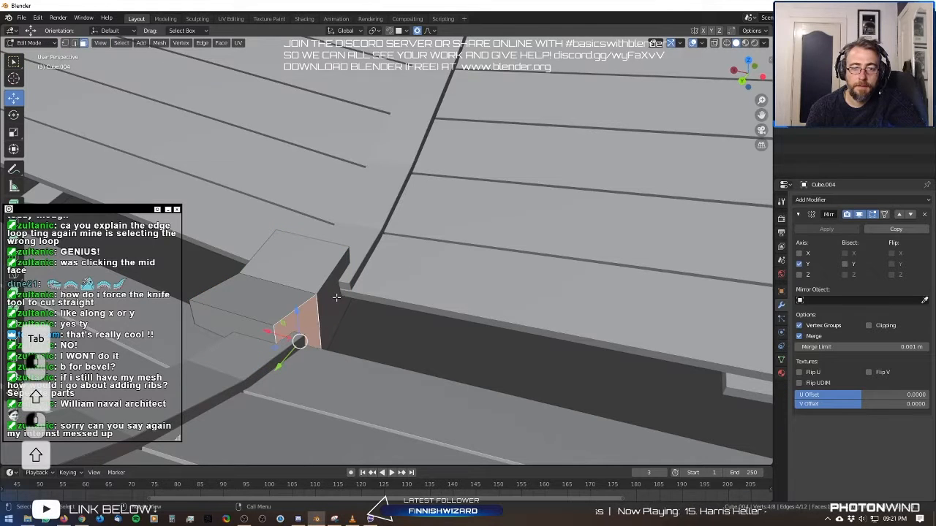
pyautogui.scroll(-2, 350, 304)
pyautogui.moveTo(385, 311); pyautogui.dragTo(382, 365, button='middle')
pyautogui.press('KP_7')
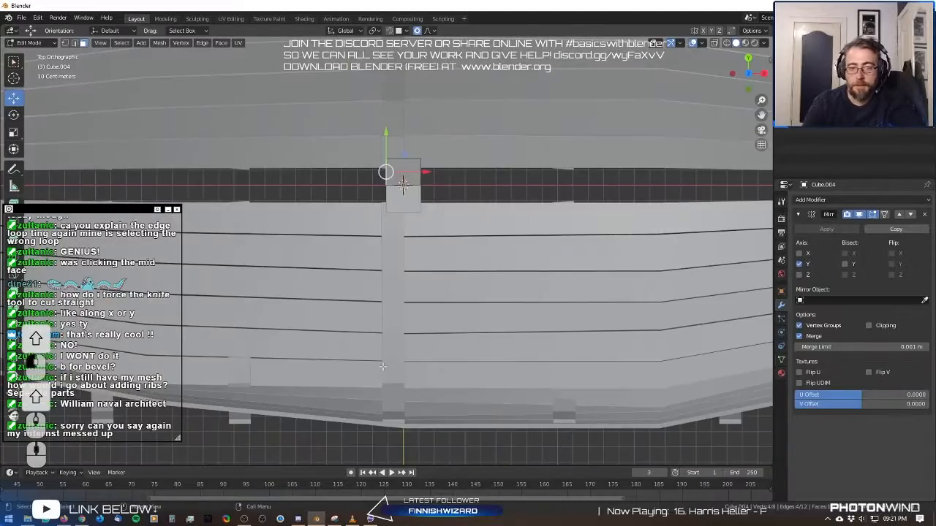
pyautogui.scroll(-4, 439, 343)
pyautogui.scroll(4, 501, 338)
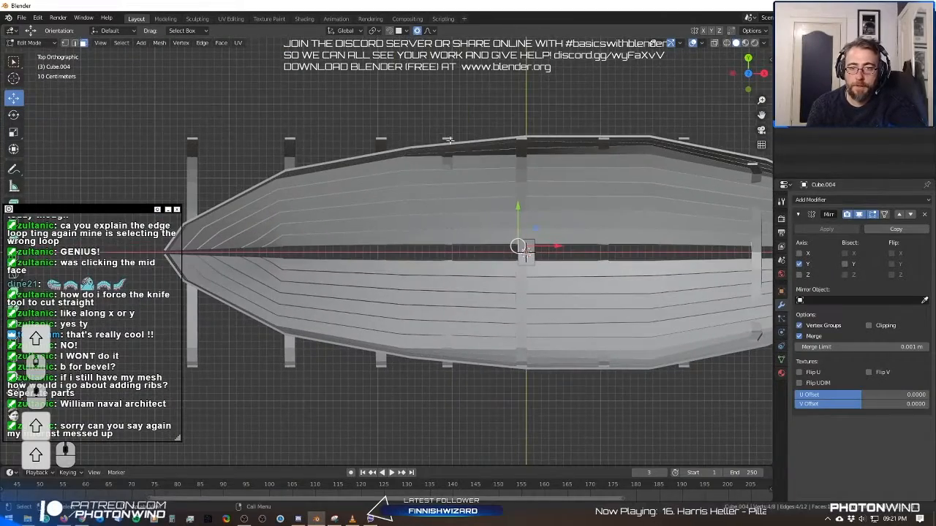
pyautogui.scroll(2, 537, 291)
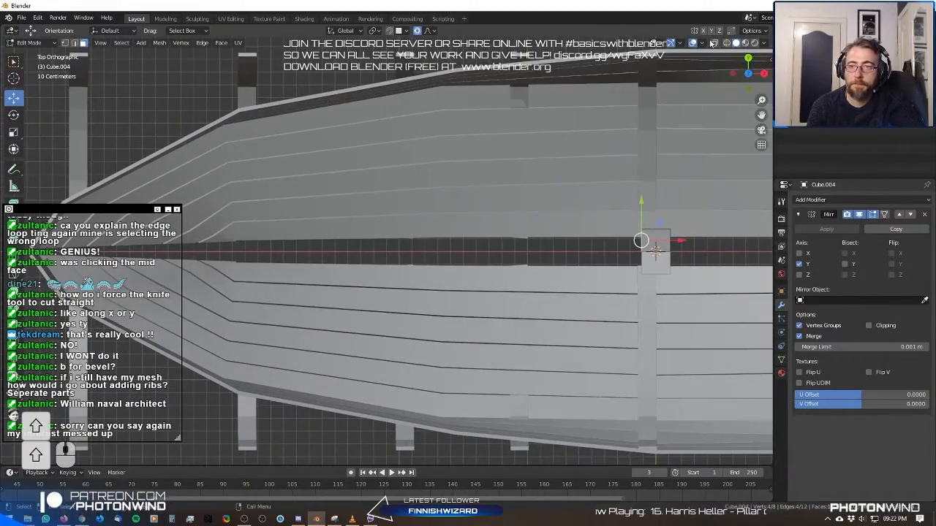
pyautogui.click(727, 43)
pyautogui.keyDown('shift'); pyautogui.moveTo(545, 275); pyautogui.dragTo(452, 277, button='middle'); pyautogui.keyUp('shift')
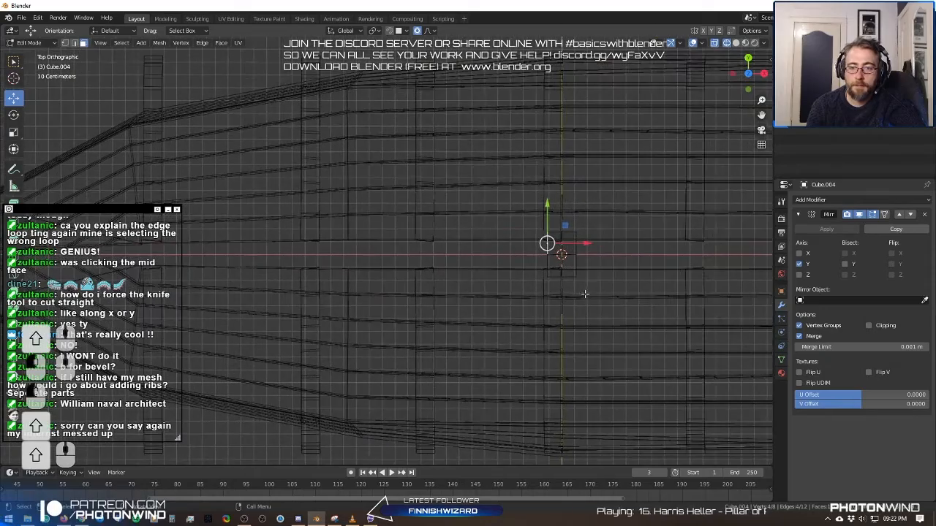
pyautogui.keyDown('shift'); pyautogui.moveTo(388, 221); pyautogui.dragTo(528, 205, button='middle'); pyautogui.keyUp('shift')
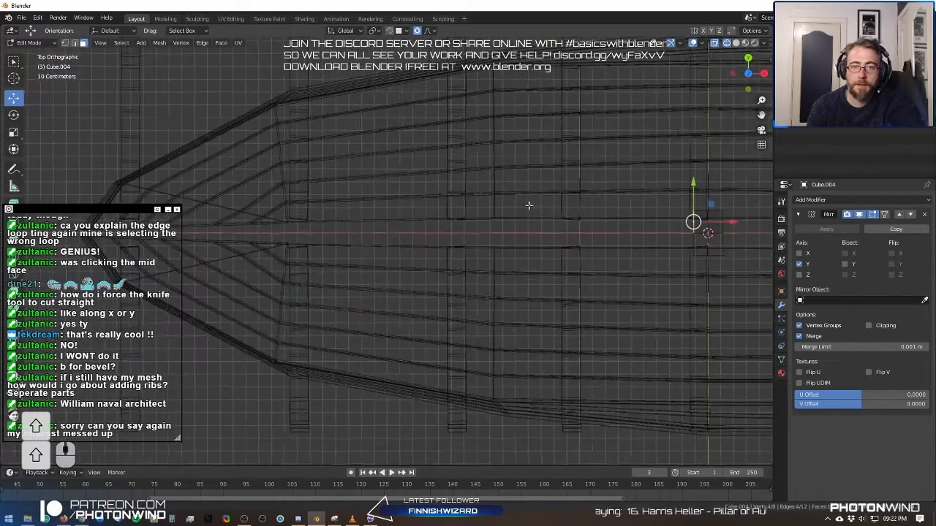
# Extrude the keel face toward negative X in three segments of about 1.55 m, 1.61 m and 1.6 m to the hull tip.
pyautogui.keyDown('shift'); pyautogui.moveTo(596, 167); pyautogui.dragTo(495, 175, button='middle'); pyautogui.keyUp('shift')
pyautogui.press('e')
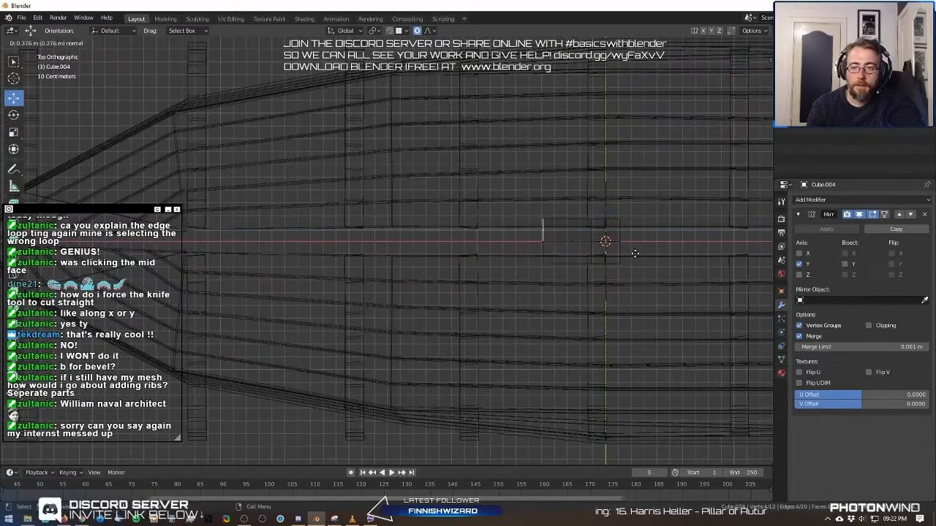
pyautogui.click(484, 240)
pyautogui.keyDown('shift'); pyautogui.moveTo(424, 241); pyautogui.dragTo(600, 289, button='middle'); pyautogui.keyUp('shift')
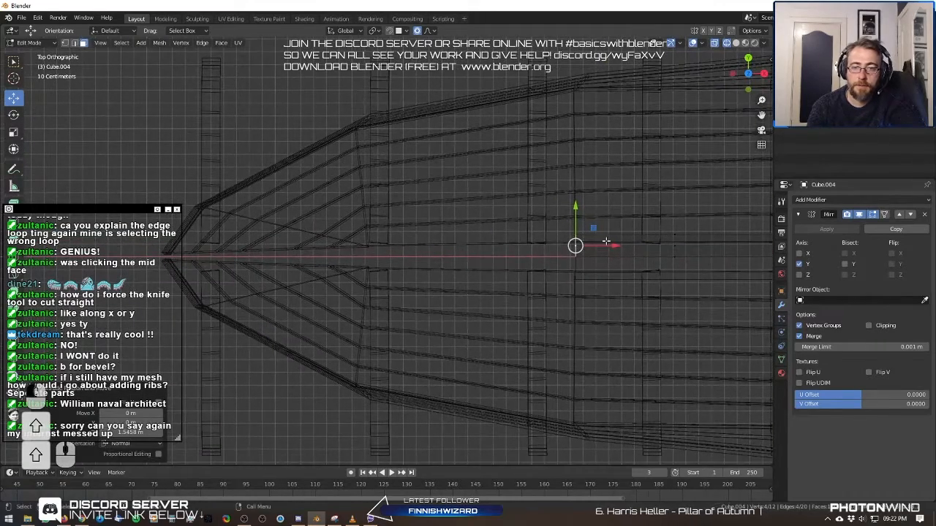
pyautogui.press('e')
pyautogui.click(420, 271)
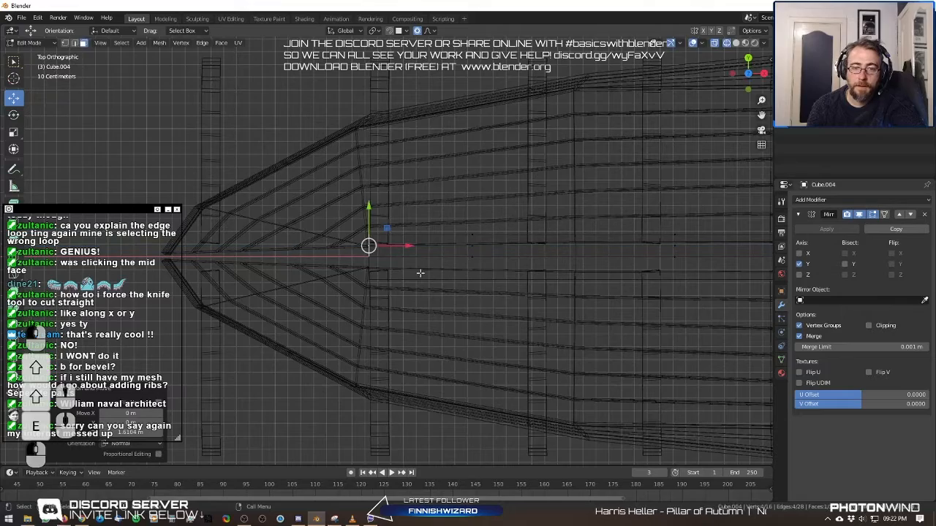
pyautogui.keyDown('shift'); pyautogui.moveTo(487, 287); pyautogui.dragTo(653, 301, button='middle'); pyautogui.keyUp('shift')
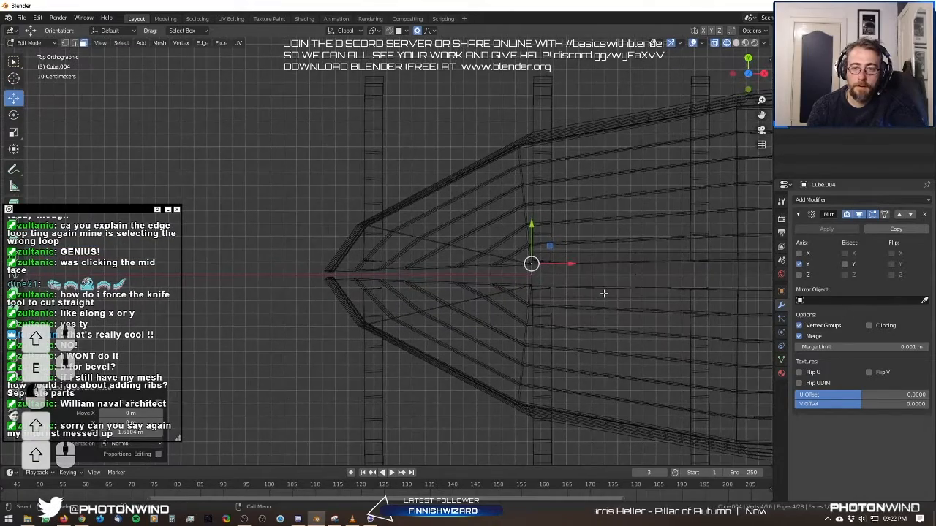
pyautogui.press('e')
pyautogui.click(389, 286)
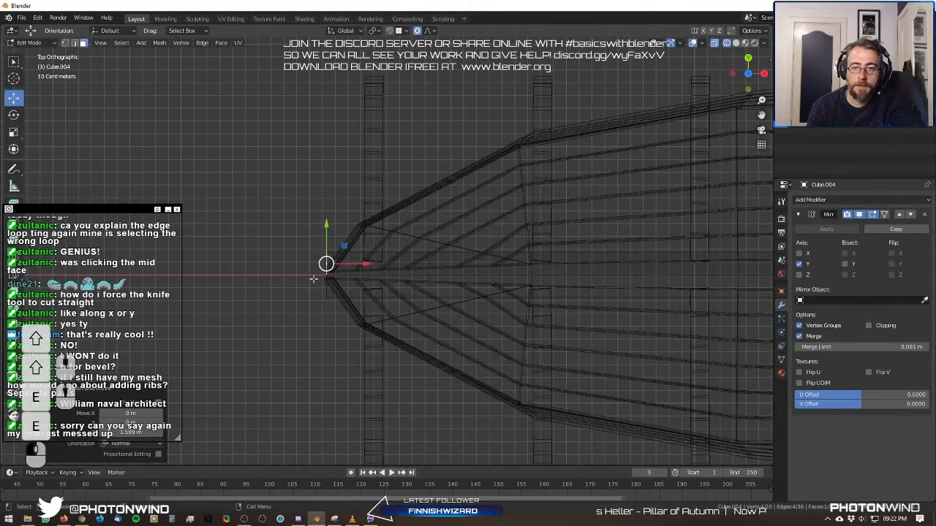
# Clear the selection and box-select the keel's opposite end face, pointing toward positive X.
pyautogui.keyDown('shift'); pyautogui.moveTo(554, 235); pyautogui.dragTo(275, 234, button='middle'); pyautogui.keyUp('shift')
pyautogui.keyDown('shift'); pyautogui.moveTo(690, 264); pyautogui.dragTo(487, 241, button='middle'); pyautogui.keyUp('shift')
pyautogui.press('a')
pyautogui.press('a')
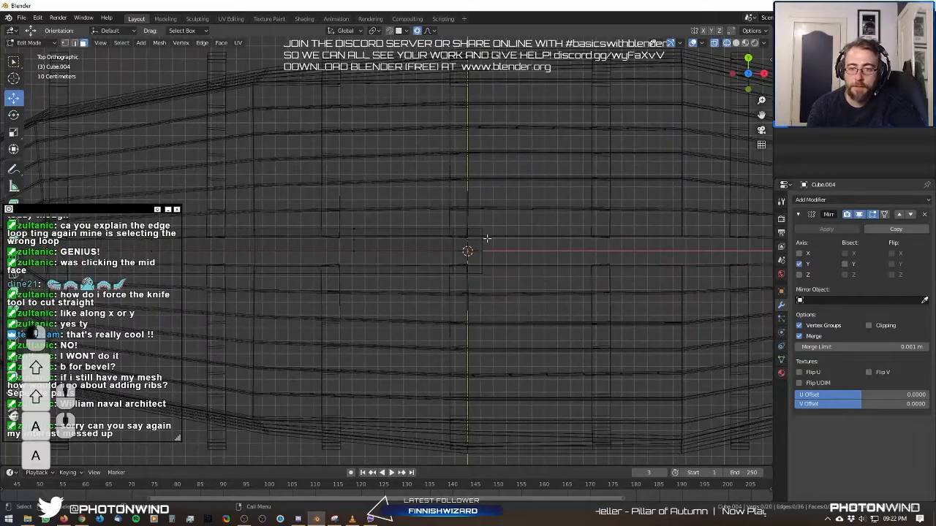
pyautogui.moveTo(472, 224); pyautogui.dragTo(499, 245)
pyautogui.keyDown('shift'); pyautogui.moveTo(606, 263); pyautogui.dragTo(456, 273, button='middle'); pyautogui.keyUp('shift')
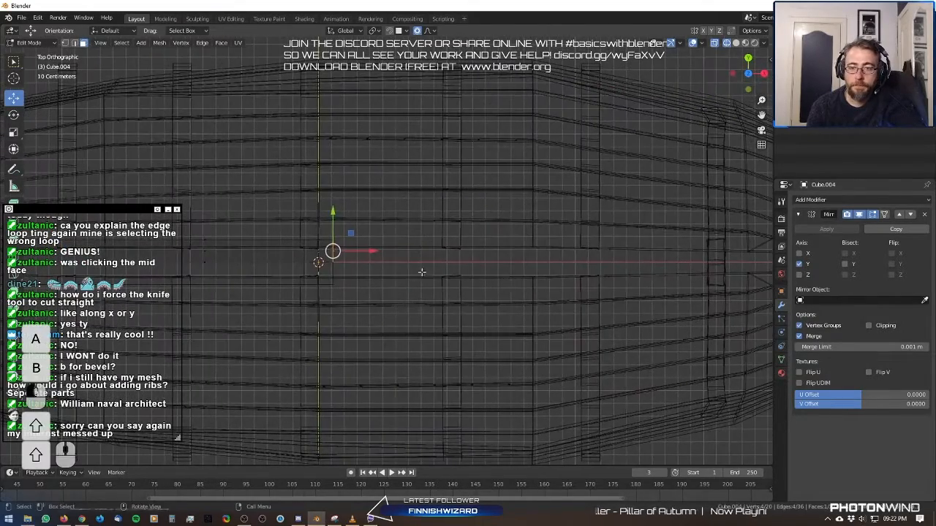
# Try to extrude the keel's positive X end face by about 0.98 m and a second segment, then undo both.
pyautogui.press('e')
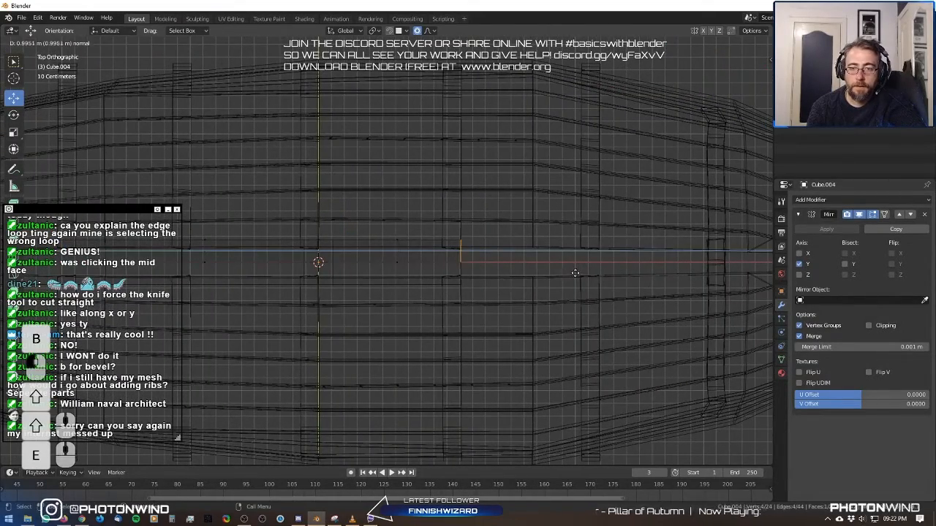
pyautogui.click(575, 273)
pyautogui.keyDown('shift'); pyautogui.moveTo(568, 278); pyautogui.dragTo(456, 295, button='middle'); pyautogui.keyUp('shift')
pyautogui.press('e')
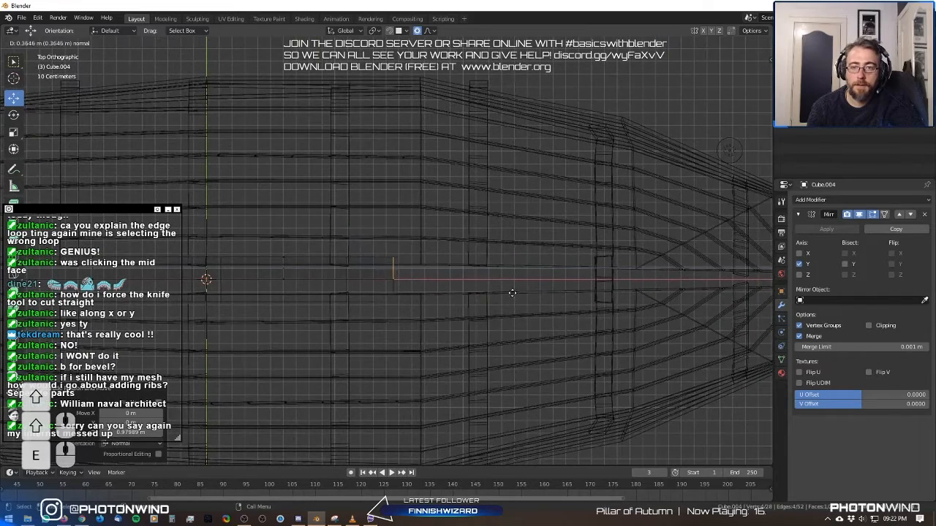
pyautogui.rightClick(536, 291)
pyautogui.hotkey('ctrl', 'z')
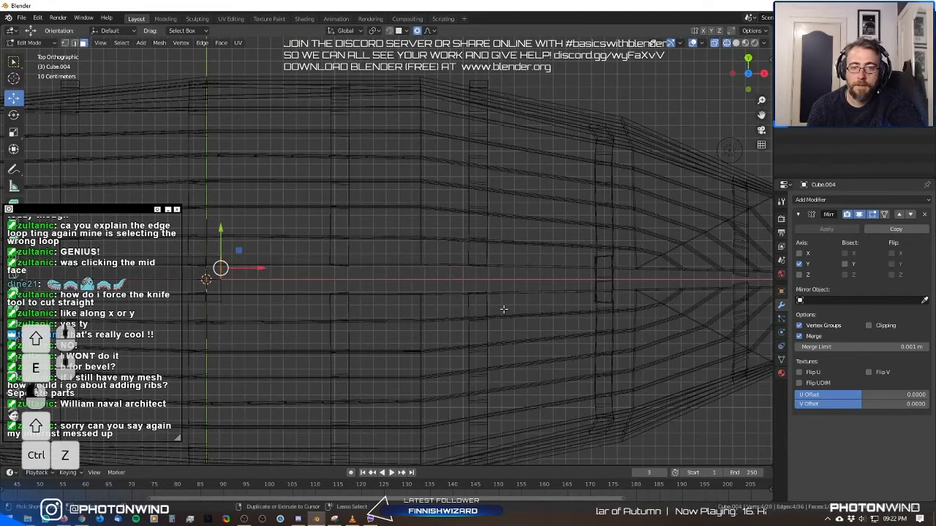
# Extrude the keel's end face toward positive X in three segments of about 1.56 m, 1.66 m and 1.74 m to the hull tip.
pyautogui.press('e')
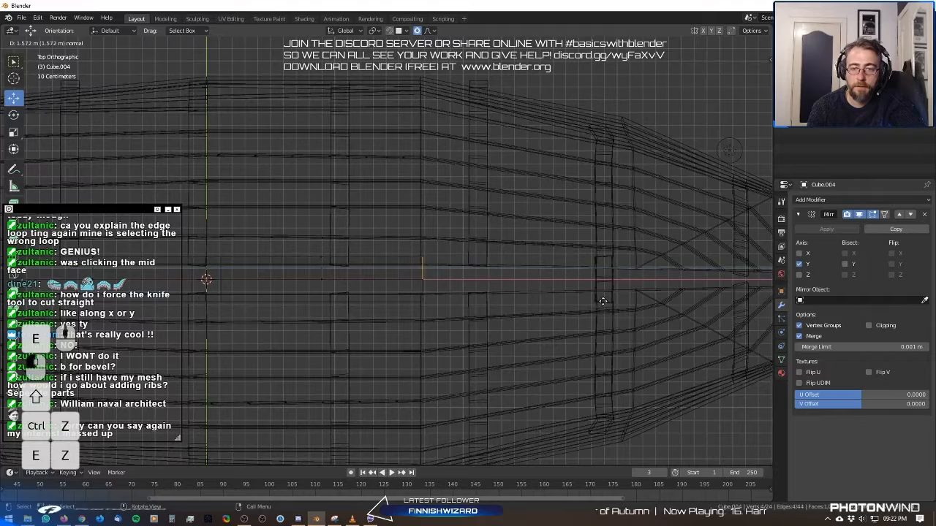
pyautogui.click(602, 301)
pyautogui.keyDown('shift'); pyautogui.moveTo(572, 307); pyautogui.dragTo(481, 315, button='middle'); pyautogui.keyUp('shift')
pyautogui.press('e')
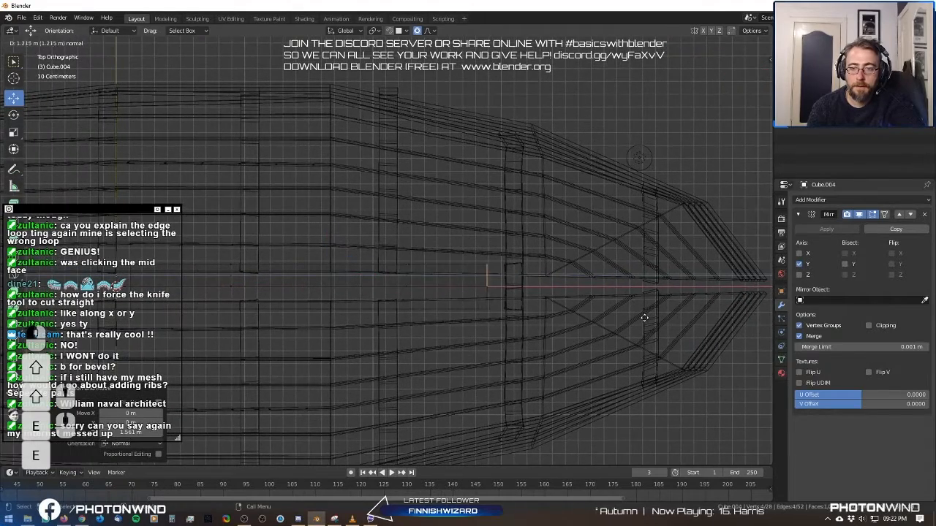
pyautogui.click(700, 311)
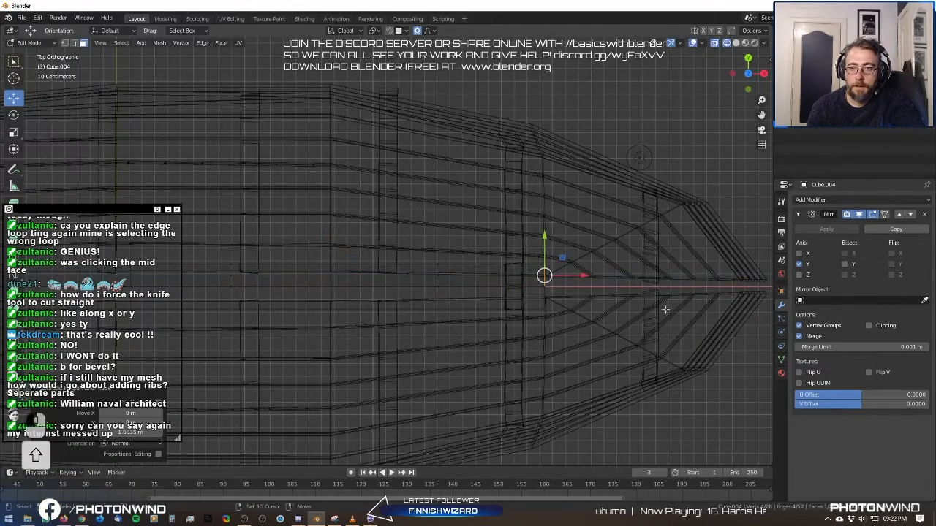
pyautogui.keyDown('shift'); pyautogui.moveTo(666, 310); pyautogui.dragTo(556, 322, button='middle'); pyautogui.keyUp('shift')
pyautogui.press('e')
pyautogui.click(753, 315)
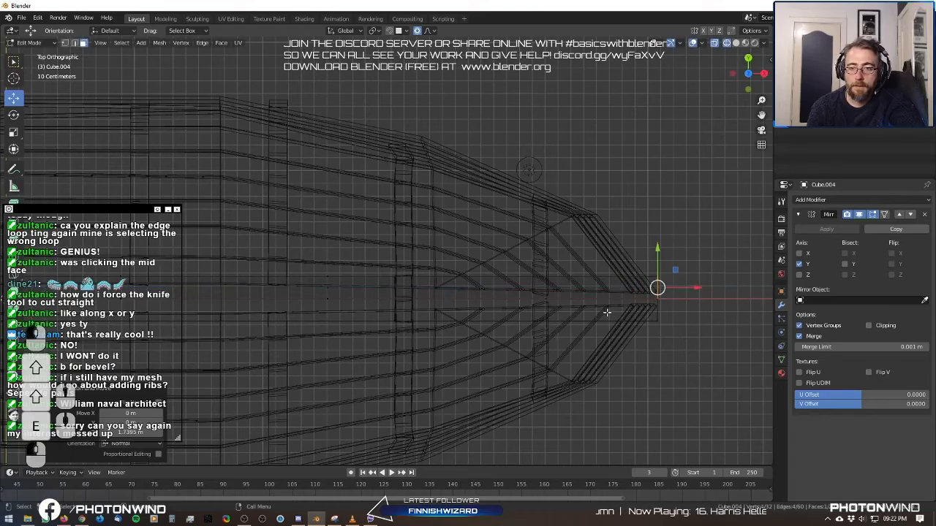
# In front view, select the vertices at the keel's positive X end and raise them to the hull tip.
pyautogui.press('KP_3')
pyautogui.press('KP_1')
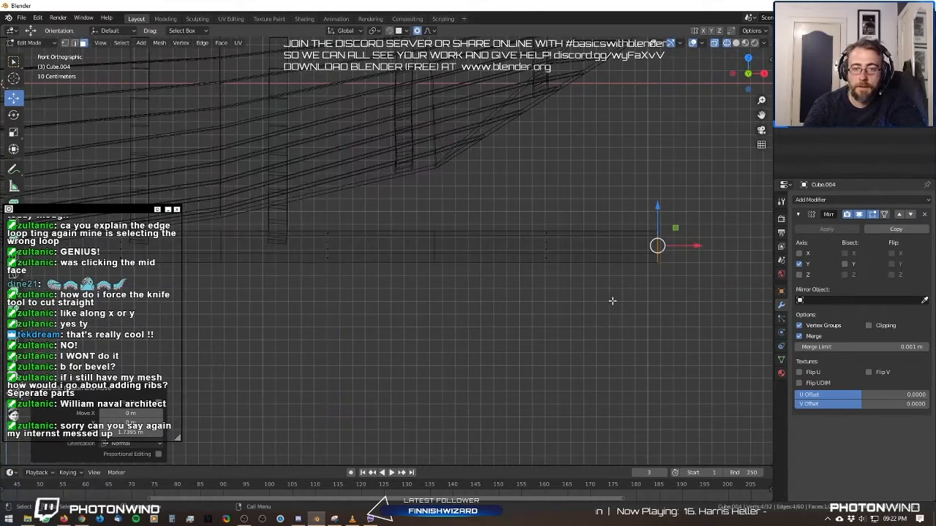
pyautogui.scroll(-4, 359, 149)
pyautogui.keyDown('shift'); pyautogui.moveTo(483, 94); pyautogui.dragTo(768, 124, button='middle'); pyautogui.keyUp('shift')
pyautogui.scroll(-2, 583, 165)
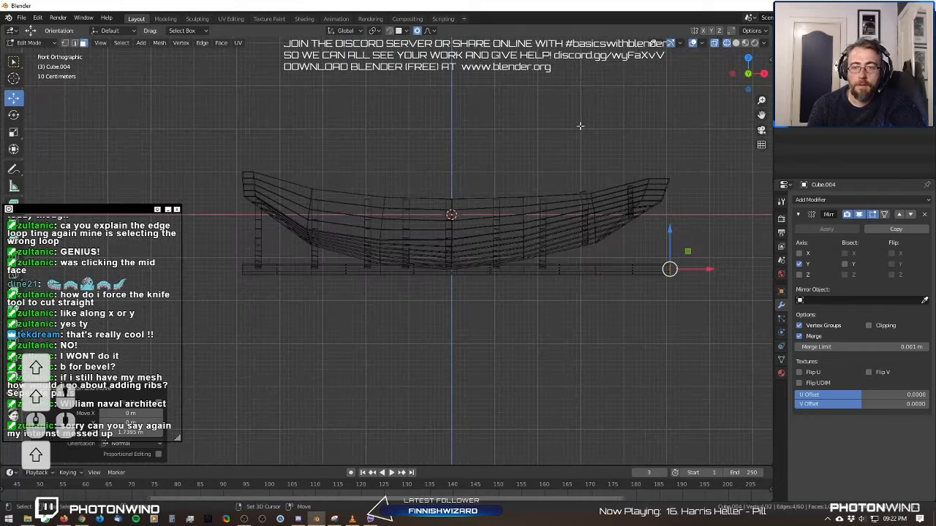
pyautogui.click(65, 44)
pyautogui.press('a')
pyautogui.press('b')
pyautogui.moveTo(654, 234); pyautogui.dragTo(658, 141)
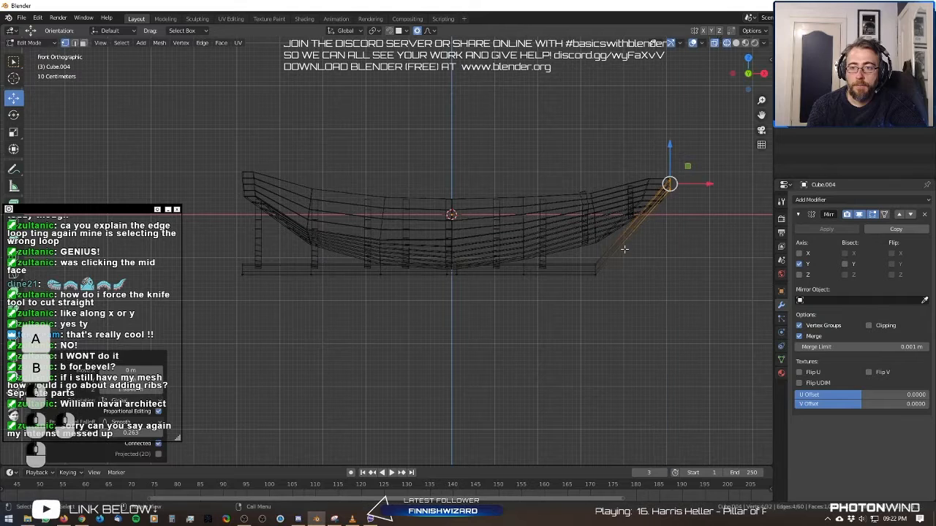
# Raise the two intermediate keel joints on the positive X side to follow the hull's bottom curve.
pyautogui.click(596, 269)
pyautogui.moveTo(596, 231); pyautogui.dragTo(590, 202)
pyautogui.press('a')
pyautogui.press('b')
pyautogui.moveTo(516, 247); pyautogui.dragTo(537, 290)
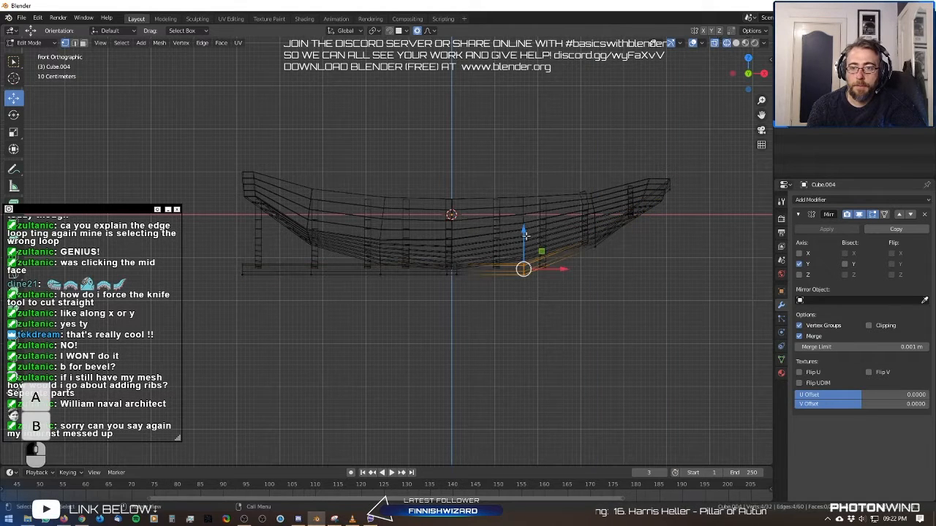
pyautogui.moveTo(524, 234); pyautogui.dragTo(527, 218)
pyautogui.press('a')
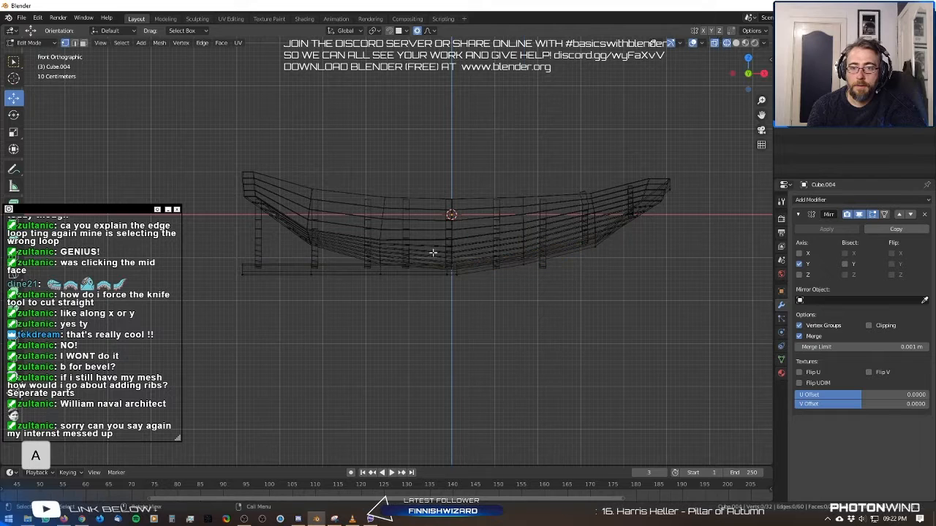
# Raise the keel's two intermediate joints and its end on the negative X side to follow the hull's underside.
pyautogui.moveTo(347, 224); pyautogui.dragTo(396, 281)
pyautogui.moveTo(380, 234); pyautogui.dragTo(383, 228)
pyautogui.press('a')
pyautogui.press('b')
pyautogui.moveTo(295, 242); pyautogui.dragTo(327, 275)
pyautogui.moveTo(310, 231); pyautogui.dragTo(310, 207)
pyautogui.press('a')
pyautogui.press('a')
pyautogui.press('b')
pyautogui.moveTo(225, 229); pyautogui.dragTo(264, 274)
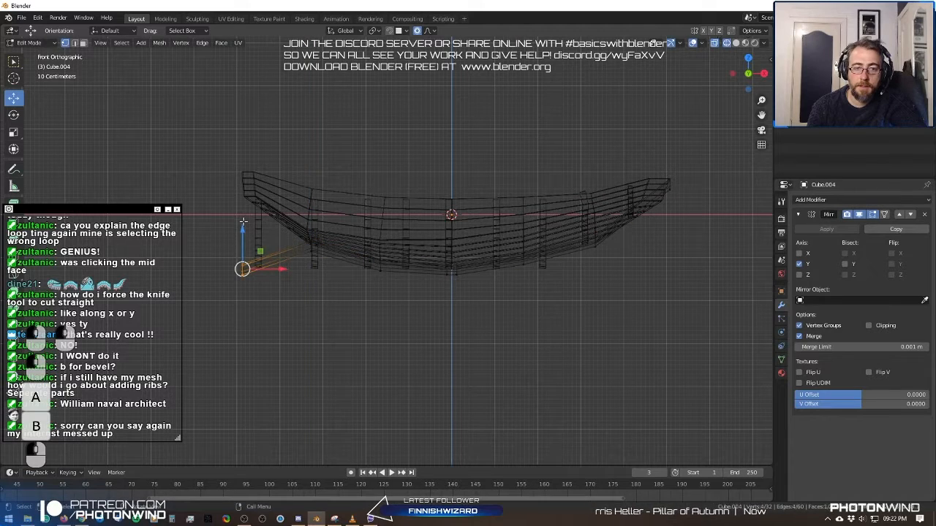
pyautogui.moveTo(244, 222); pyautogui.dragTo(251, 158)
# Leave Edit Mode, display the boat in solid shading, and examine how the curved keel fits the hull.
pyautogui.press('Tab')
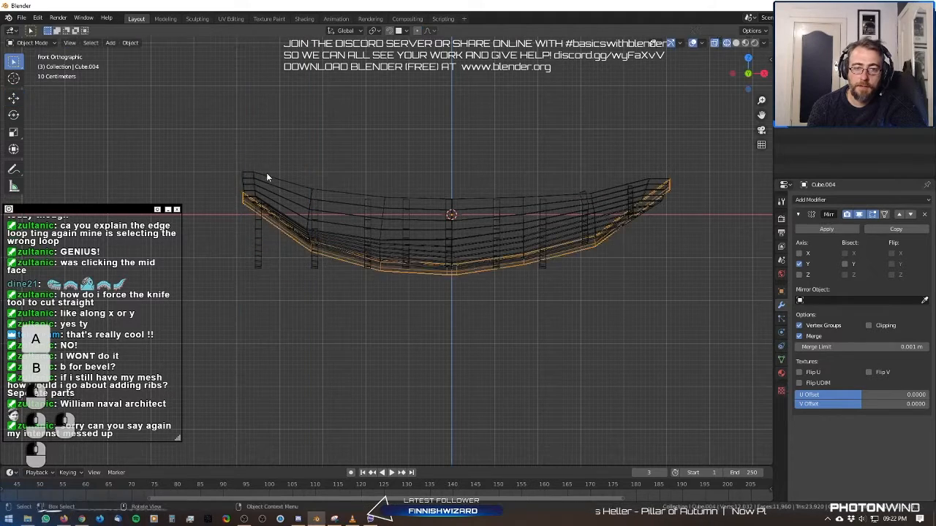
pyautogui.moveTo(251, 174); pyautogui.dragTo(739, 76, button='middle')
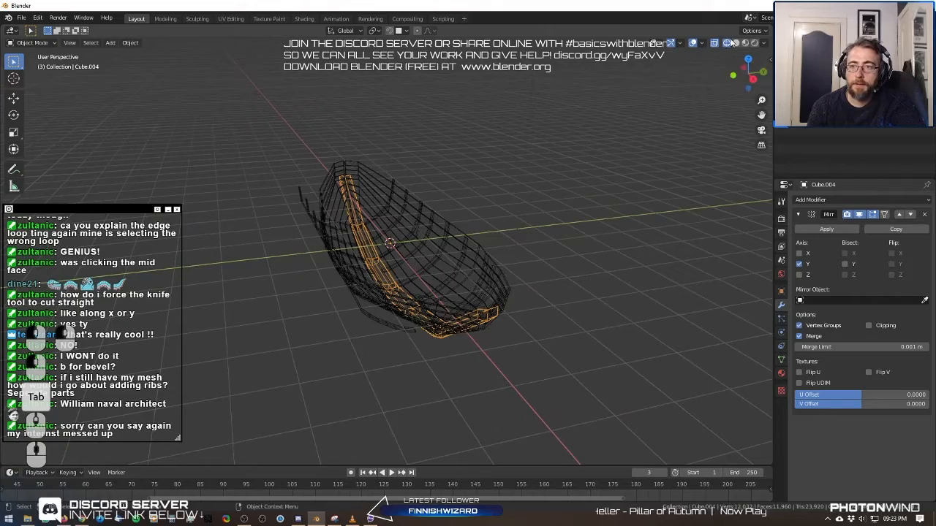
pyautogui.click(736, 42)
pyautogui.moveTo(526, 188); pyautogui.dragTo(410, 180, button='middle')
pyautogui.scroll(5, 513, 169)
pyautogui.scroll(-5, 513, 163)
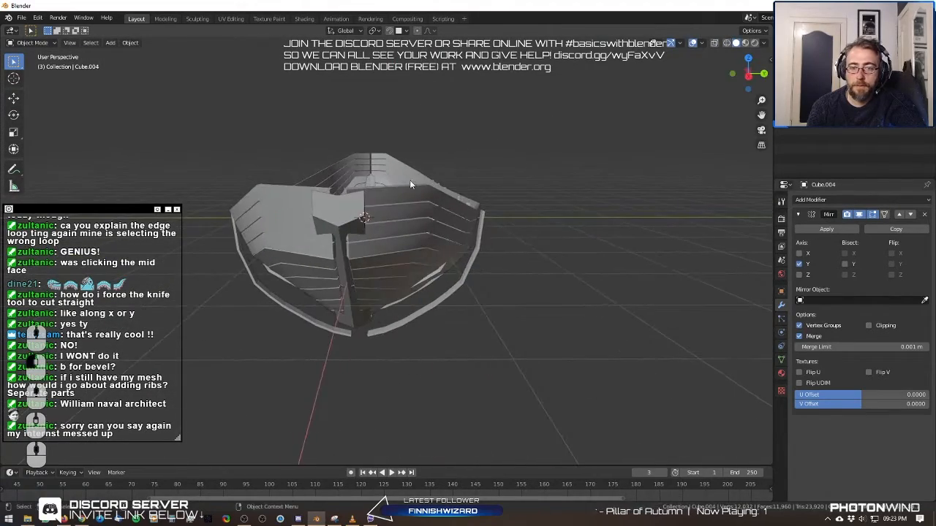
pyautogui.moveTo(330, 216); pyautogui.dragTo(413, 220, button='middle')
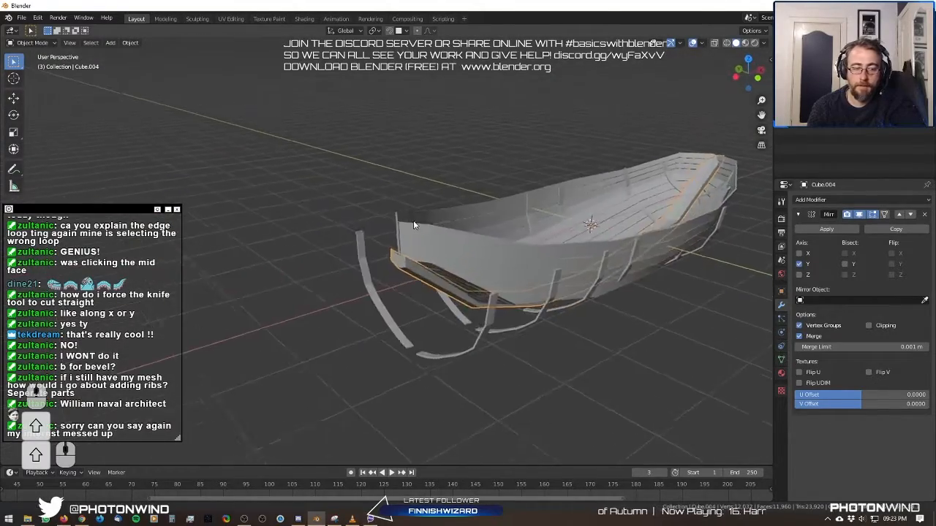
# Extrude the keel's negative X end face outward about 0.1 m, and extrude that block's top face up about 0.86 m.
pyautogui.scroll(2, 401, 245)
pyautogui.press('Tab')
pyautogui.moveTo(396, 262); pyautogui.dragTo(329, 250, button='middle')
pyautogui.press('e')
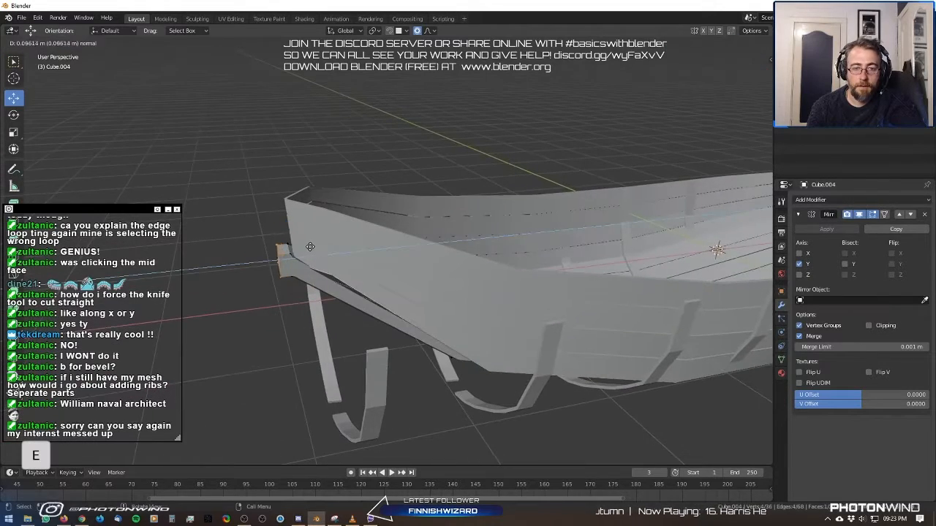
pyautogui.click(310, 246)
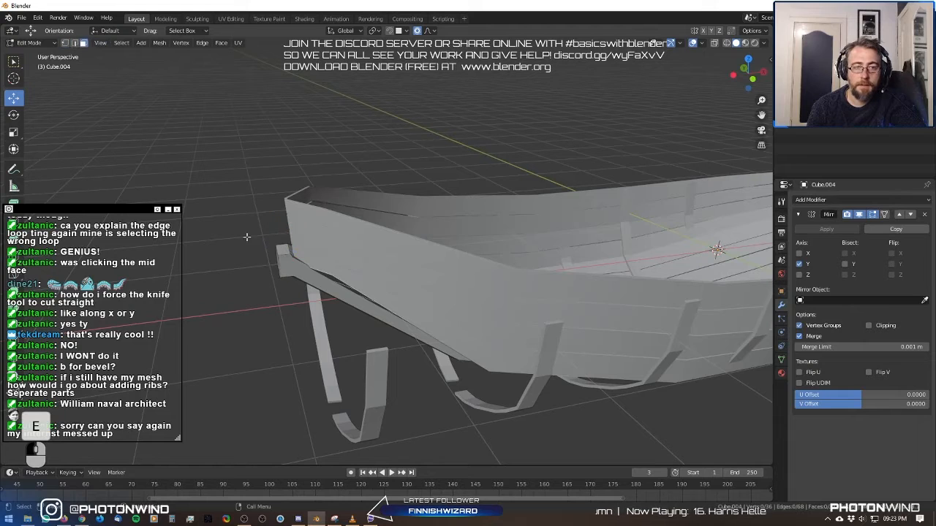
pyautogui.press('e')
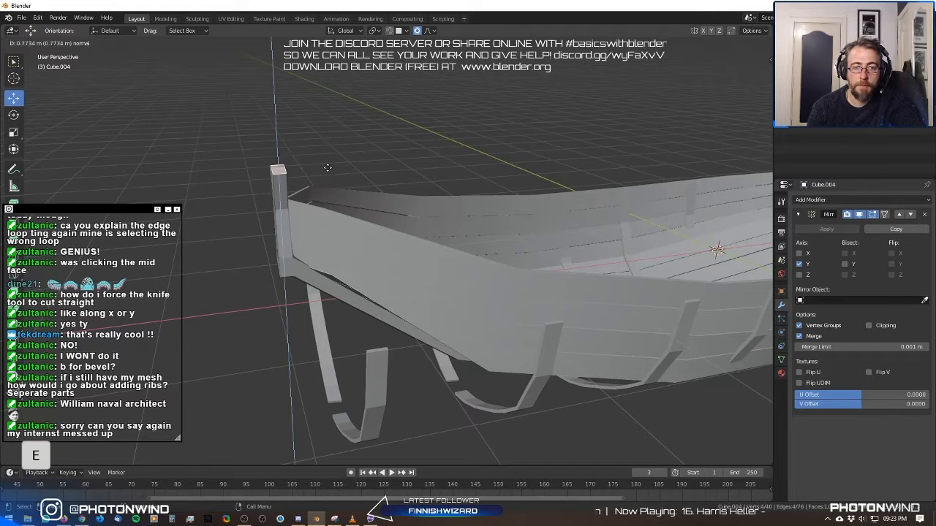
pyautogui.click(327, 163)
# Move the top face of the keel's upright end post about 0.17 m along Y to straighten the post.
pyautogui.scroll(-5, 327, 163)
pyautogui.moveTo(327, 162); pyautogui.dragTo(417, 135, button='middle')
pyautogui.scroll(3, 413, 135)
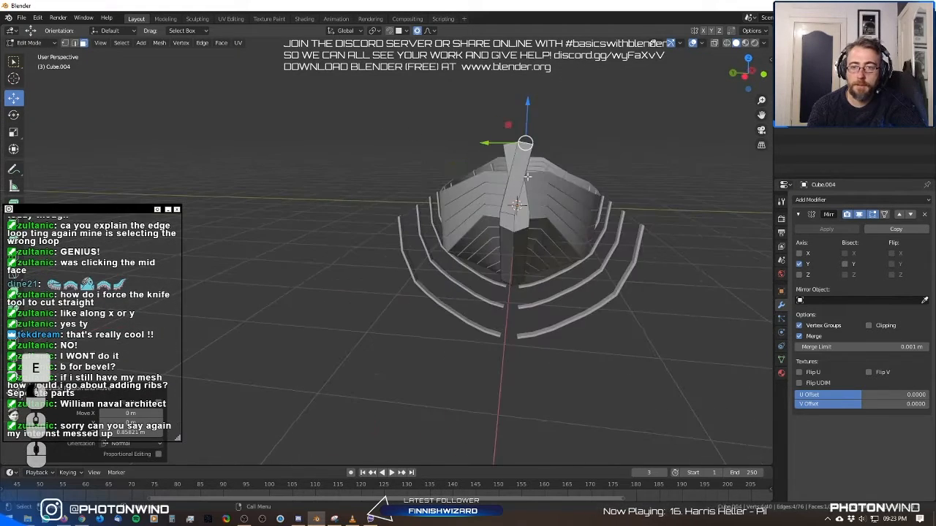
pyautogui.moveTo(527, 175); pyautogui.dragTo(398, 189, button='middle')
pyautogui.press('g')
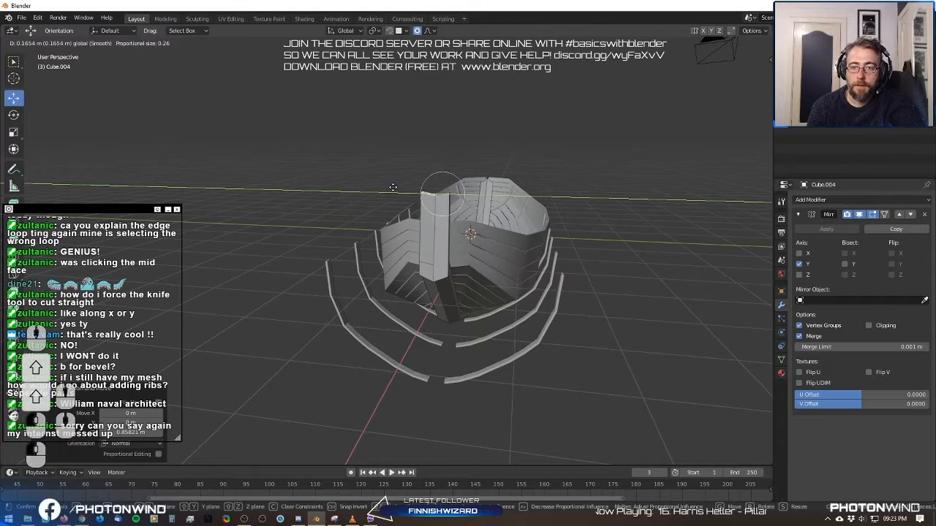
pyautogui.moveTo(394, 187); pyautogui.dragTo(389, 188)
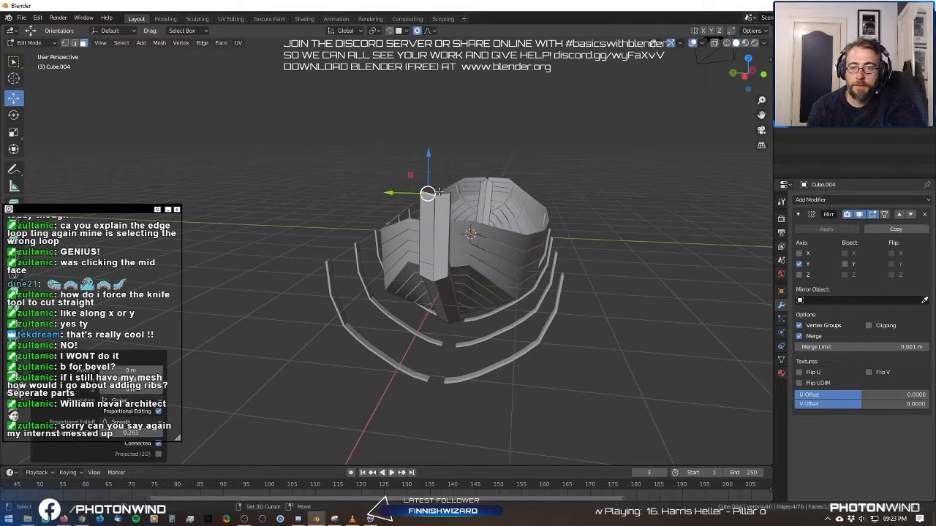
# Undo the upward extrusion of the post at the keel's front end.
pyautogui.scroll(4, 439, 220)
pyautogui.hotkey('ctrl', 'z')
pyautogui.moveTo(468, 203); pyautogui.dragTo(470, 316, button='middle')
pyautogui.press('Tab')
pyautogui.press('Tab')
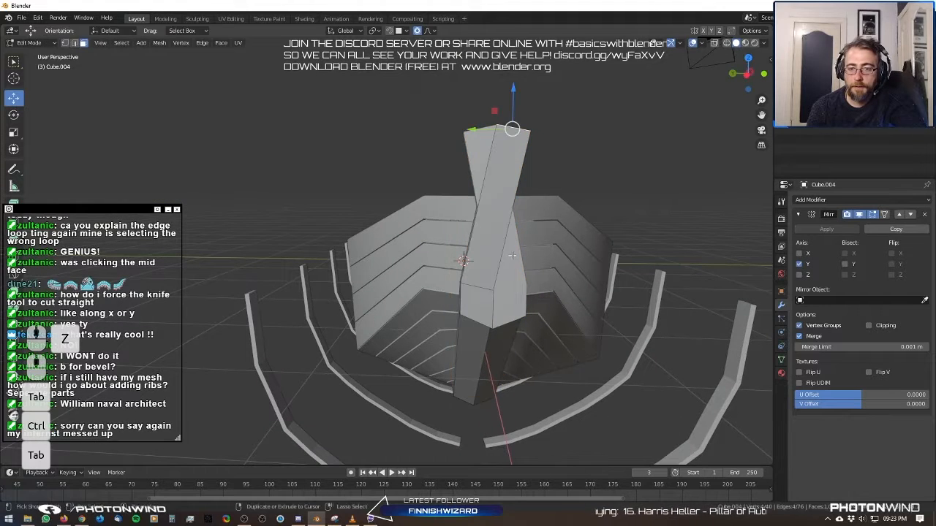
pyautogui.hotkey('ctrl', 'z')
pyautogui.hotkey('ctrl', 'z')
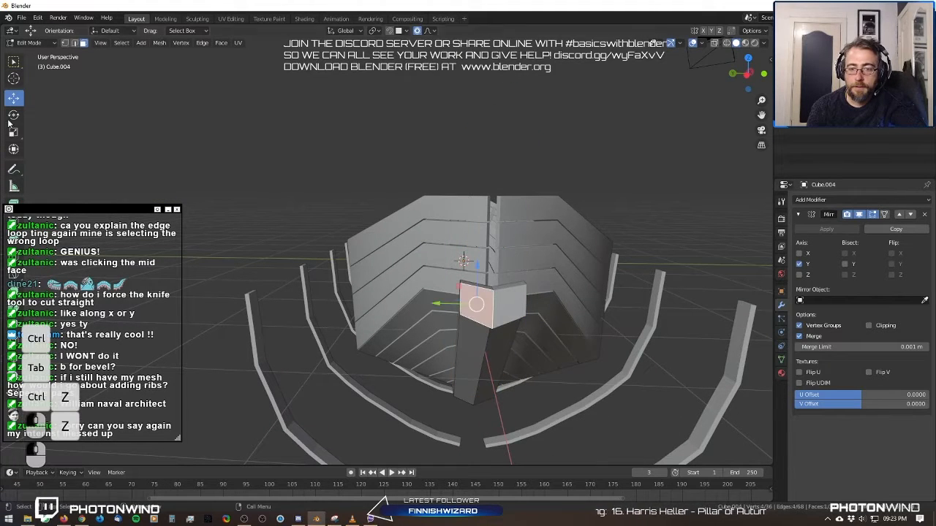
pyautogui.click(486, 287)
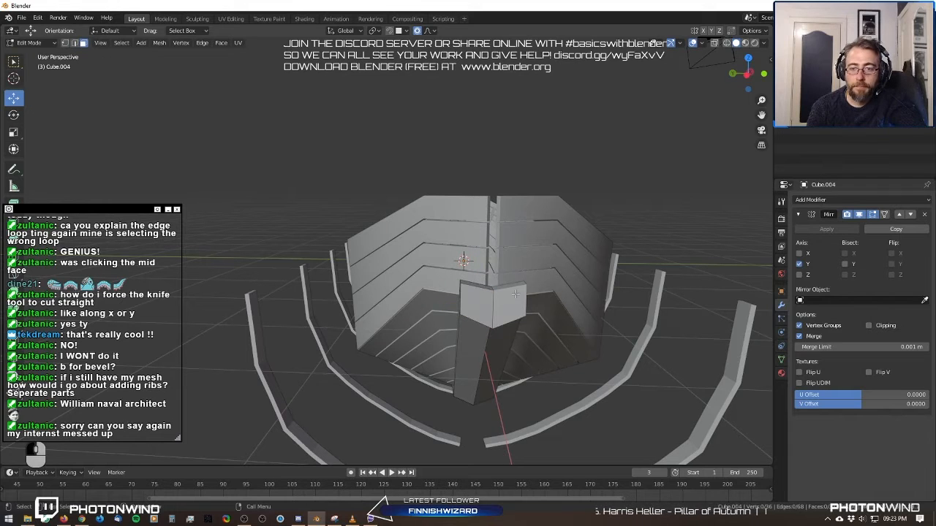
pyautogui.press('e')
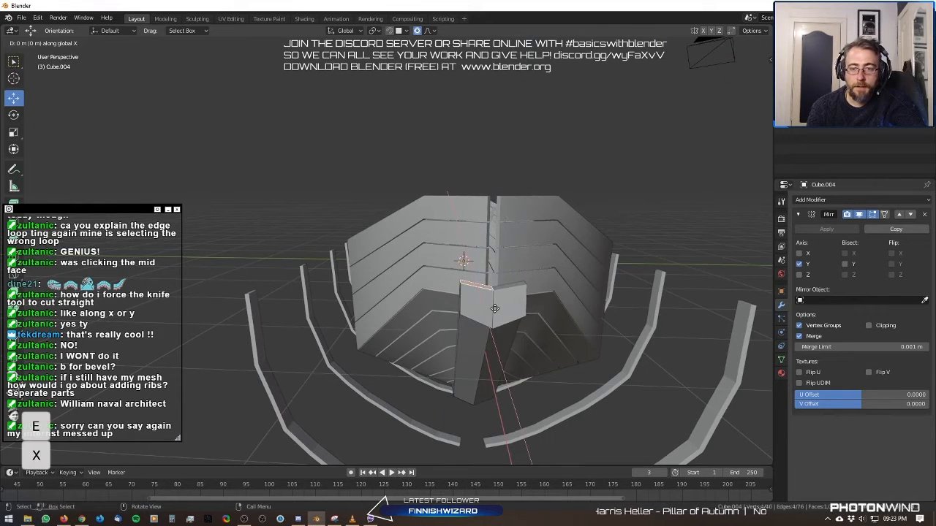
pyautogui.press('z')
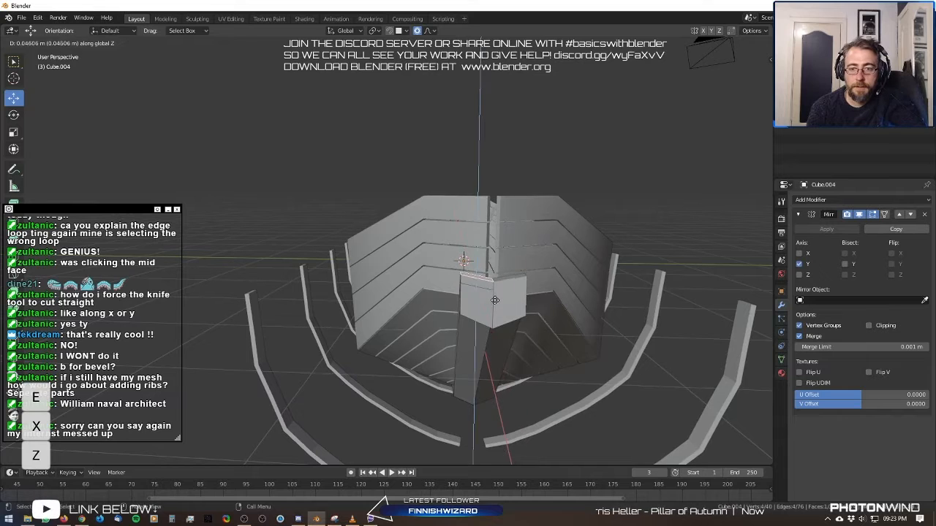
pyautogui.click(498, 302)
pyautogui.press('s')
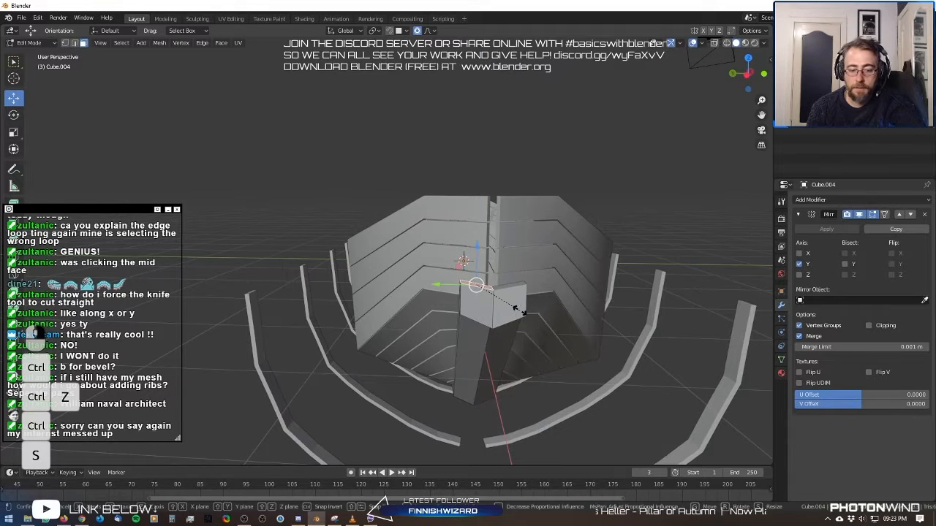
pyautogui.press('z')
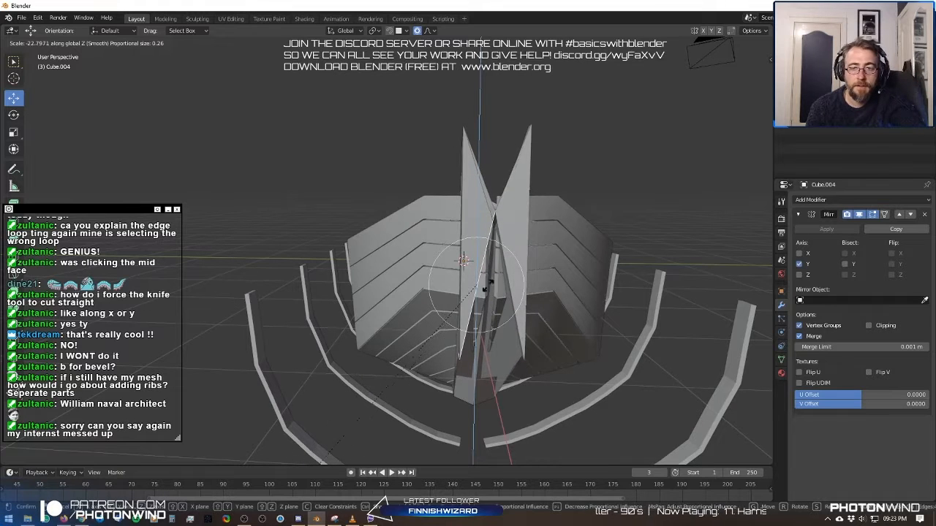
pyautogui.rightClick(650, 309)
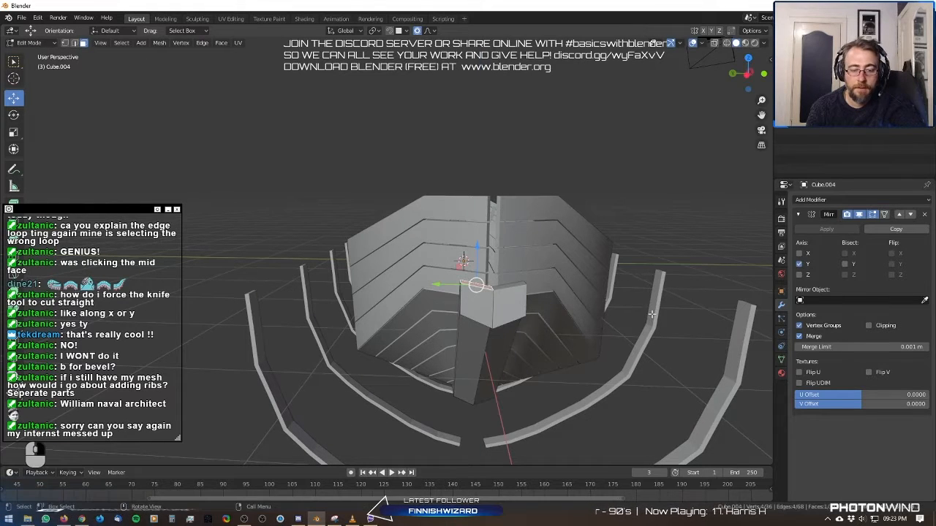
# Try to flatten the top face at the keel's front end along Z and extrude it upward.
pyautogui.press('s')
pyautogui.press('z')
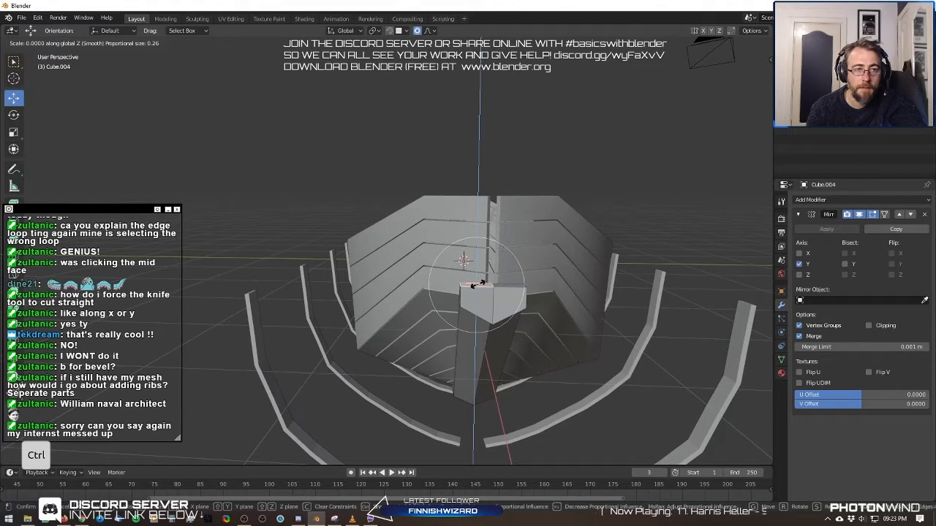
pyautogui.keyDown('ctrl'); pyautogui.click(477, 283); pyautogui.keyUp('ctrl')
pyautogui.press('e')
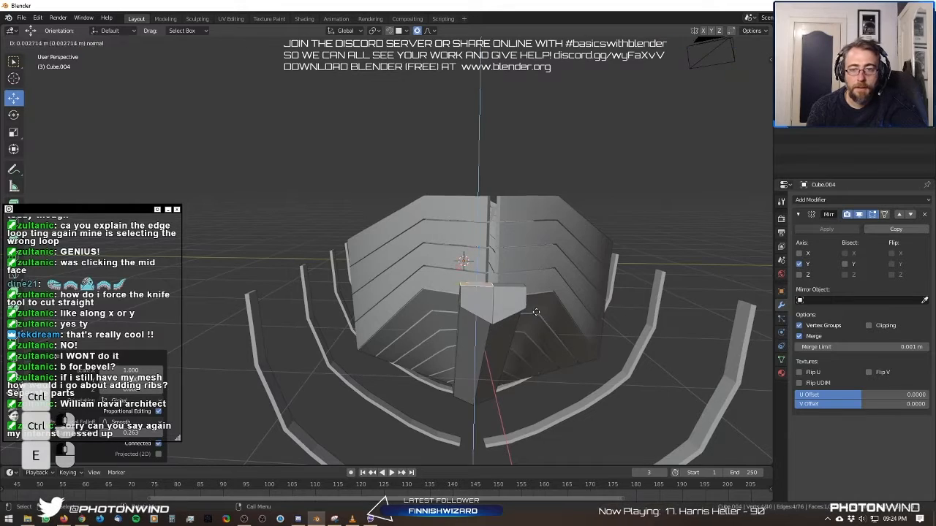
pyautogui.click(521, 198)
pyautogui.press('Tab')
pyautogui.scroll(-2, 521, 199)
pyautogui.moveTo(521, 198); pyautogui.dragTo(580, 273, button='middle')
# Select the keel's front end face and move it down along Z by about 0.33 m.
pyautogui.press('Tab')
pyautogui.click(423, 277)
pyautogui.press('Tab')
pyautogui.press('Tab')
pyautogui.click(482, 250)
pyautogui.press('KP_3')
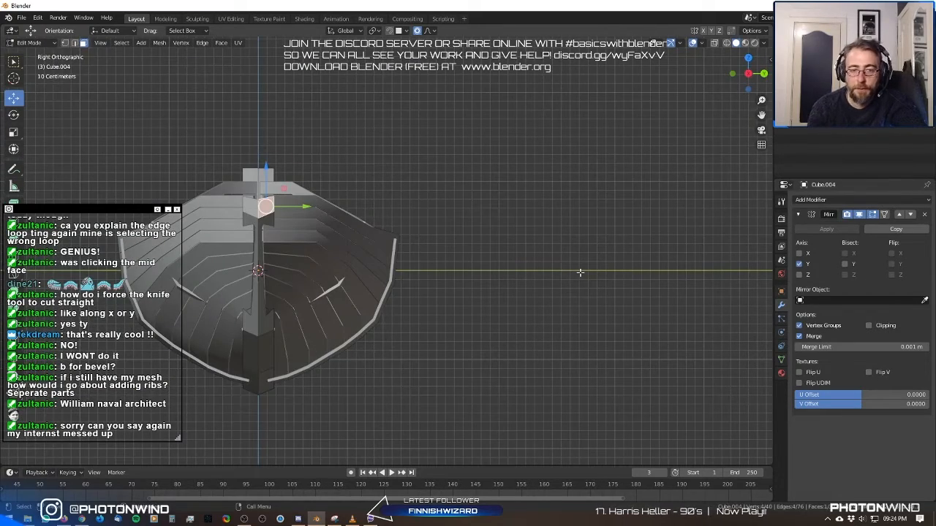
pyautogui.press('KP_0')
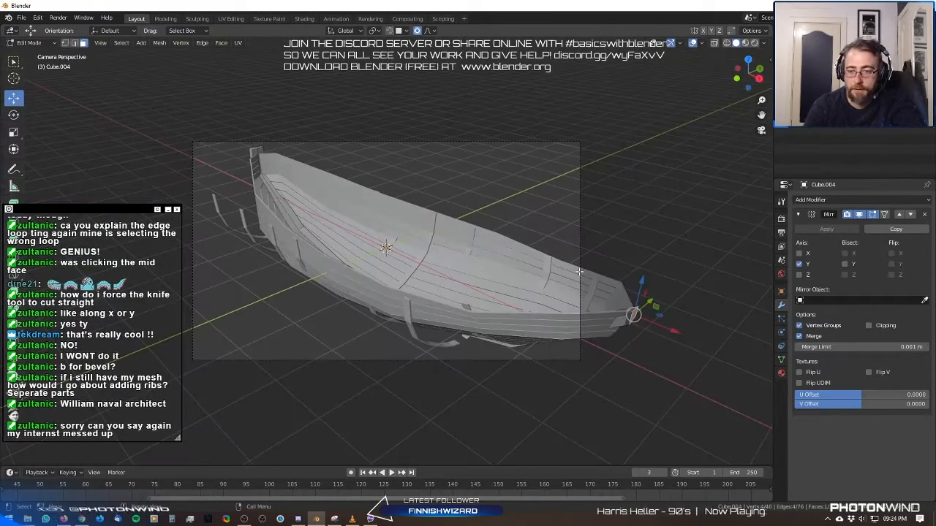
pyautogui.press('KP_3')
pyautogui.hotkey('shift', 'c')
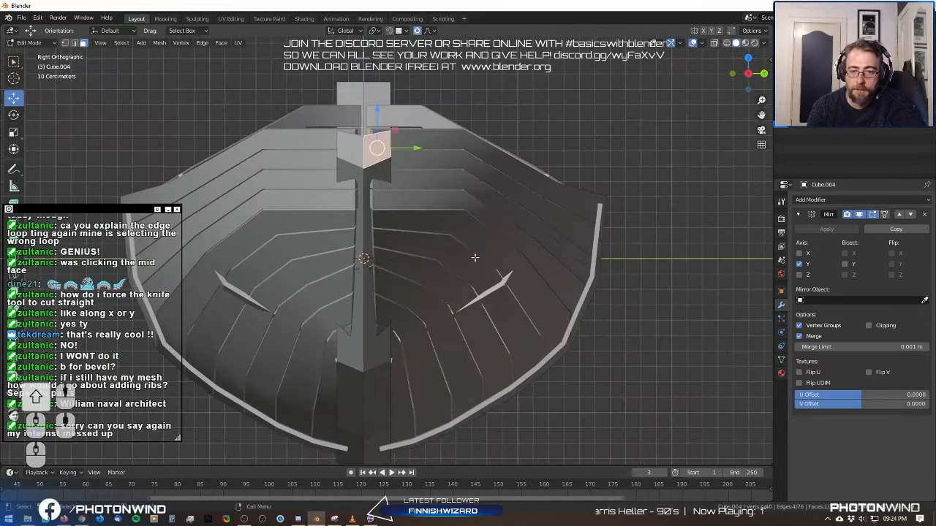
pyautogui.moveTo(378, 110); pyautogui.dragTo(388, 182)
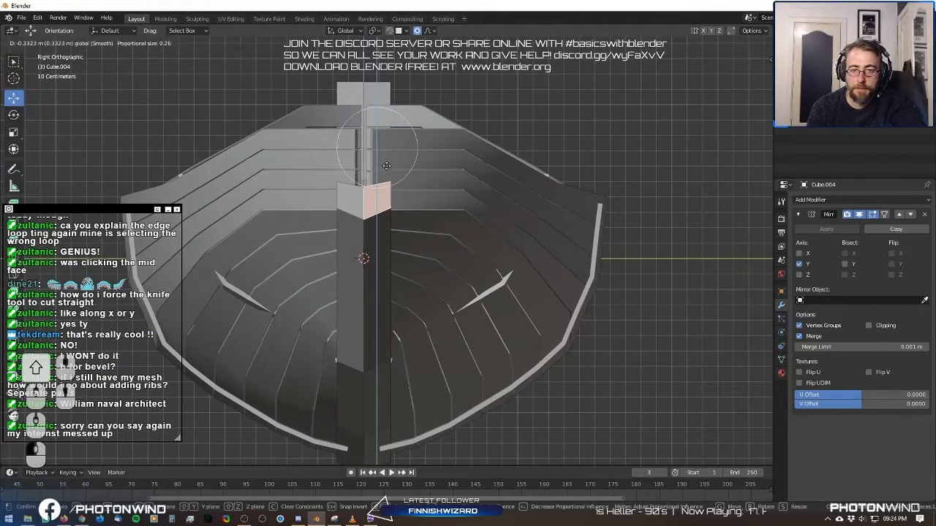
pyautogui.click(386, 165)
# In front view, move the keel's end face back toward the front edge of the hull planks.
pyautogui.moveTo(386, 165); pyautogui.dragTo(403, 212, button='middle')
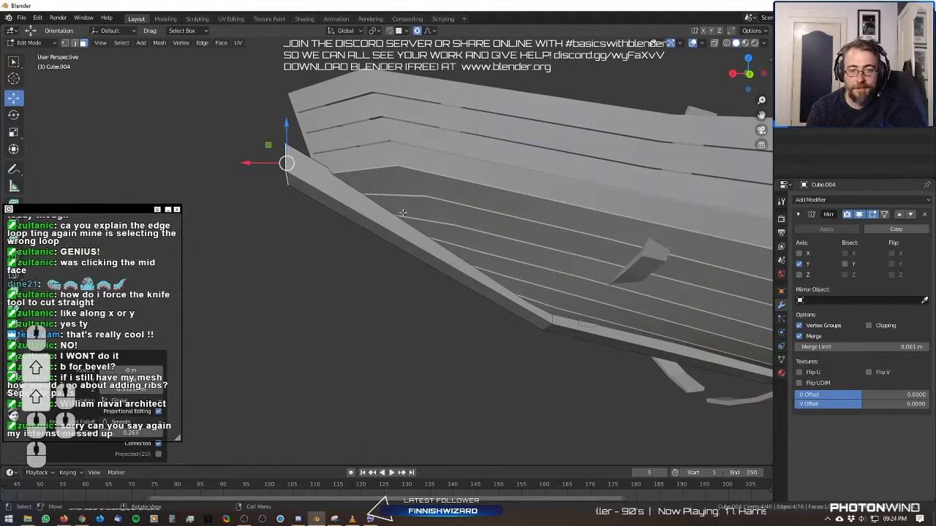
pyautogui.press('KP_1')
pyautogui.scroll(2, 606, 164)
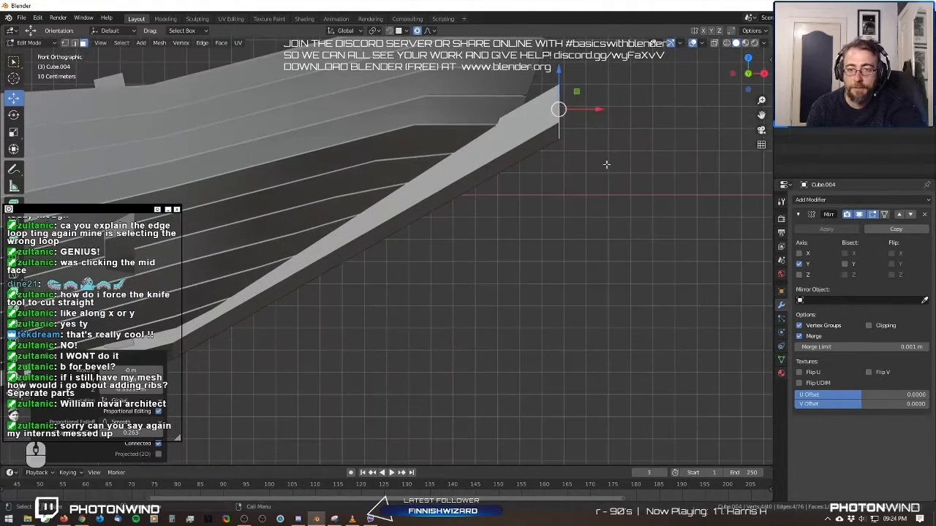
pyautogui.press('g')
pyautogui.click(563, 194)
# Extrude the keel's end face about 0.24 m, tilt it, and raise it above the planks to form the stem post.
pyautogui.keyDown('shift'); pyautogui.moveTo(564, 195); pyautogui.dragTo(551, 318, button='middle'); pyautogui.keyUp('shift')
pyautogui.press('e')
pyautogui.click(618, 258)
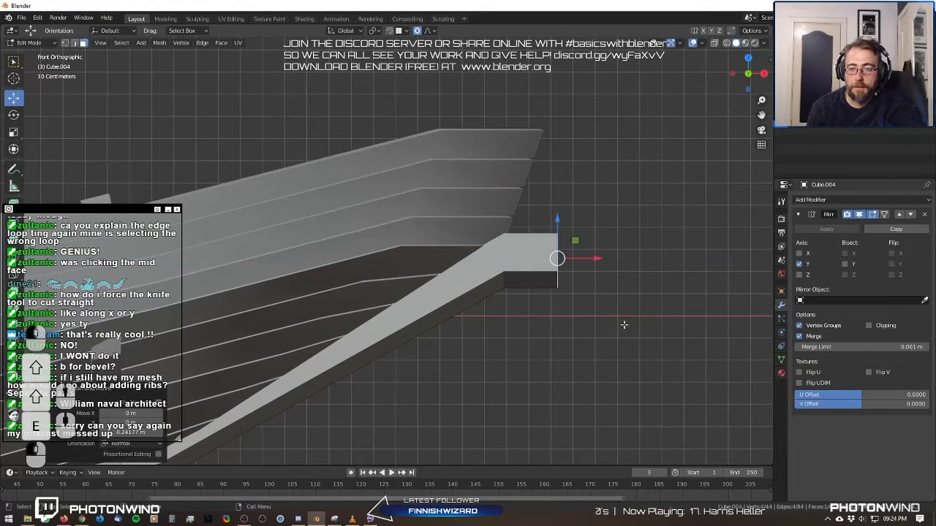
pyautogui.press('r')
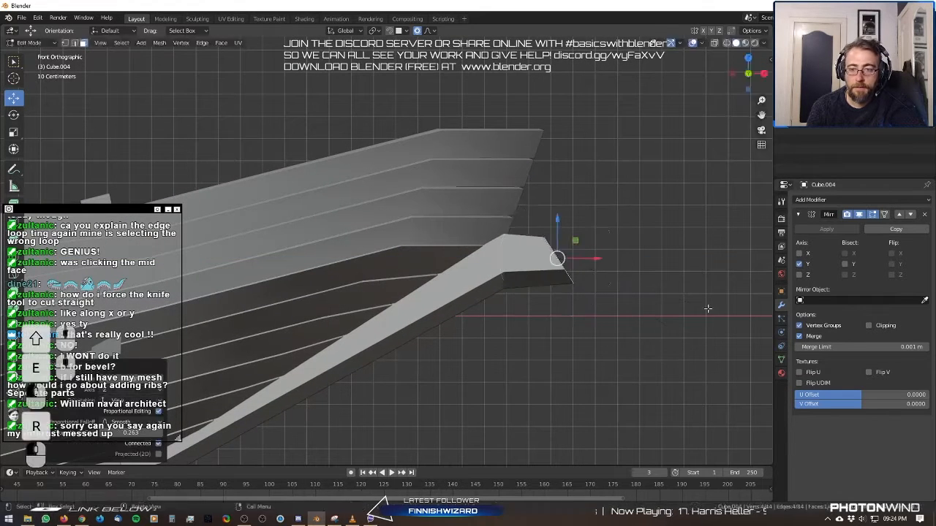
pyautogui.press('g')
pyautogui.click(700, 147)
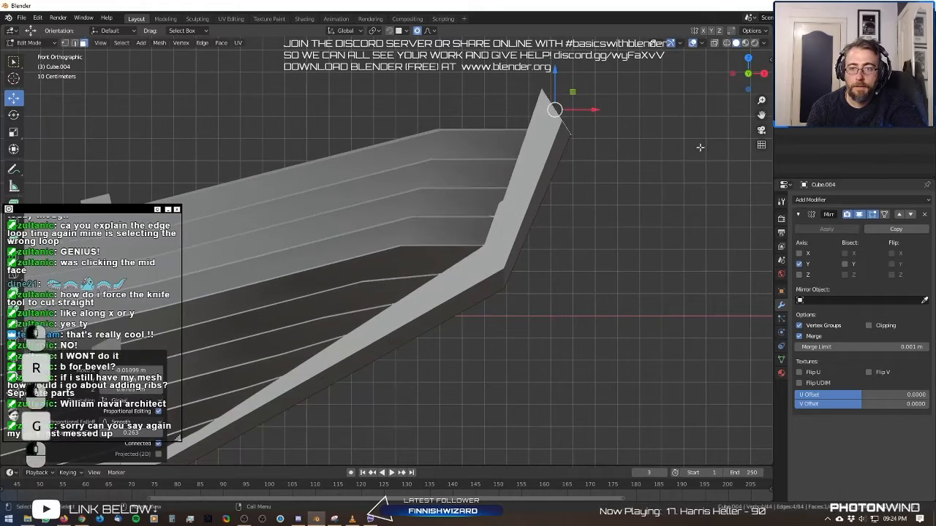
# Scale the whole keel and stem object narrower along the global Y axis in Object Mode.
pyautogui.scroll(-6, 700, 148)
pyautogui.press('Tab')
pyautogui.moveTo(576, 242); pyautogui.dragTo(448, 150, button='middle')
pyautogui.keyDown('shift'); pyautogui.moveTo(441, 292); pyautogui.dragTo(444, 183, button='middle'); pyautogui.keyUp('shift')
pyautogui.scroll(-3, 447, 220)
pyautogui.moveTo(450, 260); pyautogui.dragTo(614, 336, button='middle')
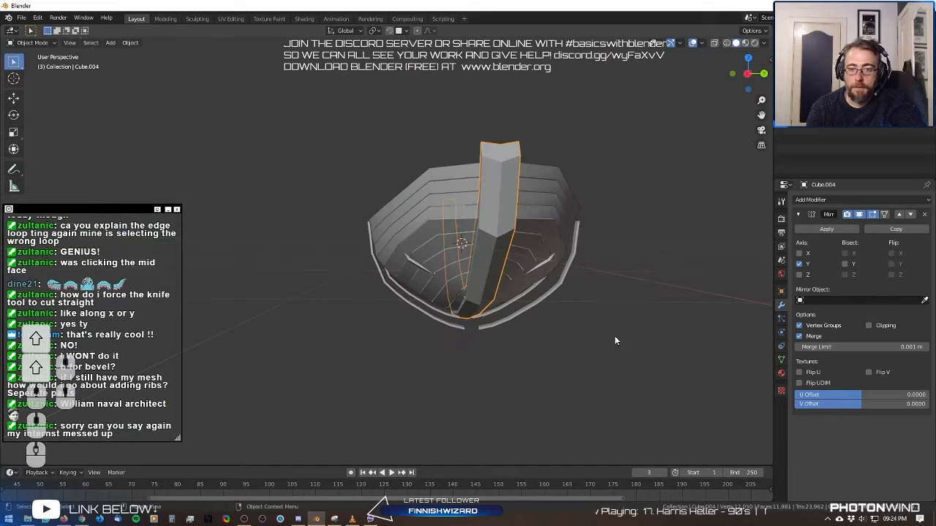
pyautogui.press('Tab')
pyautogui.press('a')
pyautogui.press('Tab')
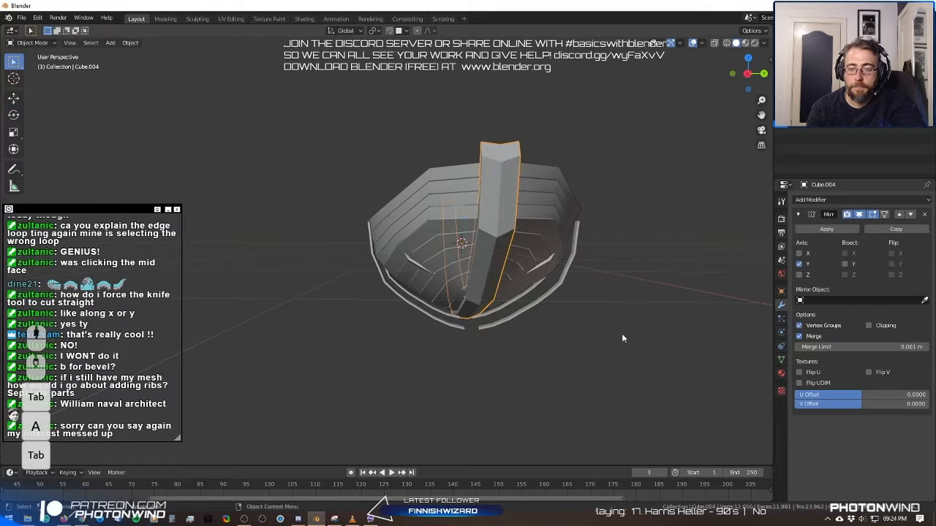
pyautogui.press('s')
pyautogui.press('x')
pyautogui.press('z')
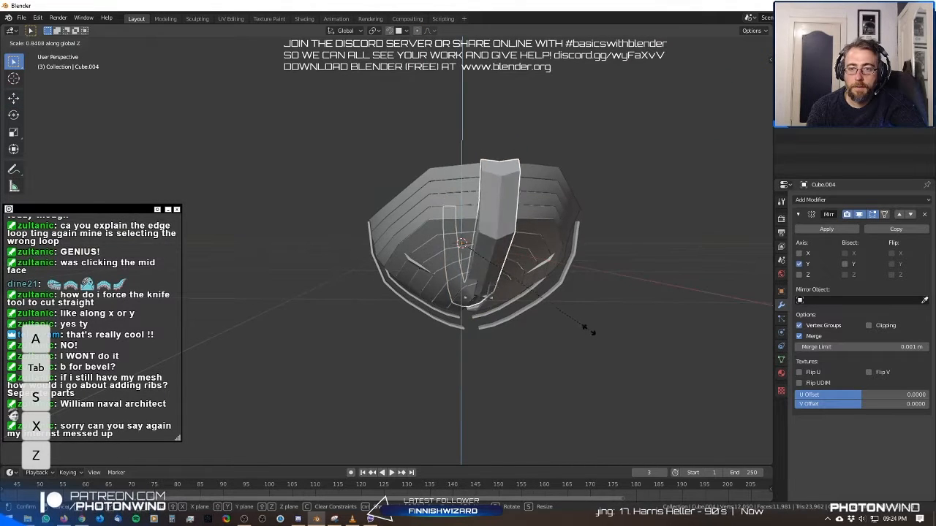
pyautogui.press('y')
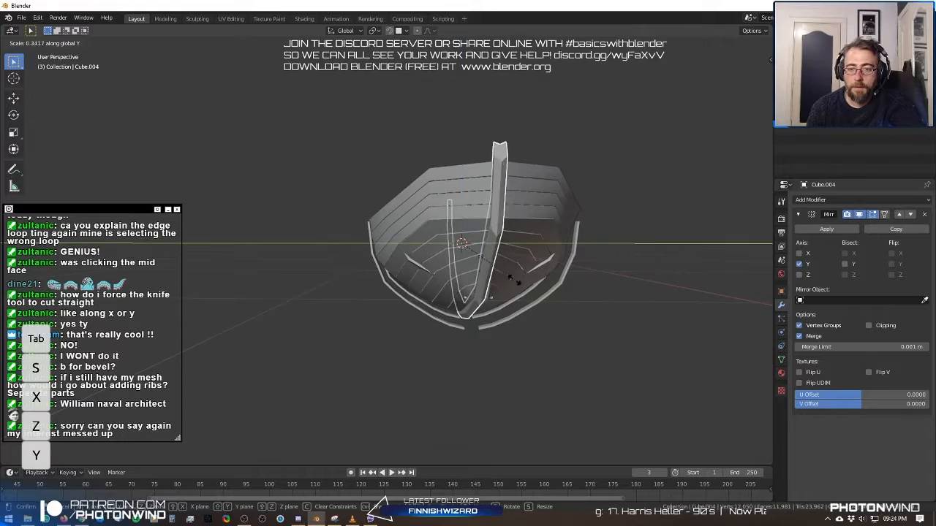
pyautogui.click(533, 283)
# Clear the mesh selection and examine how the narrowed keel and stem sit against the hull.
pyautogui.press('Tab')
pyautogui.moveTo(534, 284); pyautogui.dragTo(414, 283, button='middle')
pyautogui.click(343, 161)
pyautogui.scroll(3, 459, 288)
pyautogui.scroll(-8, 366, 169)
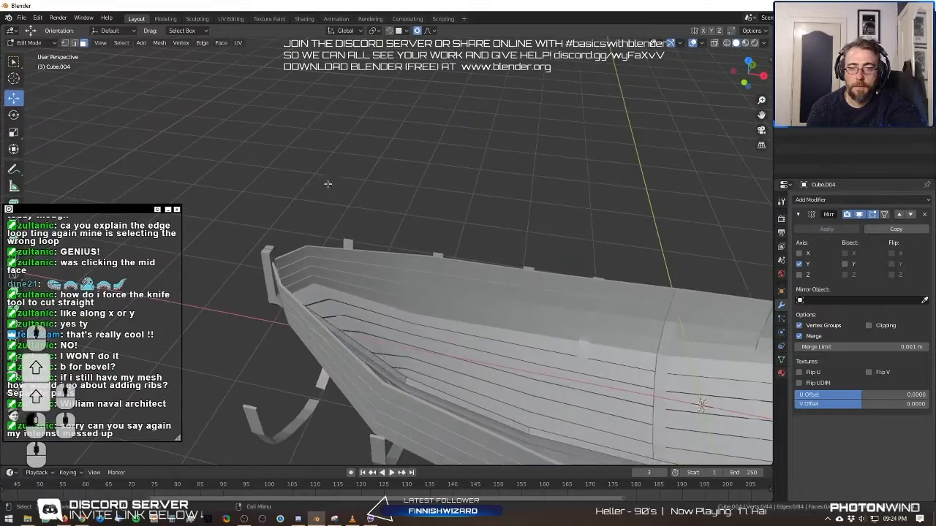
pyautogui.press('Tab')
pyautogui.moveTo(320, 173); pyautogui.dragTo(479, 204, button='middle')
pyautogui.scroll(6, 461, 216)
pyautogui.moveTo(437, 232); pyautogui.dragTo(468, 268, button='middle')
pyautogui.moveTo(625, 149); pyautogui.dragTo(645, 133, button='middle')
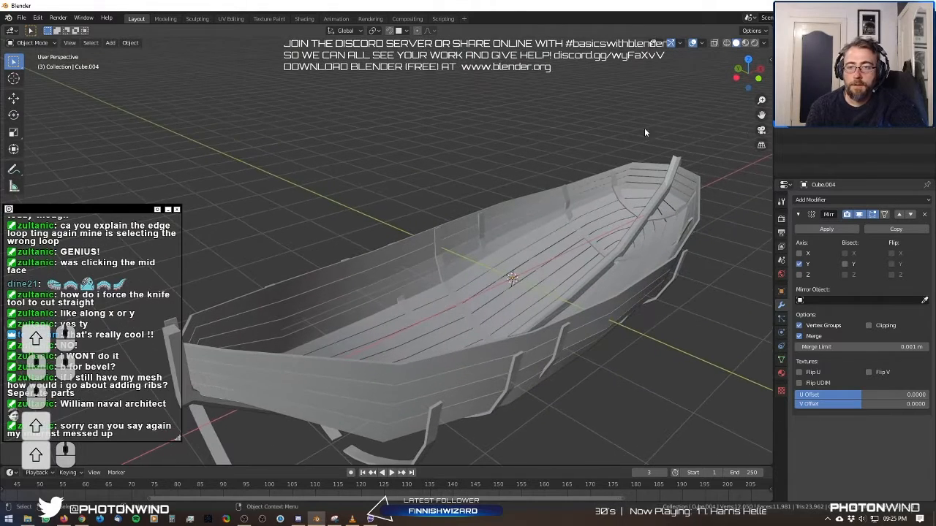
# Preview the boat in rendered shading and examine the planks, ribs and stem from several sides.
pyautogui.click(761, 45)
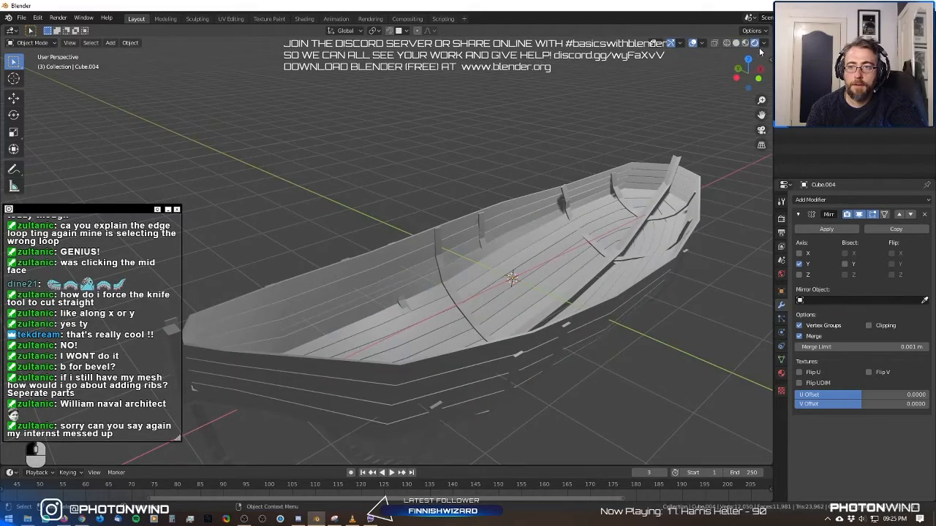
pyautogui.moveTo(541, 158); pyautogui.dragTo(366, 252, button='middle')
pyautogui.scroll(3, 482, 211)
pyautogui.scroll(-4, 459, 221)
pyautogui.moveTo(378, 247); pyautogui.dragTo(80, 212, button='middle')
pyautogui.scroll(2, 208, 218)
pyautogui.keyDown('shift'); pyautogui.moveTo(209, 220); pyautogui.dragTo(222, 283, button='middle'); pyautogui.keyUp('shift')
pyautogui.keyDown('shift'); pyautogui.moveTo(253, 255); pyautogui.dragTo(329, 220, button='middle'); pyautogui.keyUp('shift')
pyautogui.scroll(3, 254, 188)
pyautogui.scroll(-4, 259, 193)
pyautogui.scroll(3, 340, 213)
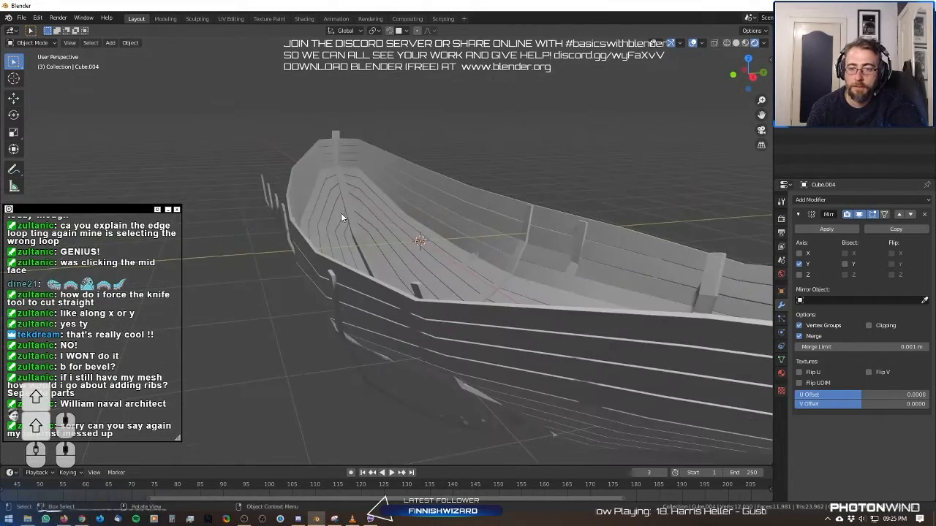
pyautogui.scroll(-2, 344, 212)
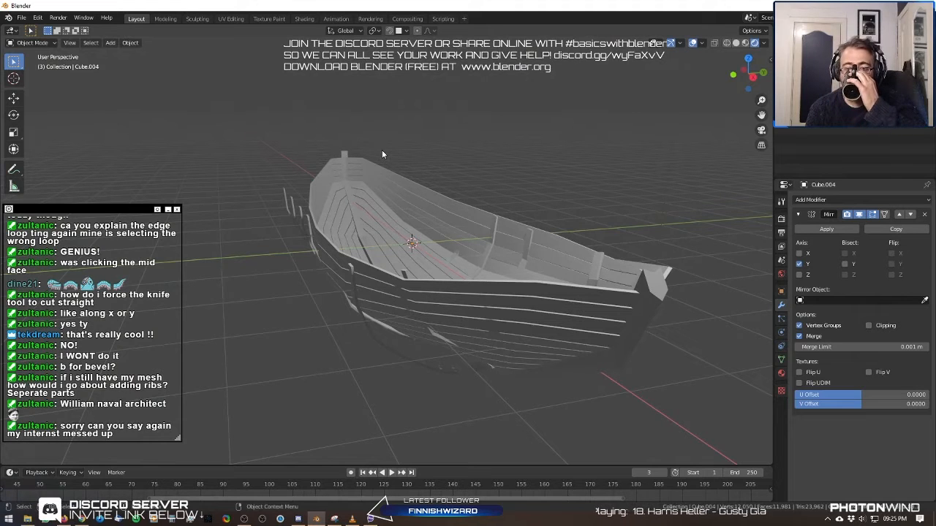
# Inspect the boat in wireframe shading and return the viewport to solid shading.
pyautogui.click(726, 42)
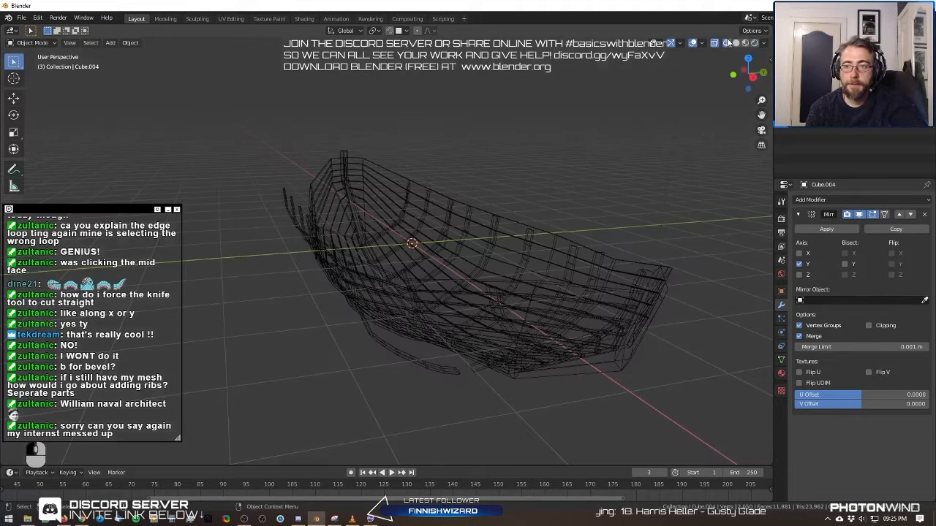
pyautogui.moveTo(649, 96)
pyautogui.mouseDown(button='middle')
pyautogui.moveTo(614, 138)
pyautogui.moveTo(562, 174)
pyautogui.moveTo(585, 157)
pyautogui.moveTo(567, 167)
pyautogui.mouseUp(button='middle')
pyautogui.click(735, 42)
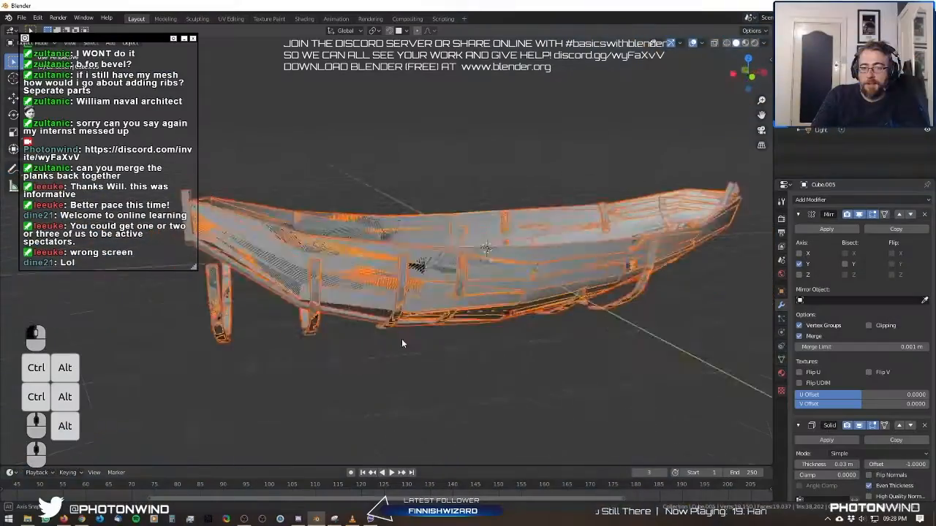
# Undo the last three changes to the boat and inspect the hull planks inside and out.
pyautogui.moveTo(401, 343); pyautogui.dragTo(362, 344, button='middle')
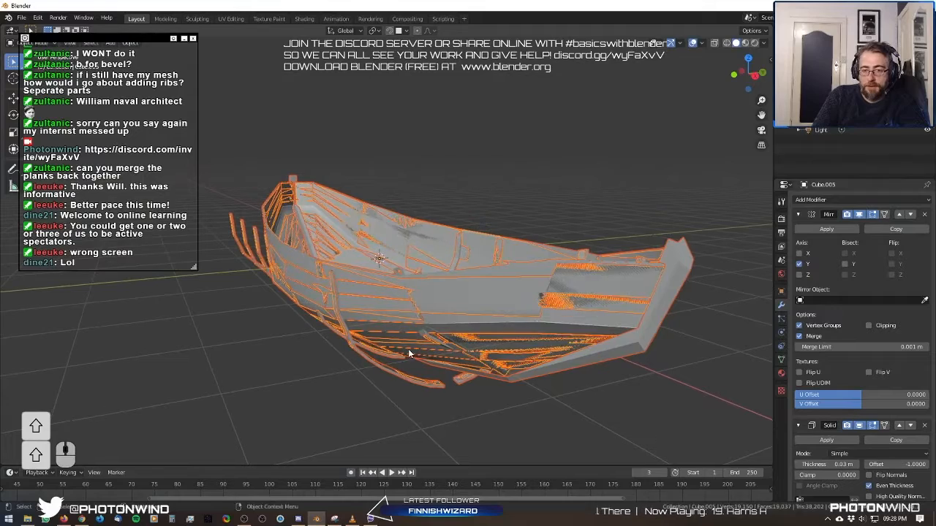
pyautogui.hotkey('ctrl', 'z')
pyautogui.hotkey('ctrl', 'z')
pyautogui.hotkey('ctrl', 'z')
pyautogui.moveTo(424, 354)
pyautogui.mouseDown(button='middle')
pyautogui.moveTo(487, 343)
pyautogui.moveTo(421, 352)
pyautogui.mouseUp(button='middle')
pyautogui.scroll(-4, 431, 347)
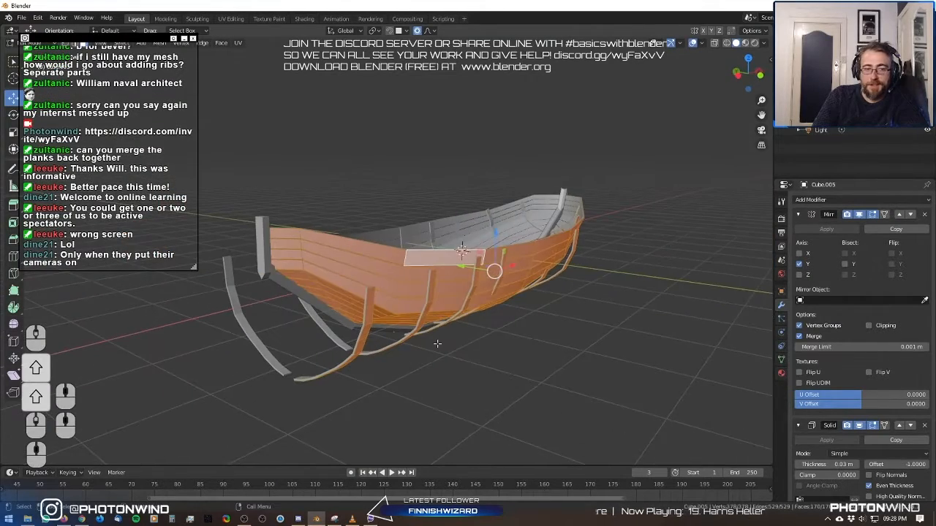
pyautogui.scroll(3, 448, 307)
pyautogui.moveTo(443, 323); pyautogui.dragTo(302, 326, button='middle')
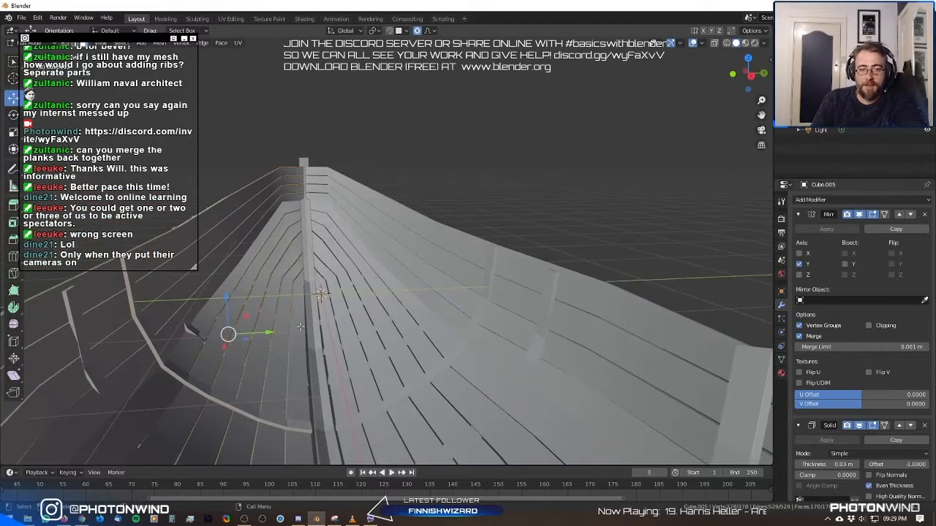
# Switch to the #basicswithblender channel in Discord.
pyautogui.moveTo(297, 519)
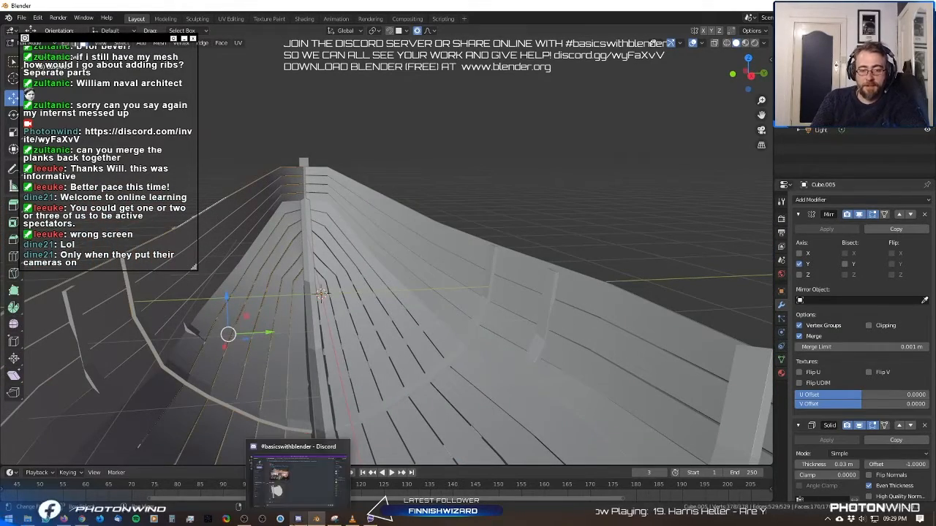
pyautogui.click(311, 482)
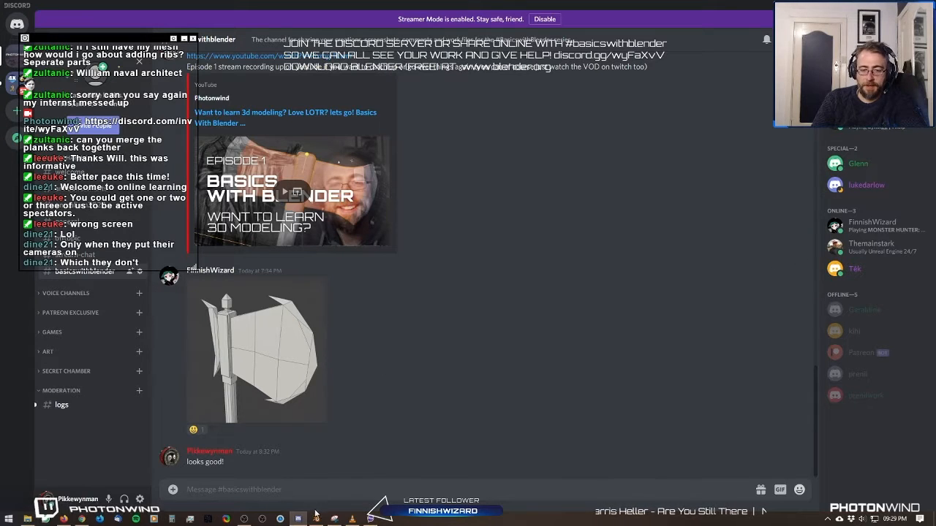
# Switch to Blender and merge the outer hull mesh's vertices by distance with a merge distance of 0.00001 m.
pyautogui.moveTo(318, 519)
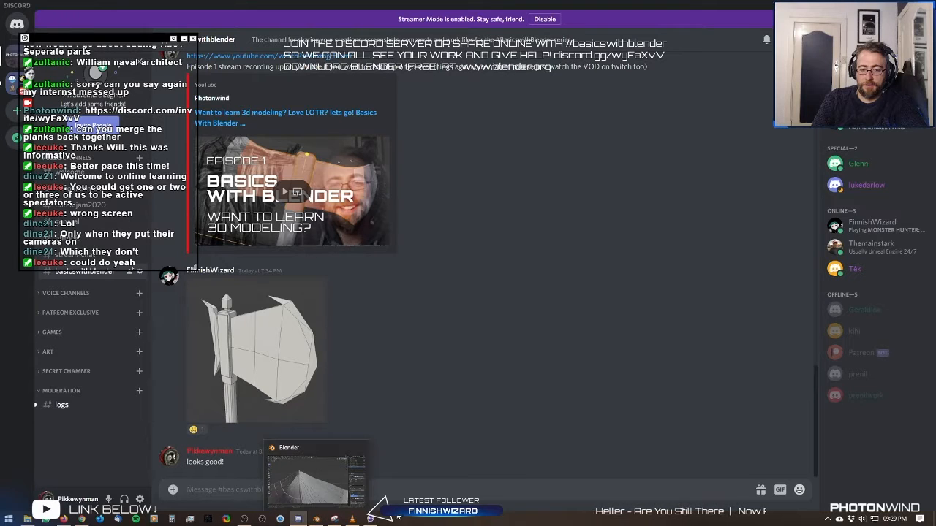
pyautogui.moveTo(370, 517)
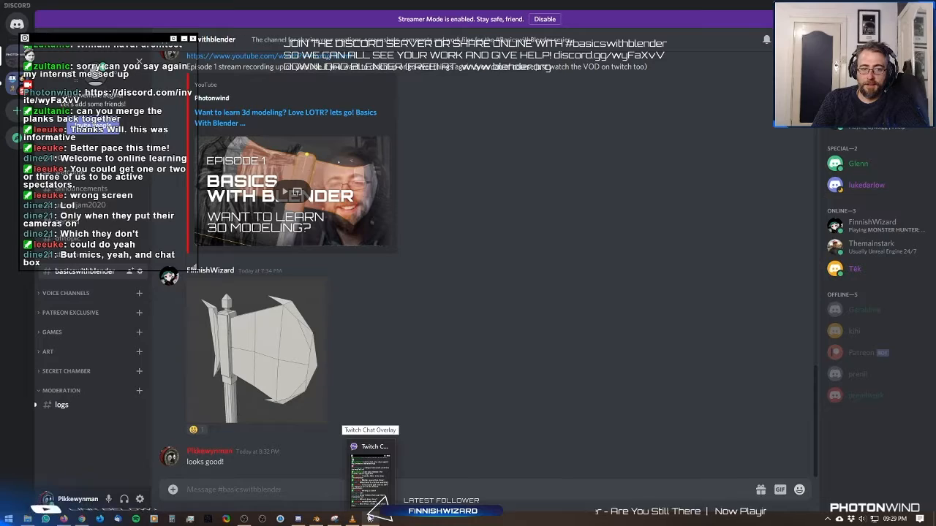
pyautogui.click(318, 519)
pyautogui.moveTo(391, 289); pyautogui.dragTo(496, 285, button='middle')
pyautogui.press('m')
pyautogui.click(567, 313)
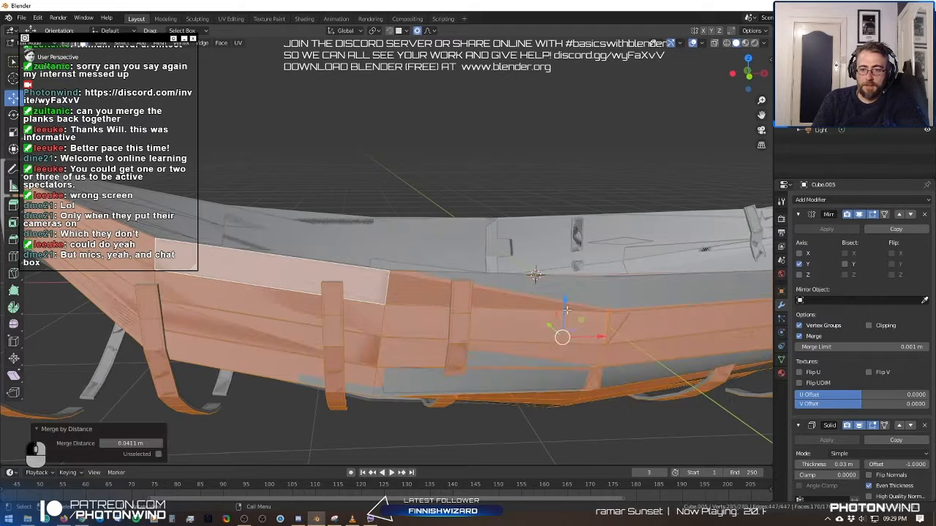
pyautogui.moveTo(124, 443); pyautogui.dragTo(102, 444)
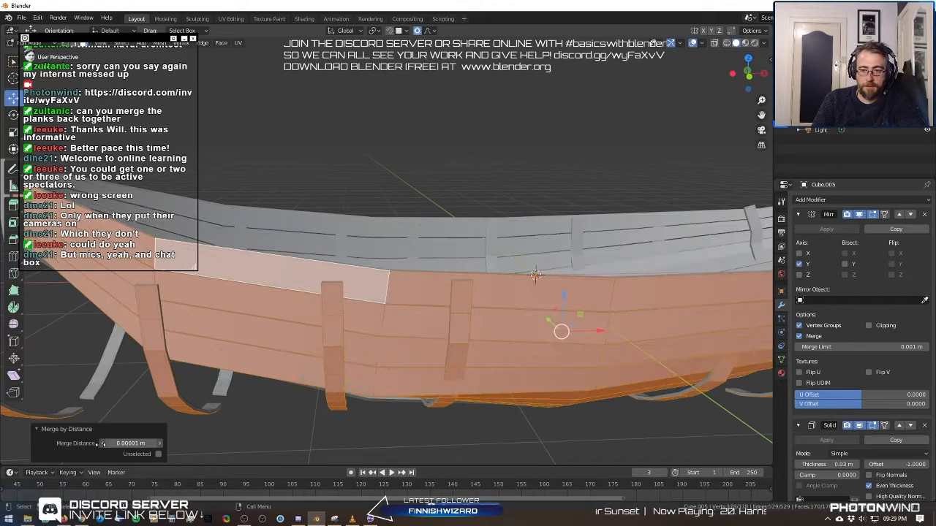
# Deselect the plank loops of the hull mesh and delete the faces that remain selected, including the ribs.
pyautogui.press('Tab')
pyautogui.moveTo(391, 341); pyautogui.dragTo(273, 326, button='middle')
pyautogui.press('Tab')
pyautogui.keyDown('alt'); pyautogui.keyDown('shift'); pyautogui.click(275, 296); pyautogui.keyUp('shift'); pyautogui.keyUp('alt')
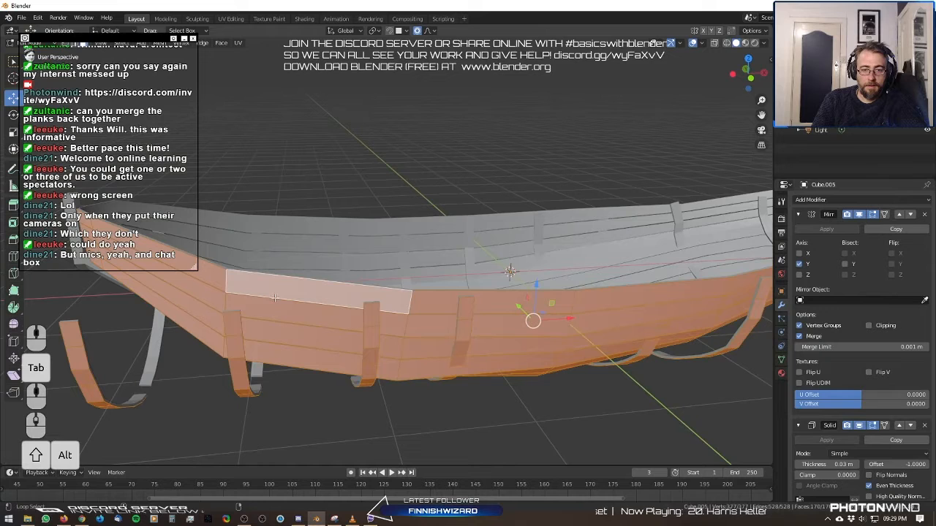
pyautogui.keyDown('alt'); pyautogui.keyDown('shift'); pyautogui.click(223, 281); pyautogui.keyUp('shift'); pyautogui.keyUp('alt')
pyautogui.keyDown('alt'); pyautogui.keyDown('shift'); pyautogui.click(222, 304); pyautogui.keyUp('shift'); pyautogui.keyUp('alt')
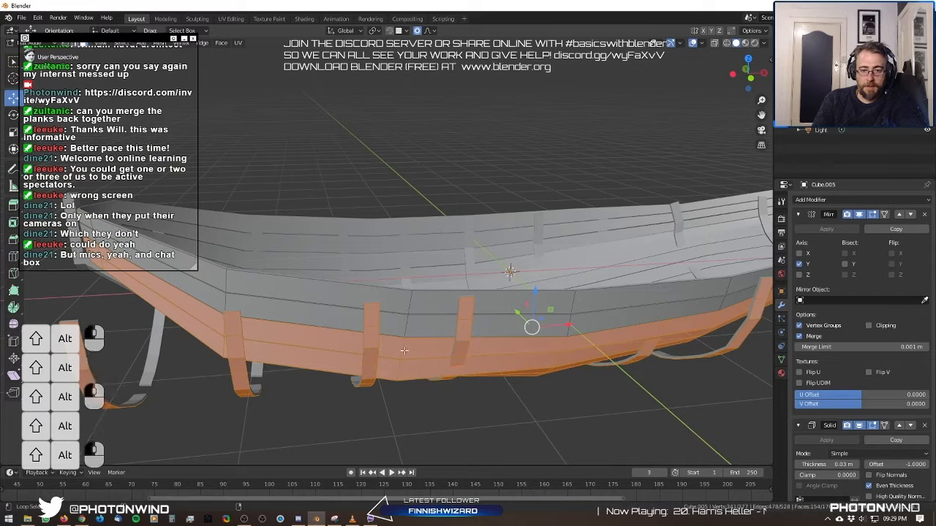
pyautogui.moveTo(404, 350); pyautogui.dragTo(297, 429, button='middle')
pyautogui.press('x')
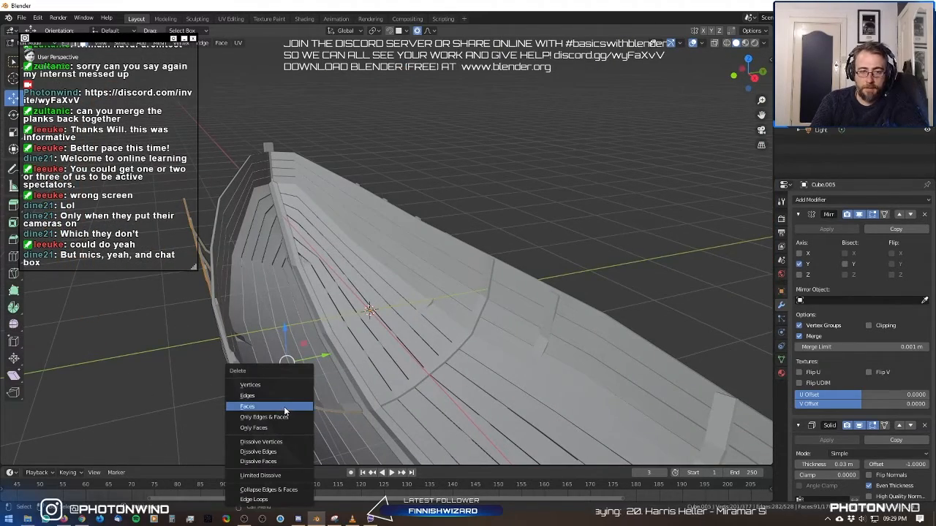
pyautogui.click(286, 407)
pyautogui.moveTo(339, 331); pyautogui.dragTo(428, 292, button='middle')
pyautogui.press('Tab')
pyautogui.press('Tab')
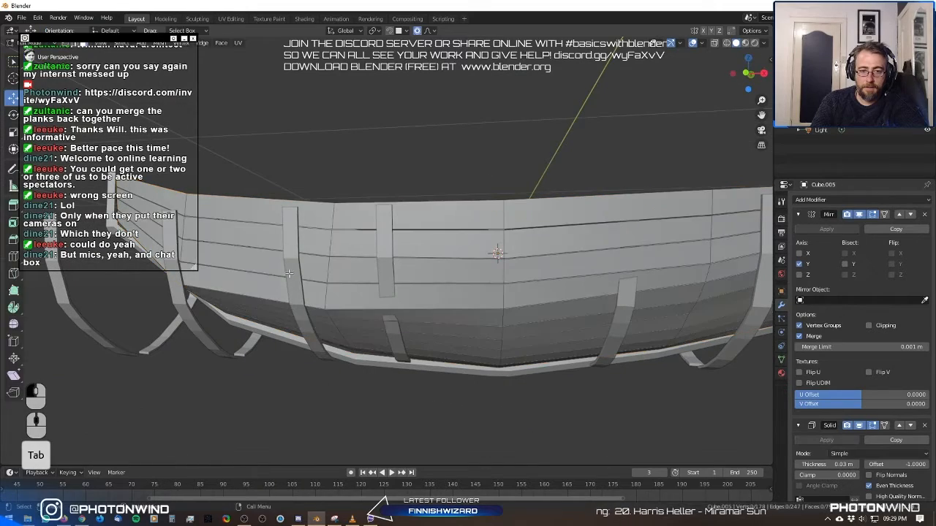
# Edit the overlapping hull object that still carries ribs, select its rib face loops and delete them.
pyautogui.click(287, 271)
pyautogui.press('Tab')
pyautogui.click(289, 271)
pyautogui.press('Tab')
pyautogui.scroll(-2, 292, 285)
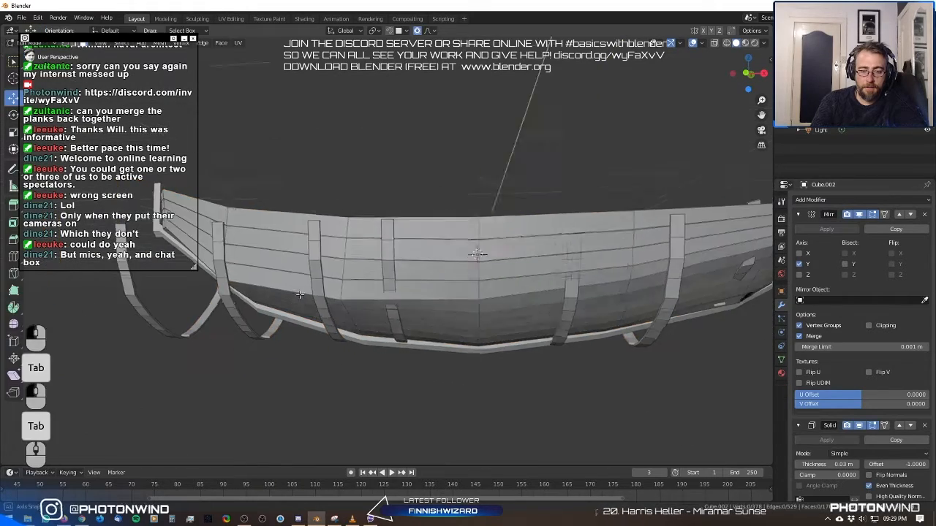
pyautogui.moveTo(296, 291); pyautogui.dragTo(242, 372, button='middle')
pyautogui.moveTo(204, 335); pyautogui.dragTo(269, 380)
pyautogui.moveTo(269, 382); pyautogui.dragTo(253, 310, button='middle')
pyautogui.keyDown('alt'); pyautogui.keyDown('shift'); pyautogui.click(213, 282); pyautogui.keyUp('shift'); pyautogui.keyUp('alt')
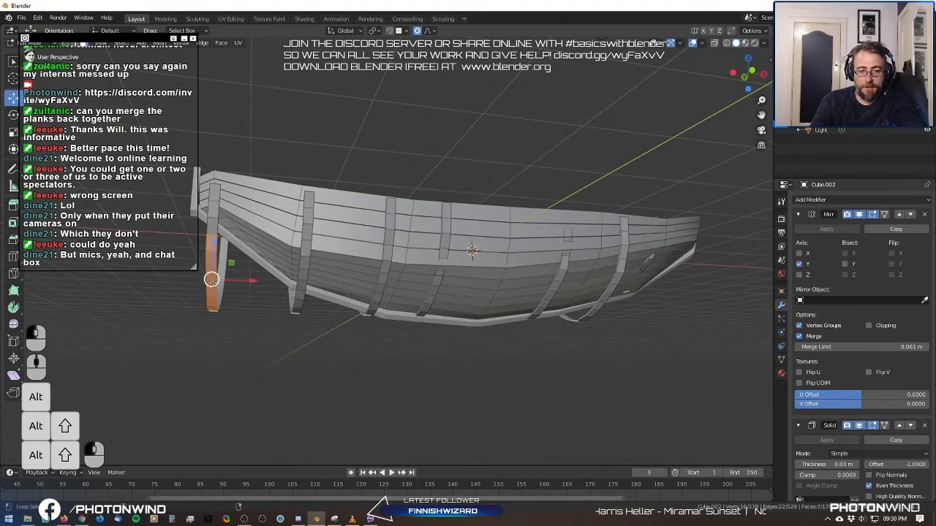
pyautogui.keyDown('alt'); pyautogui.keyDown('shift'); pyautogui.click(299, 300); pyautogui.keyUp('shift'); pyautogui.keyUp('alt')
pyautogui.keyDown('shift'); pyautogui.click(212, 212); pyautogui.keyUp('shift')
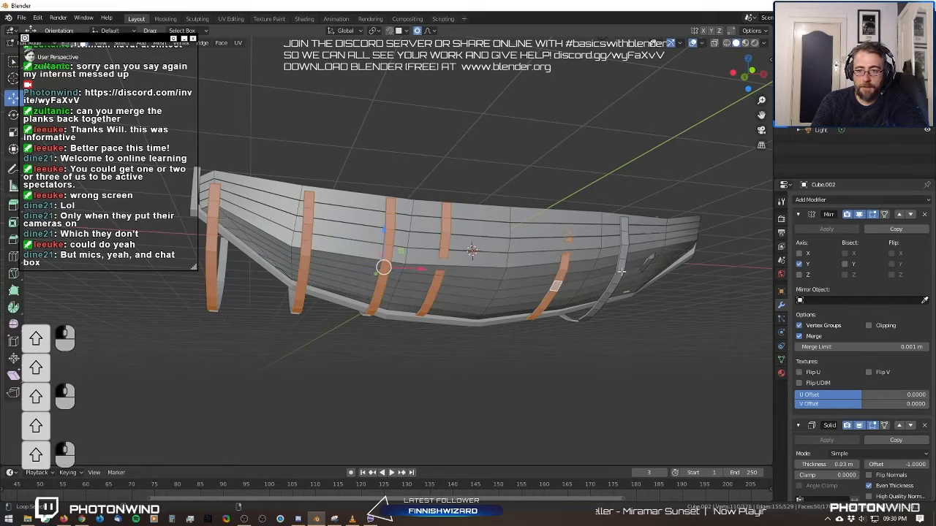
pyautogui.keyDown('alt'); pyautogui.keyDown('shift'); pyautogui.click(625, 278); pyautogui.keyUp('shift'); pyautogui.keyUp('alt')
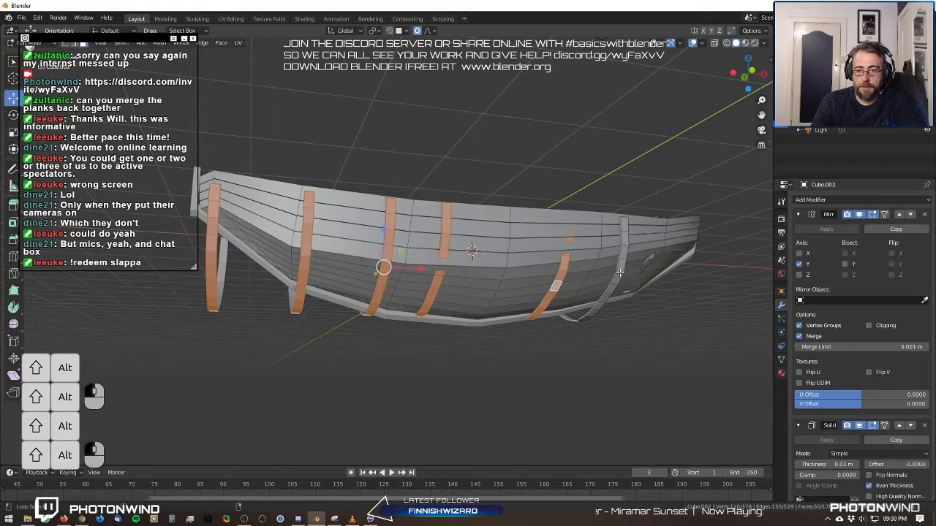
pyautogui.moveTo(619, 272); pyautogui.dragTo(607, 289, button='middle')
pyautogui.keyDown('alt'); pyautogui.keyDown('shift'); pyautogui.click(620, 279); pyautogui.keyUp('shift'); pyautogui.keyUp('alt')
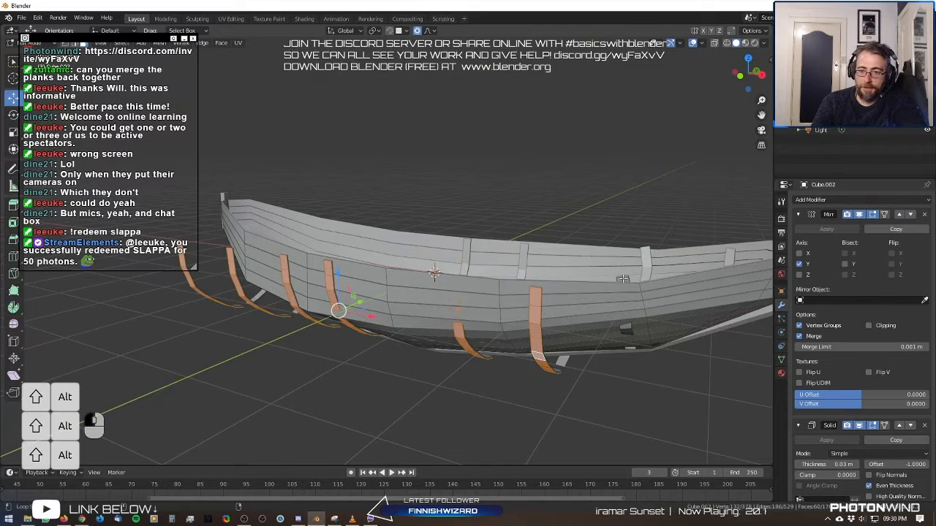
pyautogui.keyDown('alt'); pyautogui.keyDown('shift'); pyautogui.click(623, 278); pyautogui.keyUp('shift'); pyautogui.keyUp('alt')
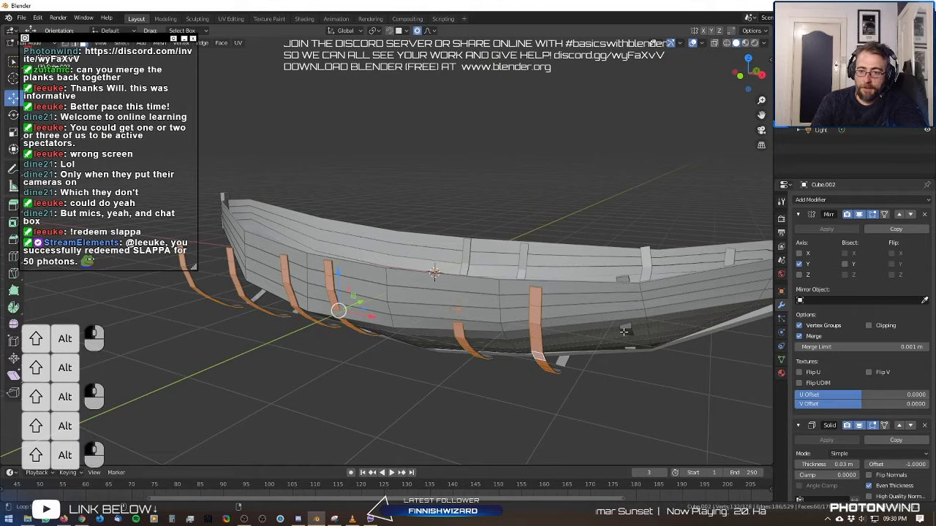
pyautogui.moveTo(600, 320); pyautogui.dragTo(465, 254, button='middle')
pyautogui.press('x')
pyautogui.click(520, 314)
pyautogui.press('Tab')
pyautogui.press('Tab')
# Try moving the overlapping hull objects in turn to tell them apart, cancelling each move.
pyautogui.scroll(4, 464, 254)
pyautogui.press('g')
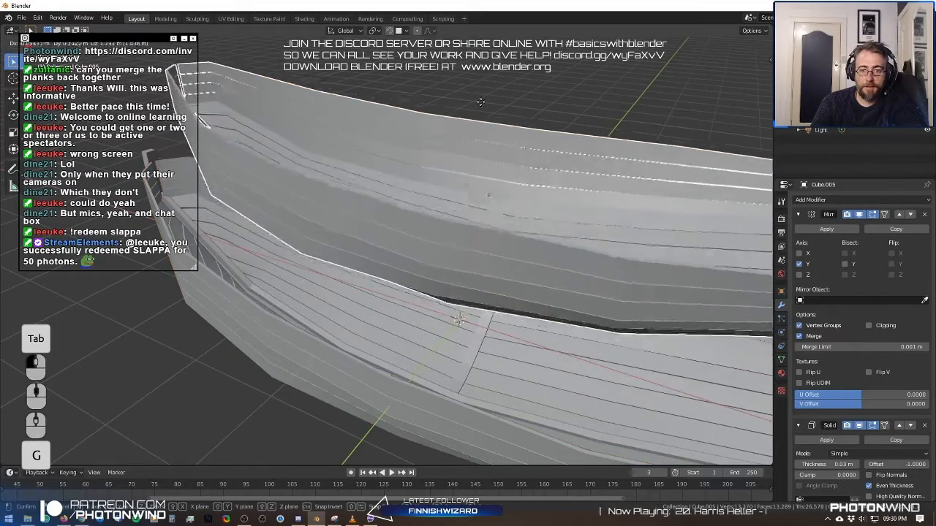
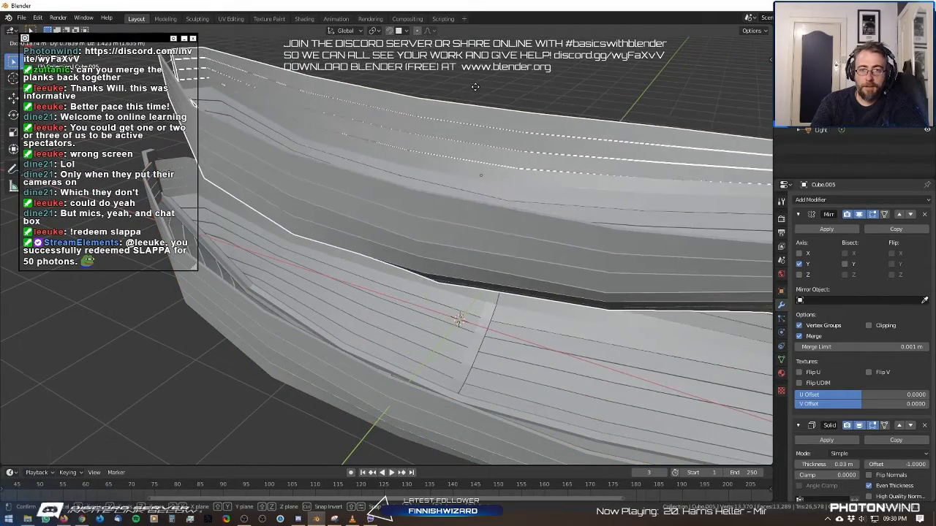
pyautogui.rightClick(373, 223)
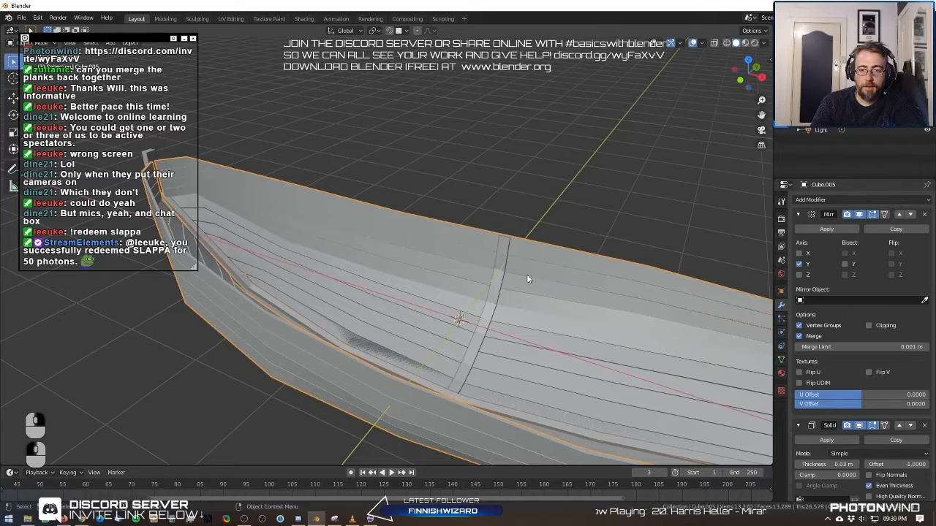
pyautogui.press('g')
pyautogui.rightClick(552, 123)
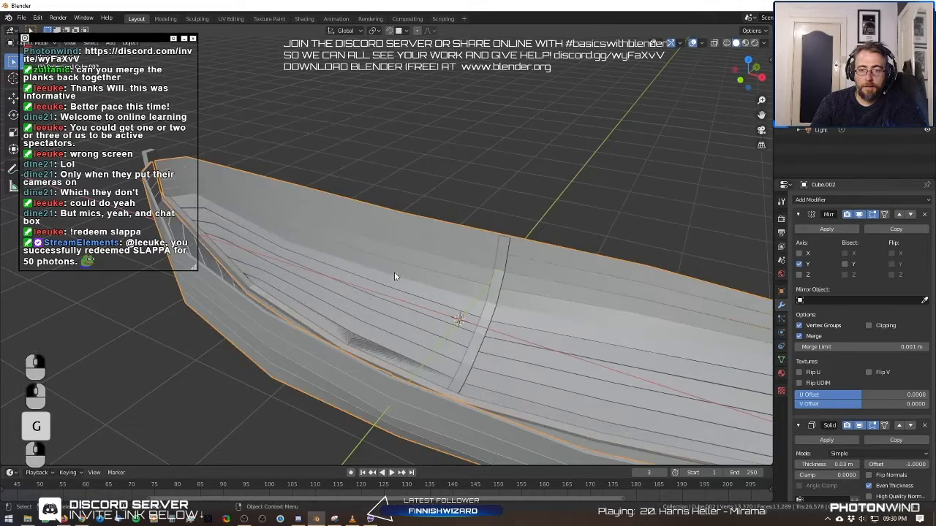
pyautogui.click(387, 268)
pyautogui.press('g')
pyautogui.rightClick(459, 154)
pyautogui.press('Tab')
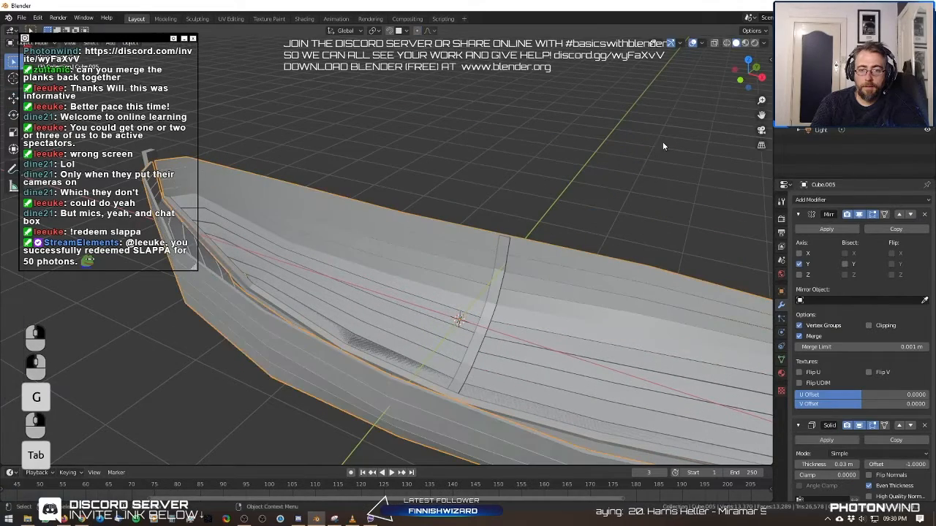
# Hide the keel and stem object and test-move the plank hull, cancelling the move.
pyautogui.click(927, 95)
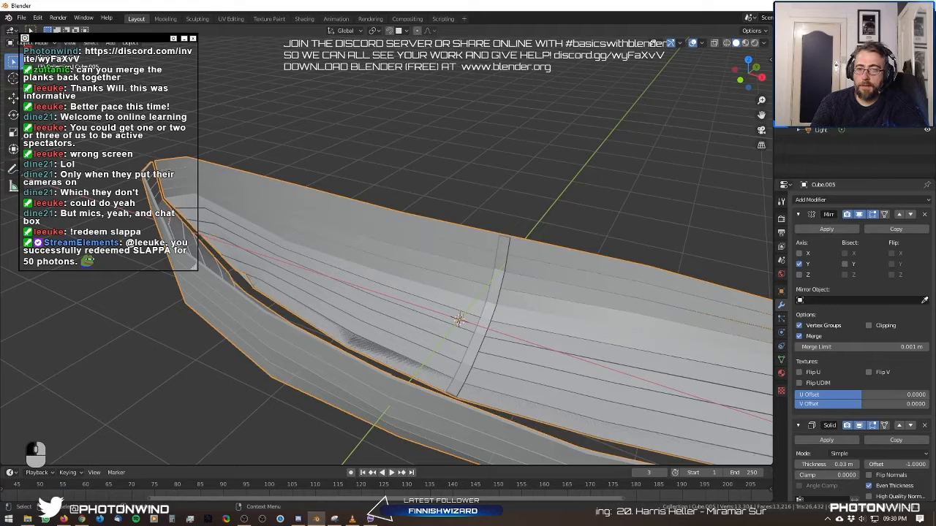
pyautogui.press('g')
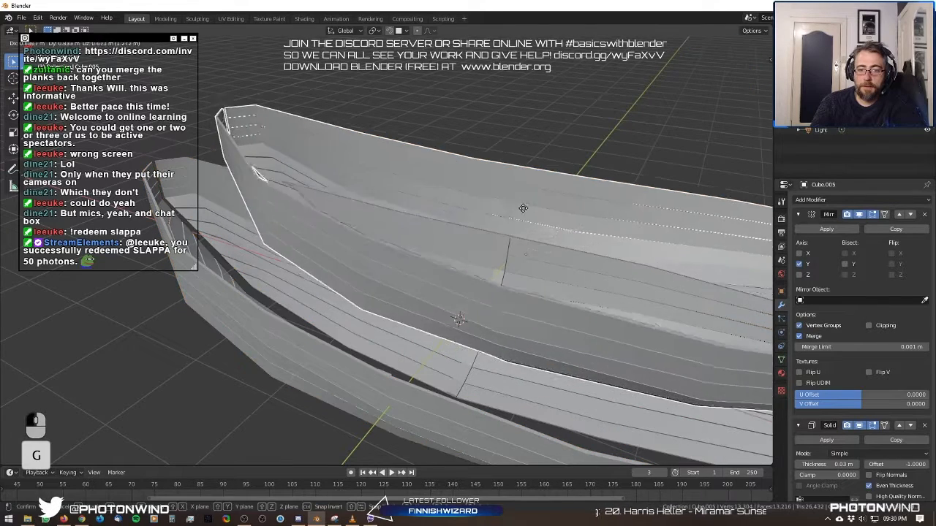
pyautogui.press('Escape')
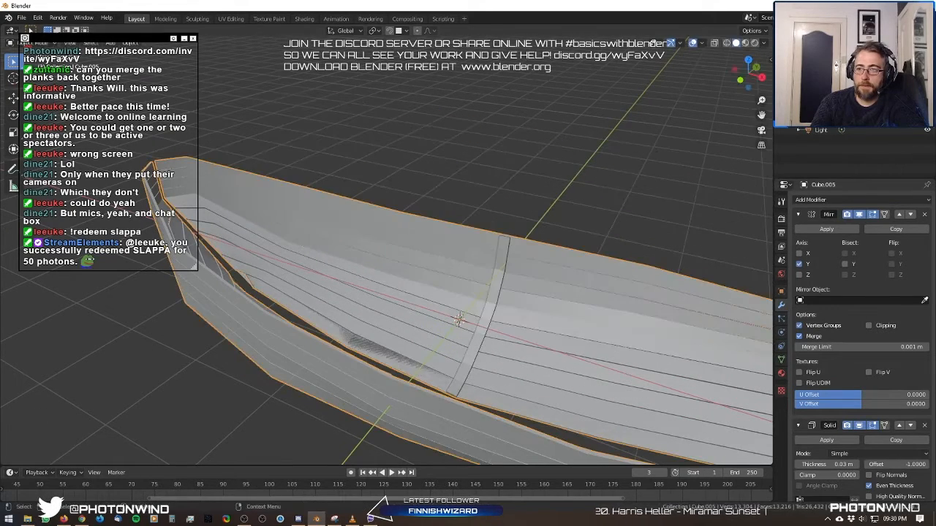
pyautogui.press('g')
pyautogui.rightClick(602, 188)
# Select all plank faces of the hull and merge their vertices by distance at 0.0081 m, then clear the selection.
pyautogui.press('Tab')
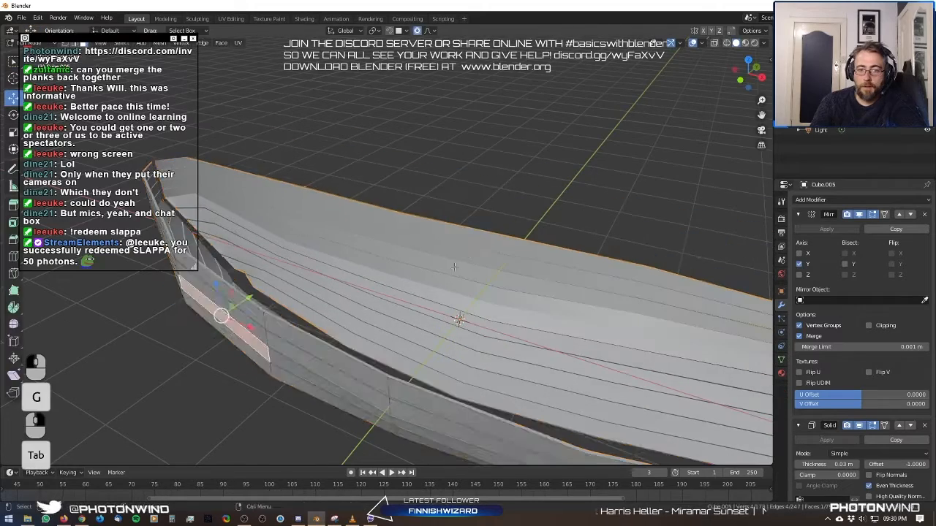
pyautogui.press('a')
pyautogui.moveTo(468, 252); pyautogui.dragTo(512, 275, button='middle')
pyautogui.press('space')
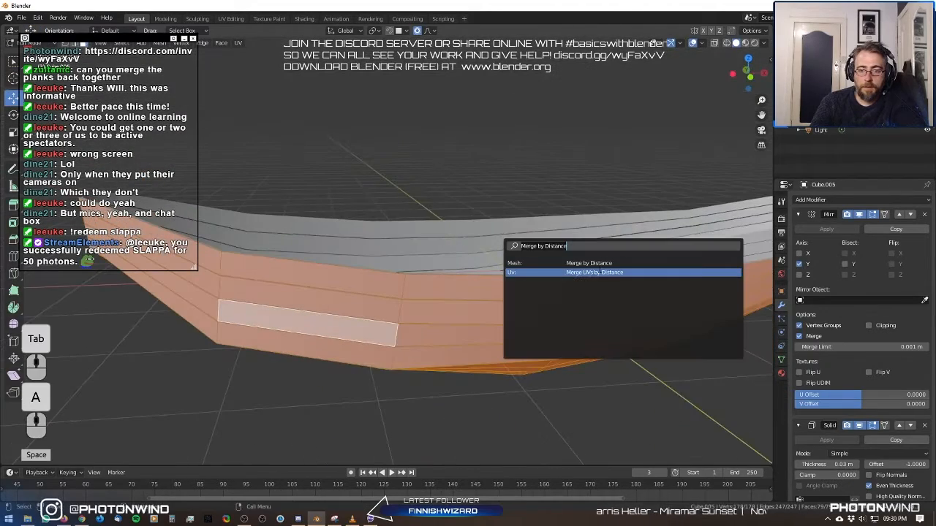
pyautogui.click(563, 270)
pyautogui.keyDown('shift'); pyautogui.moveTo(130, 443); pyautogui.dragTo(134, 444); pyautogui.keyUp('shift')
pyautogui.moveTo(530, 350); pyautogui.dragTo(539, 326, button='middle')
pyautogui.scroll(4, 539, 326)
pyautogui.moveTo(498, 302); pyautogui.dragTo(555, 277, button='middle')
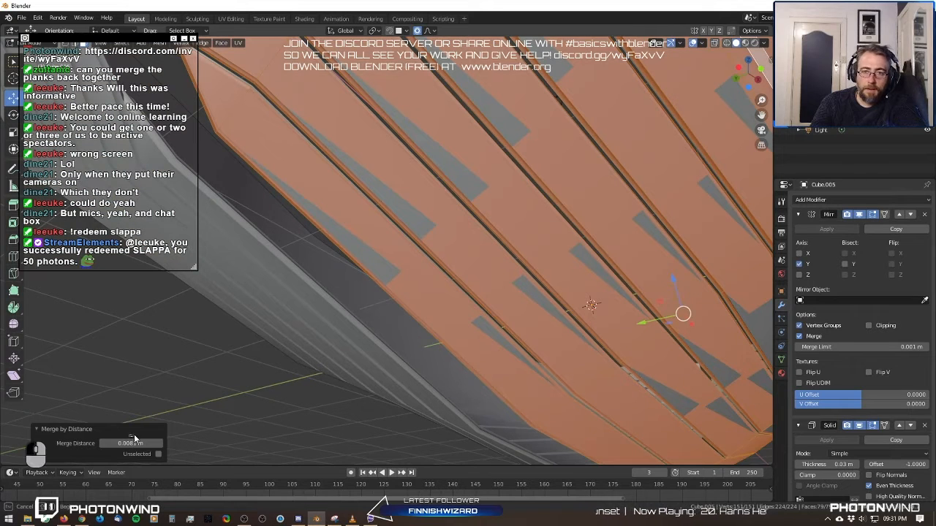
pyautogui.click(190, 397)
# Select the lower plank loops along the hull's bottom and merge their vertices by distance at 0.0271 m.
pyautogui.scroll(-5, 314, 302)
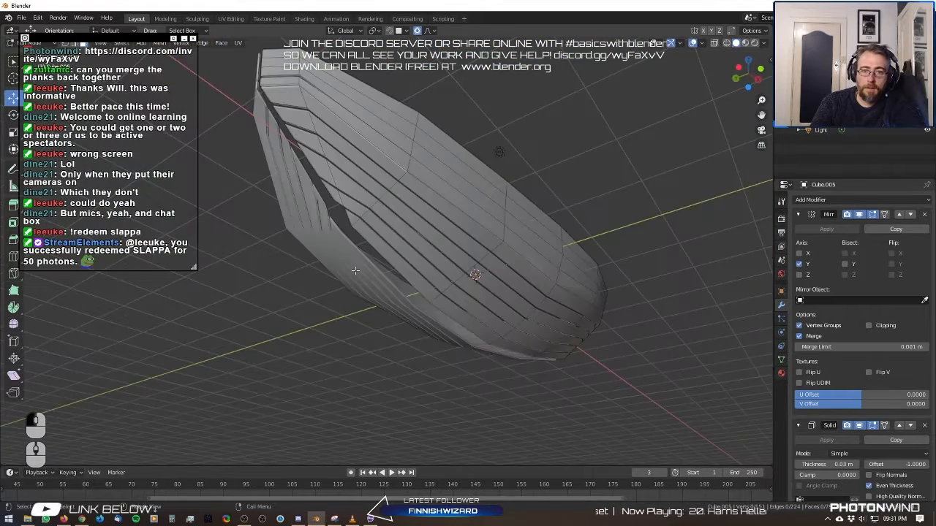
pyautogui.scroll(1, 314, 301)
pyautogui.keyDown('alt'); pyautogui.keyDown('shift'); pyautogui.click(407, 154); pyautogui.keyUp('shift'); pyautogui.keyUp('alt')
pyautogui.keyDown('alt'); pyautogui.keyDown('shift'); pyautogui.click(386, 176); pyautogui.keyUp('shift'); pyautogui.keyUp('alt')
pyautogui.keyDown('alt'); pyautogui.keyDown('shift'); pyautogui.click(382, 183); pyautogui.keyUp('shift'); pyautogui.keyUp('alt')
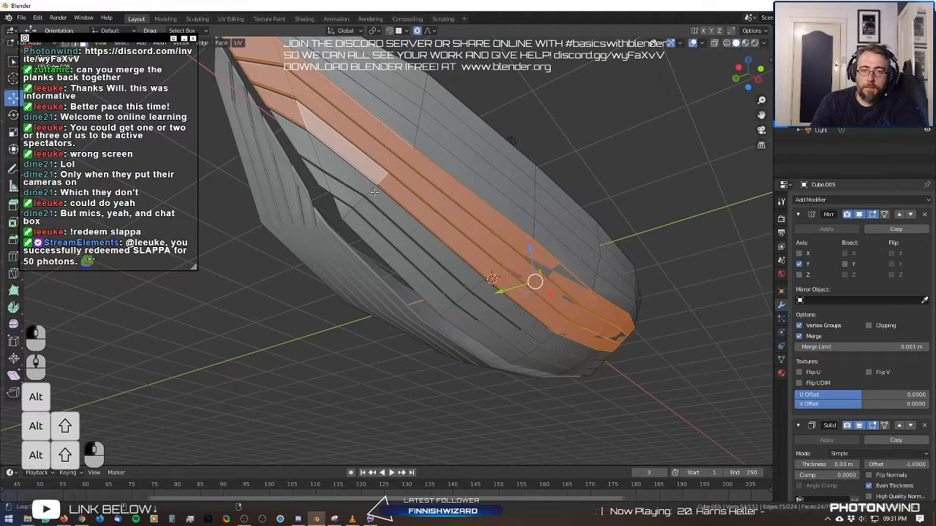
pyautogui.keyDown('alt'); pyautogui.keyDown('shift'); pyautogui.click(370, 193); pyautogui.keyUp('shift'); pyautogui.keyUp('alt')
pyautogui.keyDown('alt'); pyautogui.keyDown('shift'); pyautogui.click(395, 189); pyautogui.keyUp('shift'); pyautogui.keyUp('alt')
pyautogui.keyDown('alt'); pyautogui.keyDown('shift'); pyautogui.click(347, 214); pyautogui.keyUp('shift'); pyautogui.keyUp('alt')
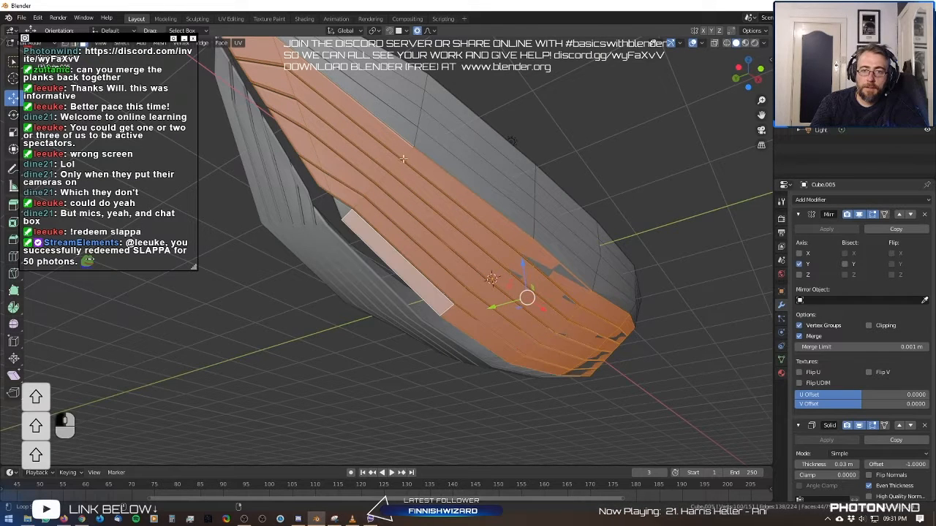
pyautogui.press('F3')
pyautogui.click(429, 229)
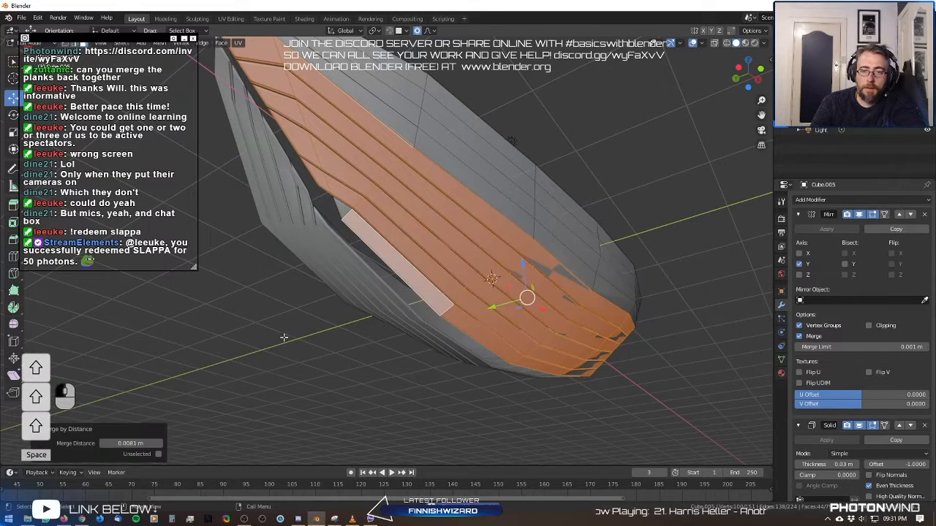
pyautogui.keyDown('shift'); pyautogui.moveTo(126, 443); pyautogui.dragTo(150, 444); pyautogui.keyUp('shift')
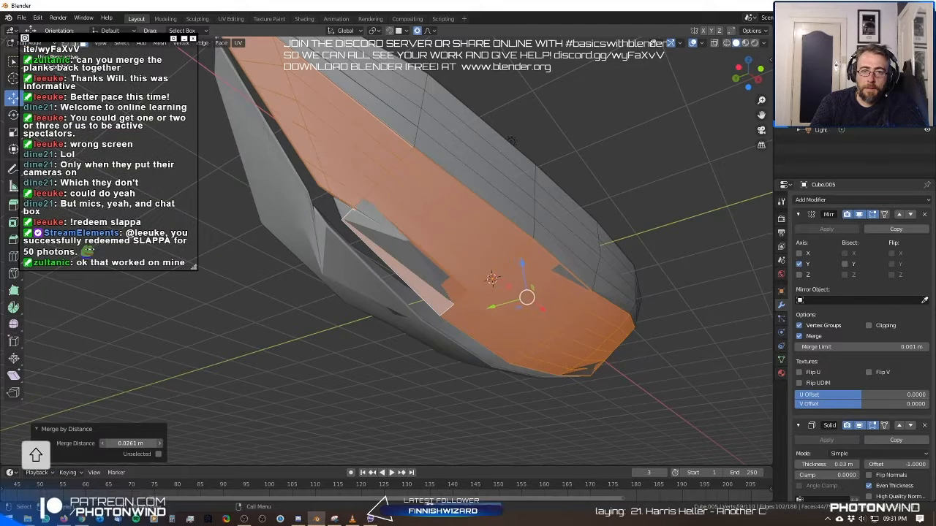
# Add the two end columns of faces on the four upper planks, at the hull's open-seamed end, to the selection.
pyautogui.moveTo(431, 302); pyautogui.dragTo(315, 333, button='middle')
pyautogui.scroll(-4, 300, 331)
pyautogui.scroll(3, 316, 332)
pyautogui.moveTo(607, 380); pyautogui.dragTo(521, 341, button='middle')
pyautogui.moveTo(448, 132); pyautogui.dragTo(351, 250, button='middle')
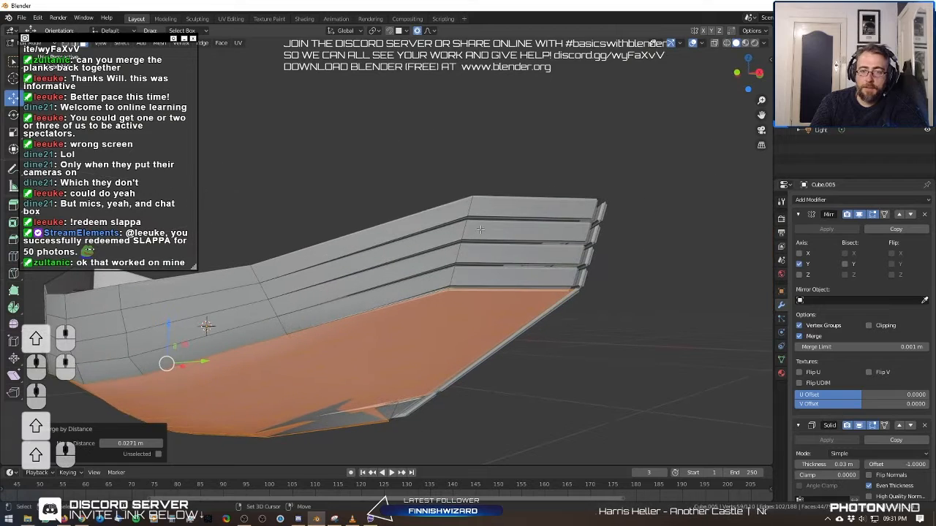
pyautogui.moveTo(479, 228); pyautogui.dragTo(472, 235, button='middle')
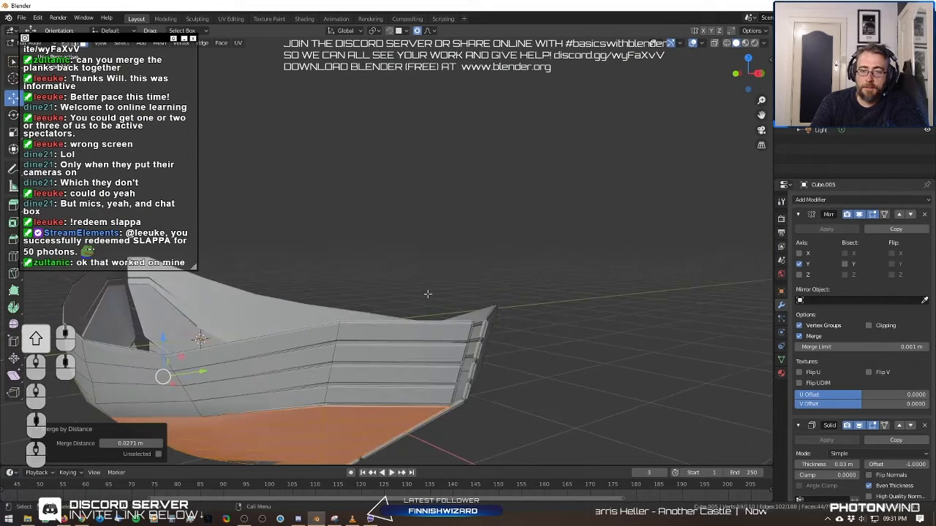
pyautogui.moveTo(429, 294); pyautogui.dragTo(444, 286, button='middle')
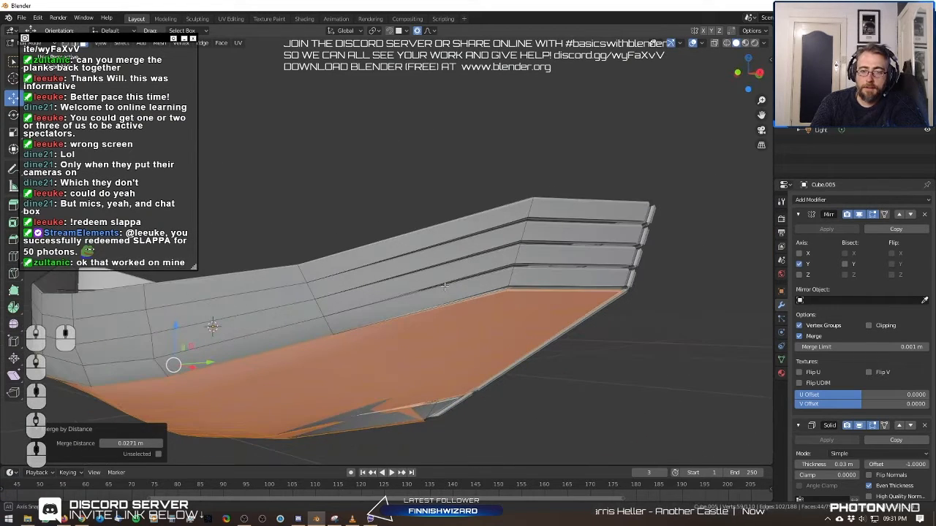
pyautogui.keyDown('shift'); pyautogui.click(550, 211); pyautogui.keyUp('shift')
pyautogui.keyDown('shift'); pyautogui.click(552, 234); pyautogui.keyUp('shift')
pyautogui.keyDown('shift'); pyautogui.click(552, 256); pyautogui.keyUp('shift')
pyautogui.keyDown('shift'); pyautogui.click(553, 280); pyautogui.keyUp('shift')
pyautogui.keyDown('shift'); pyautogui.click(489, 283); pyautogui.keyUp('shift')
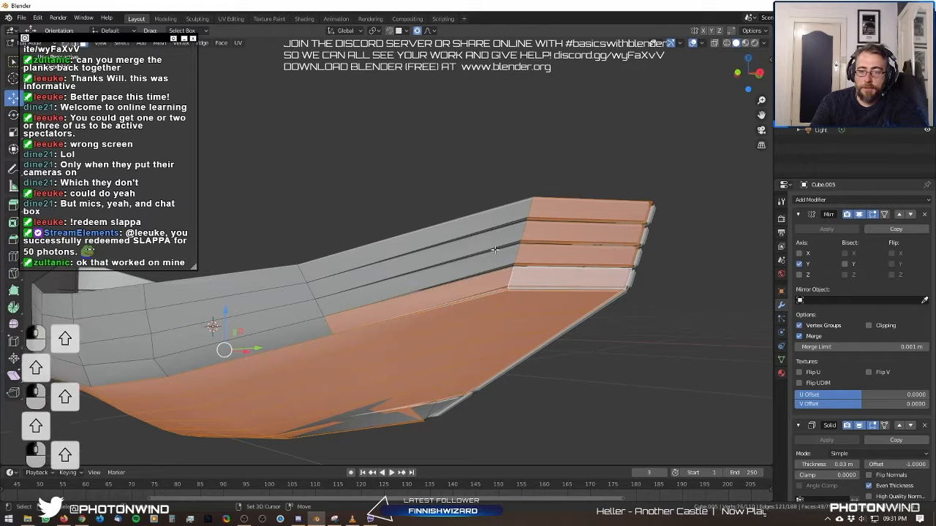
pyautogui.keyDown('shift'); pyautogui.click(494, 249); pyautogui.keyUp('shift')
pyautogui.keyDown('shift'); pyautogui.click(514, 217); pyautogui.keyUp('shift')
pyautogui.keyDown('shift'); pyautogui.click(511, 214); pyautogui.keyUp('shift')
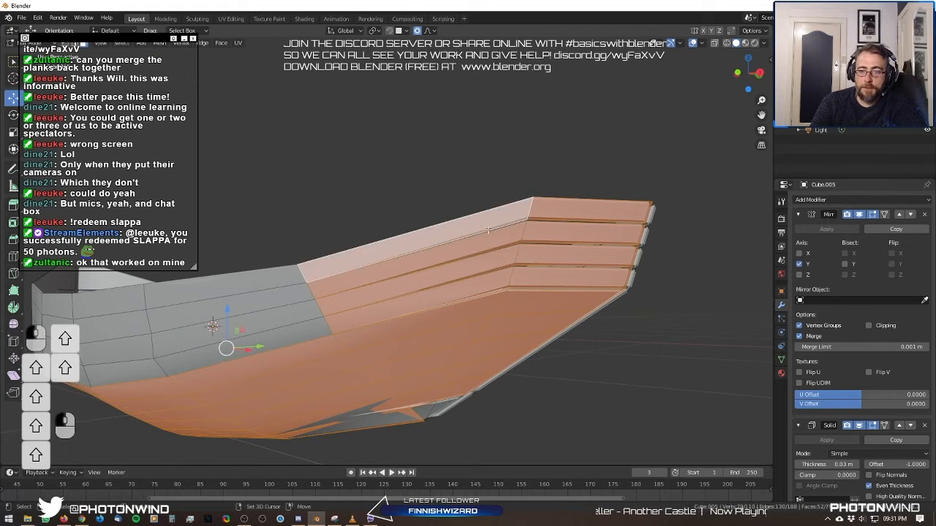
# Remove the lower plank loops from the selection and merge the remaining upper plank end faces by distance at 0.0271 m.
pyautogui.moveTo(510, 219)
pyautogui.mouseDown(button='middle')
pyautogui.moveTo(522, 234)
pyautogui.moveTo(483, 242)
pyautogui.moveTo(503, 234)
pyautogui.mouseUp(button='middle')
pyautogui.scroll(3, 479, 244)
pyautogui.scroll(-3, 479, 244)
pyautogui.keyDown('alt'); pyautogui.keyDown('shift'); pyautogui.click(456, 310); pyautogui.keyUp('shift'); pyautogui.keyUp('alt')
pyautogui.keyDown('alt'); pyautogui.keyDown('shift'); pyautogui.click(465, 332); pyautogui.keyUp('shift'); pyautogui.keyUp('alt')
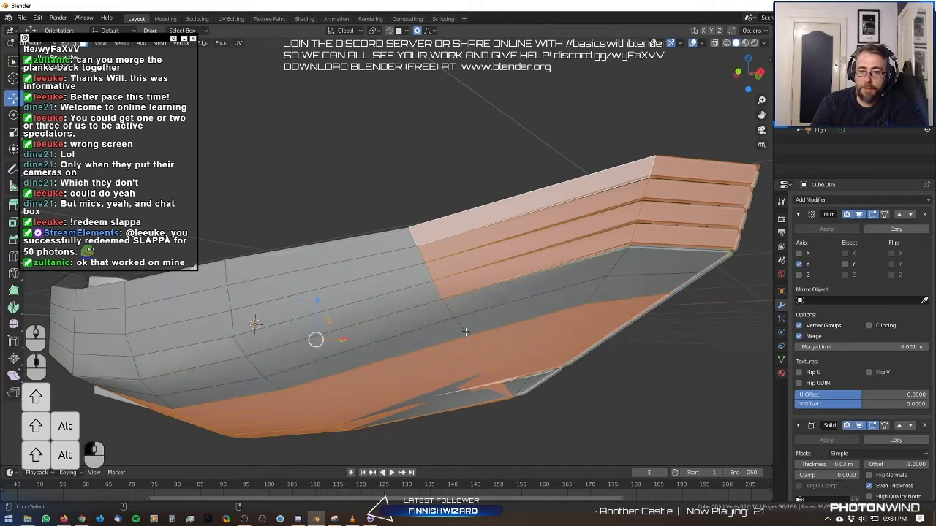
pyautogui.keyDown('alt'); pyautogui.keyDown('shift'); pyautogui.click(476, 352); pyautogui.keyUp('shift'); pyautogui.keyUp('alt')
pyautogui.keyDown('alt'); pyautogui.keyDown('shift'); pyautogui.click(487, 361); pyautogui.keyUp('shift'); pyautogui.keyUp('alt')
pyautogui.keyDown('alt'); pyautogui.keyDown('shift'); pyautogui.click(477, 343); pyautogui.keyUp('shift'); pyautogui.keyUp('alt')
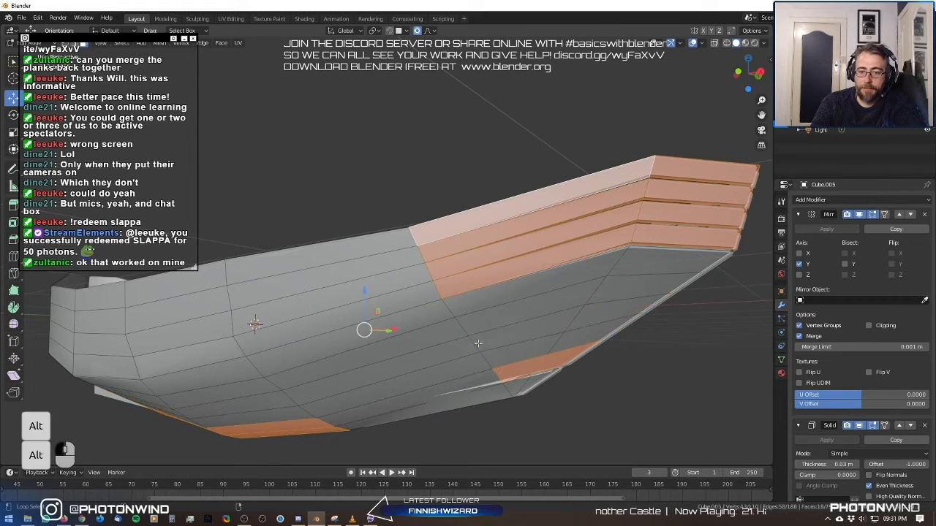
pyautogui.keyDown('alt'); pyautogui.keyDown('shift'); pyautogui.click(497, 373); pyautogui.keyUp('shift'); pyautogui.keyUp('alt')
pyautogui.moveTo(343, 429); pyautogui.dragTo(424, 388, button='middle')
pyautogui.press('space')
pyautogui.click(424, 390)
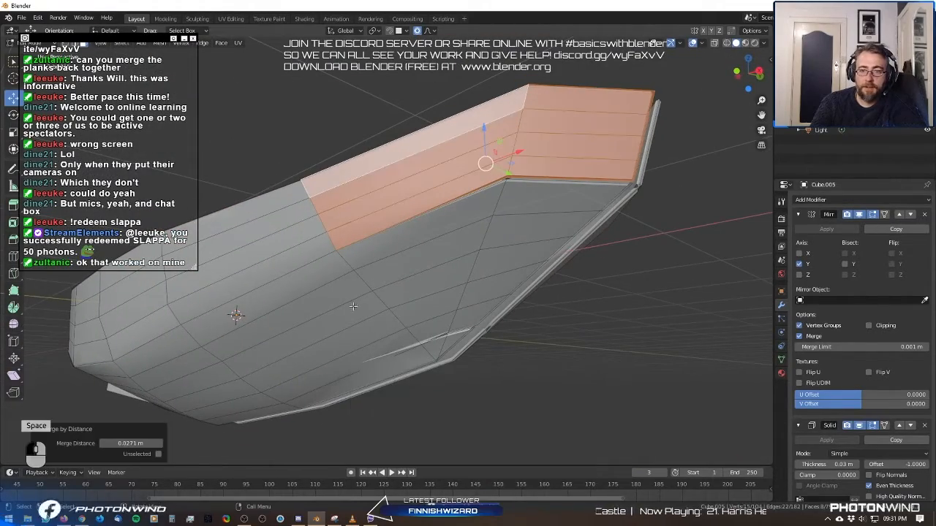
# Select the four faces on both sides of the seam below the upper planks, merge them by distance at 0.0271 m and clear the selection.
pyautogui.click(482, 183)
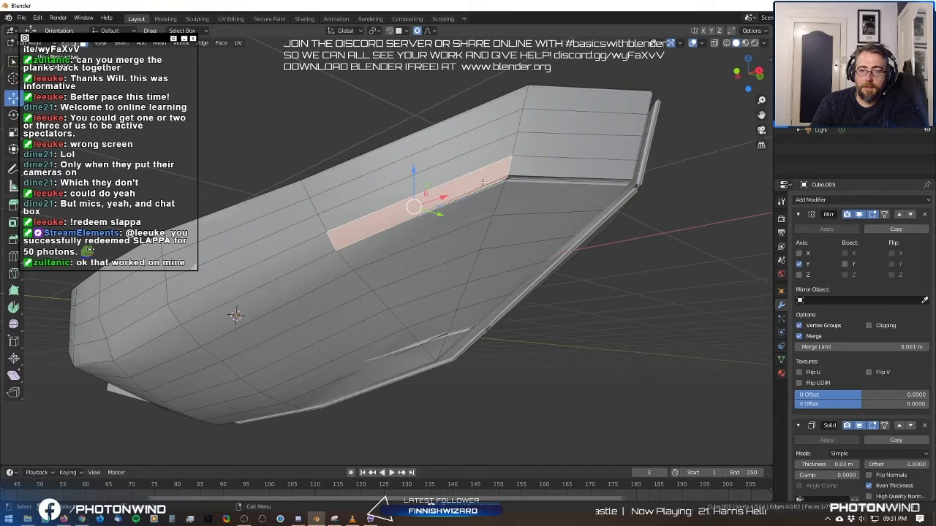
pyautogui.keyDown('shift'); pyautogui.click(524, 176); pyautogui.keyUp('shift')
pyautogui.keyDown('shift'); pyautogui.click(497, 204); pyautogui.keyUp('shift')
pyautogui.hotkey('ctrl', 'z')
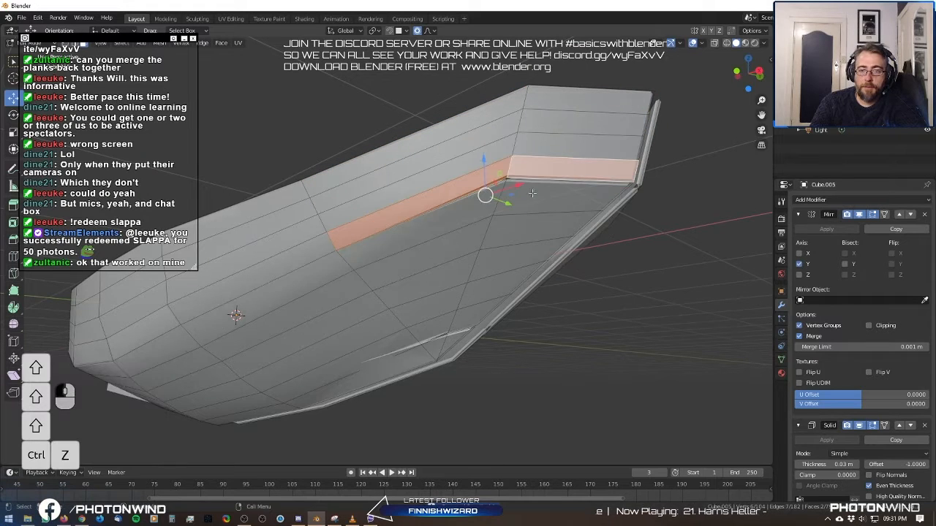
pyautogui.keyDown('shift'); pyautogui.click(512, 196); pyautogui.keyUp('shift')
pyautogui.press('space')
pyautogui.click(547, 223)
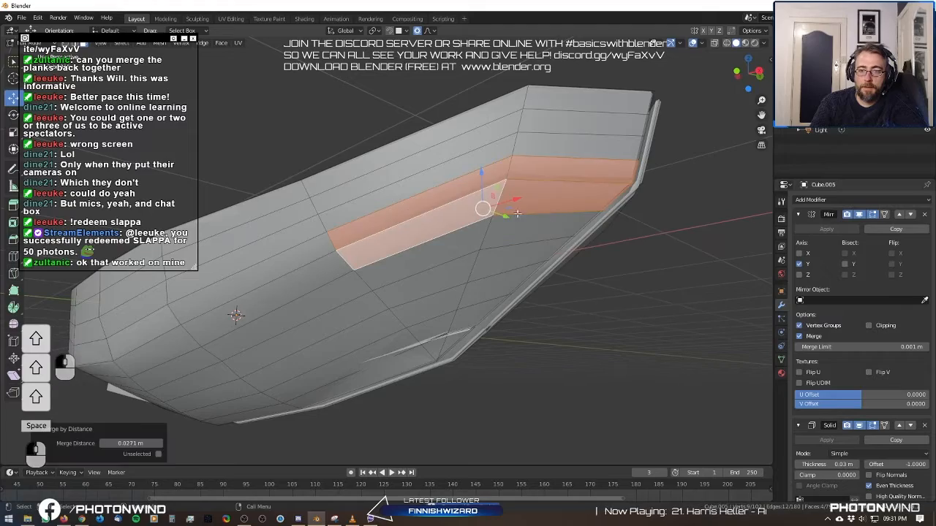
pyautogui.click(360, 126)
# Examine the merged hull from inside and outside, alternating between Object Mode and Edit Mode.
pyautogui.press('Tab')
pyautogui.moveTo(360, 126); pyautogui.dragTo(389, 244, button='middle')
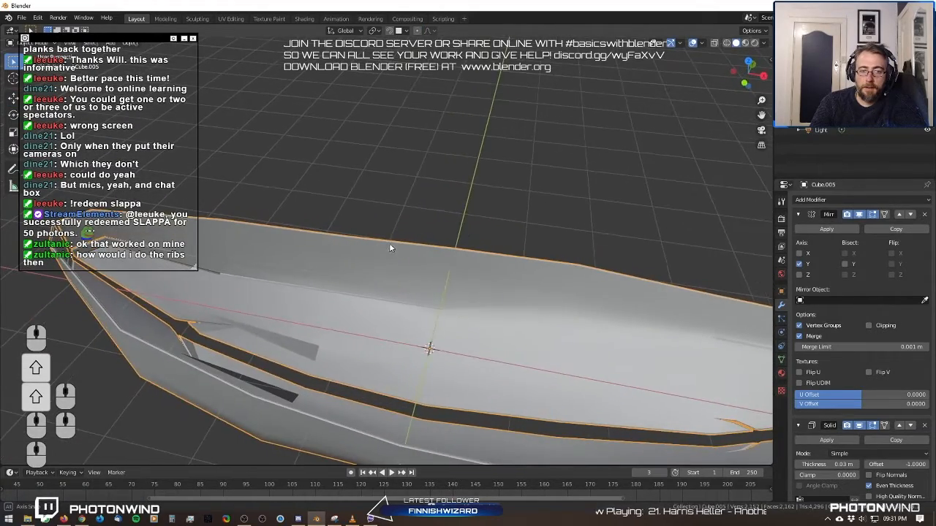
pyautogui.press('Tab')
pyautogui.moveTo(475, 337); pyautogui.dragTo(503, 281, button='middle')
pyautogui.moveTo(529, 268); pyautogui.dragTo(495, 312, button='middle')
pyautogui.press('Tab')
pyautogui.scroll(-4, 468, 300)
pyautogui.moveTo(440, 286); pyautogui.dragTo(425, 287, button='middle')
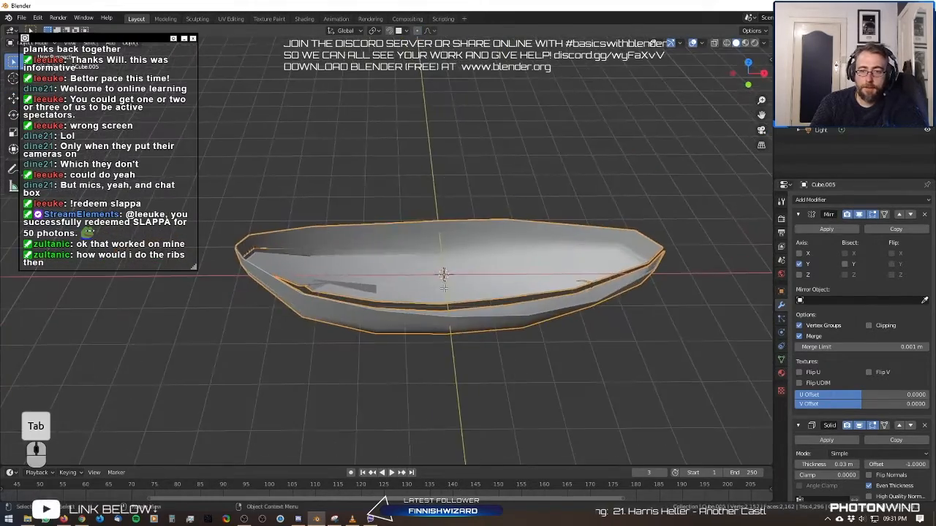
pyautogui.press('Tab')
pyautogui.keyDown('shift'); pyautogui.moveTo(545, 321); pyautogui.dragTo(461, 316, button='middle'); pyautogui.keyUp('shift')
pyautogui.press('Tab')
pyautogui.scroll(4, 461, 316)
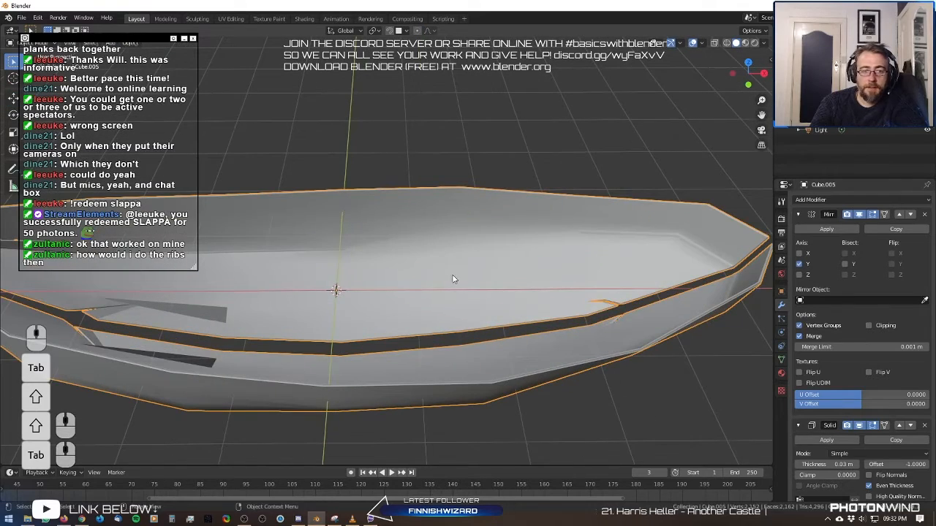
pyautogui.moveTo(453, 280); pyautogui.dragTo(418, 209, button='middle')
pyautogui.press('Tab')
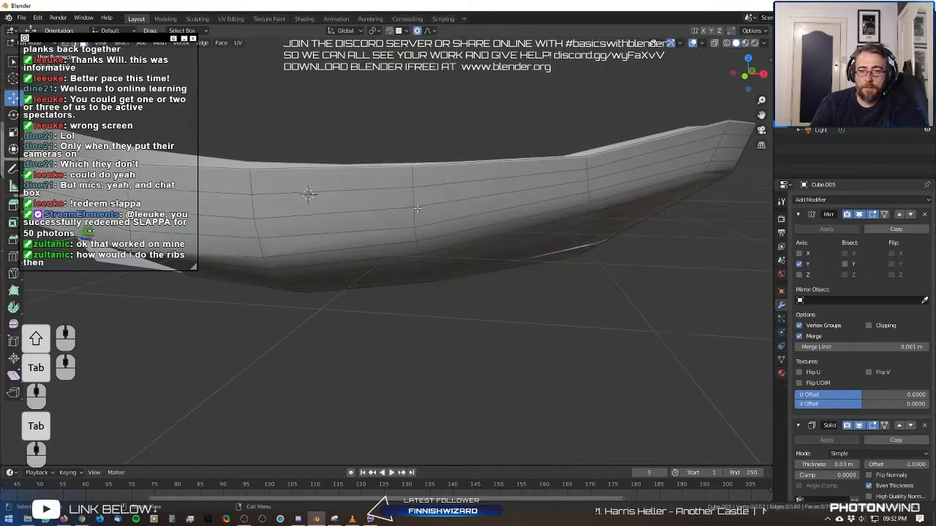
# Select the vertical edge loops running across the planks at each rib position along the hull in edge select mode.
pyautogui.keyDown('alt'); pyautogui.click(417, 208); pyautogui.keyUp('alt')
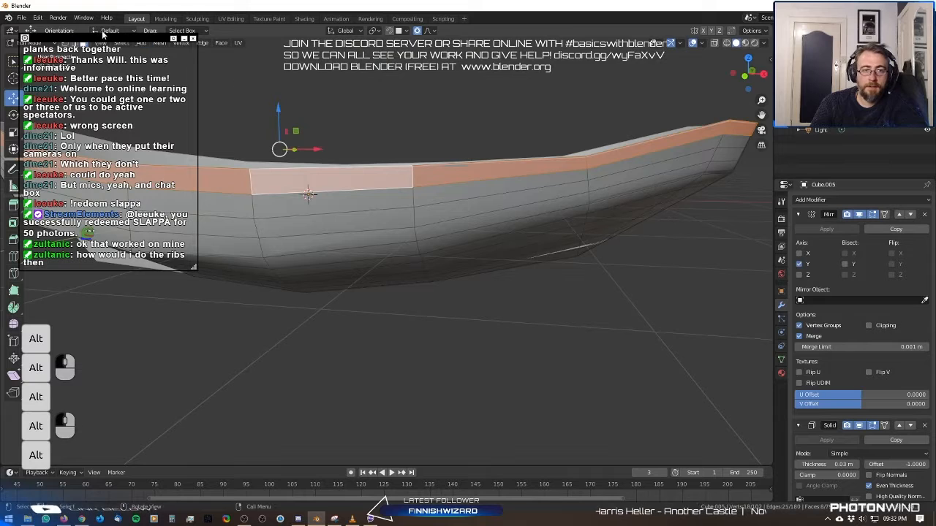
pyautogui.moveTo(102, 35); pyautogui.dragTo(123, 168)
pyautogui.keyDown('alt'); pyautogui.click(415, 178); pyautogui.keyUp('alt')
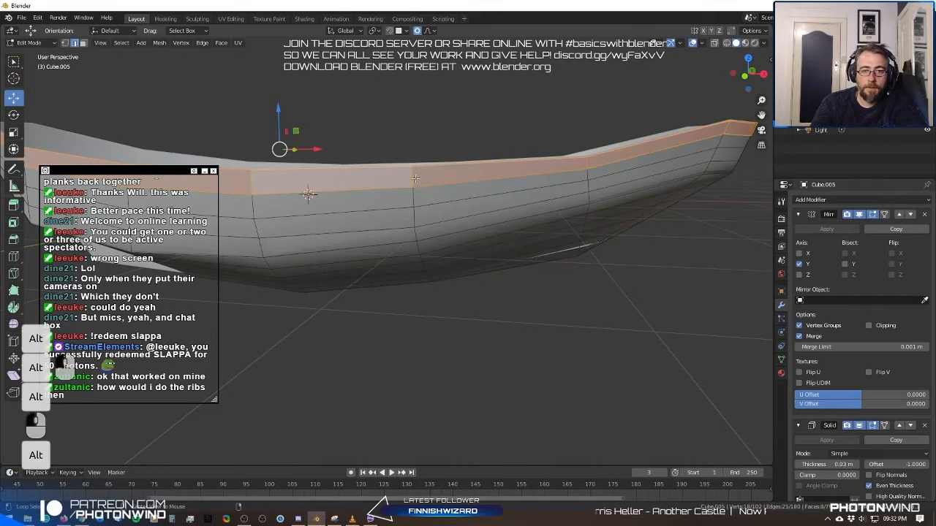
pyautogui.keyDown('alt'); pyautogui.click(414, 179); pyautogui.keyUp('alt')
pyautogui.keyDown('alt'); pyautogui.keyDown('shift'); pyautogui.click(585, 189); pyautogui.keyUp('shift'); pyautogui.keyUp('alt')
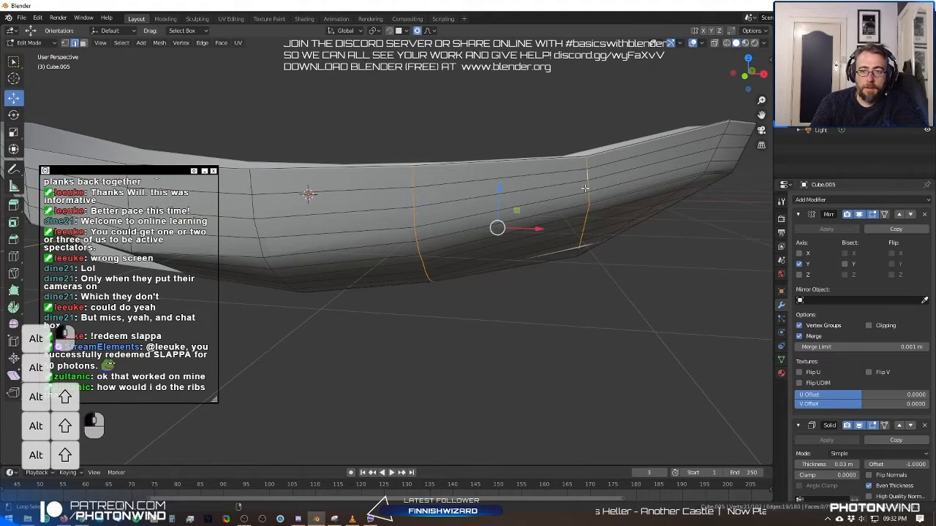
pyautogui.keyDown('alt'); pyautogui.keyDown('shift'); pyautogui.click(713, 148); pyautogui.keyUp('shift'); pyautogui.keyUp('alt')
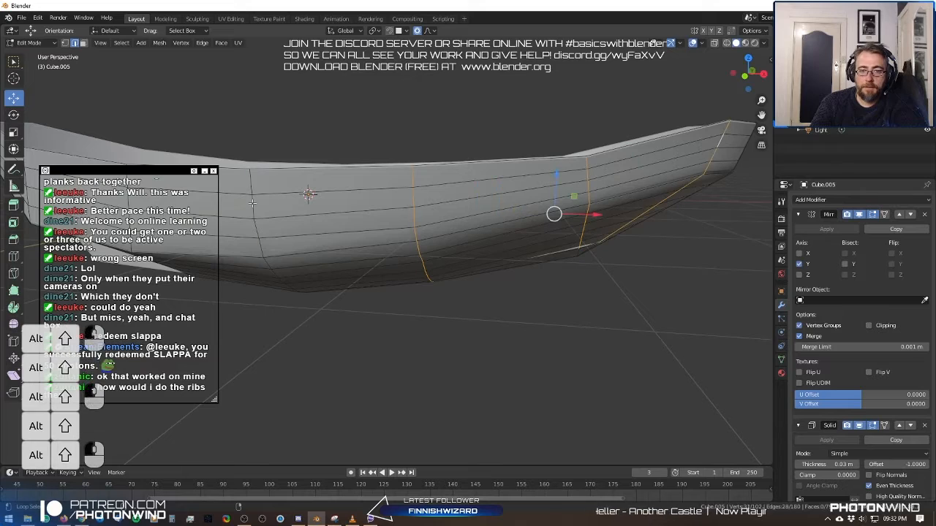
pyautogui.moveTo(272, 227); pyautogui.dragTo(483, 228, button='middle')
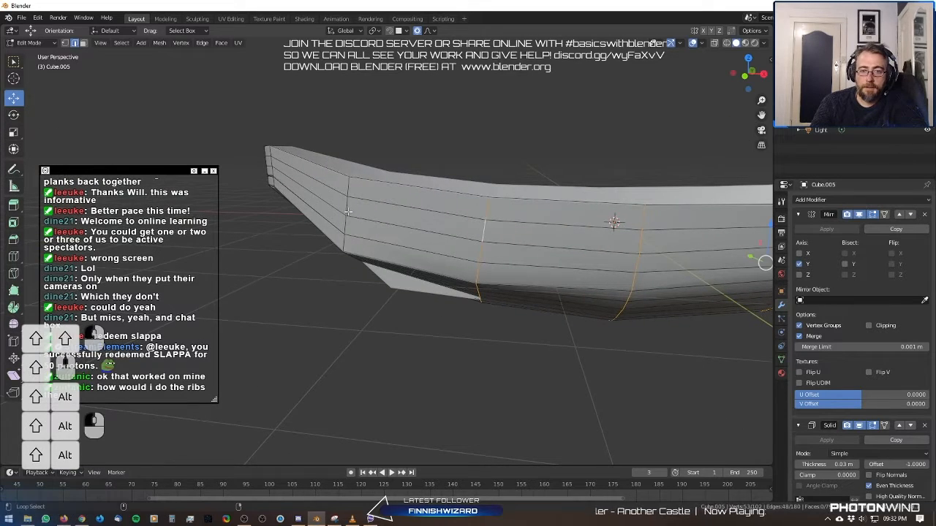
pyautogui.moveTo(346, 210); pyautogui.dragTo(485, 179, button='middle')
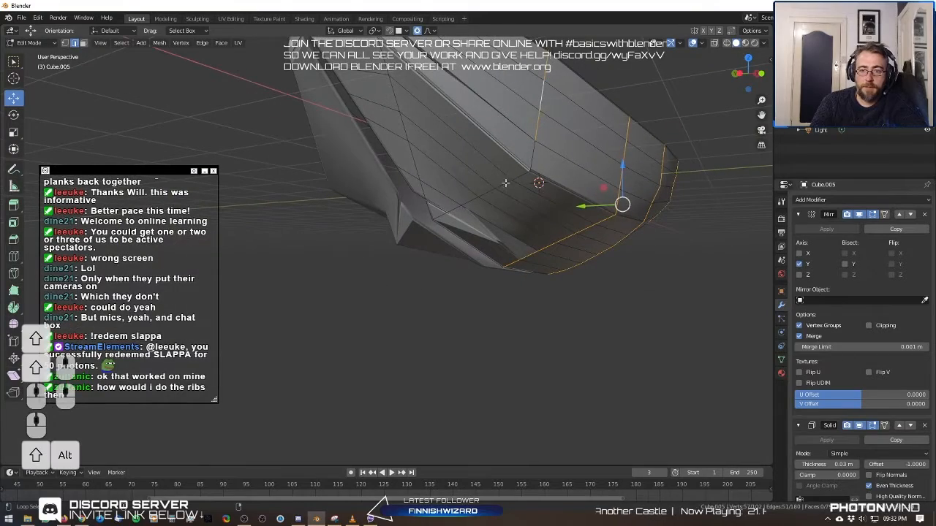
pyautogui.keyDown('alt'); pyautogui.keyDown('shift'); pyautogui.click(516, 179); pyautogui.keyUp('shift'); pyautogui.keyUp('alt')
pyautogui.moveTo(407, 118); pyautogui.dragTo(481, 212, button='middle')
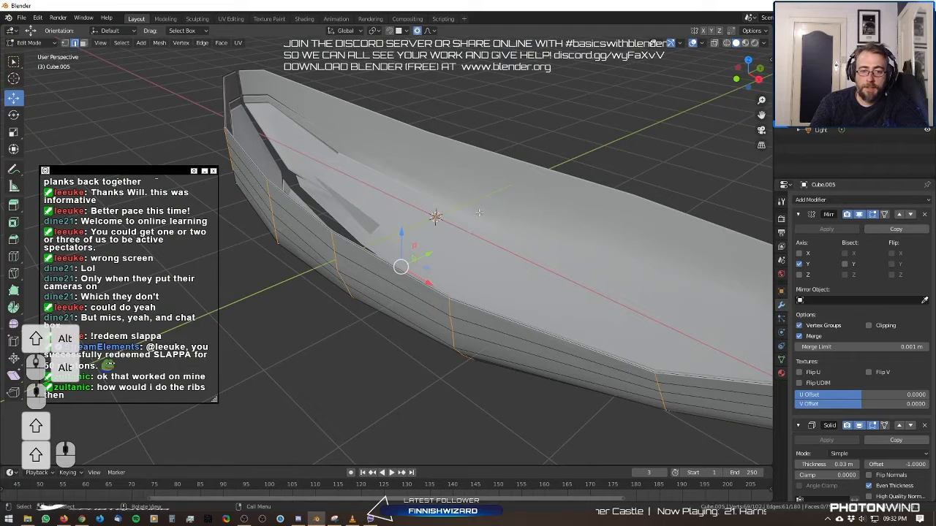
# Duplicate the selected rib edge loops in place, separate them by selection into their own object and return to Object Mode.
pyautogui.hotkey('shift', 'd')
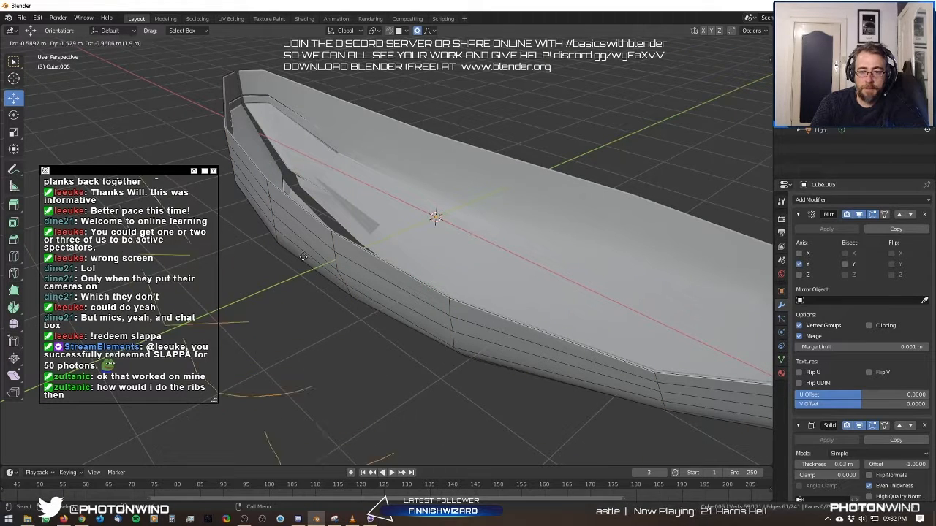
pyautogui.rightClick(415, 284)
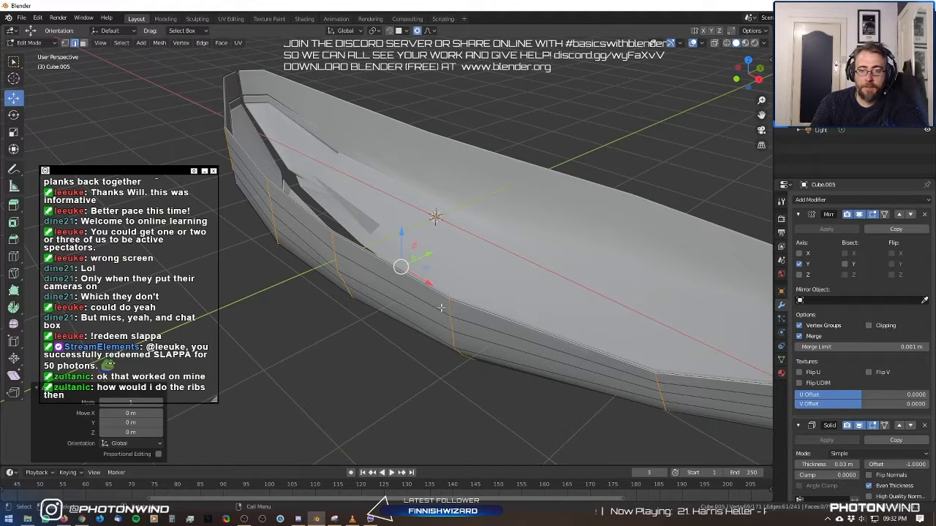
pyautogui.press('space')
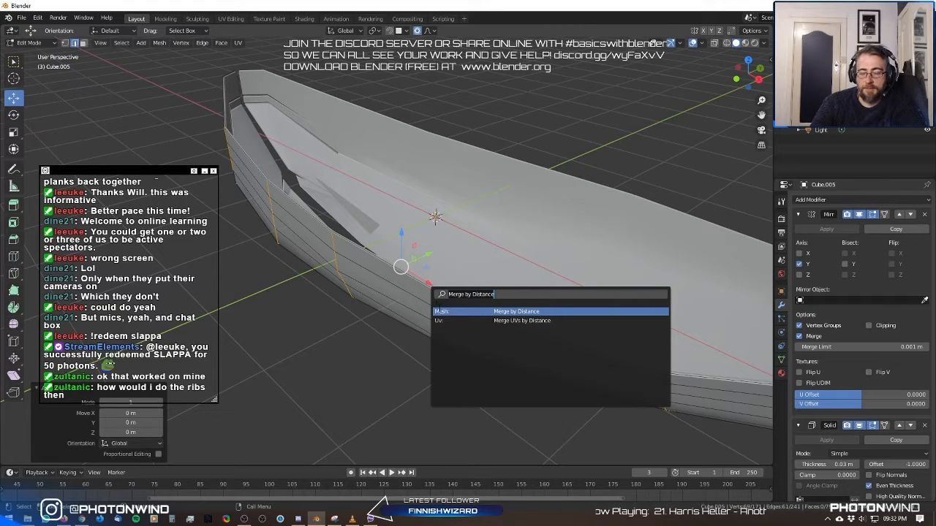
pyautogui.write('sep')
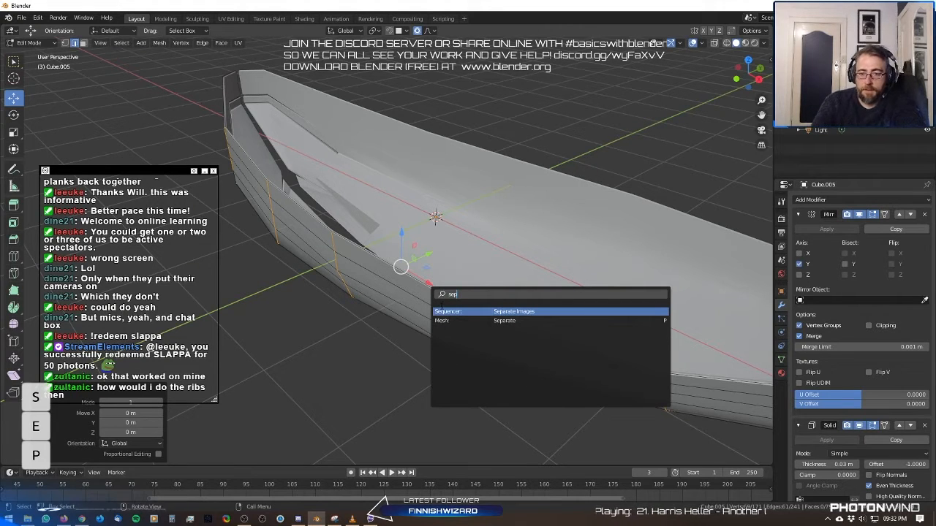
pyautogui.click(491, 321)
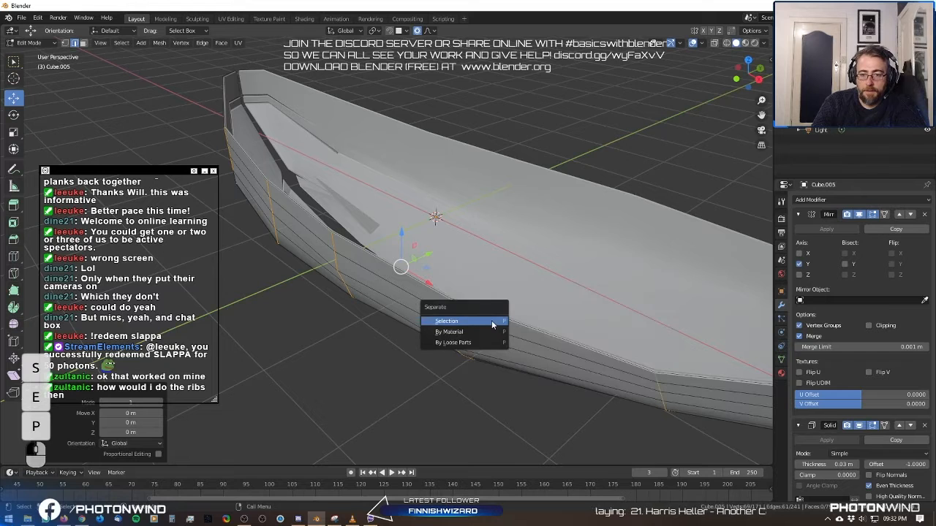
pyautogui.click(460, 323)
pyautogui.press('Tab')
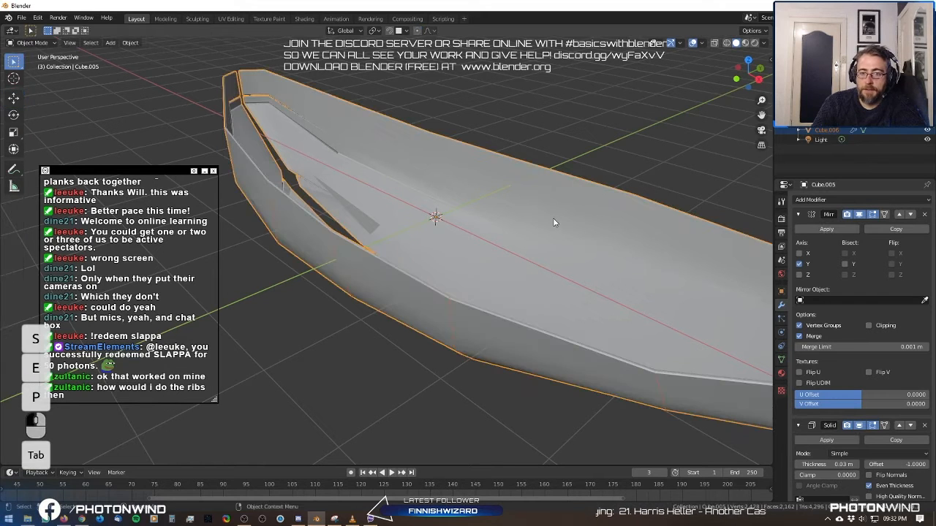
pyautogui.moveTo(593, 232); pyautogui.dragTo(610, 253, button='middle')
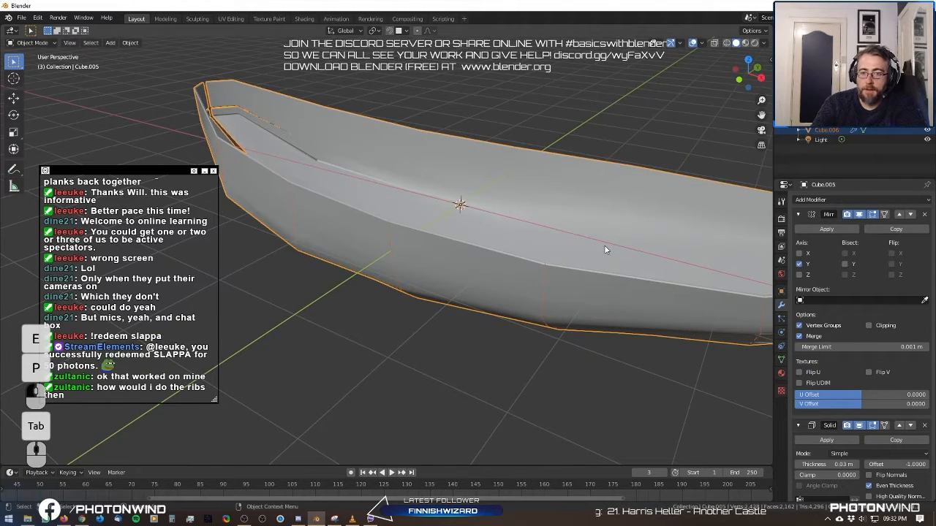
pyautogui.press('g')
pyautogui.rightClick(500, 345)
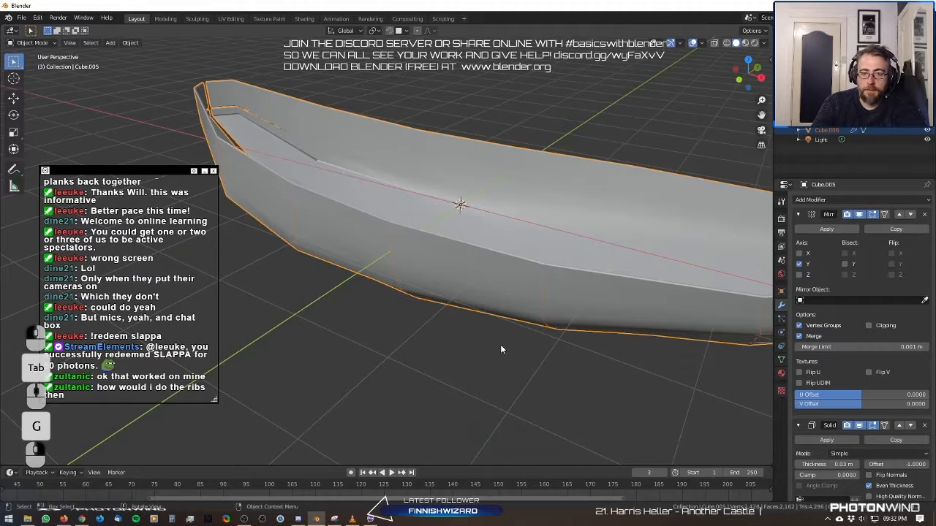
pyautogui.press('Delete')
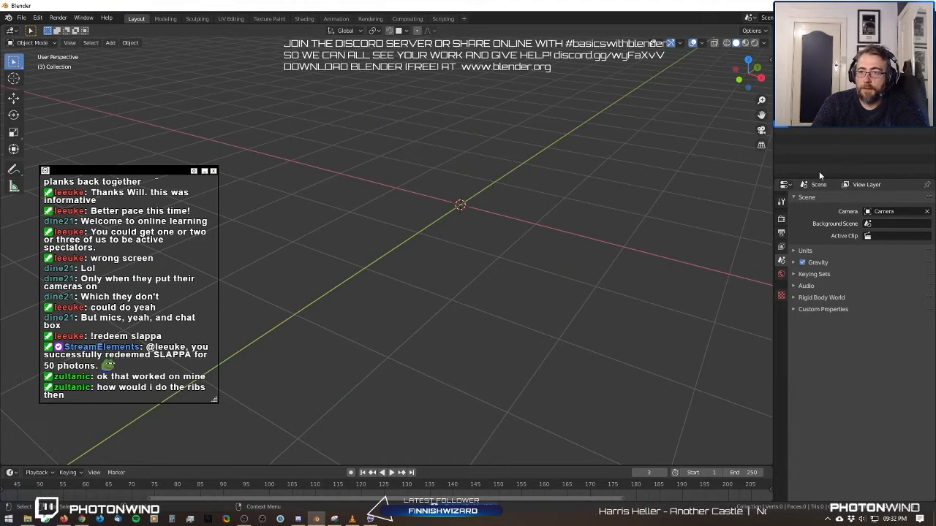
pyautogui.hotkey('ctrl', 'z')
pyautogui.hotkey('ctrl', 'z')
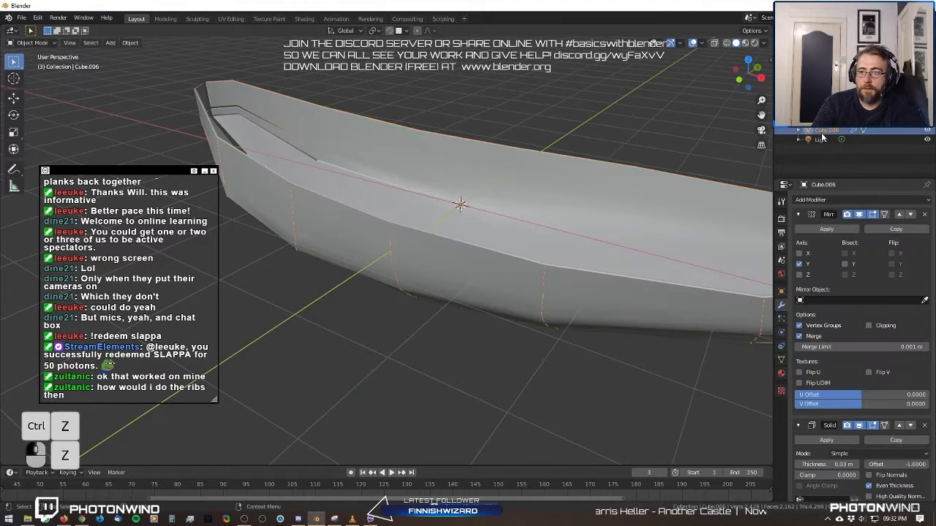
# Select only the plank hull object and delete it, keeping the separated rib edge loops.
pyautogui.click(738, 178)
pyautogui.click(652, 187)
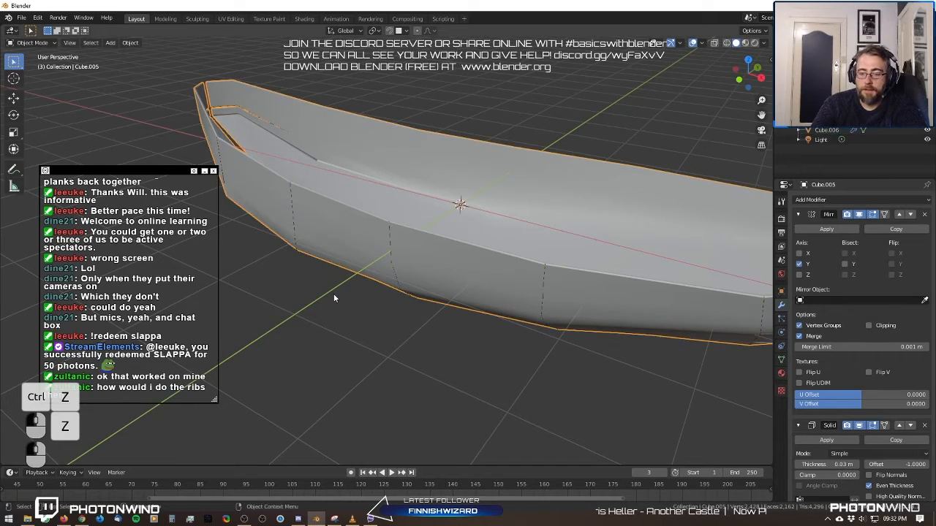
pyautogui.press('Delete')
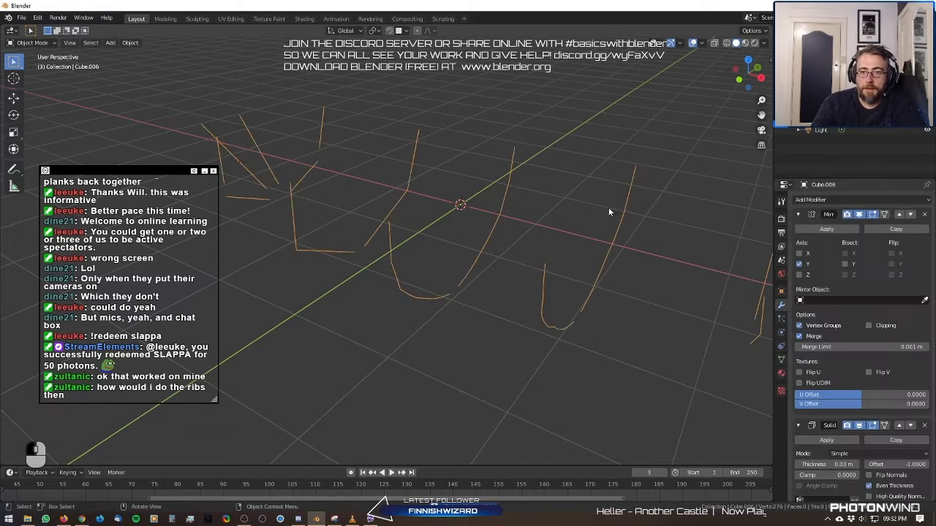
pyautogui.moveTo(608, 207); pyautogui.dragTo(658, 256, button='middle')
pyautogui.moveTo(694, 307); pyautogui.dragTo(638, 281, button='middle')
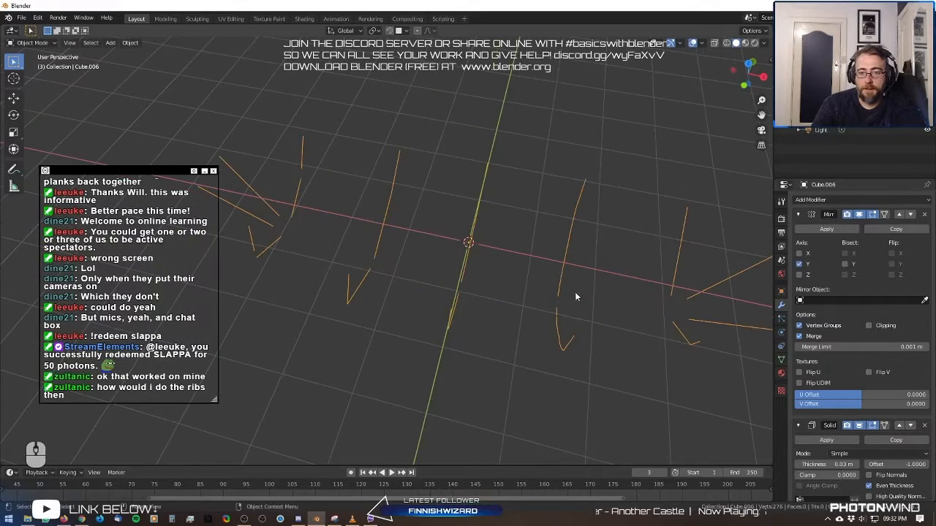
# Select all the rib edge loops in Edit Mode and try extruding them freely.
pyautogui.press('Tab')
pyautogui.moveTo(575, 297); pyautogui.dragTo(590, 296, button='middle')
pyautogui.press('a')
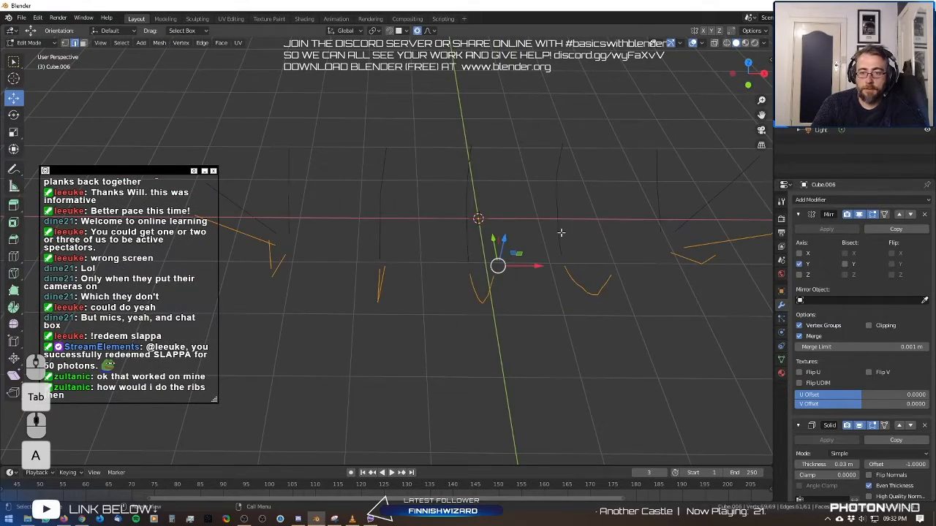
pyautogui.moveTo(561, 232); pyautogui.dragTo(578, 282, button='middle')
pyautogui.press('e')
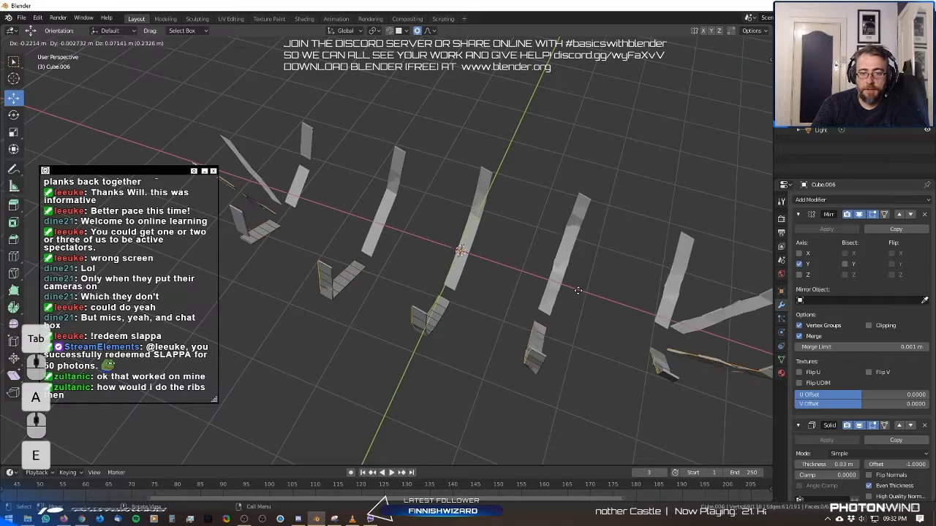
pyautogui.rightClick(567, 310)
pyautogui.moveTo(495, 319)
pyautogui.mouseDown()
pyautogui.moveTo(477, 313)
pyautogui.moveTo(501, 317)
pyautogui.mouseUp()
pyautogui.hotkey('ctrl', 'z')
# Extrude all the rib edge loops about 0.12 m along the X axis into flat strips and return to Object Mode.
pyautogui.press('e')
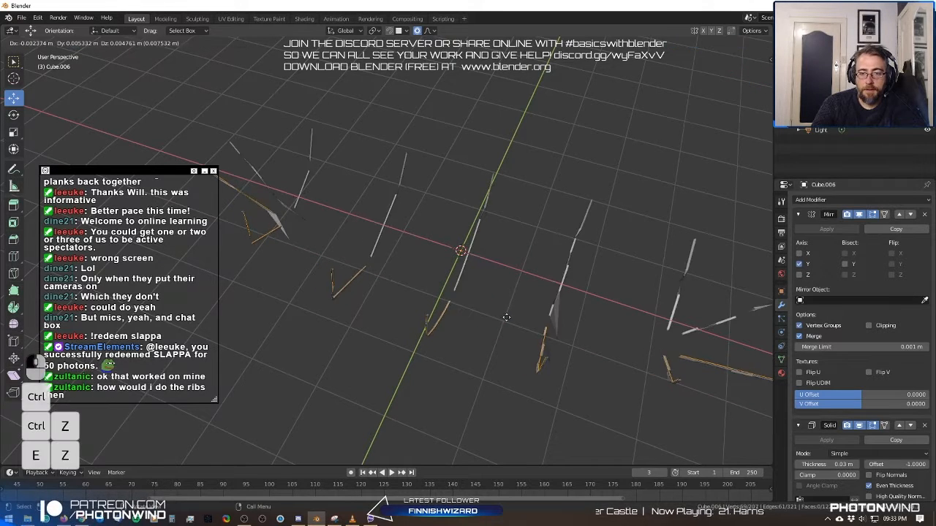
pyautogui.press('x')
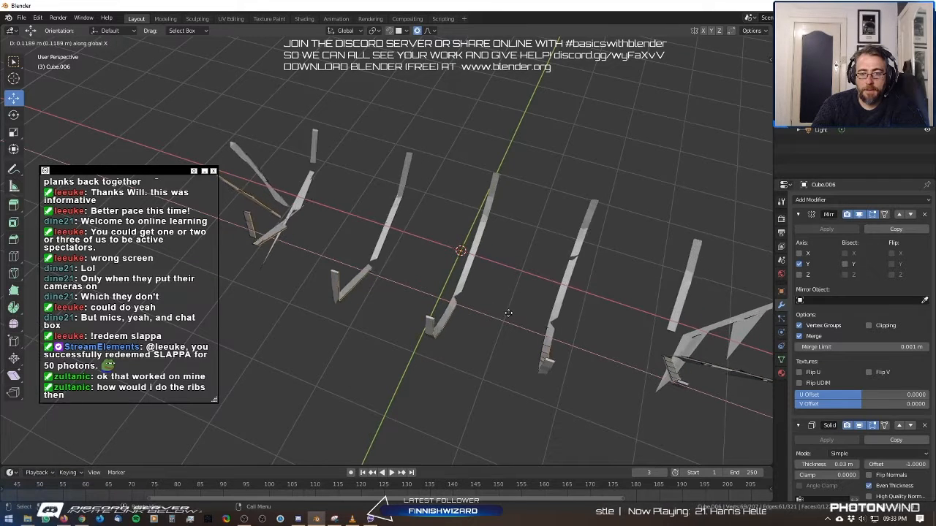
pyautogui.click(519, 317)
pyautogui.moveTo(519, 317); pyautogui.dragTo(777, 215, button='middle')
pyautogui.press('Tab')
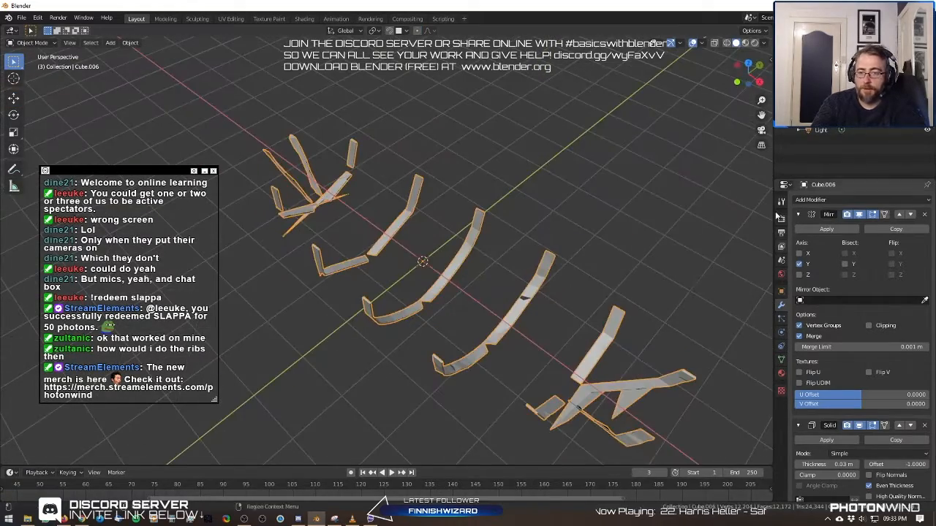
# Toggle the visibility of the hull objects until the finished planked hull shows around the ribs.
pyautogui.click(927, 110)
pyautogui.click(927, 101)
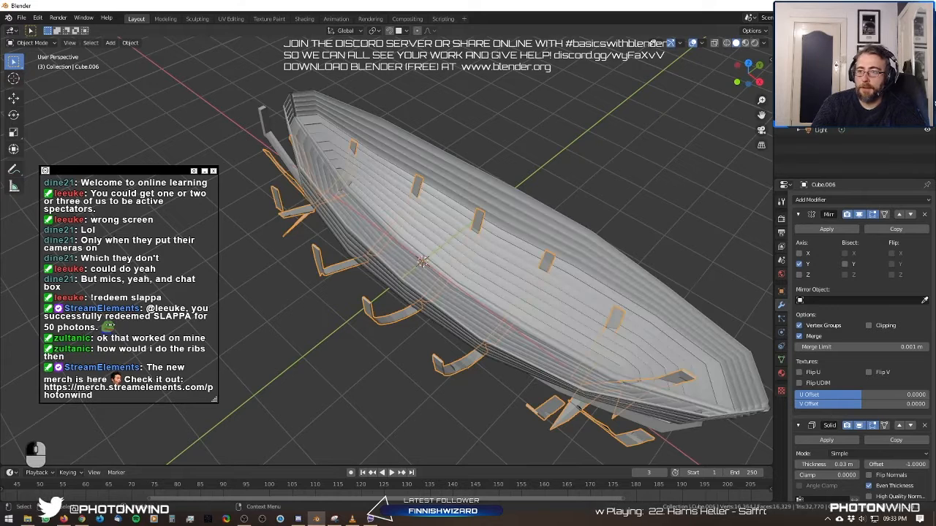
pyautogui.click(927, 91)
pyautogui.click(927, 91)
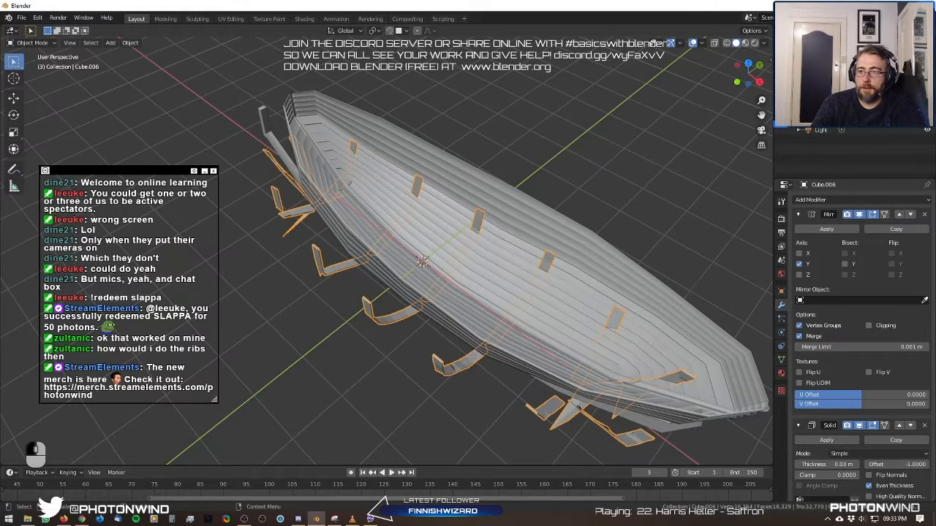
pyautogui.click(927, 101)
pyautogui.click(927, 91)
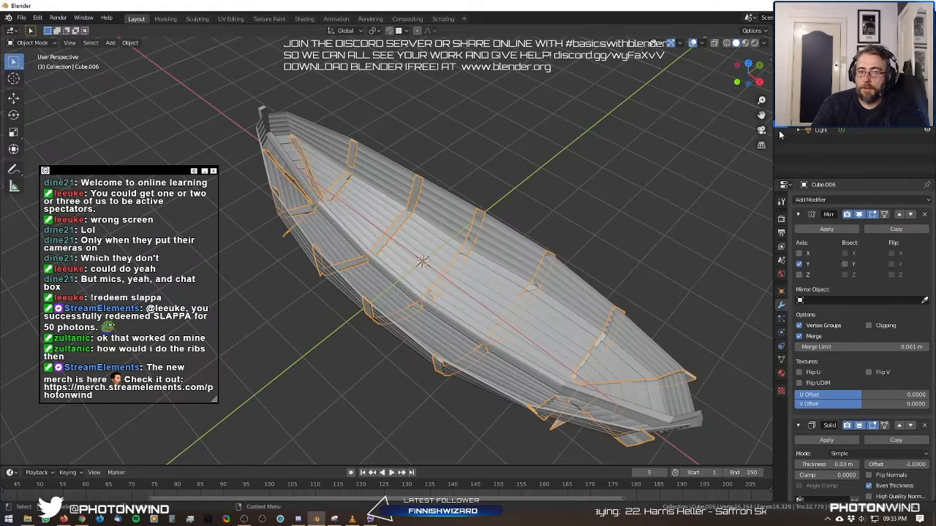
pyautogui.moveTo(459, 176); pyautogui.dragTo(487, 130, button='middle')
pyautogui.scroll(2, 487, 130)
pyautogui.moveTo(564, 158); pyautogui.dragTo(555, 220, button='middle')
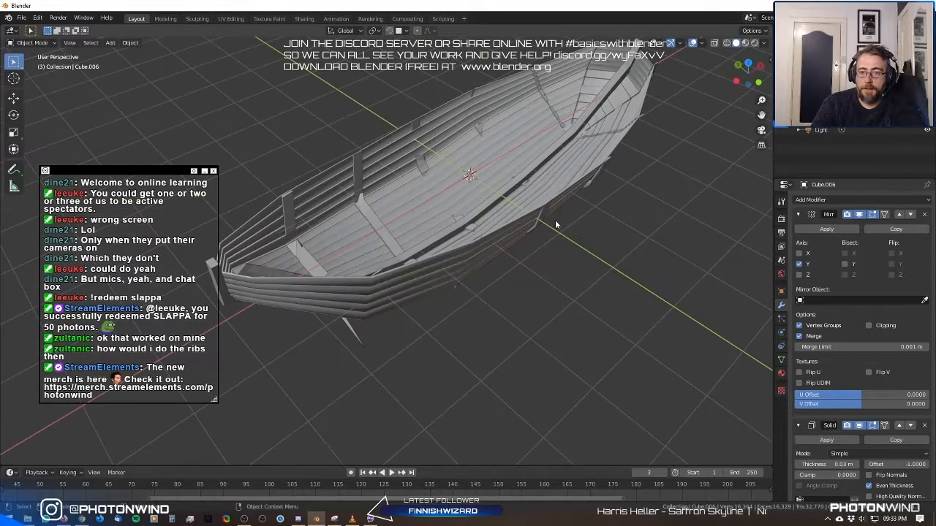
# Try scaling the rib object uniformly and then only along the Y axis to fit it to the planks.
pyautogui.click(553, 221)
pyautogui.press('s')
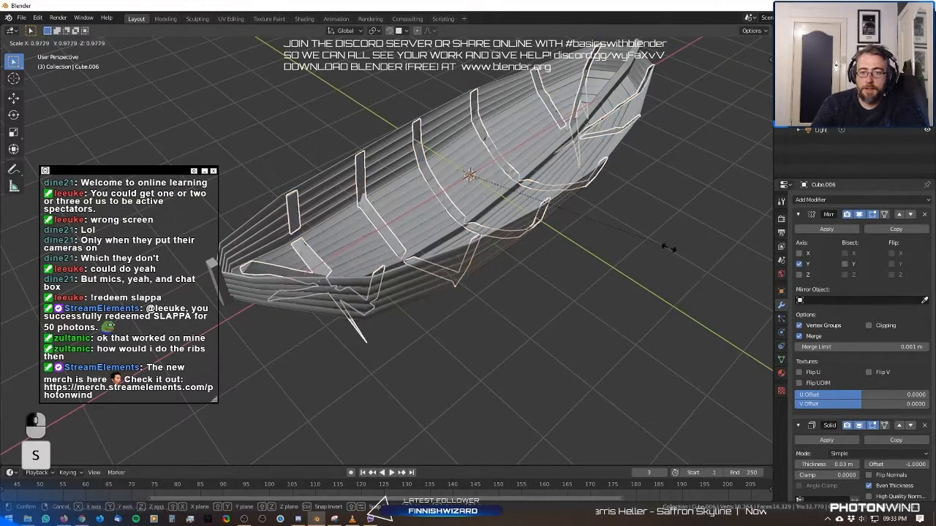
pyautogui.click(672, 247)
pyautogui.press('s')
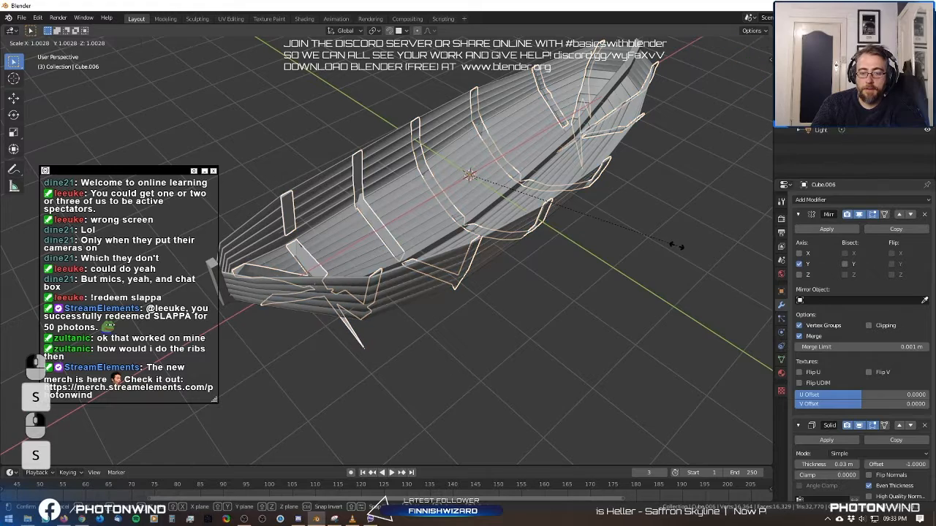
pyautogui.press('y')
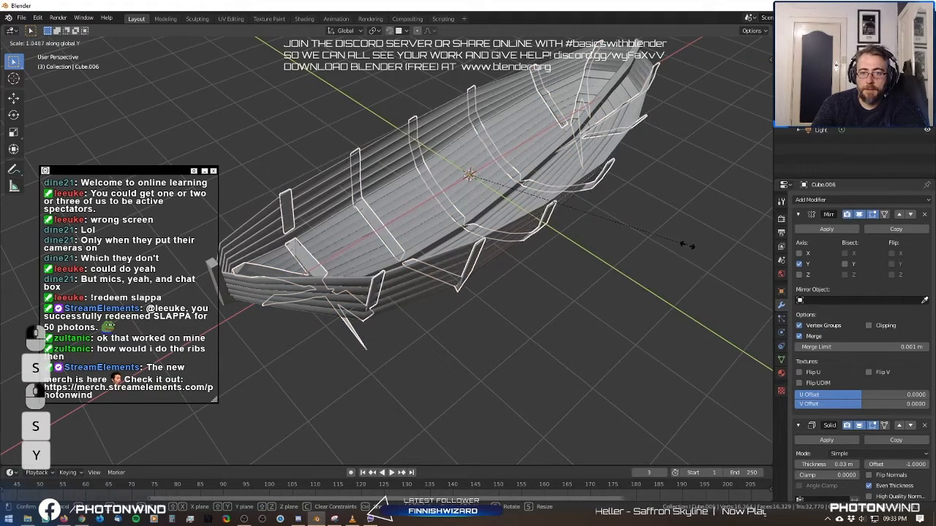
pyautogui.click(630, 241)
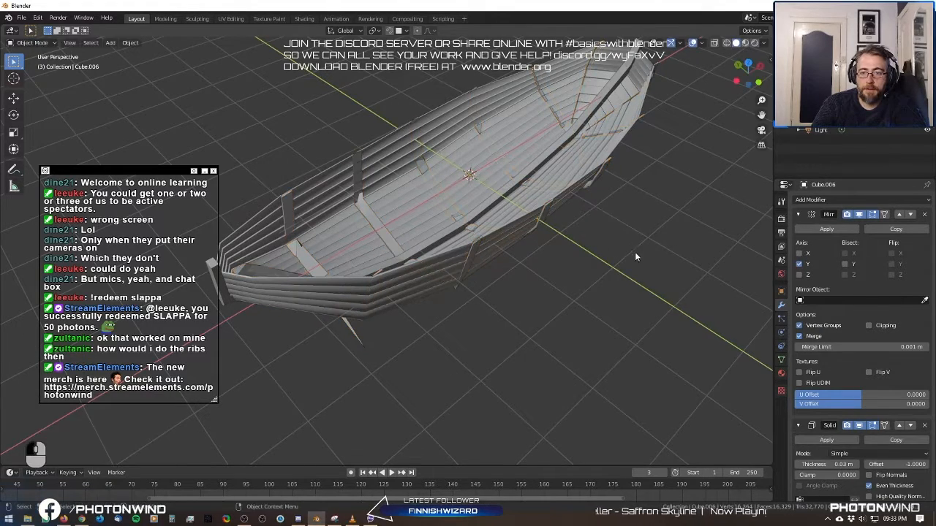
# Move the upper end of one side rib by about 0.06 m toward the hull's rim with proportional editing.
pyautogui.moveTo(635, 251); pyautogui.dragTo(521, 216, button='middle')
pyautogui.scroll(3, 511, 219)
pyautogui.click(313, 256)
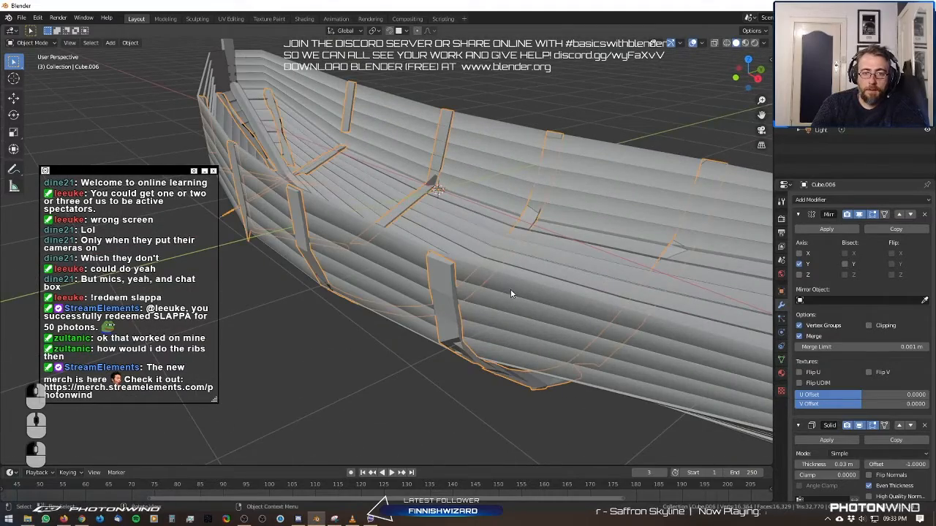
pyautogui.moveTo(497, 281); pyautogui.dragTo(433, 297, button='middle')
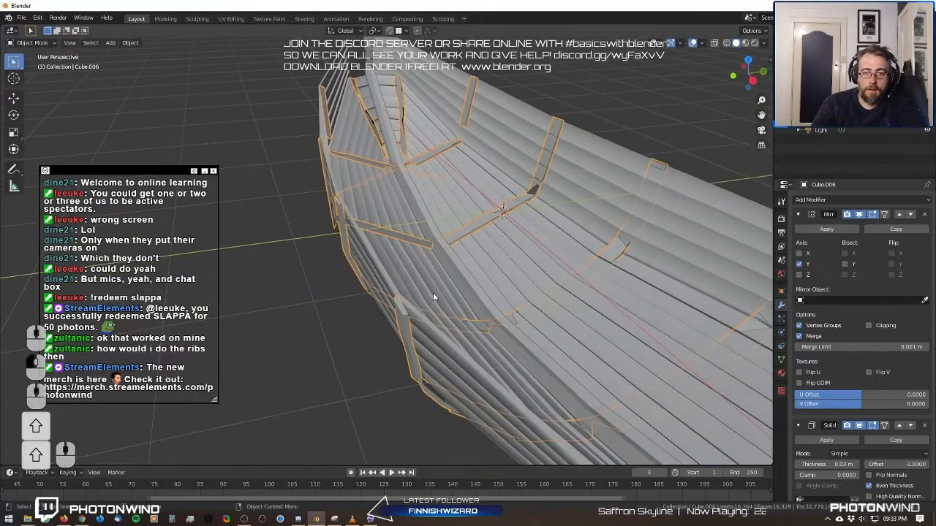
pyautogui.press('Tab')
pyautogui.press('a')
pyautogui.press('b')
pyautogui.moveTo(350, 260); pyautogui.dragTo(378, 290)
pyautogui.press('g')
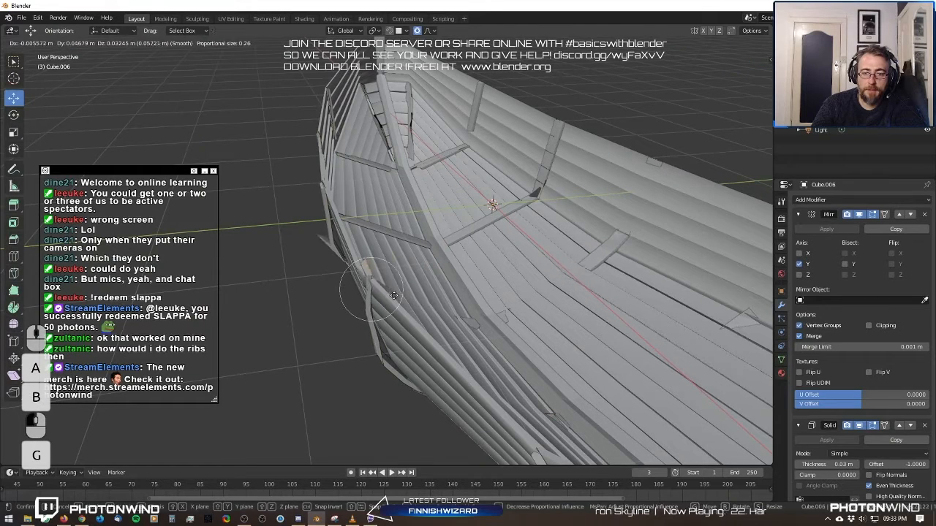
pyautogui.click(394, 296)
# Box-select two further edge groups down the same side rib and move each toward the planking with proportional editing.
pyautogui.moveTo(393, 296); pyautogui.dragTo(381, 255, button='middle')
pyautogui.press('a')
pyautogui.press('b')
pyautogui.moveTo(345, 266); pyautogui.dragTo(381, 302)
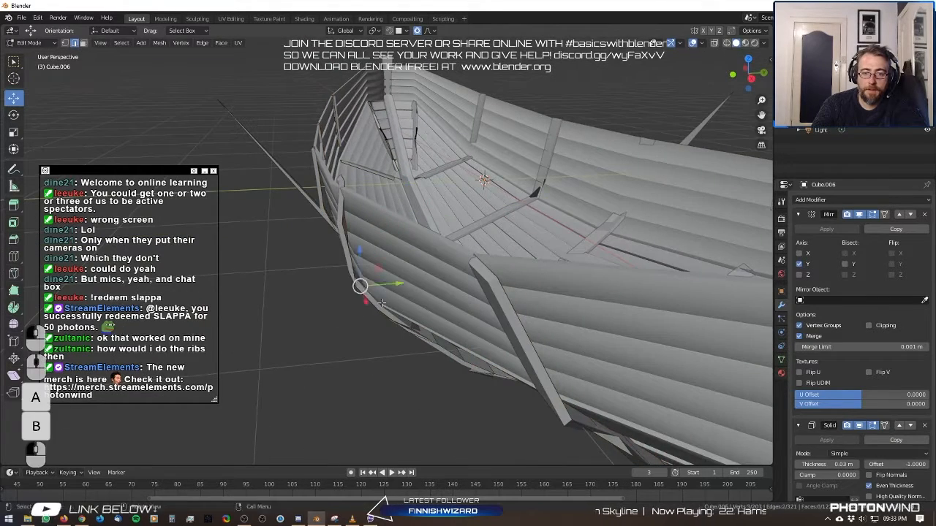
pyautogui.press('g')
pyautogui.click(392, 299)
pyautogui.press('a')
pyautogui.press('a')
pyautogui.press('b')
pyautogui.moveTo(336, 244); pyautogui.dragTo(363, 262)
pyautogui.press('g')
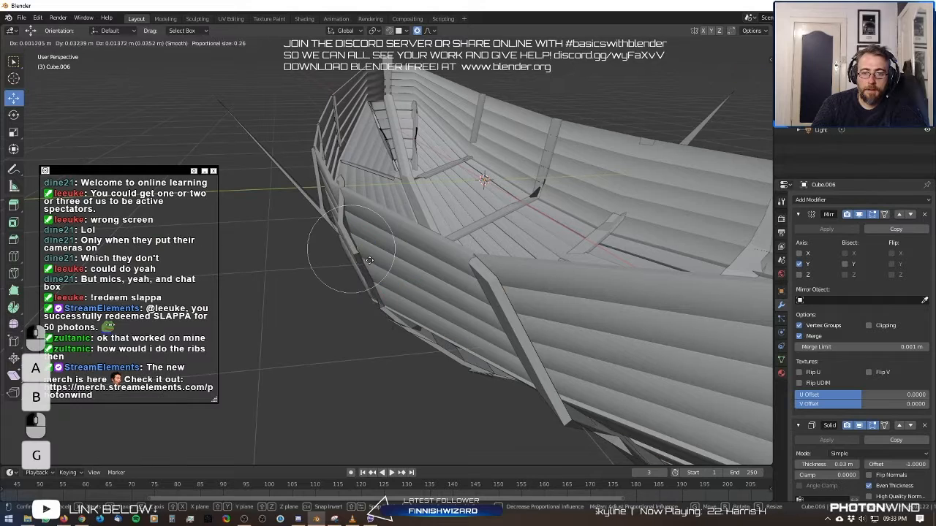
pyautogui.click(372, 260)
# Adjust the rib edges along the hull's underside toward the planks in two proportional moves, and return to Object Mode.
pyautogui.press('a')
pyautogui.press('b')
pyautogui.moveTo(430, 329); pyautogui.dragTo(506, 379)
pyautogui.press('g')
pyautogui.click(483, 356)
pyautogui.press('a')
pyautogui.press('a')
pyautogui.press('b')
pyautogui.press('g')
pyautogui.click(510, 371)
pyautogui.press('Tab')
pyautogui.scroll(-3, 454, 326)
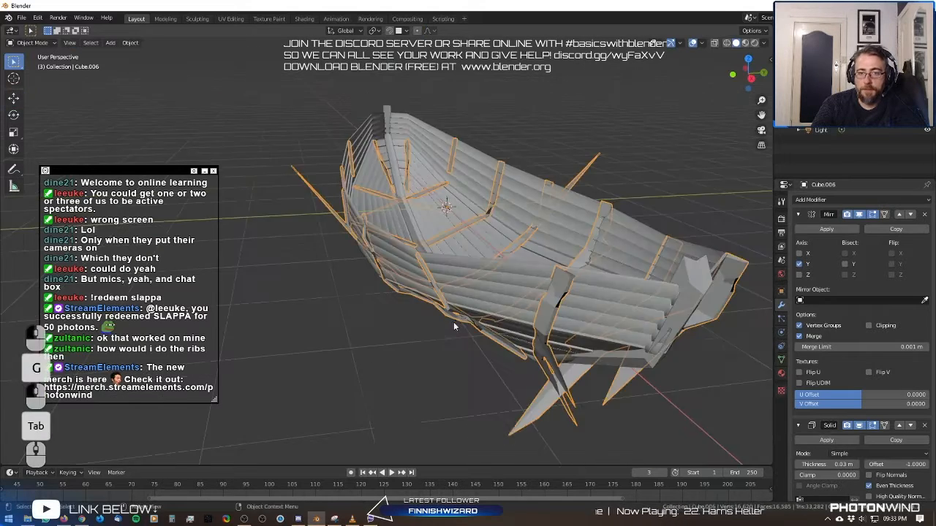
pyautogui.moveTo(454, 327); pyautogui.dragTo(387, 342, button='middle')
# Examine the ribs against the hull, their Mirror, Solidify and Bevel modifier settings, and the list of available modifiers.
pyautogui.press('Tab')
pyautogui.moveTo(577, 245); pyautogui.dragTo(634, 261, button='middle')
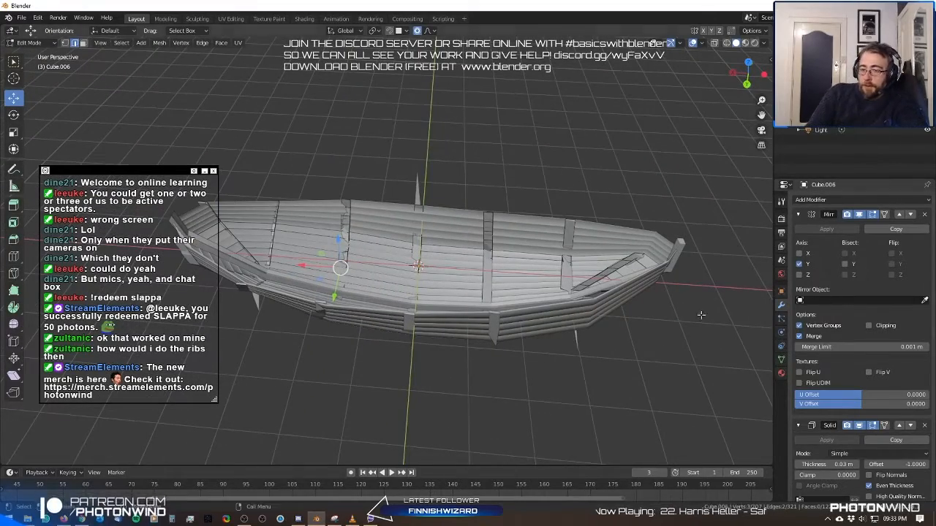
pyautogui.scroll(3, 489, 335)
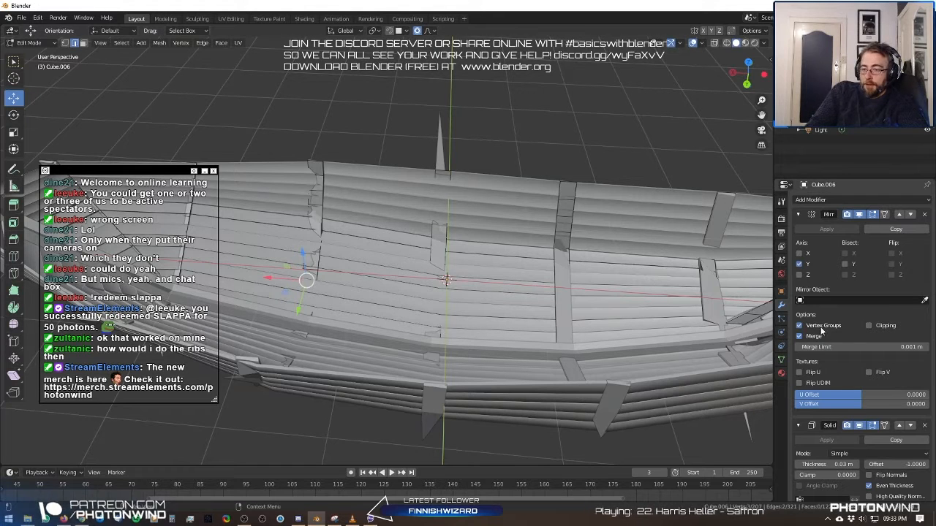
pyautogui.scroll(-10, 921, 380)
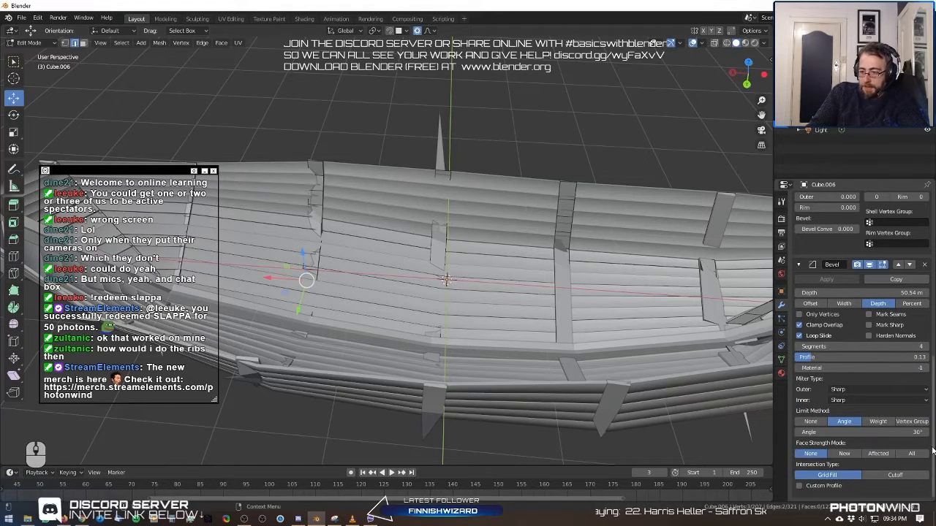
pyautogui.scroll(10, 929, 292)
pyautogui.click(863, 199)
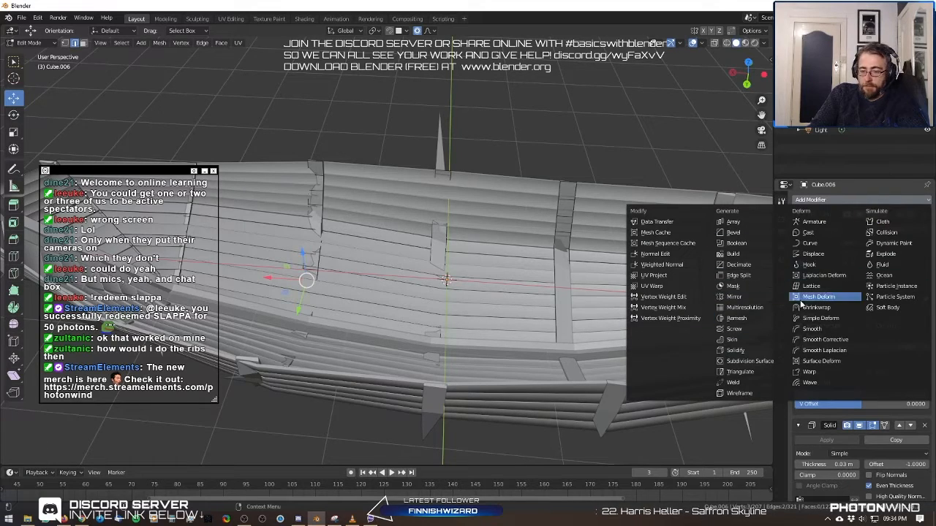
pyautogui.click(438, 199)
pyautogui.press('Tab')
# Delete the rib object, keeping the planked hull.
pyautogui.moveTo(437, 199); pyautogui.dragTo(483, 243, button='middle')
pyautogui.press('Delete')
pyautogui.scroll(-4, 482, 244)
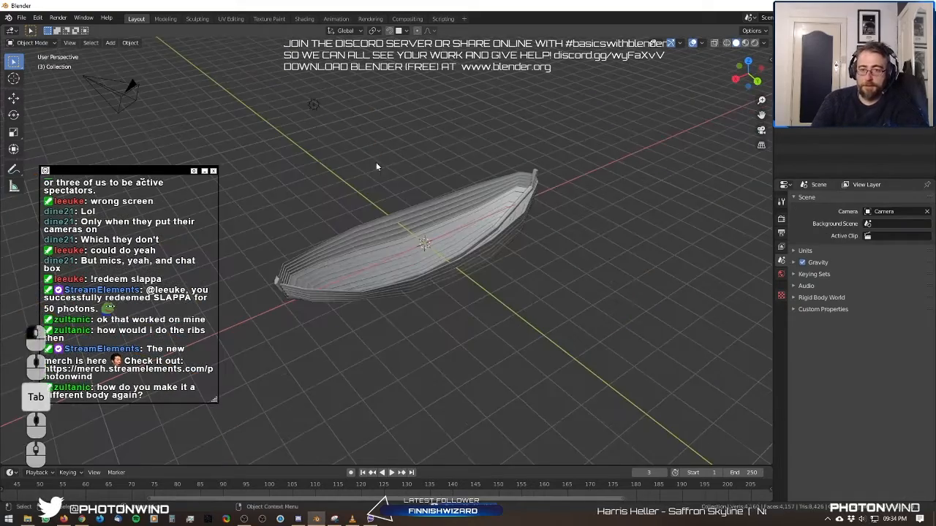
# Select the planked hull, duplicate it and place the copy above the original.
pyautogui.click(377, 166)
pyautogui.moveTo(377, 166); pyautogui.dragTo(591, 291, button='middle')
pyautogui.scroll(4, 501, 142)
pyautogui.click(581, 298)
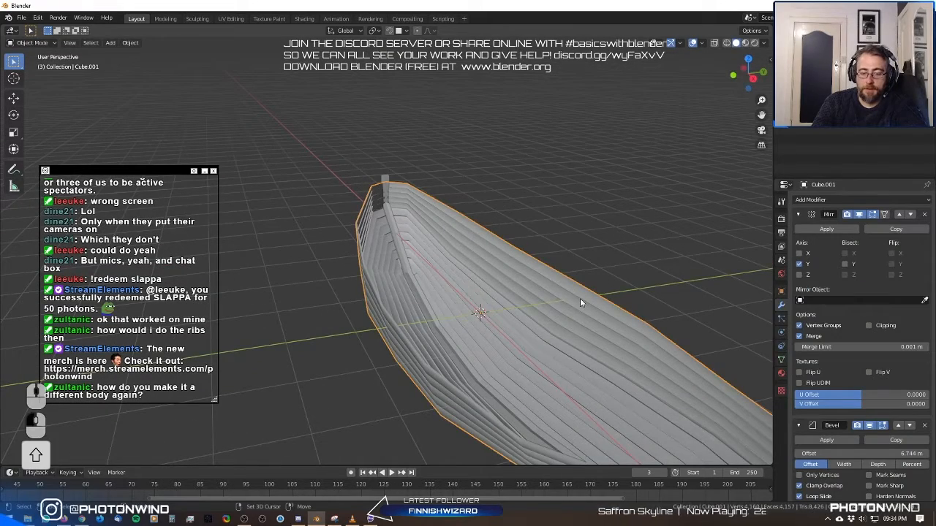
pyautogui.hotkey('shift', 'd')
pyautogui.click(433, 64)
# Toggle the visibility of the stored hull versions and the new copy one by one, and leave them all hidden.
pyautogui.click(820, 128)
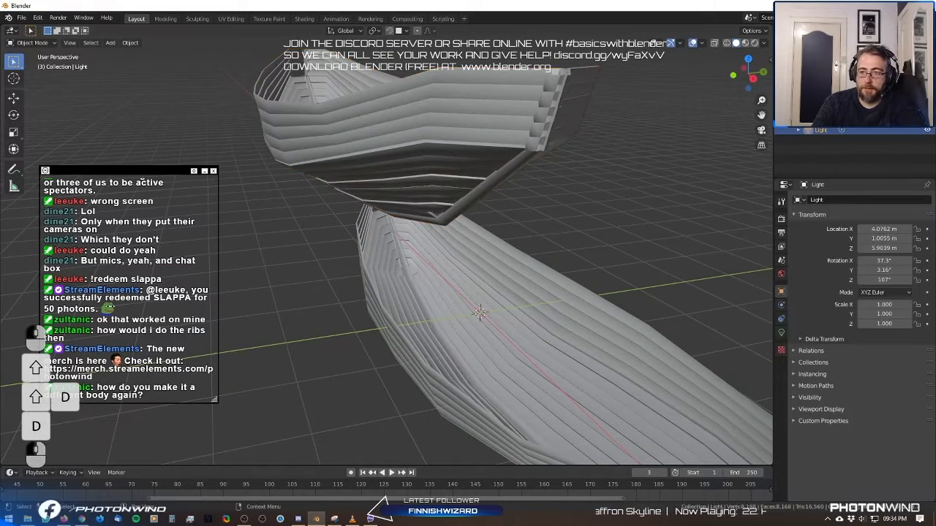
pyautogui.click(822, 120)
pyautogui.click(927, 120)
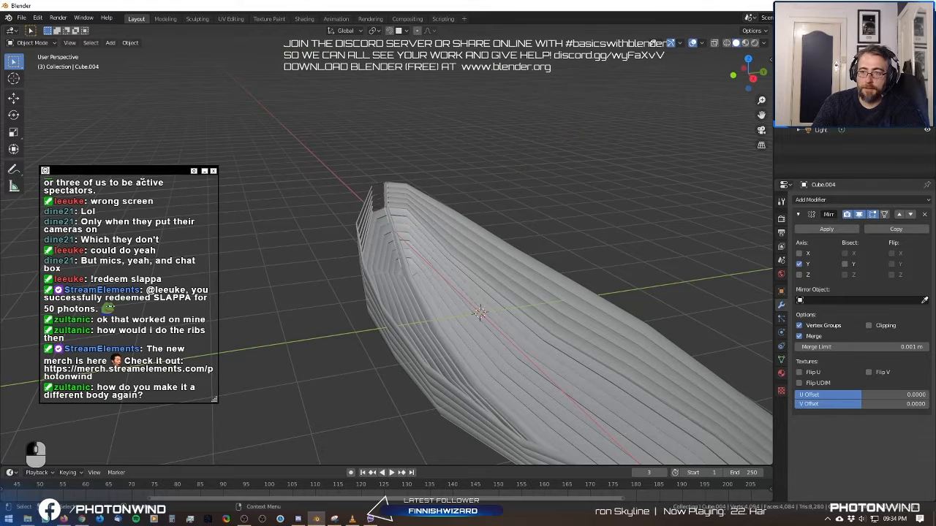
pyautogui.click(927, 110)
pyautogui.click(927, 111)
pyautogui.click(927, 120)
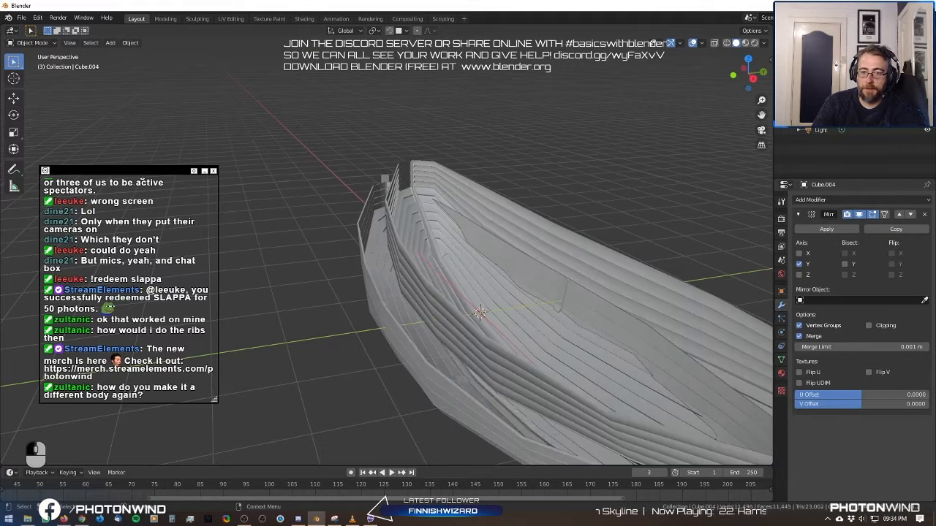
pyautogui.click(927, 91)
pyautogui.click(927, 101)
pyautogui.click(927, 110)
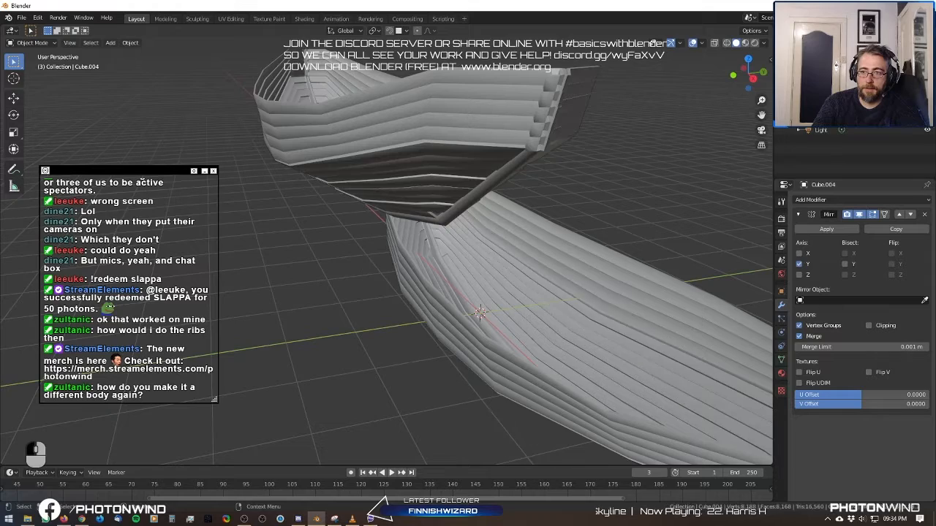
pyautogui.click(927, 120)
pyautogui.click(928, 92)
pyautogui.scroll(-5, 408, 218)
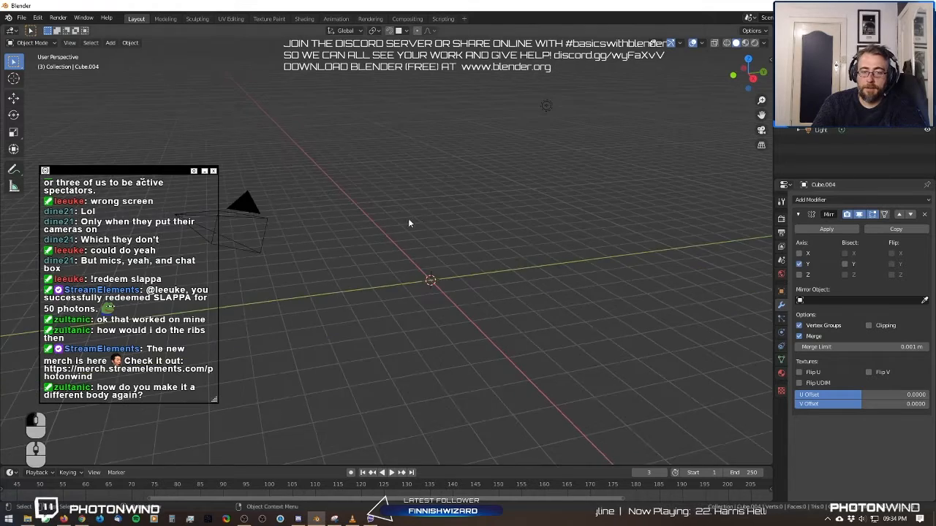
# Show the stored hull versions one at a time to compare them, ending on the planked hull.
pyautogui.scroll(2, 400, 218)
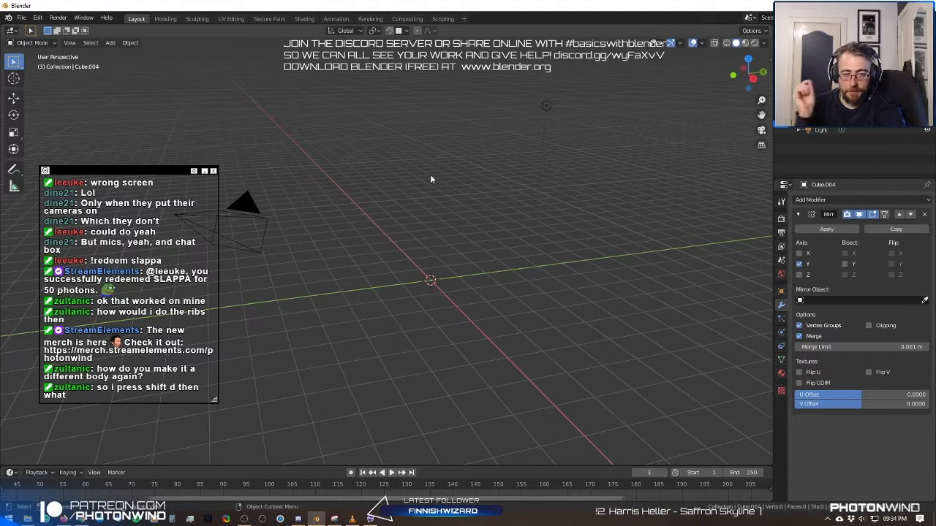
pyautogui.moveTo(359, 322); pyautogui.dragTo(710, 261, button='middle')
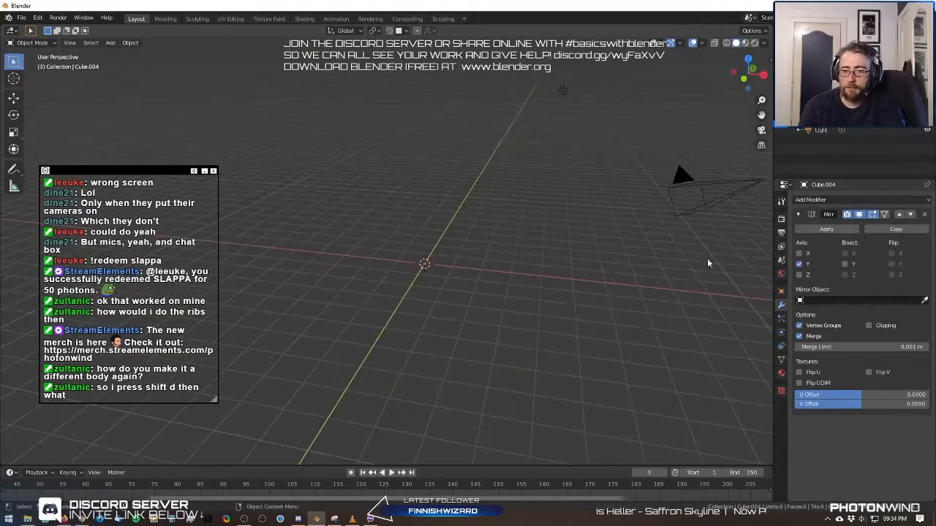
pyautogui.click(927, 120)
pyautogui.click(927, 120)
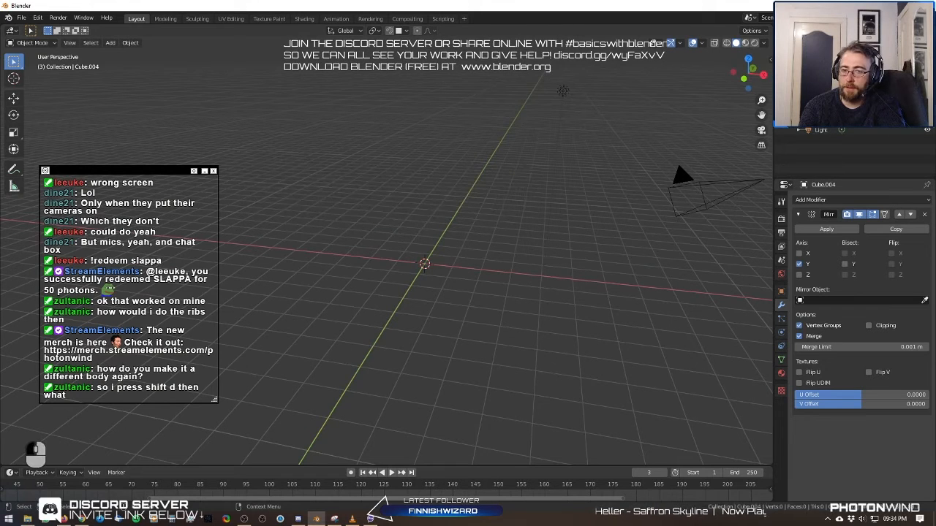
pyautogui.click(927, 110)
pyautogui.click(928, 111)
pyautogui.click(927, 101)
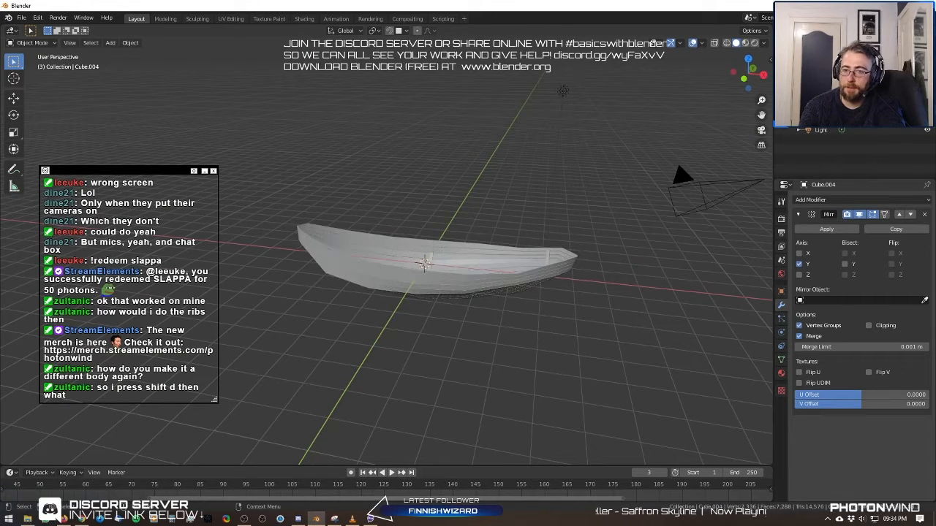
pyautogui.click(928, 91)
pyautogui.click(927, 101)
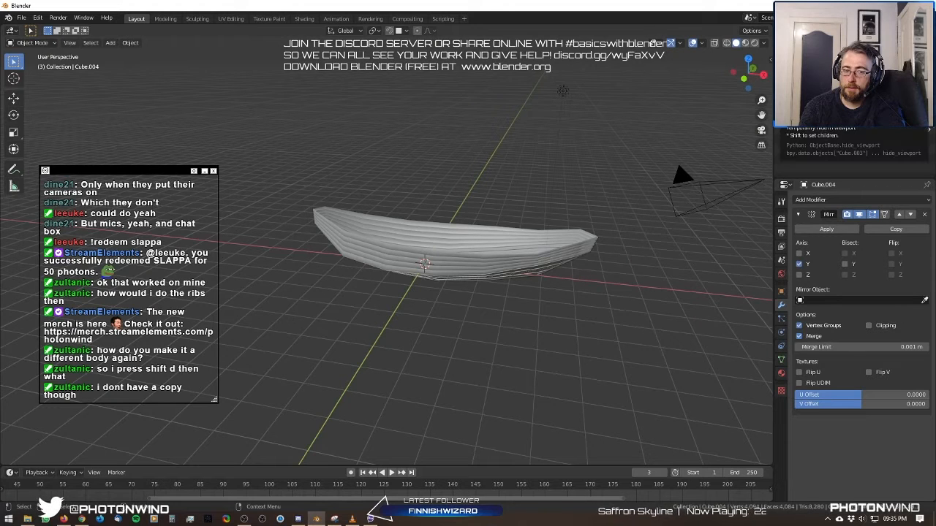
# Toggle the planked copies and the earlier hull version on and off, leaving only the lower planked hull shown.
pyautogui.click(927, 111)
pyautogui.click(927, 111)
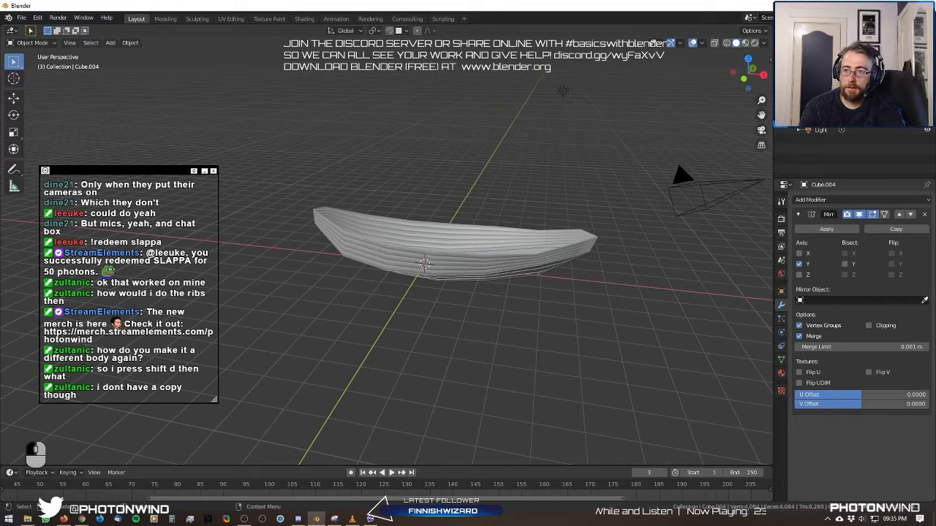
pyautogui.click(927, 102)
pyautogui.click(927, 93)
pyautogui.click(927, 92)
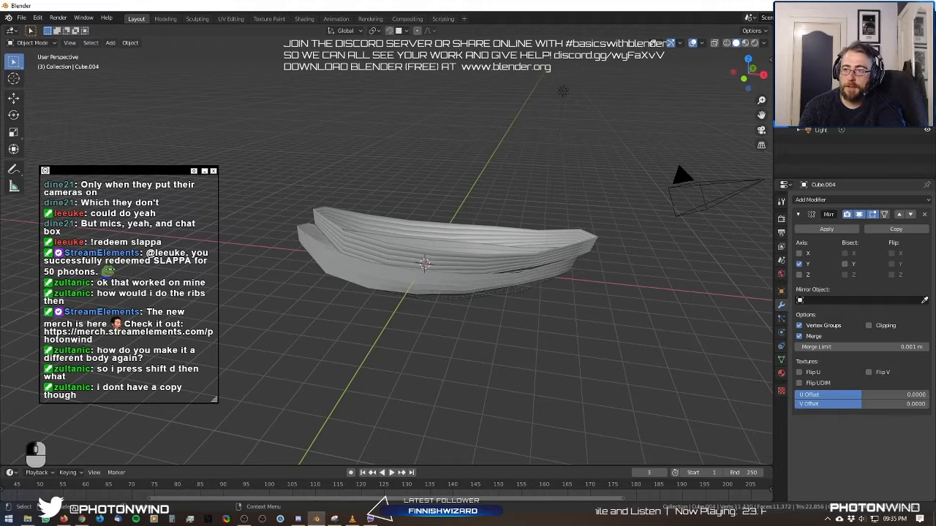
pyautogui.click(927, 101)
pyautogui.click(927, 111)
pyautogui.click(928, 101)
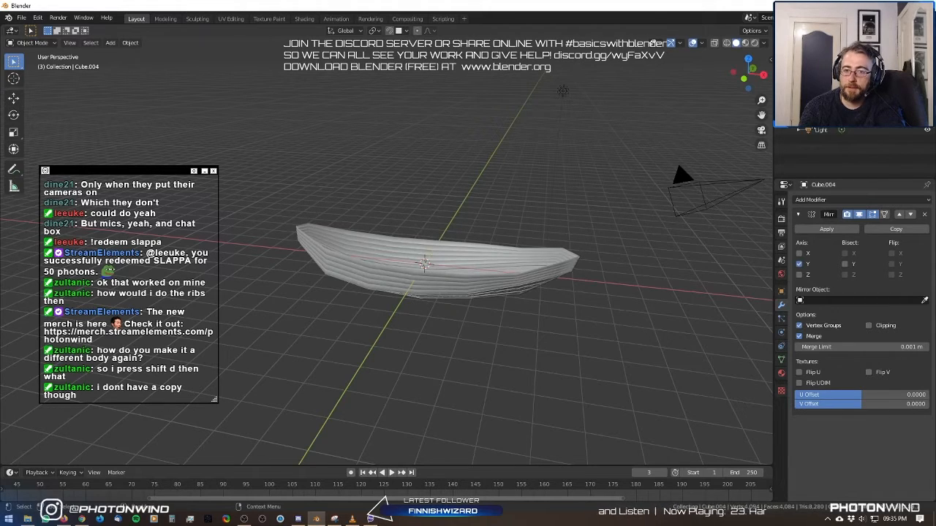
# Check the planked hull's interior, then hide it and show the hull version with the narrow rib band.
pyautogui.scroll(4, 516, 279)
pyautogui.moveTo(516, 280); pyautogui.dragTo(465, 316, button='middle')
pyautogui.press('Tab')
pyautogui.press('Tab')
pyautogui.click(927, 92)
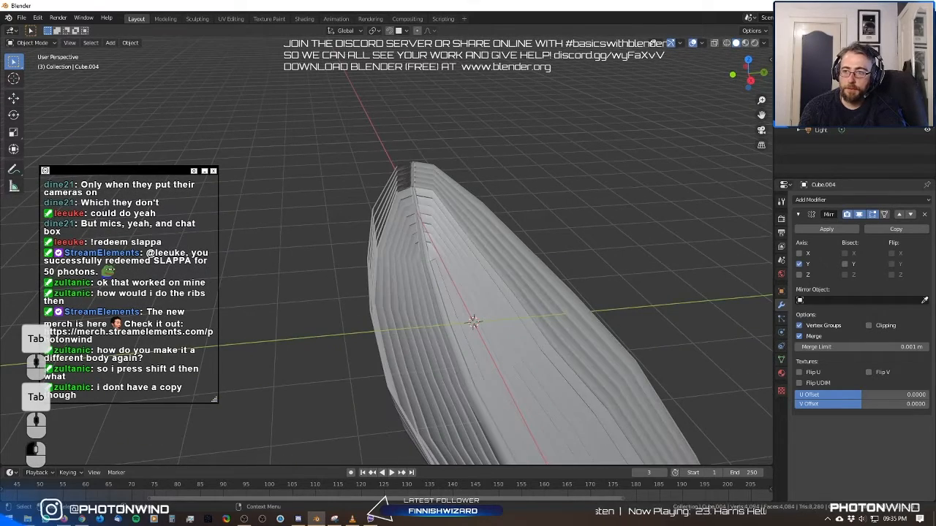
pyautogui.click(927, 92)
pyautogui.click(927, 102)
# Select the shown hull and open its mesh in Edit Mode.
pyautogui.moveTo(602, 170); pyautogui.dragTo(351, 316, button='middle')
pyautogui.click(444, 261)
pyautogui.scroll(4, 468, 275)
pyautogui.press('Tab')
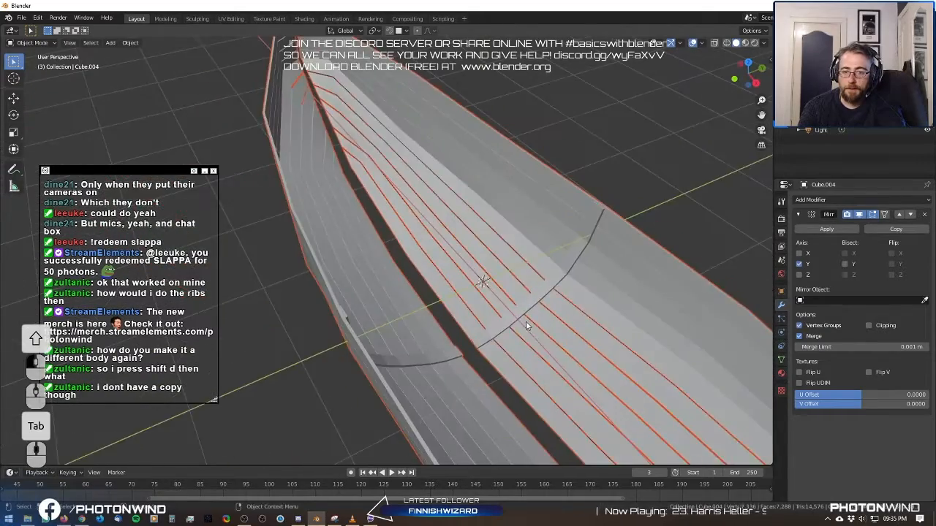
pyautogui.keyDown('shift'); pyautogui.moveTo(520, 321); pyautogui.dragTo(418, 278, button='middle'); pyautogui.keyUp('shift')
pyautogui.scroll(2, 417, 278)
pyautogui.moveTo(450, 318); pyautogui.dragTo(631, 256, button='middle')
pyautogui.click(639, 277)
pyautogui.press('Tab')
# Try to duplicate a single transverse edge on the hull's side and extrude it into a small face, then undo it.
pyautogui.keyDown('alt'); pyautogui.click(599, 308); pyautogui.keyUp('alt')
pyautogui.moveTo(599, 308); pyautogui.dragTo(542, 281, button='middle')
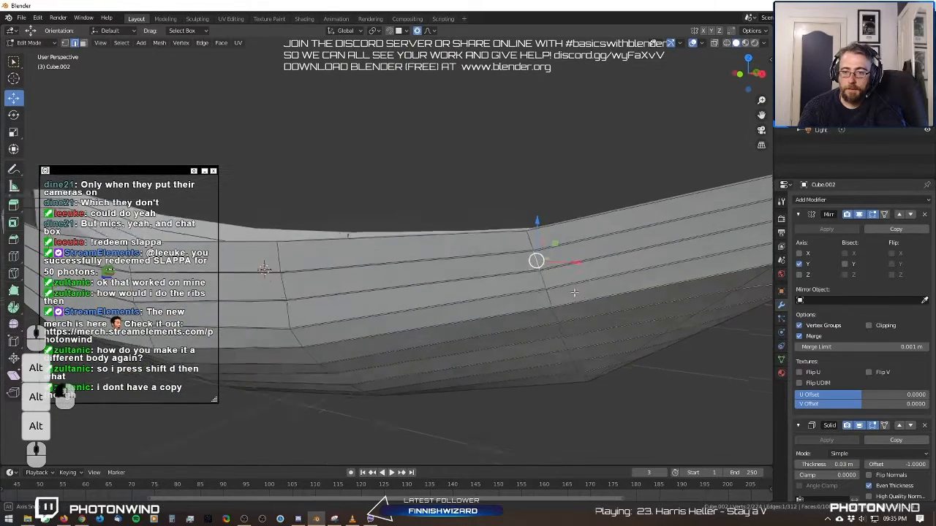
pyautogui.scroll(6, 542, 281)
pyautogui.scroll(-3, 631, 318)
pyautogui.keyDown('shift'); pyautogui.moveTo(632, 318); pyautogui.dragTo(502, 313, button='middle'); pyautogui.keyUp('shift')
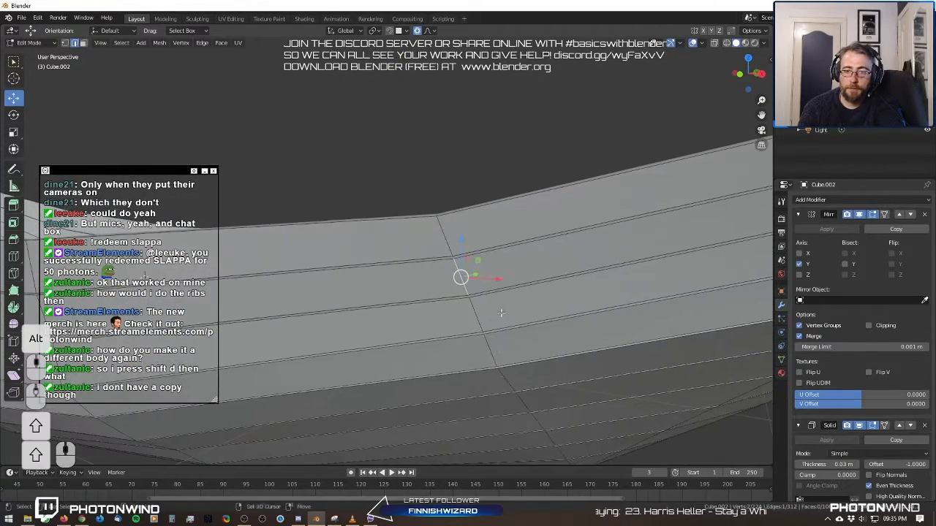
pyautogui.hotkey('shift', 'd')
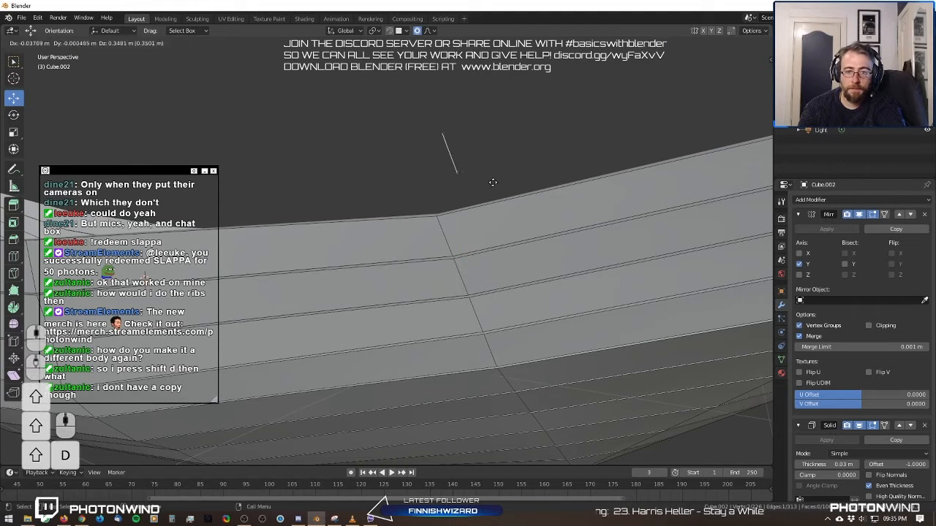
pyautogui.click(494, 210)
pyautogui.press('e')
pyautogui.click(509, 214)
pyautogui.moveTo(510, 215); pyautogui.dragTo(536, 278, button='middle')
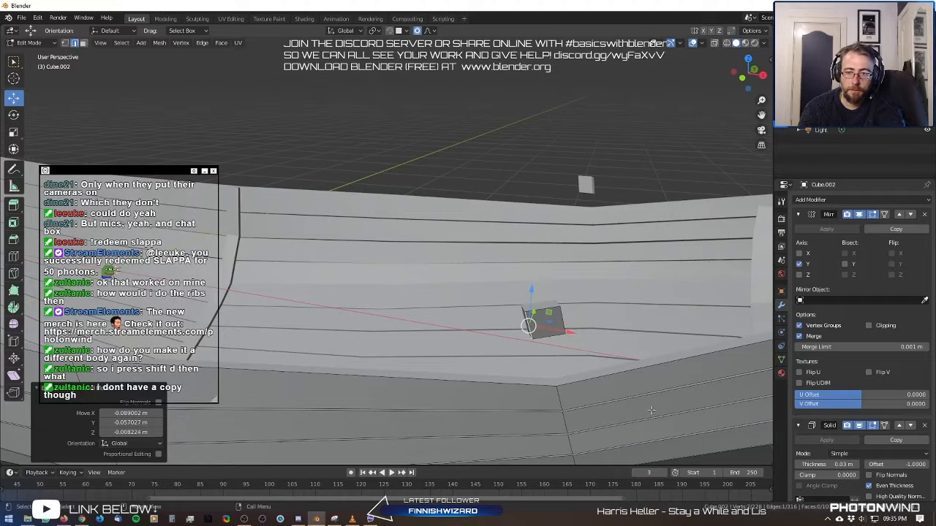
pyautogui.hotkey('ctrl', 'z')
pyautogui.hotkey('ctrl', 'z')
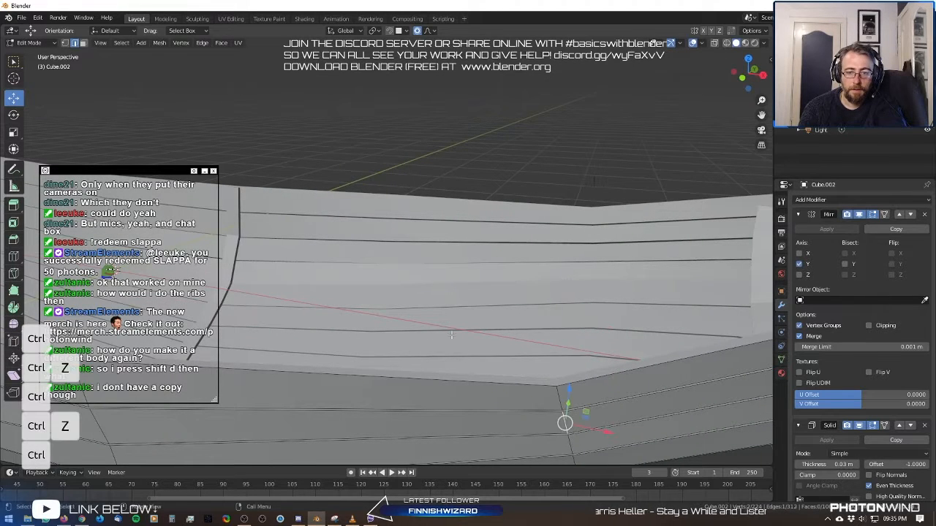
# Switch the viewport to wireframe shading and reopen the hull mesh in Edit Mode with nothing selected.
pyautogui.keyDown('shift'); pyautogui.moveTo(598, 315); pyautogui.dragTo(524, 358, button='middle'); pyautogui.keyUp('shift')
pyautogui.press('Tab')
pyautogui.press('Tab')
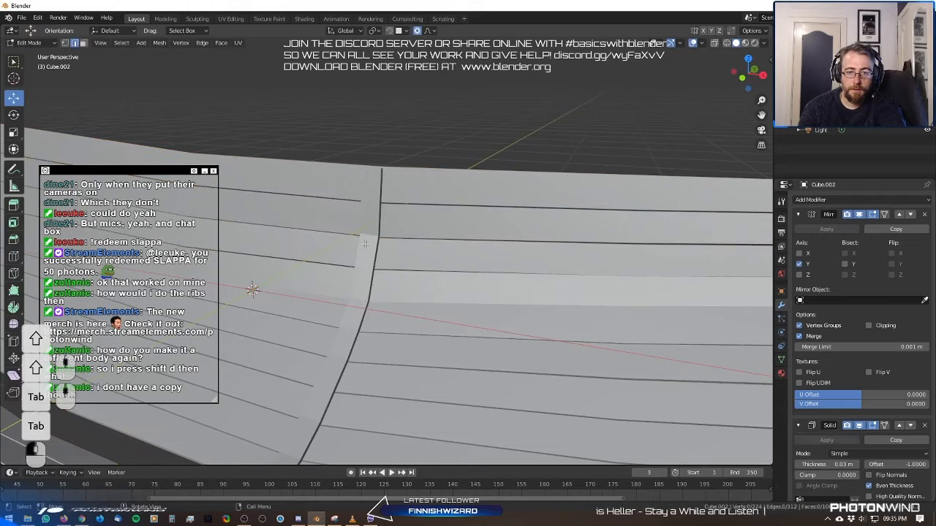
pyautogui.press('Tab')
pyautogui.press('Tab')
pyautogui.press('Tab')
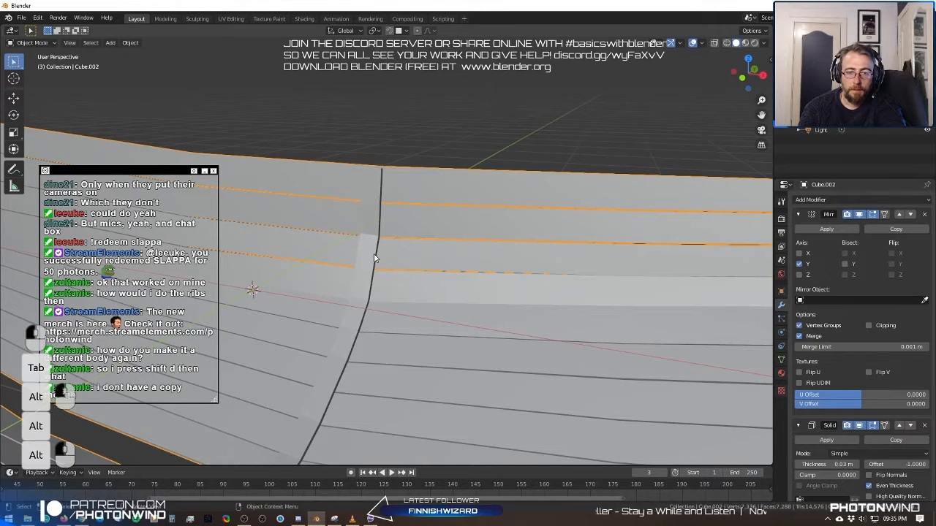
pyautogui.hotkey('alt', 'a')
pyautogui.hotkey('alt', 'a')
pyautogui.click(729, 43)
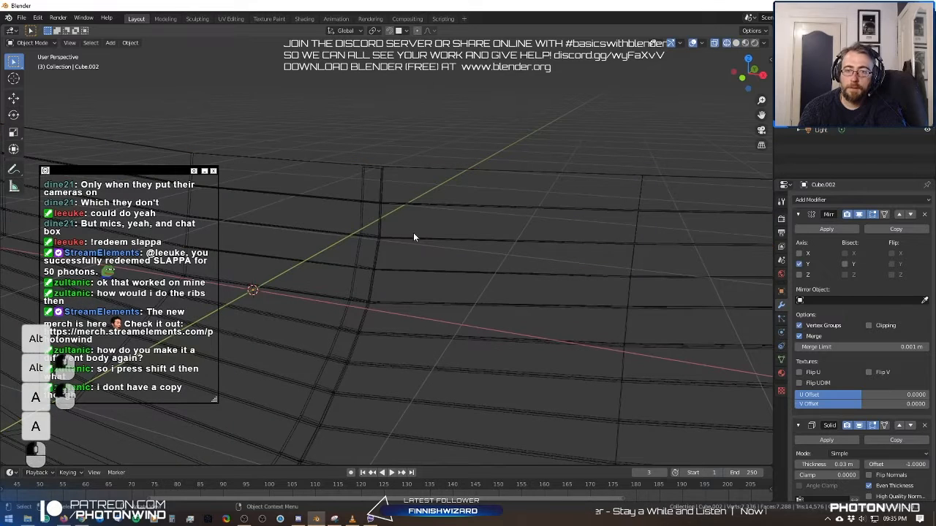
pyautogui.keyDown('alt'); pyautogui.click(377, 215); pyautogui.keyUp('alt')
pyautogui.press('Tab')
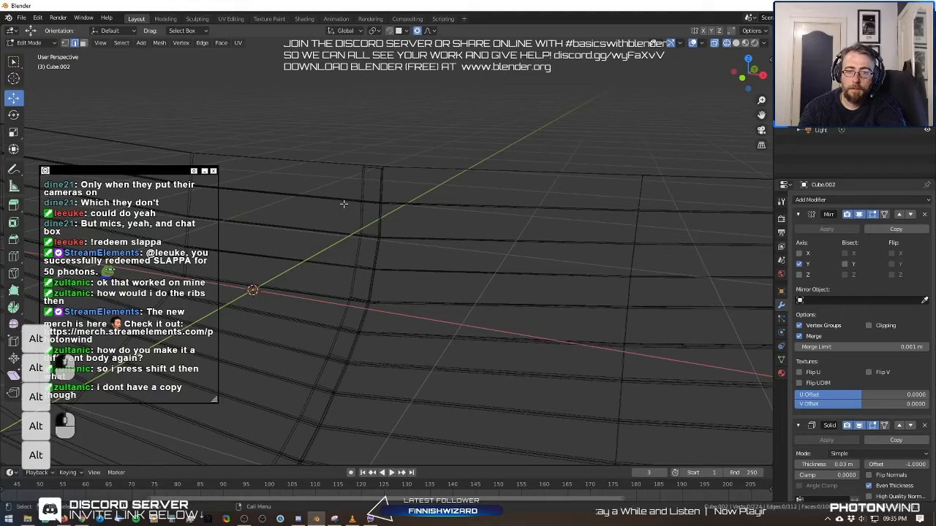
# Select the transverse edge loop running along one side of the narrow band amidships.
pyautogui.moveTo(344, 204); pyautogui.dragTo(371, 235, button='middle')
pyautogui.press('a')
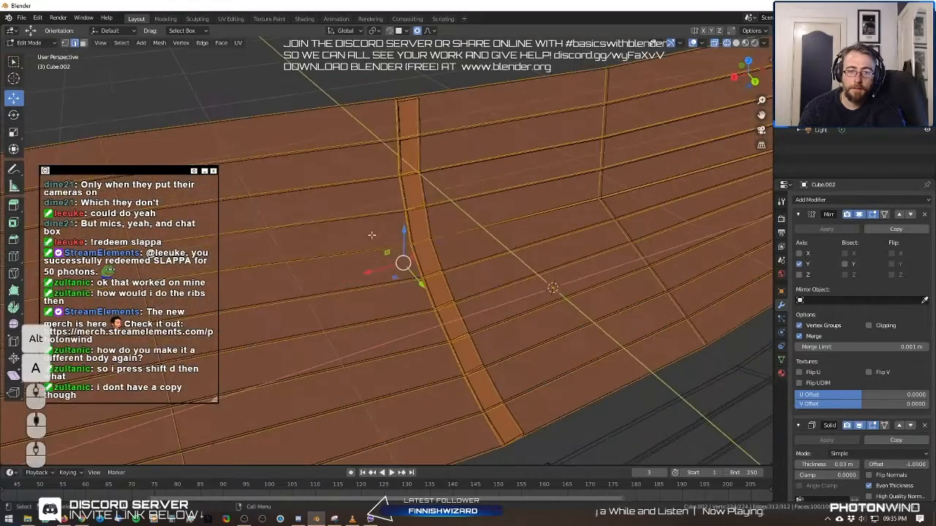
pyautogui.press('a')
pyautogui.press('a')
pyautogui.keyDown('alt'); pyautogui.click(407, 217); pyautogui.keyUp('alt')
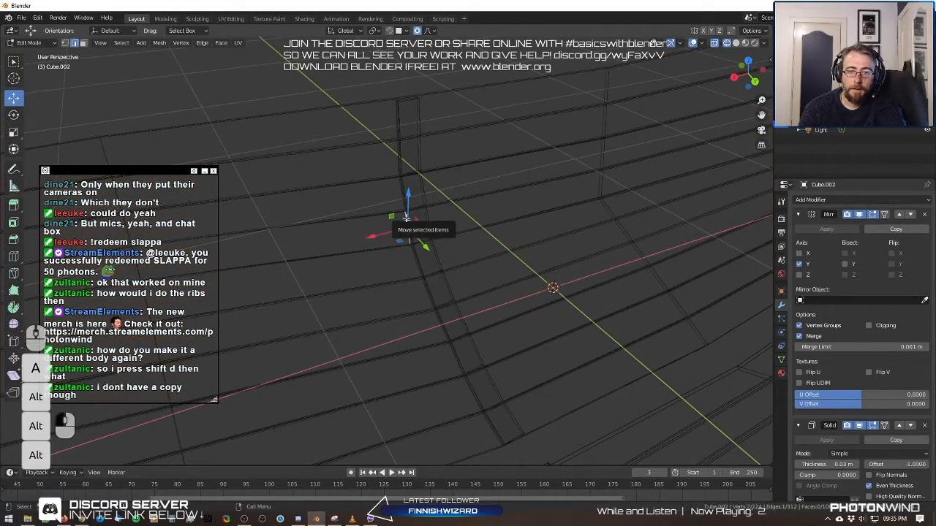
pyautogui.keyDown('alt'); pyautogui.keyDown('shift'); pyautogui.click(404, 198); pyautogui.keyUp('shift'); pyautogui.keyUp('alt')
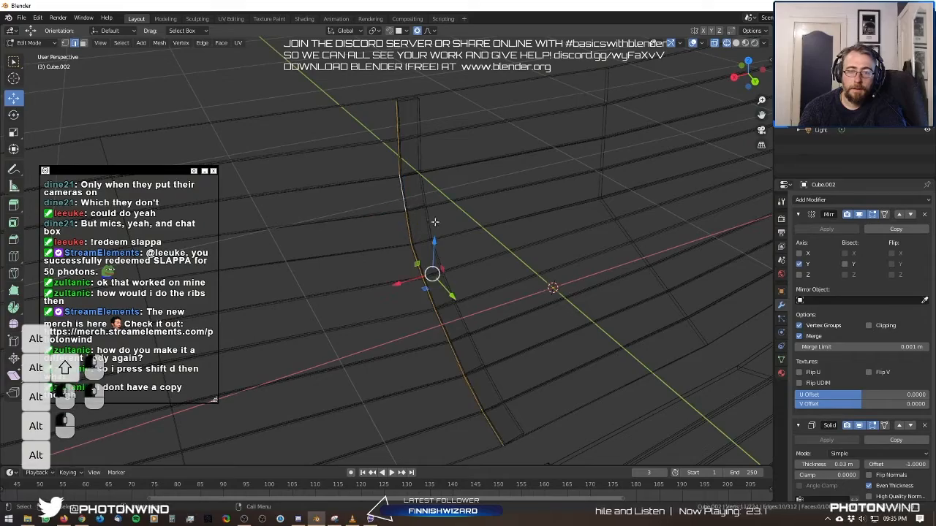
# Duplicate the selected edge loop and place the copy away from the hull, raised about 0.39 m.
pyautogui.moveTo(434, 222)
pyautogui.mouseDown(button='middle')
pyautogui.moveTo(476, 229)
pyautogui.moveTo(402, 239)
pyautogui.moveTo(425, 219)
pyautogui.mouseUp(button='middle')
pyautogui.hotkey('shift', 'd')
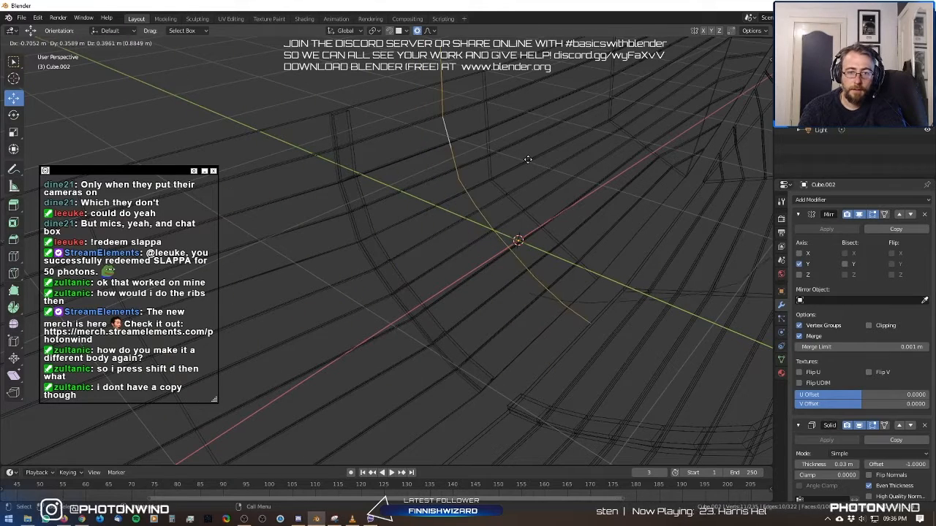
pyautogui.click(477, 160)
pyautogui.keyDown('shift'); pyautogui.moveTo(489, 162); pyautogui.dragTo(423, 241, button='middle'); pyautogui.keyUp('shift')
# Extrude the duplicated edge loop and move the new edges about 0.28 m along X to form a rib strip.
pyautogui.press('e')
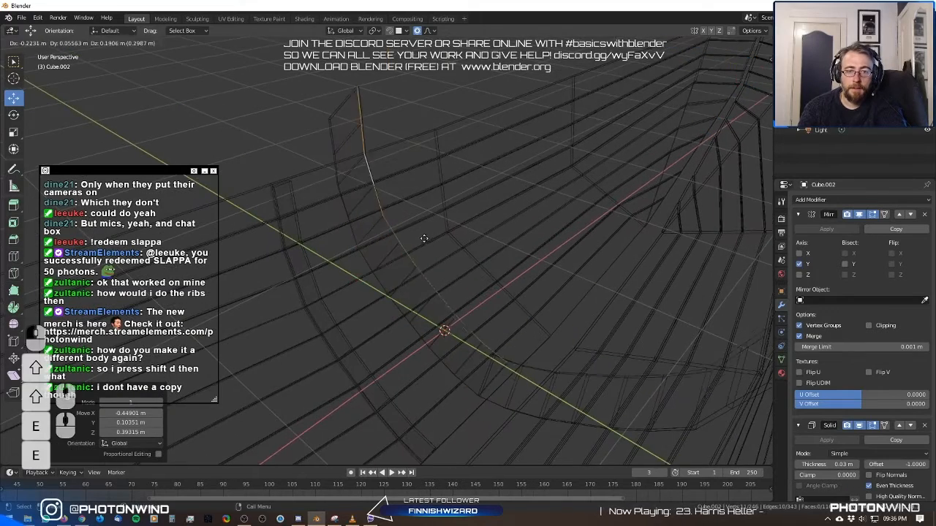
pyautogui.rightClick(421, 241)
pyautogui.moveTo(357, 279)
pyautogui.mouseDown()
pyautogui.moveTo(370, 269)
pyautogui.moveTo(363, 275)
pyautogui.mouseUp()
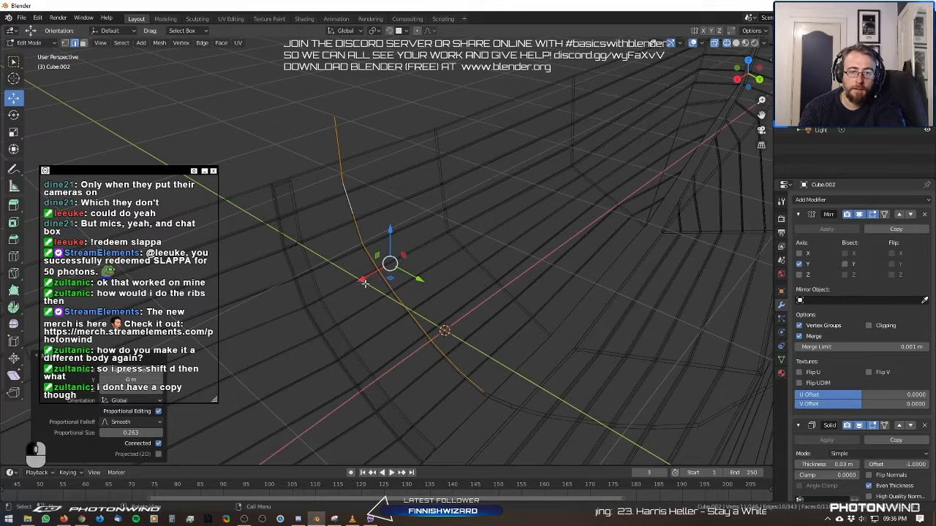
pyautogui.moveTo(364, 282); pyautogui.dragTo(382, 253)
pyautogui.moveTo(382, 253); pyautogui.dragTo(354, 270, button='middle')
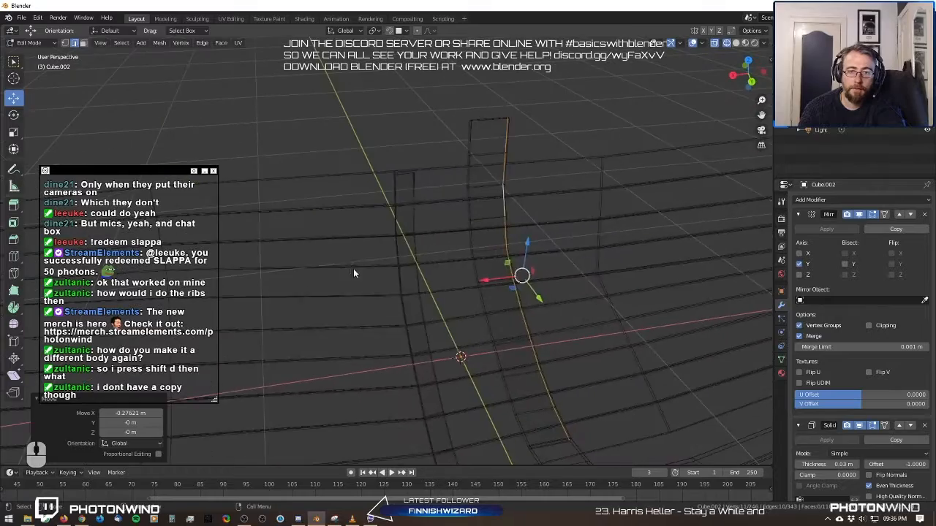
# Return to Object Mode with solid shading and examine the new rib strip inside the hull.
pyautogui.press('Tab')
pyautogui.click(735, 43)
pyautogui.moveTo(446, 182)
pyautogui.keyDown('shift'); pyautogui.mouseDown(button='middle')
pyautogui.moveTo(367, 100)
pyautogui.moveTo(391, 55)
pyautogui.mouseUp(button='middle'); pyautogui.keyUp('shift')
pyautogui.moveTo(430, 161)
pyautogui.mouseDown(button='middle')
pyautogui.moveTo(552, 161)
pyautogui.moveTo(547, 174)
pyautogui.mouseUp(button='middle')
pyautogui.scroll(-4, 547, 174)
pyautogui.keyDown('shift'); pyautogui.moveTo(475, 214); pyautogui.dragTo(501, 266, button='middle'); pyautogui.keyUp('shift')
pyautogui.scroll(2, 524, 214)
pyautogui.keyDown('shift'); pyautogui.moveTo(524, 214); pyautogui.dragTo(468, 256, button='middle'); pyautogui.keyUp('shift')
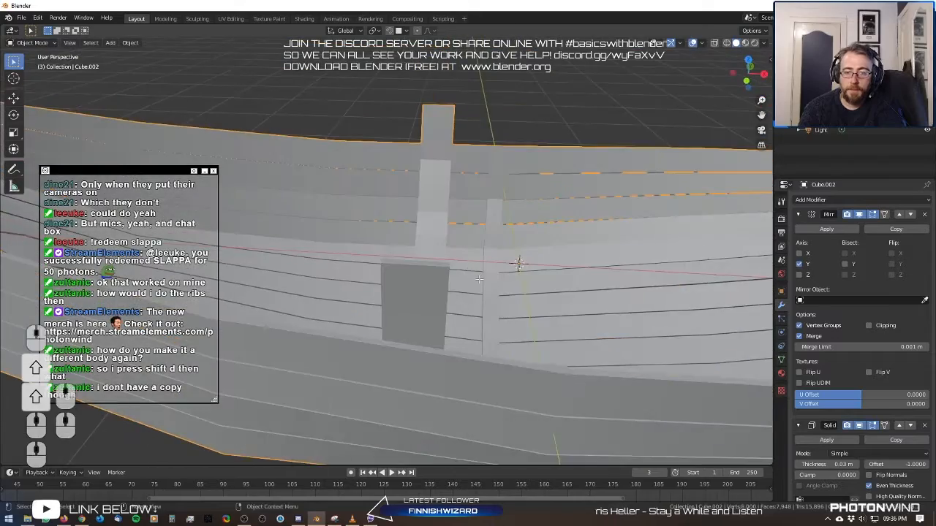
# Narrow the rib strip by moving its extruded edge loop back about 0.17 m along X.
pyautogui.press('Tab')
pyautogui.moveTo(436, 370)
pyautogui.mouseDown(button='middle')
pyautogui.moveTo(427, 360)
pyautogui.moveTo(437, 369)
pyautogui.mouseUp(button='middle')
pyautogui.moveTo(435, 369); pyautogui.dragTo(466, 369)
pyautogui.moveTo(467, 369); pyautogui.dragTo(441, 341, button='middle')
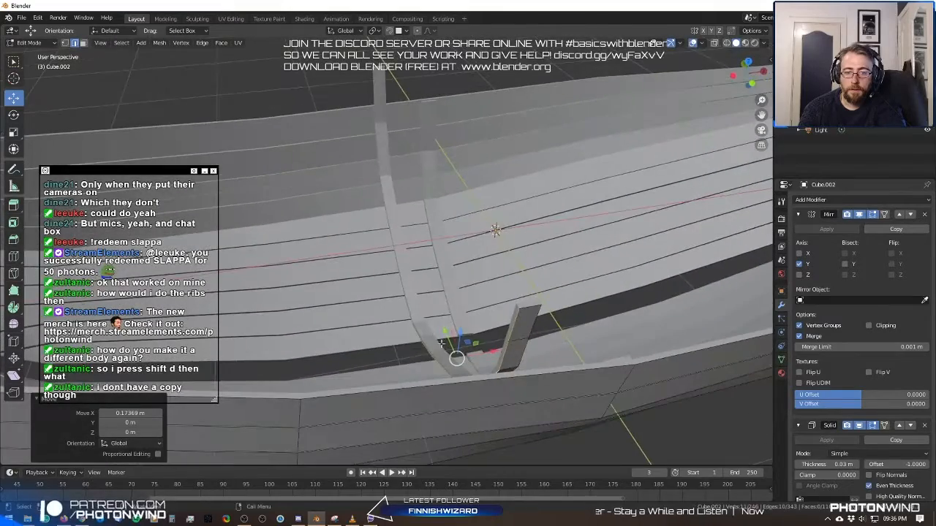
pyautogui.hotkey('ctrl', 'z')
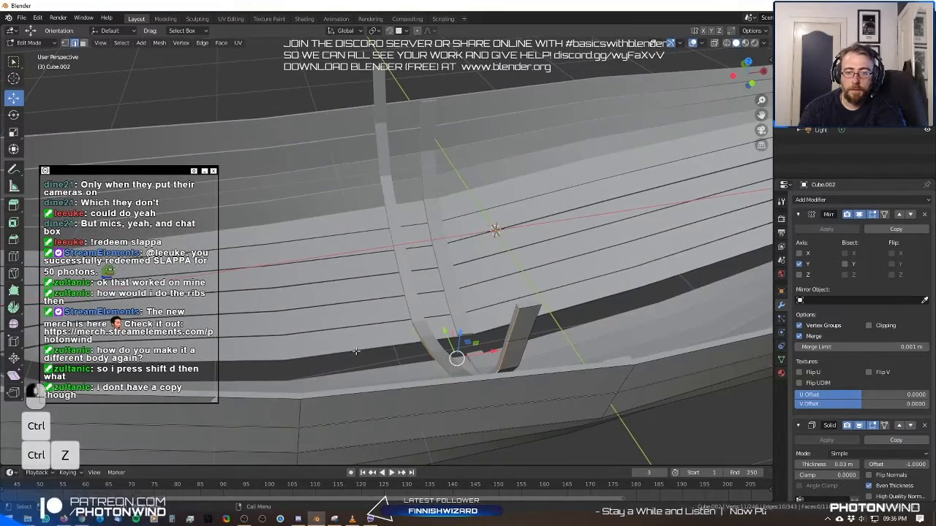
# Select both edge loops of the rib, lower it about 0.36 m and shift it about 0.46 m along negative X.
pyautogui.keyDown('alt'); pyautogui.keyDown('shift'); pyautogui.click(534, 329); pyautogui.keyUp('shift'); pyautogui.keyUp('alt')
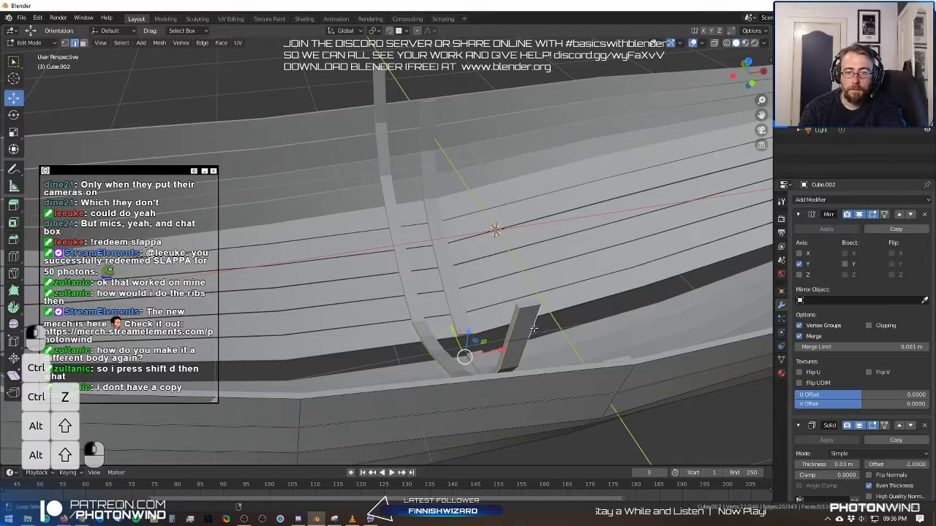
pyautogui.moveTo(468, 334); pyautogui.dragTo(464, 367)
pyautogui.moveTo(428, 344); pyautogui.dragTo(298, 308, button='middle')
pyautogui.moveTo(319, 286); pyautogui.dragTo(476, 295)
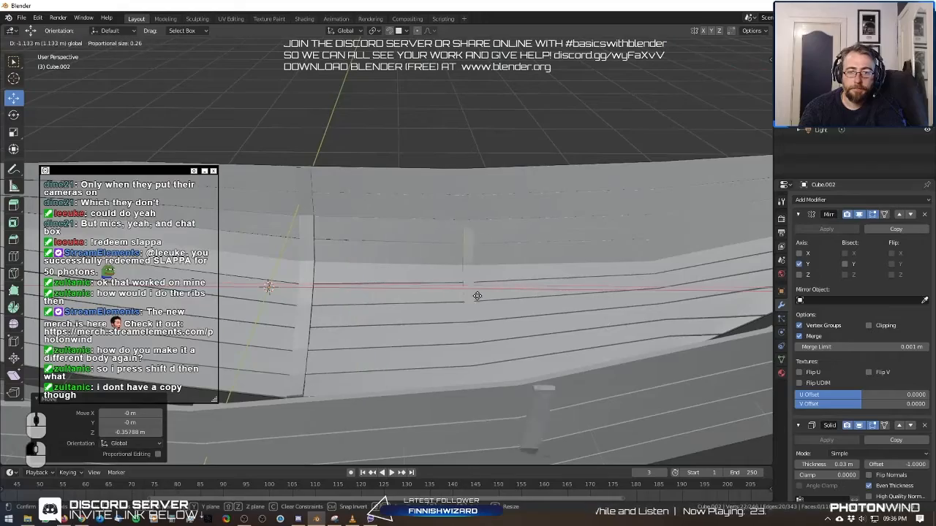
pyautogui.moveTo(368, 301); pyautogui.dragTo(368, 302)
pyautogui.scroll(-4, 368, 301)
pyautogui.moveTo(368, 301); pyautogui.dragTo(522, 280, button='middle')
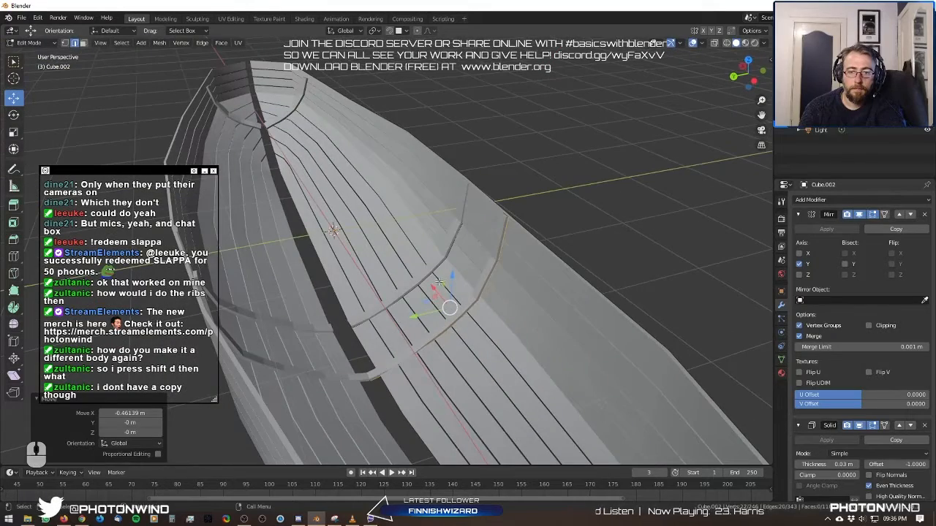
# Lower the whole rib by about a further 0.15 m along Z to sink it into the hull.
pyautogui.press('g')
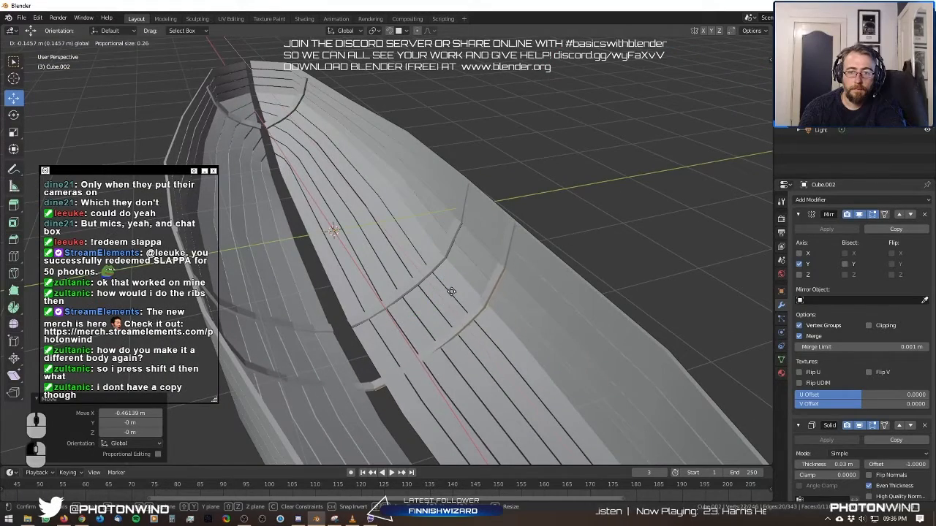
pyautogui.click(452, 292)
pyautogui.press('Tab')
pyautogui.press('Tab')
# Box-select the rib's end edge near the keel and raise it about 0.007 m along Z.
pyautogui.press('a')
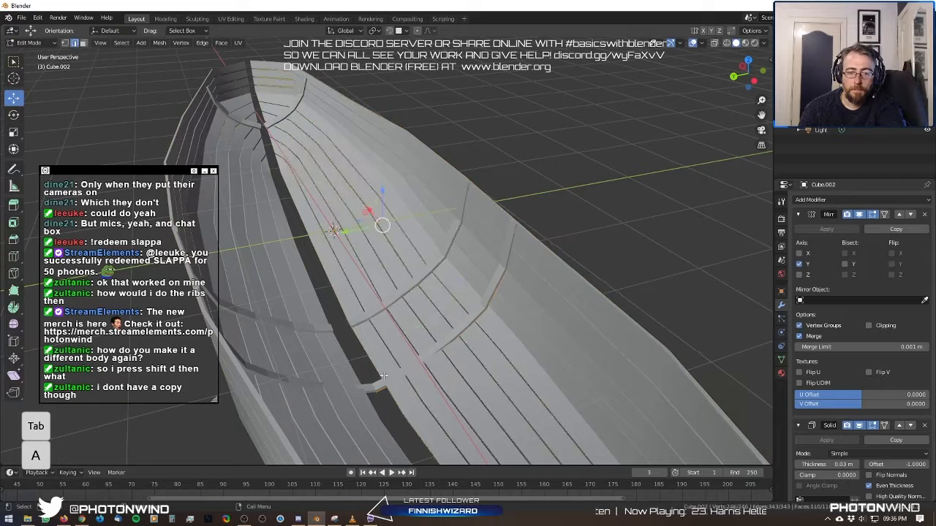
pyautogui.press('b')
pyautogui.moveTo(362, 373); pyautogui.dragTo(386, 398)
pyautogui.press('g')
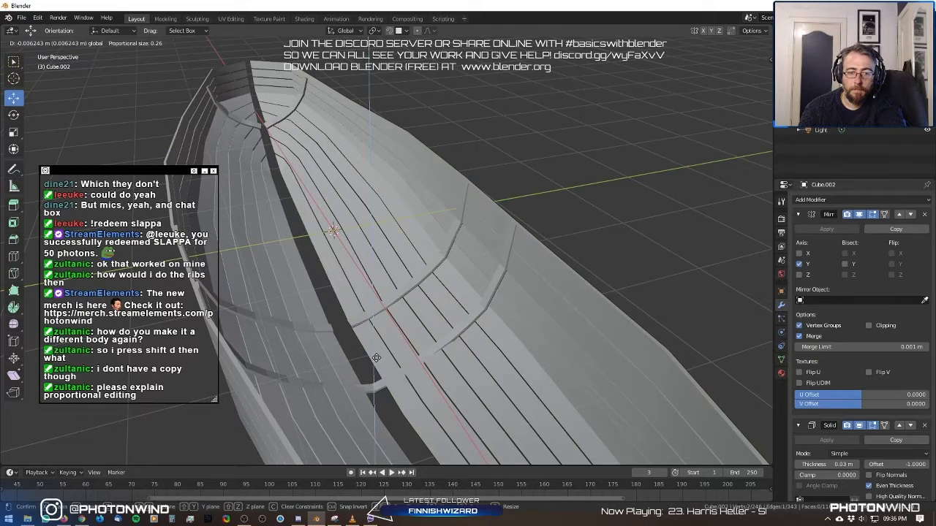
pyautogui.click(378, 357)
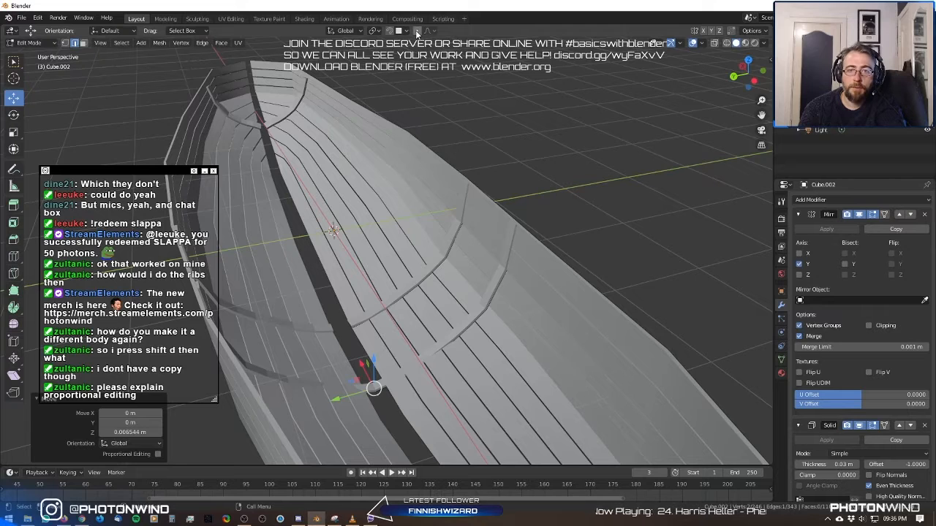
# Enable proportional editing and try moving the rib's keel end with different influence sizes.
pyautogui.click(416, 31)
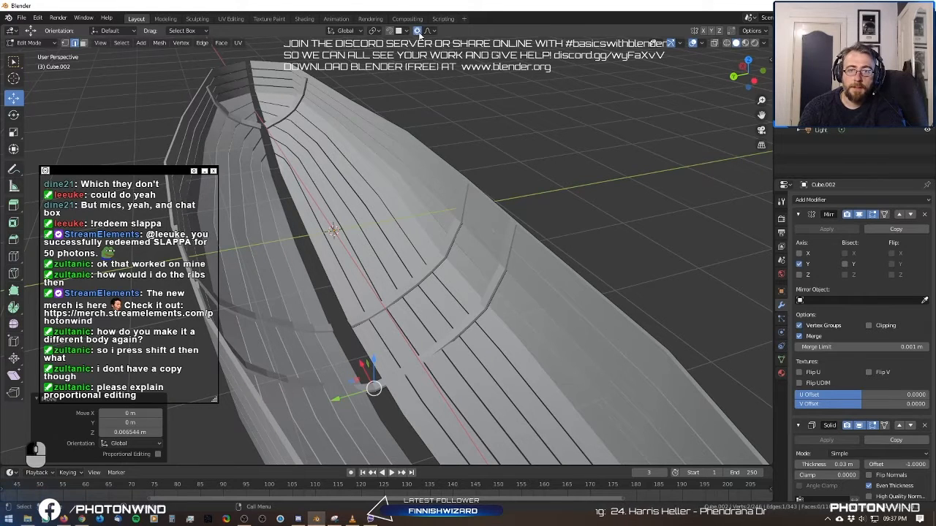
pyautogui.press('g')
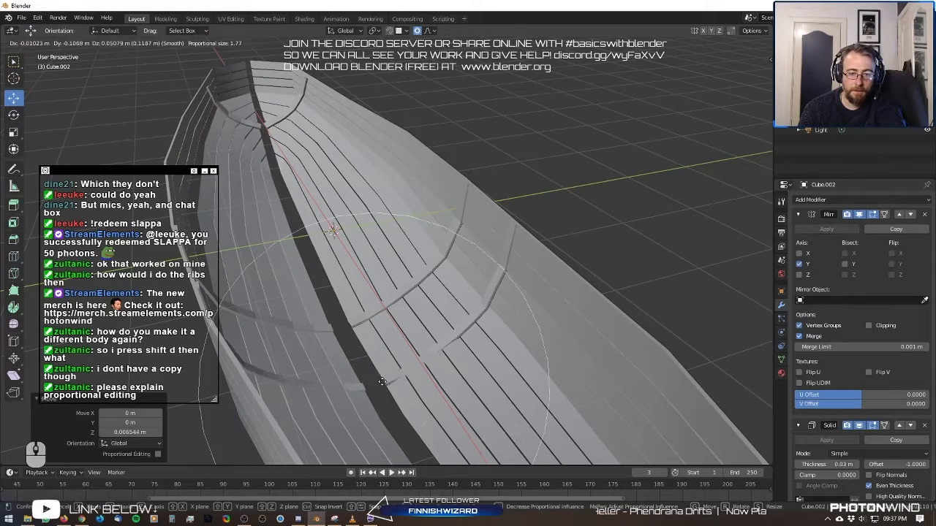
pyautogui.scroll(-2, 405, 368)
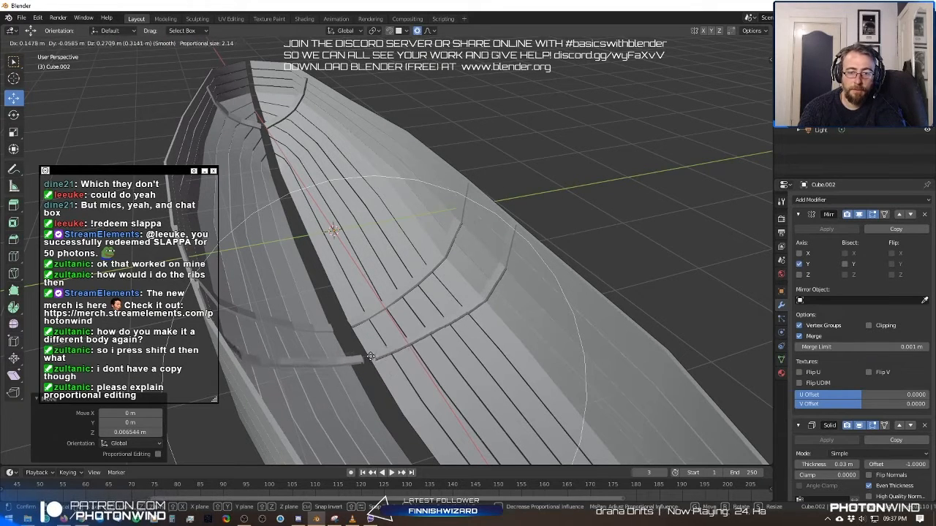
pyautogui.scroll(-1, 373, 362)
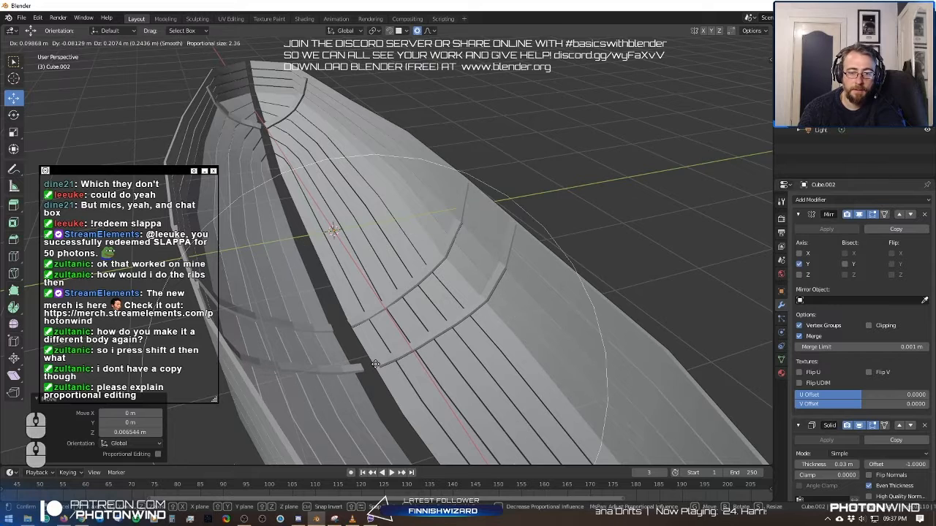
pyautogui.scroll(3, 409, 362)
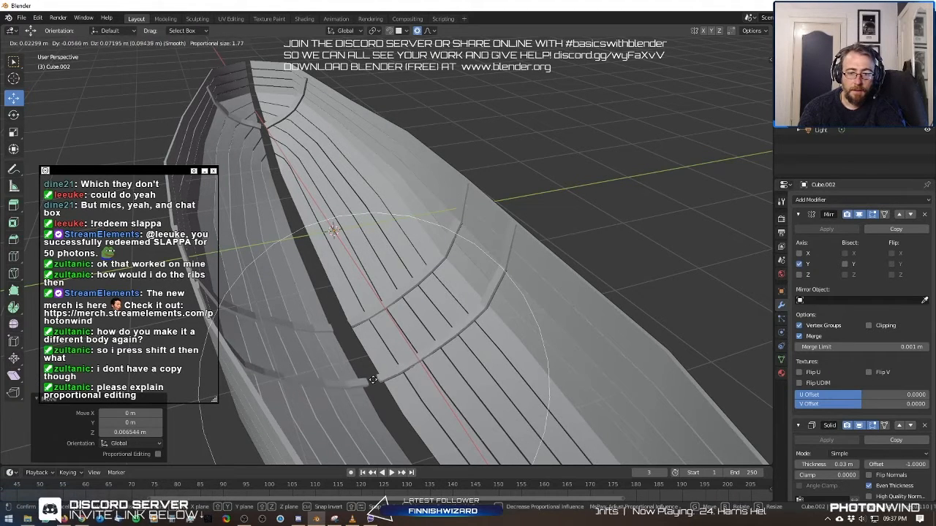
pyautogui.rightClick(427, 35)
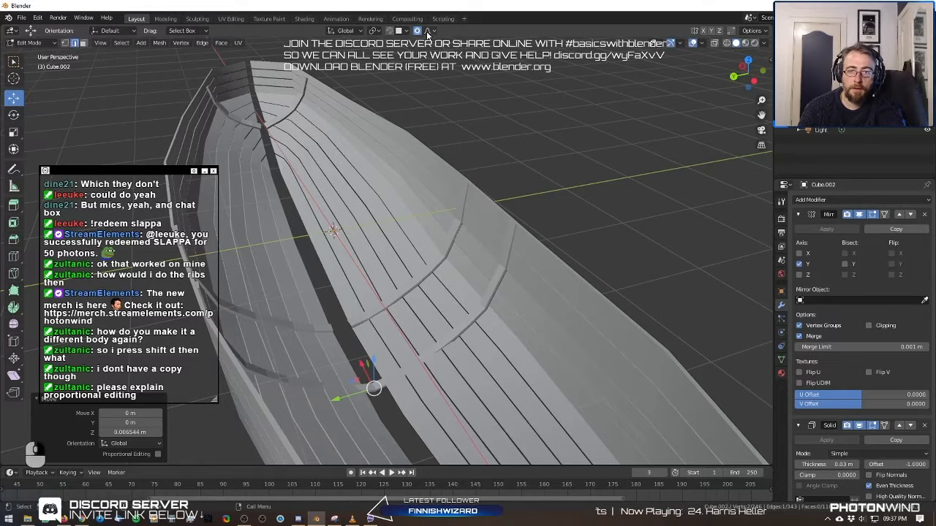
# Set the proportional falloff to Linear and try moving the rib's keel end.
pyautogui.click(430, 31)
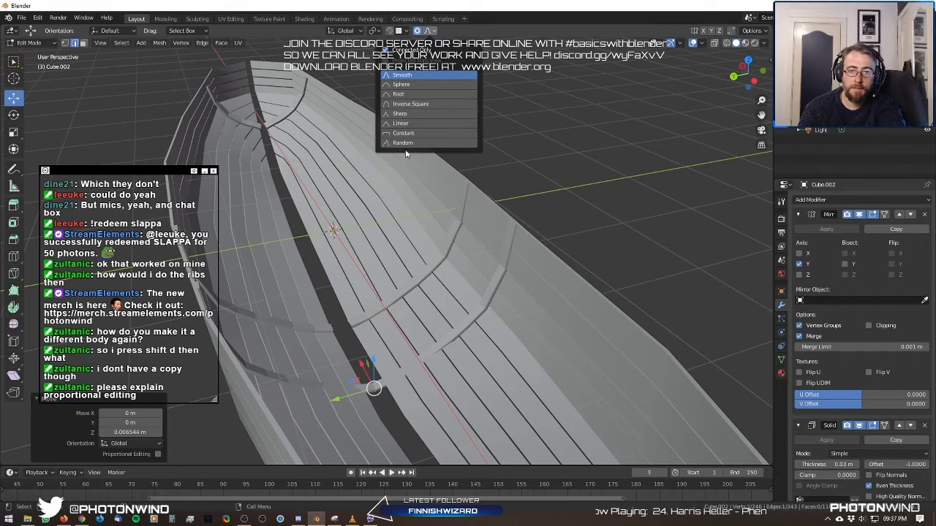
pyautogui.click(399, 123)
pyautogui.press('g')
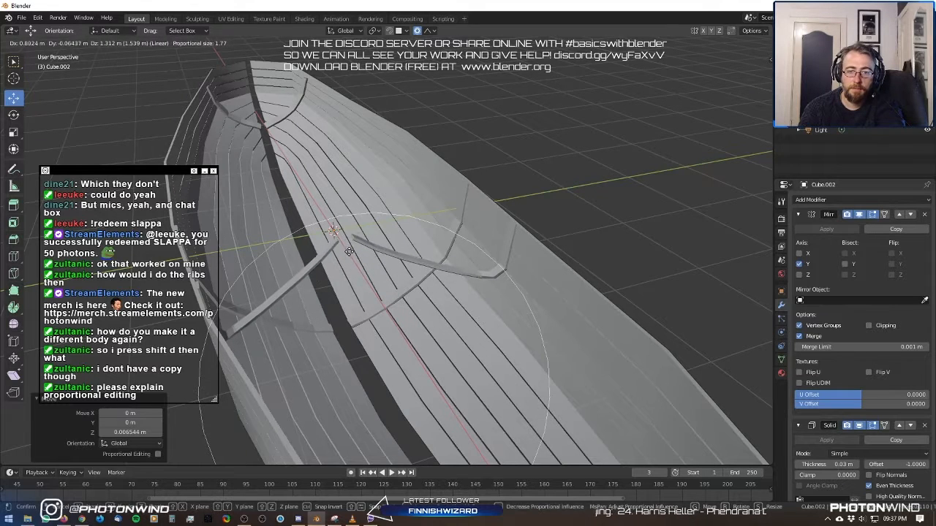
pyautogui.rightClick(365, 382)
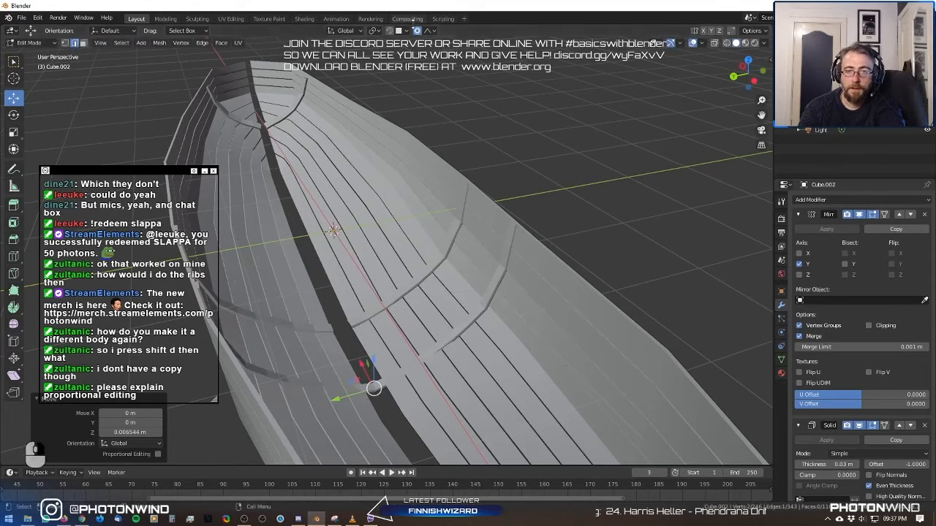
# Change the proportional falloff to Sphere and try the same move on the rib's keel end.
pyautogui.click(427, 30)
pyautogui.click(412, 85)
pyautogui.press('g')
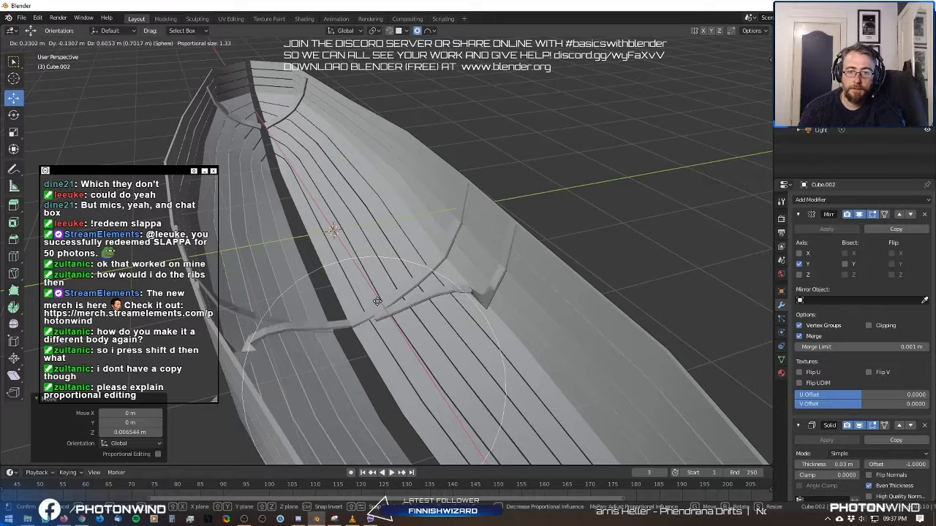
pyautogui.rightClick(381, 323)
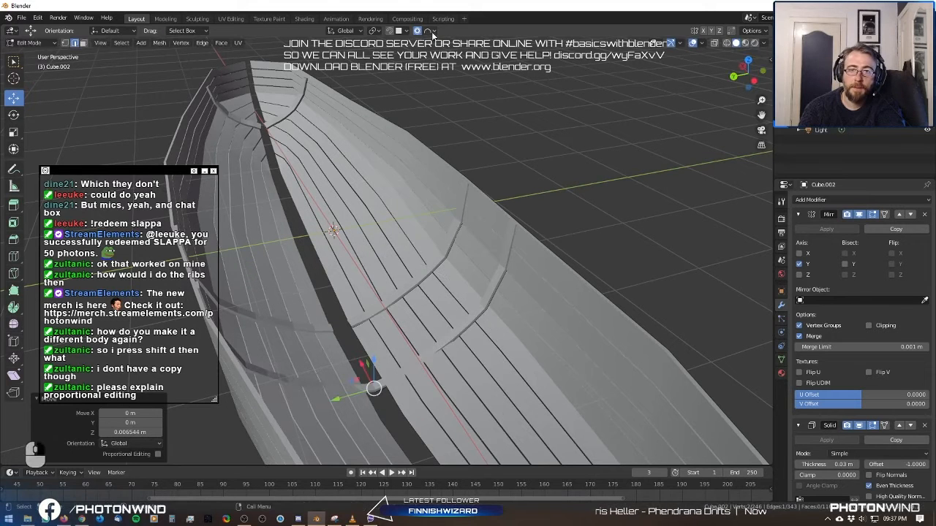
# Restore the Smooth proportional falloff and try moving the rib's keel end again.
pyautogui.click(431, 33)
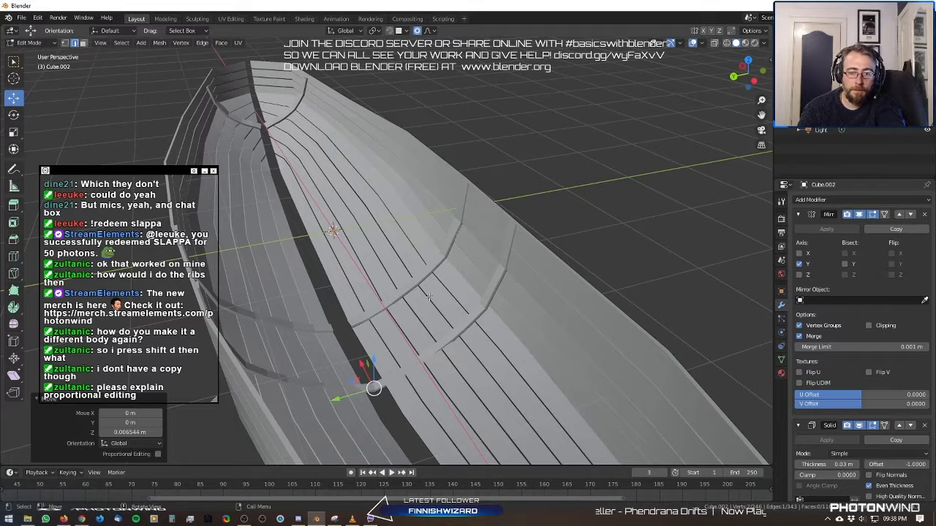
pyautogui.press('g')
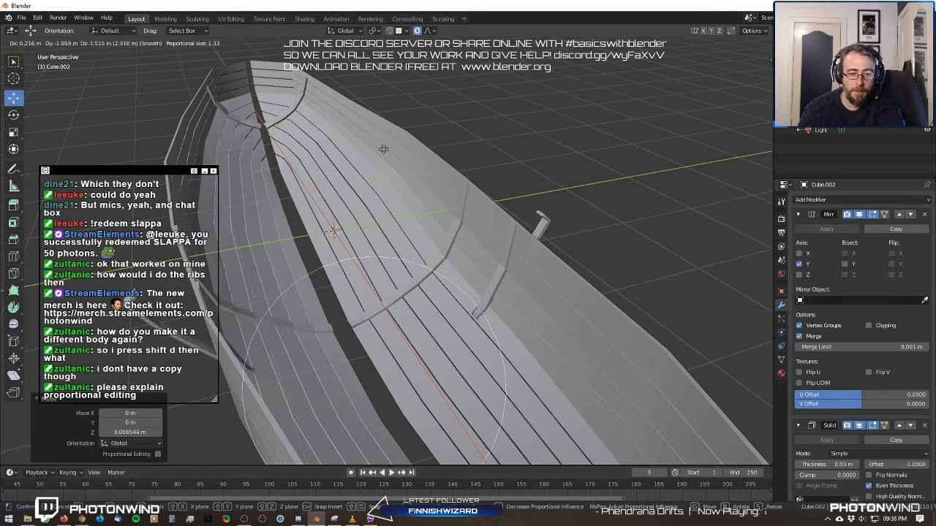
pyautogui.rightClick(452, 335)
# Move the rib's keel end with Smooth proportional editing at a proportional size of about 1.33.
pyautogui.keyDown('shift'); pyautogui.moveTo(417, 356); pyautogui.dragTo(419, 298, button='middle'); pyautogui.keyUp('shift')
pyautogui.moveTo(419, 299); pyautogui.dragTo(294, 341, button='middle')
pyautogui.scroll(1, 377, 309)
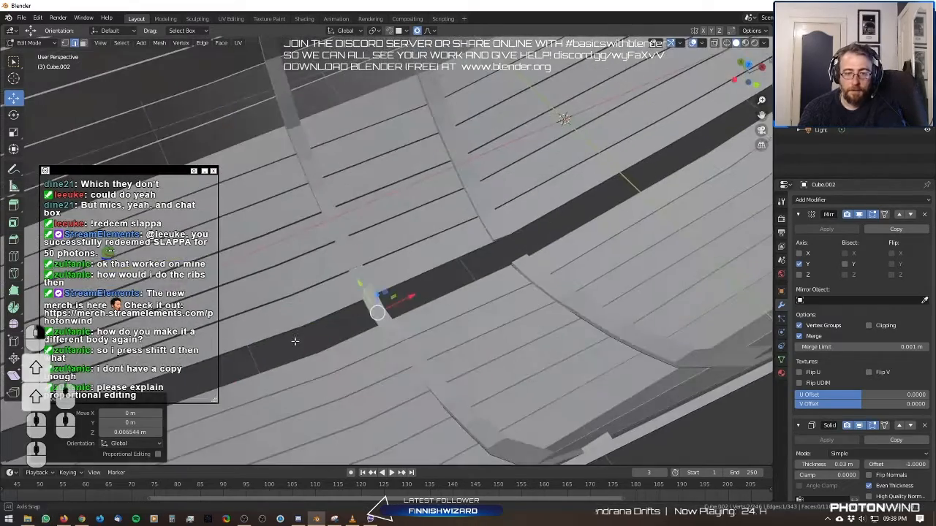
pyautogui.press('g')
pyautogui.rightClick(329, 307)
pyautogui.moveTo(344, 307); pyautogui.dragTo(374, 316, button='middle')
pyautogui.press('g')
pyautogui.click(371, 340)
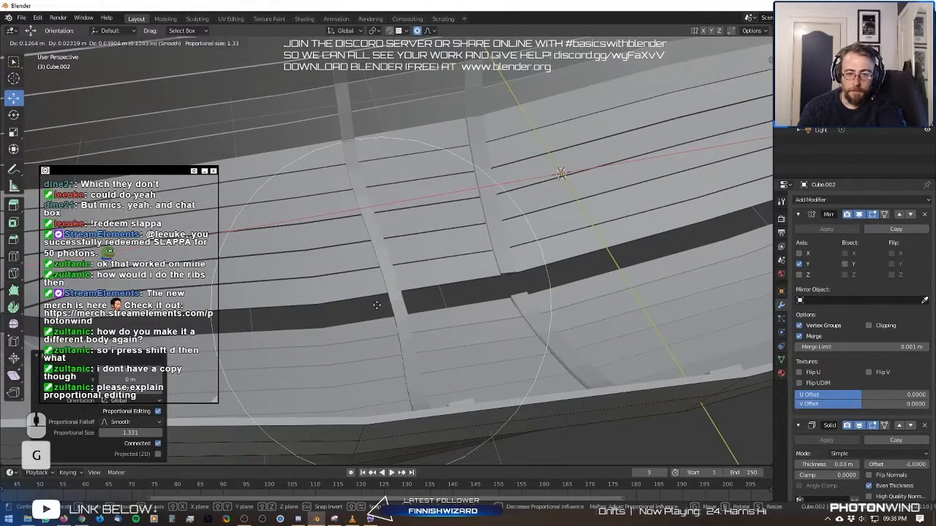
# Move the rib's keel end further over the keel gap with the proportional size enlarged to about 2.36.
pyautogui.press('g')
pyautogui.scroll(6, 386, 292)
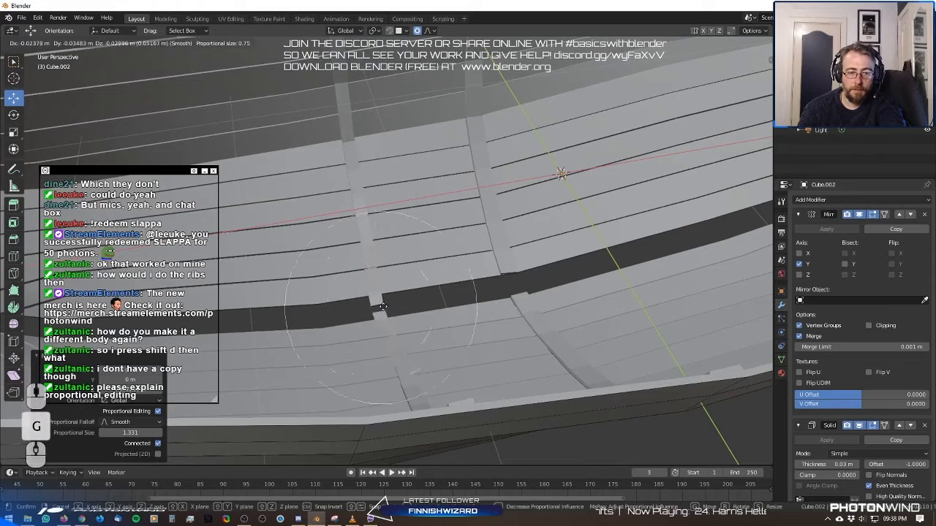
pyautogui.scroll(5, 381, 301)
pyautogui.scroll(-18, 381, 303)
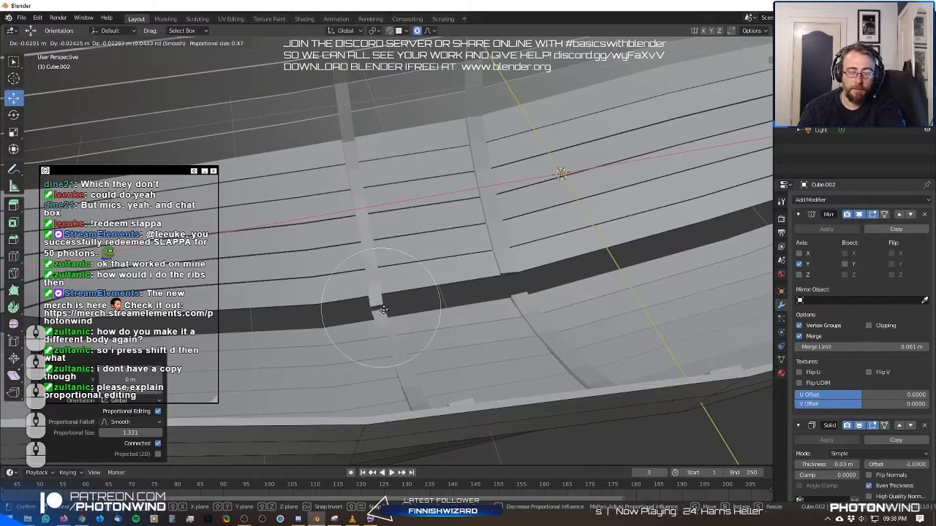
pyautogui.scroll(6, 380, 289)
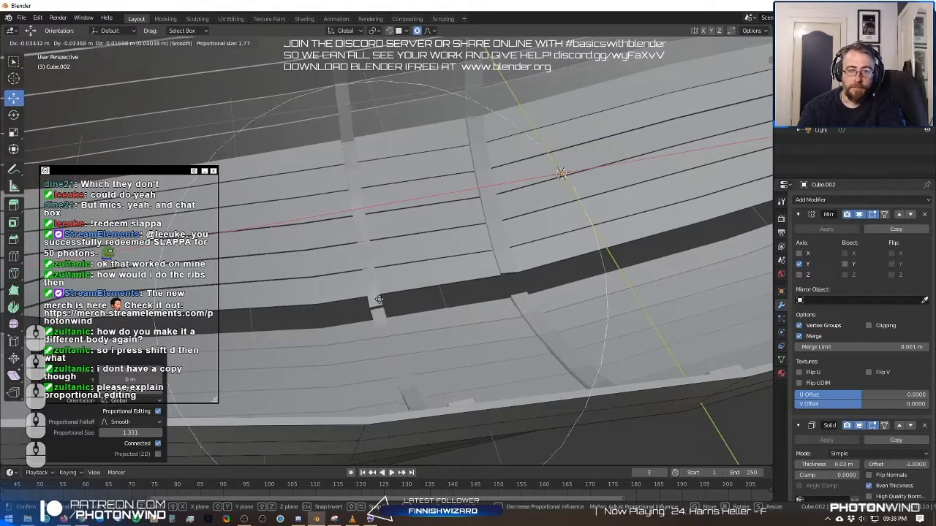
pyautogui.scroll(-5, 380, 301)
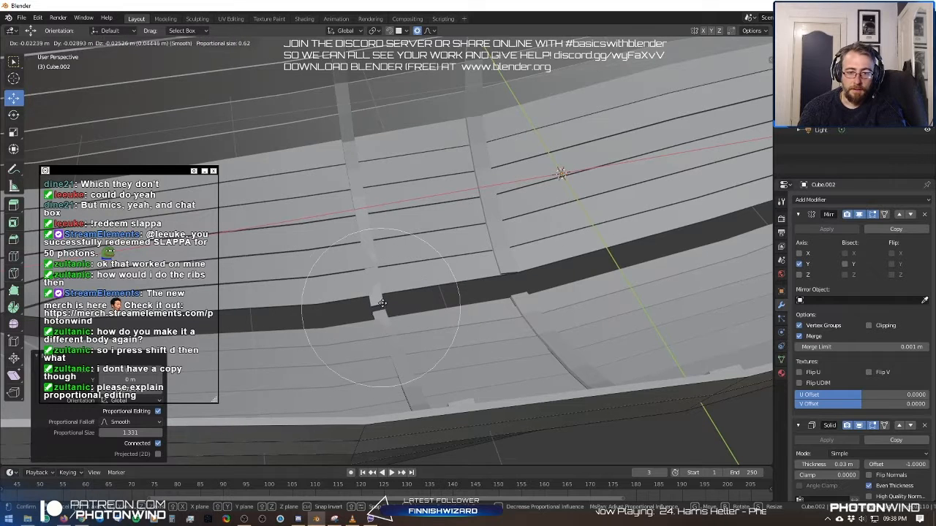
pyautogui.scroll(12, 383, 305)
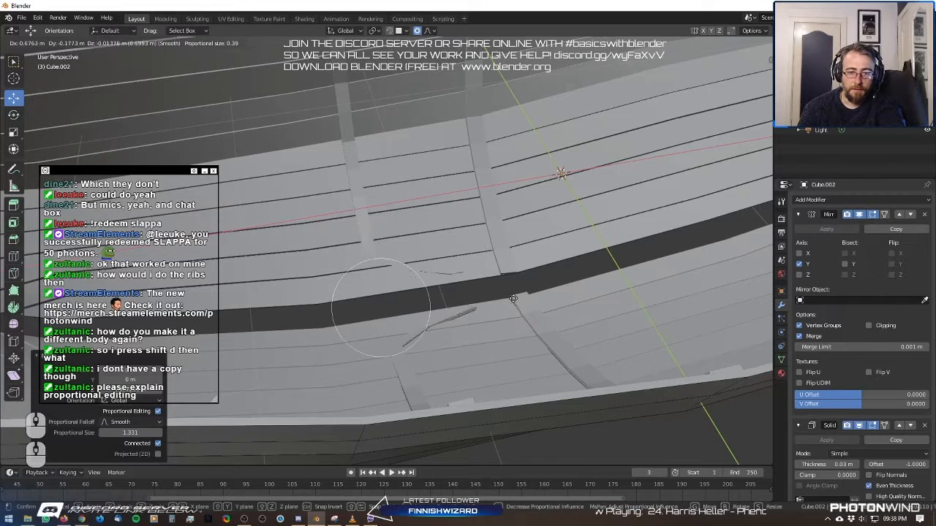
pyautogui.scroll(-20, 505, 288)
pyautogui.scroll(10, 536, 278)
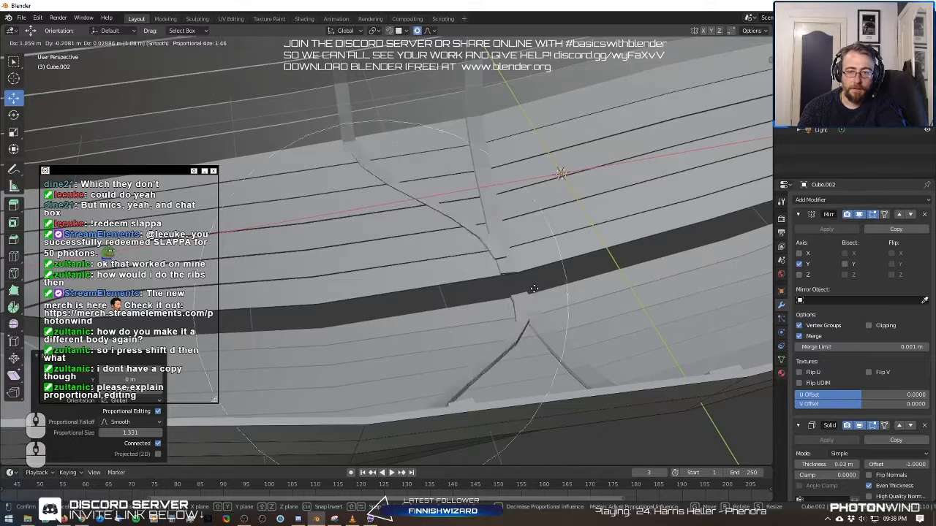
pyautogui.scroll(-6, 387, 299)
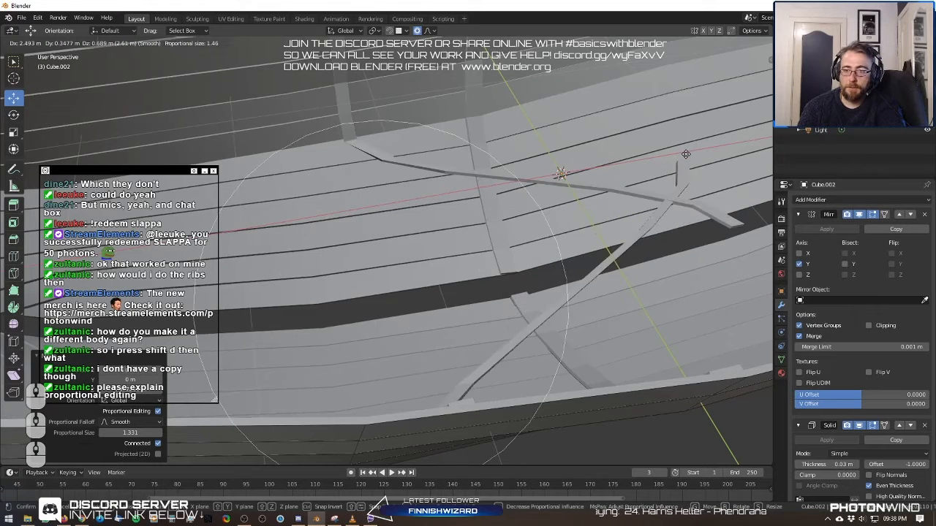
pyautogui.scroll(18, 689, 153)
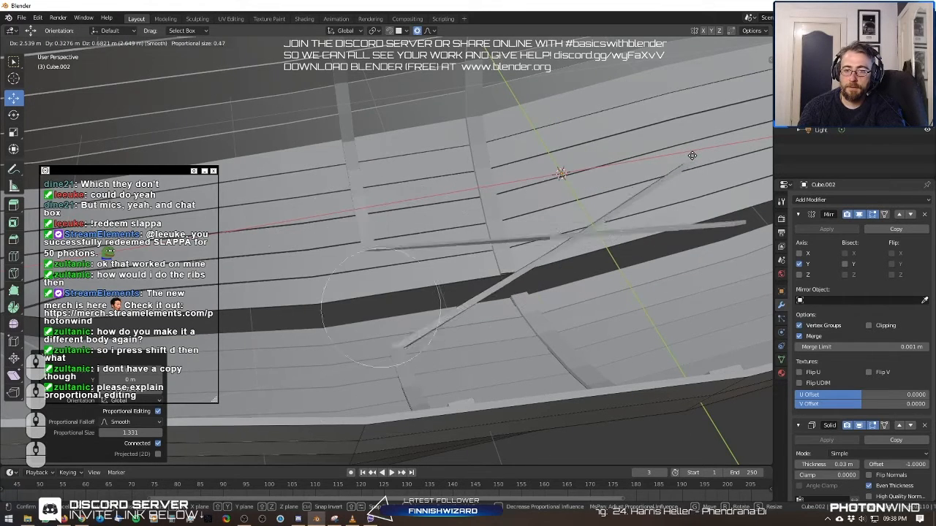
pyautogui.scroll(-20, 692, 155)
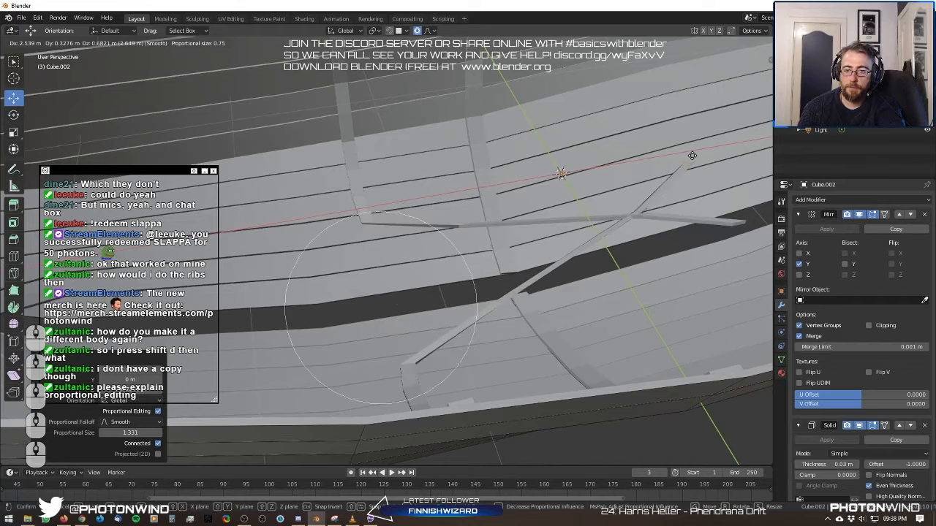
pyautogui.scroll(5, 692, 155)
pyautogui.scroll(7, 381, 307)
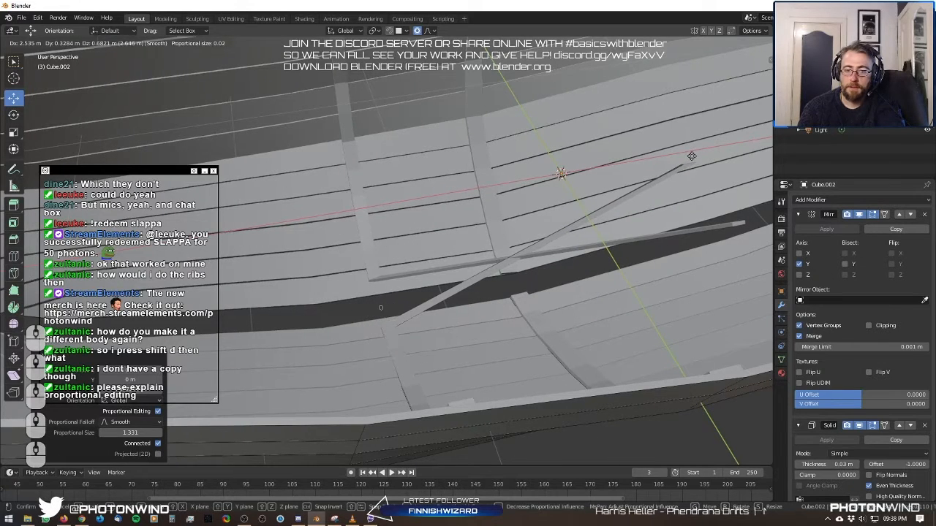
pyautogui.scroll(4, 690, 154)
pyautogui.scroll(-20, 616, 207)
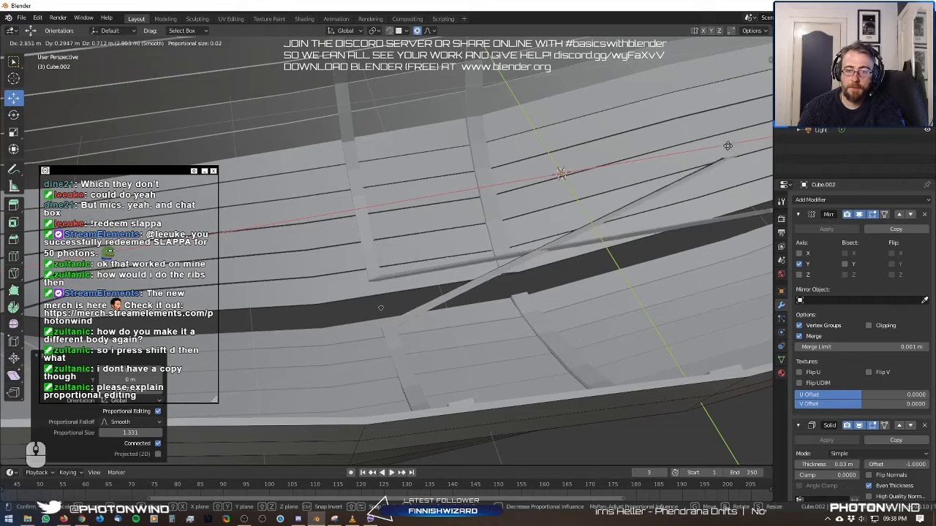
pyautogui.scroll(-19, 687, 147)
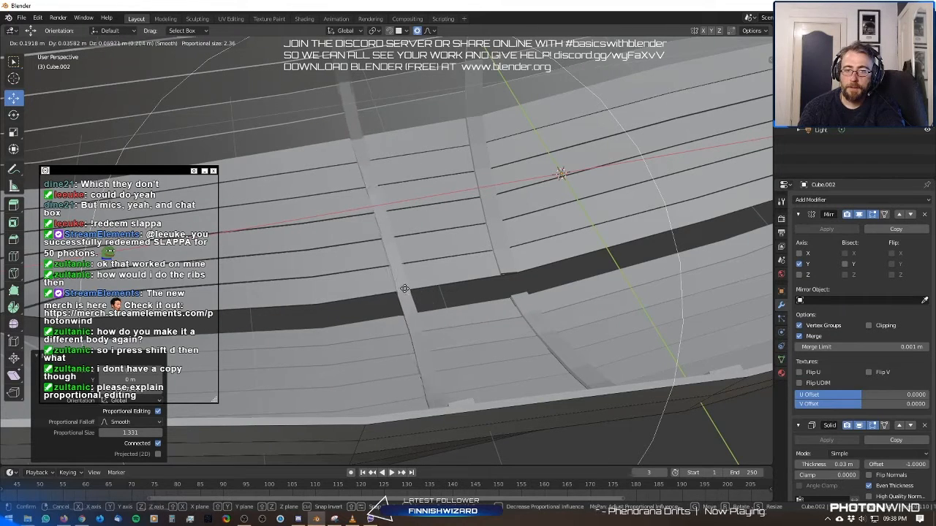
pyautogui.click(396, 296)
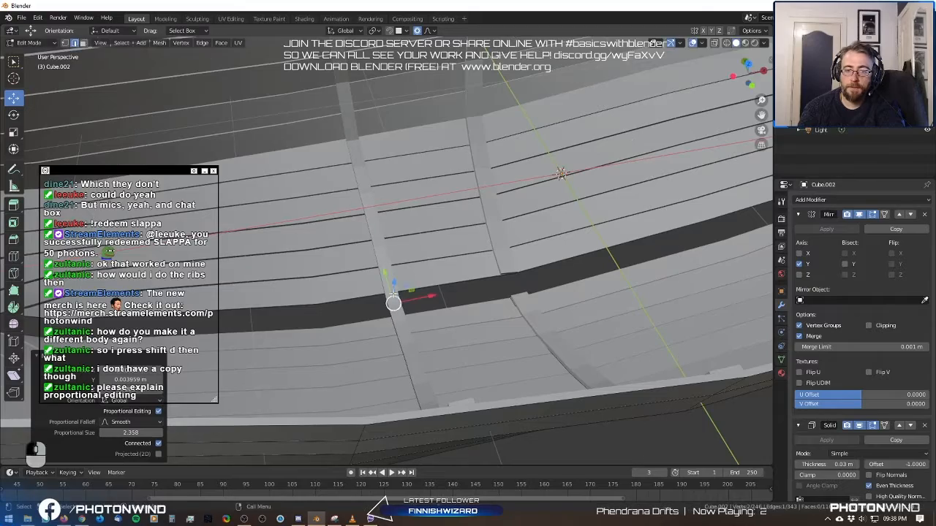
# Select the rib's top edge near the gunwale and nudge it about 0.003 m, mainly along Y, with proportional editing.
pyautogui.moveTo(396, 296); pyautogui.dragTo(500, 271, button='middle')
pyautogui.click(638, 144)
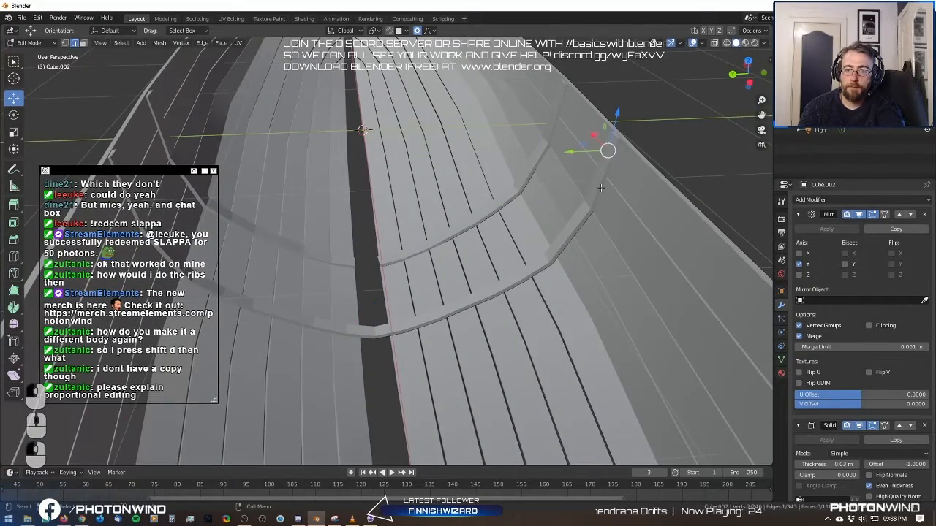
pyautogui.press('g')
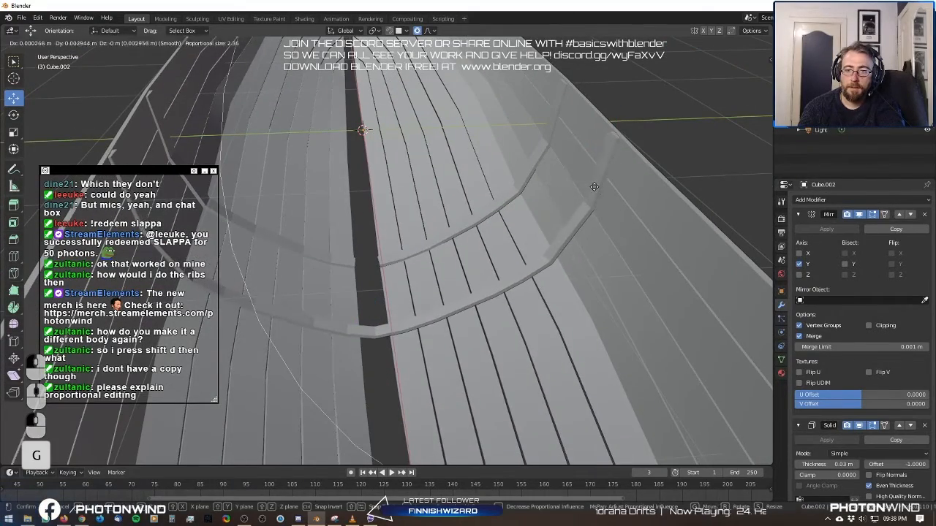
pyautogui.click(594, 186)
# Return to object mode and unhide the boat's keel and end posts.
pyautogui.scroll(-3, 594, 187)
pyautogui.moveTo(594, 187); pyautogui.dragTo(343, 132, button='middle')
pyautogui.press('Tab')
pyautogui.press('Tab')
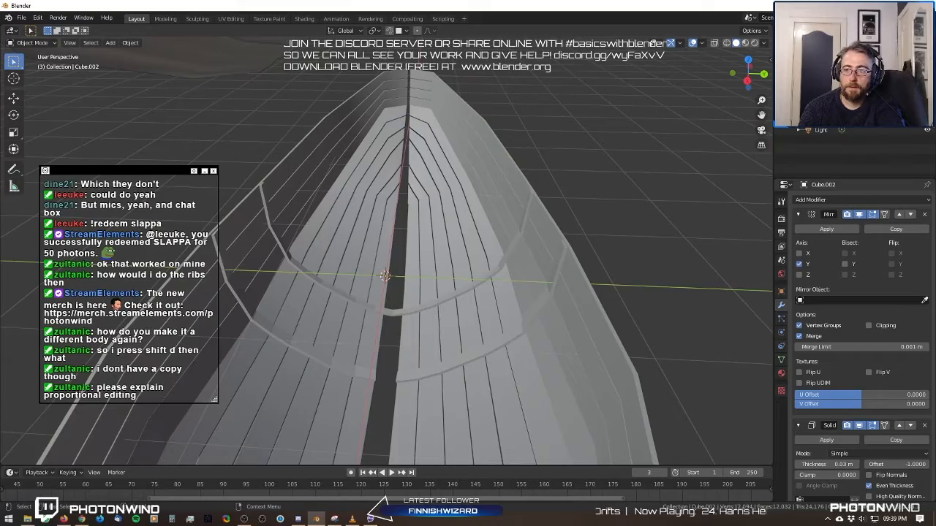
pyautogui.click(927, 111)
pyautogui.scroll(-3, 558, 155)
pyautogui.moveTo(557, 155); pyautogui.dragTo(329, 154, button='middle')
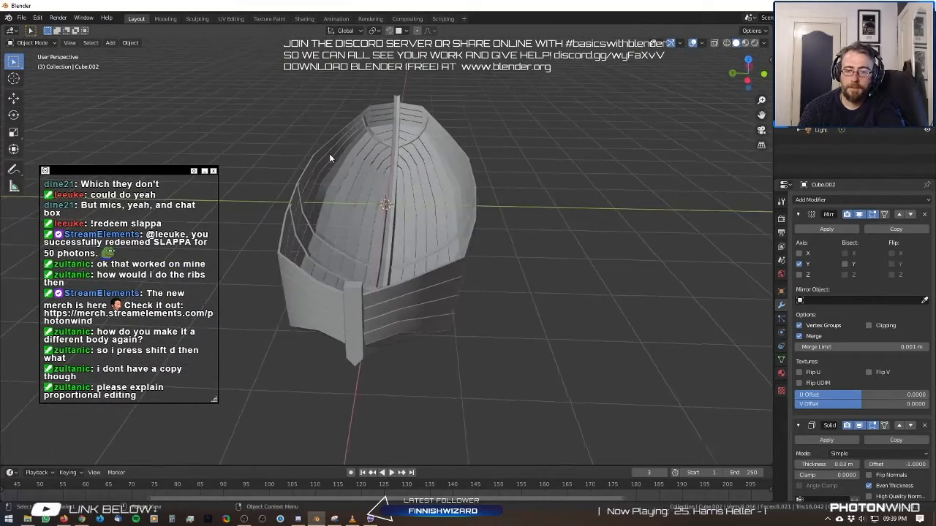
pyautogui.scroll(8, 329, 154)
pyautogui.click(375, 231)
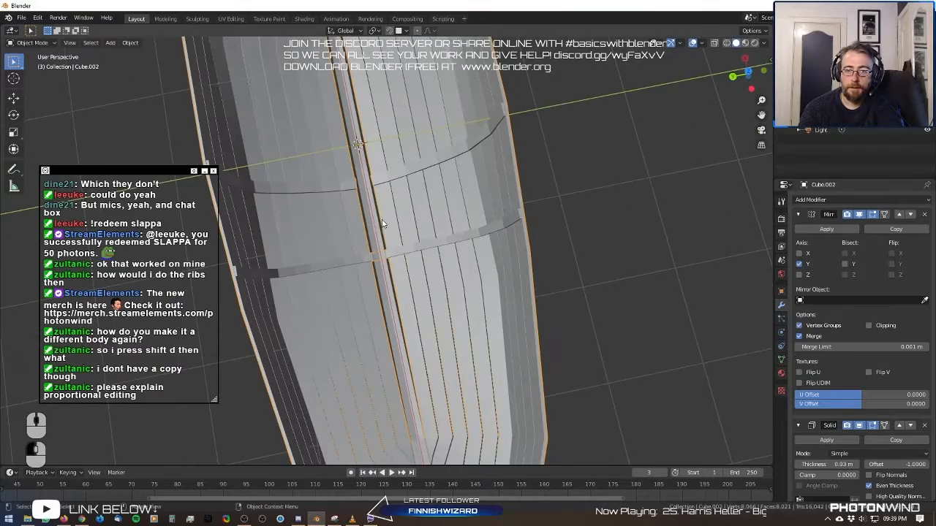
pyautogui.press('Tab')
pyautogui.moveTo(381, 223); pyautogui.dragTo(411, 216, button='middle')
pyautogui.press('Tab')
# Select the middle section of the keel and widen it along Y using Smooth proportional editing at a size of about 2.36.
pyautogui.click(391, 241)
pyautogui.press('Tab')
pyautogui.press('a')
pyautogui.press('b')
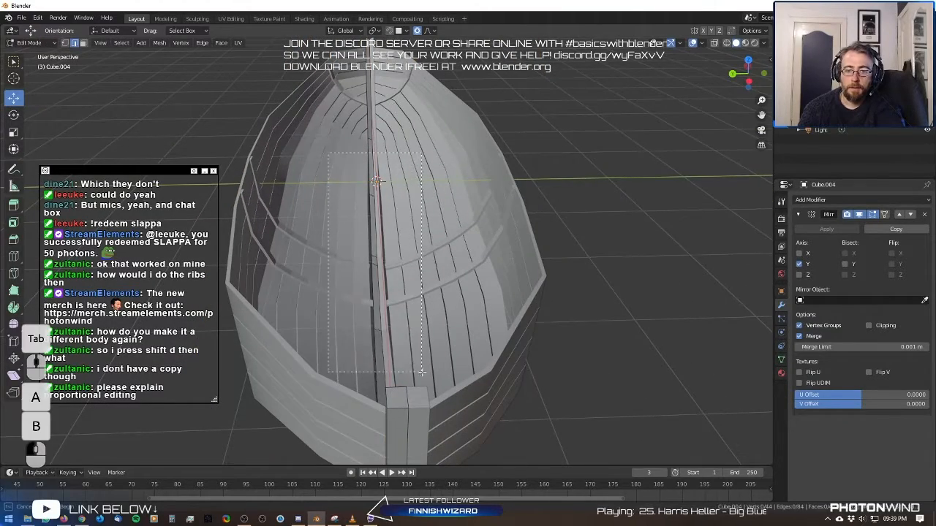
pyautogui.press('s')
pyautogui.press('y')
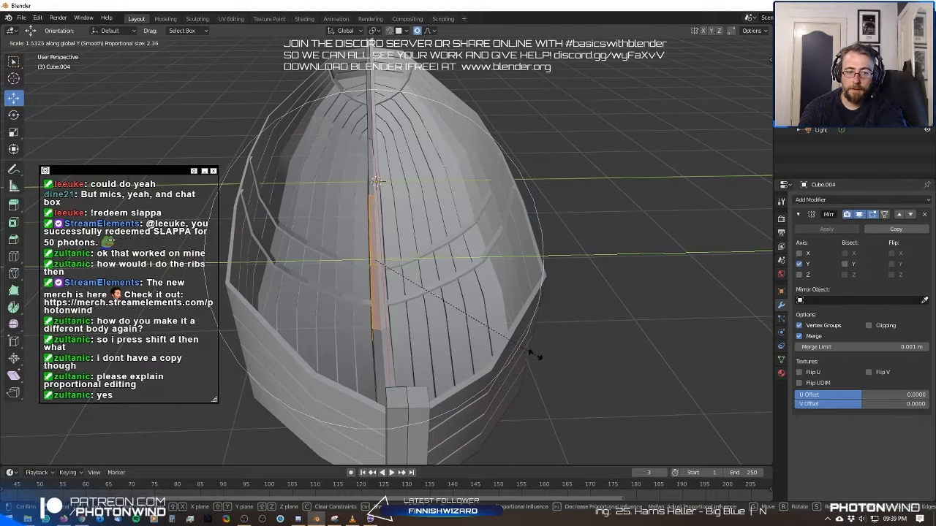
pyautogui.click(595, 351)
pyautogui.moveTo(551, 334); pyautogui.dragTo(536, 374, button='middle')
pyautogui.press('Tab')
pyautogui.moveTo(399, 287); pyautogui.dragTo(533, 179, button='middle')
pyautogui.click(575, 177)
pyautogui.press('Tab')
pyautogui.scroll(4, 413, 271)
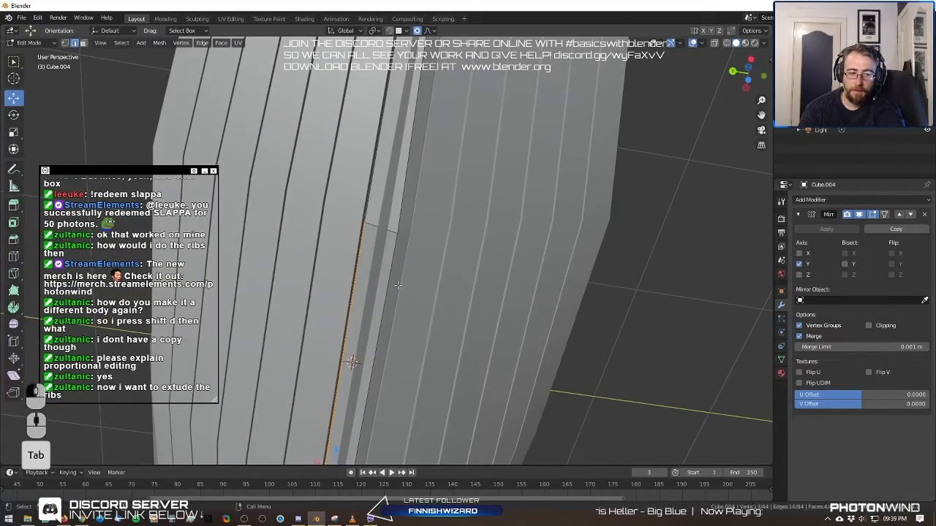
pyautogui.scroll(-3, 397, 284)
pyautogui.moveTo(397, 284); pyautogui.dragTo(389, 334, button='middle')
pyautogui.keyDown('alt'); pyautogui.click(404, 316); pyautogui.keyUp('alt')
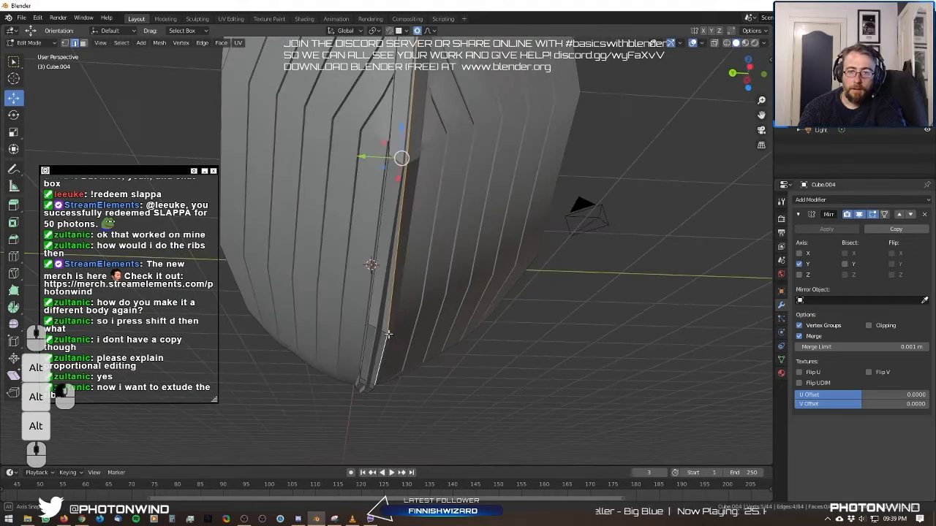
pyautogui.press('s')
pyautogui.press('x')
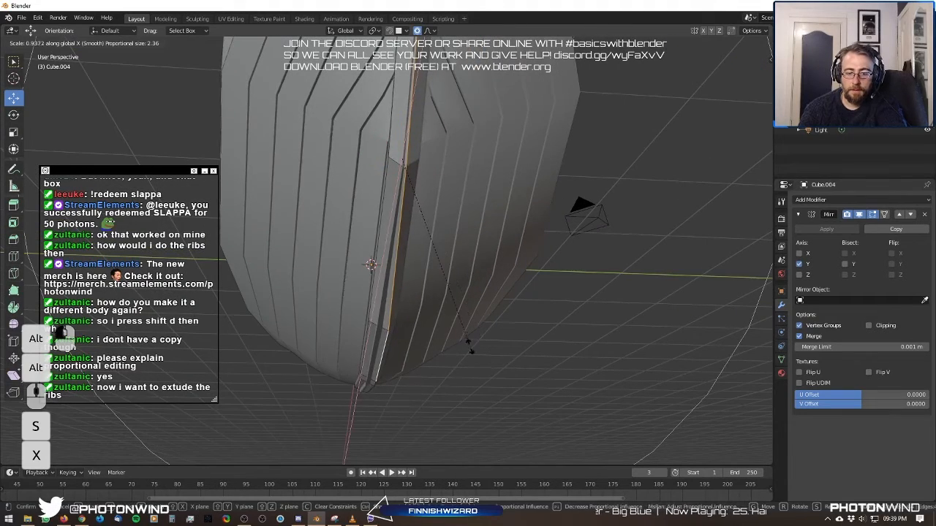
pyautogui.press('y')
pyautogui.rightClick(451, 326)
pyautogui.moveTo(451, 326); pyautogui.dragTo(400, 339, button='middle')
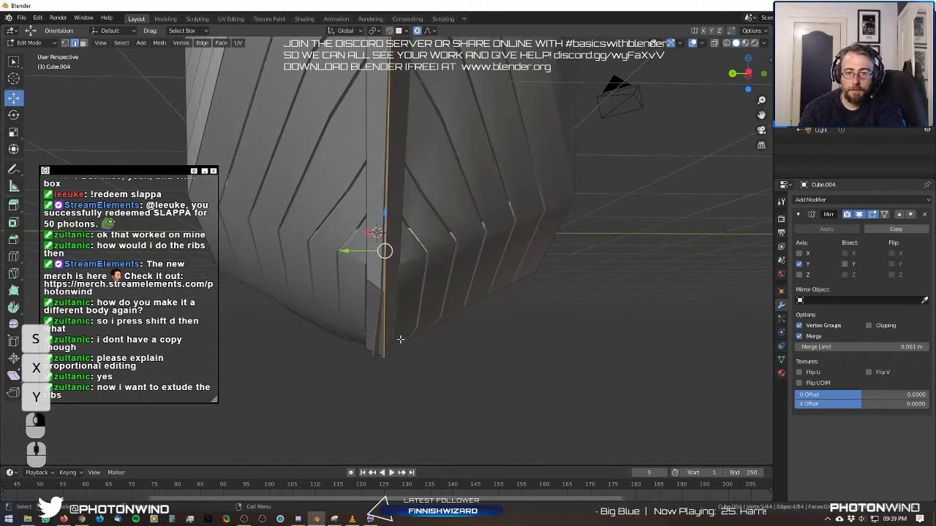
# Select the keel's long edge loop from the right view, scale it along Y and shift it about 0.055 m in Y.
pyautogui.press('KP_1')
pyautogui.press('KP_3')
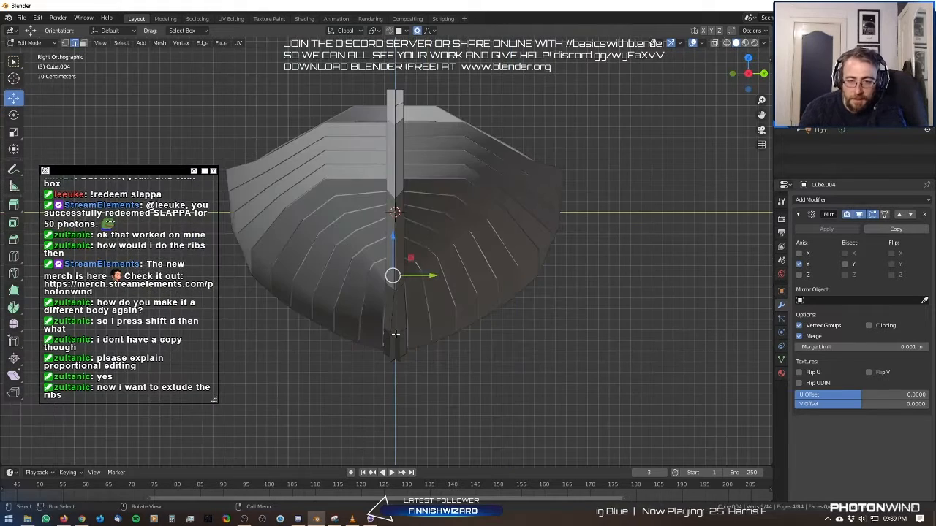
pyautogui.scroll(3, 395, 333)
pyautogui.keyDown('alt'); pyautogui.click(392, 428); pyautogui.keyUp('alt')
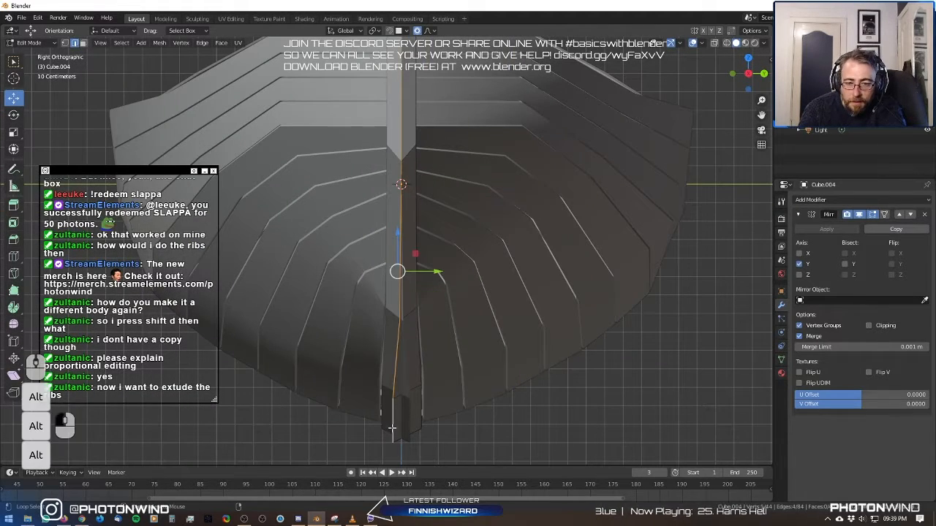
pyautogui.press('s')
pyautogui.press('y')
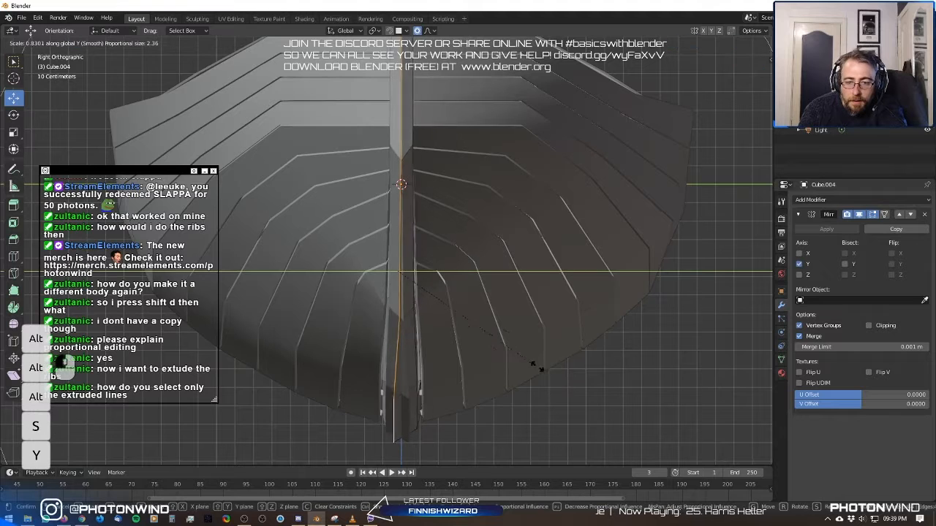
pyautogui.click(537, 363)
pyautogui.moveTo(435, 271); pyautogui.dragTo(455, 266)
# Undo the last changes to the keel's edge loop and return to object mode.
pyautogui.scroll(-3, 455, 267)
pyautogui.moveTo(456, 267); pyautogui.dragTo(453, 266, button='middle')
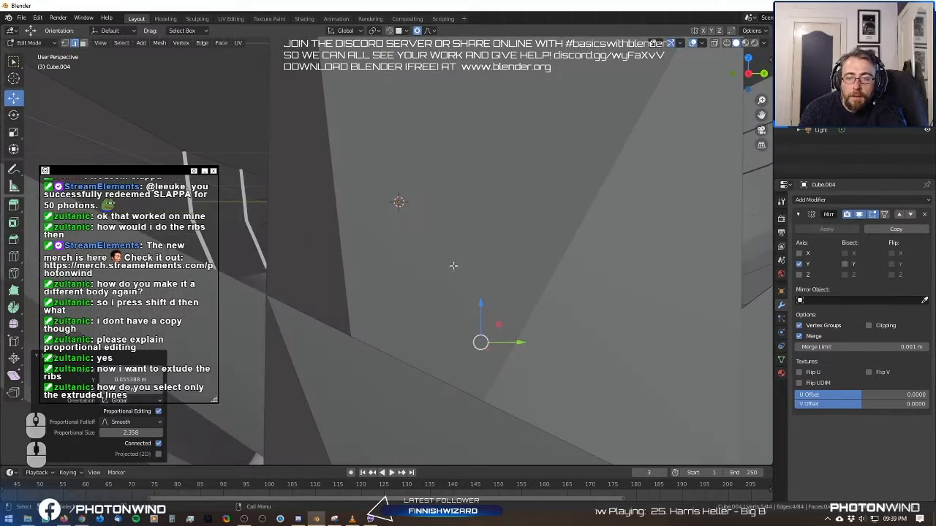
pyautogui.scroll(-5, 452, 267)
pyautogui.scroll(6, 451, 269)
pyautogui.hotkey('ctrl', 'z')
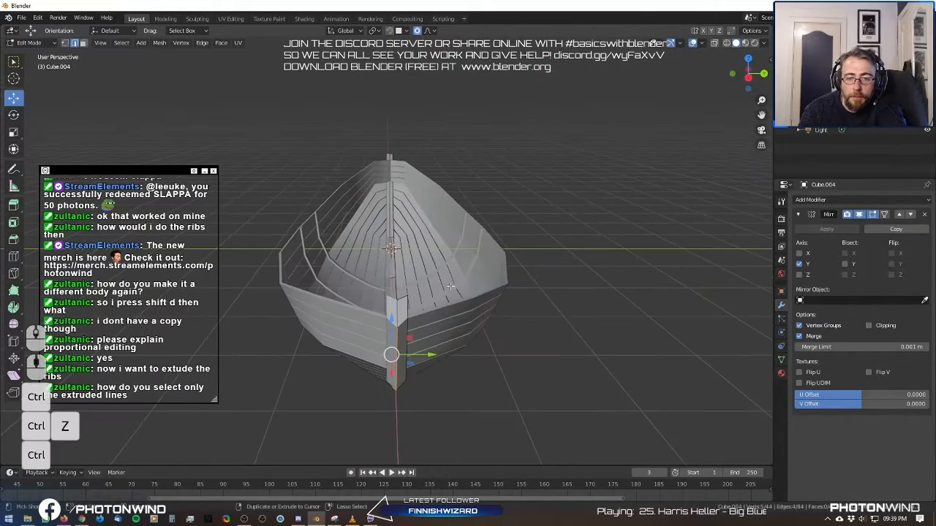
pyautogui.press('Tab')
# Open the rib object for editing and select the long edge of one rib.
pyautogui.moveTo(443, 283); pyautogui.dragTo(435, 261, button='middle')
pyautogui.scroll(2, 471, 282)
pyautogui.scroll(4, 370, 275)
pyautogui.press('Tab')
pyautogui.press('Tab')
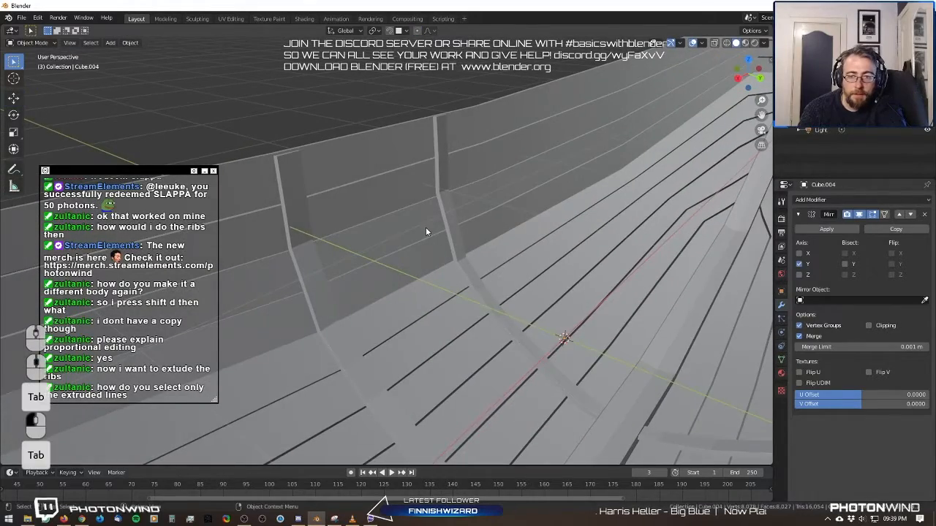
pyautogui.click(432, 225)
pyautogui.press('Tab')
pyautogui.moveTo(436, 228); pyautogui.dragTo(401, 257, button='middle')
pyautogui.scroll(3, 401, 250)
pyautogui.keyDown('alt'); pyautogui.click(482, 147); pyautogui.keyUp('alt')
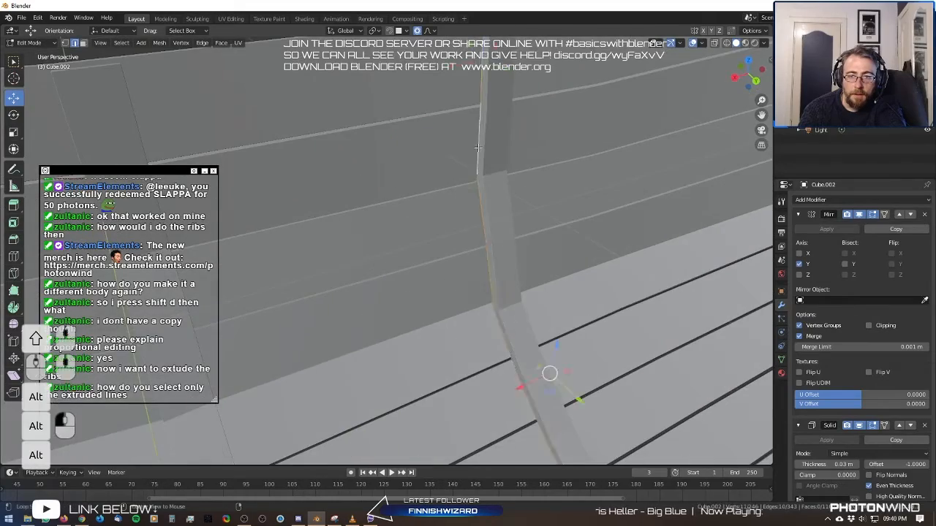
# Extrude the rib's selected long edge by about -0.44 m in X, 0.10 m in Y and 0.16 m in Z.
pyautogui.scroll(-5, 457, 205)
pyautogui.scroll(-4, 455, 205)
pyautogui.moveTo(448, 205)
pyautogui.mouseDown(button='middle')
pyautogui.moveTo(511, 212)
pyautogui.moveTo(439, 199)
pyautogui.mouseUp(button='middle')
pyautogui.scroll(6, 438, 199)
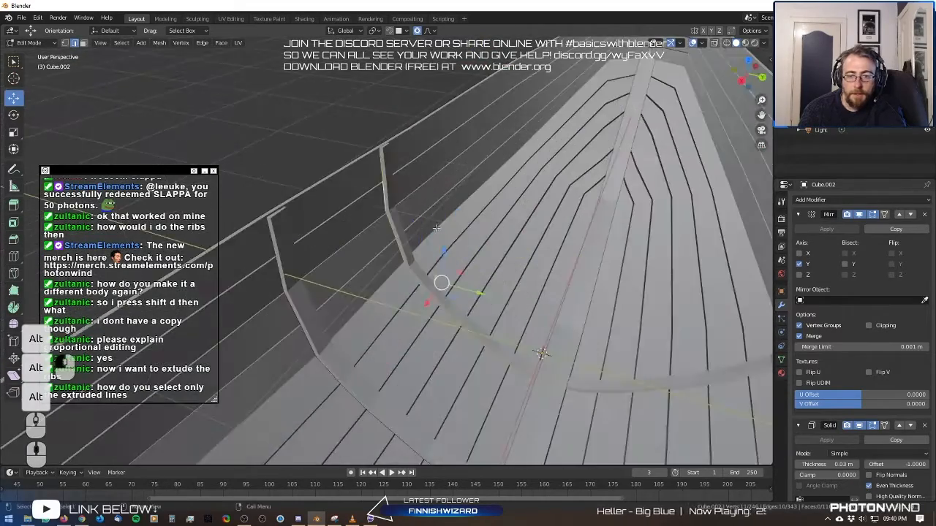
pyautogui.press('g')
pyautogui.rightClick(478, 224)
pyautogui.moveTo(478, 224); pyautogui.dragTo(411, 233, button='middle')
pyautogui.press('e')
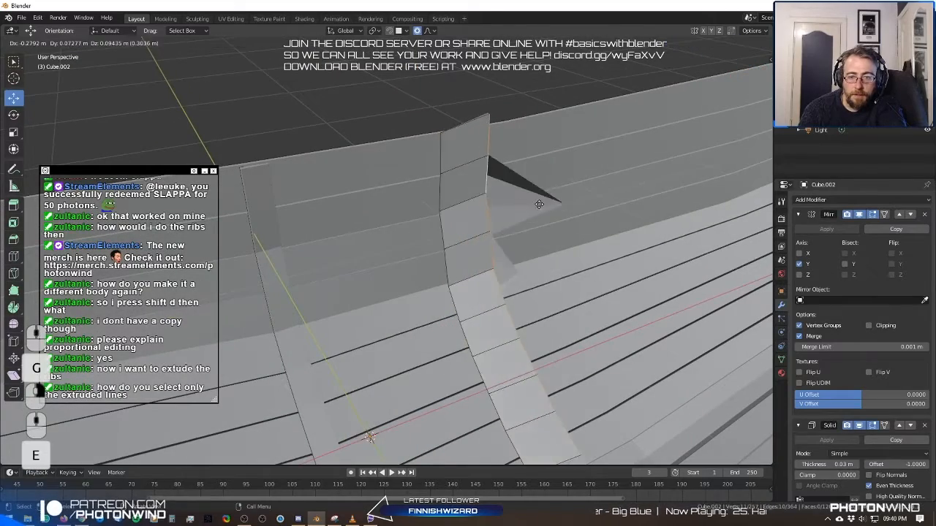
pyautogui.click(550, 201)
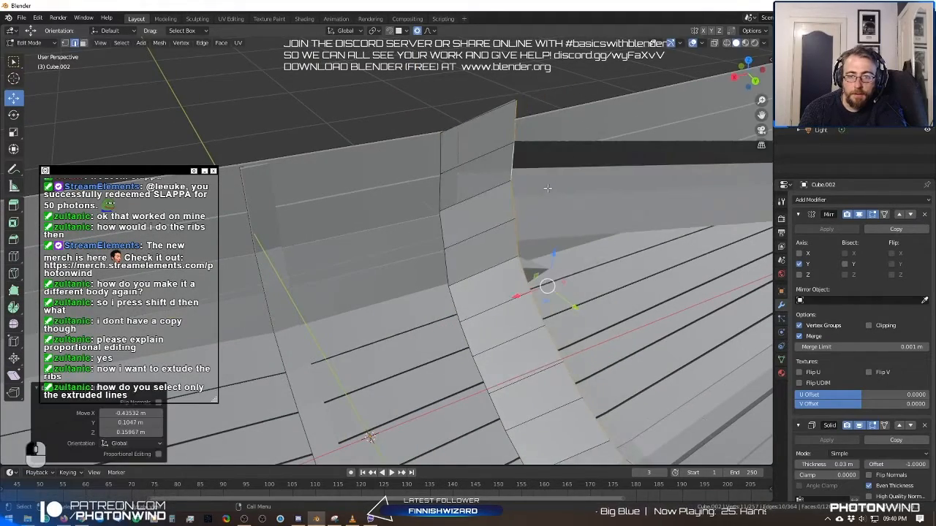
# Add the rib's opposite long edge to the selection, try moving both edges, and undo back to before the extrusion.
pyautogui.scroll(-5, 549, 201)
pyautogui.moveTo(549, 201); pyautogui.dragTo(539, 250, button='middle')
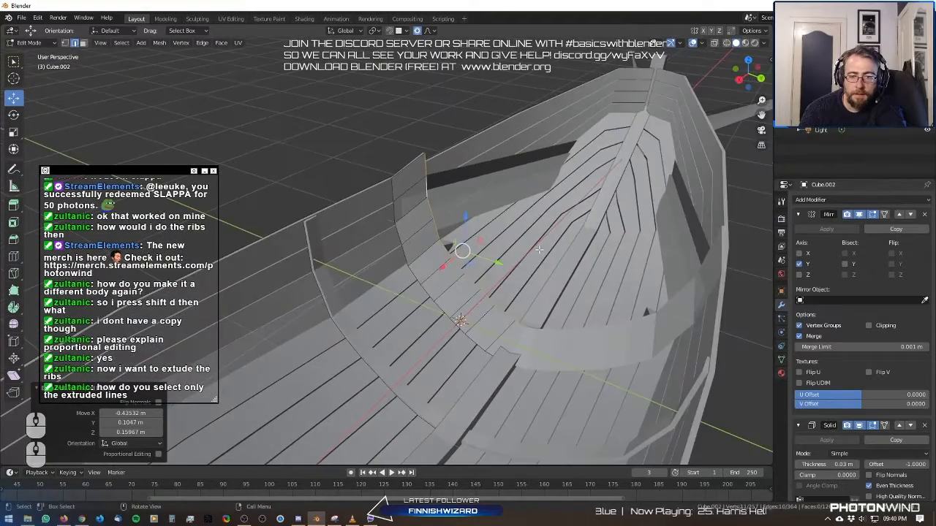
pyautogui.scroll(-2, 539, 250)
pyautogui.scroll(5, 539, 250)
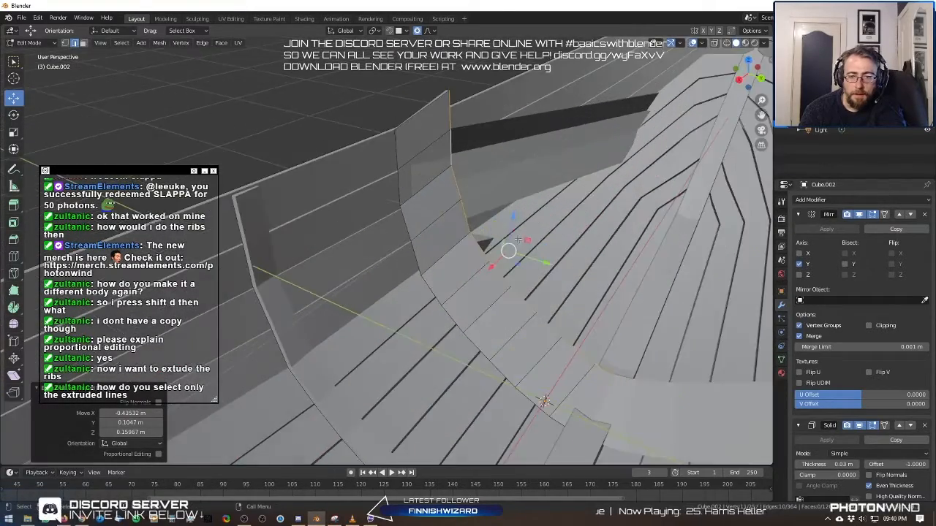
pyautogui.keyDown('alt'); pyautogui.keyDown('shift'); pyautogui.click(402, 158); pyautogui.keyUp('shift'); pyautogui.keyUp('alt')
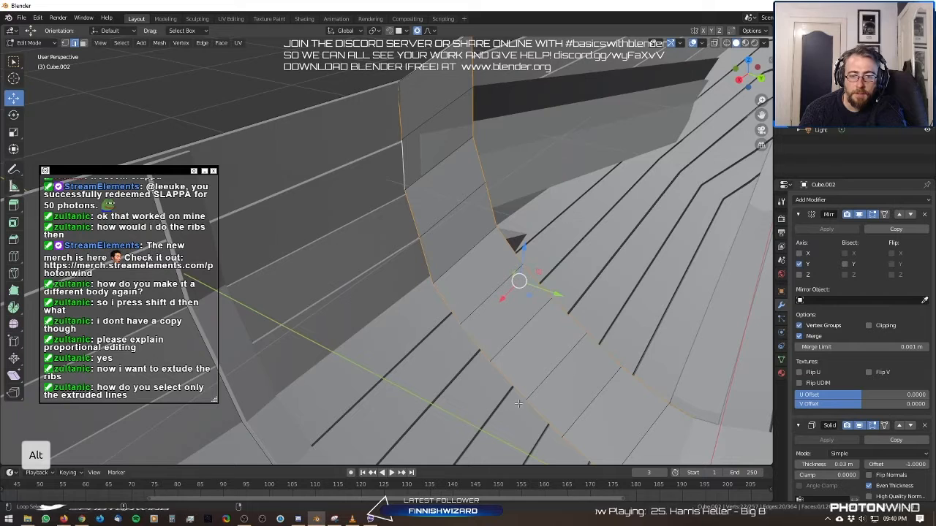
pyautogui.press('g')
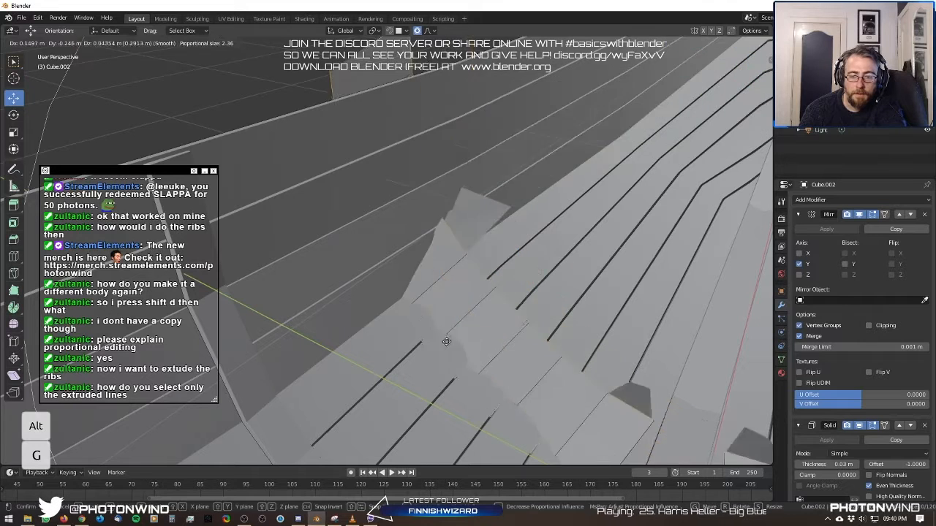
pyautogui.rightClick(497, 315)
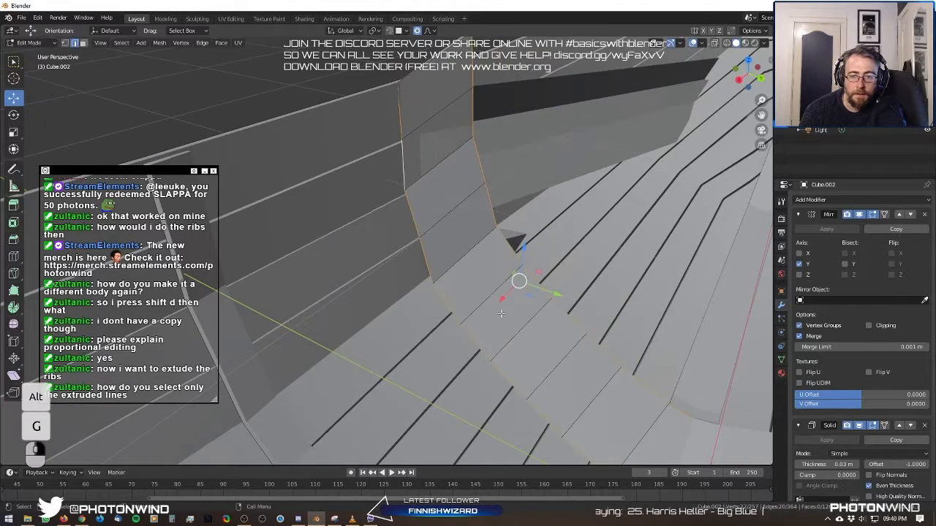
pyautogui.hotkey('ctrl', 'z')
pyautogui.hotkey('ctrl', 'z')
# Duplicate the rib's long edge above the hull and extrude it about -0.40 m in X, 0.12 m in Y and 0.05 m in Z.
pyautogui.moveTo(493, 307); pyautogui.dragTo(454, 317, button='middle')
pyautogui.scroll(-2, 454, 317)
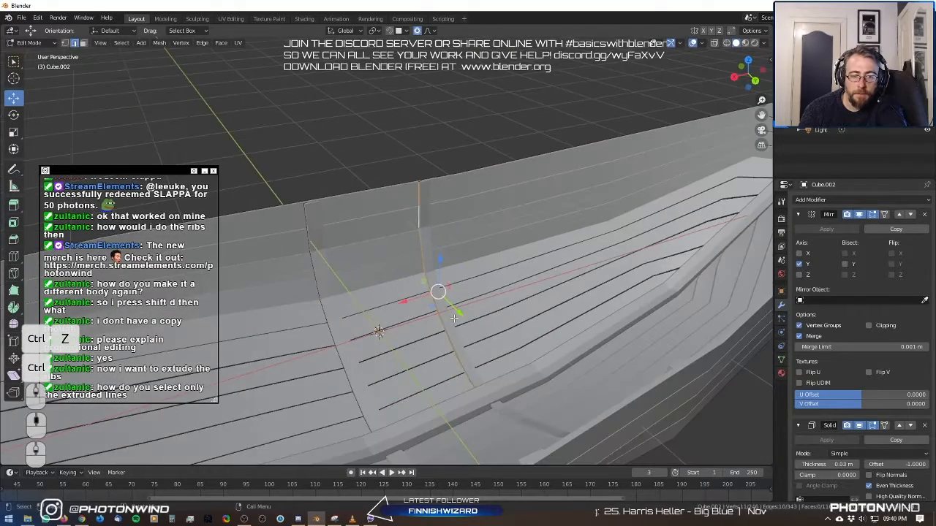
pyautogui.press('g')
pyautogui.rightClick(439, 315)
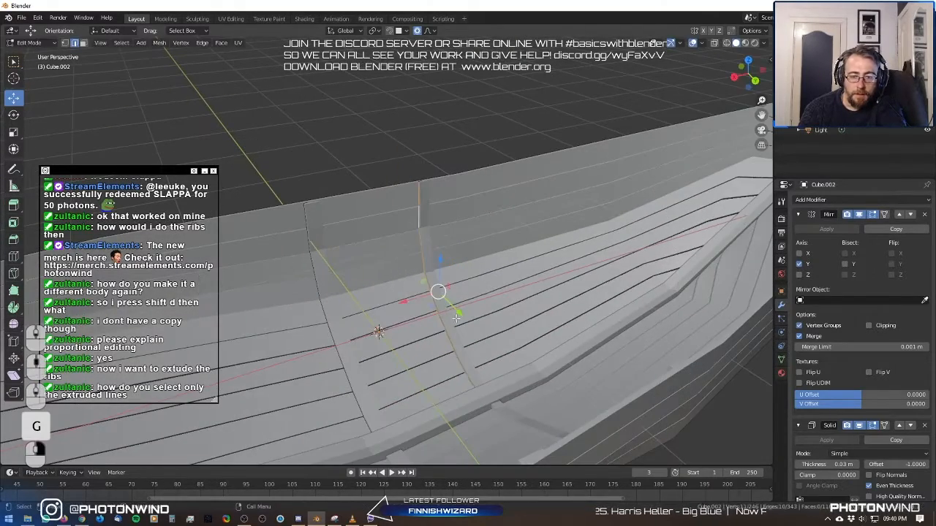
pyautogui.hotkey('shift', 'd')
pyautogui.click(541, 118)
pyautogui.keyDown('shift'); pyautogui.moveTo(547, 127); pyautogui.dragTo(368, 223, button='middle'); pyautogui.keyUp('shift')
pyautogui.press('e')
pyautogui.click(424, 234)
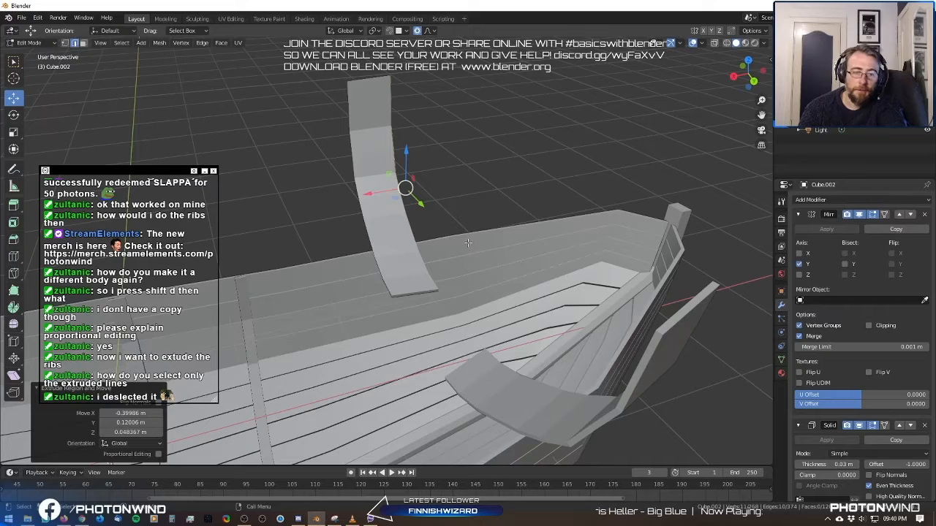
pyautogui.click(121, 44)
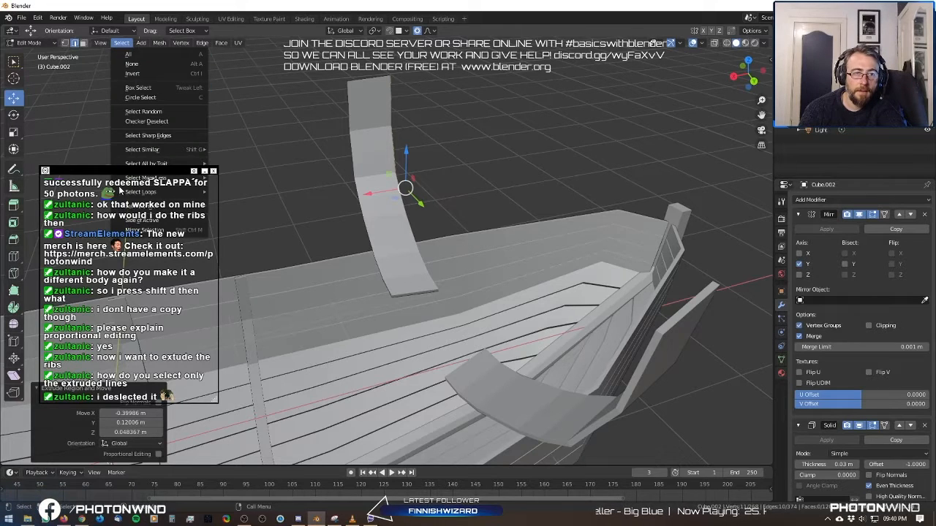
pyautogui.moveTo(183, 178)
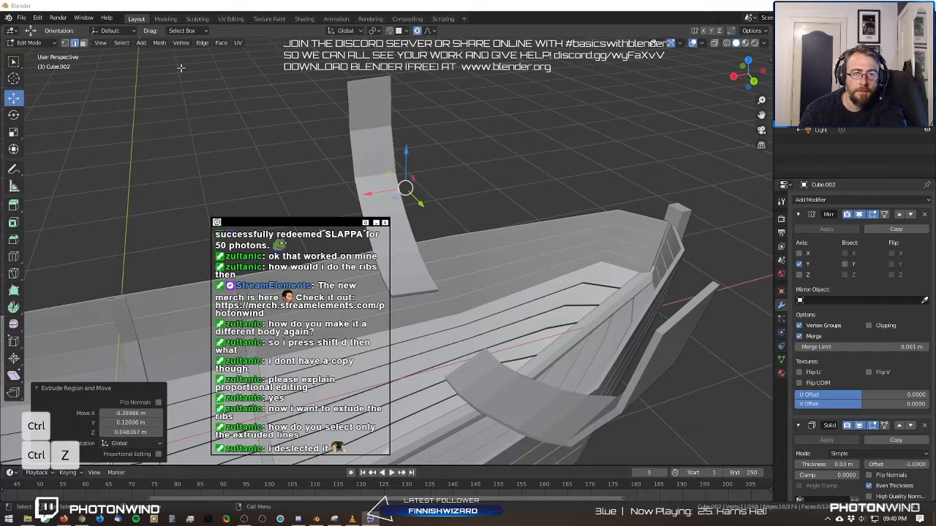
pyautogui.click(35, 17)
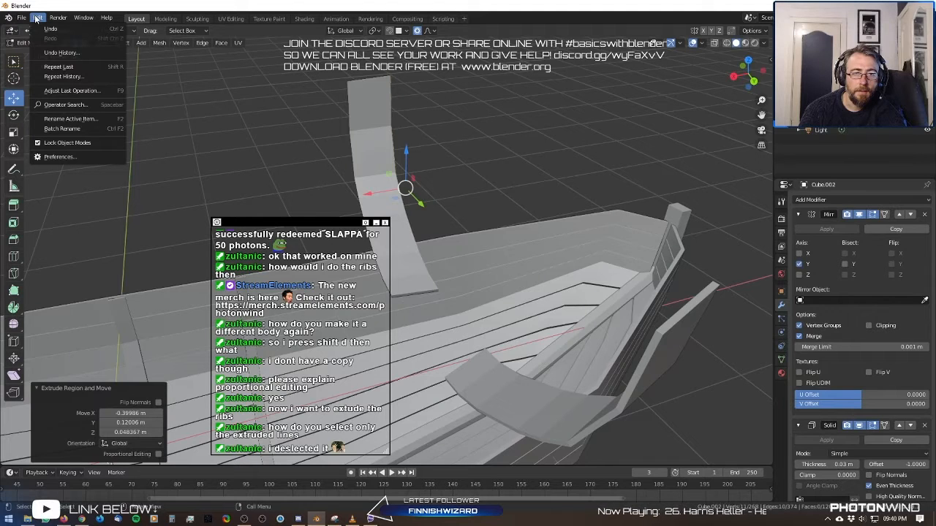
pyautogui.click(63, 55)
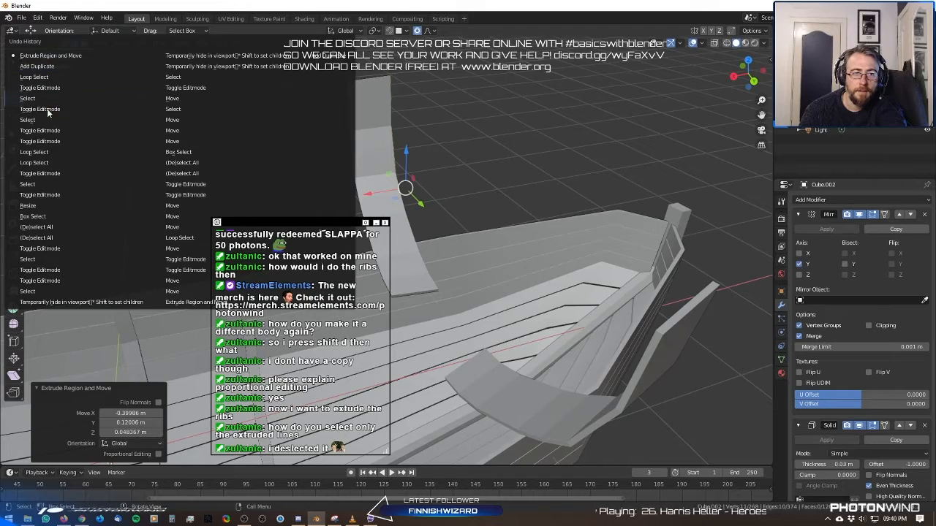
# Select both long edges of the extruded strip and try moving them together.
pyautogui.scroll(3, 220, 73)
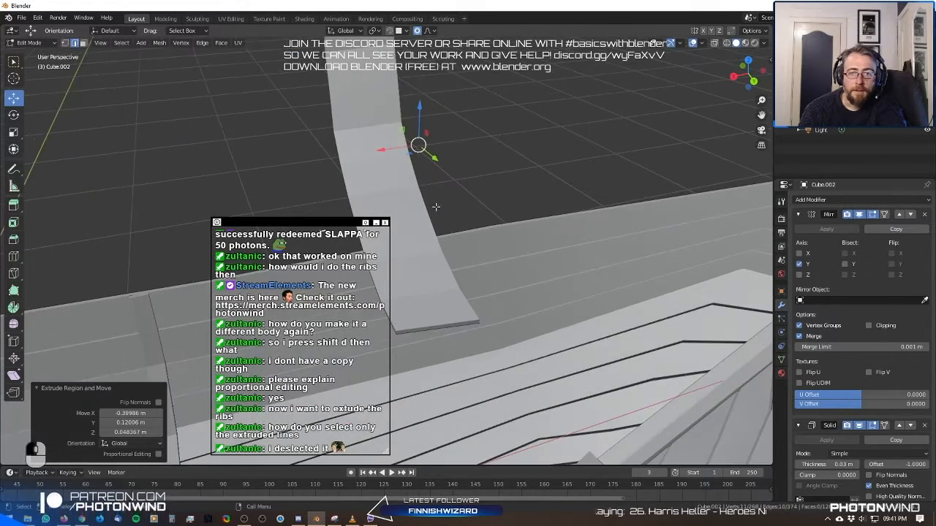
pyautogui.keyDown('alt'); pyautogui.click(401, 124); pyautogui.keyUp('alt')
pyautogui.keyDown('alt'); pyautogui.click(394, 105); pyautogui.keyUp('alt')
pyautogui.moveTo(324, 121); pyautogui.dragTo(539, 111, button='middle')
pyautogui.keyDown('alt'); pyautogui.click(432, 120); pyautogui.keyUp('alt')
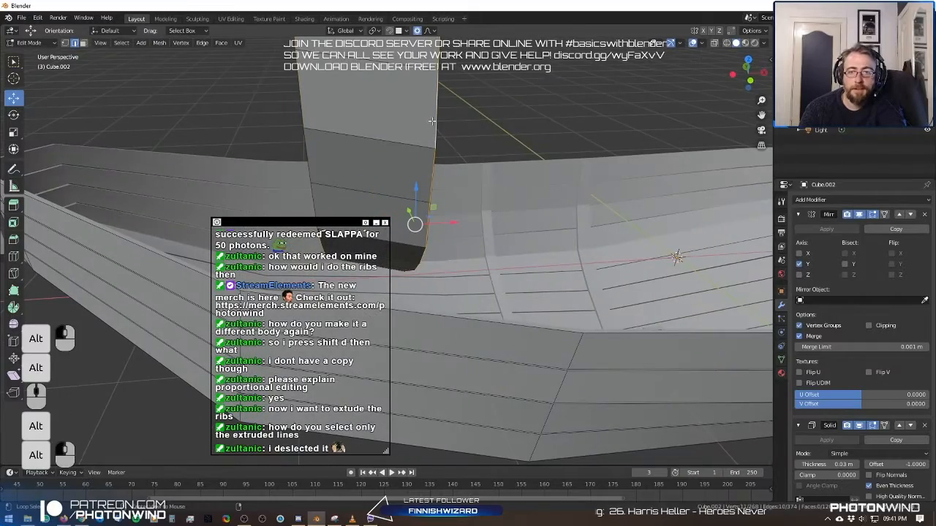
pyautogui.keyDown('alt'); pyautogui.keyDown('shift'); pyautogui.click(302, 100); pyautogui.keyUp('shift'); pyautogui.keyUp('alt')
pyautogui.moveTo(302, 100); pyautogui.dragTo(543, 231, button='middle')
pyautogui.press('g')
pyautogui.rightClick(482, 200)
# Select one edge of the extruded strip, grow the selection until all its faces are included, and try moving it.
pyautogui.scroll(-2, 483, 203)
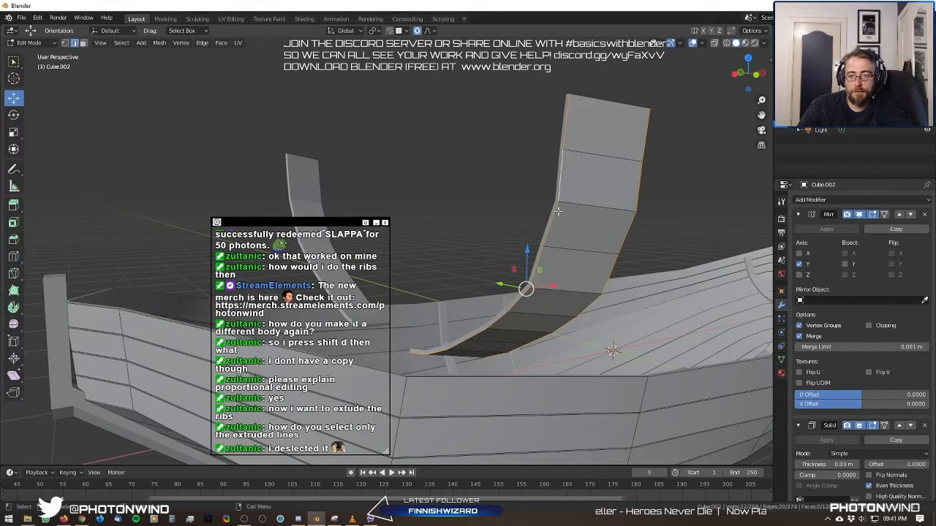
pyautogui.keyDown('alt'); pyautogui.click(555, 211); pyautogui.keyUp('alt')
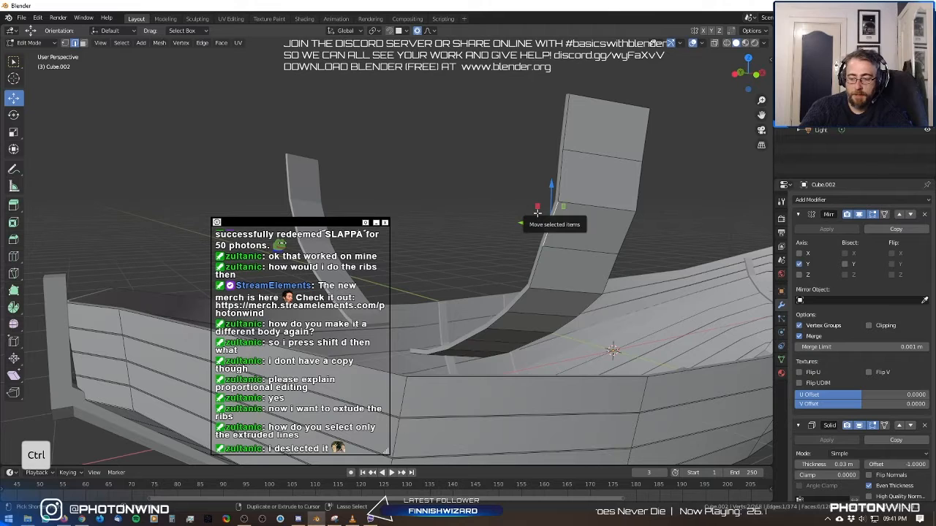
pyautogui.press('ctrl+KP_Add')
pyautogui.press('ctrl+KP_Add')
pyautogui.press('ctrl+KP_Add')
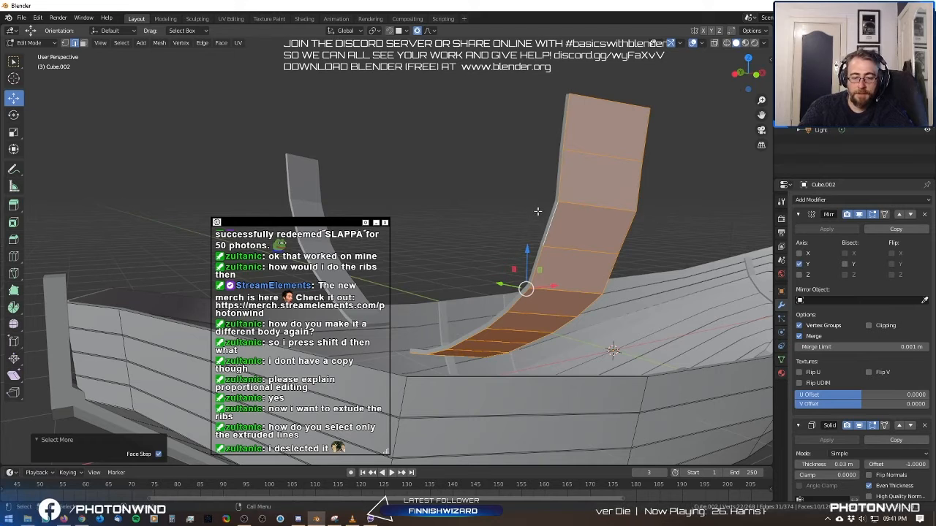
pyautogui.press('g')
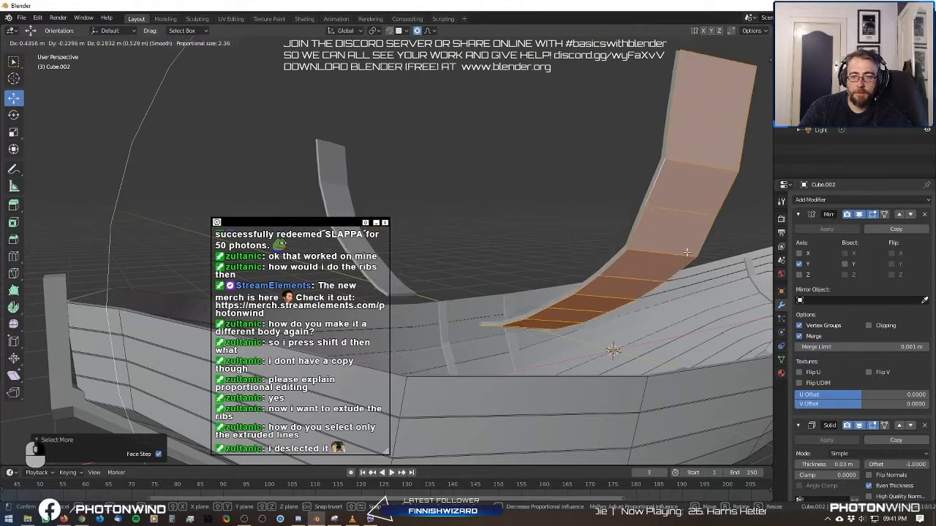
pyautogui.click(583, 239)
pyautogui.moveTo(584, 237); pyautogui.dragTo(564, 293, button='middle')
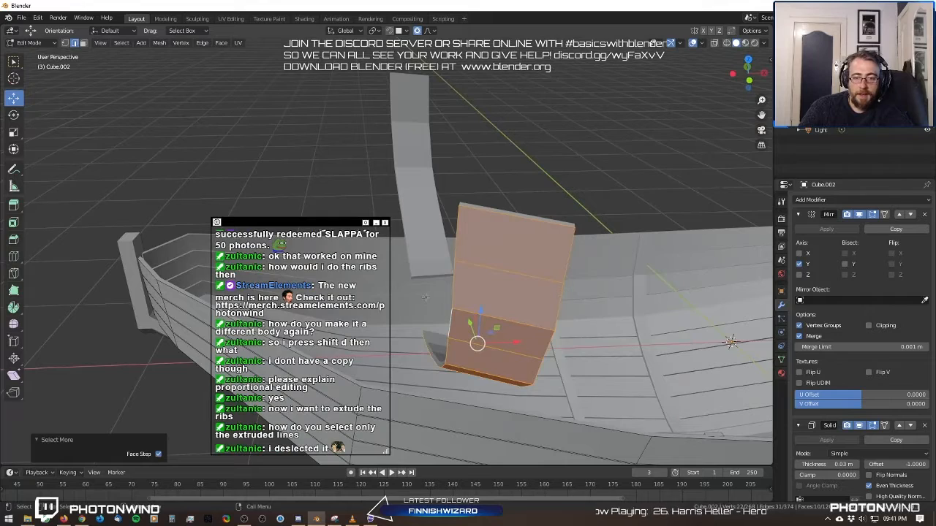
# Select connected geometry of the hull planks piece by piece from below the boat and clear the entire selection.
pyautogui.moveTo(455, 405); pyautogui.dragTo(514, 377, button='middle')
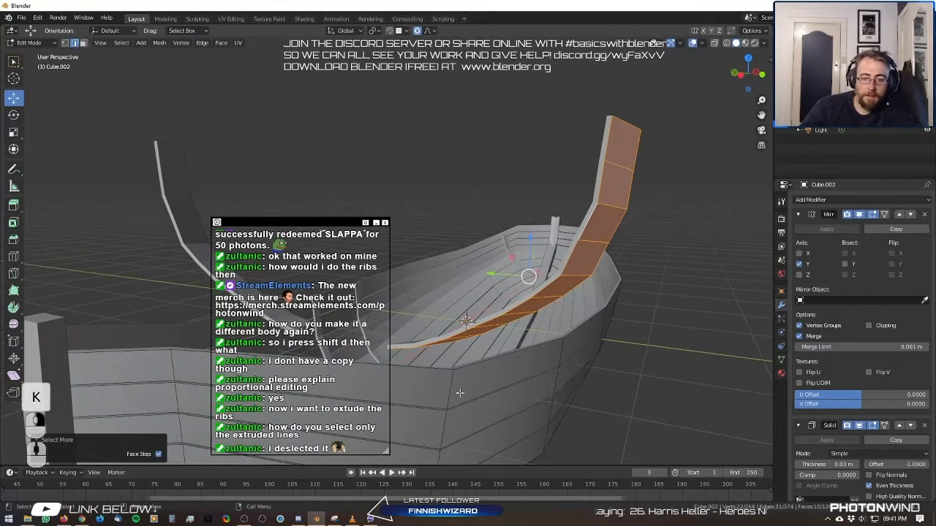
pyautogui.press('l')
pyautogui.moveTo(462, 387); pyautogui.dragTo(522, 387, button='middle')
pyautogui.moveTo(437, 426); pyautogui.dragTo(455, 397, button='middle')
pyautogui.press('l')
pyautogui.scroll(5, 455, 397)
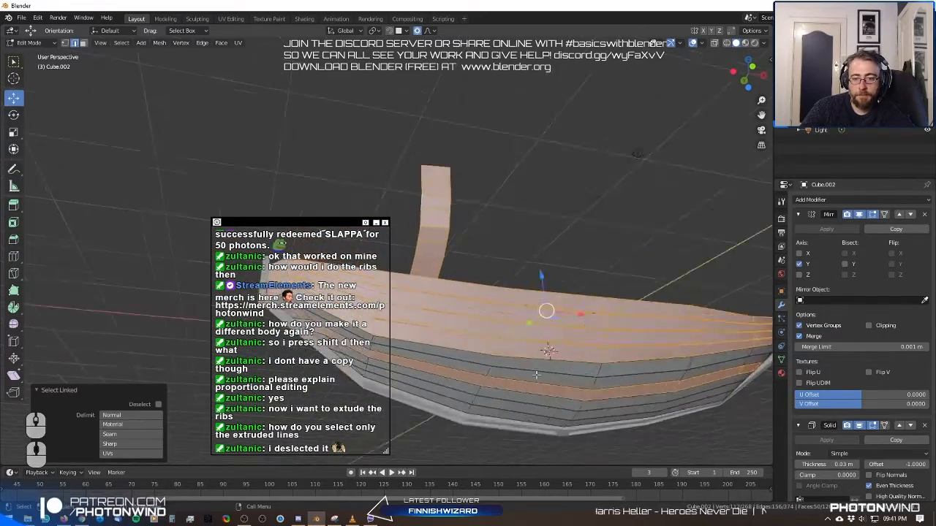
pyautogui.press('a')
pyautogui.press('a')
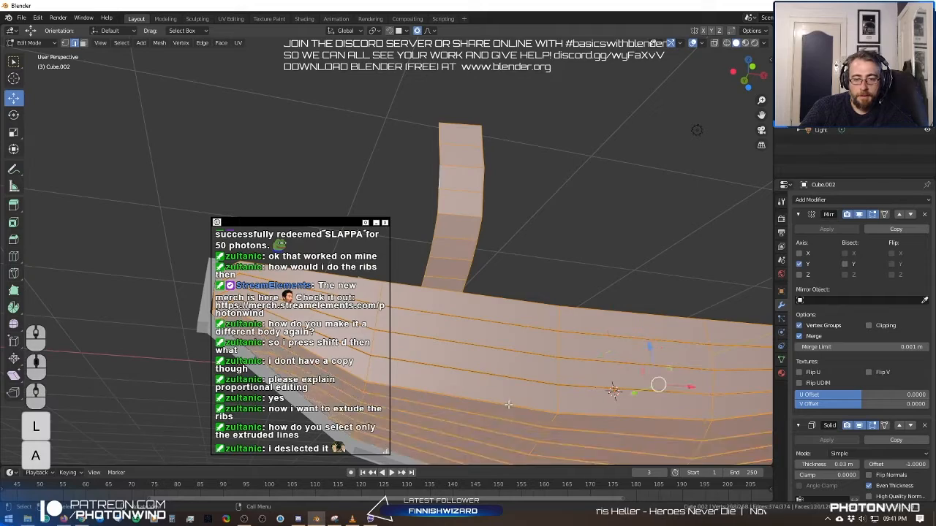
pyautogui.scroll(-6, 507, 405)
pyautogui.moveTo(508, 404); pyautogui.dragTo(500, 265, button='middle')
pyautogui.scroll(4, 501, 264)
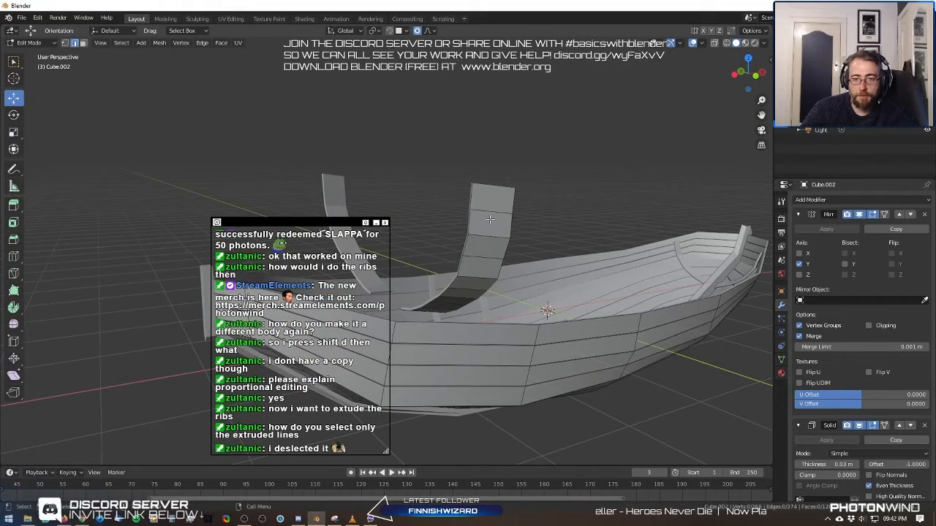
# Select all connected geometry of the extruded strip above the hull and try moving it.
pyautogui.press('l')
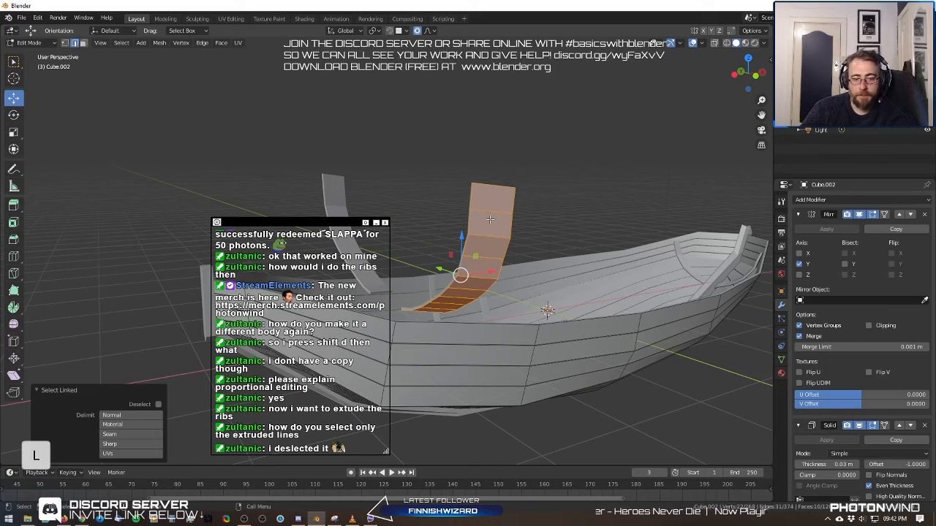
pyautogui.press('g')
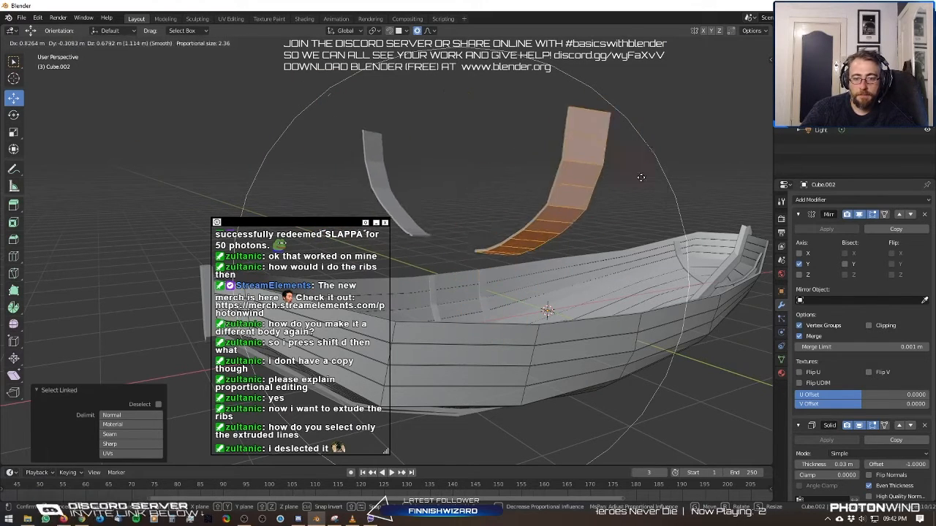
pyautogui.rightClick(753, 94)
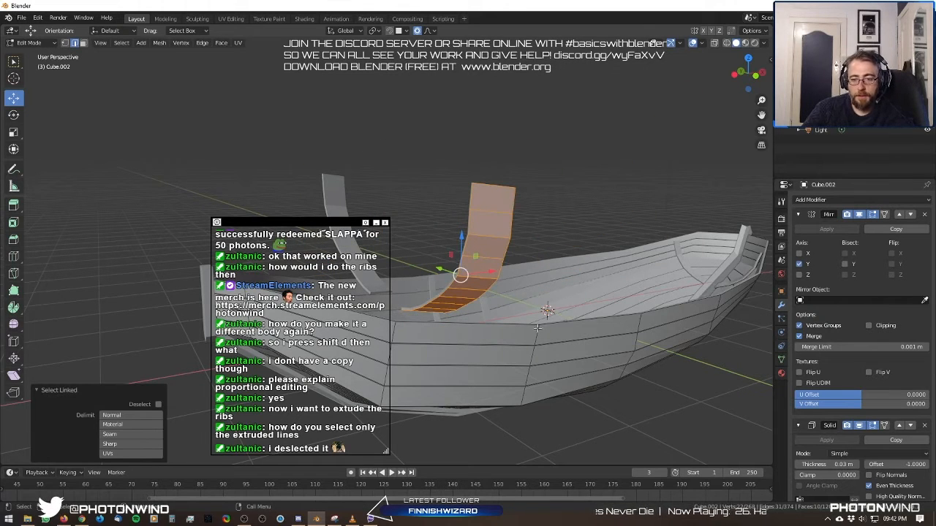
# Add four linked outer side planks to the strip selection, try moving them together, and deselect everything.
pyautogui.press('l')
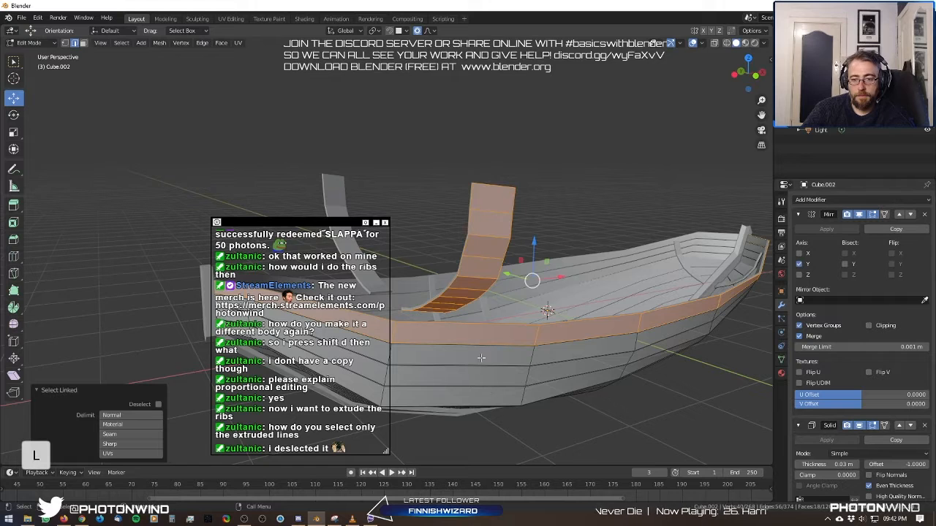
pyautogui.press('l')
pyautogui.press('l')
pyautogui.press('l')
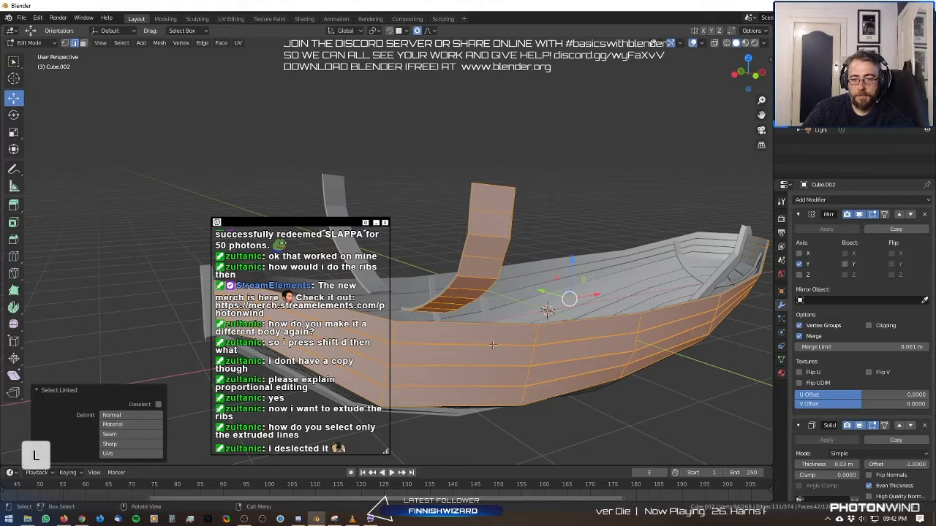
pyautogui.moveTo(504, 367); pyautogui.dragTo(488, 312, button='middle')
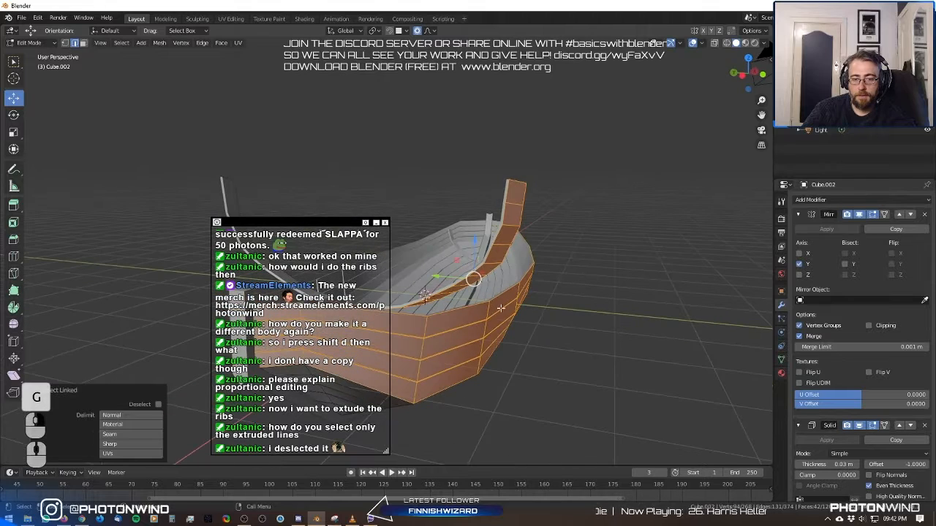
pyautogui.press('a')
pyautogui.press('a')
# Select only the hull's uppermost side plank as a linked piece, try moving it, and clear the selection.
pyautogui.press('l')
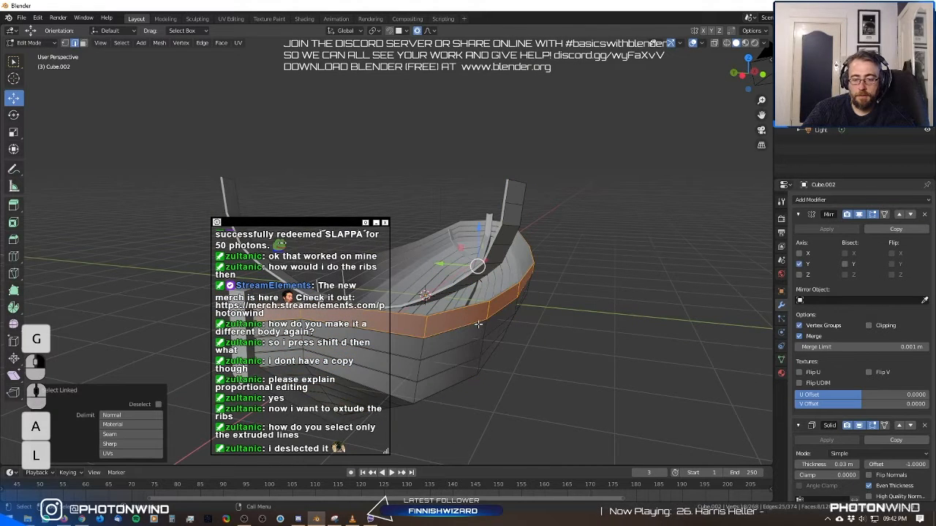
pyautogui.scroll(3, 490, 320)
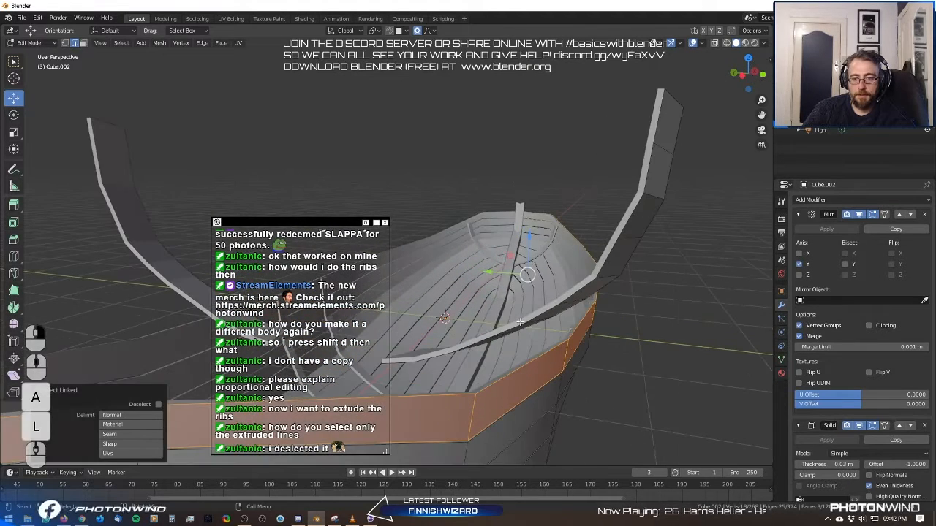
pyautogui.keyDown('shift'); pyautogui.moveTo(531, 317); pyautogui.dragTo(543, 285, button='middle'); pyautogui.keyUp('shift')
pyautogui.press('g')
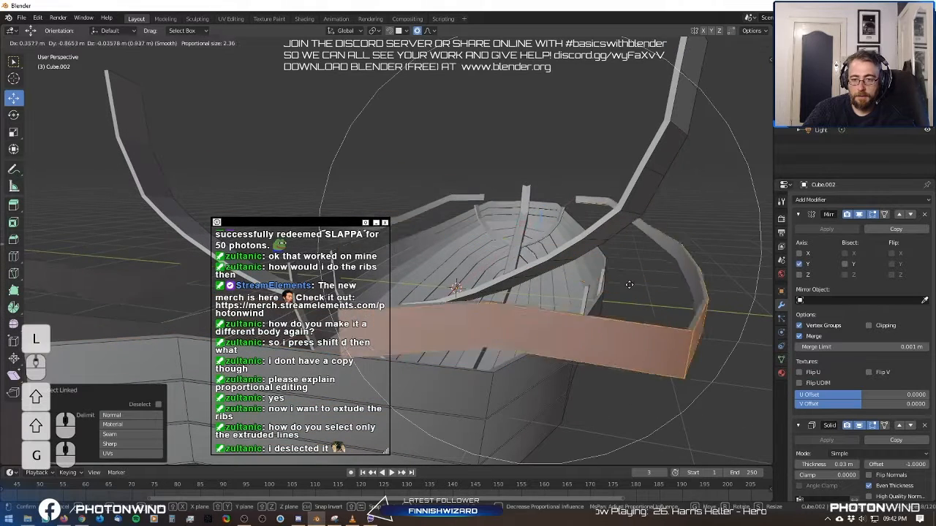
pyautogui.press('a')
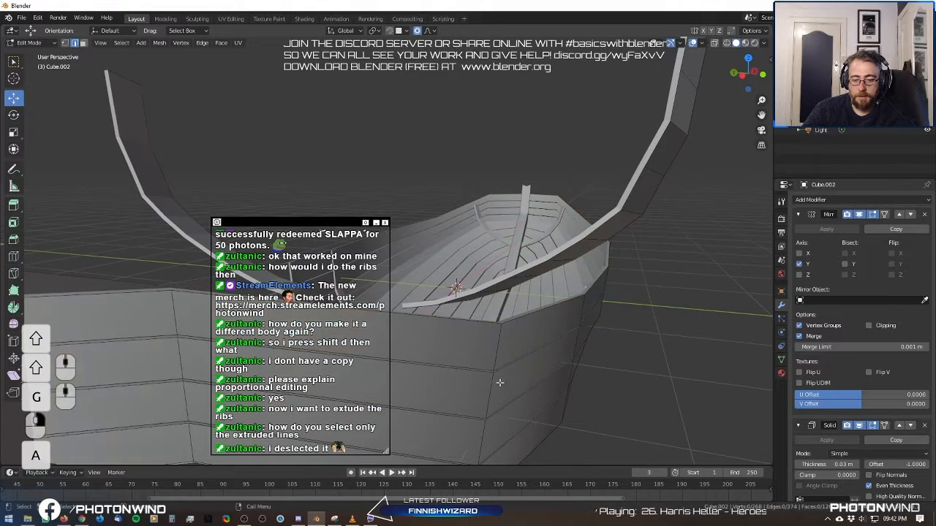
# Select the linked hull planks one after another from the side down across the underside.
pyautogui.press('l')
pyautogui.moveTo(510, 375); pyautogui.dragTo(476, 352, button='middle')
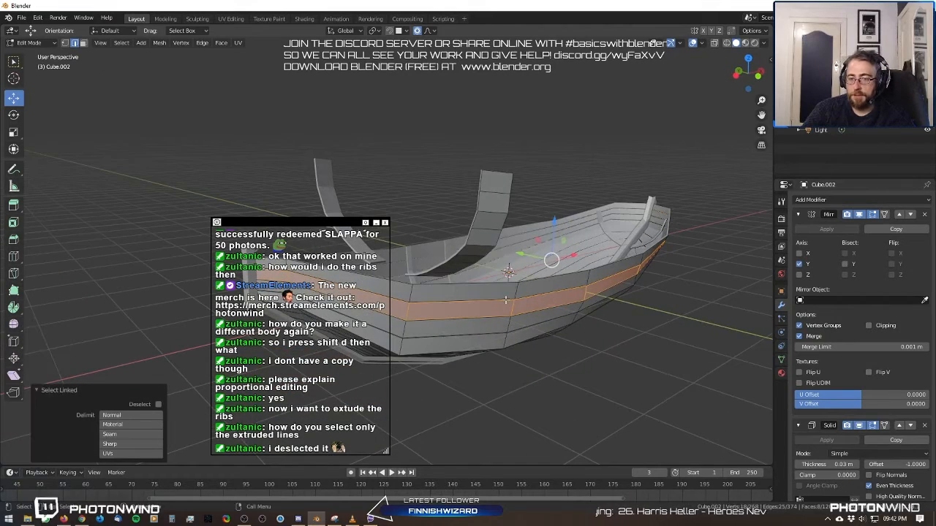
pyautogui.scroll(3, 506, 300)
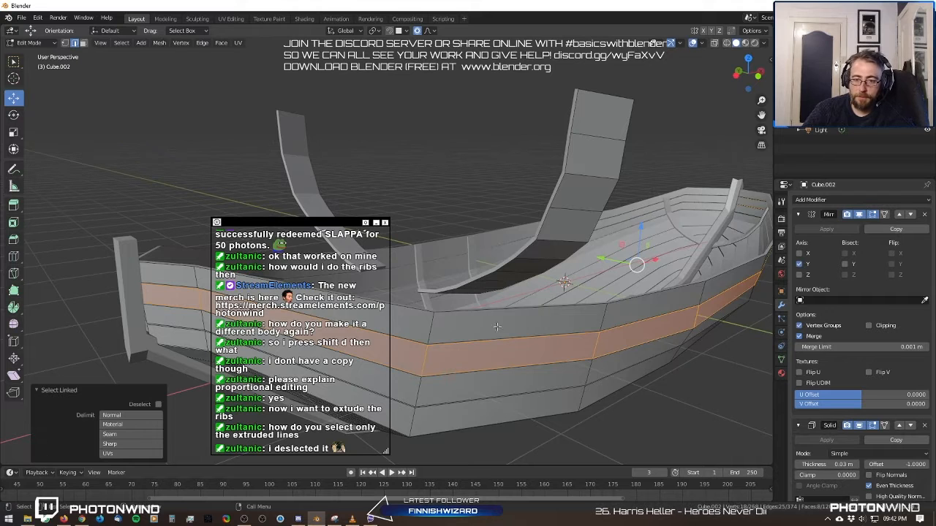
pyautogui.press('l')
pyautogui.press('l')
pyautogui.press('l')
pyautogui.moveTo(510, 418); pyautogui.dragTo(464, 402, button='middle')
pyautogui.press('l')
pyautogui.press('l')
pyautogui.press('l')
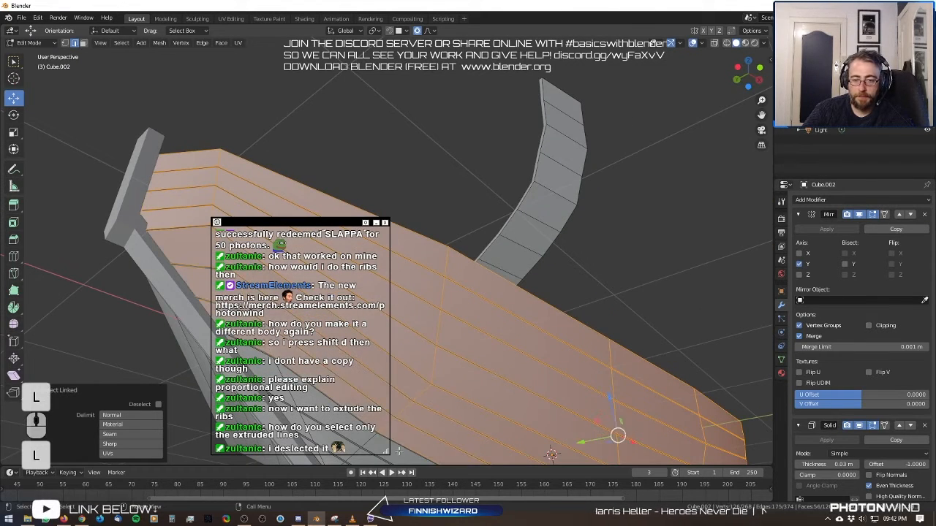
pyautogui.scroll(-5, 439, 366)
pyautogui.press('l')
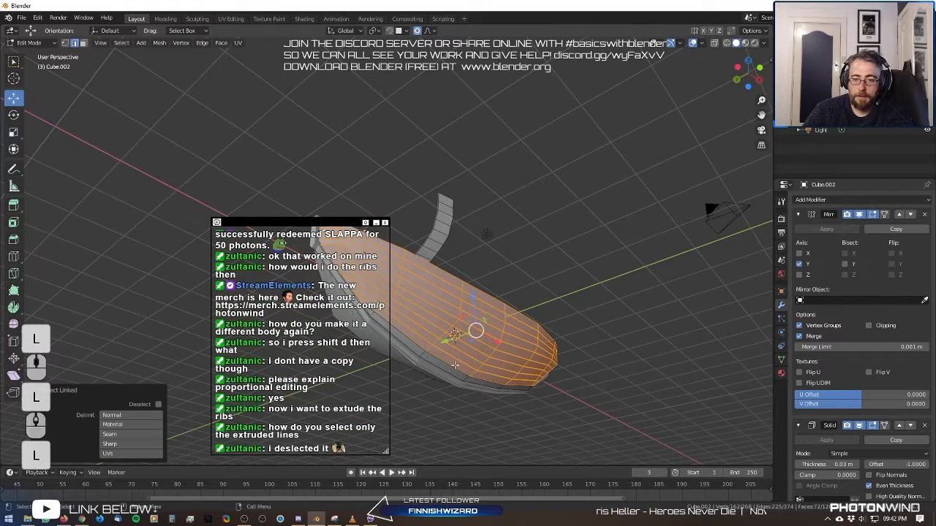
pyautogui.moveTo(444, 243); pyautogui.dragTo(579, 328, button='middle')
# Switch to Object Mode, select the planked hull object, and try moving it as a whole.
pyautogui.press('Tab')
pyautogui.click(498, 296)
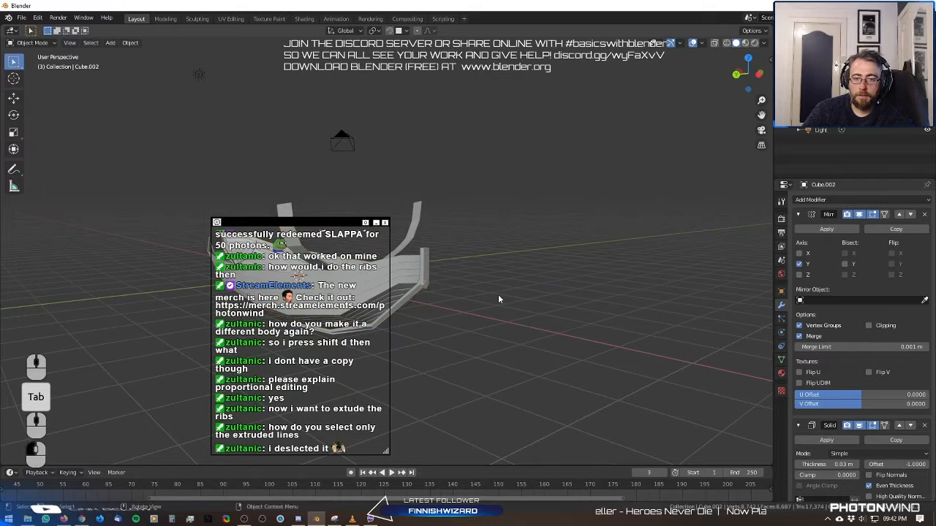
pyautogui.press('k')
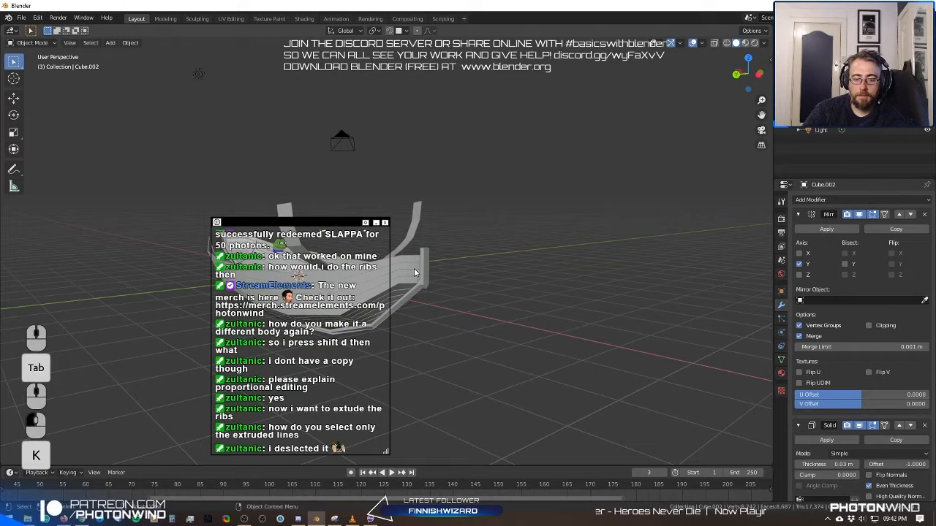
pyautogui.press('l')
pyautogui.moveTo(485, 286); pyautogui.dragTo(524, 341, button='middle')
pyautogui.moveTo(322, 223); pyautogui.dragTo(117, 218)
pyautogui.moveTo(453, 182); pyautogui.dragTo(365, 221, button='middle')
pyautogui.scroll(3, 441, 208)
pyautogui.keyDown('shift'); pyautogui.moveTo(365, 221); pyautogui.dragTo(437, 291, button='middle'); pyautogui.keyUp('shift')
pyautogui.click(400, 213)
pyautogui.scroll(-4, 442, 189)
pyautogui.scroll(-3, 477, 286)
pyautogui.scroll(2, 502, 309)
pyautogui.scroll(2, 437, 291)
pyautogui.press('g')
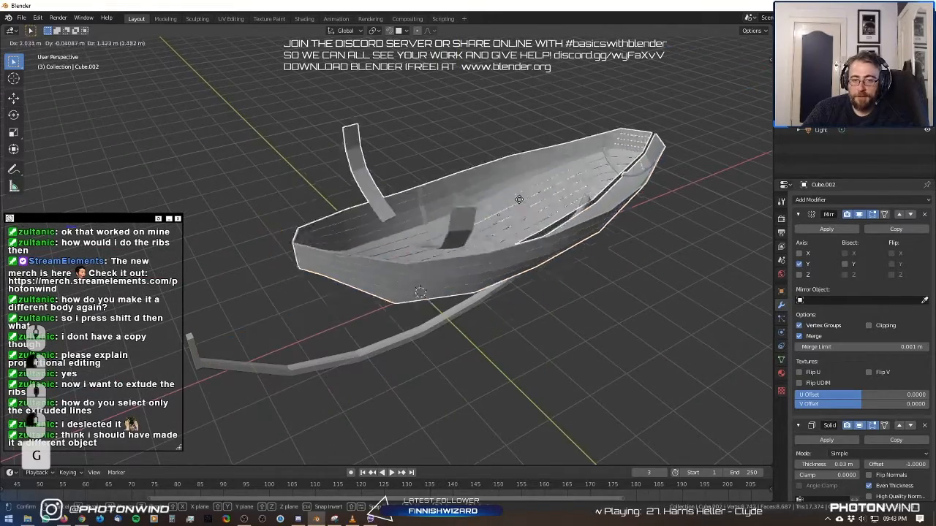
pyautogui.click(477, 299)
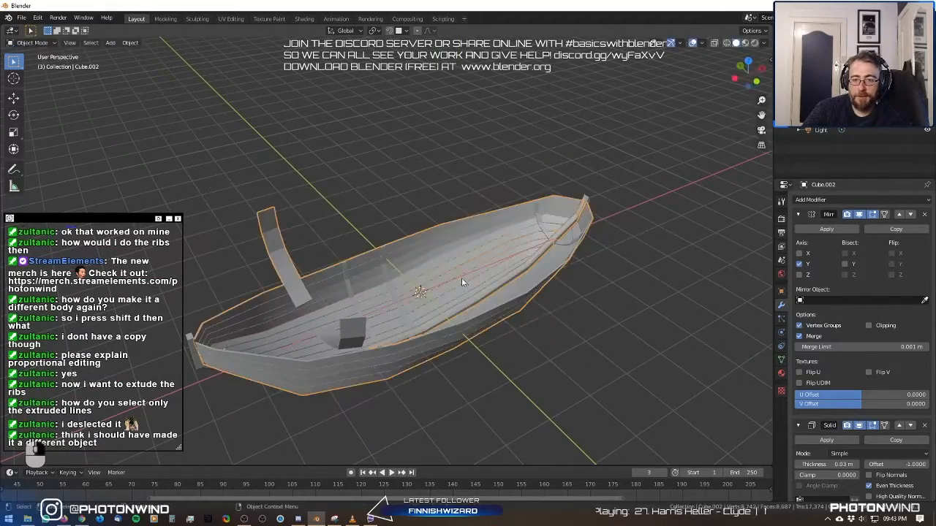
# Delete the faces of the loose extruded strip above the hull and return to Object Mode.
pyautogui.scroll(-3, 454, 269)
pyautogui.moveTo(454, 269); pyautogui.dragTo(422, 281, button='middle')
pyautogui.scroll(3, 427, 256)
pyautogui.scroll(2, 433, 264)
pyautogui.scroll(-2, 455, 246)
pyautogui.scroll(3, 377, 261)
pyautogui.moveTo(648, 394); pyautogui.dragTo(433, 294, button='middle')
pyautogui.scroll(3, 438, 311)
pyautogui.click(364, 271)
pyautogui.press('Tab')
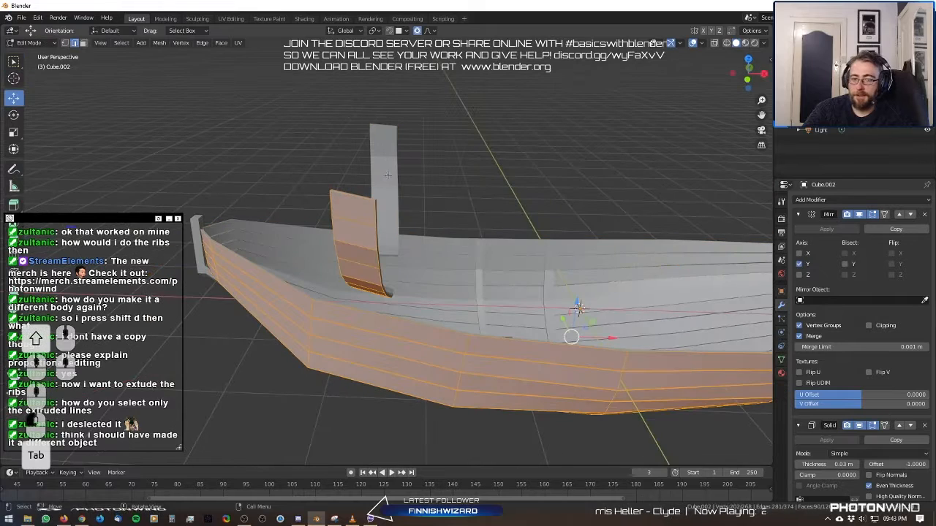
pyautogui.hotkey('alt', 'a')
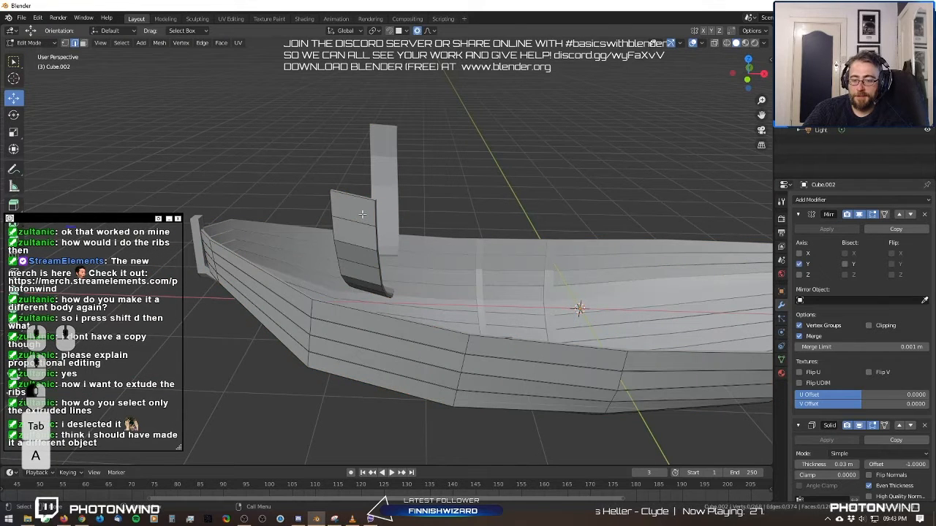
pyautogui.press('l')
pyautogui.press('x')
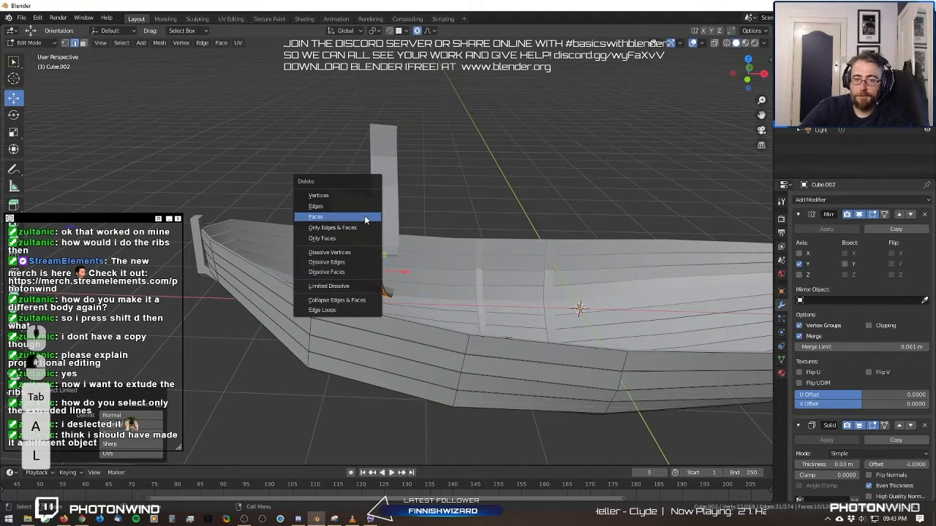
pyautogui.click(364, 215)
pyautogui.press('Tab')
# Deselect the hull and examine the whole boat from above, below and the sides.
pyautogui.moveTo(364, 215); pyautogui.dragTo(490, 259, button='middle')
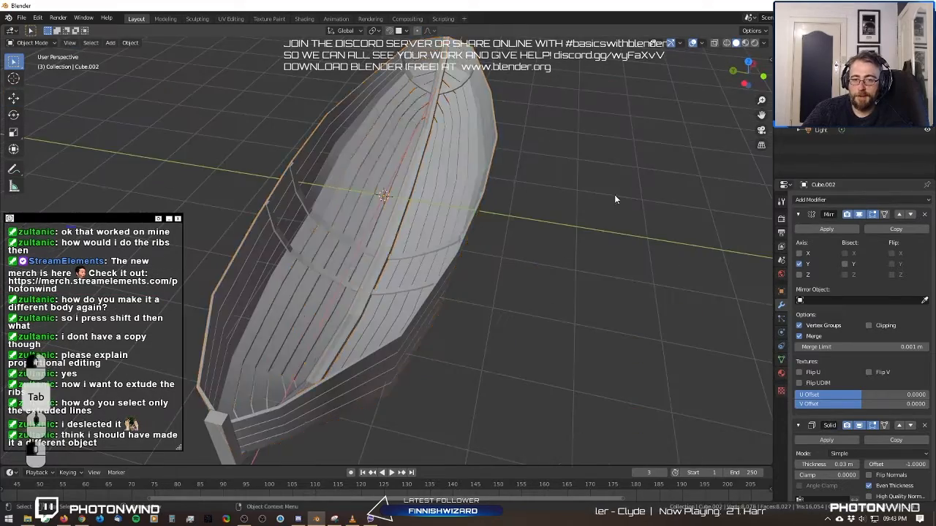
pyautogui.click(617, 197)
pyautogui.scroll(-3, 615, 196)
pyautogui.moveTo(614, 196); pyautogui.dragTo(468, 164, button='middle')
pyautogui.scroll(-3, 540, 181)
pyautogui.moveTo(468, 164); pyautogui.dragTo(575, 235, button='middle')
pyautogui.scroll(5, 459, 216)
pyautogui.scroll(-3, 573, 233)
pyautogui.keyDown('shift'); pyautogui.moveTo(446, 237); pyautogui.dragTo(547, 212, button='middle'); pyautogui.keyUp('shift')
pyautogui.scroll(5, 525, 222)
pyautogui.moveTo(369, 148); pyautogui.dragTo(455, 173, button='middle')
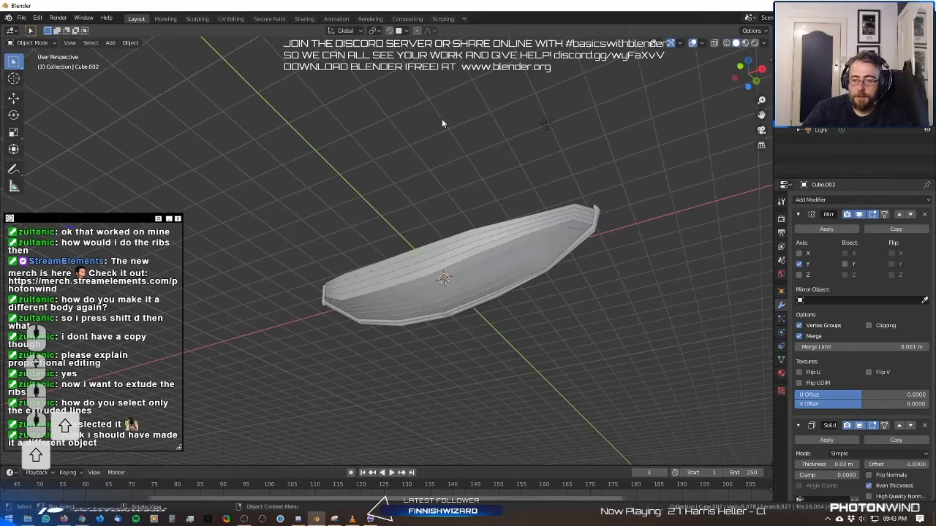
pyautogui.moveTo(441, 120); pyautogui.dragTo(386, 215, button='middle')
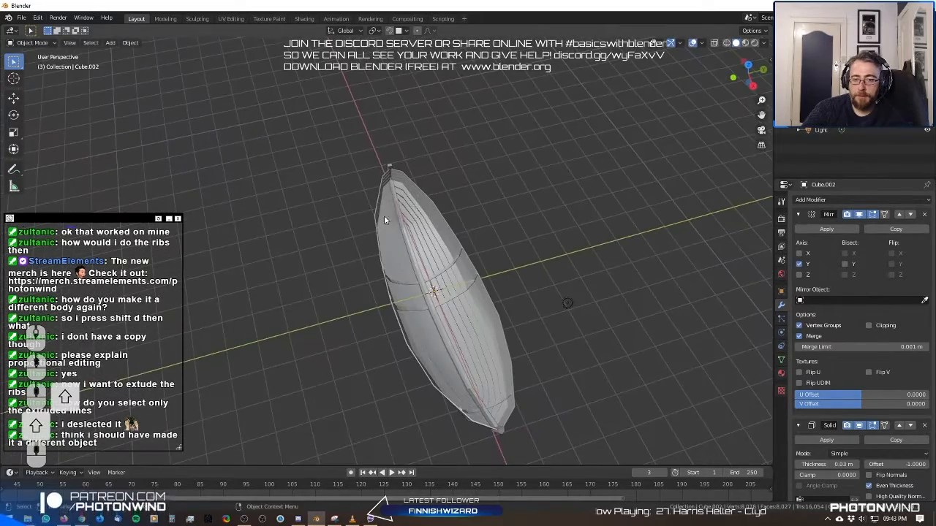
# Save the boat as a new file named stream2_boat1.blend in the argonath folder.
pyautogui.click(21, 18)
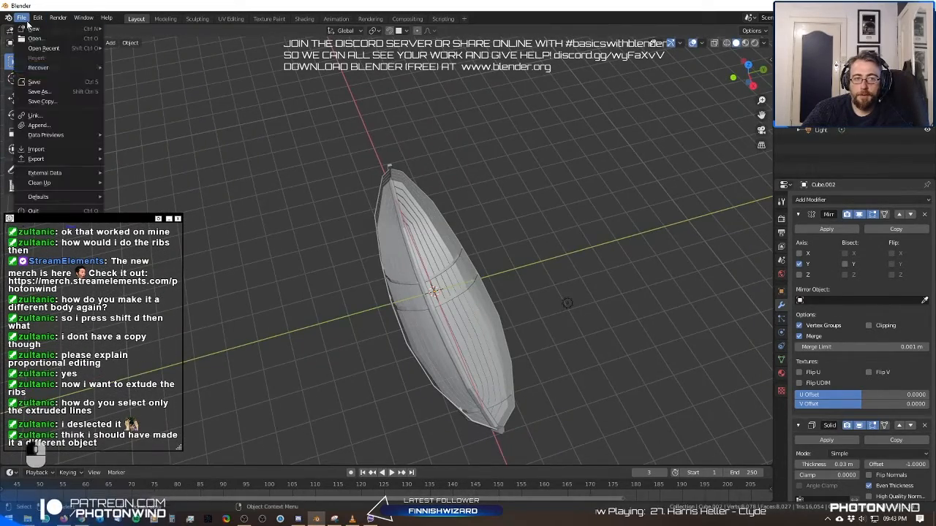
pyautogui.click(56, 91)
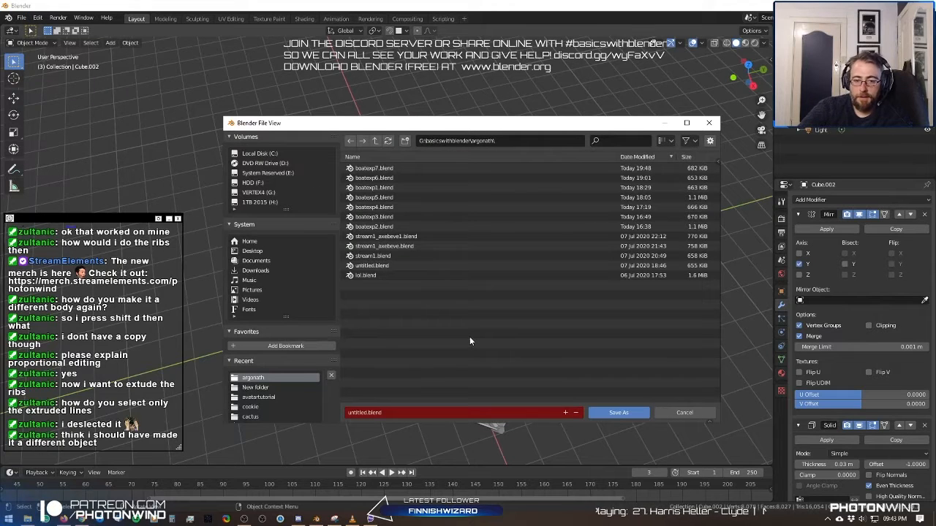
pyautogui.click(483, 413)
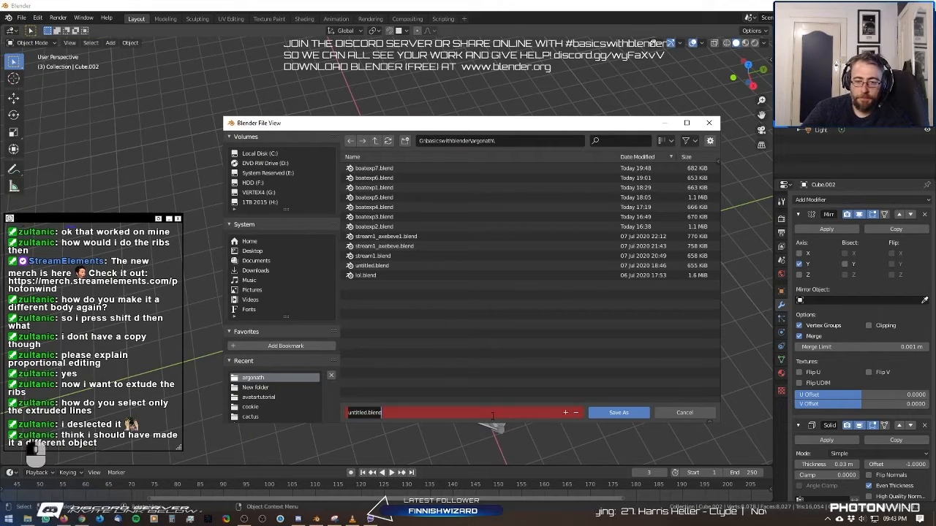
pyautogui.write('stream2)')
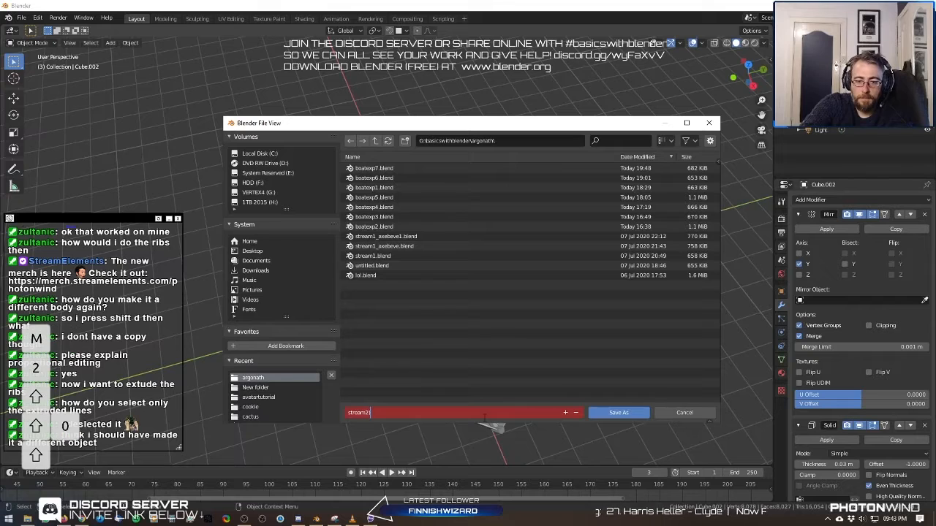
pyautogui.press('BackSpace')
pyautogui.write('_o')
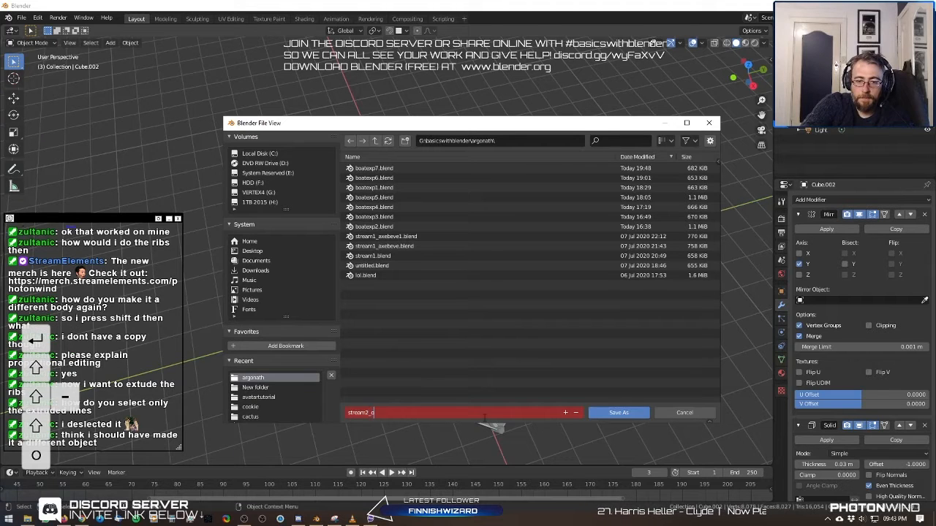
pyautogui.press('BackSpace')
pyautogui.write('boat1')
pyautogui.press('Return')
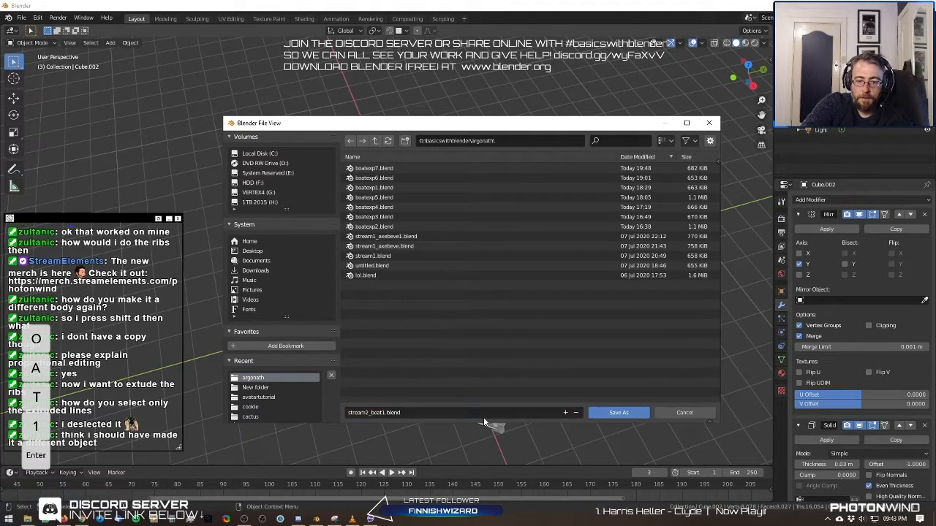
# Start a new file from the General template.
pyautogui.click(22, 18)
pyautogui.moveTo(44, 29)
pyautogui.click(130, 29)
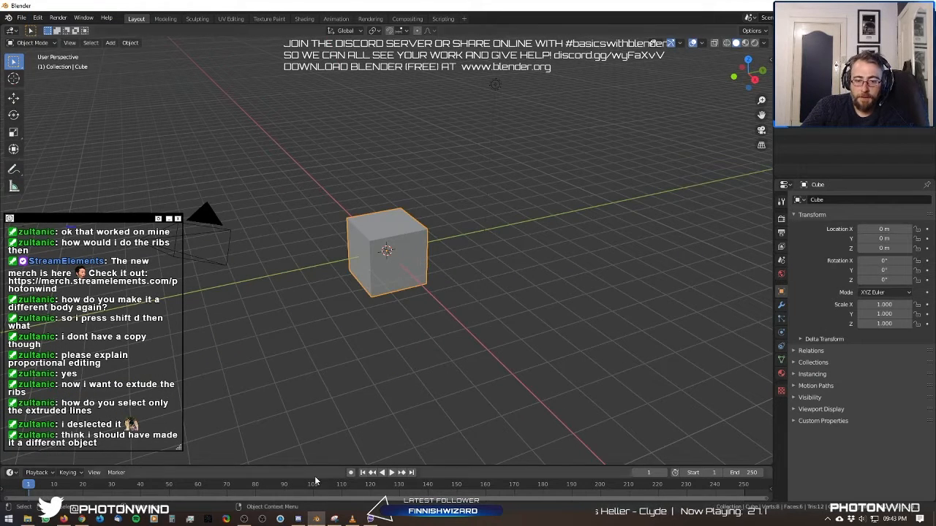
# Enter Edit Mode on the default cube and add one centred vertical loop cut that splits it into two halves across the Y axis.
pyautogui.click(299, 519)
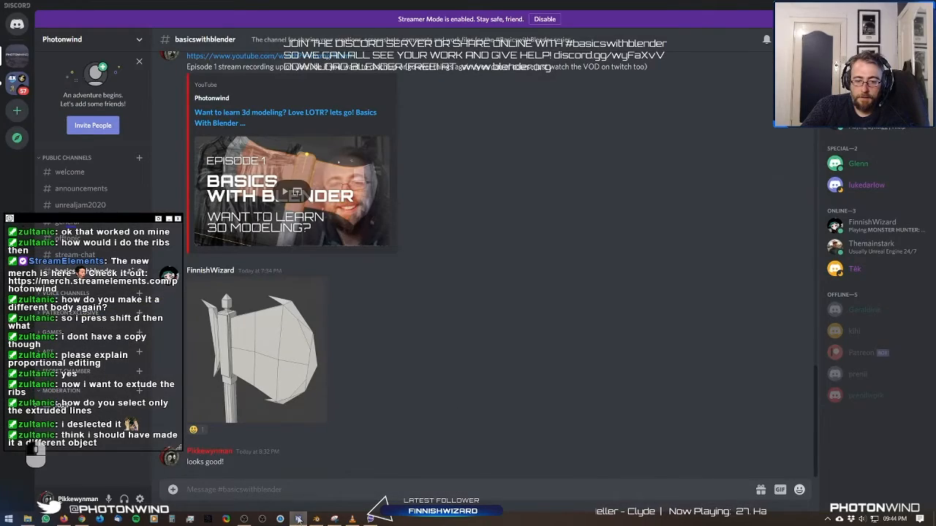
pyautogui.click(315, 519)
pyautogui.press('Tab')
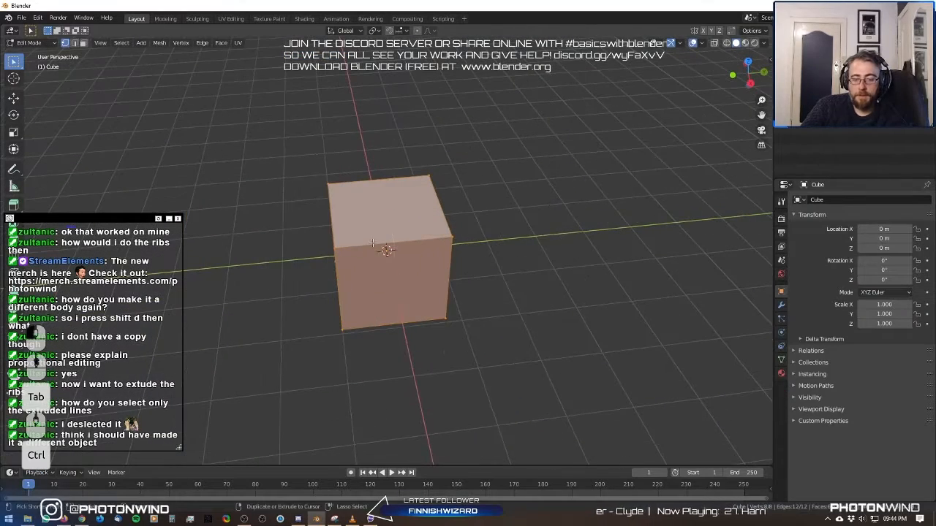
pyautogui.hotkey('ctrl', 'r')
pyautogui.click(382, 231)
pyautogui.click(384, 232)
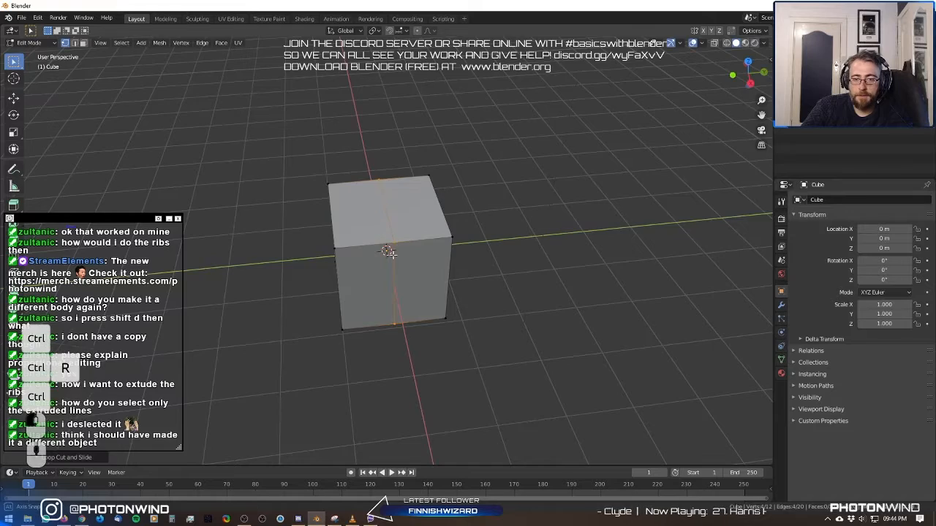
# Delete the half of the cube on the positive Y side of the loop cut and return to Object Mode.
pyautogui.moveTo(383, 232); pyautogui.dragTo(381, 241, button='middle')
pyautogui.press('b')
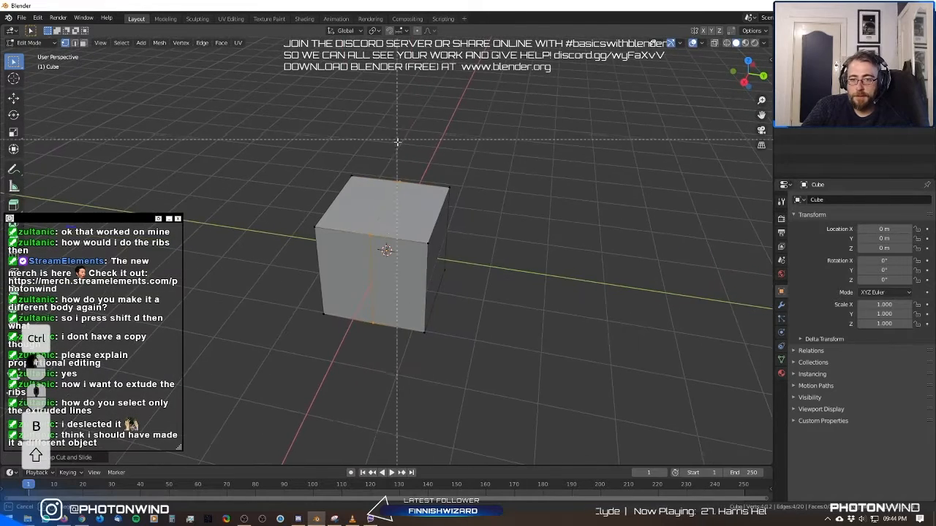
pyautogui.keyDown('shift'); pyautogui.moveTo(415, 157); pyautogui.dragTo(551, 421); pyautogui.keyUp('shift')
pyautogui.press('b')
pyautogui.moveTo(413, 162); pyautogui.dragTo(558, 414)
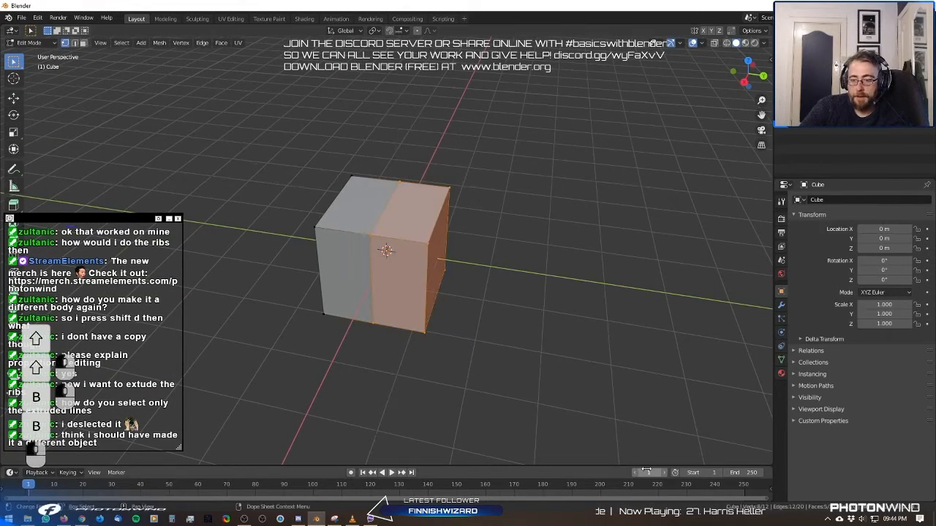
pyautogui.press('x')
pyautogui.click(629, 393)
pyautogui.press('Tab')
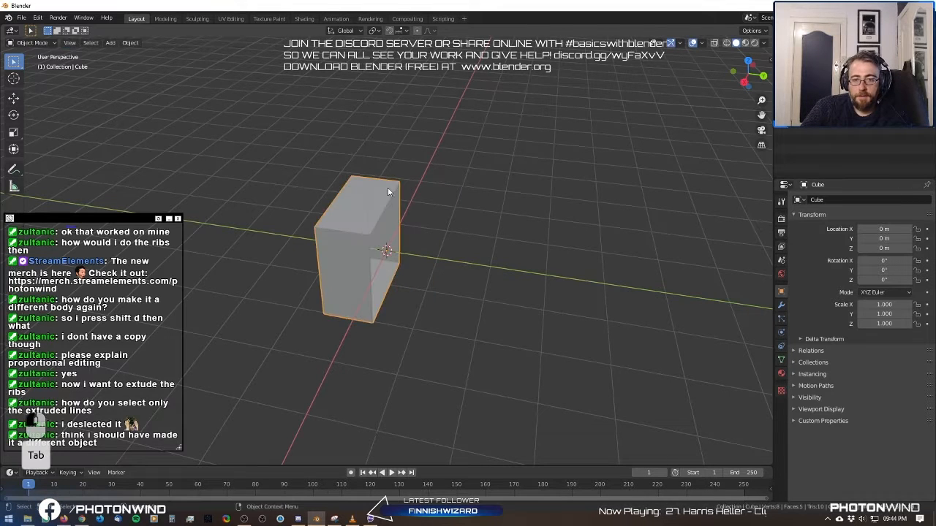
# Delete the top face of the remaining half cube using face selection and return to Object Mode.
pyautogui.press('Tab')
pyautogui.click(84, 43)
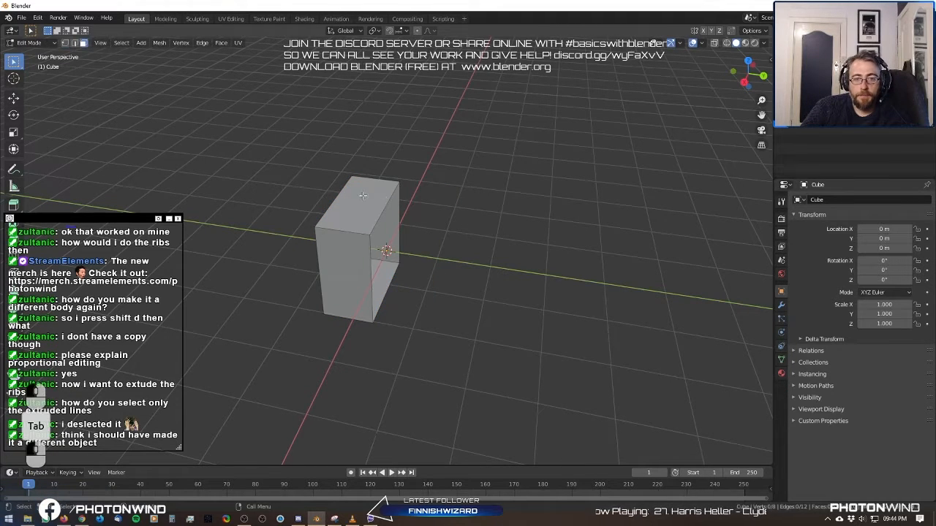
pyautogui.click(356, 190)
pyautogui.press('x')
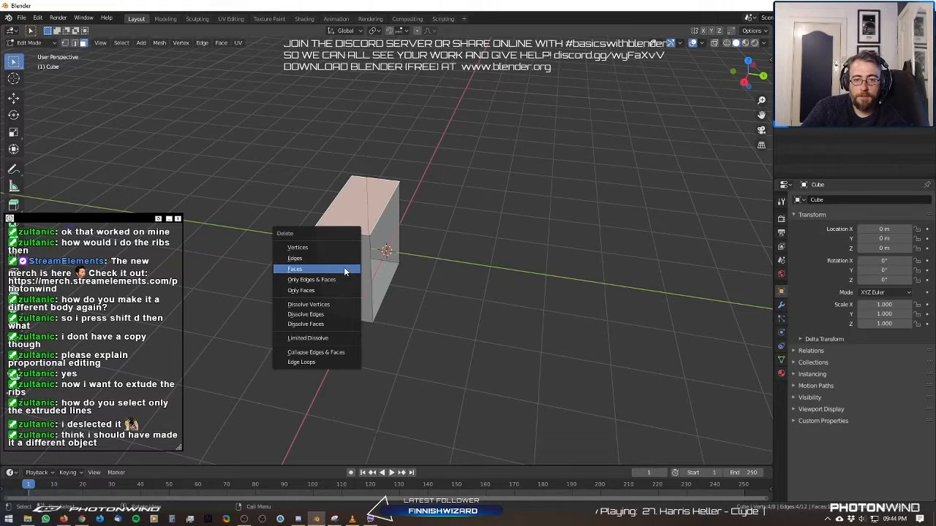
pyautogui.click(344, 269)
pyautogui.press('Tab')
pyautogui.moveTo(344, 268); pyautogui.dragTo(437, 271, button='middle')
# Add a Mirror modifier to the half cube and set it to mirror on the Y axis only.
pyautogui.click(781, 304)
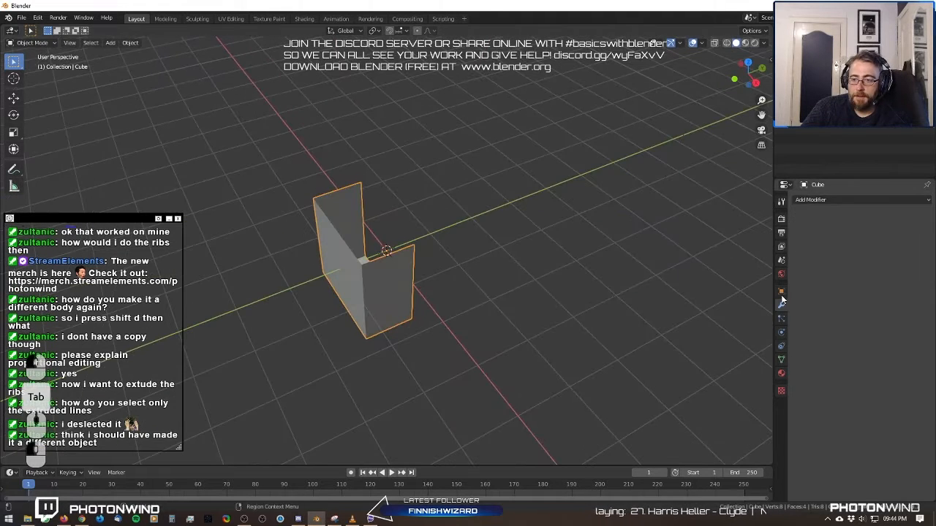
pyautogui.click(810, 204)
pyautogui.click(738, 298)
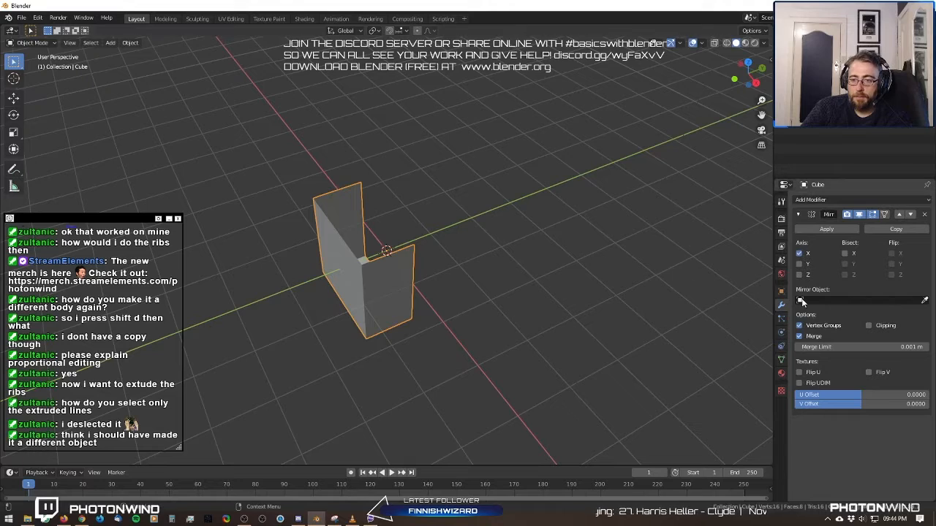
pyautogui.click(799, 264)
pyautogui.click(799, 253)
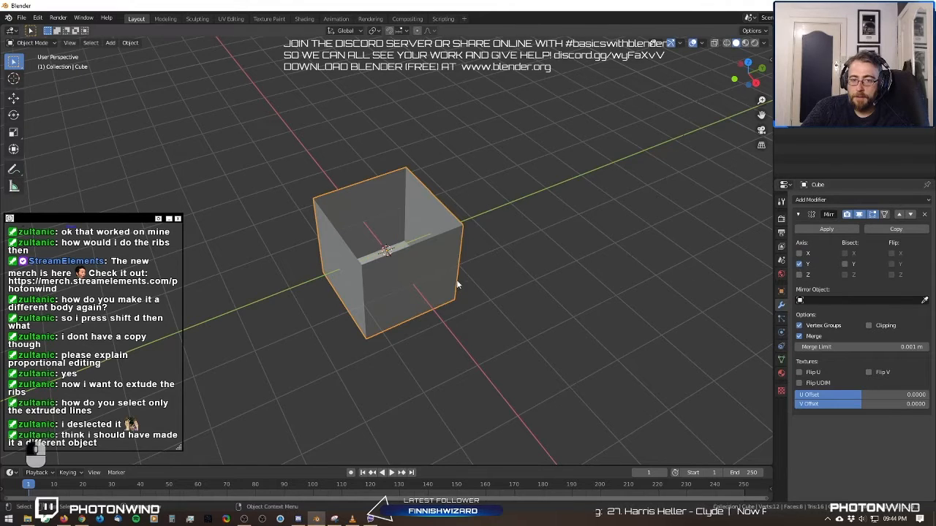
# Enter Edit Mode on the mirrored box and switch to vertex selection.
pyautogui.moveTo(457, 285); pyautogui.dragTo(407, 281, button='middle')
pyautogui.press('Tab')
pyautogui.press('Tab')
pyautogui.press('Tab')
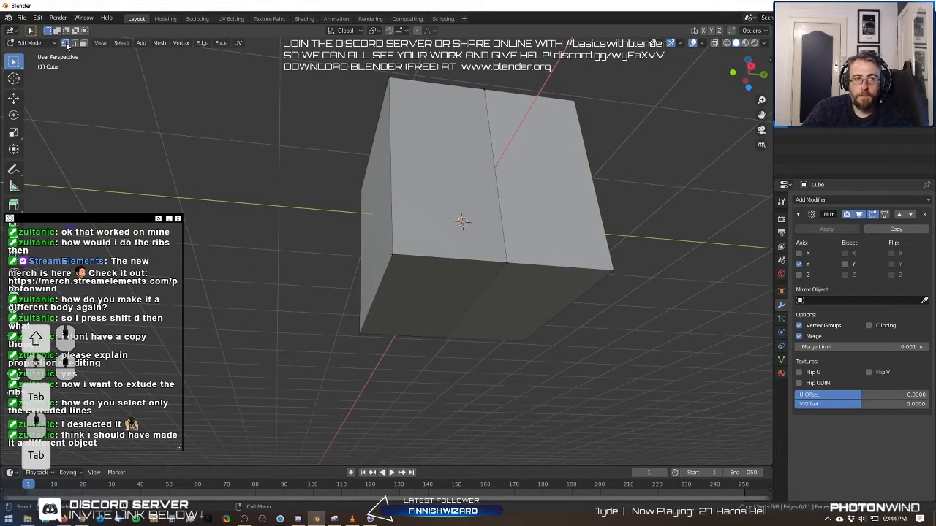
pyautogui.click(65, 43)
# Try to merge the near bottom outer corner vertex into the bottom centre-line vertex with Merge At Last.
pyautogui.keyDown('shift'); pyautogui.click(369, 332); pyautogui.keyUp('shift')
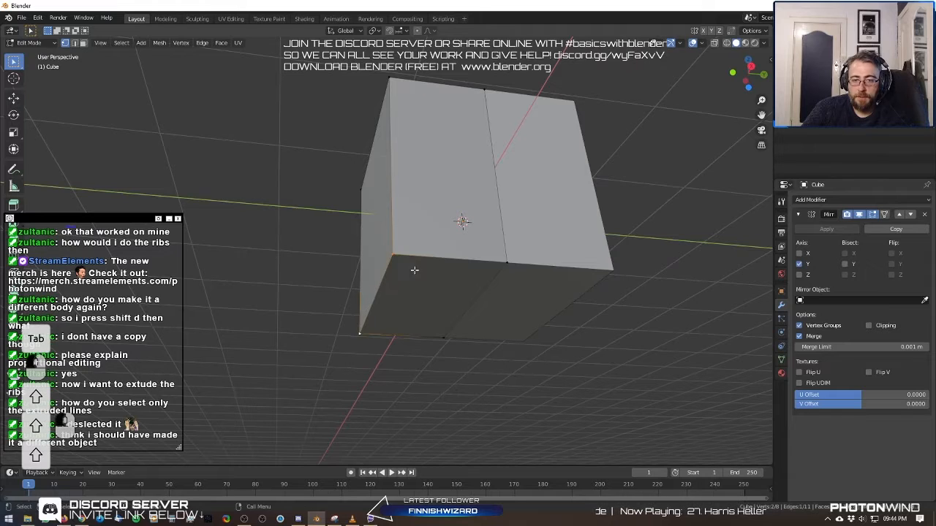
pyautogui.keyDown('shift'); pyautogui.click(508, 263); pyautogui.keyUp('shift')
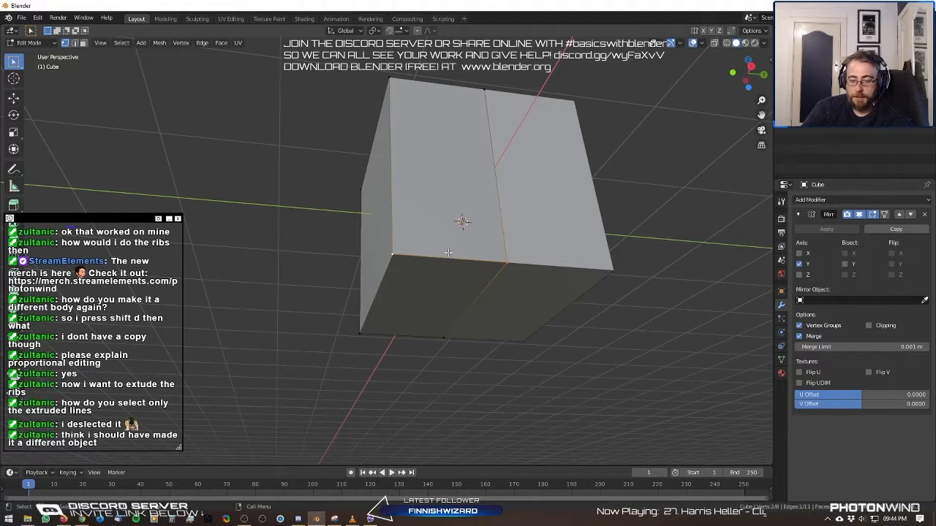
pyautogui.press('space')
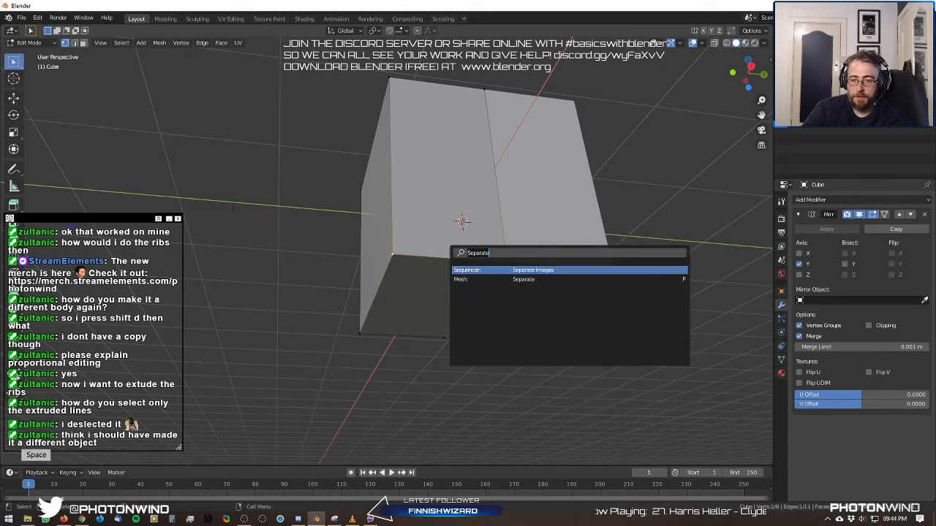
pyautogui.click(396, 256)
pyautogui.keyDown('shift'); pyautogui.click(511, 261); pyautogui.keyUp('shift')
pyautogui.press('space')
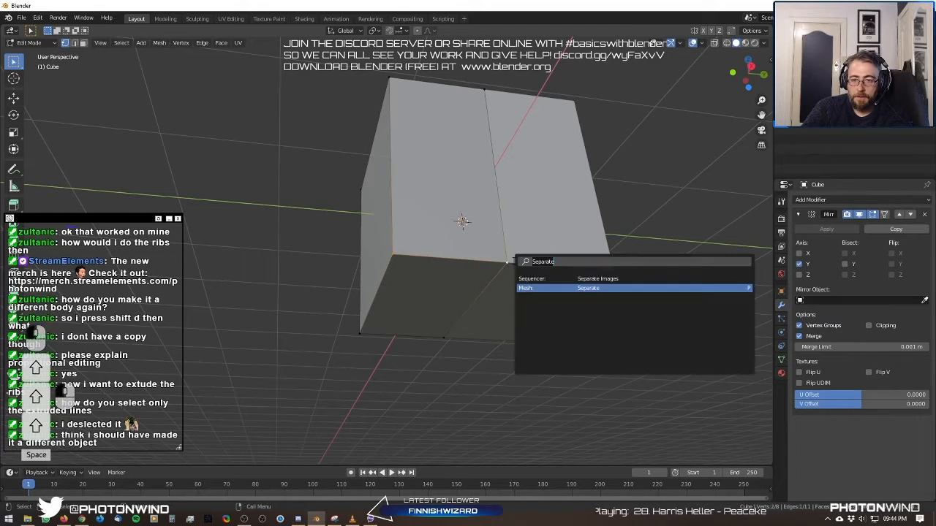
pyautogui.click(571, 141)
pyautogui.press('m')
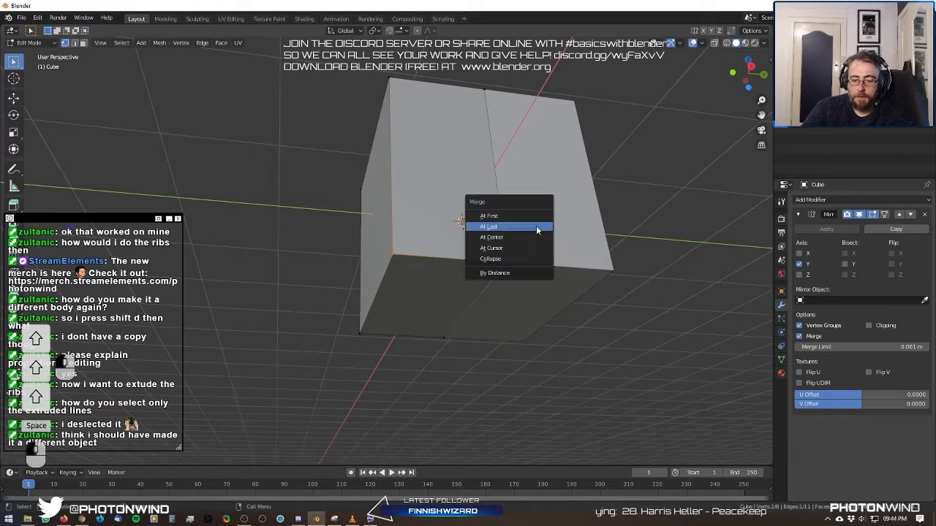
pyautogui.click(539, 226)
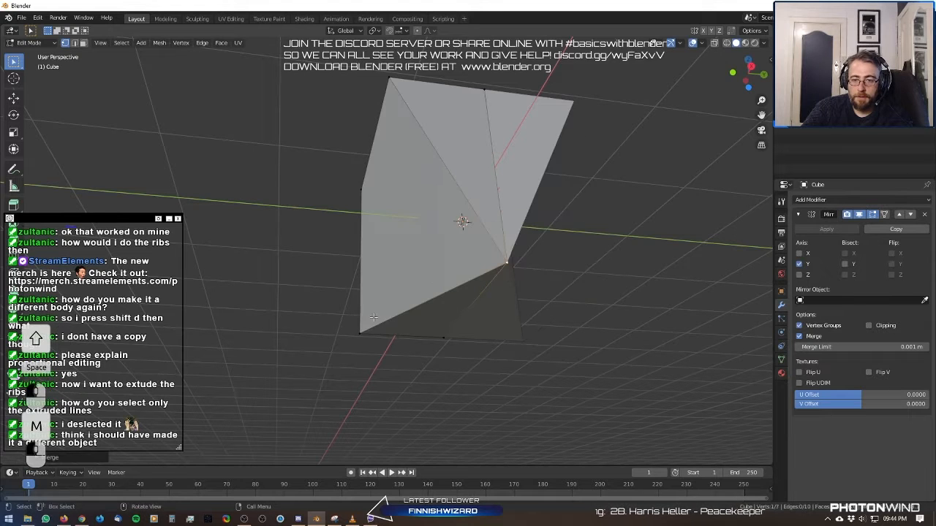
# Try to merge the far bottom outer corner vertex into the bottom vertex on the mirror centre line.
pyautogui.keyDown('shift'); pyautogui.click(445, 336); pyautogui.keyUp('shift')
pyautogui.press('space')
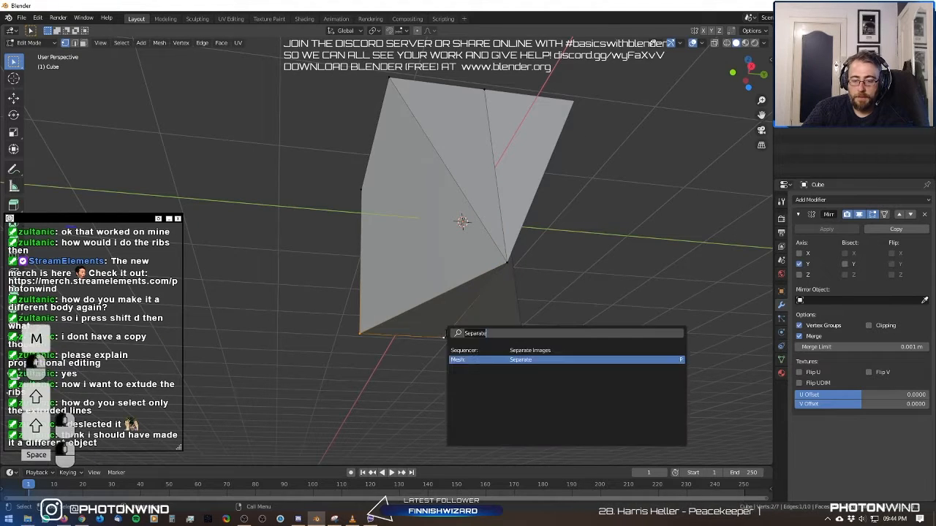
pyautogui.write('m')
pyautogui.click(412, 266)
pyautogui.press('m')
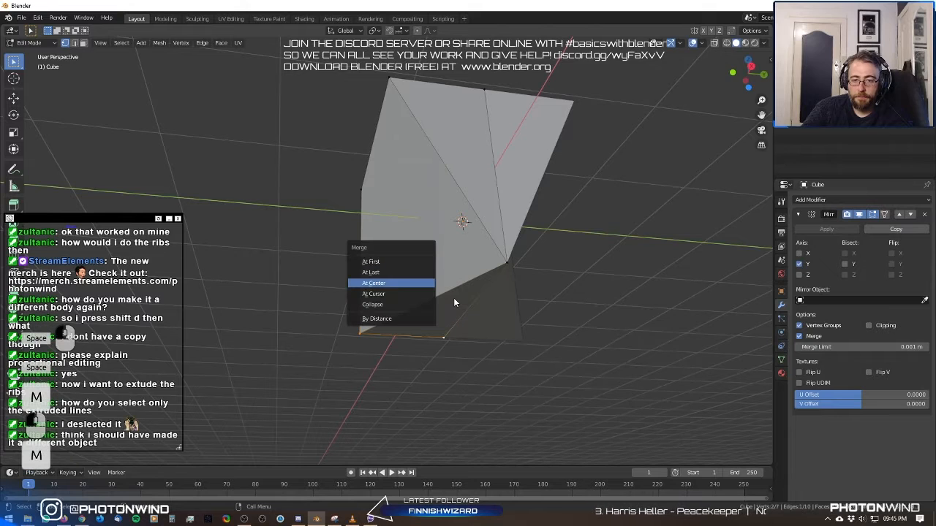
pyautogui.click(414, 285)
pyautogui.moveTo(414, 286); pyautogui.dragTo(466, 196, button='middle')
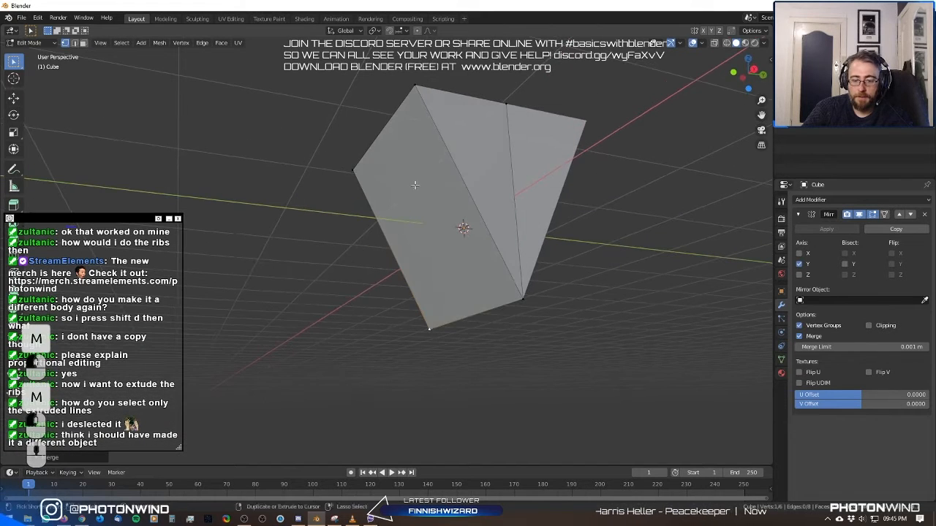
# Undo both bottom corner vertex merges to restore the open box shape.
pyautogui.hotkey('ctrl', 'r')
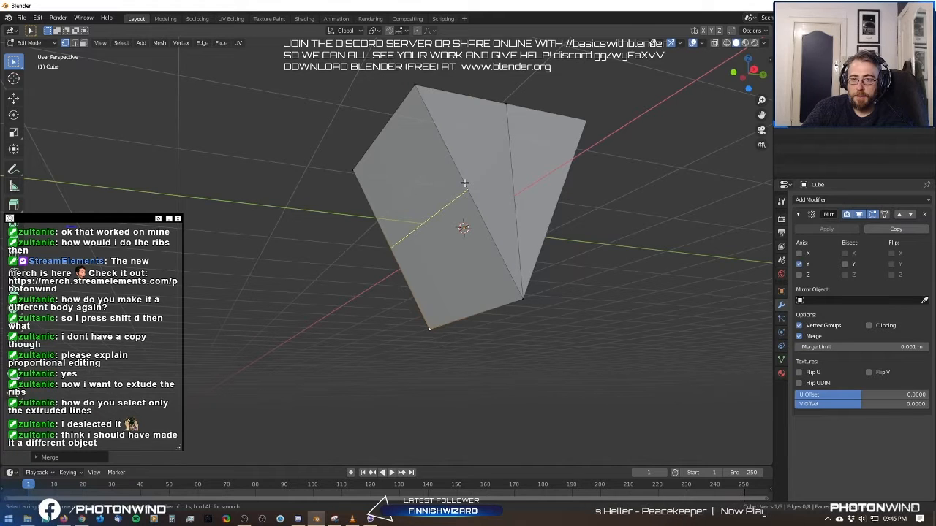
pyautogui.hotkey('ctrl', 'z')
pyautogui.hotkey('ctrl', 'z')
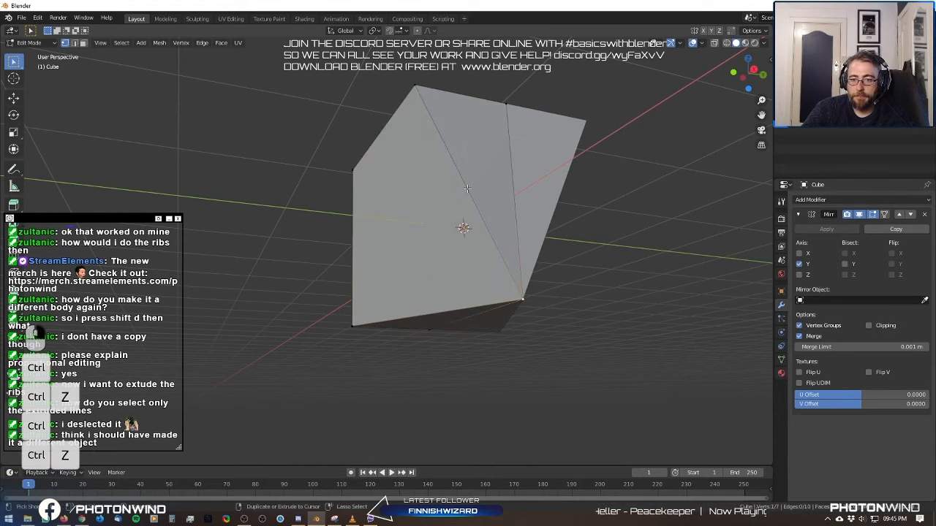
pyautogui.hotkey('ctrl', 'z')
# Add one horizontal loop cut around the box and slide it down close to the bottom edge.
pyautogui.hotkey('ctrl', 'r')
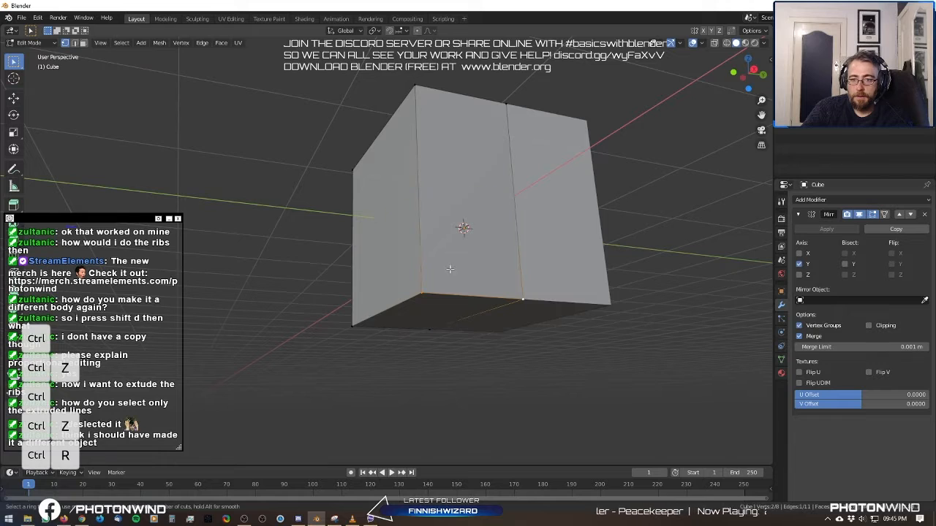
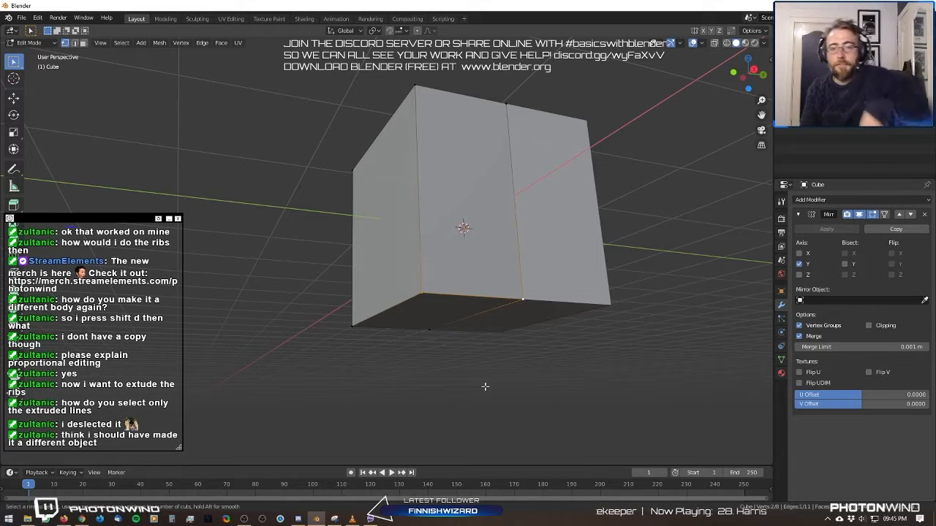
pyautogui.click(432, 221)
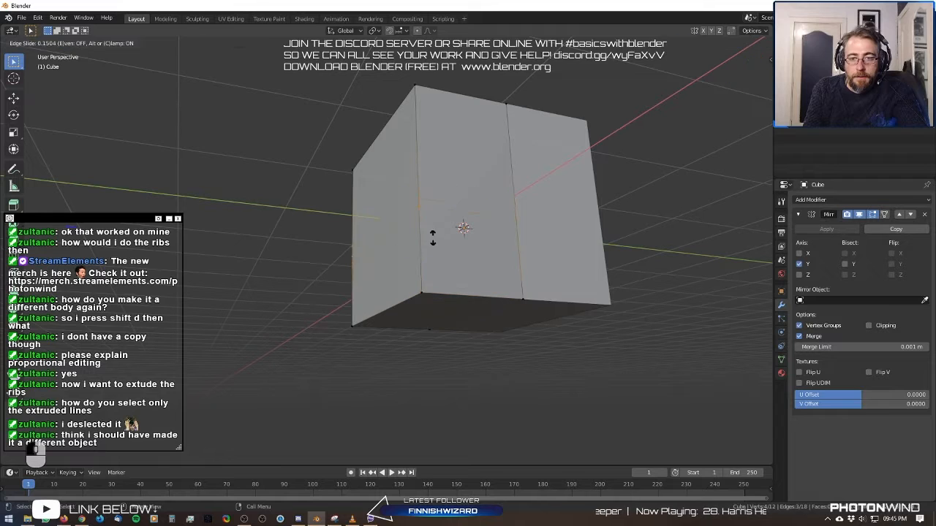
pyautogui.click(435, 313)
# Move the vertices of the narrow bottom outer strip inward along Y, close to the centre line, to taper the side.
pyautogui.moveTo(419, 316); pyautogui.dragTo(399, 323, button='middle')
pyautogui.press('a')
pyautogui.press('b')
pyautogui.moveTo(330, 270); pyautogui.dragTo(411, 351)
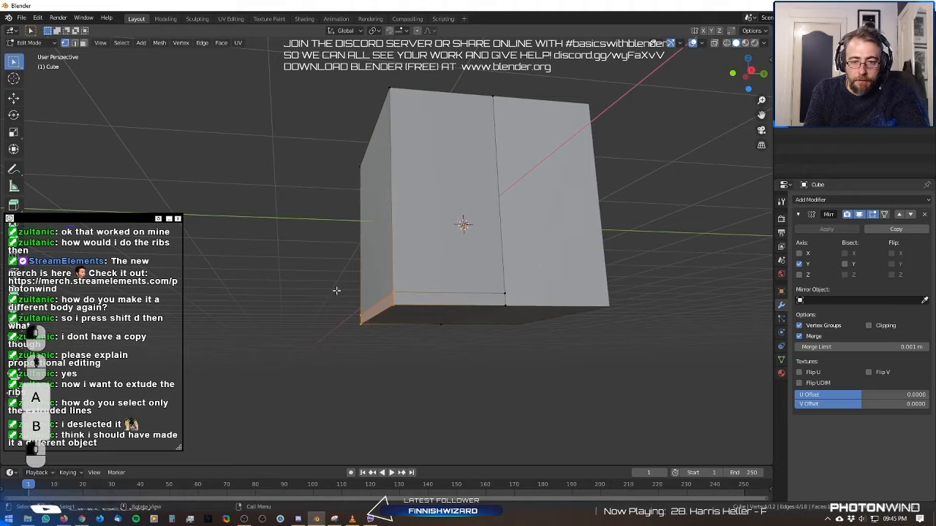
pyautogui.click(13, 97)
pyautogui.moveTo(374, 311); pyautogui.dragTo(505, 322)
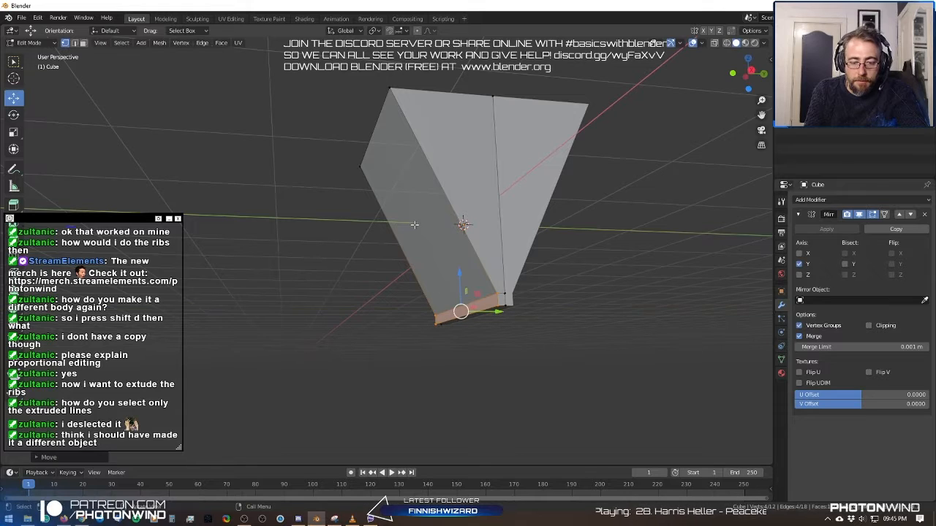
# Add 14 evenly spaced vertical loop cuts across the outer side of the box for the ribs.
pyautogui.hotkey('ctrl', 'r')
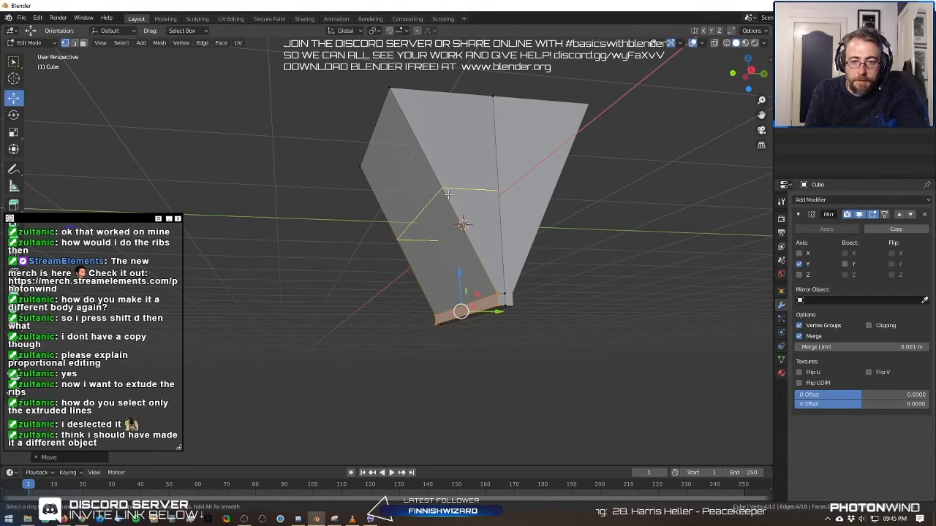
pyautogui.moveTo(448, 193); pyautogui.dragTo(462, 317, button='middle')
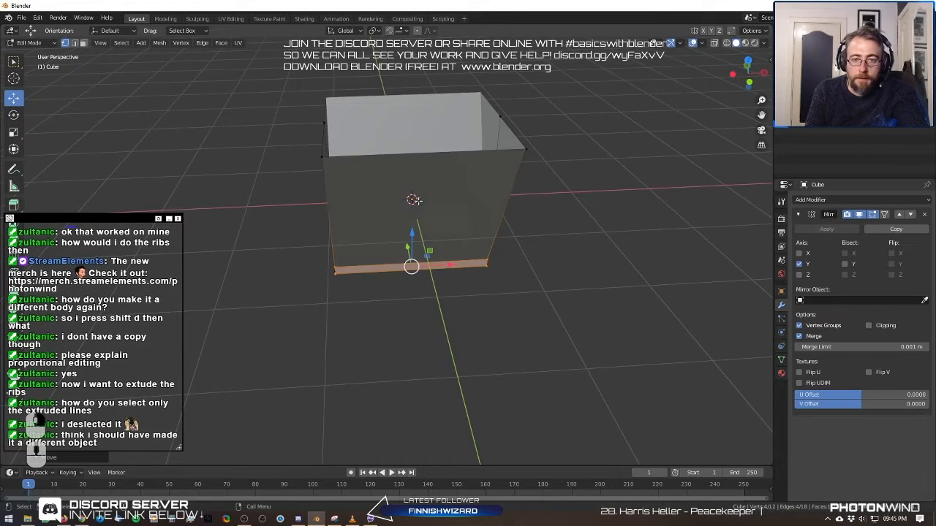
pyautogui.press('a')
pyautogui.hotkey('ctrl', 'r')
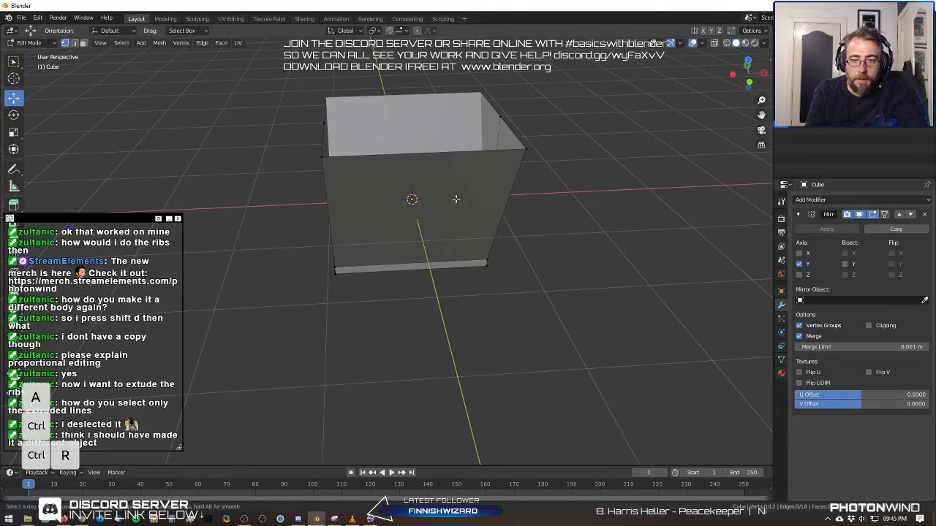
pyautogui.scroll(3, 425, 153)
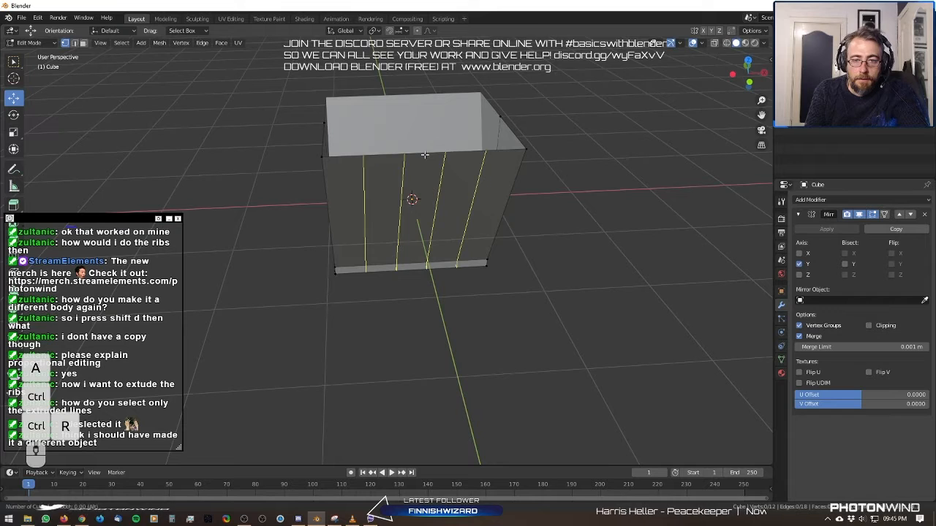
pyautogui.scroll(7, 424, 154)
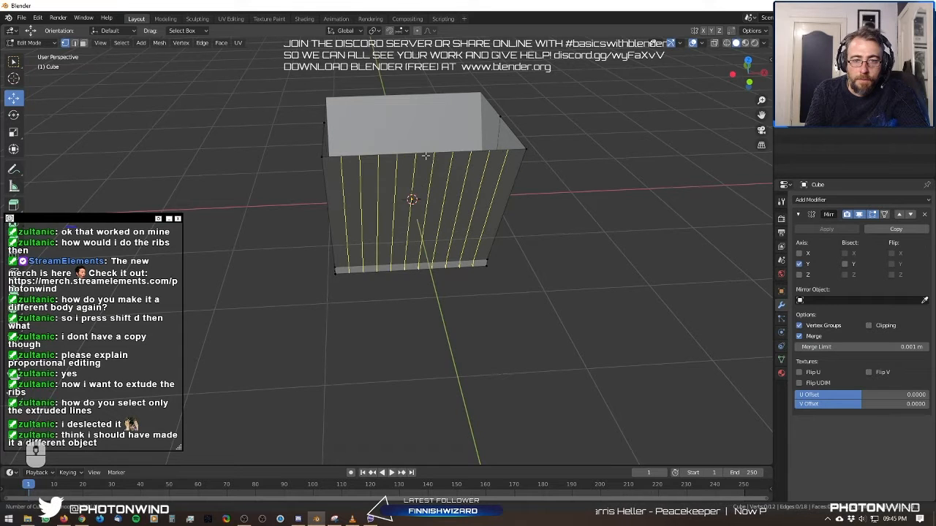
pyautogui.scroll(6, 425, 155)
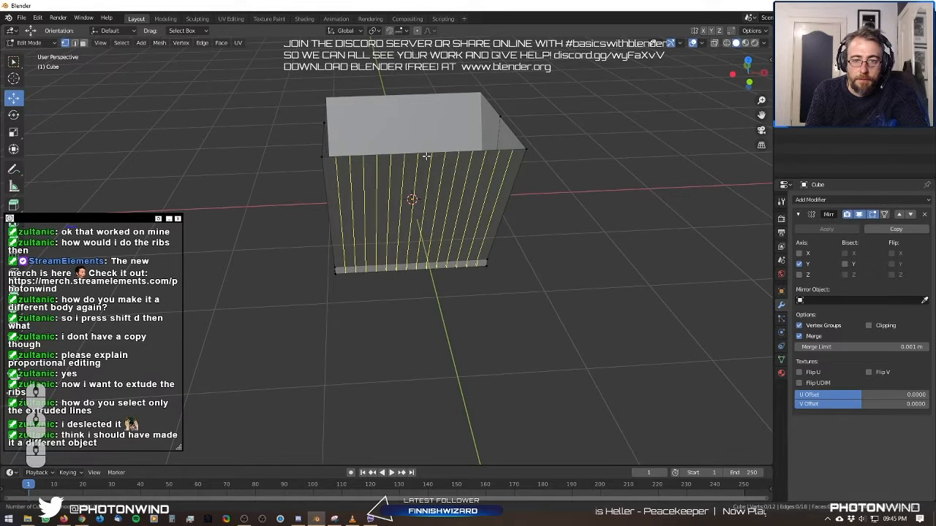
pyautogui.click(427, 156)
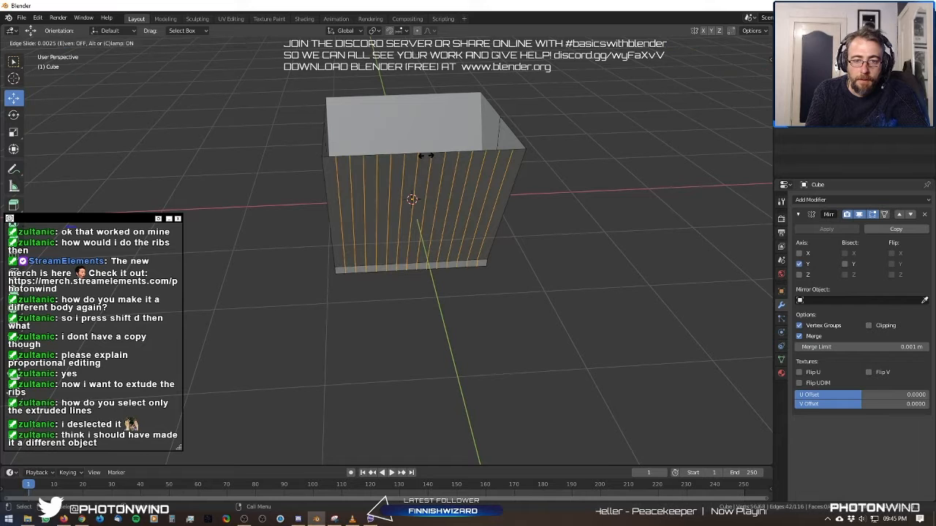
pyautogui.rightClick(426, 155)
pyautogui.moveTo(426, 155); pyautogui.dragTo(411, 204, button='middle')
# Add seven evenly spaced horizontal loop cuts between the top edge and the narrow bottom strip.
pyautogui.hotkey('ctrl', 'r')
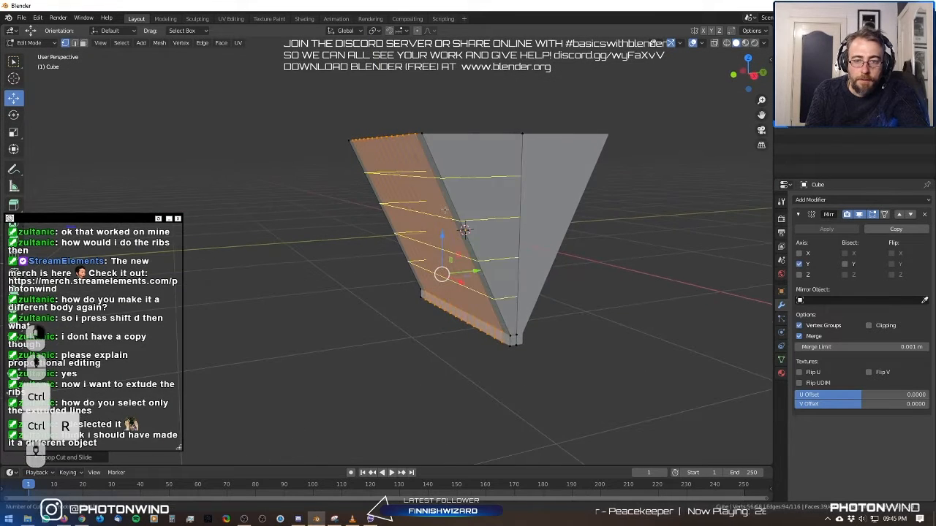
pyautogui.scroll(-1, 444, 209)
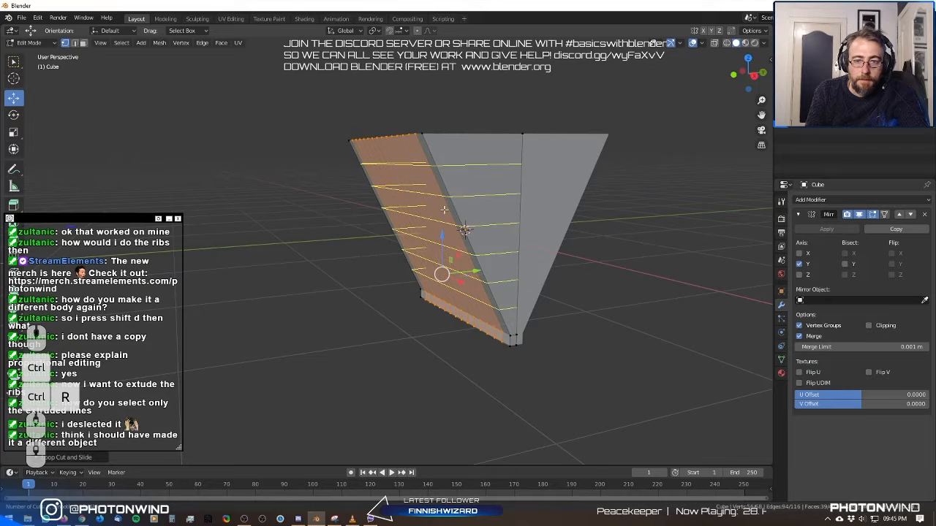
pyautogui.scroll(4, 444, 210)
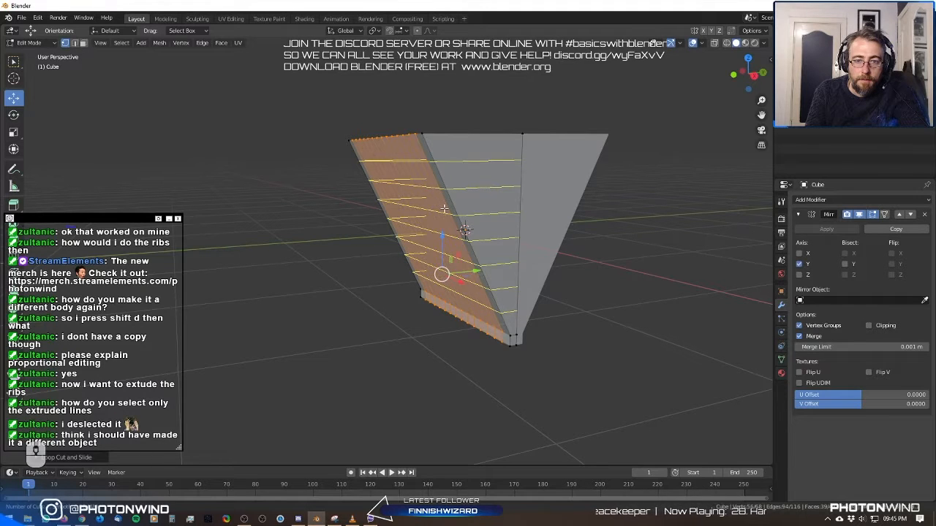
pyautogui.click(444, 210)
pyautogui.click(443, 205)
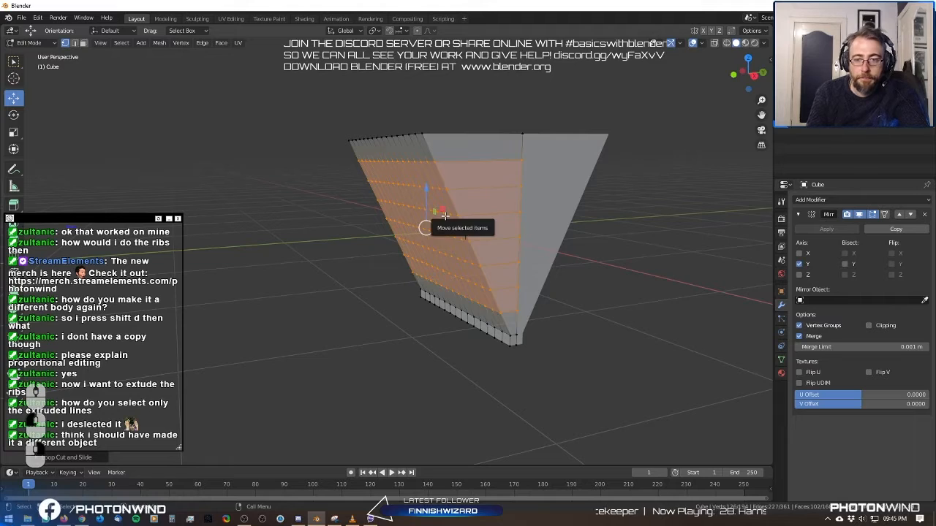
# In front view, select the whole mesh and scale it along X to about five times its length.
pyautogui.press('KP_3')
pyautogui.scroll(5, 447, 216)
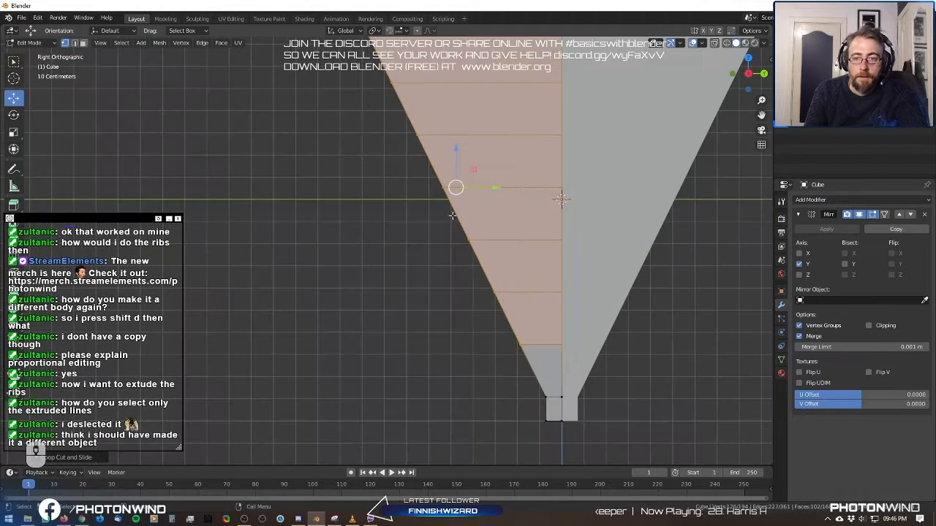
pyautogui.scroll(-4, 448, 208)
pyautogui.press('a')
pyautogui.press('a')
pyautogui.press('KP_1')
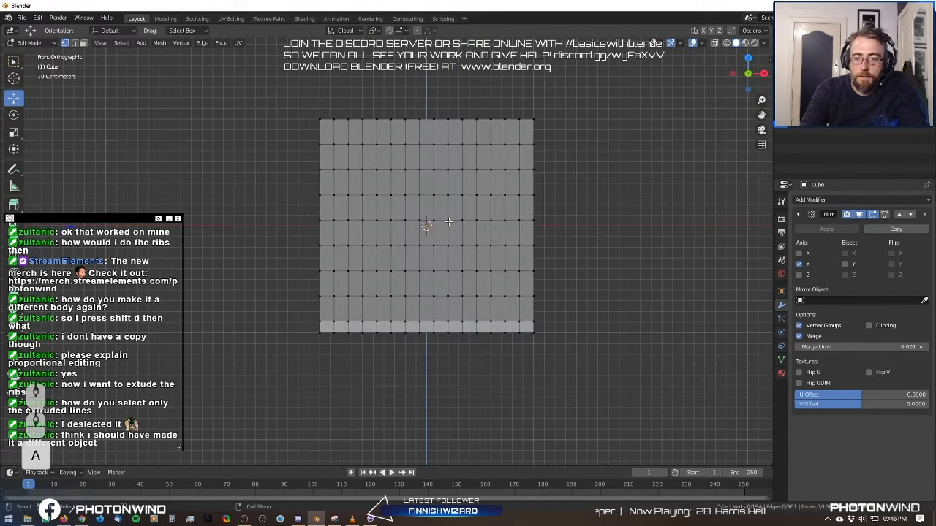
pyautogui.scroll(-5, 469, 218)
pyautogui.moveTo(475, 250)
pyautogui.keyDown('shift'); pyautogui.mouseDown(button='middle')
pyautogui.moveTo(500, 247)
pyautogui.moveTo(464, 238)
pyautogui.mouseUp(button='middle'); pyautogui.keyUp('shift')
pyautogui.scroll(1, 500, 247)
pyautogui.press('Tab')
pyautogui.press('Tab')
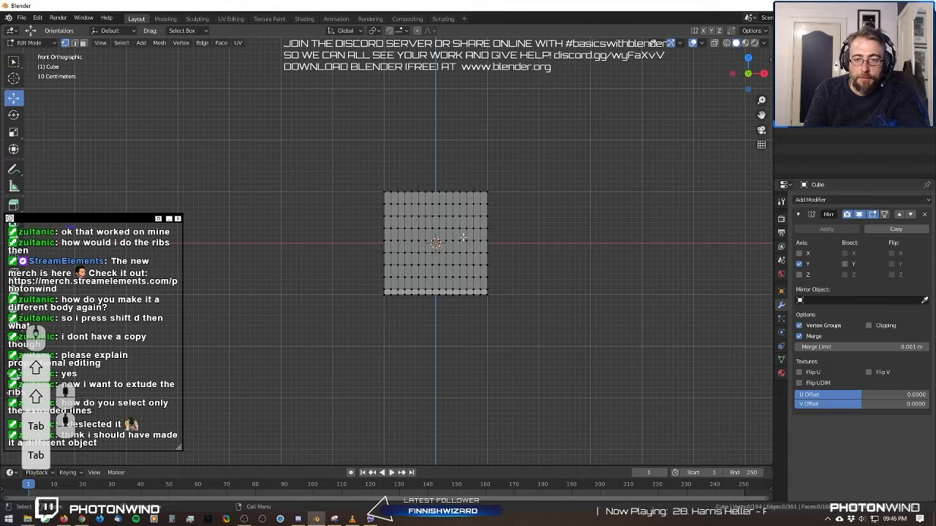
pyautogui.press('a')
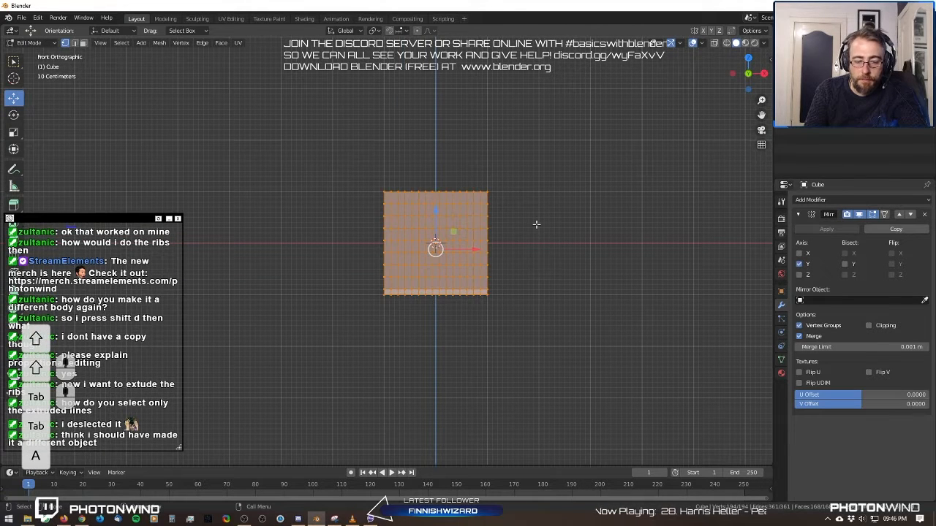
pyautogui.press('s')
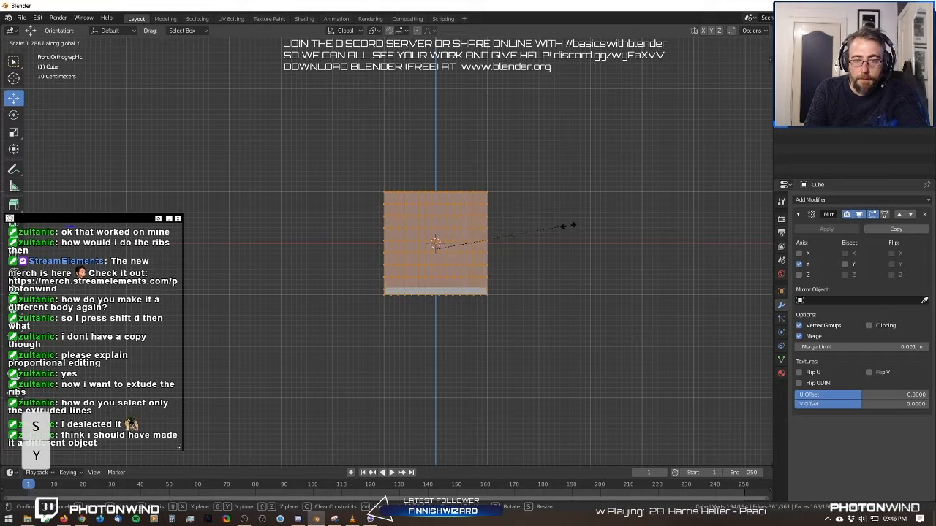
pyautogui.press('x')
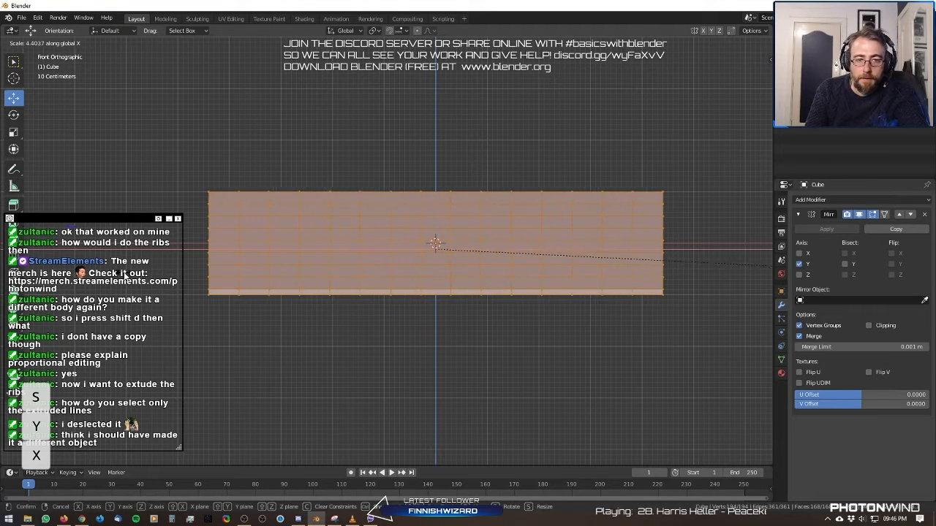
pyautogui.press('ctrl')
pyautogui.keyDown('ctrl'); pyautogui.click(180, 303); pyautogui.keyUp('ctrl')
# Turn on X-ray and select the bottom corner vertices at both ends of the hull in front view.
pyautogui.scroll(-3, 351, 263)
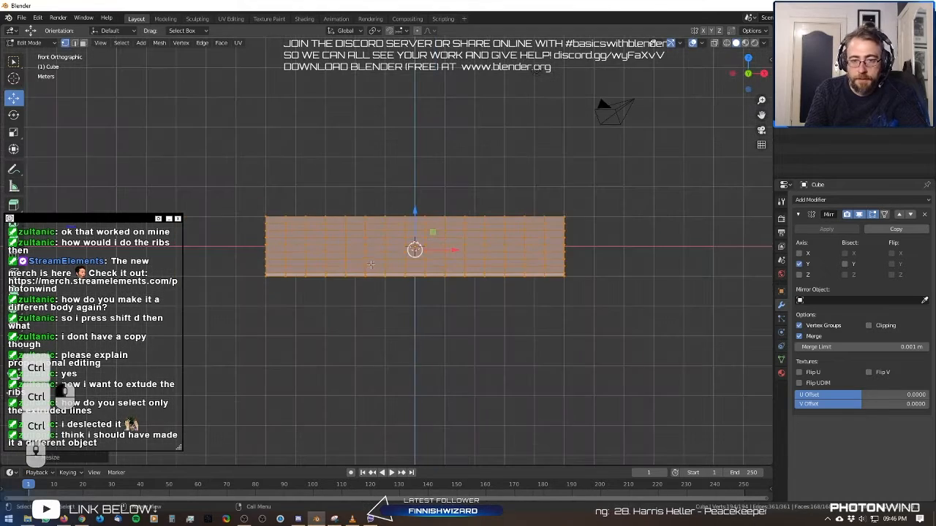
pyautogui.keyDown('shift'); pyautogui.moveTo(468, 282); pyautogui.dragTo(393, 307, button='middle'); pyautogui.keyUp('shift')
pyautogui.press('KP_1')
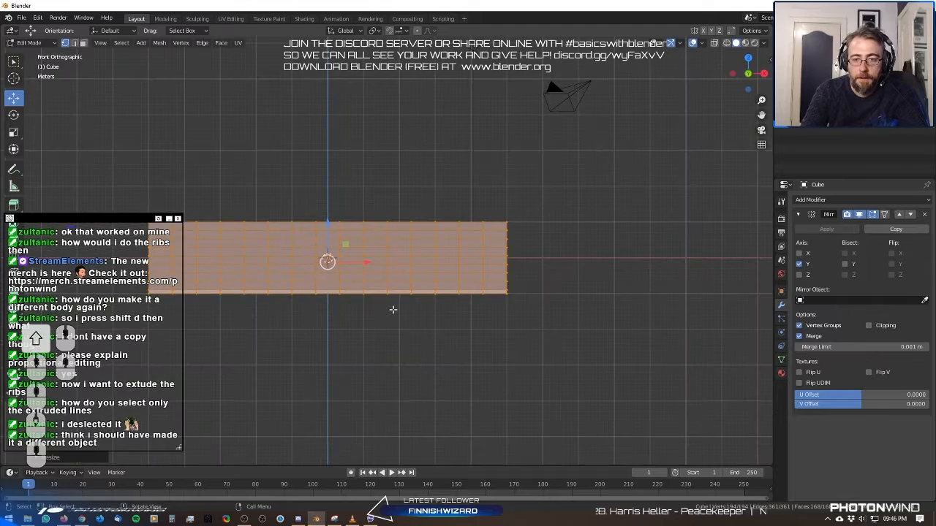
pyautogui.press('a')
pyautogui.keyDown('shift'); pyautogui.moveTo(532, 321); pyautogui.dragTo(619, 317, button='middle'); pyautogui.keyUp('shift')
pyautogui.scroll(1, 631, 303)
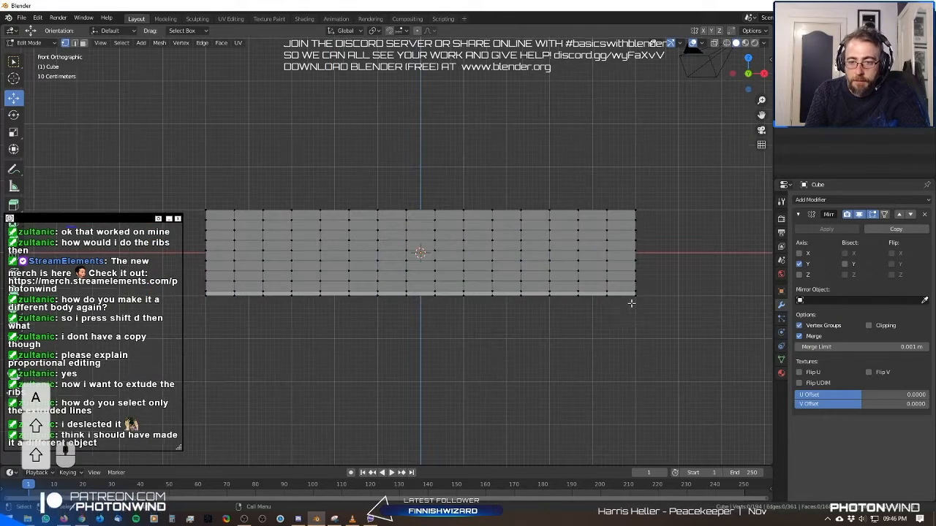
pyautogui.press('b')
pyautogui.moveTo(622, 286); pyautogui.dragTo(639, 312)
pyautogui.keyDown('shift'); pyautogui.moveTo(522, 268); pyautogui.dragTo(608, 280, button='middle'); pyautogui.keyUp('shift')
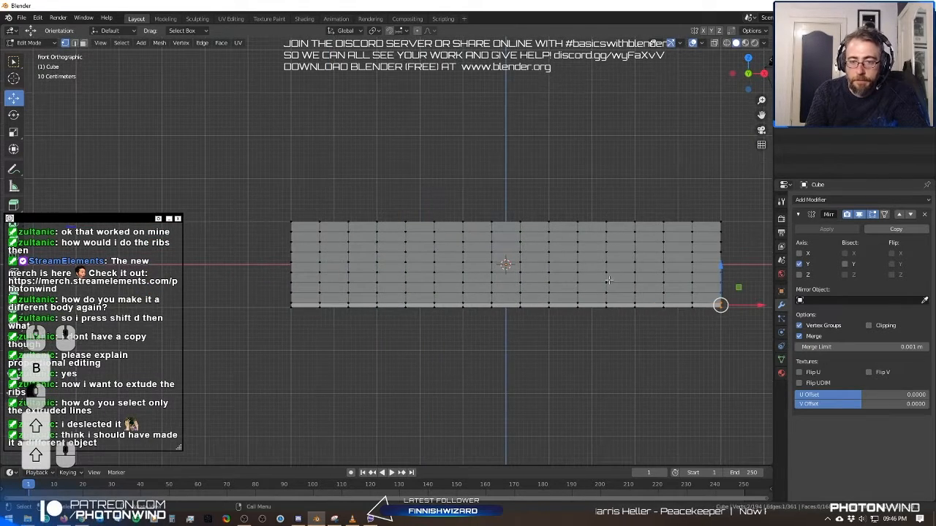
pyautogui.click(713, 42)
pyautogui.press('a')
pyautogui.press('a')
pyautogui.press('b')
pyautogui.moveTo(707, 299); pyautogui.dragTo(731, 314)
pyautogui.press('b')
pyautogui.moveTo(277, 301); pyautogui.dragTo(305, 329)
# Enable proportional editing and try to scale the selected bottom end corners inward with the Smooth falloff.
pyautogui.press('s')
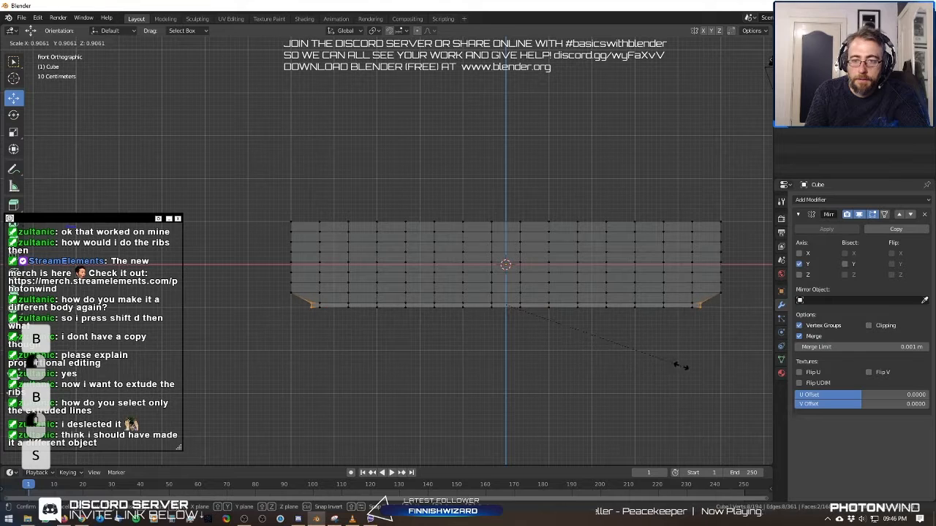
pyautogui.press('o')
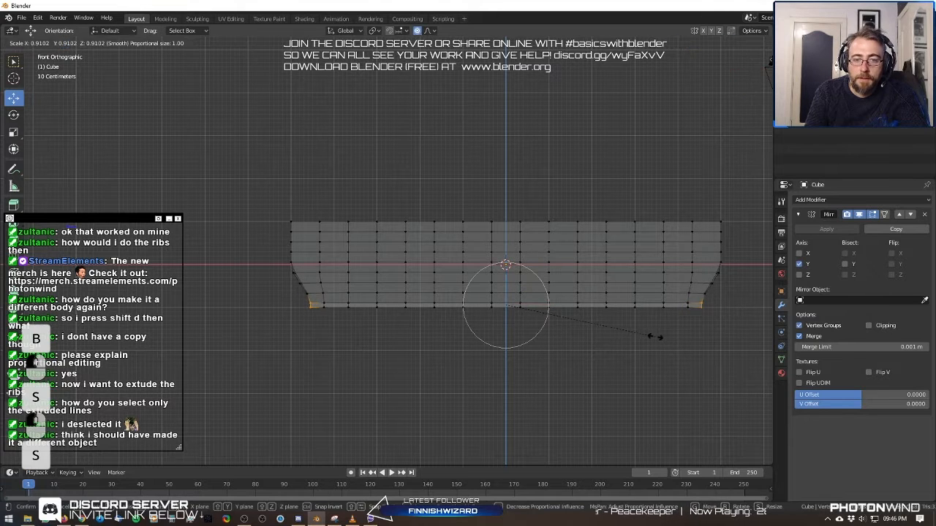
pyautogui.rightClick(645, 319)
pyautogui.click(428, 31)
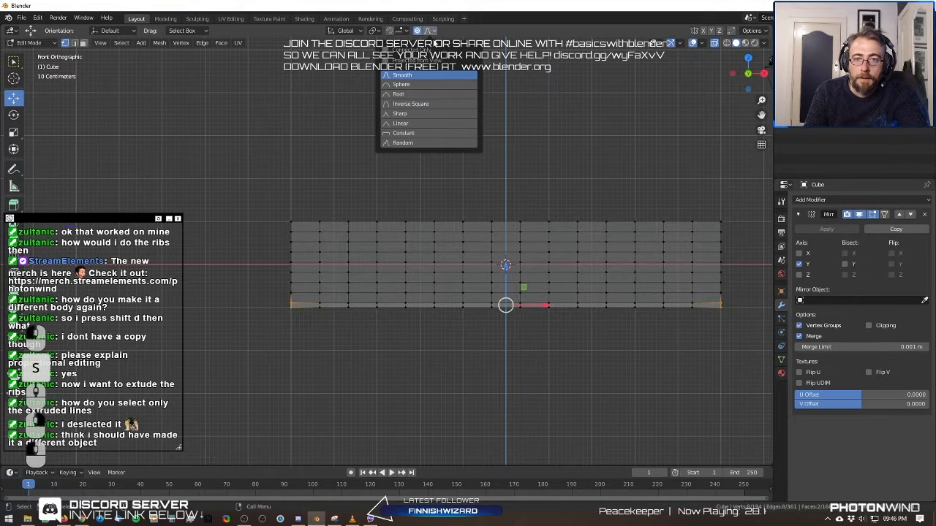
pyautogui.click(401, 76)
pyautogui.press('s')
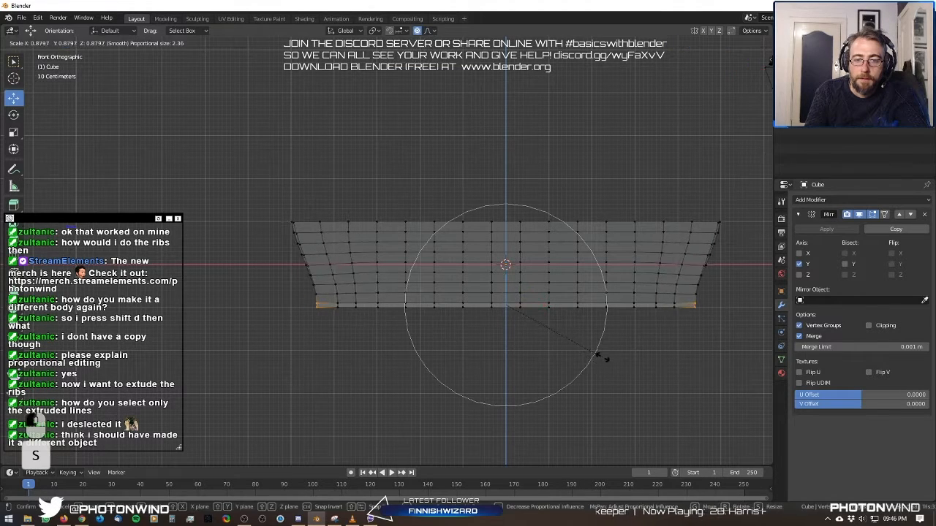
pyautogui.rightClick(601, 352)
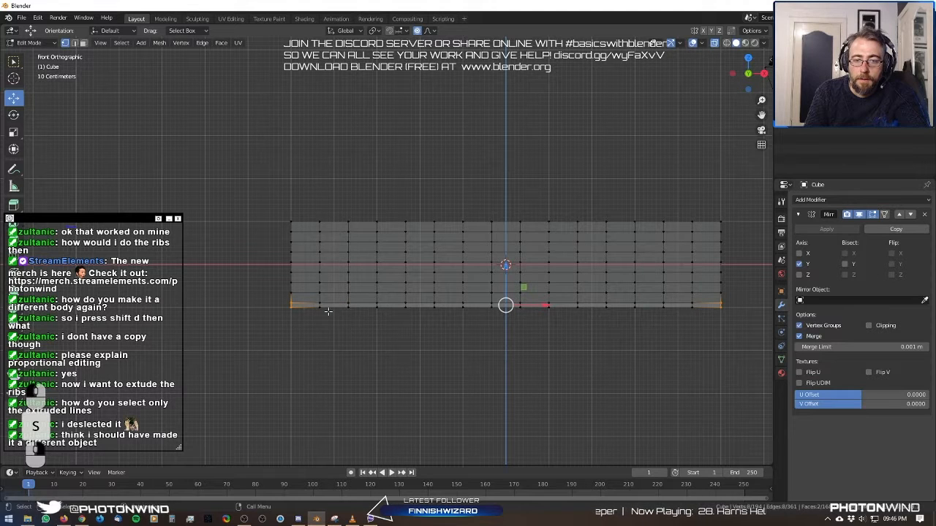
# Set the proportional falloff to Linear and move the bottom corner vertices at the -X end inward and up about 0.8 m.
pyautogui.press('a')
pyautogui.press('a')
pyautogui.press('b')
pyautogui.moveTo(283, 299); pyautogui.dragTo(306, 318)
pyautogui.press('g')
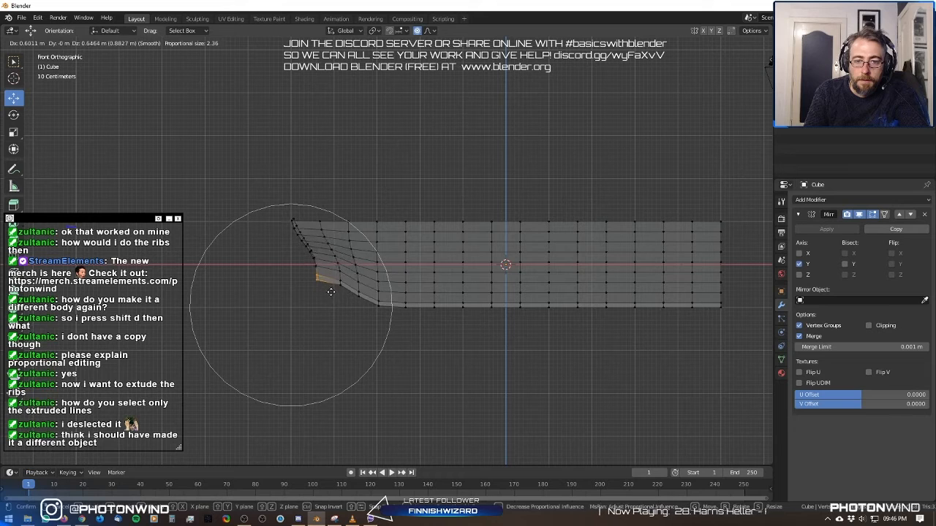
pyautogui.rightClick(336, 297)
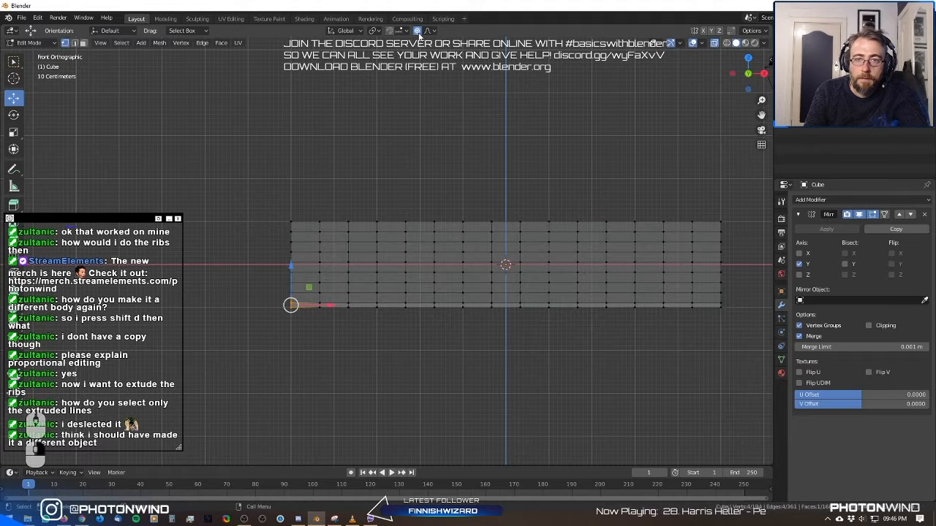
pyautogui.click(426, 30)
pyautogui.click(403, 124)
pyautogui.press('g')
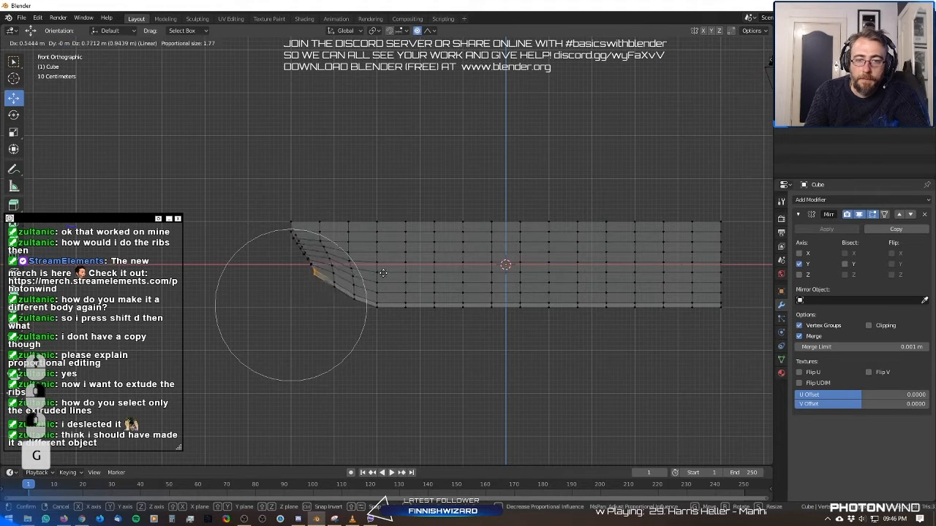
pyautogui.click(424, 301)
# Move the bottom corner vertices at the +X end inward and up with proportional editing to slope that end.
pyautogui.press('a')
pyautogui.press('a')
pyautogui.press('b')
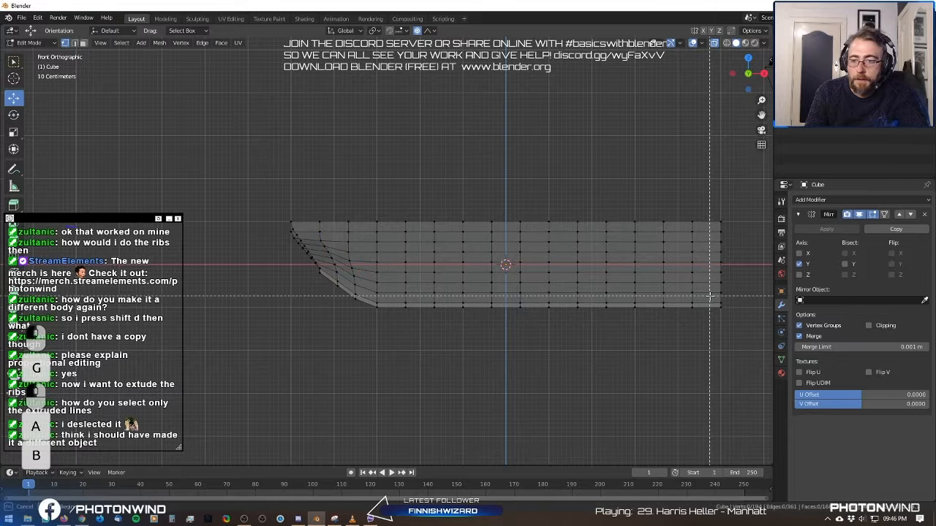
pyautogui.moveTo(709, 301); pyautogui.dragTo(745, 335)
pyautogui.press('g')
pyautogui.click(721, 307)
# Move the top corner vertices at the -X end about 0.3 m outward and 0.5 m up.
pyautogui.press('a')
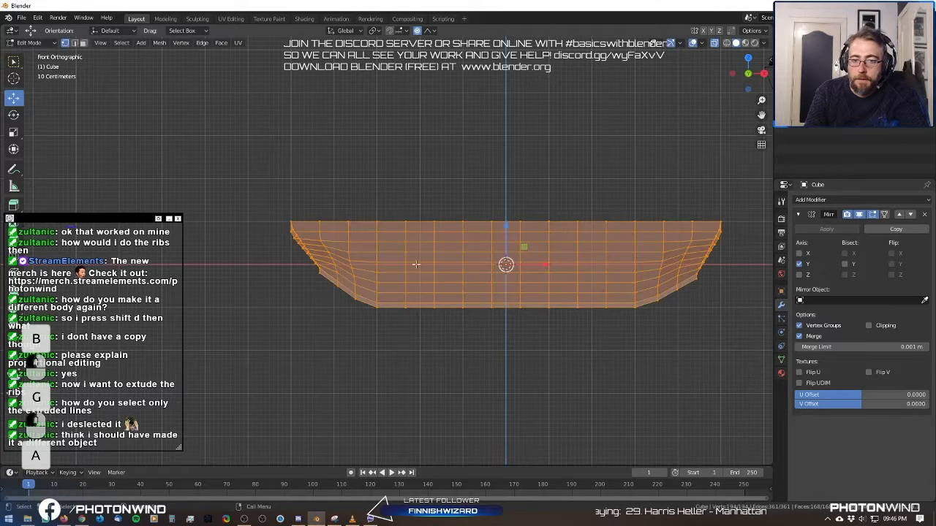
pyautogui.press('a')
pyautogui.press('b')
pyautogui.moveTo(263, 199); pyautogui.dragTo(300, 232)
pyautogui.press('g')
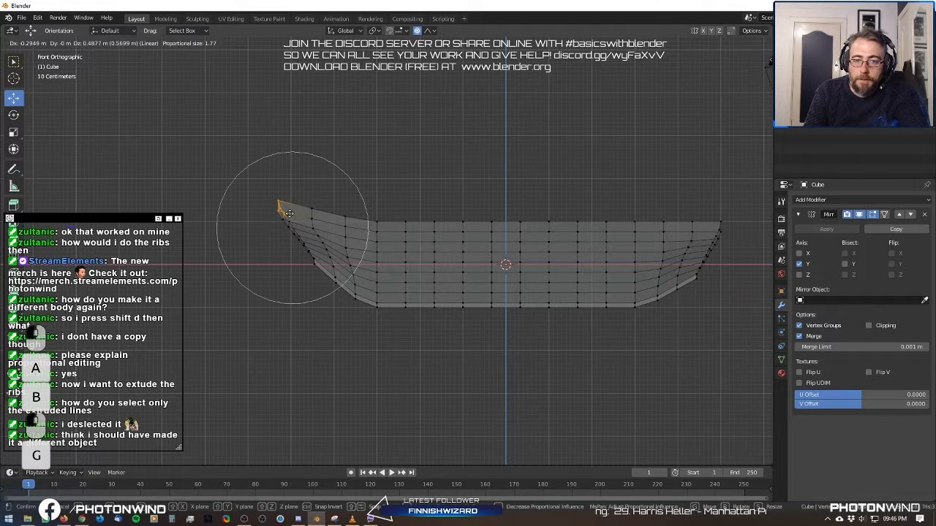
pyautogui.click(288, 212)
# Raise the top-edge vertices on the fourth vertical edge line from the -X end by about 0.1 m.
pyautogui.press('a')
pyautogui.press('a')
pyautogui.press('b')
pyautogui.moveTo(363, 209); pyautogui.dragTo(384, 230)
pyautogui.press('g')
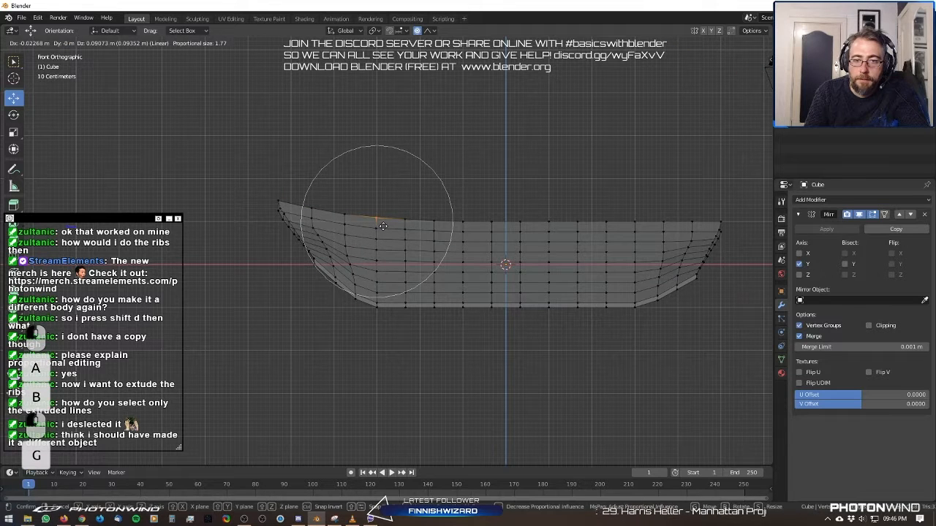
pyautogui.click(384, 228)
# Raise the vertices of the top end face at the +X end about 0.25 m with proportional editing.
pyautogui.press('a')
pyautogui.press('a')
pyautogui.press('b')
pyautogui.moveTo(672, 203); pyautogui.dragTo(744, 232)
pyautogui.press('g')
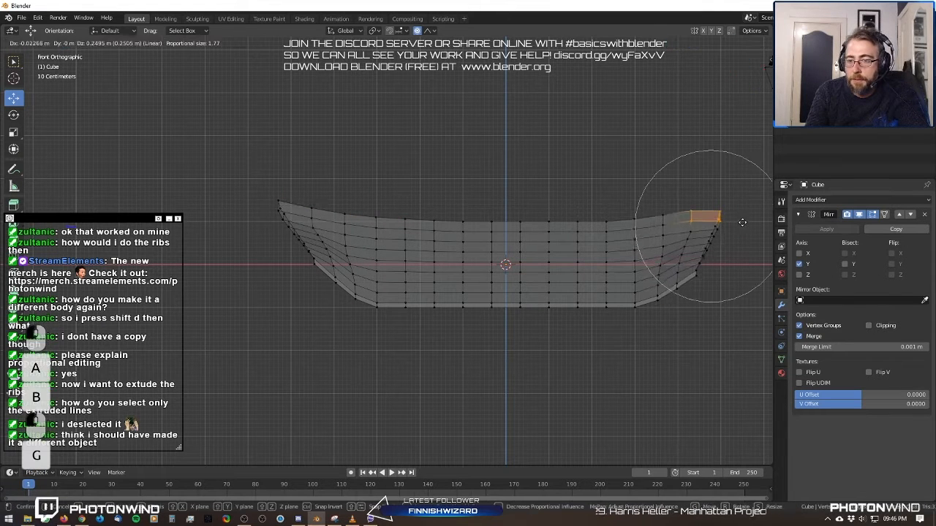
pyautogui.click(742, 212)
# Reposition the top-edge vertices at the +X end, moving the tip corner about 0.08 m outward and 0.23 m up with proportional editing.
pyautogui.press('a')
pyautogui.press('a')
pyautogui.press('b')
pyautogui.moveTo(681, 195); pyautogui.dragTo(733, 218)
pyautogui.press('g')
pyautogui.click(723, 212)
pyautogui.press('a')
pyautogui.press('a')
pyautogui.press('b')
pyautogui.press('g')
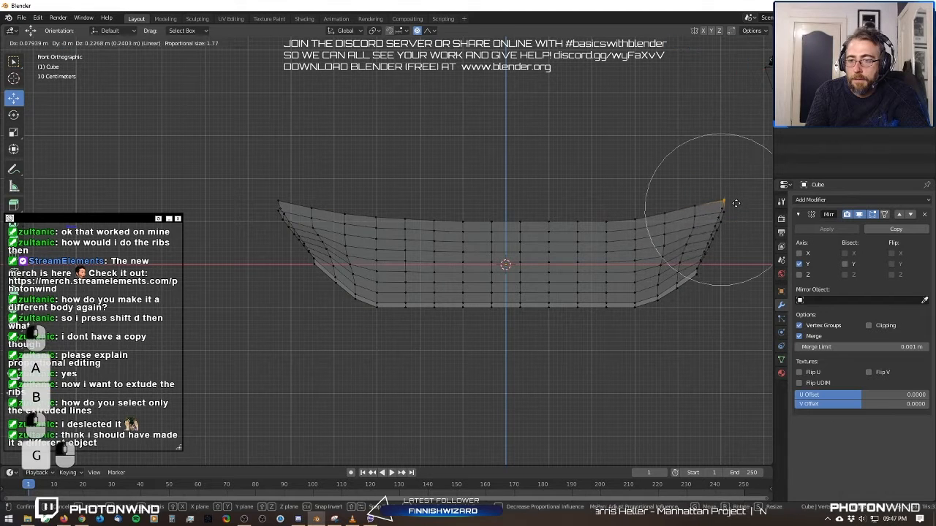
pyautogui.click(736, 202)
# Raise the bottom corner vertices at the +X end about 0.23 m with proportional editing.
pyautogui.press('a')
pyautogui.press('a')
pyautogui.moveTo(692, 268); pyautogui.dragTo(706, 288)
pyautogui.press('g')
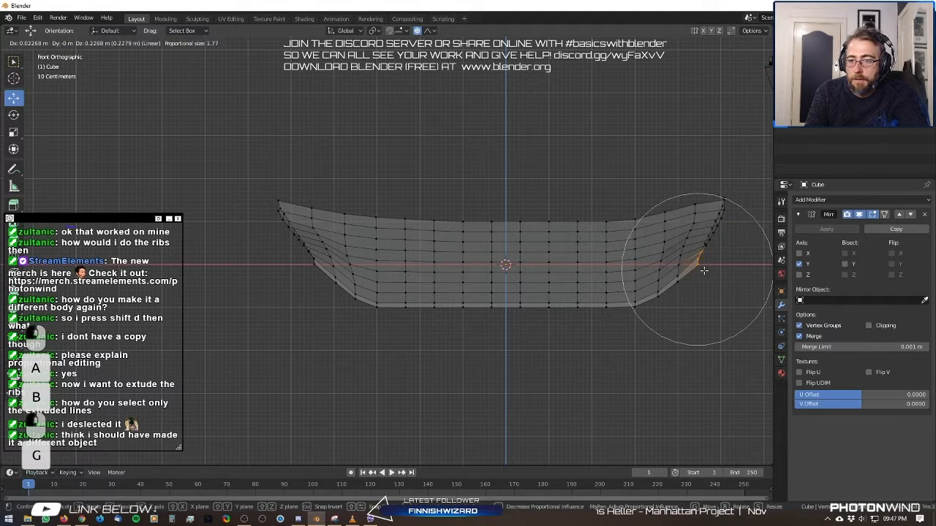
pyautogui.click(704, 271)
pyautogui.press('a')
pyautogui.press('a')
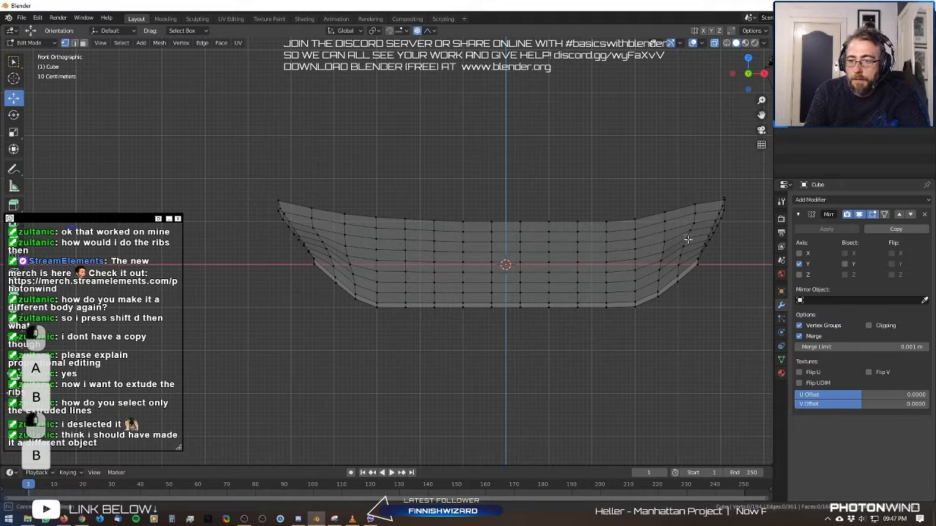
# Nudge the side vertices just inside the sloped +X end slightly to even out their spacing.
pyautogui.moveTo(681, 239); pyautogui.dragTo(691, 251)
pyautogui.press('g')
pyautogui.click(691, 244)
pyautogui.press('a')
pyautogui.press('a')
# Shift the side vertices just inside the sloped -X end outward, raising the inner ones about 0.15 m.
pyautogui.press('b')
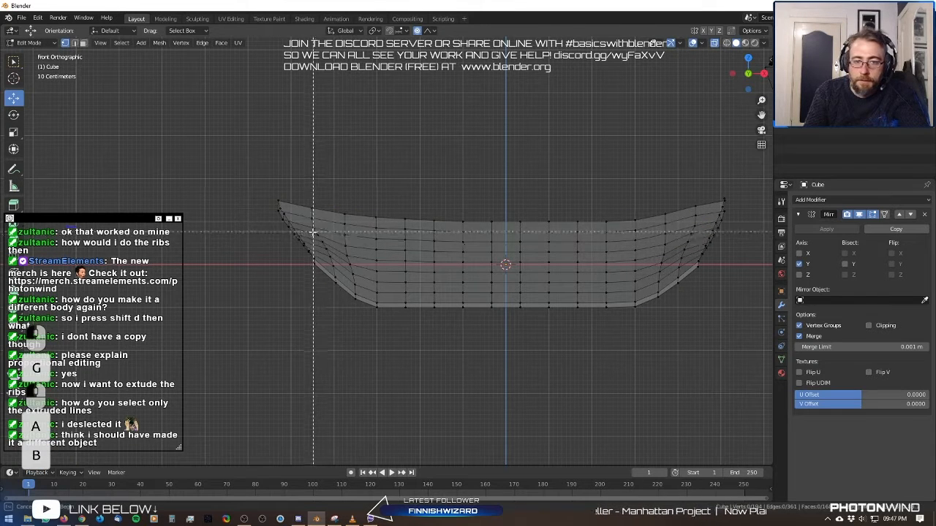
pyautogui.moveTo(313, 233); pyautogui.dragTo(351, 267)
pyautogui.press('g')
pyautogui.click(324, 262)
pyautogui.press('a')
pyautogui.press('a')
pyautogui.press('g')
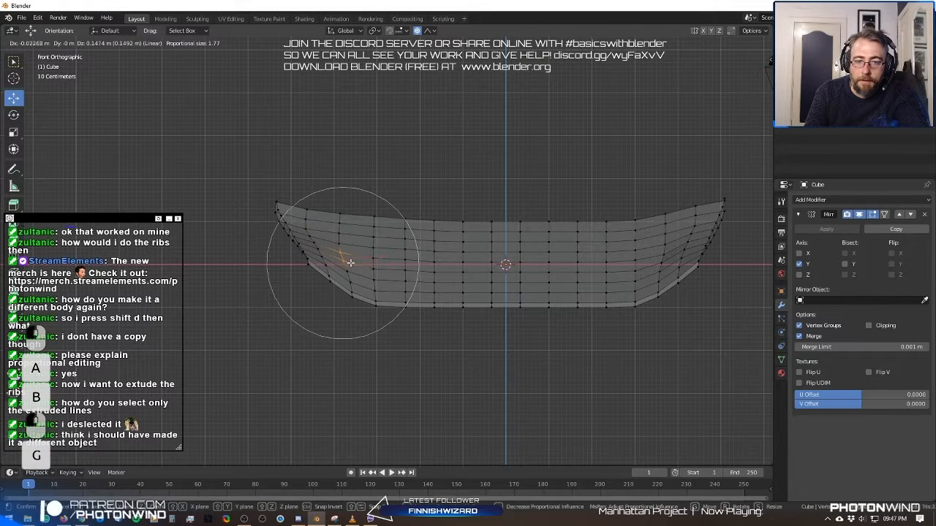
pyautogui.click(350, 262)
# Raise the bottom vertices on the fourth vertical edge line from the -X end with proportional editing.
pyautogui.scroll(3, 350, 264)
pyautogui.press('a')
pyautogui.press('a')
pyautogui.press('b')
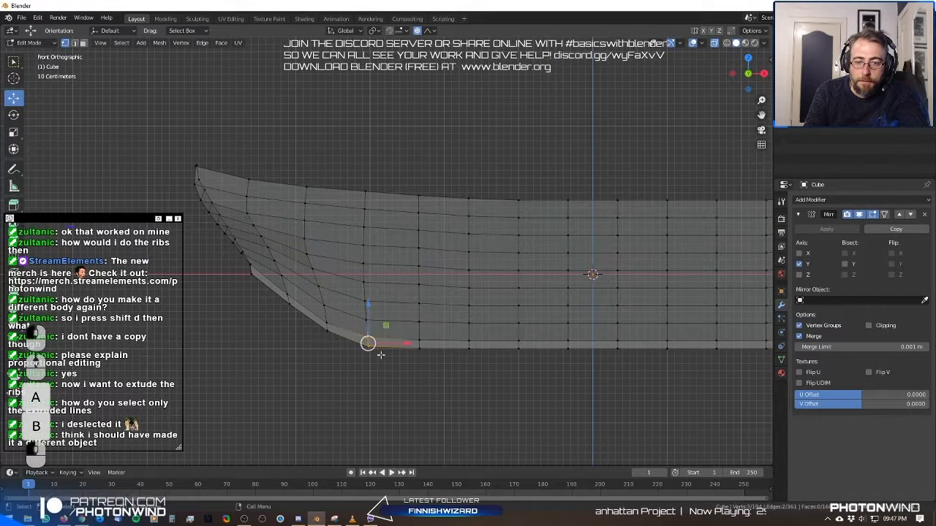
pyautogui.press('g')
pyautogui.click(366, 332)
# Move the bottom vertices on the third vertical edge line from the -X end up and slightly outward.
pyautogui.press('a')
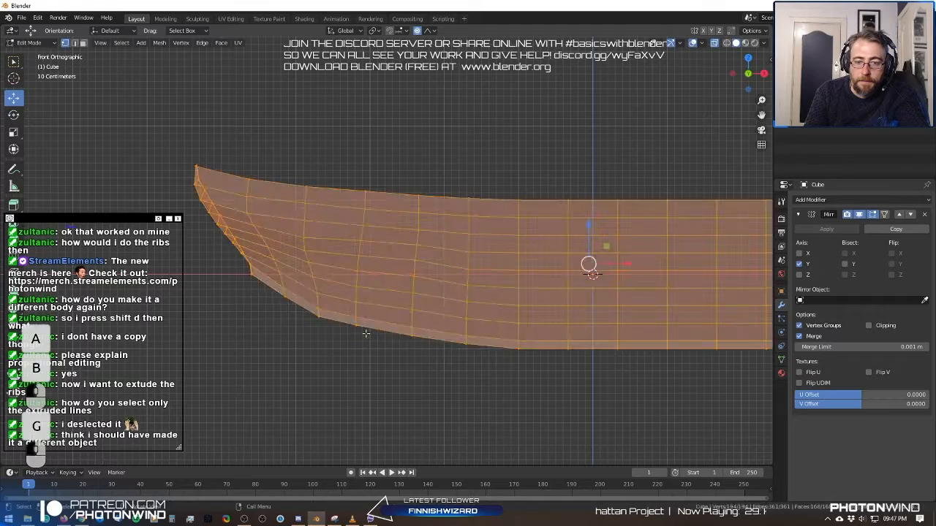
pyautogui.press('a')
pyautogui.press('b')
pyautogui.moveTo(308, 301); pyautogui.dragTo(328, 328)
pyautogui.press('g')
pyautogui.click(317, 317)
# Move the bottom vertices on the second vertical edge line from the -X end up and outward to smooth the keel curve.
pyautogui.press('a')
pyautogui.press('a')
pyautogui.press('b')
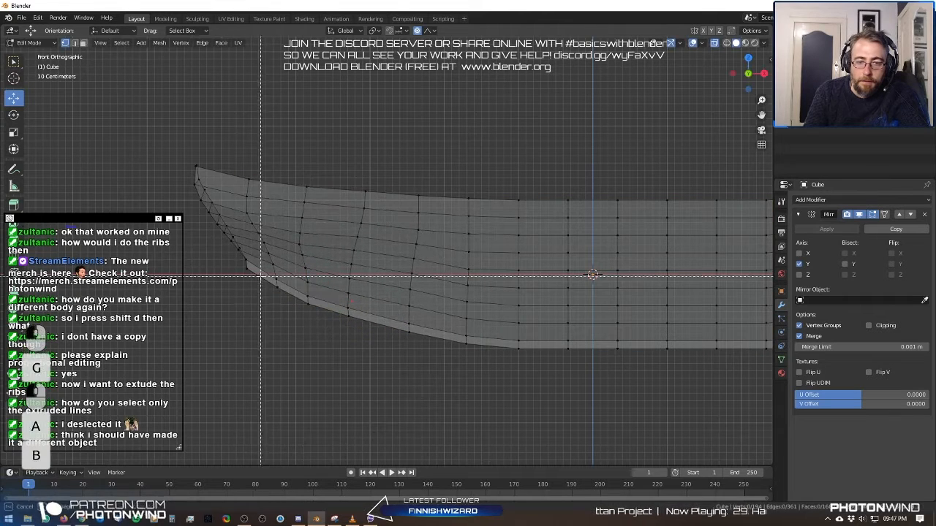
pyautogui.moveTo(267, 277); pyautogui.dragTo(287, 296)
pyautogui.press('g')
pyautogui.click(245, 252)
# Adjust the bottom corner vertices at the -X end to continue the smooth keel curve, and clear the selection.
pyautogui.press('a')
pyautogui.press('a')
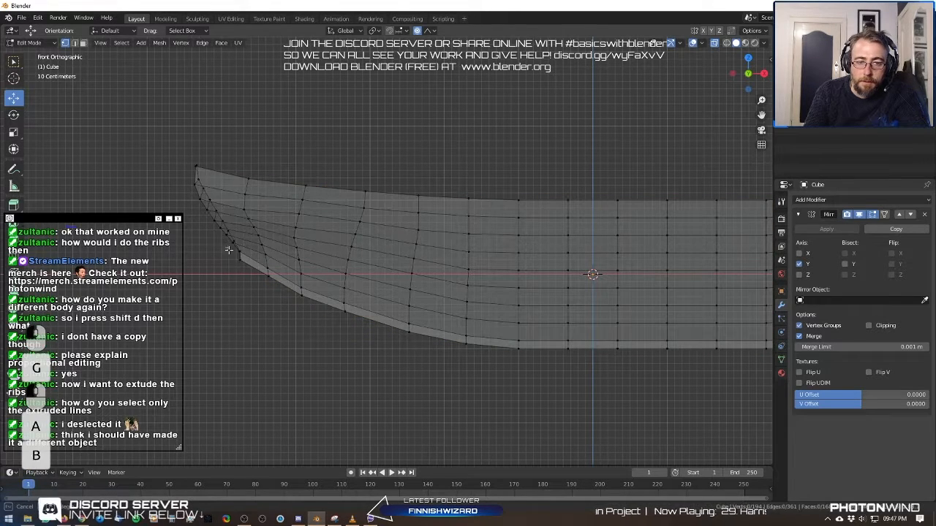
pyautogui.moveTo(229, 250); pyautogui.dragTo(253, 282)
pyautogui.press('g')
pyautogui.click(245, 277)
pyautogui.keyDown('shift'); pyautogui.moveTo(246, 277); pyautogui.dragTo(430, 294, button='middle'); pyautogui.keyUp('shift')
pyautogui.scroll(2, 424, 287)
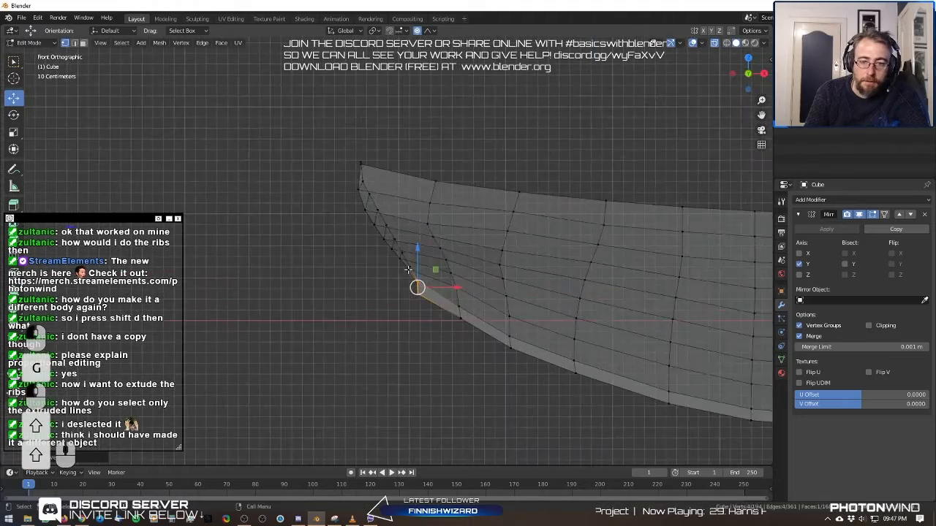
pyautogui.press('a')
pyautogui.press('a')
pyautogui.press('b')
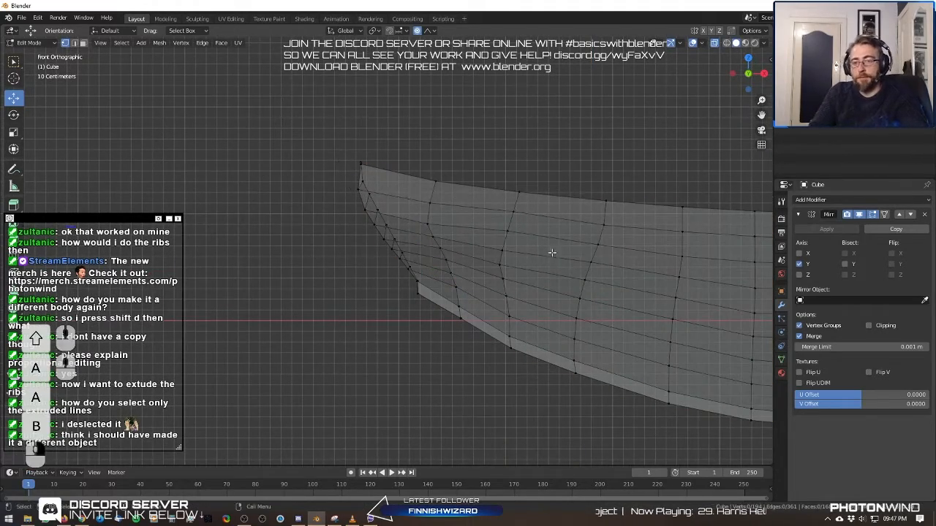
# Raise the bottom vertices on the fourth vertical edge line from the +X end with proportional editing.
pyautogui.keyDown('shift'); pyautogui.moveTo(552, 252); pyautogui.dragTo(323, 200, button='middle'); pyautogui.keyUp('shift')
pyautogui.scroll(-5, 580, 253)
pyautogui.keyDown('shift'); pyautogui.moveTo(580, 253); pyautogui.dragTo(403, 253, button='middle'); pyautogui.keyUp('shift')
pyautogui.scroll(4, 534, 300)
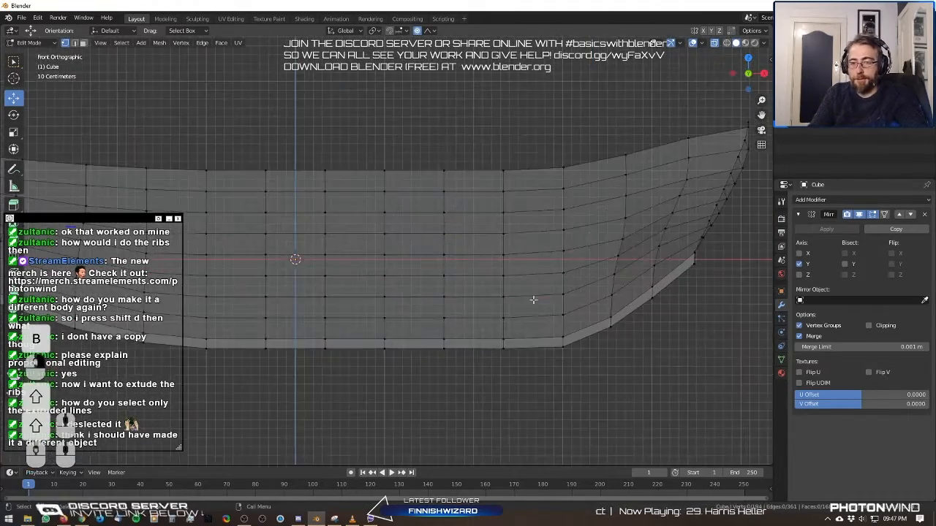
pyautogui.moveTo(545, 324); pyautogui.dragTo(589, 359)
pyautogui.press('g')
pyautogui.click(591, 329)
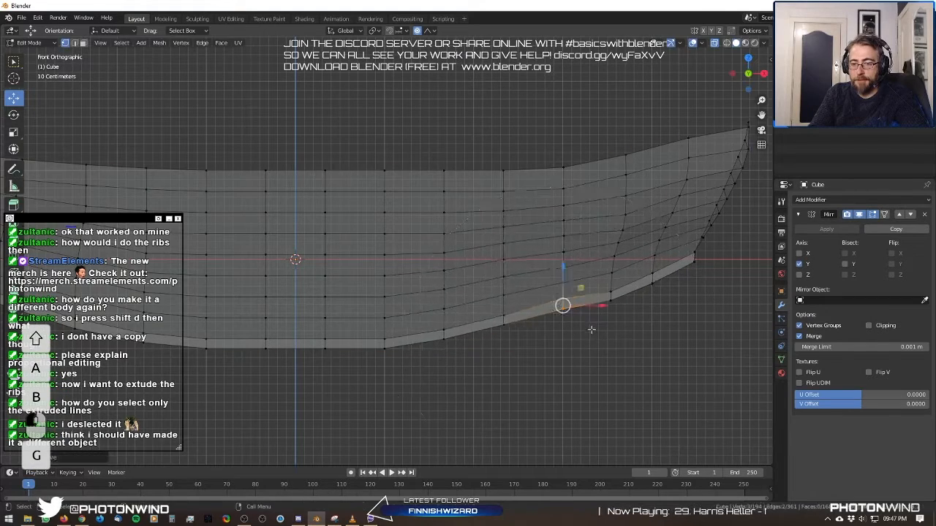
# Raise the bottom vertices on the third vertical edge line from the +X end using a proportional size of 1.21.
pyautogui.press('a')
pyautogui.press('a')
pyautogui.press('b')
pyautogui.moveTo(595, 278); pyautogui.dragTo(633, 325)
pyautogui.press('g')
pyautogui.scroll(4, 645, 303)
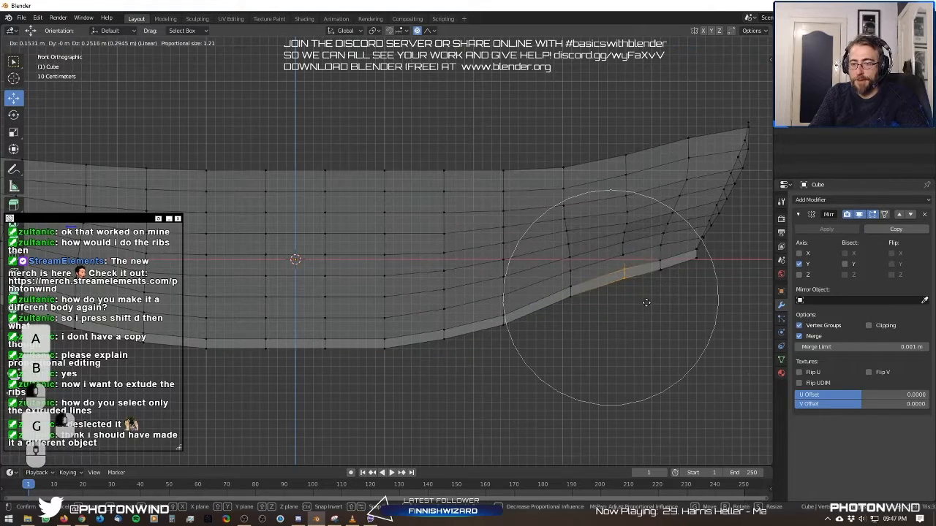
pyautogui.click(612, 278)
# Raise the bottom corner vertices at the +X end with proportional editing to extend the keel curve.
pyautogui.keyDown('shift'); pyautogui.moveTo(612, 277); pyautogui.dragTo(504, 327, button='middle'); pyautogui.keyUp('shift')
pyautogui.press('a')
pyautogui.press('a')
pyautogui.press('b')
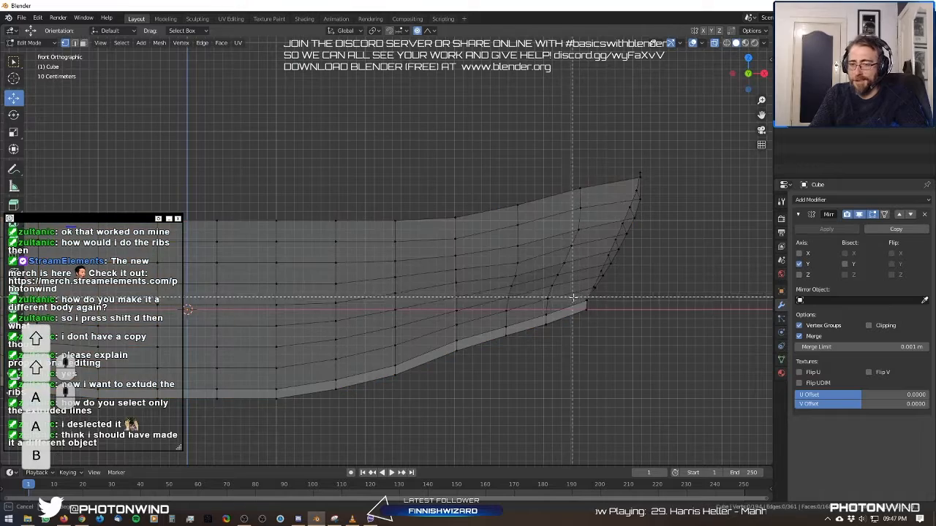
pyautogui.moveTo(573, 298); pyautogui.dragTo(610, 322)
pyautogui.press('g')
pyautogui.click(609, 308)
# Move the bottom vertices on the second vertical edge line from the +X end to smooth the keel curve.
pyautogui.press('a')
pyautogui.press('a')
pyautogui.press('b')
pyautogui.moveTo(534, 296); pyautogui.dragTo(563, 326)
pyautogui.press('g')
pyautogui.click(573, 320)
# Switch to the top orthographic view and select the vertices at the hull's +X end.
pyautogui.scroll(-4, 572, 320)
pyautogui.moveTo(572, 320); pyautogui.dragTo(453, 357, button='middle')
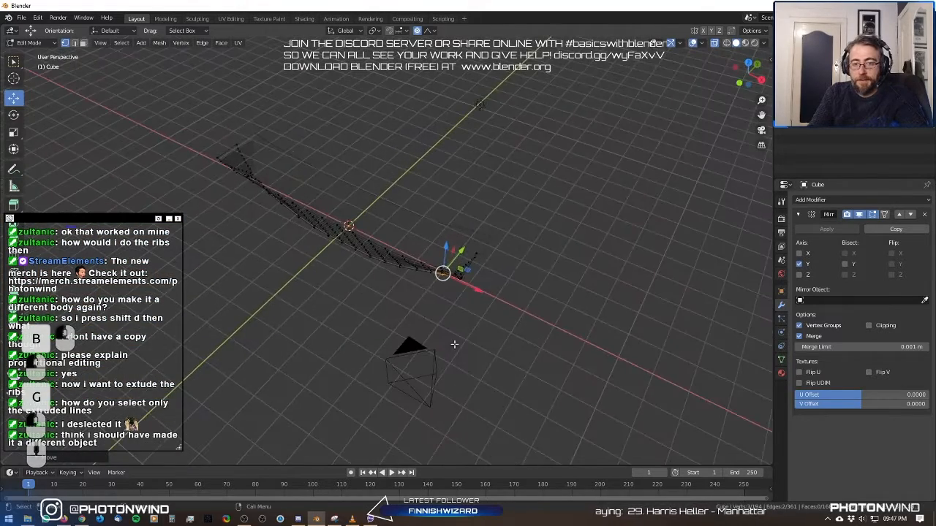
pyautogui.press('KP_7')
pyautogui.scroll(7, 612, 221)
pyautogui.keyDown('shift'); pyautogui.moveTo(610, 222); pyautogui.dragTo(411, 281, button='middle'); pyautogui.keyUp('shift')
pyautogui.press('a')
pyautogui.press('a')
pyautogui.press('b')
pyautogui.moveTo(367, 235)
pyautogui.mouseDown()
pyautogui.moveTo(473, 394)
pyautogui.moveTo(470, 355)
pyautogui.mouseUp()
pyautogui.press('a')
pyautogui.rightClick(374, 253)
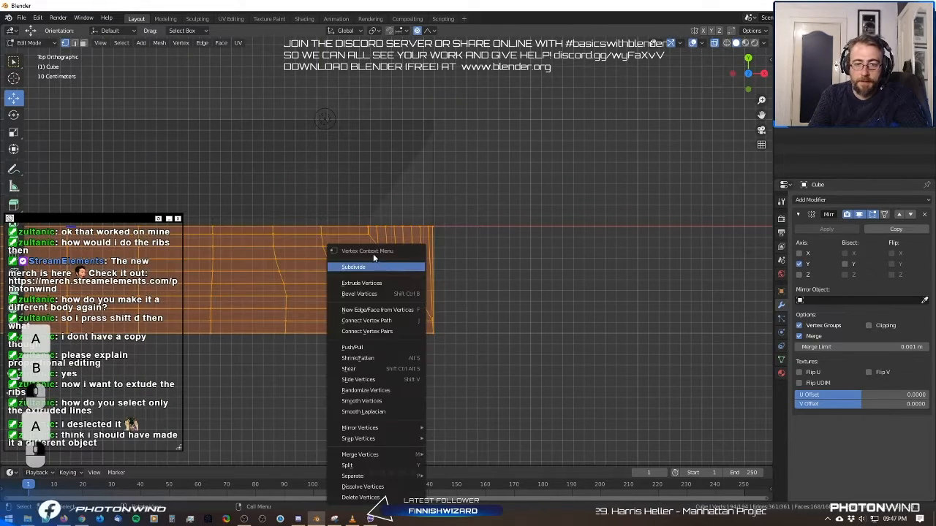
pyautogui.click(465, 251)
# Select all vertices of the outer section at the +X end and scale them down with proportional editing.
pyautogui.press('b')
pyautogui.moveTo(364, 197); pyautogui.dragTo(538, 376)
pyautogui.press('b')
pyautogui.moveTo(307, 194); pyautogui.dragTo(559, 389)
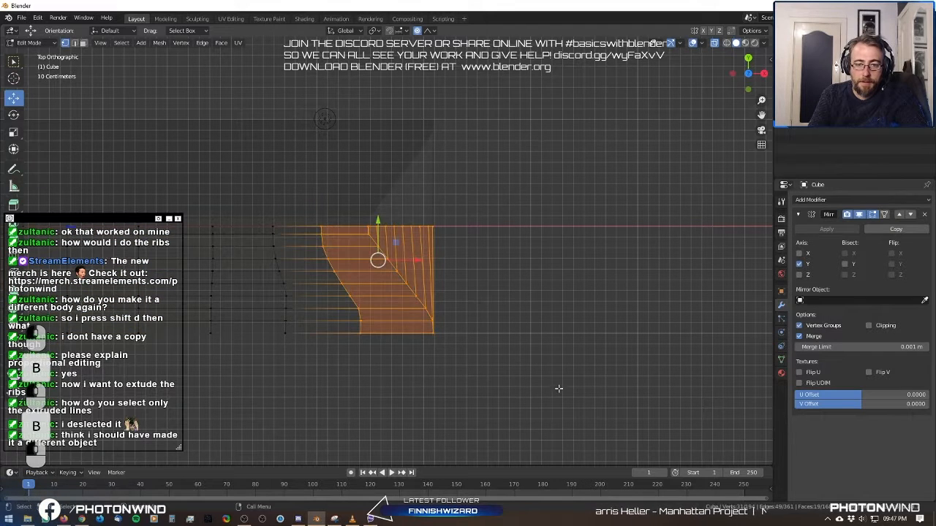
pyautogui.press('s')
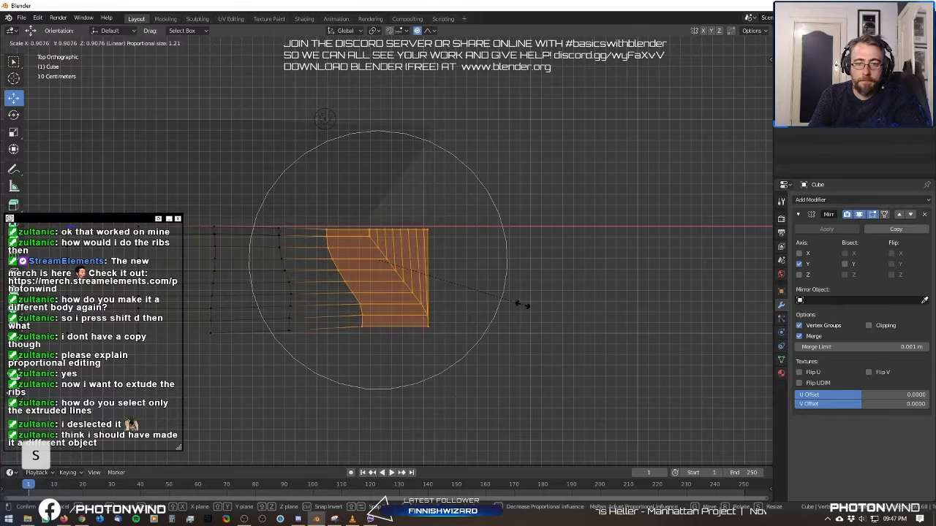
pyautogui.press('z')
pyautogui.press('x')
pyautogui.rightClick(496, 291)
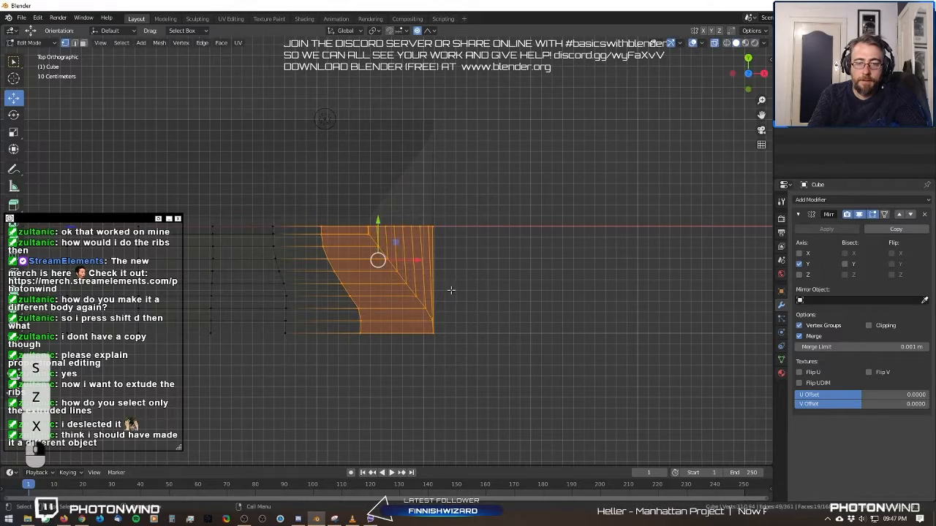
pyautogui.moveTo(440, 284); pyautogui.dragTo(316, 201, button='middle')
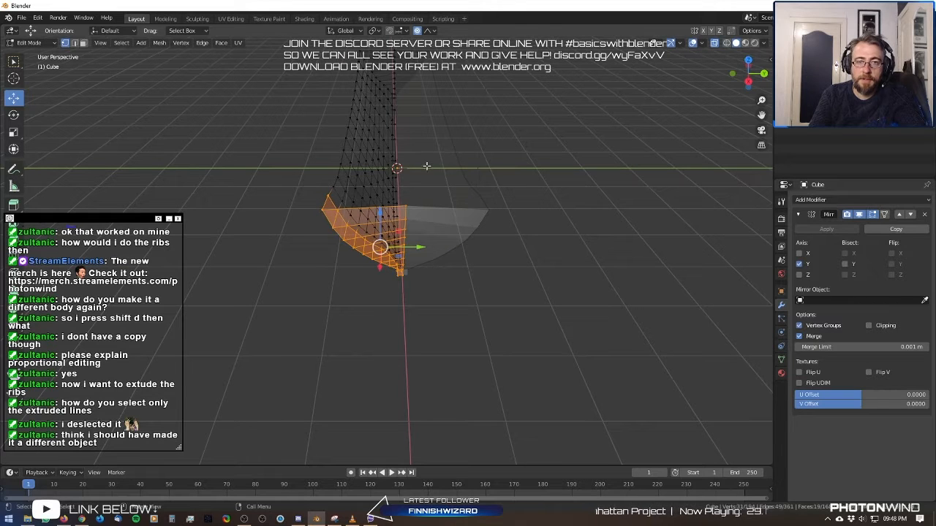
pyautogui.press('g')
pyautogui.rightClick(390, 215)
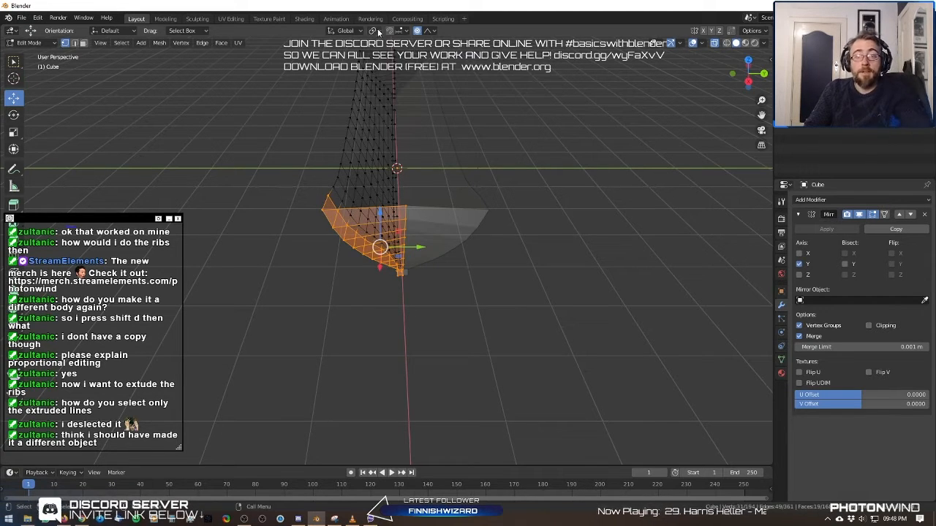
pyautogui.moveTo(410, 173); pyautogui.dragTo(476, 236, button='middle')
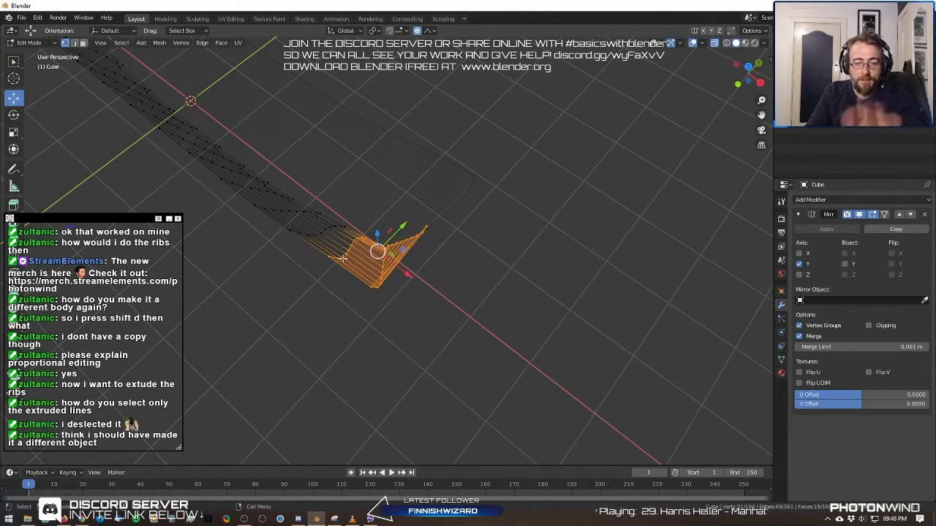
pyautogui.moveTo(463, 294); pyautogui.dragTo(471, 299, button='middle')
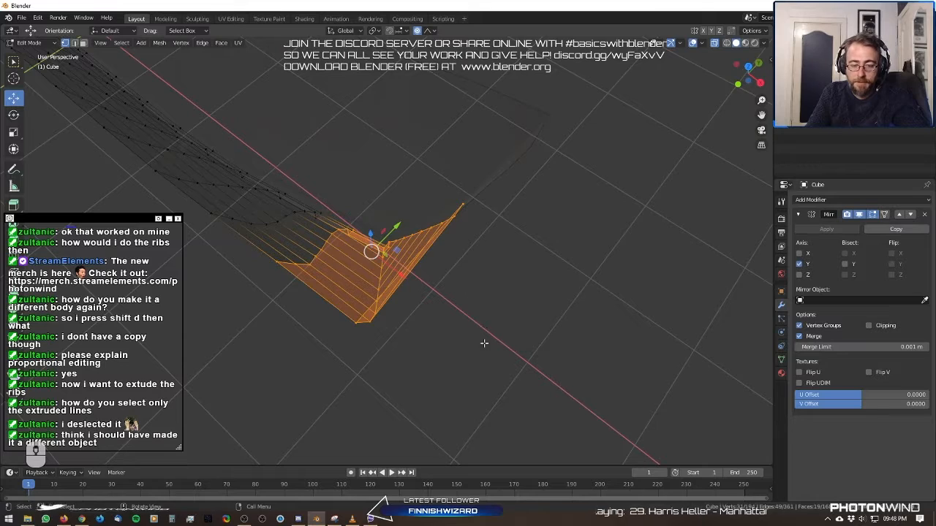
pyautogui.press('r')
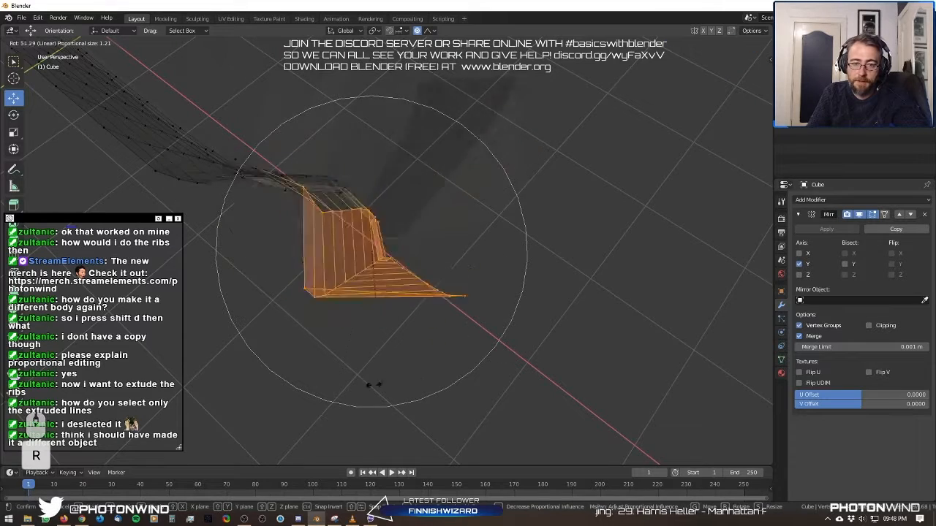
pyautogui.click(495, 359)
pyautogui.press('s')
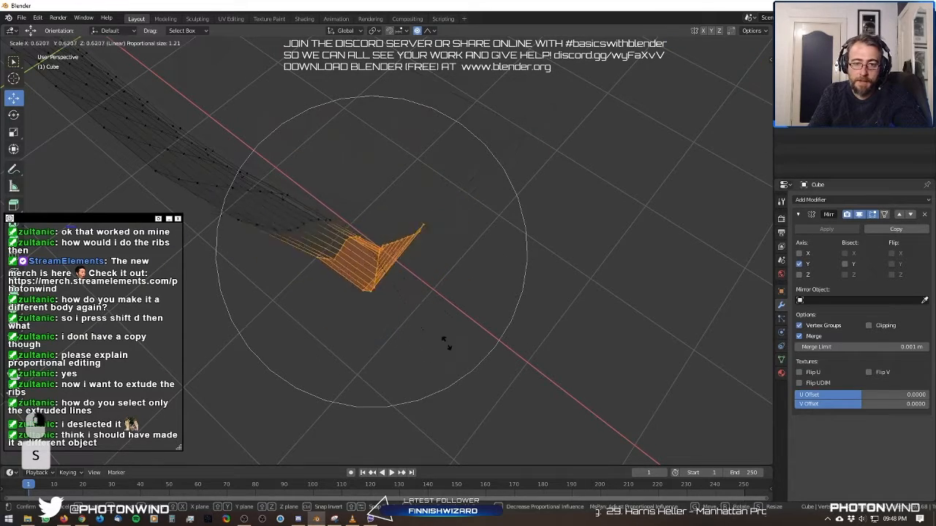
pyautogui.rightClick(577, 308)
pyautogui.scroll(-3, 549, 312)
pyautogui.moveTo(547, 312); pyautogui.dragTo(572, 331, button='middle')
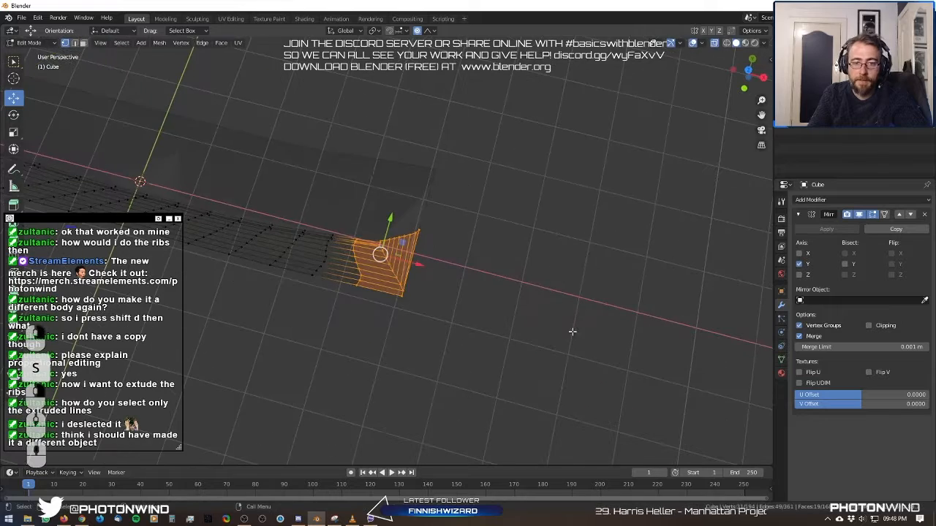
# Examine the whole hull from above and in perspective in relation to the 3D cursor at the world origin.
pyautogui.press('KP_7')
pyautogui.scroll(3, 395, 235)
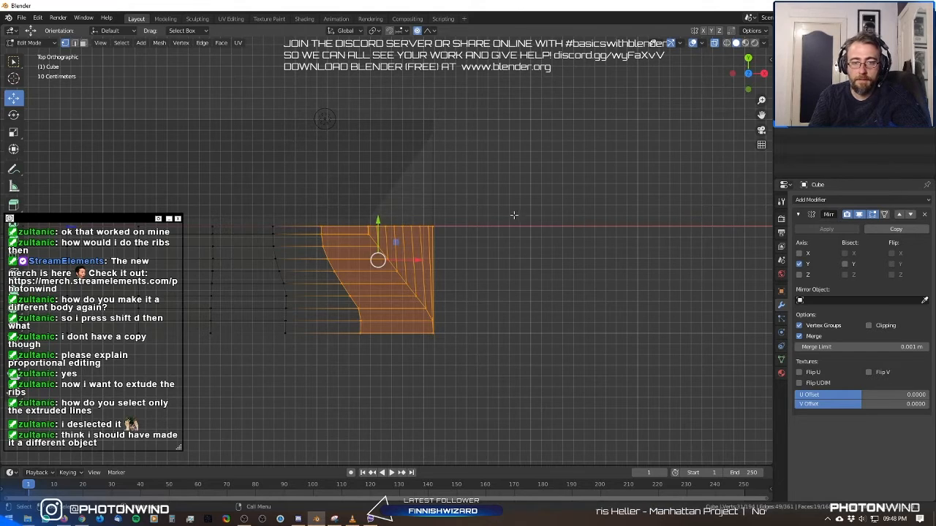
pyautogui.scroll(-10, 514, 215)
pyautogui.keyDown('shift'); pyautogui.moveTo(426, 240); pyautogui.dragTo(507, 244, button='middle'); pyautogui.keyUp('shift')
pyautogui.scroll(8, 445, 260)
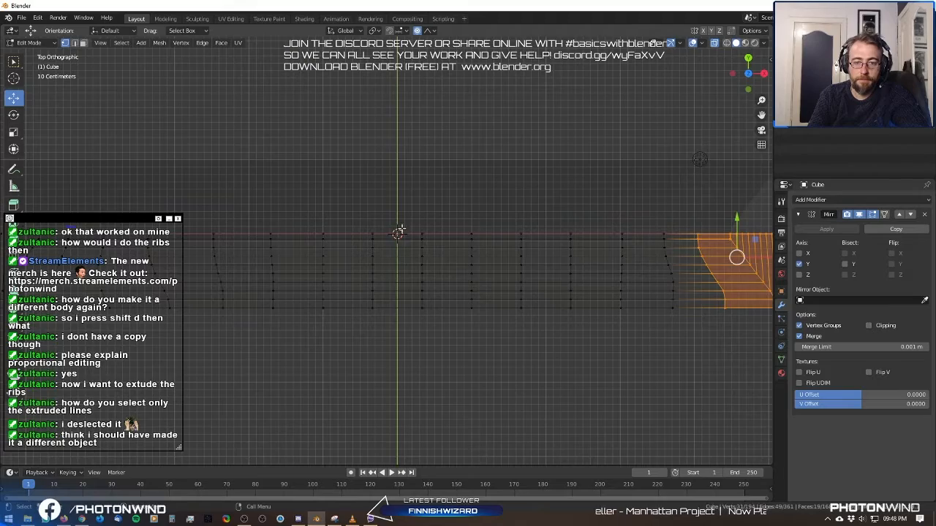
pyautogui.scroll(-6, 396, 235)
pyautogui.scroll(5, 390, 248)
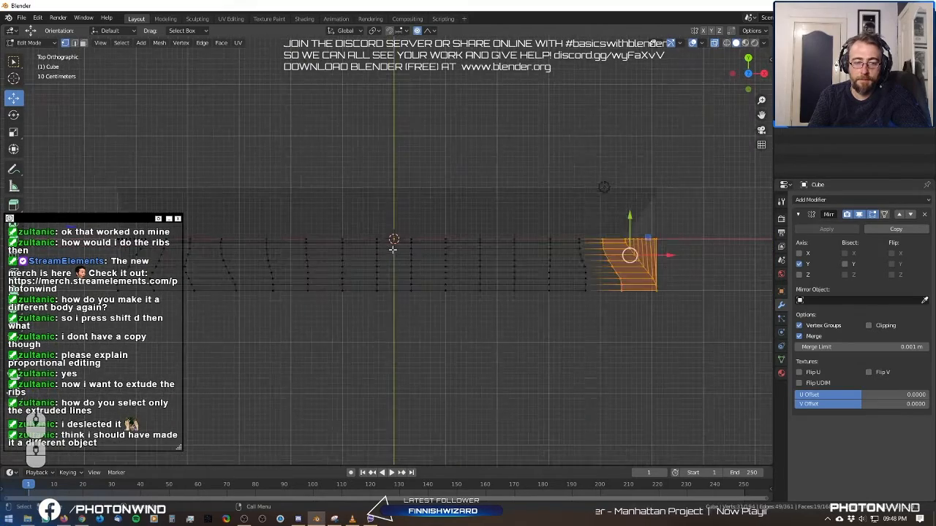
pyautogui.scroll(-4, 390, 249)
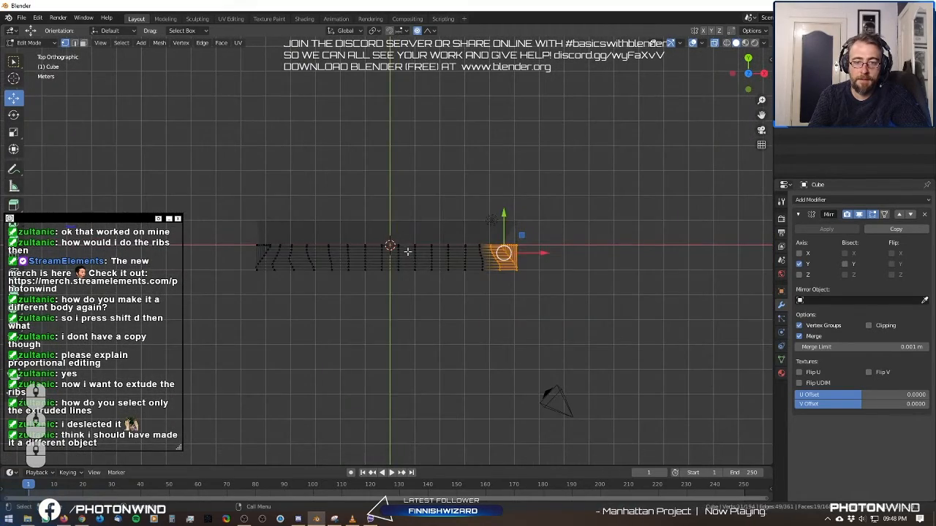
pyautogui.moveTo(407, 251); pyautogui.dragTo(380, 275, button='middle')
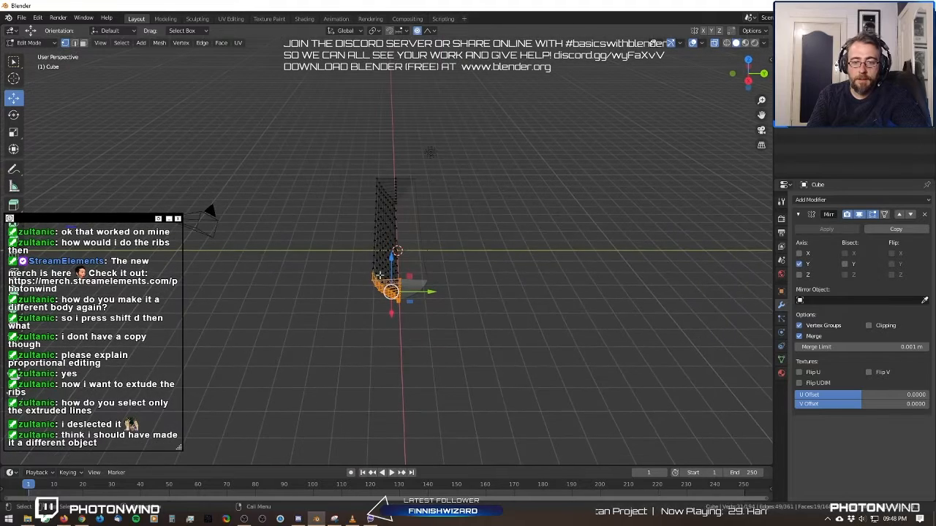
# Set the transform pivot point to the 3D Cursor.
pyautogui.click(377, 32)
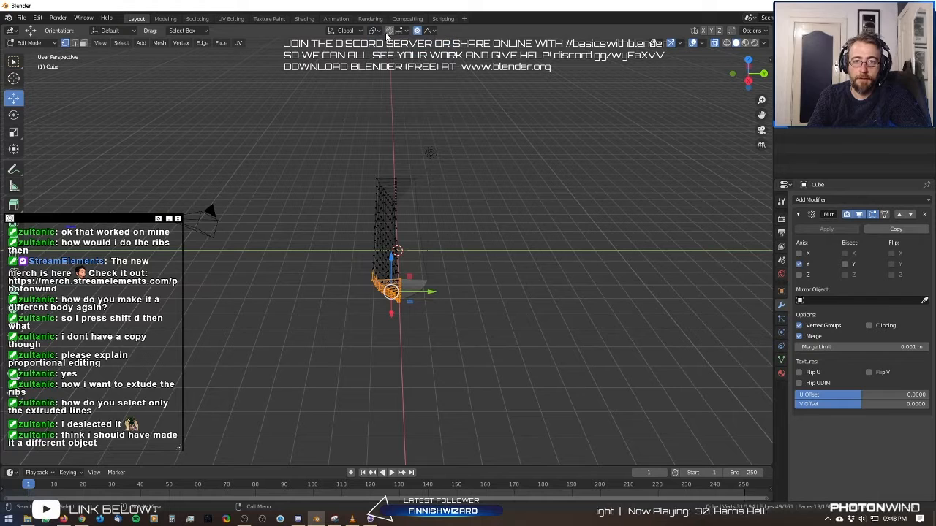
pyautogui.click(378, 34)
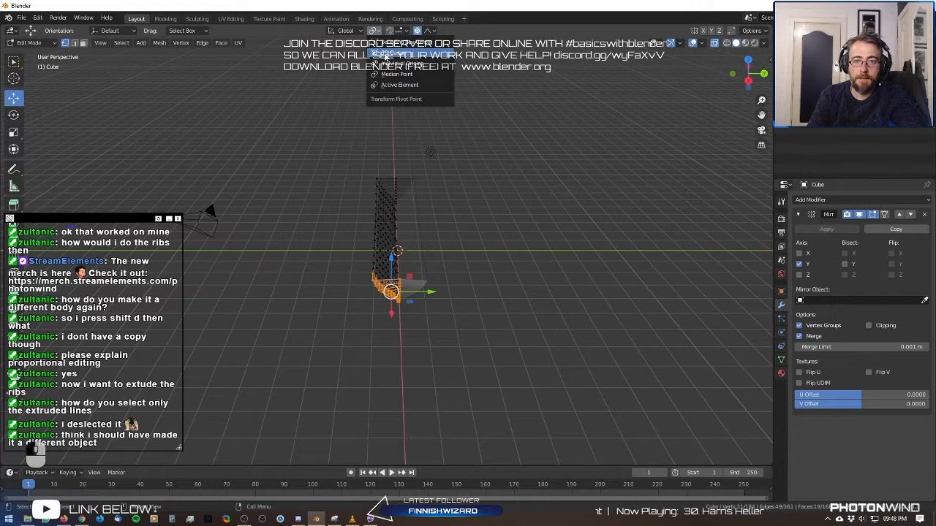
pyautogui.click(386, 57)
# Try to narrow the selected hull end section by scaling it along the Y axis to about 0.27 about the 3D cursor.
pyautogui.scroll(3, 424, 261)
pyautogui.moveTo(424, 261); pyautogui.dragTo(387, 202, button='middle')
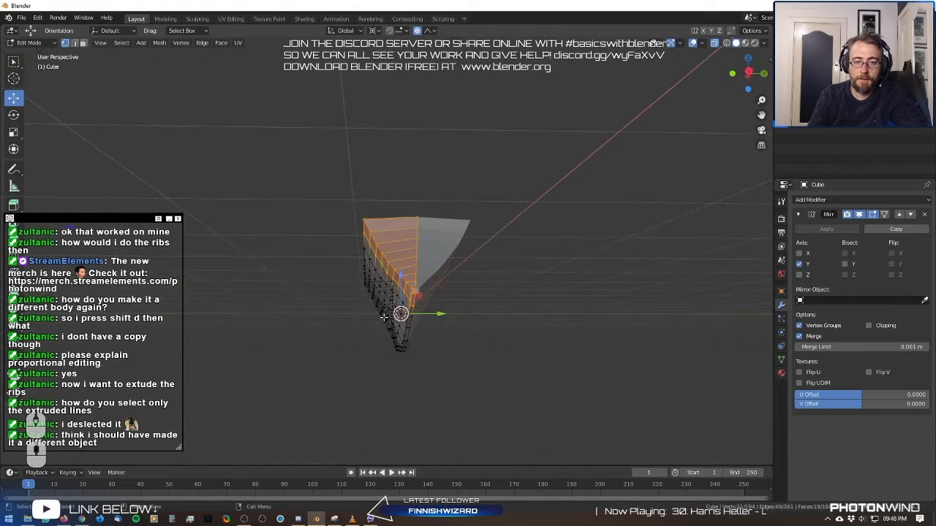
pyautogui.moveTo(383, 316); pyautogui.dragTo(399, 352, button='middle')
pyautogui.press('s')
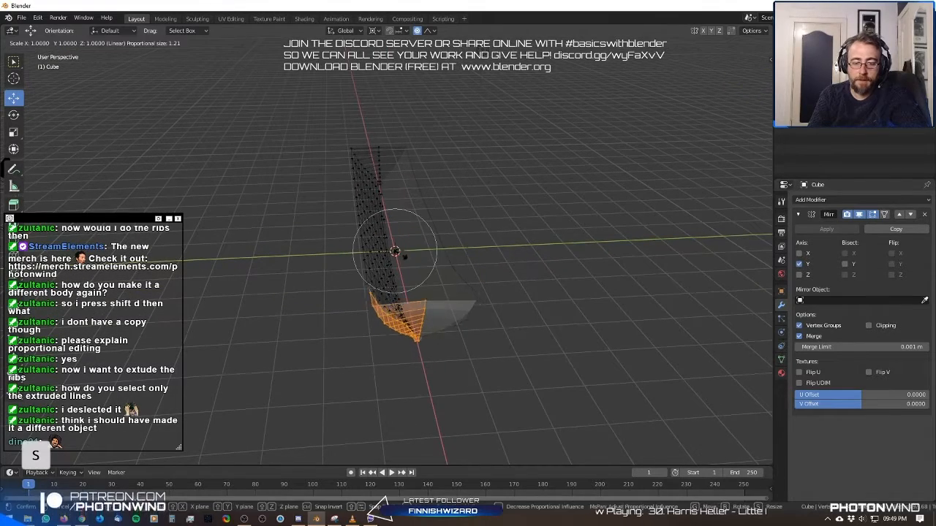
pyautogui.press('y')
pyautogui.rightClick(410, 273)
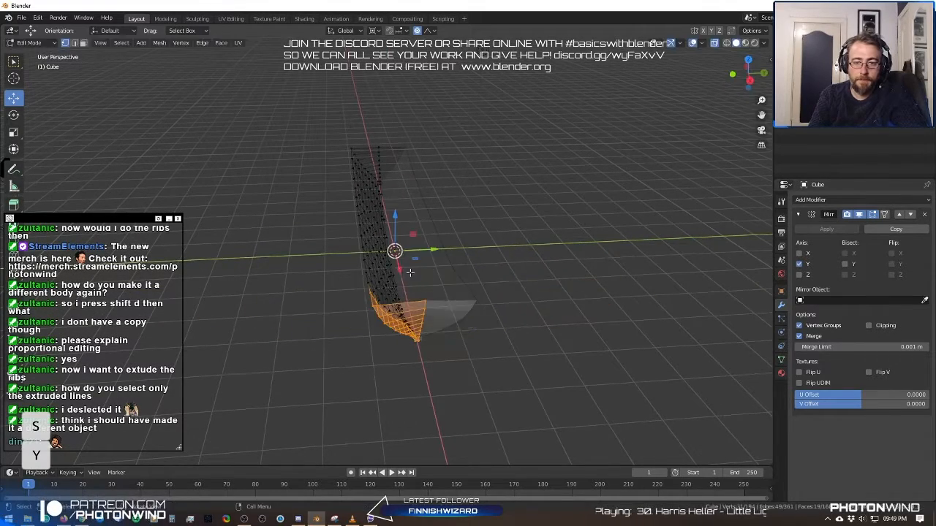
pyautogui.press('s')
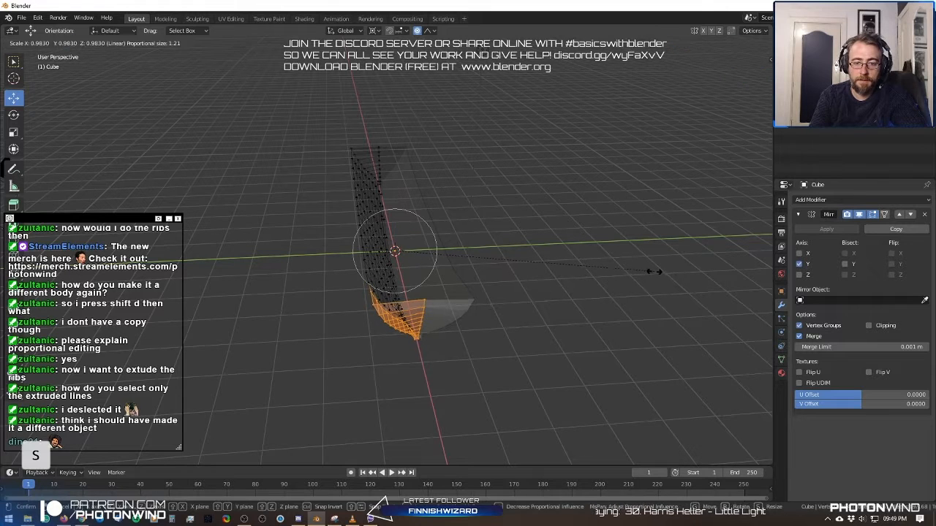
pyautogui.press('y')
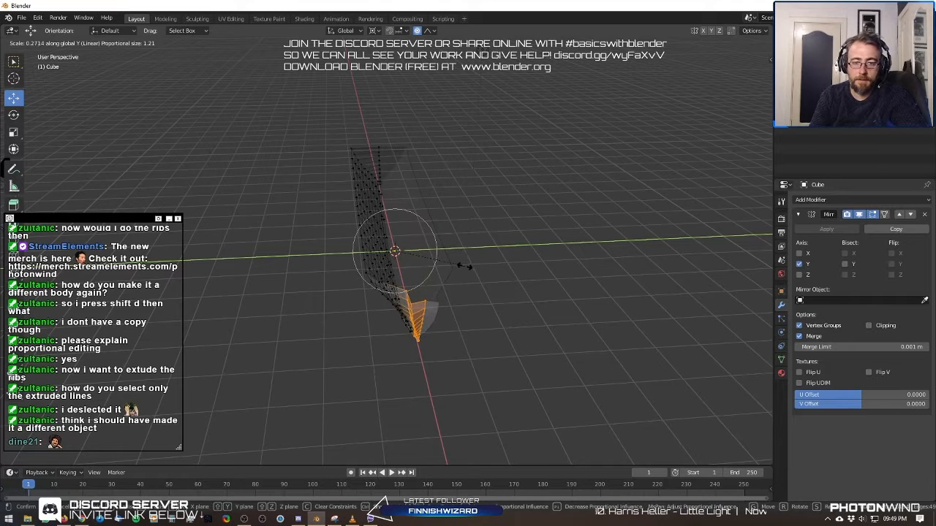
pyautogui.click(466, 267)
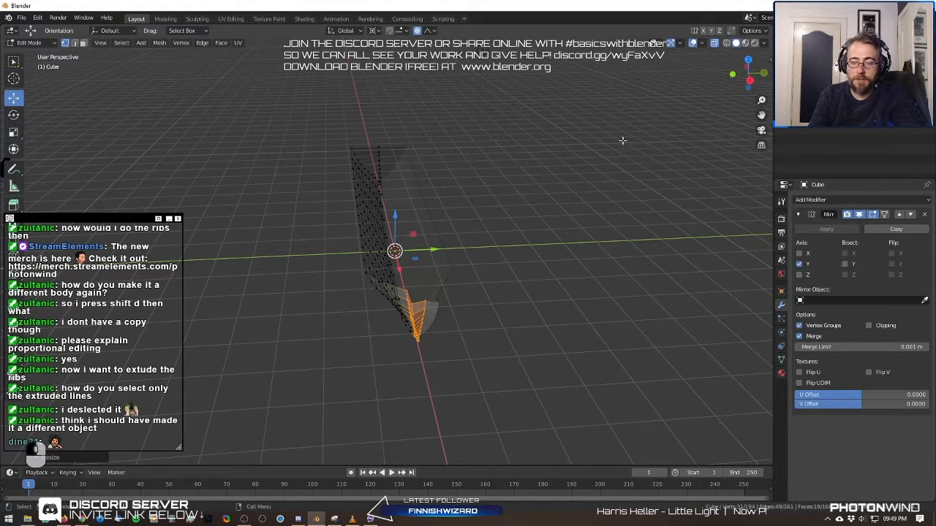
# Display the 3D cursor's location and rotation values beside the viewport.
pyautogui.press('space')
pyautogui.click(517, 161)
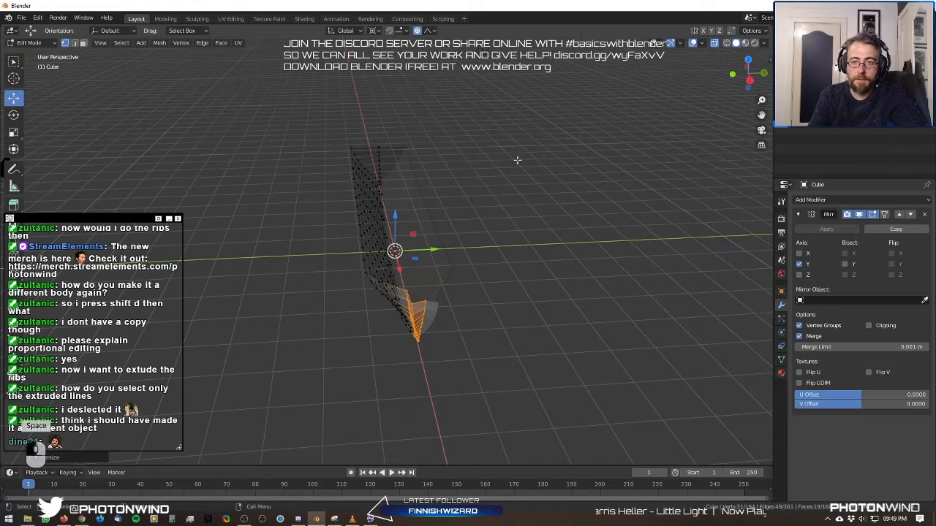
pyautogui.press('n')
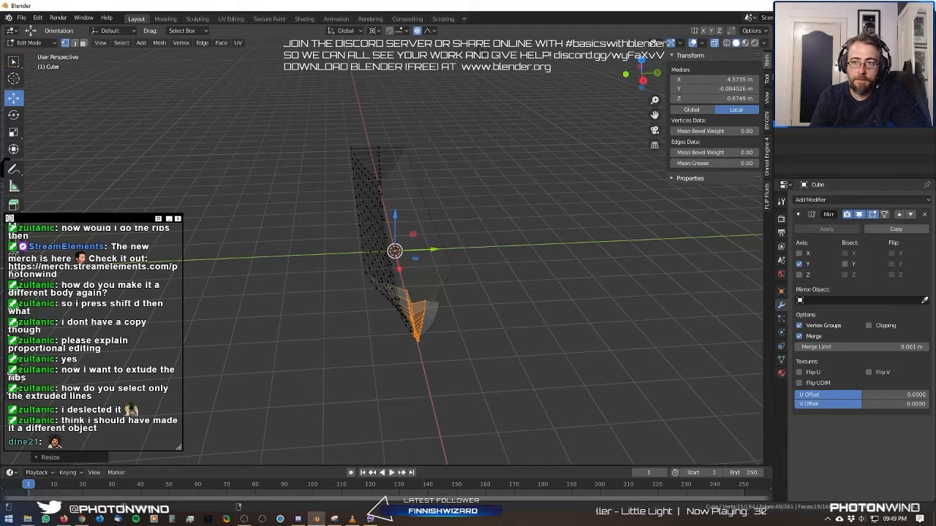
pyautogui.click(767, 79)
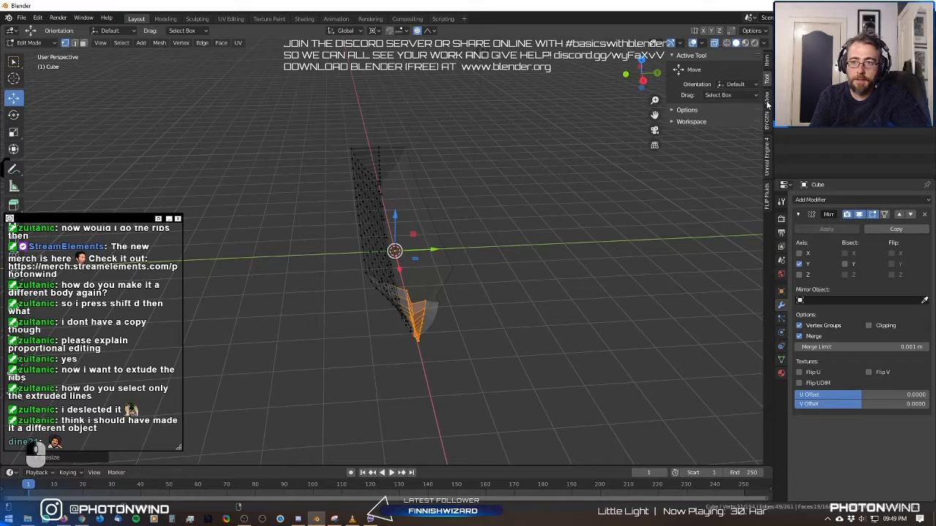
pyautogui.click(767, 99)
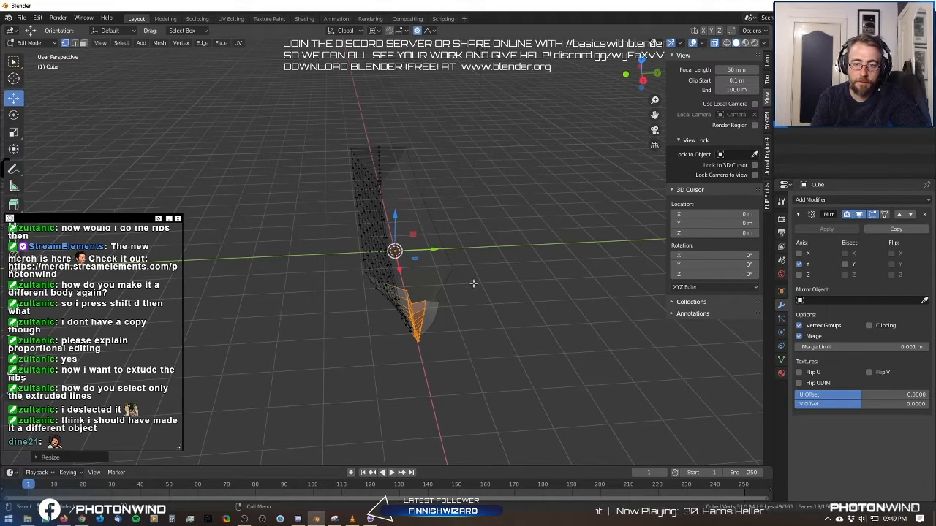
# Undo the last scaling and narrow the selected hull end section again along the Y axis with proportional editing.
pyautogui.moveTo(473, 283); pyautogui.dragTo(454, 317, button='middle')
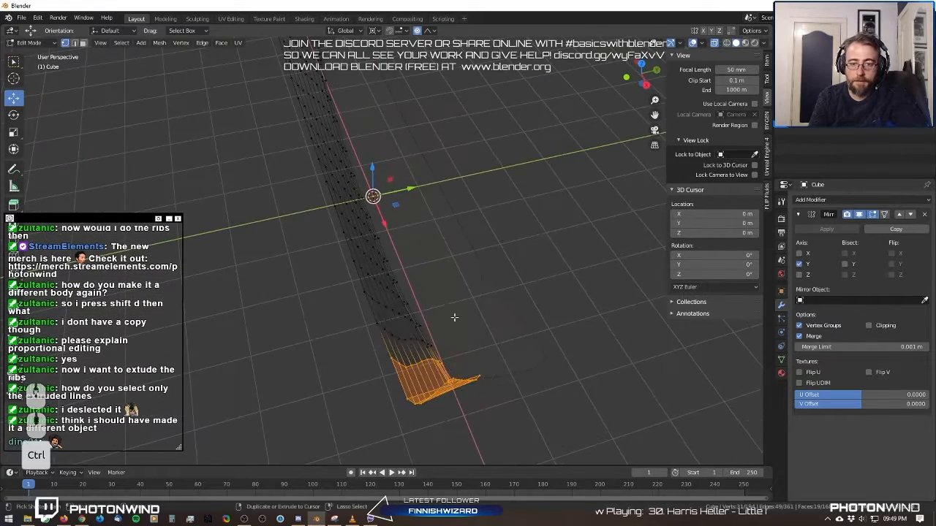
pyautogui.hotkey('ctrl', 'z')
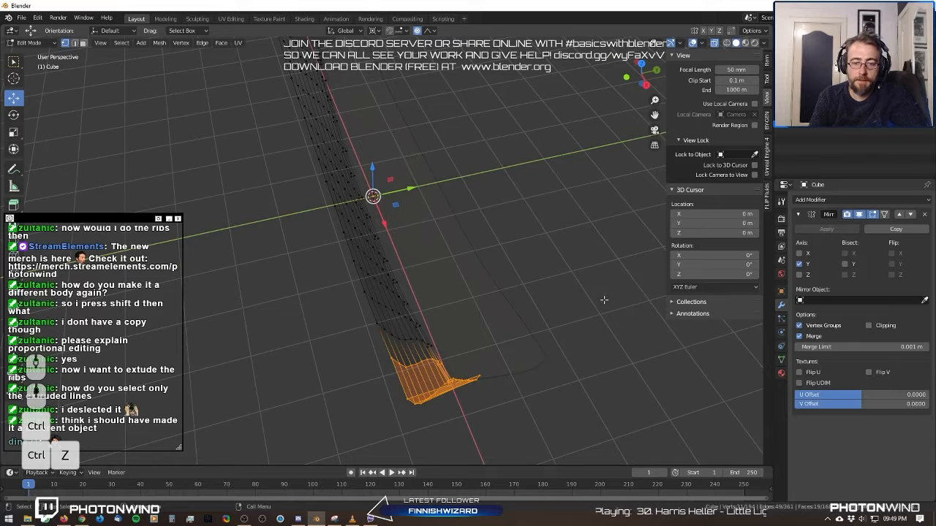
pyautogui.press('s')
pyautogui.press('y')
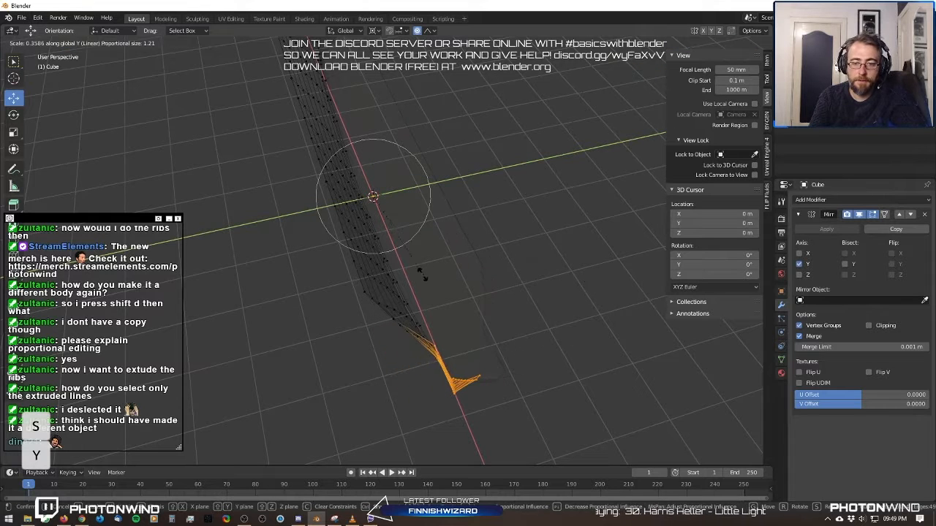
pyautogui.click(257, 369)
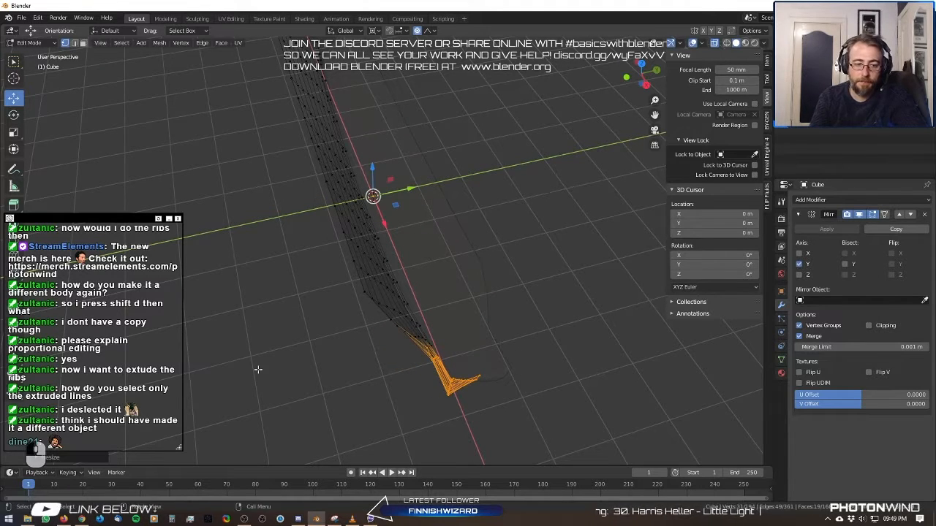
# Narrow the hull end further along Y, and move the vertical vertex loop near that end about -0.3 m along Y.
pyautogui.moveTo(268, 333); pyautogui.dragTo(245, 285, button='middle')
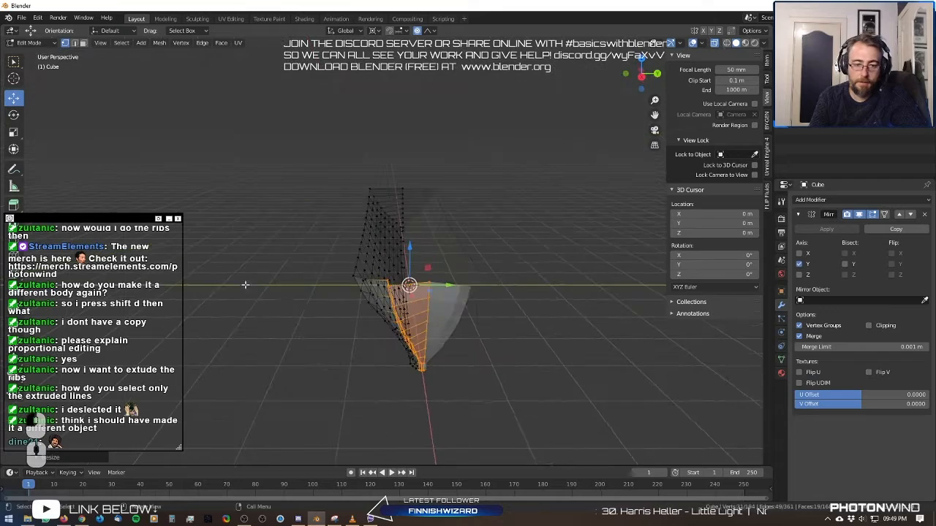
pyautogui.moveTo(393, 293); pyautogui.dragTo(514, 282, button='middle')
pyautogui.press('s')
pyautogui.press('y')
pyautogui.click(427, 299)
pyautogui.press('g')
pyautogui.press('y')
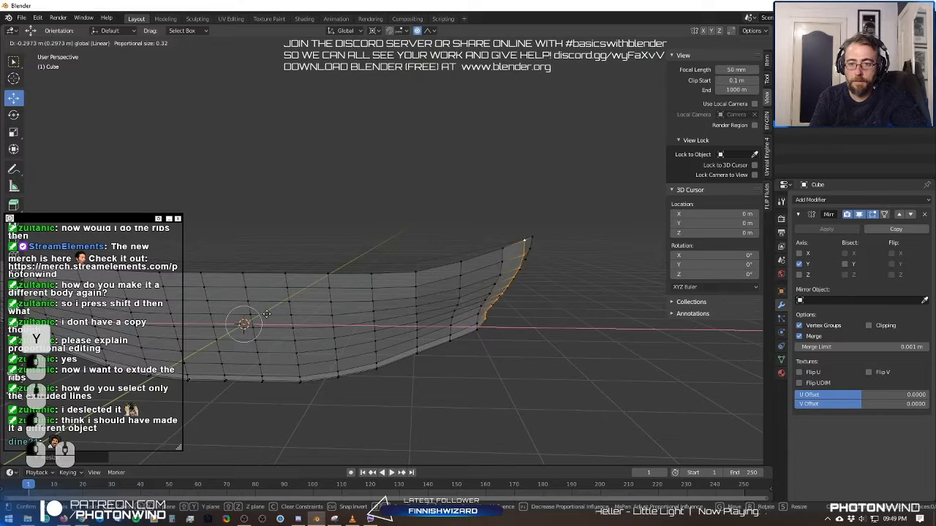
pyautogui.click(265, 317)
pyautogui.scroll(-5, 278, 307)
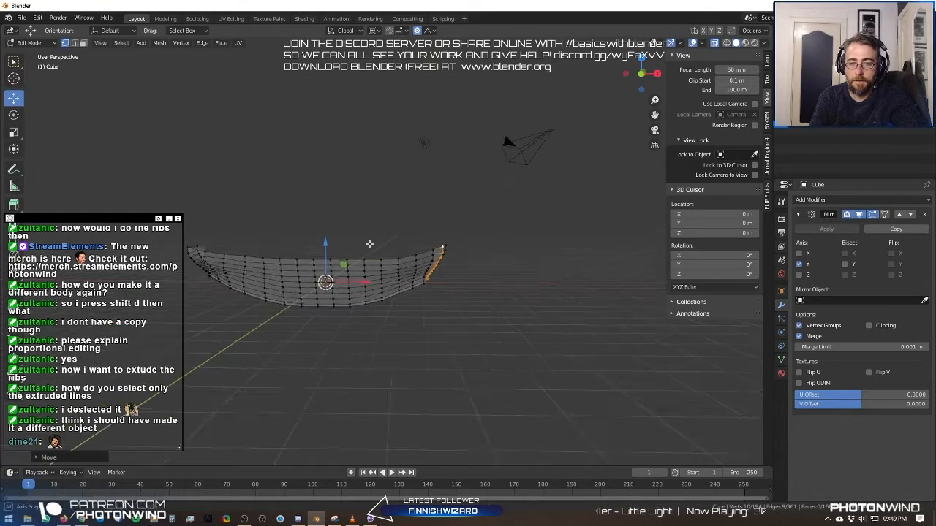
# Select a vertical edge loop near the opposite end of the hull and scale it along Y to about 0.39.
pyautogui.moveTo(358, 245); pyautogui.dragTo(530, 217, button='middle')
pyautogui.scroll(3, 451, 261)
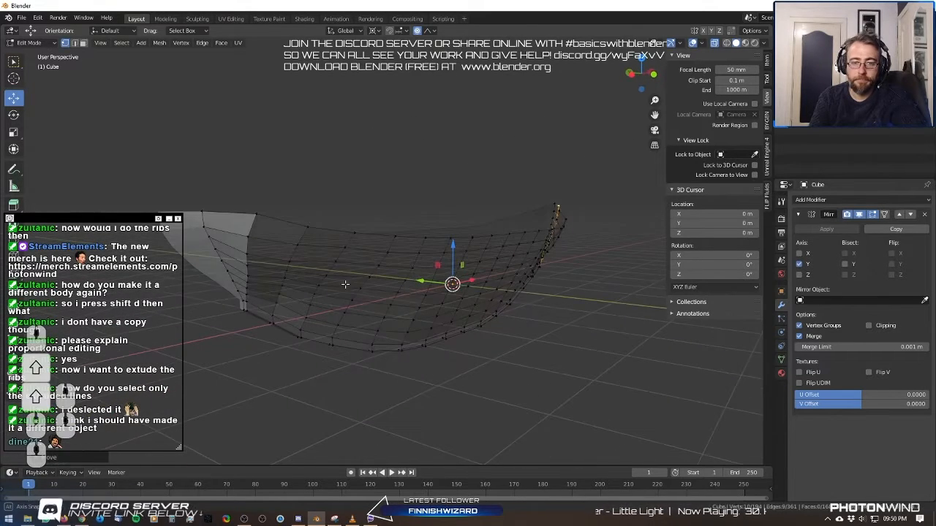
pyautogui.keyDown('alt'); pyautogui.click(254, 219); pyautogui.keyUp('alt')
pyautogui.moveTo(255, 227); pyautogui.dragTo(495, 323, button='middle')
pyautogui.press('s')
pyautogui.press('y')
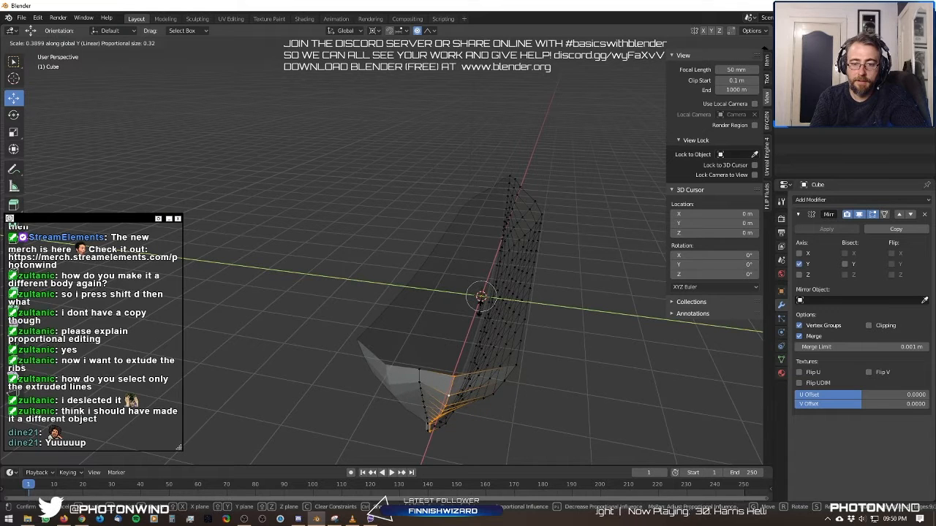
pyautogui.click(481, 304)
# Narrow the next two vertical edge loops inward from the hull end along Y, scaling the first to about 0.7.
pyautogui.moveTo(481, 304); pyautogui.dragTo(438, 286, button='middle')
pyautogui.keyDown('alt'); pyautogui.click(421, 346); pyautogui.keyUp('alt')
pyautogui.press('s')
pyautogui.press('y')
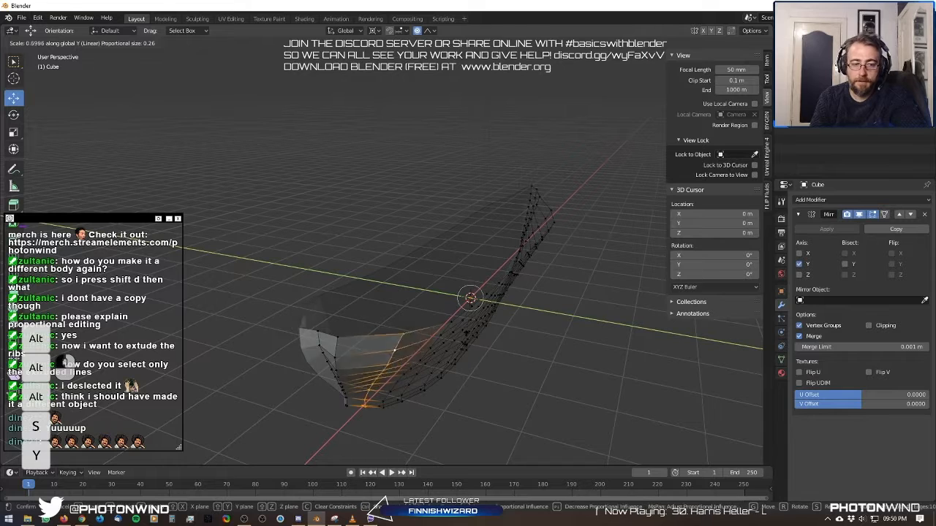
pyautogui.click(457, 326)
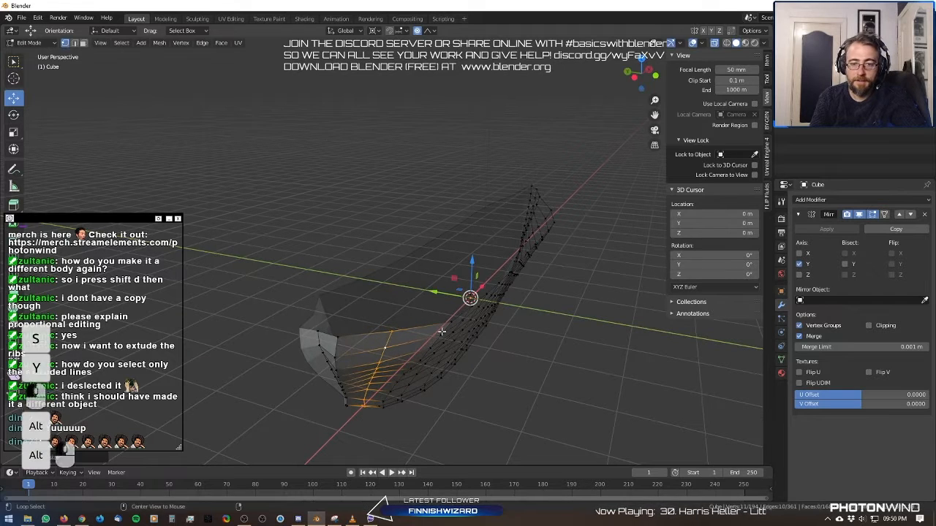
pyautogui.keyDown('alt'); pyautogui.click(436, 333); pyautogui.keyUp('alt')
pyautogui.press('s')
pyautogui.press('y')
pyautogui.click(446, 322)
# Select a vertical edge loop farther toward the middle of the hull and narrow it along Y in two scalings.
pyautogui.moveTo(446, 322); pyautogui.dragTo(299, 232, button='middle')
pyautogui.keyDown('alt'); pyautogui.click(307, 219); pyautogui.keyUp('alt')
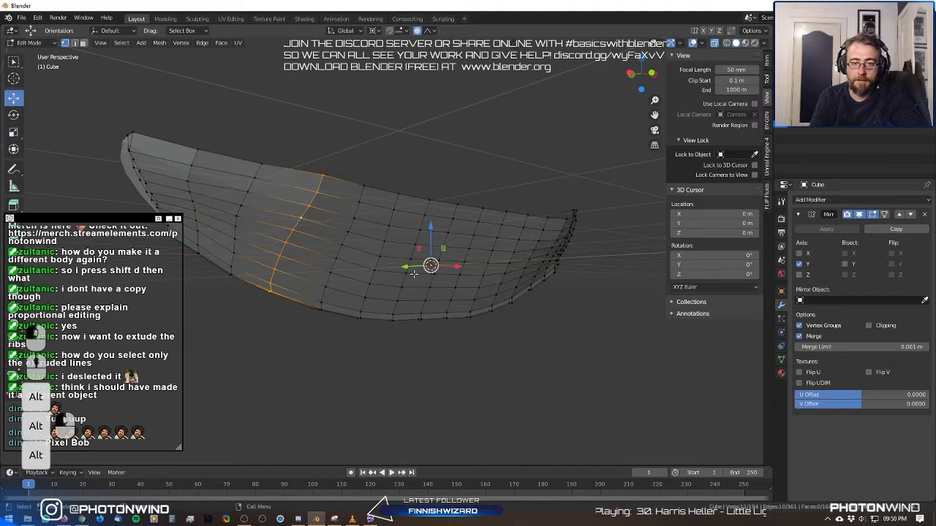
pyautogui.press('s')
pyautogui.press('y')
pyautogui.click(399, 293)
pyautogui.moveTo(398, 293); pyautogui.dragTo(537, 372, button='middle')
pyautogui.press('s')
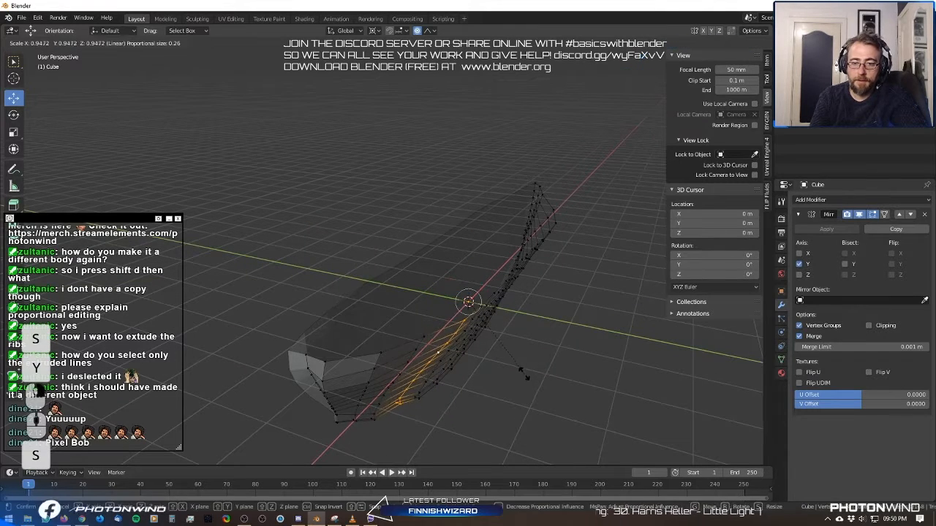
pyautogui.press('y')
pyautogui.click(516, 367)
# Select a vertical edge loop toward the opposite end of the hull and scale it along Y to about 0.81.
pyautogui.moveTo(516, 367); pyautogui.dragTo(409, 314, button='middle')
pyautogui.press('Tab')
pyautogui.scroll(-4, 476, 347)
pyautogui.scroll(4, 371, 334)
pyautogui.press('Tab')
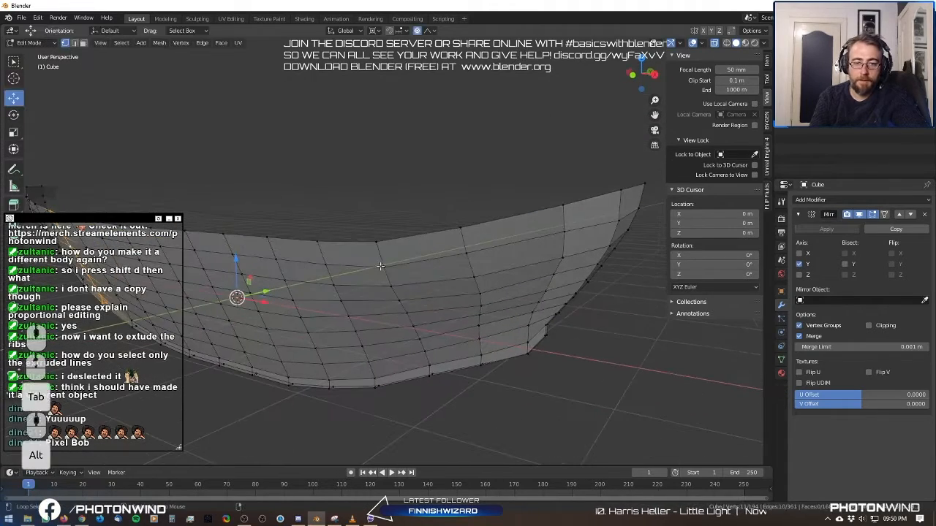
pyautogui.keyDown('alt'); pyautogui.click(411, 315); pyautogui.keyUp('alt')
pyautogui.press('s')
pyautogui.press('y')
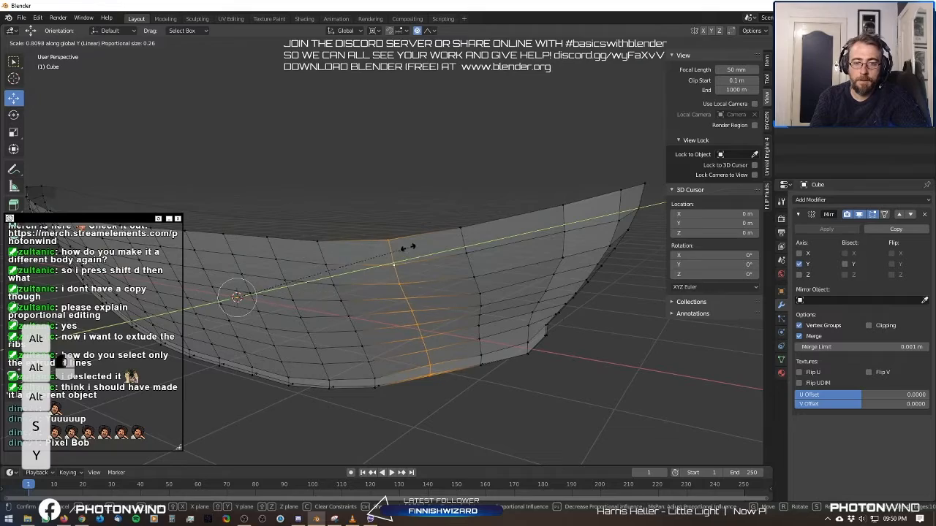
pyautogui.click(409, 248)
pyautogui.press('s')
pyautogui.rightClick(447, 251)
pyautogui.moveTo(438, 255); pyautogui.dragTo(546, 163, button='middle')
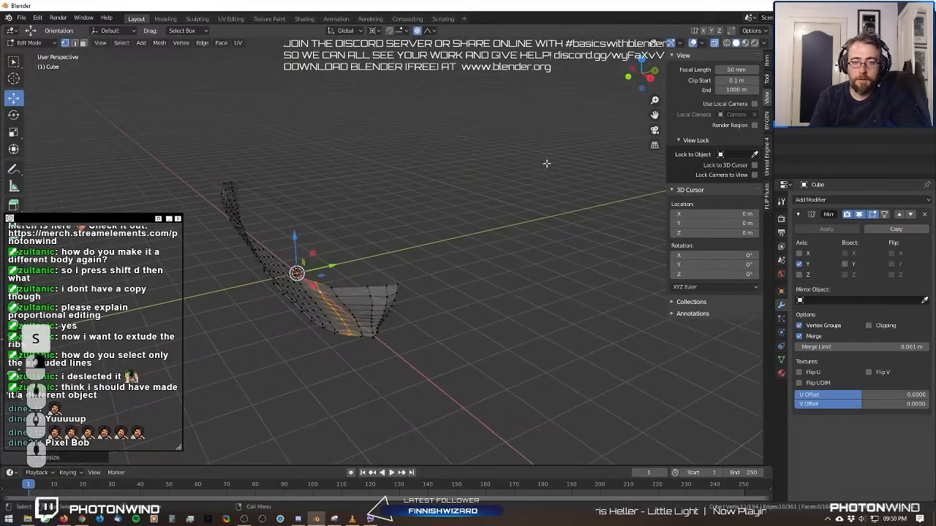
# Turn off X-ray display and check the hull's outer shape in Object Mode.
pyautogui.click(715, 45)
pyautogui.keyDown('shift'); pyautogui.moveTo(350, 229); pyautogui.dragTo(338, 352, button='middle'); pyautogui.keyUp('shift')
pyautogui.scroll(4, 424, 203)
pyautogui.press('Tab')
pyautogui.press('Tab')
pyautogui.press('Tab')
pyautogui.press('Tab')
pyautogui.press('Tab')
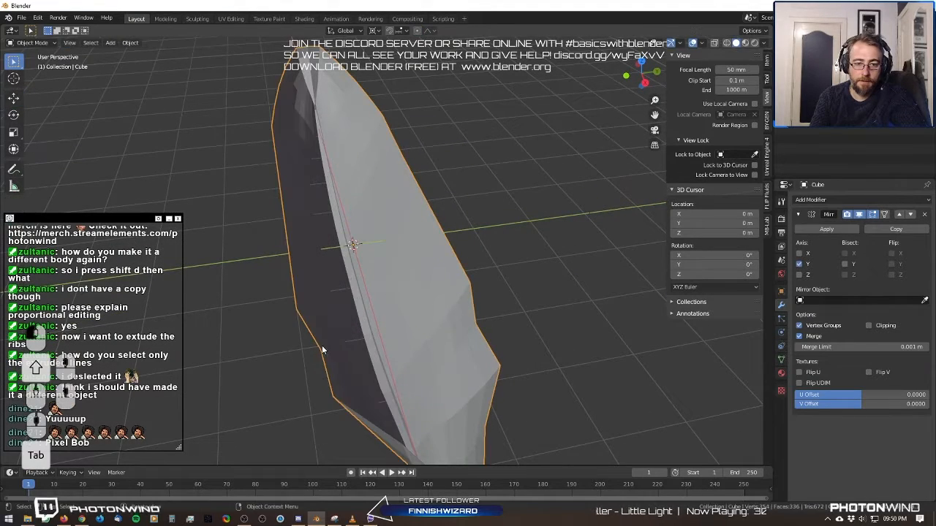
# In Edit Mode, set the proportional falloff to Smooth and move two side vertices near the hull's rim slightly outward.
pyautogui.press('Tab')
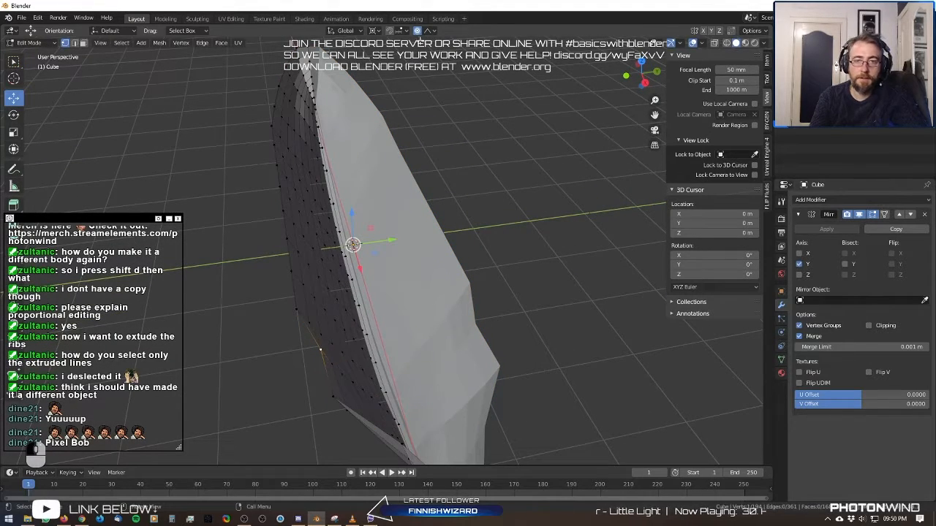
pyautogui.click(432, 32)
pyautogui.click(419, 76)
pyautogui.press('g')
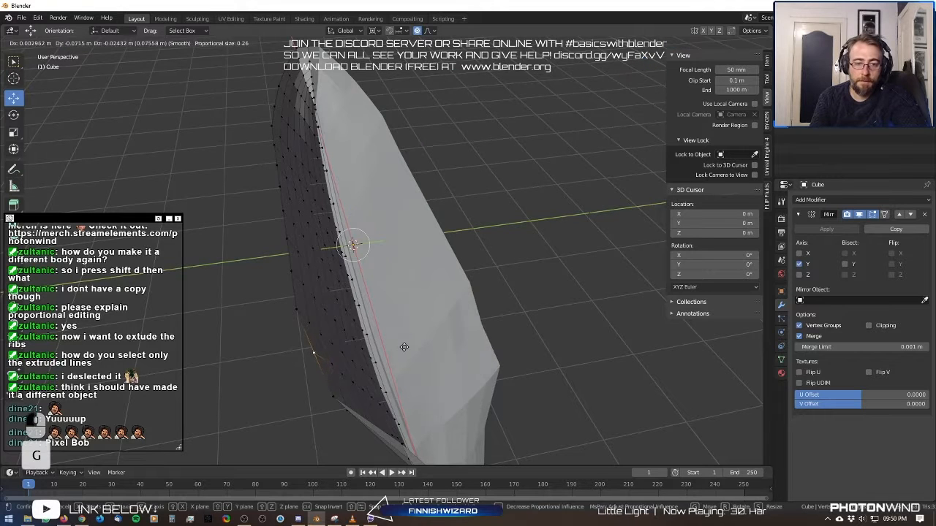
pyautogui.click(397, 350)
pyautogui.press('g')
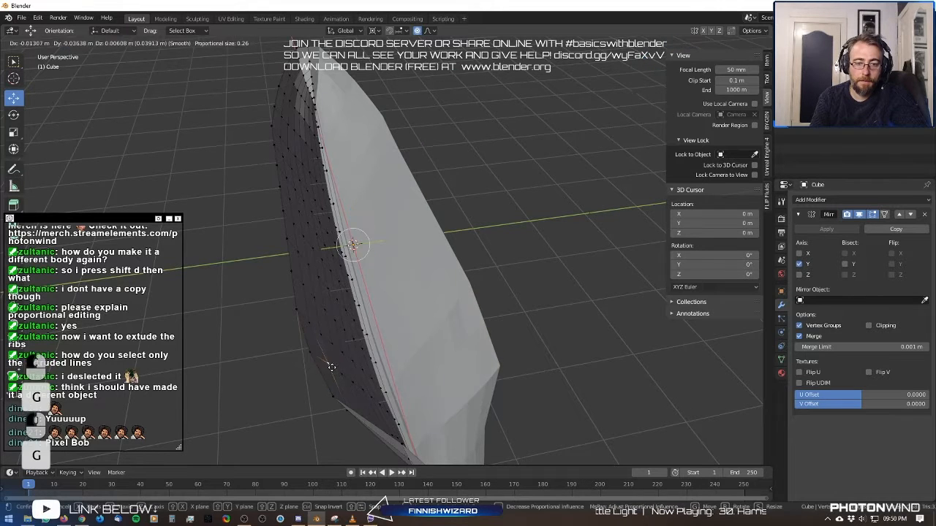
pyautogui.click(331, 370)
pyautogui.moveTo(332, 368); pyautogui.dragTo(377, 309, button='middle')
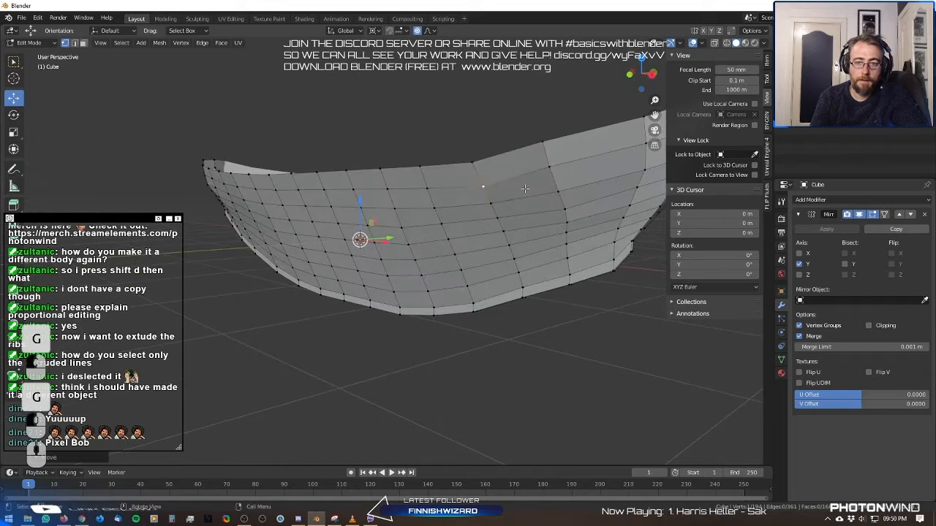
pyautogui.click(483, 187)
pyautogui.moveTo(482, 187); pyautogui.dragTo(529, 199, button='middle')
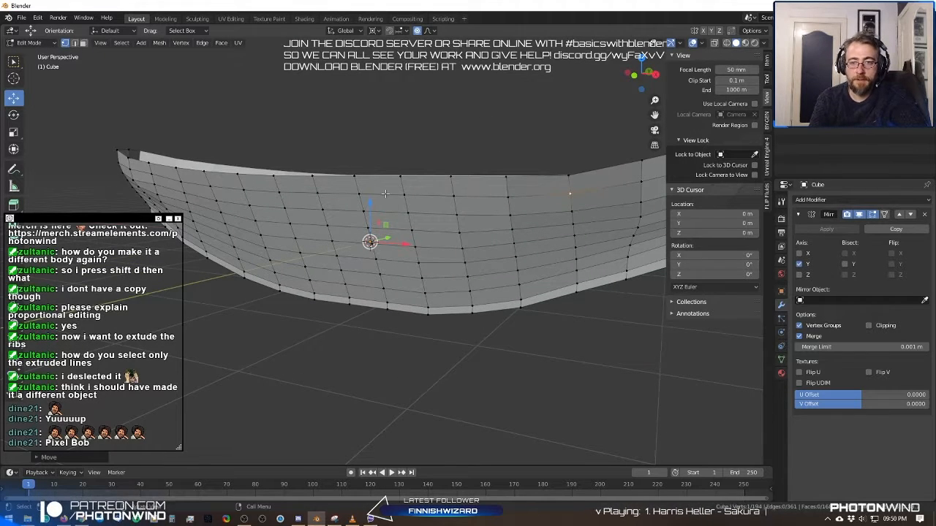
# Switch to the right orthographic view, clear the vertex selection, and turn on X-ray display.
pyautogui.press('KP_3')
pyautogui.keyDown('shift'); pyautogui.moveTo(376, 208); pyautogui.dragTo(478, 251, button='middle'); pyautogui.keyUp('shift')
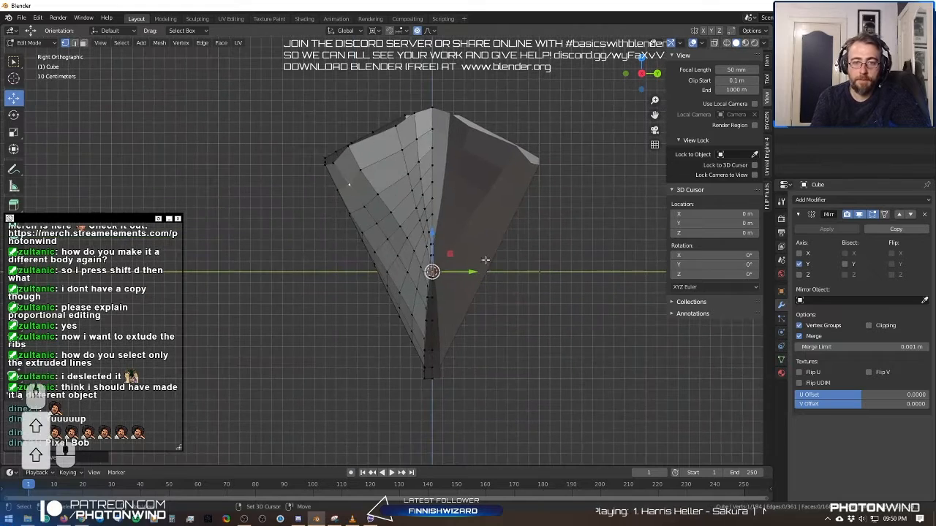
pyautogui.press('a')
pyautogui.press('a')
pyautogui.press('b')
pyautogui.click(714, 44)
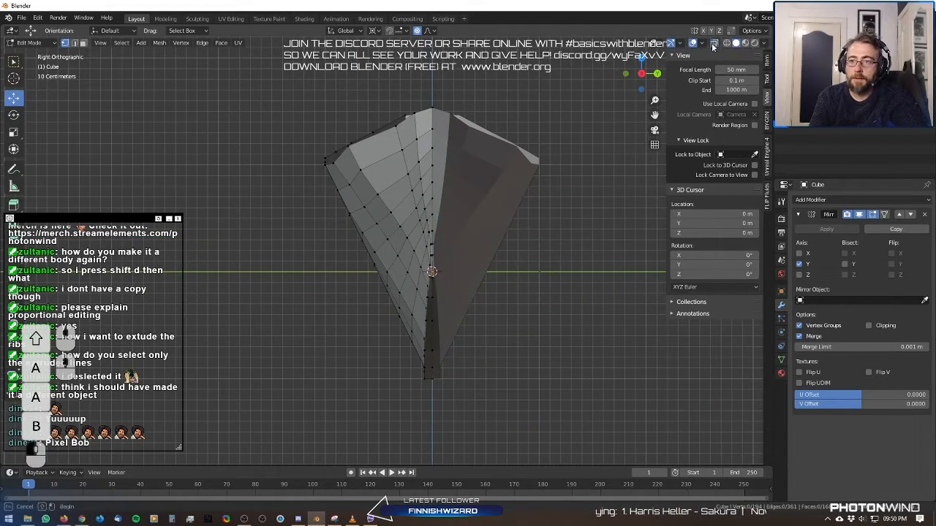
pyautogui.click(714, 43)
# Box-select the hull's mid-side vertices and move them outward and down with a proportional size of about 0.62.
pyautogui.press('a')
pyautogui.press('a')
pyautogui.press('b')
pyautogui.moveTo(315, 194); pyautogui.dragTo(389, 278)
pyautogui.press('g')
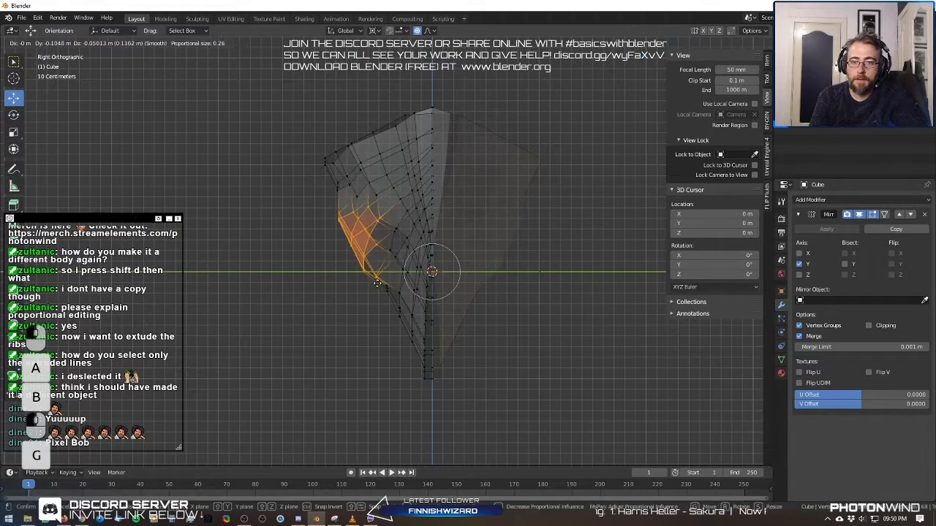
pyautogui.scroll(-9, 380, 280)
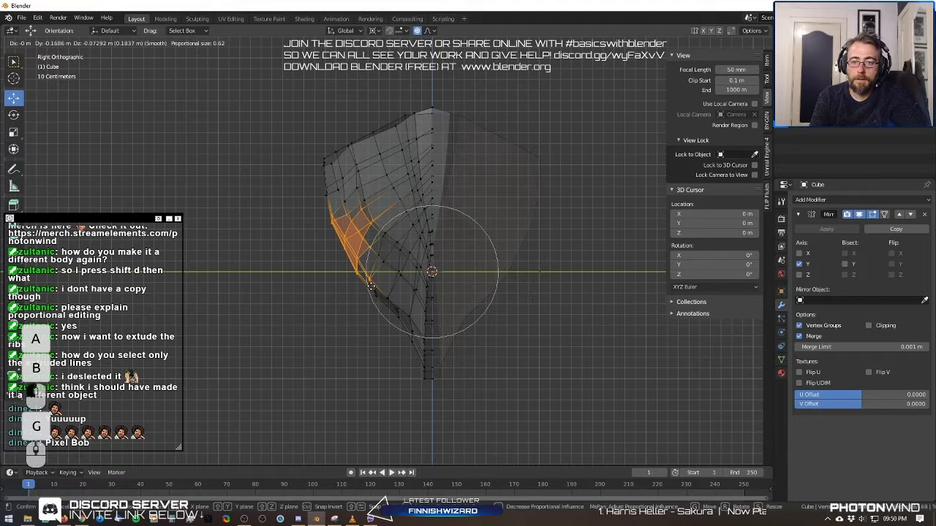
pyautogui.rightClick(366, 290)
# Box-select a larger area of the hull side, from below the rim to near the keel, and move it outward.
pyautogui.press('a')
pyautogui.press('b')
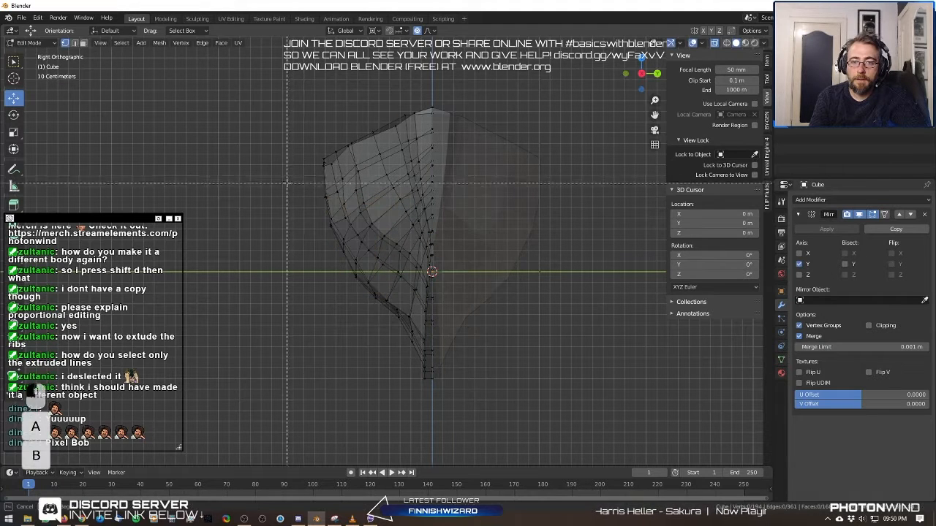
pyautogui.moveTo(284, 171); pyautogui.dragTo(402, 308)
pyautogui.press('g')
pyautogui.click(393, 310)
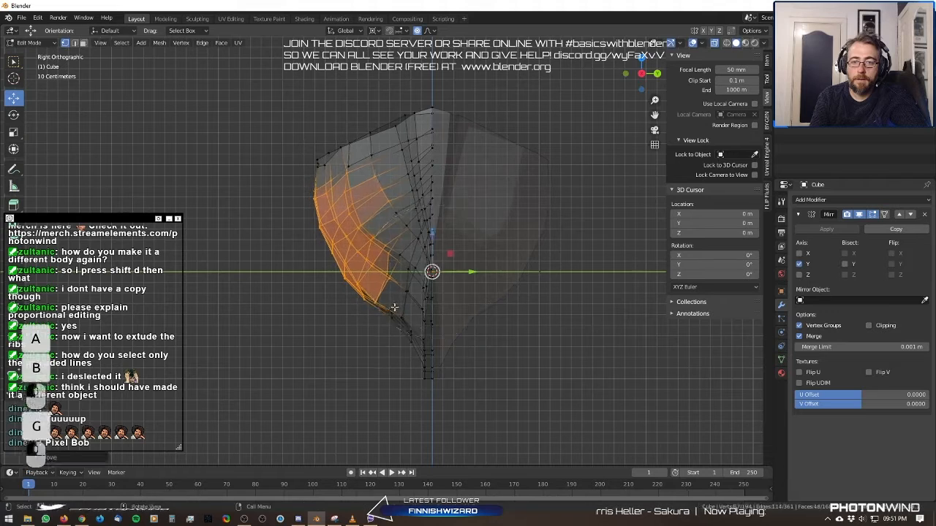
# Box-select the outer vertices at the hull's upper rim and move them outward and slightly up with proportional editing.
pyautogui.press('a')
pyautogui.press('a')
pyautogui.press('b')
pyautogui.moveTo(261, 129); pyautogui.dragTo(345, 199)
pyautogui.press('g')
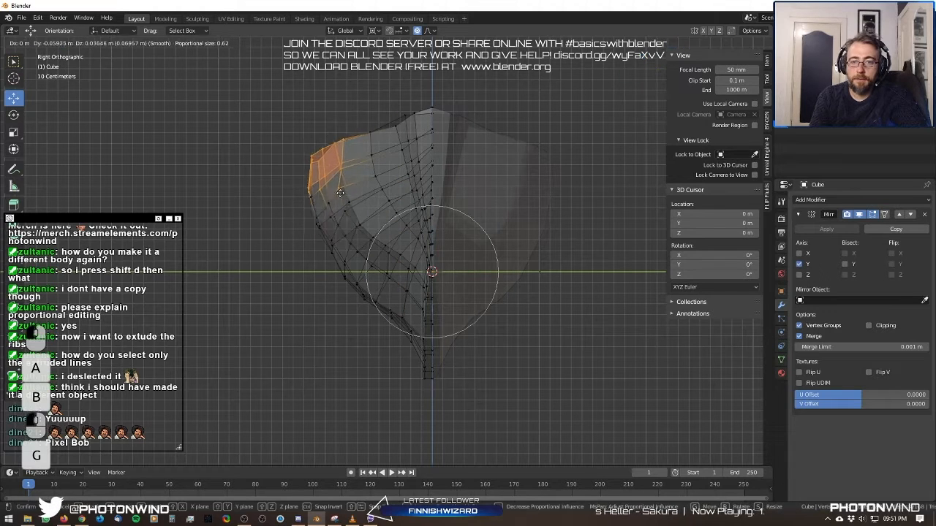
pyautogui.click(336, 196)
# Box-select the hull side vertices below the rim down to near the keel and push them farther outward.
pyautogui.press('a')
pyautogui.press('a')
pyautogui.press('b')
pyautogui.moveTo(280, 189); pyautogui.dragTo(414, 348)
pyautogui.press('g')
pyautogui.click(381, 308)
# Box-select the lower hull vertices above the keel and move them outward with a smaller proportional size.
pyautogui.press('a')
pyautogui.press('a')
pyautogui.press('b')
pyautogui.press('g')
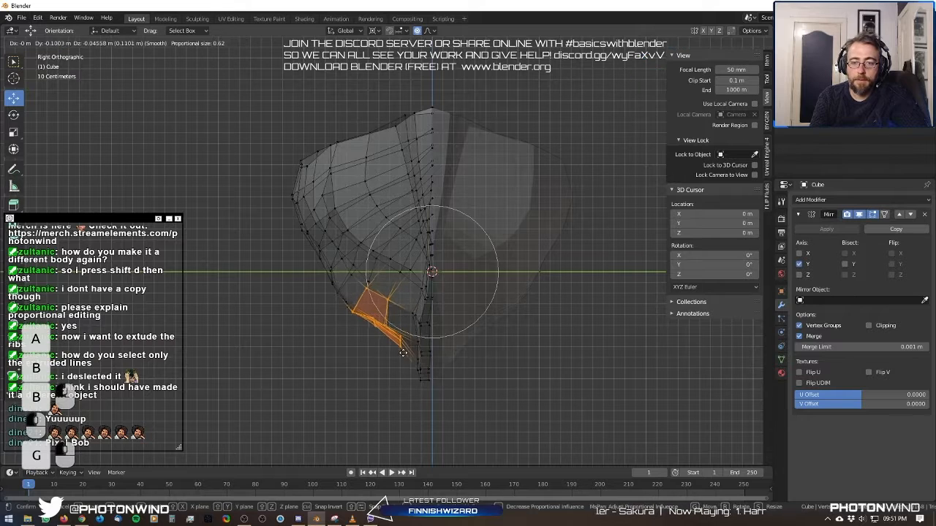
pyautogui.scroll(4, 402, 342)
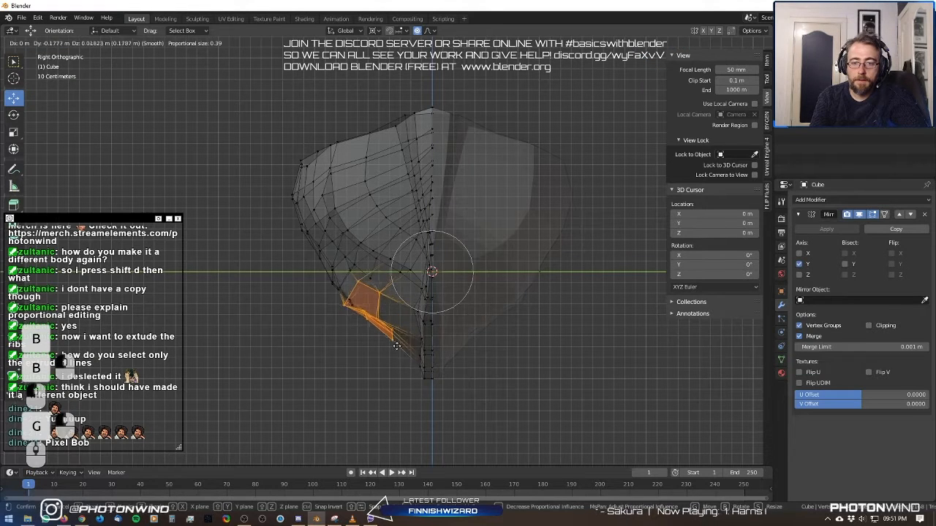
pyautogui.click(406, 344)
# Box-select the hull's middle and lower side vertices and move them outward to round the cross-section.
pyautogui.press('a')
pyautogui.press('a')
pyautogui.press('b')
pyautogui.moveTo(285, 221); pyautogui.dragTo(395, 337)
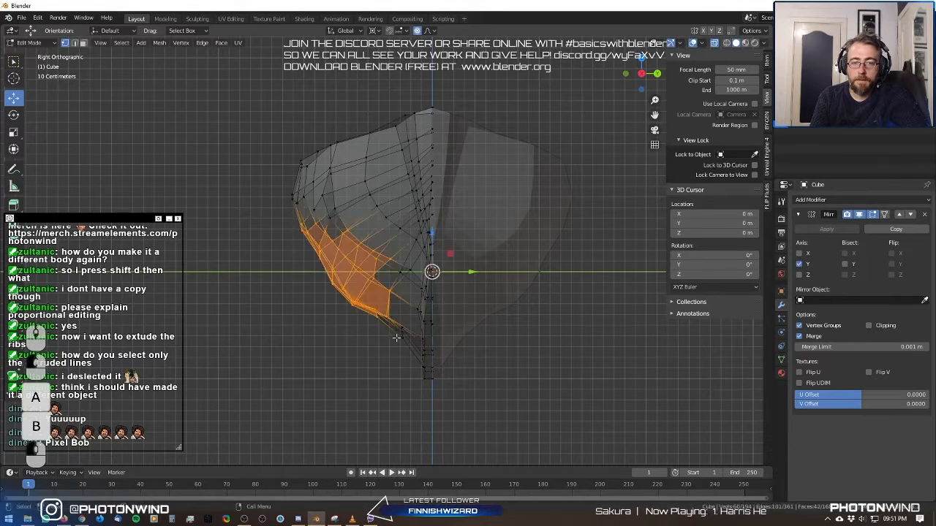
pyautogui.press('g')
pyautogui.click(377, 341)
# Box-select the hull side again, starting slightly higher toward the rim, and move it a little farther outward.
pyautogui.press('a')
pyautogui.press('a')
pyautogui.press('b')
pyautogui.moveTo(261, 200); pyautogui.dragTo(396, 335)
pyautogui.press('g')
pyautogui.click(389, 332)
# Try to widen the upper hull by box-selecting its vertices and moving them outward with a reduced proportional size.
pyautogui.press('a')
pyautogui.press('a')
pyautogui.press('b')
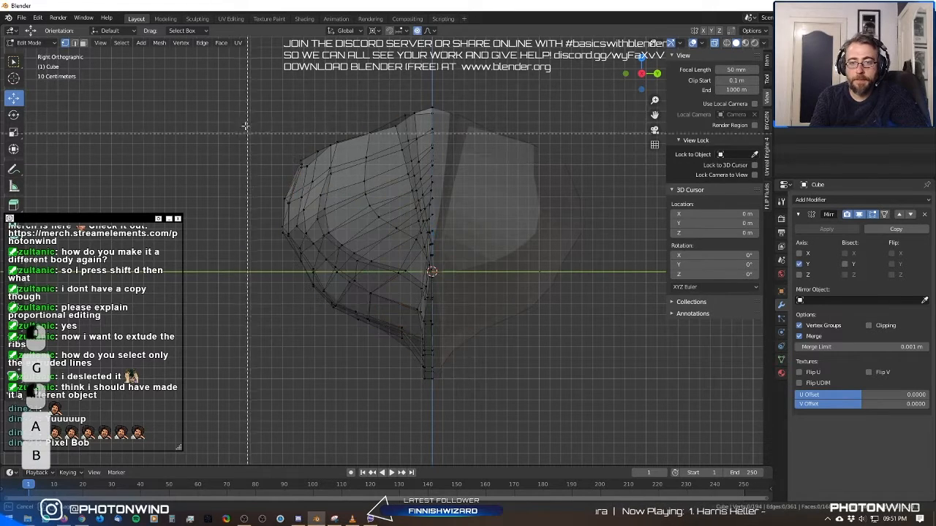
pyautogui.moveTo(236, 110); pyautogui.dragTo(398, 262)
pyautogui.press('g')
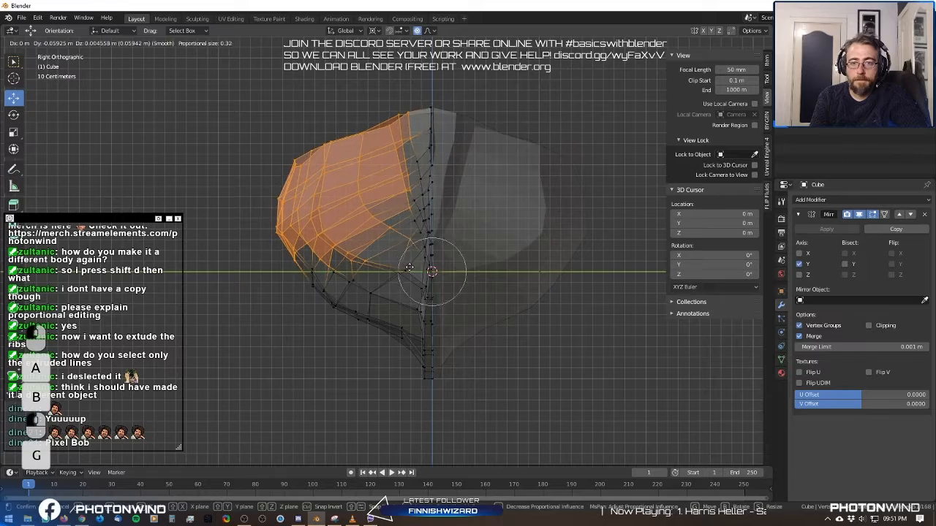
pyautogui.scroll(2, 406, 269)
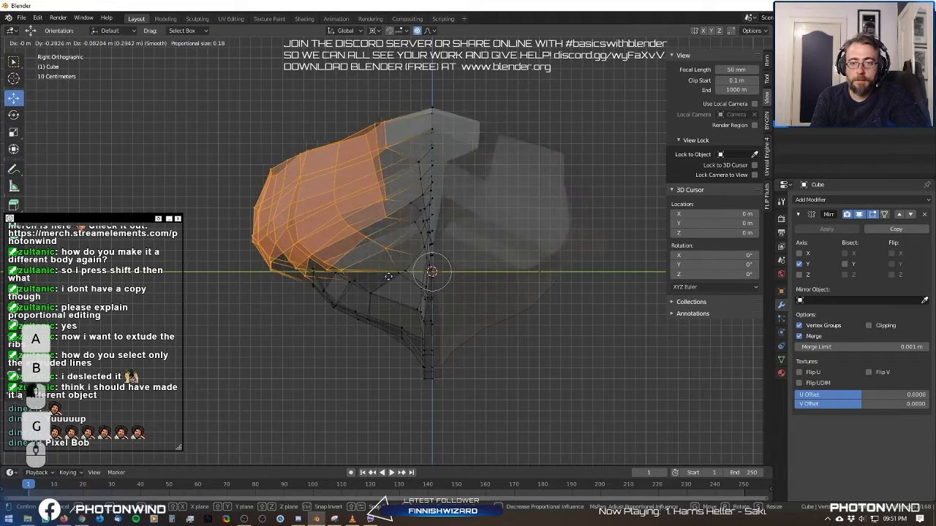
pyautogui.click(408, 271)
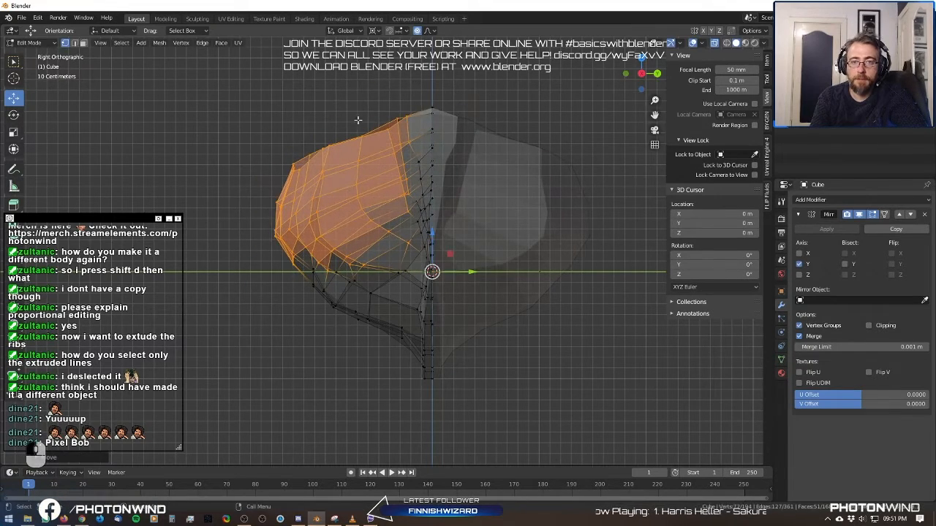
# Inspect the mirrored hull in Object Mode and undo the last outward move of the upper hull vertices.
pyautogui.press('Tab')
pyautogui.moveTo(357, 119); pyautogui.dragTo(488, 174, button='middle')
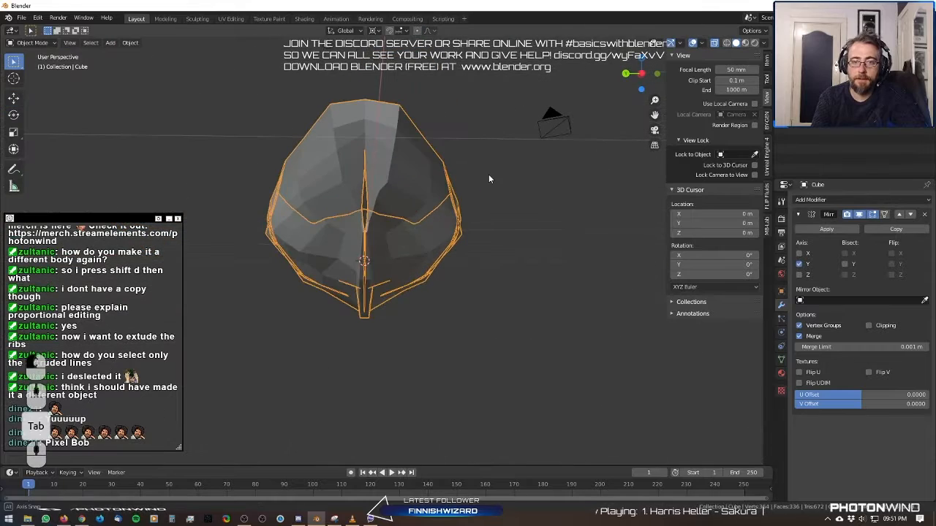
pyautogui.hotkey('ctrl', 'z')
pyautogui.hotkey('ctrl', 'z')
pyautogui.hotkey('ctrl', 'z')
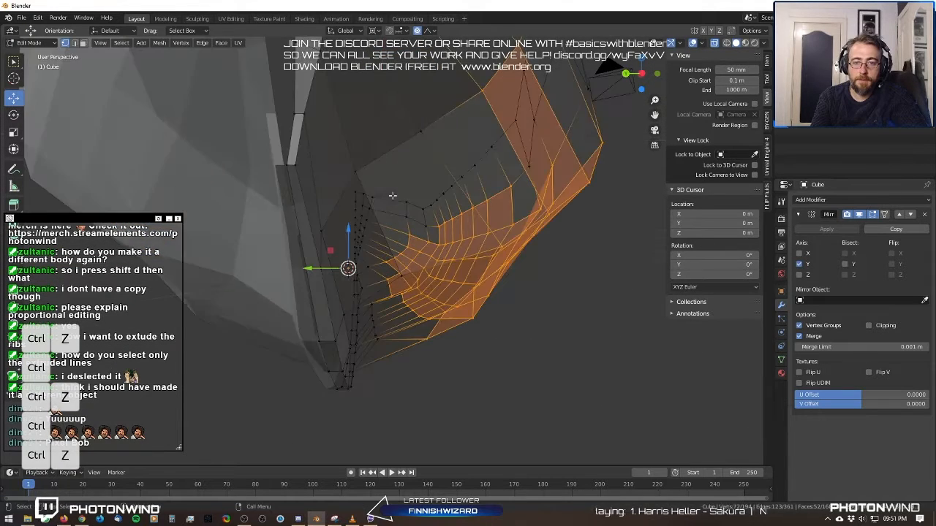
# Select the hull's centre-line edge loop, turn off proportional editing, and scale the loop to 0 along Y.
pyautogui.moveTo(392, 196); pyautogui.dragTo(385, 184, button='middle')
pyautogui.keyDown('alt'); pyautogui.click(347, 154); pyautogui.keyUp('alt')
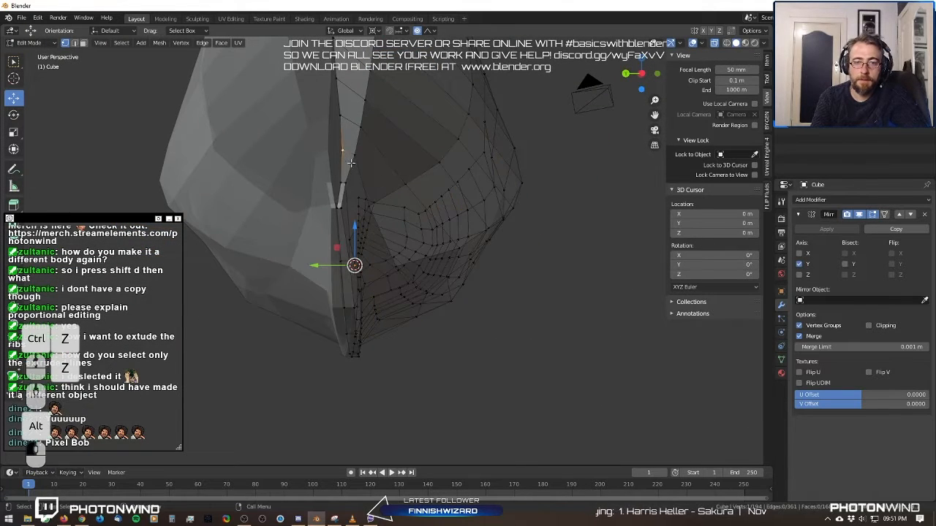
pyautogui.keyDown('alt'); pyautogui.click(339, 182); pyautogui.keyUp('alt')
pyautogui.moveTo(358, 164); pyautogui.dragTo(372, 301, button='middle')
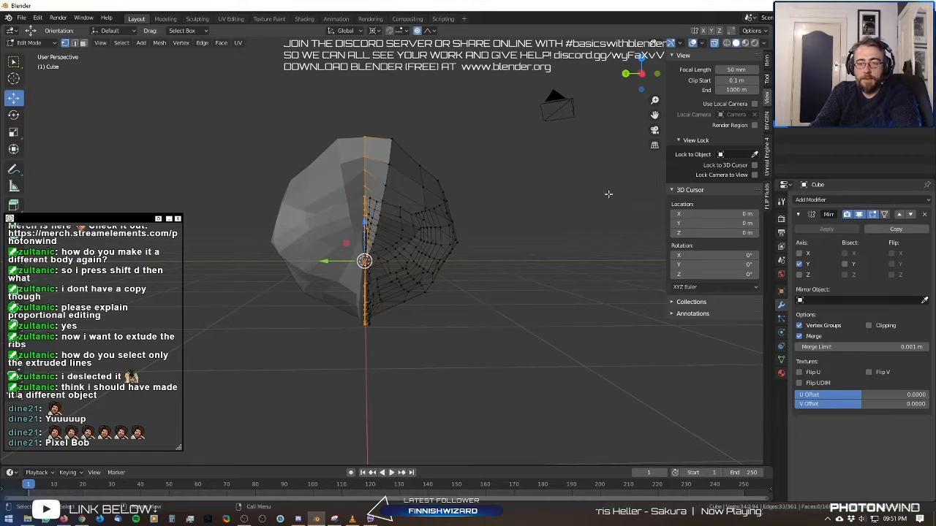
pyautogui.press('s')
pyautogui.press('y')
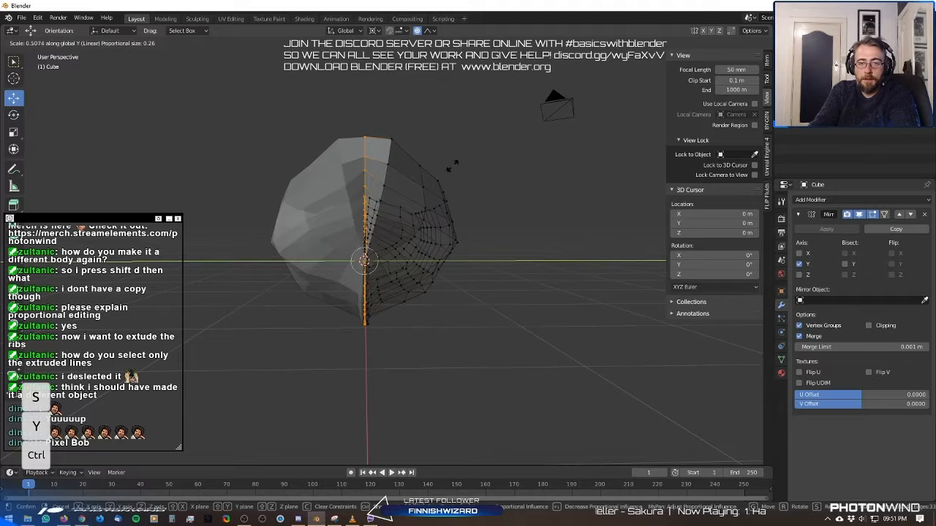
pyautogui.click(517, 146)
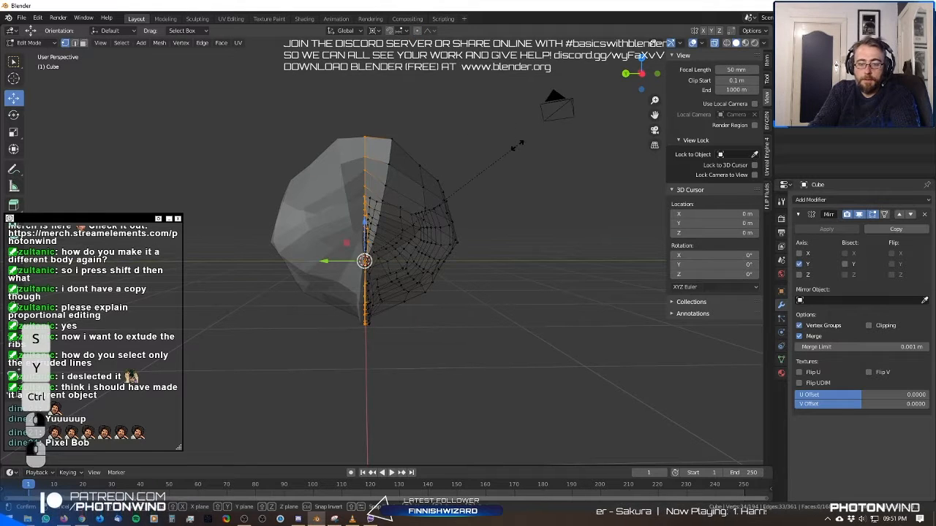
pyautogui.press('s')
pyautogui.press('y')
pyautogui.press('ctrl')
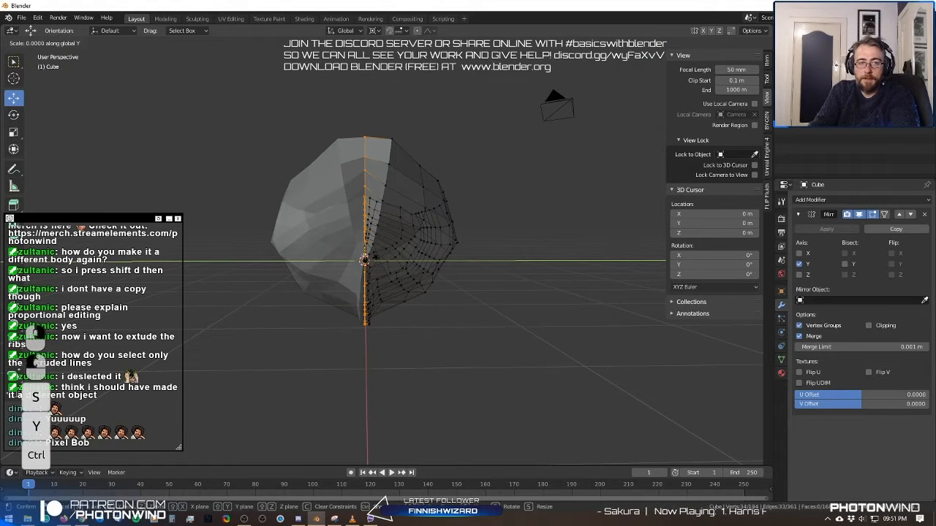
pyautogui.keyDown('ctrl'); pyautogui.click(370, 254); pyautogui.keyUp('ctrl')
# Set the transform pivot to Median Point and move the stray vertex near the base of the hull's end along Y.
pyautogui.press('Tab')
pyautogui.moveTo(384, 248); pyautogui.dragTo(377, 302, button='middle')
pyautogui.press('Tab')
pyautogui.keyDown('alt'); pyautogui.click(332, 338); pyautogui.keyUp('alt')
pyautogui.moveTo(332, 338); pyautogui.dragTo(363, 288, button='middle')
pyautogui.moveTo(316, 266); pyautogui.dragTo(324, 267)
pyautogui.keyDown('alt'); pyautogui.click(322, 286); pyautogui.keyUp('alt')
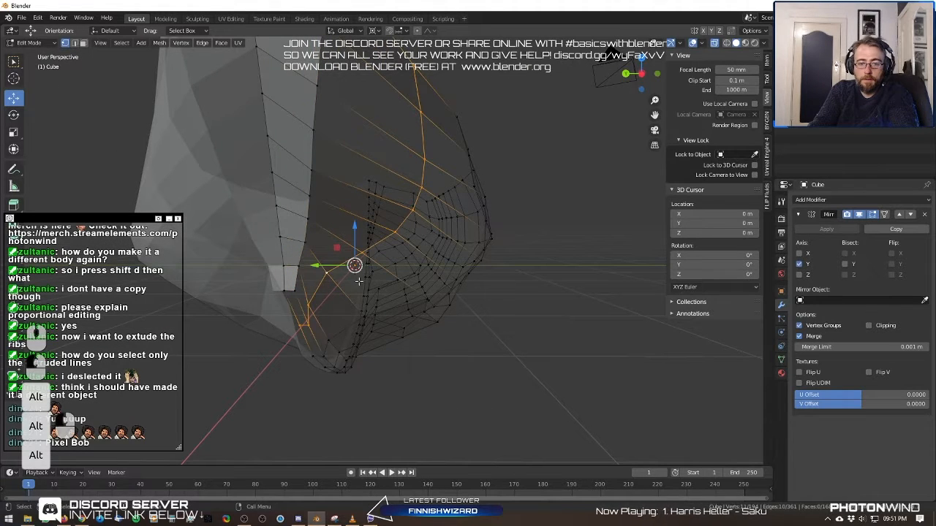
pyautogui.keyDown('alt'); pyautogui.click(318, 295); pyautogui.keyUp('alt')
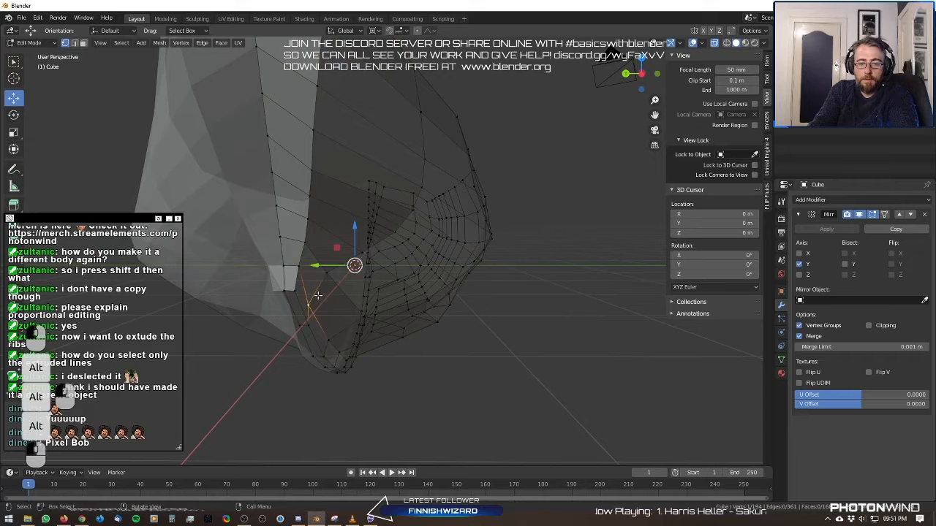
pyautogui.click(375, 31)
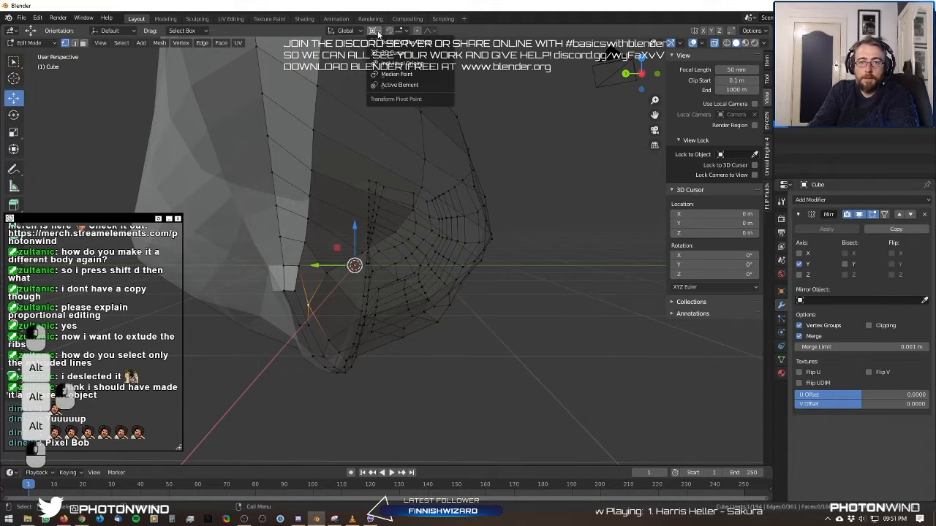
pyautogui.click(414, 76)
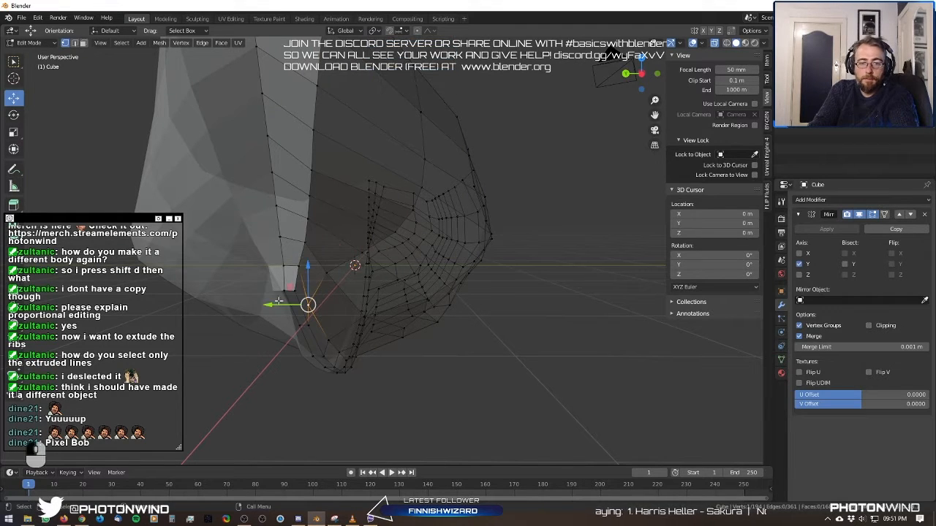
pyautogui.moveTo(277, 304); pyautogui.dragTo(301, 274)
# Inspect the mirrored hull in Object Mode in both wireframe and solid shading, viewing it from the side and below.
pyautogui.scroll(-6, 295, 255)
pyautogui.press('Tab')
pyautogui.moveTo(295, 255); pyautogui.dragTo(217, 249, button='middle')
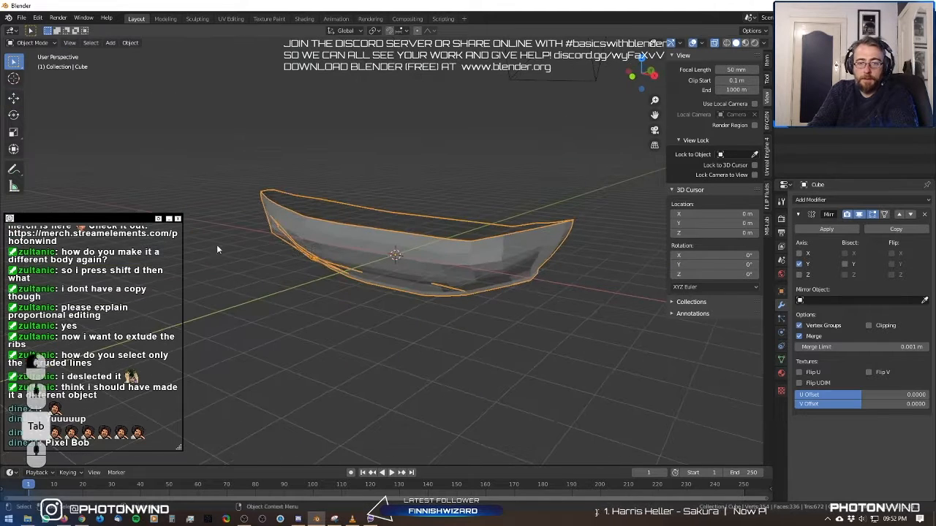
pyautogui.click(726, 43)
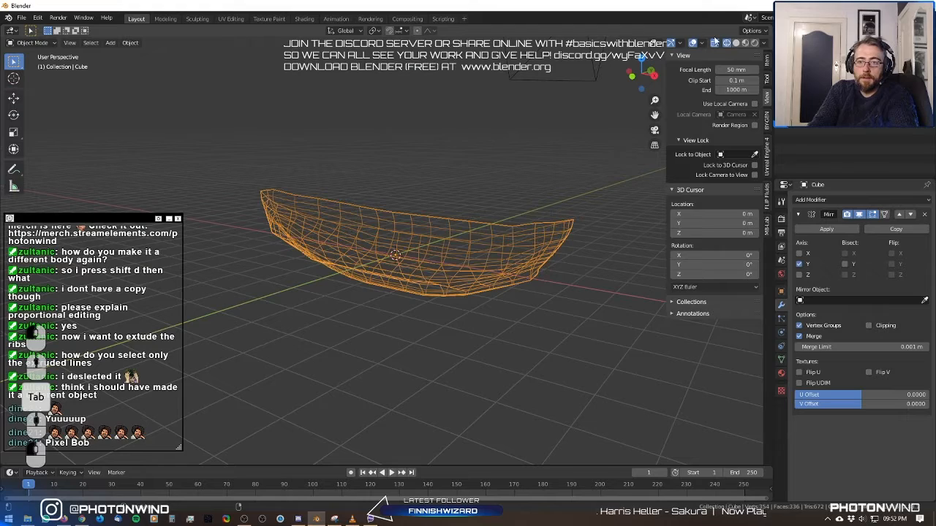
pyautogui.click(735, 43)
pyautogui.moveTo(467, 176)
pyautogui.mouseDown(button='middle')
pyautogui.moveTo(426, 165)
pyautogui.moveTo(520, 147)
pyautogui.moveTo(484, 177)
pyautogui.moveTo(497, 219)
pyautogui.mouseUp(button='middle')
pyautogui.press('Tab')
pyautogui.press('Tab')
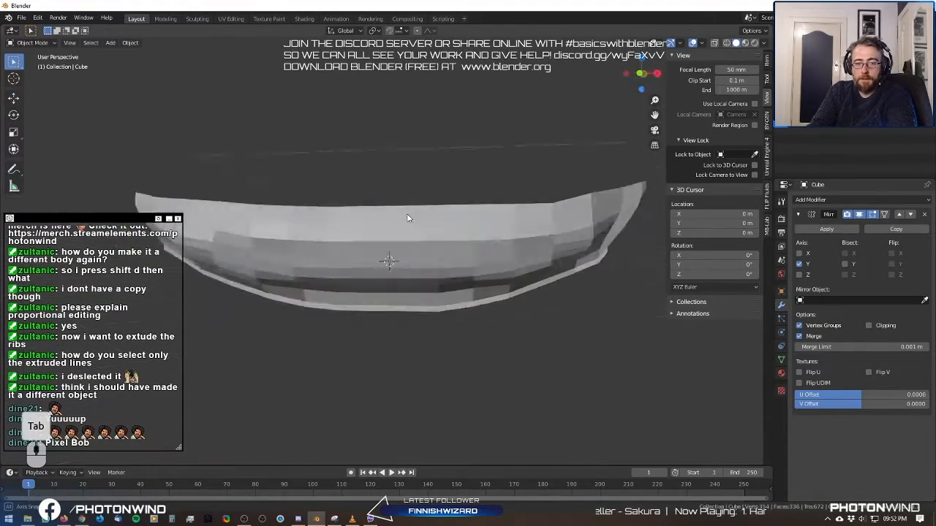
# Circle-select the hull's side vertices in Edit Mode, leaving out the keel strip and the outermost end columns.
pyautogui.press('Tab')
pyautogui.moveTo(408, 218)
pyautogui.mouseDown(button='middle')
pyautogui.moveTo(394, 217)
pyautogui.moveTo(405, 220)
pyautogui.mouseUp(button='middle')
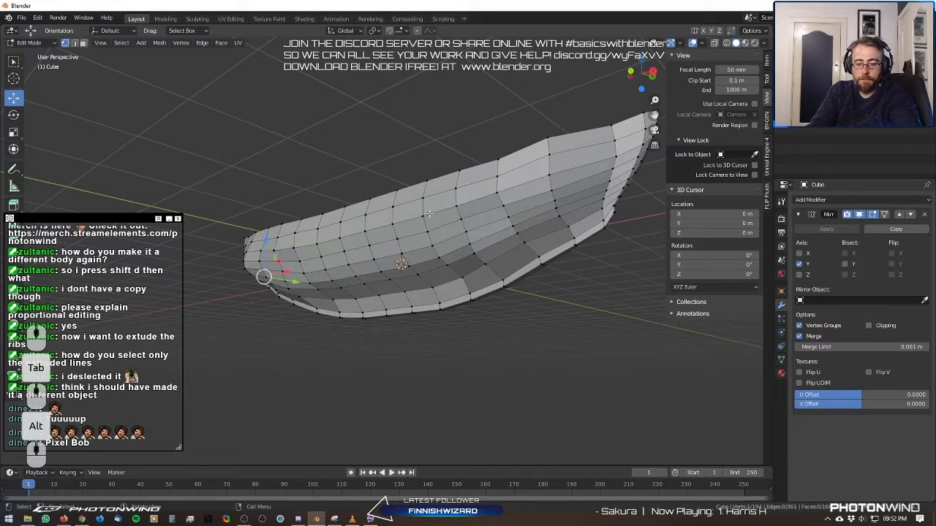
pyautogui.press('c')
pyautogui.moveTo(599, 136)
pyautogui.mouseDown()
pyautogui.moveTo(605, 165)
pyautogui.moveTo(512, 185)
pyautogui.mouseUp()
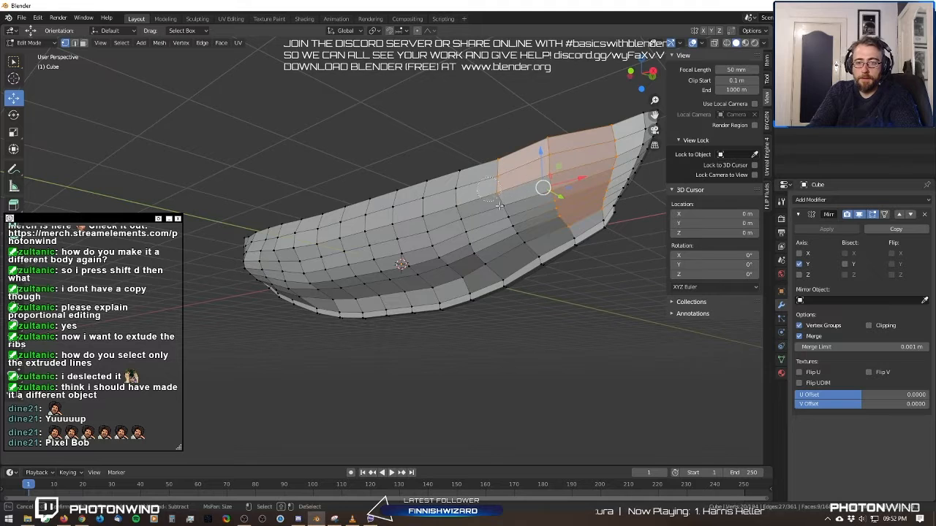
pyautogui.moveTo(421, 285); pyautogui.dragTo(495, 224)
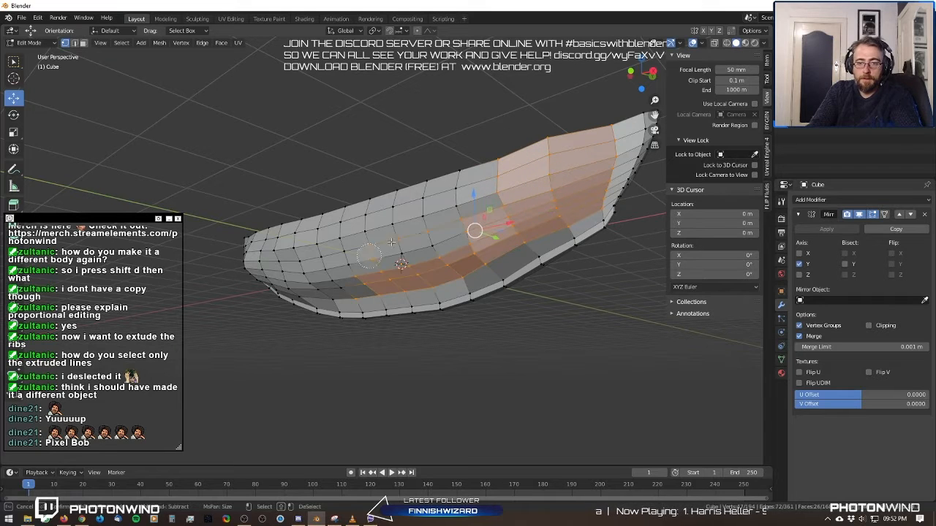
pyautogui.scroll(-6, 431, 211)
pyautogui.moveTo(441, 191)
pyautogui.mouseDown()
pyautogui.moveTo(469, 177)
pyautogui.moveTo(355, 188)
pyautogui.mouseUp()
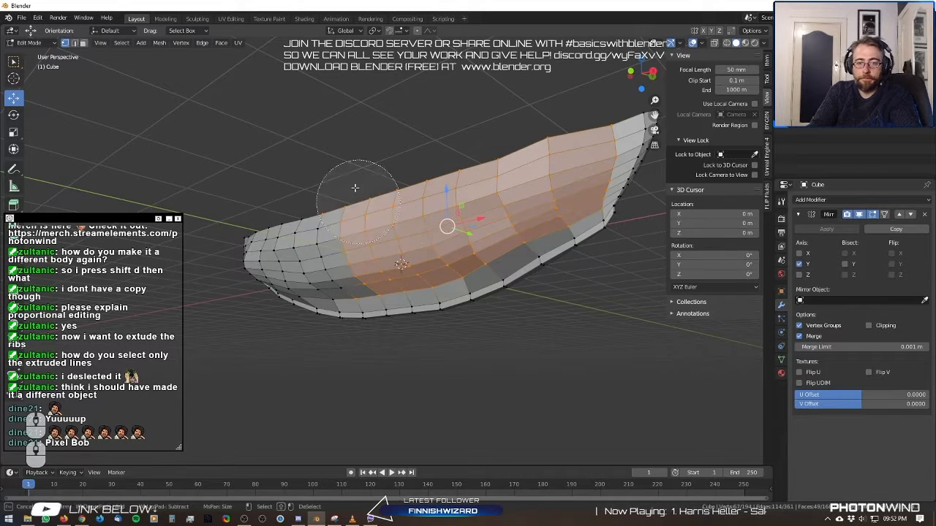
pyautogui.rightClick(354, 187)
pyautogui.moveTo(259, 138); pyautogui.dragTo(342, 148, button='middle')
pyautogui.press('c')
pyautogui.moveTo(363, 197)
pyautogui.mouseDown()
pyautogui.moveTo(285, 209)
pyautogui.moveTo(323, 257)
pyautogui.mouseUp()
pyautogui.moveTo(228, 228); pyautogui.dragTo(191, 211)
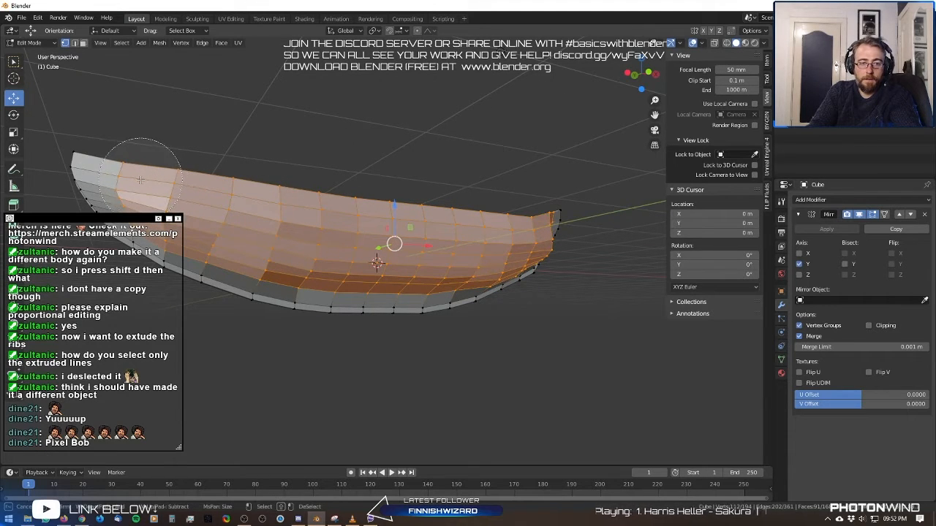
pyautogui.rightClick(226, 126)
# Apply Smooth Vertices to the selected hull side to even out its surface.
pyautogui.moveTo(259, 127)
pyautogui.mouseDown(button='middle')
pyautogui.moveTo(167, 157)
pyautogui.moveTo(256, 156)
pyautogui.mouseUp(button='middle')
pyautogui.press('space')
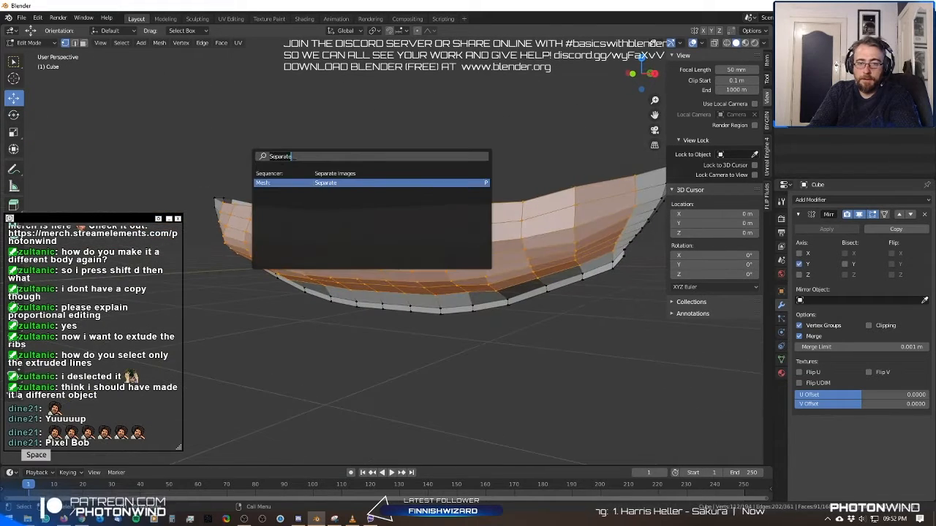
pyautogui.write('smoo')
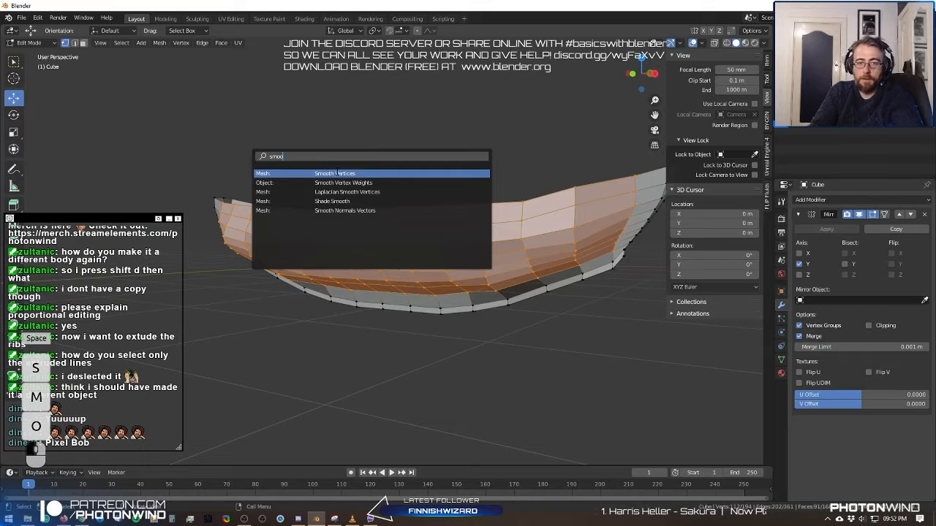
pyautogui.press('Return')
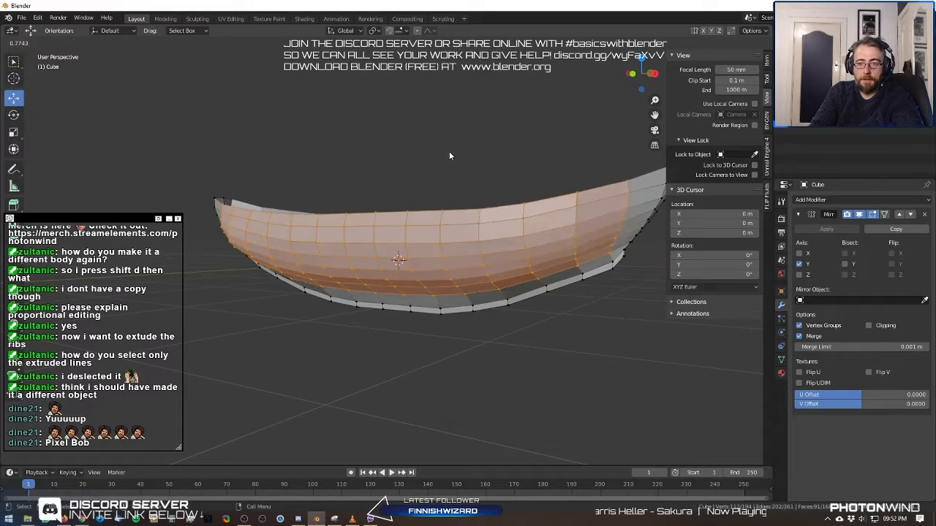
pyautogui.click(509, 136)
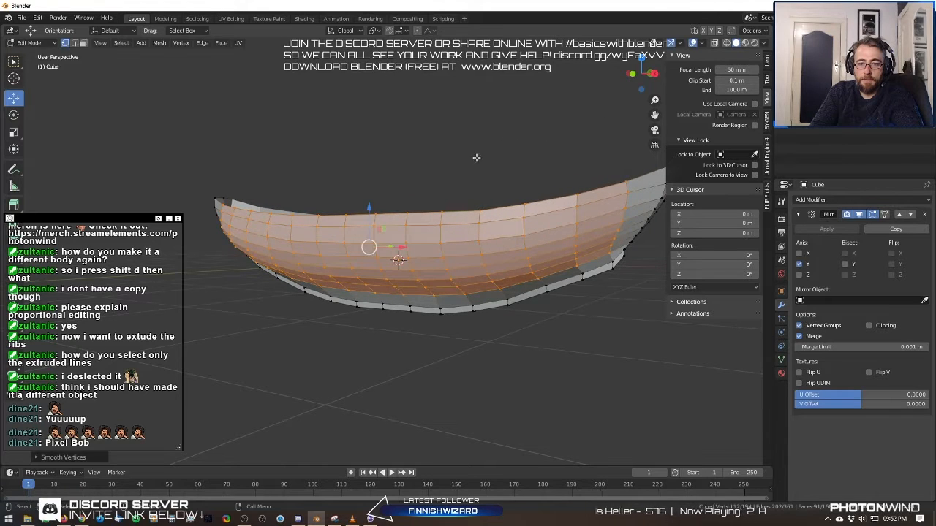
# In top view, move the kinked keel-edge vertex near the hull's +X end along Y toward the centre line.
pyautogui.moveTo(476, 156); pyautogui.dragTo(560, 268, button='middle')
pyautogui.press('Tab')
pyautogui.press('KP_7')
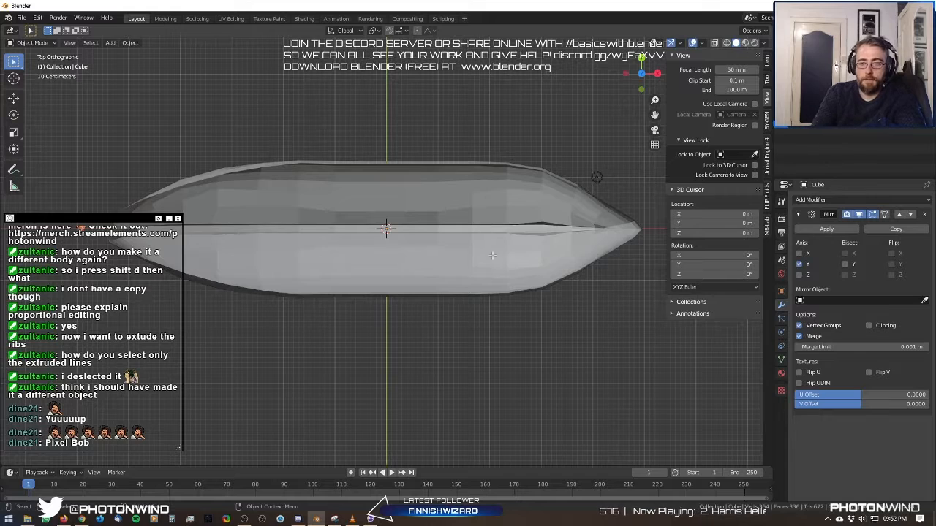
pyautogui.press('Tab')
pyautogui.keyDown('shift'); pyautogui.moveTo(493, 257); pyautogui.dragTo(362, 255, button='middle'); pyautogui.keyUp('shift')
pyautogui.scroll(4, 365, 254)
pyautogui.scroll(2, 422, 204)
pyautogui.click(394, 154)
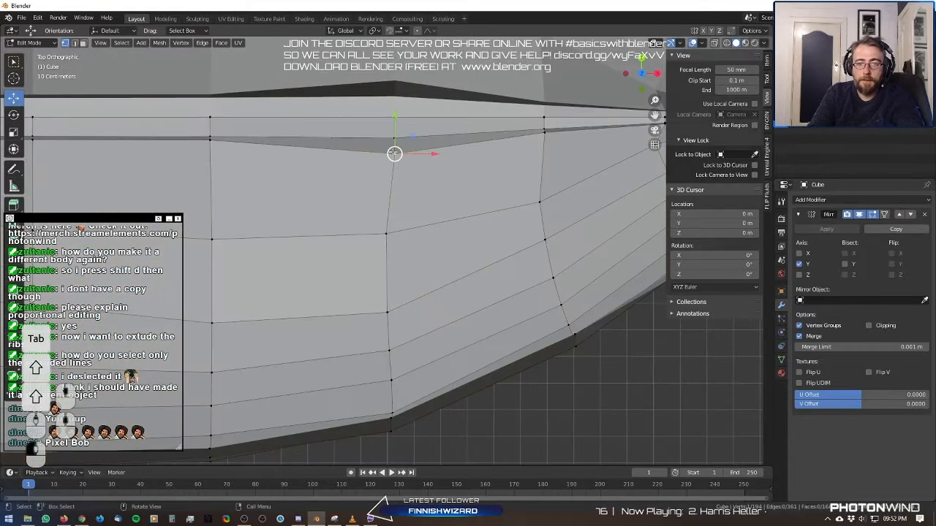
pyautogui.moveTo(396, 128); pyautogui.dragTo(403, 156)
# Box-select the two keel-edge vertices at that kink and nudge them along Y into line with their neighbours.
pyautogui.press('a')
pyautogui.press('a')
pyautogui.press('b')
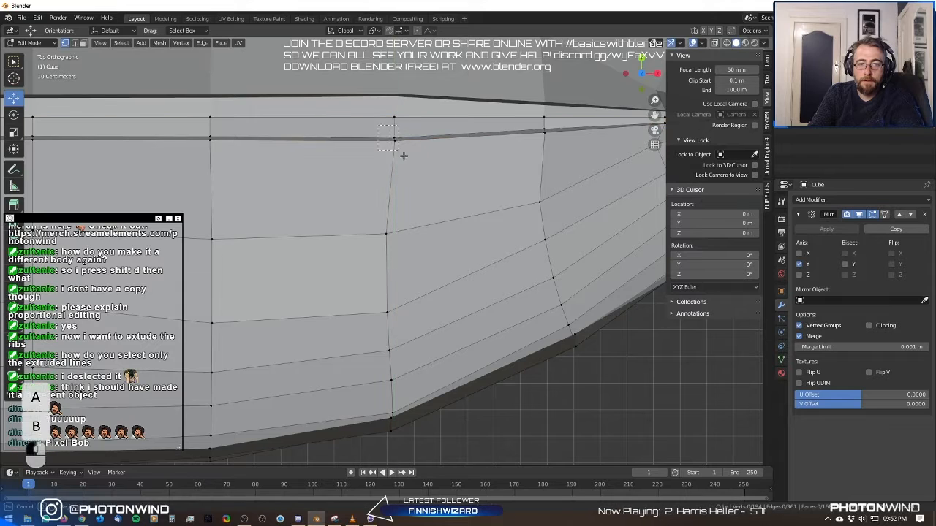
pyautogui.moveTo(395, 107); pyautogui.dragTo(394, 103)
pyautogui.press('a')
pyautogui.press('a')
pyautogui.press('b')
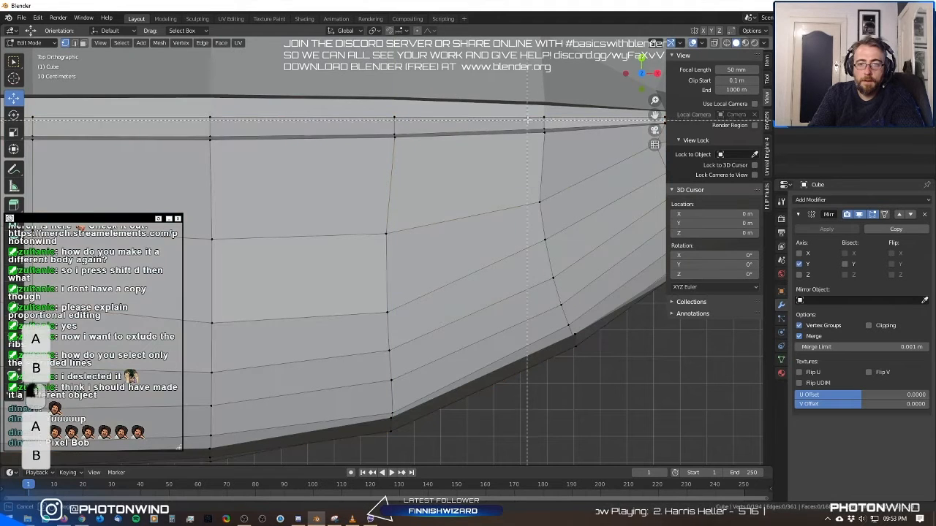
pyautogui.moveTo(534, 123); pyautogui.dragTo(558, 143)
pyautogui.press('a')
pyautogui.press('a')
pyautogui.press('b')
pyautogui.moveTo(379, 126); pyautogui.dragTo(424, 137)
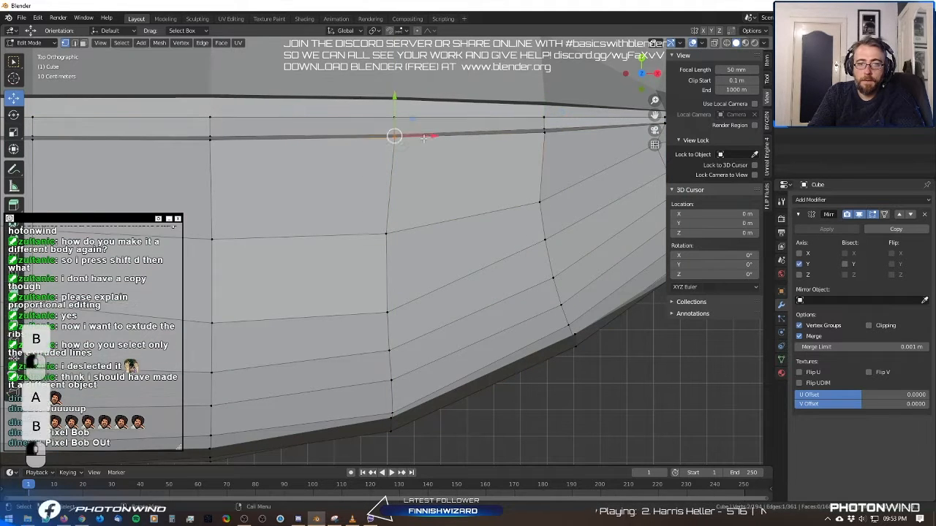
pyautogui.moveTo(394, 99); pyautogui.dragTo(395, 98)
# At the hull's −X end, move the keel-edge vertices at the foot of the stem along Y toward the centre line.
pyautogui.scroll(-3, 397, 101)
pyautogui.keyDown('shift'); pyautogui.moveTo(397, 101); pyautogui.dragTo(528, 138, button='middle'); pyautogui.keyUp('shift')
pyautogui.scroll(-4, 409, 176)
pyautogui.keyDown('shift'); pyautogui.moveTo(223, 229); pyautogui.dragTo(357, 250, button='middle'); pyautogui.keyUp('shift')
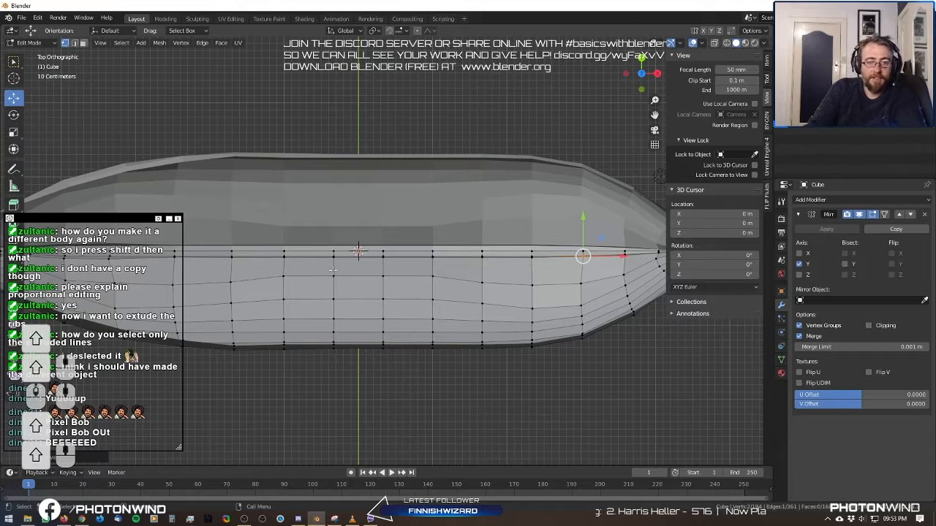
pyautogui.keyDown('shift'); pyautogui.moveTo(351, 285); pyautogui.dragTo(598, 281, button='middle'); pyautogui.keyUp('shift')
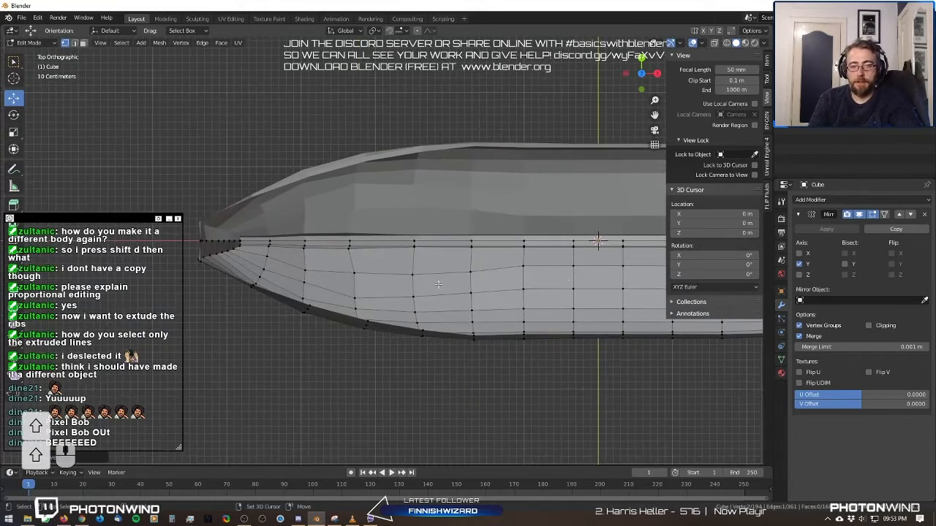
pyautogui.keyDown('shift'); pyautogui.moveTo(223, 275); pyautogui.dragTo(399, 282, button='middle'); pyautogui.keyUp('shift')
pyautogui.scroll(3, 294, 272)
pyautogui.scroll(4, 393, 275)
pyautogui.press('a')
pyautogui.press('a')
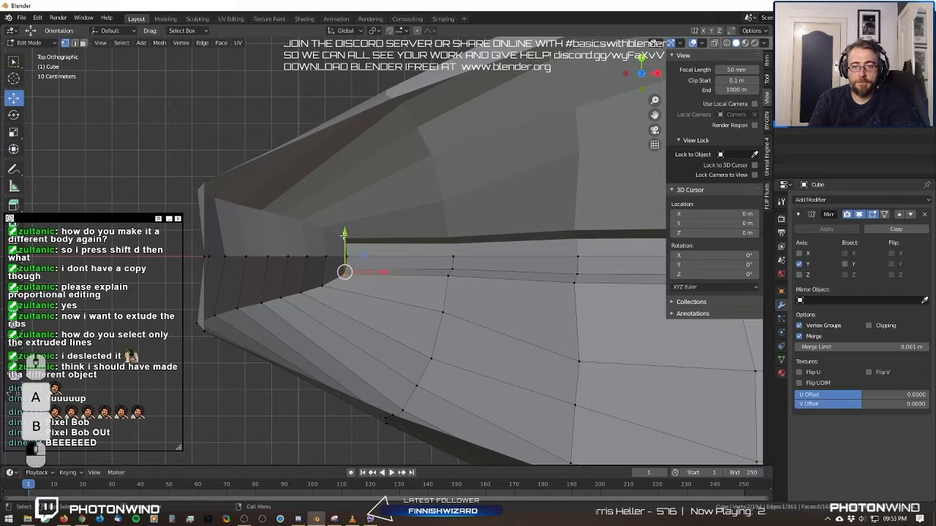
pyautogui.moveTo(343, 234); pyautogui.dragTo(332, 294)
pyautogui.moveTo(323, 252); pyautogui.dragTo(322, 246)
# Box-select the next vertices up the −X stem edge one at a time and move each along Y toward the centre.
pyautogui.press('a')
pyautogui.press('a')
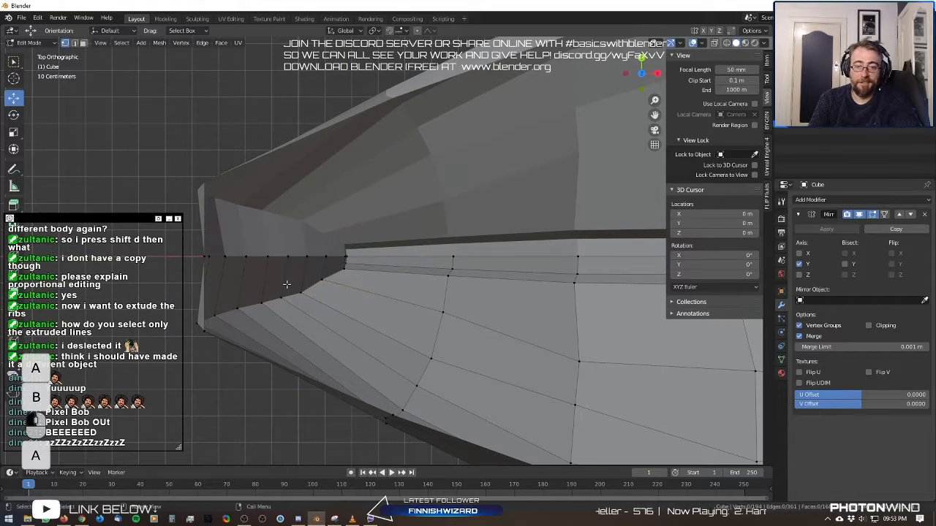
pyautogui.moveTo(288, 284); pyautogui.dragTo(311, 298)
pyautogui.moveTo(302, 261); pyautogui.dragTo(281, 258)
pyautogui.press('a')
pyautogui.press('a')
pyautogui.press('b')
pyautogui.press('a')
pyautogui.press('a')
pyautogui.press('b')
pyautogui.moveTo(274, 290); pyautogui.dragTo(286, 301)
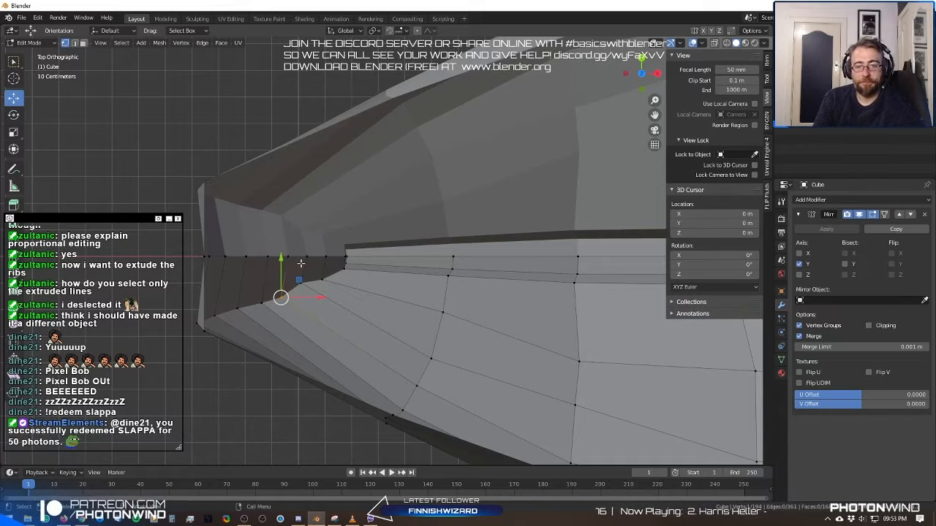
pyautogui.moveTo(280, 259); pyautogui.dragTo(280, 243)
pyautogui.press('b')
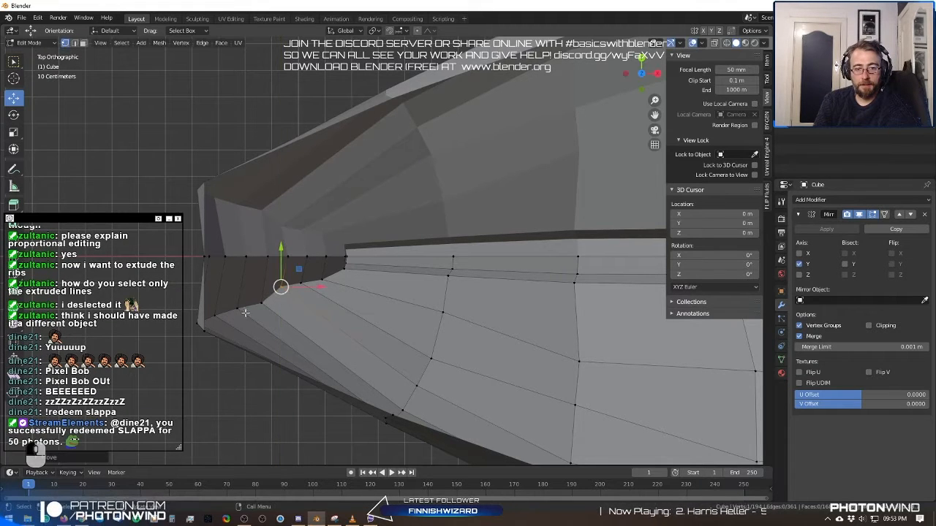
pyautogui.moveTo(246, 313); pyautogui.dragTo(238, 255)
pyautogui.hotkey('ctrl', 'alt', '1')
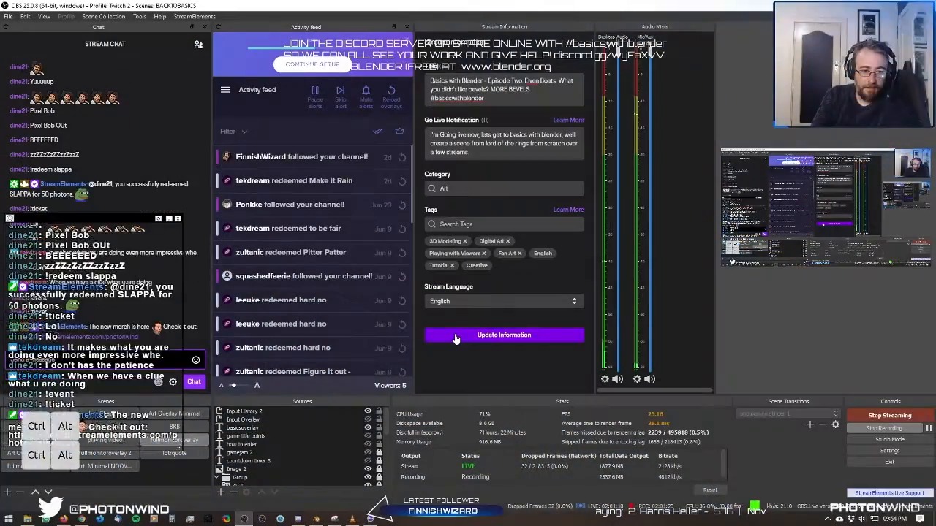
pyautogui.click(316, 520)
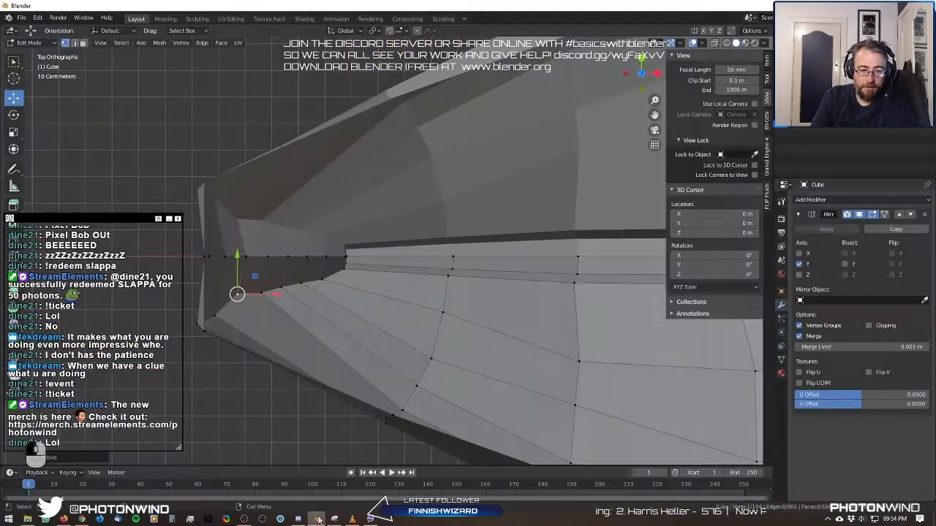
# View the −X stem from its end and move its middle edge vertices along Y to narrow the strip evenly.
pyautogui.moveTo(363, 382); pyautogui.dragTo(395, 300, button='middle')
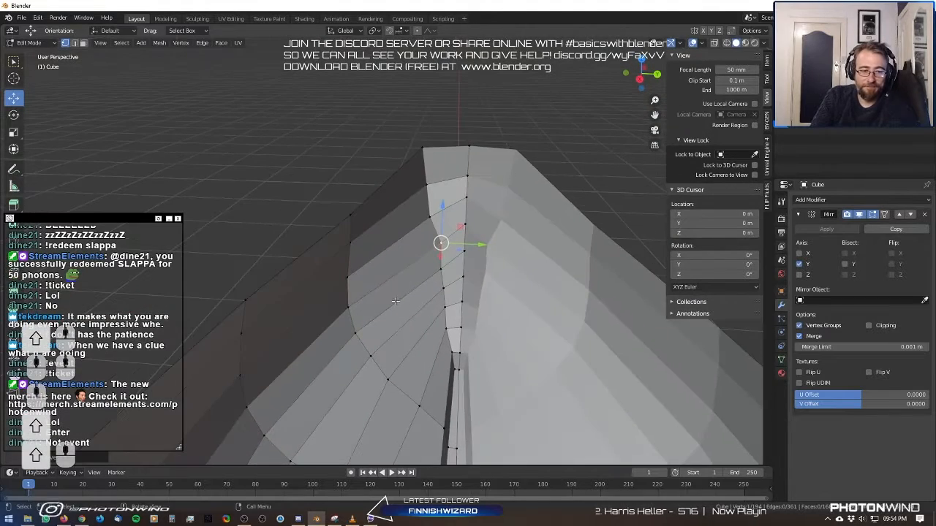
pyautogui.scroll(1, 428, 301)
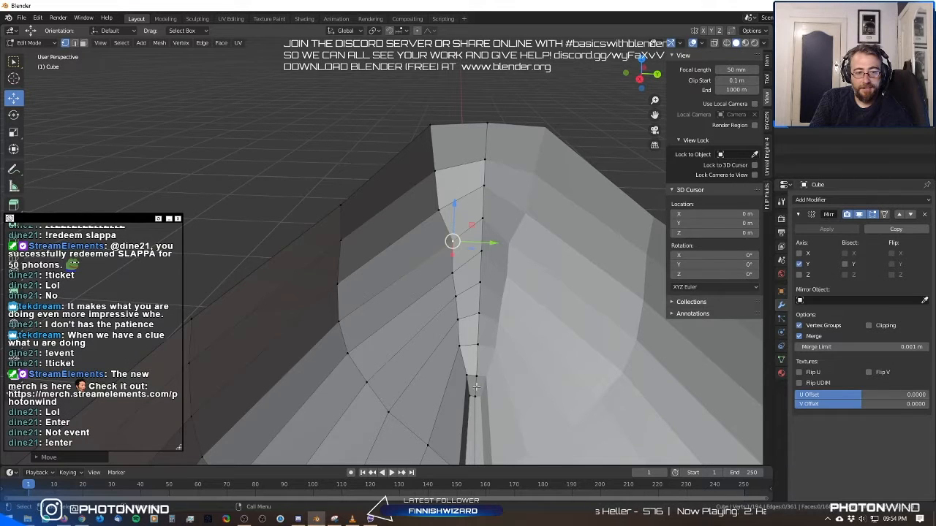
pyautogui.moveTo(496, 344); pyautogui.dragTo(498, 275)
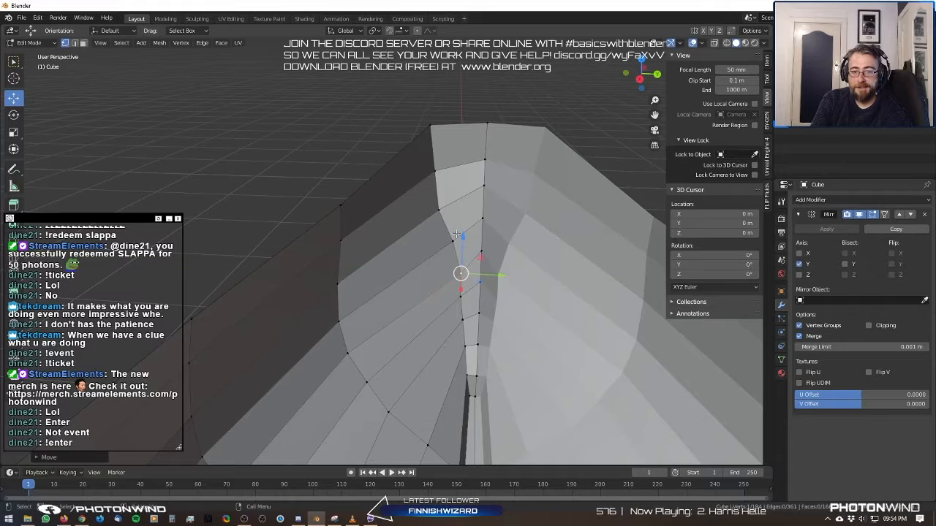
pyautogui.moveTo(471, 212); pyautogui.dragTo(501, 243)
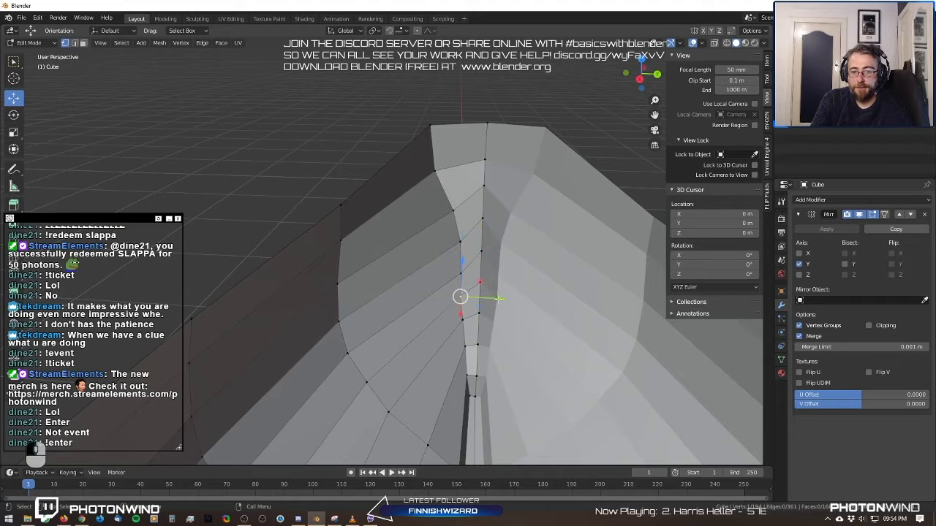
pyautogui.moveTo(497, 299); pyautogui.dragTo(505, 318)
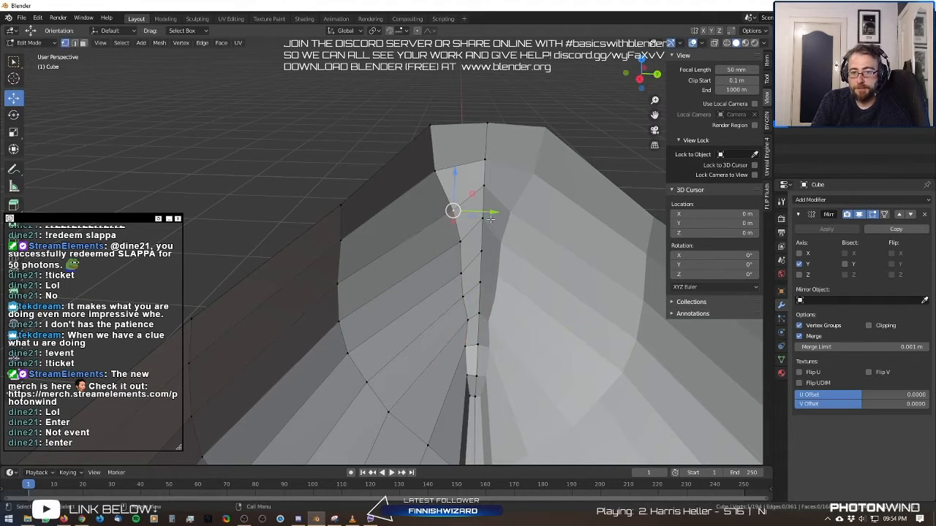
# Move the upper edge vertices of the −X stem along Y toward the centre line up to the rim.
pyautogui.moveTo(490, 218); pyautogui.dragTo(496, 205)
pyautogui.moveTo(475, 173); pyautogui.dragTo(501, 171)
pyautogui.moveTo(465, 128); pyautogui.dragTo(497, 137)
pyautogui.scroll(-5, 496, 137)
pyautogui.moveTo(493, 146); pyautogui.dragTo(303, 238, button='middle')
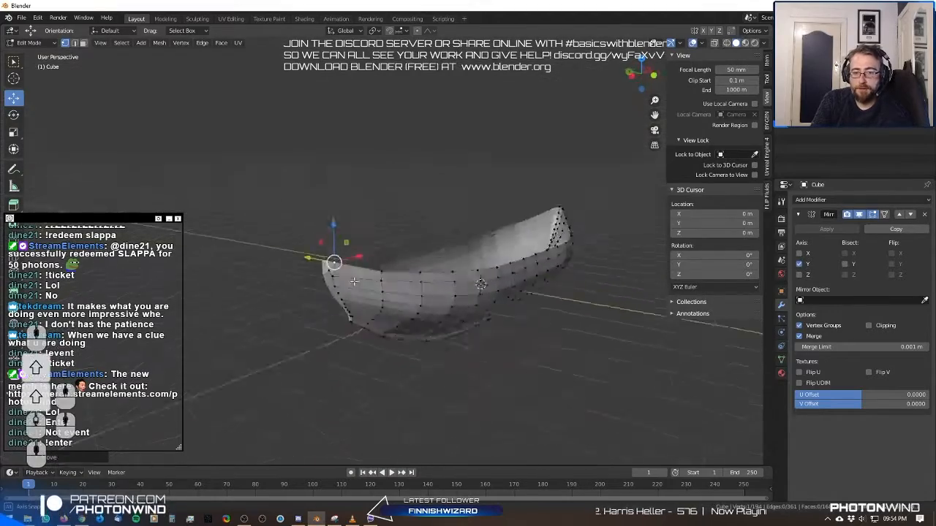
# Examine the narrowed stem, the keel edge and the hull's underside for uneven areas.
pyautogui.scroll(4, 314, 241)
pyautogui.moveTo(410, 266); pyautogui.dragTo(395, 252, button='middle')
pyautogui.keyDown('shift'); pyautogui.moveTo(431, 249); pyautogui.dragTo(414, 369, button='middle'); pyautogui.keyUp('shift')
pyautogui.click(422, 352)
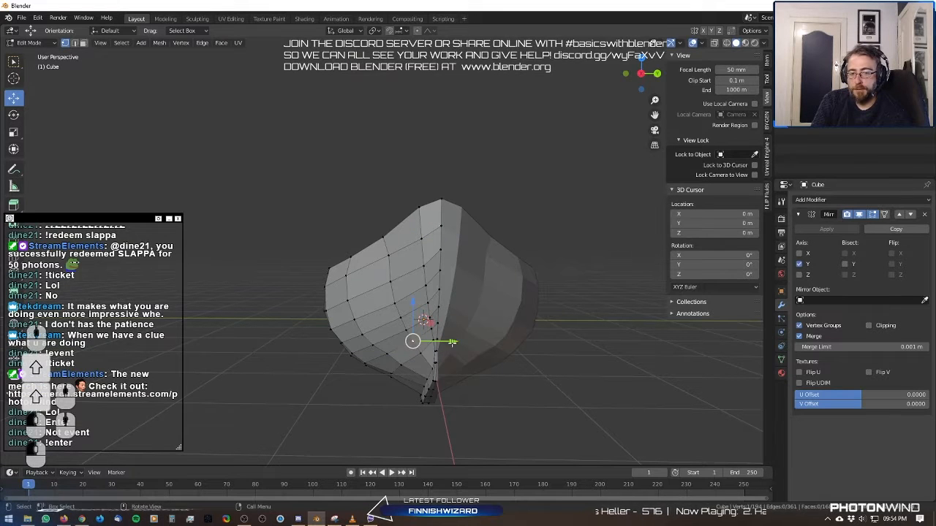
pyautogui.press('Tab')
pyautogui.moveTo(436, 338); pyautogui.dragTo(461, 227, button='middle')
pyautogui.press('Tab')
pyautogui.moveTo(358, 278); pyautogui.dragTo(430, 283, button='middle')
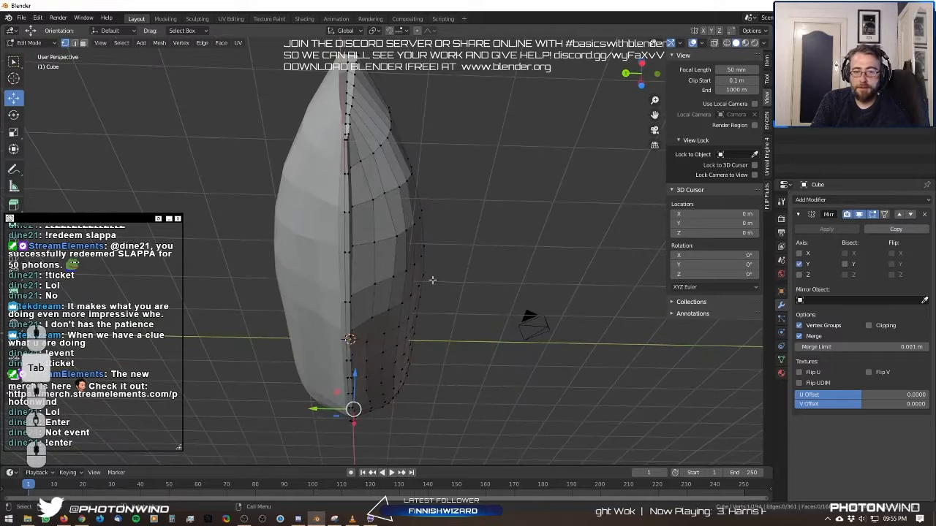
# Nudge individual vertices in the underside rows beside the keel, between the stem and midship, to even out the faces.
pyautogui.scroll(-1, 437, 265)
pyautogui.keyDown('shift'); pyautogui.moveTo(441, 252); pyautogui.dragTo(478, 288, button='middle'); pyautogui.keyUp('shift')
pyautogui.scroll(1, 465, 267)
pyautogui.click(444, 245)
pyautogui.moveTo(444, 246); pyautogui.dragTo(437, 267, button='middle')
pyautogui.scroll(2, 442, 272)
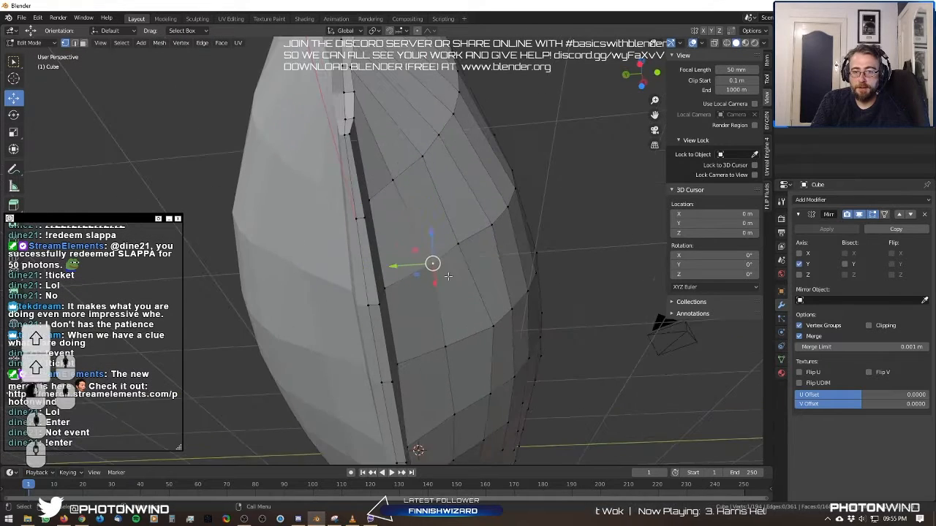
pyautogui.press('g')
pyautogui.click(437, 282)
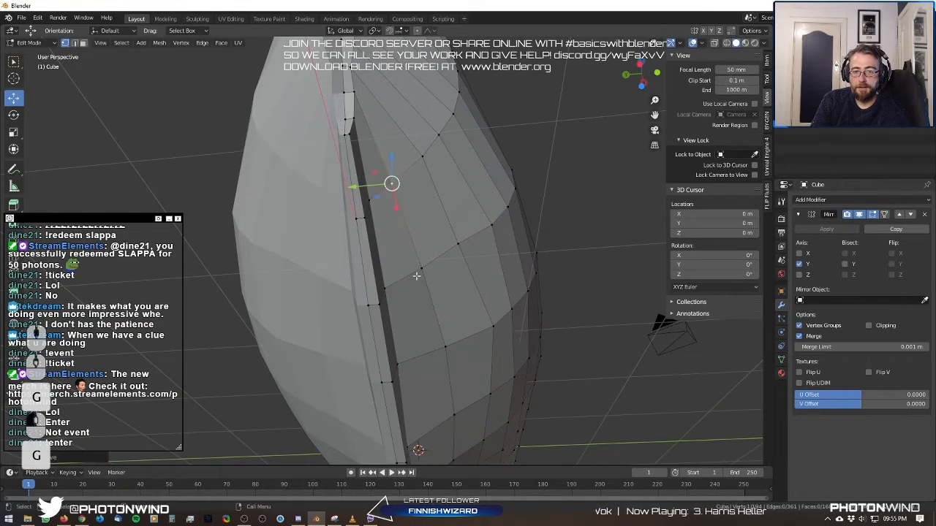
pyautogui.press('g')
pyautogui.click(449, 301)
pyautogui.click(458, 250)
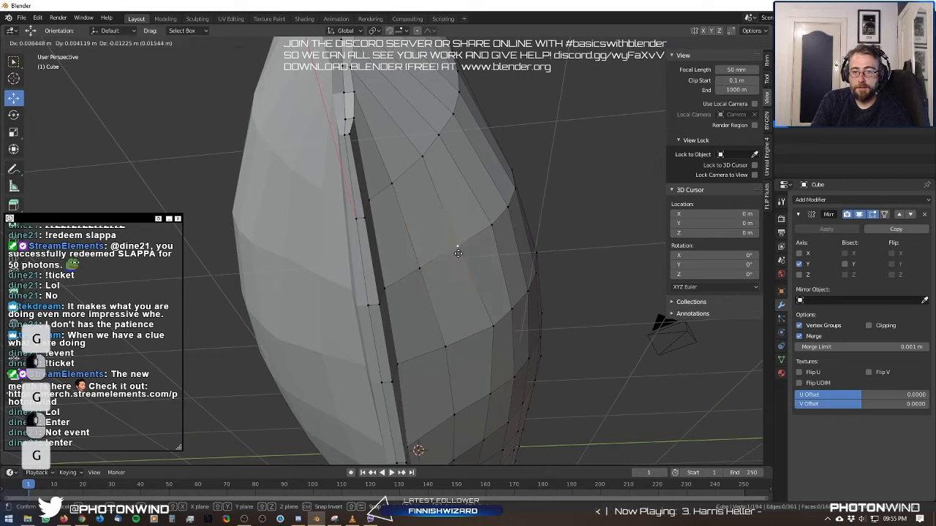
pyautogui.press('g')
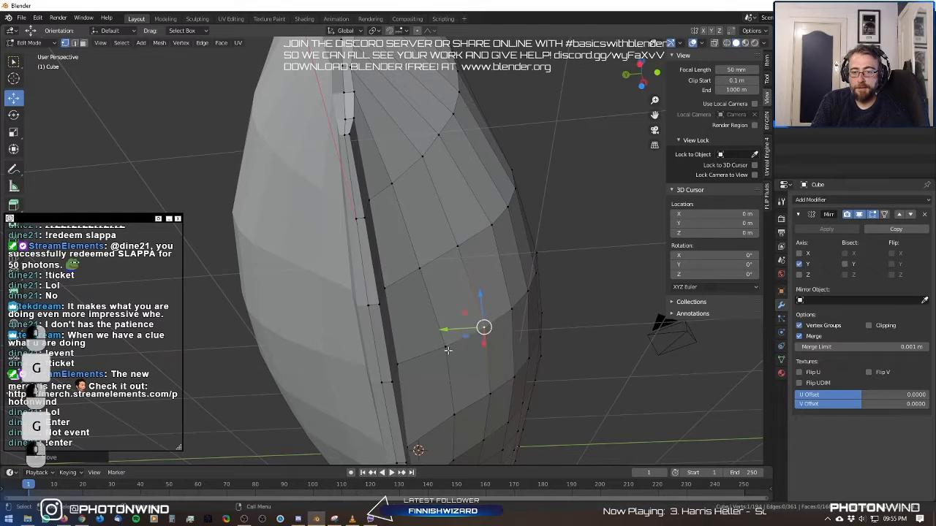
pyautogui.click(438, 344)
# Move the next two underside vertices near midship slightly so their rows follow the hull's curve.
pyautogui.keyDown('shift'); pyautogui.moveTo(438, 345); pyautogui.dragTo(407, 234, button='middle'); pyautogui.keyUp('shift')
pyautogui.click(425, 287)
pyautogui.press('g')
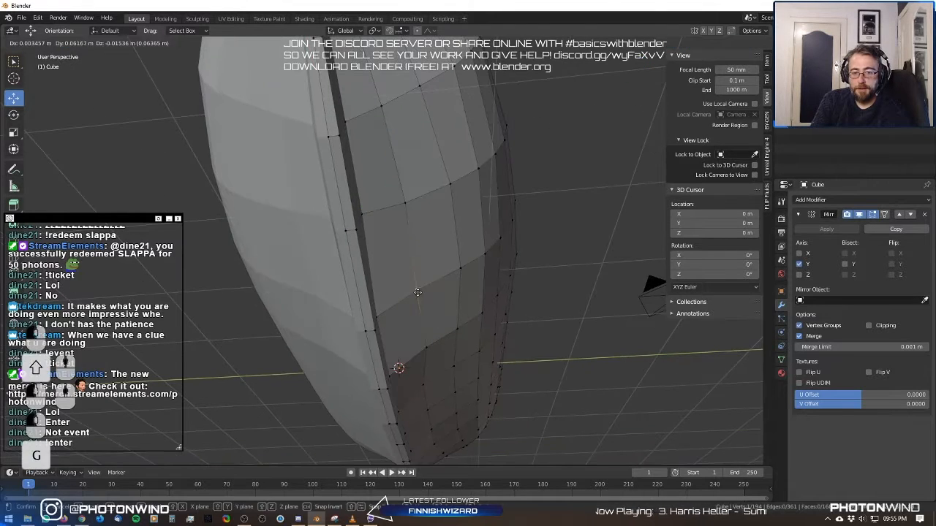
pyautogui.click(417, 290)
pyautogui.click(460, 269)
pyautogui.press('g')
pyautogui.click(458, 273)
# Shift the next underside vertex beside the keel past midship and try adjusting its outer neighbour.
pyautogui.keyDown('shift'); pyautogui.moveTo(447, 325); pyautogui.dragTo(387, 280, button='middle'); pyautogui.keyUp('shift')
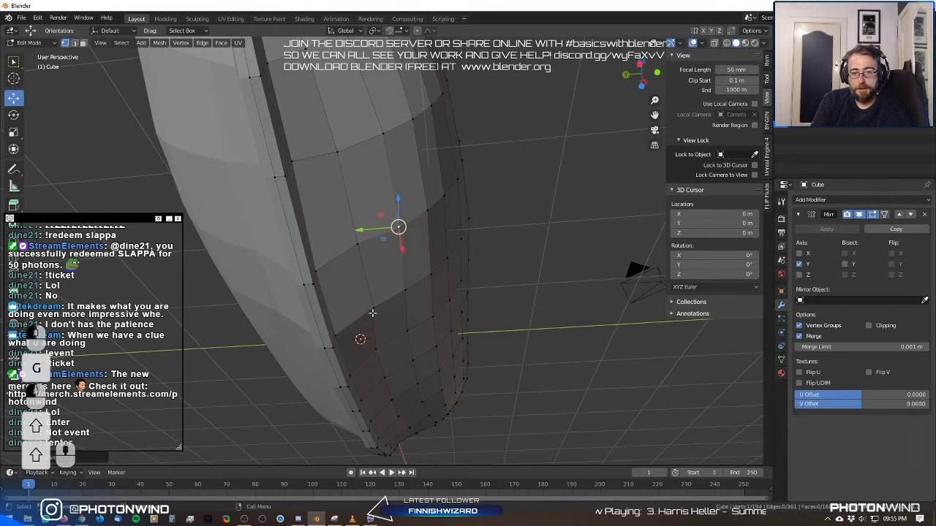
pyautogui.click(373, 313)
pyautogui.press('g')
pyautogui.click(372, 308)
pyautogui.click(407, 293)
pyautogui.press('g')
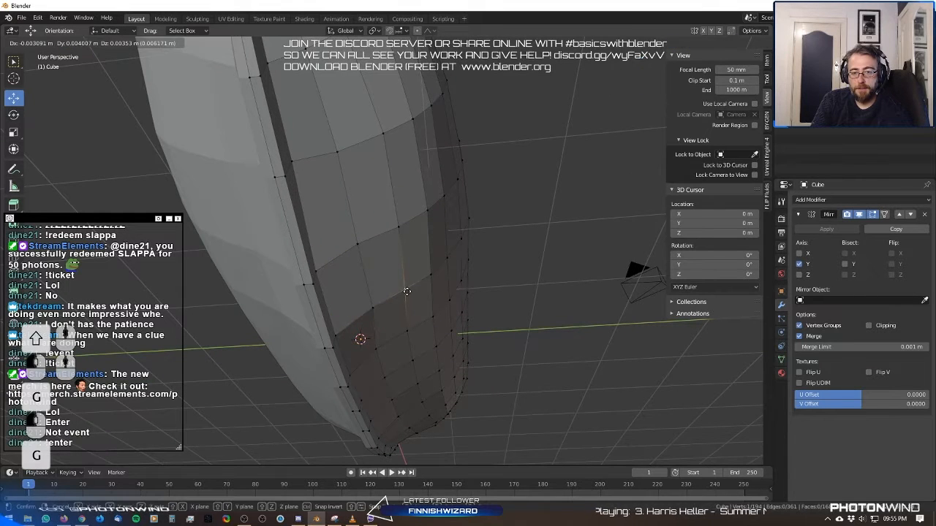
pyautogui.rightClick(408, 292)
# Apply smooth shading to the whole hull in Object Mode.
pyautogui.moveTo(408, 292); pyautogui.dragTo(412, 340, button='middle')
pyautogui.scroll(-5, 321, 326)
pyautogui.moveTo(359, 327); pyautogui.dragTo(324, 327, button='middle')
pyautogui.press('Tab')
pyautogui.rightClick(412, 238)
pyautogui.click(386, 229)
pyautogui.moveTo(387, 231); pyautogui.dragTo(433, 265, button='middle')
pyautogui.click(424, 256)
pyautogui.rightClick(424, 256)
pyautogui.click(426, 254)
# Flatten the edge loop beside the −X stem along Y and move it toward the centre line.
pyautogui.press('Tab')
pyautogui.keyDown('alt'); pyautogui.click(334, 207); pyautogui.keyUp('alt')
pyautogui.press('s')
pyautogui.press('y')
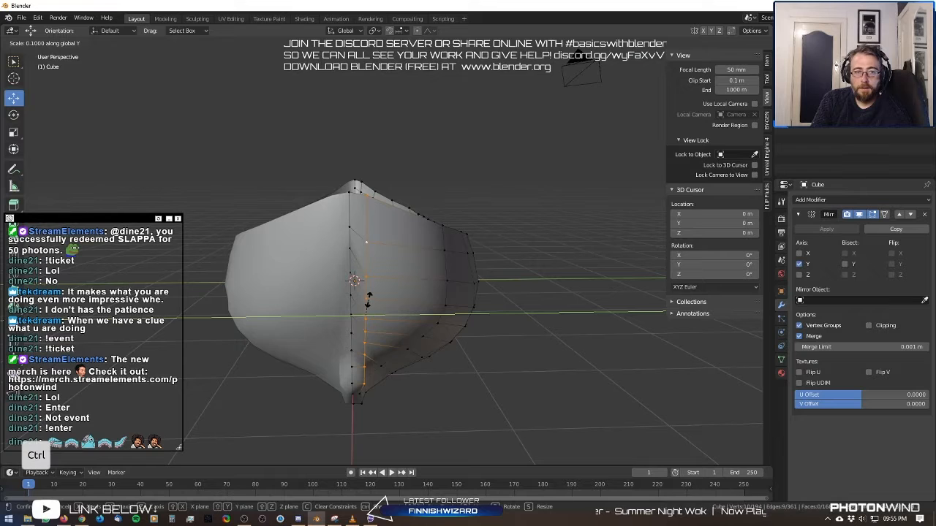
pyautogui.keyDown('ctrl'); pyautogui.click(367, 298); pyautogui.keyUp('ctrl')
pyautogui.moveTo(327, 316); pyautogui.dragTo(323, 312)
# Flatten the edge loop beside the +X stem along Y, move it toward the centre line, and return to Object Mode.
pyautogui.moveTo(521, 297); pyautogui.dragTo(362, 245, button='middle')
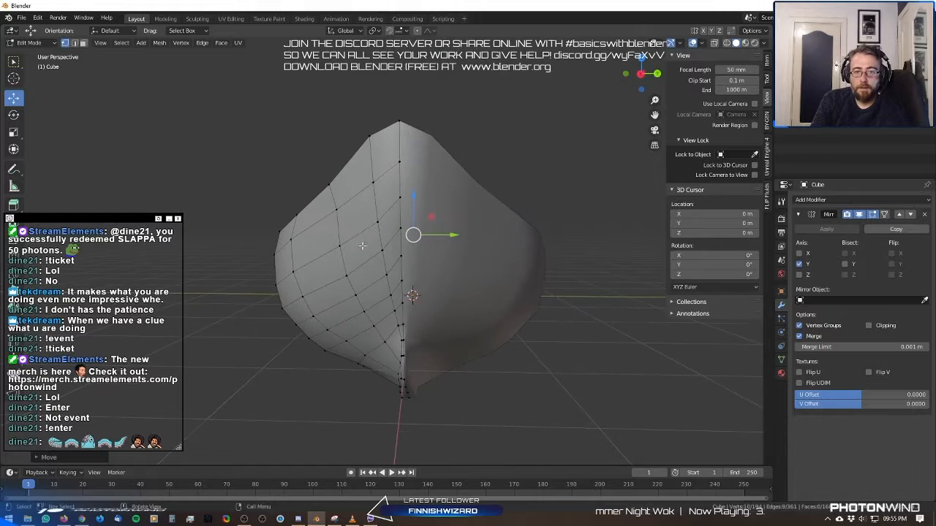
pyautogui.keyDown('alt'); pyautogui.click(378, 207); pyautogui.keyUp('alt')
pyautogui.press('s')
pyautogui.press('y')
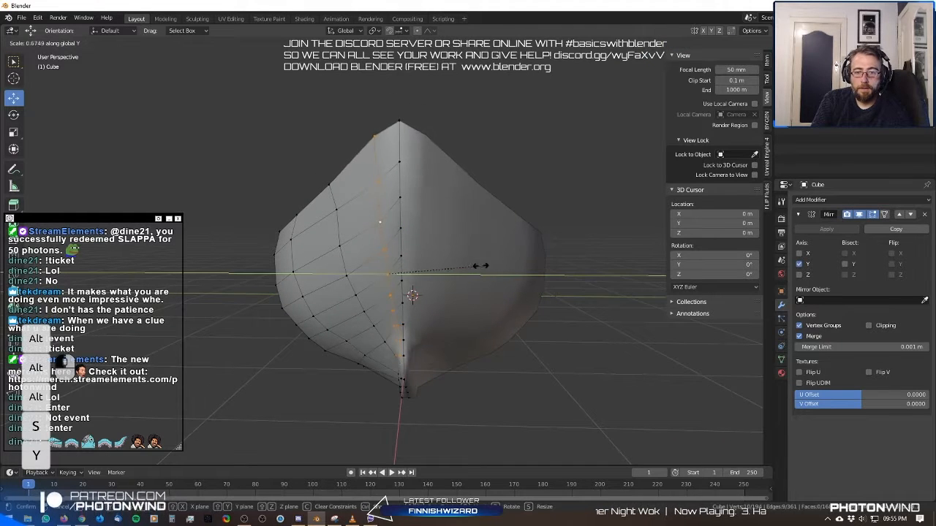
pyautogui.keyDown('ctrl'); pyautogui.click(408, 272); pyautogui.keyUp('ctrl')
pyautogui.moveTo(427, 275); pyautogui.dragTo(435, 273)
pyautogui.moveTo(398, 280); pyautogui.dragTo(360, 275, button='middle')
pyautogui.press('Tab')
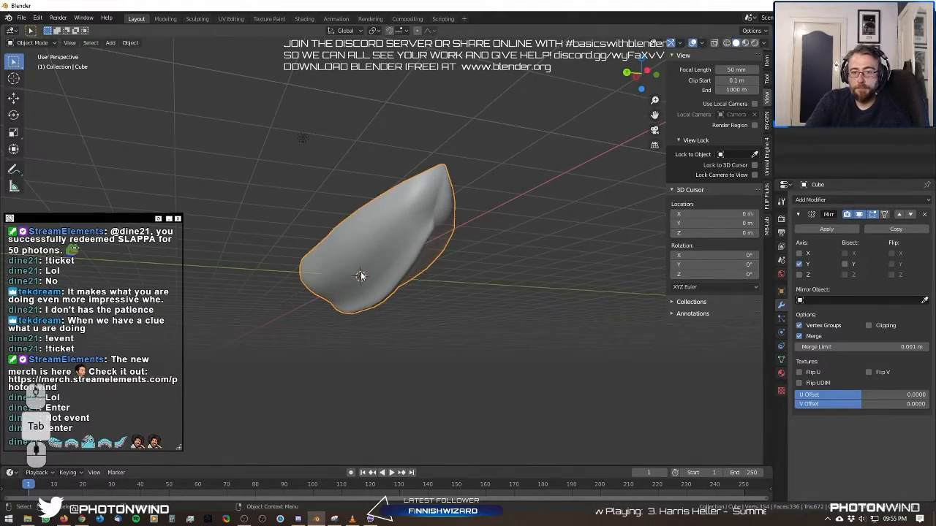
# In Edit Mode's right orthographic view, clear the selection, enable X-ray, and box-select all hull vertices below the origin's height.
pyautogui.press('KP_3')
pyautogui.press('Tab')
pyautogui.scroll(7, 362, 271)
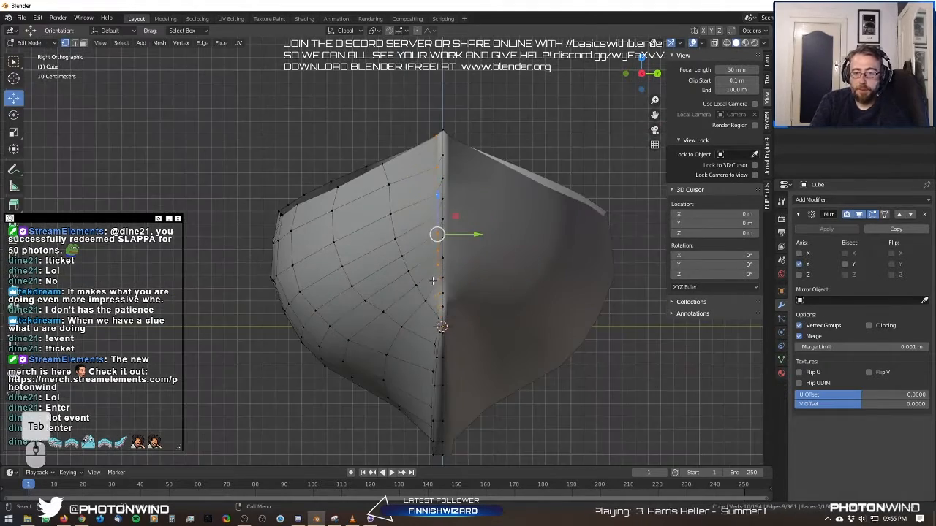
pyautogui.press('a')
pyautogui.press('a')
pyautogui.scroll(-3, 417, 282)
pyautogui.press('b')
pyautogui.rightClick(364, 341)
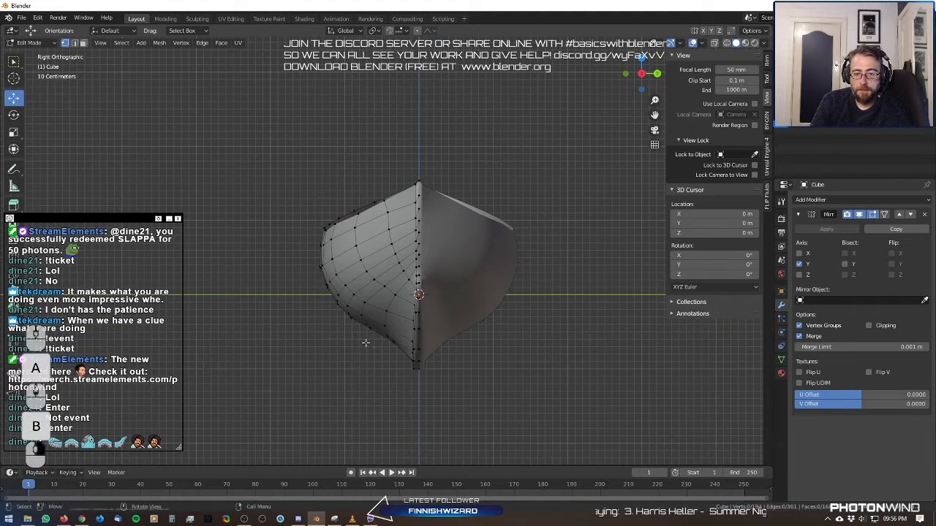
pyautogui.press('b')
pyautogui.rightClick(314, 294)
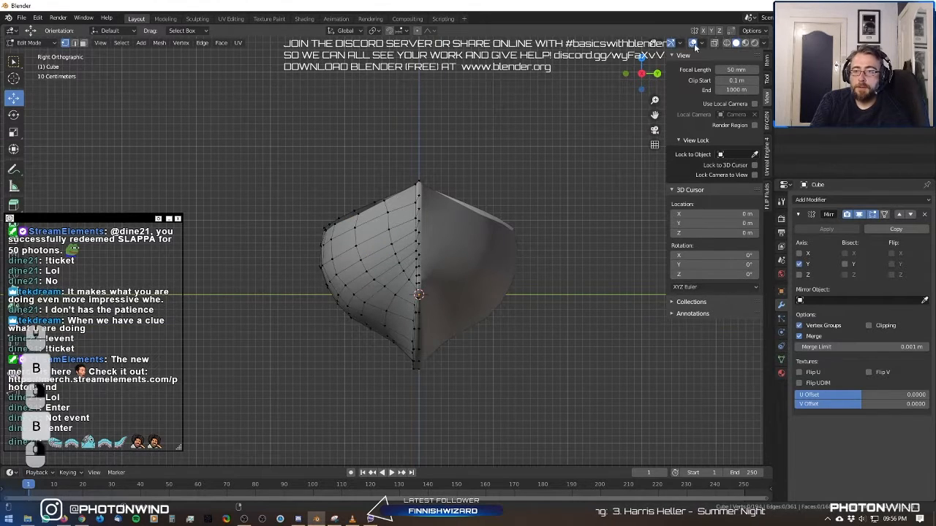
pyautogui.click(714, 43)
pyautogui.press('b')
pyautogui.moveTo(284, 292); pyautogui.dragTo(434, 369)
# Scale the selected lower hull vertices down along Z in front view and raise them about 0.35 m.
pyautogui.press('KP_1')
pyautogui.scroll(-2, 423, 335)
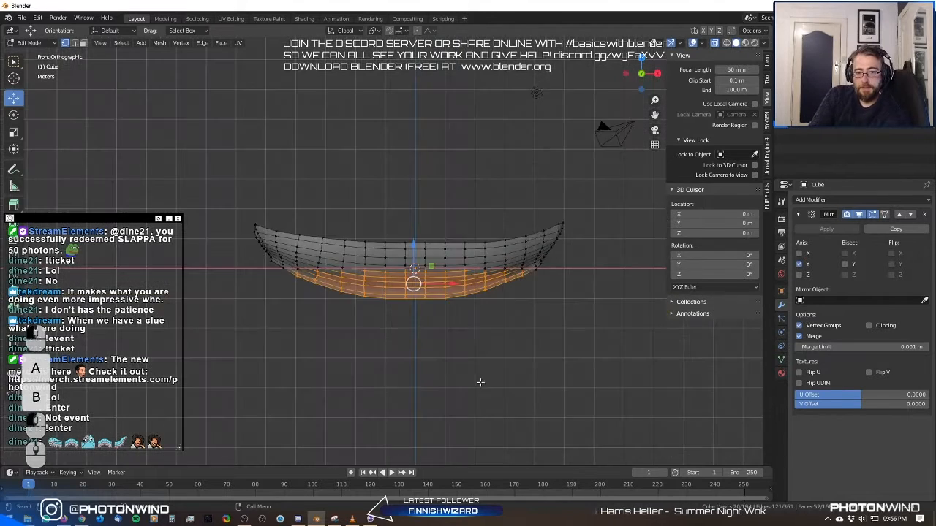
pyautogui.scroll(2, 481, 383)
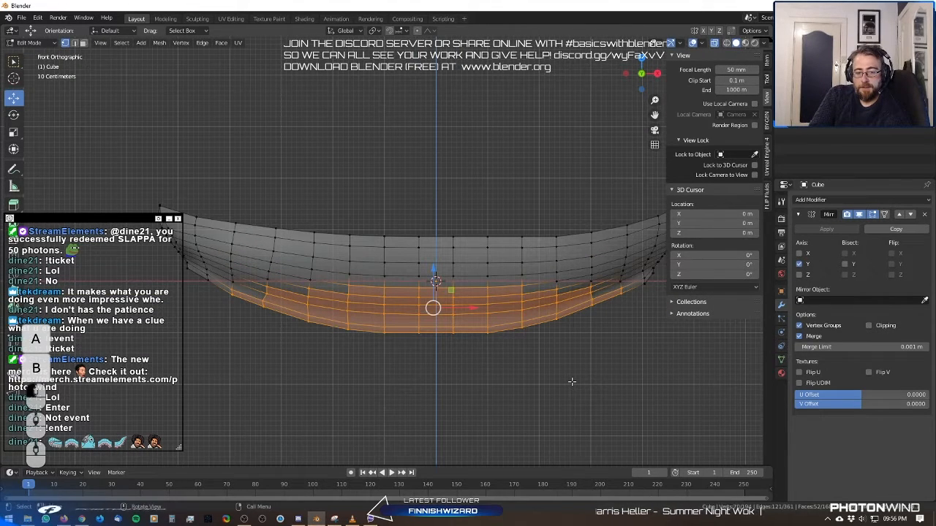
pyautogui.press('s')
pyautogui.press('z')
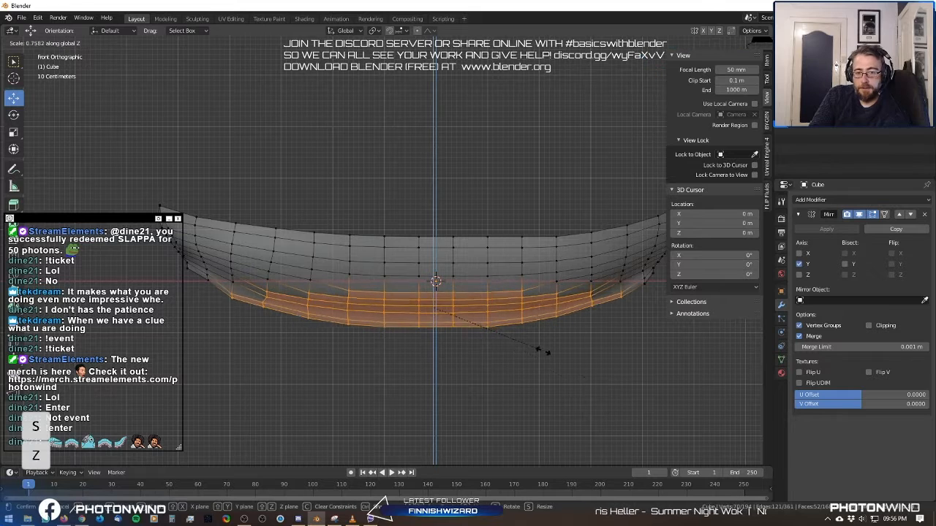
pyautogui.click(476, 317)
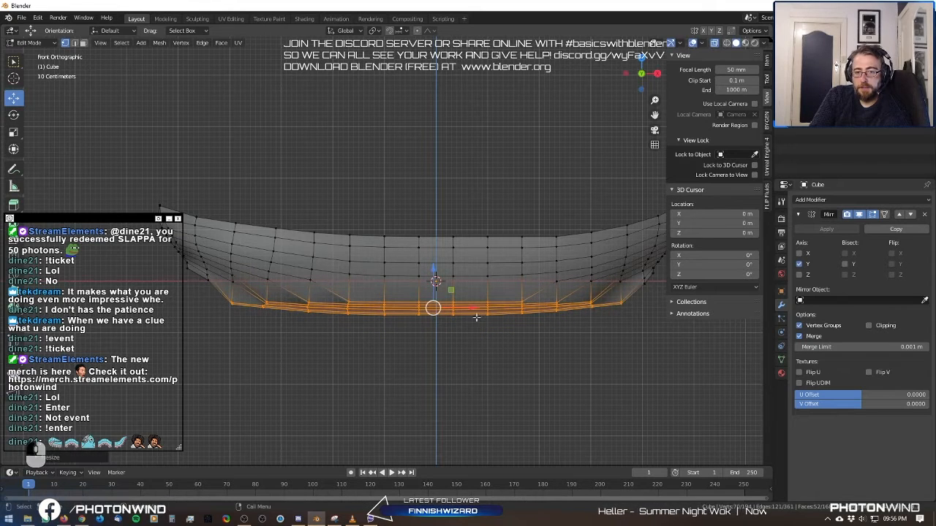
pyautogui.press('g')
pyautogui.press('z')
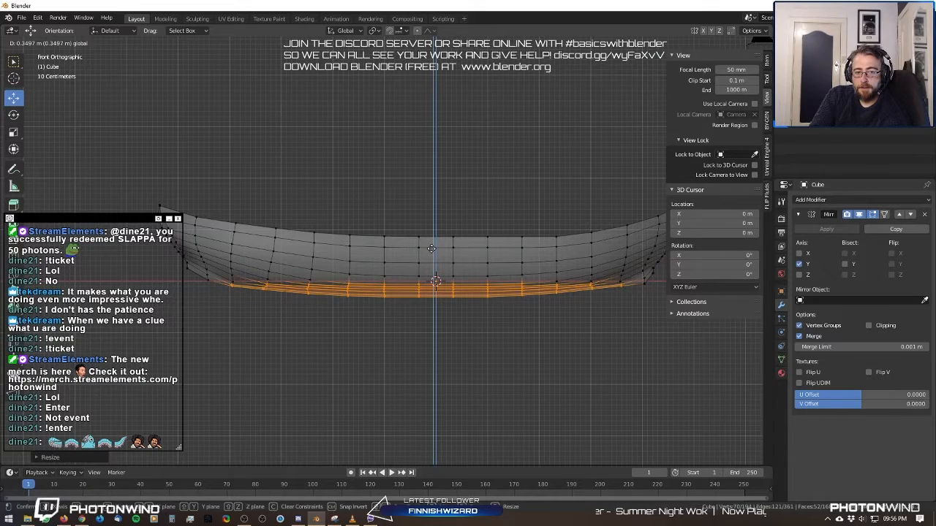
pyautogui.click(431, 249)
# Return to Object Mode, turn off X-ray, and inspect the flattened hull bottom inside and out.
pyautogui.press('Tab')
pyautogui.moveTo(432, 249); pyautogui.dragTo(592, 135, button='middle')
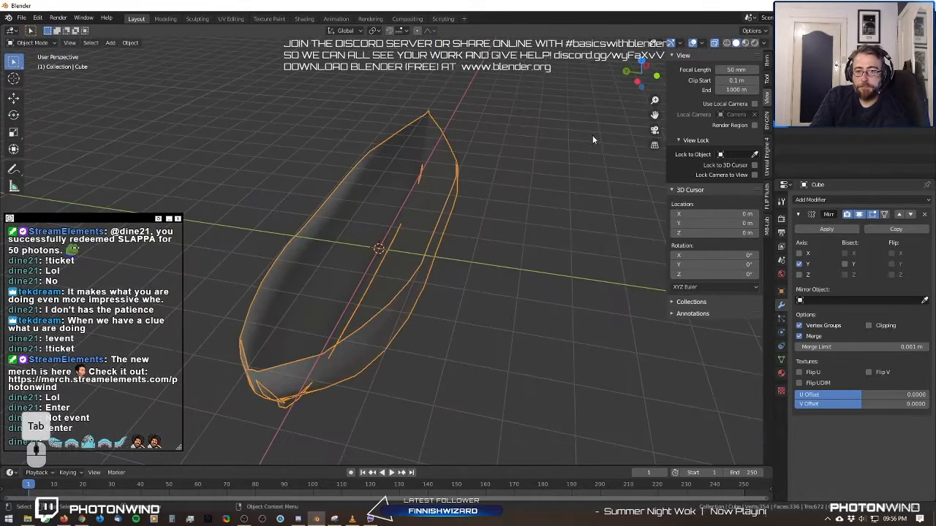
pyautogui.click(714, 44)
pyautogui.moveTo(420, 262)
pyautogui.mouseDown(button='middle')
pyautogui.moveTo(521, 224)
pyautogui.moveTo(539, 182)
pyautogui.moveTo(488, 87)
pyautogui.moveTo(533, 181)
pyautogui.moveTo(515, 260)
pyautogui.moveTo(382, 249)
pyautogui.moveTo(305, 202)
pyautogui.moveTo(364, 226)
pyautogui.moveTo(383, 208)
pyautogui.moveTo(424, 245)
pyautogui.mouseUp(button='middle')
pyautogui.scroll(4, 364, 226)
pyautogui.press('Tab')
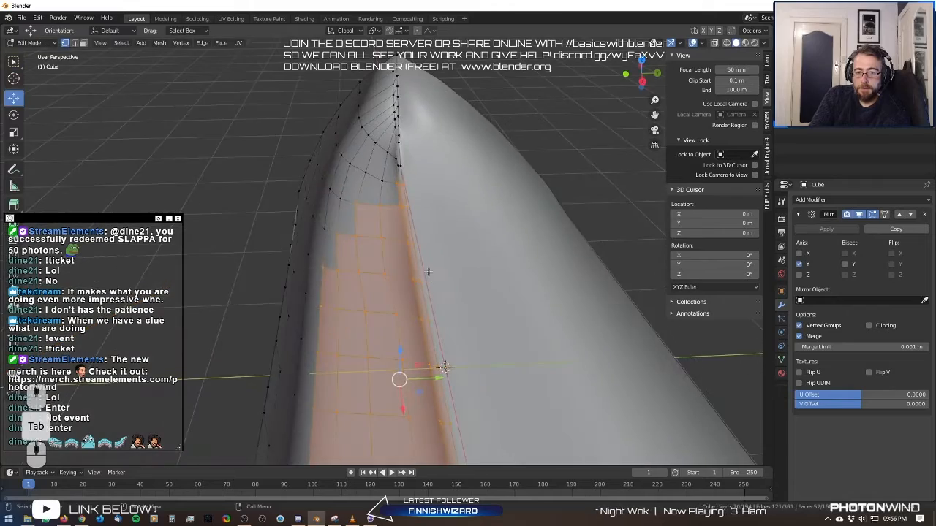
pyautogui.press('Tab')
pyautogui.scroll(-3, 424, 244)
pyautogui.moveTo(609, 153); pyautogui.dragTo(422, 269, button='middle')
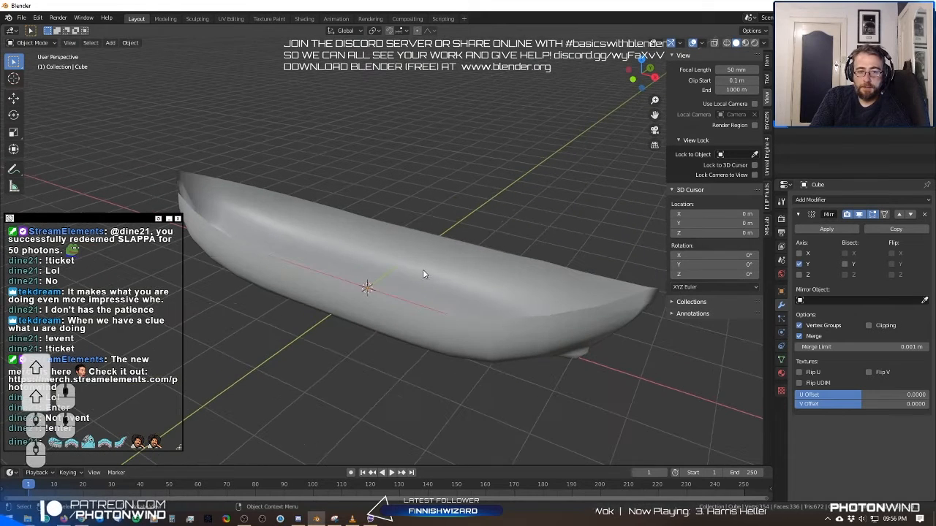
# Duplicate the hull object and leave the copy in the same place as the original.
pyautogui.click(424, 275)
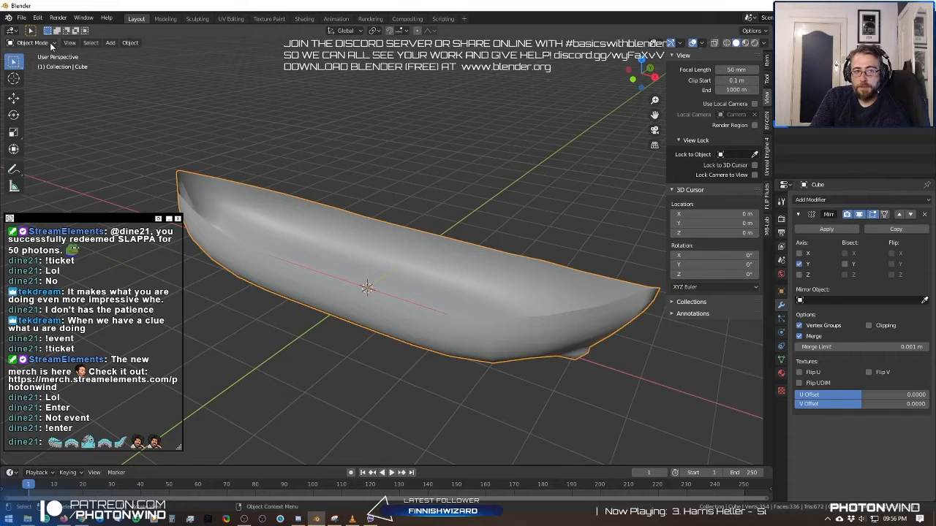
pyautogui.hotkey('shift', 'd')
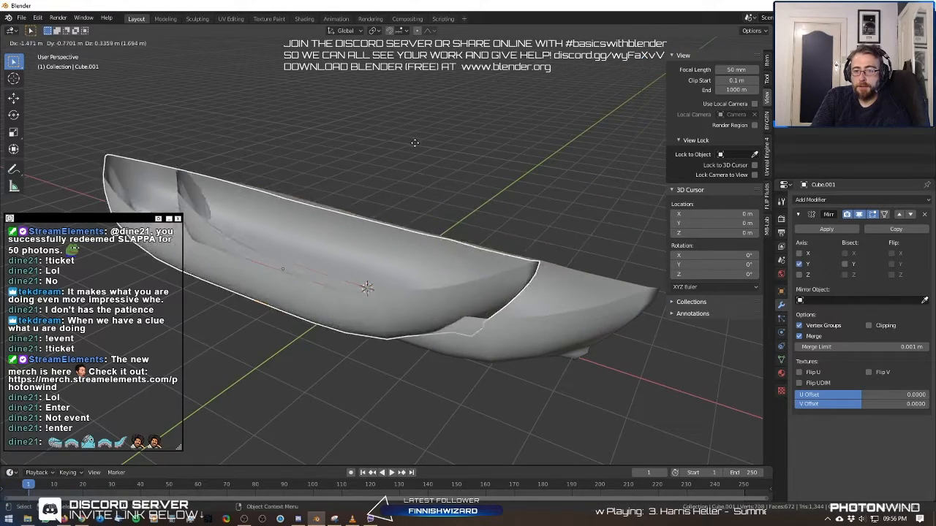
pyautogui.rightClick(407, 228)
pyautogui.moveTo(406, 228); pyautogui.dragTo(427, 238, button='middle')
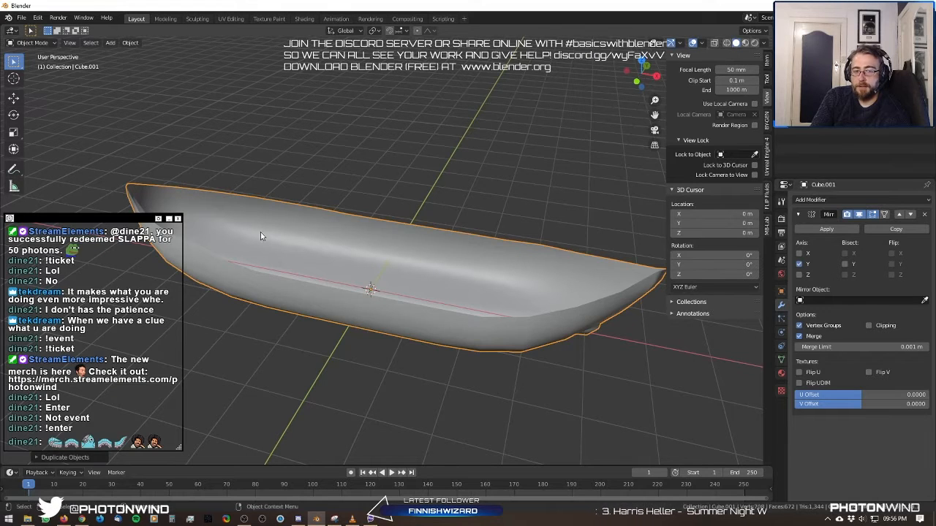
# Rename the duplicated hull object as ribs in its object properties.
pyautogui.click(781, 291)
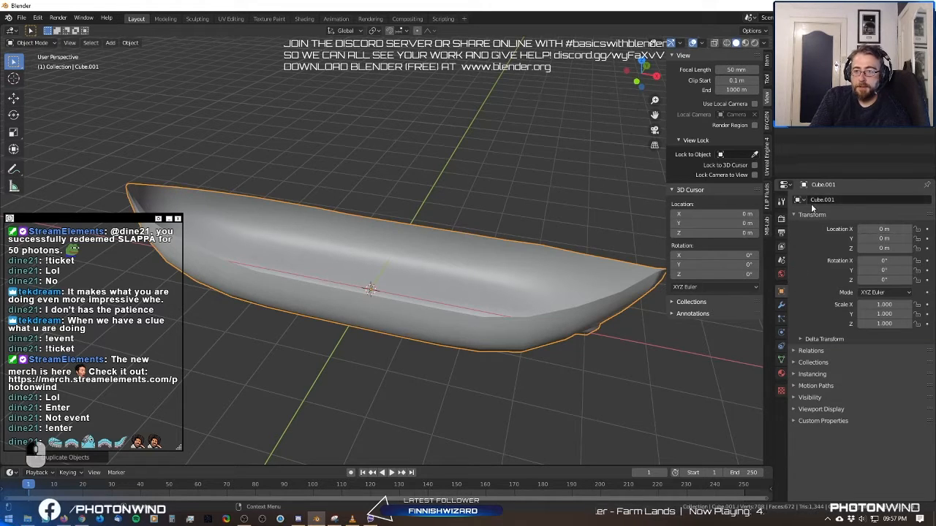
pyautogui.click(857, 201)
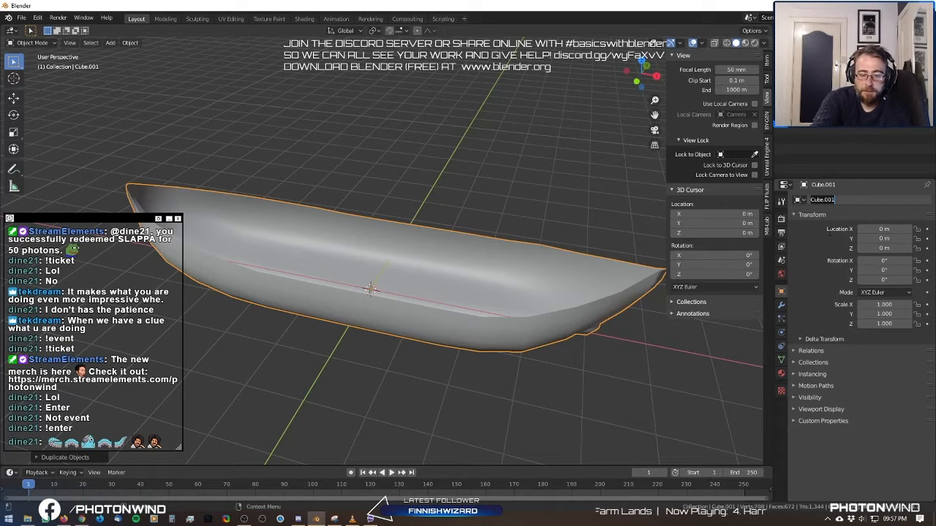
pyautogui.write('ribs')
pyautogui.press('Return')
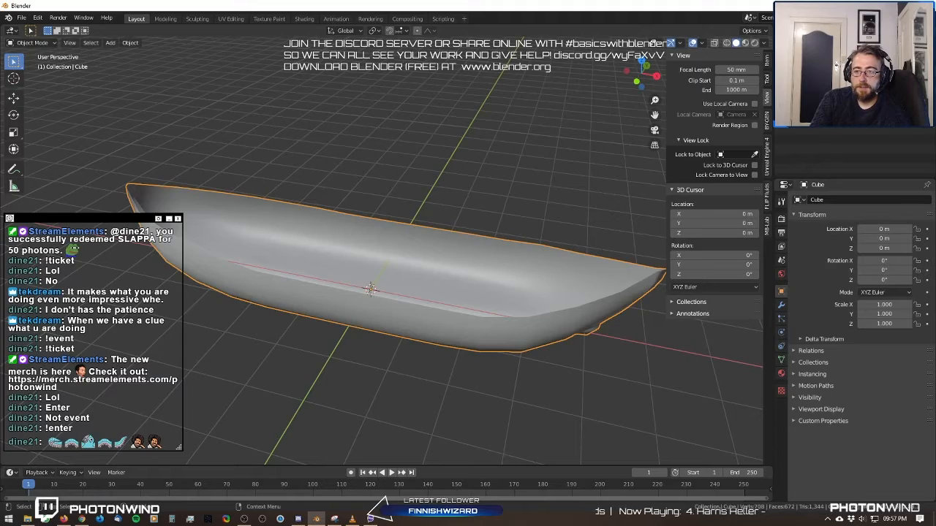
# Rename the original Cube object as boat.
pyautogui.hotkey('ctrl', 'alt')
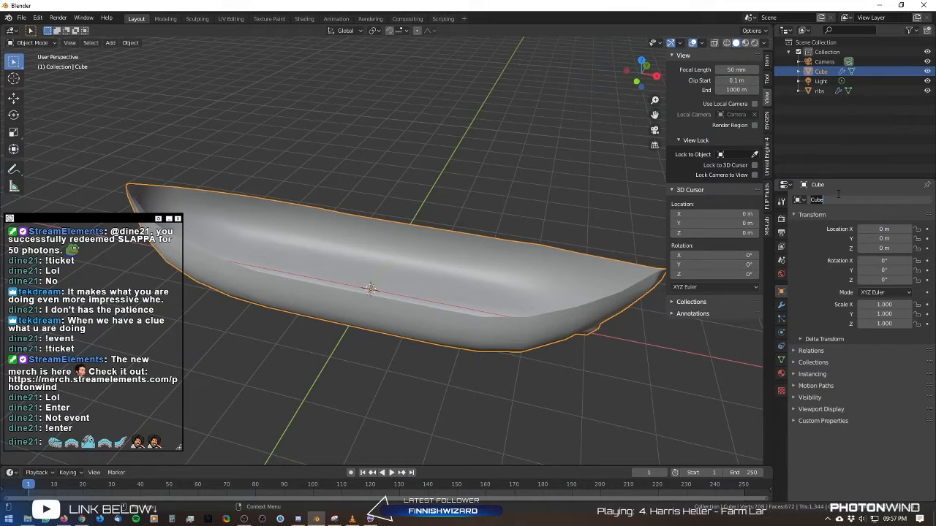
pyautogui.write('N')
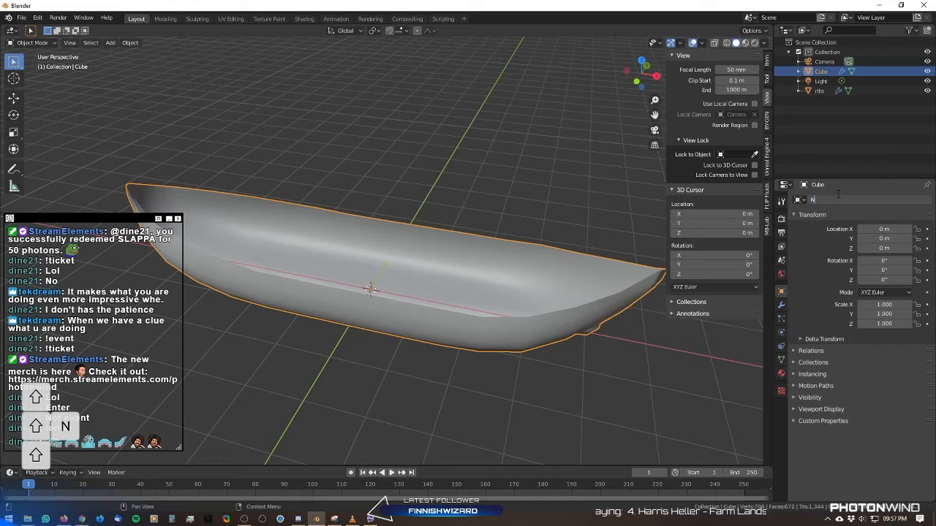
pyautogui.press('BackSpace')
pyautogui.write('boat')
pyautogui.press('Return')
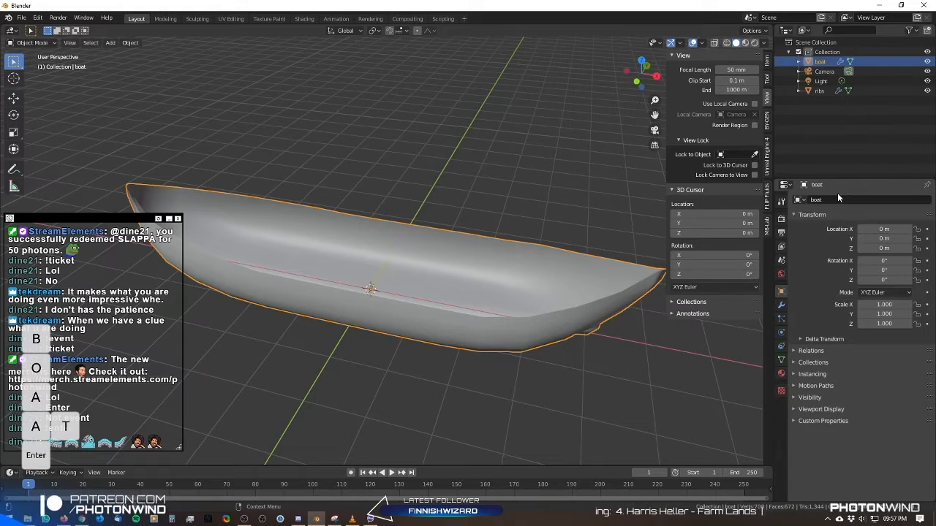
# Select the ribs object and try moving it away from the boat.
pyautogui.click(822, 91)
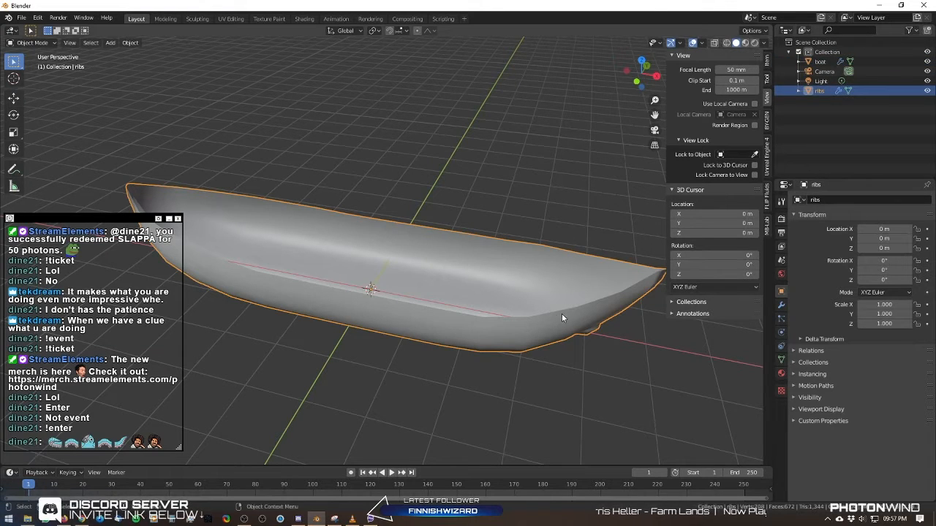
pyautogui.press('g')
pyautogui.rightClick(547, 256)
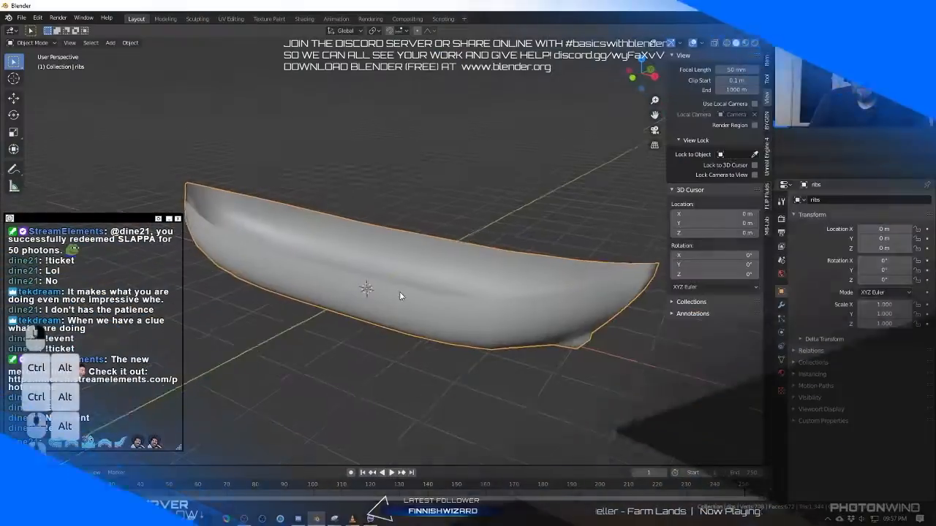
# Open the ribs mesh for editing, switch to edge selection and clear the current selection.
pyautogui.press('Tab')
pyautogui.moveTo(513, 244); pyautogui.dragTo(492, 243, button='middle')
pyautogui.scroll(2, 527, 240)
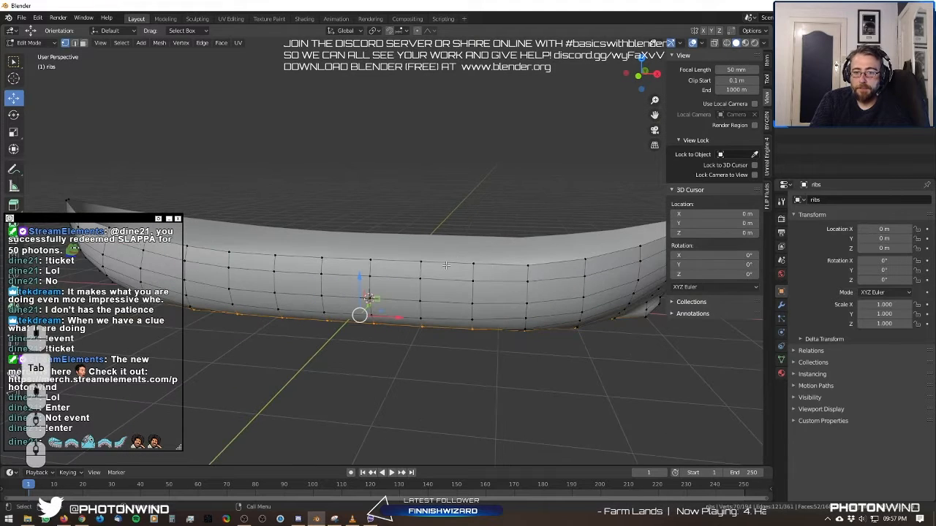
pyautogui.keyDown('alt'); pyautogui.click(422, 270); pyautogui.keyUp('alt')
pyautogui.keyDown('alt'); pyautogui.keyDown('shift'); pyautogui.click(475, 273); pyautogui.keyUp('shift'); pyautogui.keyUp('alt')
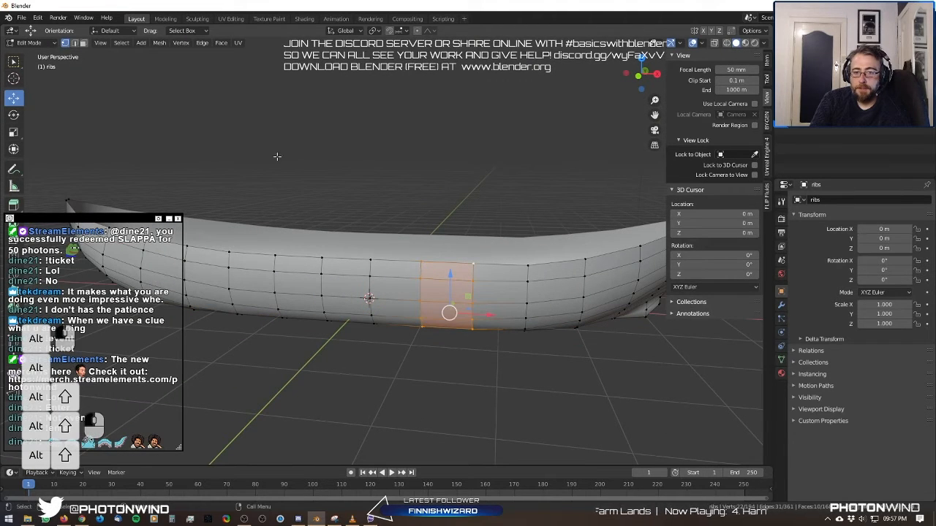
pyautogui.click(75, 42)
pyautogui.press('a')
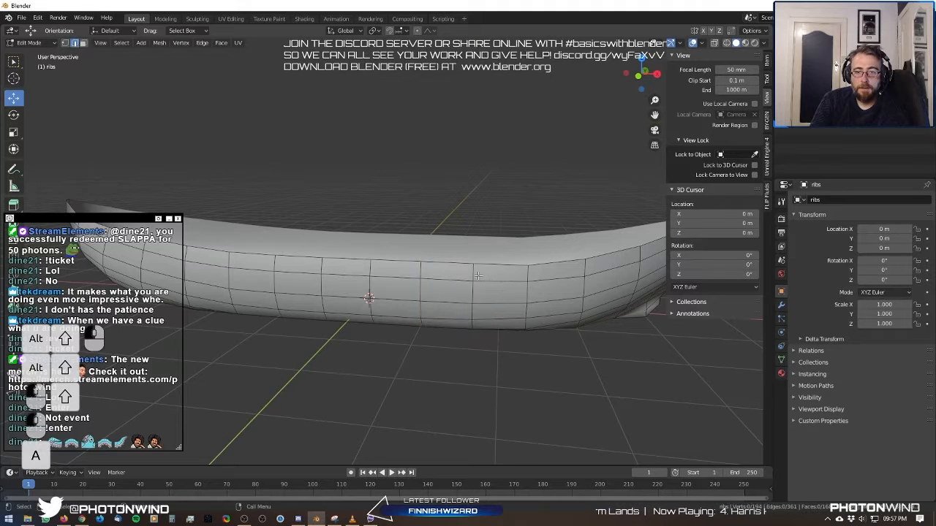
# Select all the cross-section edge loops along the length of the ribs mesh.
pyautogui.keyDown('alt'); pyautogui.click(476, 275); pyautogui.keyUp('alt')
pyautogui.keyDown('alt'); pyautogui.keyDown('shift'); pyautogui.click(434, 273); pyautogui.keyUp('shift'); pyautogui.keyUp('alt')
pyautogui.hotkey('ctrl', 'z')
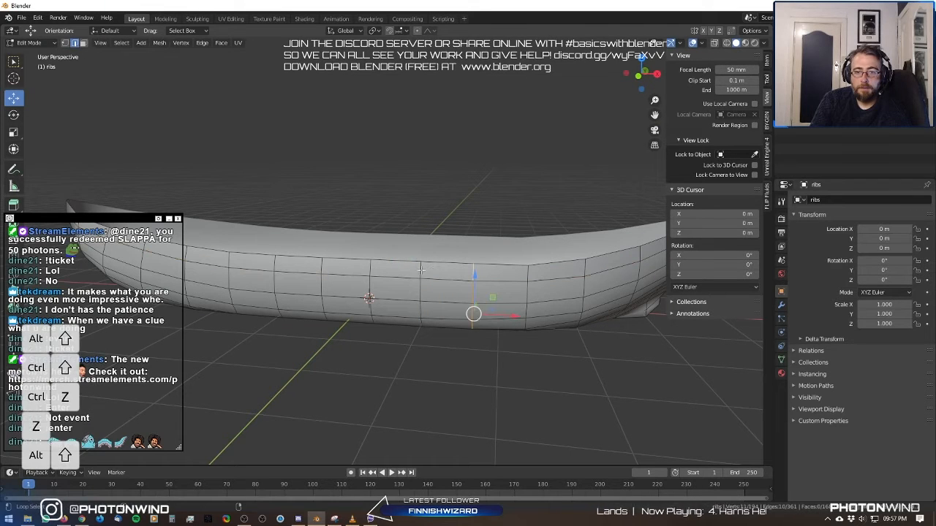
pyautogui.keyDown('alt'); pyautogui.keyDown('shift'); pyautogui.click(422, 271); pyautogui.keyUp('shift'); pyautogui.keyUp('alt')
pyautogui.moveTo(586, 272); pyautogui.dragTo(422, 254, button='middle')
pyautogui.keyDown('alt'); pyautogui.keyDown('shift'); pyautogui.click(422, 255); pyautogui.keyUp('shift'); pyautogui.keyUp('alt')
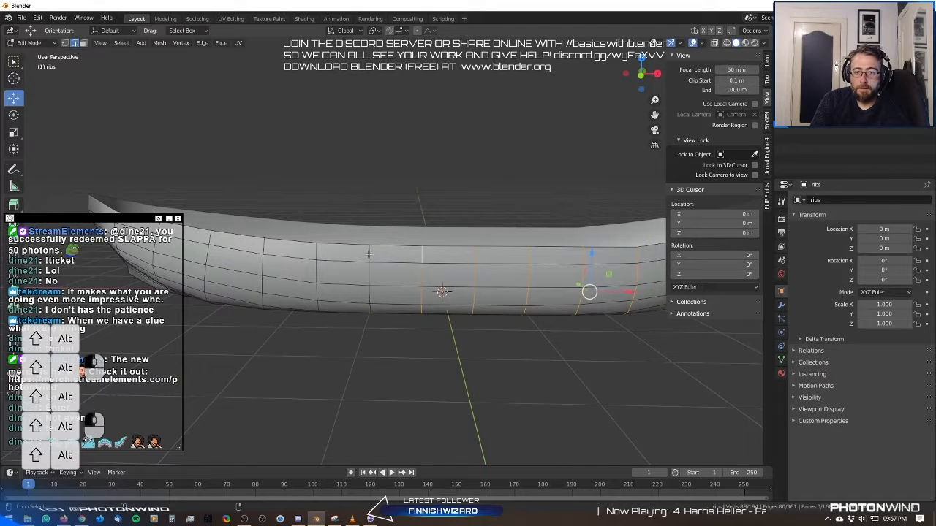
pyautogui.keyDown('alt'); pyautogui.keyDown('shift'); pyautogui.click(370, 254); pyautogui.keyUp('shift'); pyautogui.keyUp('alt')
pyautogui.keyDown('alt'); pyautogui.keyDown('shift'); pyautogui.click(317, 252); pyautogui.keyUp('shift'); pyautogui.keyUp('alt')
pyautogui.keyDown('alt'); pyautogui.keyDown('shift'); pyautogui.click(265, 247); pyautogui.keyUp('shift'); pyautogui.keyUp('alt')
pyautogui.keyDown('shift'); pyautogui.moveTo(277, 245); pyautogui.dragTo(378, 249, button='middle'); pyautogui.keyUp('shift')
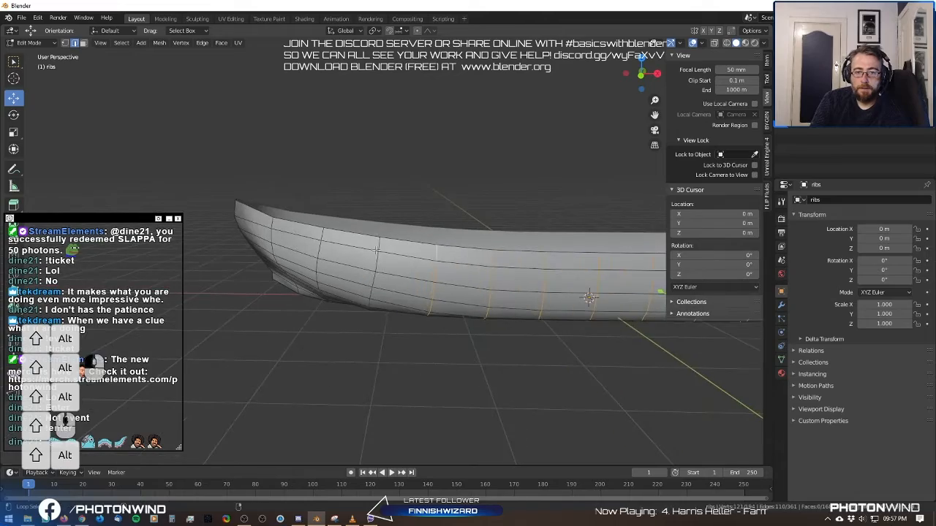
pyautogui.moveTo(288, 242); pyautogui.dragTo(272, 211, button='middle')
pyautogui.keyDown('shift'); pyautogui.moveTo(594, 234); pyautogui.dragTo(371, 231, button='middle'); pyautogui.keyUp('shift')
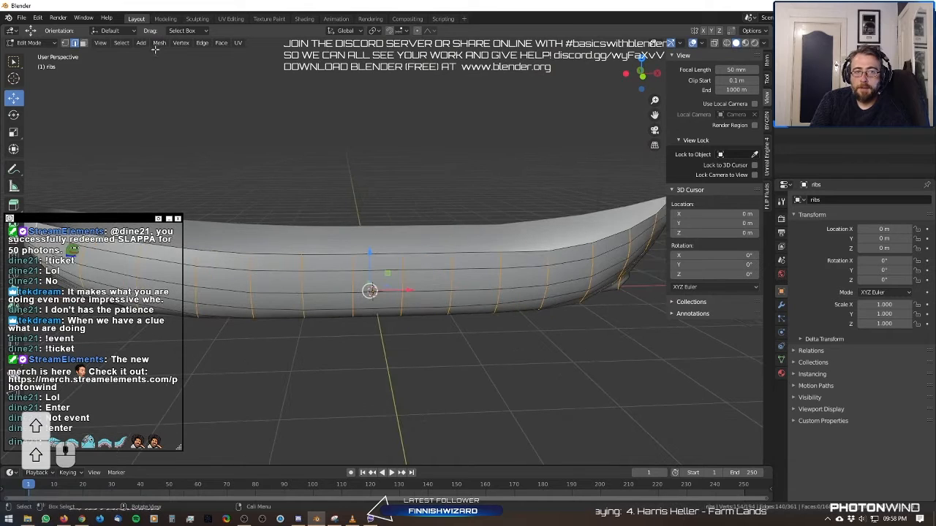
# Invert the selection and delete the lengthwise edges so only the cross-section loops remain, and leave mesh editing.
pyautogui.click(121, 44)
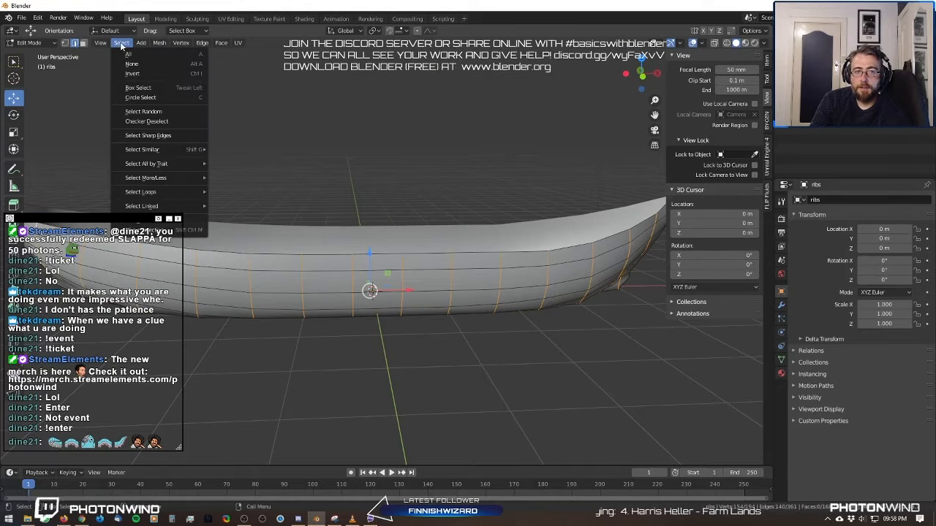
pyautogui.click(145, 74)
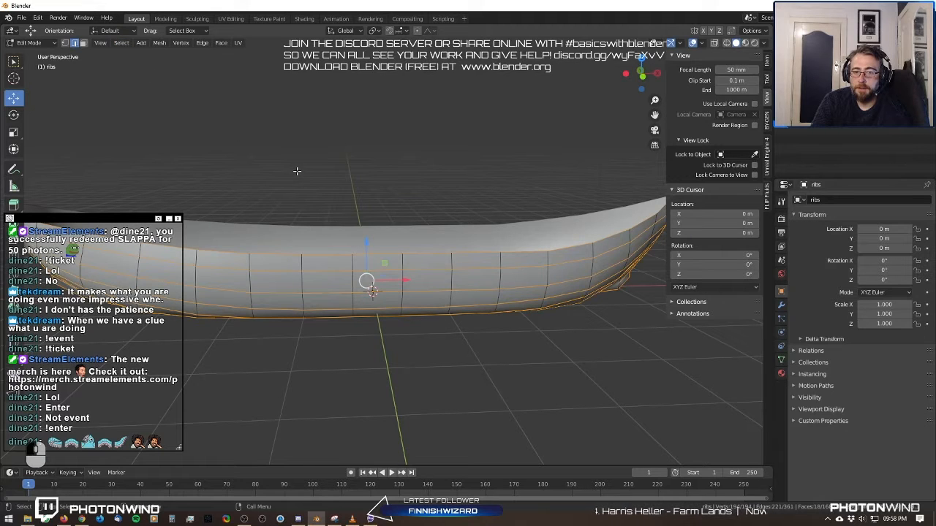
pyautogui.press('x')
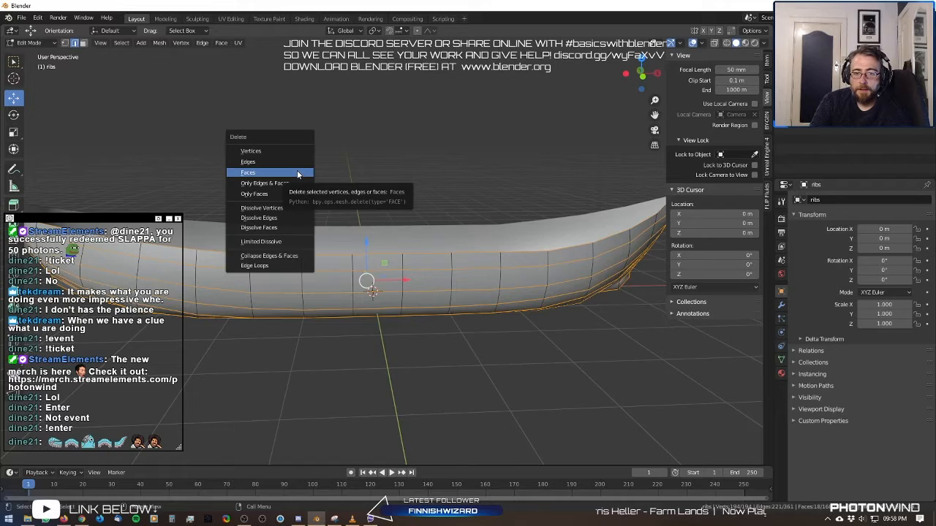
pyautogui.click(296, 173)
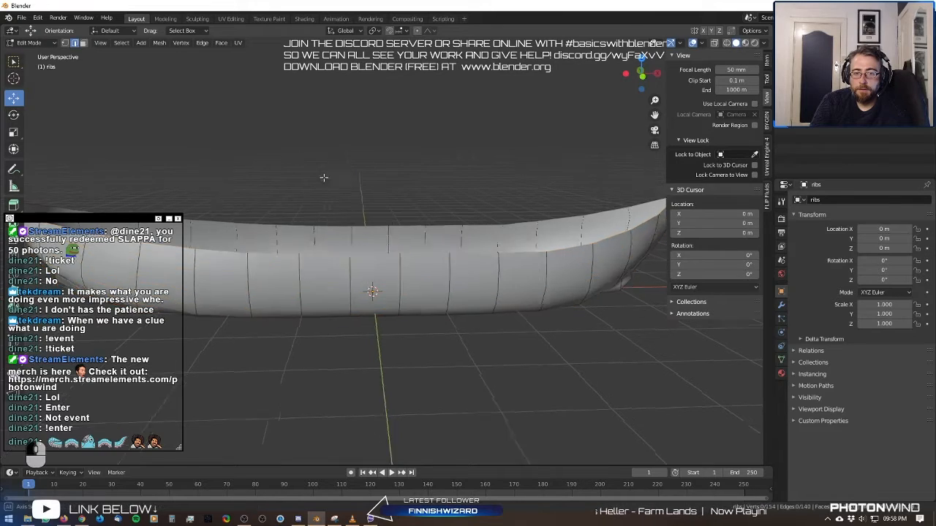
pyautogui.moveTo(324, 178); pyautogui.dragTo(392, 238, button='middle')
pyautogui.press('Tab')
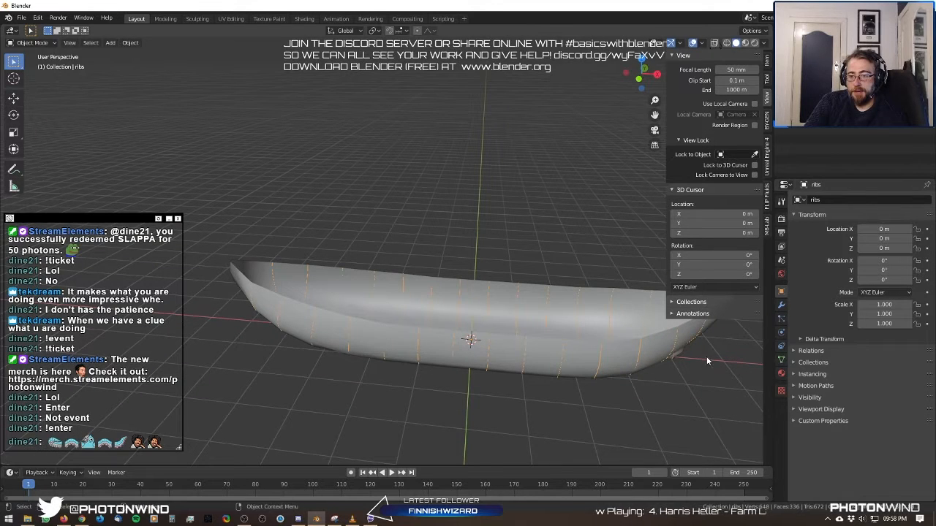
# Reopen the ribs mesh for editing and extrude the rib edges in place, without any offset.
pyautogui.keyDown('shift'); pyautogui.moveTo(706, 356); pyautogui.dragTo(576, 356, button='middle'); pyautogui.keyUp('shift')
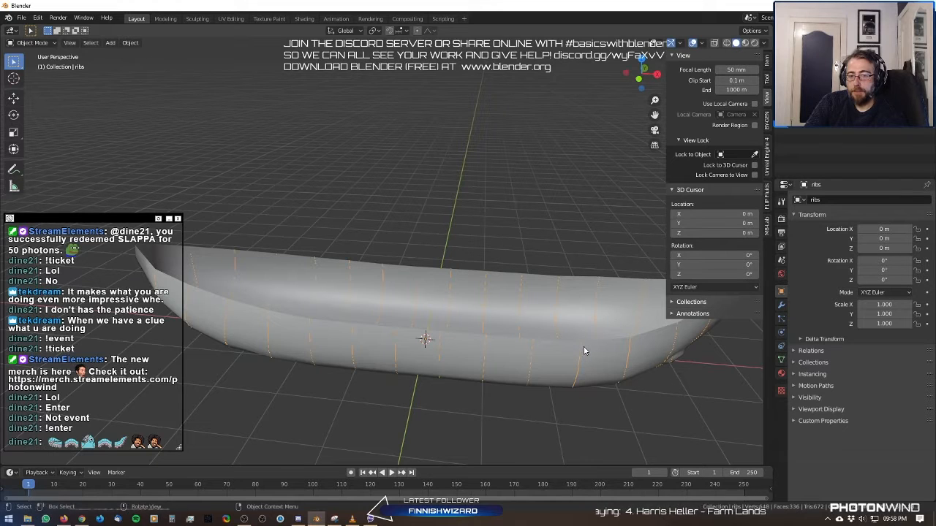
pyautogui.press('Tab')
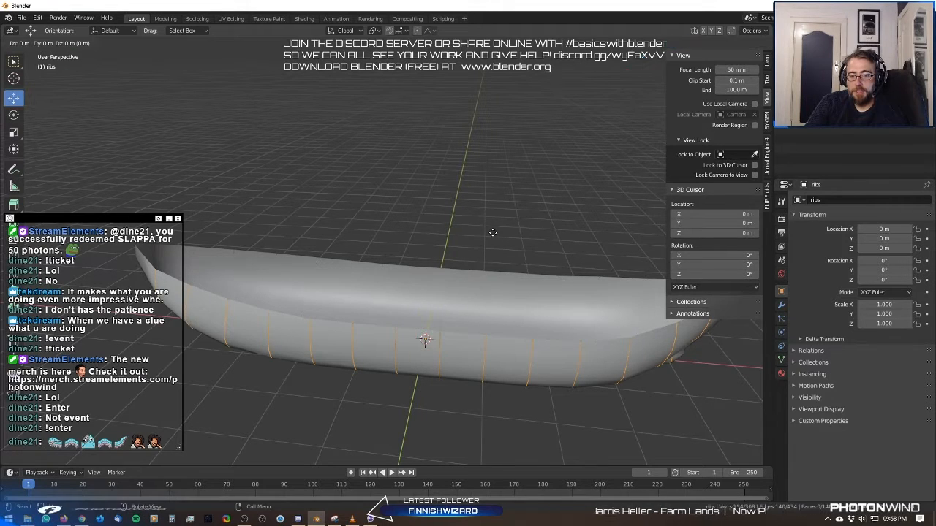
pyautogui.press('e')
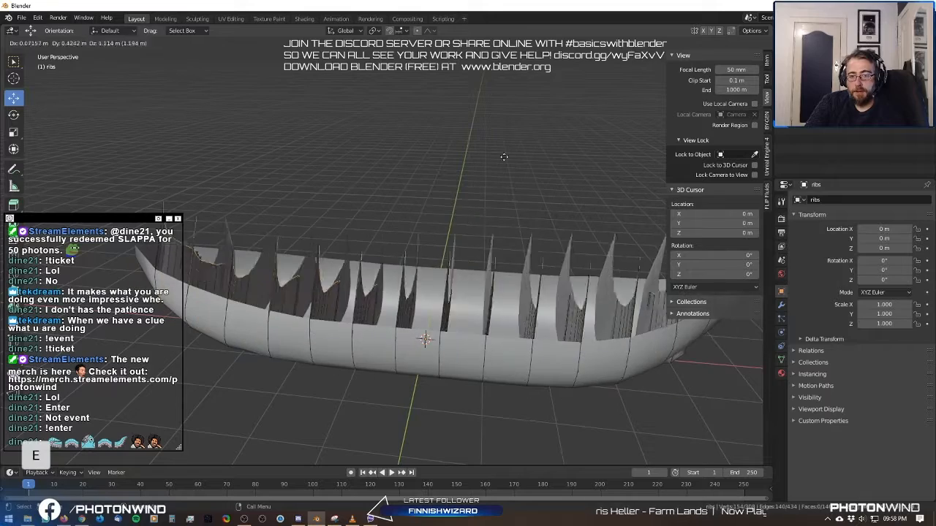
pyautogui.rightClick(504, 156)
pyautogui.moveTo(504, 157); pyautogui.dragTo(219, 84, button='middle')
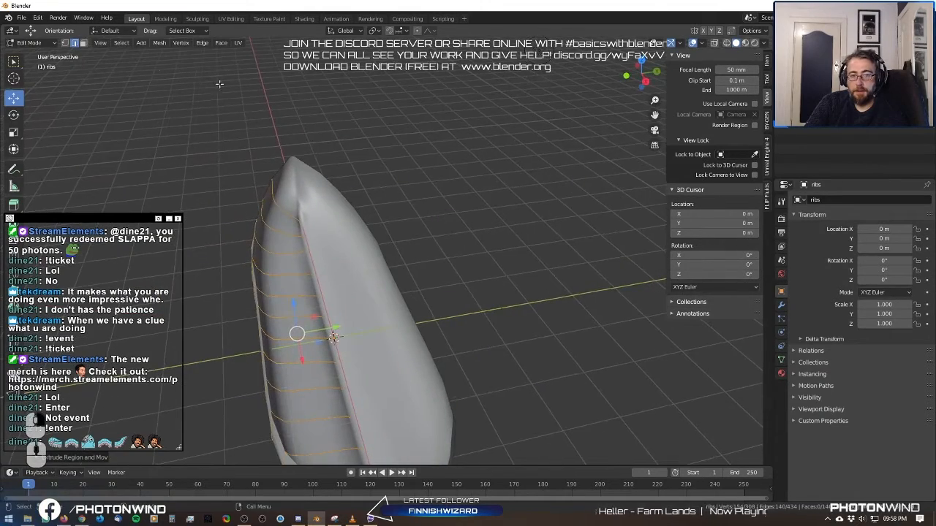
pyautogui.moveTo(333, 168); pyautogui.dragTo(306, 189, button='middle')
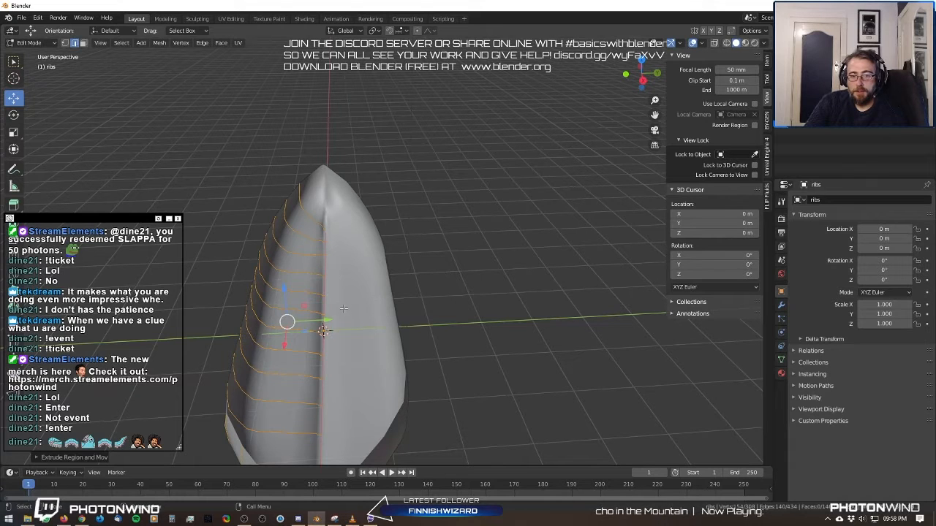
# Move the extruded rib edges about 0.056 m along the global Y axis.
pyautogui.press('e')
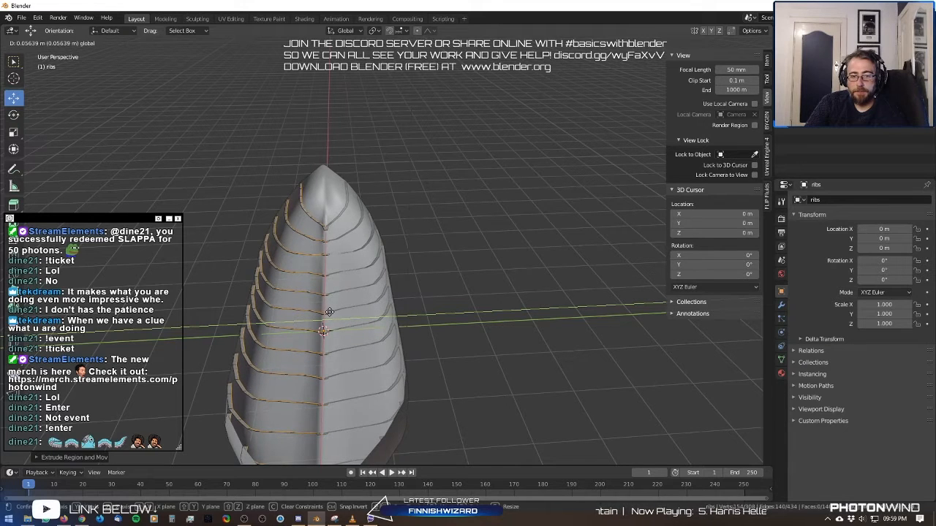
pyautogui.click(329, 312)
pyautogui.moveTo(329, 312); pyautogui.dragTo(298, 160, button='middle')
pyautogui.scroll(4, 409, 243)
pyautogui.press('Tab')
pyautogui.press('Tab')
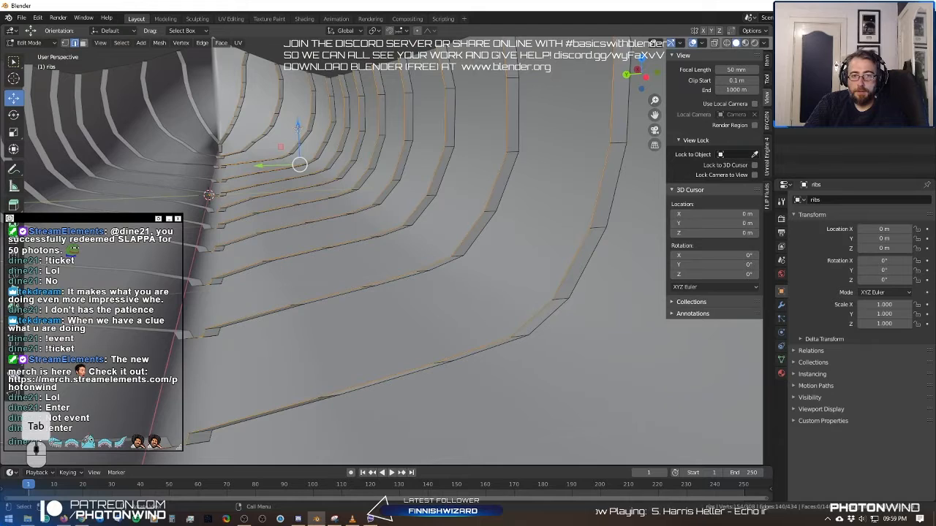
# Try raising the extruded rib edges slightly, and undo the moves back to the in-place extrusion.
pyautogui.moveTo(298, 128); pyautogui.dragTo(292, 117)
pyautogui.hotkey('ctrl', 'z')
pyautogui.hotkey('ctrl', 'z')
pyautogui.hotkey('ctrl', 'z')
pyautogui.hotkey('ctrl', 'z')
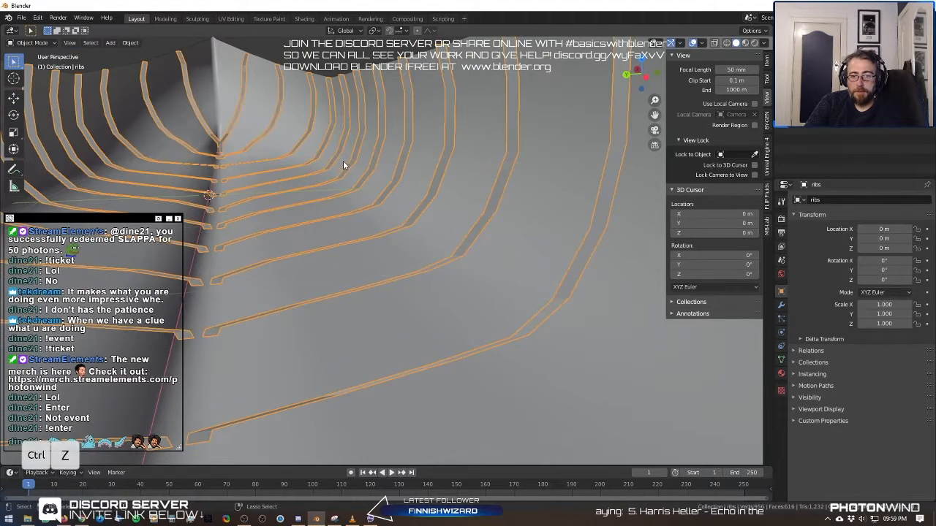
# Try the Extrude and Move on Normals command on the selected rib edges.
pyautogui.press('space')
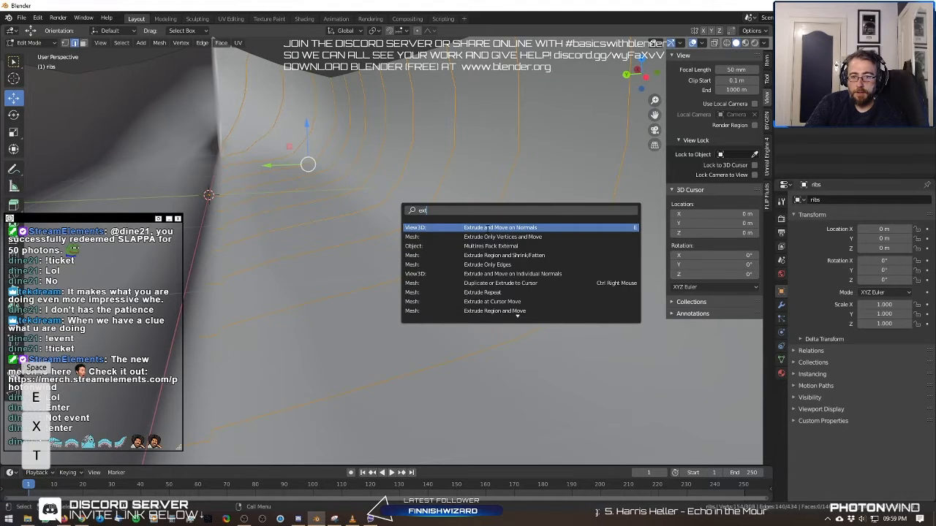
pyautogui.write('ext')
pyautogui.click(486, 227)
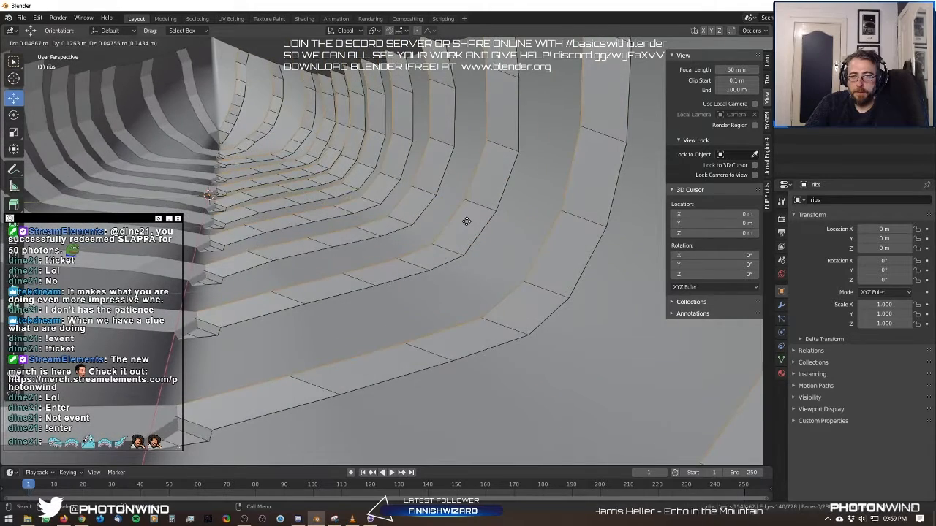
pyautogui.rightClick(468, 221)
# Try the Extrude and Move on Individual Normals command on the rib edges, and undo the attempts.
pyautogui.press('space')
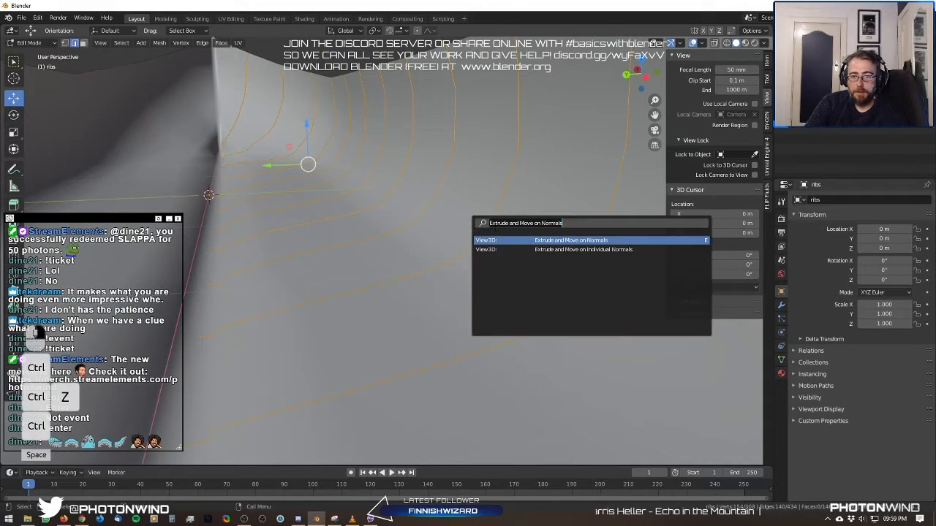
pyautogui.click(557, 249)
pyautogui.rightClick(552, 244)
pyautogui.press('space')
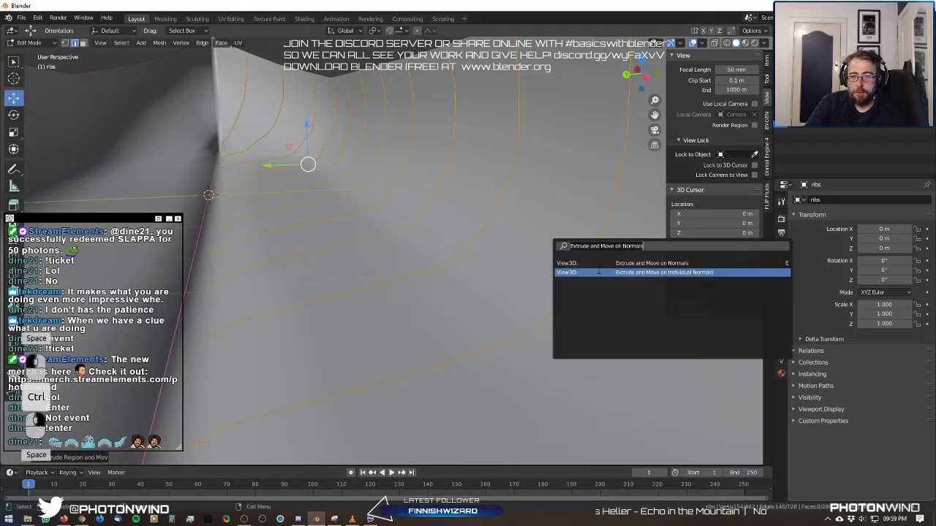
pyautogui.click(598, 272)
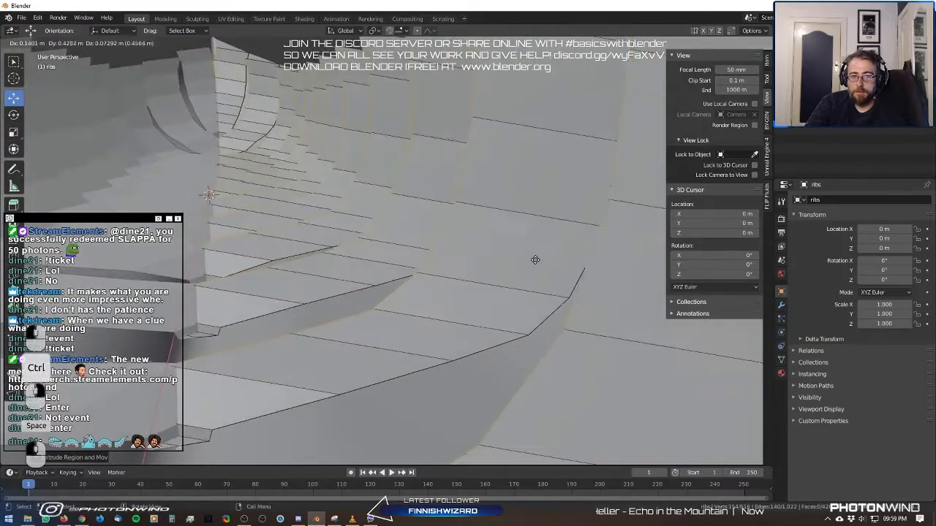
pyautogui.rightClick(550, 265)
pyautogui.hotkey('ctrl', 'z')
pyautogui.hotkey('ctrl', 'z')
# Scale the extruded rib edges down to about 0.93 to give the ribs depth.
pyautogui.scroll(-3, 550, 266)
pyautogui.moveTo(549, 265); pyautogui.dragTo(489, 282, button='middle')
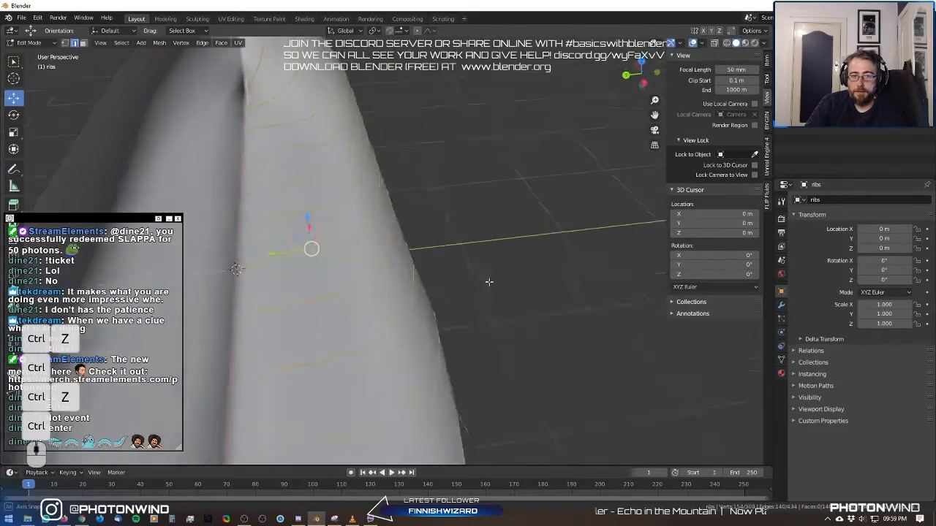
pyautogui.scroll(-3, 489, 282)
pyautogui.press('s')
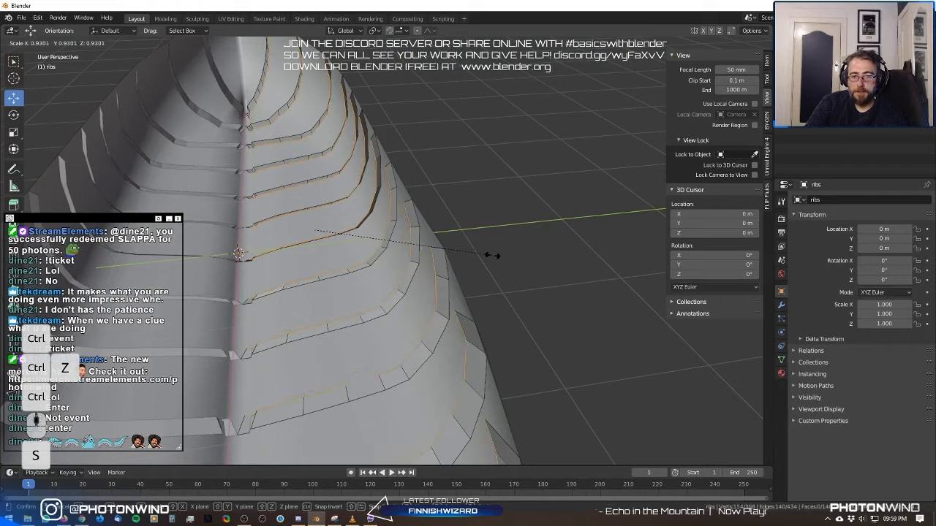
pyautogui.click(486, 254)
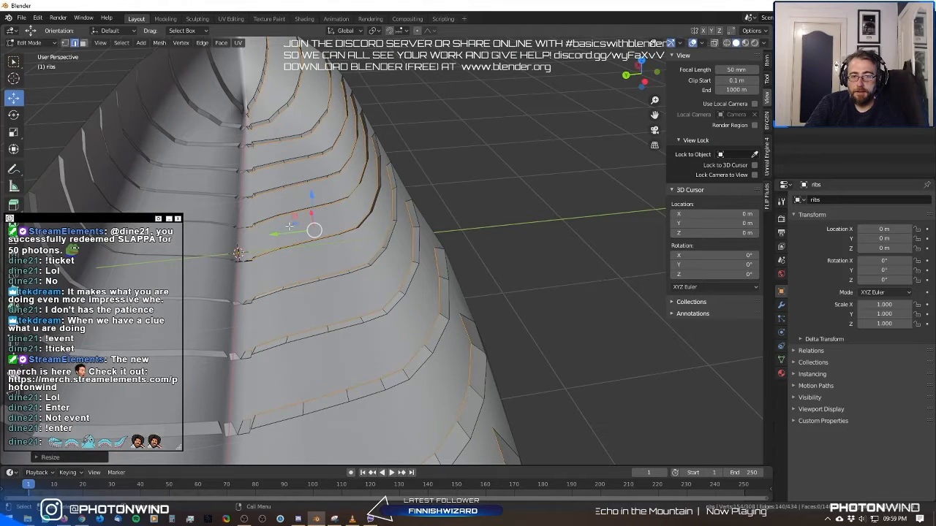
# Move the scaled rib edges about 0.048 m along the global Y axis.
pyautogui.moveTo(289, 227); pyautogui.dragTo(279, 232)
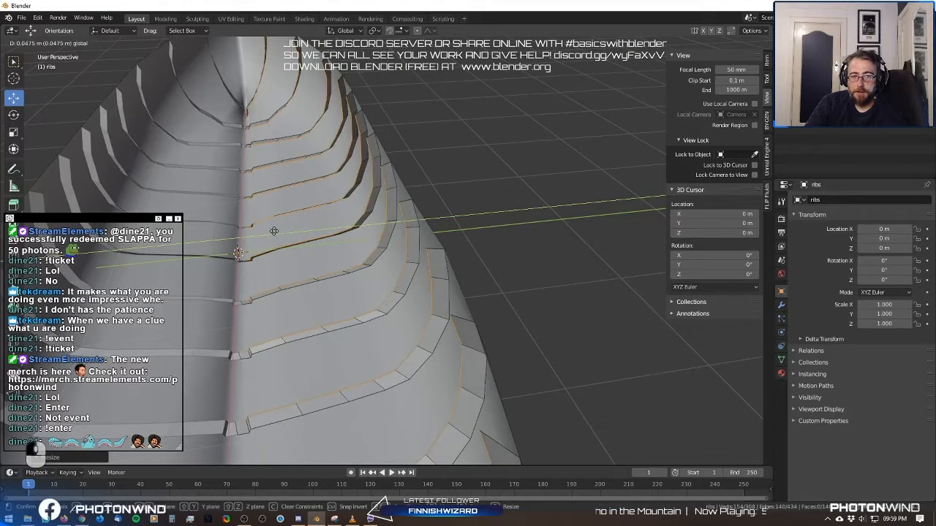
pyautogui.click(274, 231)
pyautogui.moveTo(274, 231); pyautogui.dragTo(330, 198, button='middle')
pyautogui.scroll(3, 265, 236)
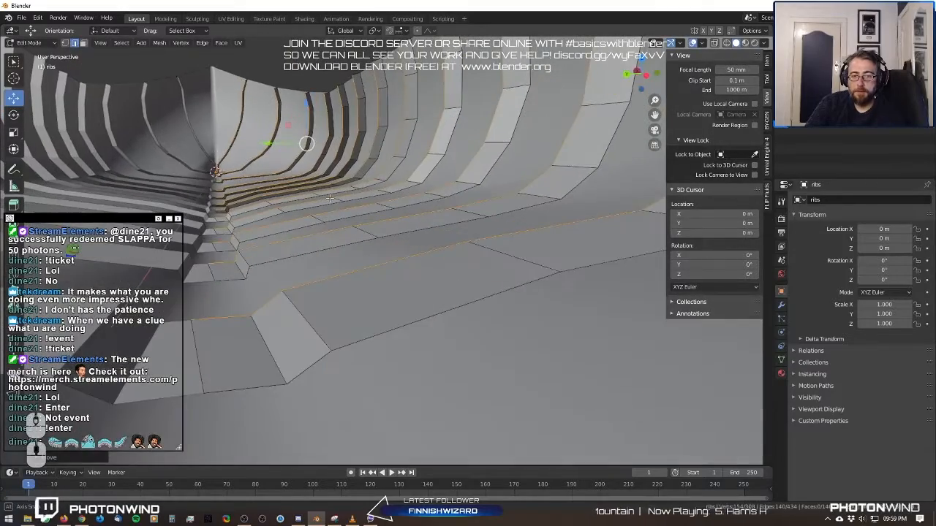
# Shift the inner rib edges back about 0.02 m in the negative direction of the global Y axis.
pyautogui.moveTo(302, 109); pyautogui.dragTo(288, 125, button='middle')
pyautogui.press('g')
pyautogui.press('y')
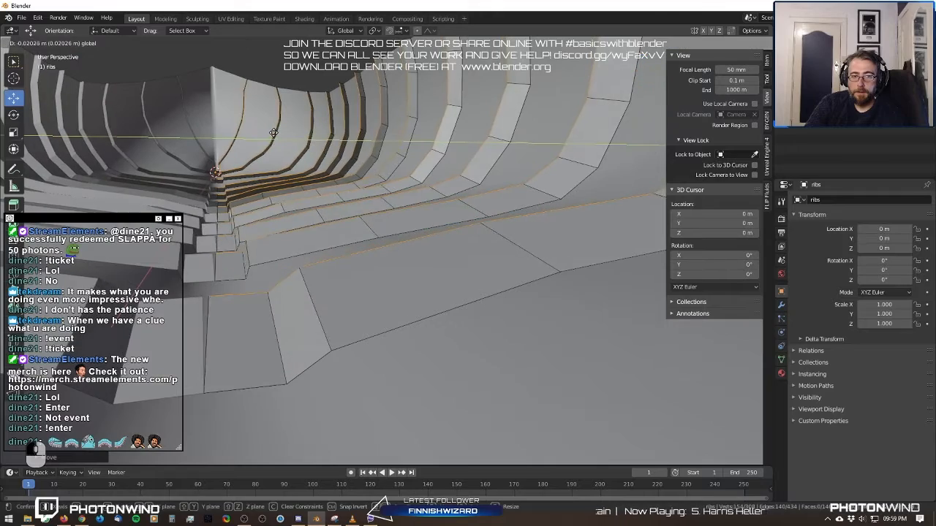
pyautogui.click(273, 132)
# Leave mesh editing and add a Solidify modifier to the ribs object.
pyautogui.scroll(-6, 275, 130)
pyautogui.moveTo(276, 130); pyautogui.dragTo(411, 173, button='middle')
pyautogui.scroll(4, 329, 162)
pyautogui.press('Tab')
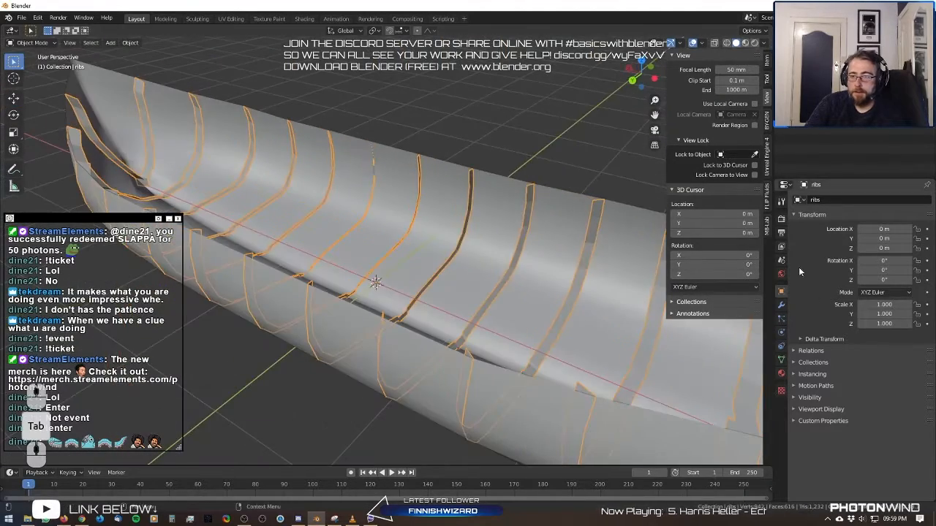
pyautogui.click(780, 308)
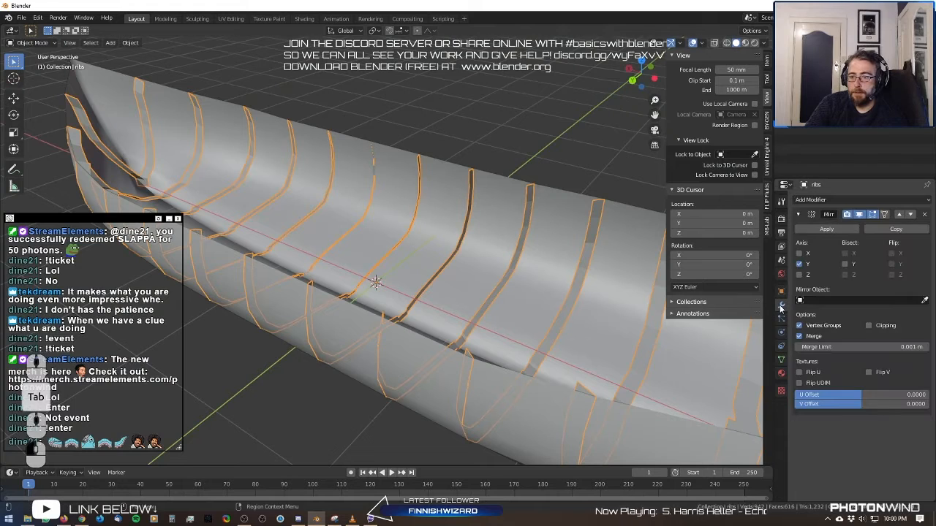
pyautogui.click(825, 202)
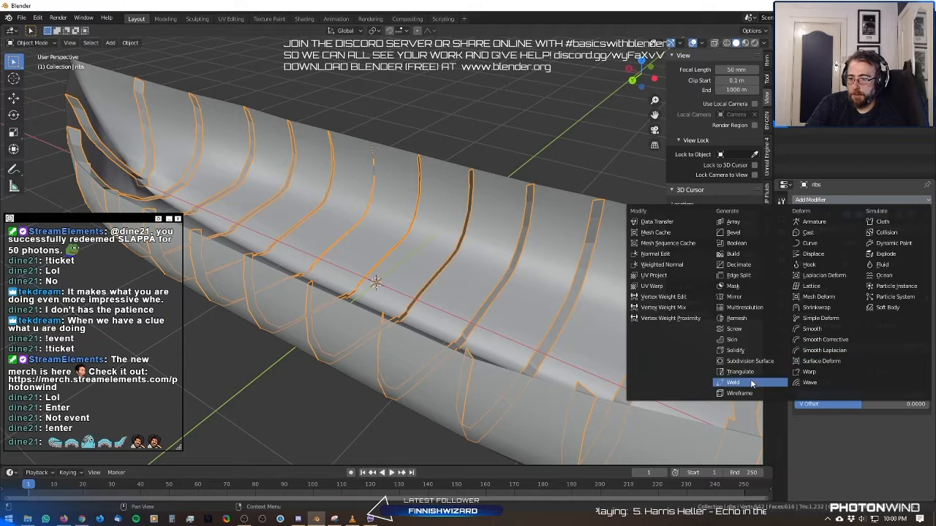
pyautogui.click(746, 353)
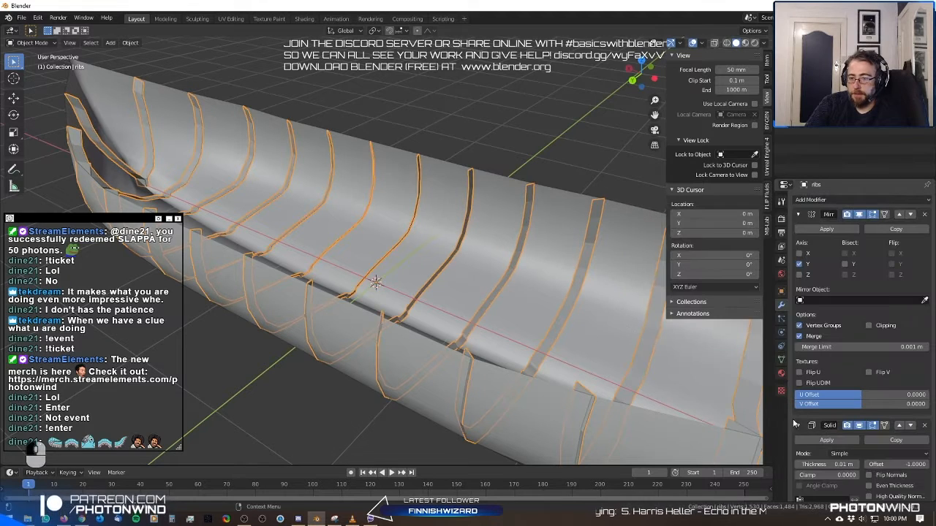
# Set the ribs' Solidify thickness to -0.08 m and inspect the thickened ribs in mesh editing.
pyautogui.moveTo(823, 465); pyautogui.dragTo(775, 464)
pyautogui.moveTo(567, 299); pyautogui.dragTo(531, 216, button='middle')
pyautogui.press('Tab')
pyautogui.scroll(6, 537, 279)
pyautogui.keyDown('ctrl'); pyautogui.moveTo(406, 152); pyautogui.dragTo(439, 272, button='middle'); pyautogui.keyUp('ctrl')
pyautogui.scroll(3, 437, 272)
pyautogui.keyDown('shift'); pyautogui.moveTo(361, 271); pyautogui.dragTo(542, 260, button='middle'); pyautogui.keyUp('shift')
# Undo the Solidify modifier together with the earlier moves and scaling of the extruded rib edges.
pyautogui.hotkey('ctrl', 'z')
pyautogui.hotkey('ctrl', 'z')
pyautogui.hotkey('ctrl', 'z')
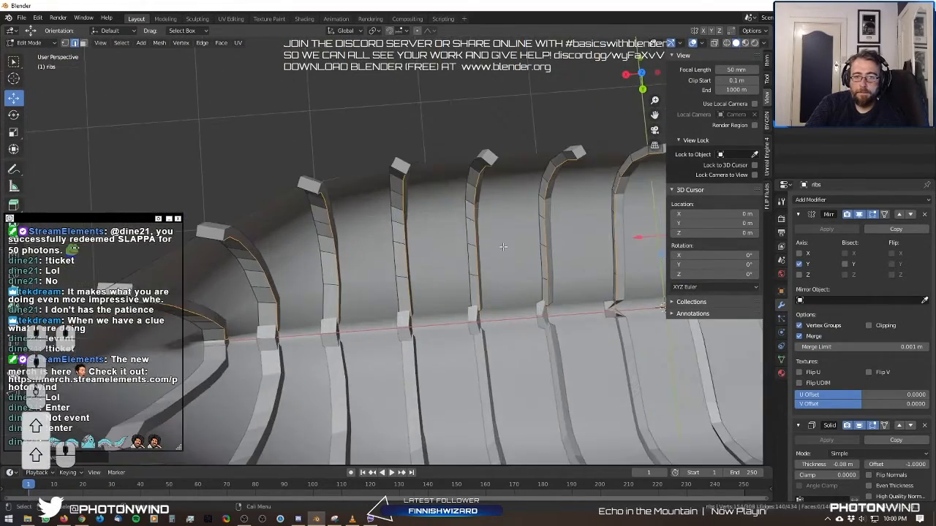
pyautogui.hotkey('ctrl', 'z')
pyautogui.hotkey('ctrl', 'z')
pyautogui.hotkey('ctrl', 'z')
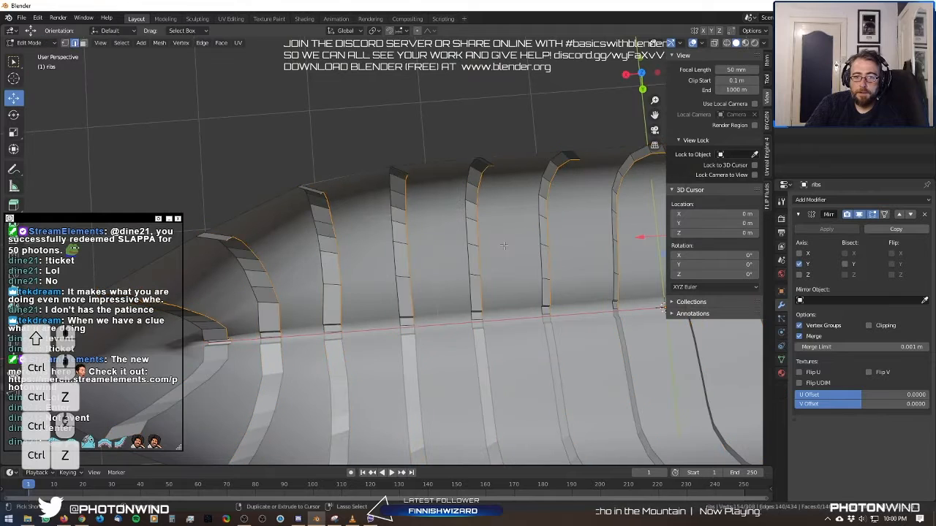
pyautogui.moveTo(504, 245); pyautogui.dragTo(502, 268, button='middle')
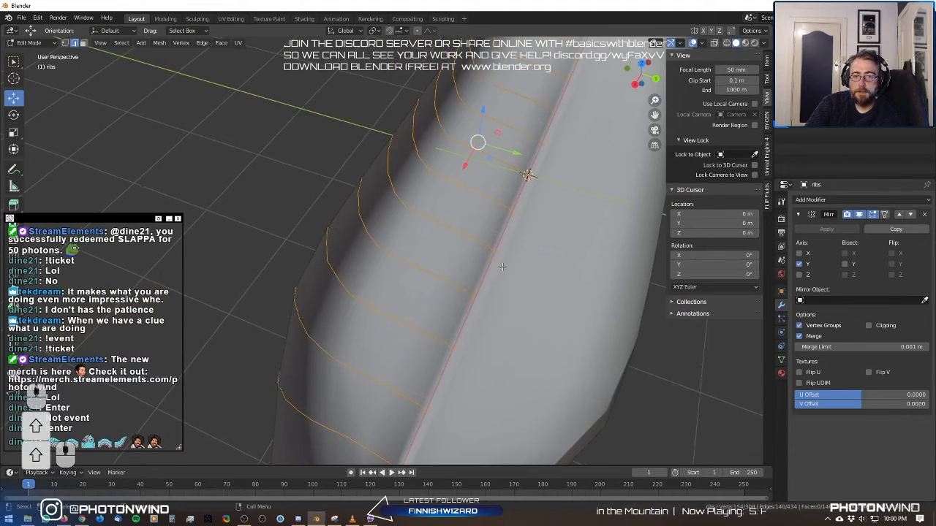
# Scale the extruded rib edges inward again and shift them slightly along the global Y axis.
pyautogui.press('e')
pyautogui.click(521, 155)
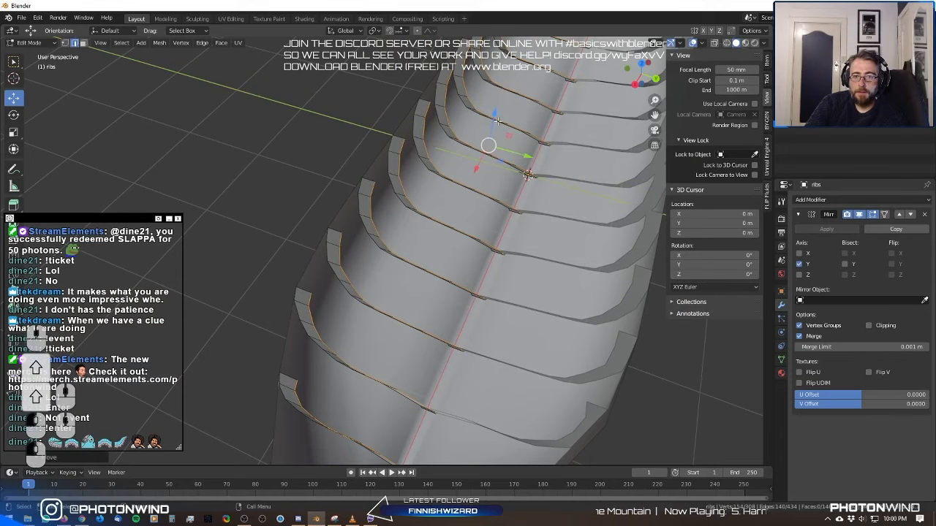
pyautogui.moveTo(525, 156)
pyautogui.mouseDown()
pyautogui.moveTo(502, 146)
pyautogui.moveTo(560, 168)
pyautogui.moveTo(530, 158)
pyautogui.mouseUp()
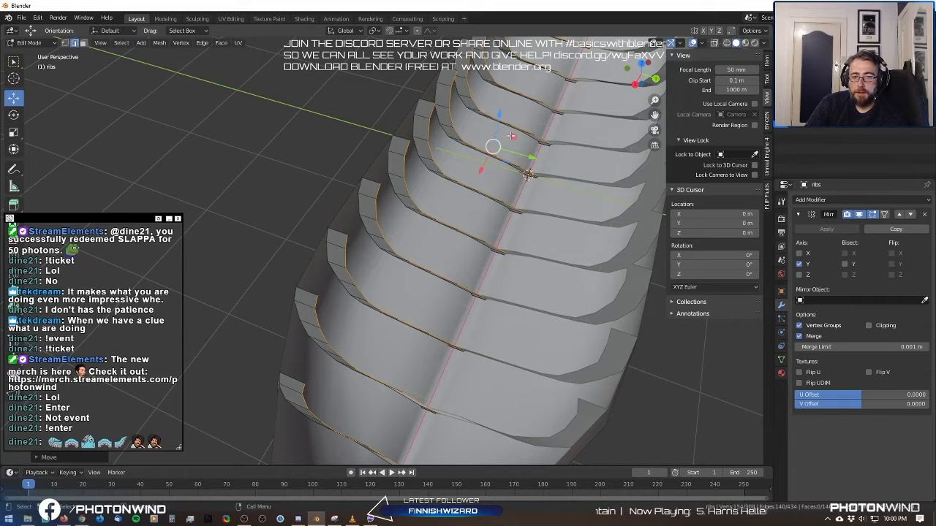
# Leave mesh editing, add a Solidify modifier to the ribs and set its thickness to 0.05 m.
pyautogui.moveTo(496, 109); pyautogui.dragTo(532, 205, button='middle')
pyautogui.press('Tab')
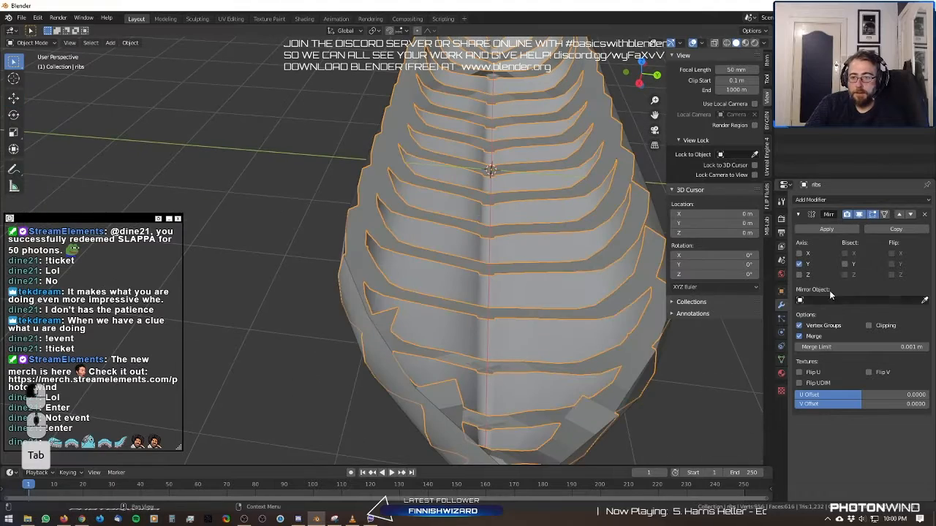
pyautogui.click(832, 200)
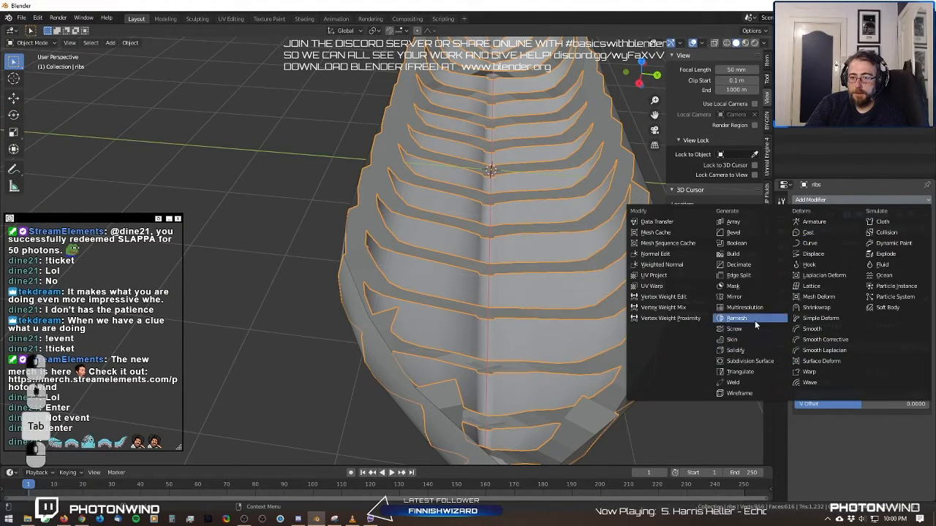
pyautogui.click(751, 352)
pyautogui.moveTo(554, 286); pyautogui.dragTo(438, 329, button='middle')
pyautogui.moveTo(832, 464); pyautogui.dragTo(854, 464)
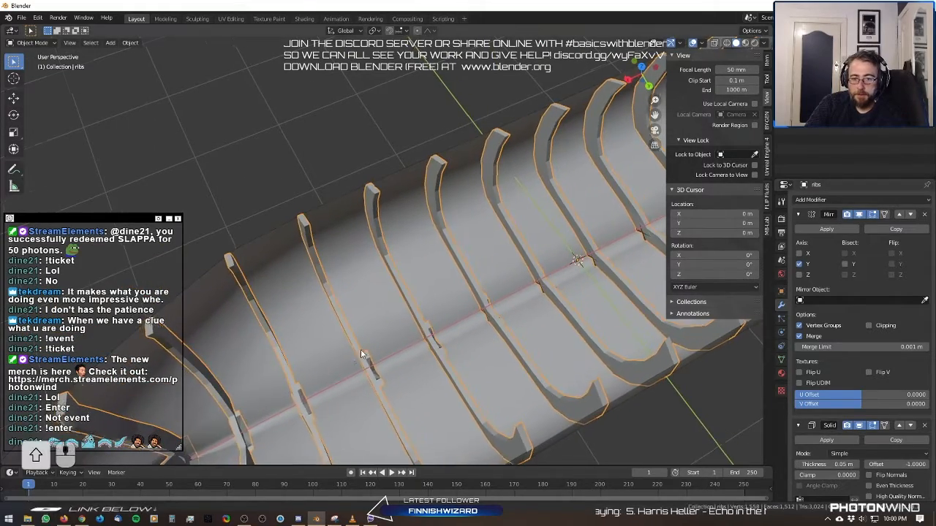
# Inspect the ribs along the keel and set their Solidify thickness to 0.03 m.
pyautogui.keyDown('shift'); pyautogui.moveTo(361, 349); pyautogui.dragTo(389, 322, button='middle'); pyautogui.keyUp('shift')
pyautogui.moveTo(389, 322); pyautogui.dragTo(455, 255, button='middle')
pyautogui.scroll(5, 512, 256)
pyautogui.scroll(1, 455, 255)
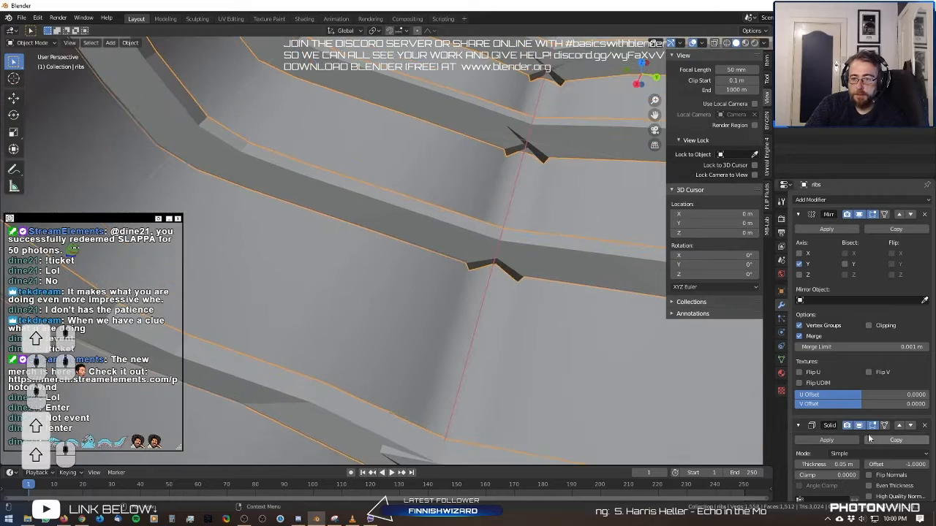
pyautogui.moveTo(833, 464)
pyautogui.mouseDown()
pyautogui.moveTo(842, 465)
pyautogui.moveTo(821, 465)
pyautogui.mouseUp()
pyautogui.scroll(-8, 558, 351)
pyautogui.moveTo(374, 241); pyautogui.dragTo(403, 212, button='middle')
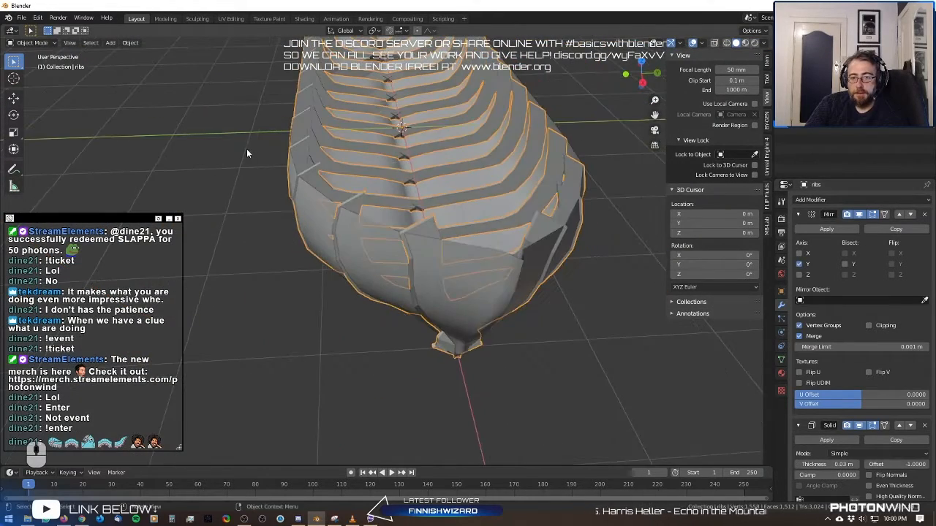
# Check where the ribs poke through the hull and set their Solidify thickness to -0.02 m.
pyautogui.click(246, 152)
pyautogui.moveTo(246, 152); pyautogui.dragTo(229, 107, button='middle')
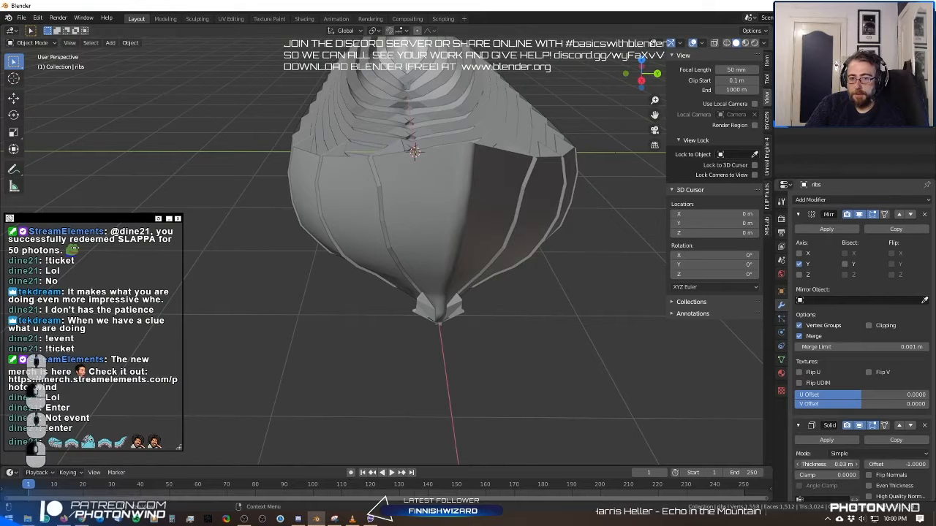
pyautogui.moveTo(471, 238); pyautogui.dragTo(511, 293, button='middle')
pyautogui.moveTo(826, 464); pyautogui.dragTo(825, 464)
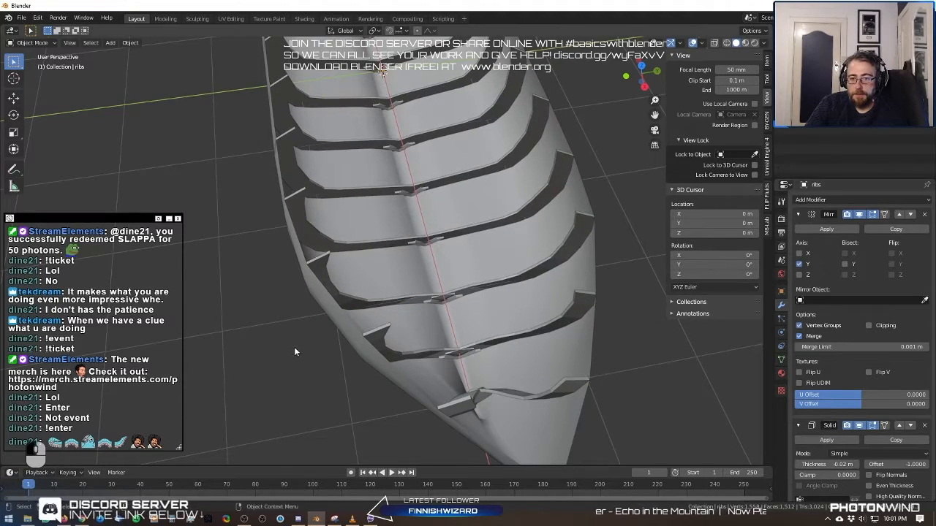
# Enter mesh editing on the ribs and lower the inner rib edges about 0.1 m along global Z.
pyautogui.moveTo(294, 351); pyautogui.dragTo(339, 261, button='middle')
pyautogui.press('Tab')
pyautogui.press('g')
pyautogui.press('z')
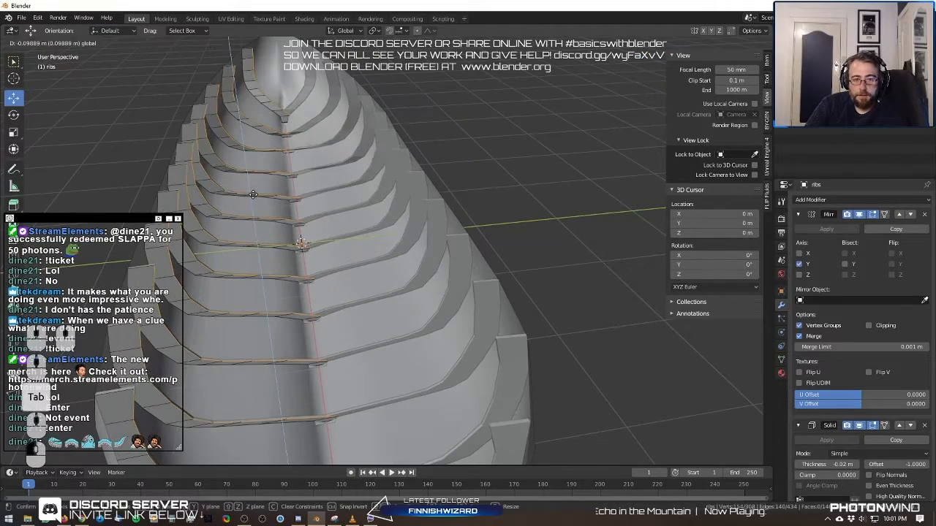
pyautogui.click(255, 192)
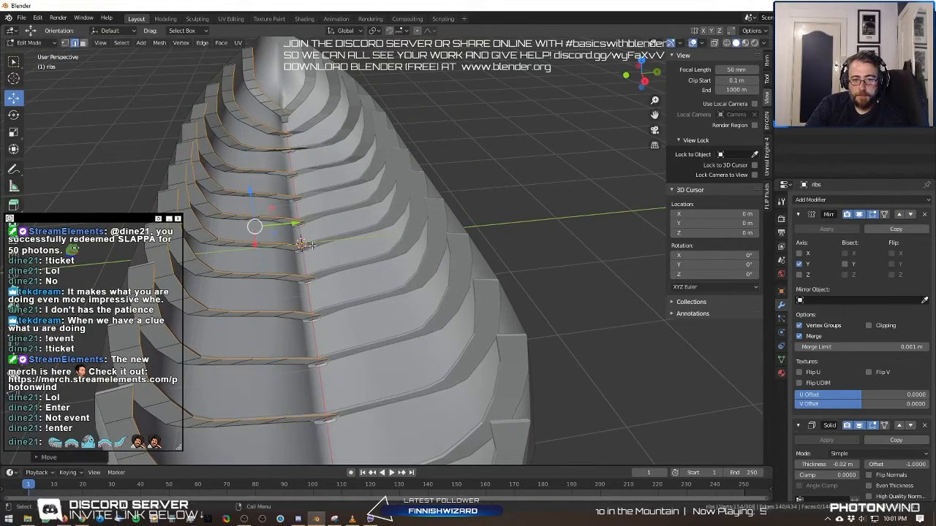
# Shift the inner rib edges slightly in the negative global Y direction and return to Object Mode.
pyautogui.moveTo(291, 223); pyautogui.dragTo(277, 224)
pyautogui.scroll(-5, 272, 219)
pyautogui.press('Tab')
pyautogui.moveTo(241, 174); pyautogui.dragTo(431, 206, button='middle')
pyautogui.scroll(4, 385, 178)
pyautogui.scroll(-5, 424, 209)
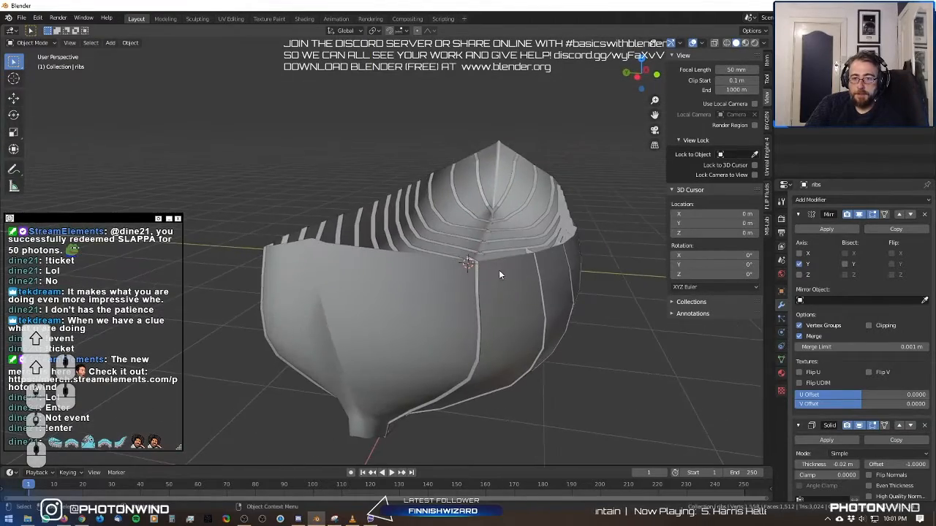
# Select the boat hull, duplicate it in place and hide the duplicate.
pyautogui.click(498, 270)
pyautogui.scroll(5, 482, 274)
pyautogui.moveTo(481, 276); pyautogui.dragTo(446, 266, button='middle')
pyautogui.scroll(-4, 459, 259)
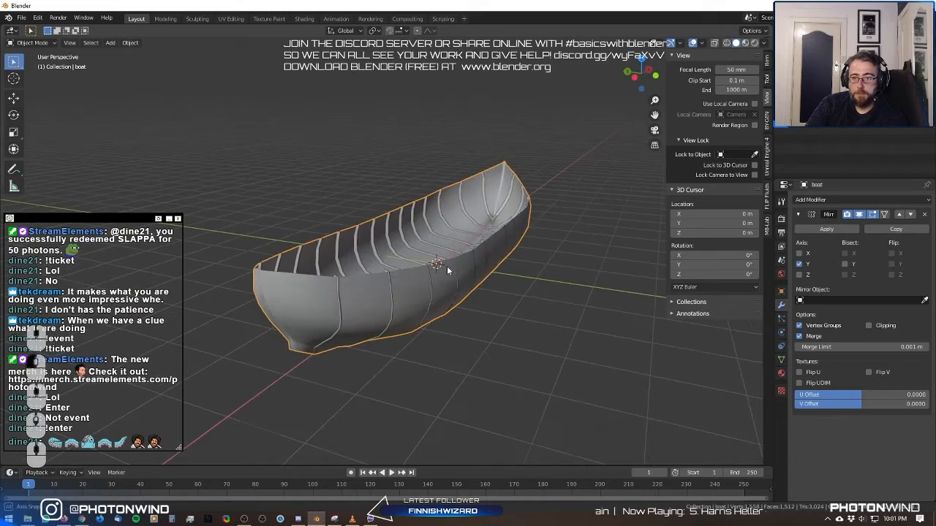
pyautogui.press('g')
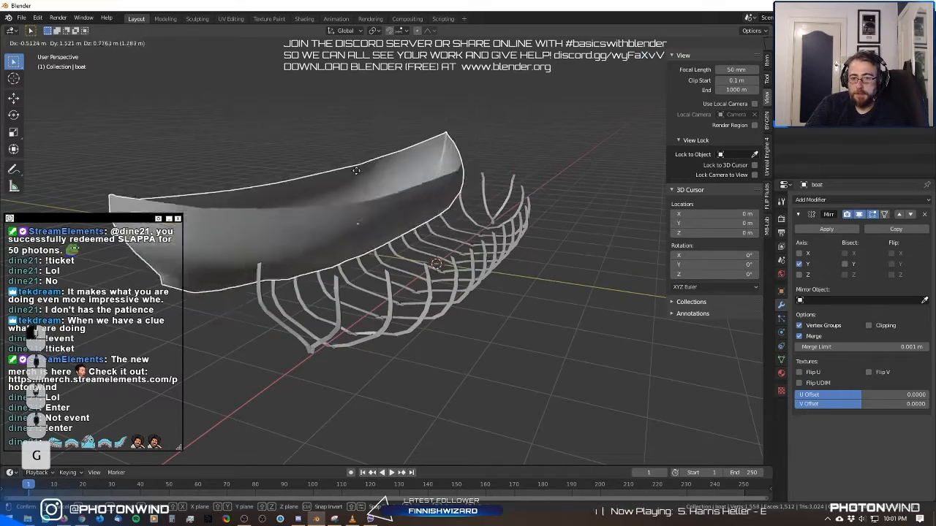
pyautogui.rightClick(415, 195)
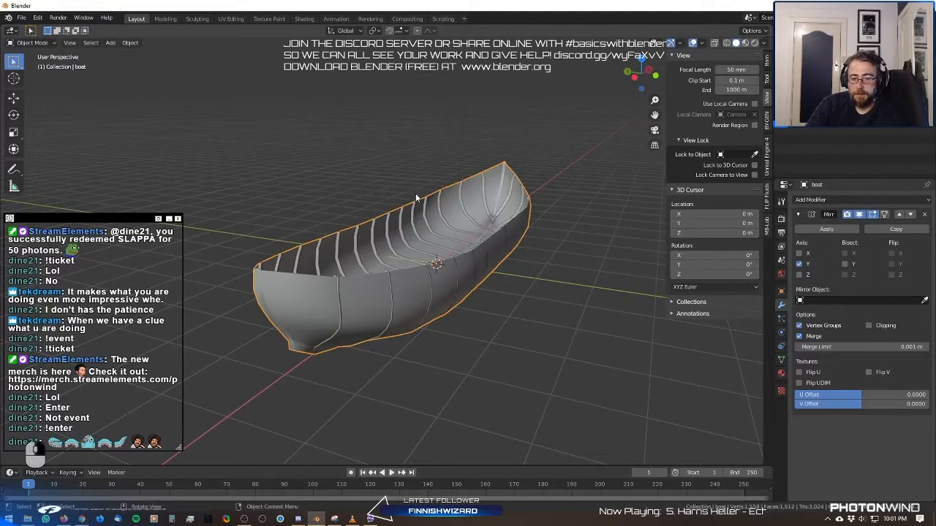
pyautogui.hotkey('shift', 'd')
pyautogui.rightClick(408, 176)
pyautogui.rightClick(432, 192)
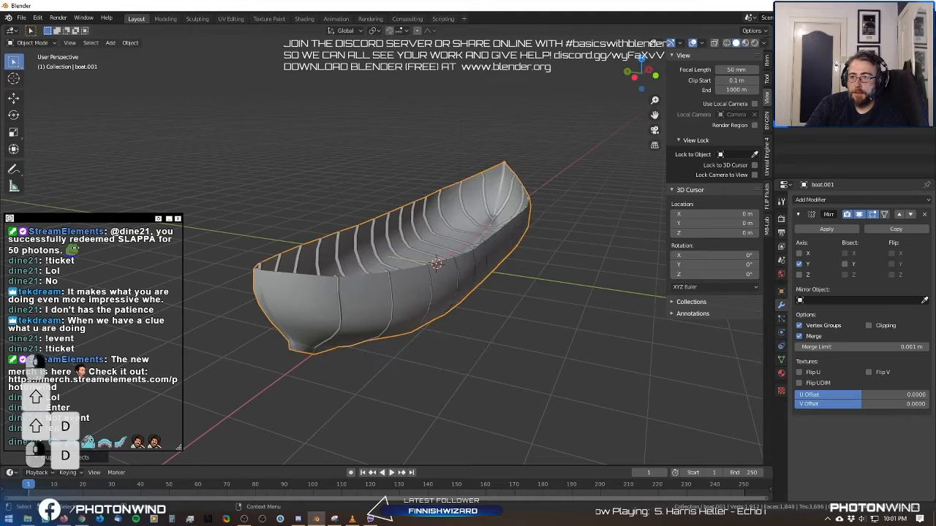
pyautogui.click(926, 71)
pyautogui.press('g')
pyautogui.rightClick(367, 209)
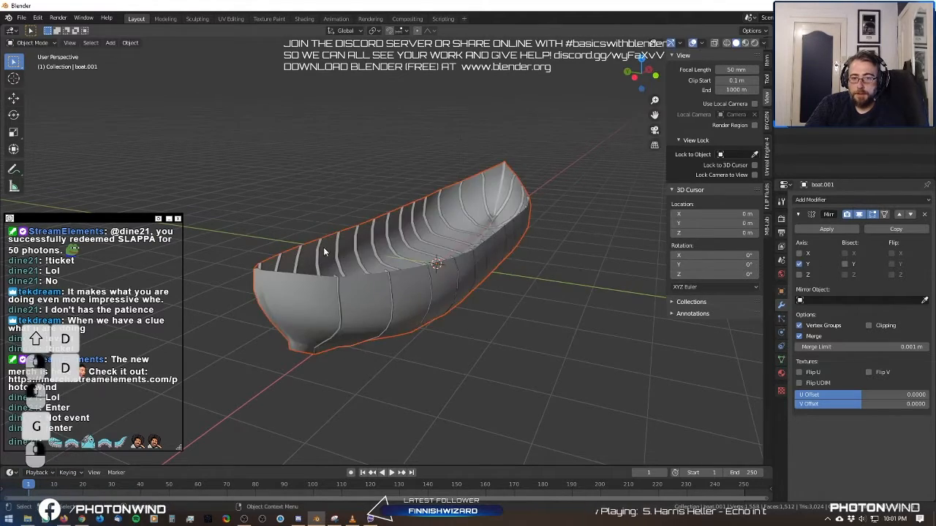
pyautogui.scroll(3, 324, 253)
pyautogui.press('g')
pyautogui.rightClick(394, 188)
pyautogui.moveTo(386, 210); pyautogui.dragTo(448, 255, button='middle')
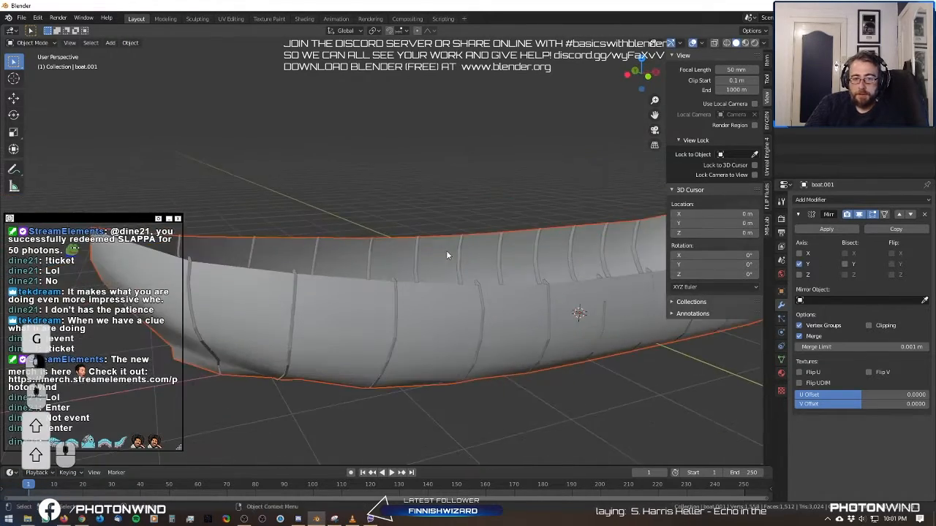
pyautogui.moveTo(393, 266); pyautogui.dragTo(410, 303, button='middle')
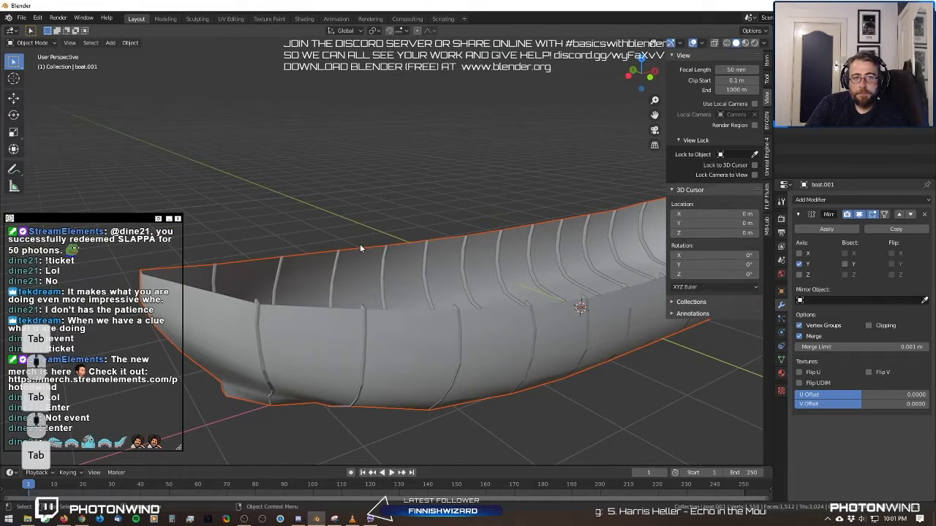
# Enter mesh editing on the original hull and select the lengthwise edge loops along its upper side.
pyautogui.click(447, 158)
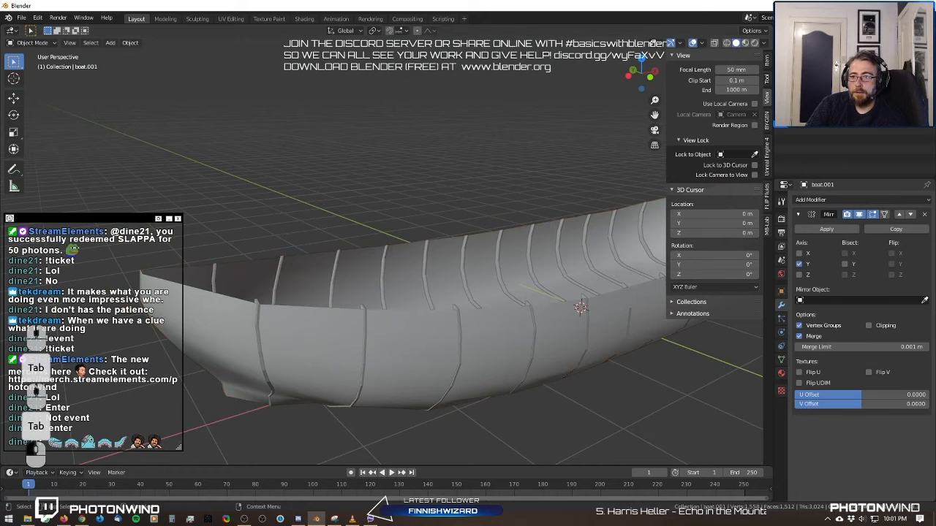
pyautogui.press('Tab')
pyautogui.moveTo(397, 209); pyautogui.dragTo(312, 252, button='middle')
pyautogui.press('a')
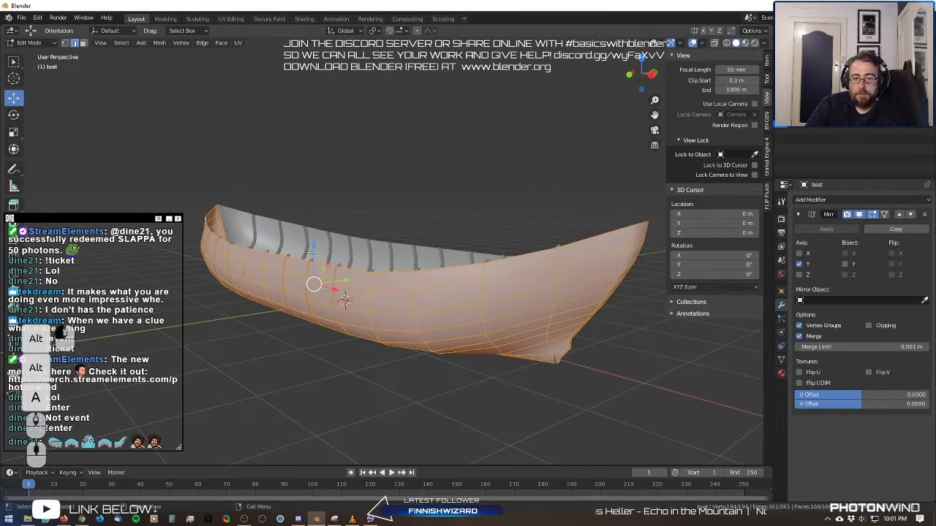
pyautogui.click(388, 290)
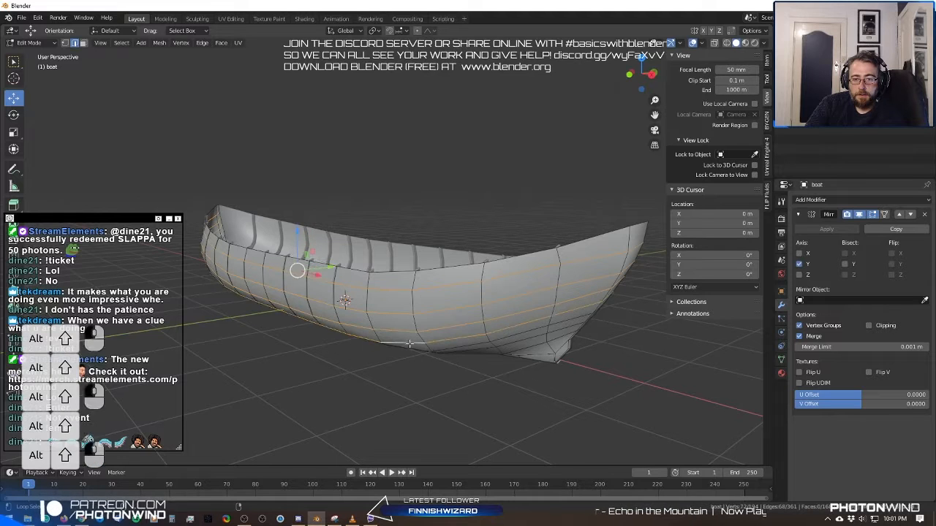
# Add the remaining lengthwise edge loops on the hull's underside, down towards the keel, to the selection.
pyautogui.moveTo(409, 344); pyautogui.dragTo(389, 310, button='middle')
pyautogui.scroll(2, 389, 310)
pyautogui.keyDown('alt'); pyautogui.keyDown('shift'); pyautogui.click(480, 224); pyautogui.keyUp('shift'); pyautogui.keyUp('alt')
pyautogui.keyDown('alt'); pyautogui.keyDown('shift'); pyautogui.click(503, 237); pyautogui.keyUp('shift'); pyautogui.keyUp('alt')
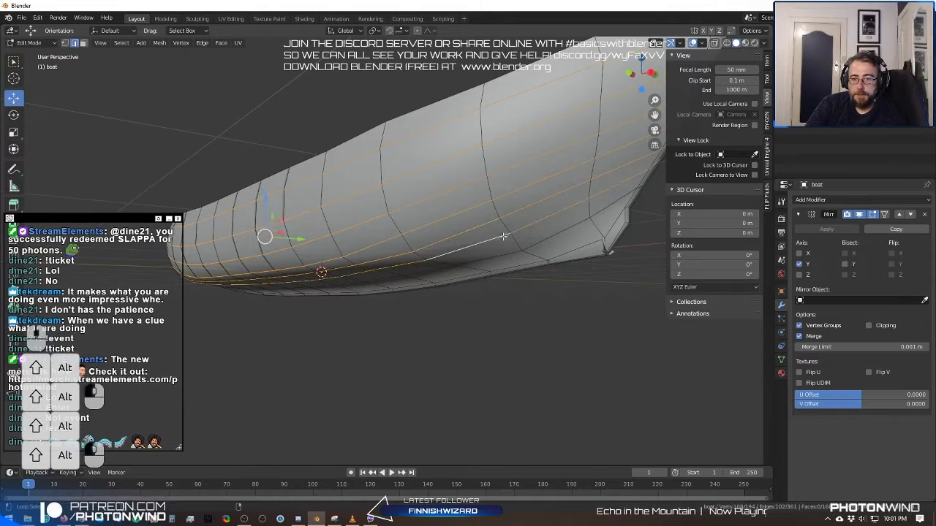
pyautogui.moveTo(514, 255); pyautogui.dragTo(479, 254, button='middle')
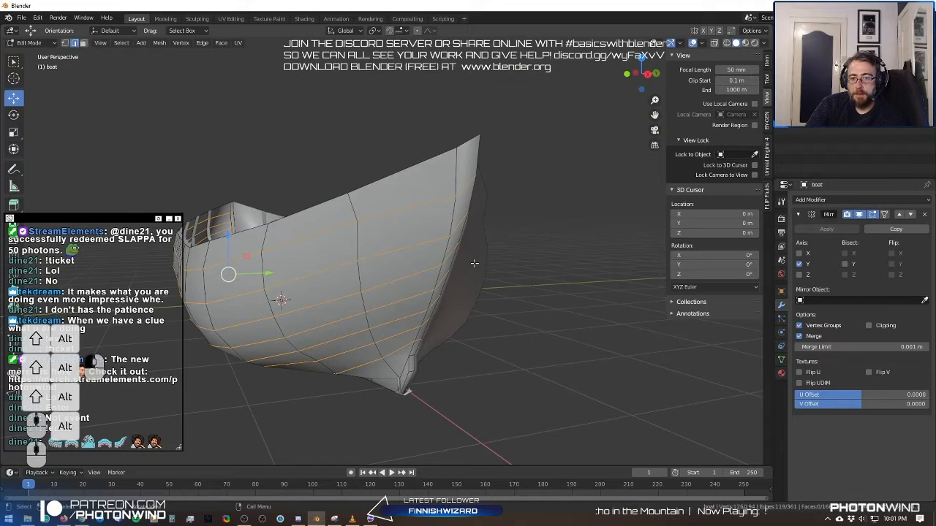
pyautogui.moveTo(463, 261); pyautogui.dragTo(476, 254, button='middle')
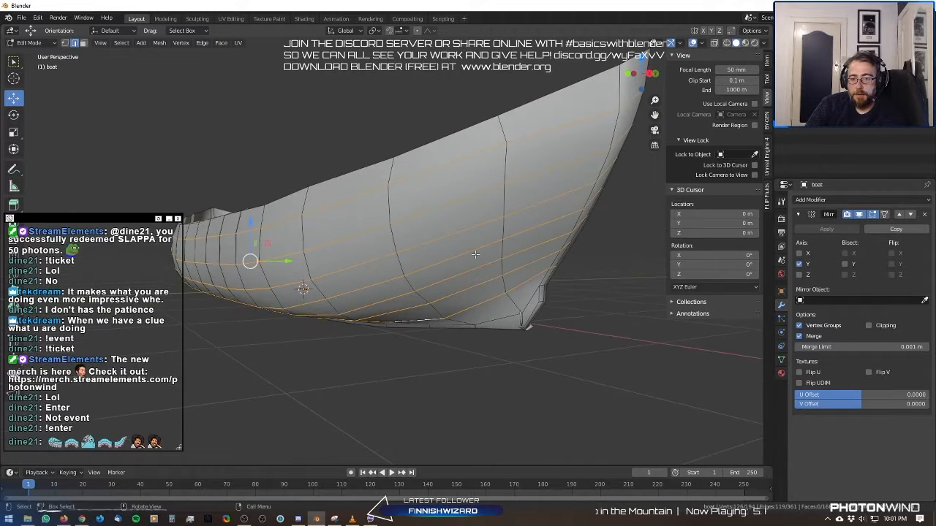
pyautogui.moveTo(478, 295); pyautogui.dragTo(492, 275, button='middle')
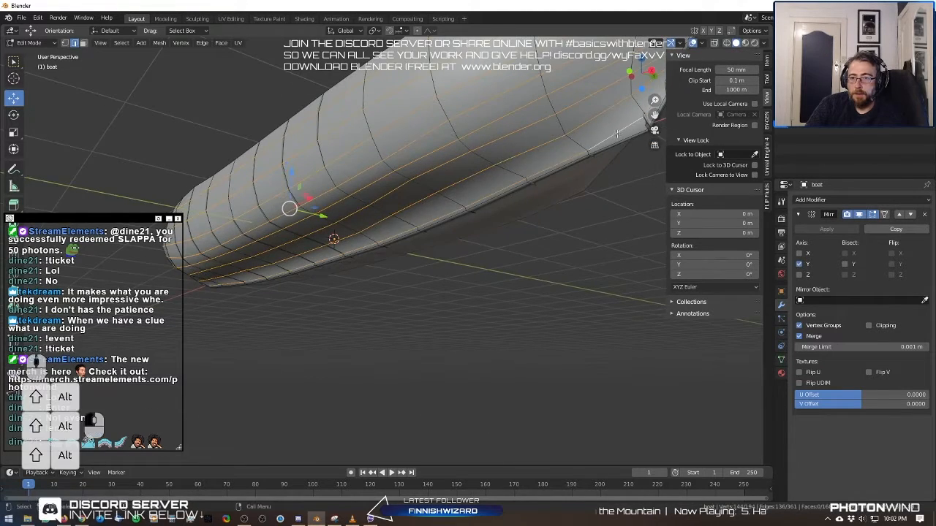
pyautogui.moveTo(630, 126); pyautogui.dragTo(539, 220, button='middle')
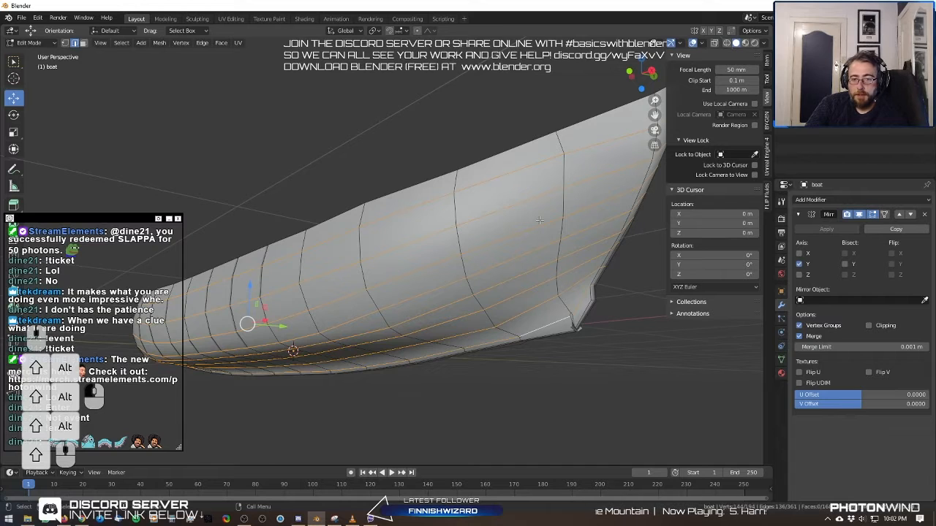
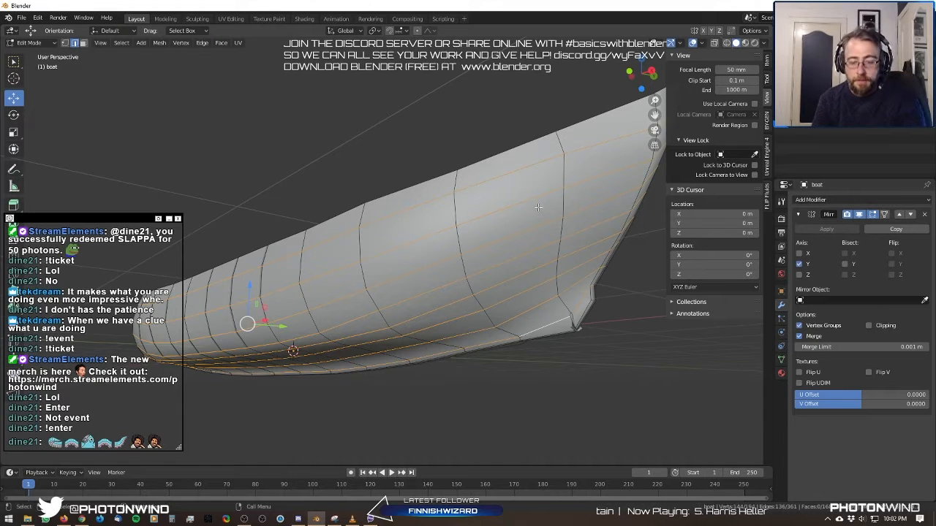
# Bevel the selected lengthwise edge loops with a width of about 0.002 m and one segment.
pyautogui.hotkey('ctrl', 'b')
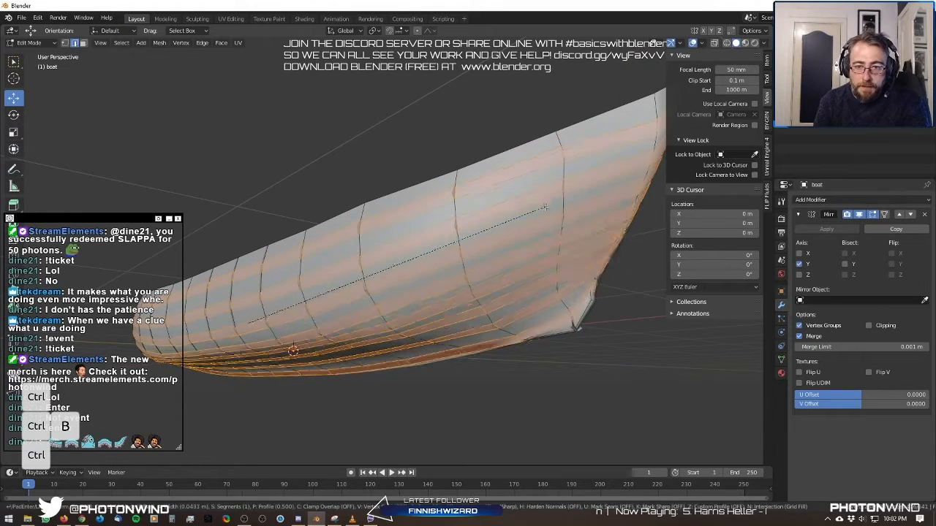
pyautogui.press('shift')
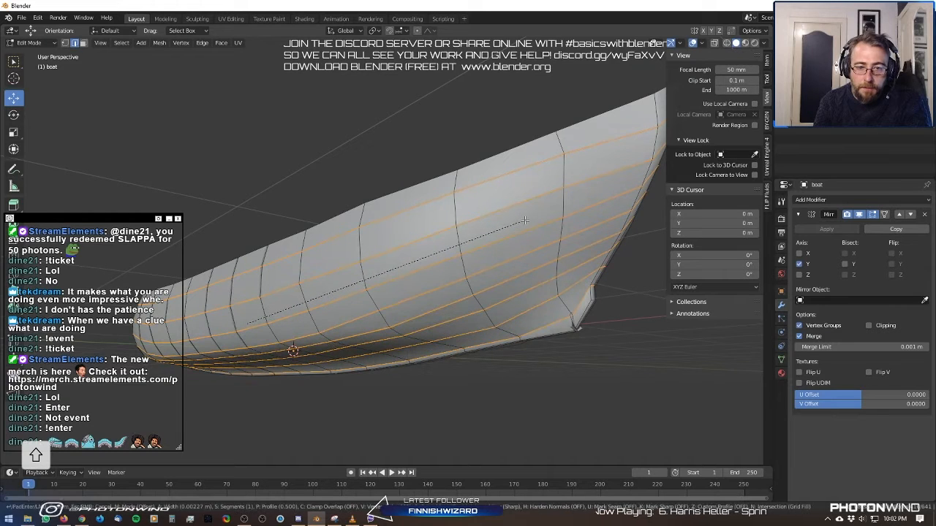
pyautogui.keyDown('shift'); pyautogui.click(524, 220); pyautogui.keyUp('shift')
# Delete the narrow beveled faces to separate the hull into lengthwise planks.
pyautogui.rightClick(514, 247)
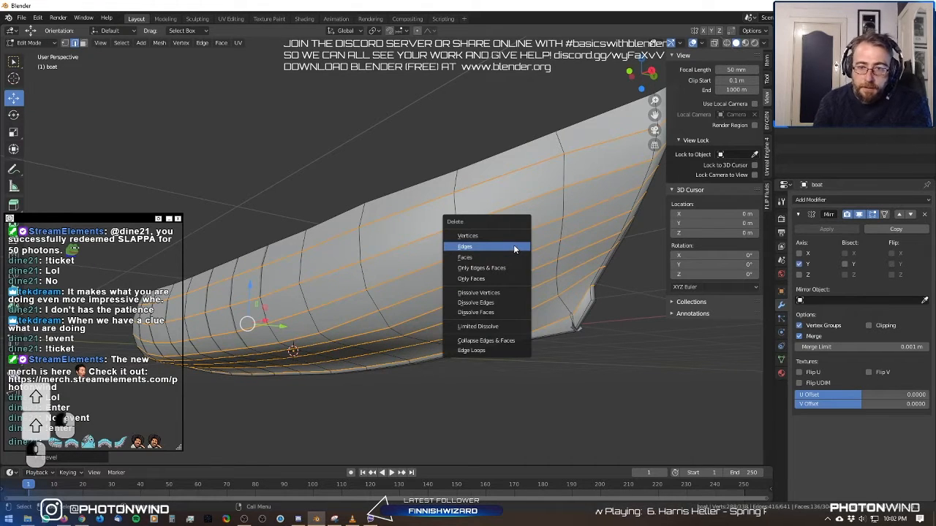
pyautogui.click(505, 256)
pyautogui.moveTo(505, 257); pyautogui.dragTo(560, 261, button='middle')
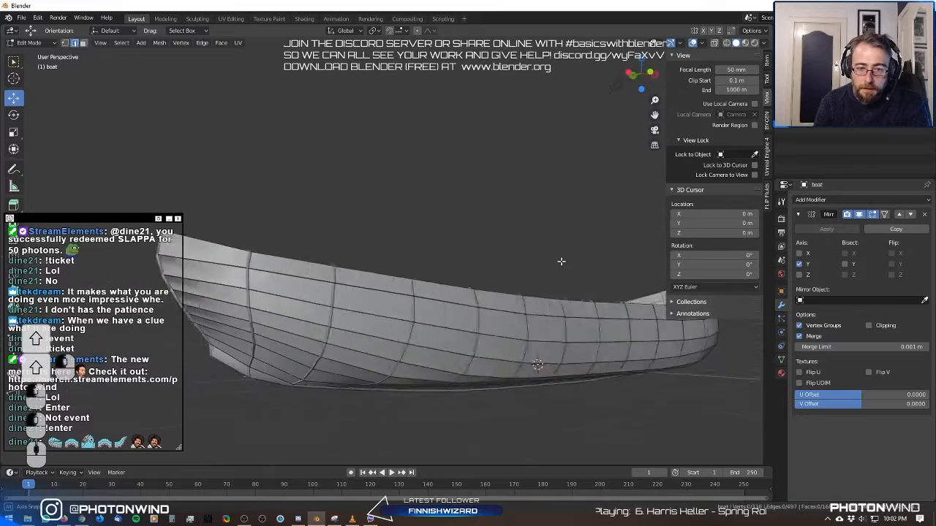
# Leave mesh editing and add a Solidify modifier to the planked hull.
pyautogui.press('Tab')
pyautogui.moveTo(431, 316); pyautogui.dragTo(357, 294, button='middle')
pyautogui.moveTo(357, 294); pyautogui.dragTo(516, 277, button='middle')
pyautogui.scroll(3, 385, 277)
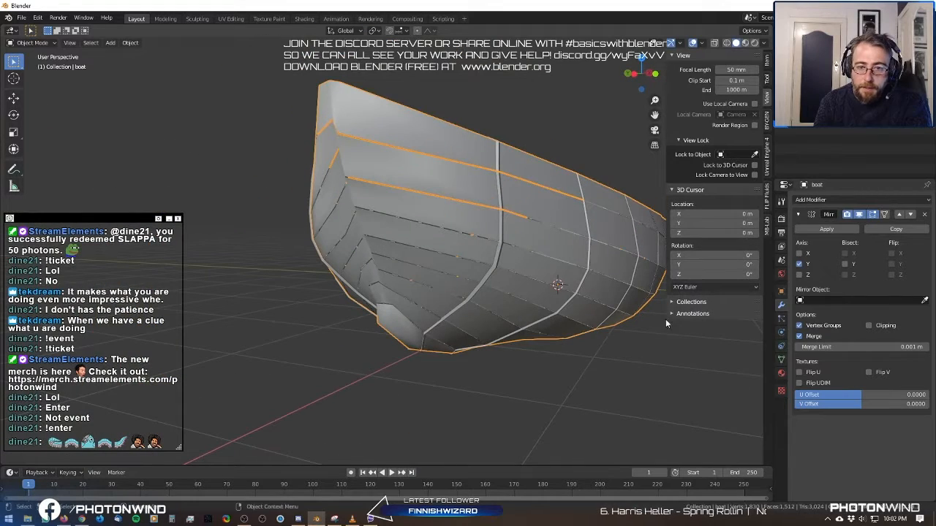
pyautogui.click(835, 199)
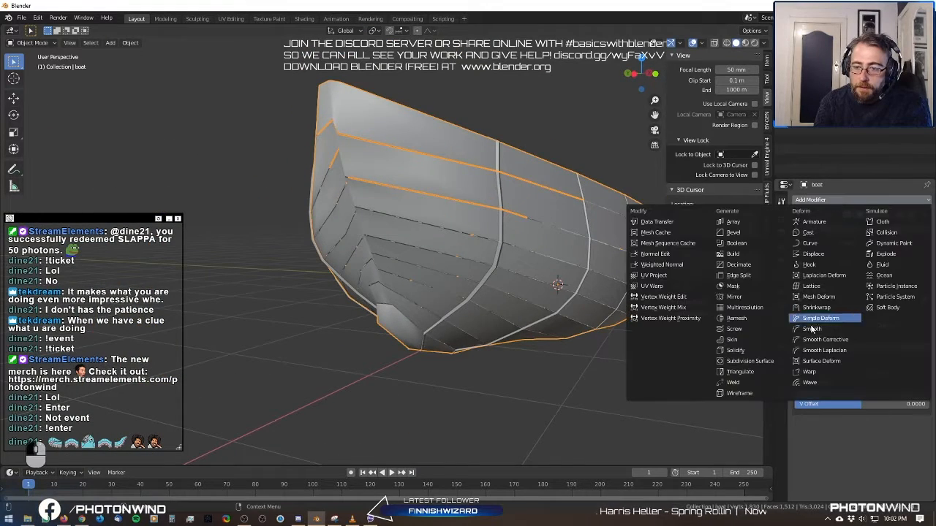
pyautogui.click(759, 350)
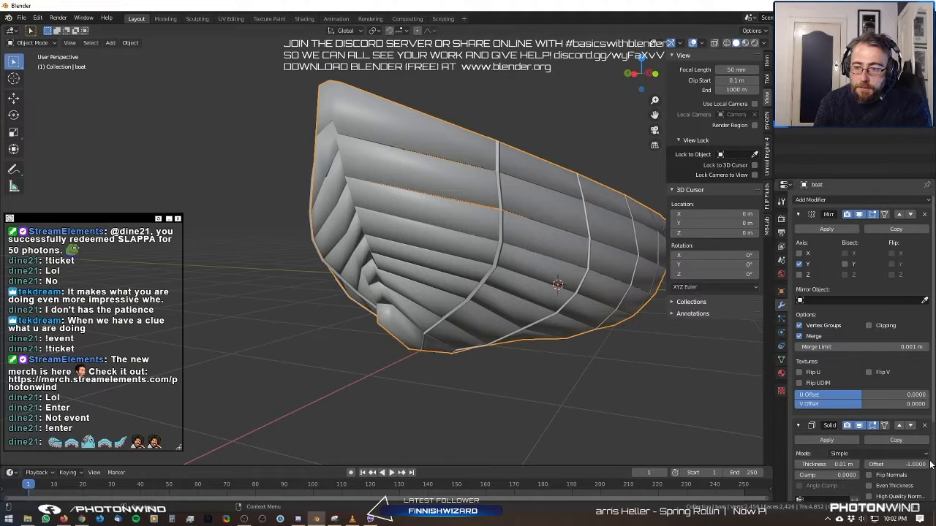
# Set the hull's Solidify thickness to -0.05 m.
pyautogui.moveTo(826, 465); pyautogui.dragTo(801, 465)
pyautogui.moveTo(501, 314); pyautogui.dragTo(552, 376, button='middle')
pyautogui.keyDown('shift'); pyautogui.moveTo(563, 386); pyautogui.dragTo(516, 356, button='middle'); pyautogui.keyUp('shift')
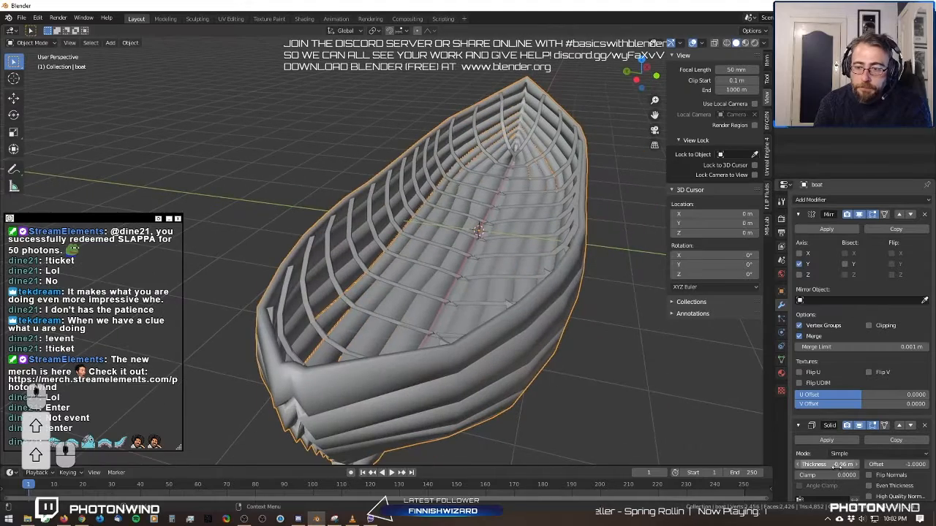
pyautogui.moveTo(836, 466)
pyautogui.mouseDown()
pyautogui.moveTo(863, 465)
pyautogui.moveTo(829, 466)
pyautogui.mouseUp()
pyautogui.moveTo(395, 241); pyautogui.dragTo(599, 339, button='middle')
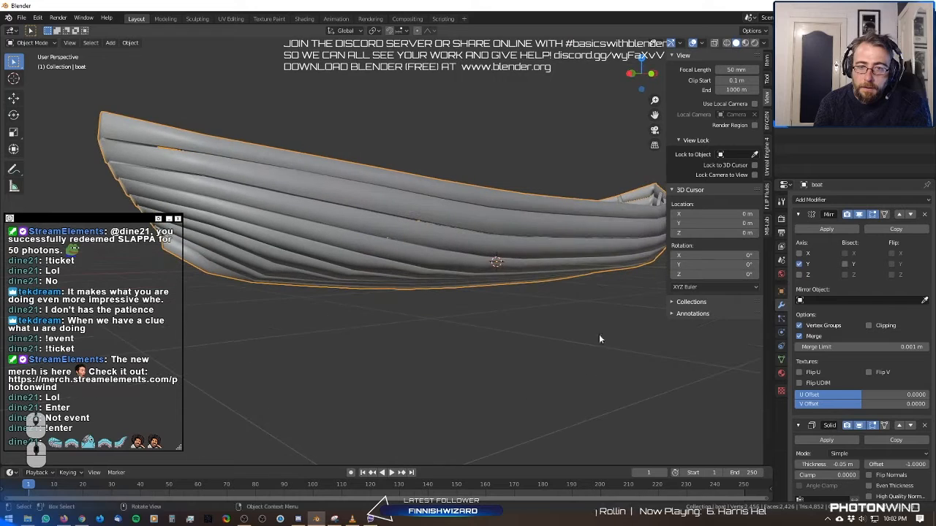
# Try the Solidify modifier's Even Thickness option on the hull planks, then leave it off.
pyautogui.scroll(-3, 892, 429)
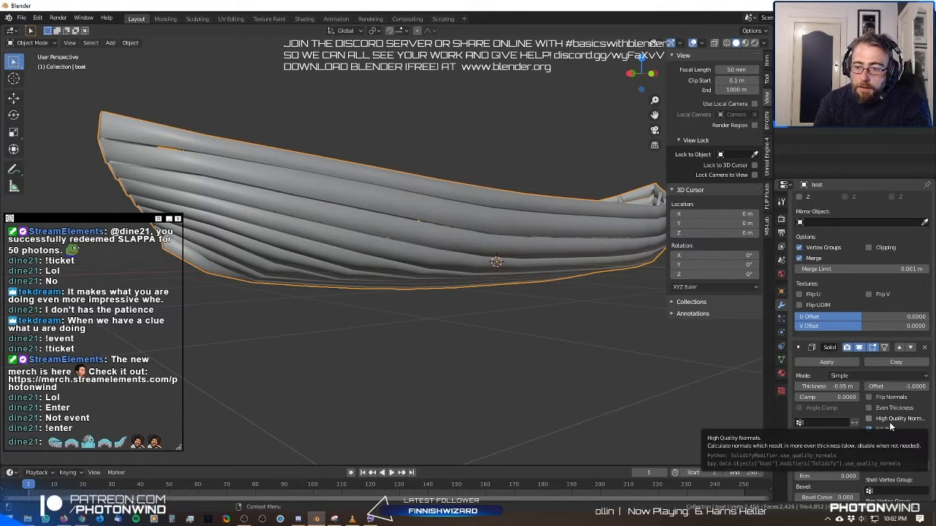
pyautogui.click(890, 409)
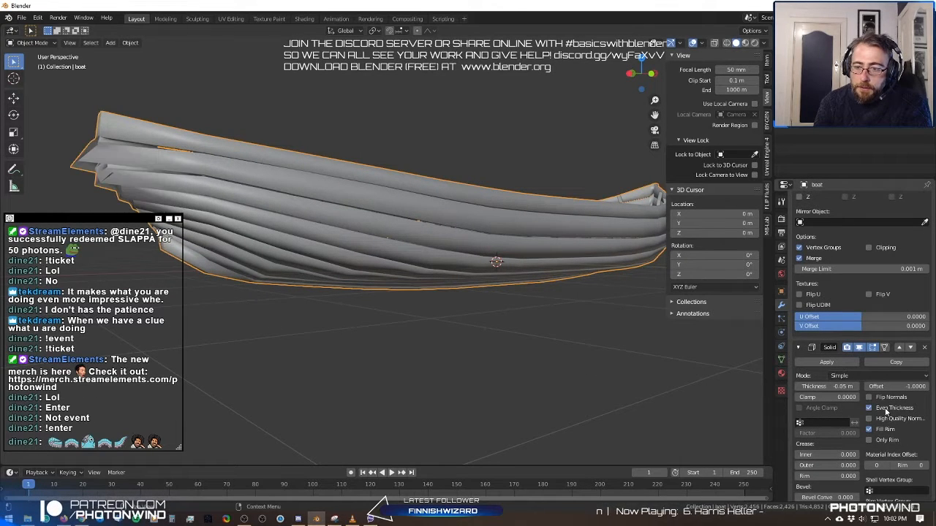
pyautogui.click(890, 409)
pyautogui.click(890, 409)
pyautogui.click(890, 410)
pyautogui.click(890, 409)
pyautogui.click(891, 410)
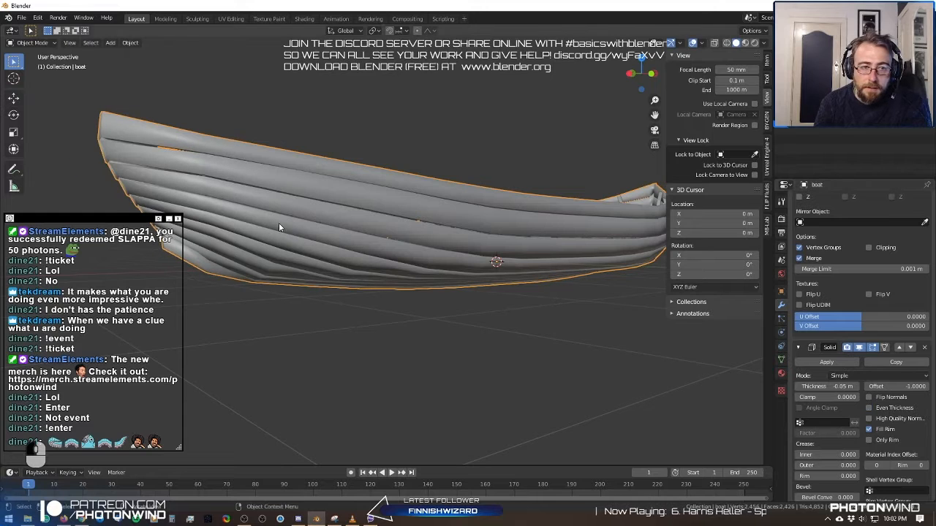
# Add a Bevel modifier to the planked hull with an offset of 0.05 m, then deselect the hull.
pyautogui.keyDown('shift'); pyautogui.moveTo(97, 157); pyautogui.dragTo(397, 216); pyautogui.keyUp('shift')
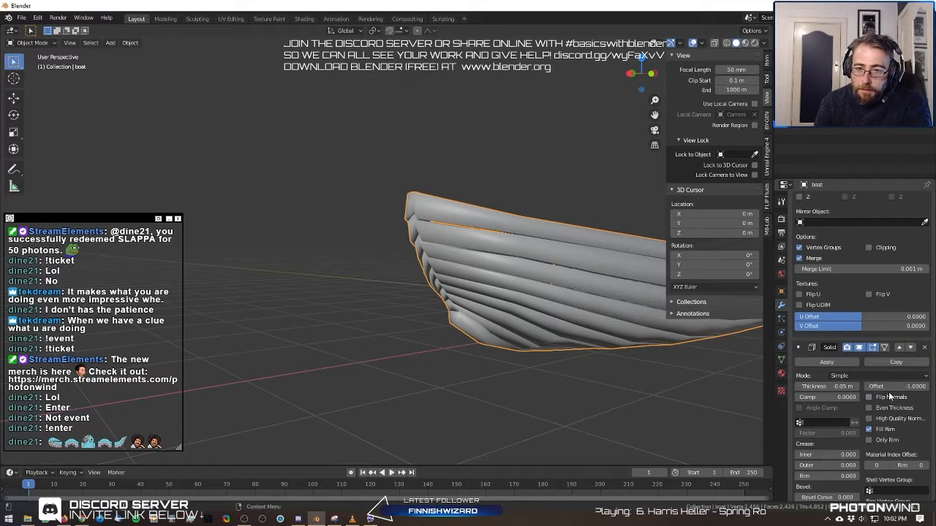
pyautogui.scroll(3, 864, 350)
pyautogui.click(812, 200)
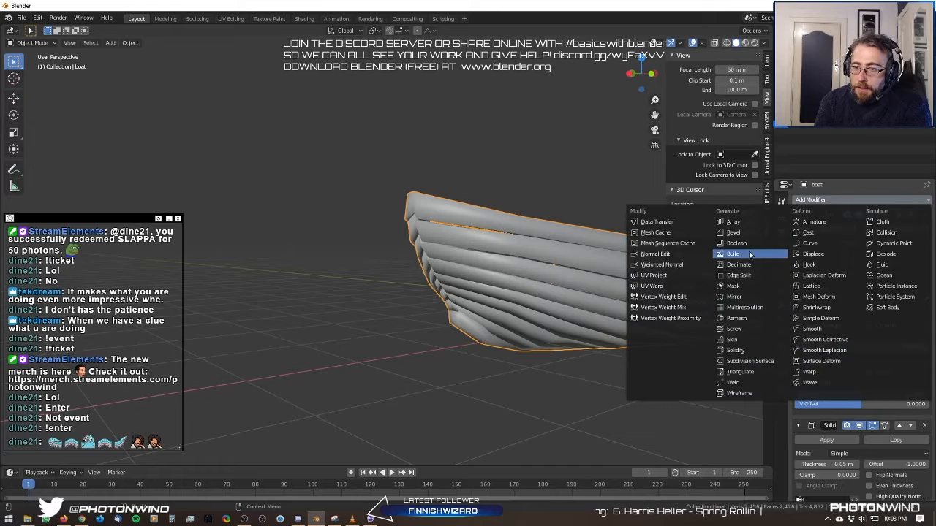
pyautogui.click(734, 232)
pyautogui.scroll(8, 434, 295)
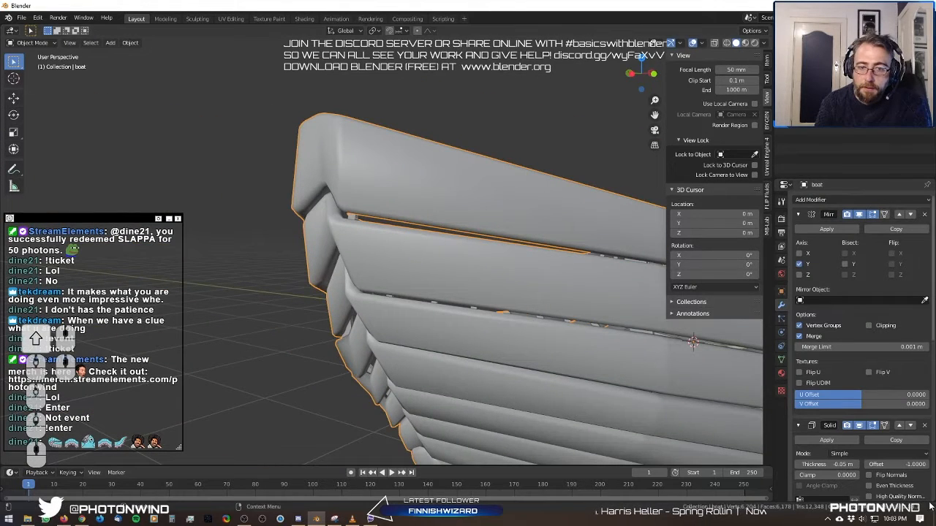
pyautogui.scroll(-10, 858, 410)
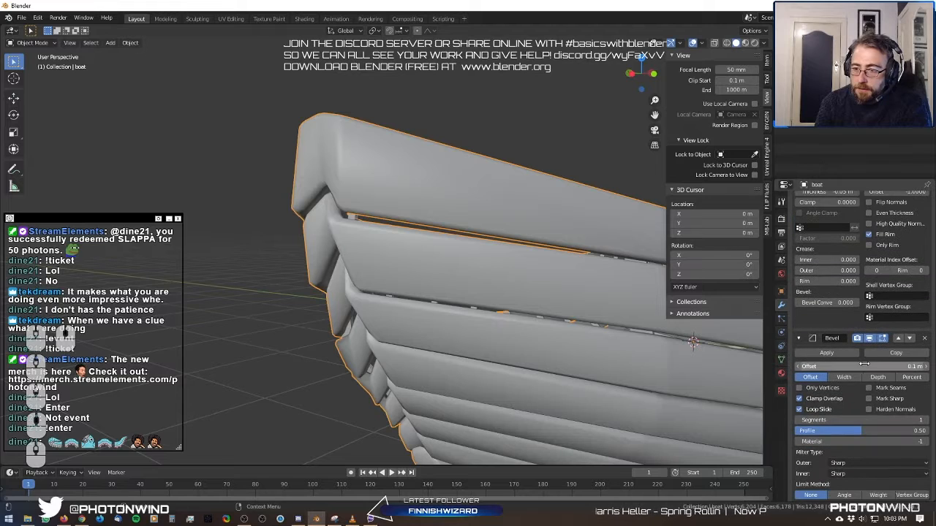
pyautogui.moveTo(861, 366); pyautogui.dragTo(835, 366)
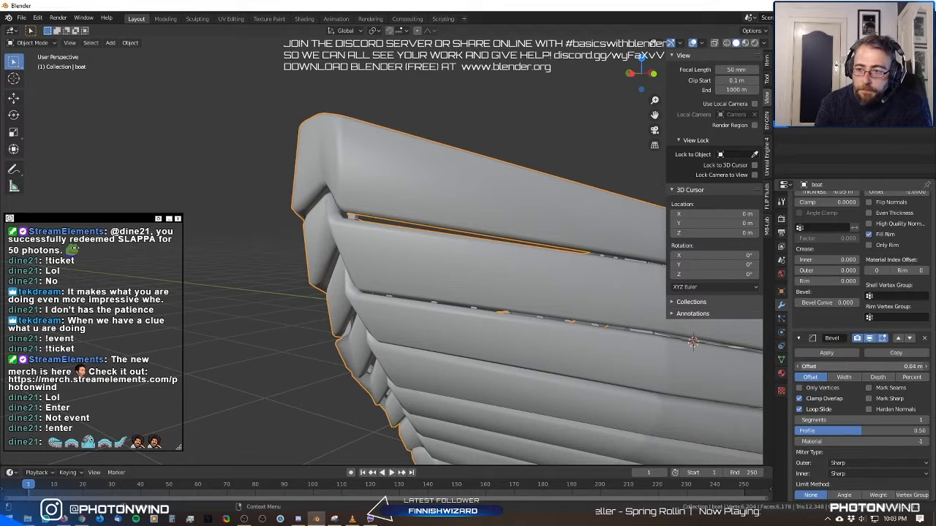
pyautogui.scroll(-6, 347, 233)
pyautogui.click(348, 232)
pyautogui.moveTo(347, 231); pyautogui.dragTo(14, 201, button='middle')
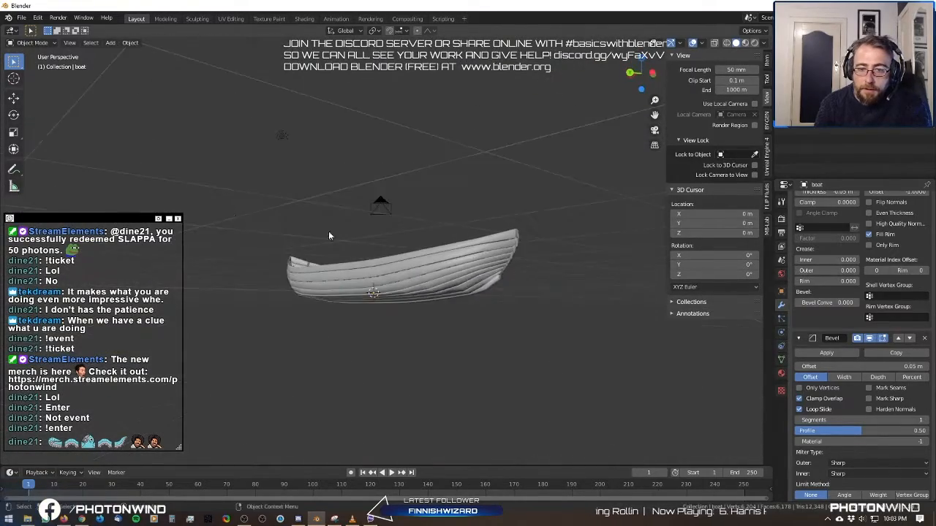
# Duplicate the planked hull in place, keeping the copy at the original's position.
pyautogui.moveTo(387, 271); pyautogui.dragTo(398, 320, button='middle')
pyautogui.click(448, 356)
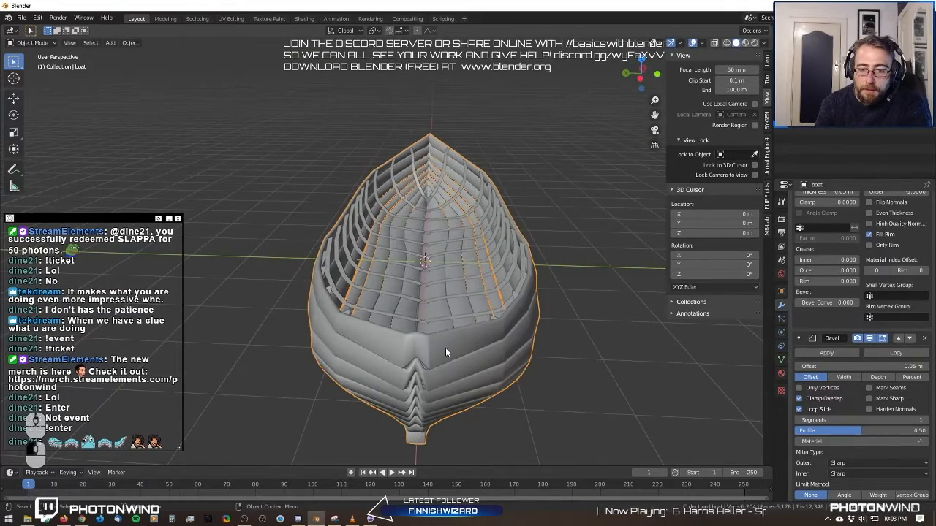
pyautogui.moveTo(445, 347); pyautogui.dragTo(435, 353, button='middle')
pyautogui.press('g')
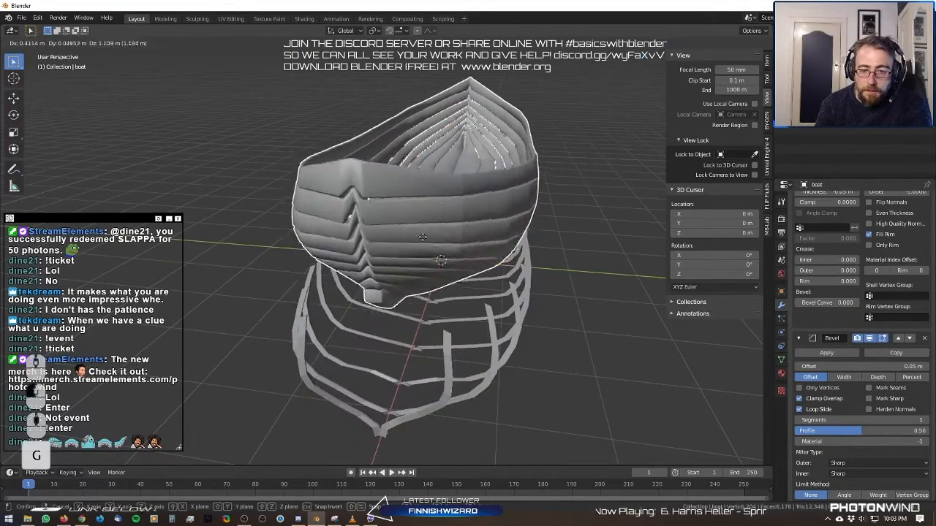
pyautogui.rightClick(432, 298)
pyautogui.hotkey('shift', 'd')
pyautogui.rightClick(458, 269)
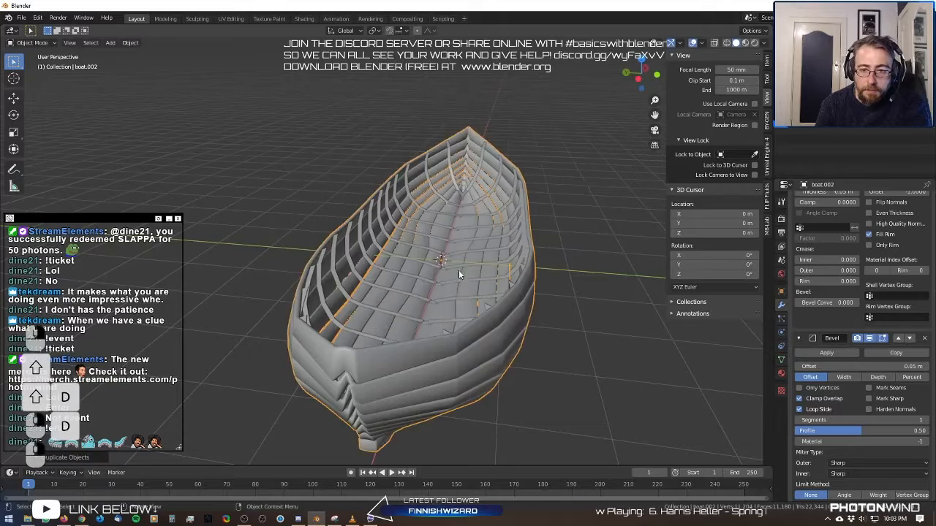
# Enter mesh editing on the duplicated hull and try to loop-select the narrow strip beside the keel line.
pyautogui.moveTo(458, 270)
pyautogui.mouseDown(button='middle')
pyautogui.moveTo(471, 303)
pyautogui.moveTo(461, 307)
pyautogui.moveTo(455, 259)
pyautogui.mouseUp(button='middle')
pyautogui.press('Tab')
pyautogui.scroll(3, 453, 263)
pyautogui.press('Tab')
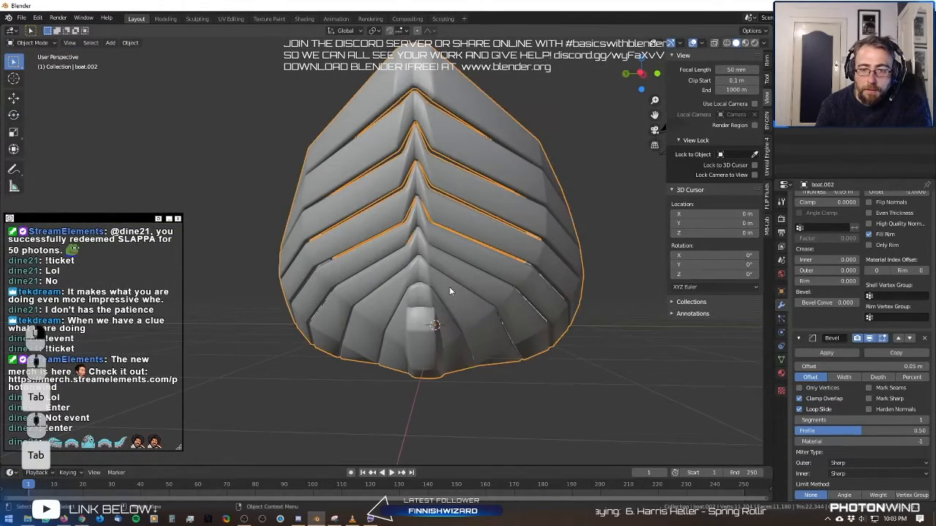
pyautogui.scroll(3, 449, 286)
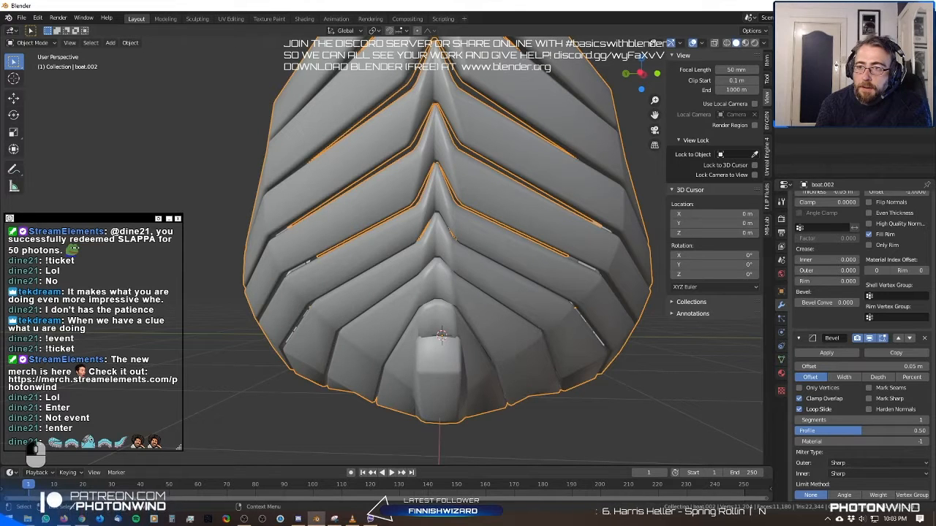
pyautogui.press('Tab')
pyautogui.moveTo(453, 277); pyautogui.dragTo(480, 251, button='middle')
pyautogui.moveTo(518, 320); pyautogui.dragTo(434, 304, button='middle')
pyautogui.keyDown('alt'); pyautogui.click(427, 308); pyautogui.keyUp('alt')
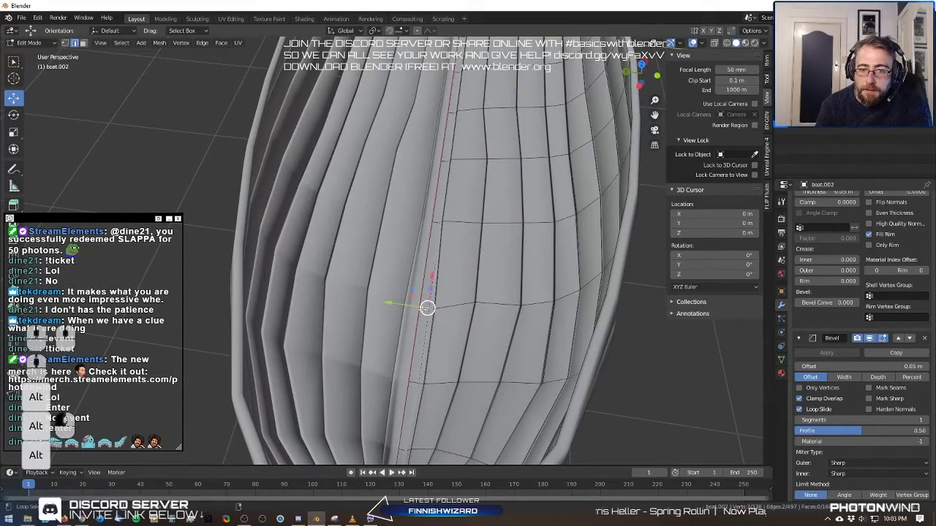
# Select the lengthwise face loop of the narrow keel strip in face selection mode, leaving it in place.
pyautogui.scroll(2, 470, 298)
pyautogui.keyDown('shift'); pyautogui.moveTo(469, 298); pyautogui.dragTo(392, 342); pyautogui.keyUp('shift')
pyautogui.scroll(2, 392, 342)
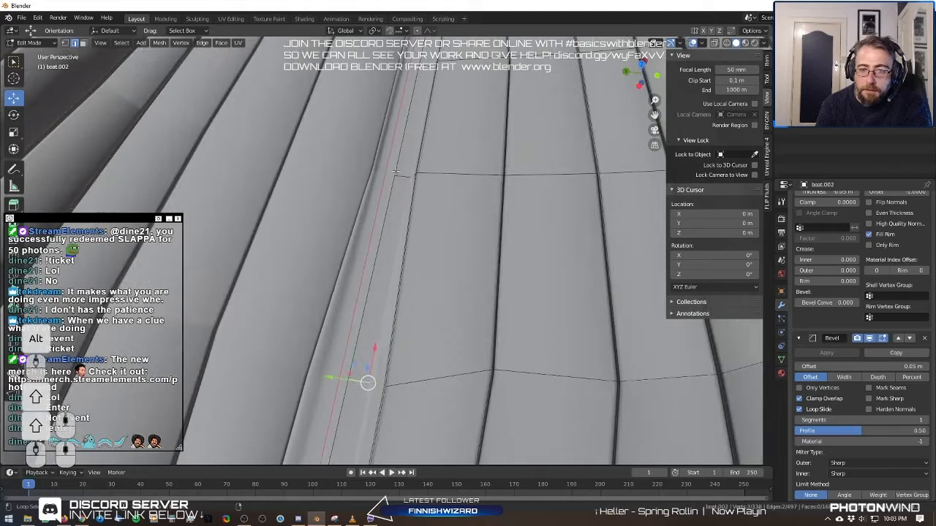
pyautogui.keyDown('alt'); pyautogui.click(406, 175); pyautogui.keyUp('alt')
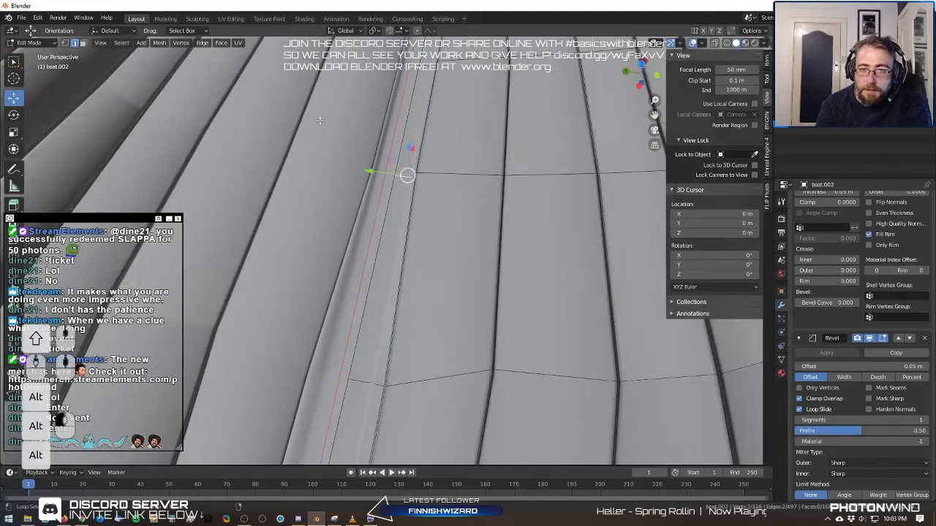
pyautogui.keyDown('alt'); pyautogui.keyDown('shift'); pyautogui.click(401, 176); pyautogui.keyUp('shift'); pyautogui.keyUp('alt')
pyautogui.scroll(-5, 399, 174)
pyautogui.moveTo(400, 175); pyautogui.dragTo(368, 149, button='middle')
pyautogui.press('g')
pyautogui.rightClick(424, 80)
pyautogui.scroll(3, 400, 119)
pyautogui.scroll(-6, 300, 164)
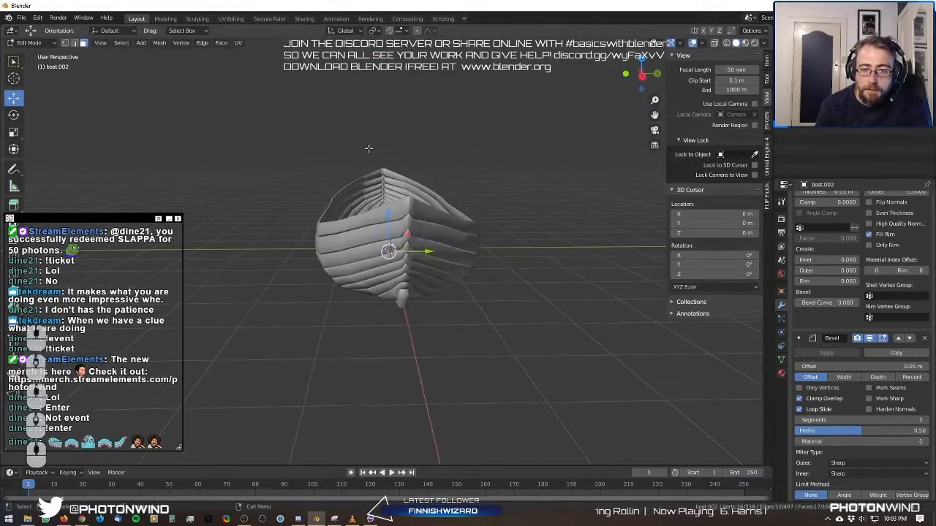
# Switch the viewport to wireframe shading and try to extend the keel selection with a face loop on the upper hull.
pyautogui.click(726, 43)
pyautogui.scroll(6, 483, 222)
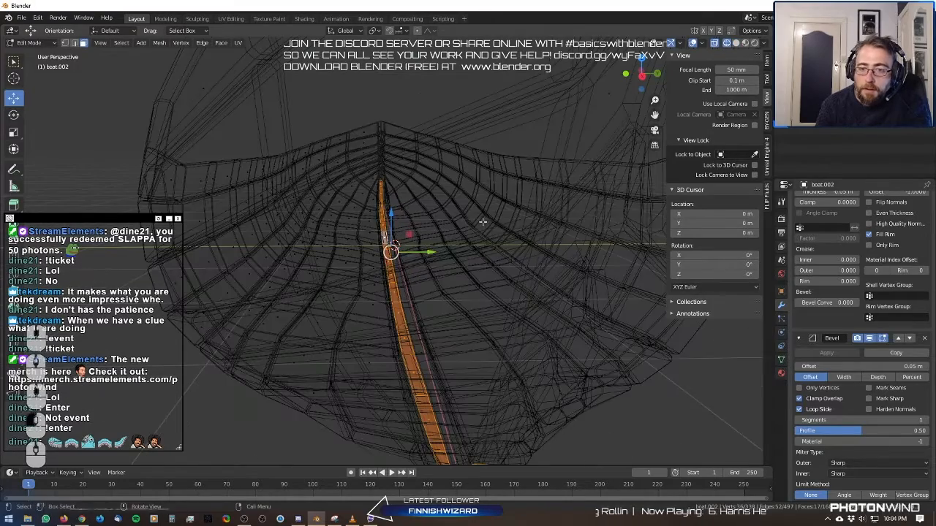
pyautogui.moveTo(482, 221); pyautogui.dragTo(451, 329, button='middle')
pyautogui.scroll(-4, 488, 258)
pyautogui.moveTo(457, 272); pyautogui.dragTo(466, 266, button='middle')
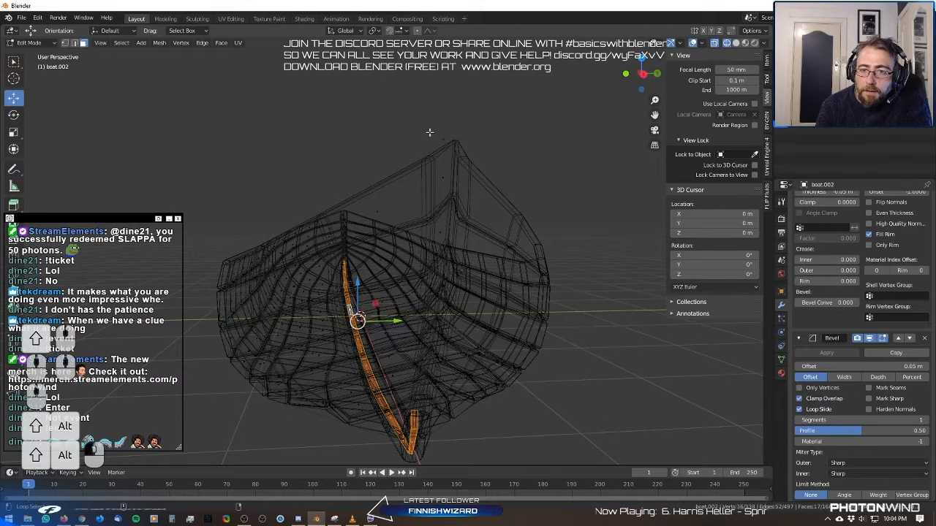
pyautogui.keyDown('alt'); pyautogui.keyDown('shift'); pyautogui.click(442, 151); pyautogui.keyUp('shift'); pyautogui.keyUp('alt')
pyautogui.hotkey('ctrl', 'z')
# Try to add the narrow centreline faces of the stem to the keel strip selection with a box selection.
pyautogui.moveTo(444, 203); pyautogui.dragTo(336, 155, button='middle')
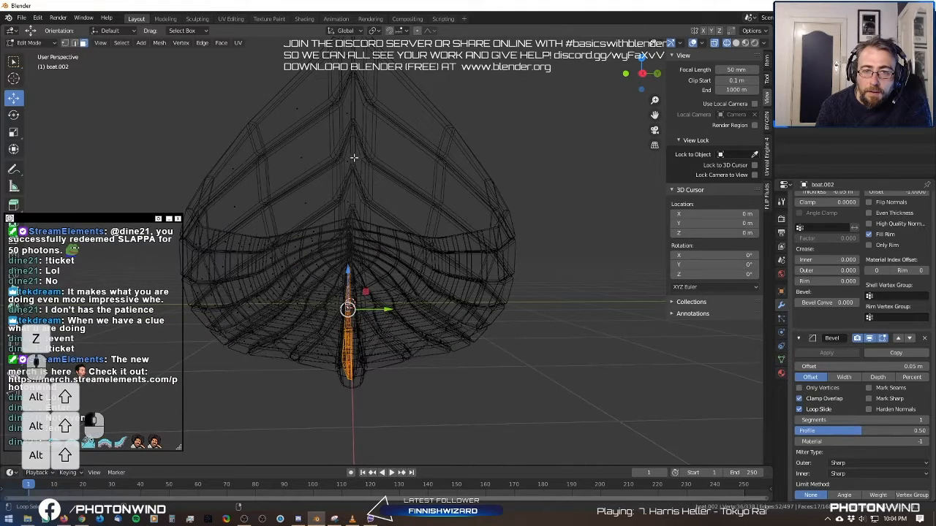
pyautogui.hotkey('shift', 'b')
pyautogui.moveTo(340, 98); pyautogui.dragTo(376, 198)
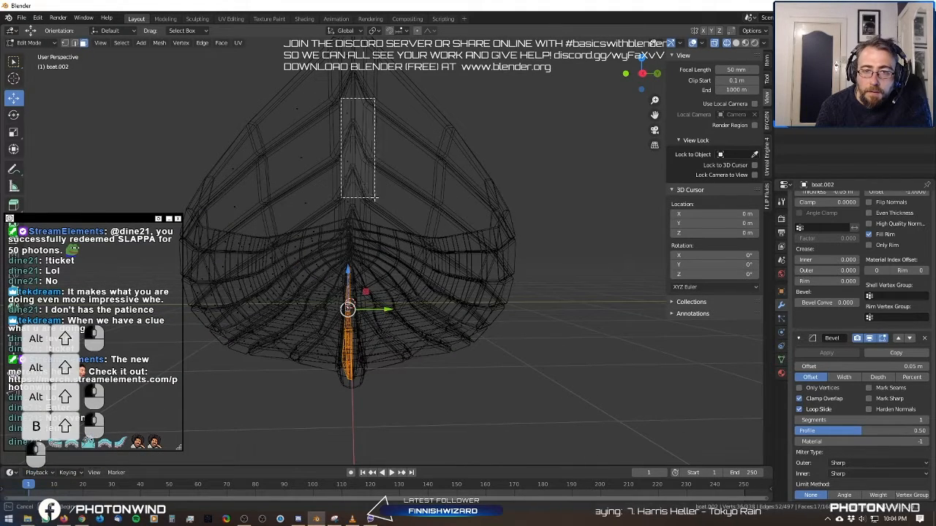
pyautogui.press('b')
pyautogui.rightClick(347, 165)
pyautogui.keyDown('alt'); pyautogui.keyDown('shift'); pyautogui.click(349, 178); pyautogui.keyUp('shift'); pyautogui.keyUp('alt')
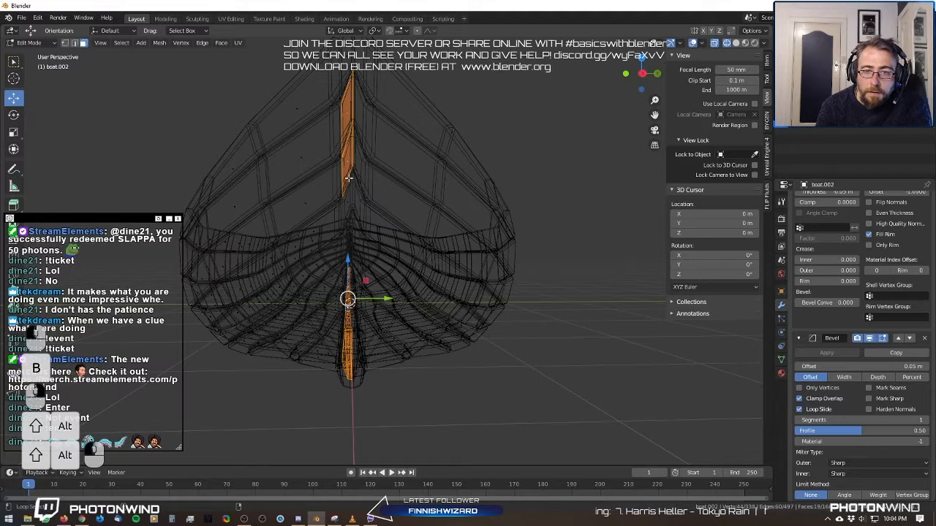
pyautogui.keyDown('alt'); pyautogui.click(345, 90); pyautogui.keyUp('alt')
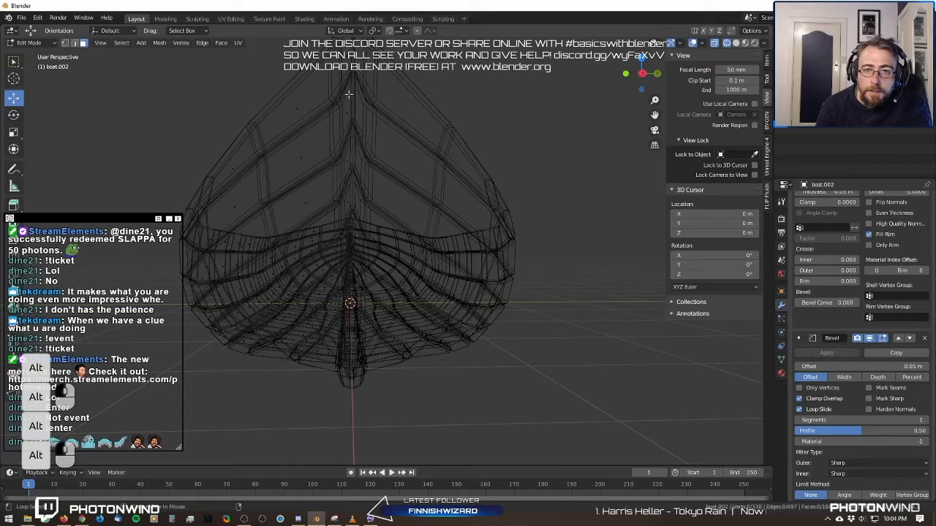
# Box-select the narrow centreline faces of the stem at the hull's far end, down to the keel.
pyautogui.keyDown('alt'); pyautogui.moveTo(349, 94); pyautogui.dragTo(413, 130); pyautogui.keyUp('alt')
pyautogui.scroll(5, 351, 198)
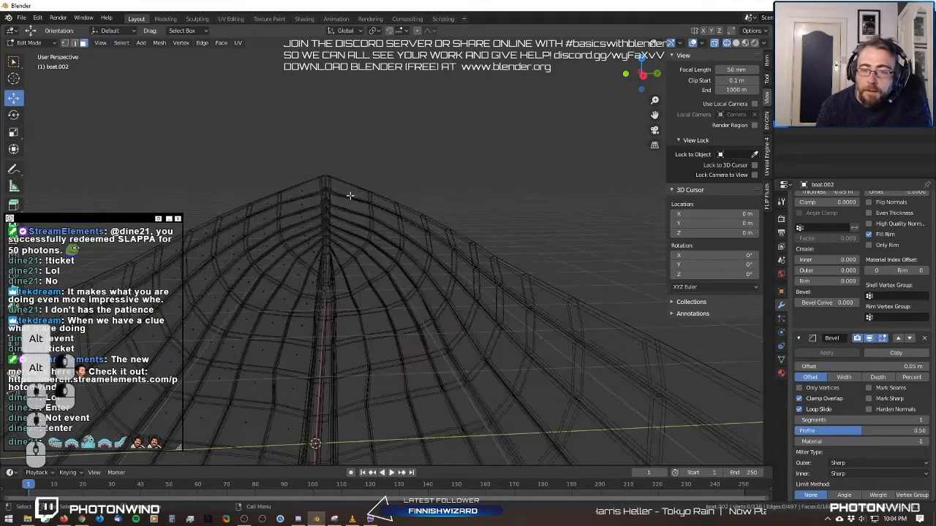
pyautogui.keyDown('shift'); pyautogui.moveTo(351, 198); pyautogui.dragTo(322, 179, button='middle'); pyautogui.keyUp('shift')
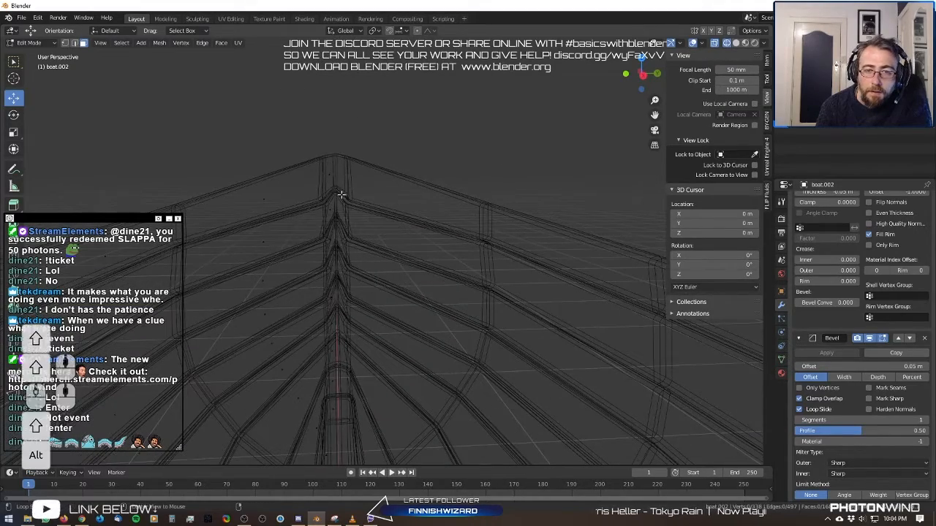
pyautogui.keyDown('alt'); pyautogui.click(334, 201); pyautogui.keyUp('alt')
pyautogui.keyDown('alt'); pyautogui.click(332, 202); pyautogui.keyUp('alt')
pyautogui.scroll(-3, 351, 227)
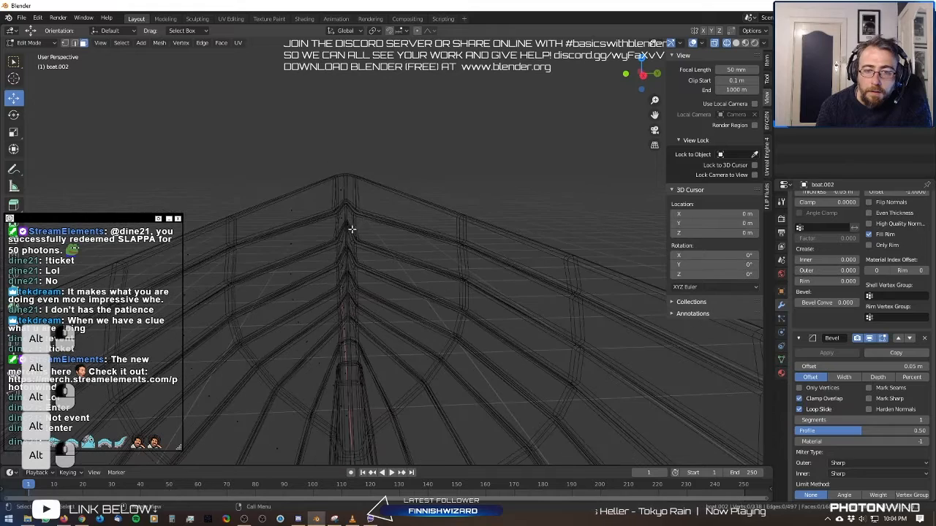
pyautogui.press('b')
pyautogui.moveTo(337, 155); pyautogui.dragTo(383, 344)
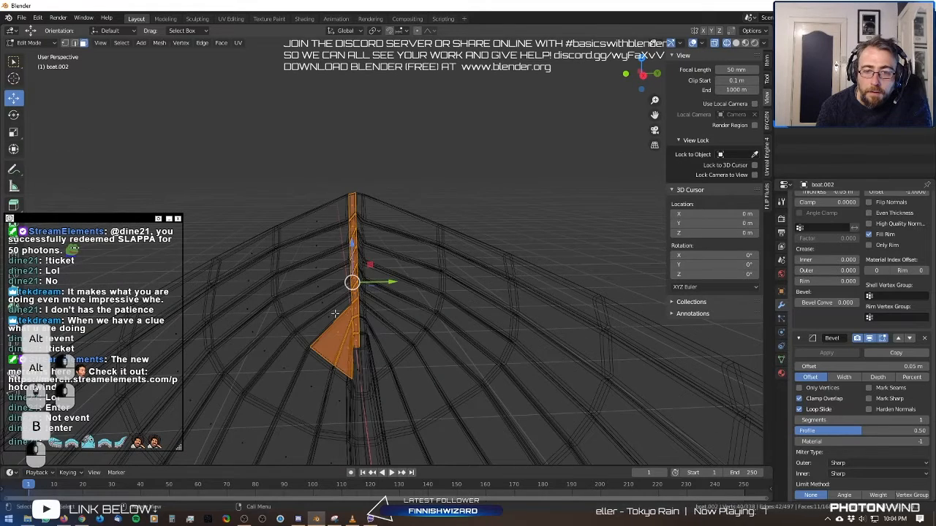
# Remove the stray plank faces beside the lower end of the stem from the selection.
pyautogui.press('b')
pyautogui.keyDown('shift'); pyautogui.moveTo(299, 310); pyautogui.dragTo(349, 390); pyautogui.keyUp('shift')
pyautogui.moveTo(349, 389); pyautogui.dragTo(373, 369, button='middle')
pyautogui.press('b')
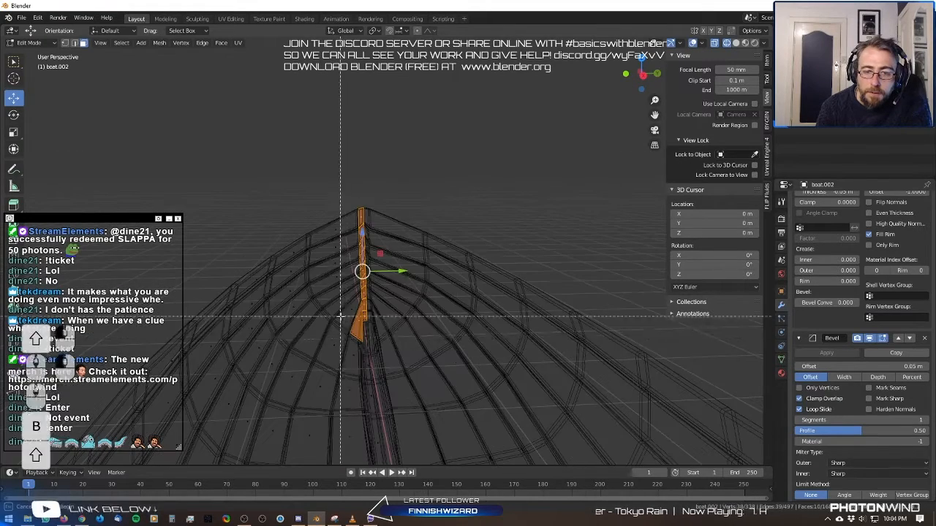
pyautogui.keyDown('shift'); pyautogui.moveTo(329, 301); pyautogui.dragTo(358, 355); pyautogui.keyUp('shift')
pyautogui.moveTo(358, 355); pyautogui.dragTo(611, 337, button='middle')
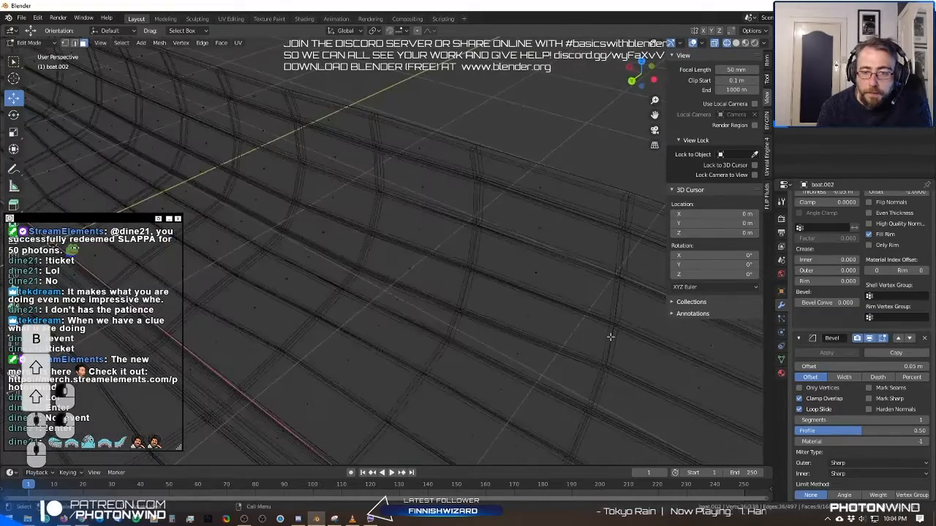
# Box-select the narrow centreline strip over the hull's full height from the right view and deselect the plank faces beside it.
pyautogui.press('KP_7')
pyautogui.press('KP_3')
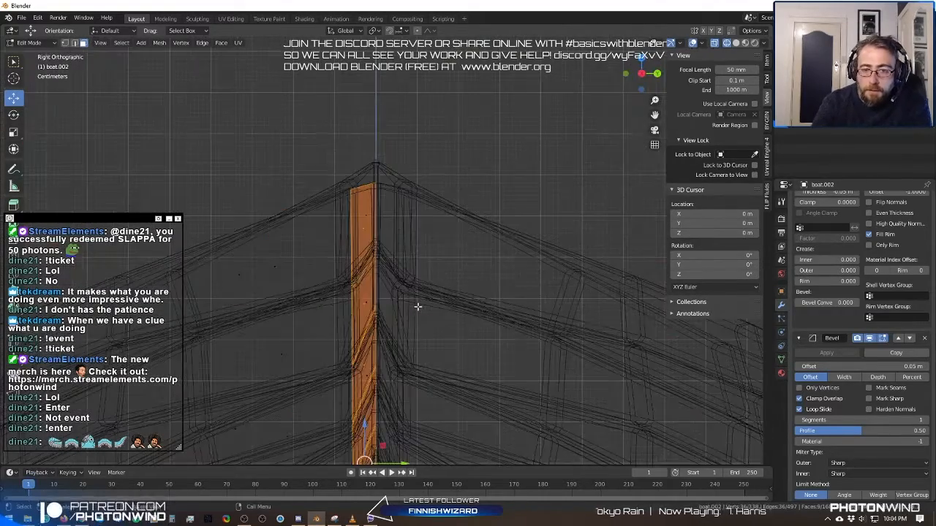
pyautogui.scroll(-5, 411, 285)
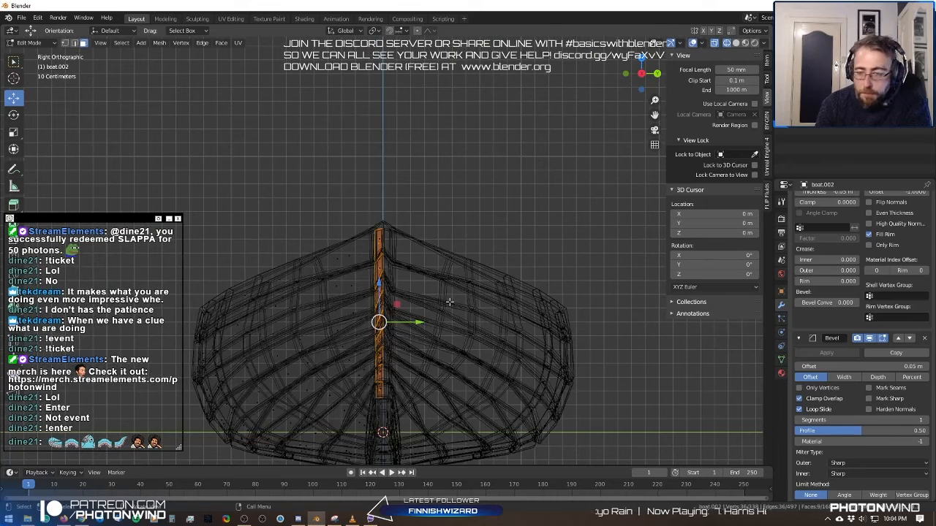
pyautogui.keyDown('shift'); pyautogui.moveTo(450, 301); pyautogui.dragTo(438, 267, button='middle'); pyautogui.keyUp('shift')
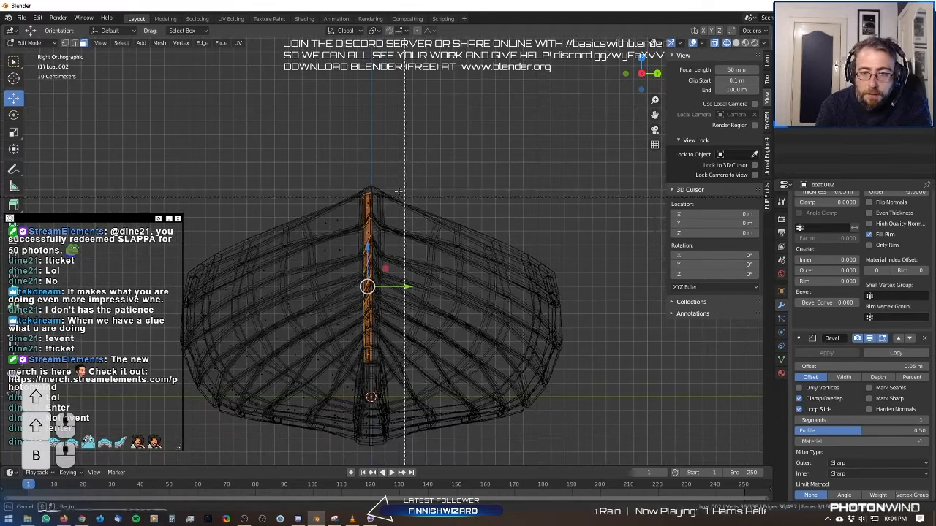
pyautogui.press('b')
pyautogui.moveTo(362, 166); pyautogui.dragTo(373, 466)
pyautogui.moveTo(328, 121); pyautogui.dragTo(426, 472)
pyautogui.press('b')
pyautogui.keyDown('shift'); pyautogui.moveTo(205, 135); pyautogui.dragTo(357, 479); pyautogui.keyUp('shift')
# Remove the stray plank faces beside the lower stem, down to the start of the keel, from the strip selection.
pyautogui.scroll(1, 339, 341)
pyautogui.keyDown('shift'); pyautogui.moveTo(339, 340); pyautogui.dragTo(337, 170, button='middle'); pyautogui.keyUp('shift')
pyautogui.scroll(3, 321, 164)
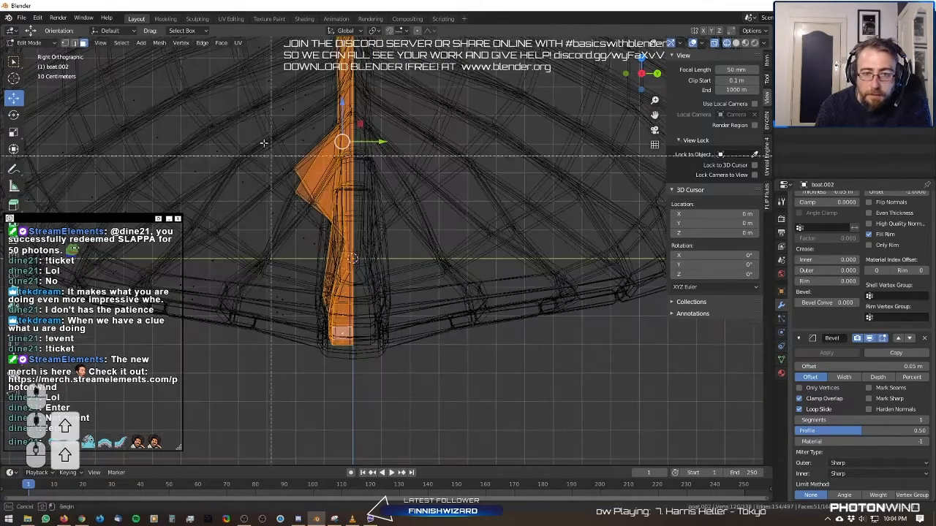
pyautogui.press('b')
pyautogui.keyDown('shift'); pyautogui.moveTo(250, 122); pyautogui.dragTo(332, 235); pyautogui.keyUp('shift')
pyautogui.scroll(4, 332, 236)
pyautogui.press('b')
pyautogui.keyDown('shift'); pyautogui.moveTo(275, 122); pyautogui.dragTo(342, 213); pyautogui.keyUp('shift')
pyautogui.keyDown('shift'); pyautogui.moveTo(312, 227); pyautogui.dragTo(354, 163, button='middle'); pyautogui.keyUp('shift')
pyautogui.press('b')
pyautogui.keyDown('shift'); pyautogui.moveTo(293, 194); pyautogui.dragTo(353, 269); pyautogui.keyUp('shift')
pyautogui.scroll(4, 323, 267)
pyautogui.keyDown('shift'); pyautogui.moveTo(321, 267); pyautogui.dragTo(359, 194, button='middle'); pyautogui.keyUp('shift')
pyautogui.press('b')
pyautogui.keyDown('shift'); pyautogui.moveTo(281, 197); pyautogui.dragTo(369, 308); pyautogui.keyUp('shift')
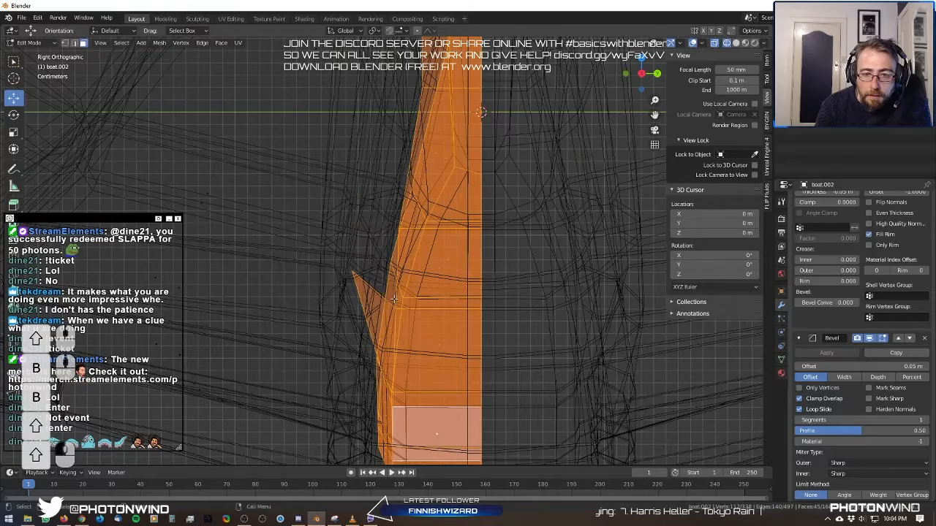
# Remove the remaining stray faces along the side of the keel from the strip selection.
pyautogui.keyDown('shift'); pyautogui.moveTo(325, 269); pyautogui.dragTo(394, 352); pyautogui.keyUp('shift')
pyautogui.press('b')
pyautogui.keyDown('shift'); pyautogui.moveTo(333, 341); pyautogui.dragTo(394, 463); pyautogui.keyUp('shift')
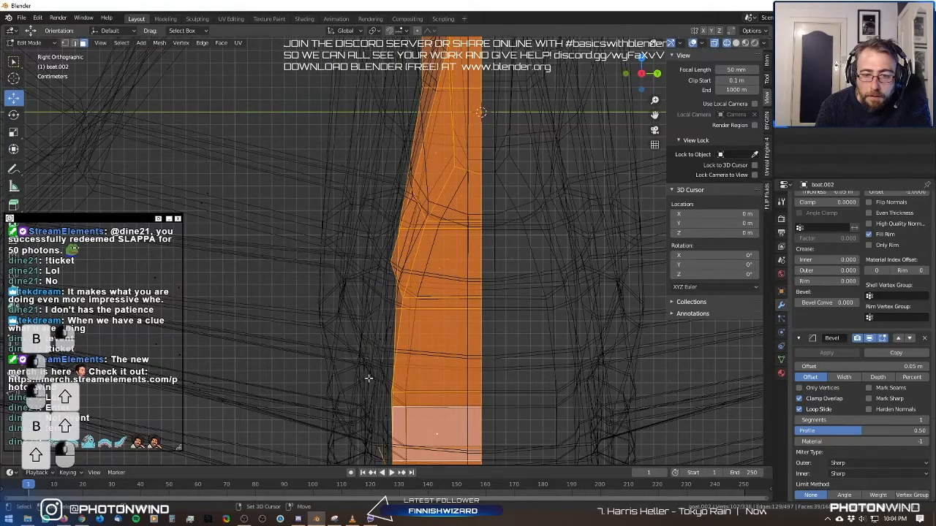
pyautogui.keyDown('shift'); pyautogui.moveTo(348, 411); pyautogui.dragTo(338, 318, button='middle'); pyautogui.keyUp('shift')
pyautogui.press('b')
pyautogui.keyDown('shift'); pyautogui.moveTo(309, 321); pyautogui.dragTo(382, 433); pyautogui.keyUp('shift')
pyautogui.keyDown('shift'); pyautogui.moveTo(356, 224); pyautogui.dragTo(332, 345, button='middle'); pyautogui.keyUp('shift')
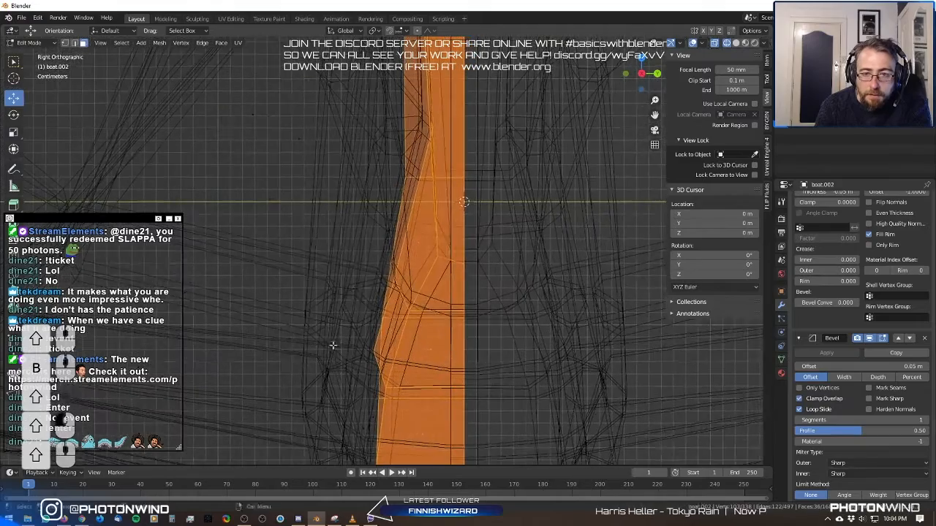
pyautogui.keyDown('shift'); pyautogui.moveTo(297, 234); pyautogui.dragTo(437, 289); pyautogui.keyUp('shift')
pyautogui.press('b')
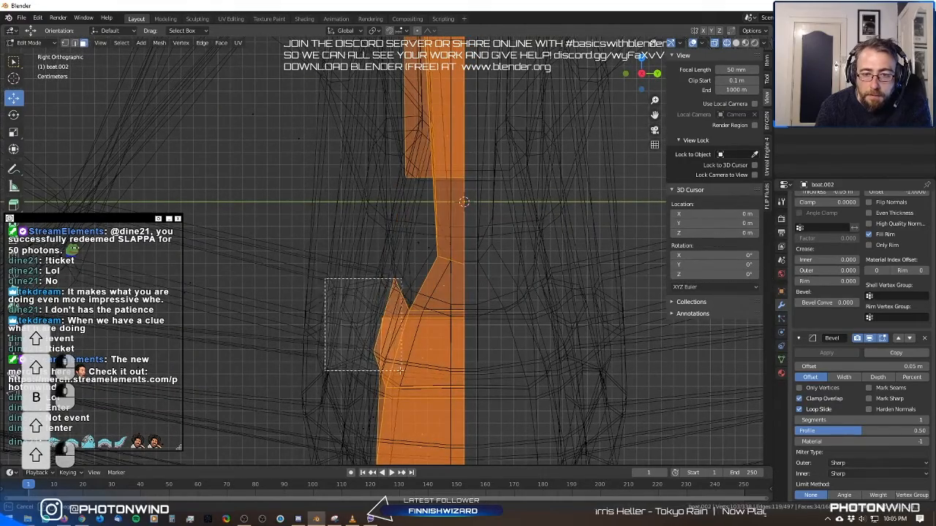
# Examine the keel and stem strip selection along the whole hull and at both ends.
pyautogui.moveTo(378, 244); pyautogui.dragTo(367, 291, button='middle')
pyautogui.scroll(-8, 322, 293)
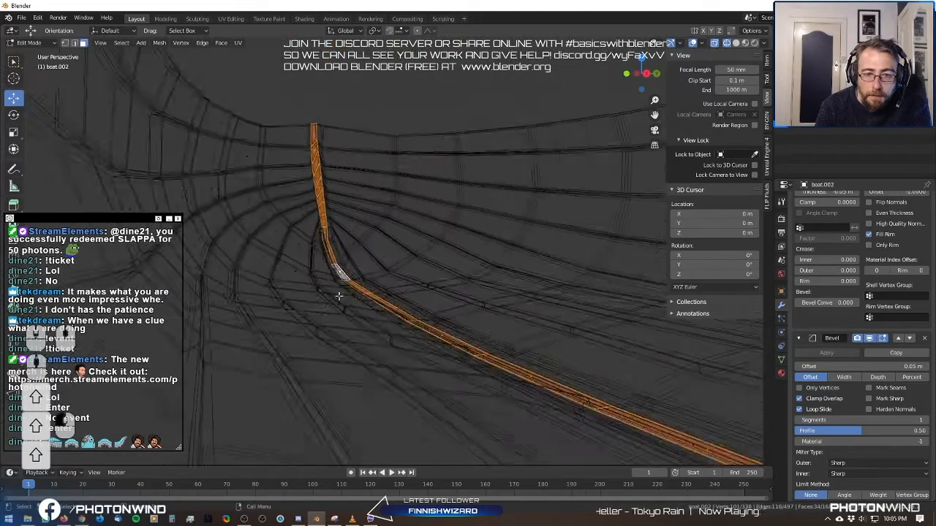
pyautogui.moveTo(464, 265); pyautogui.dragTo(537, 219, button='middle')
pyautogui.scroll(-6, 537, 219)
pyautogui.keyDown('shift'); pyautogui.moveTo(395, 231); pyautogui.dragTo(427, 235, button='middle'); pyautogui.keyUp('shift')
pyautogui.moveTo(427, 235); pyautogui.dragTo(541, 236, button='middle')
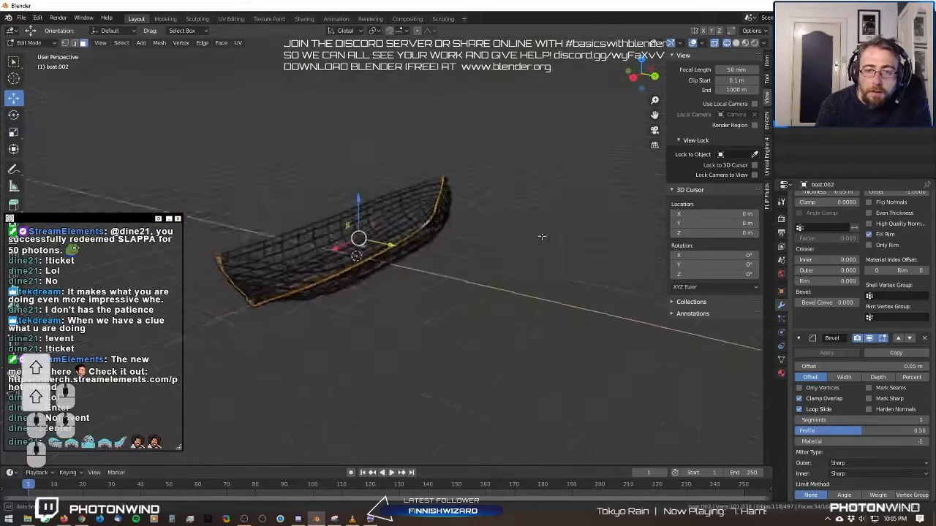
pyautogui.scroll(4, 541, 236)
pyautogui.keyDown('shift'); pyautogui.moveTo(307, 230); pyautogui.dragTo(429, 199, button='middle'); pyautogui.keyUp('shift')
pyautogui.scroll(3, 430, 221)
pyautogui.scroll(-6, 428, 199)
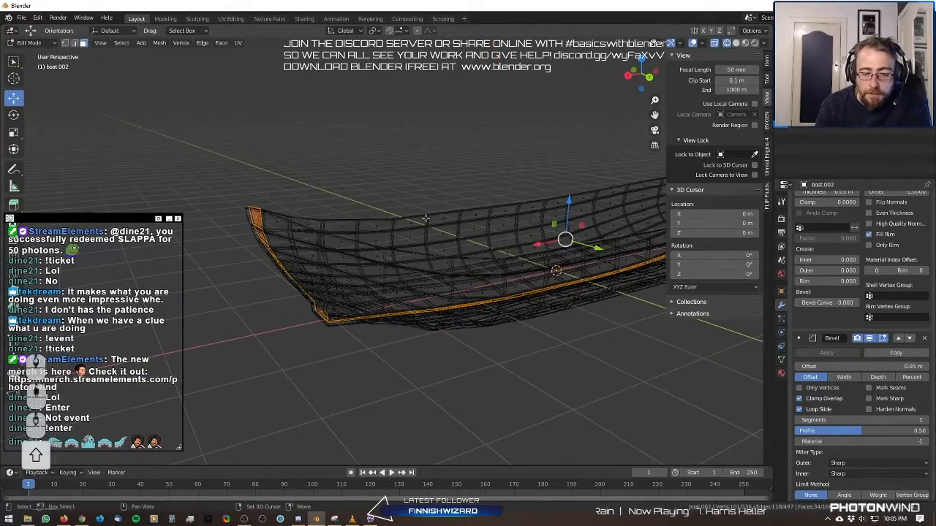
# Duplicate the selected keel and stem faces in place and separate the selection into its own object.
pyautogui.hotkey('shift', 'd')
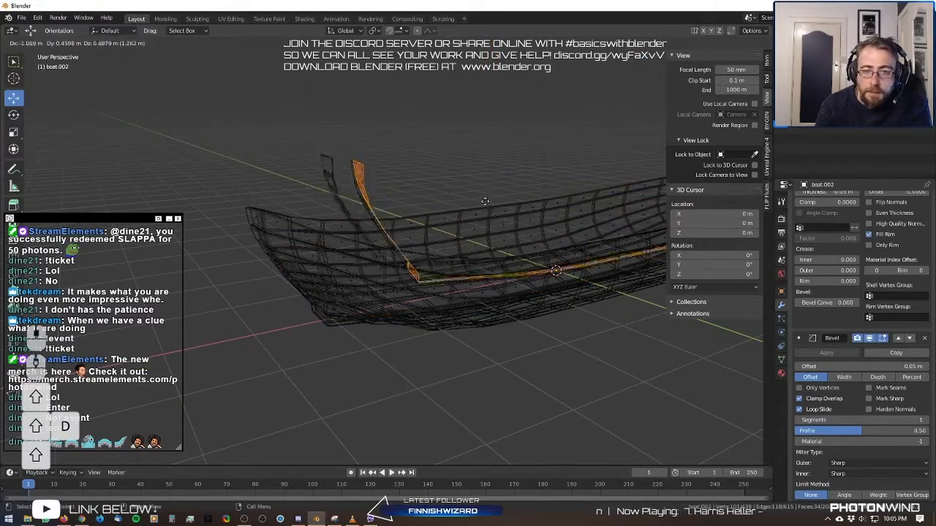
pyautogui.rightClick(460, 182)
pyautogui.press('space')
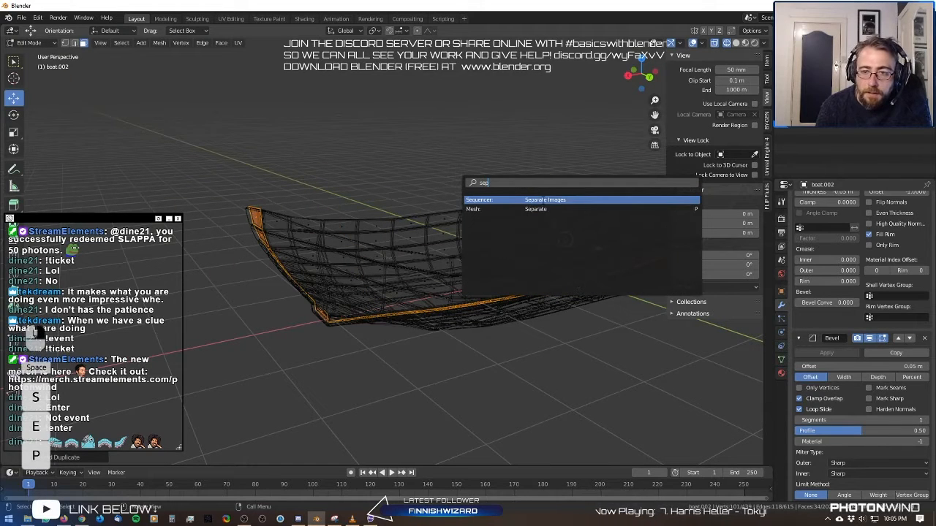
pyautogui.click(538, 211)
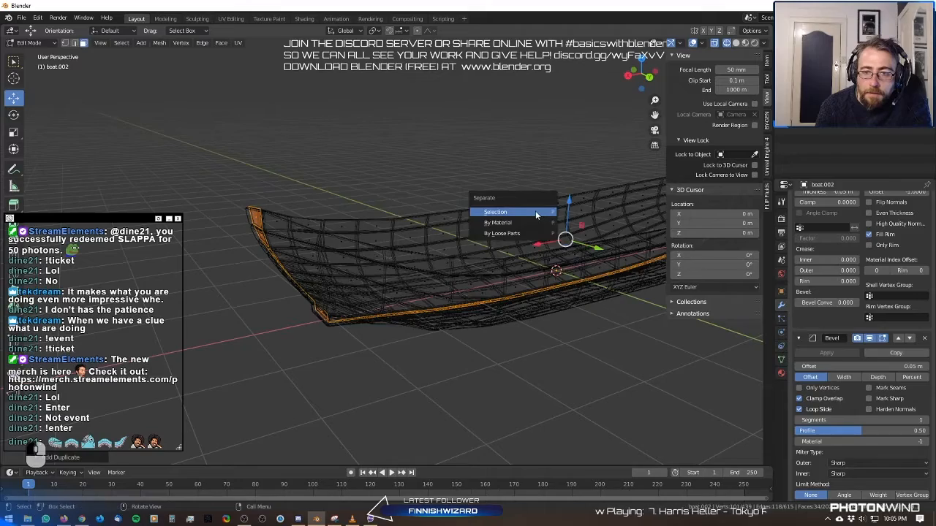
pyautogui.click(536, 212)
# Switch the viewport to solid shading, finish editing the hull and select the separated keel strip object.
pyautogui.moveTo(535, 212)
pyautogui.mouseDown(button='middle')
pyautogui.moveTo(509, 202)
pyautogui.moveTo(520, 199)
pyautogui.moveTo(520, 176)
pyautogui.moveTo(449, 162)
pyautogui.moveTo(465, 173)
pyautogui.mouseUp(button='middle')
pyautogui.click(737, 43)
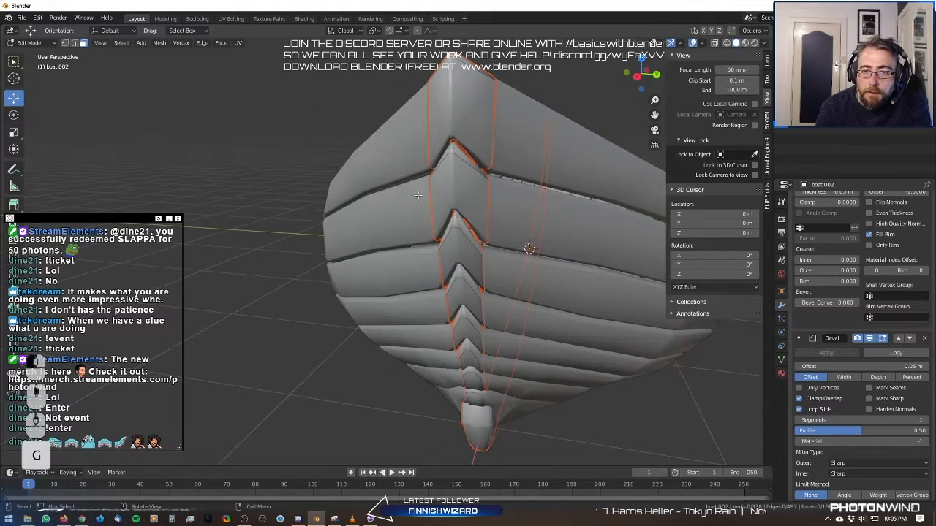
pyautogui.scroll(-3, 512, 164)
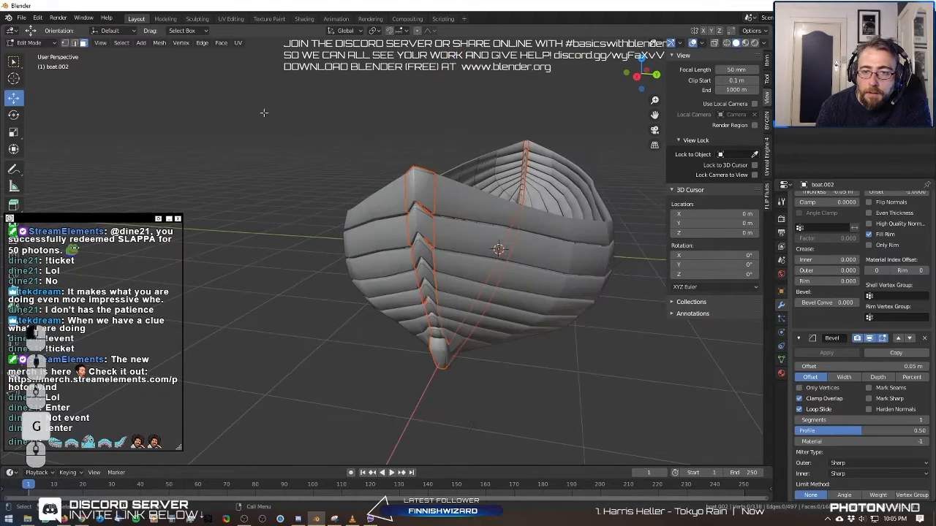
pyautogui.press('Tab')
pyautogui.click(425, 181)
# Move the separated keel strip clear of the hull to inspect it, and undo the move.
pyautogui.press('g')
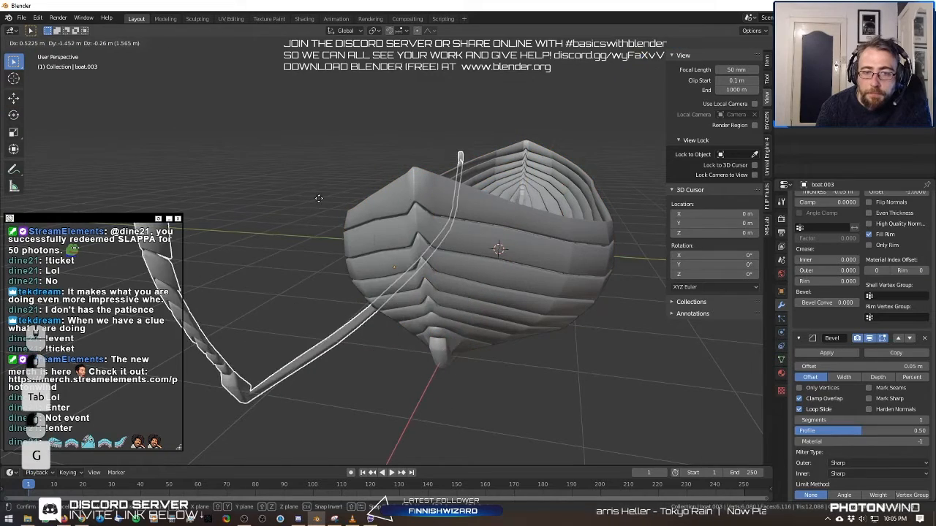
pyautogui.rightClick(318, 198)
pyautogui.moveTo(318, 196); pyautogui.dragTo(410, 182, button='middle')
pyautogui.press('g')
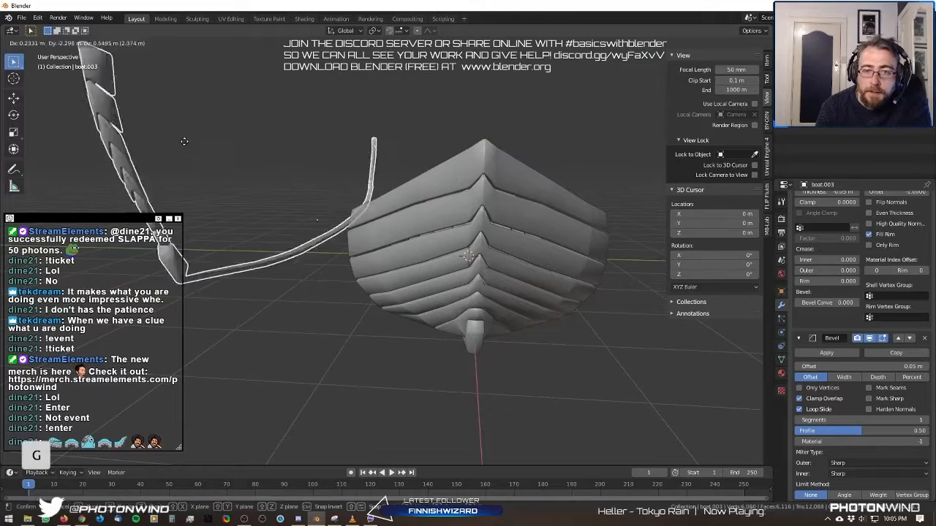
pyautogui.click(255, 153)
pyautogui.moveTo(255, 153); pyautogui.dragTo(412, 217, button='middle')
pyautogui.scroll(-2, 280, 162)
pyautogui.scroll(2, 418, 179)
pyautogui.scroll(3, 375, 196)
pyautogui.hotkey('ctrl', 'z')
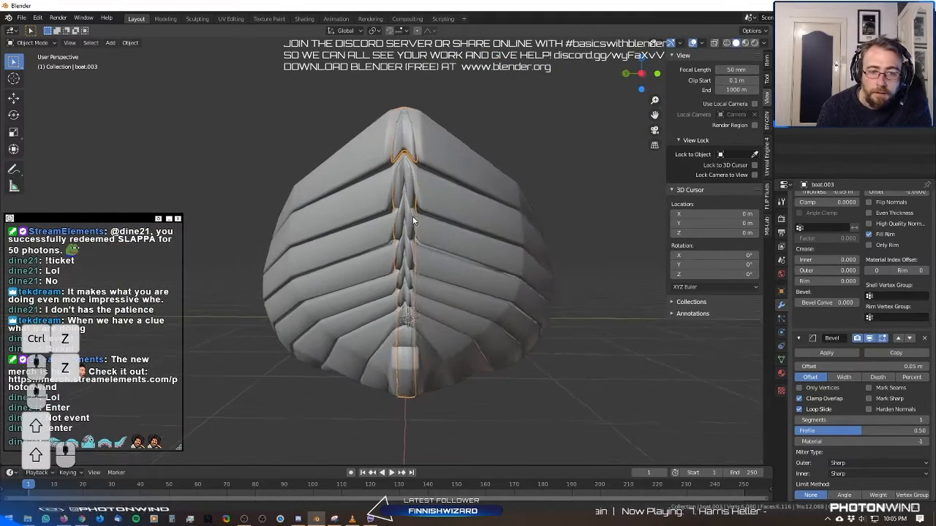
# Move the strip's stem top at the +X end outward about 0.18 m and up about 0.11 m with proportional editing.
pyautogui.scroll(-2, 390, 279)
pyautogui.moveTo(390, 279); pyautogui.dragTo(369, 299, button='middle')
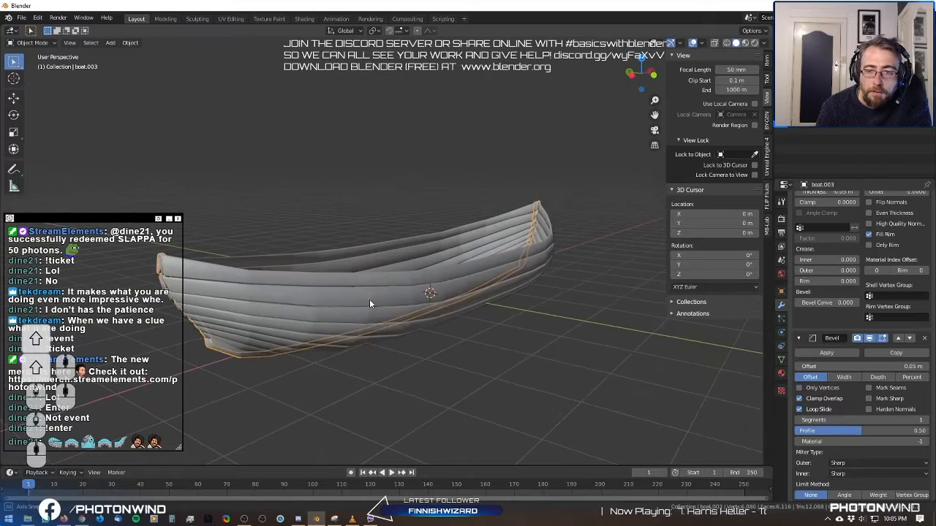
pyautogui.press('Tab')
pyautogui.moveTo(490, 296); pyautogui.dragTo(431, 299, button='middle')
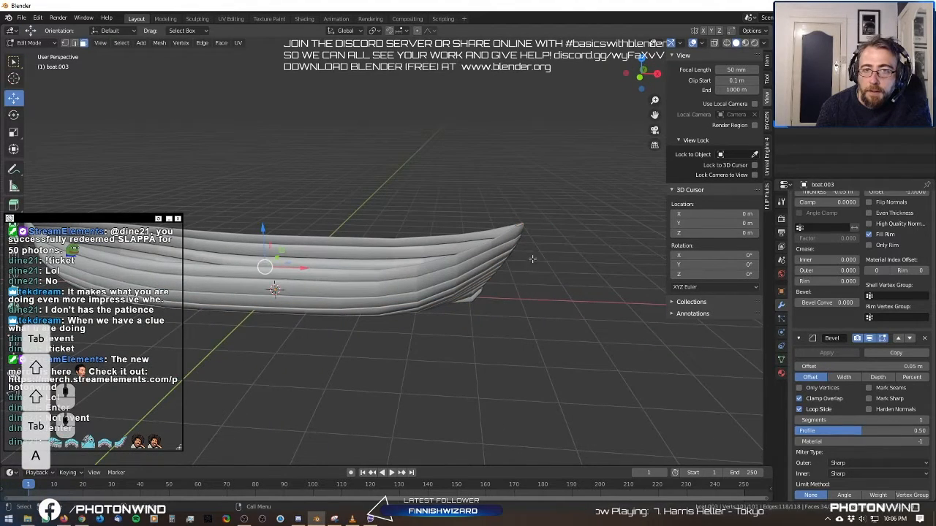
pyautogui.press('KP_1')
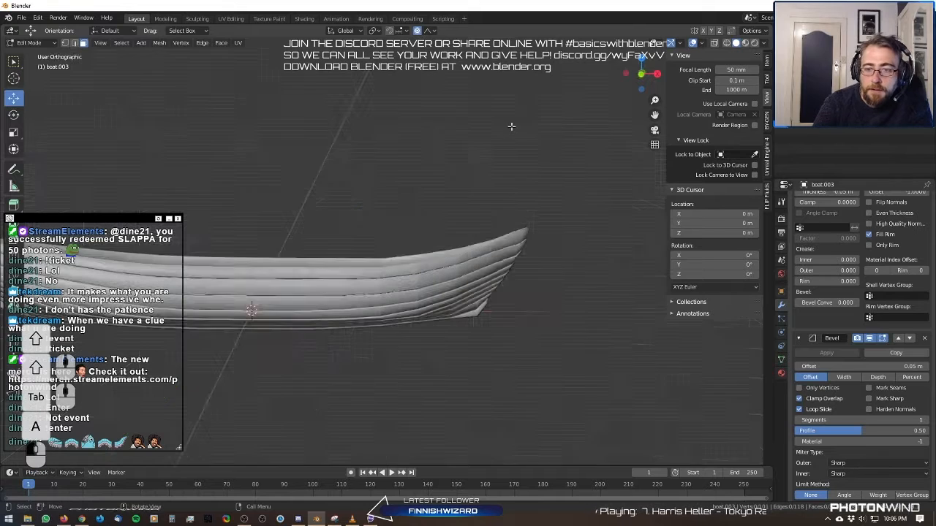
pyautogui.moveTo(496, 194); pyautogui.dragTo(605, 290)
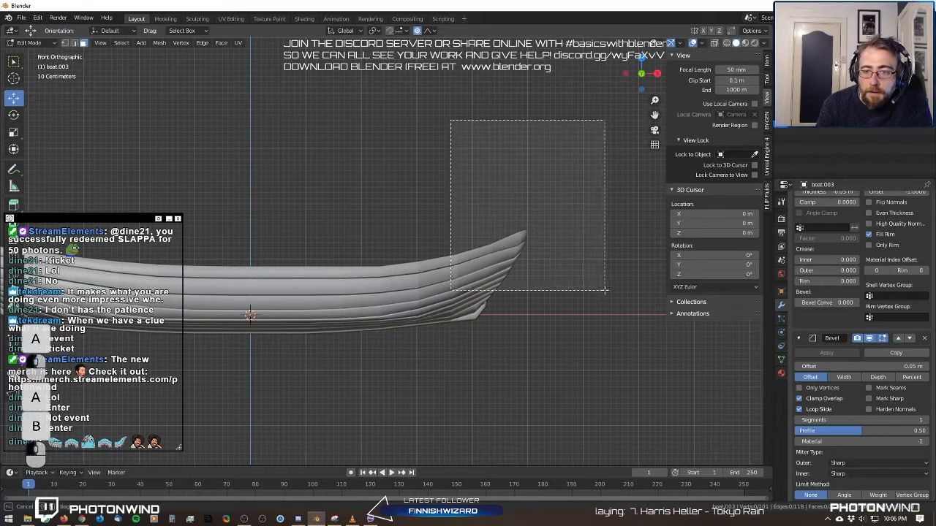
pyautogui.moveTo(604, 236); pyautogui.dragTo(603, 236)
pyautogui.press('g')
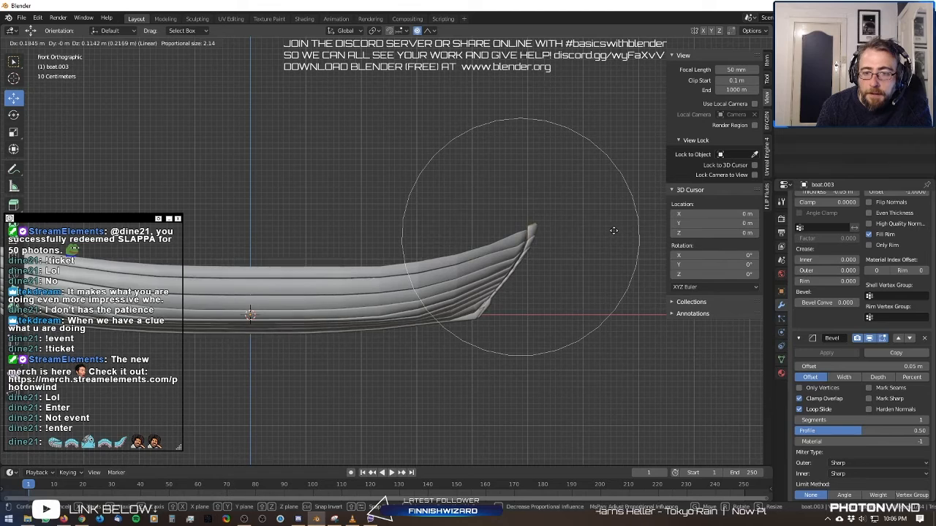
pyautogui.click(610, 230)
# Raise the strip's stem top at the opposite end about 0.11 m with proportional editing.
pyautogui.keyDown('shift'); pyautogui.moveTo(373, 261); pyautogui.dragTo(526, 272, button='middle'); pyautogui.keyUp('shift')
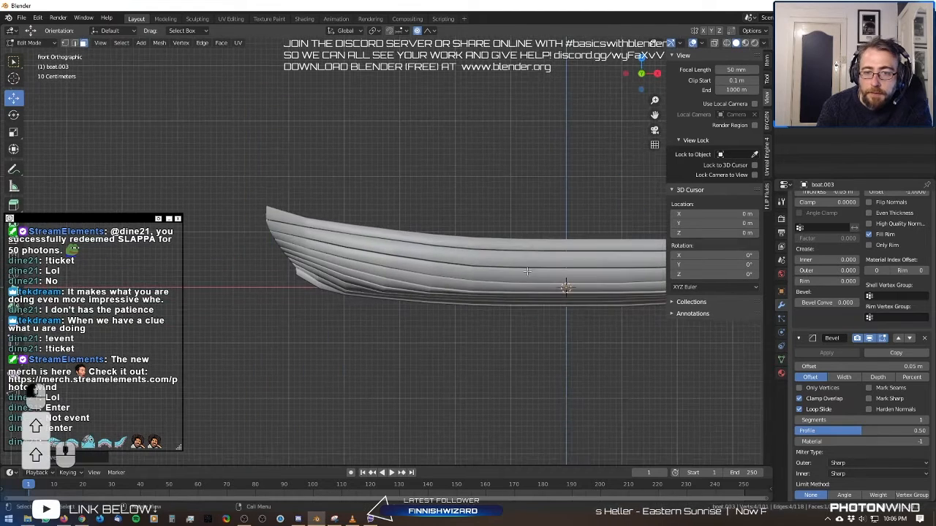
pyautogui.press('g')
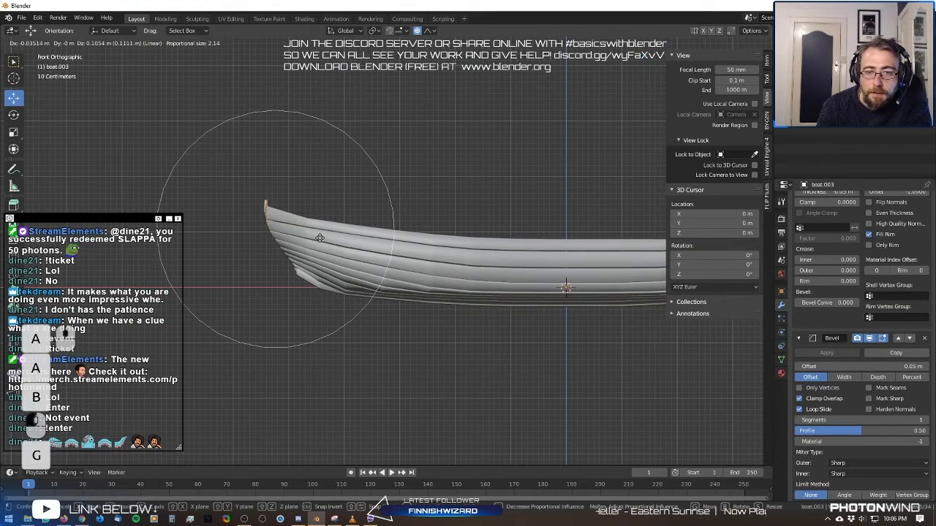
pyautogui.click(319, 237)
pyautogui.press('Tab')
pyautogui.scroll(-3, 354, 241)
pyautogui.moveTo(358, 242); pyautogui.dragTo(468, 184, button='middle')
pyautogui.click(419, 169)
pyautogui.scroll(3, 449, 189)
pyautogui.scroll(3, 467, 185)
pyautogui.press('Tab')
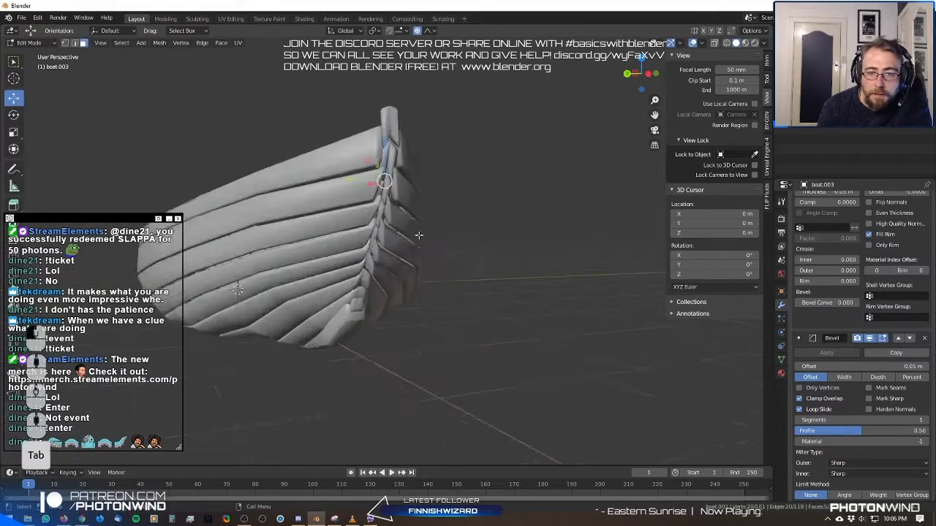
pyautogui.scroll(2, 432, 243)
pyautogui.press('KP_3')
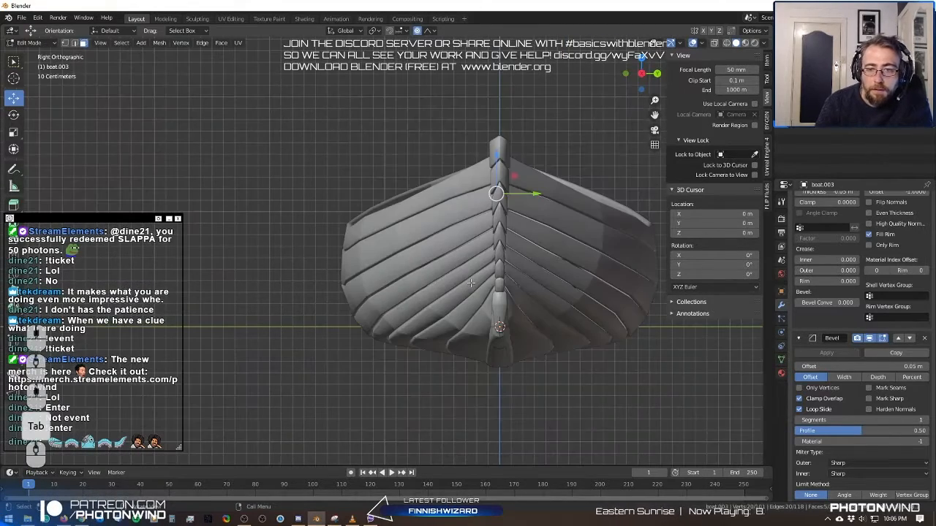
pyautogui.press('KP_1')
pyautogui.scroll(-7, 474, 267)
pyautogui.keyDown('shift'); pyautogui.moveTo(407, 283); pyautogui.dragTo(603, 271, button='middle'); pyautogui.keyUp('shift')
pyautogui.scroll(5, 605, 269)
pyautogui.press('Tab')
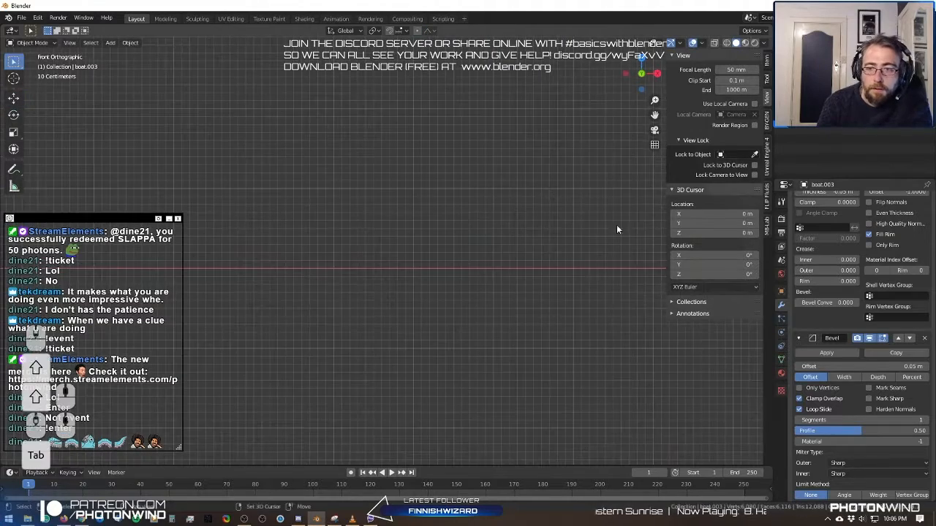
pyautogui.keyDown('shift'); pyautogui.moveTo(616, 226); pyautogui.dragTo(307, 272, button='middle'); pyautogui.keyUp('shift')
pyautogui.press('a')
pyautogui.press('a')
pyautogui.press('b')
pyautogui.moveTo(379, 226); pyautogui.dragTo(470, 301)
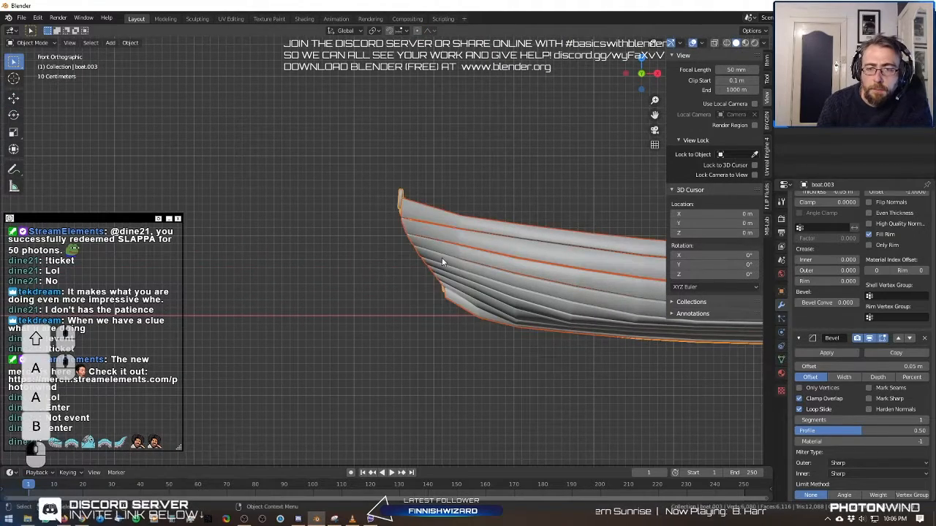
pyautogui.click(427, 236)
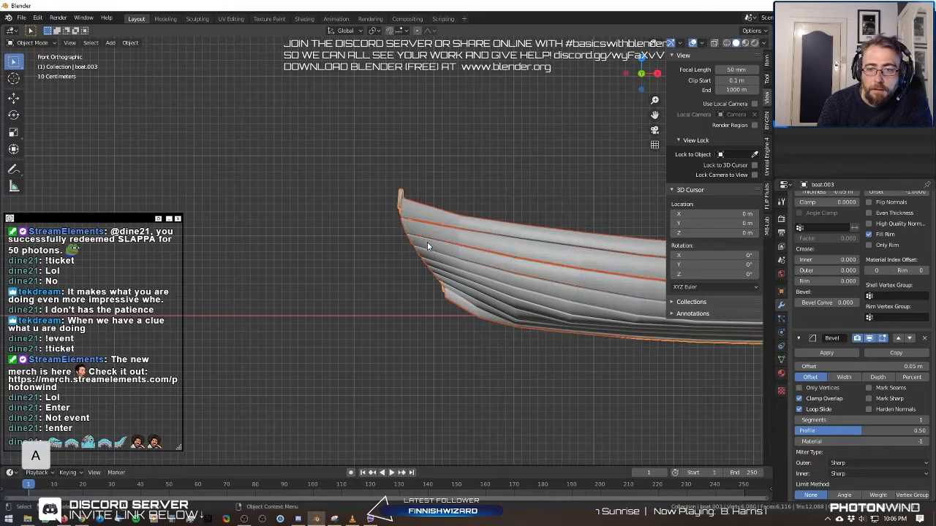
# Box-select the strip's stem faces below the top at the -X end and lower them about 0.1 m with proportional editing.
pyautogui.press('Tab')
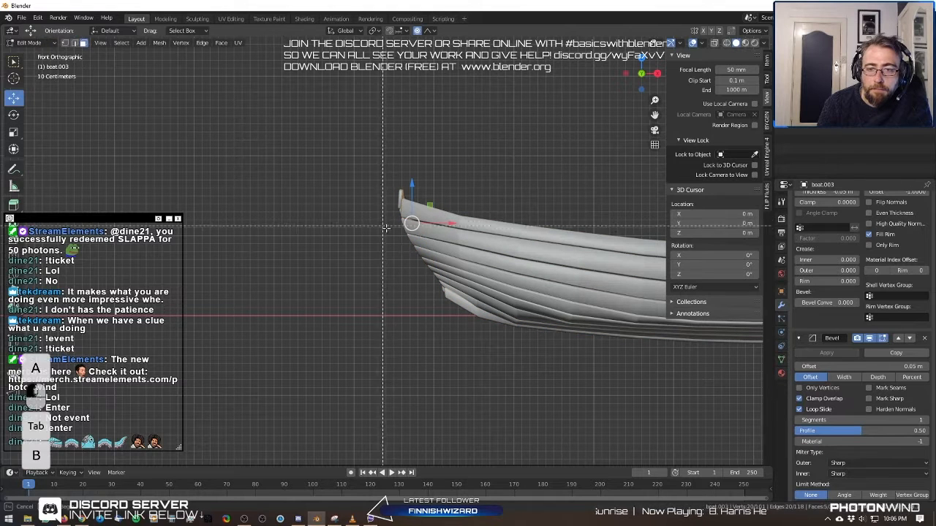
pyautogui.press('a')
pyautogui.press('b')
pyautogui.moveTo(371, 219); pyautogui.dragTo(449, 275)
pyautogui.press('g')
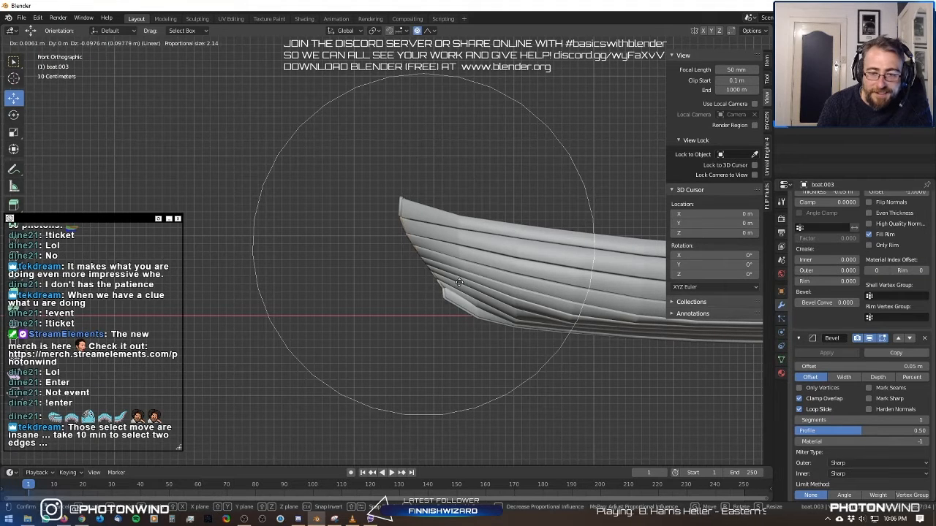
pyautogui.click(460, 283)
pyautogui.scroll(-3, 438, 278)
pyautogui.press('Tab')
# Deselect the strip, hide the sidebar and examine the reshaped stems and the whole boat from several angles.
pyautogui.moveTo(424, 272); pyautogui.dragTo(362, 316, button='middle')
pyautogui.click(424, 306)
pyautogui.keyDown('shift'); pyautogui.moveTo(604, 315); pyautogui.dragTo(524, 294, button='middle'); pyautogui.keyUp('shift')
pyautogui.scroll(-3, 461, 343)
pyautogui.scroll(4, 524, 294)
pyautogui.moveTo(523, 294); pyautogui.dragTo(537, 336, button='middle')
pyautogui.scroll(-2, 526, 292)
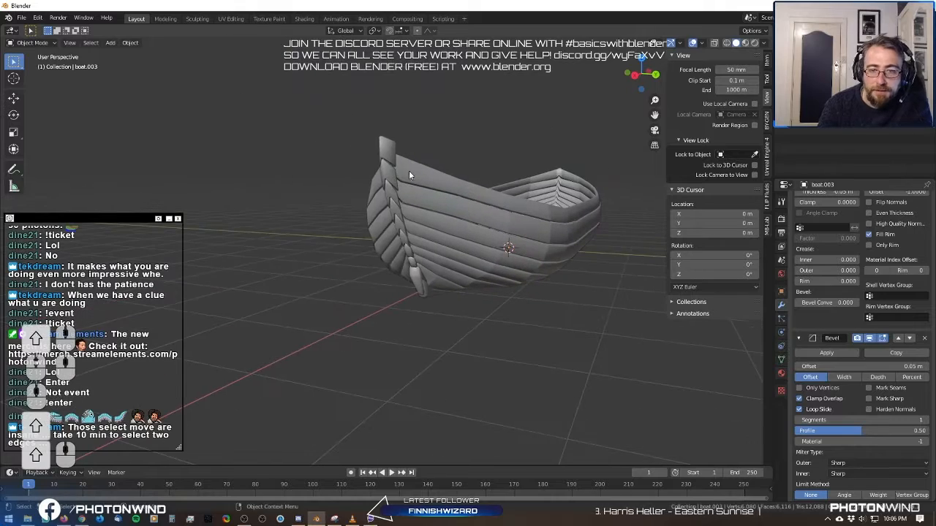
pyautogui.moveTo(307, 133); pyautogui.dragTo(439, 275, button='middle')
pyautogui.press('n')
pyautogui.scroll(5, 474, 226)
pyautogui.scroll(-8, 331, 207)
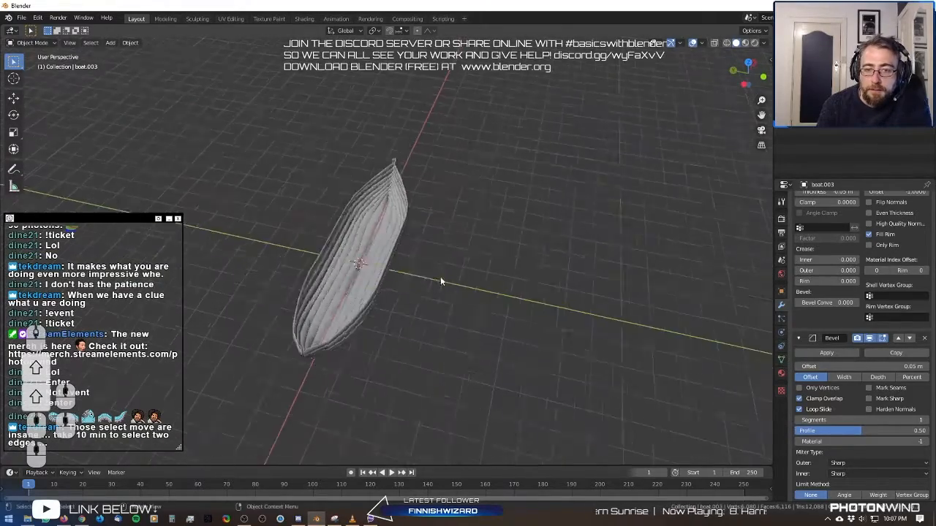
# Make the hidden ribs visible again and inspect them inside the hull from above and from the side.
pyautogui.scroll(6, 398, 239)
pyautogui.keyDown('shift'); pyautogui.moveTo(399, 239); pyautogui.dragTo(665, 247, button='middle'); pyautogui.keyUp('shift')
pyautogui.click(928, 124)
pyautogui.scroll(-5, 534, 207)
pyautogui.scroll(4, 555, 181)
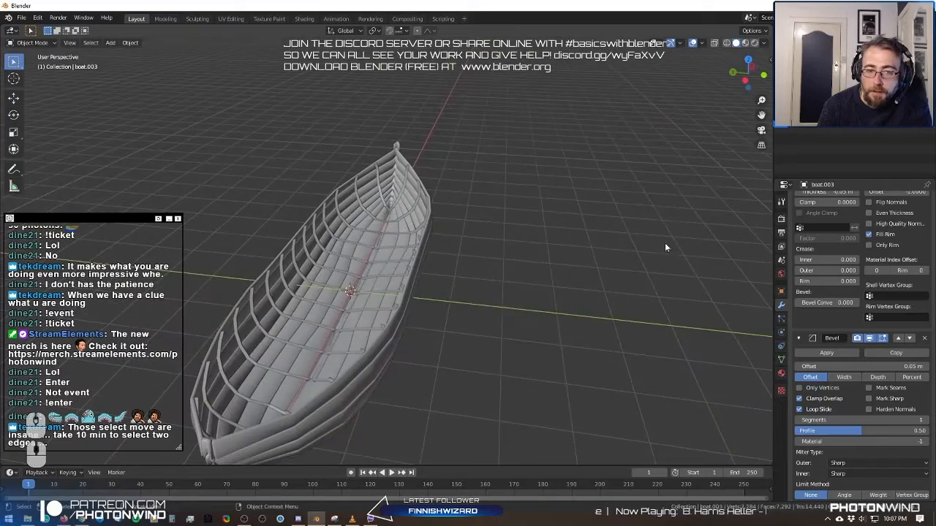
pyautogui.moveTo(522, 305); pyautogui.dragTo(344, 286, button='middle')
pyautogui.moveTo(422, 233); pyautogui.dragTo(112, 49, button='middle')
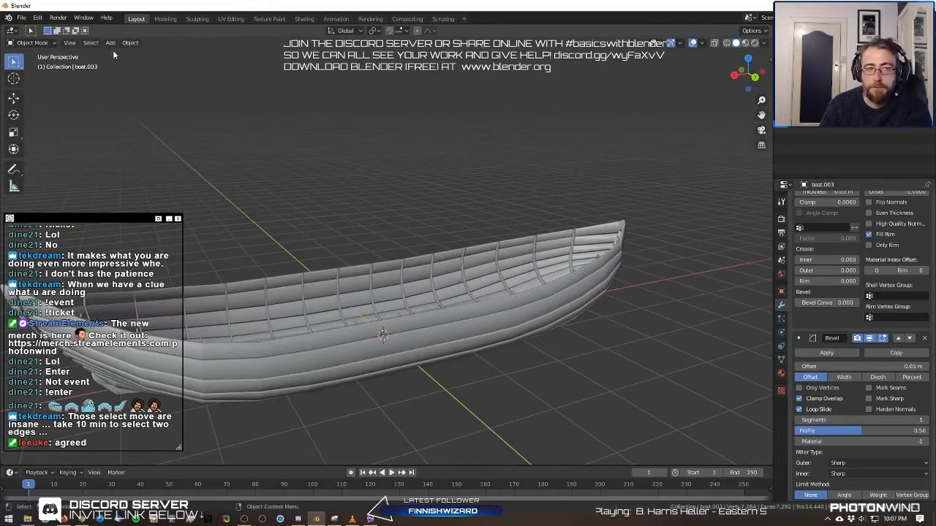
# Add a mesh plane at the middle of the boat and scale it along X to roughly half its length.
pyautogui.click(92, 43)
pyautogui.click(110, 43)
pyautogui.moveTo(128, 55)
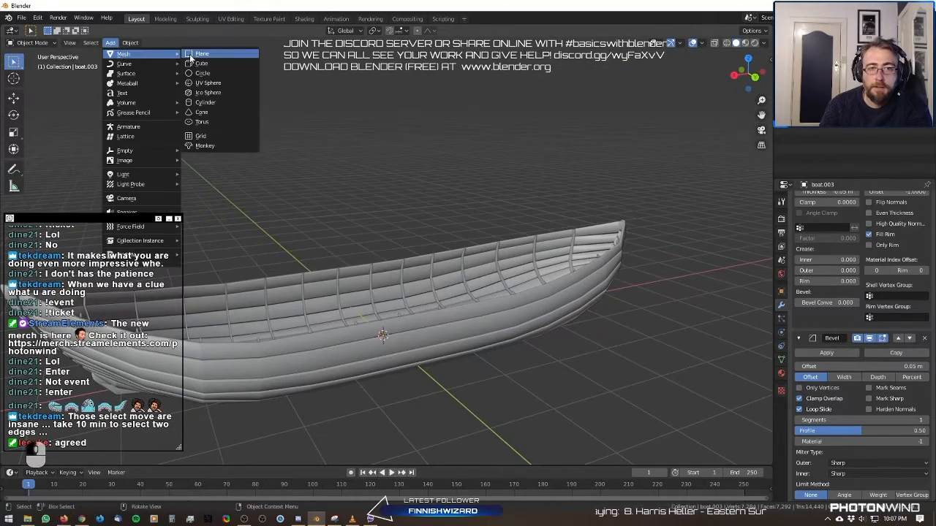
pyautogui.click(197, 59)
pyautogui.moveTo(218, 83); pyautogui.dragTo(349, 246, button='middle')
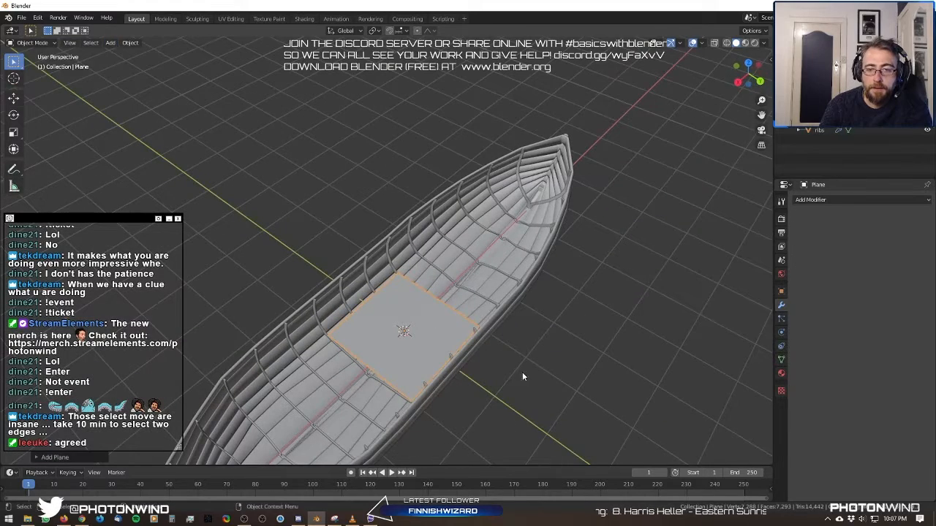
pyautogui.press('s')
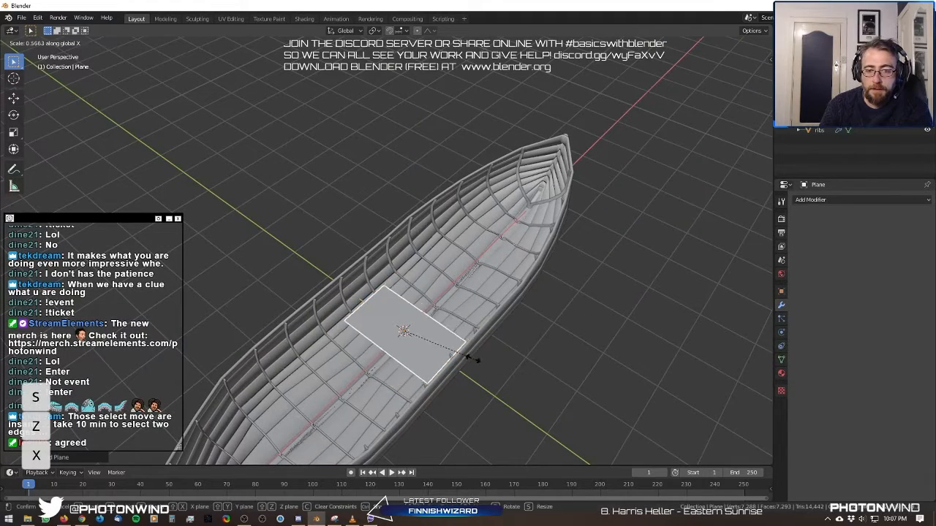
pyautogui.click(447, 353)
pyautogui.moveTo(448, 354); pyautogui.dragTo(153, 118, button='middle')
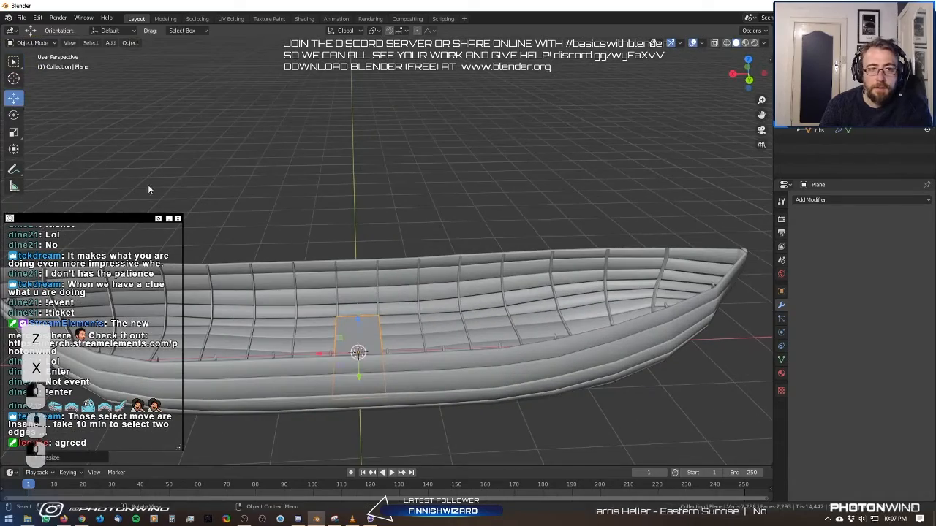
# Raise the plane inside the hull and enlarge it uniformly about 1.4 times to form a seat spanning the boat.
pyautogui.moveTo(147, 189); pyautogui.dragTo(492, 332, button='middle')
pyautogui.press('g')
pyautogui.click(356, 283)
pyautogui.press('s')
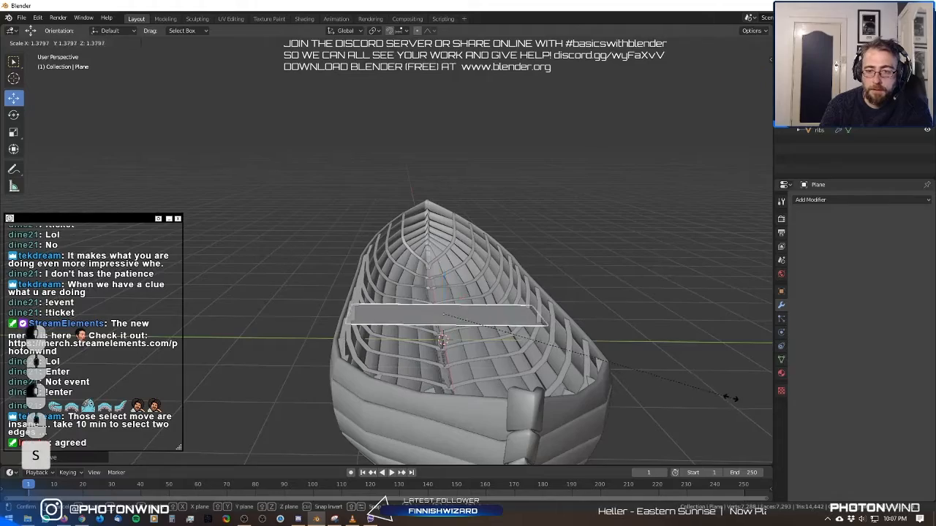
pyautogui.click(742, 397)
pyautogui.moveTo(742, 397); pyautogui.dragTo(498, 348, button='middle')
# Lower the seat plane along Z and fine-tune its uniform scale so its ends fit between the hull sides.
pyautogui.press('s')
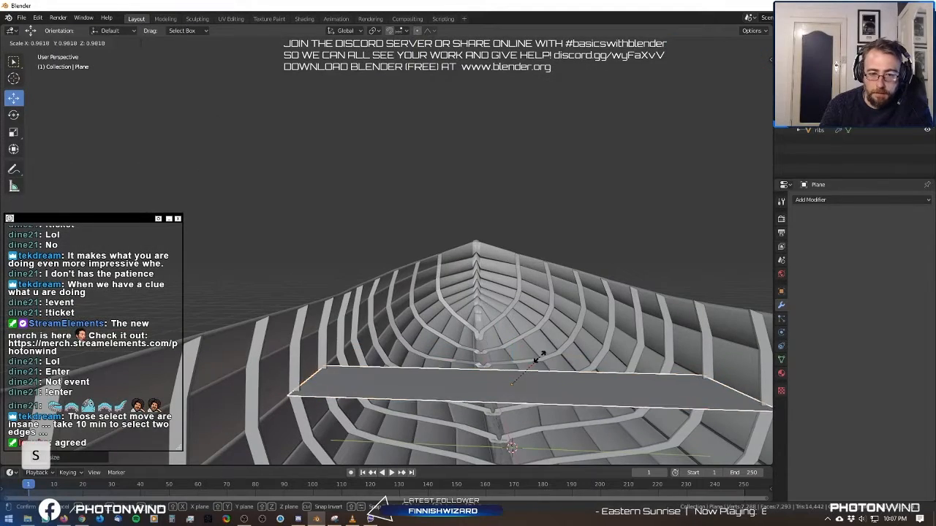
pyautogui.click(534, 355)
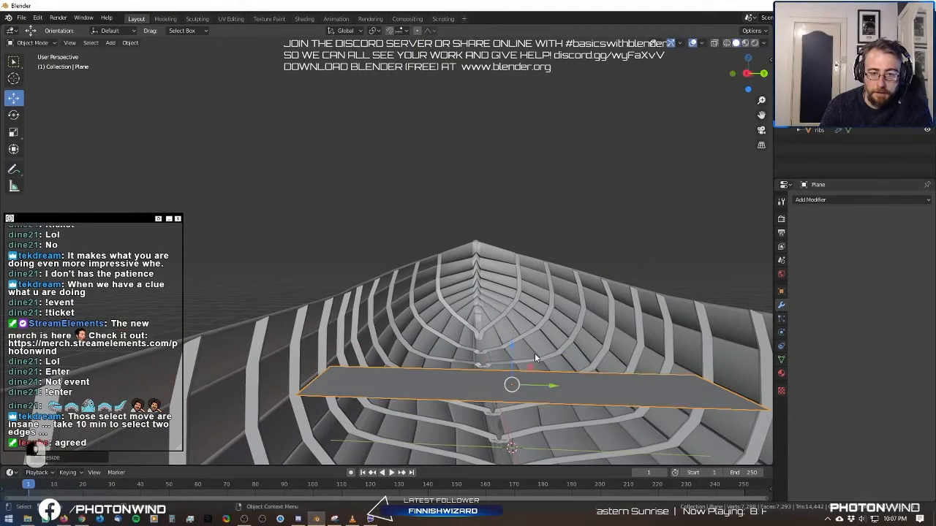
pyautogui.press('g')
pyautogui.press('z')
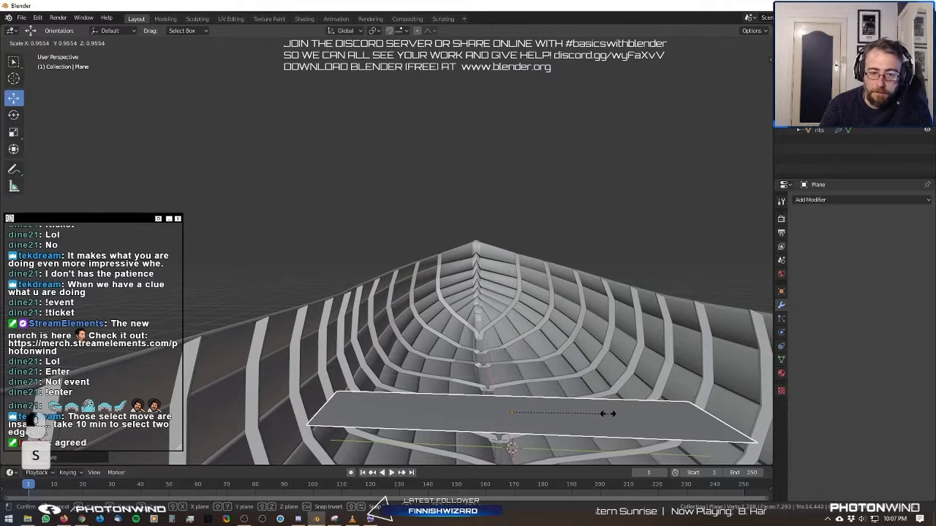
pyautogui.click(599, 414)
pyautogui.moveTo(516, 379); pyautogui.dragTo(515, 384)
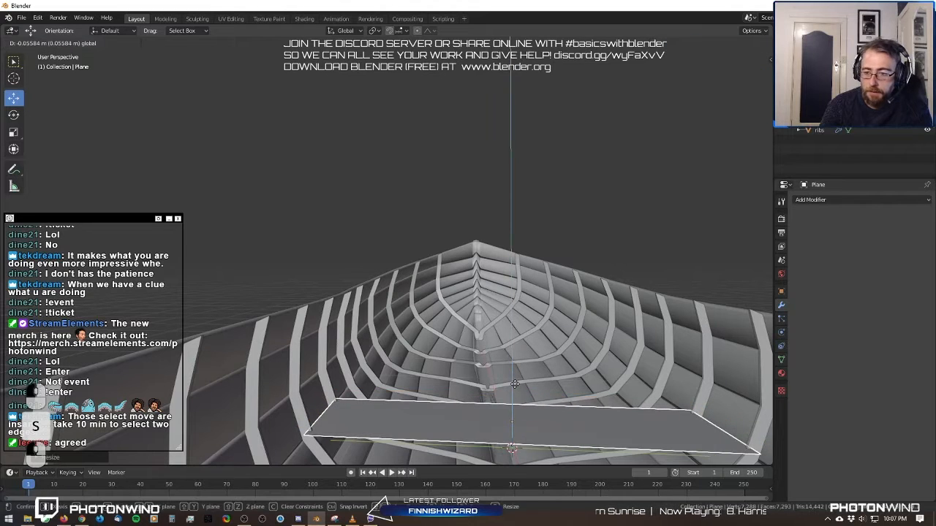
pyautogui.press('s')
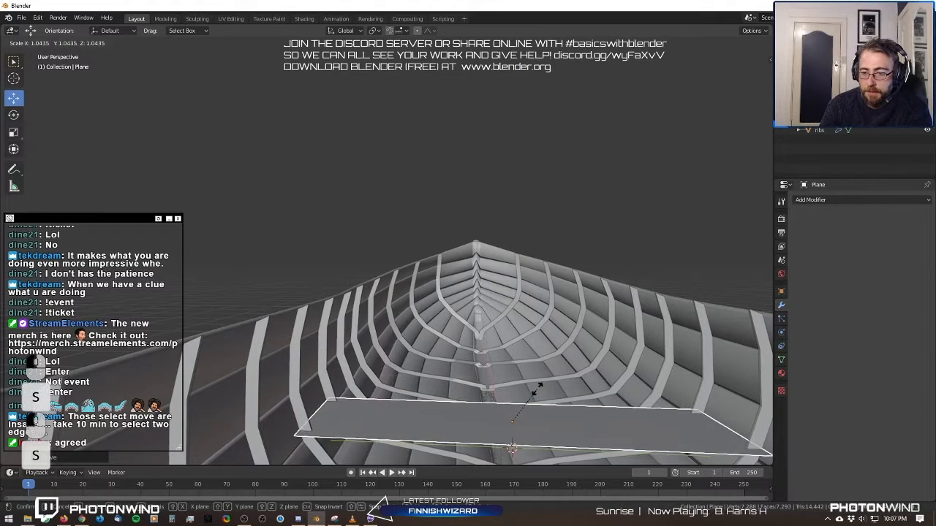
pyautogui.click(536, 387)
pyautogui.moveTo(533, 389); pyautogui.dragTo(484, 351, button='middle')
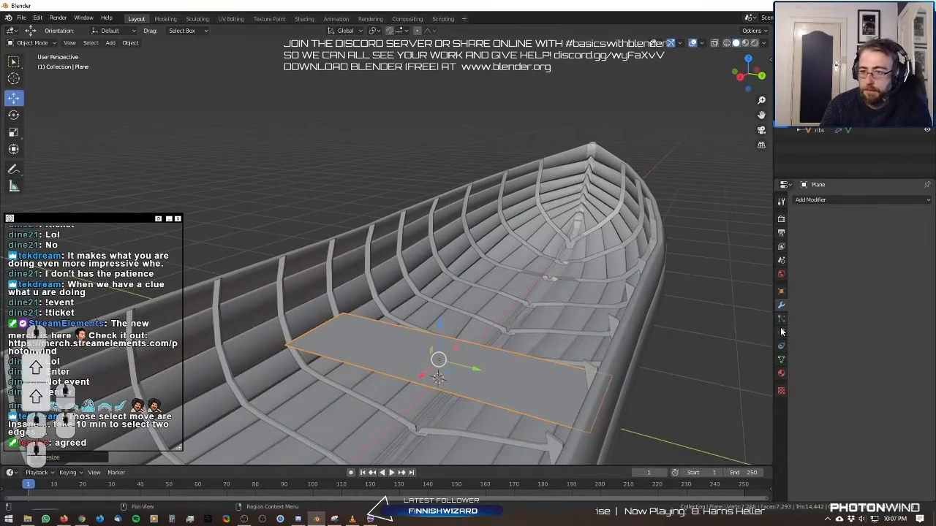
# Add a Solidify modifier with a thickness of 0.03 m to the seat plane.
pyautogui.click(821, 199)
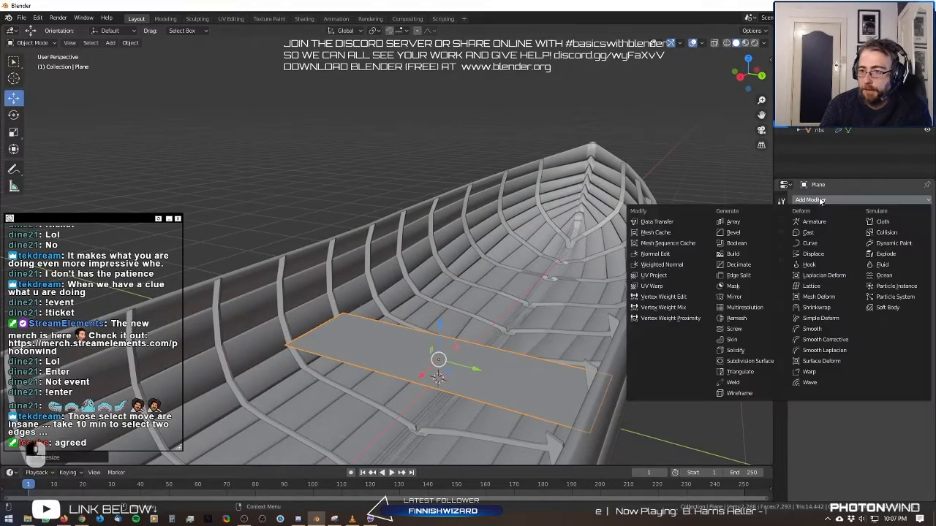
pyautogui.click(751, 355)
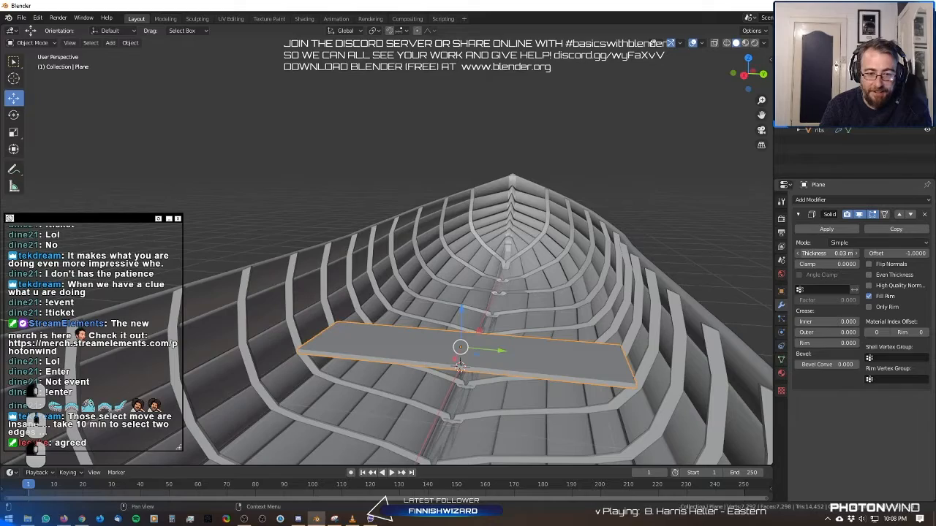
# Duplicate the seat's face twice in place in Edit Mode and undo the proportional move along X.
pyautogui.moveTo(465, 274); pyautogui.dragTo(389, 327, button='middle')
pyautogui.press('Tab')
pyautogui.scroll(-3, 391, 326)
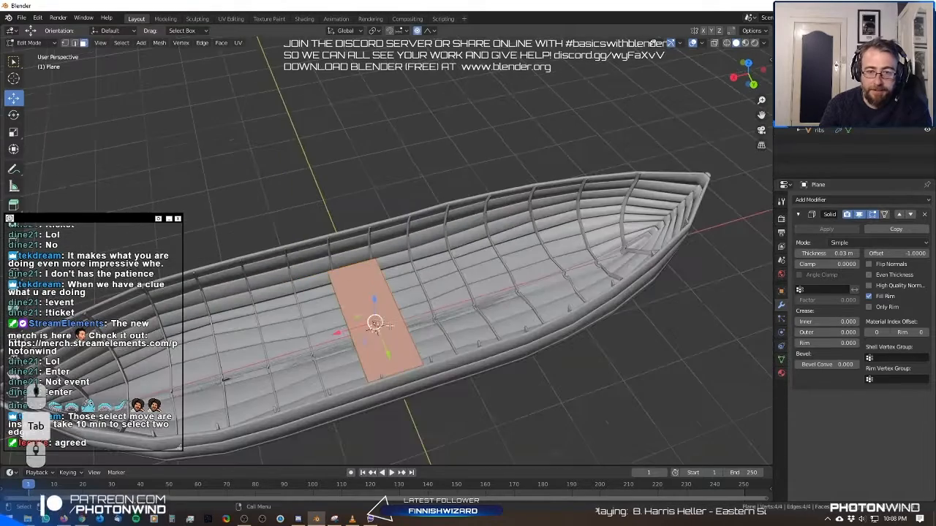
pyautogui.hotkey('shift', 'd')
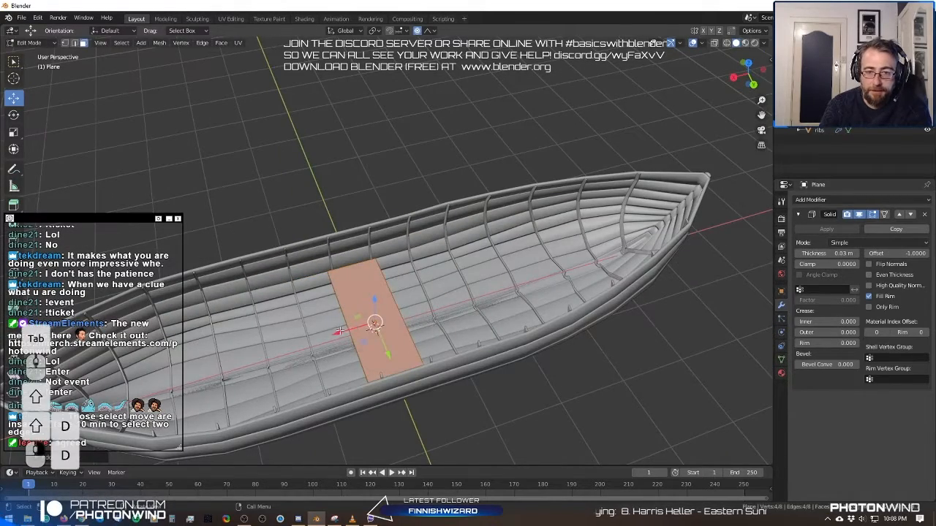
pyautogui.hotkey('shift', 'd')
pyautogui.rightClick(435, 307)
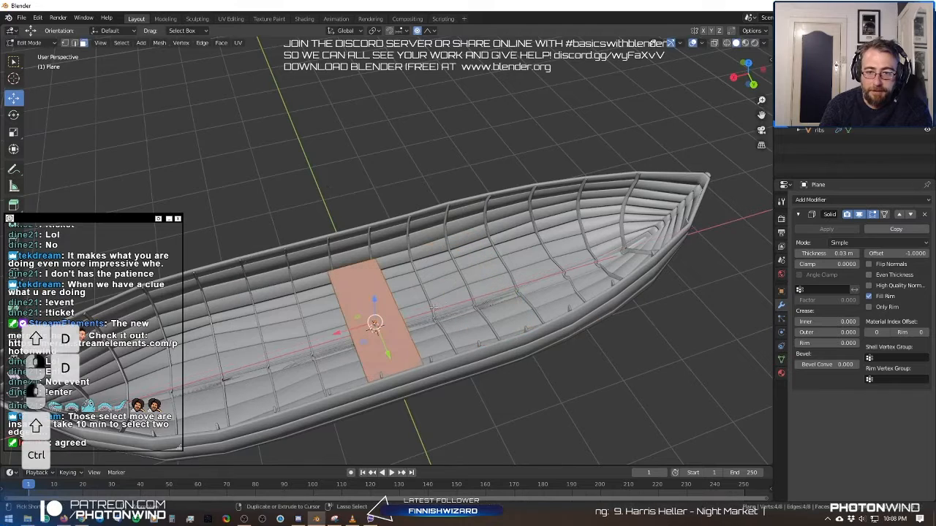
pyautogui.hotkey('shift', 'd')
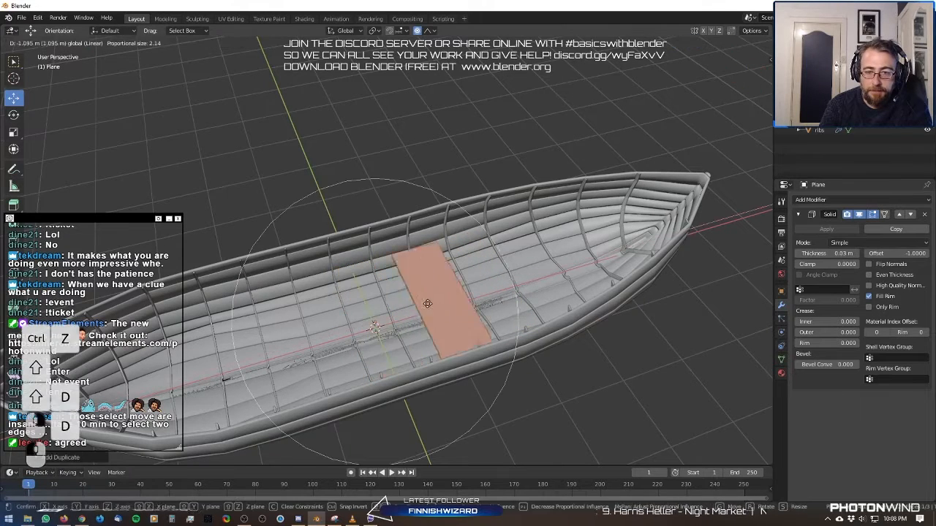
pyautogui.click(491, 281)
pyautogui.hotkey('ctrl', 'z')
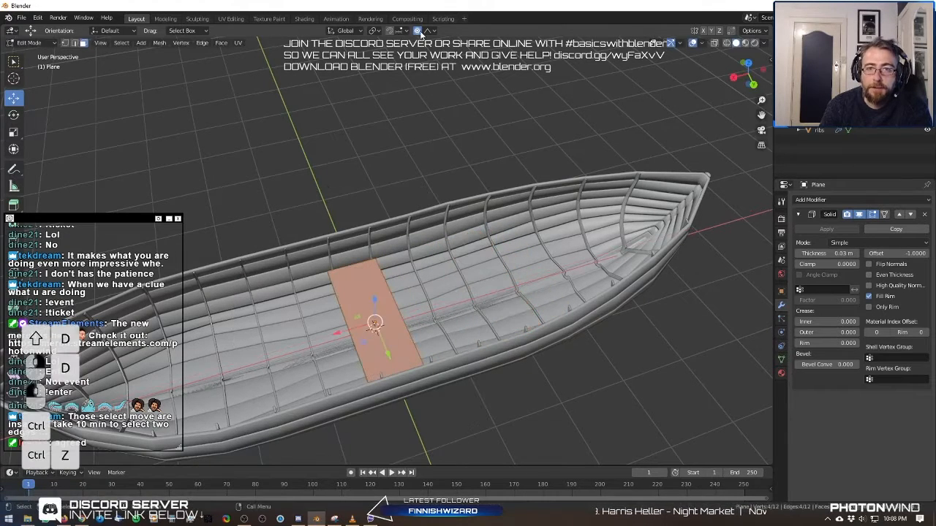
# Turn off proportional editing and slide the two seat copies along X, placing one toward each end of the boat.
pyautogui.hotkey('shift', 'd')
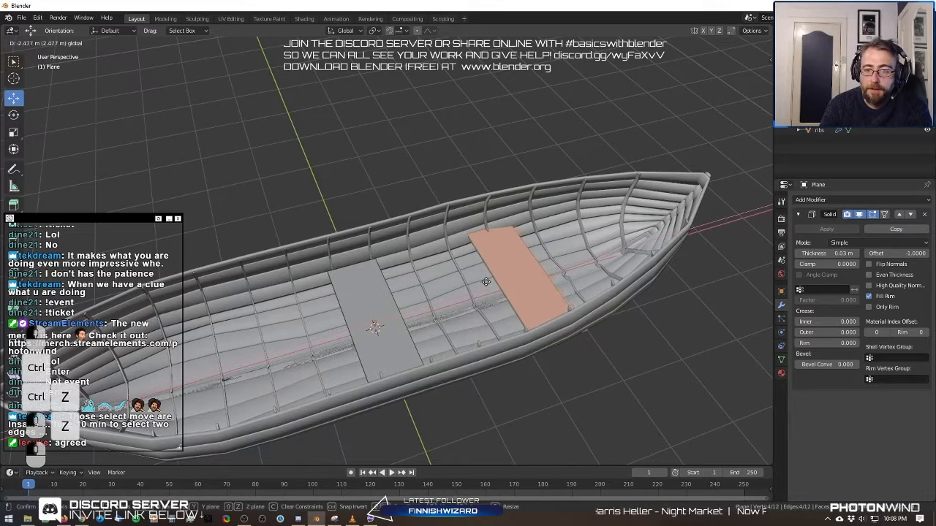
pyautogui.click(486, 281)
pyautogui.click(369, 320)
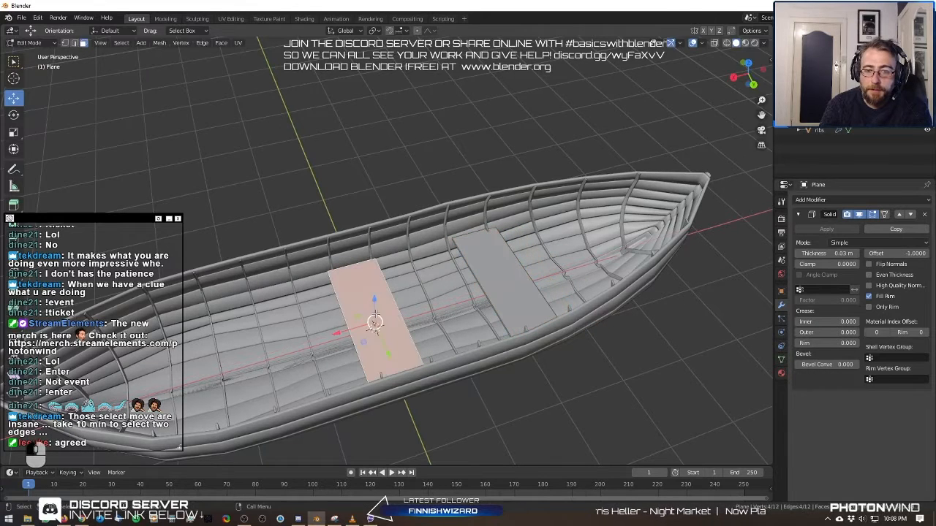
pyautogui.hotkey('shift', 'd')
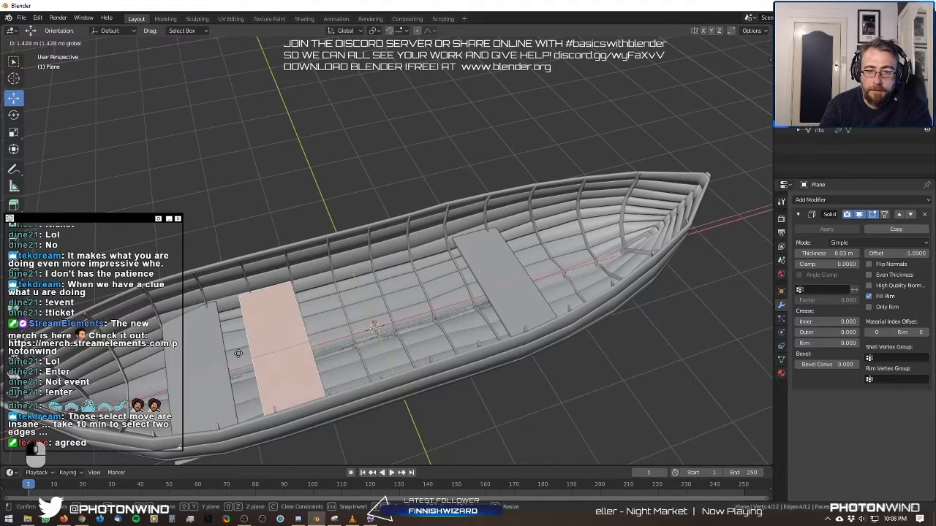
pyautogui.click(331, 326)
pyautogui.click(199, 364)
pyautogui.moveTo(158, 385); pyautogui.dragTo(180, 380)
pyautogui.click(484, 290)
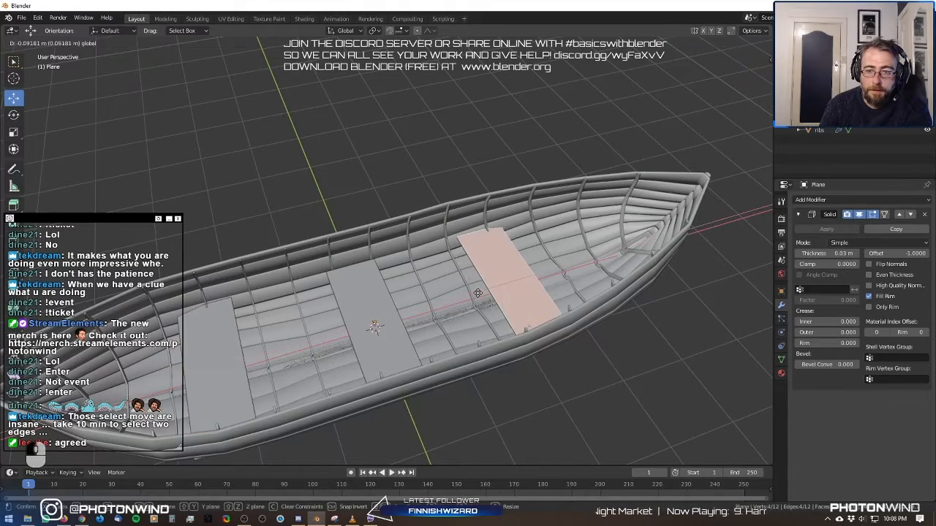
# Examine how the three seats sit inside the hull from above, the side and the end.
pyautogui.scroll(-4, 484, 290)
pyautogui.press('Tab')
pyautogui.moveTo(438, 271); pyautogui.dragTo(487, 219, button='middle')
pyautogui.press('Tab')
pyautogui.moveTo(579, 219); pyautogui.dragTo(488, 293, button='middle')
pyautogui.scroll(4, 489, 294)
pyautogui.moveTo(401, 293); pyautogui.dragTo(336, 250, button='middle')
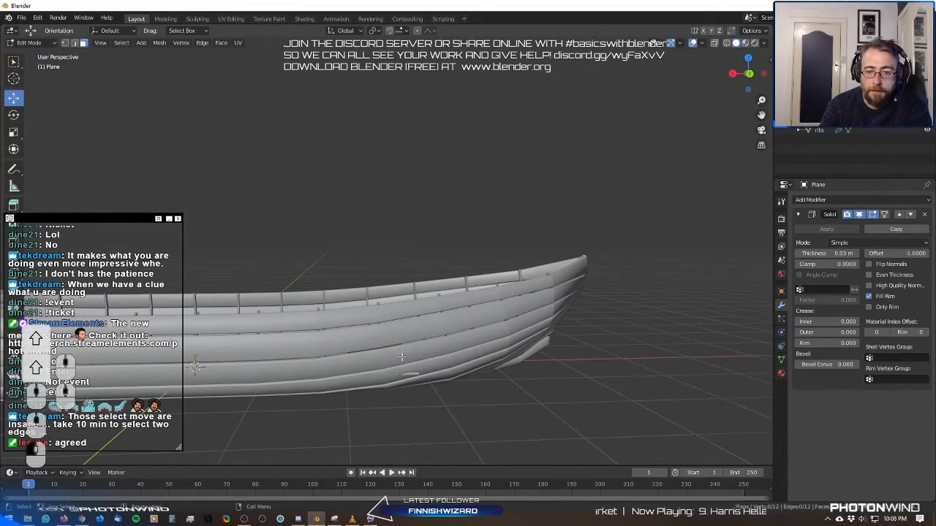
pyautogui.moveTo(401, 357); pyautogui.dragTo(311, 297, button='middle')
# Taper the seat nearest the -X end by scaling its outer edge to about 0.92 and adjusting its inner edge.
pyautogui.press('a')
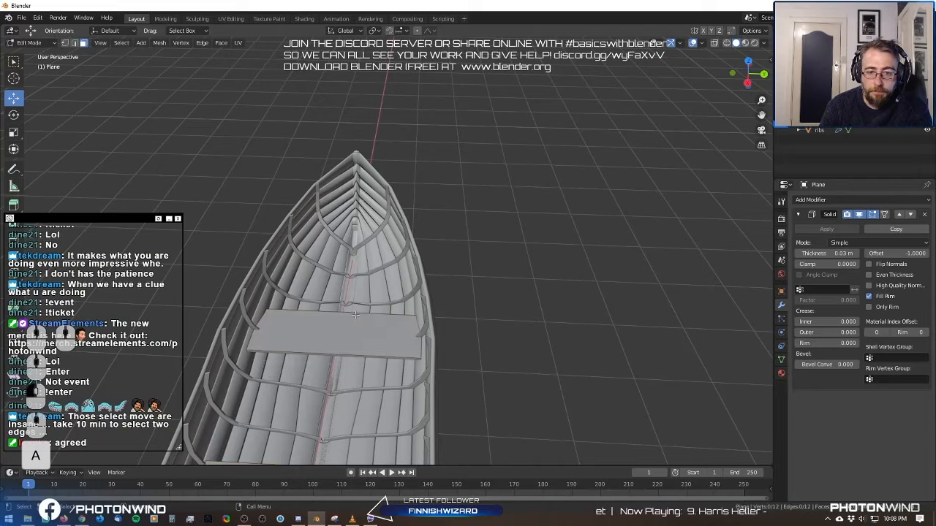
pyautogui.click(356, 318)
pyautogui.click(83, 44)
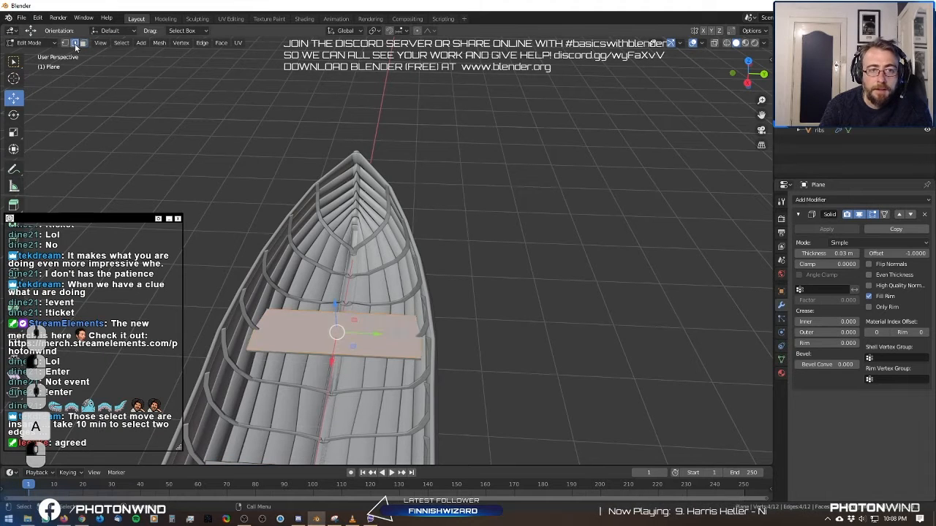
pyautogui.press('s')
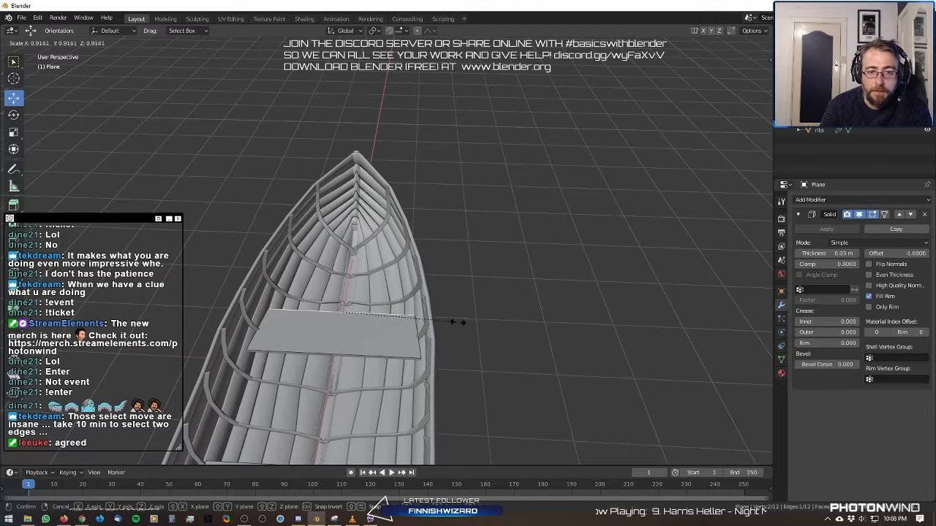
pyautogui.click(457, 320)
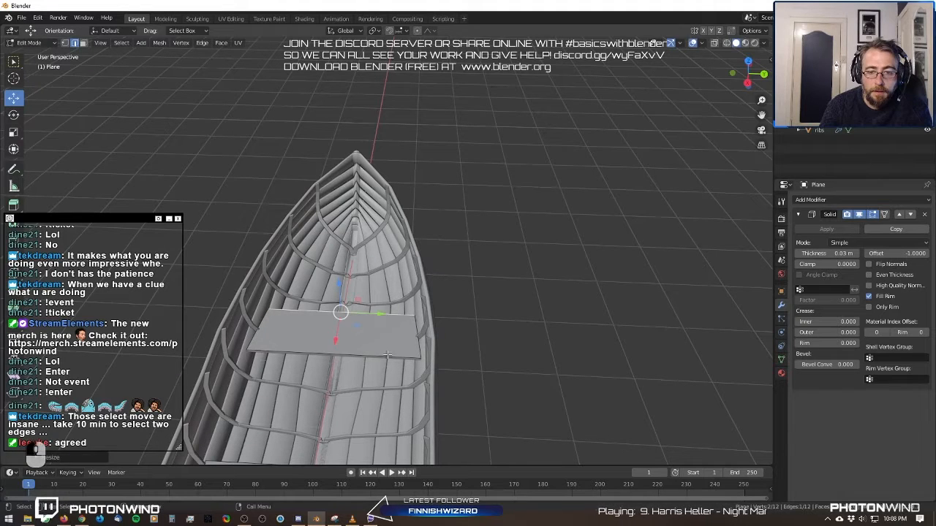
pyautogui.press('s')
pyautogui.click(386, 353)
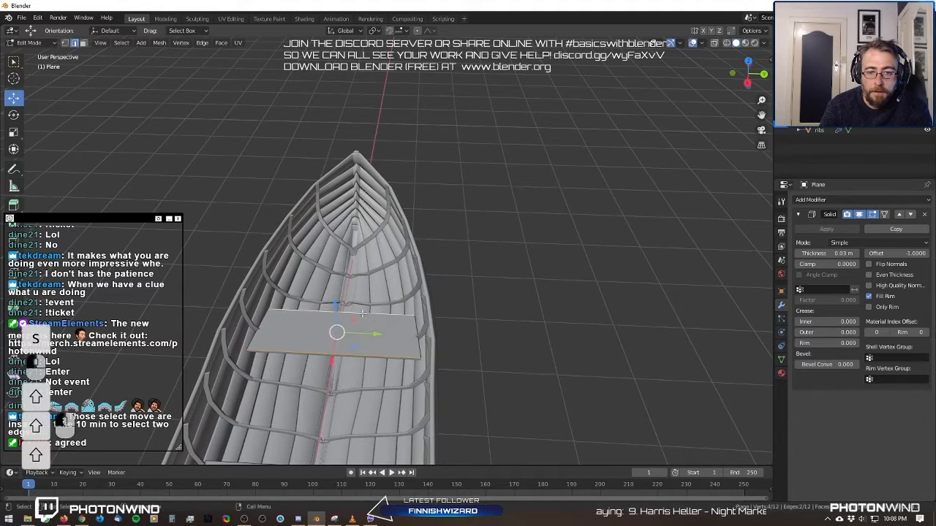
# Shift the -X end seat toward midship and scale its outer and inner edges to about 1.03 each.
pyautogui.moveTo(331, 368)
pyautogui.mouseDown()
pyautogui.moveTo(338, 340)
pyautogui.moveTo(326, 378)
pyautogui.mouseUp()
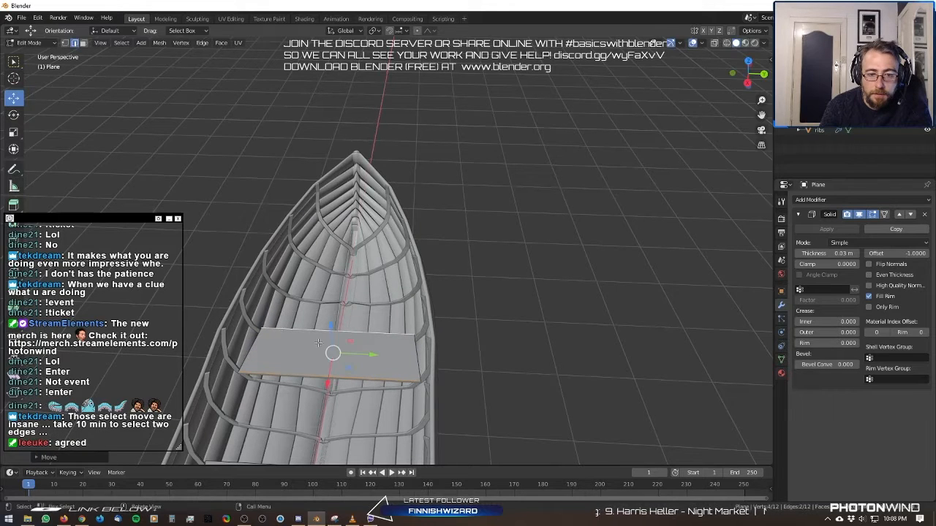
pyautogui.press('s')
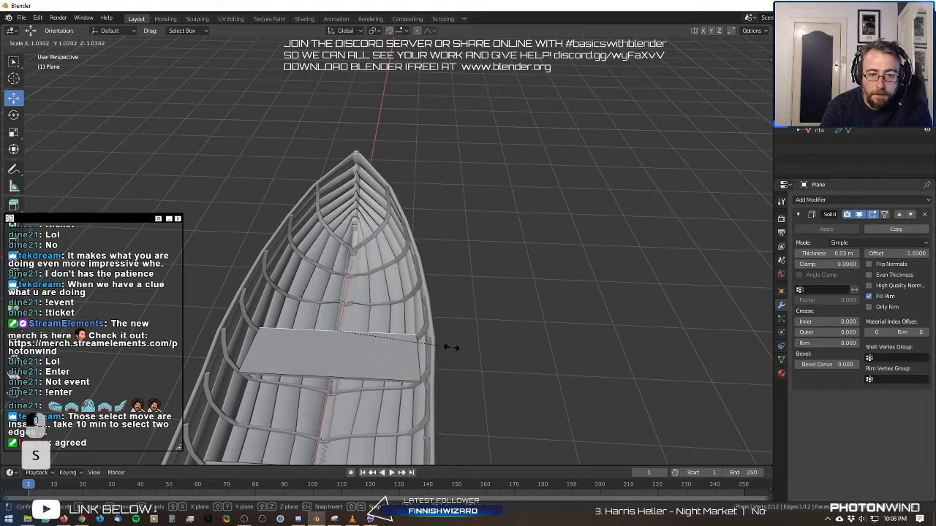
pyautogui.click(450, 347)
pyautogui.click(382, 378)
pyautogui.press('s')
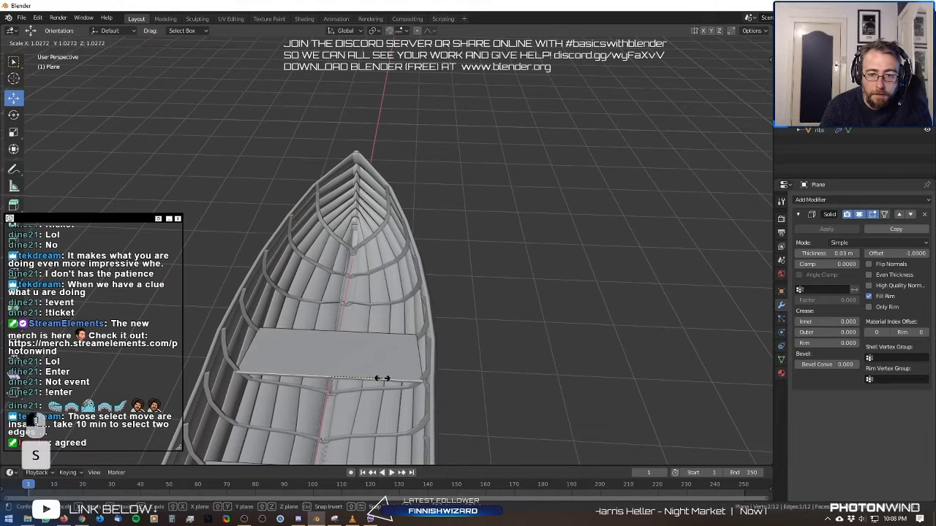
pyautogui.click(380, 376)
# Select both long edges of the seat nearest the +X end and move them about 0.31 m toward midship.
pyautogui.moveTo(393, 335); pyautogui.dragTo(387, 264, button='middle')
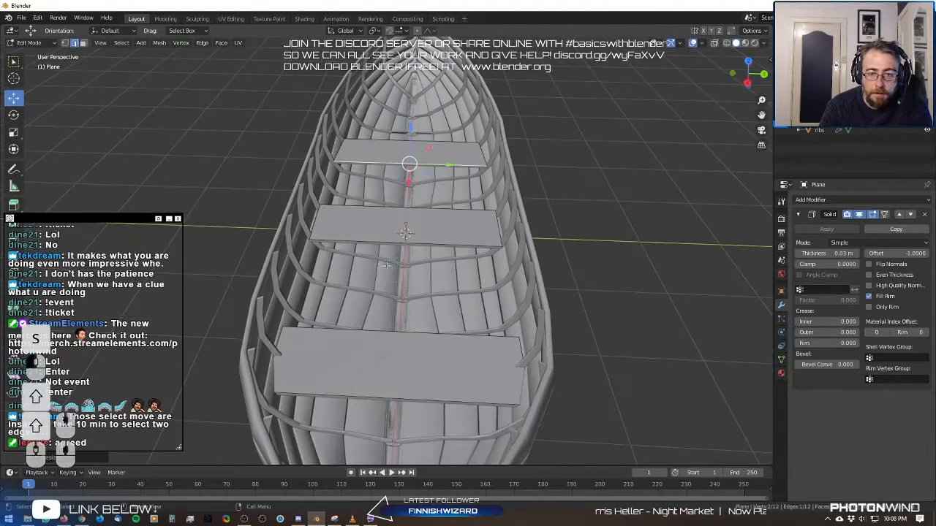
pyautogui.moveTo(438, 350); pyautogui.dragTo(358, 298, button='middle')
pyautogui.keyDown('shift'); pyautogui.click(370, 297); pyautogui.keyUp('shift')
pyautogui.moveTo(371, 299); pyautogui.dragTo(391, 288)
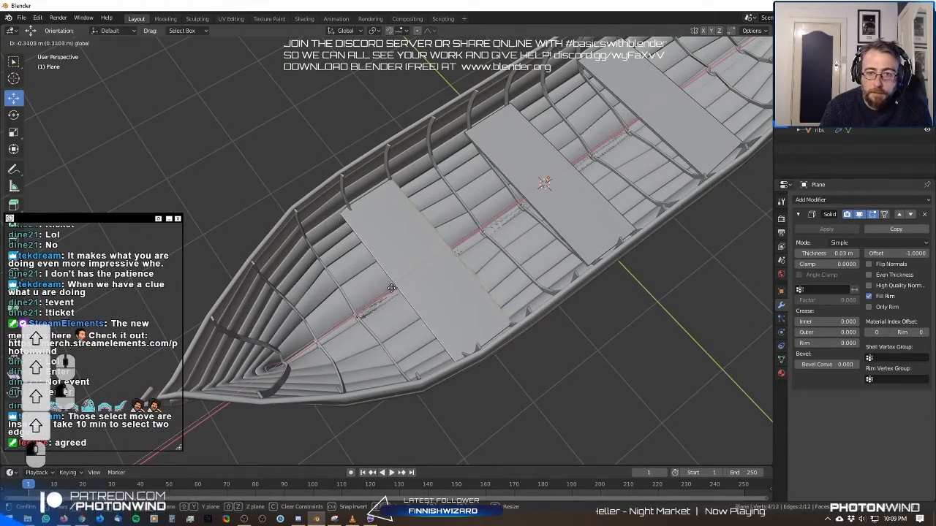
# Scale the inner edge of the seat nearest the +X end to about 1.02 and adjust its outer edge's width to the hull.
pyautogui.click(395, 285)
pyautogui.moveTo(477, 274); pyautogui.dragTo(443, 329, button='middle')
pyautogui.press('s')
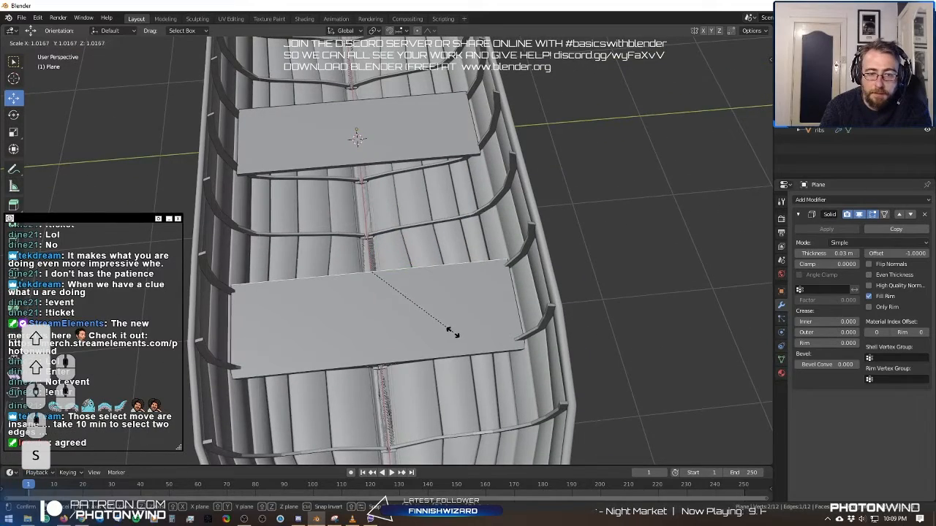
pyautogui.click(452, 333)
pyautogui.click(460, 356)
pyautogui.press('s')
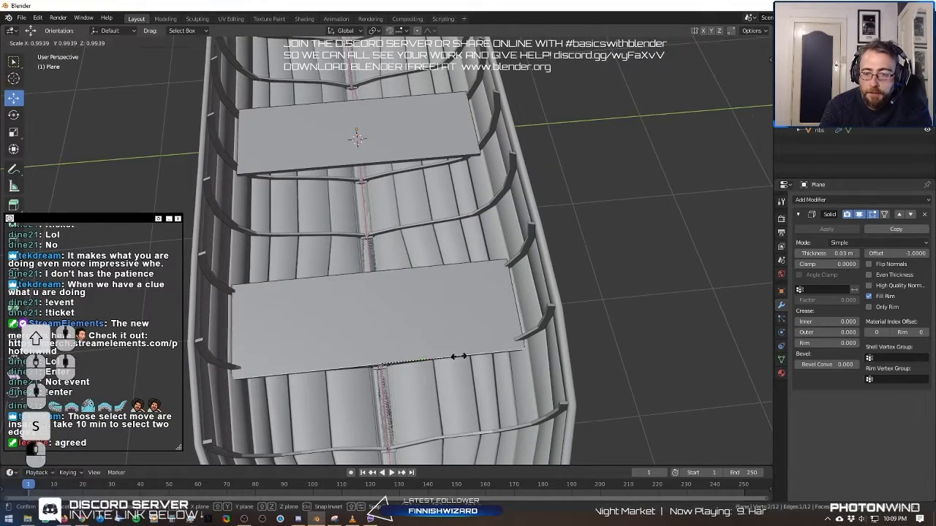
pyautogui.click(454, 356)
pyautogui.moveTo(443, 344); pyautogui.dragTo(377, 297, button='middle')
pyautogui.press('s')
pyautogui.click(451, 314)
# Return to Object Mode, clear the selection and select only the object containing the three seats.
pyautogui.scroll(-6, 453, 316)
pyautogui.press('Tab')
pyautogui.click(438, 309)
pyautogui.moveTo(437, 307); pyautogui.dragTo(510, 317, button='middle')
pyautogui.scroll(5, 483, 278)
pyautogui.moveTo(461, 236); pyautogui.dragTo(341, 349, button='middle')
pyautogui.click(341, 349)
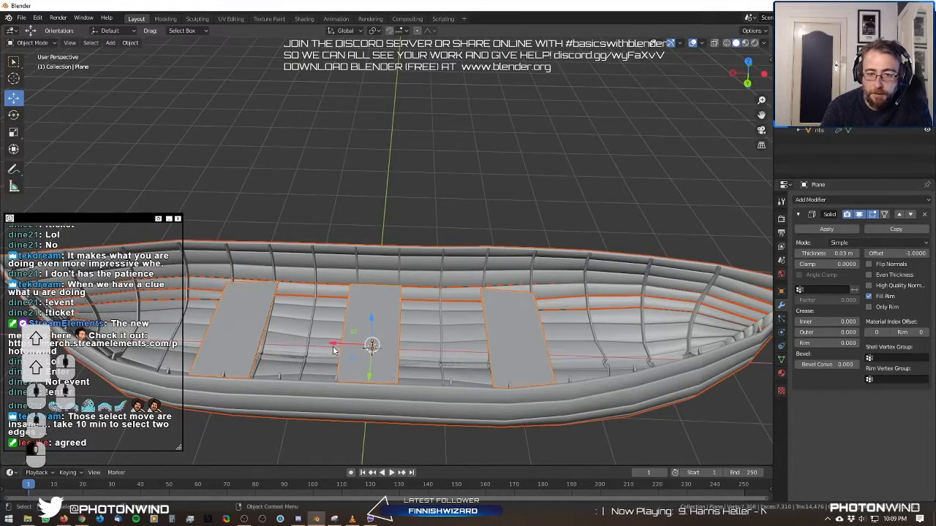
pyautogui.click(410, 308)
pyautogui.hotkey('alt', 'a')
pyautogui.click(379, 305)
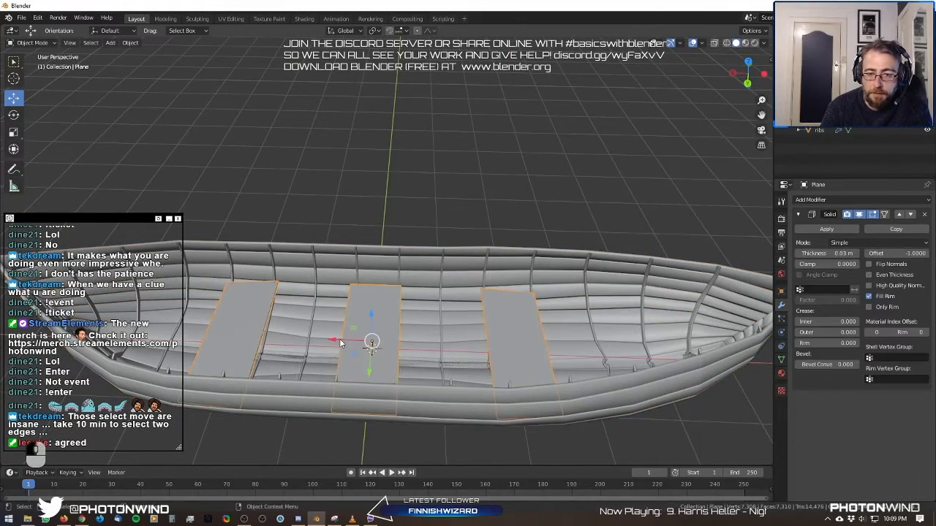
# Switch the viewport to rendered shading and examine how low the seats sit inside the hull.
pyautogui.scroll(-6, 384, 175)
pyautogui.moveTo(381, 183)
pyautogui.mouseDown(button='middle')
pyautogui.moveTo(433, 95)
pyautogui.moveTo(482, 157)
pyautogui.moveTo(431, 149)
pyautogui.moveTo(411, 185)
pyautogui.moveTo(436, 137)
pyautogui.moveTo(449, 145)
pyautogui.moveTo(440, 147)
pyautogui.mouseUp(button='middle')
pyautogui.scroll(5, 419, 183)
pyautogui.scroll(-4, 437, 137)
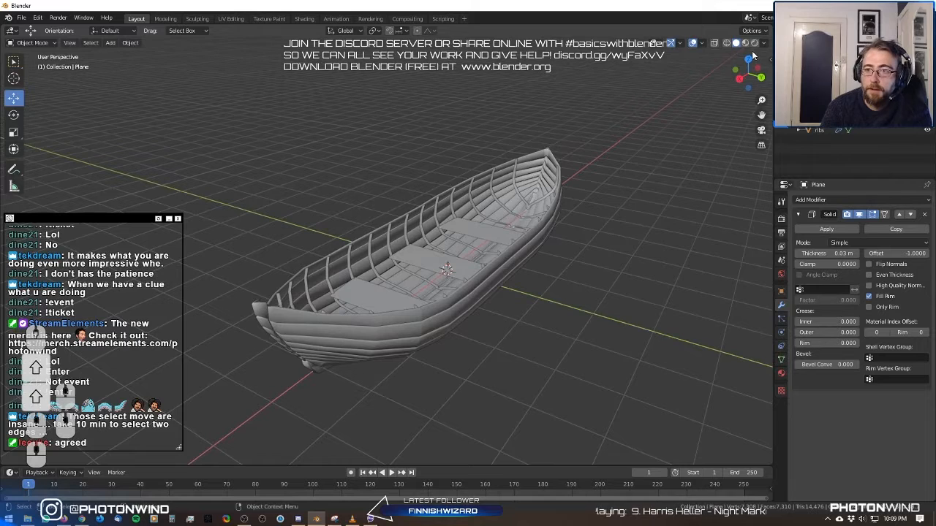
pyautogui.click(755, 44)
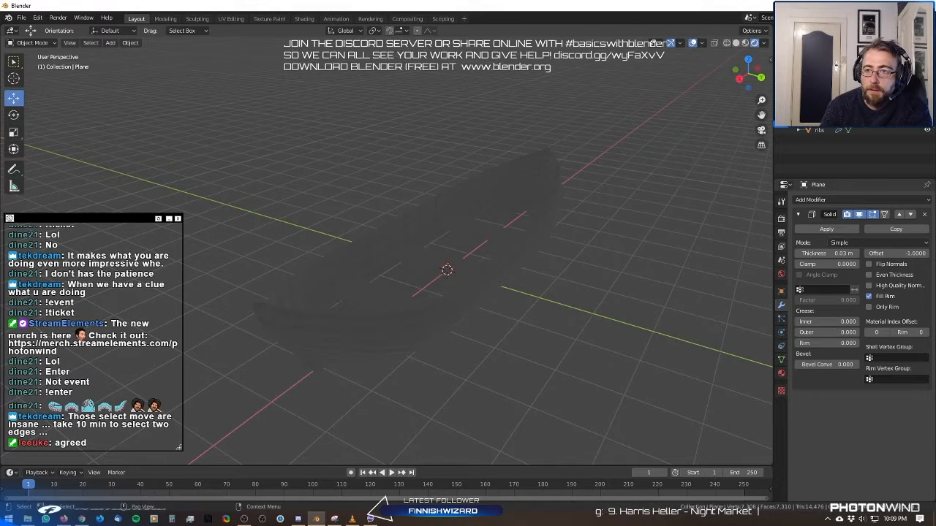
pyautogui.moveTo(358, 158); pyautogui.dragTo(186, 193, button='middle')
pyautogui.scroll(5, 266, 164)
pyautogui.scroll(-5, 267, 164)
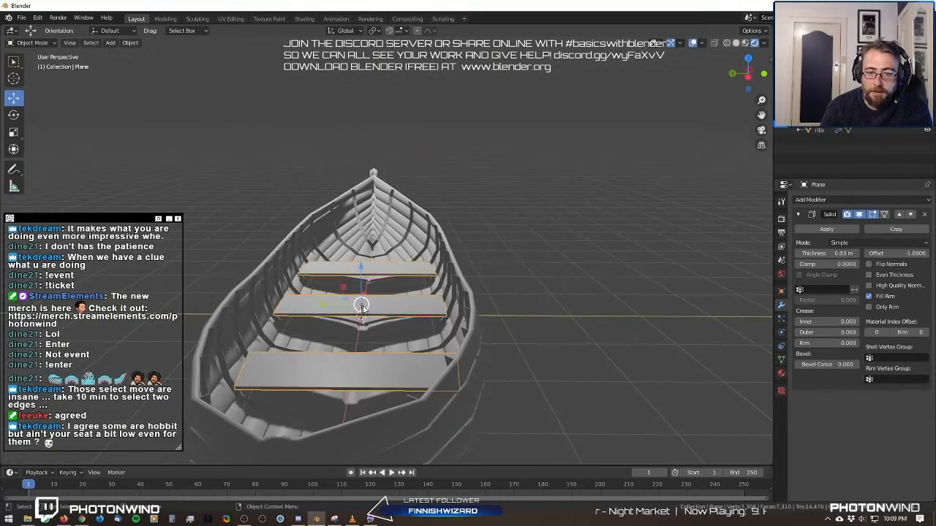
# Raise the three seats along Z and widen them by scaling to about 1.07 along the Y axis.
pyautogui.moveTo(360, 269); pyautogui.dragTo(358, 249, button='middle')
pyautogui.press('s')
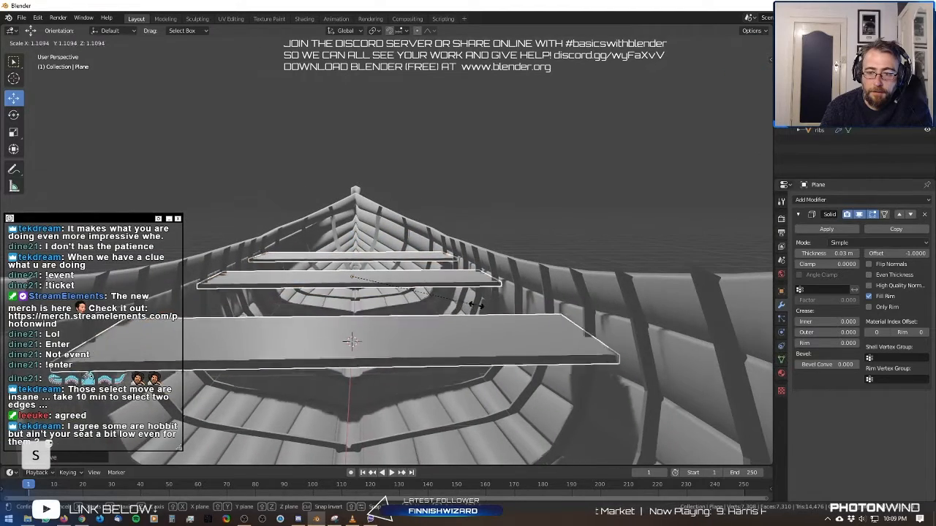
pyautogui.rightClick(468, 307)
pyautogui.moveTo(435, 318); pyautogui.dragTo(451, 370, button='middle')
pyautogui.press('s')
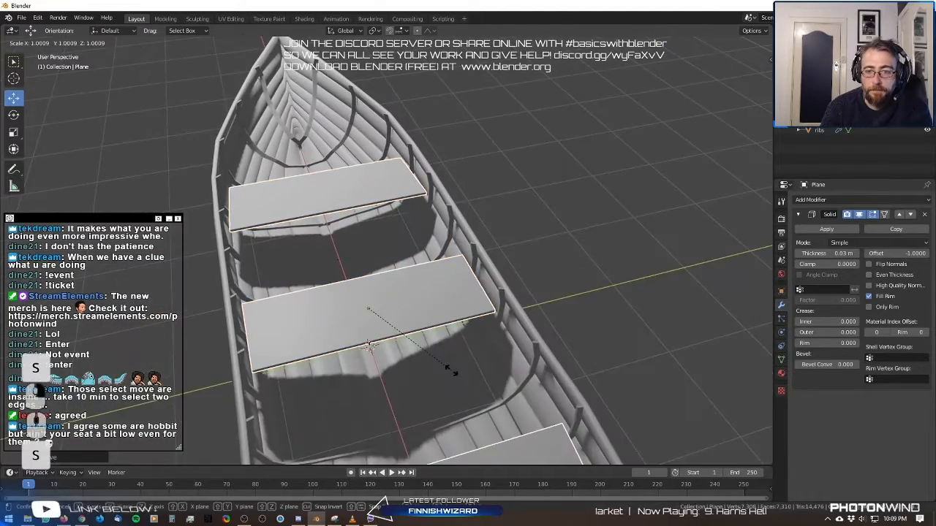
pyautogui.press('z')
pyautogui.press('y')
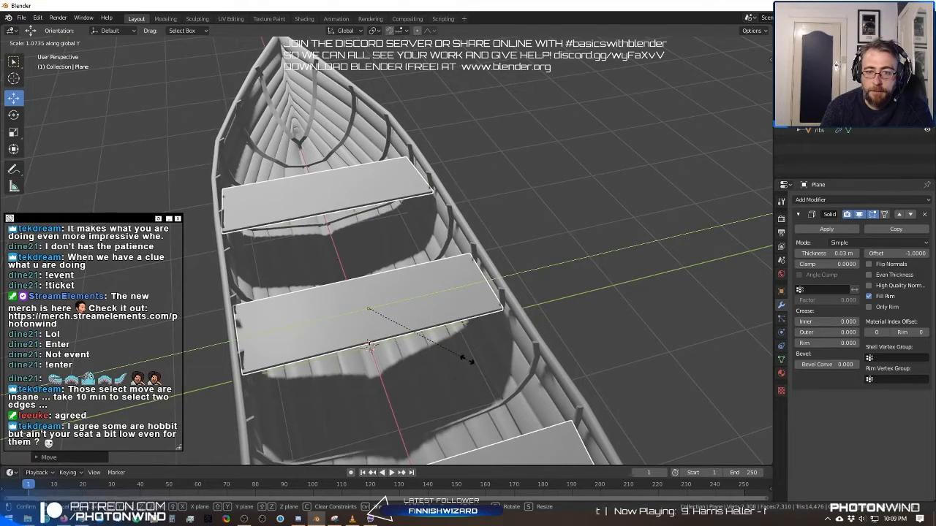
pyautogui.click(462, 359)
# Adjust the height of the three seats along Z while viewing the boat from the side, and deselect them.
pyautogui.moveTo(535, 214); pyautogui.dragTo(321, 249, button='middle')
pyautogui.press('g')
pyautogui.press('z')
pyautogui.click(422, 235)
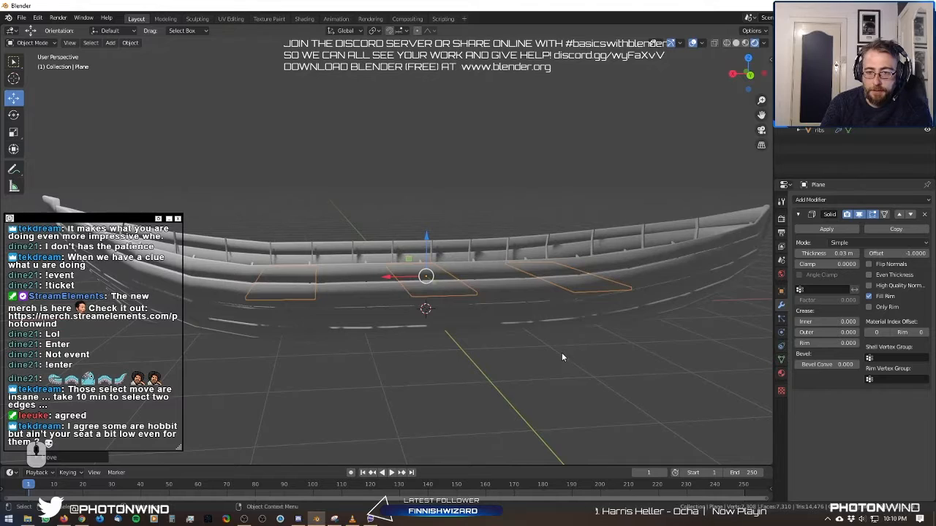
pyautogui.click(527, 355)
# Examine the boat's profile in front wireframe view and its hull and seats in rendered shading.
pyautogui.moveTo(527, 355); pyautogui.dragTo(490, 344, button='middle')
pyautogui.press('KP_1')
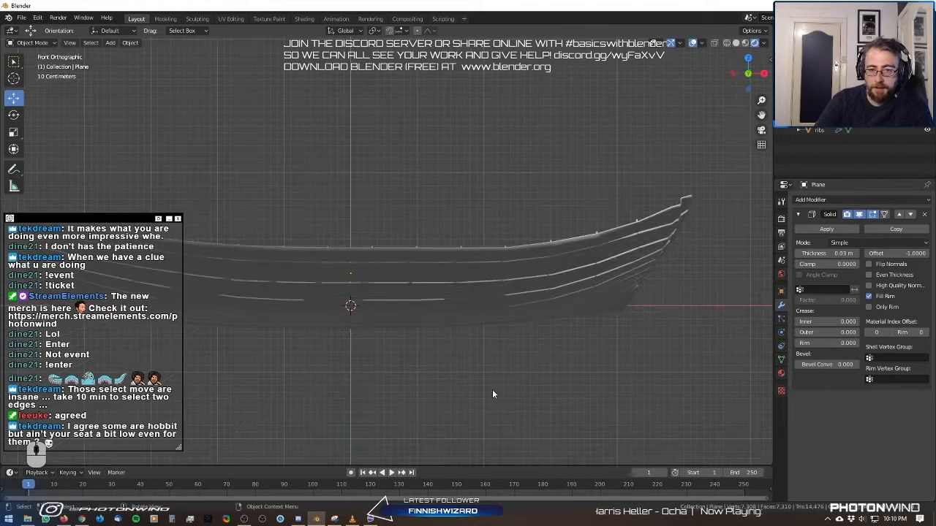
pyautogui.click(726, 43)
pyautogui.scroll(-3, 542, 221)
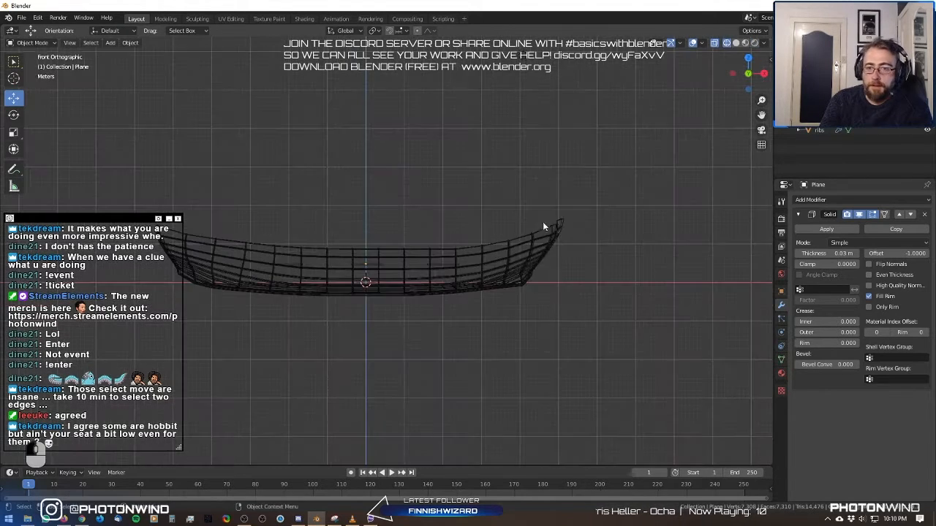
pyautogui.keyDown('shift'); pyautogui.moveTo(432, 269); pyautogui.dragTo(492, 273, button='middle'); pyautogui.keyUp('shift')
pyautogui.scroll(2, 439, 281)
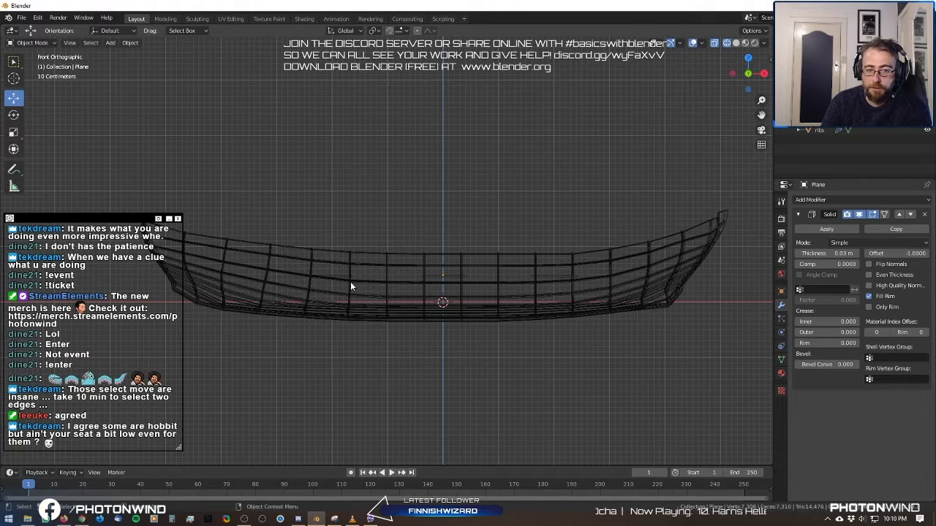
pyautogui.moveTo(411, 201); pyautogui.dragTo(287, 197, button='middle')
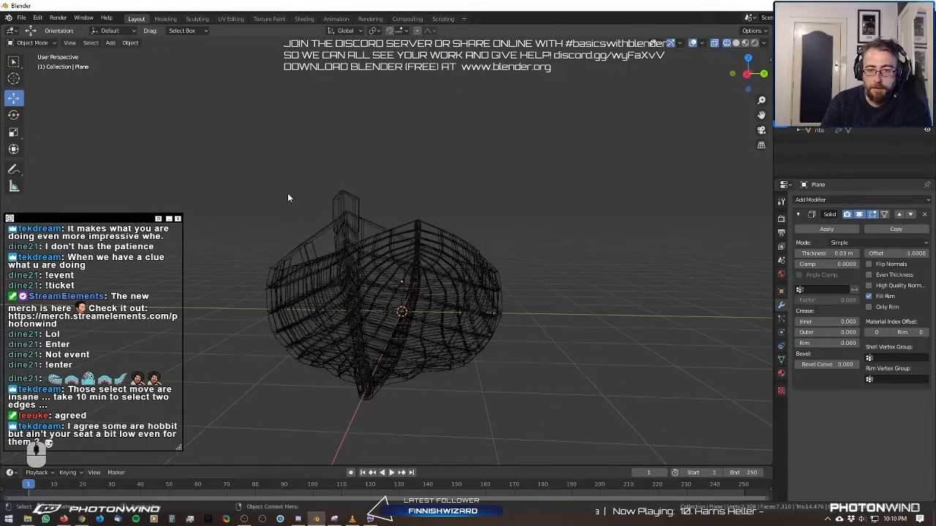
pyautogui.click(755, 46)
pyautogui.moveTo(622, 139)
pyautogui.mouseDown(button='middle')
pyautogui.moveTo(584, 138)
pyautogui.moveTo(546, 180)
pyautogui.mouseUp(button='middle')
pyautogui.moveTo(446, 221)
pyautogui.keyDown('shift'); pyautogui.mouseDown(button='middle')
pyautogui.moveTo(530, 171)
pyautogui.moveTo(460, 206)
pyautogui.moveTo(439, 249)
pyautogui.moveTo(410, 263)
pyautogui.moveTo(356, 182)
pyautogui.moveTo(469, 166)
pyautogui.moveTo(522, 187)
pyautogui.moveTo(589, 187)
pyautogui.moveTo(762, 243)
pyautogui.moveTo(454, 213)
pyautogui.moveTo(519, 189)
pyautogui.moveTo(589, 199)
pyautogui.moveTo(652, 185)
pyautogui.moveTo(560, 178)
pyautogui.moveTo(574, 208)
pyautogui.moveTo(553, 216)
pyautogui.moveTo(534, 199)
pyautogui.moveTo(571, 181)
pyautogui.moveTo(489, 169)
pyautogui.moveTo(306, 185)
pyautogui.moveTo(263, 171)
pyautogui.moveTo(410, 188)
pyautogui.moveTo(370, 177)
pyautogui.moveTo(428, 201)
pyautogui.moveTo(448, 159)
pyautogui.moveTo(461, 169)
pyautogui.moveTo(453, 190)
pyautogui.moveTo(435, 200)
pyautogui.moveTo(398, 182)
pyautogui.moveTo(435, 162)
pyautogui.moveTo(411, 189)
pyautogui.moveTo(389, 183)
pyautogui.moveTo(420, 171)
pyautogui.moveTo(393, 168)
pyautogui.moveTo(415, 160)
pyautogui.moveTo(426, 163)
pyautogui.moveTo(378, 184)
pyautogui.moveTo(271, 188)
pyautogui.moveTo(223, 176)
pyautogui.moveTo(345, 164)
pyautogui.moveTo(384, 176)
pyautogui.moveTo(367, 163)
pyautogui.moveTo(366, 174)
pyautogui.mouseUp(button='middle'); pyautogui.keyUp('shift')
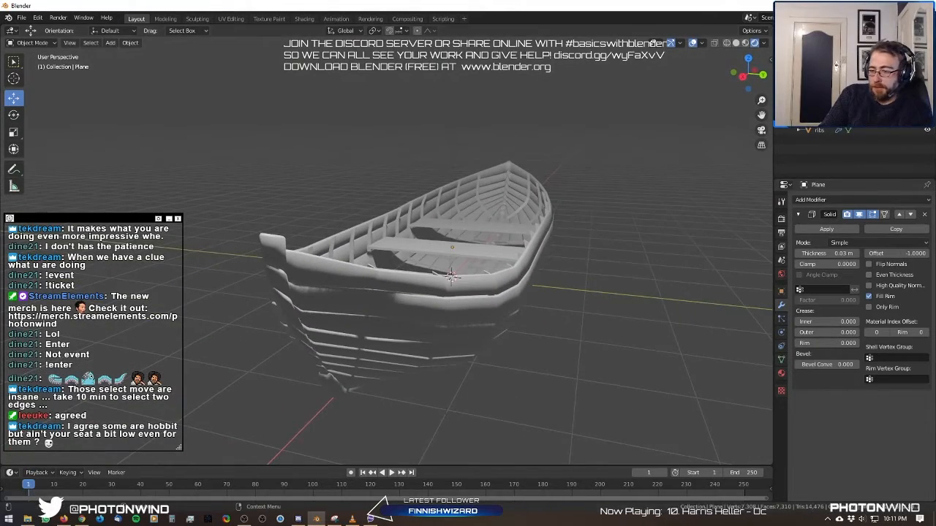
pyautogui.moveTo(394, 263); pyautogui.dragTo(394, 234, button='middle')
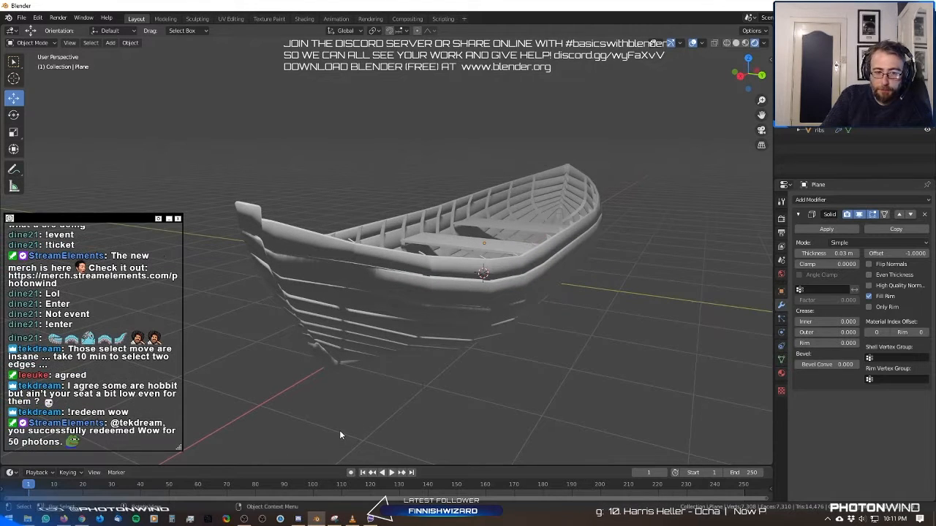
# Switch to the Chrome browser and compare the boat's shape in the three film reference photos.
pyautogui.click(297, 519)
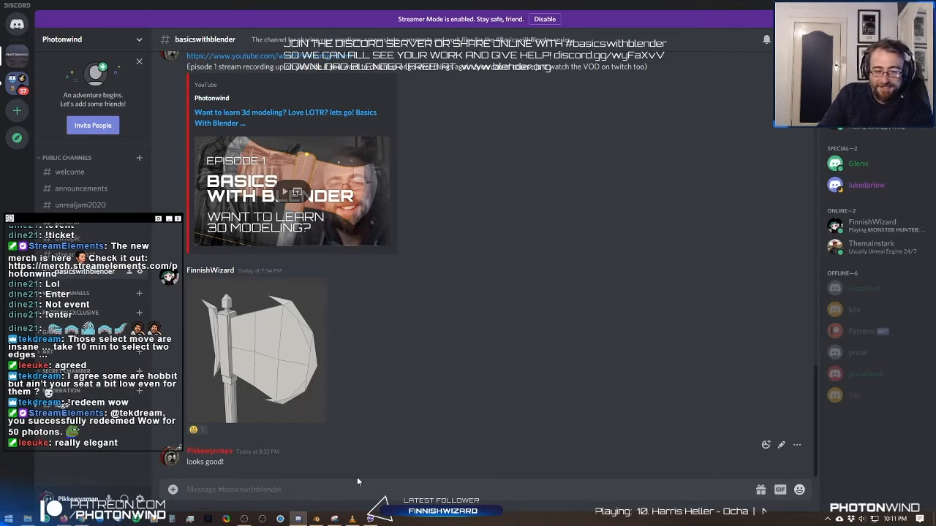
pyautogui.moveTo(321, 522)
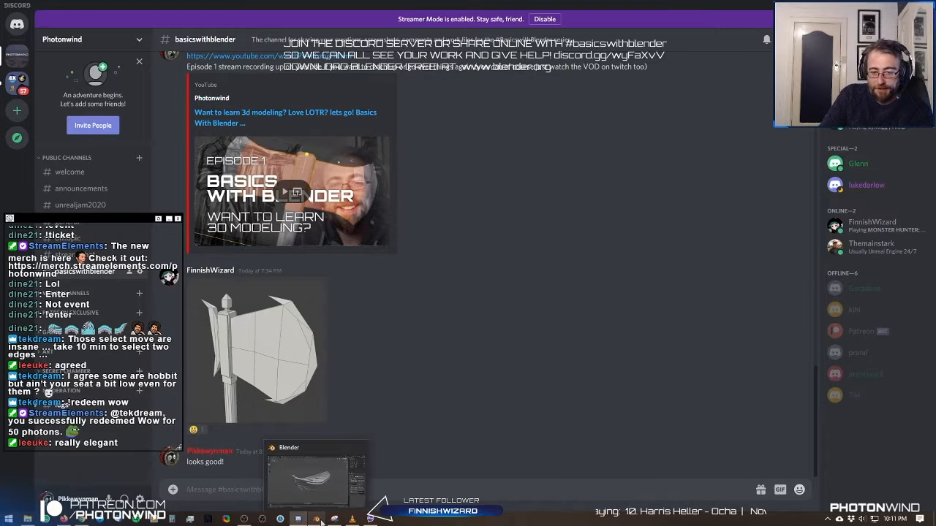
pyautogui.click(81, 519)
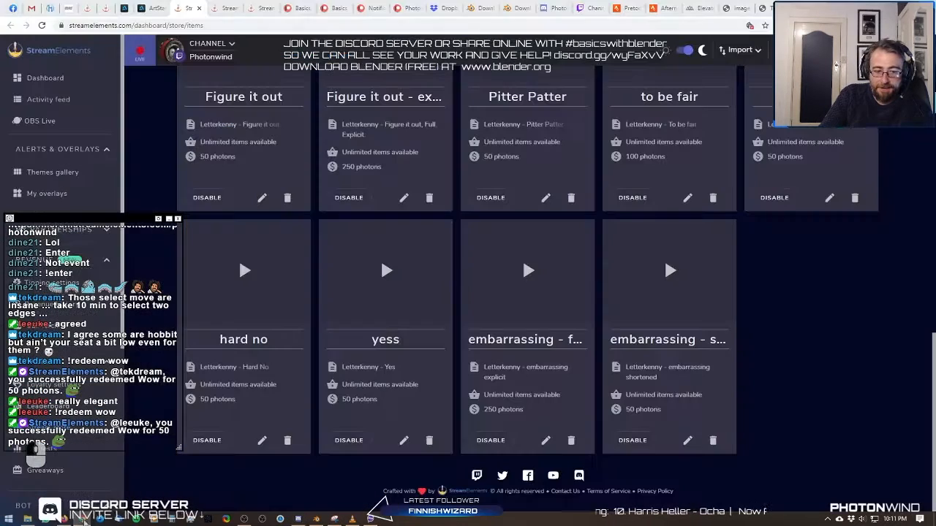
pyautogui.click(734, 6)
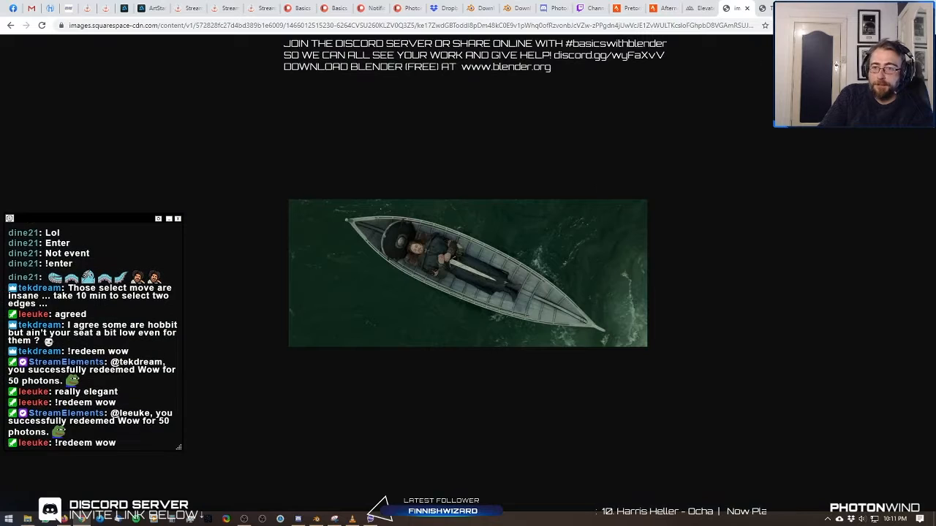
pyautogui.click(778, 8)
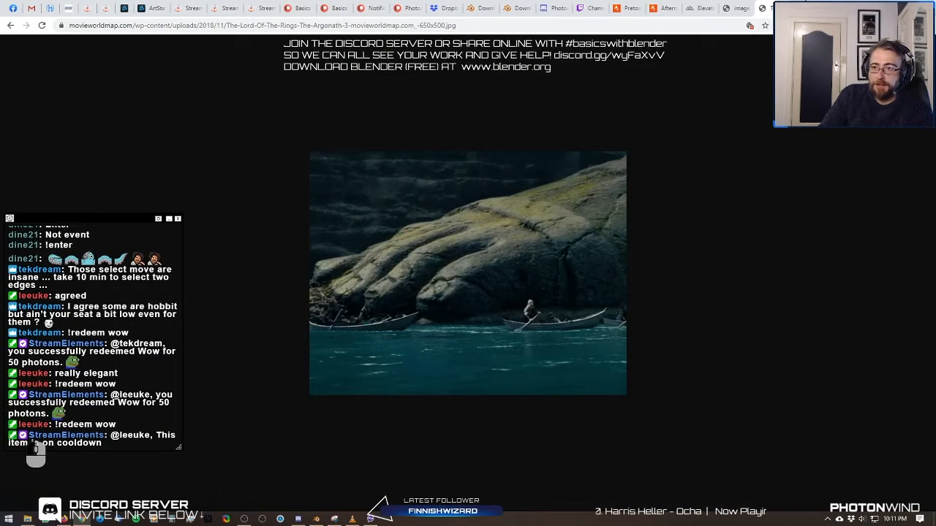
pyautogui.click(807, 5)
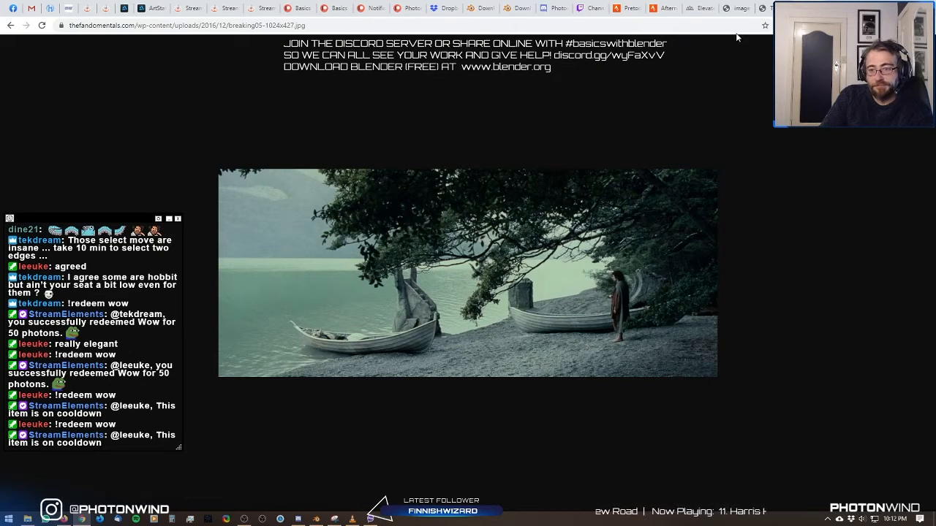
pyautogui.click(762, 7)
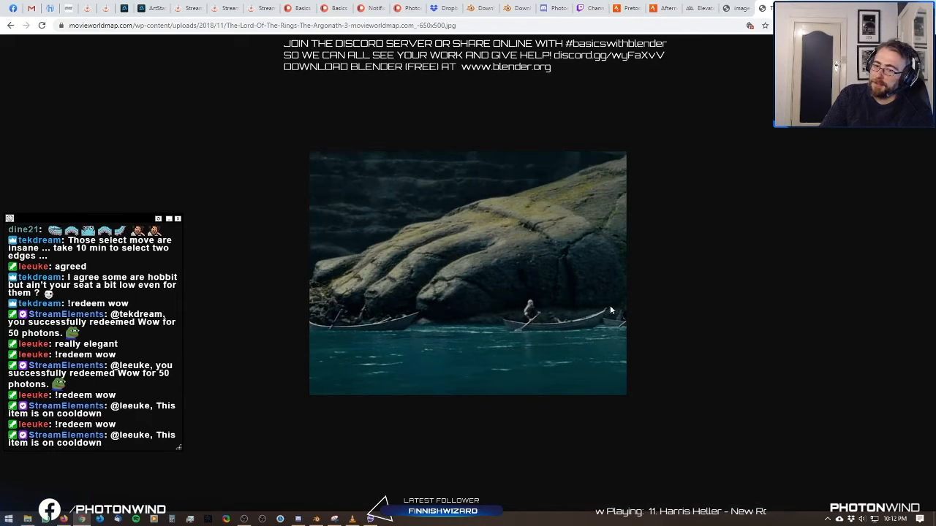
pyautogui.click(740, 9)
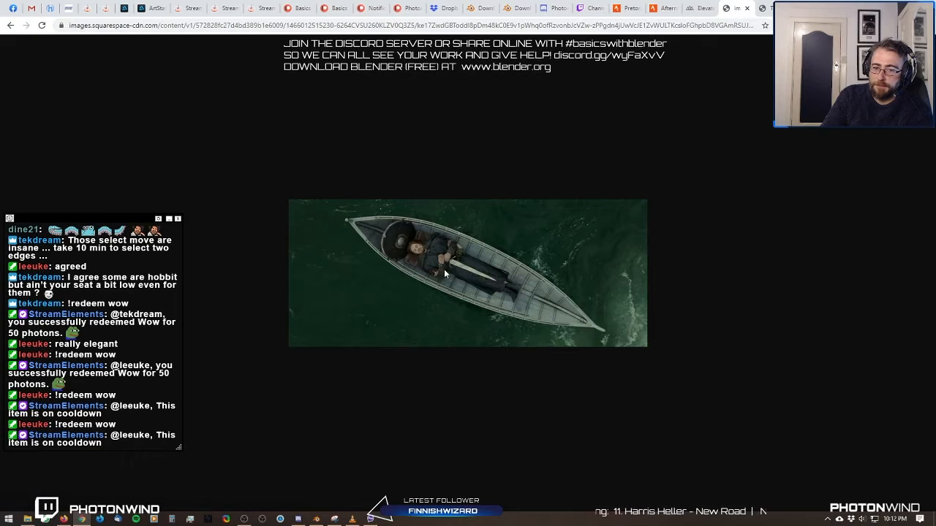
pyautogui.click(765, 9)
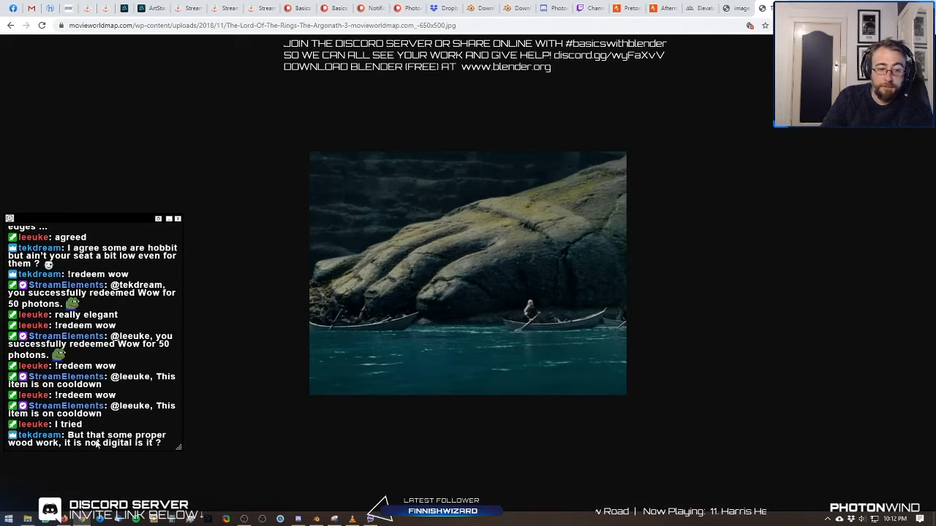
pyautogui.click(764, 8)
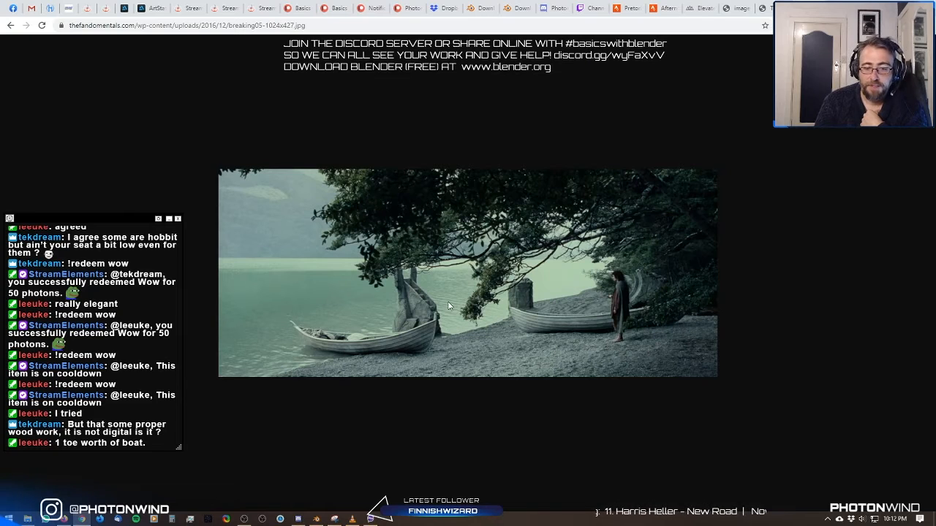
pyautogui.moveTo(298, 519)
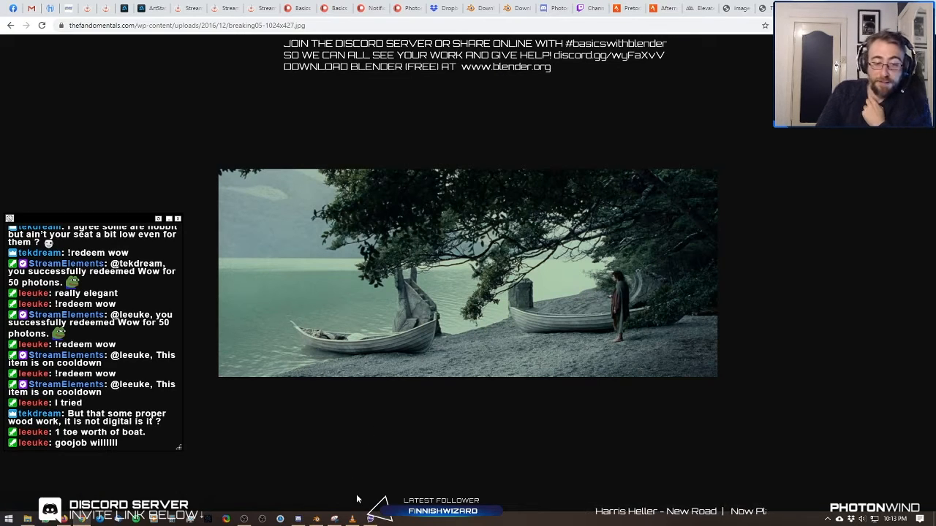
# Switch back to Blender and examine the rendered boat from above and from the end.
pyautogui.click(317, 518)
pyautogui.moveTo(413, 400); pyautogui.dragTo(563, 303, button='middle')
pyautogui.scroll(3, 563, 280)
pyautogui.scroll(-1, 560, 301)
pyautogui.scroll(-3, 539, 234)
pyautogui.moveTo(517, 272); pyautogui.dragTo(495, 238, button='middle')
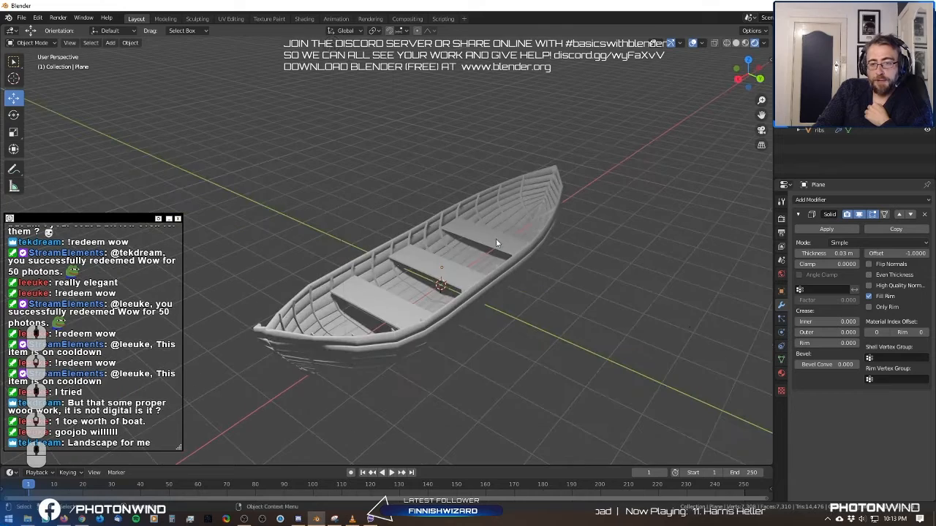
pyautogui.moveTo(592, 253); pyautogui.dragTo(614, 263, button='middle')
# Save the scene as a new file named BOAT in the argonath folder.
pyautogui.click(21, 18)
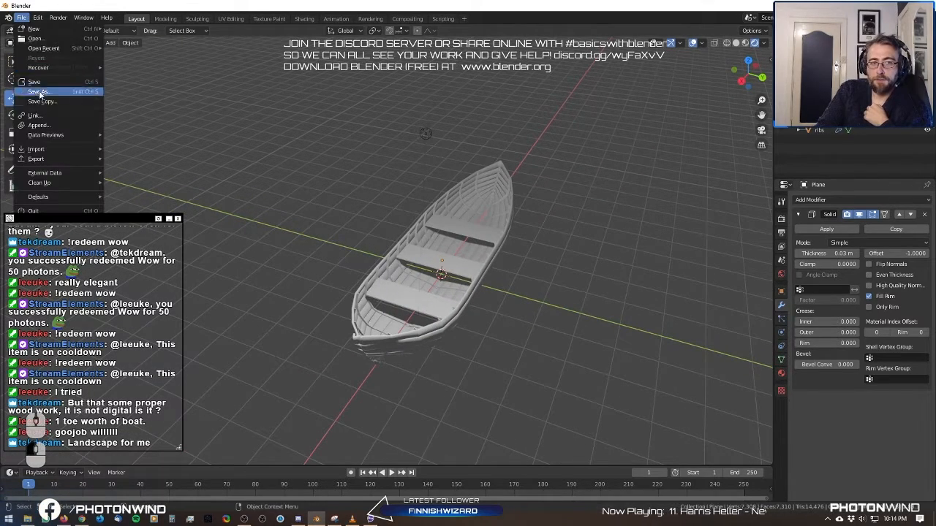
pyautogui.click(40, 92)
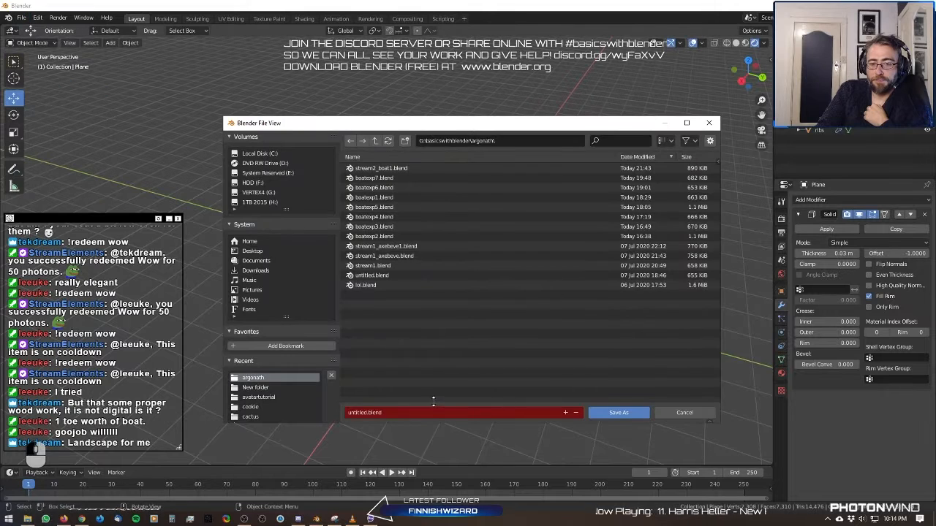
pyautogui.click(409, 412)
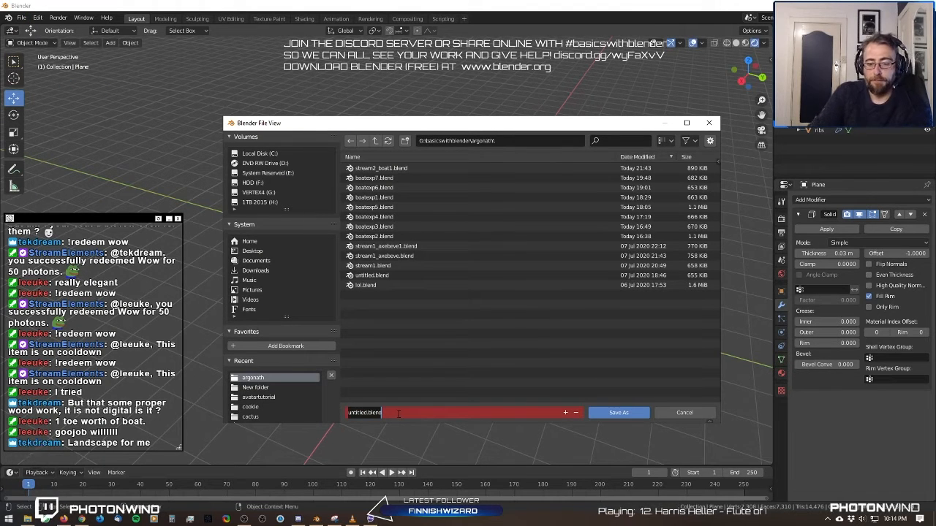
pyautogui.write('BOAT')
pyautogui.press('Return')
pyautogui.press('Return')
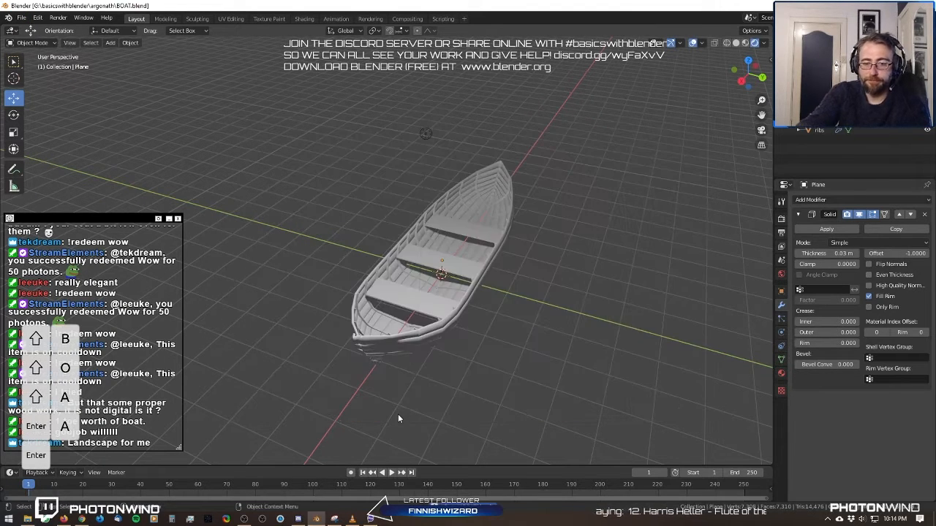
# Examine the finished boat up close and in the top orthographic view.
pyautogui.moveTo(256, 207); pyautogui.dragTo(468, 245, button='middle')
pyautogui.scroll(3, 378, 254)
pyautogui.scroll(4, 366, 275)
pyautogui.scroll(-4, 370, 272)
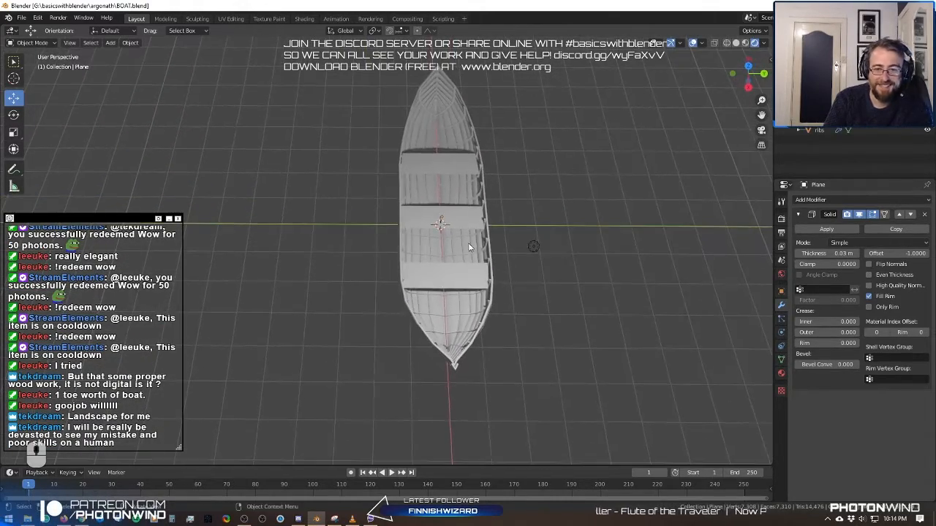
pyautogui.press('KP_7')
pyautogui.keyDown('shift'); pyautogui.moveTo(491, 171); pyautogui.dragTo(478, 249, button='middle'); pyautogui.keyUp('shift')
pyautogui.scroll(2, 479, 282)
pyautogui.scroll(1, 475, 285)
pyautogui.keyDown('shift'); pyautogui.moveTo(473, 286); pyautogui.dragTo(446, 194, button='middle'); pyautogui.keyUp('shift')
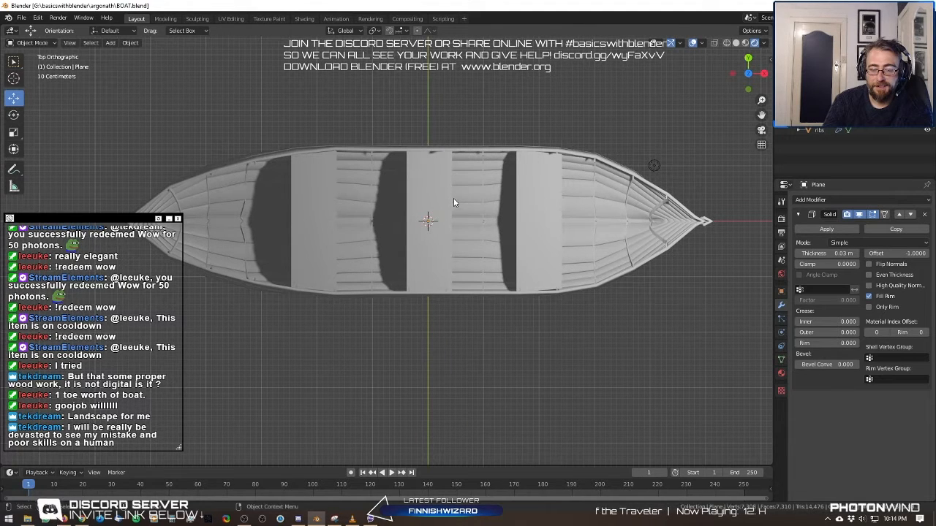
pyautogui.keyDown('shift'); pyautogui.moveTo(455, 201); pyautogui.dragTo(479, 315, button='middle'); pyautogui.keyUp('shift')
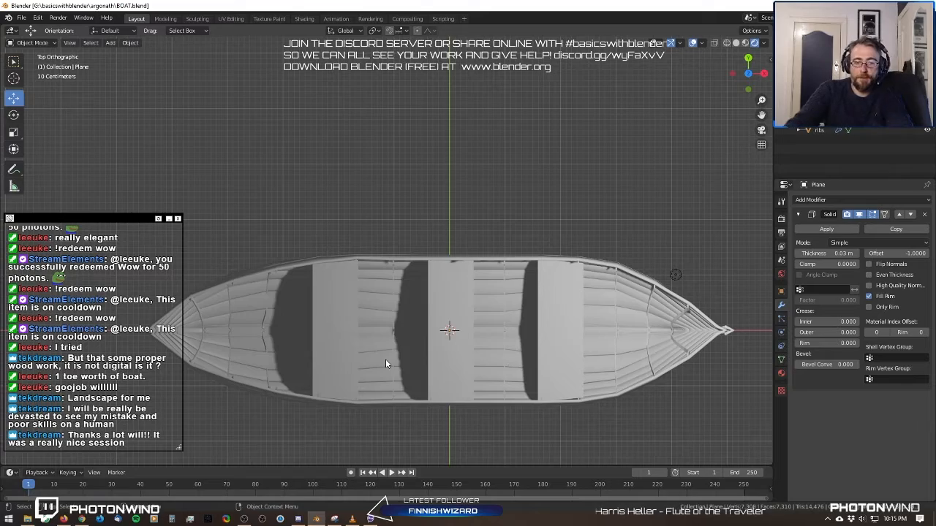
pyautogui.hotkey('ctrl', 'alt', '1')
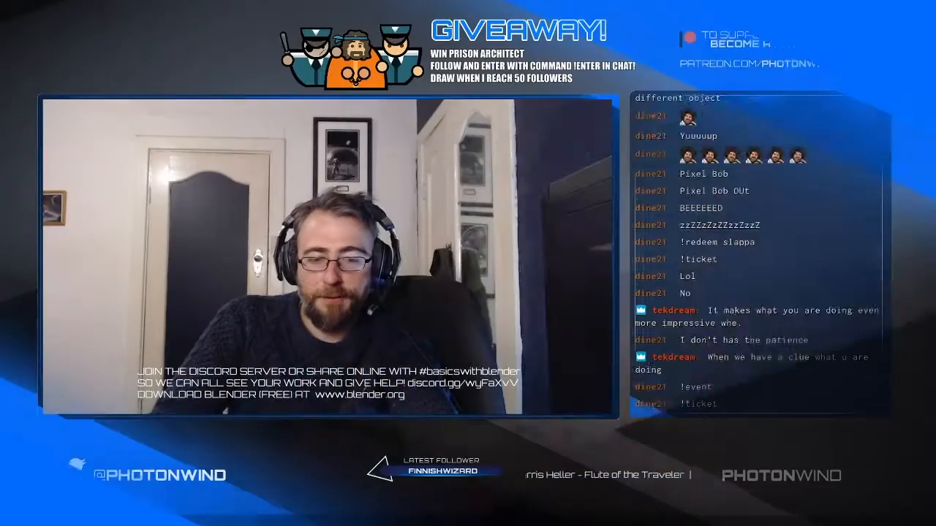